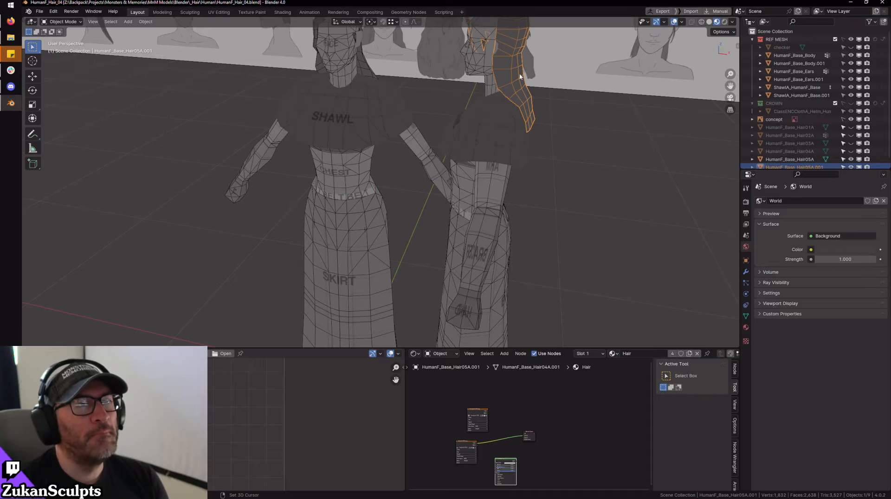
- In front view, edit the side-profile head's hair mesh and select its pair of front-edge vertices just below the crown top
middle_drag(558, 77, 533, 125)
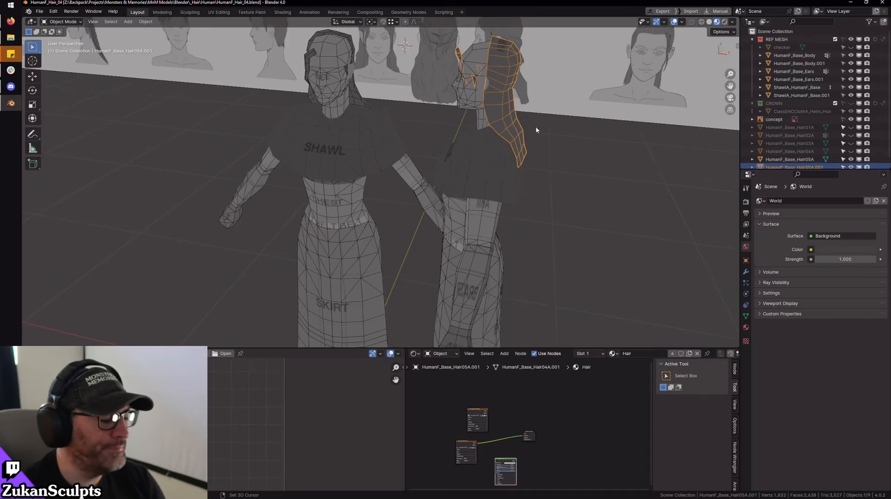
key(KP_Decimal)
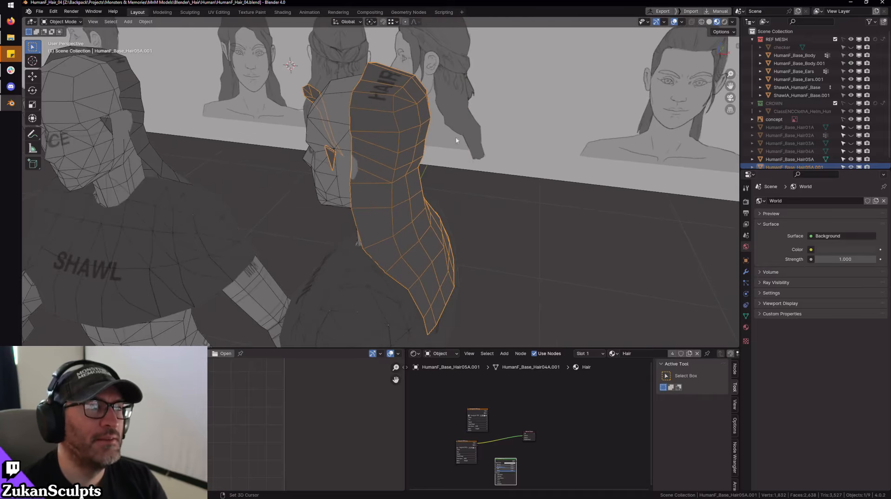
middle_drag(469, 155, 463, 175)
key(KP_1)
scroll(416, 188, up, 5)
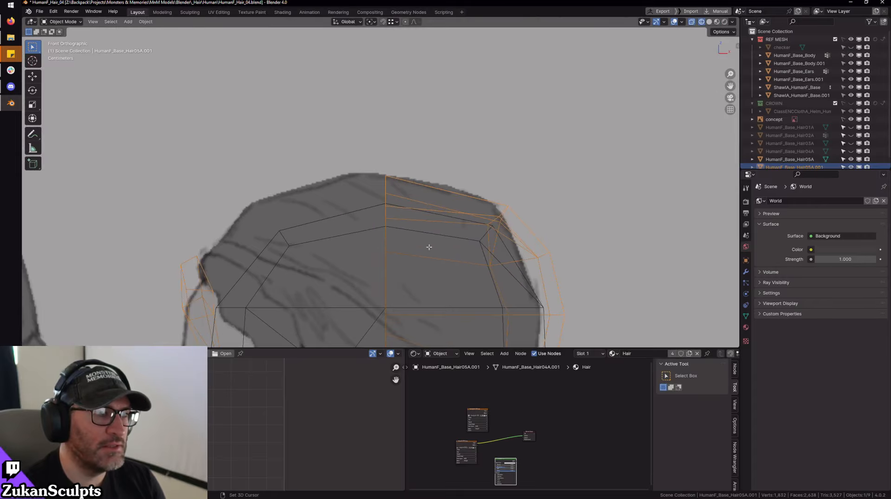
key(Tab)
key(ctrl+Tab)
click(411, 216)
scroll(354, 205, up, 3)
drag(351, 196, 420, 249)
- Level the selected front-edge vertex pair below the crown top by scaling it along Z
middle_drag(420, 248, 429, 195)
key(shift+space)
key(s)
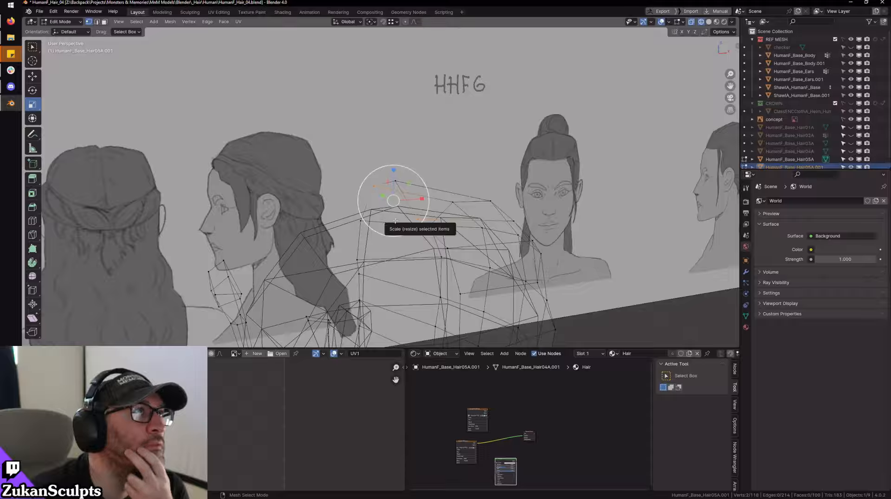
key(KP_1)
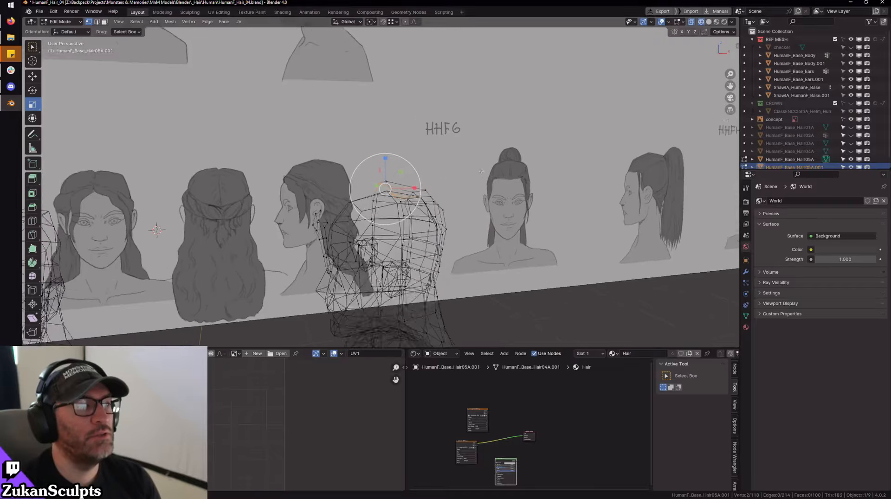
scroll(417, 162, up, 8)
middle_drag(417, 162, 408, 167)
scroll(408, 167, down, 8)
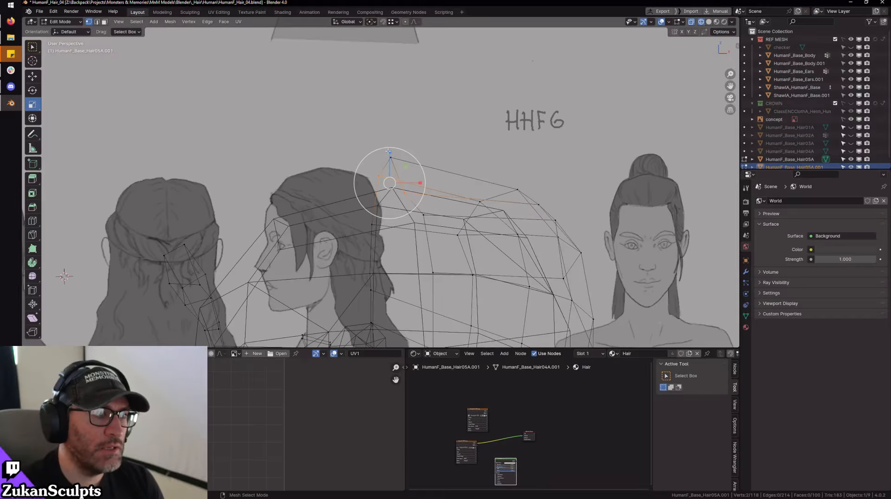
drag(391, 151, 391, 154)
- Extend the selection to the hair's upper corner vertex beside the concept silhouette
key(KP_1)
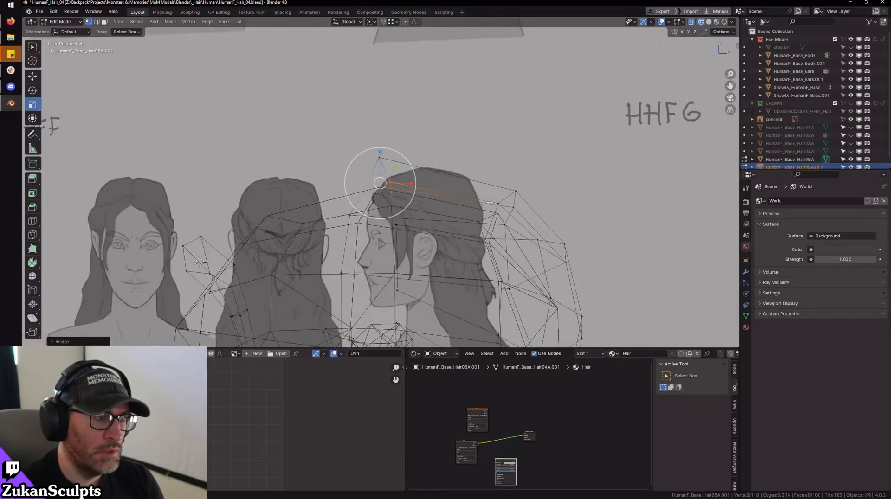
scroll(502, 206, up, 5)
scroll(502, 205, up, 2)
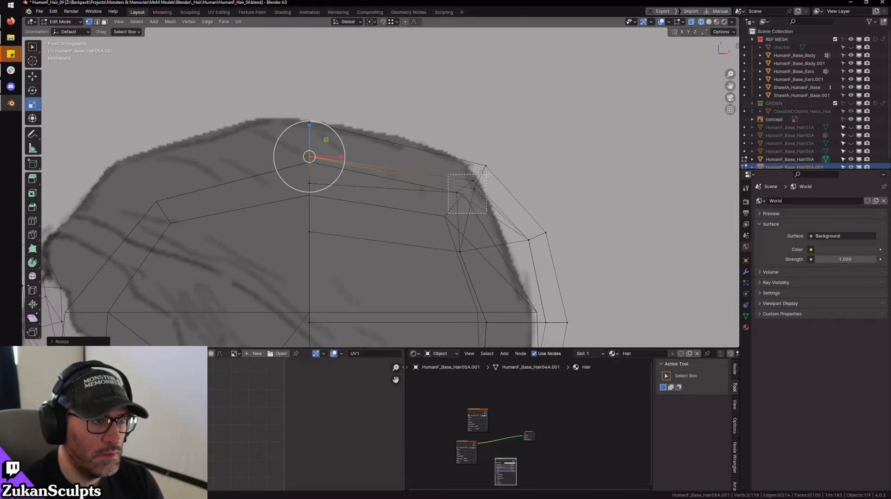
shift+click(463, 189)
scroll(511, 201, down, 4)
scroll(511, 201, down, 5)
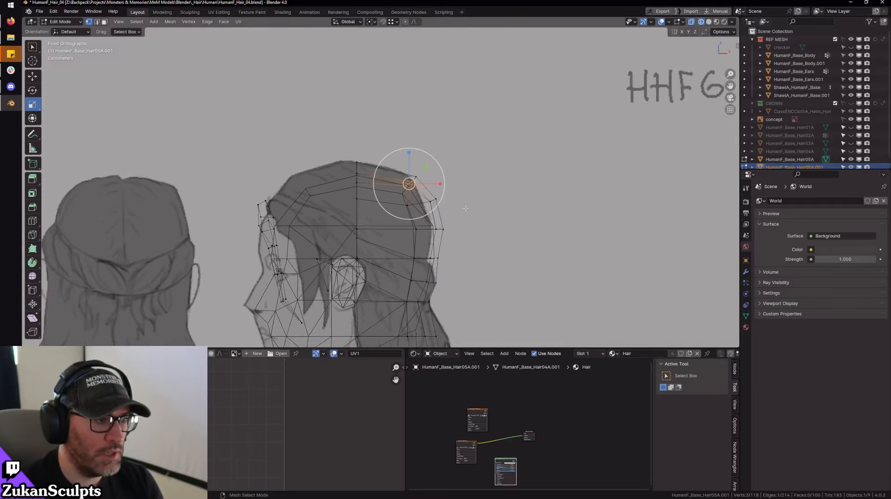
- Examine the hair mesh in solid shading against the HHFF, HHFG and HHFH hairstyle concept drawings
mouse_move(511, 201)
middle_down()
mouse_move(518, 214)
mouse_move(557, 199)
mouse_move(548, 185)
mouse_move(517, 197)
middle_up()
scroll(557, 200, down, 4)
key(shift+z)
scroll(557, 200, down, 3)
scroll(517, 198, up, 6)
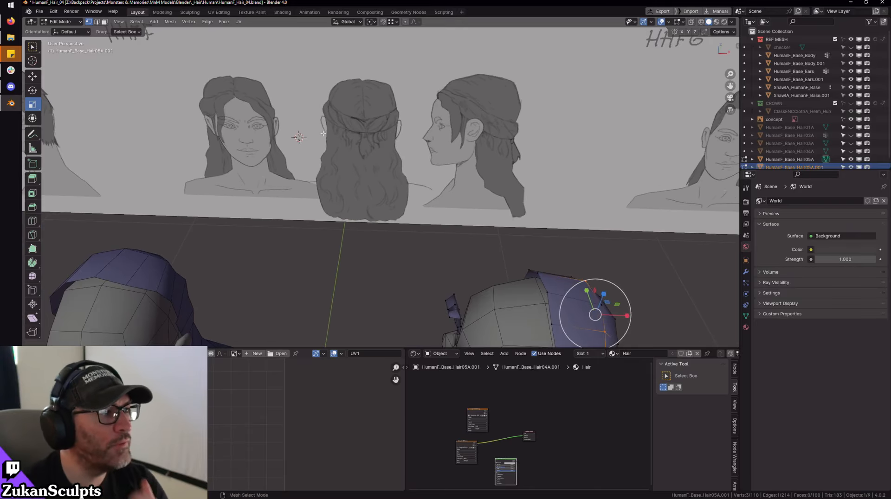
scroll(323, 134, down, 3)
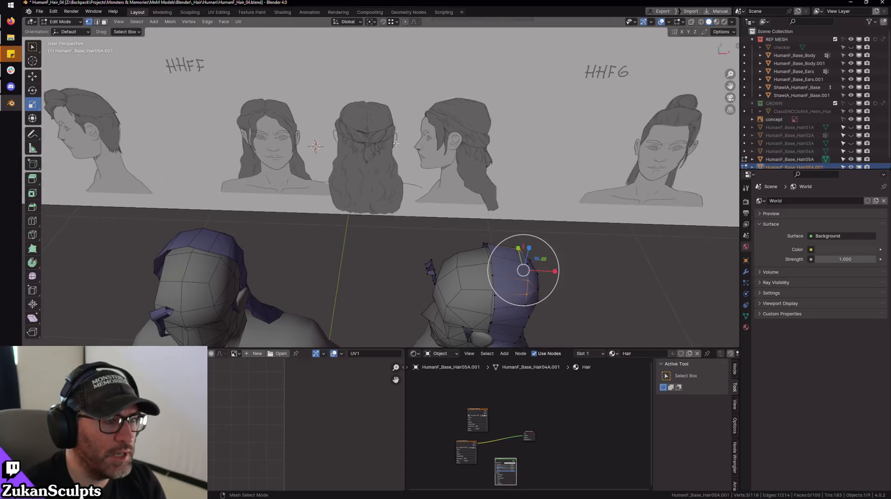
scroll(396, 144, down, 1)
shift+middle_drag(622, 163, 260, 162)
scroll(408, 139, up, 4)
shift+middle_drag(427, 136, 502, 154)
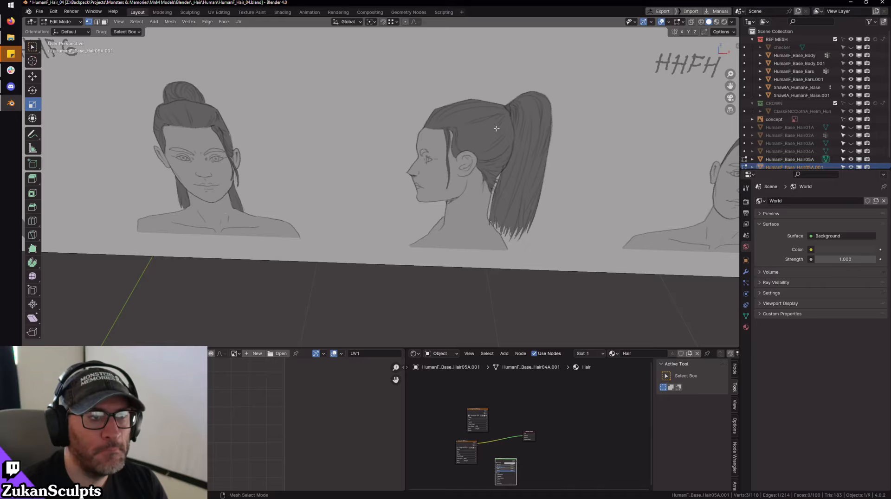
scroll(497, 128, down, 3)
shift+middle_drag(497, 128, 538, 92)
scroll(539, 176, up, 3)
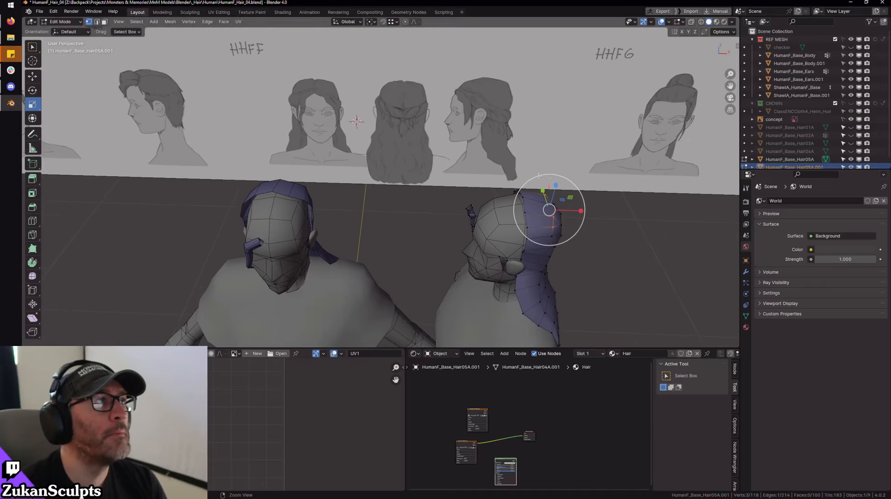
scroll(539, 175, up, 2)
shift+middle_drag(539, 175, 434, 180)
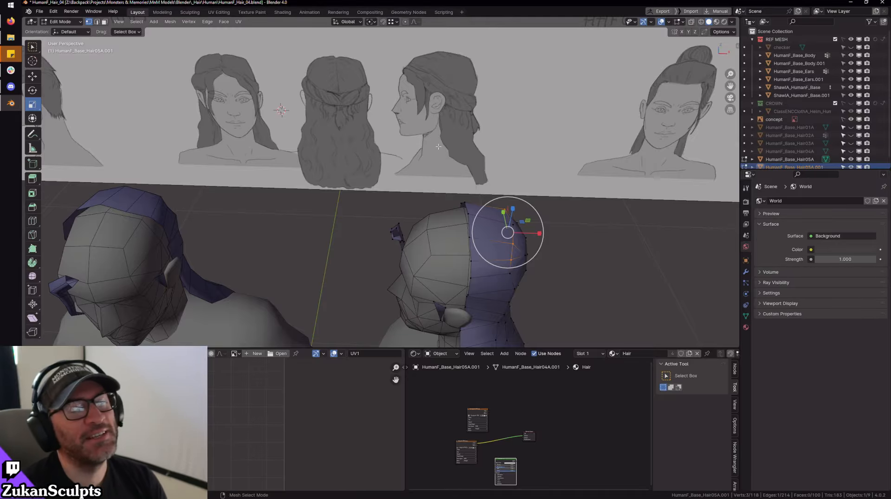
- Dissolve the two connected edges at the upper corner on the back of the hair mesh
key(KP_1)
scroll(561, 185, up, 5)
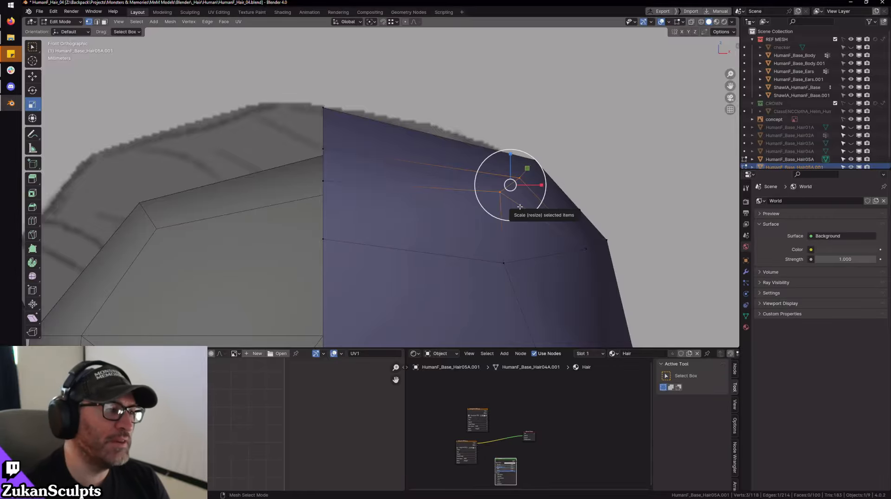
middle_drag(520, 207, 485, 197)
key(ctrl+Tab)
click(357, 197)
click(332, 178)
click(441, 208)
shift+click(353, 182)
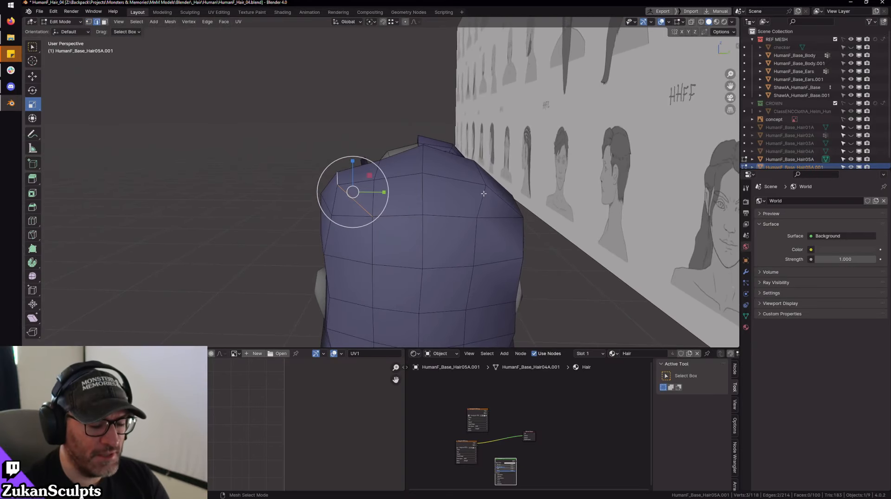
key(x)
key(x)
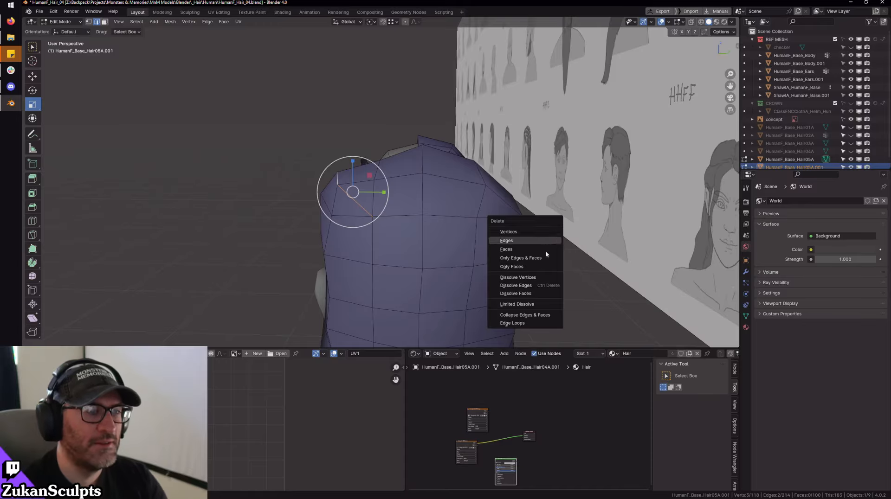
click(536, 287)
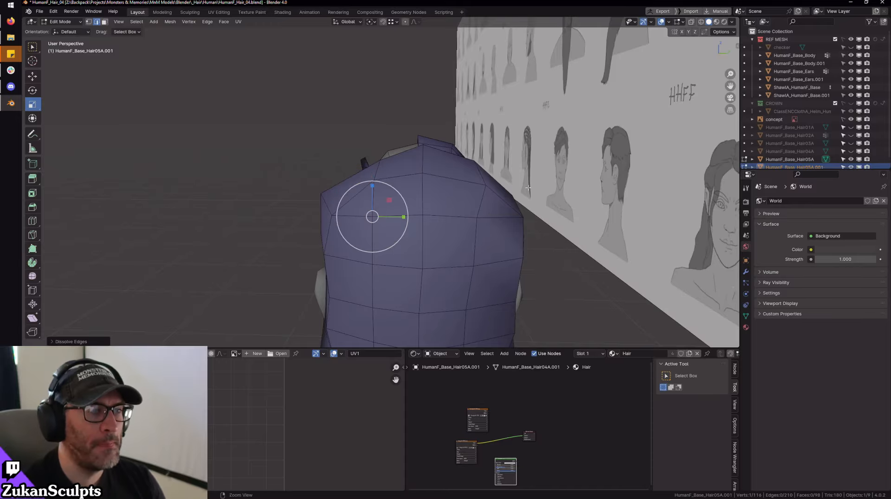
- Level the front-edge vertex pair in the third row below the crown by scaling it along Z in see-through front view
middle_drag(528, 187, 511, 124)
key(KP_1)
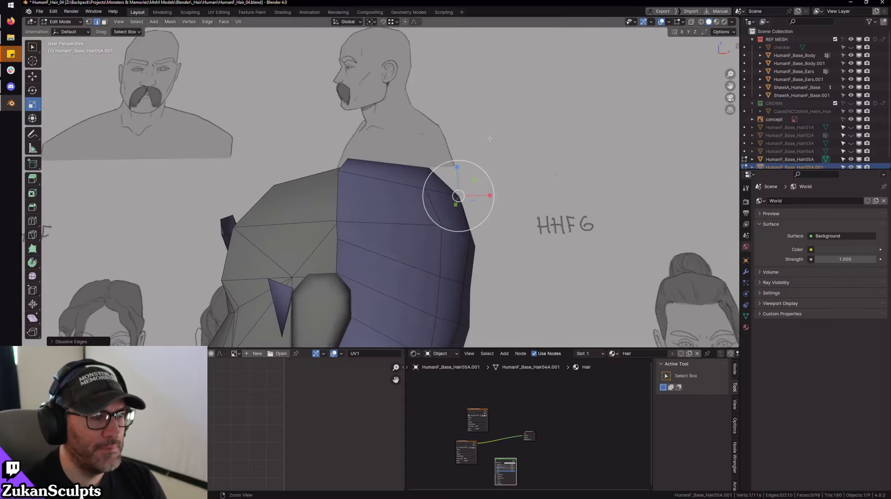
scroll(377, 188, up, 6)
key(ctrl+Tab)
click(360, 182)
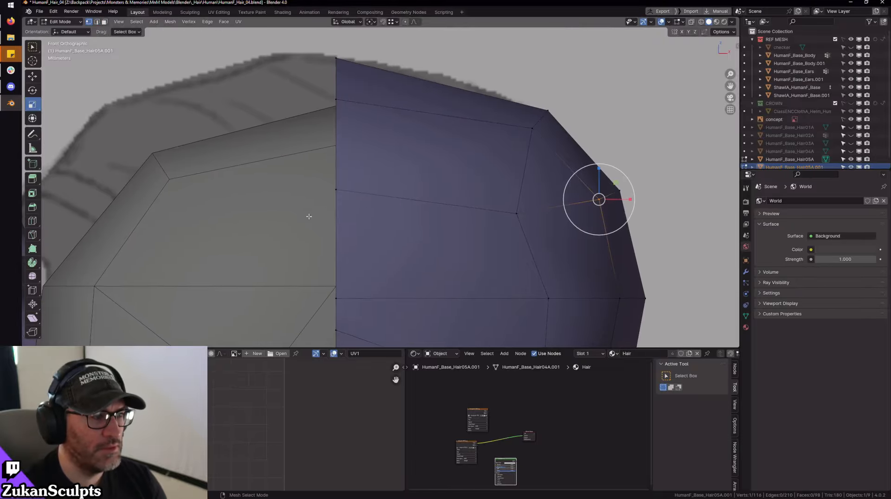
key(alt+z)
drag(325, 181, 346, 197)
key(s)
key(z)
drag(338, 167, 337, 173)
- Flatten the third row's inner back vertex pair to a common height with a Z scale
key(w)
shift+middle_drag(464, 214, 407, 216)
drag(420, 242, 464, 191)
text(r)
text(090)
key(Return)
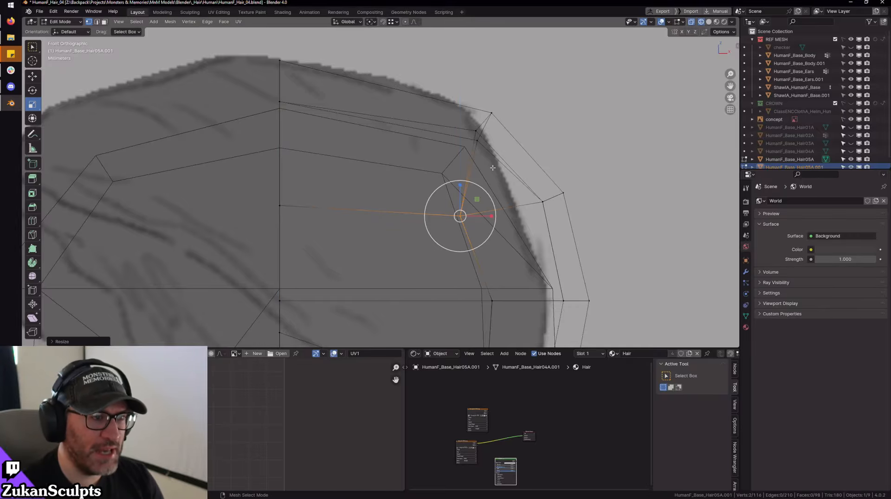
- Flatten the vertex pair just inside the crown's upper back corner to one height by scaling it along Z to 0
shift+middle_drag(482, 169, 449, 196)
drag(423, 177, 467, 131)
drag(395, 220, 465, 162)
middle_drag(450, 134, 470, 135)
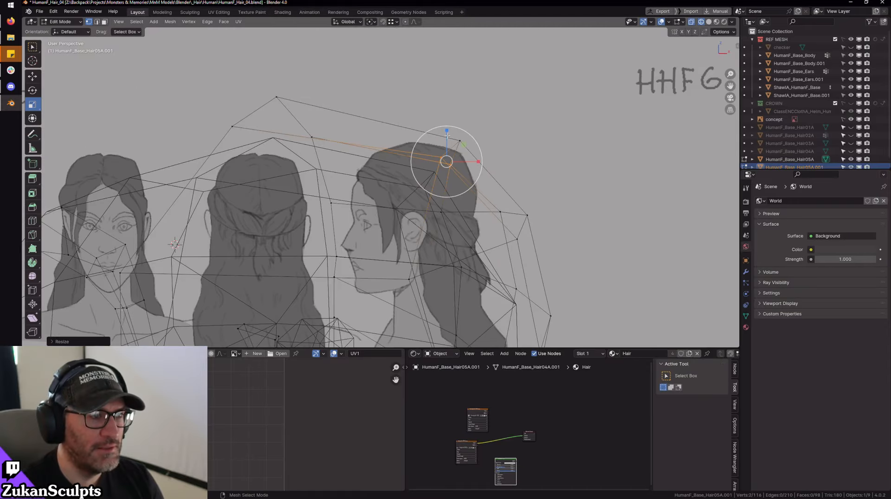
drag(447, 131, 447, 134)
text(0)
middle_drag(502, 182, 509, 183)
key(KP_1)
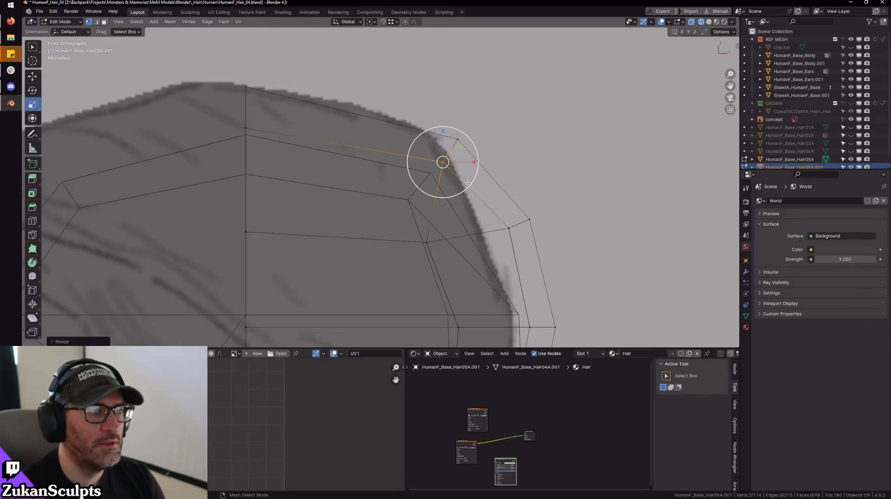
- Move the third row's inner back vertex pair horizontally backward to align beneath the crown's corner pair
key(w)
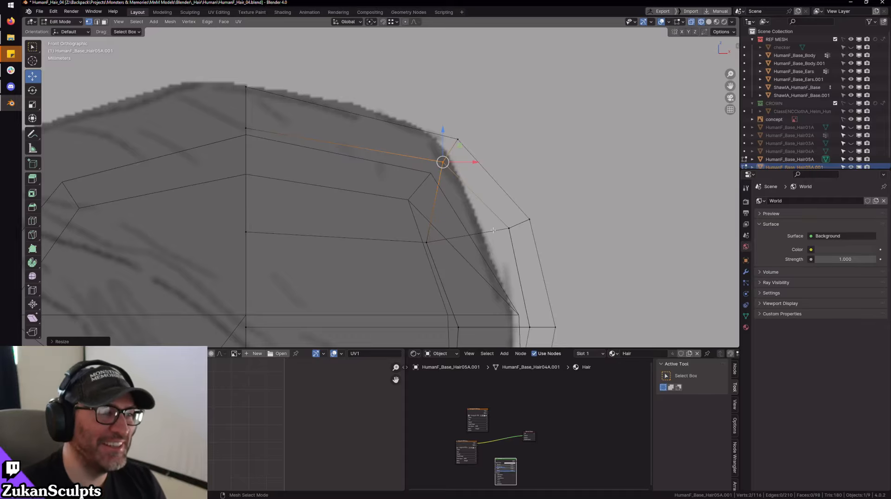
scroll(386, 241, down, 3)
shift+middle_drag(369, 236, 368, 202)
scroll(368, 203, up, 2)
mouse_move(368, 203)
mouse_down()
mouse_move(441, 160)
mouse_move(449, 183)
mouse_move(460, 182)
mouse_up()
scroll(460, 182, down, 5)
key(shift+z)
mouse_move(529, 184)
middle_down()
mouse_move(459, 196)
mouse_move(464, 234)
mouse_move(465, 218)
mouse_move(513, 214)
mouse_move(423, 193)
middle_up()
scroll(484, 208, up, 1)
scroll(484, 208, down, 1)
scroll(423, 193, up, 2)
- Raise the fourth row's front-edge vertex pair slightly along Z
key(KP_1)
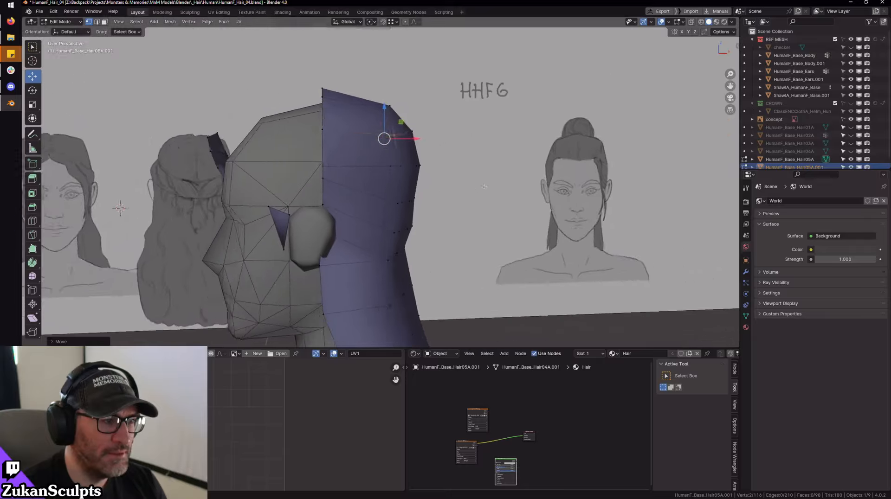
scroll(344, 180, up, 6)
key(alt+z)
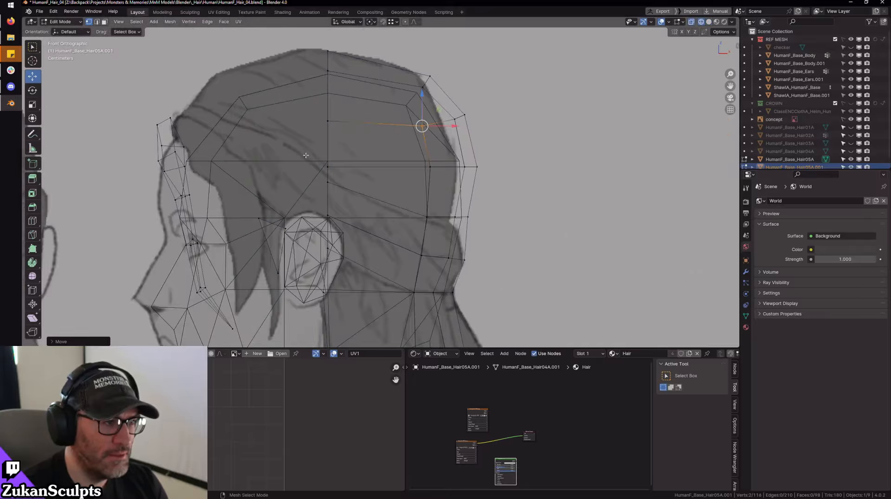
drag(318, 155, 342, 171)
key(alt+z)
key(g)
key(z)
click(334, 125)
middle_drag(333, 125, 465, 185)
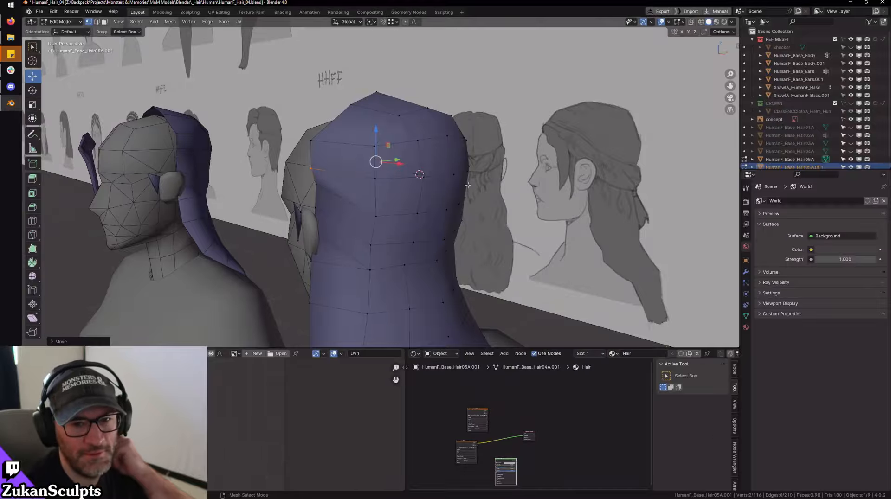
- Move the fourth-row edge loop around the back of the hair up, level with its front-edge vertices
key(KP_1)
key(alt+z)
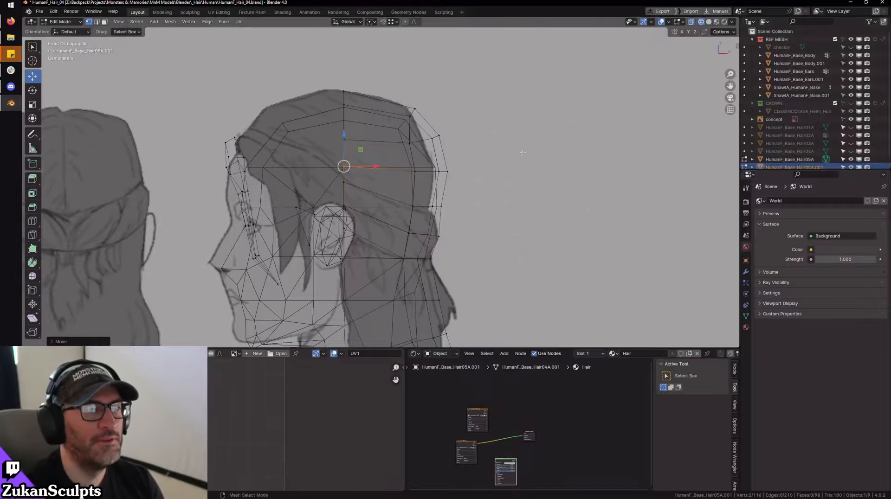
scroll(401, 196, up, 1)
alt+click(457, 173)
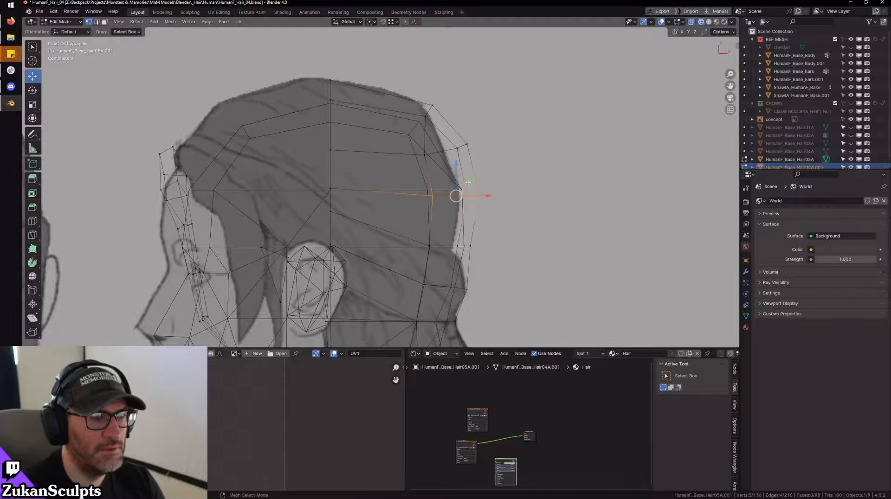
key(g)
click(455, 167)
scroll(434, 193, up, 2)
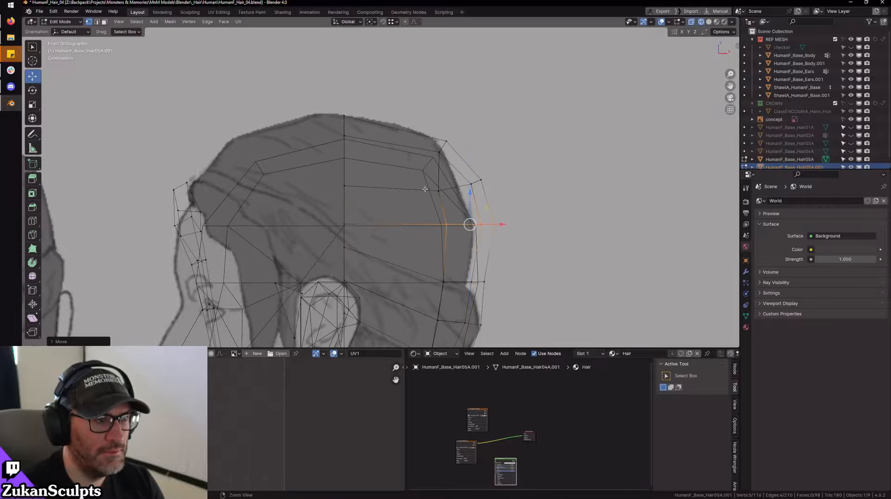
scroll(475, 183, down, 5)
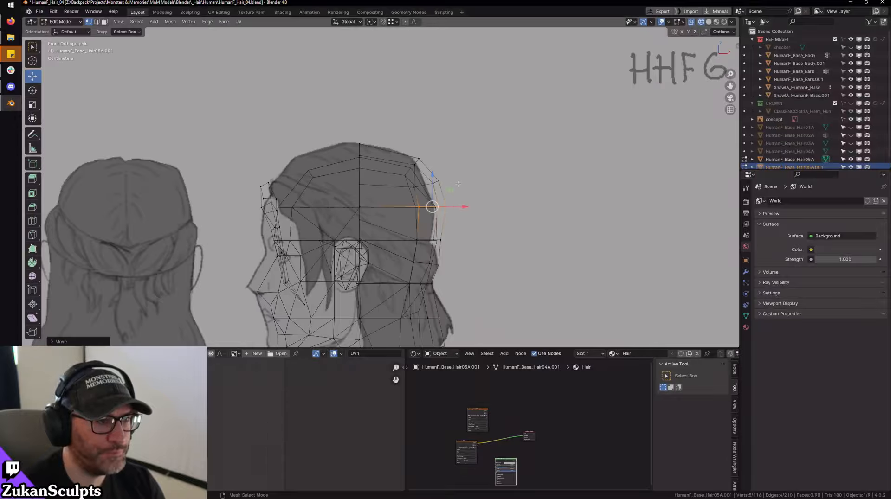
key(alt+z)
mouse_move(474, 182)
middle_down()
mouse_move(410, 188)
mouse_move(457, 194)
mouse_move(445, 197)
middle_up()
middle_drag(383, 203, 442, 212)
key(Tab)
- Compare the hair mesh with the side-view drawing, then examine its shaded form around the front of the head
key(KP_1)
scroll(385, 172, up, 3)
key(Tab)
key(alt+z)
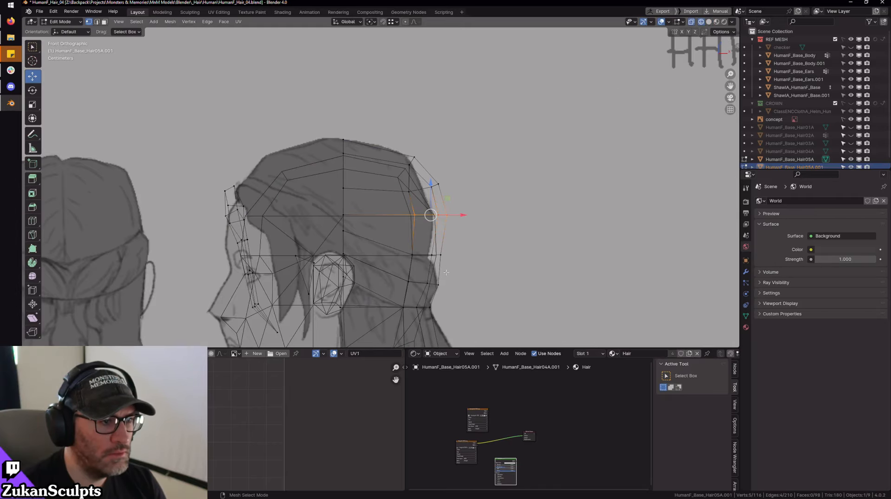
scroll(439, 172, up, 3)
key(a)
shift+middle_drag(399, 131, 396, 179)
scroll(396, 179, up, 4)
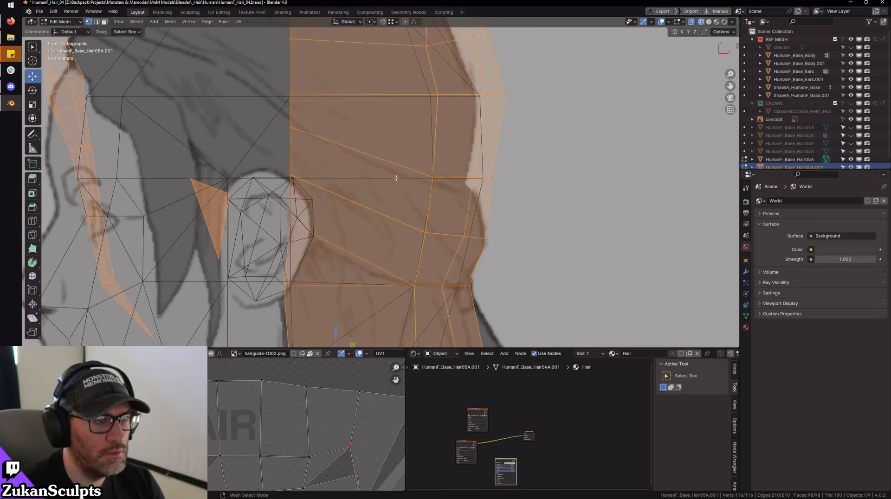
drag(403, 150, 449, 198)
scroll(453, 196, down, 4)
key(alt+z)
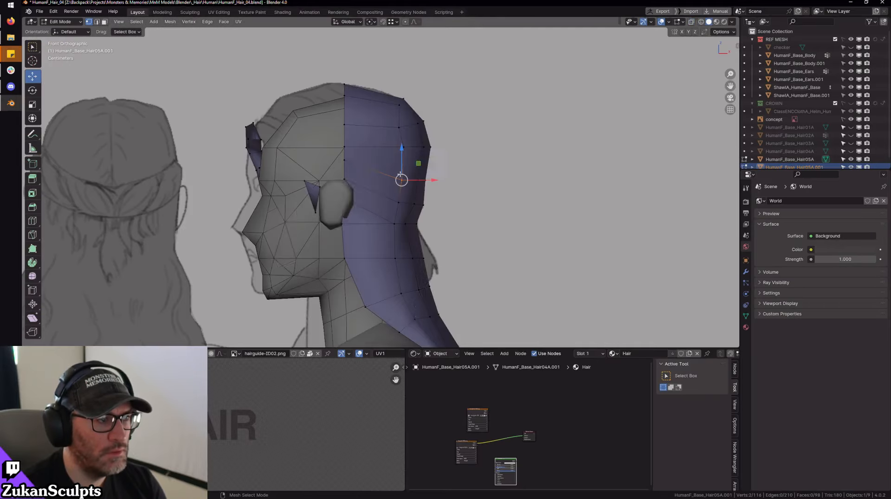
scroll(452, 196, down, 3)
middle_drag(453, 196, 428, 194)
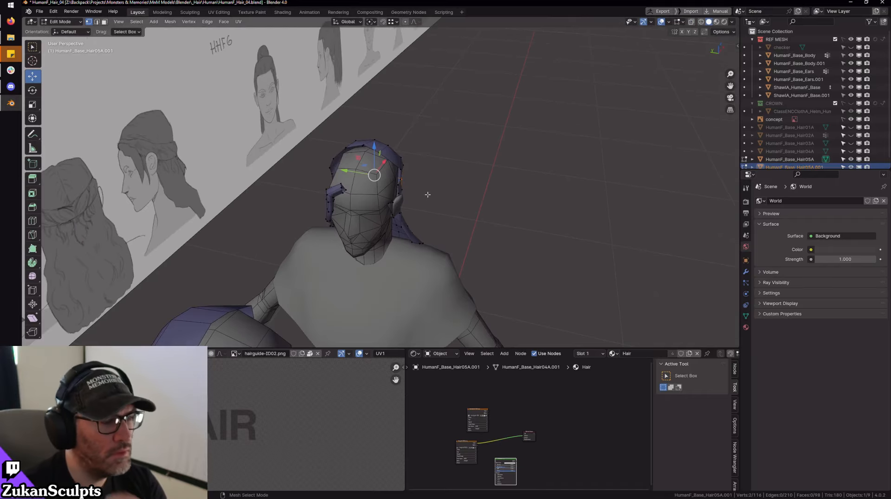
scroll(392, 171, down, 4)
middle_drag(393, 172, 316, 151)
middle_drag(452, 197, 429, 185)
- Leave mesh editing, show the front view in wireframe, and select the front-facing hair object HumanF_Base_Hair05A
key(Tab)
key(KP_1)
shift+middle_drag(447, 254, 398, 191)
scroll(398, 191, up, 6)
scroll(432, 214, up, 3)
key(shift+z)
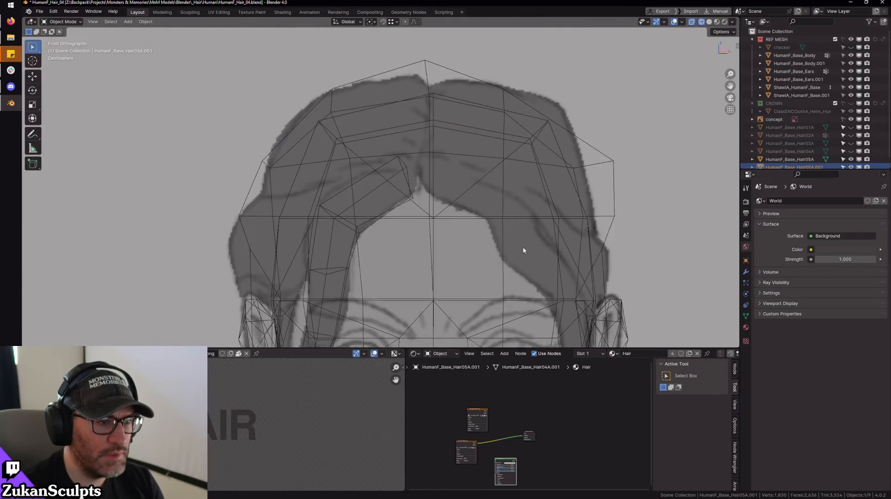
scroll(522, 248, down, 1)
shift+middle_drag(516, 260, 448, 164)
scroll(447, 166, down, 2)
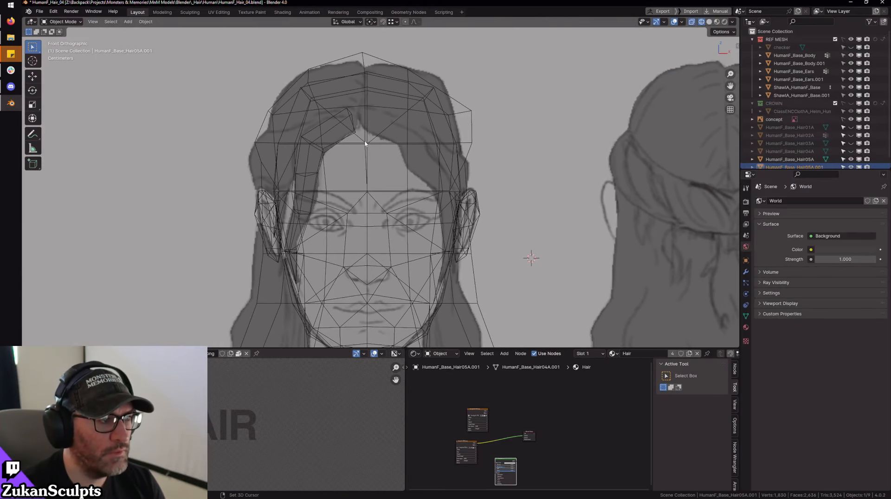
scroll(370, 151, down, 1)
click(372, 97)
scroll(388, 97, down, 4)
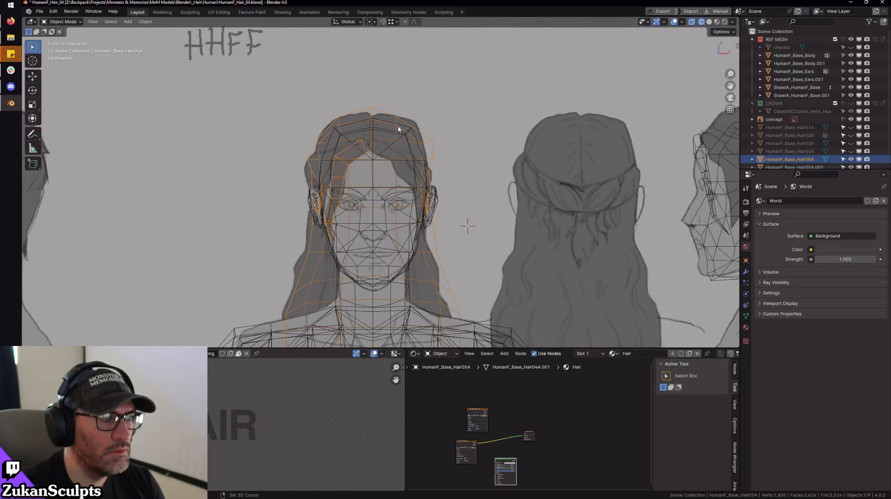
- Delete all faces on the positive X half of the front-facing hair, up to its centre line
key(Tab)
key(ctrl+Tab)
click(396, 190)
drag(477, 141, 376, 347)
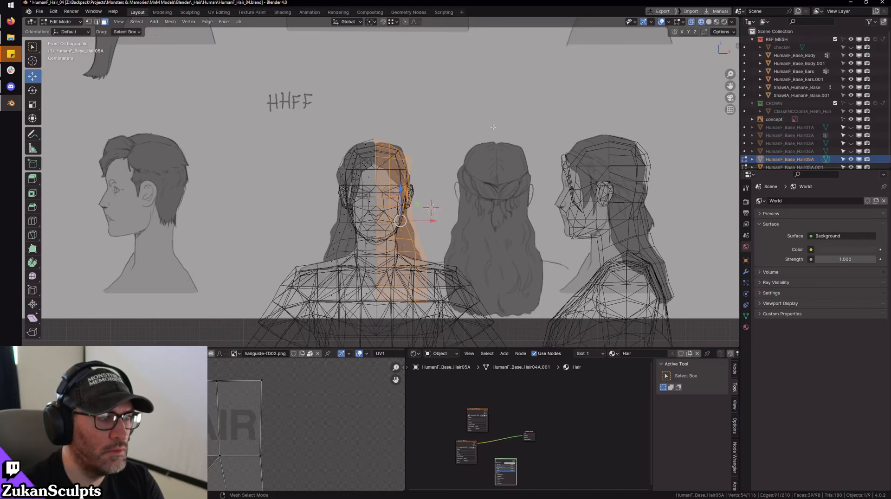
key(x)
click(483, 92)
scroll(486, 205, up, 2)
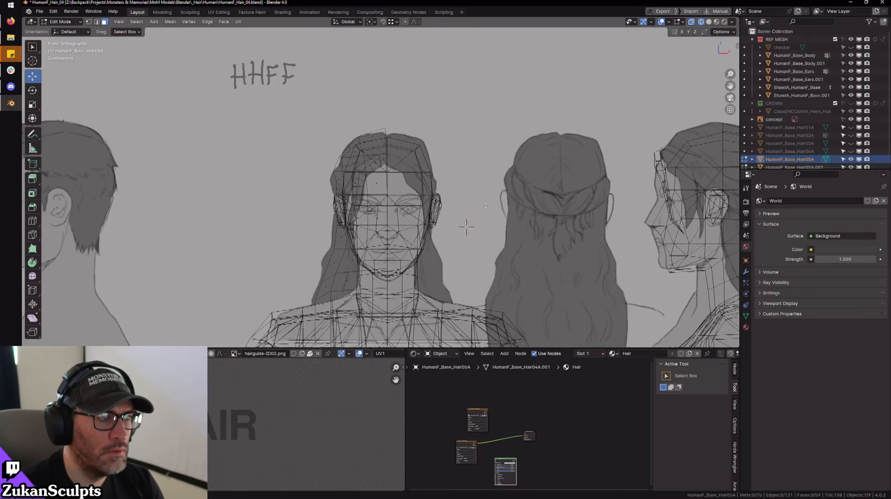
shift+middle_drag(486, 206, 495, 212)
- Add a Mirror modifier across the X axis to the remaining half of HumanF_Base_Hair05A
key(Tab)
click(747, 272)
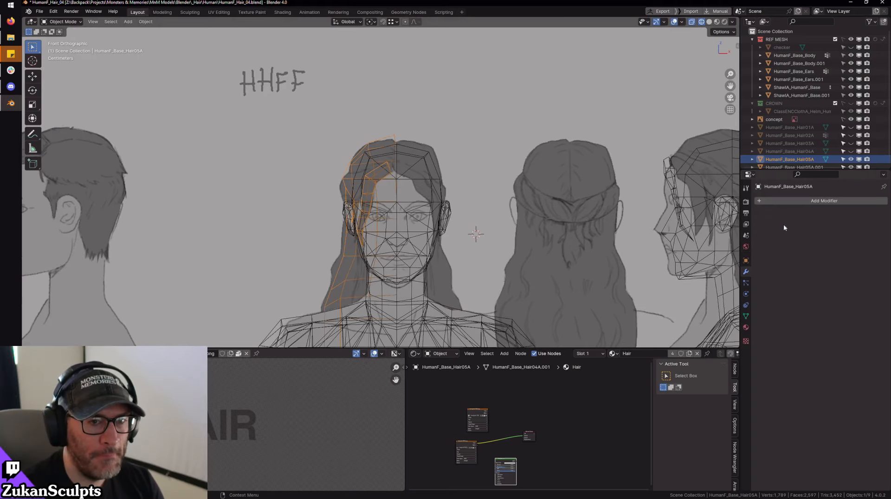
click(784, 201)
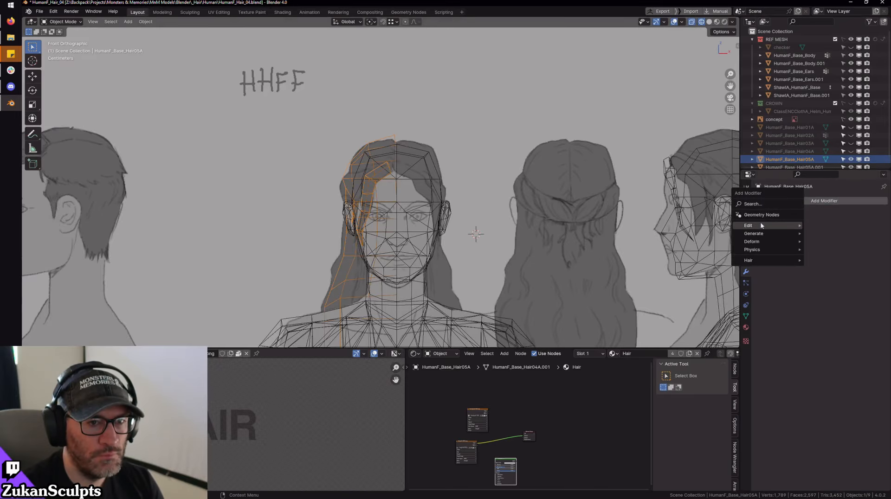
click(759, 203)
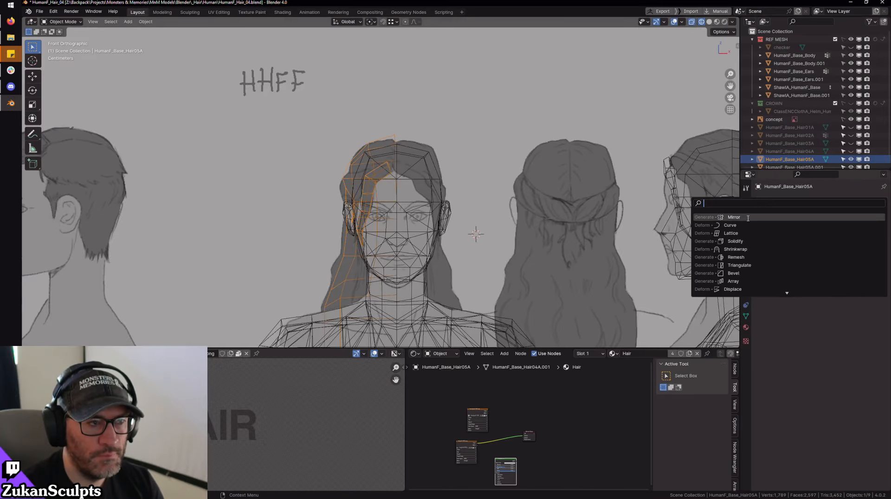
click(749, 217)
scroll(453, 202, up, 2)
scroll(450, 209, up, 1)
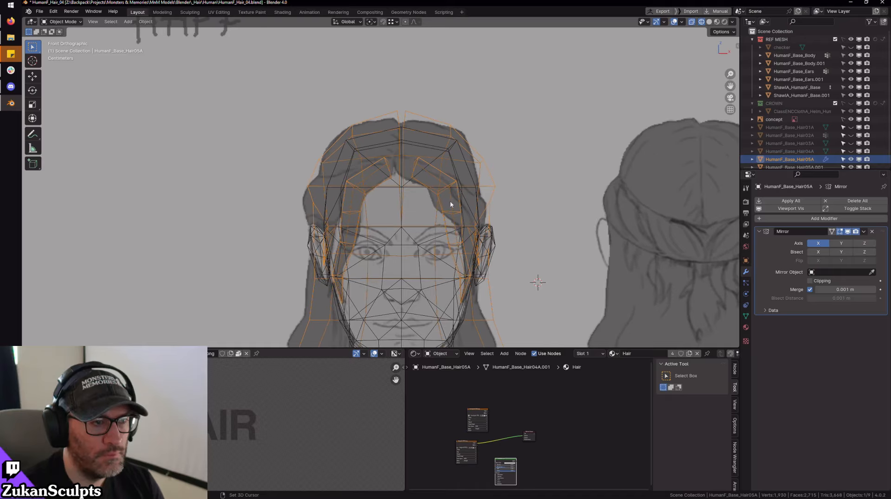
- Select all vertices along the hair's open centre edge and scale them flat along X
key(Tab)
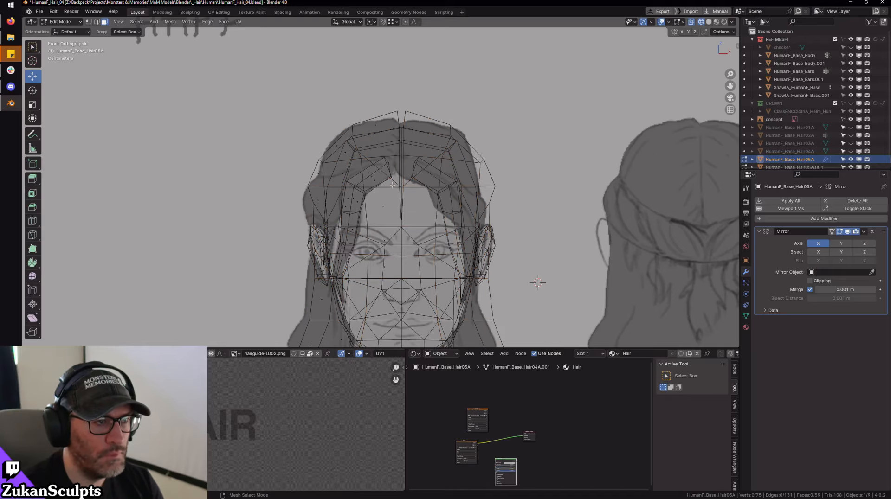
key(ctrl+Tab)
click(382, 114)
scroll(446, 236, down, 5)
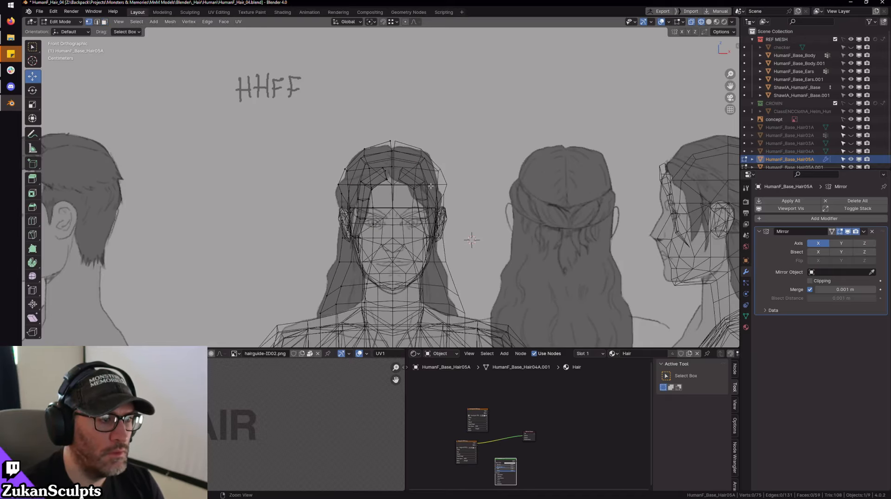
drag(474, 287, 394, 71)
scroll(421, 240, up, 4)
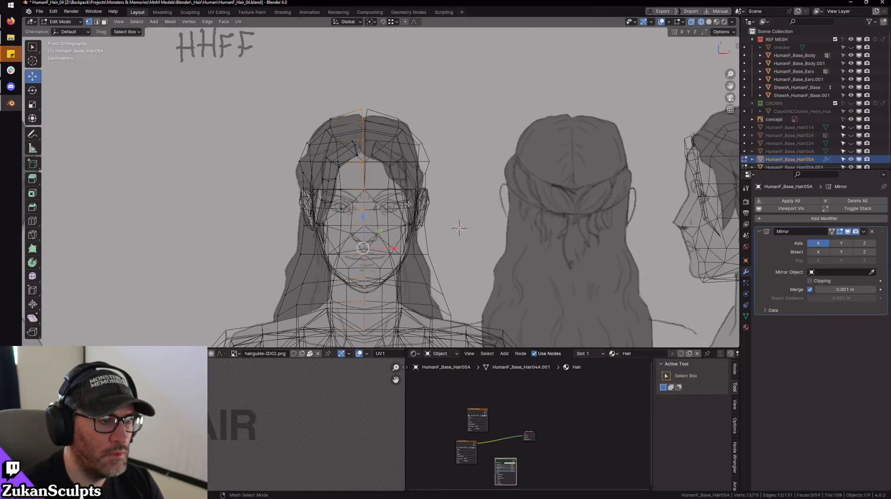
key(shift+space)
key(s)
middle_drag(421, 240, 388, 245)
mouse_move(399, 234)
mouse_down()
mouse_move(390, 234)
mouse_move(398, 234)
mouse_up()
- Set the median X of the selected centre-line vertices to 0
key(n)
click(692, 61)
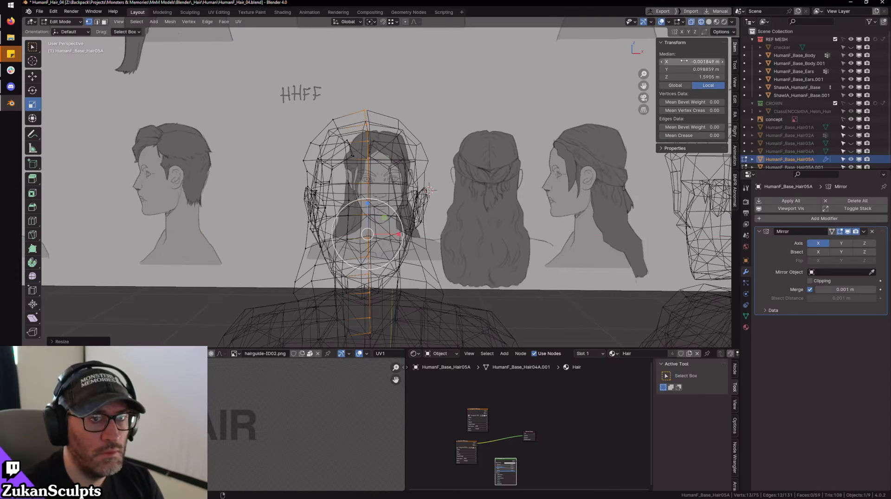
text(0)
key(Return)
key(KP_1)
- Lower the crown's topmost centre vertex to the drawn parting, at a Z of about 1.748 m
scroll(464, 209, up, 8)
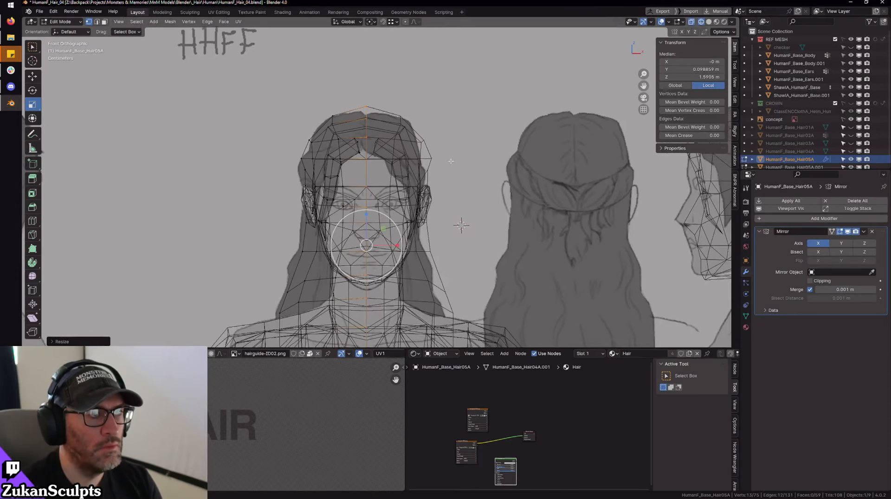
key(w)
click(424, 94)
scroll(420, 95, up, 2)
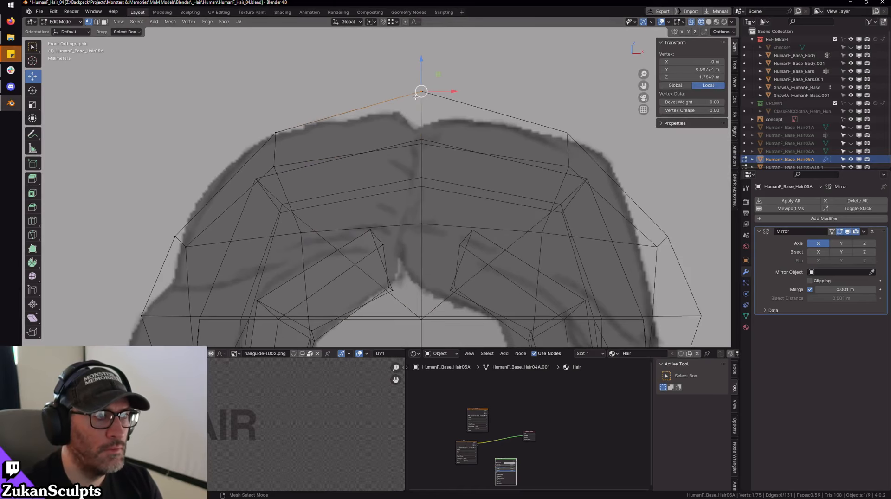
drag(420, 64, 423, 91)
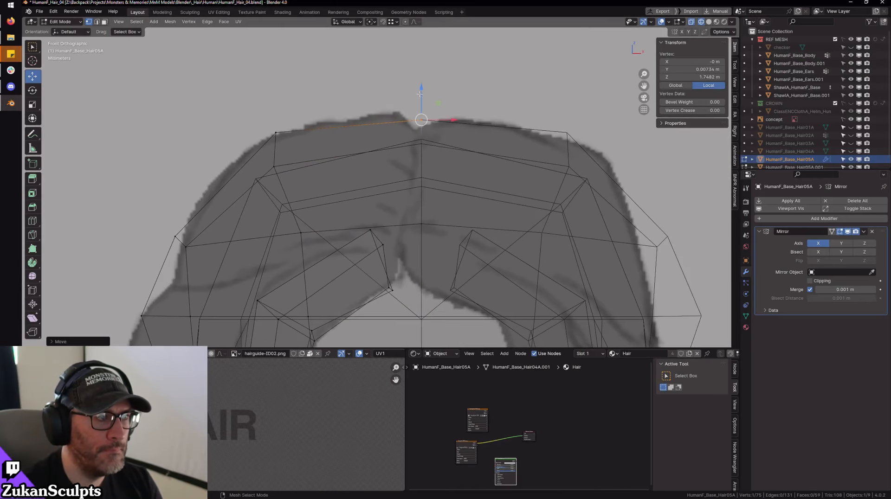
scroll(398, 148, down, 2)
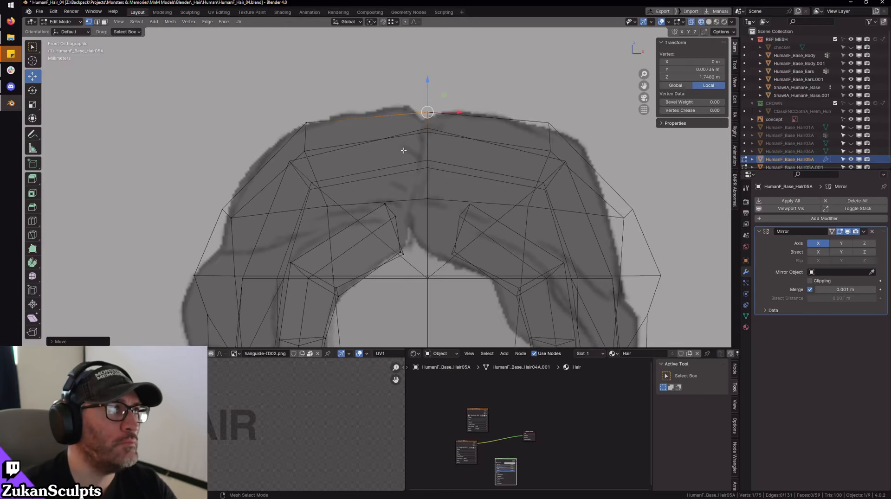
scroll(384, 157, down, 2)
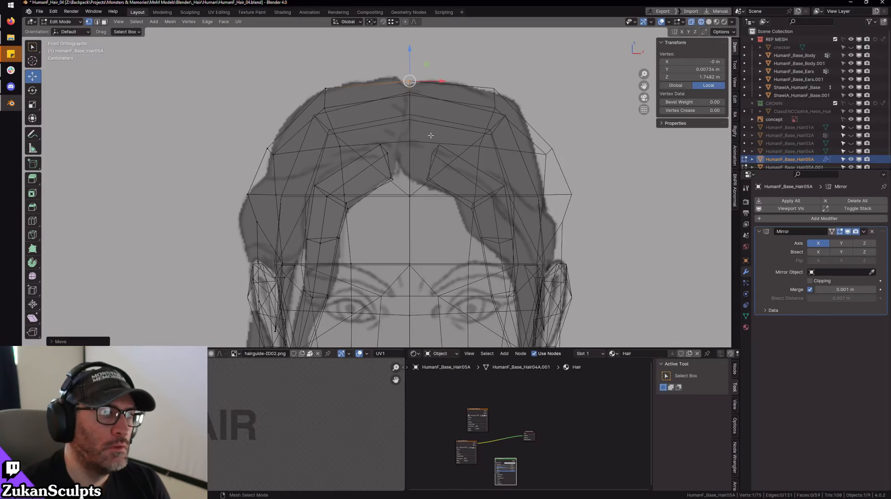
- Move the front strand's upper end vertex pair about 0.002 m along X toward the parting, then select the pair below it
scroll(385, 157, up, 4)
drag(379, 198, 421, 229)
drag(415, 168, 421, 167)
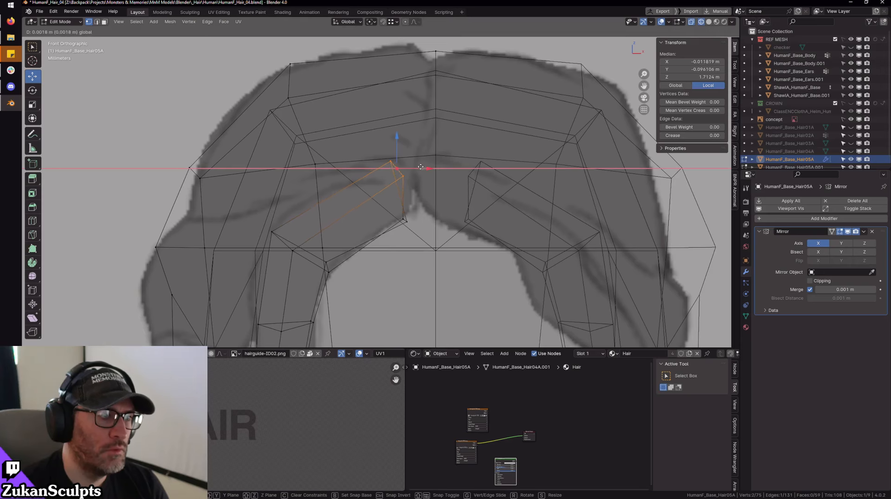
drag(395, 211, 415, 232)
ctrl+middle_drag(408, 220, 433, 161)
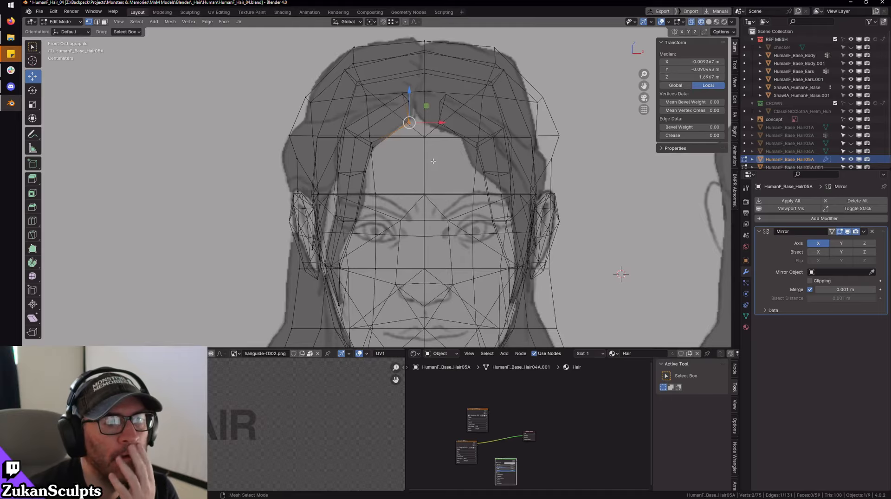
- Copy the Mirror modifier from the front-facing hair to its duplicate on the side-view head, with both in solid shading
scroll(431, 132, up, 1)
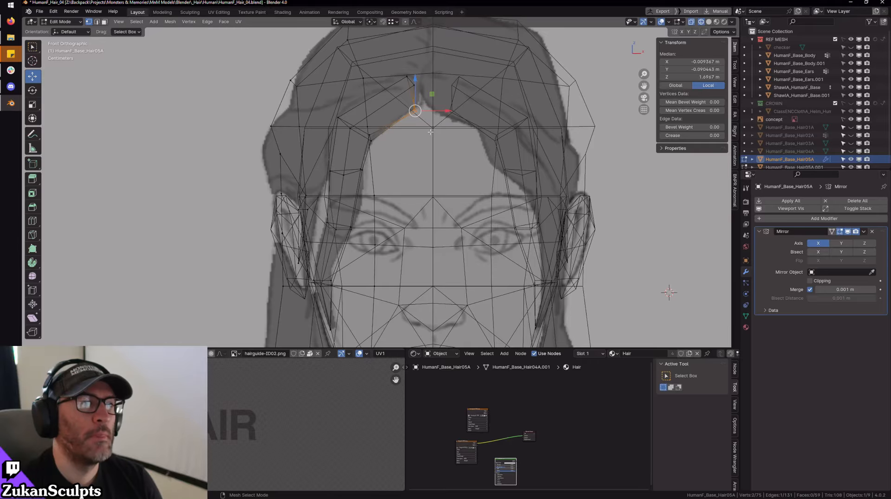
ctrl+scroll(319, 151, down, 2)
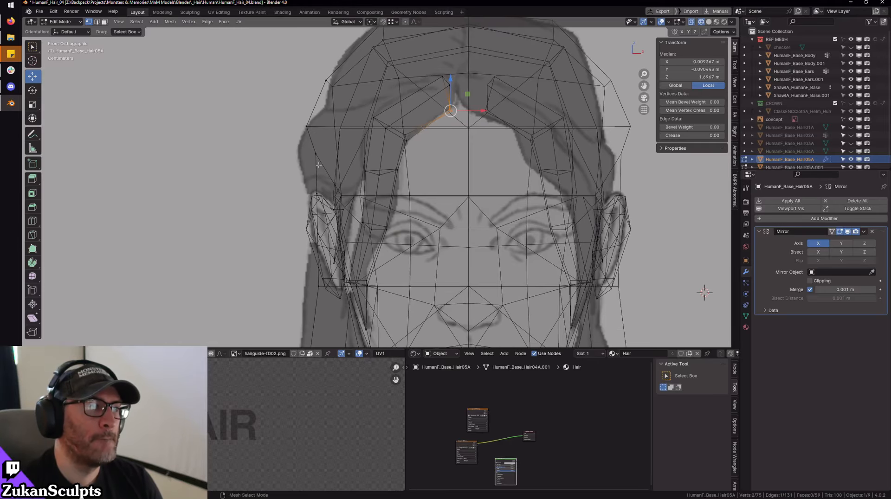
scroll(299, 127, down, 1)
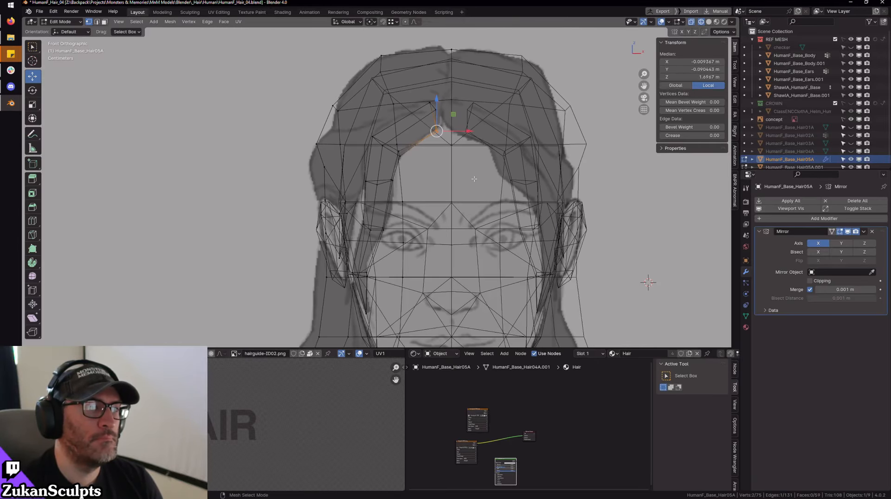
scroll(377, 162, down, 4)
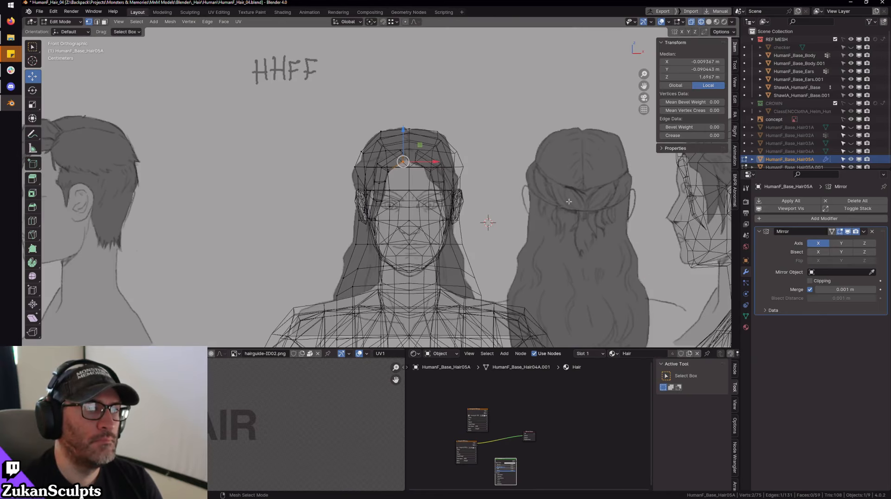
ctrl+scroll(358, 196, up, 8)
key(shift+z)
key(Tab)
middle_drag(566, 175, 527, 195)
click(589, 171)
shift+click(292, 117)
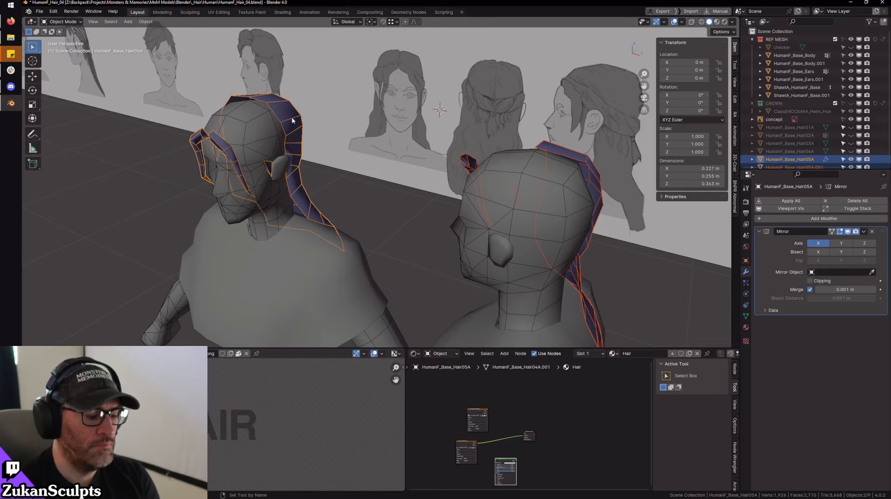
key(ctrl+l)
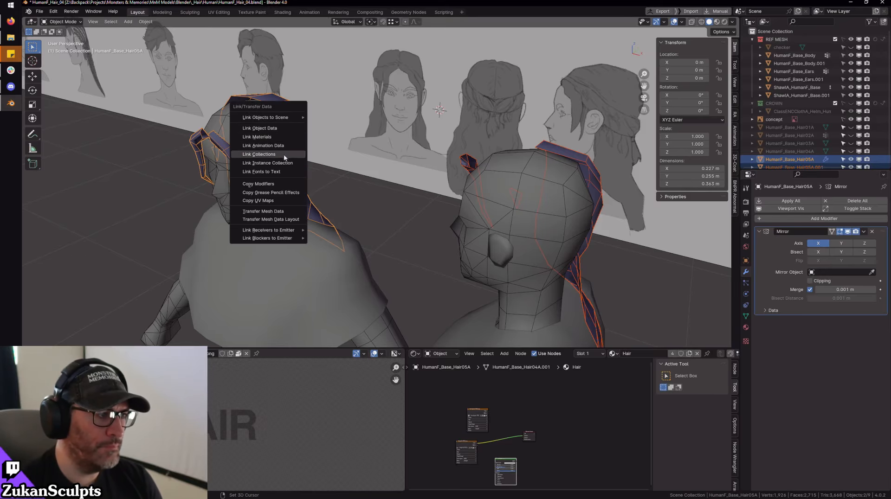
click(293, 185)
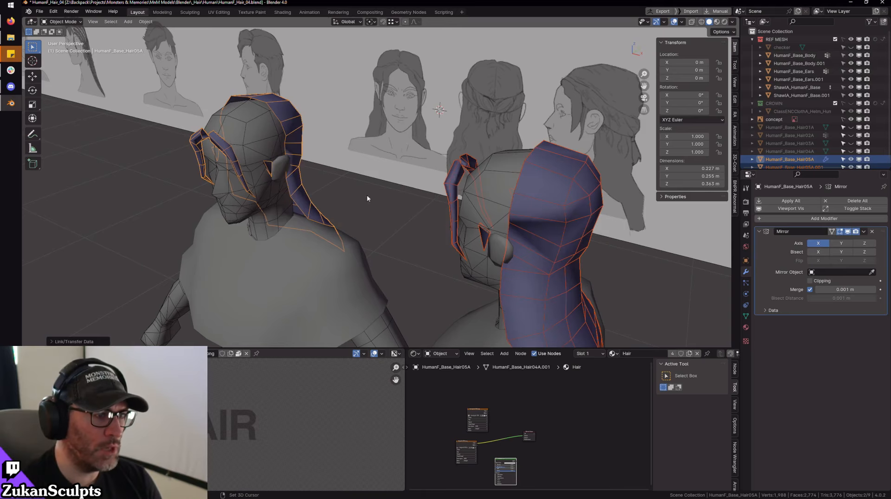
- Examine the mirrored hair on both heads from the front and look over the neighbouring concept drawings up to HHFH
key(KP_1)
shift+middle_drag(467, 187, 456, 196)
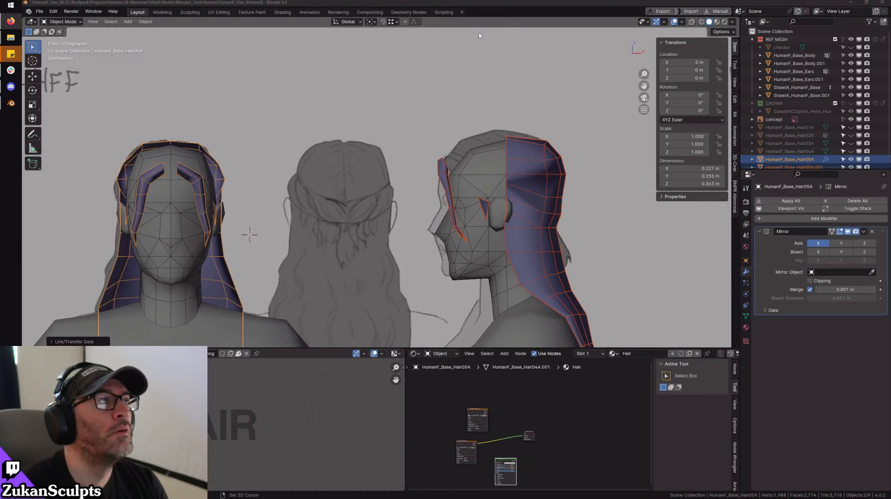
shift+middle_drag(288, 132, 445, 133)
scroll(425, 161, up, 4)
shift+middle_drag(337, 171, 422, 166)
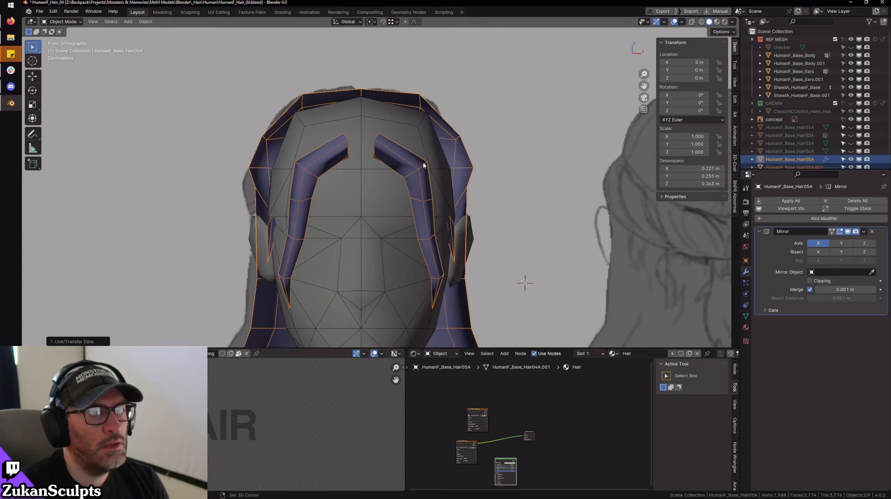
click(405, 191)
scroll(405, 191, down, 4)
scroll(405, 191, up, 2)
scroll(408, 205, down, 8)
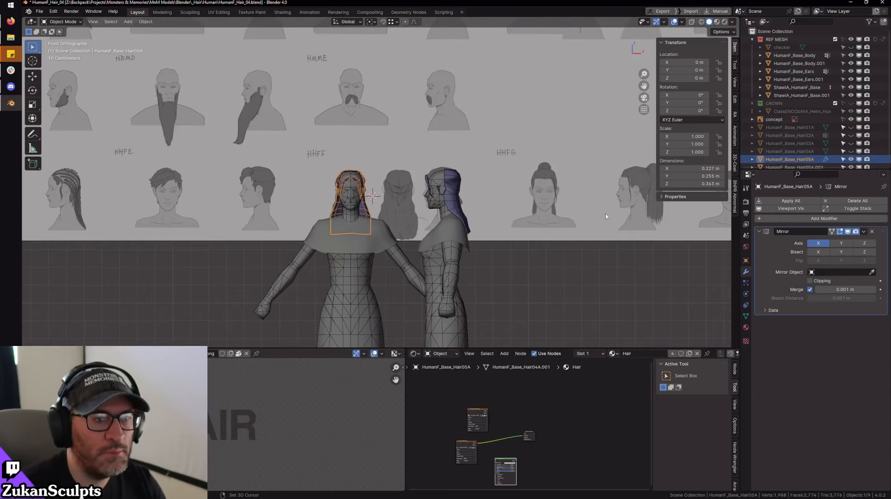
shift+middle_drag(606, 216, 385, 217)
scroll(386, 217, up, 2)
scroll(464, 217, up, 4)
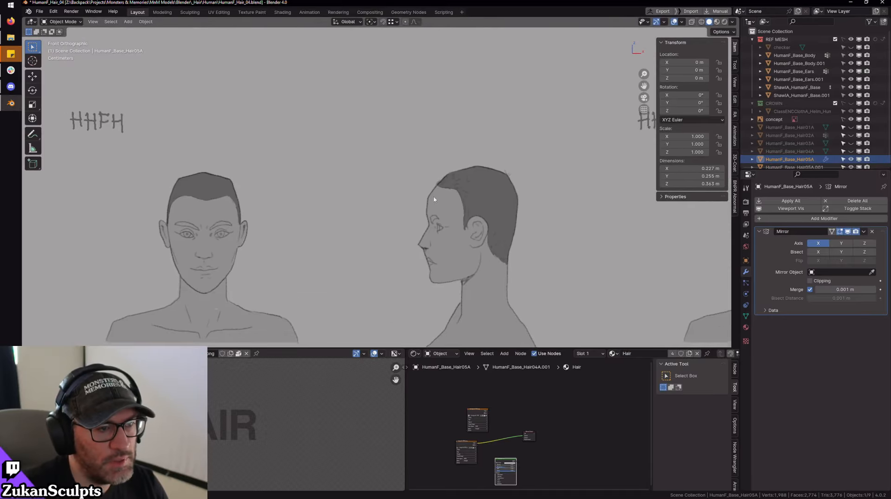
- Return to the HHFF drawings and open the front-facing hair mesh for vertex editing
shift+middle_drag(190, 204, 445, 191)
scroll(472, 192, down, 3)
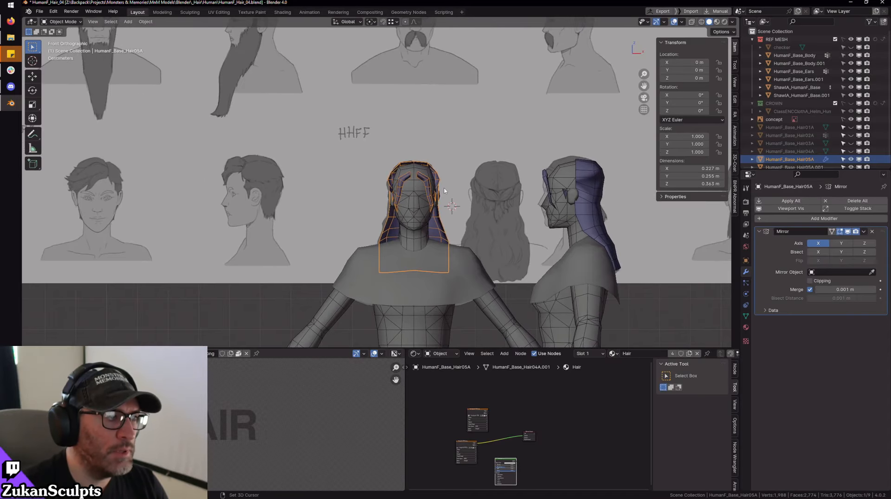
scroll(381, 192, up, 5)
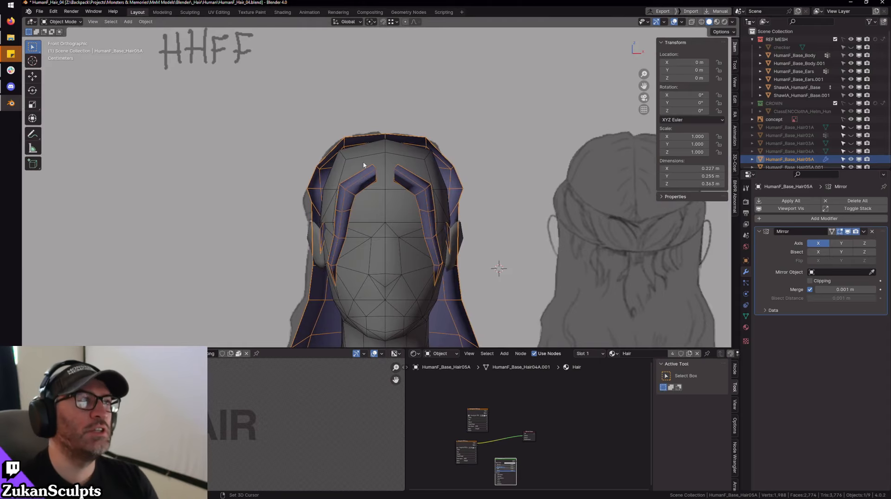
scroll(359, 163, up, 3)
scroll(436, 148, down, 5)
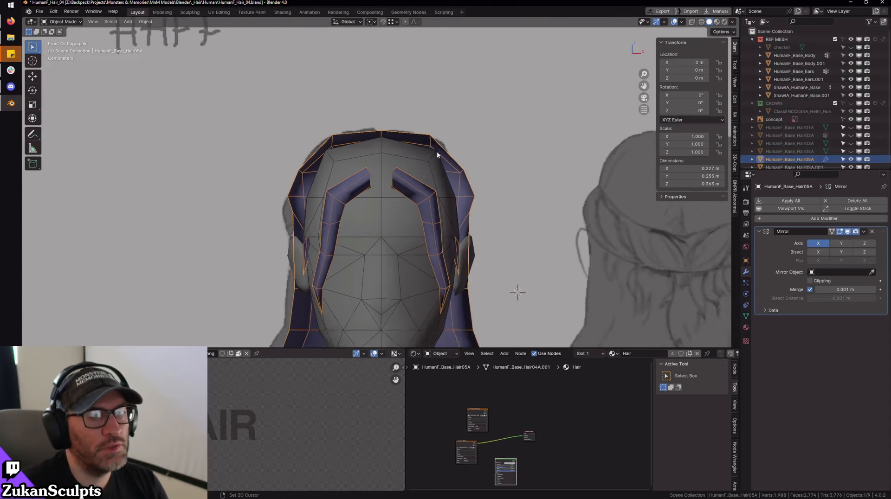
key(KP_Decimal)
key(Tab)
scroll(423, 171, up, 2)
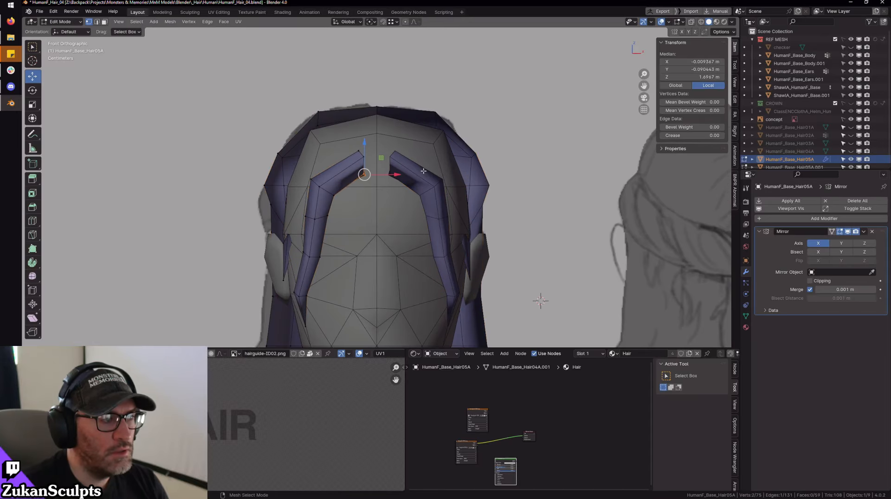
- In wireframe, move the hair's outer side vertex just above the ear outward to an X of about -0.082 m
key(shift+z)
scroll(317, 196, up, 2)
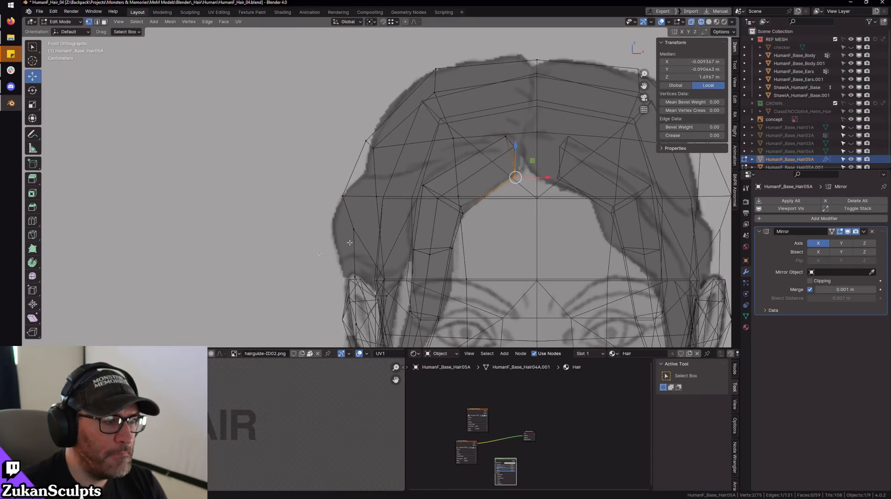
click(353, 229)
shift+middle_drag(725, 245, 616, 245)
shift+middle_drag(280, 212, 402, 209)
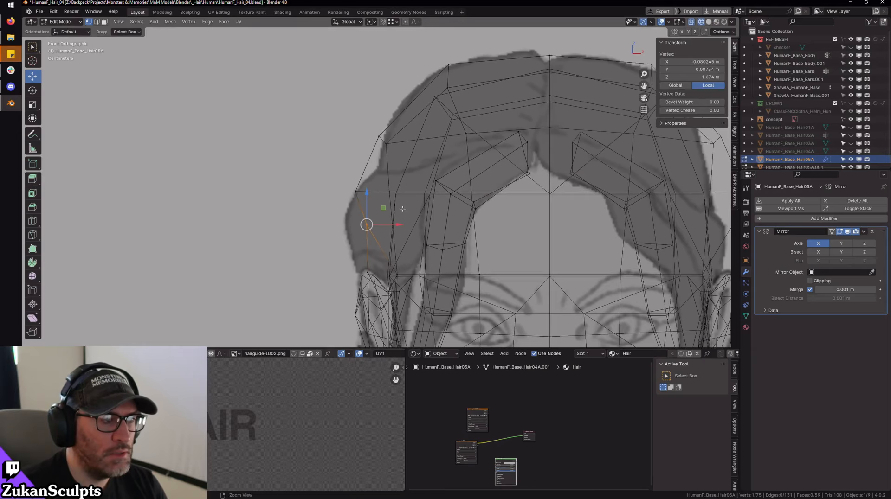
mouse_move(394, 223)
mouse_down()
mouse_move(383, 223)
mouse_move(391, 221)
mouse_up()
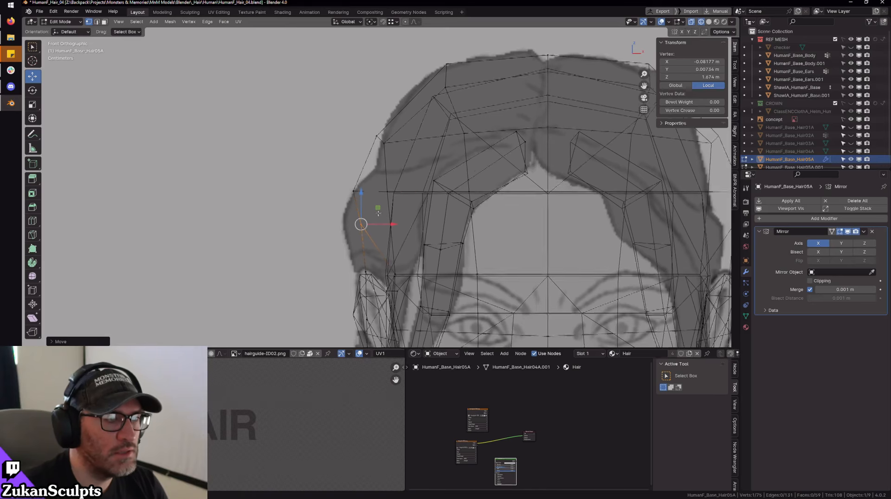
scroll(644, 317, down, 2)
scroll(395, 238, up, 3)
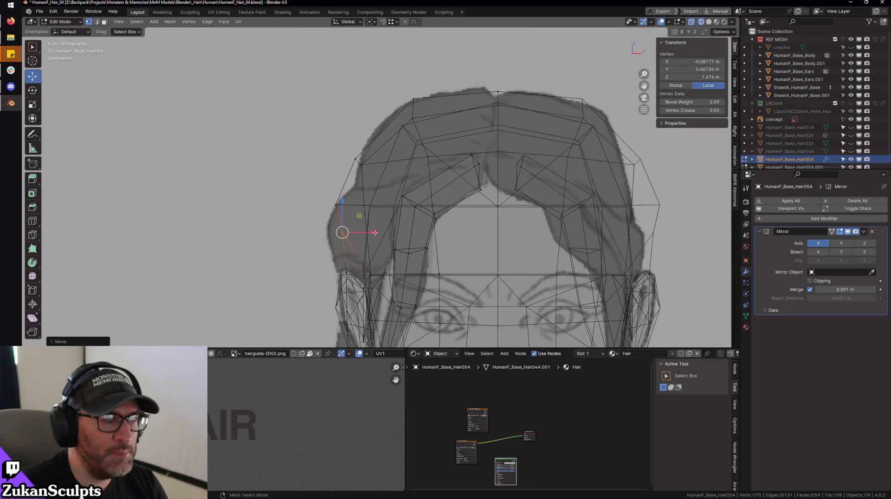
key(g)
key(x)
click(361, 220)
- Lower the upper side vertex on the crown's silhouette about 0.003 m along Z toward the drawn outline
scroll(362, 220, down, 1)
key(g)
click(373, 160)
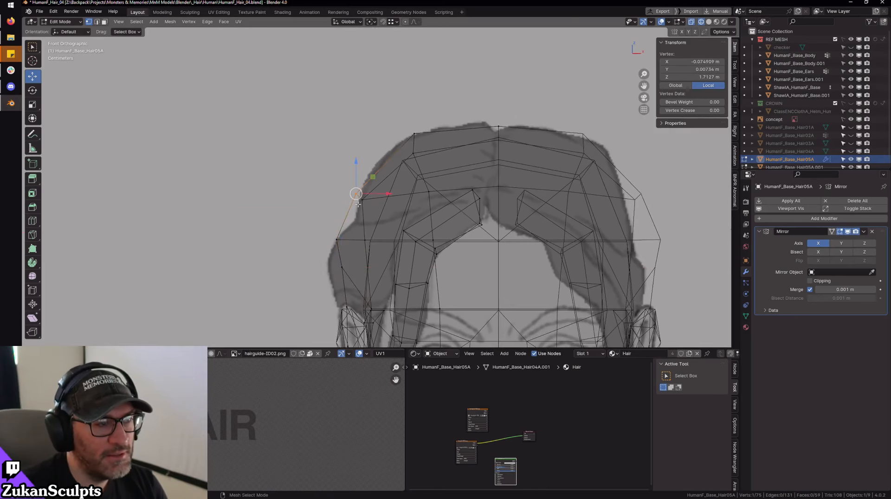
scroll(372, 160, up, 2)
key(g)
key(z)
scroll(342, 170, down, 2)
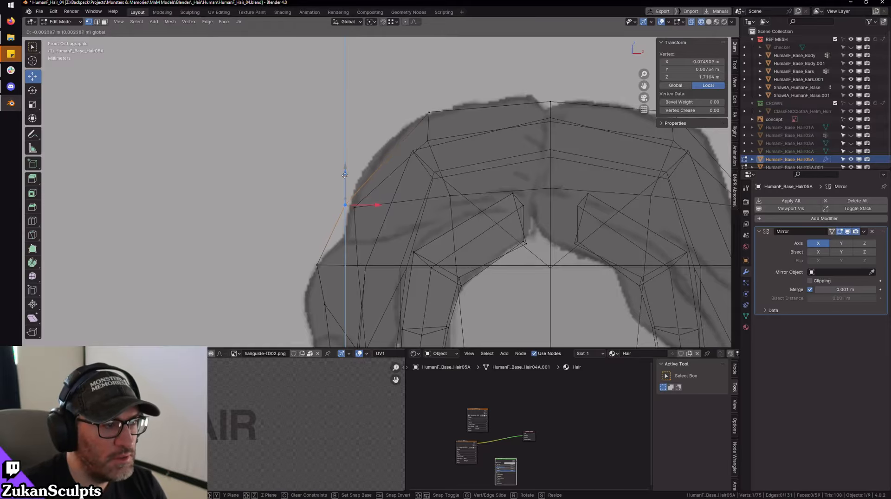
click(345, 181)
- Select the vertical column of four vertices at the hair's rear corner behind the ear and nudge it slightly
scroll(346, 181, up, 3)
shift+middle_drag(345, 237, 282, 235)
click(294, 218)
scroll(319, 195, down, 3)
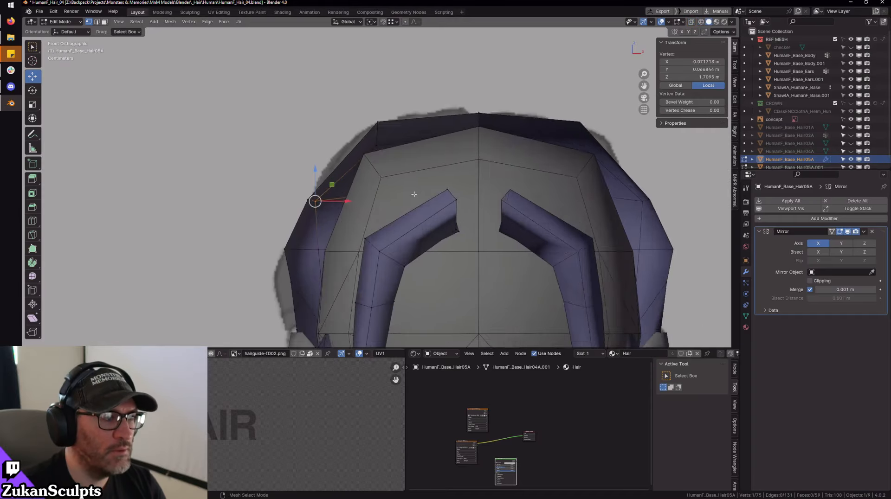
middle_drag(414, 193, 392, 228)
click(382, 248)
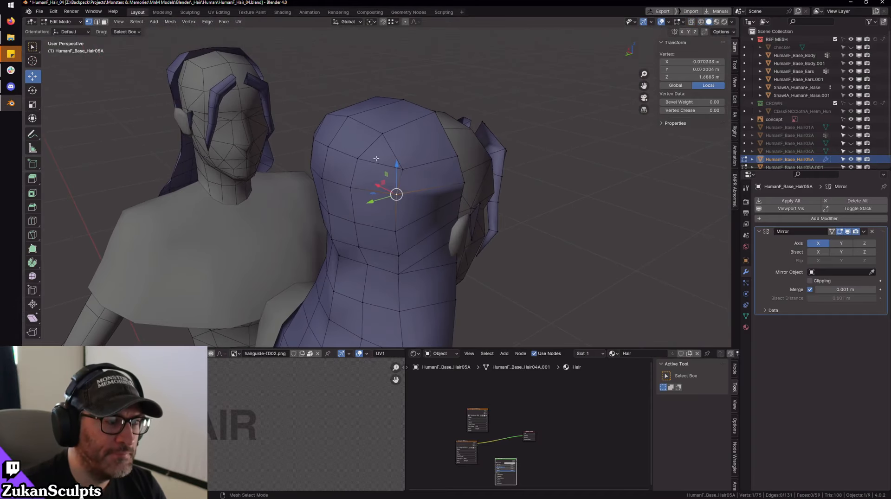
drag(377, 158, 376, 327)
scroll(403, 278, up, 3)
scroll(395, 283, down, 2)
middle_drag(376, 327, 343, 266)
drag(335, 251, 343, 251)
middle_drag(457, 228, 537, 222)
- Switch mesh editing to the duplicate hair on the side-view head, in wireframe over the HHFF side drawing
key(Tab)
scroll(537, 222, down, 4)
key(KP_1)
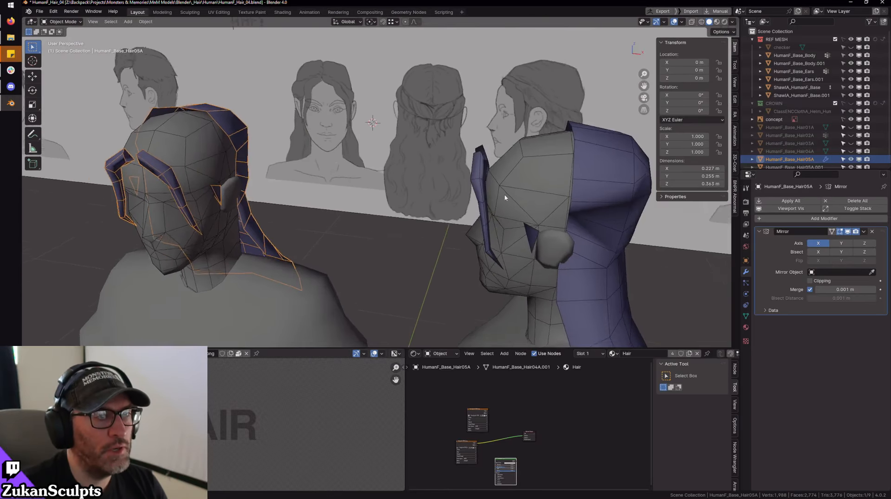
scroll(561, 182, up, 4)
key(shift+z)
alt+right_drag(436, 223, 458, 216)
alt+middle_drag(458, 216, 458, 196)
click(510, 151)
key(Tab)
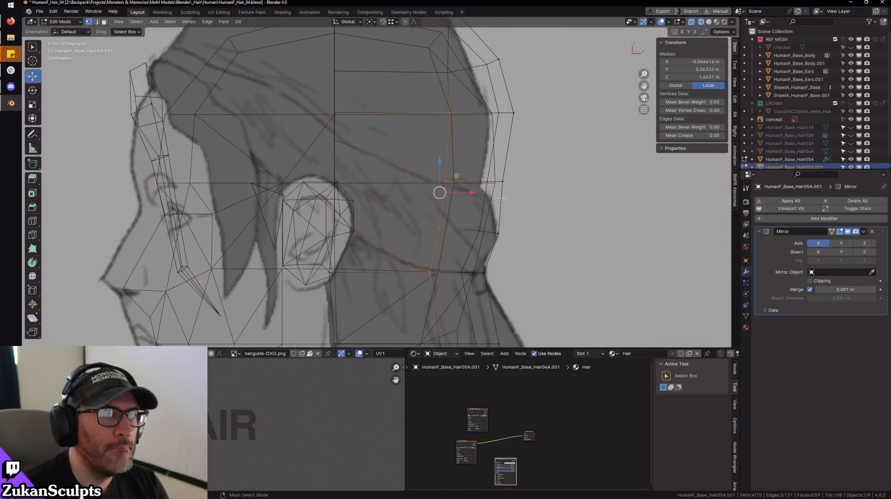
shift+middle_drag(456, 243, 424, 205)
scroll(416, 177, down, 1)
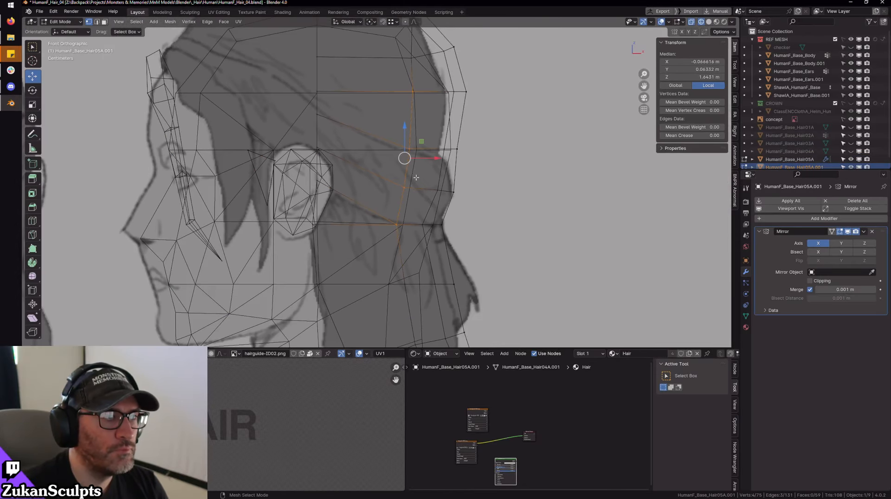
- From above, move the rear-corner column of four vertices to a median X of about -0.0676 m and Y of 0.0621 m
alt+drag(416, 177, 423, 191)
key(shift+z)
scroll(476, 156, down, 3)
middle_drag(476, 155, 443, 213)
scroll(465, 228, down, 2)
key(KP_7)
scroll(461, 190, up, 3)
scroll(441, 214, up, 4)
key(shift+z)
scroll(380, 252, up, 3)
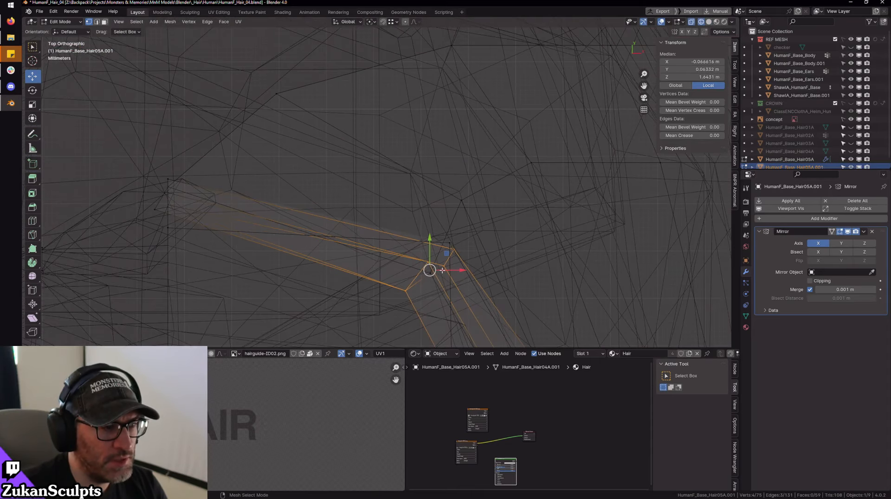
shift+middle_drag(412, 289, 421, 258)
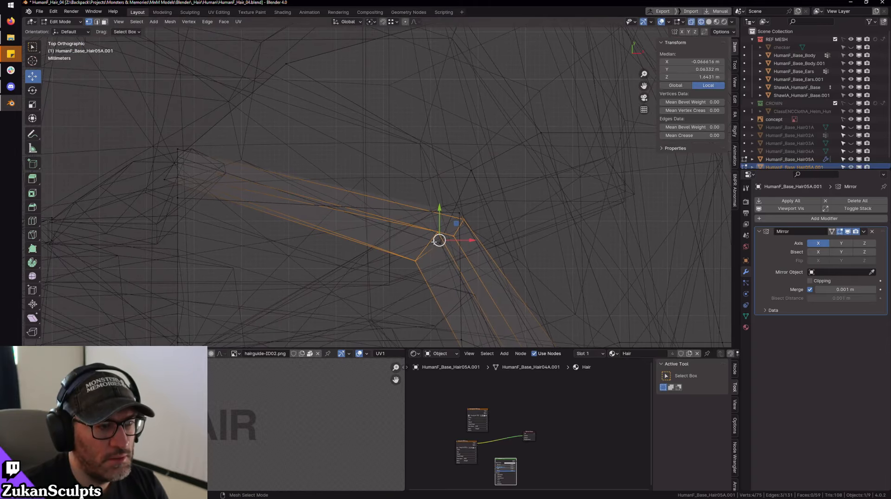
drag(434, 241, 428, 236)
- Select only the lower three vertices of the rear-corner column and move them about 0.005 m along global Y
key(shift+z)
scroll(428, 236, down, 4)
middle_drag(504, 241, 495, 196)
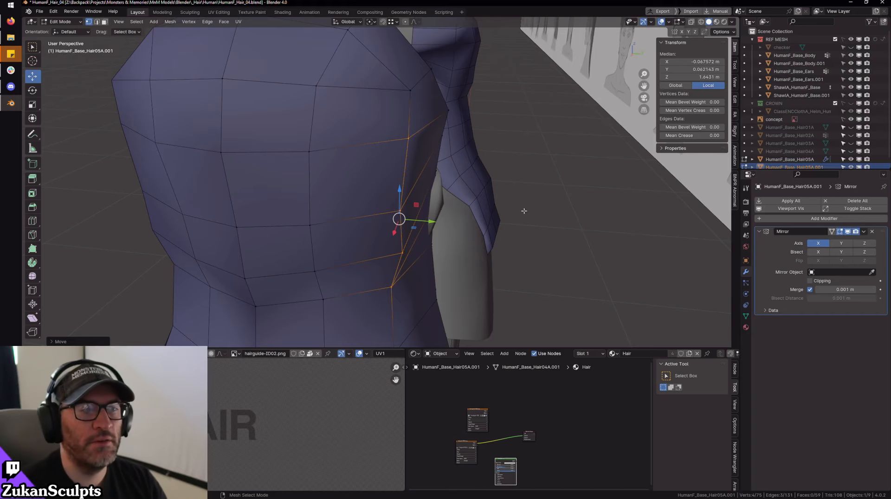
scroll(474, 188, up, 1)
middle_drag(474, 188, 432, 181)
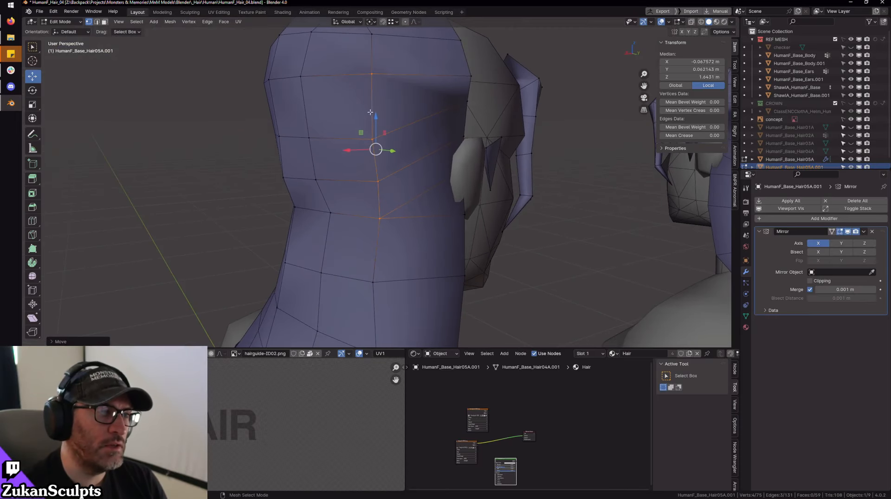
drag(363, 104, 422, 257)
middle_drag(428, 209, 547, 253)
key(KP_Decimal)
key(shift+z)
key(g)
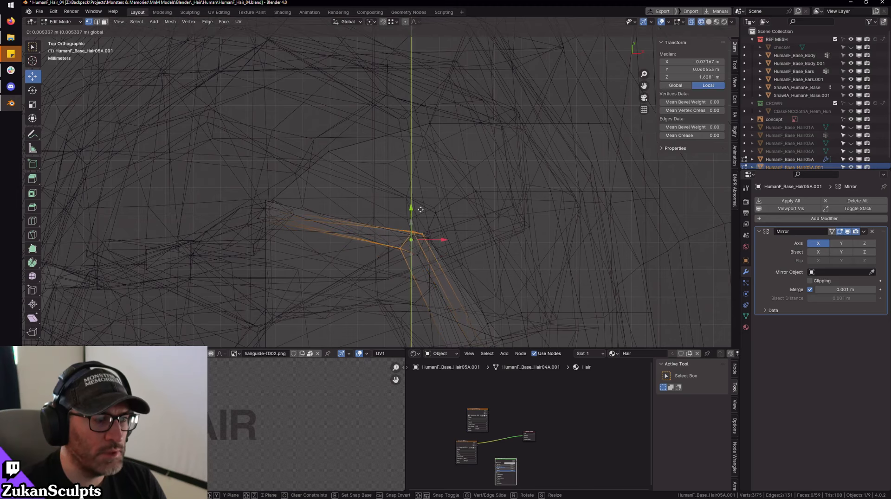
click(426, 215)
- Examine the adjusted rear corner of the side-view hair in solid shading, from an angle and from the front
key(shift+z)
mouse_move(413, 228)
middle_down()
mouse_move(392, 205)
mouse_move(409, 143)
mouse_move(395, 114)
mouse_move(336, 126)
mouse_move(444, 147)
mouse_move(476, 183)
middle_up()
scroll(409, 143, up, 2)
scroll(476, 183, down, 2)
key(Tab)
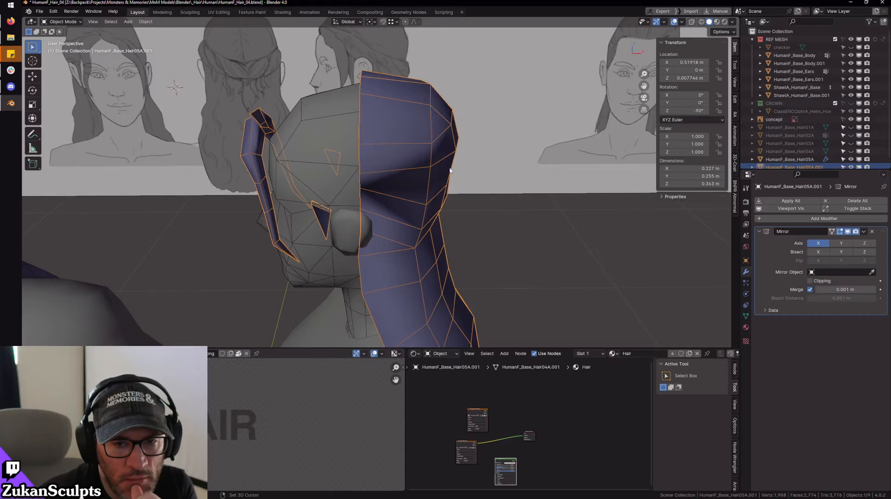
mouse_move(421, 170)
middle_down()
mouse_move(413, 151)
mouse_move(419, 198)
mouse_move(433, 208)
mouse_move(418, 207)
mouse_move(423, 215)
middle_up()
key(KP_1)
scroll(422, 198, up, 4)
- Raise the two side vertices of the upper crown row to a median Z of about 1.713 m
key(Tab)
key(shift+z)
key(KP_1)
drag(319, 199, 484, 178)
key(shift+z)
drag(409, 163, 408, 157)
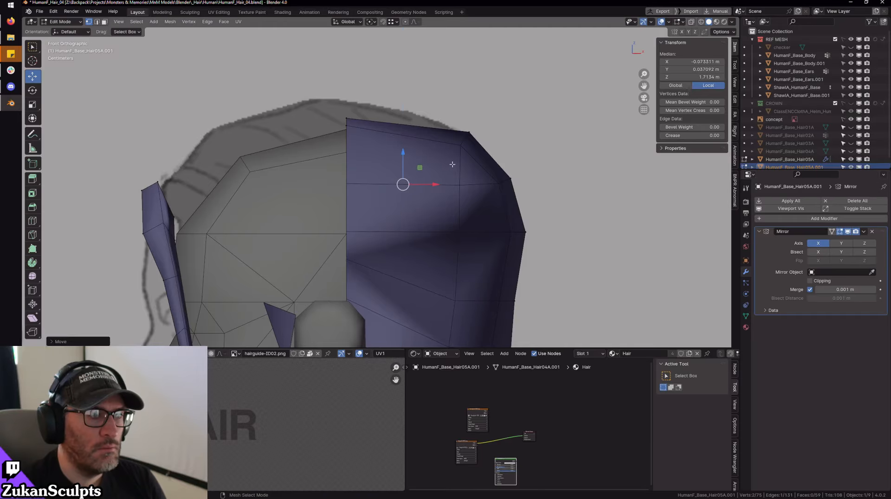
- Examine the side-view hair's shape from an angle against the HHFF drawings behind it
middle_drag(408, 157, 379, 189)
alt+drag(379, 190, 466, 183)
alt+right_drag(466, 183, 417, 186)
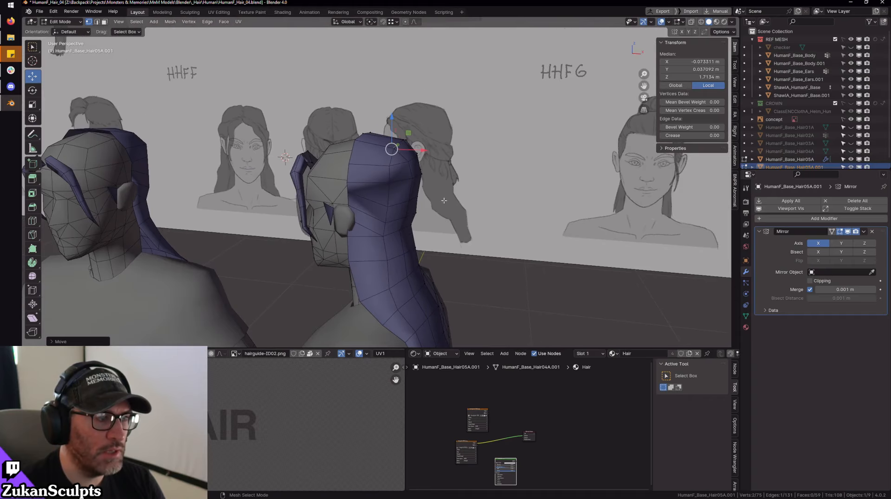
alt+drag(418, 186, 418, 223)
key(Tab)
shift+middle_drag(419, 222, 460, 233)
scroll(493, 228, up, 4)
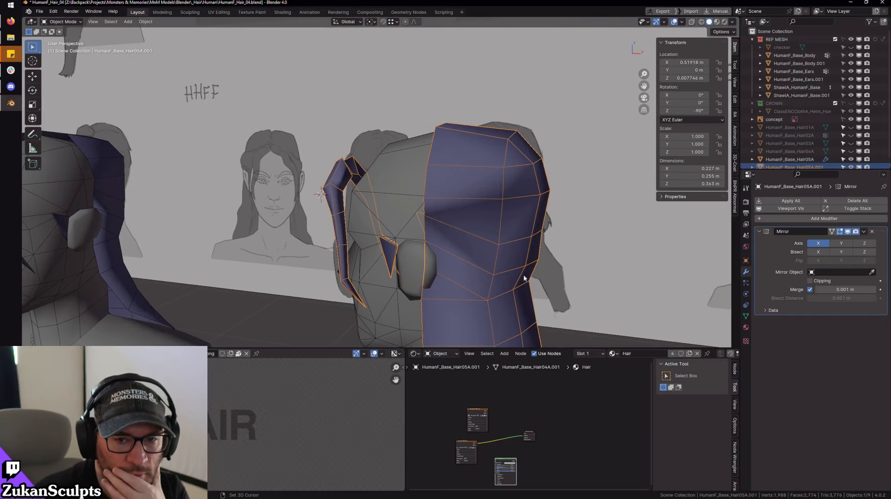
scroll(507, 265, down, 1)
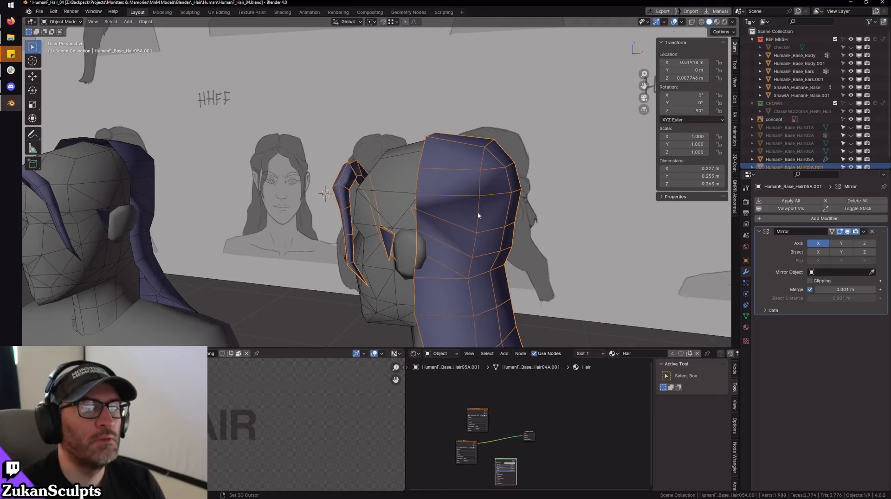
- Select the horizontal row of four vertices around the back of the head above the ear and level it by scaling along Z
key(KP_1)
scroll(435, 235, up, 3)
key(Tab)
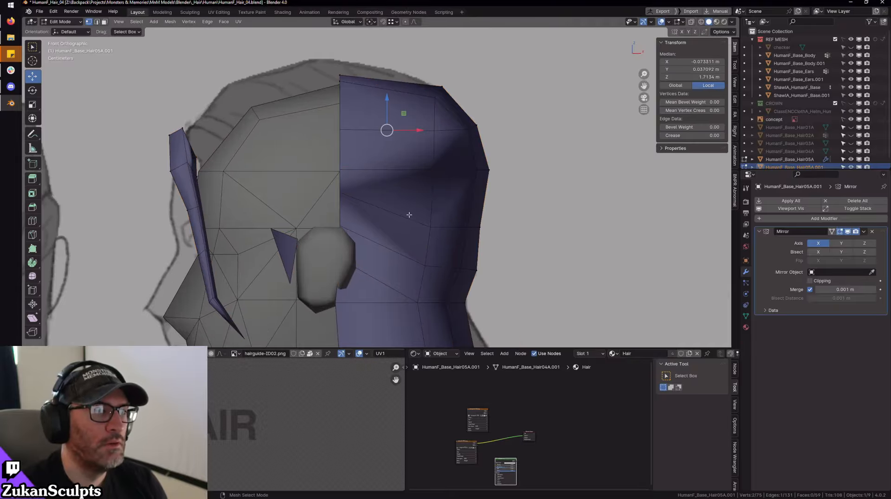
key(alt+z)
key(alt+a)
key(a)
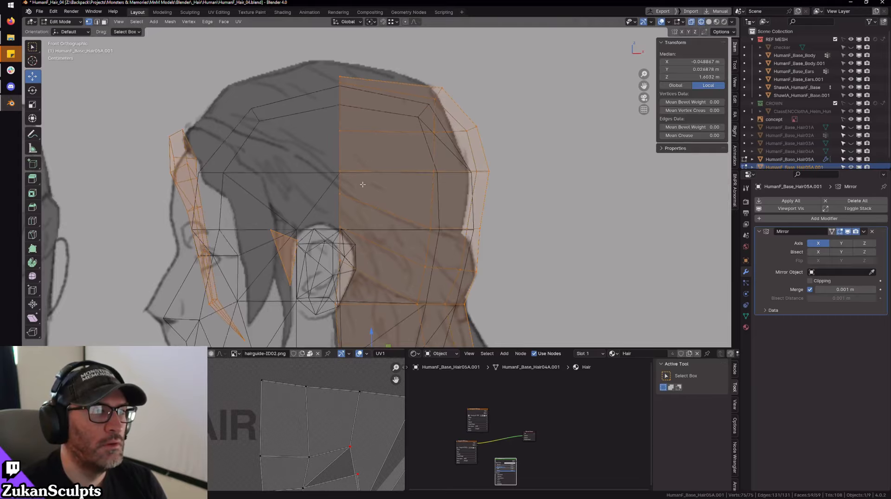
scroll(363, 184, up, 3)
drag(278, 199, 634, 238)
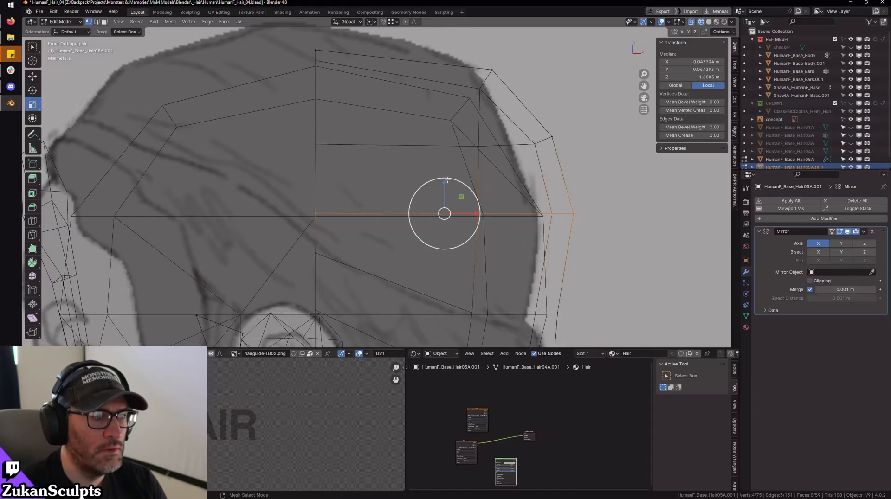
scroll(447, 181, down, 5)
middle_drag(460, 193, 461, 184)
drag(449, 173, 449, 201)
- Lower the levelled row of four vertices to a median Z of about 1.687 m with the Move tool
alt+middle_drag(455, 183, 454, 192)
scroll(454, 191, up, 1)
key(w)
scroll(453, 191, up, 2)
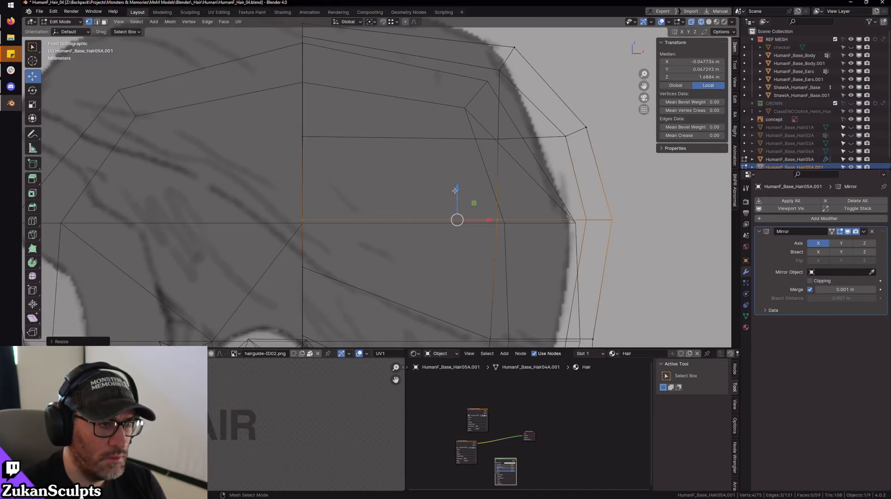
drag(457, 195, 457, 194)
scroll(467, 199, down, 2)
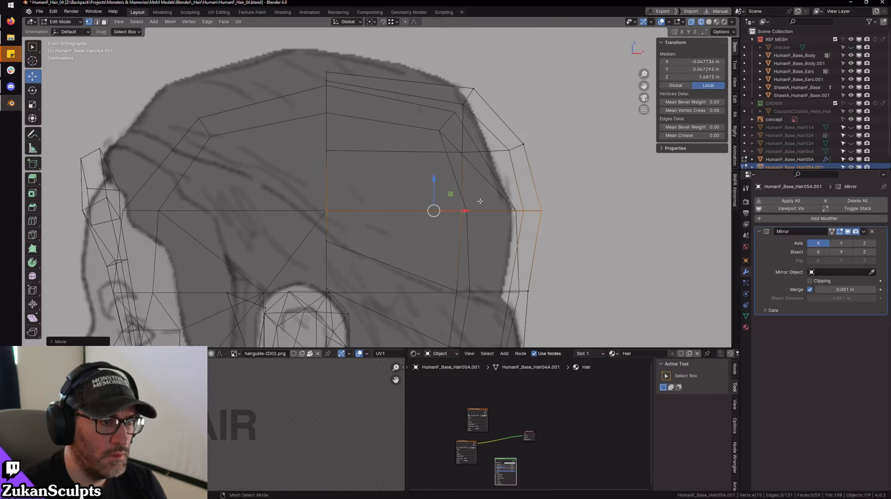
scroll(481, 201, down, 2)
shift+middle_drag(505, 279, 500, 230)
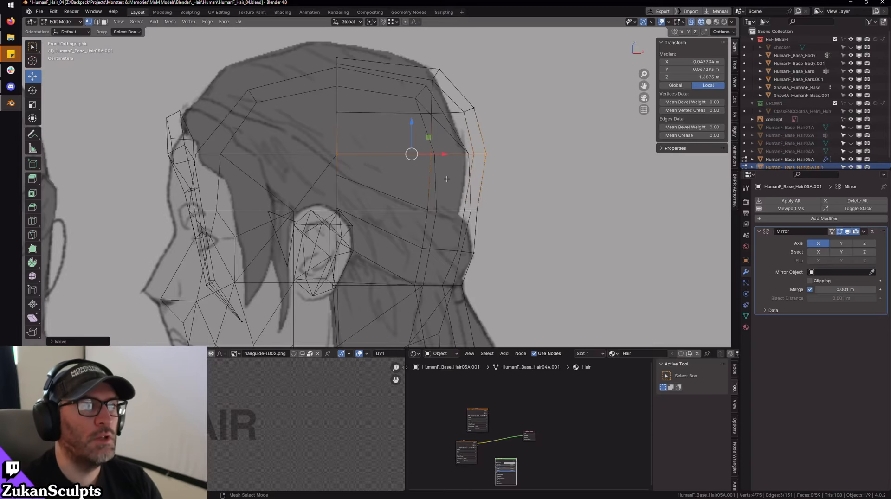
- Move the crown's upper rear centre vertex about 0.003 m inward along X toward the drawn outline
scroll(375, 157, up, 4)
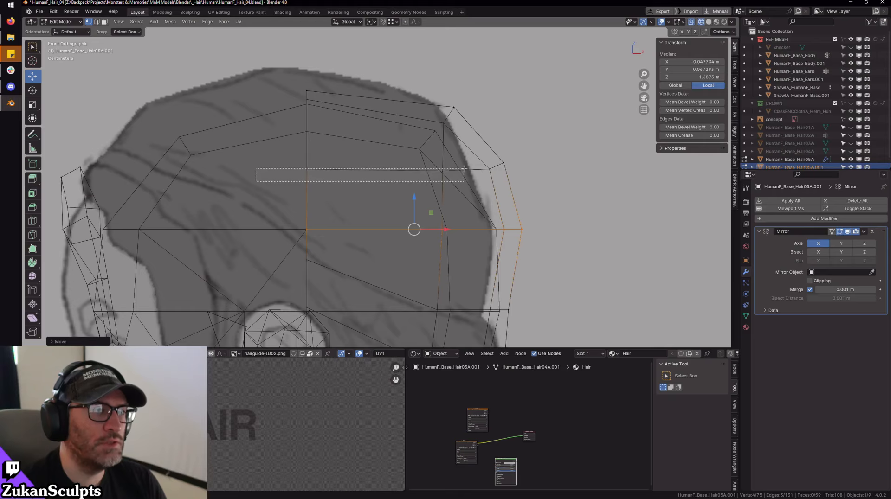
click(422, 176)
shift+middle_drag(422, 177, 412, 198)
scroll(412, 198, up, 2)
scroll(395, 194, down, 2)
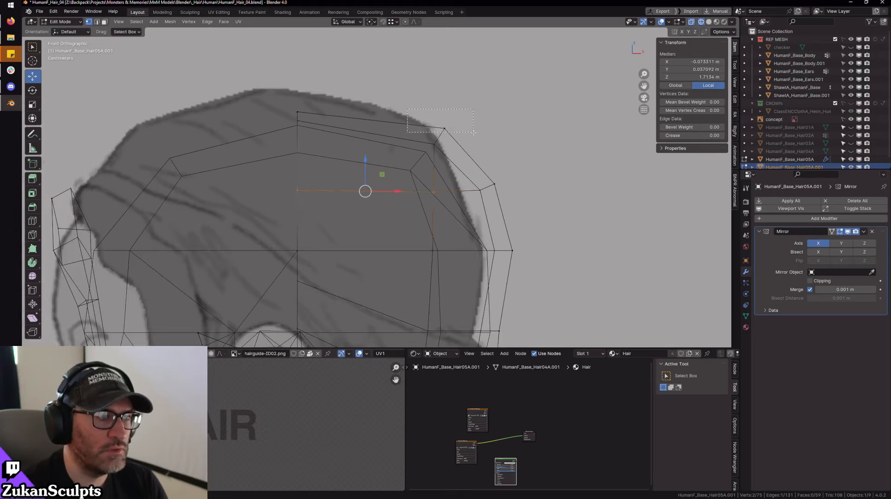
drag(474, 132, 474, 132)
key(g)
key(x)
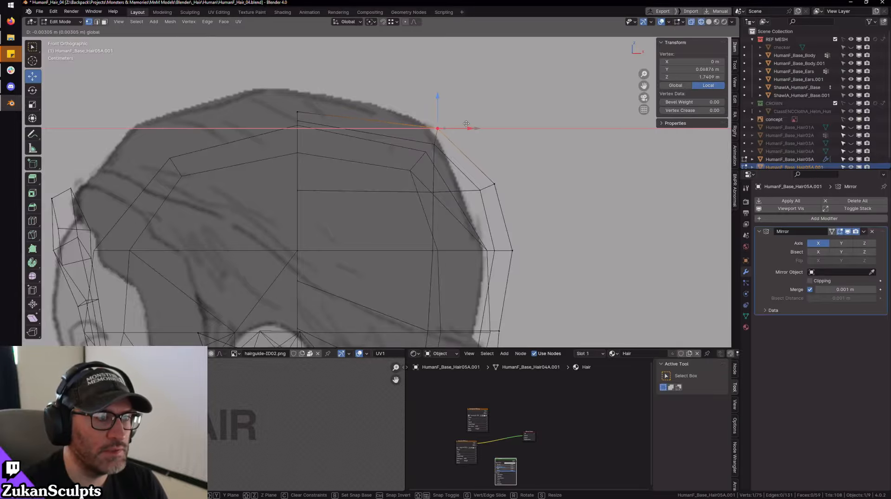
click(466, 124)
scroll(467, 124, down, 3)
shift+middle_drag(466, 124, 452, 158)
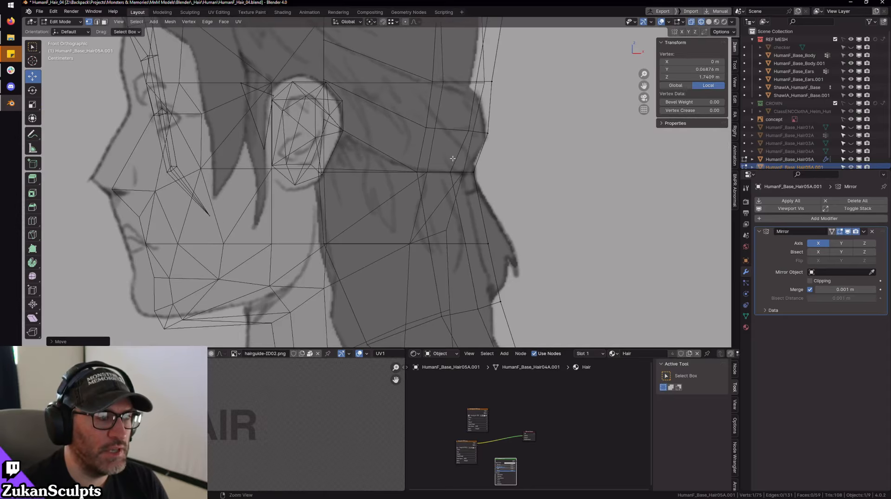
key(a)
scroll(417, 177, down, 4)
scroll(401, 182, up, 3)
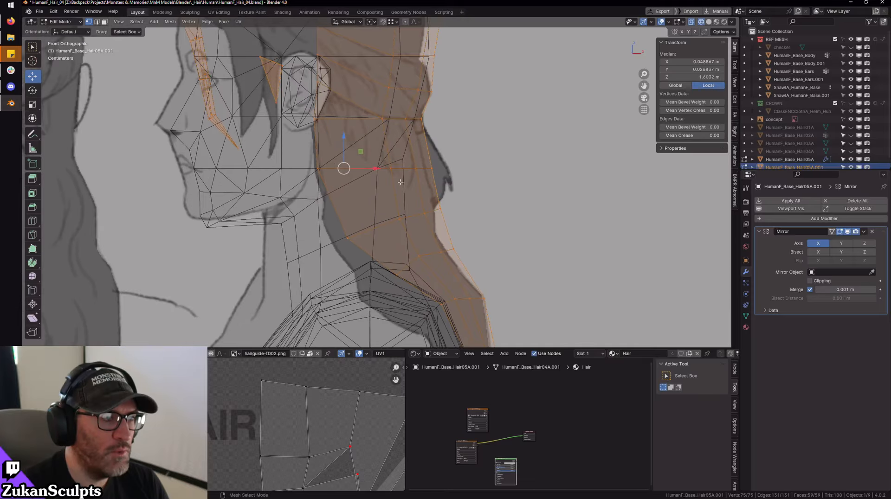
scroll(400, 182, up, 1)
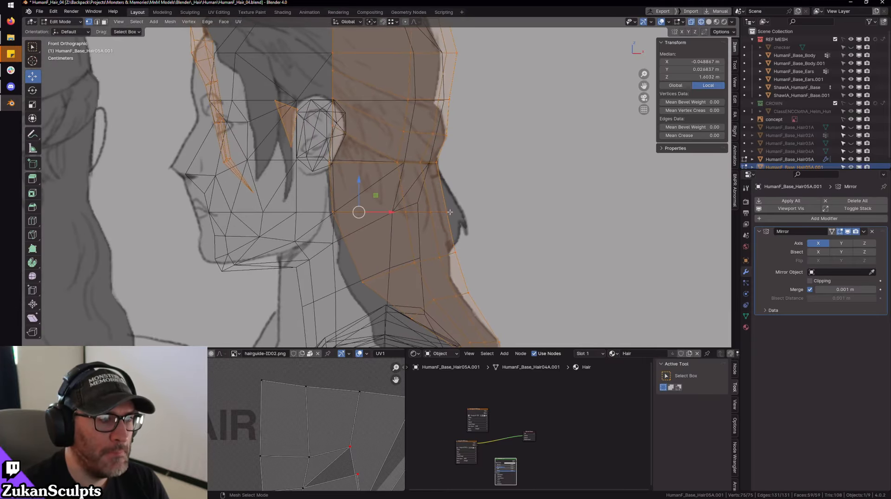
- Slide the vertices across the back of the neck along their edges with Vertex Slide to even out the row's spacing
middle_drag(450, 212, 236, 211)
click(345, 217)
click(32, 290)
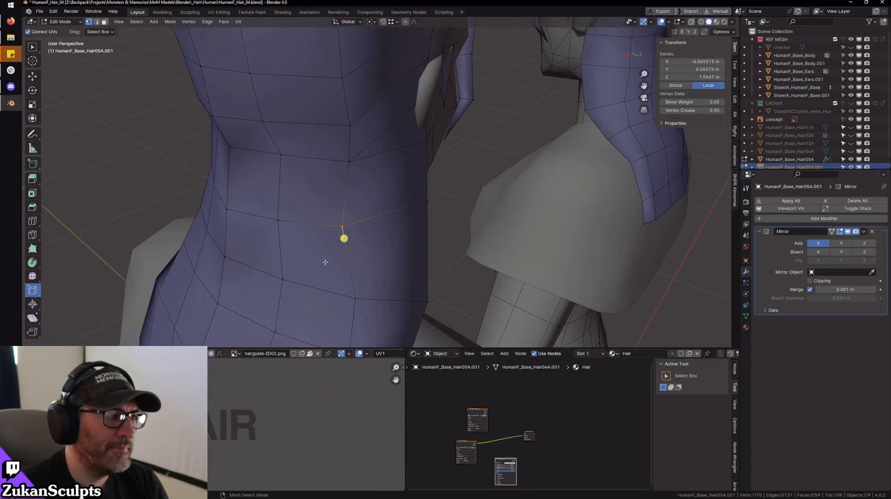
scroll(229, 269, up, 2)
middle_drag(306, 260, 325, 251)
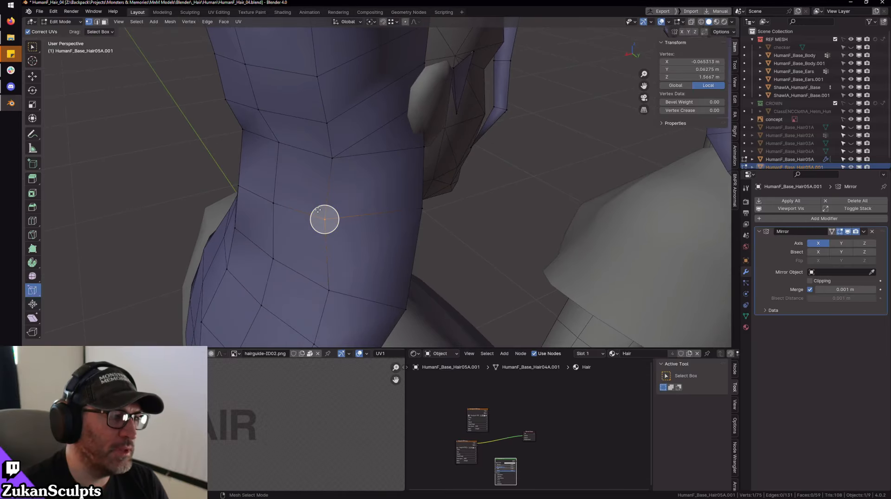
drag(325, 218, 338, 300)
middle_drag(337, 299, 344, 209)
click(365, 209)
drag(353, 210, 407, 216)
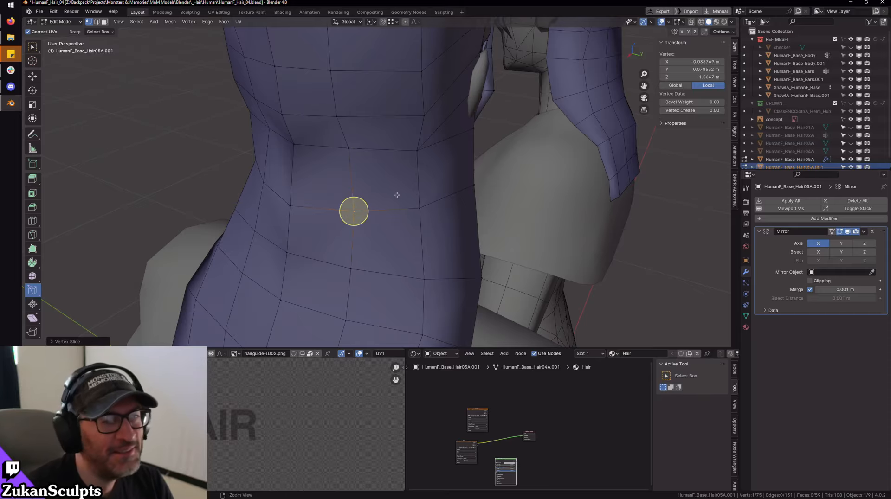
- Slide the two stacked vertices above the neck in the back's middle column sideways to line up with the column
mouse_move(396, 195)
middle_down()
mouse_move(394, 181)
mouse_move(405, 176)
mouse_move(369, 166)
mouse_move(383, 193)
mouse_move(405, 155)
mouse_move(372, 126)
middle_up()
drag(344, 110, 388, 169)
middle_drag(388, 169, 356, 185)
key(g)
key(g)
click(380, 149)
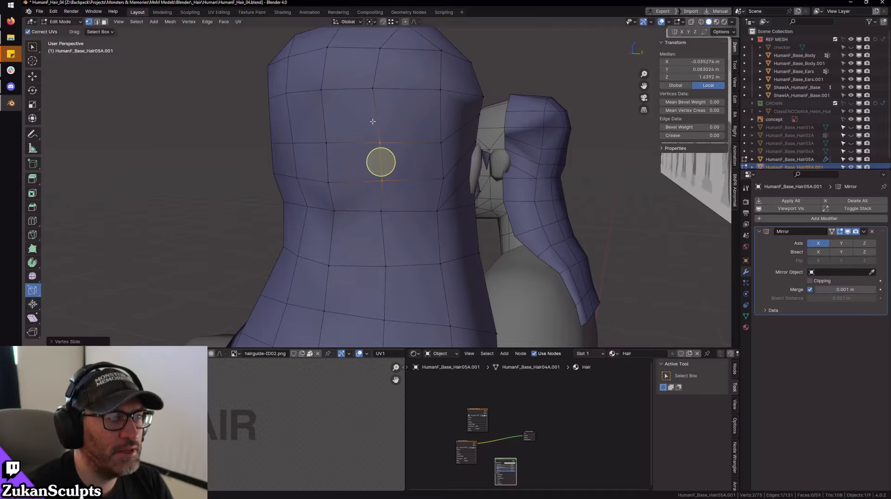
- Slide the next two vertices up that column along their edges, one at a time, to straighten it toward the crown
middle_drag(373, 121, 379, 148)
click(380, 153)
key(g)
key(g)
click(379, 116)
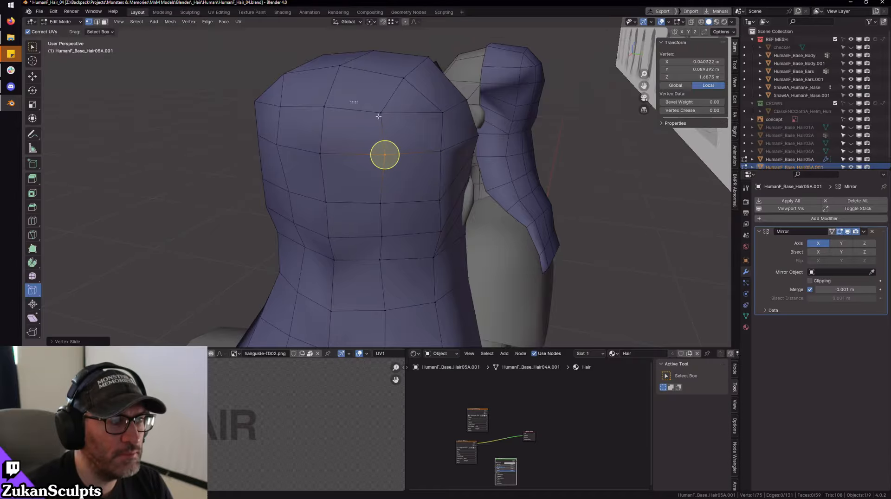
click(379, 114)
key(g)
key(g)
click(385, 110)
- Nudge the column's vertex just above the neck to about X -0.031, Y 0.078, Z 1.604 m with the Move tool
middle_drag(420, 175, 371, 171)
click(379, 178)
mouse_move(409, 201)
middle_down()
mouse_move(506, 107)
mouse_move(360, 190)
mouse_move(302, 195)
mouse_move(429, 209)
mouse_move(402, 201)
middle_up()
key(w)
drag(402, 202, 405, 203)
mouse_move(405, 203)
middle_down()
mouse_move(389, 183)
mouse_move(362, 174)
mouse_move(468, 207)
mouse_move(481, 181)
middle_up()
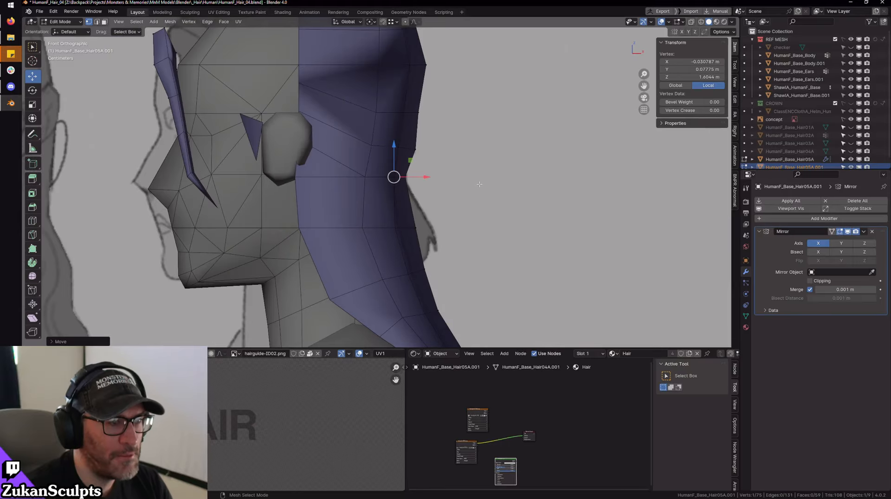
- Raise the crown's top centre vertex to a Z of about 1.753 m, toward the drawn side outline
key(shift+z)
scroll(462, 178, down, 3)
scroll(452, 199, up, 5)
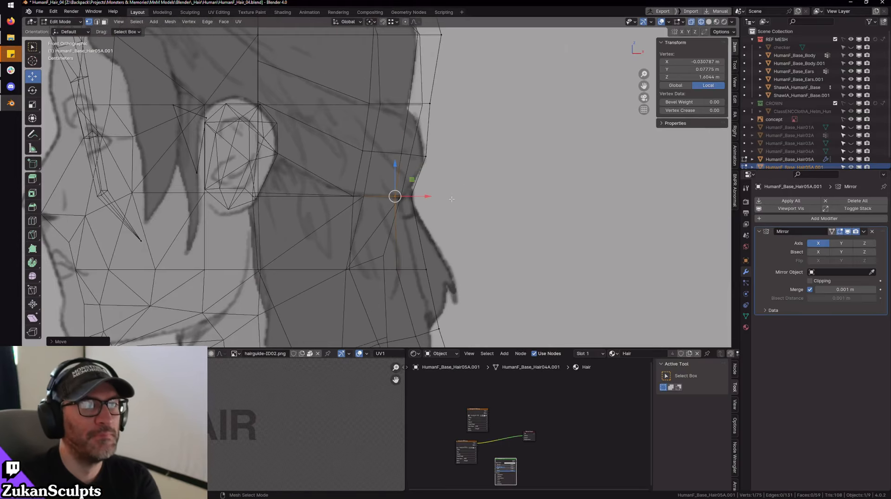
scroll(479, 208, down, 3)
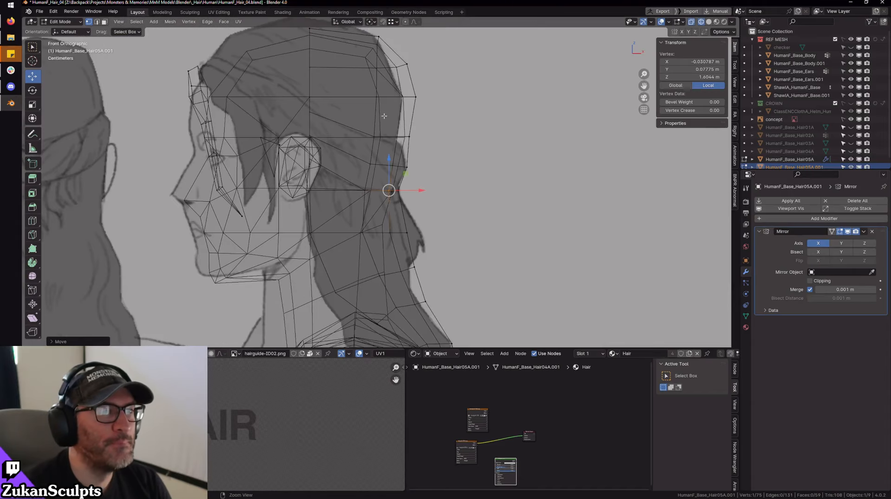
shift+middle_drag(385, 130, 428, 205)
scroll(353, 186, up, 4)
drag(323, 138, 384, 195)
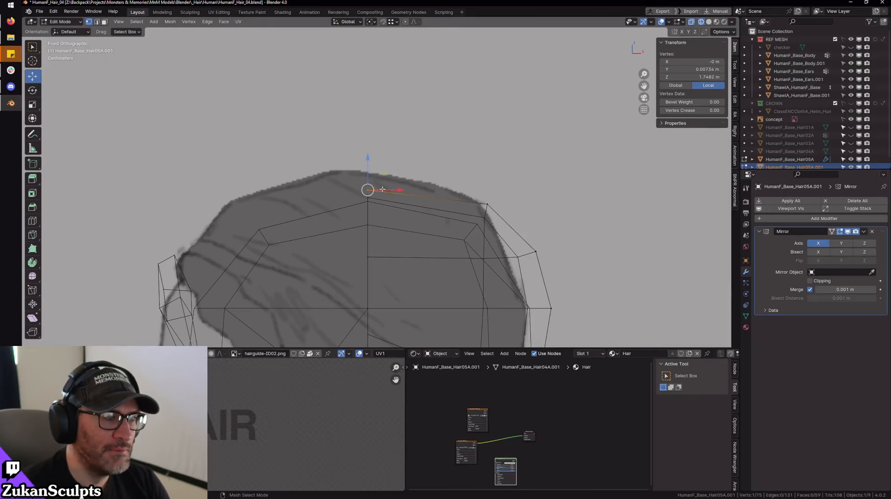
key(shift+z)
middle_drag(457, 153, 375, 163)
drag(328, 160, 328, 152)
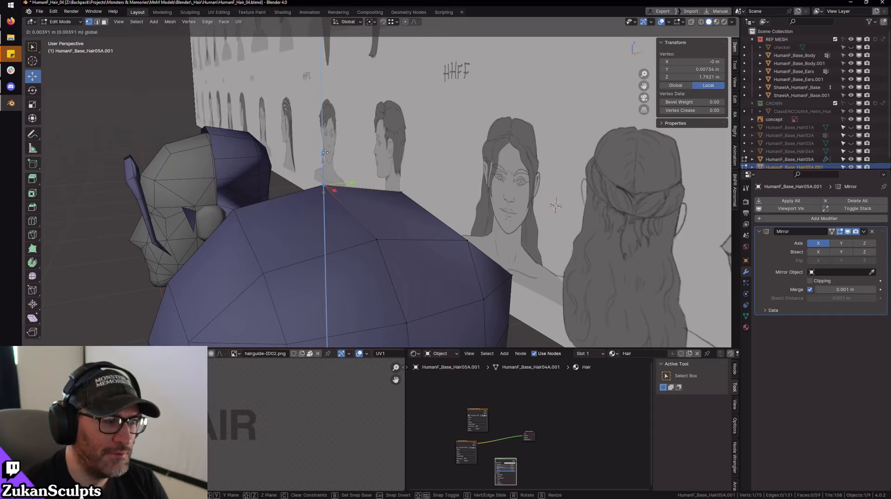
middle_drag(352, 160, 456, 153)
scroll(455, 153, up, 4)
key(alt+z)
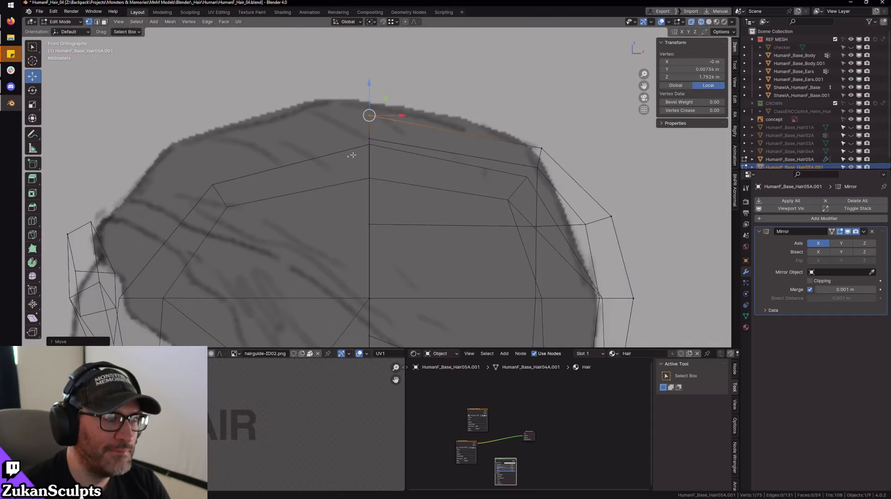
key(alt+z)
scroll(453, 165, down, 6)
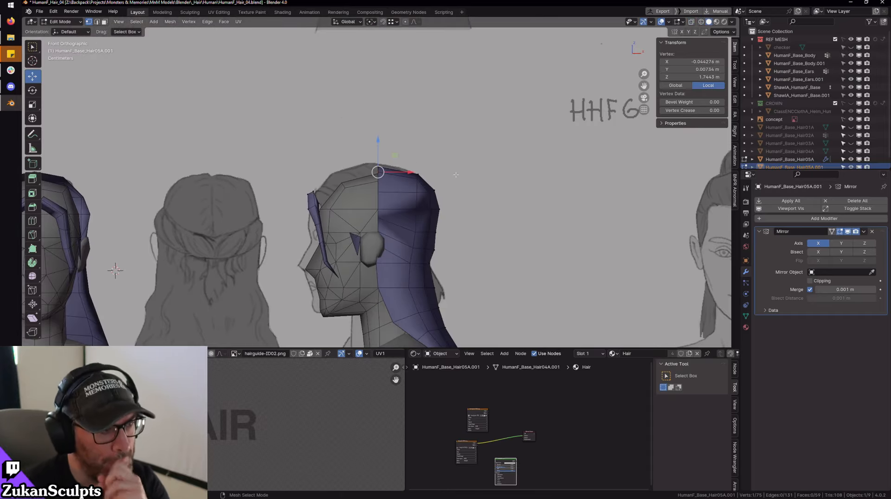
- Switch to editing HumanF_Base_Hair05A and compare its crown with the HHFF front and side drawings
middle_drag(392, 186, 470, 175)
scroll(337, 170, up, 2)
key(Tab)
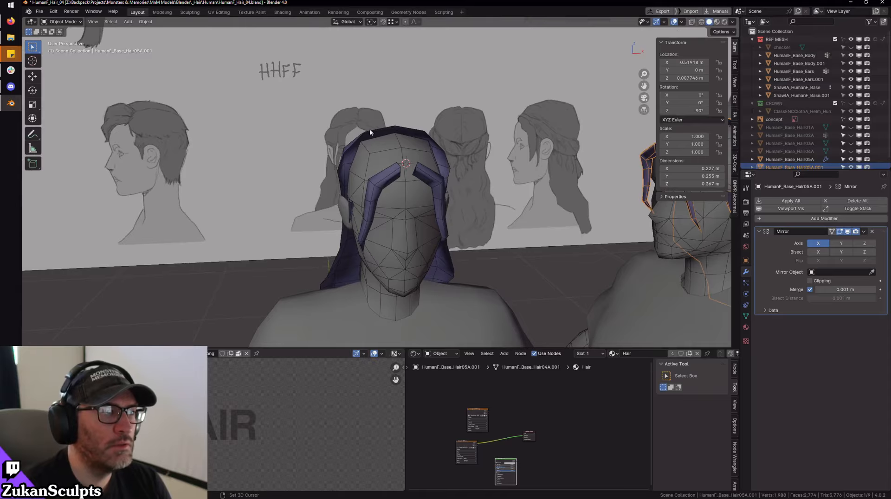
middle_drag(370, 129, 383, 146)
click(382, 145)
key(KP_1)
key(Tab)
scroll(443, 156, up, 3)
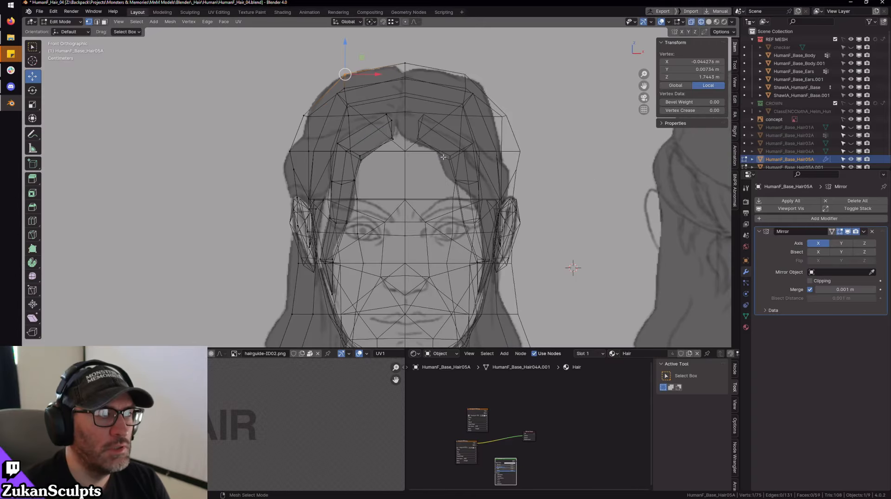
scroll(443, 157, down, 4)
shift+middle_drag(557, 163, 441, 153)
scroll(563, 135, up, 2)
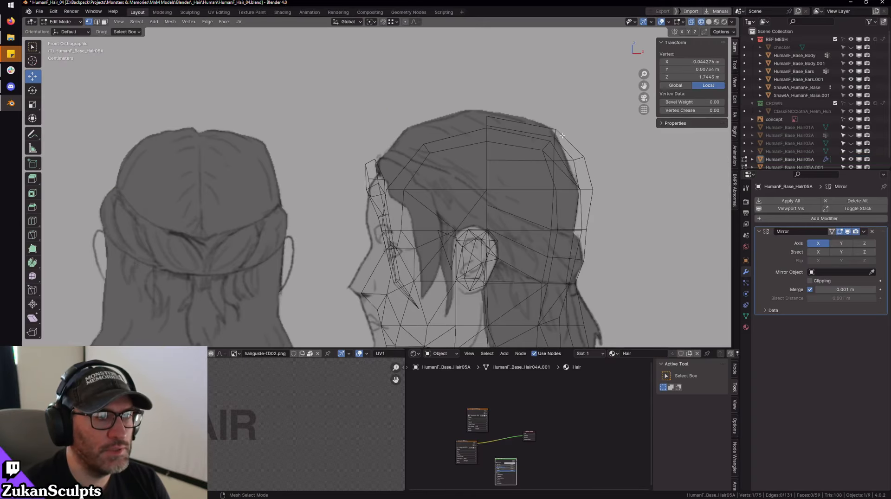
- Edit HumanF_Base_Hair05A.001 again and extrude the edges along the crown's open front about 0.07 m toward the forehead
key(Tab)
click(488, 139)
key(Tab)
shift+middle_drag(441, 116, 390, 121)
key(ctrl+Tab)
click(387, 93)
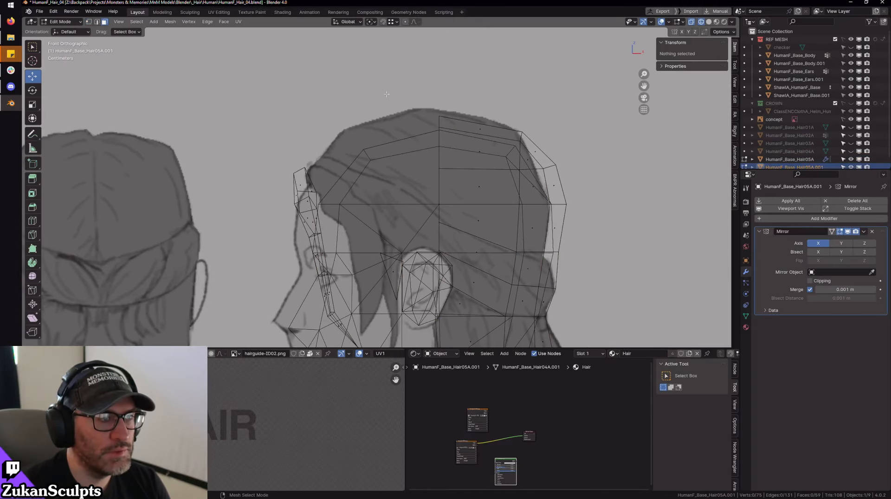
key(ctrl+Tab)
click(445, 147)
alt+click(439, 141)
key(g)
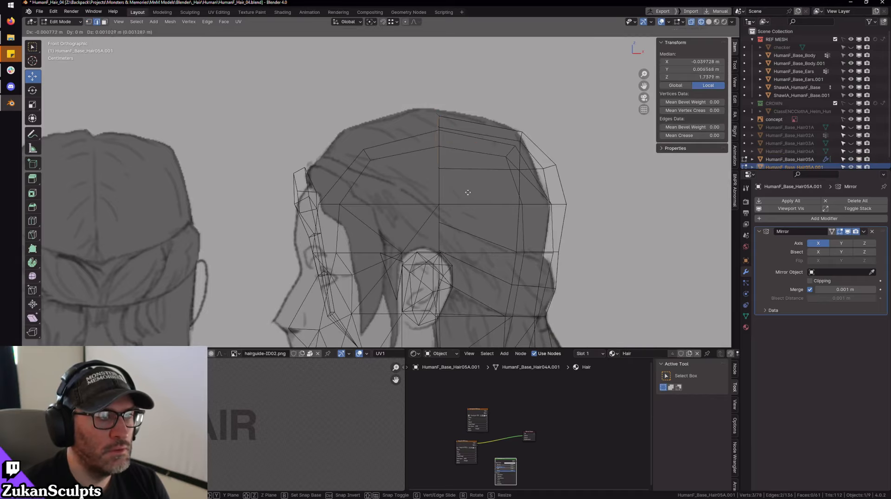
click(375, 206)
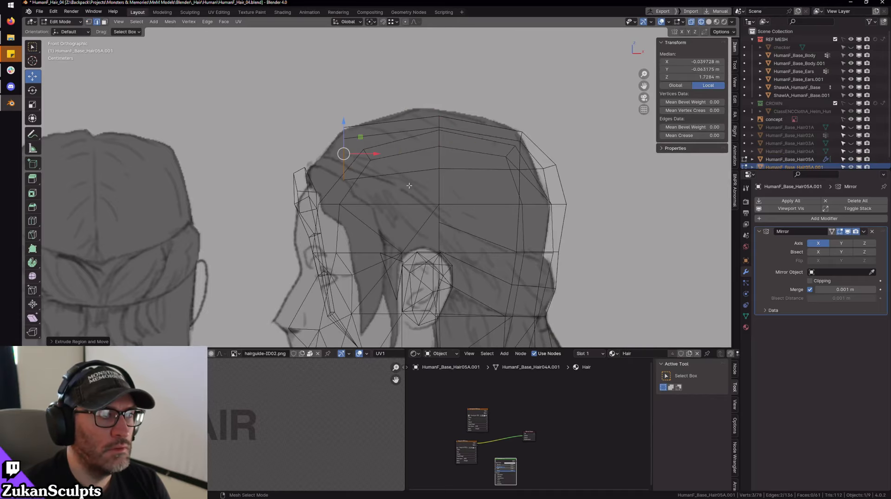
- Pull the extruded edge row back and tilt it toward the drawn hair's slope, at a median local Y of about -0.045 m
shift+middle_drag(409, 186, 408, 207)
drag(378, 176, 399, 175)
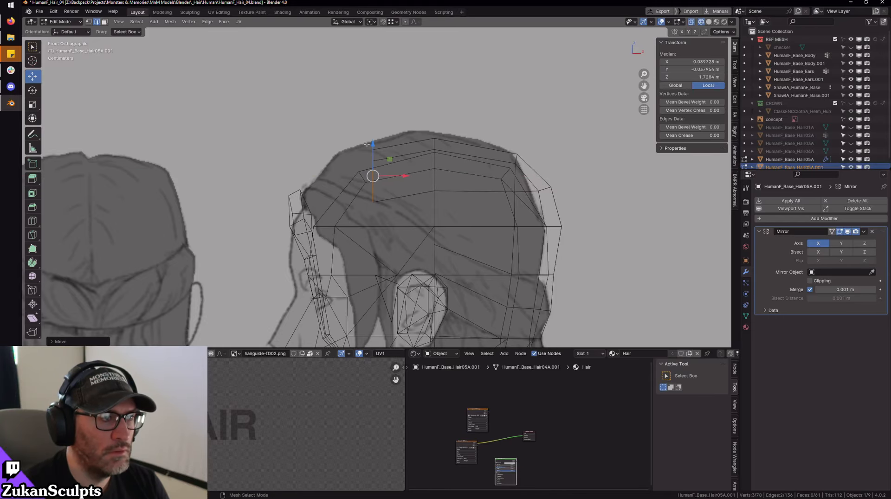
key(shift+space)
key(r)
drag(403, 208, 369, 175)
key(shift+space)
key(g)
mouse_move(369, 176)
middle_down()
mouse_move(445, 187)
mouse_move(506, 183)
mouse_move(431, 177)
middle_up()
key(alt+z)
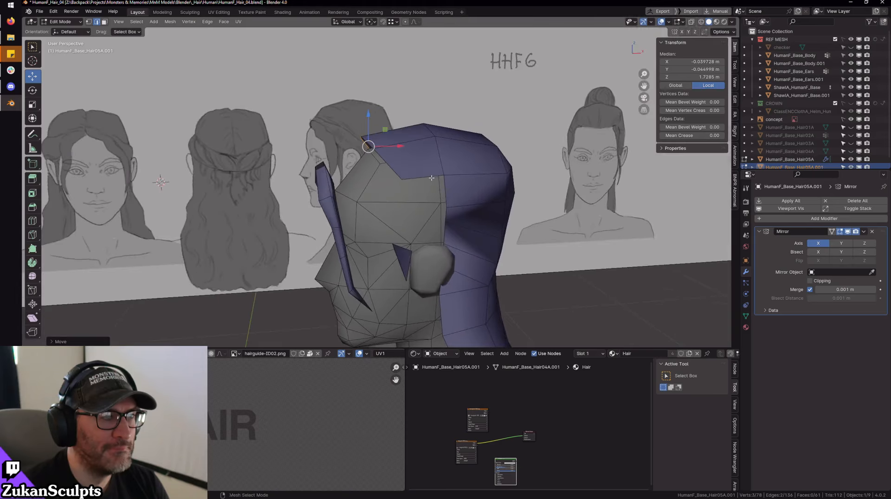
key(KP_1)
scroll(392, 176, up, 6)
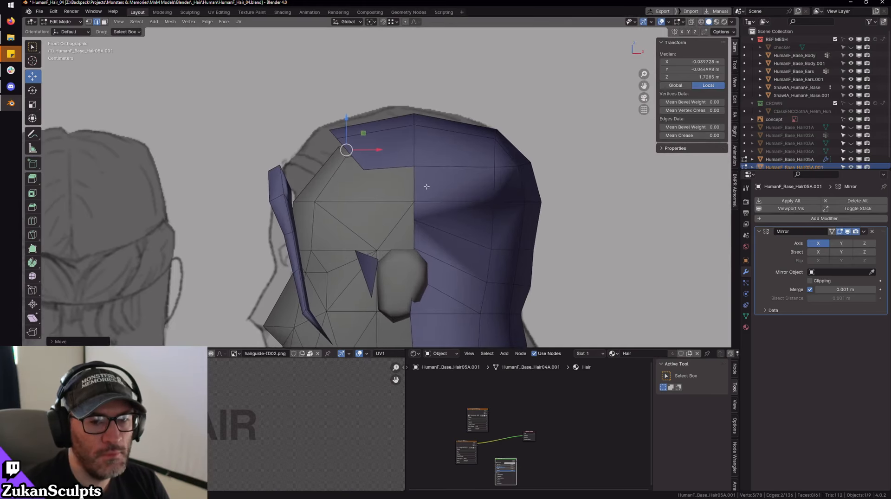
- Shift the extruded front row slightly further forward along X, to a median local Y of about -0.049 m
key(Tab)
key(alt+z)
shift+right_click(385, 188)
key(Tab)
key(ctrl+Tab)
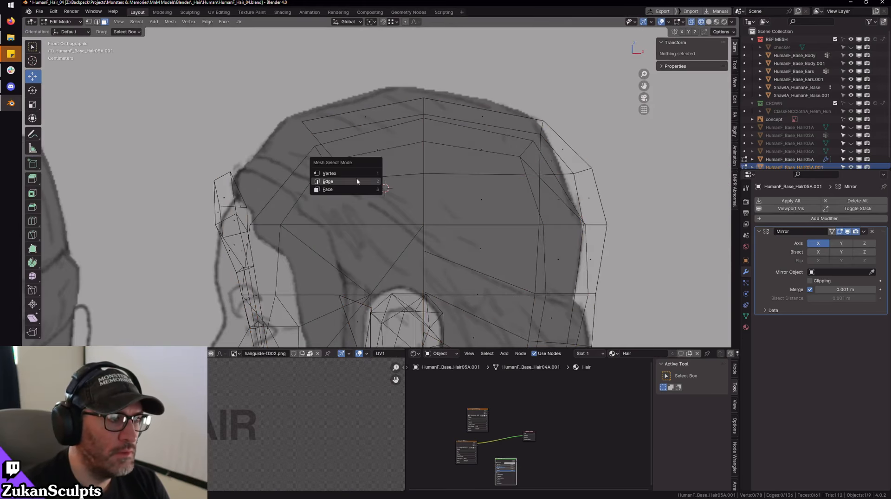
click(357, 173)
click(353, 180)
drag(371, 179, 363, 179)
drag(343, 136, 333, 120)
- Check the extended crown's side profile in solid and wireframe display against the drawing
mouse_move(345, 226)
shift+middle_down()
mouse_move(383, 193)
mouse_move(465, 171)
mouse_move(529, 238)
mouse_move(408, 212)
shift+middle_up()
key(ctrl+Tab)
click(377, 181)
key(shift+z)
scroll(384, 179, down, 4)
key(KP_1)
scroll(356, 187, up, 5)
key(shift+z)
shift+middle_drag(338, 165, 349, 188)
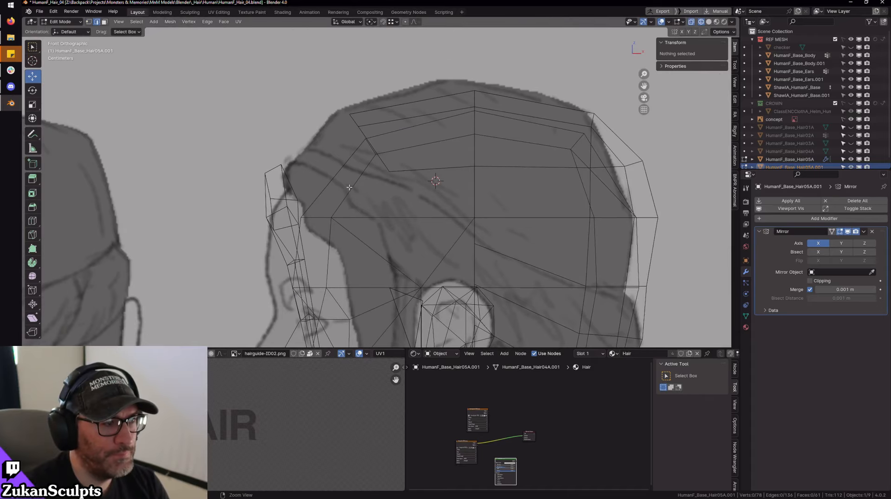
- Extrude the crown's front row of vertices about 0.031 m forward and 0.027 m down to the hairline, and rotate it slightly
key(ctrl+Tab)
click(354, 137)
key(ctrl+Tab)
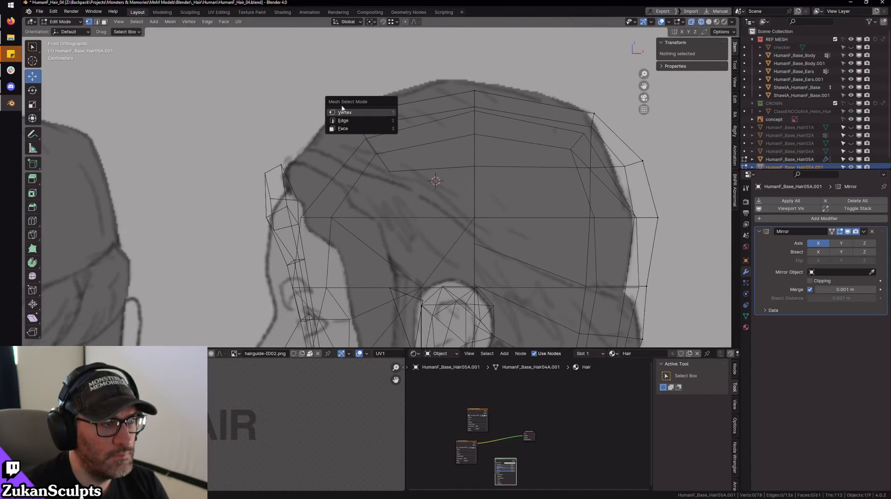
click(348, 113)
drag(323, 95, 420, 181)
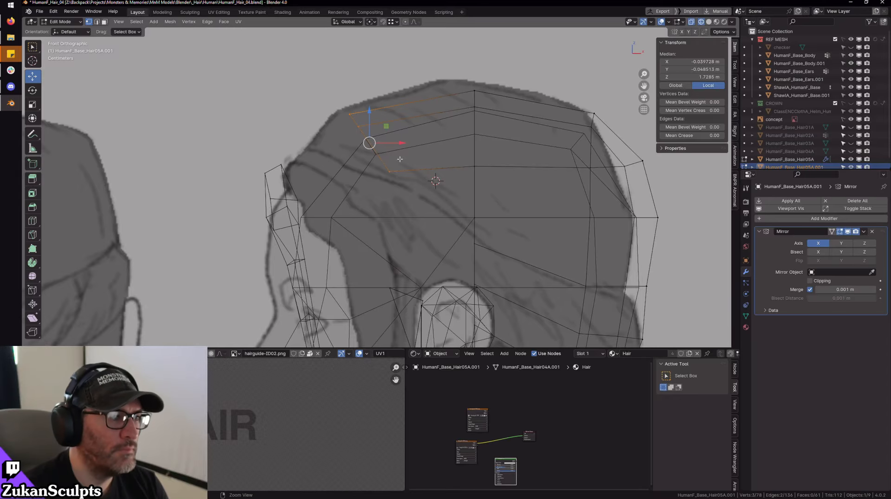
key(e)
click(308, 194)
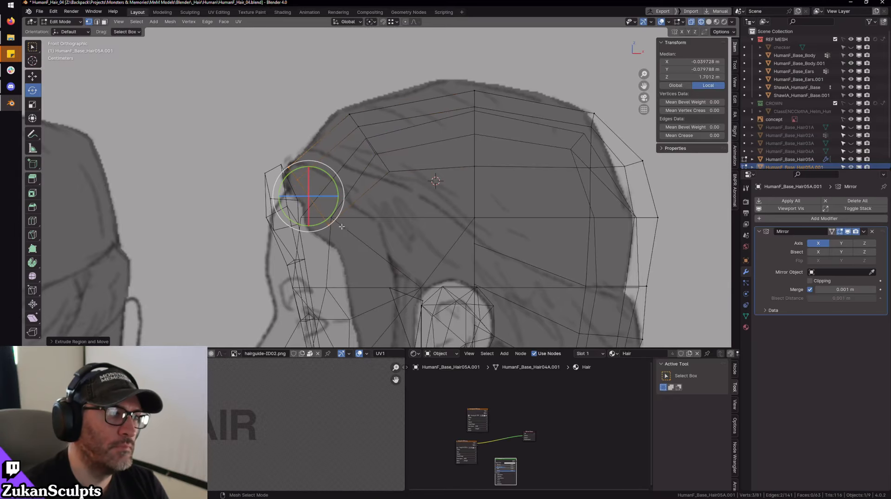
key(r)
click(341, 207)
- Switch to editing HumanF_Base_Hair05A and examine the new forehead section against the front drawing and at an angle
scroll(341, 207, down, 6)
shift+middle_drag(148, 230, 439, 197)
scroll(440, 197, up, 3)
key(Tab)
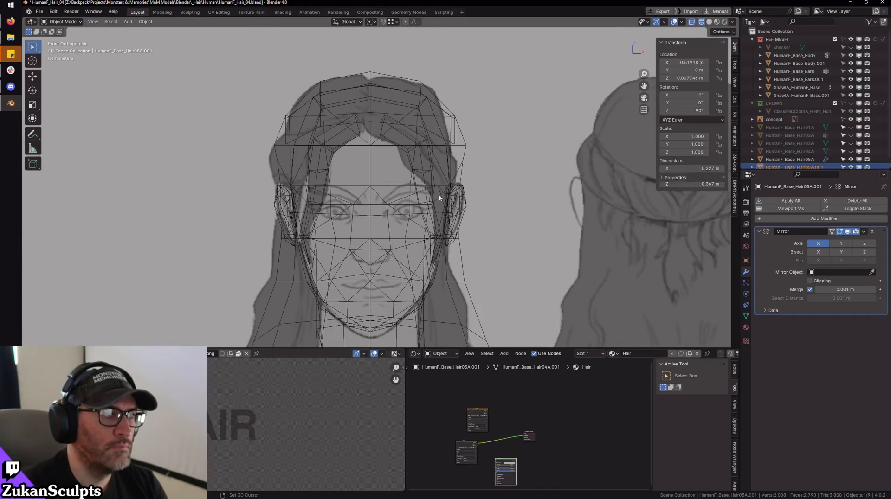
key(shift+z)
click(390, 98)
mouse_move(377, 111)
shift+middle_down()
mouse_move(379, 179)
mouse_move(396, 195)
shift+middle_up()
scroll(382, 182, up, 3)
key(Tab)
key(shift+z)
scroll(397, 195, up, 2)
scroll(394, 196, down, 1)
alt+middle_drag(308, 200, 356, 170)
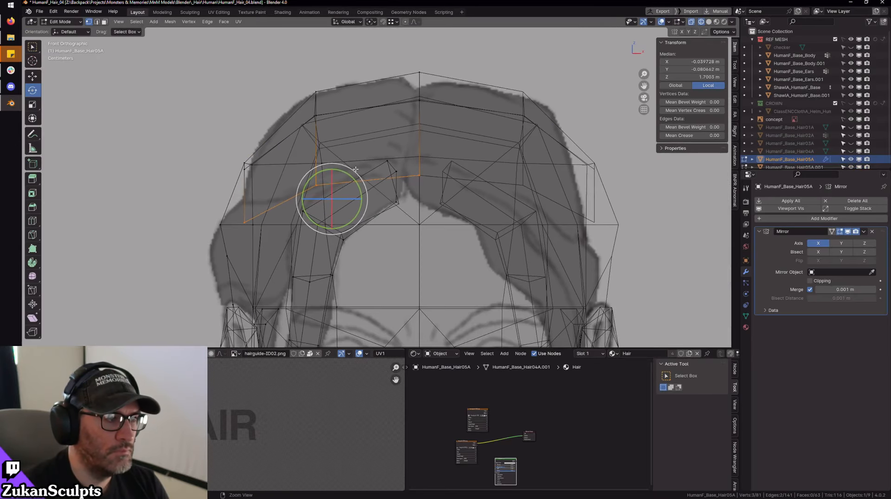
key(shift+z)
scroll(254, 225, down, 2)
middle_drag(253, 224, 304, 205)
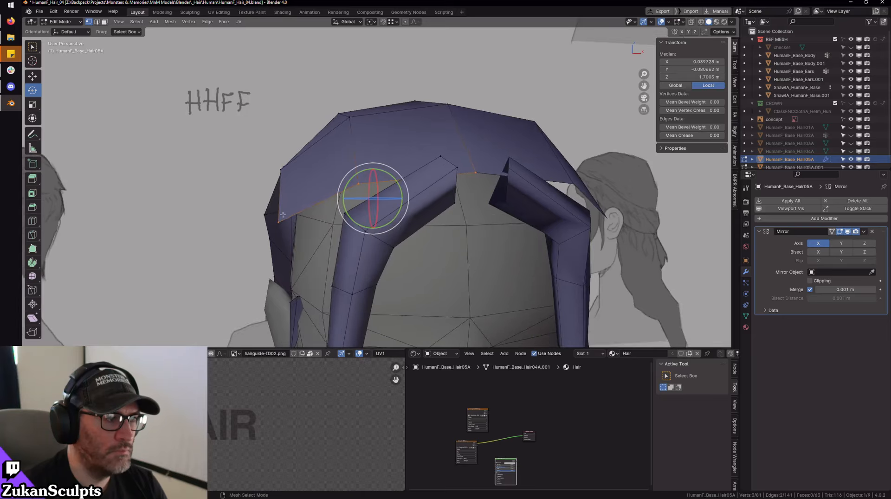
- Move the outer corner vertex of the forehead edge inward and down to about X -0.058, Z 1.665 m in front view
click(305, 205)
key(KP_1)
scroll(351, 229, down, 3)
key(w)
alt+drag(351, 229, 485, 218)
key(KP_1)
key(shift+z)
scroll(371, 209, up, 4)
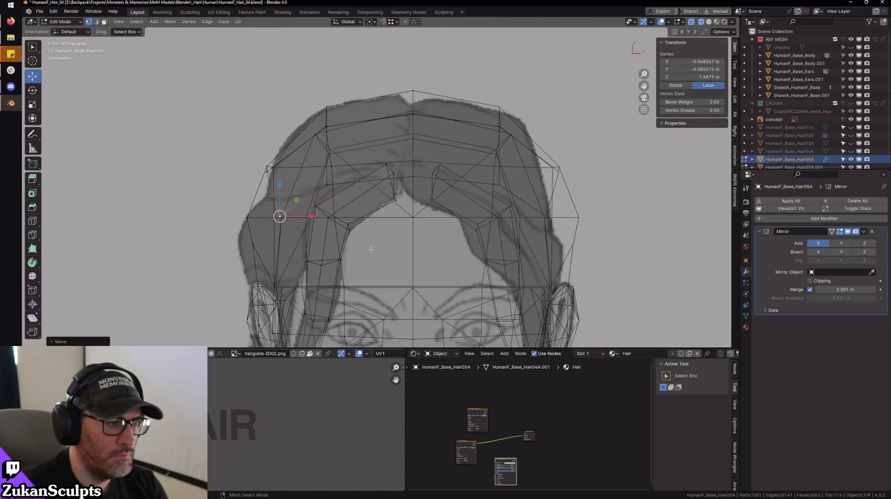
key(g)
click(374, 231)
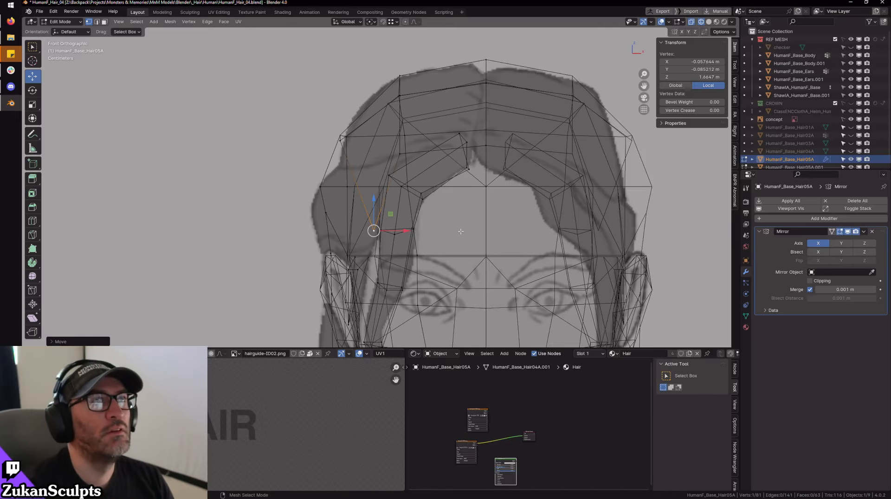
- Raise the forehead edge's outer corner vertex to a Z of about 1.682 m, beside the front hair strand
mouse_move(383, 189)
alt+right_down()
mouse_move(434, 188)
mouse_move(406, 186)
mouse_move(447, 169)
mouse_move(410, 153)
mouse_move(367, 172)
alt+right_up()
key(shift+z)
alt+drag(346, 251, 428, 195)
alt+right_drag(427, 195, 390, 200)
key(KP_Decimal)
alt+drag(362, 186, 409, 184)
alt+right_drag(408, 183, 334, 153)
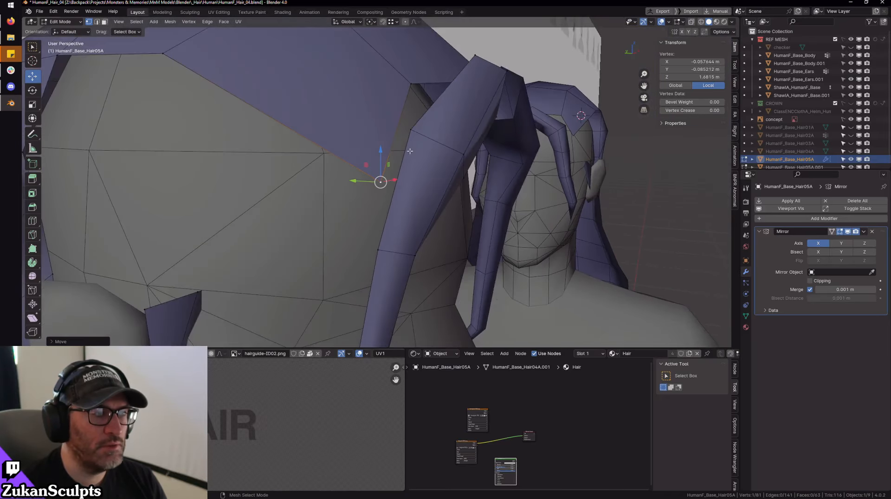
- Move the outer vertex of the previous extruded row to about X -0.075, Y -0.045, Z 1.711 m on the temple side
alt+drag(334, 149, 364, 136)
alt+middle_drag(291, 106, 424, 191)
alt+drag(424, 191, 429, 269)
click(384, 201)
click(389, 233)
alt+right_drag(437, 244, 379, 217)
drag(357, 209, 381, 214)
alt+right_drag(552, 223, 517, 211)
alt+drag(517, 211, 491, 219)
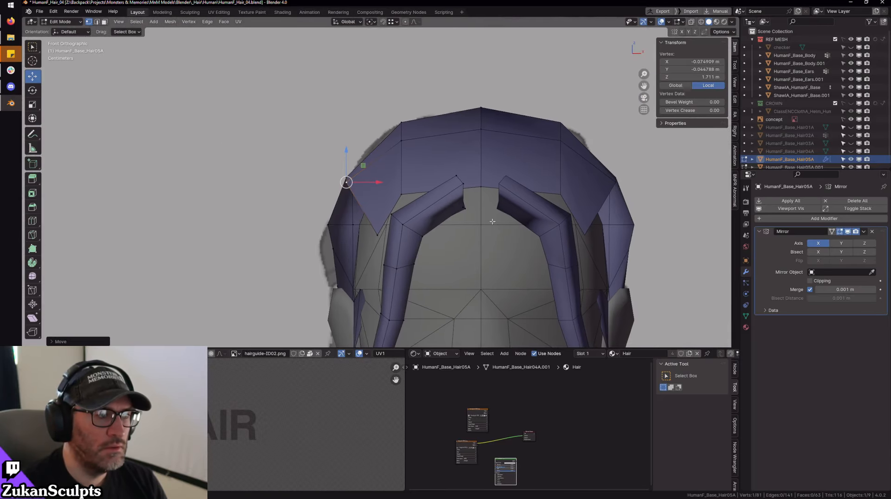
- Move the forehead edge's middle vertex inward to about X -0.035, Z 1.701 m against the front drawing
alt+middle_drag(491, 218, 479, 199)
click(388, 175)
drag(387, 175, 424, 171)
key(shift+z)
scroll(425, 194, up, 2)
scroll(470, 183, down, 1)
alt+middle_drag(401, 212, 428, 186)
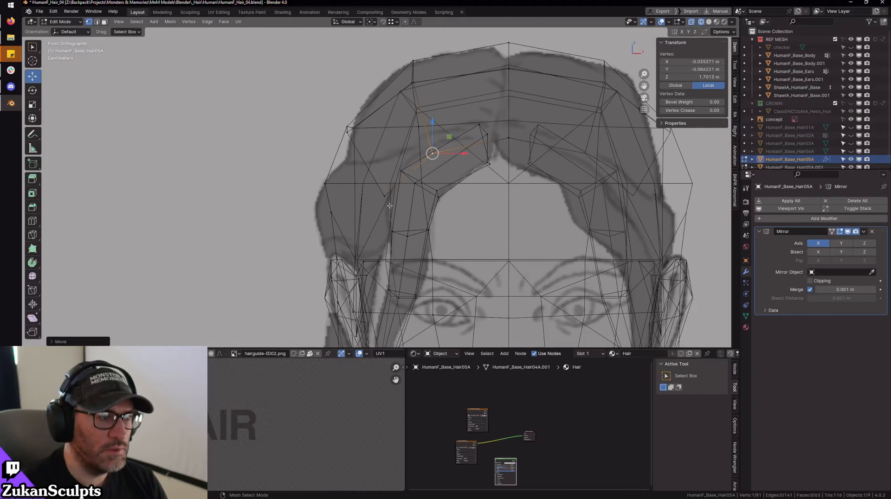
- Adjust the hair's side-edge vertex above the ear to about X -0.084, Y 0.007, Z 1.687 m
alt+drag(383, 206, 430, 210)
scroll(371, 186, down, 1)
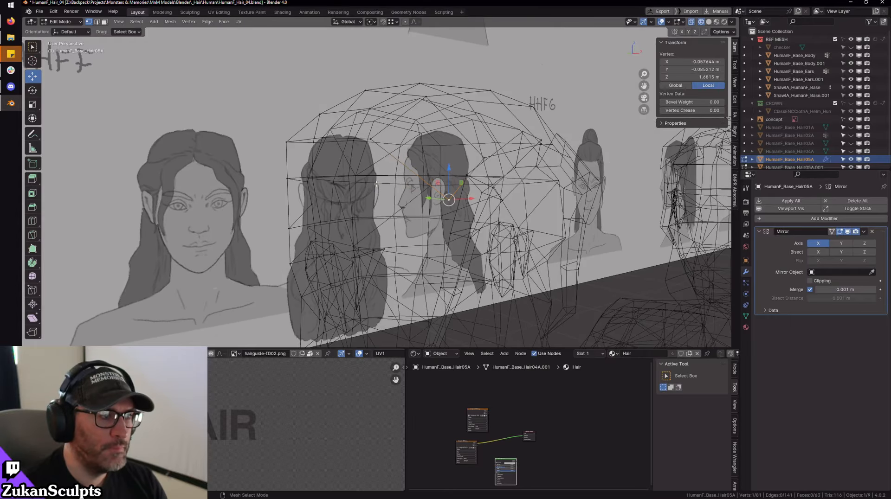
scroll(338, 161, up, 2)
key(shift+z)
alt+drag(338, 160, 384, 201)
key(ctrl+Tab)
click(439, 191)
click(362, 171)
click(418, 200)
click(427, 206)
click(375, 205)
alt+drag(384, 201, 464, 183)
scroll(328, 163, up, 4)
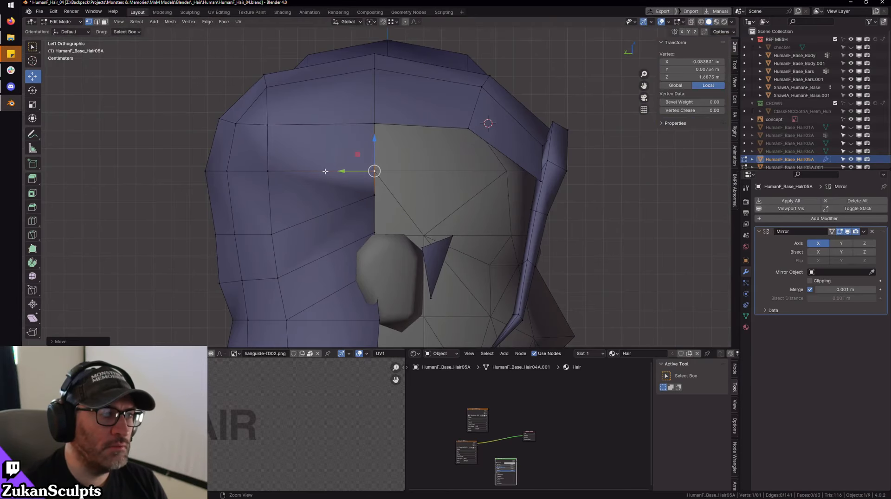
- Select the hair's open border edges down the side past the ear, leaving out the crown and forehead edges
alt+drag(325, 171, 407, 196)
key(ctrl+Tab)
click(417, 211)
alt+click(370, 151)
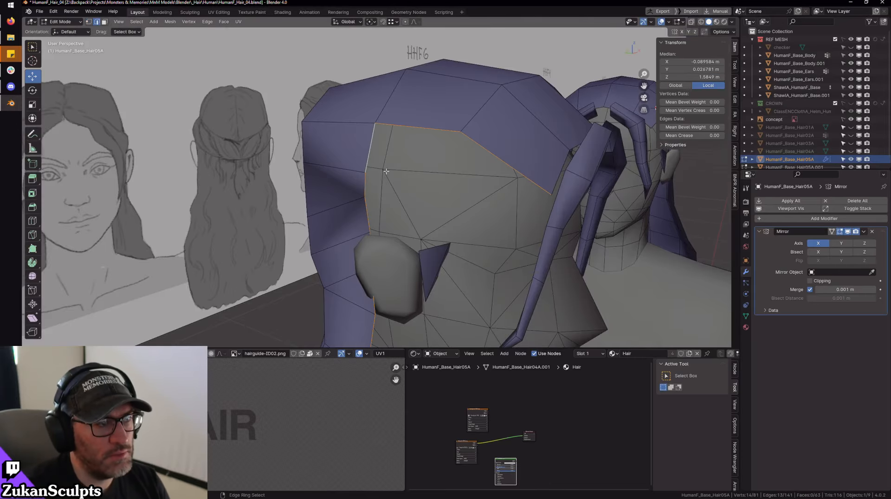
scroll(390, 171, up, 2)
shift+click(378, 79)
scroll(377, 80, down, 4)
alt+middle_drag(357, 195, 343, 111)
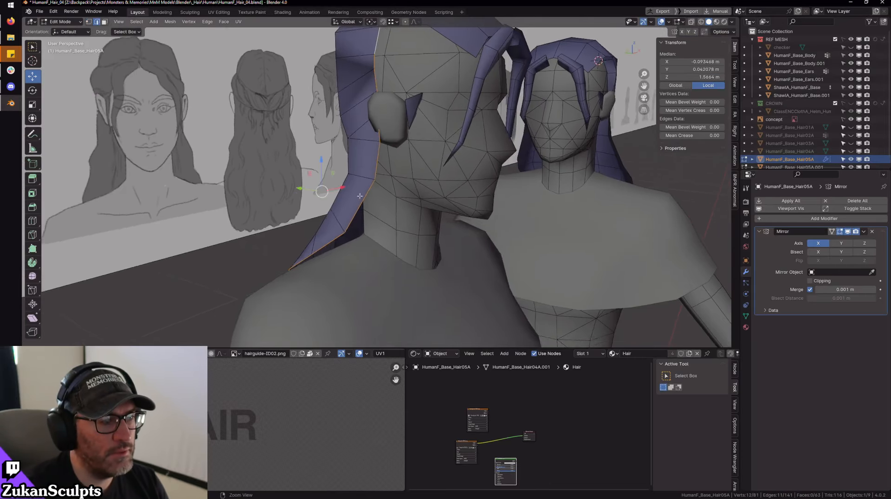
- Reduce the selection to the four border edges above the ear and extrude them forward over the temple to about Y -0.045 m
alt+drag(343, 111, 372, 146)
alt+middle_drag(371, 146, 376, 297)
scroll(358, 214, down, 2)
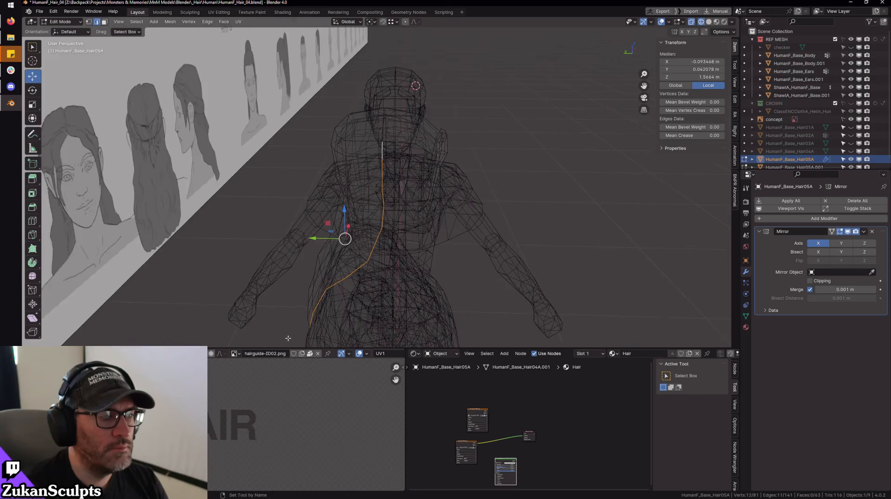
ctrl+drag(288, 330, 348, 284)
ctrl+drag(376, 320, 466, 239)
scroll(465, 239, up, 3)
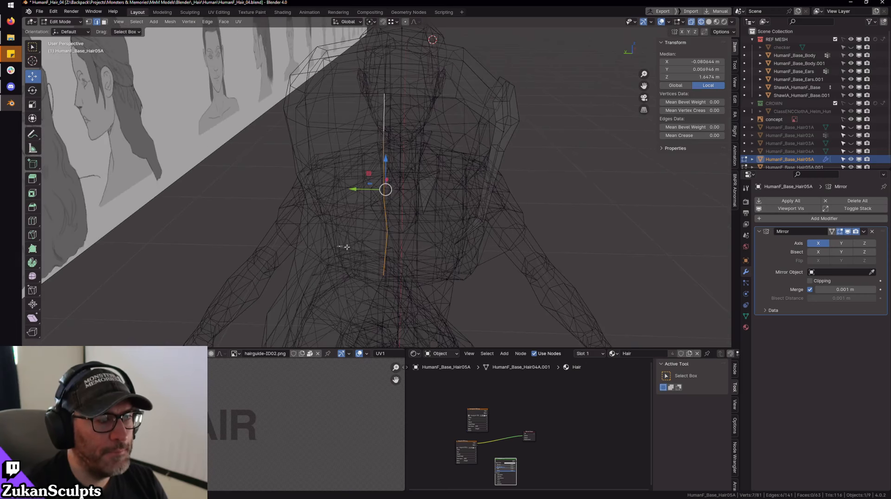
ctrl+drag(348, 247, 483, 273)
mouse_move(408, 223)
middle_down()
mouse_move(410, 208)
mouse_move(414, 215)
middle_up()
ctrl+drag(355, 273, 457, 303)
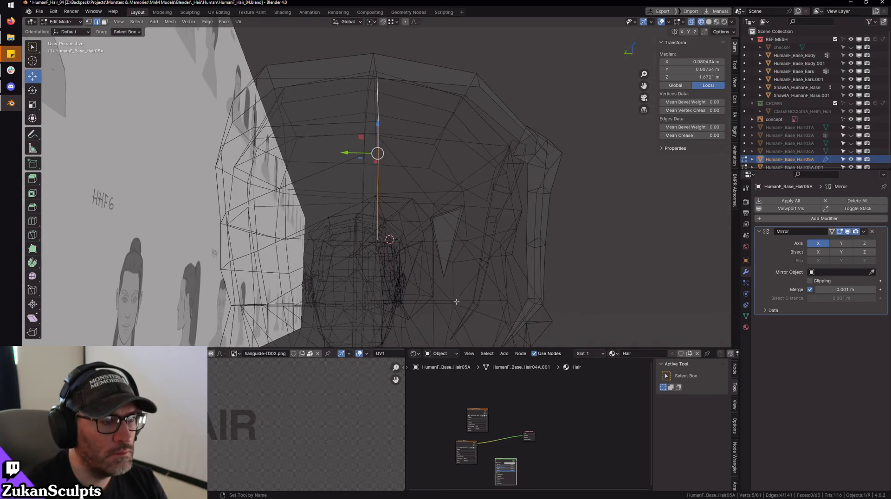
alt+drag(341, 213, 322, 223)
key(shift+z)
alt+middle_drag(426, 163, 407, 194)
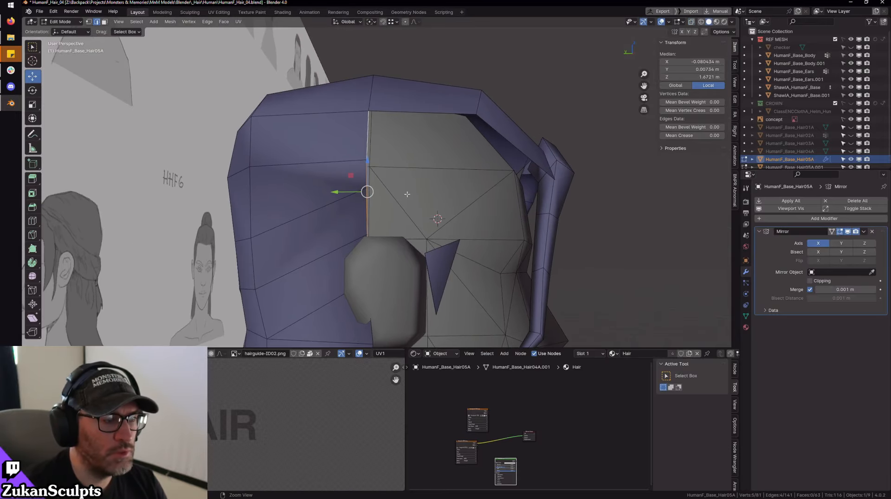
key(e)
click(486, 225)
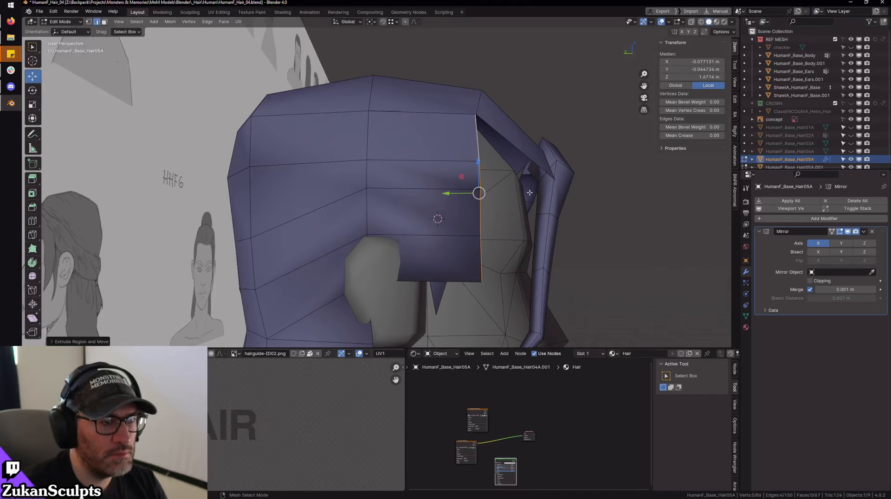
- Raise the two lowest vertices of the extruded temple edge to a median Z of about 1.652 m in side view
key(ctrl+Tab)
click(485, 228)
alt+drag(483, 230, 468, 223)
key(shift+z)
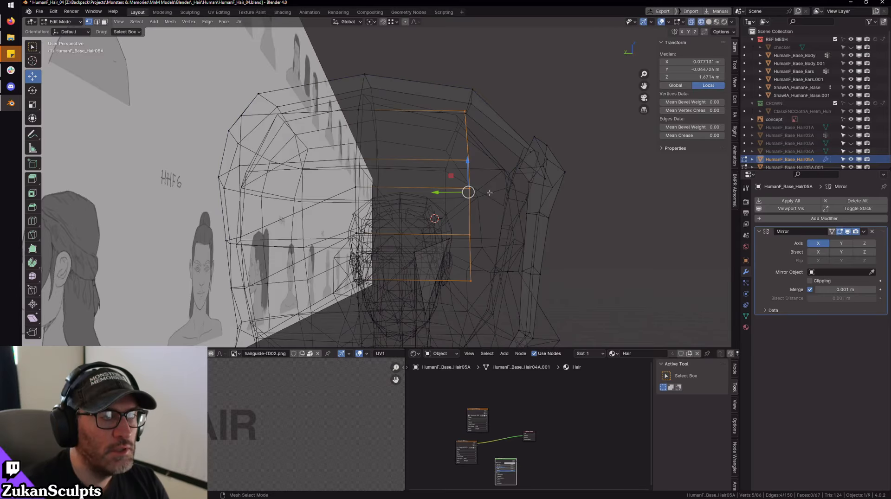
ctrl+drag(428, 83, 489, 138)
key(ctrl+KP_3)
ctrl+drag(386, 119, 513, 210)
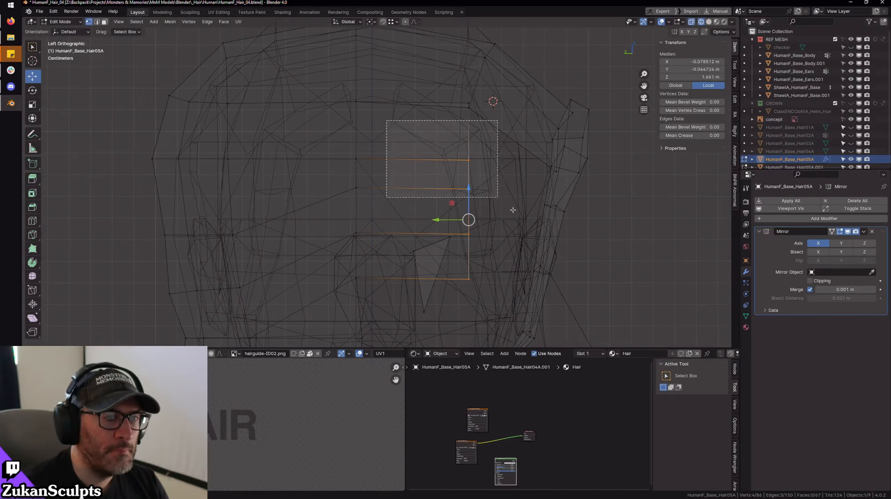
ctrl+drag(392, 176, 474, 252)
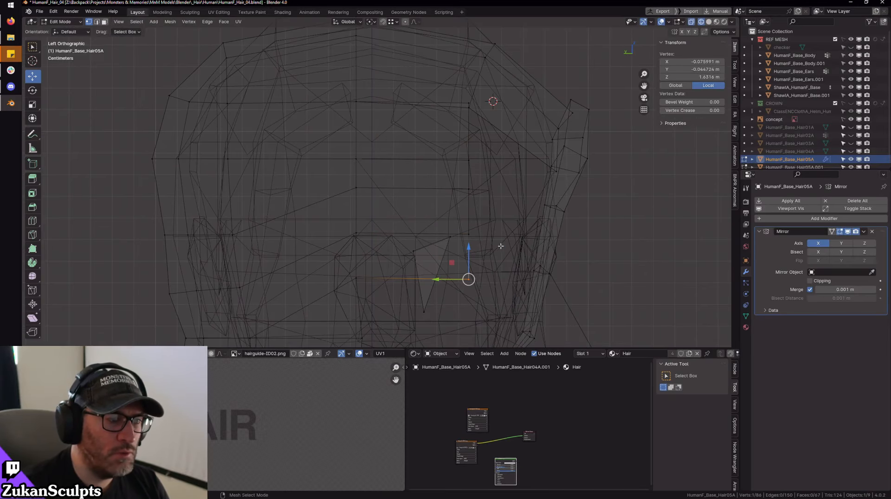
drag(497, 203, 460, 327)
drag(469, 228, 471, 206)
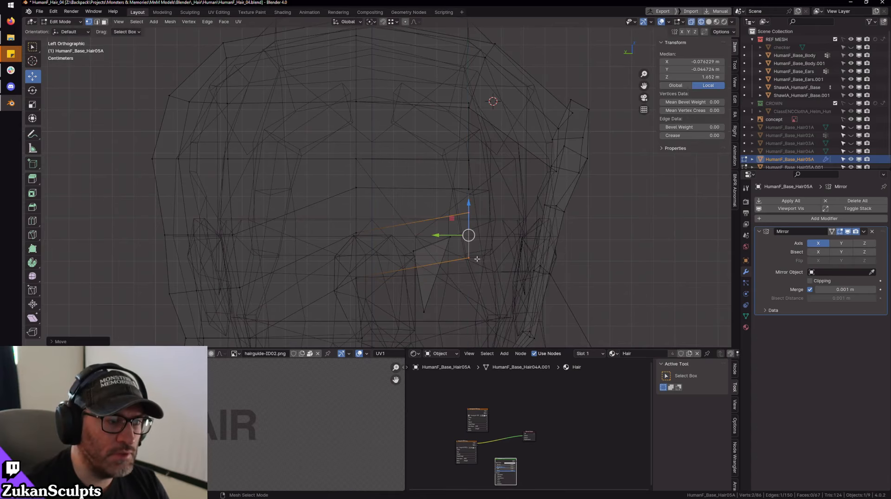
- Raise the temple edge's four lower vertices together and bring its bottom vertex up to a Z of about 1.655 m
drag(498, 293, 463, 185)
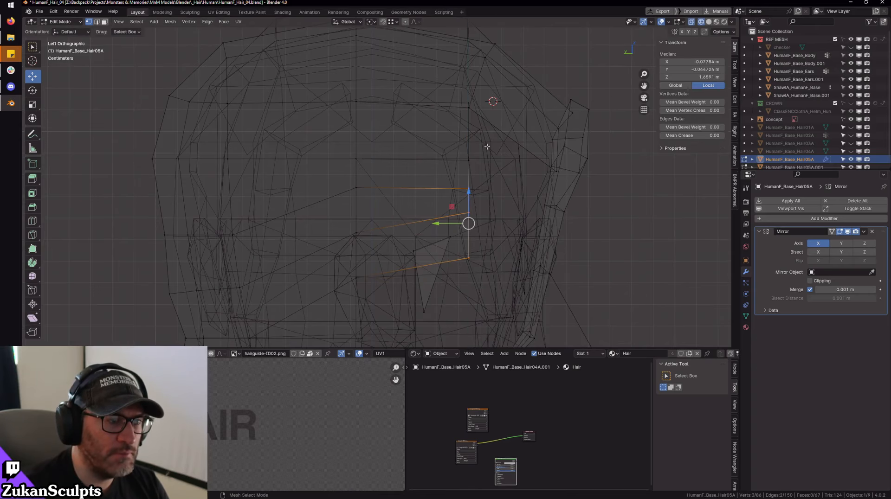
drag(487, 146, 453, 267)
drag(469, 176, 469, 158)
click(460, 232)
key(shift+z)
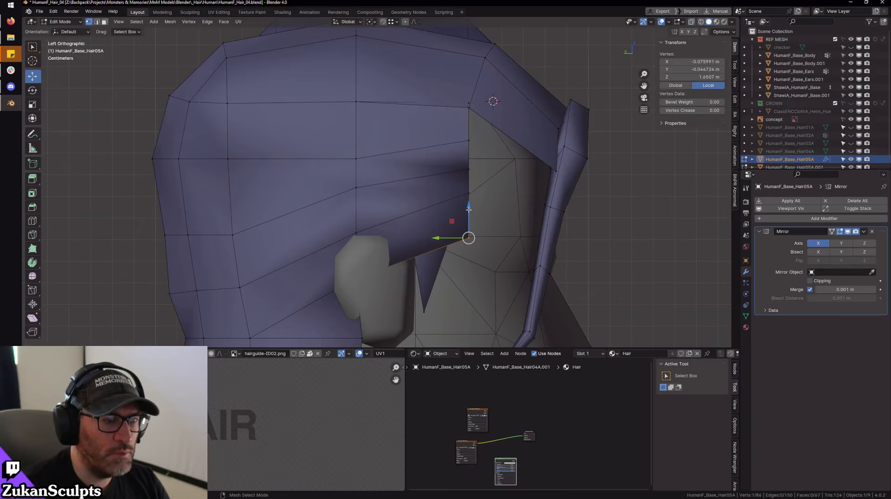
drag(469, 213, 470, 203)
mouse_move(469, 203)
middle_down()
mouse_move(510, 204)
mouse_move(451, 202)
middle_up()
- Switch to editing HumanF_Base_Hair05A.001 and compare its temple section with the side-view concept drawing in wireframe
key(shift+z)
scroll(534, 204, down, 5)
key(Tab)
shift+middle_drag(649, 200, 456, 244)
key(KP_1)
scroll(456, 244, up, 4)
key(shift+z)
click(513, 194)
scroll(418, 223, up, 4)
key(Tab)
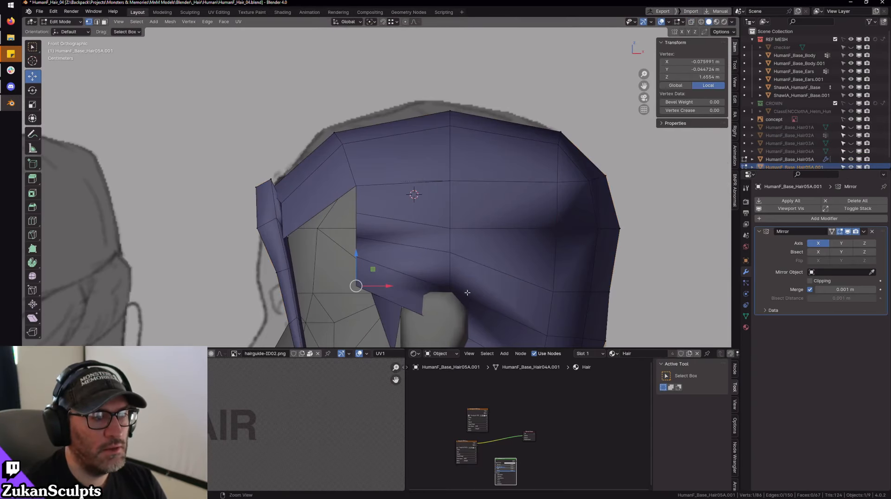
key(shift+z)
scroll(379, 222, up, 3)
key(a)
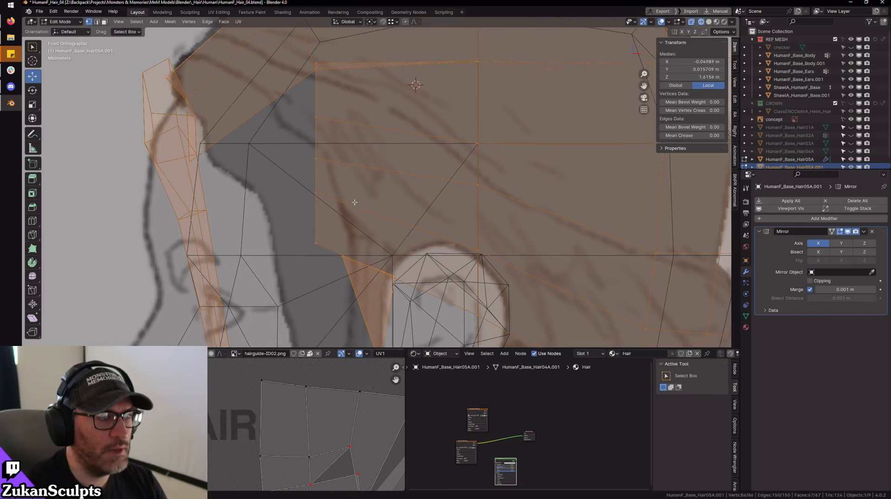
scroll(327, 236, up, 3)
scroll(328, 236, down, 4)
- Raise the temple edge's vertices toward the side drawing, bringing the lowest two to a median Z of about 1.671 m
click(342, 232)
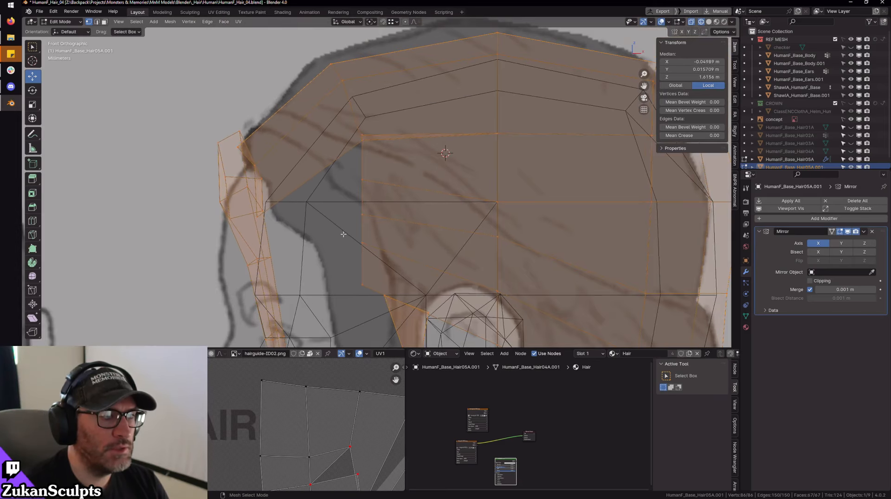
click(365, 209)
drag(368, 200, 373, 145)
shift+click(363, 181)
- Examine how the raised temple edge and the side of the hair follow the side-view concept drawing
scroll(364, 167, down, 2)
scroll(370, 186, up, 2)
scroll(448, 219, down, 4)
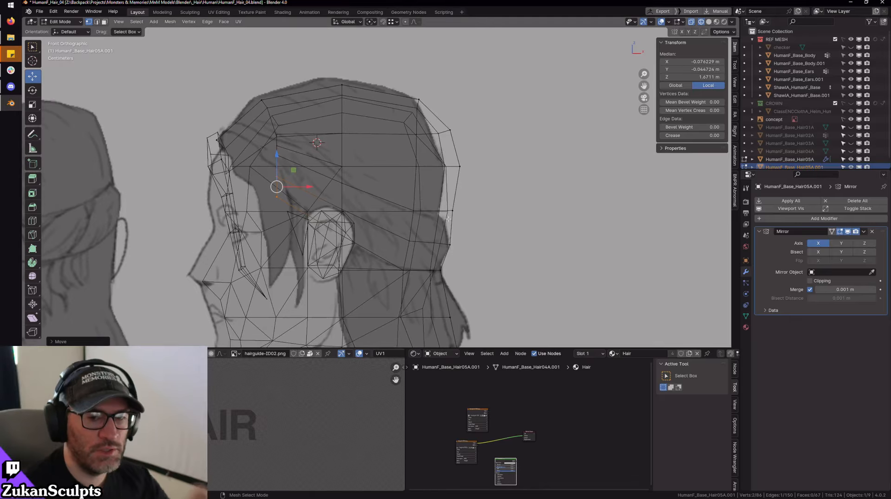
scroll(406, 203, up, 3)
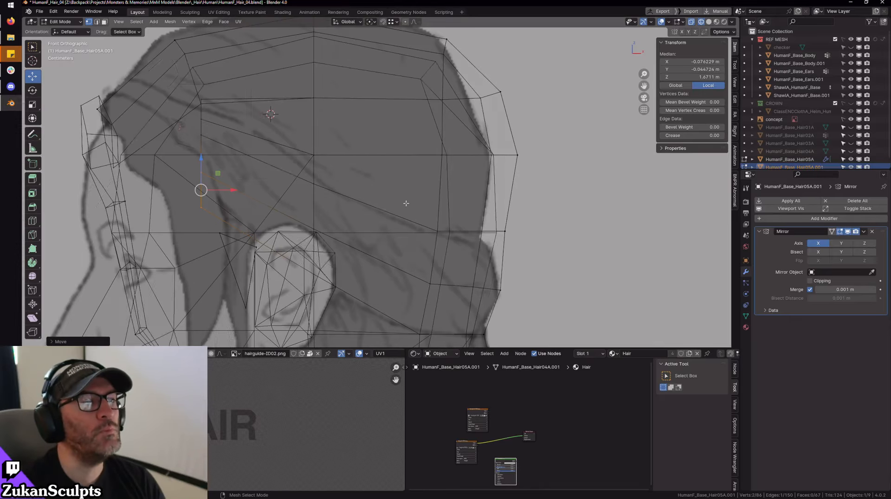
shift+middle_drag(318, 114, 403, 142)
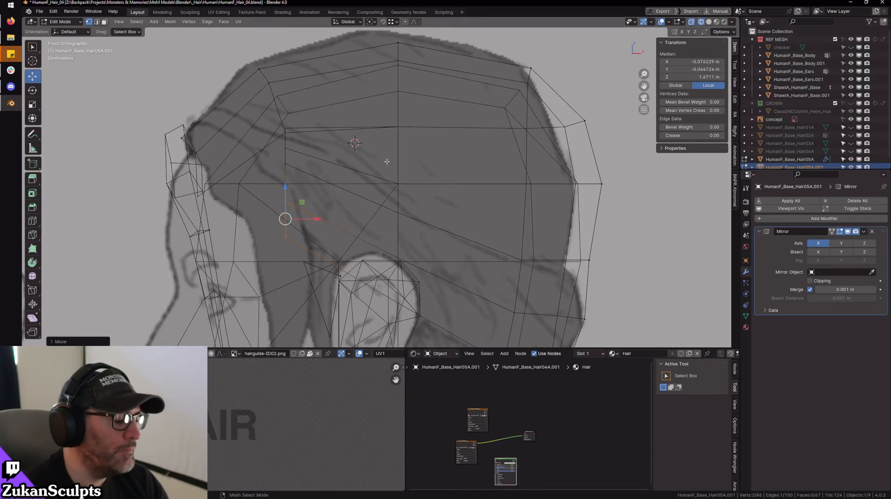
scroll(378, 184, down, 3)
scroll(378, 184, up, 1)
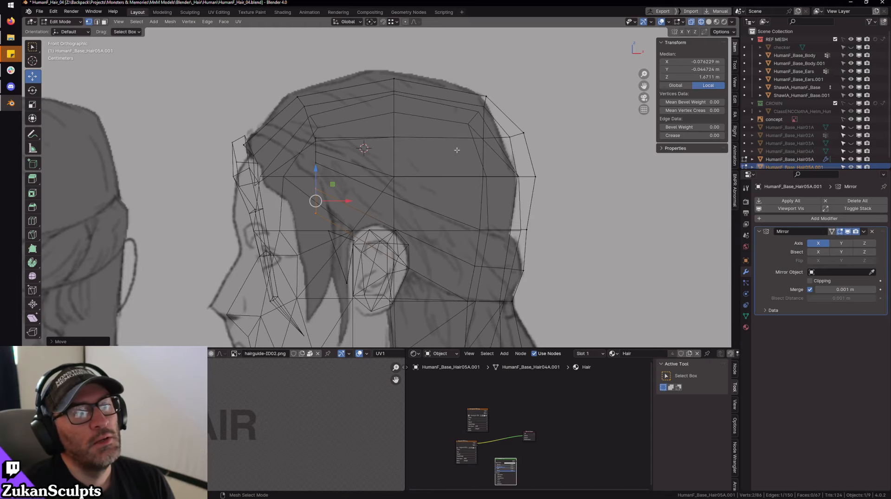
middle_drag(458, 151, 451, 177)
scroll(428, 149, up, 8)
scroll(428, 148, down, 12)
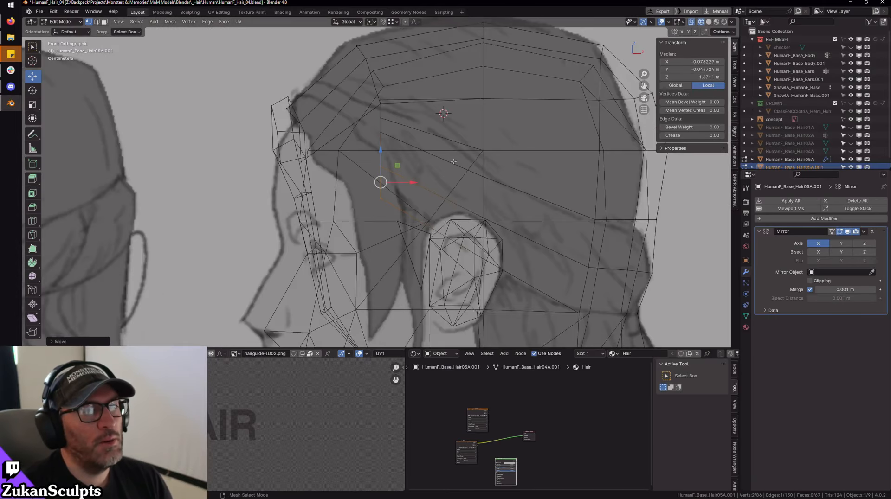
- Merge the temple edge's top vertex into the outer forehead vertex at about X -0.075, Y -0.045, Z 1.711 m
key(shift+z)
alt+drag(428, 151, 465, 182)
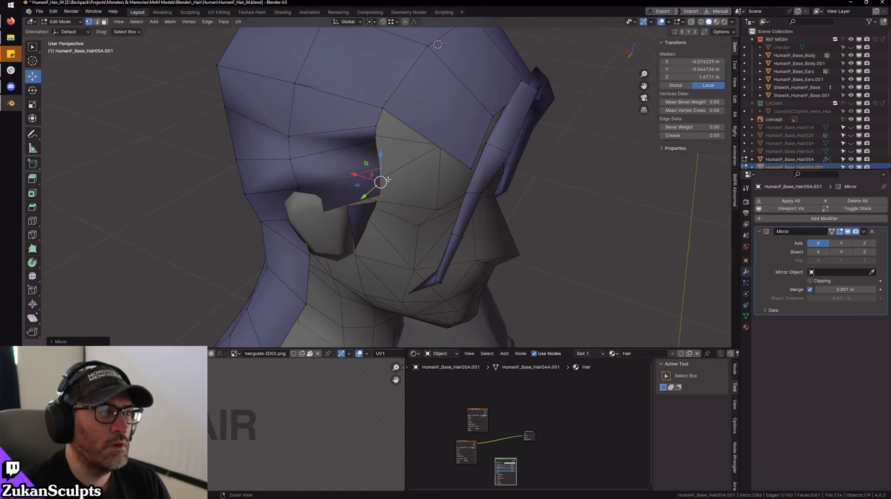
middle_drag(465, 182, 432, 199)
scroll(428, 203, up, 6)
mouse_move(428, 204)
alt+mouse_down()
mouse_move(512, 184)
mouse_move(432, 169)
mouse_move(475, 197)
alt+mouse_up()
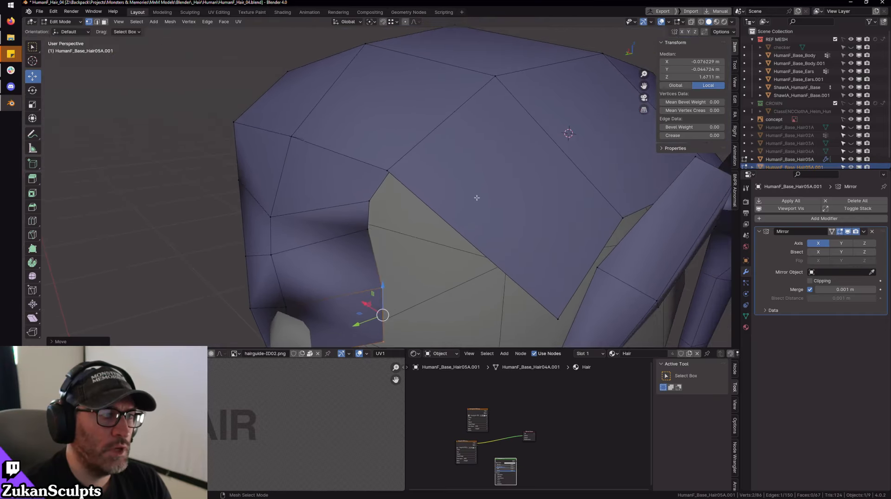
key(shift+z)
alt+drag(420, 167, 429, 144)
click(426, 162)
shift+click(426, 163)
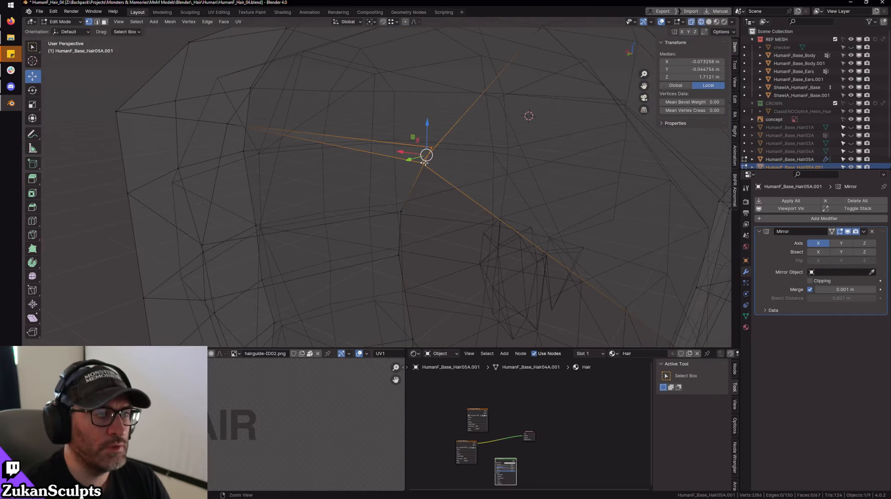
key(m)
click(426, 197)
key(shift+z)
alt+drag(409, 195, 427, 204)
alt+middle_drag(404, 230, 398, 211)
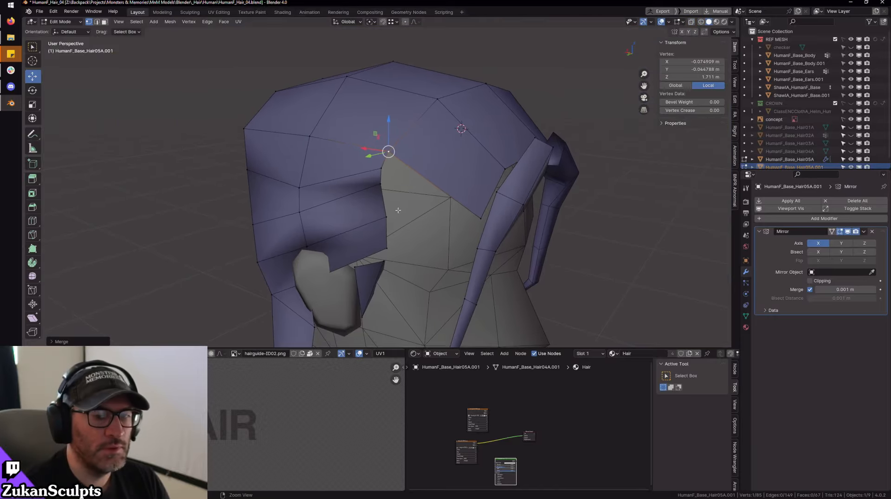
- Raise the side vertex above and behind the ear to a Z of about 1.694 m
alt+drag(398, 210, 434, 209)
scroll(434, 208, up, 3)
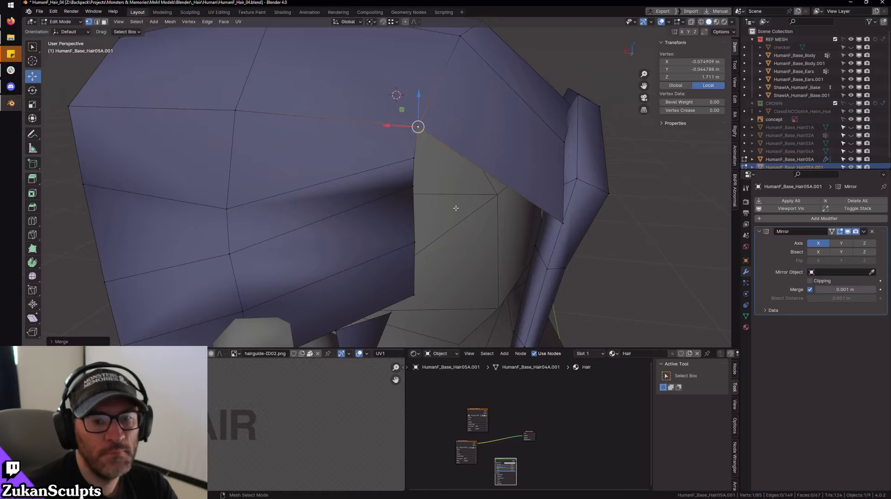
middle_drag(429, 154, 398, 150)
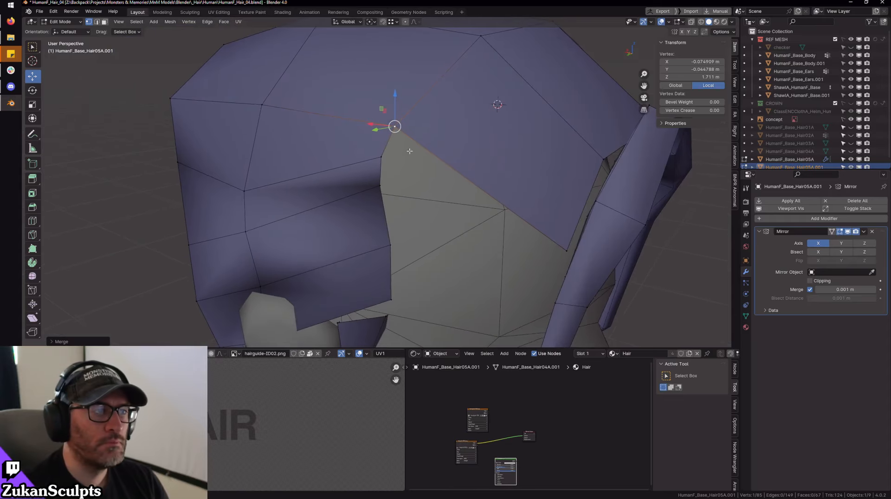
scroll(398, 149, up, 1)
scroll(394, 151, down, 3)
middle_drag(325, 171, 378, 173)
click(349, 188)
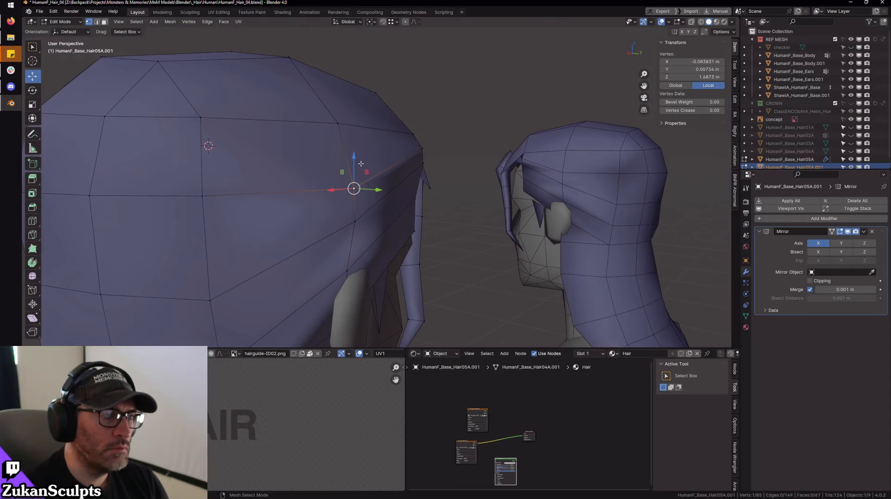
drag(354, 156, 354, 142)
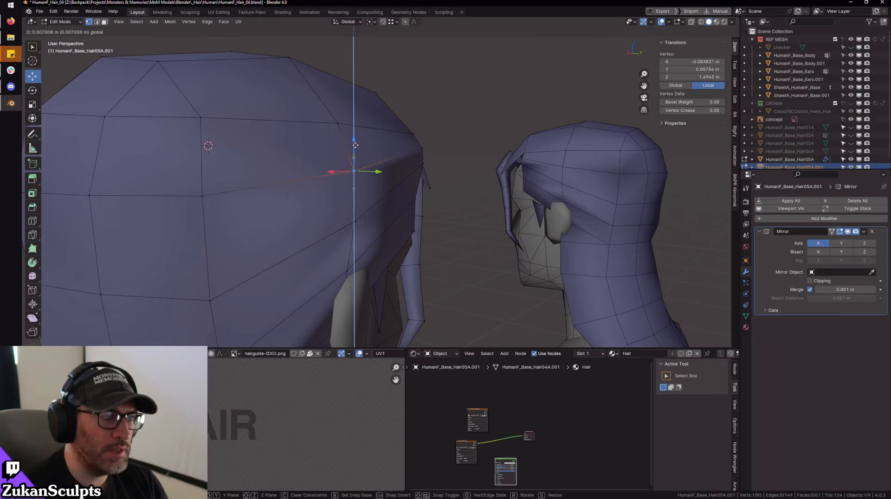
middle_drag(354, 141, 408, 176)
- Lower the second vertex beneath the merged corner along the temple edge
click(378, 185)
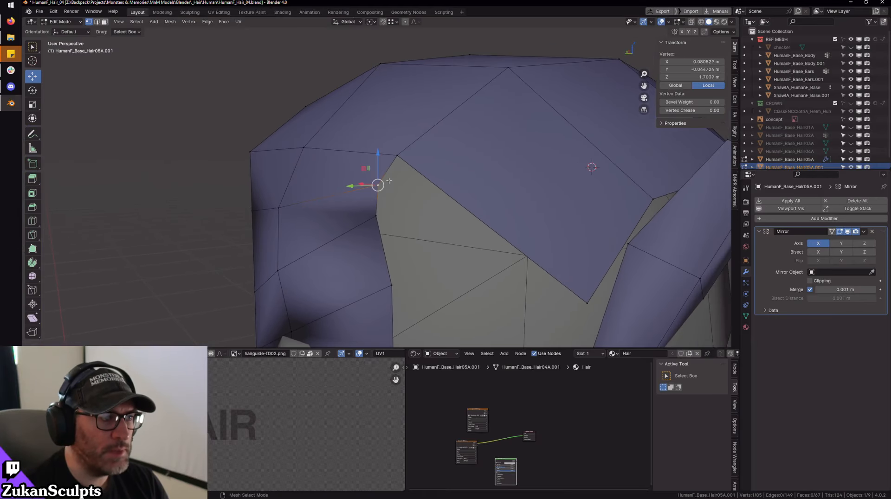
alt+right_drag(385, 195, 420, 219)
alt+middle_drag(420, 219, 429, 167)
alt+drag(430, 167, 343, 165)
alt+right_drag(344, 165, 400, 181)
click(357, 139)
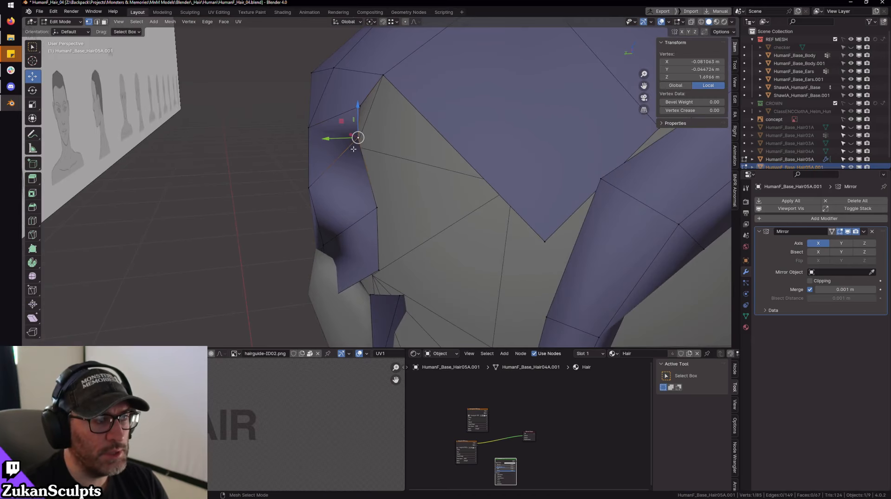
drag(358, 105, 358, 120)
- Select the whole hair mesh in wireframe and examine its edge flow around the temple opening
mouse_move(389, 167)
alt+mouse_down()
mouse_move(359, 210)
mouse_move(478, 177)
mouse_move(490, 222)
mouse_move(374, 206)
mouse_move(369, 233)
mouse_move(338, 222)
mouse_move(364, 163)
mouse_move(441, 183)
mouse_move(406, 197)
mouse_move(408, 217)
mouse_move(377, 187)
alt+mouse_up()
click(380, 205)
click(455, 188)
key(shift+z)
key(alt+a)
key(a)
scroll(377, 187, down, 3)
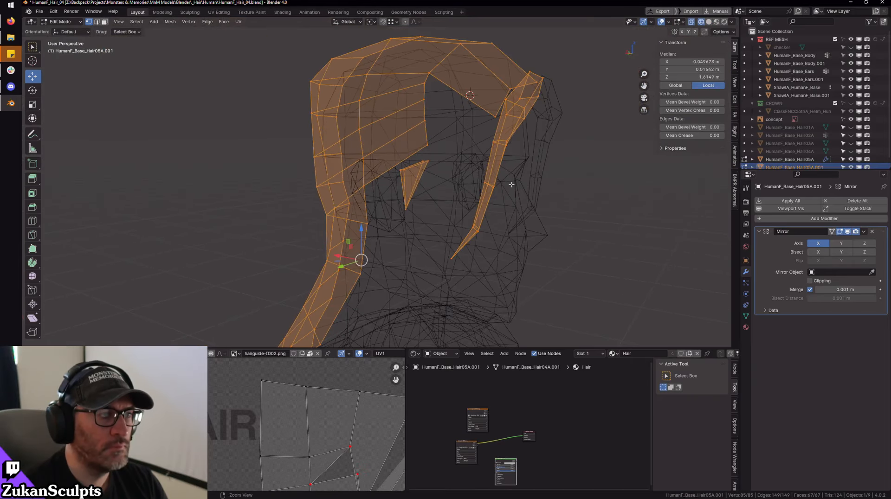
- Examine the hair mesh's side silhouette in solid shading against the side-view concept drawing
mouse_move(511, 185)
alt+mouse_down()
mouse_move(431, 186)
mouse_move(473, 190)
alt+mouse_up()
scroll(431, 186, down, 2)
key(shift+z)
key(KP_1)
key(Tab)
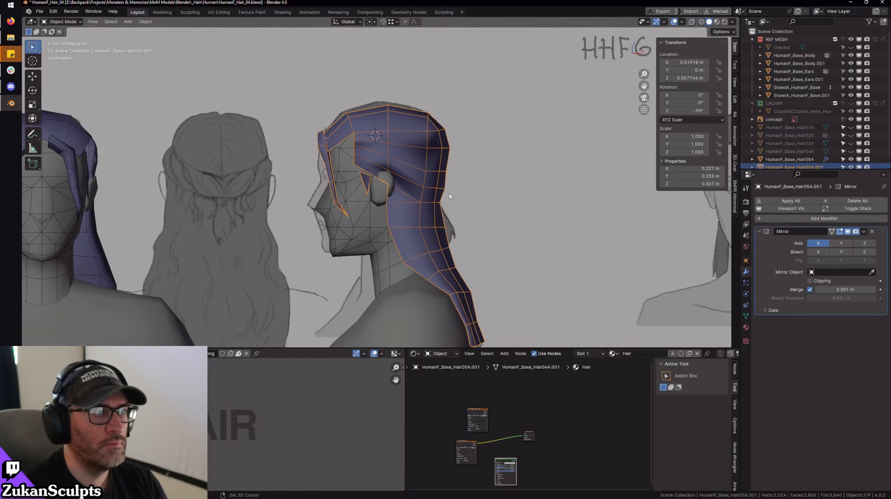
scroll(393, 152, up, 3)
alt+shift+drag(393, 152, 404, 186)
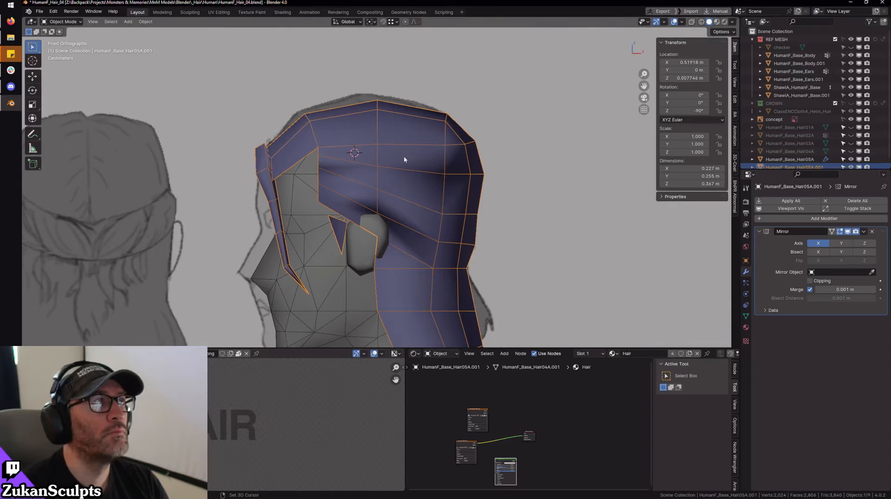
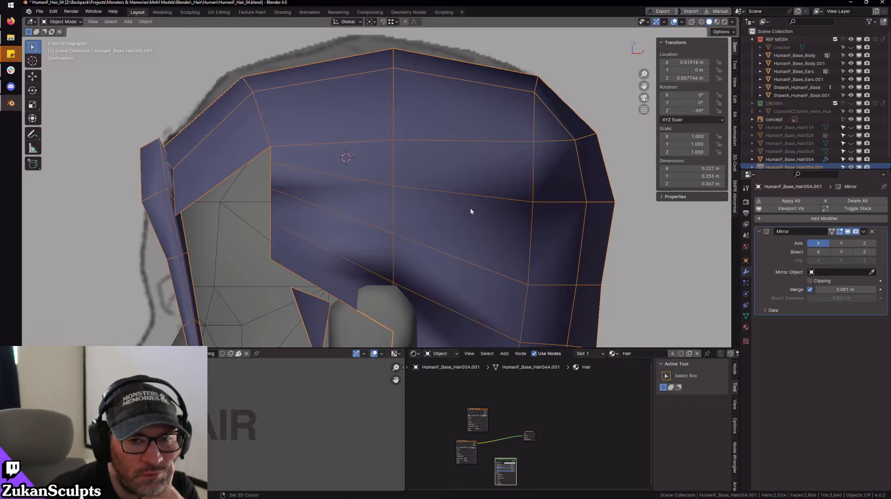
scroll(443, 172, down, 3)
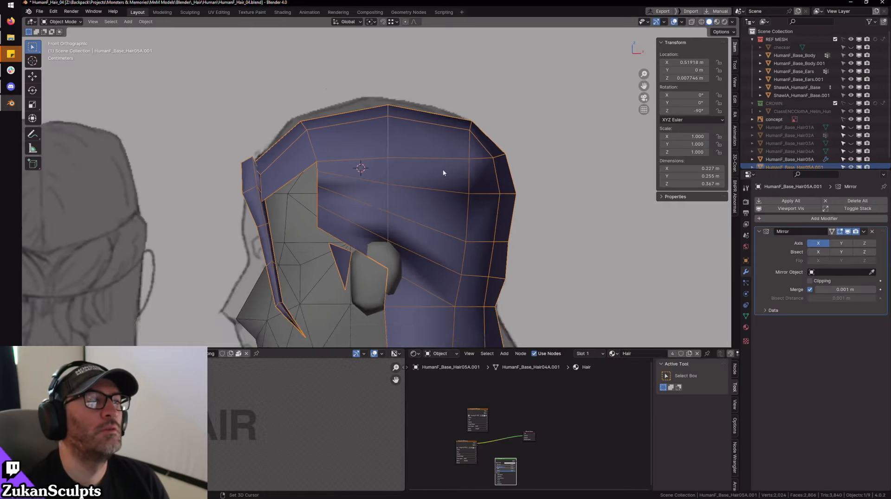
- Move the upper corner vertex of the temple opening to about Y -0.042, Z 1.716 m
key(Tab)
key(shift+z)
key(ctrl+Tab)
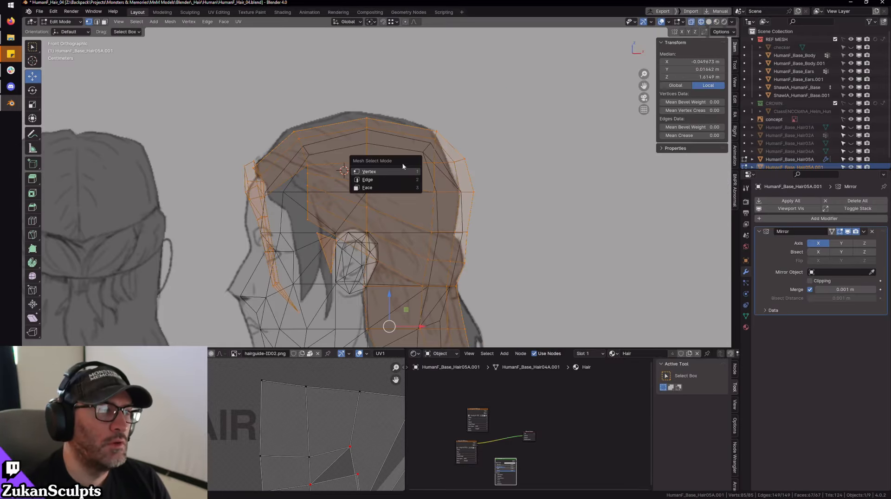
click(396, 170)
scroll(370, 184, up, 4)
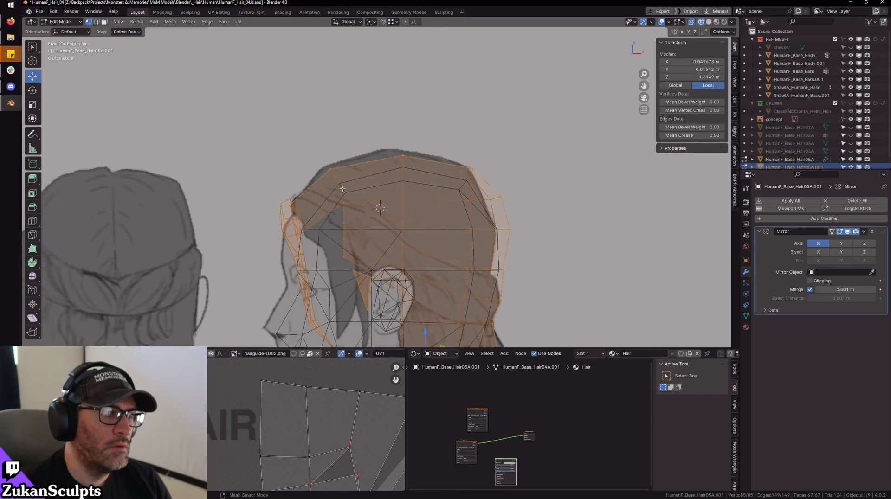
click(329, 197)
drag(329, 197, 337, 188)
middle_drag(337, 188, 407, 189)
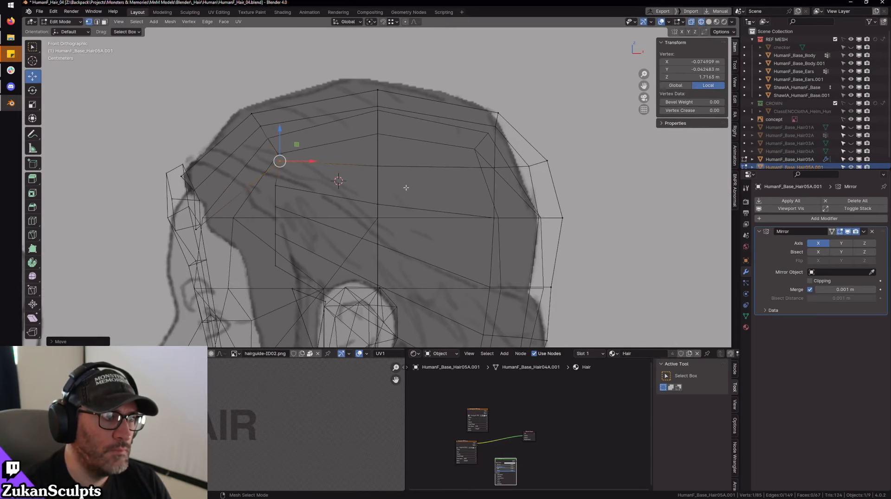
- Try to edge-slide the column of five vertices behind the ear with the Edge Slide tool
key(a)
scroll(452, 208, down, 2)
scroll(452, 208, up, 3)
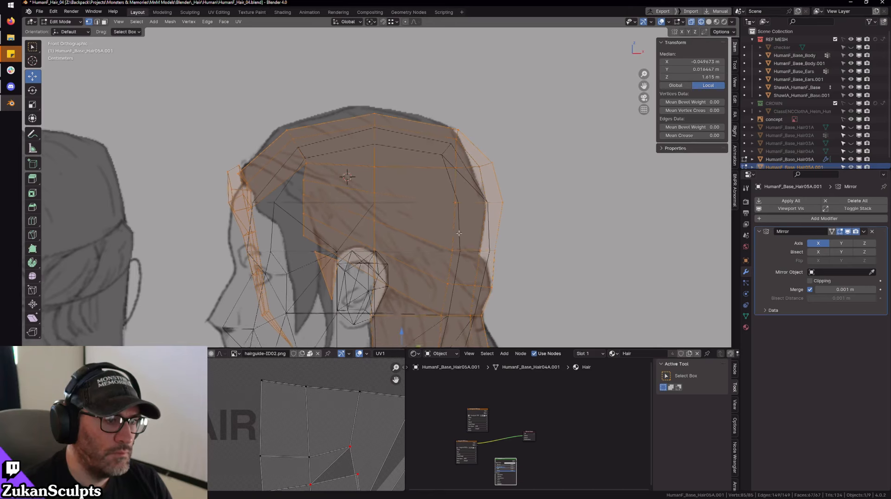
shift+middle_drag(491, 218, 493, 185)
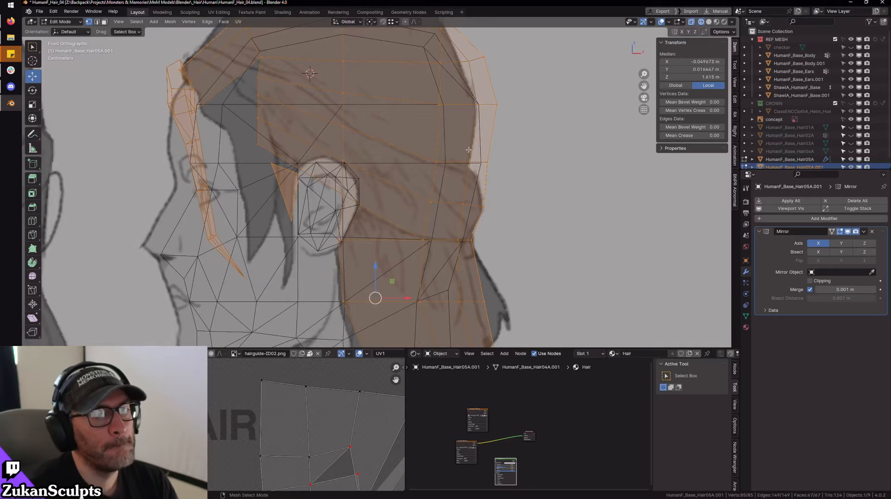
middle_drag(443, 244, 325, 176)
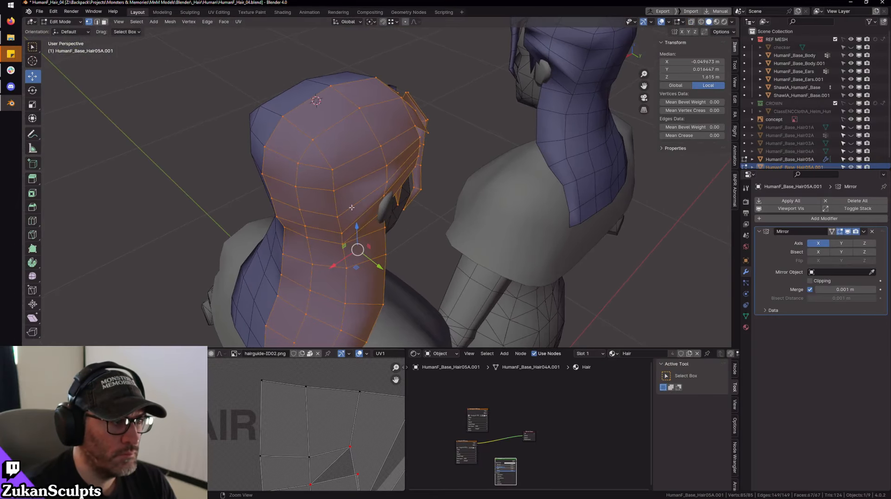
drag(297, 188, 358, 249)
middle_drag(358, 249, 396, 237)
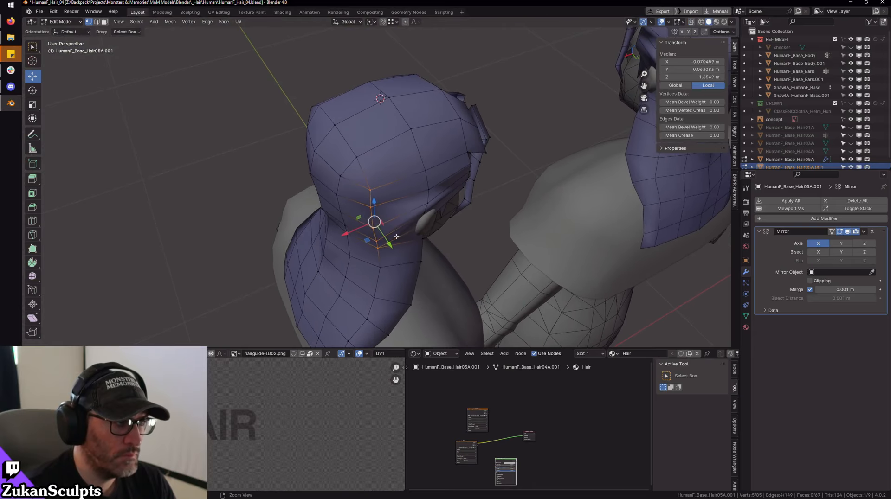
click(34, 293)
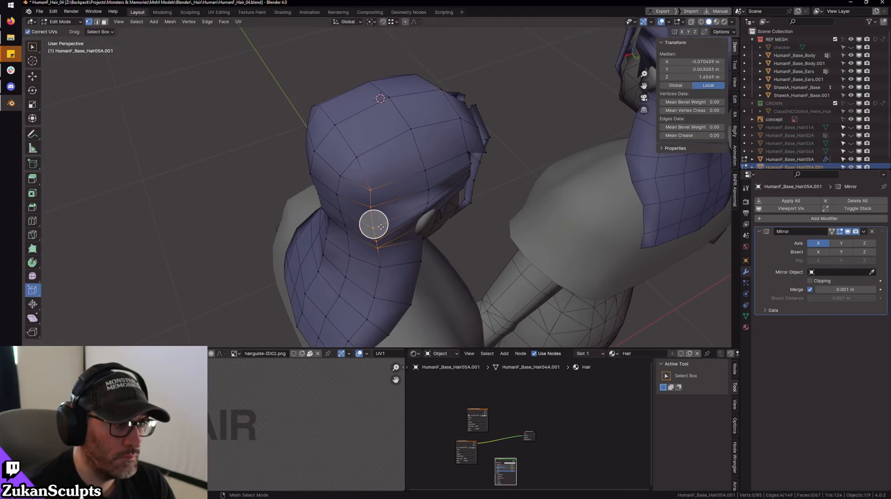
mouse_move(374, 223)
mouse_down()
mouse_move(380, 229)
mouse_move(378, 219)
mouse_move(370, 225)
mouse_up()
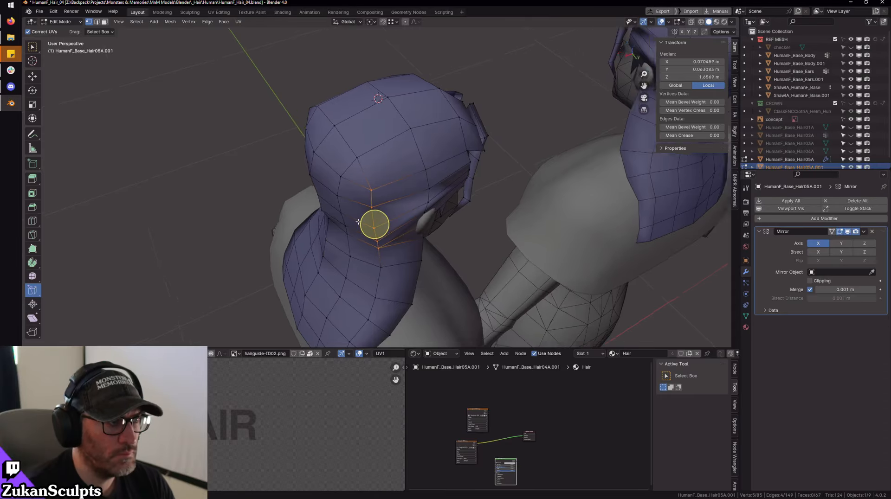
- Compare the hair mesh with the HHFF front, back and side concept drawings in wireframe and solid shading
middle_drag(371, 226, 489, 212)
key(Tab)
key(KP_1)
key(Tab)
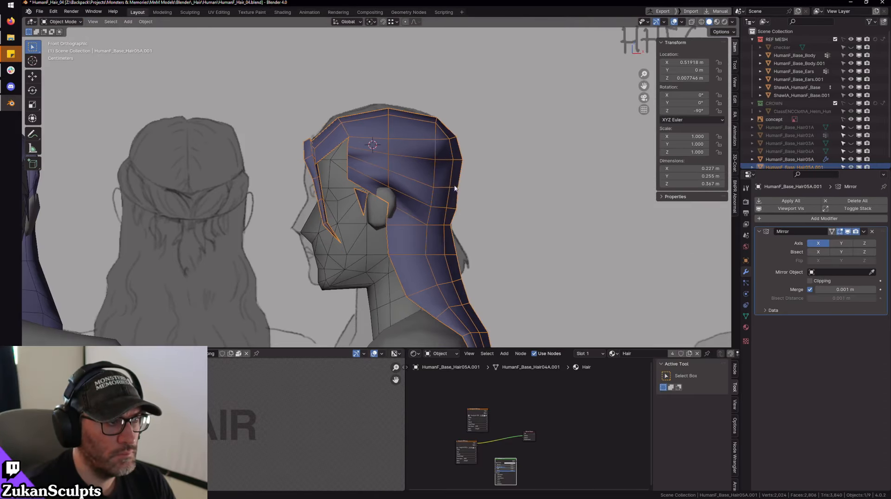
scroll(379, 173, up, 5)
key(shift+z)
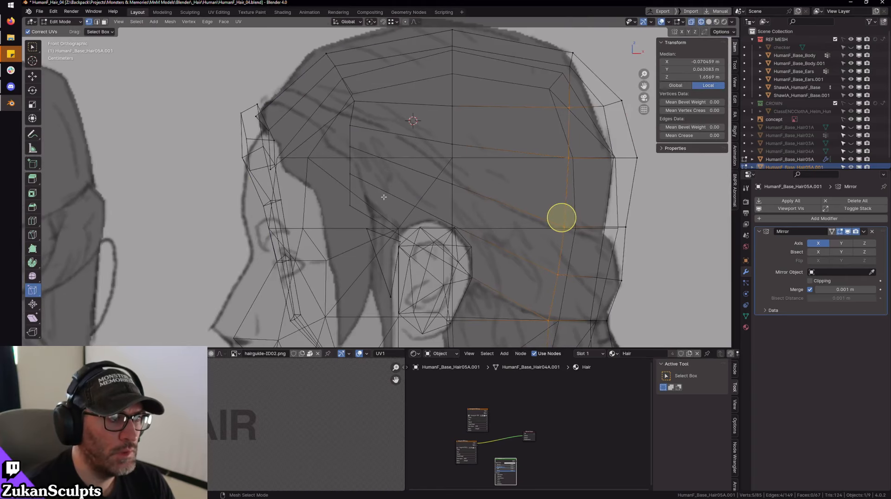
scroll(393, 184, down, 10)
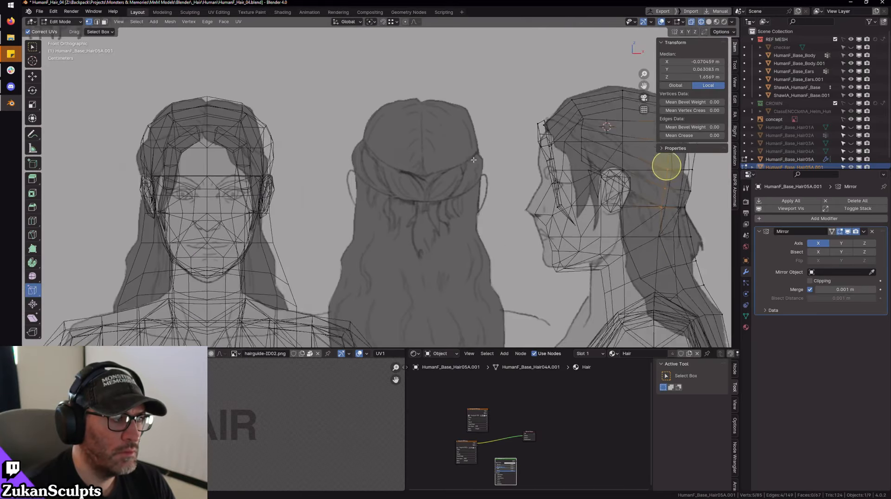
shift+middle_drag(401, 186, 490, 215)
scroll(464, 204, down, 1)
key(Tab)
middle_drag(404, 185, 442, 200)
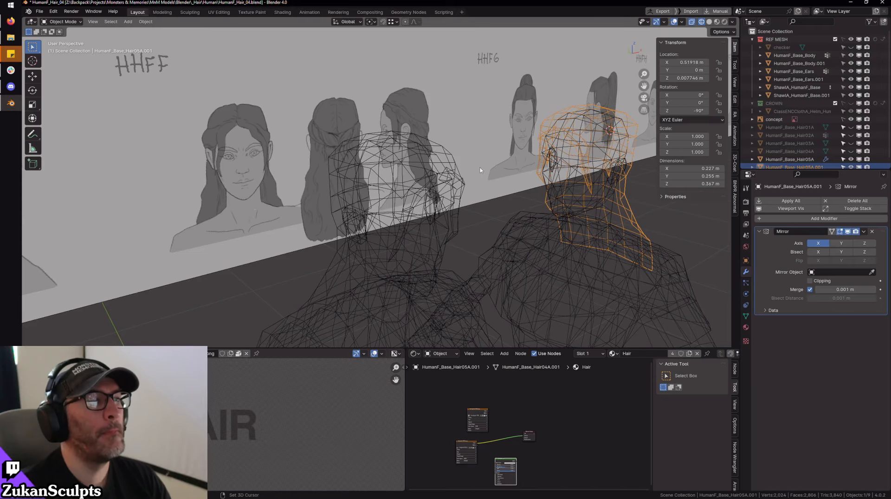
middle_drag(481, 171, 453, 204)
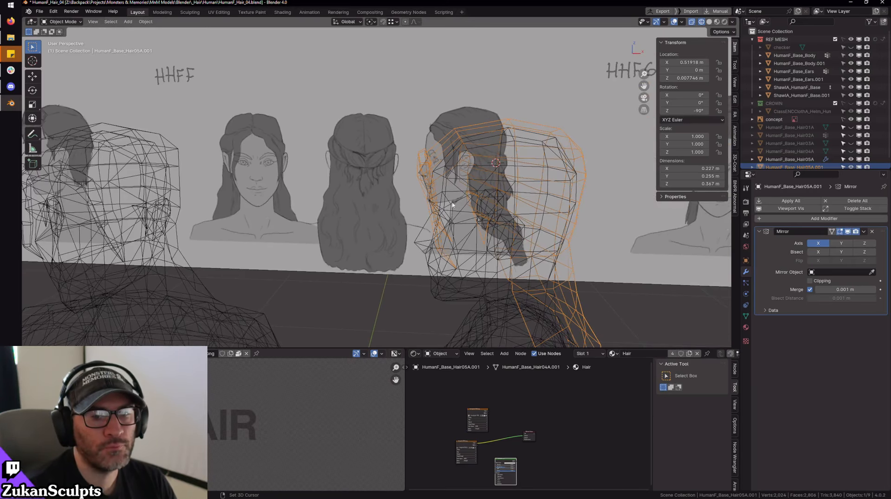
mouse_move(535, 217)
middle_down()
mouse_move(494, 217)
mouse_move(442, 199)
middle_up()
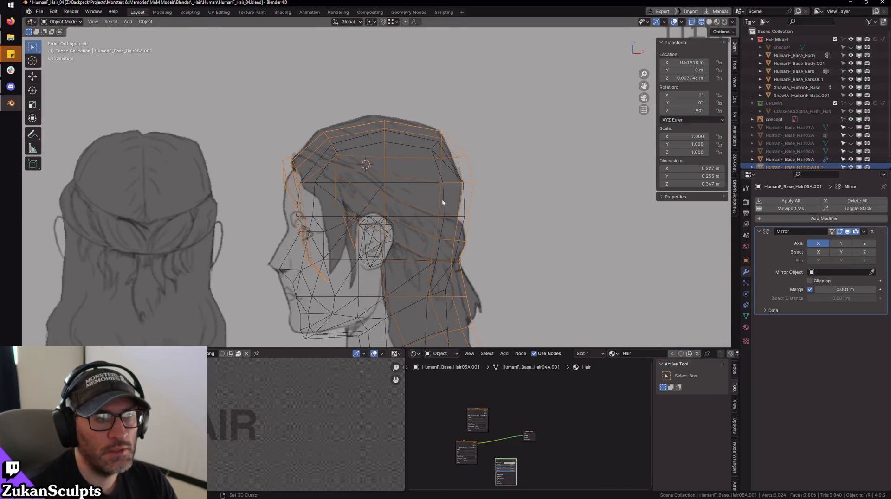
scroll(441, 200, up, 3)
key(shift+z)
key(Tab)
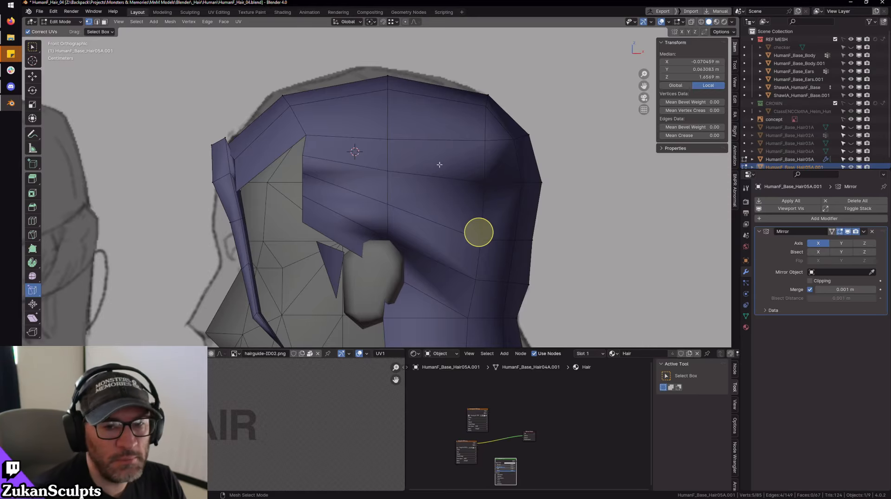
scroll(440, 165, up, 3)
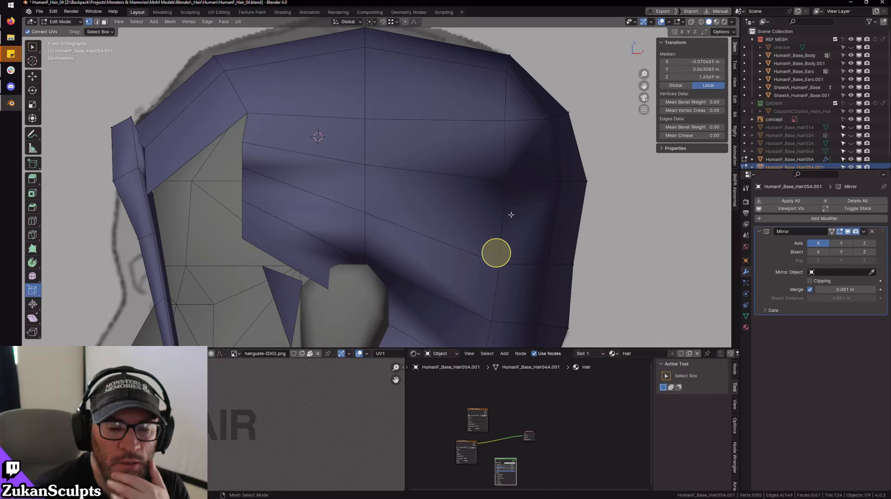
shift+middle_drag(355, 161, 437, 171)
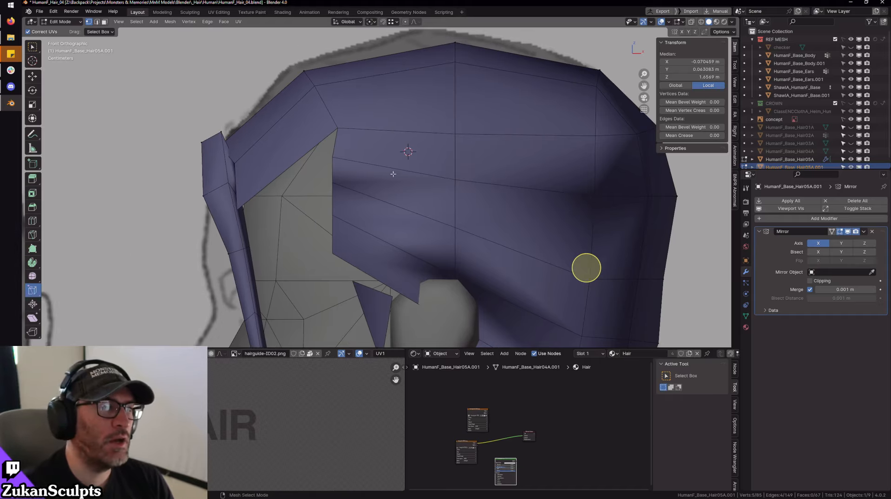
- Move the four vertices along the temple opening's rear edge backward to a median local Y of about -0.040 m
key(ctrl+Tab)
key(Escape)
key(shift+z)
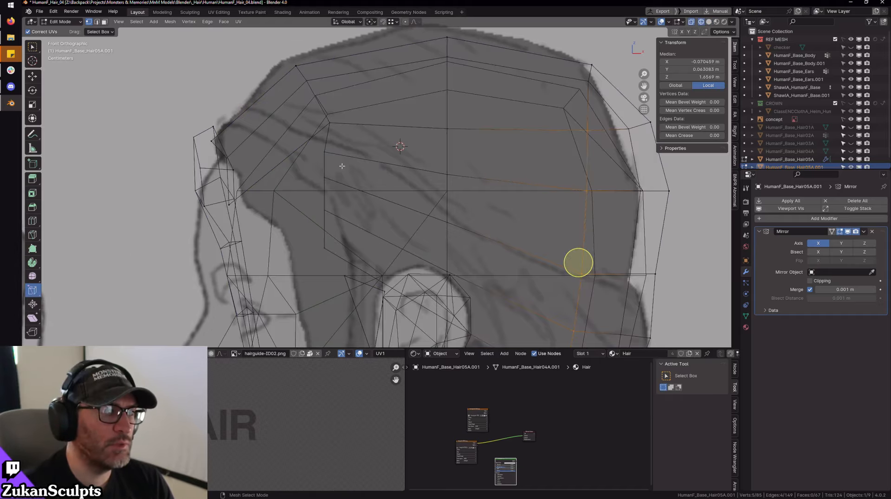
key(ctrl+Tab)
key(Escape)
drag(324, 146, 357, 250)
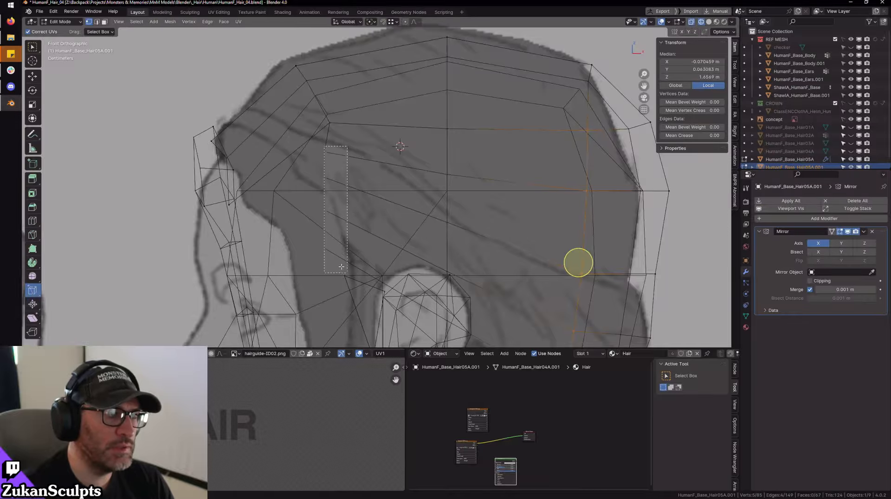
click(324, 196)
mouse_move(308, 293)
mouse_down()
mouse_move(333, 140)
mouse_move(337, 148)
mouse_up()
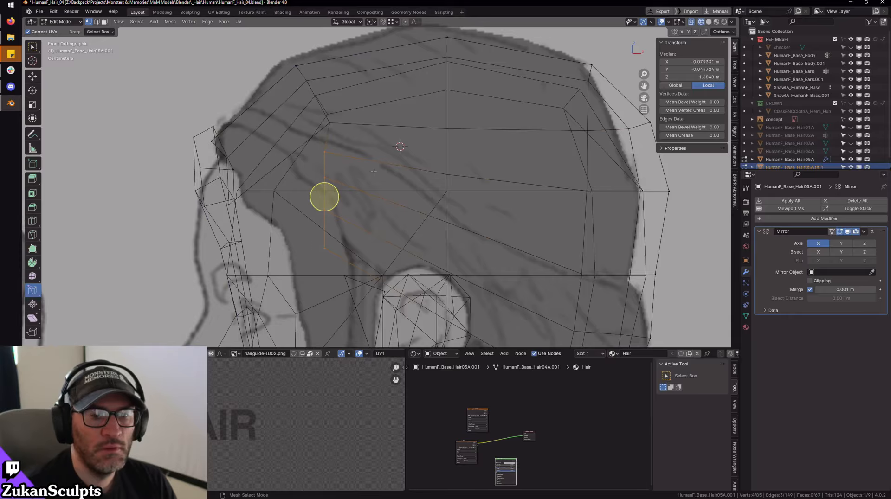
key(shift+space)
key(g)
scroll(380, 170, down, 1)
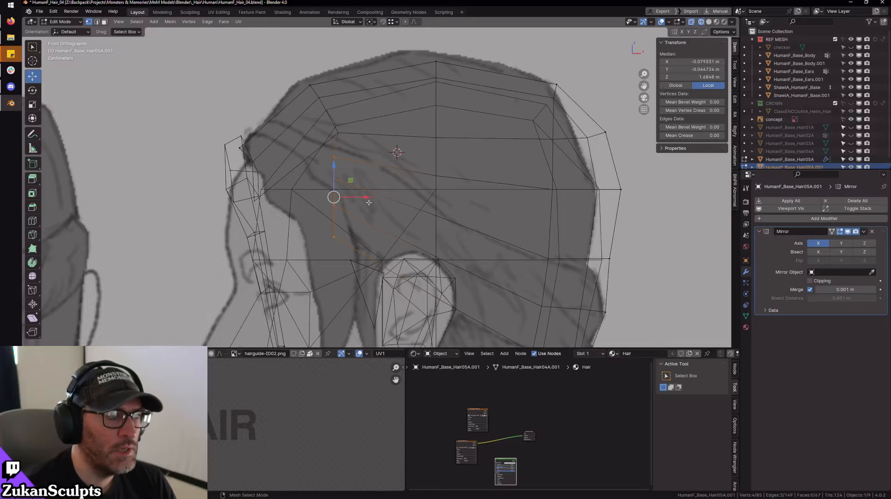
drag(368, 198, 369, 198)
scroll(419, 219, down, 6)
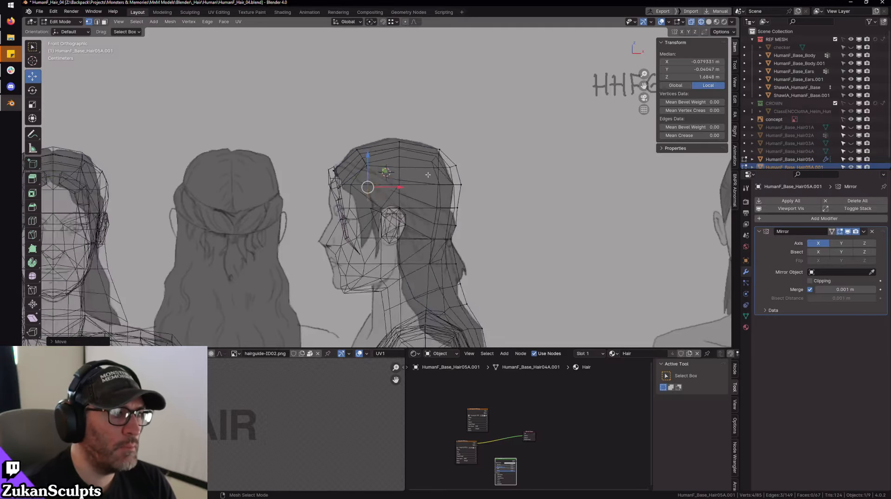
- Adjust the hair's lower-edge vertex at the ear along the global Y axis to a local X of about -0.075 m
key(Tab)
shift+middle_drag(269, 220, 367, 217)
scroll(369, 214, up, 2)
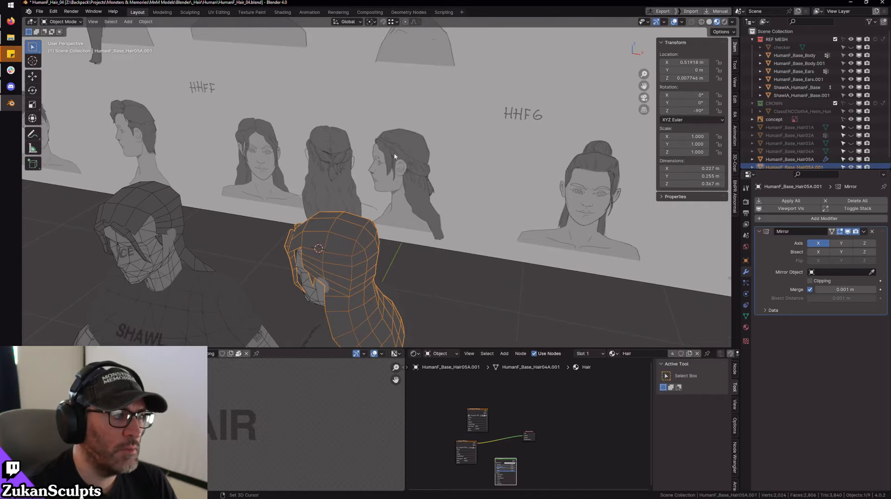
middle_drag(386, 169, 460, 239)
key(Tab)
click(466, 182)
key(g)
key(y)
click(497, 192)
key(ctrl+z)
key(g)
key(y)
click(404, 209)
scroll(535, 218, down, 5)
key(Tab)
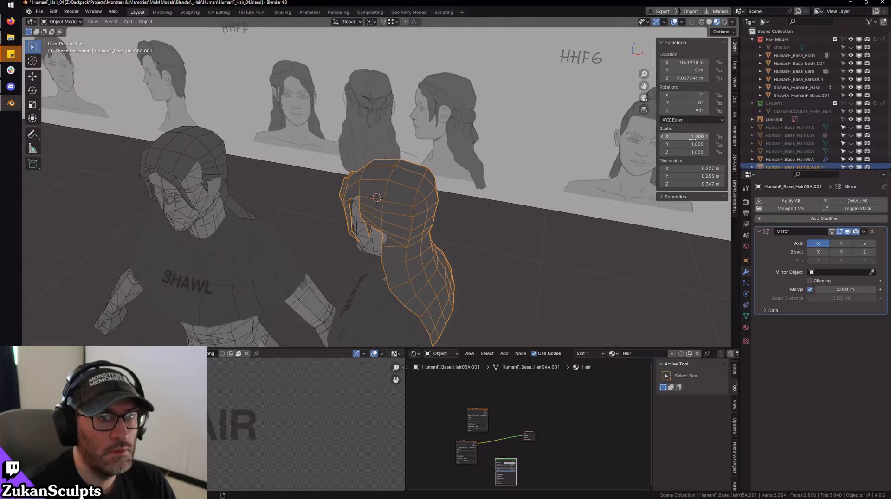
- Try a Z scale of 0.8 and an X scale of 0.73 on the hair object, resetting each to 1
double_click(686, 152)
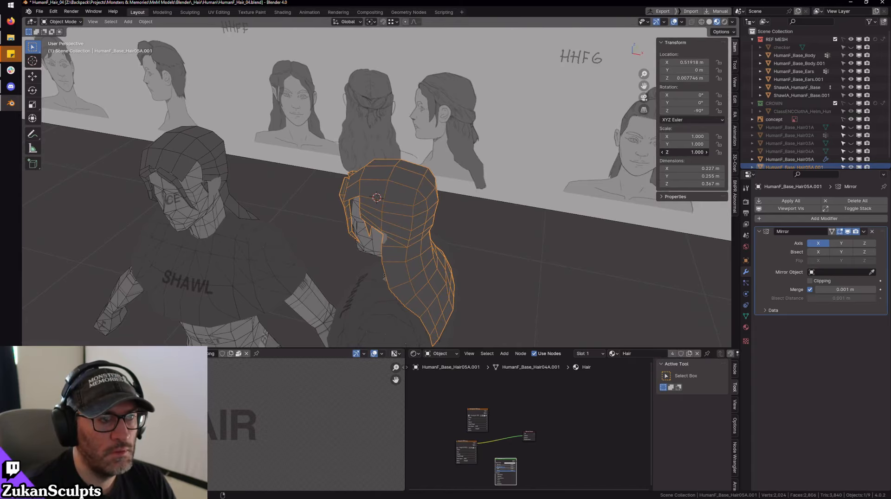
text(0.8)
key(Return)
double_click(686, 152)
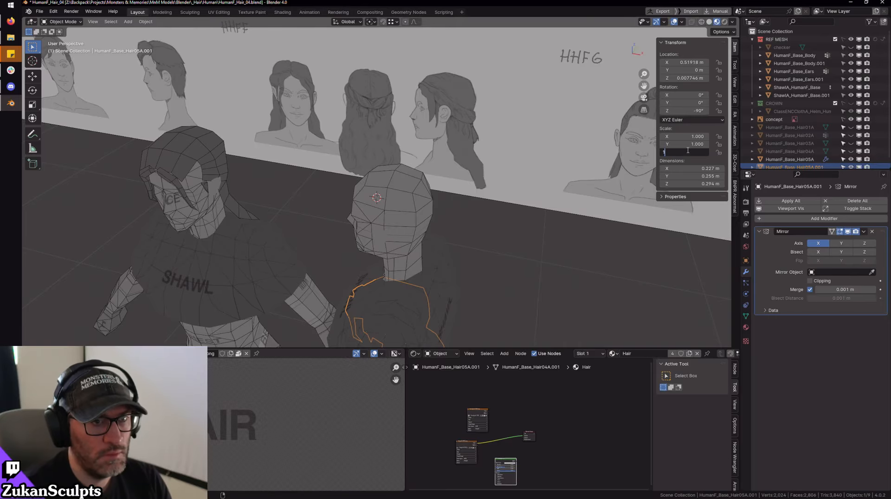
text(1)
key(Return)
double_click(691, 137)
text(0.73)
key(Return)
double_click(691, 137)
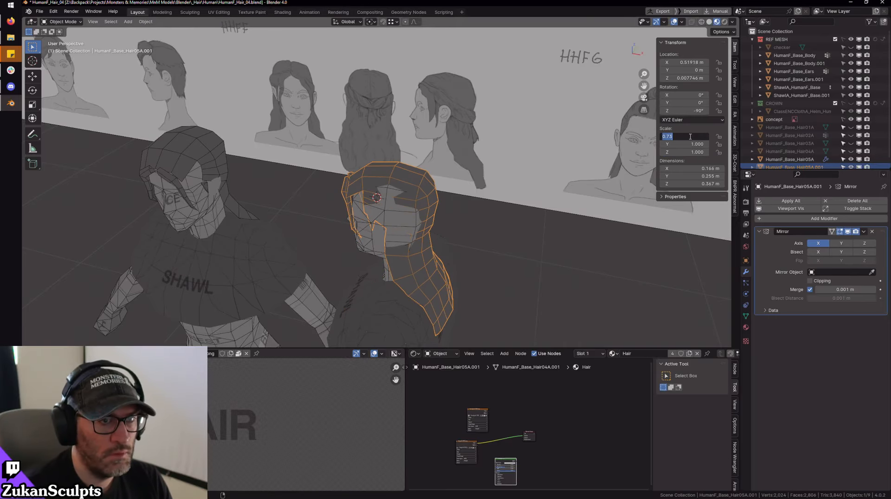
key(Return)
- Compare the hair mesh around the ear with the side-profile concept drawing in wireframe and solid shading
key(Tab)
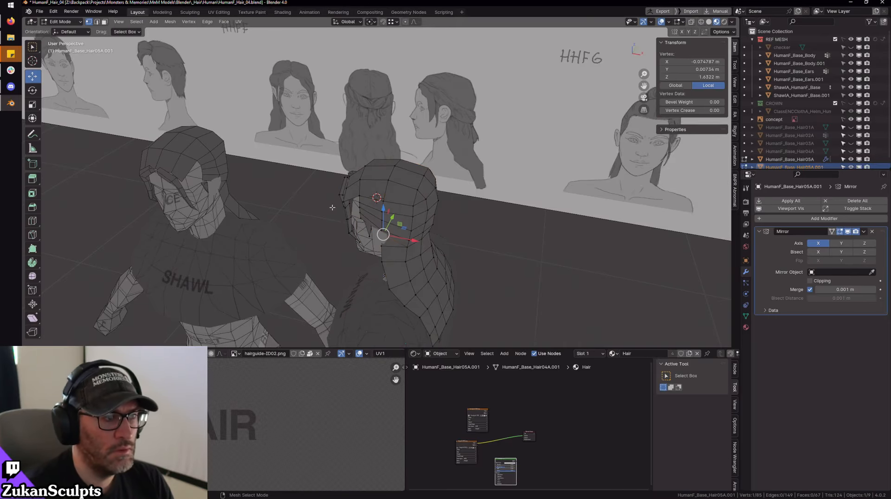
key(KP_Decimal)
key(KP_1)
scroll(452, 213, up, 2)
key(alt+z)
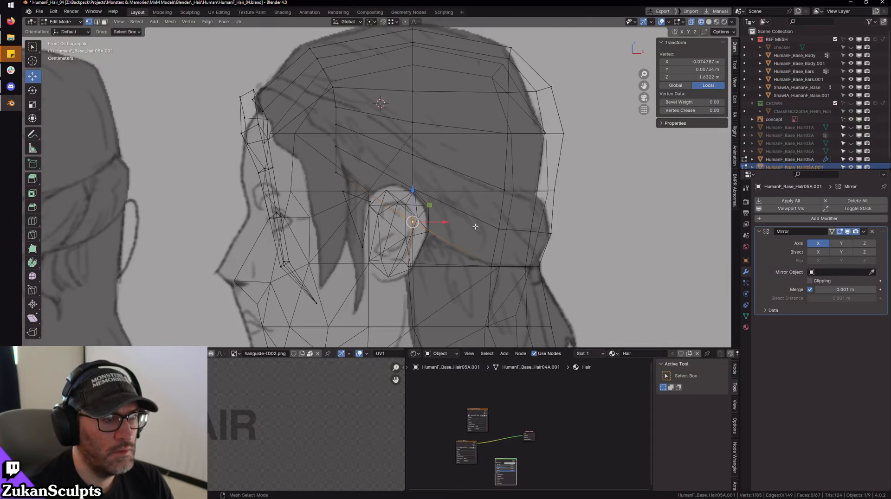
scroll(441, 241, up, 3)
scroll(420, 236, down, 3)
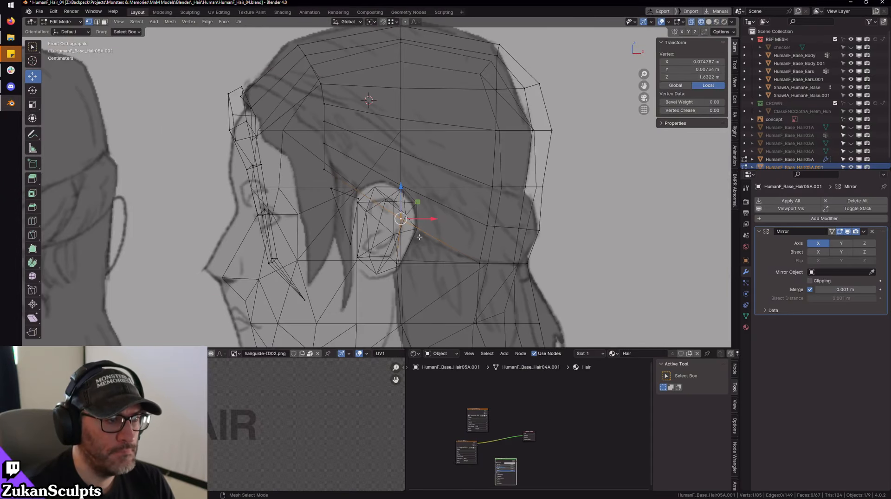
scroll(408, 234, up, 2)
scroll(378, 222, down, 2)
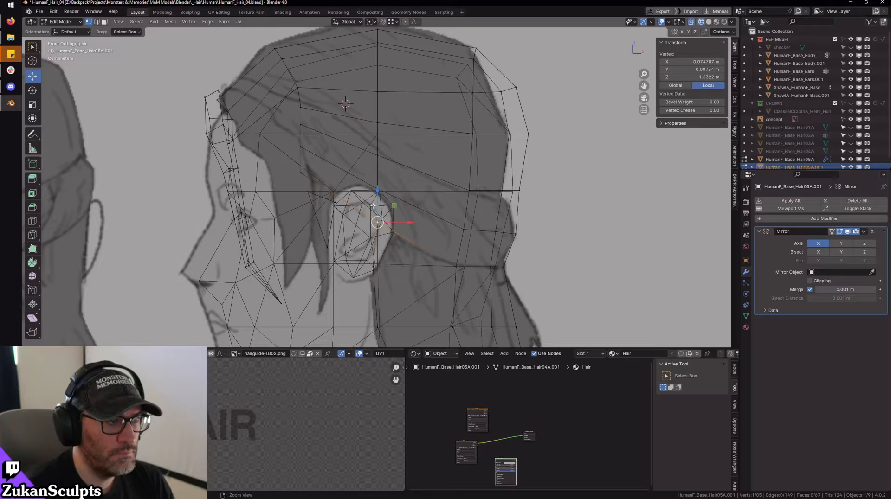
middle_drag(378, 221, 428, 227)
key(alt+z)
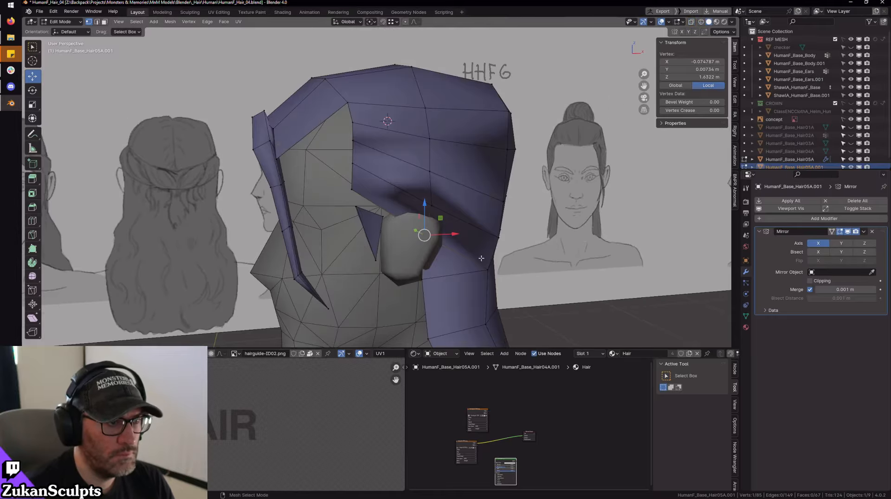
scroll(425, 230, up, 5)
scroll(372, 232, down, 2)
scroll(372, 231, down, 2)
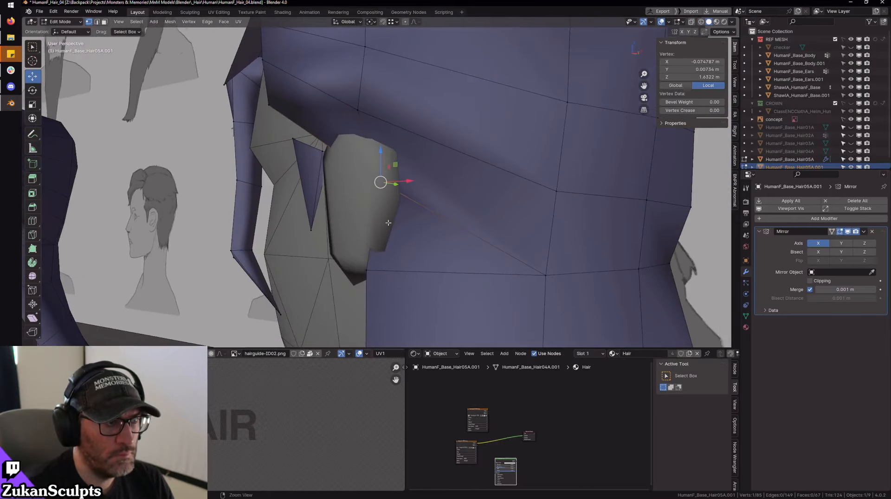
middle_drag(372, 232, 420, 203)
key(KP_1)
key(alt+z)
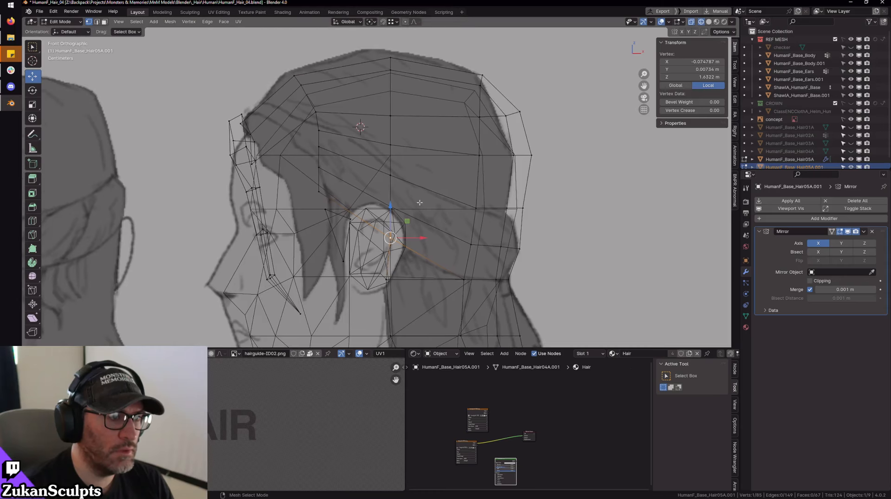
key(shift+z)
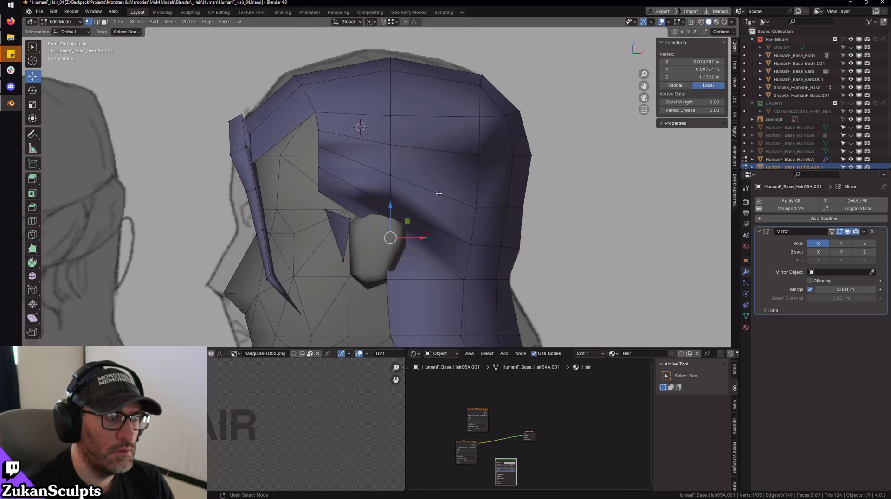
- Dissolve the horizontal edge loop running from the temple edge just above the ear around the back of the hair
scroll(440, 197, down, 3)
right_click(441, 182)
mouse_move(441, 198)
middle_down()
mouse_move(441, 182)
mouse_move(437, 213)
mouse_move(416, 217)
middle_up()
click(439, 188)
scroll(417, 218, up, 1)
alt+click(421, 222)
middle_drag(527, 236, 485, 243)
key(x)
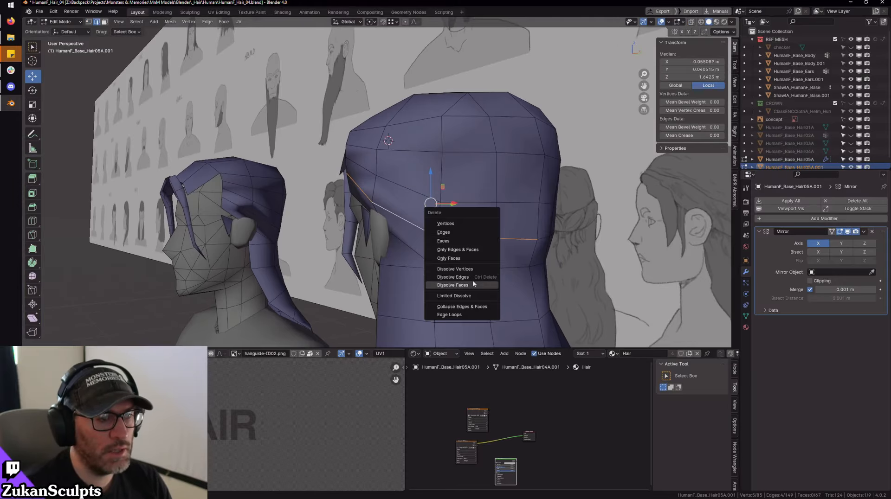
click(464, 277)
- Dissolve the next horizontal edge loop up across the side and back of the head
scroll(445, 230, up, 3)
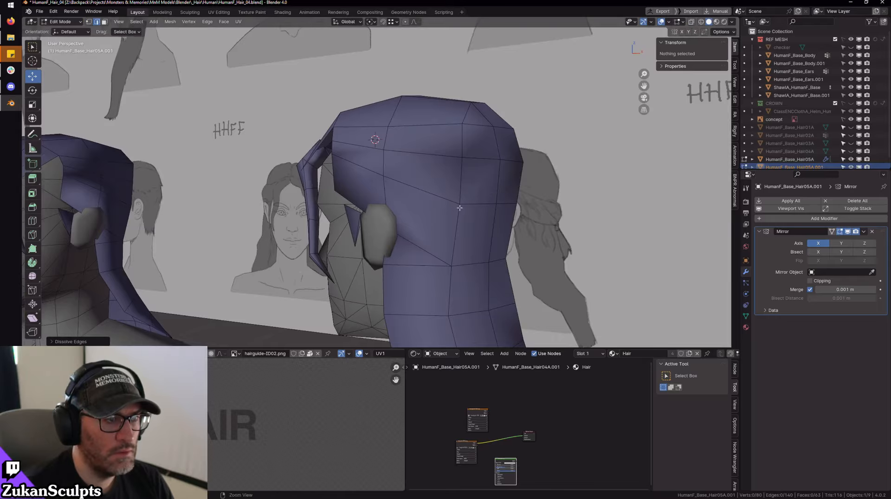
scroll(459, 208, down, 2)
alt+click(448, 178)
key(x)
click(447, 201)
- Move the remaining horizontal edge loop above the ear down to a median local Y of about 0.041 m and Z of about 1.667 m
alt+click(449, 162)
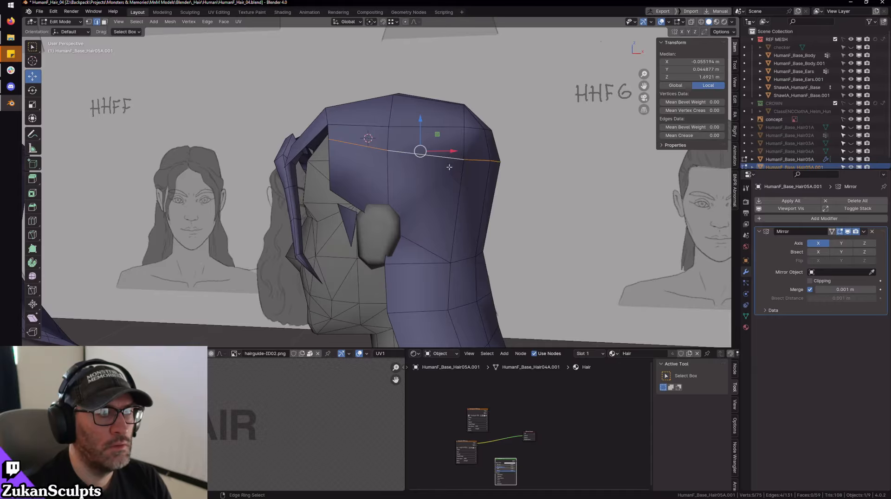
key(KP_1)
key(alt+z)
key(g)
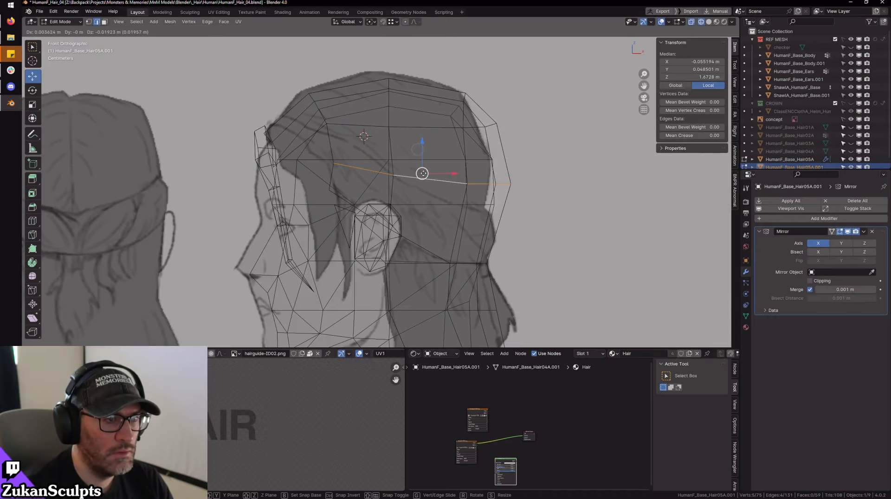
click(413, 180)
key(alt+z)
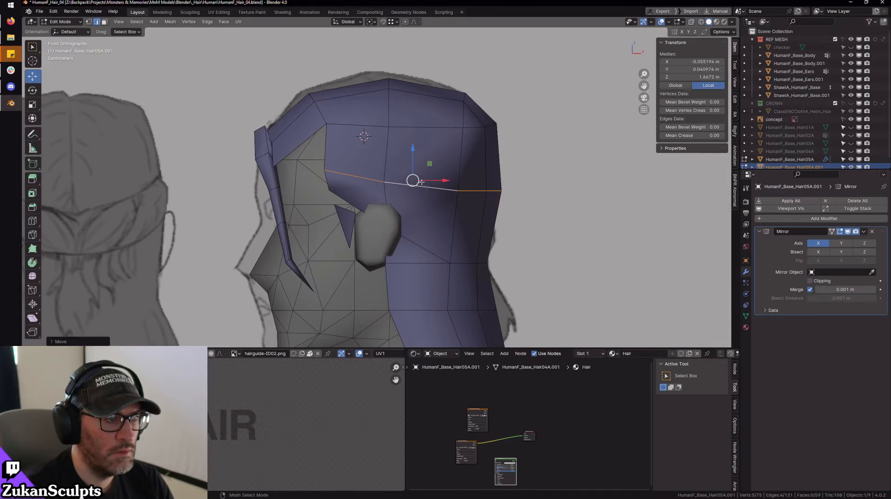
middle_drag(468, 272, 435, 231)
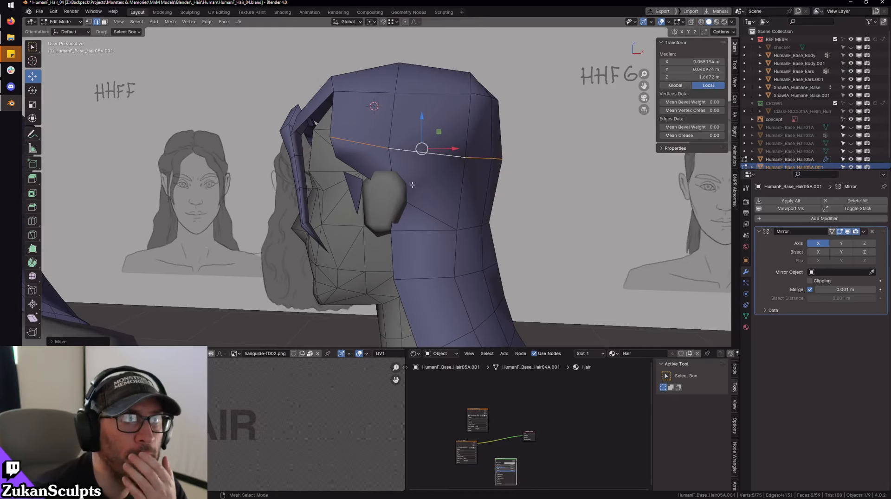
scroll(470, 185, up, 1)
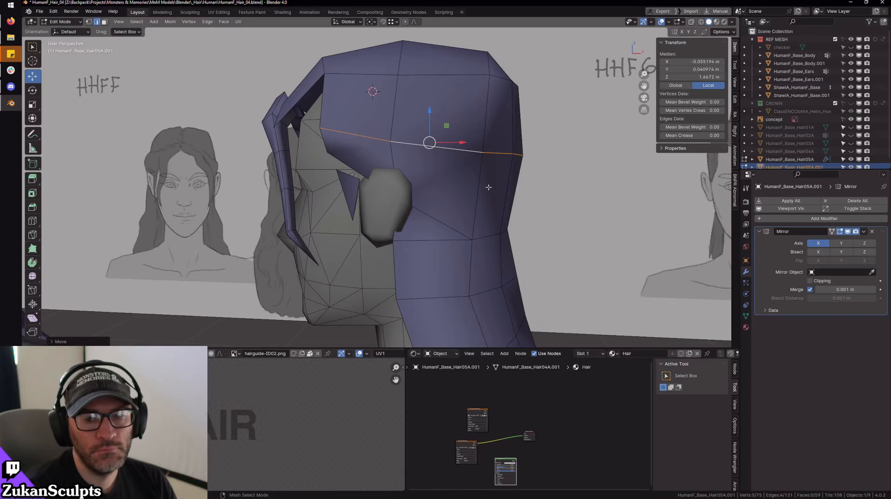
middle_drag(481, 187, 443, 166)
key(Tab)
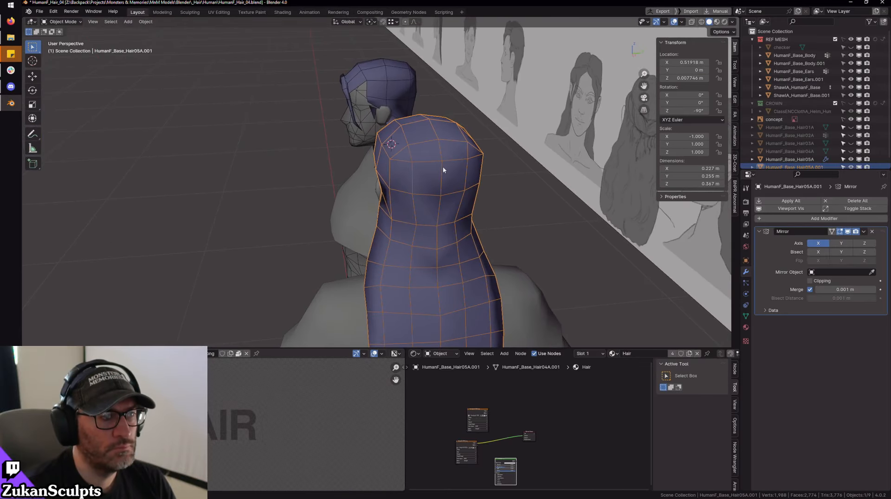
scroll(448, 173, up, 1)
key(Tab)
middle_drag(417, 219, 414, 224)
key(ctrl+Tab)
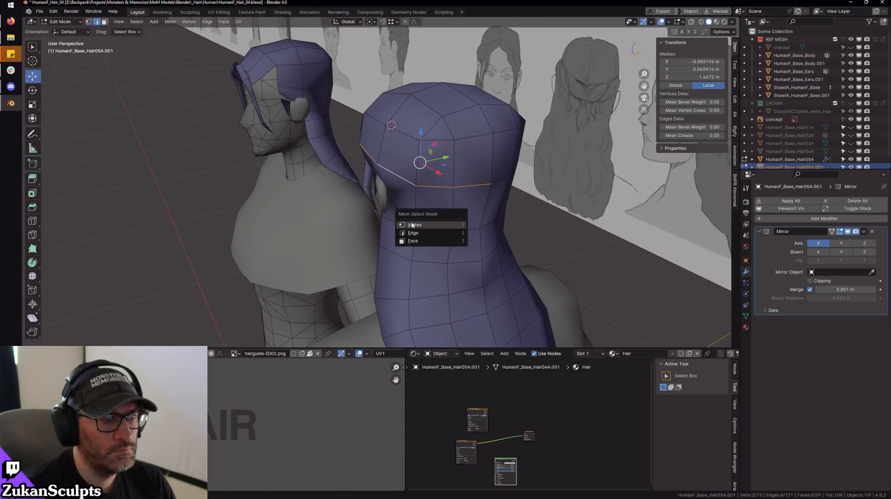
click(414, 224)
key(l)
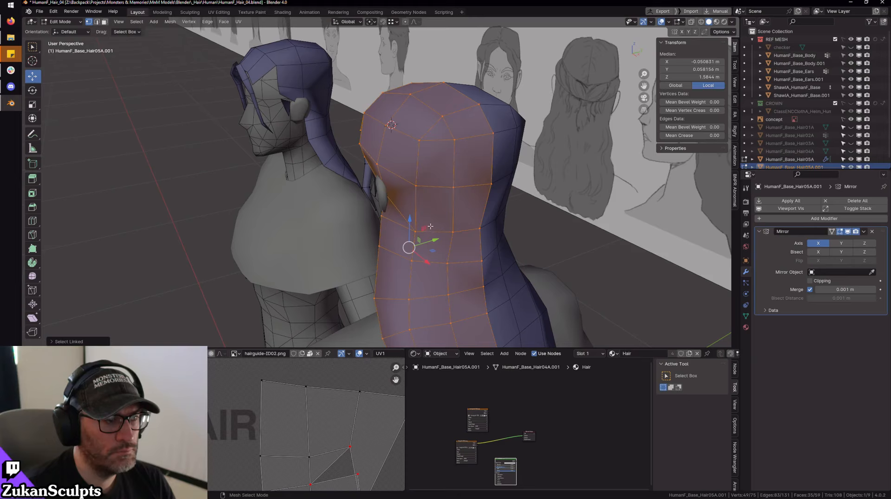
right_click(430, 226)
click(402, 225)
drag(409, 219, 428, 241)
key(ctrl+z)
- Dissolve the diagonal edge running from behind the ear down toward the back of the hair
scroll(424, 238, up, 4)
mouse_move(413, 233)
middle_down()
mouse_move(425, 201)
mouse_move(412, 189)
mouse_move(423, 185)
middle_up()
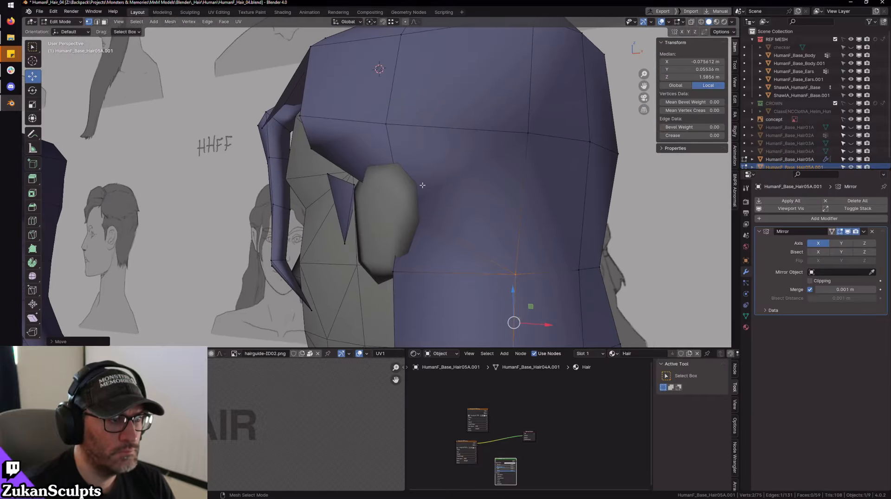
right_click(453, 227)
click(438, 233)
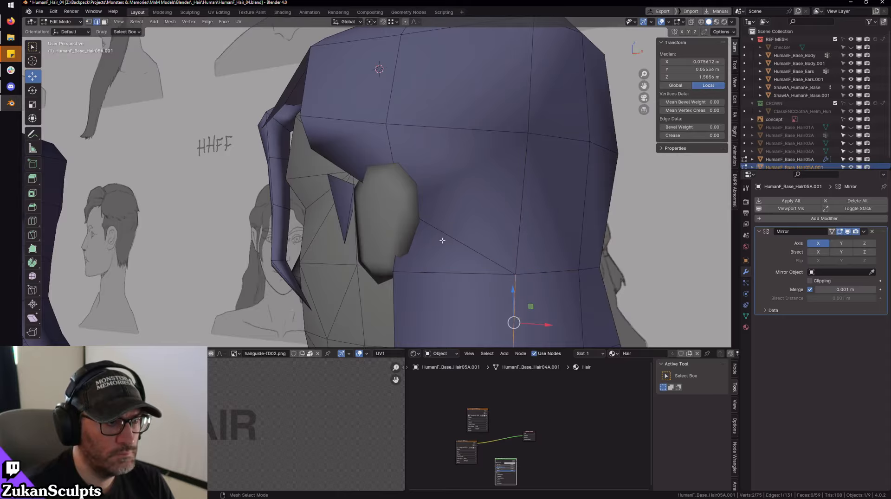
click(460, 240)
right_click(461, 239)
click(456, 241)
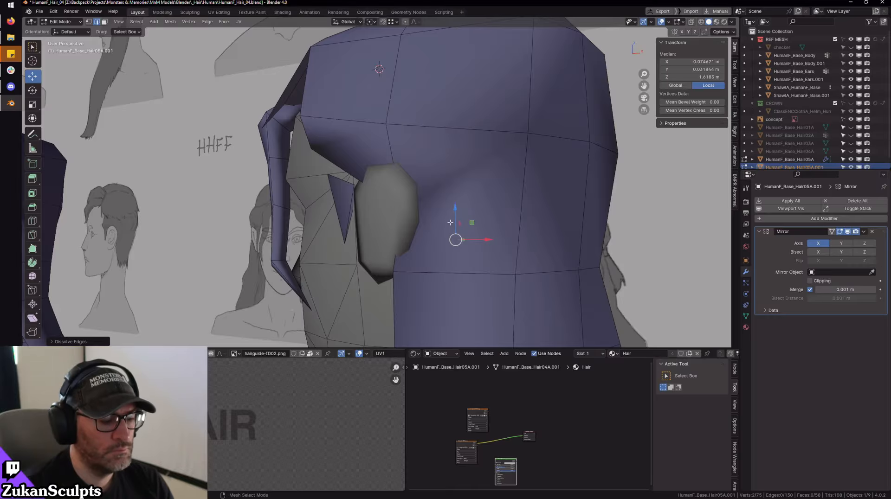
- Isolate the hair and knife-cut from the corner behind the ear to a new point, linking it down to the edge below and diagonally up to the rear vertex
key(KP_Divide)
scroll(383, 195, up, 4)
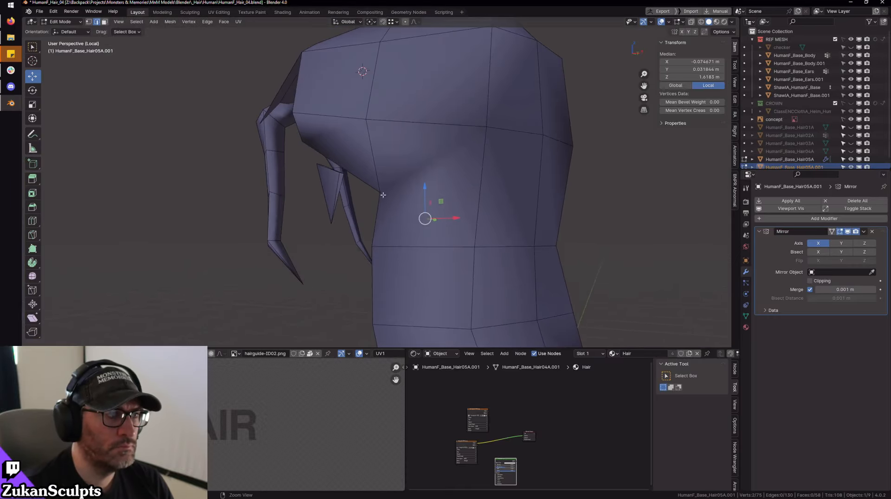
middle_drag(383, 195, 395, 198)
key(k)
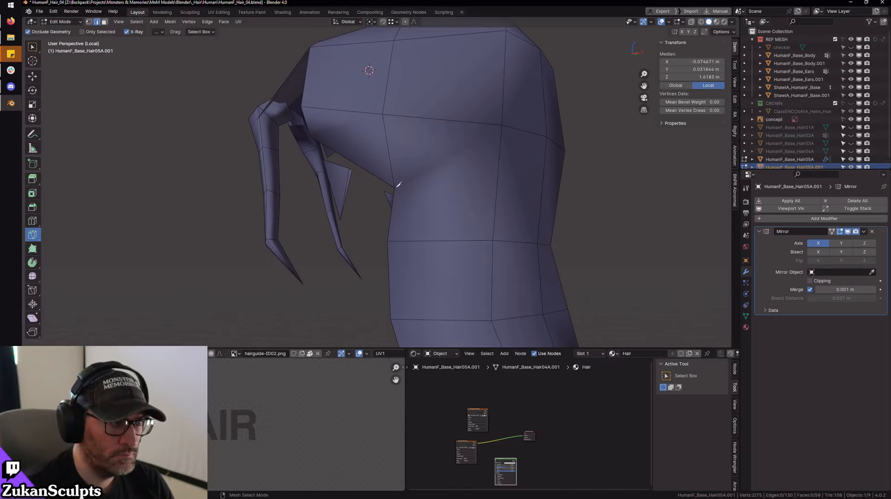
click(395, 188)
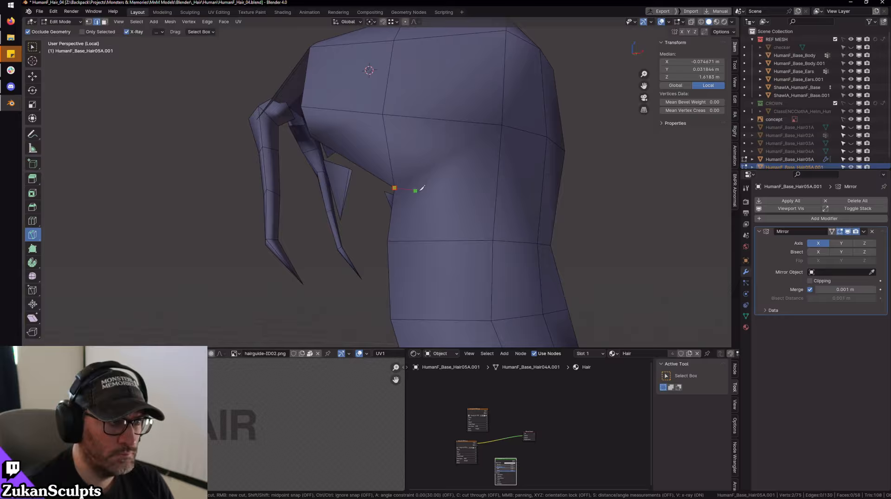
click(434, 241)
key(space)
click(437, 192)
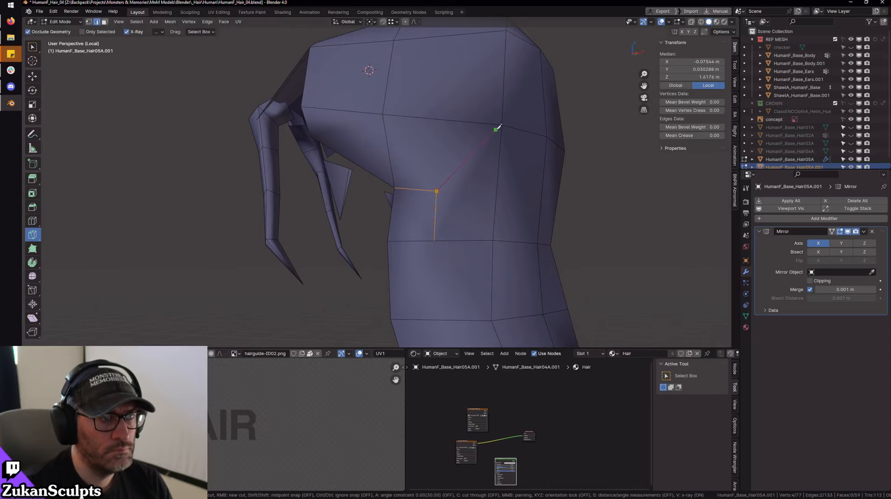
click(36, 52)
key(KP_Divide)
- Move the new knife-cut vertex behind the ear along the global Y axis
key(ctrl+Tab)
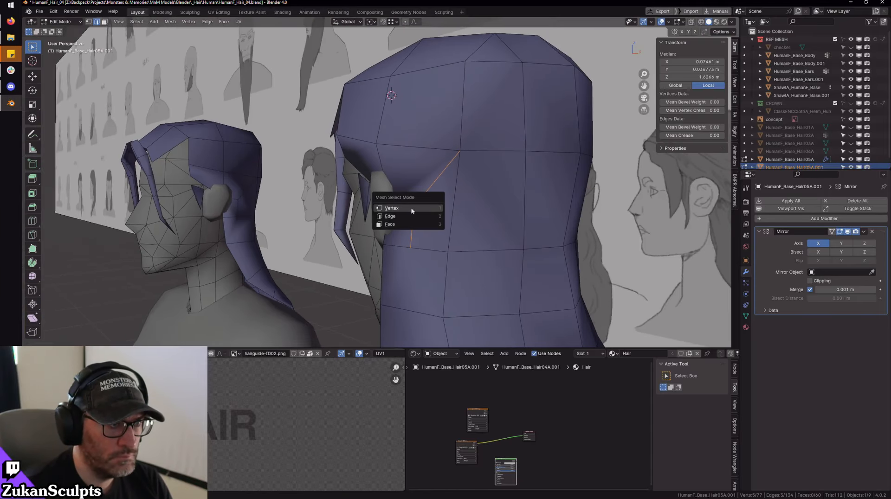
click(411, 212)
scroll(413, 212, up, 2)
middle_drag(413, 212, 433, 241)
click(421, 227)
key(w)
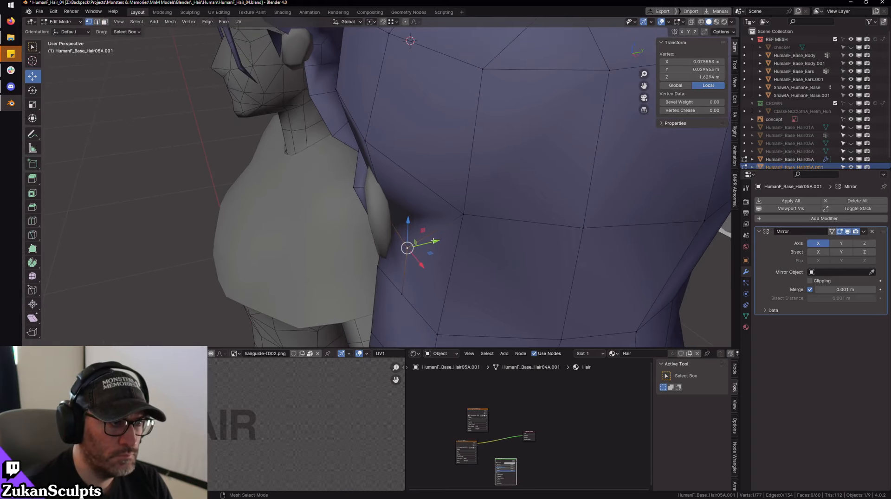
drag(434, 241, 425, 238)
- Connect the knife-cut vertex behind the ear to the loop vertex above the ear with an edge
middle_drag(426, 238, 372, 134)
shift+click(368, 132)
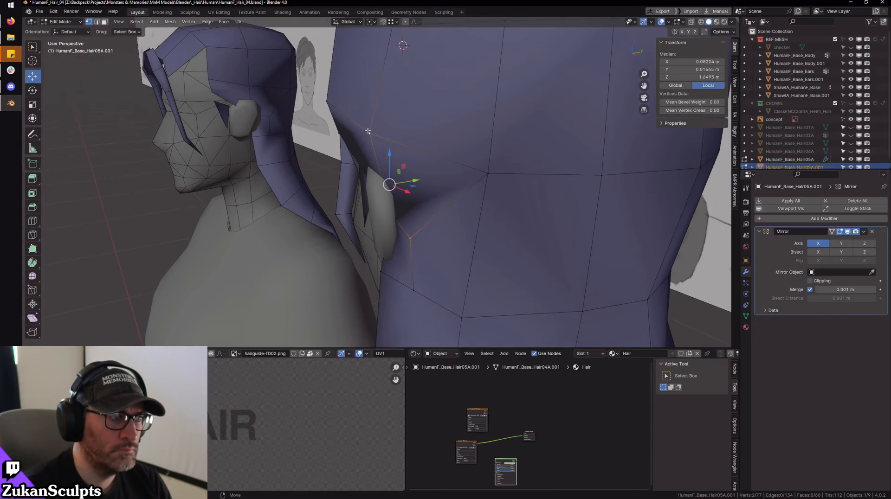
right_click(368, 131)
click(367, 136)
click(415, 176)
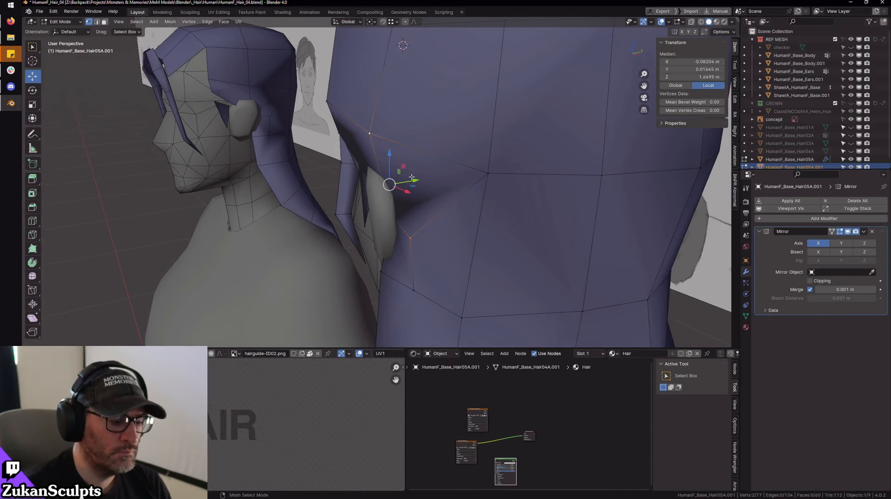
key(ctrl+v)
click(387, 229)
- Move the hair's lower-edge vertex hidden at the ear inward along the global Y axis
middle_drag(386, 228, 424, 201)
scroll(413, 212, up, 5)
scroll(413, 212, up, 4)
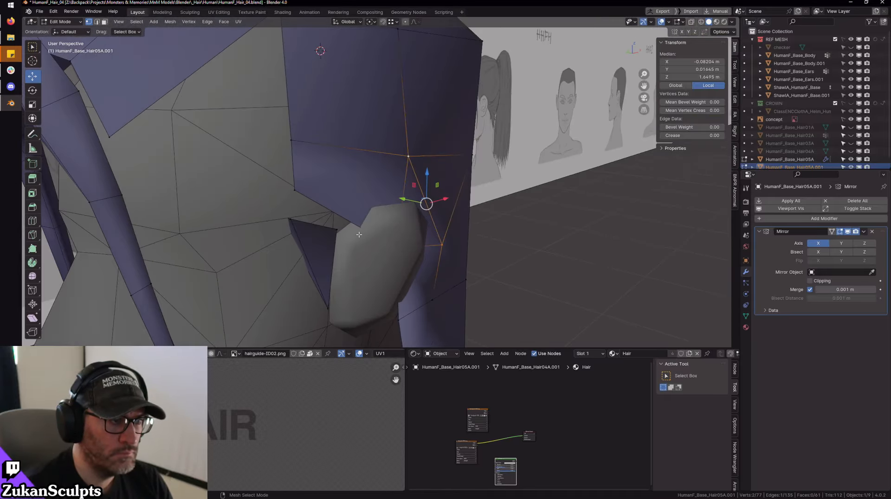
click(373, 223)
click(408, 263)
key(g)
key(x)
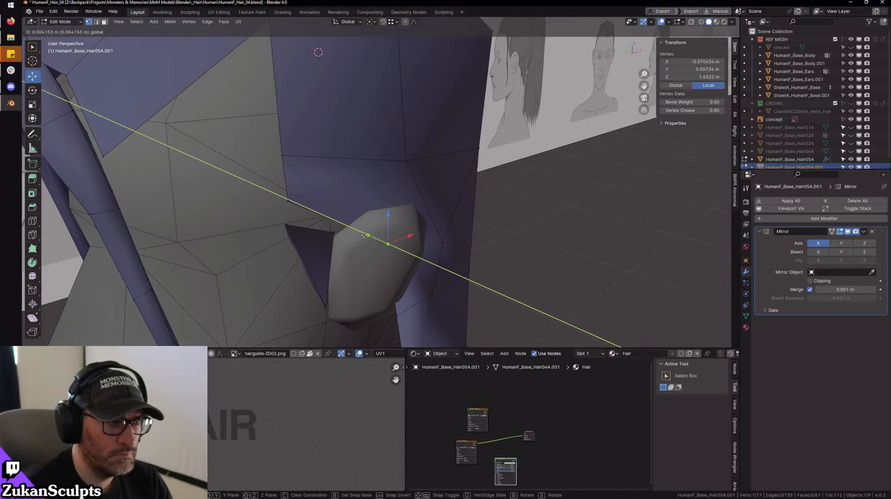
click(404, 261)
- Move the hair's front-edge vertex just below the ear along the global Y axis to a local X of about -0.072 m
key(shift+z)
mouse_move(404, 261)
middle_down()
mouse_move(349, 253)
mouse_move(409, 213)
mouse_move(457, 245)
mouse_move(430, 264)
middle_up()
key(shift+z)
key(g)
key(y)
click(416, 213)
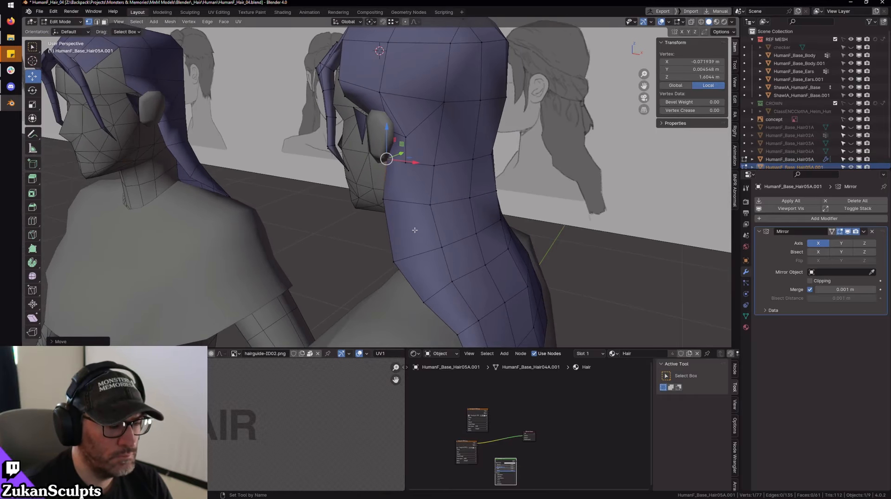
- Add a vertical loop cut down the front side of the long hair and connect its upper end to the knife-cut vertex below the ear
key(ctrl+r)
click(416, 211)
scroll(414, 204, up, 2)
click(425, 217)
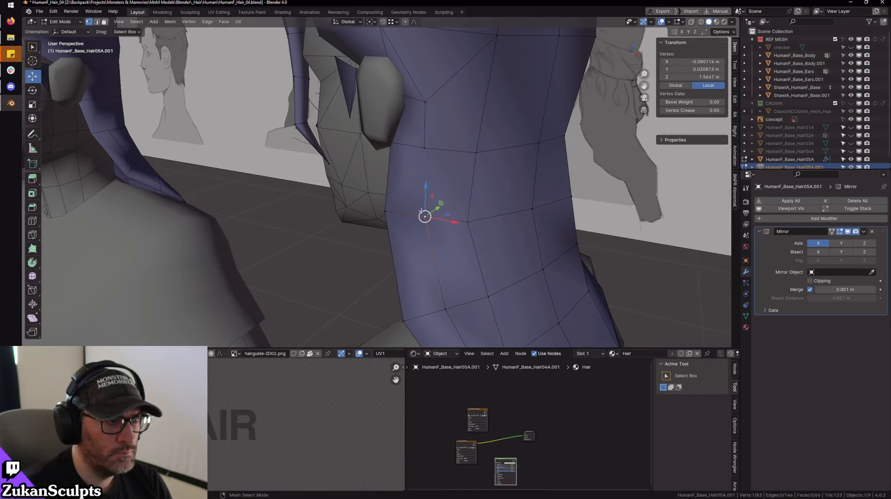
shift+click(425, 146)
right_click(424, 145)
click(425, 144)
- Edge-slide the vertical loop on the side of the long hair slightly toward the back
middle_drag(424, 144, 404, 172)
alt+click(402, 193)
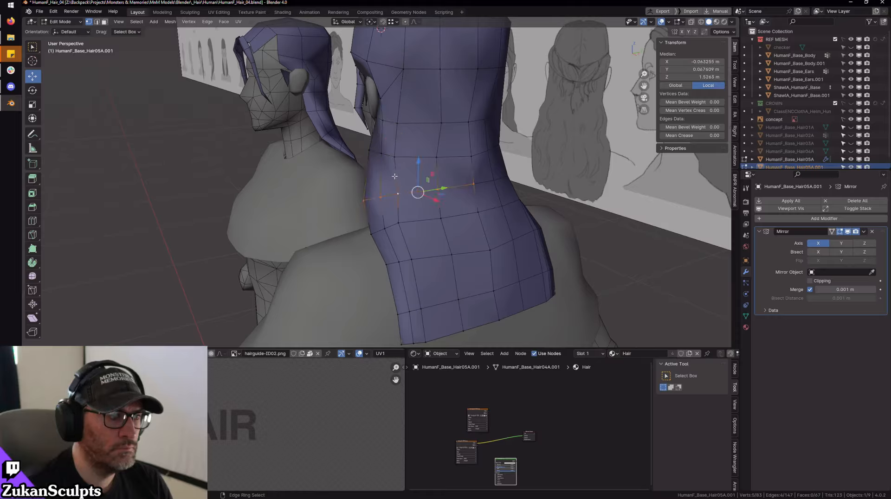
alt+click(398, 129)
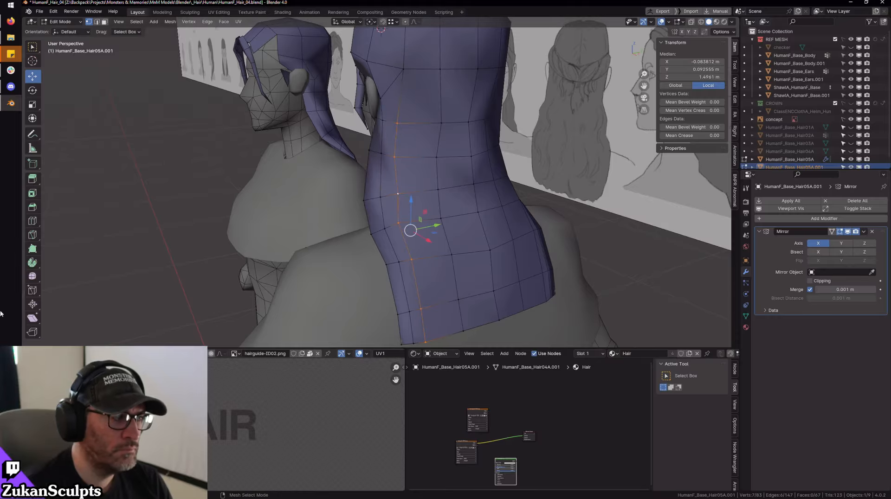
click(32, 294)
drag(407, 228, 419, 228)
middle_drag(419, 227, 418, 246)
key(Tab)
scroll(501, 230, down, 3)
scroll(418, 241, up, 3)
key(Tab)
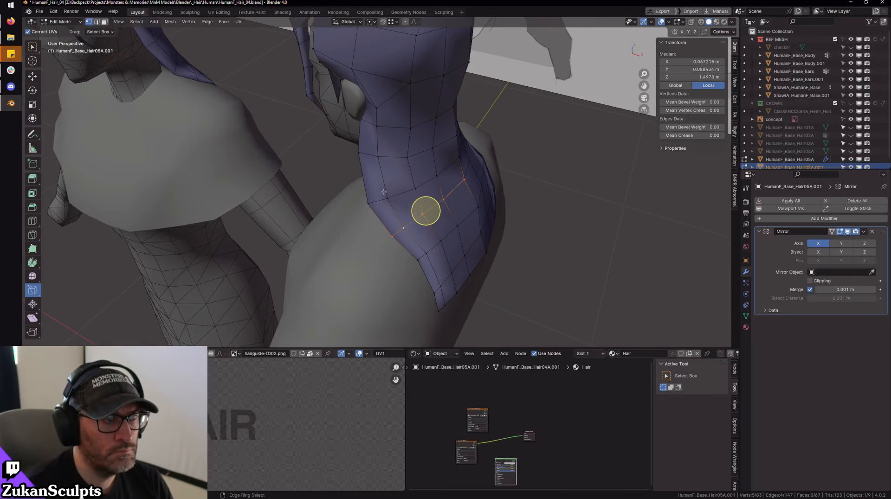
- Slide the side-loop vertices of the long hair below the ear along their edges
alt+click(382, 172)
middle_drag(408, 223, 424, 107)
alt+click(389, 233)
key(shift+v)
click(398, 242)
click(424, 108)
key(f)
key(w)
- Move the loop vertex below the ear to a local X of about -0.074 m and connect the vertex behind the ear to the front edge
middle_drag(424, 159, 415, 220)
drag(406, 242, 395, 245)
mouse_move(394, 246)
middle_down()
mouse_move(382, 274)
mouse_move(402, 236)
middle_up()
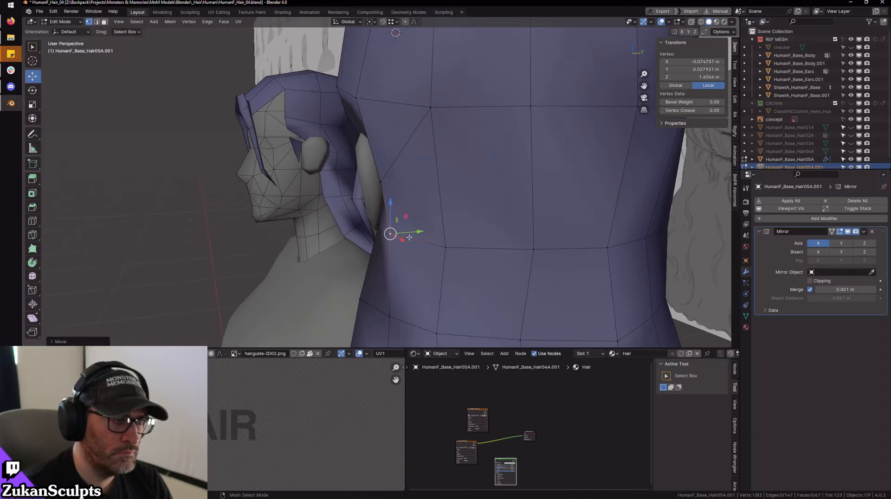
drag(402, 237, 404, 234)
middle_drag(404, 235, 379, 190)
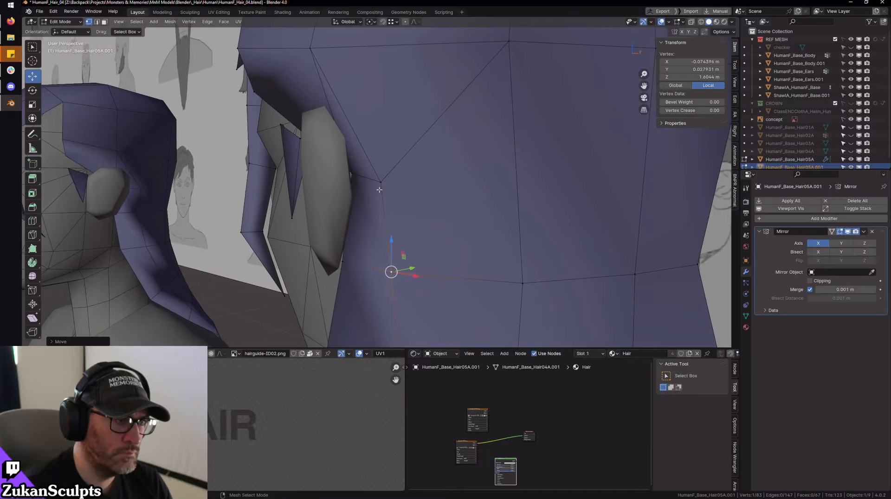
click(451, 253)
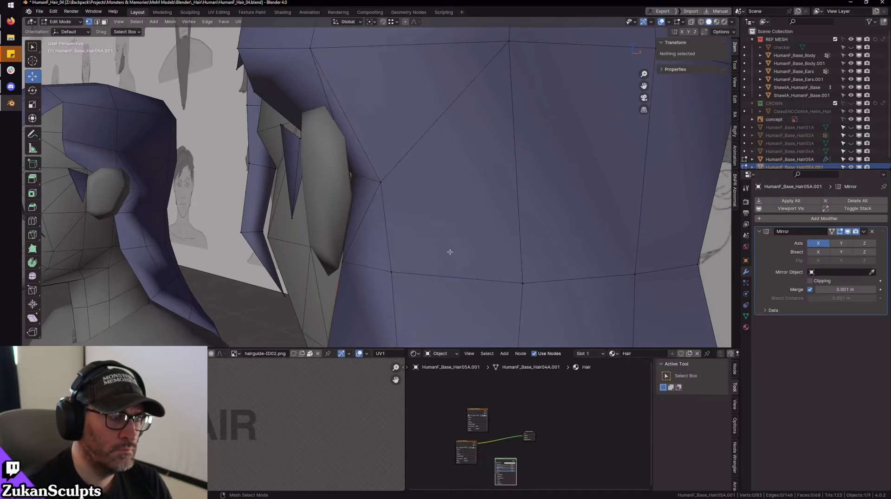
middle_drag(450, 253, 352, 163)
- Move the knife-cut vertex behind the ear to a local X of about -0.080 m and Z of about 1.635 m
click(380, 181)
drag(383, 174, 385, 174)
middle_drag(385, 174, 393, 197)
drag(392, 197, 391, 199)
middle_drag(391, 199, 399, 188)
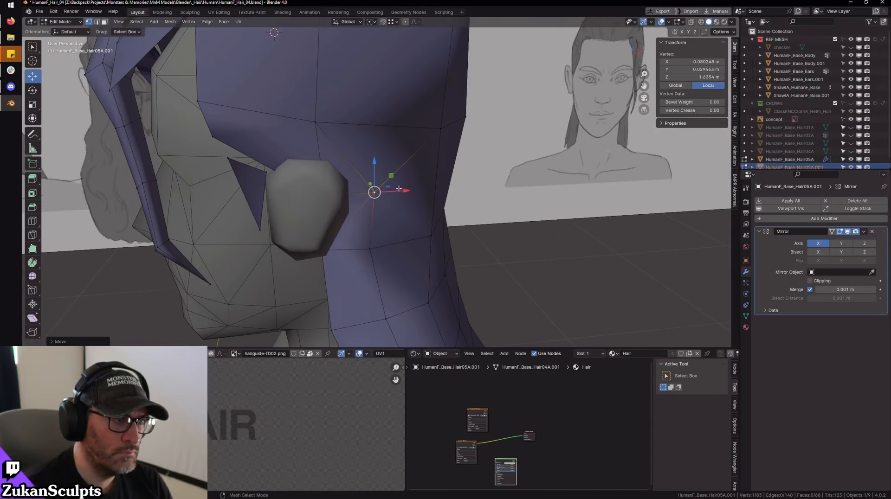
drag(398, 188, 394, 189)
middle_drag(395, 189, 393, 169)
- Move the vertical edge behind the ear by about -0.003 m along the global Y axis
middle_drag(402, 240, 400, 208)
click(383, 193)
click(383, 192)
key(g)
key(y)
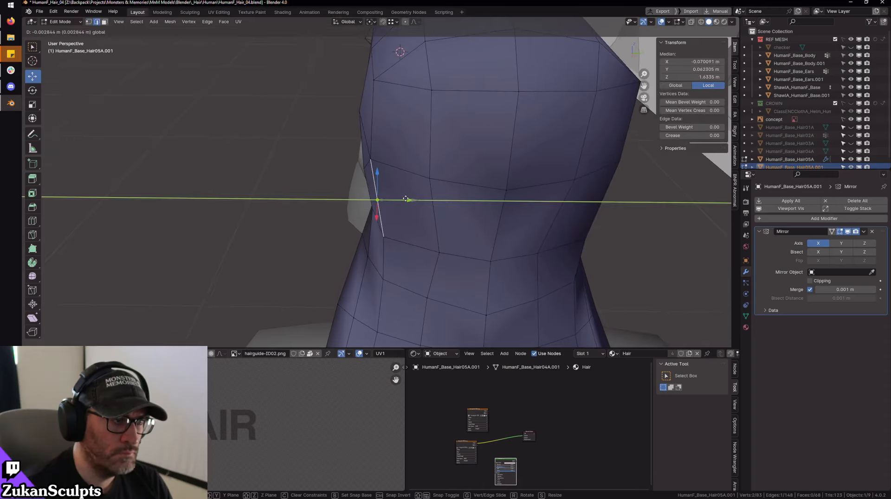
click(400, 204)
shift+middle_drag(408, 251, 444, 239)
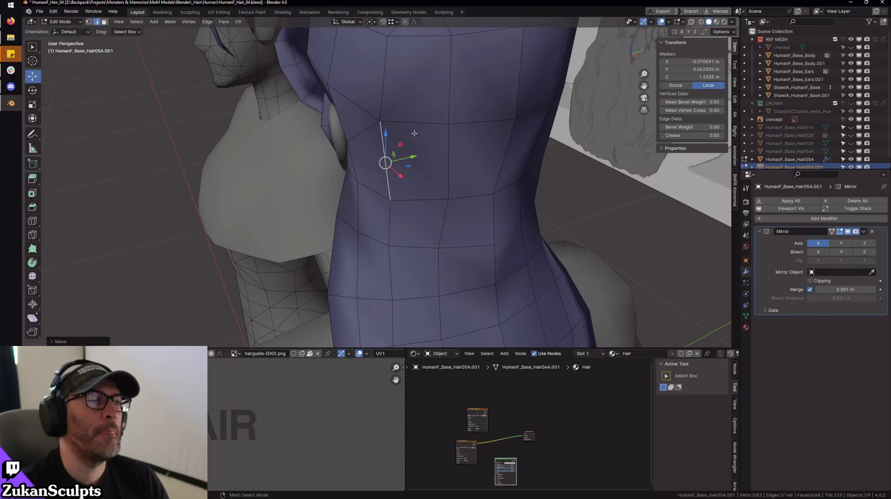
- Examine the diagonal edge behind the ear and the surrounding back-of-head hair from several angles
middle_drag(415, 134, 488, 100)
scroll(446, 107, up, 1)
click(355, 133)
shift+middle_drag(423, 83, 420, 147)
scroll(433, 142, down, 2)
scroll(427, 168, up, 3)
middle_drag(459, 185, 403, 194)
scroll(403, 194, down, 1)
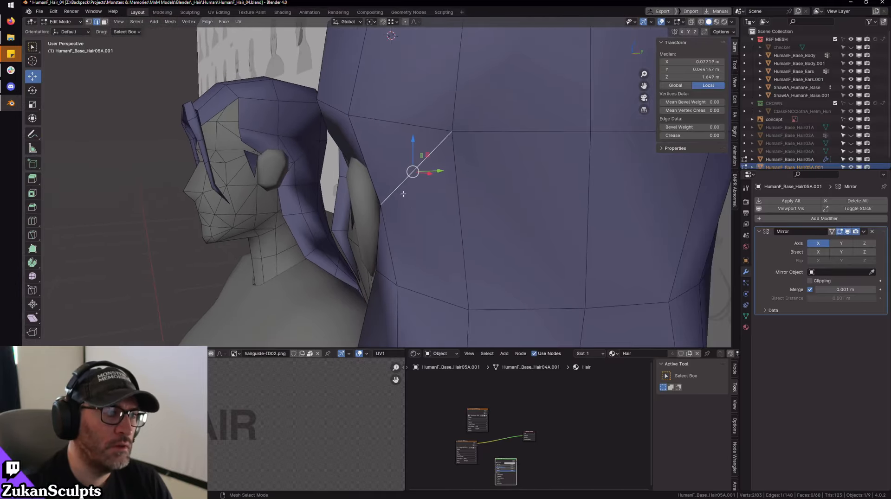
scroll(422, 206, down, 2)
middle_drag(488, 179, 402, 185)
scroll(430, 169, down, 2)
scroll(430, 169, down, 2)
scroll(431, 169, up, 2)
scroll(384, 191, up, 1)
scroll(441, 186, down, 2)
scroll(517, 184, up, 3)
scroll(517, 185, down, 2)
scroll(416, 185, up, 3)
- Raise the crown's side vertex above the ear to a local Z of about 1.721 m
key(ctrl+Tab)
click(401, 177)
click(348, 146)
scroll(450, 207, down, 2)
scroll(404, 185, up, 2)
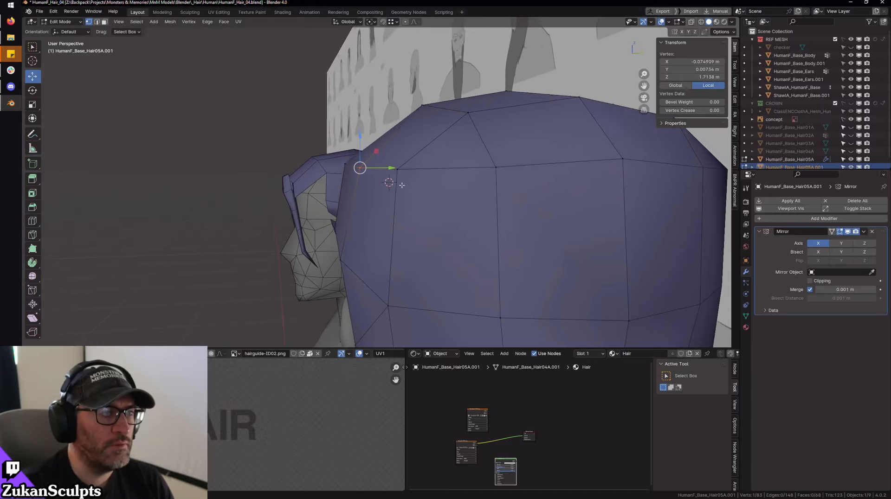
key(shift+z)
key(KP_3)
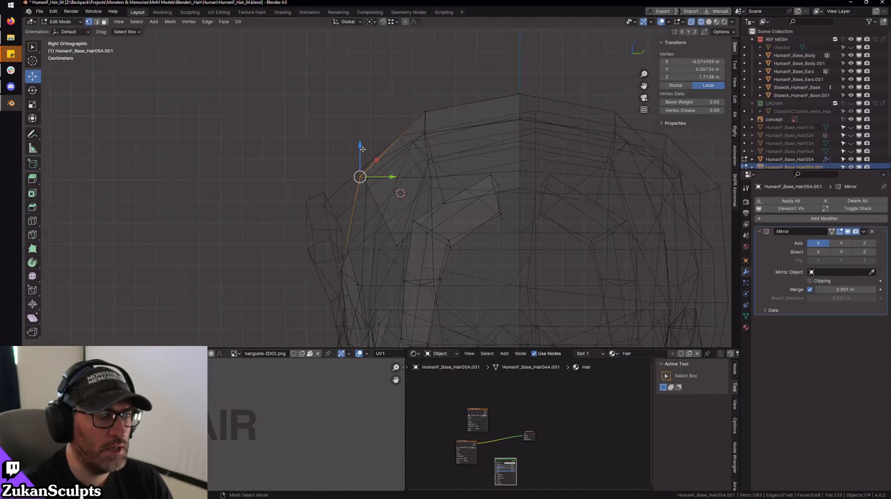
key(shift+z)
drag(362, 149, 373, 135)
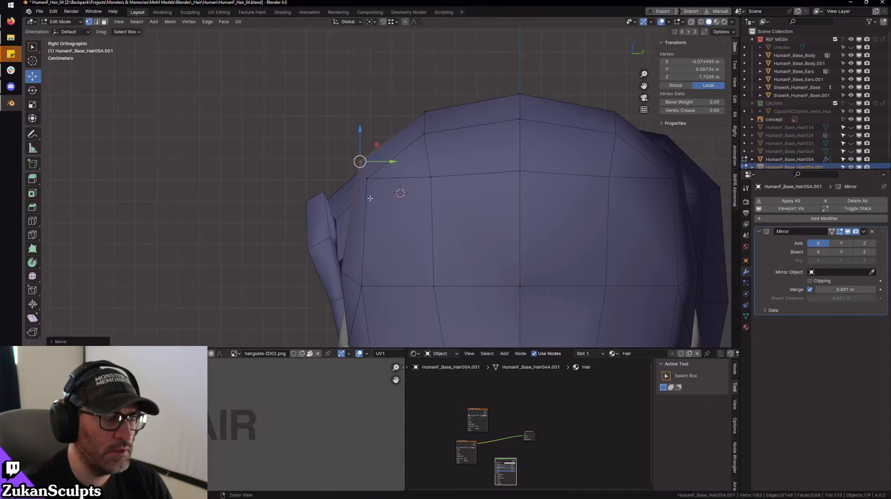
- Move the upper crown vertex above the side vertex to a local X of about -0.060 m and Z of about 1.741 m
mouse_move(370, 197)
middle_down()
mouse_move(506, 197)
mouse_move(474, 228)
mouse_move(461, 198)
mouse_move(479, 156)
mouse_move(414, 157)
mouse_move(394, 149)
mouse_move(406, 127)
middle_up()
scroll(506, 197, down, 1)
key(shift+z)
key(KP_3)
mouse_move(369, 97)
mouse_down()
mouse_move(428, 154)
mouse_move(433, 141)
mouse_move(378, 150)
mouse_up()
key(e)
key(w)
mouse_move(350, 119)
mouse_down()
mouse_move(375, 140)
mouse_move(369, 133)
mouse_up()
key(shift+z)
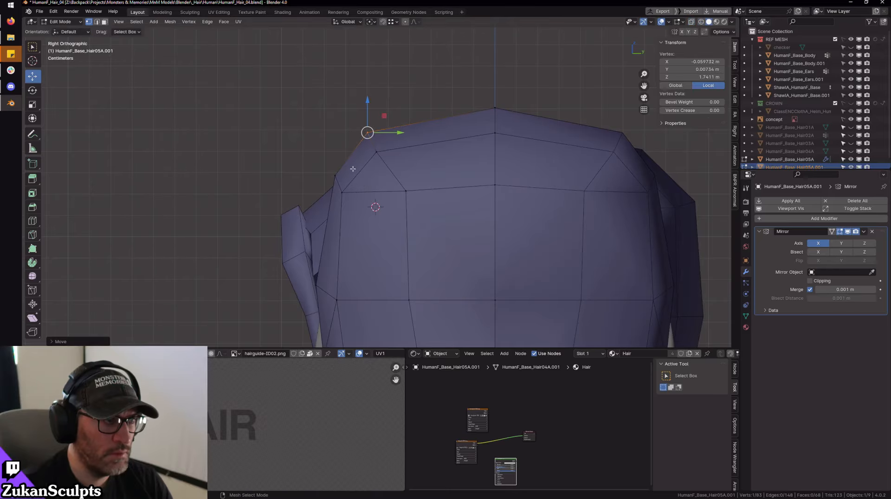
- Move the crown's side vertex above the ear outward to a local X of about -0.076 m
key(shift+z)
key(g)
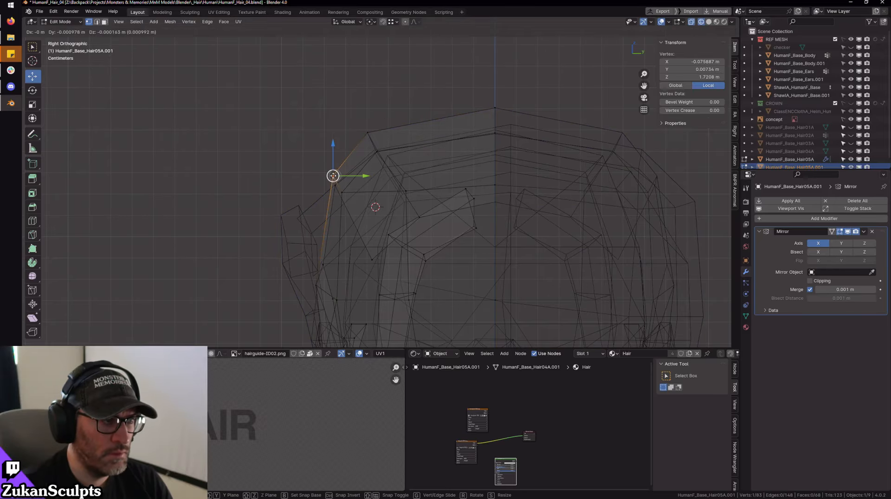
click(368, 199)
middle_drag(368, 200, 392, 200)
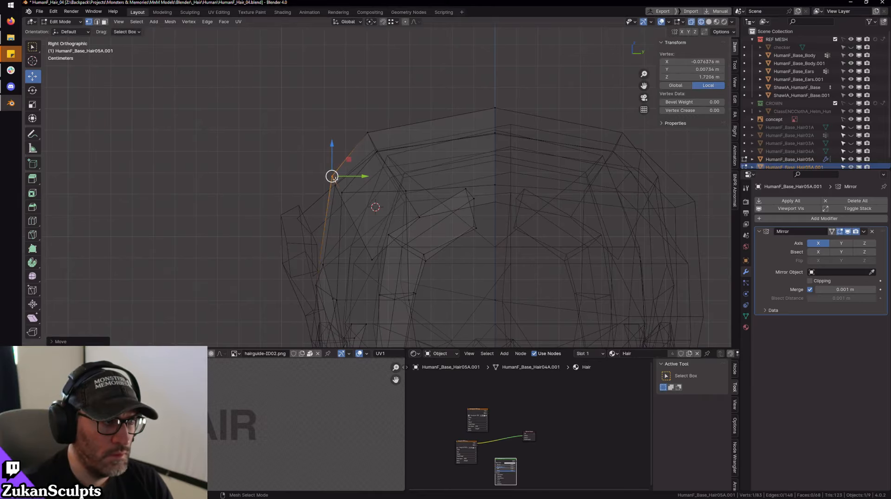
drag(298, 154, 330, 195)
key(e)
key(w)
key(shift+z)
middle_drag(330, 195, 511, 244)
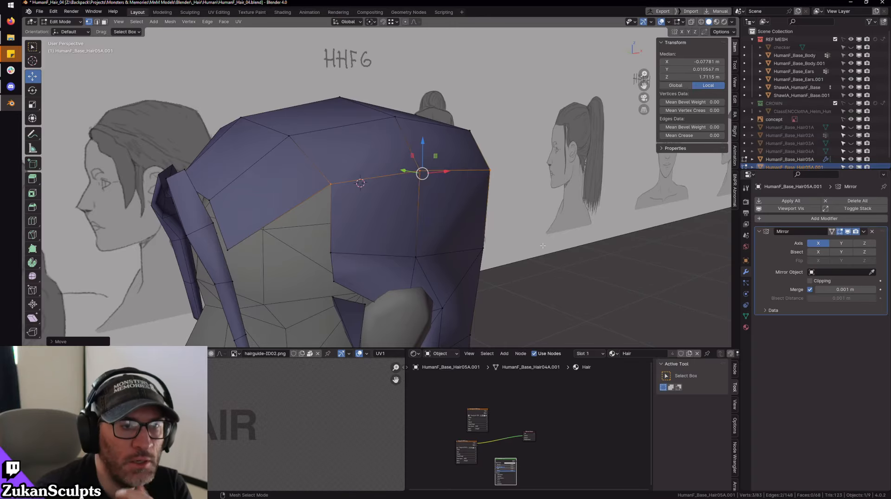
- Move the nape-level vertex beside the hair's back centre line along the global Y axis to a local X of about -0.031 m
alt+drag(528, 227, 403, 209)
alt+right_drag(403, 209, 488, 187)
alt+middle_drag(488, 187, 355, 154)
alt+drag(356, 155, 356, 174)
click(358, 174)
key(KP_Decimal)
scroll(392, 207, down, 5)
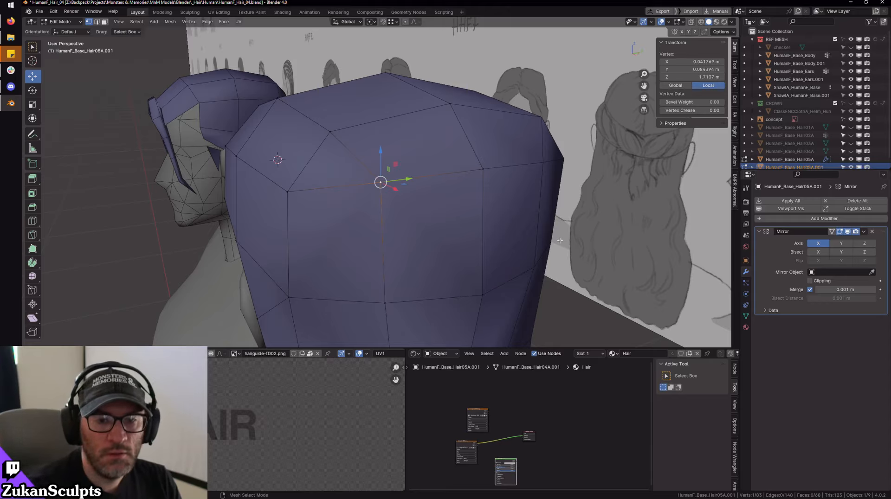
middle_drag(465, 175, 393, 211)
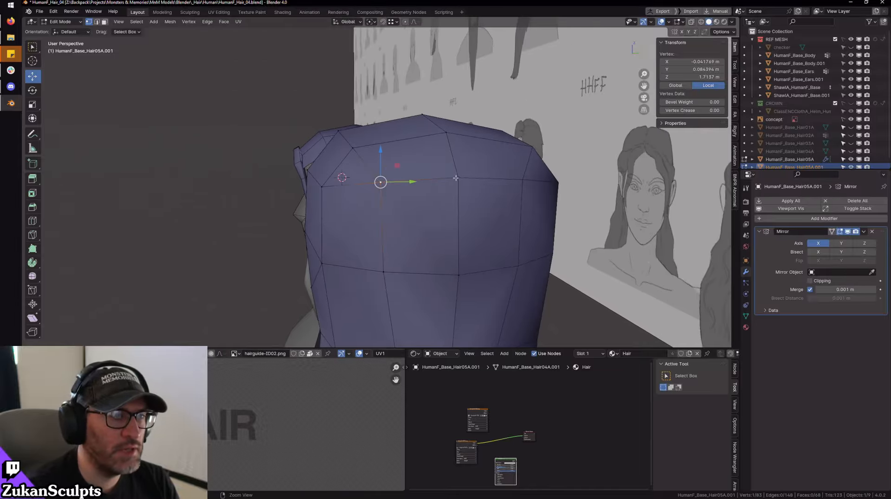
middle_drag(455, 177, 432, 205)
drag(431, 204, 422, 206)
middle_drag(422, 206, 444, 258)
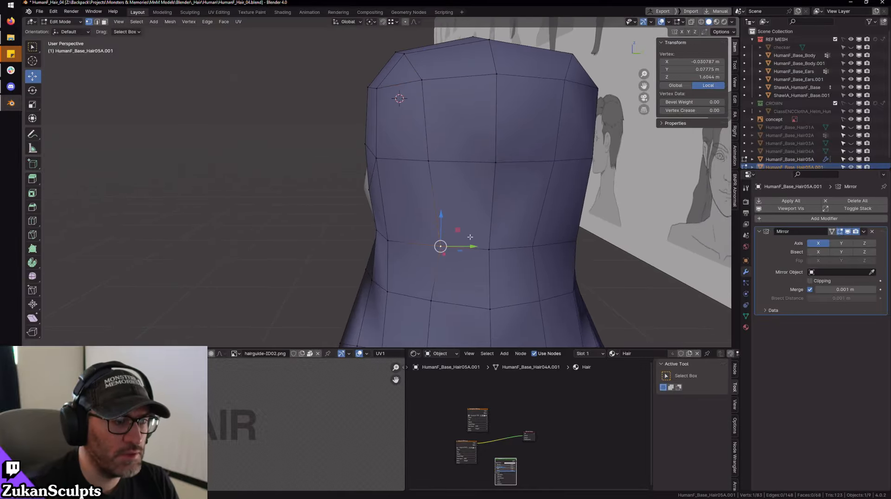
- Edge-slide the vertical loop beside the centre line of the lower back hair slightly toward the centre
mouse_move(471, 237)
alt+mouse_down()
mouse_move(468, 260)
mouse_move(459, 234)
alt+mouse_up()
alt+middle_drag(460, 233, 438, 188)
alt+right_drag(438, 187, 401, 229)
double_click(401, 229)
alt+middle_drag(401, 229, 396, 298)
mouse_move(313, 98)
alt+mouse_down()
mouse_move(341, 102)
mouse_move(369, 87)
alt+mouse_up()
key(4)
ctrl+drag(217, 49, 458, 159)
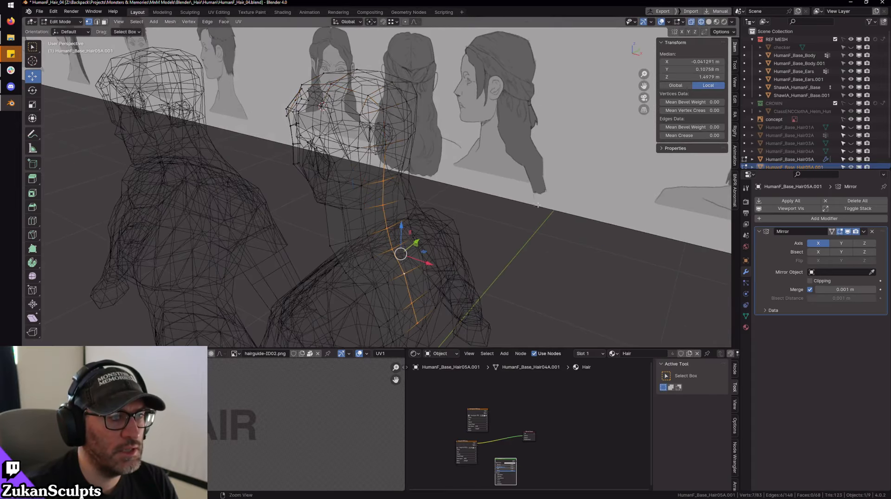
key(5)
alt+drag(538, 204, 436, 220)
alt+middle_drag(436, 221, 399, 126)
alt+right_drag(399, 125, 418, 153)
alt+middle_drag(394, 153, 405, 258)
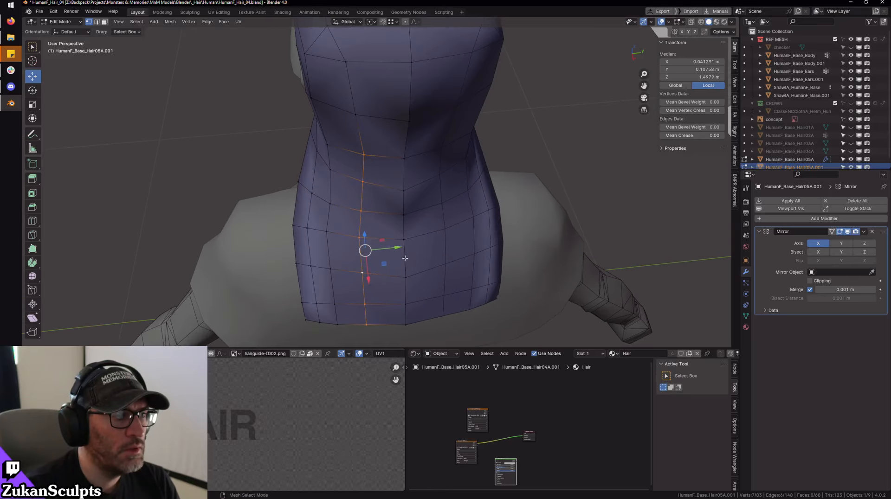
click(32, 290)
scroll(363, 244, down, 1)
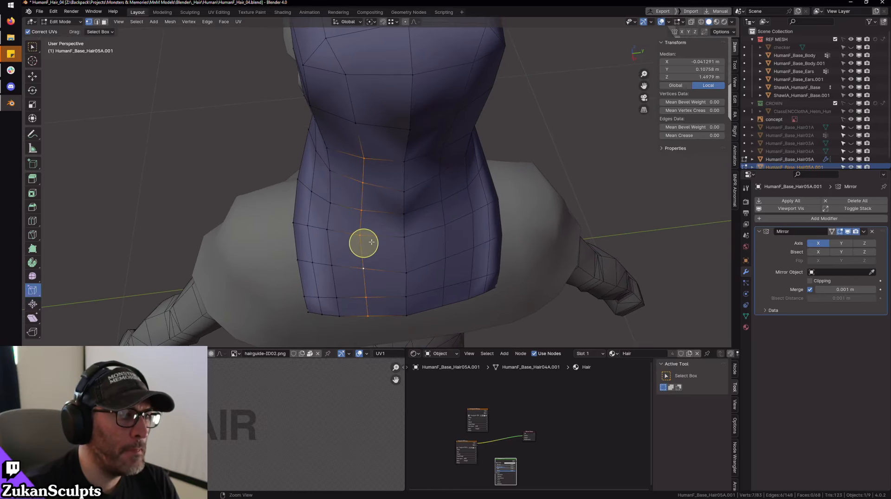
drag(373, 237, 375, 238)
- Slide the upper vertices of the outer vertical loops on the lower back hair along their edges to even out the spacing
alt+drag(325, 227, 381, 223)
double_click(335, 239)
scroll(341, 234, down, 2)
ctrl+drag(304, 109, 360, 175)
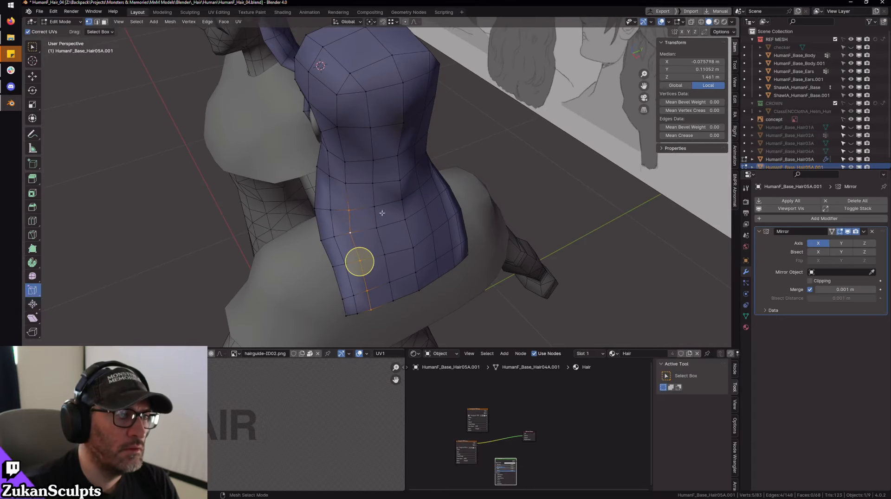
mouse_move(395, 232)
alt+mouse_down()
mouse_move(350, 242)
mouse_move(392, 223)
alt+mouse_up()
scroll(364, 235, up, 1)
click(345, 210)
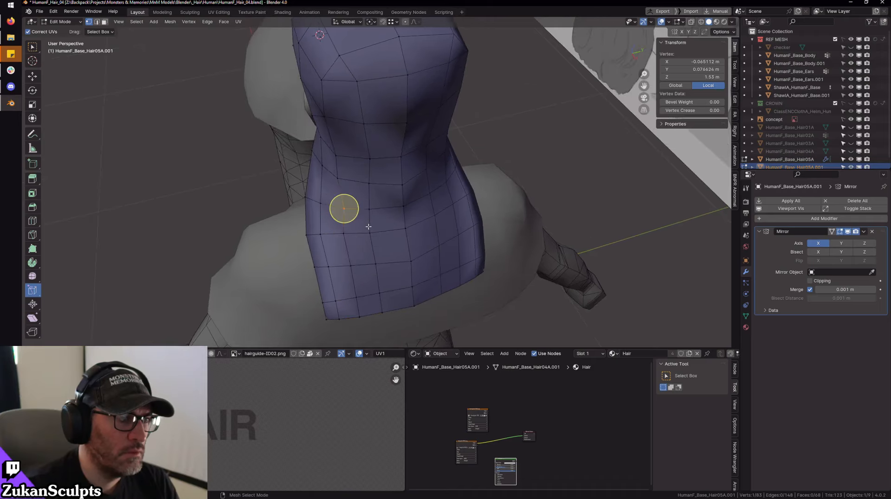
scroll(368, 227, up, 2)
alt+middle_drag(337, 213, 372, 241)
alt+drag(372, 240, 350, 211)
drag(328, 172, 376, 212)
alt+drag(376, 212, 355, 209)
click(360, 196)
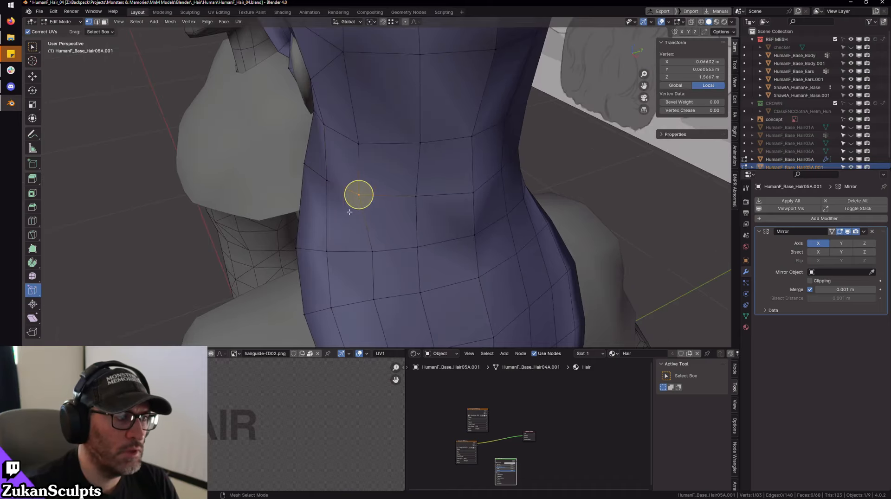
drag(381, 247, 375, 248)
drag(350, 175, 373, 211)
drag(359, 197, 365, 196)
- Review the hair's back and side shape from several angles, both in Edit Mode and in Object Mode
scroll(367, 196, down, 2)
alt+drag(409, 222, 389, 198)
drag(388, 173, 414, 199)
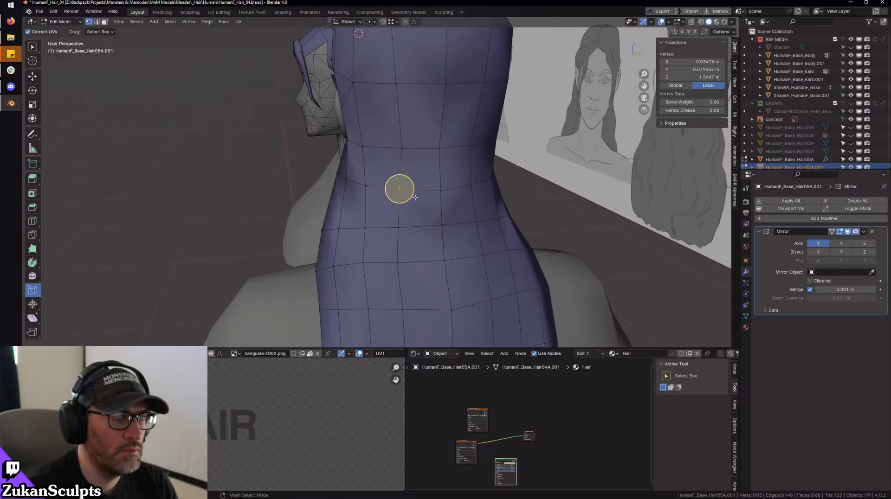
scroll(408, 143, down, 3)
alt+drag(406, 143, 381, 108)
alt+middle_drag(381, 108, 374, 160)
scroll(374, 160, up, 2)
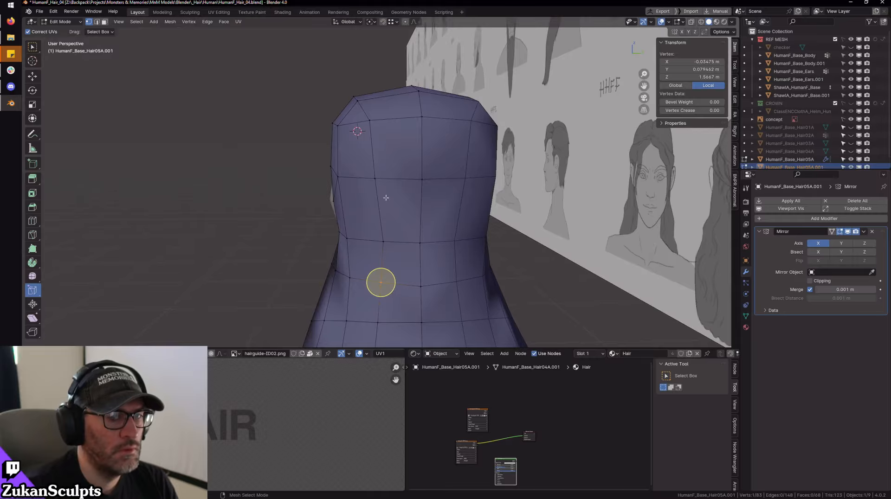
alt+drag(386, 198, 480, 241)
scroll(481, 249, down, 3)
key(Tab)
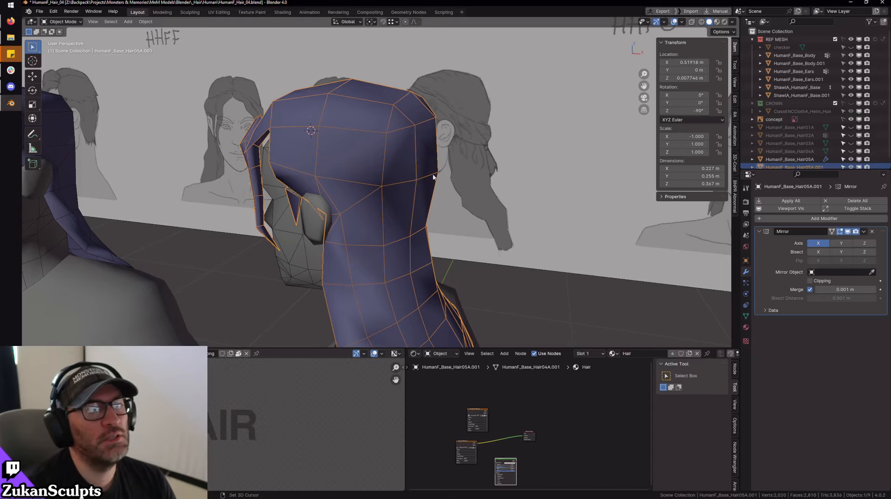
middle_drag(433, 177, 481, 180)
scroll(446, 130, up, 6)
mouse_move(525, 241)
middle_down()
mouse_move(388, 136)
mouse_move(385, 172)
mouse_move(362, 179)
mouse_move(392, 207)
middle_up()
- Move the hair-edge vertex at the temple back and up to a local Y of about -0.037 m and Z of about 1.683 m
key(Tab)
scroll(380, 190, up, 4)
key(shift+z)
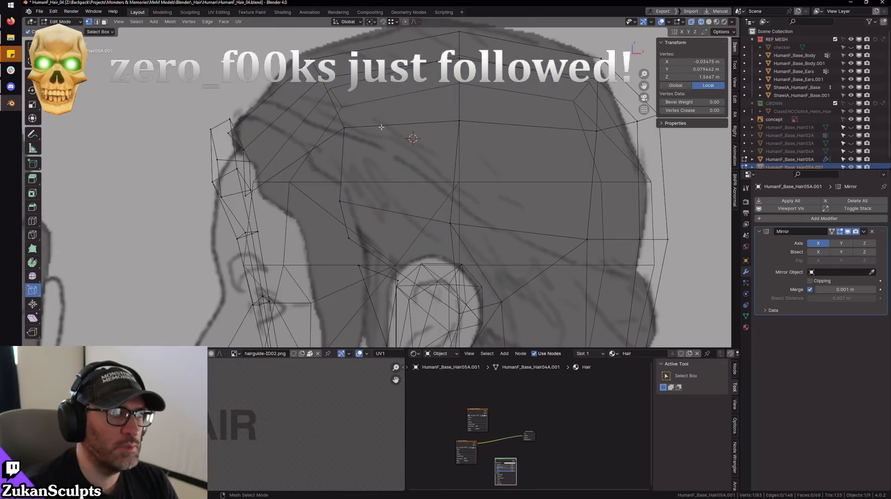
drag(369, 179, 338, 204)
key(g)
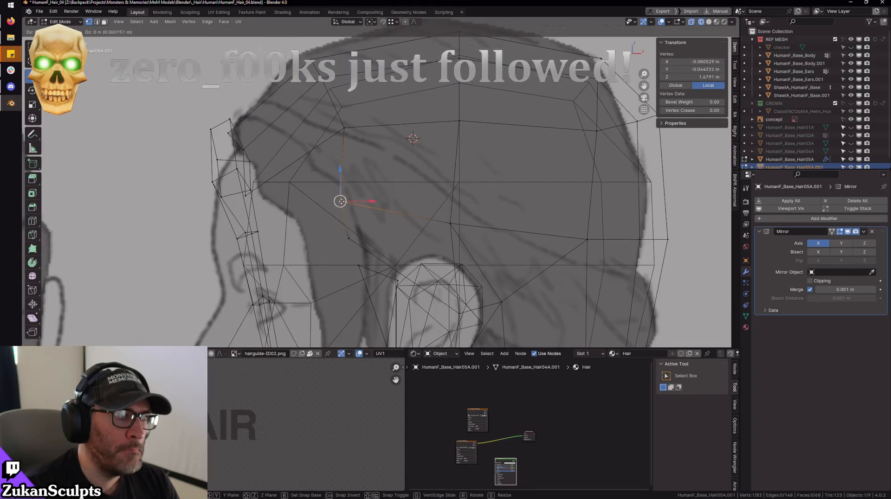
click(356, 195)
key(shift+z)
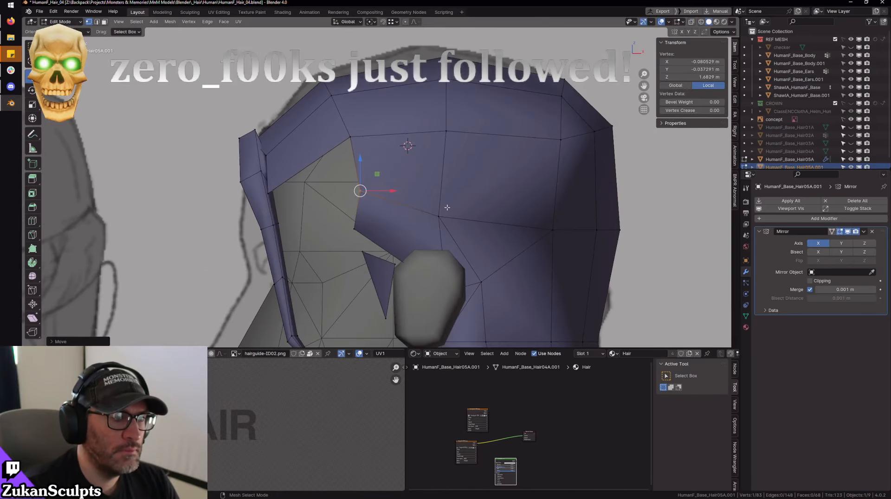
- Move the hair vertex above the ear backward along the global X axis to a local Y of about 0.007 m
click(440, 216)
key(shift+z)
key(g)
key(x)
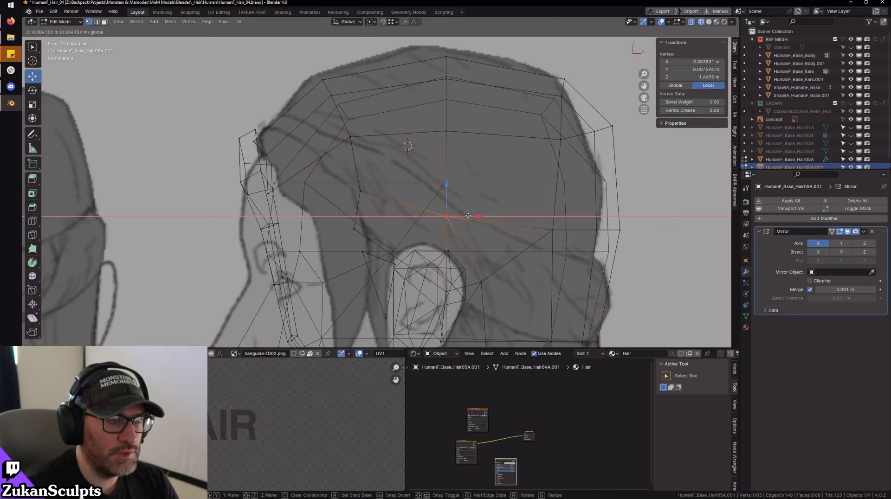
click(467, 216)
key(shift+z)
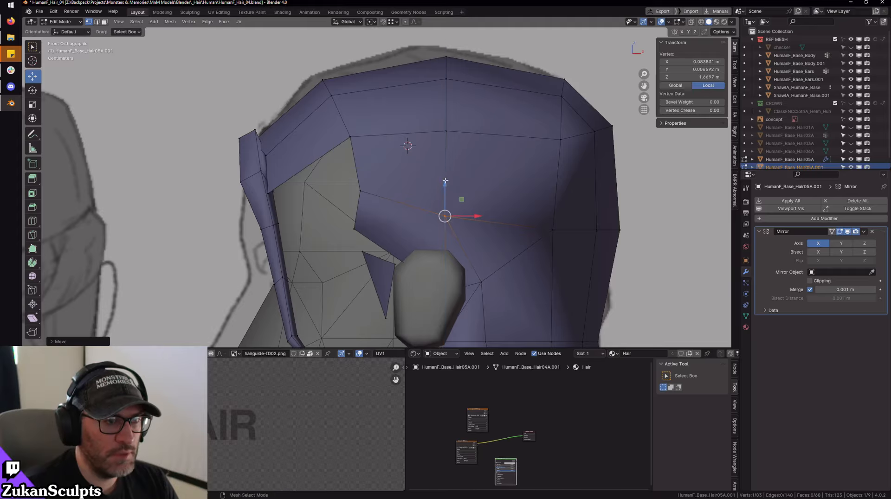
- Move the hair vertex in front of the ear down and back to a local Y of about -0.035 m and Z of about 1.654 m
scroll(408, 148, down, 2)
scroll(371, 209, up, 3)
click(373, 195)
key(g)
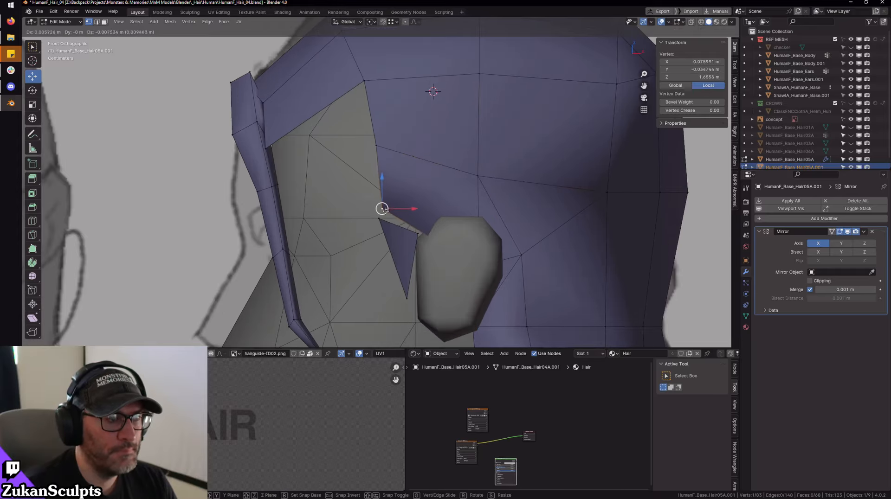
click(432, 235)
- Move the same vertex in front of the ear inward along the global Y axis to a local X of about -0.069 m
middle_drag(432, 234, 433, 195)
scroll(432, 196, up, 5)
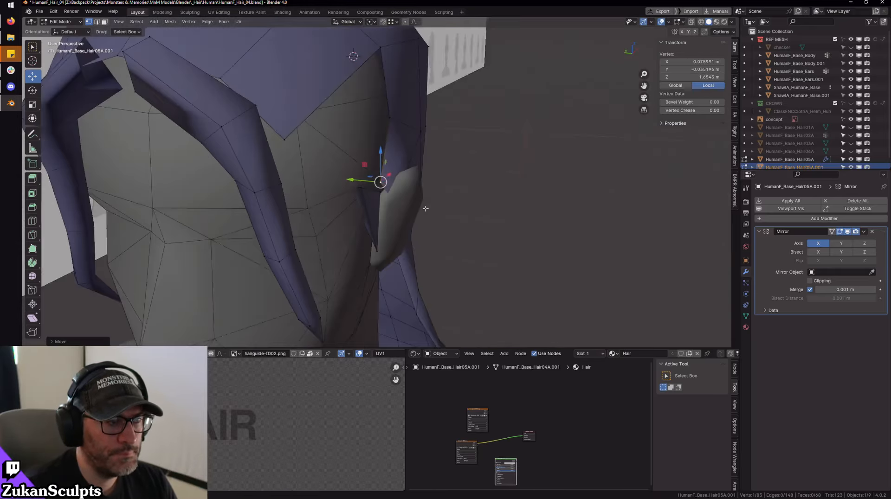
key(g)
key(y)
click(356, 184)
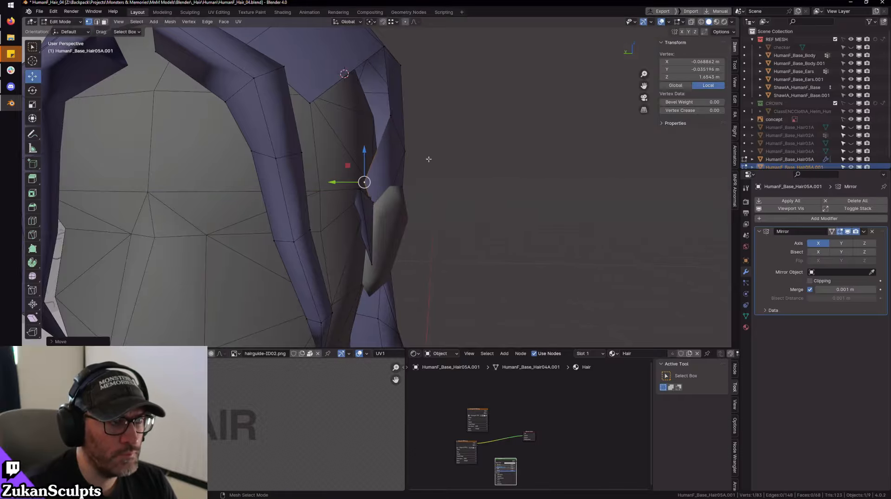
- Compare the hair mesh with the side and front concept drawings in solid and wireframe shading
middle_drag(420, 126, 344, 200)
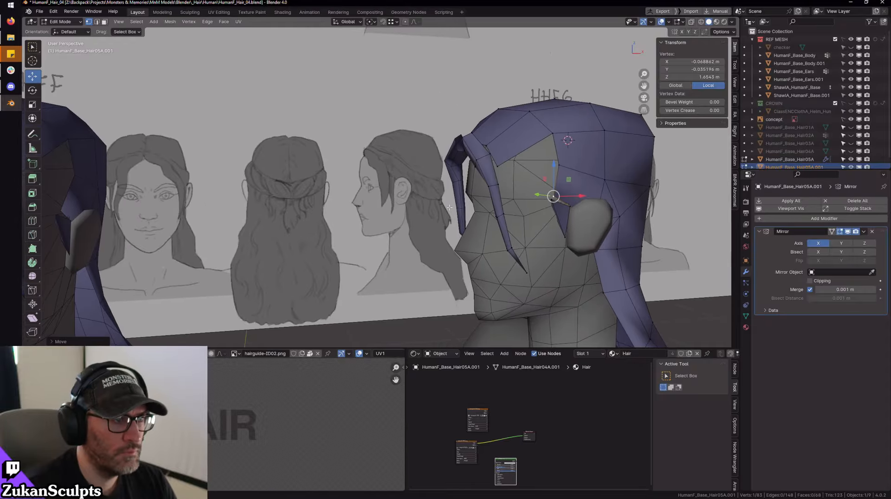
alt+drag(344, 200, 325, 200)
alt+right_drag(325, 199, 504, 217)
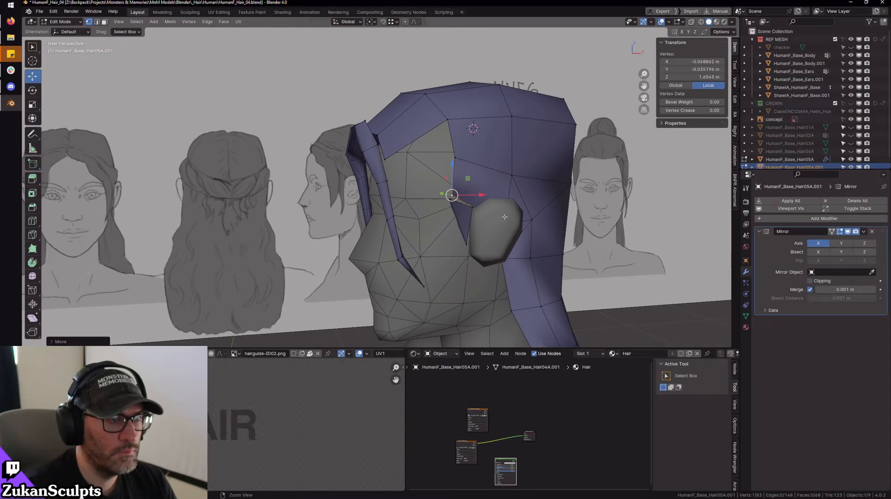
key(KP_1)
key(shift+z)
scroll(387, 187, up, 3)
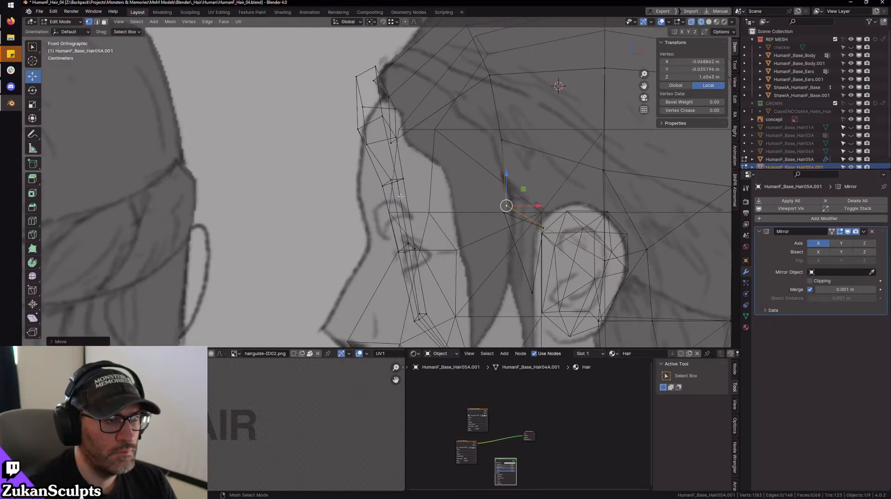
scroll(395, 189, down, 3)
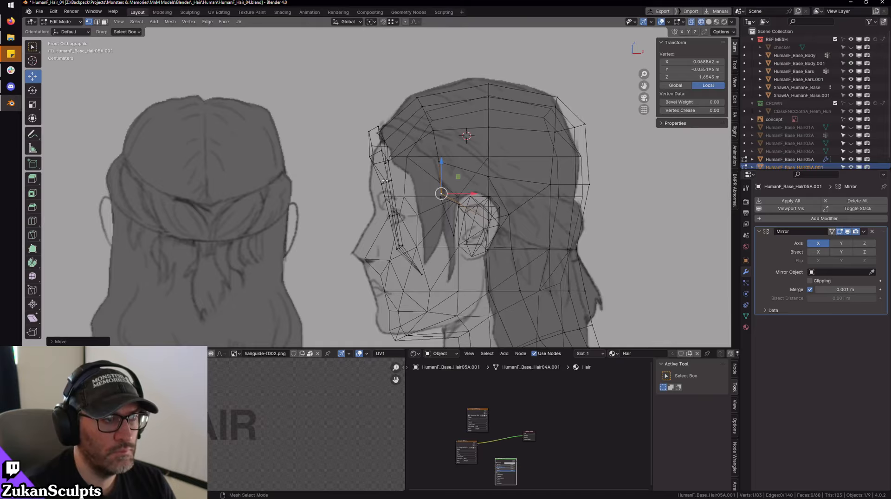
scroll(385, 181, down, 3)
shift+middle_drag(232, 185, 358, 193)
scroll(357, 193, up, 4)
key(shift+z)
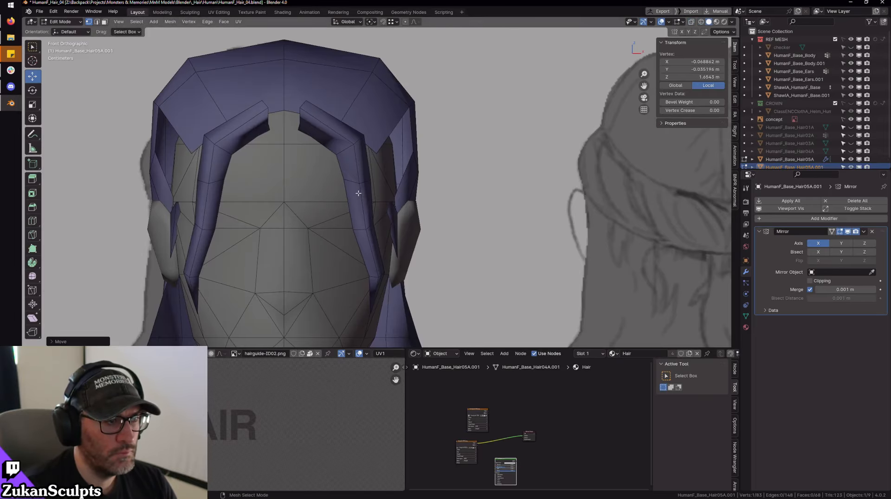
key(shift+z)
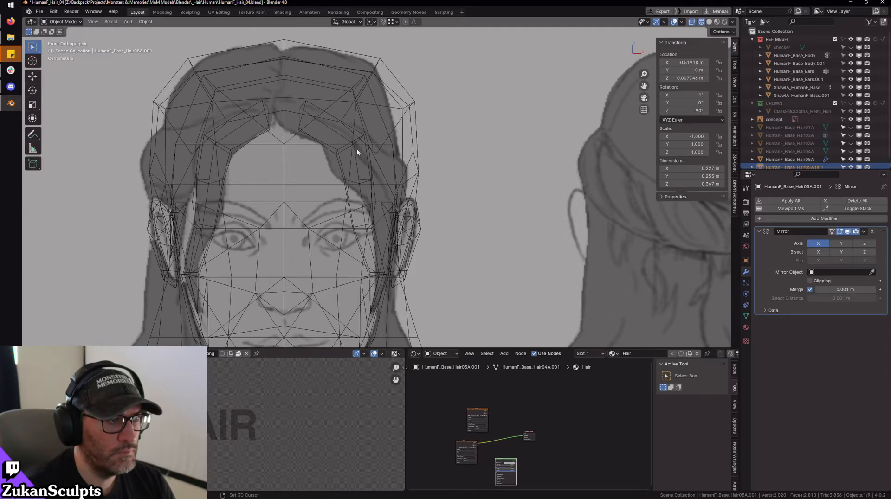
- Check HumanF_Base_Hair05A against the front concept drawing and reselect HumanF_Base_Hair05A.001 in Object Mode
key(alt+q)
shift+middle_drag(253, 204, 341, 197)
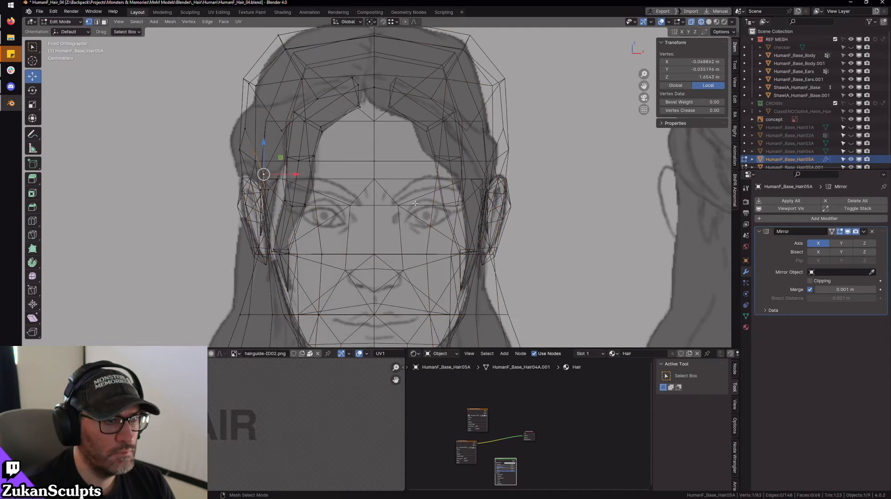
key(Tab)
scroll(495, 192, down, 3)
mouse_move(495, 191)
shift+middle_down()
mouse_move(377, 192)
mouse_move(472, 188)
mouse_move(467, 163)
mouse_move(418, 129)
mouse_move(402, 191)
mouse_move(428, 202)
shift+middle_up()
scroll(399, 184, up, 4)
key(shift+z)
scroll(418, 182, down, 3)
scroll(468, 162, up, 1)
click(462, 131)
scroll(461, 132, up, 3)
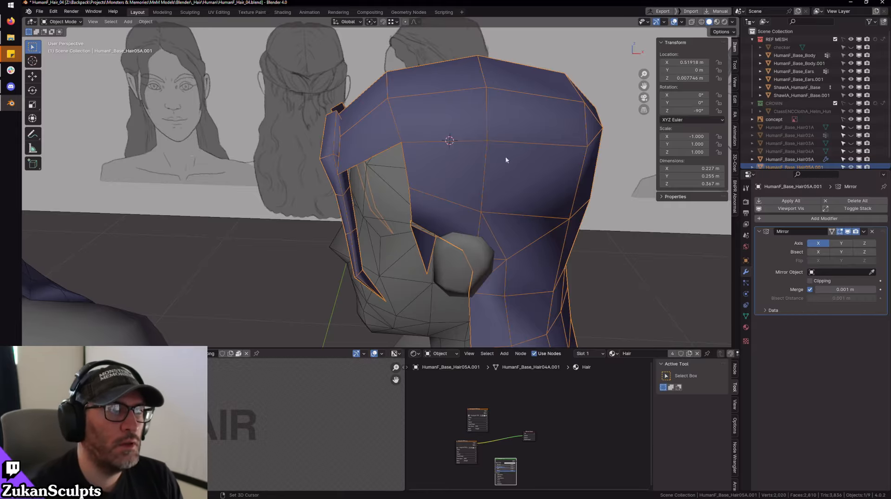
- Adjust the front hairline vertex beside the hanging strand along the global Z axis in Edit Mode
middle_drag(359, 135, 392, 114)
key(Tab)
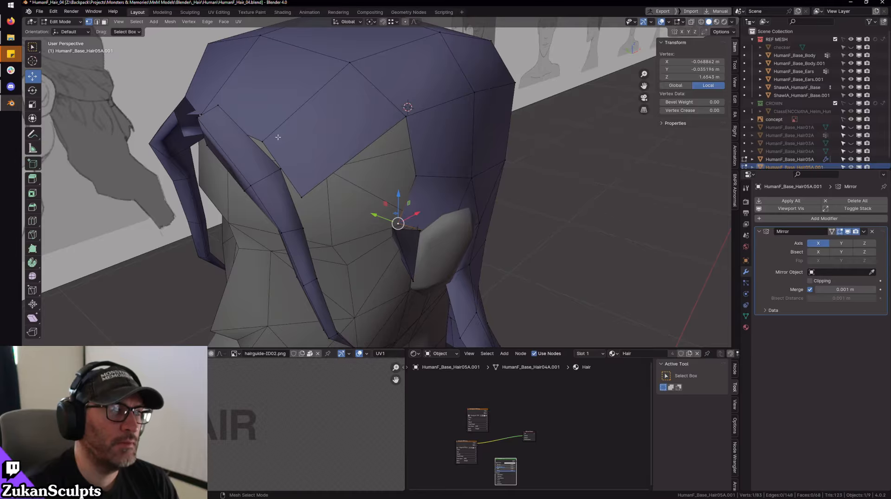
click(264, 142)
key(KP_Decimal)
scroll(278, 144, down, 6)
middle_drag(372, 157, 335, 274)
click(334, 235)
drag(346, 220, 354, 217)
middle_drag(354, 216, 370, 151)
key(alt+a)
click(366, 175)
middle_drag(414, 174, 380, 167)
key(g)
key(z)
click(485, 173)
- Nudge the hair vertex in front of the ear to a local Y of about -0.036 m and Z of about 1.653 m
mouse_move(485, 174)
middle_down()
mouse_move(466, 257)
mouse_move(395, 197)
mouse_move(363, 196)
middle_up()
click(363, 196)
key(g)
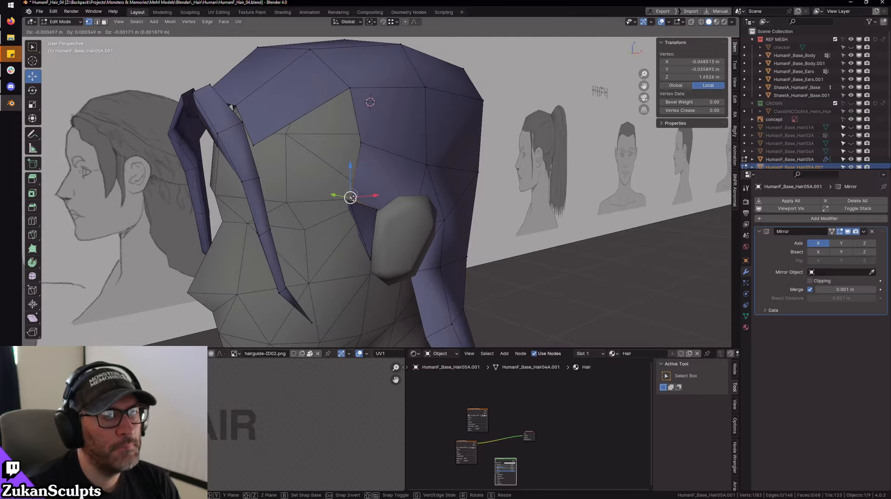
click(361, 199)
scroll(407, 177, down, 2)
shift+middle_drag(407, 177, 412, 200)
scroll(412, 200, up, 2)
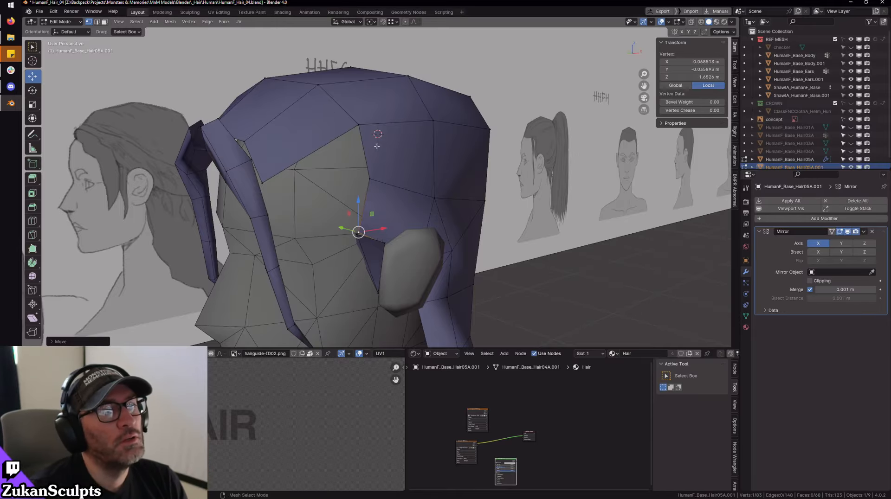
- Lower the hair-edge vertex at the temple along the global Z axis to about 1.678 m
middle_drag(376, 147, 327, 204)
scroll(505, 211, up, 2)
click(310, 153)
key(g)
key(z)
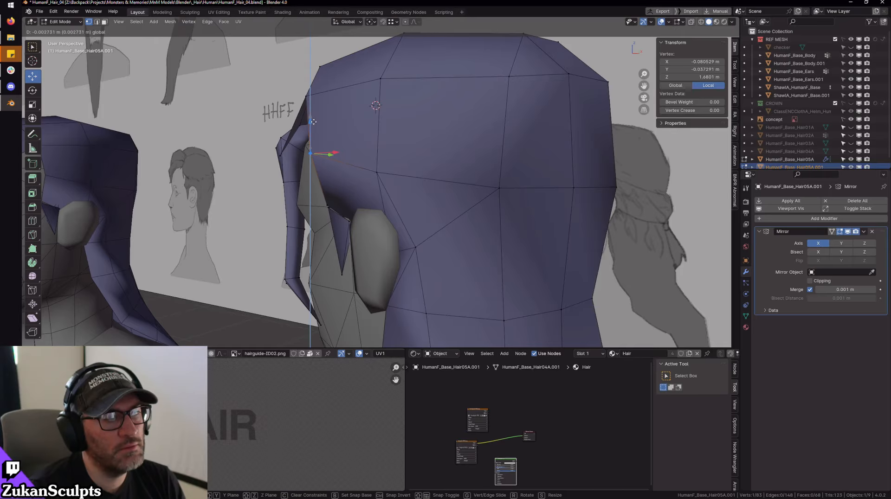
click(312, 124)
- Review the temple, ear and back hair shape from several angles beside the HHFF and HHFG concept drawings
middle_drag(312, 123, 428, 199)
scroll(352, 198, up, 3)
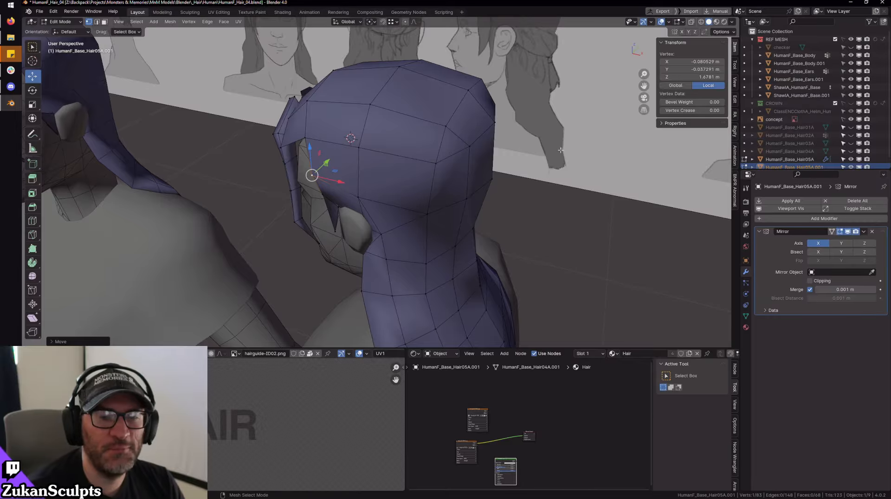
middle_drag(497, 182, 527, 130)
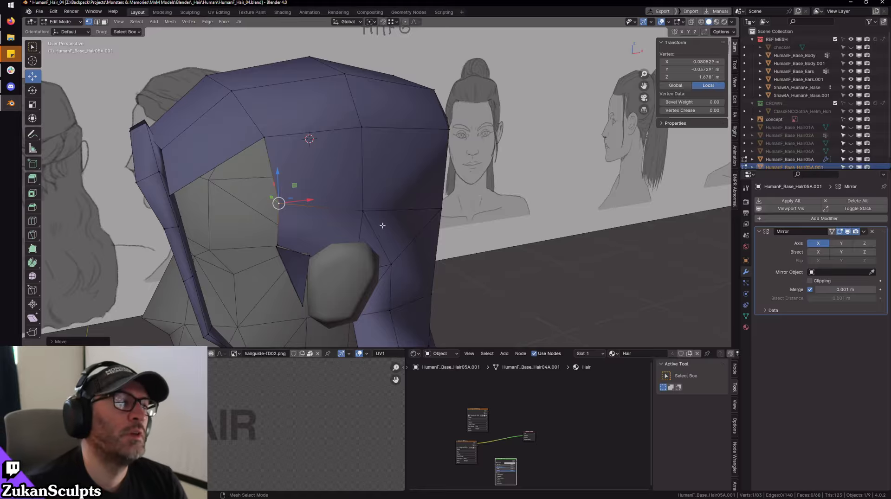
middle_drag(382, 225, 417, 153)
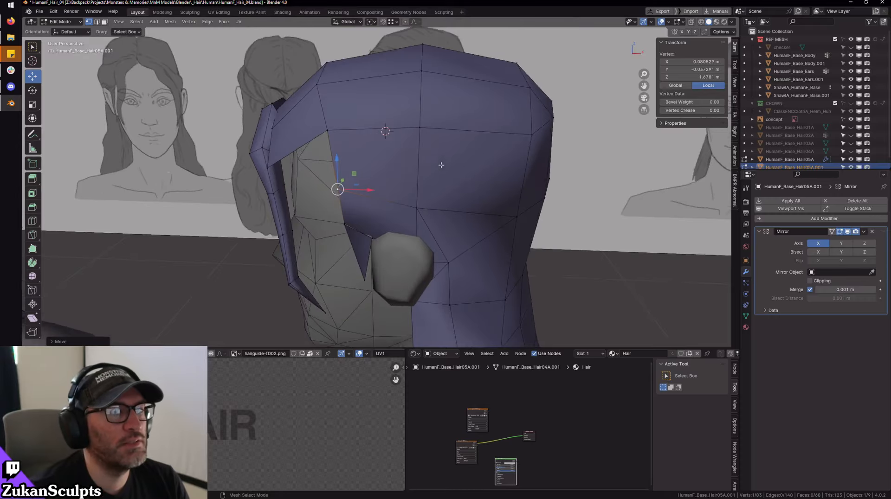
scroll(439, 188, down, 5)
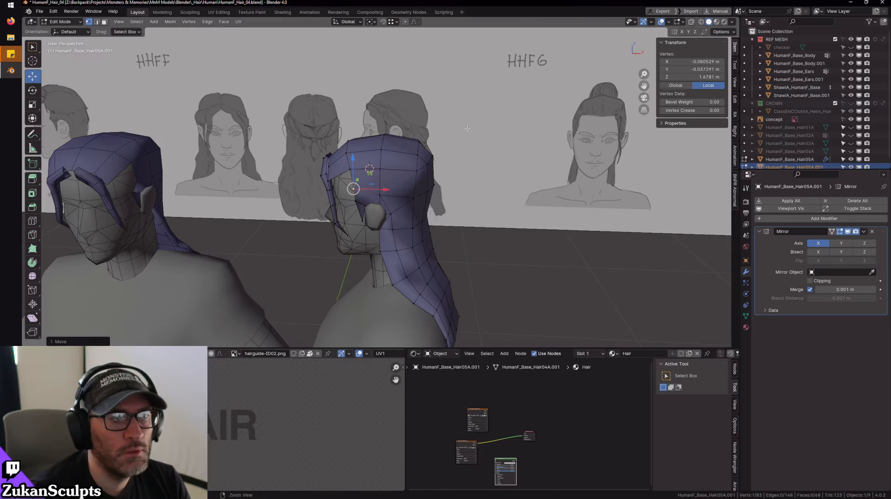
middle_drag(547, 176, 496, 174)
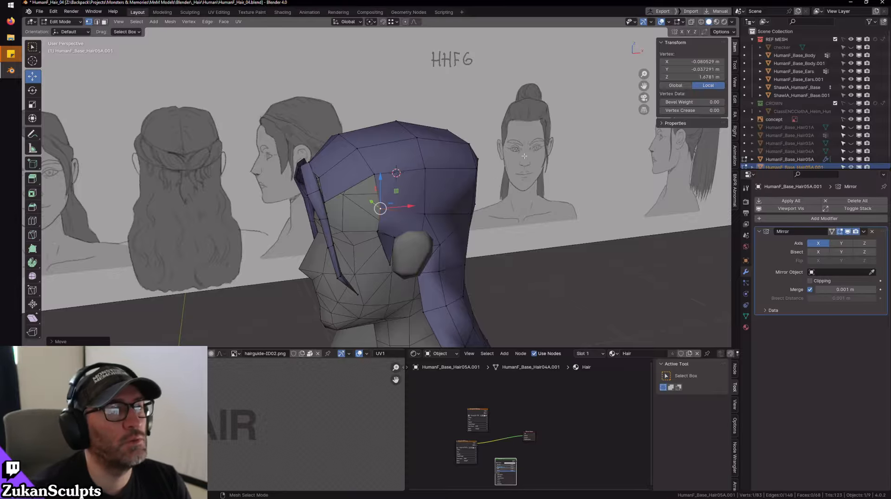
scroll(475, 156, up, 5)
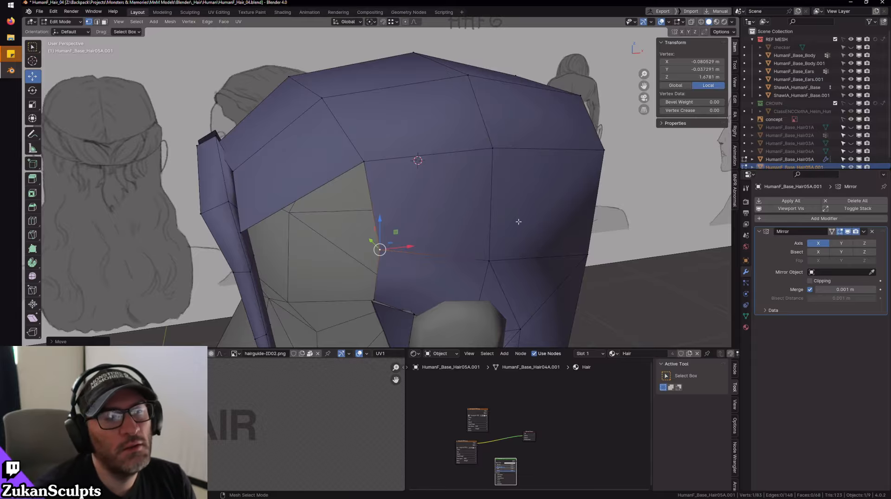
scroll(520, 211, down, 2)
shift+middle_drag(446, 214, 483, 205)
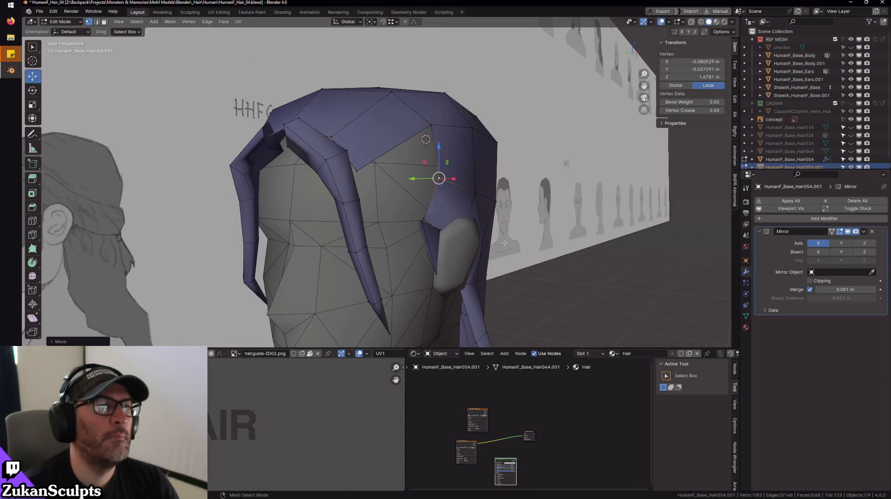
scroll(503, 183, down, 5)
mouse_move(502, 184)
middle_down()
mouse_move(331, 232)
mouse_move(449, 218)
middle_up()
alt+drag(449, 220, 447, 208)
alt+right_drag(495, 238, 537, 288)
alt+middle_drag(475, 263, 436, 227)
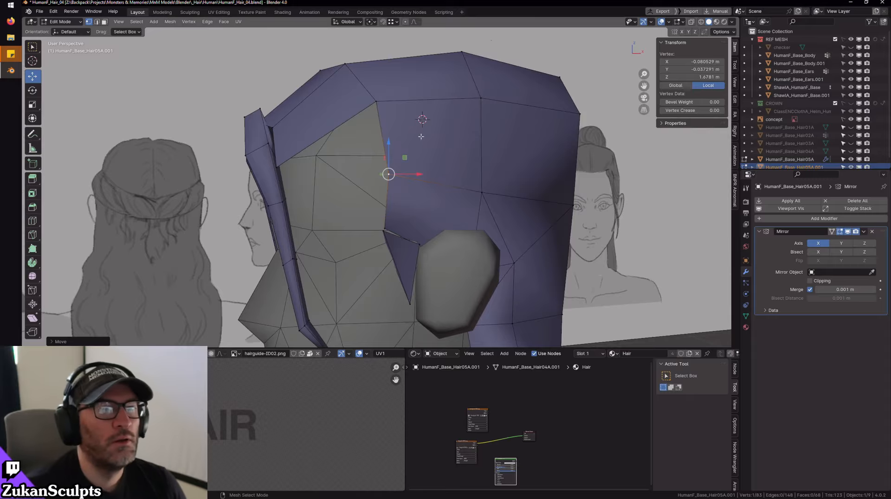
scroll(434, 144, down, 2)
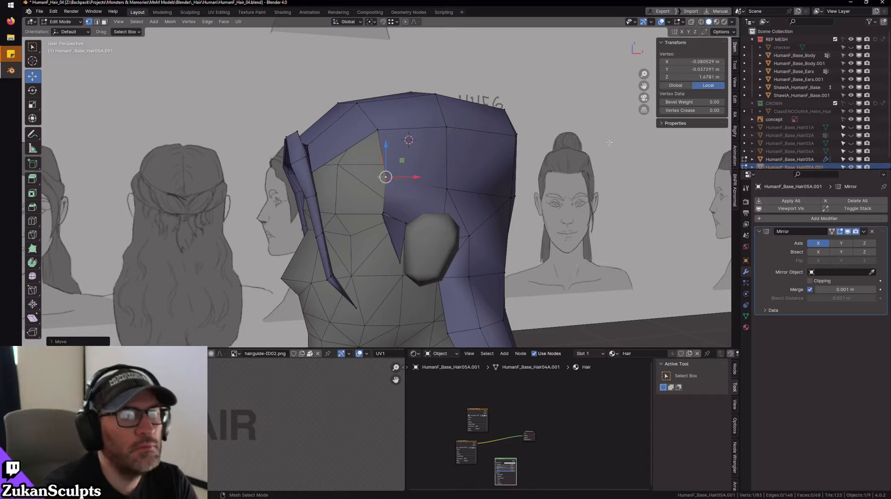
- Examine the temple and front hairline vertices against the side concept drawing in wireframe and solid shading
key(KP_1)
scroll(415, 141, up, 3)
scroll(414, 141, up, 5)
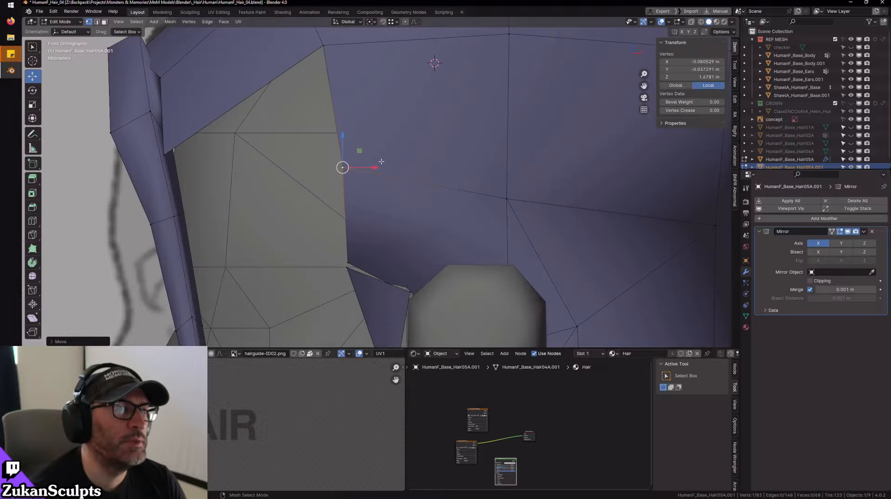
shift+middle_drag(329, 89, 478, 154)
scroll(478, 155, down, 3)
key(shift+z)
scroll(278, 148, up, 3)
shift+middle_drag(279, 148, 337, 188)
drag(379, 142, 312, 173)
key(shift+z)
scroll(472, 167, down, 5)
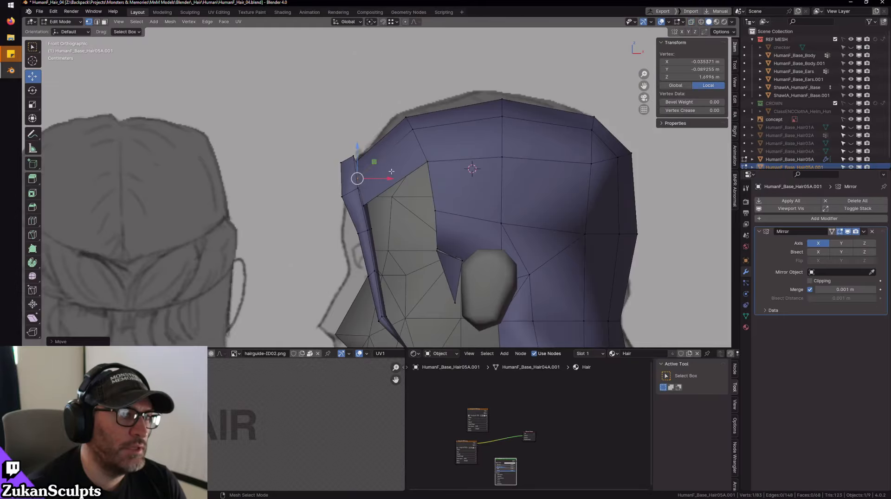
mouse_move(472, 168)
middle_down()
mouse_move(478, 253)
mouse_move(435, 187)
mouse_move(453, 193)
middle_up()
scroll(434, 190, down, 3)
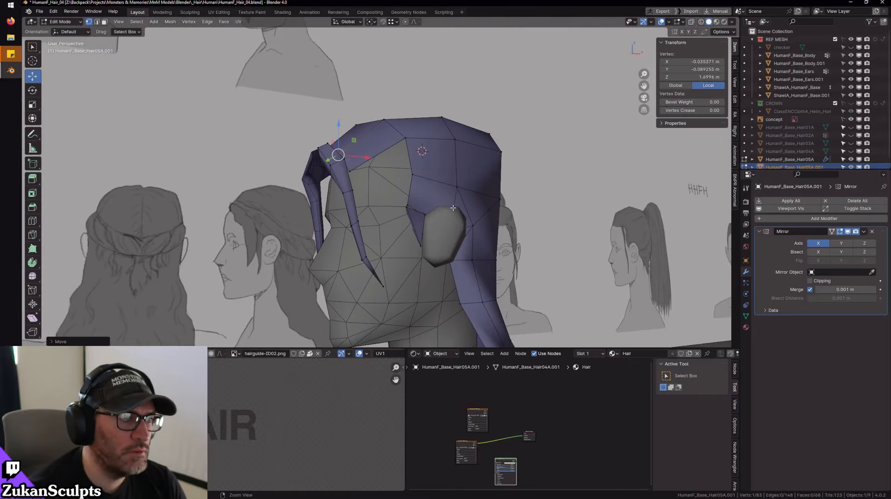
- Extrude the upper front edge of the temple hair forward toward the hairline in the side concept drawing
key(KP_1)
key(shift+z)
scroll(405, 207, up, 3)
key(ctrl+Tab)
click(392, 217)
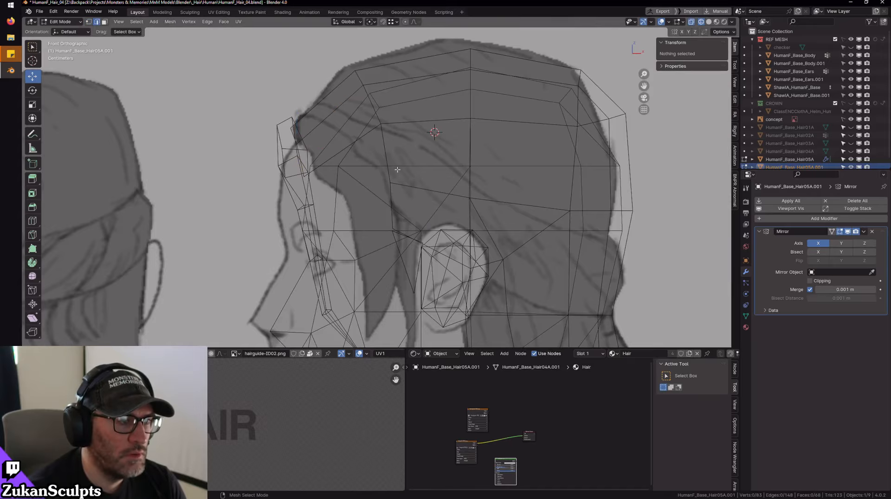
click(386, 154)
key(g)
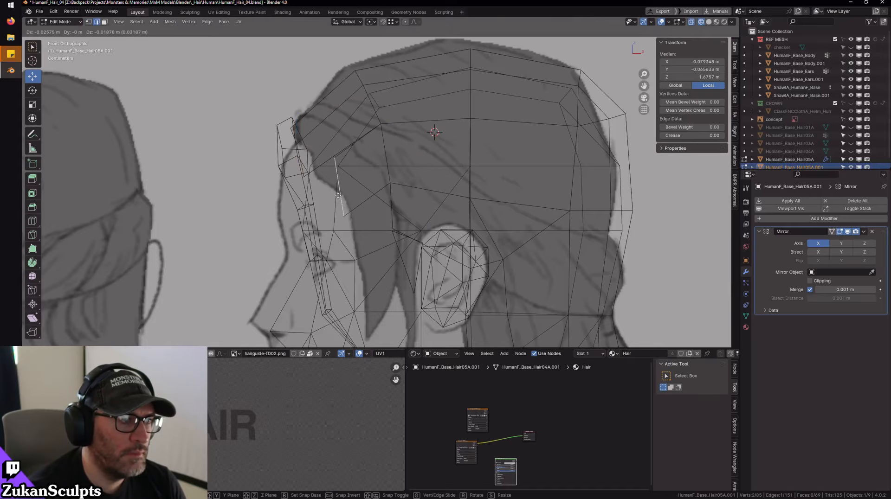
click(331, 198)
- Extrude the lower front temple edge forward to a median local Y of about -0.058 m and Z of about 1.658 m
click(389, 212)
key(e)
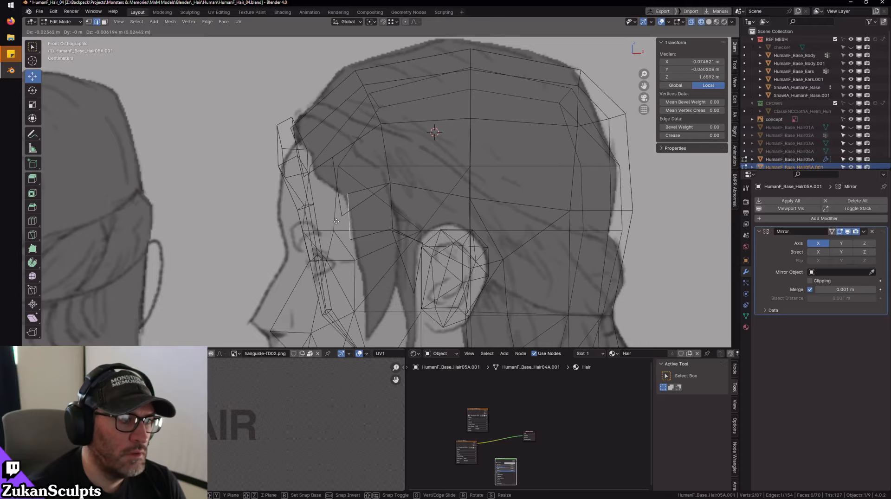
click(339, 217)
- Merge the adjacent corner vertices of the two extruded temple faces into one vertex
key(ctrl+Tab)
click(363, 218)
scroll(341, 213, up, 4)
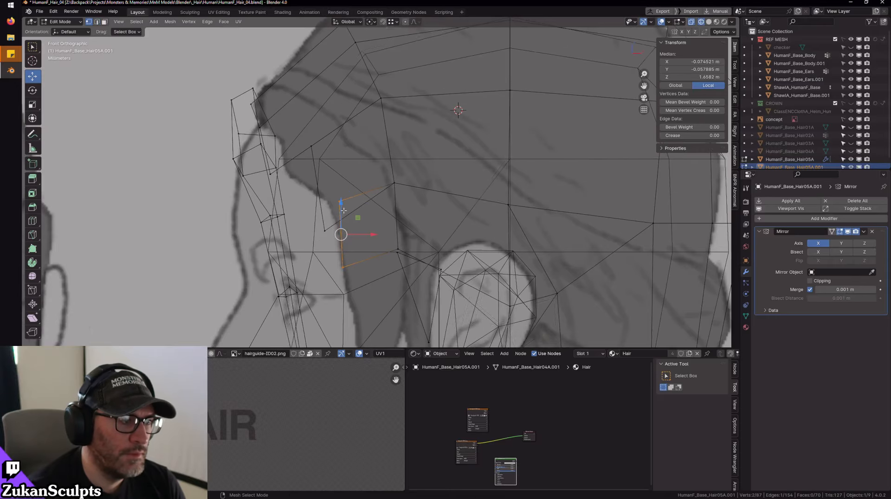
key(alt+m)
click(362, 184)
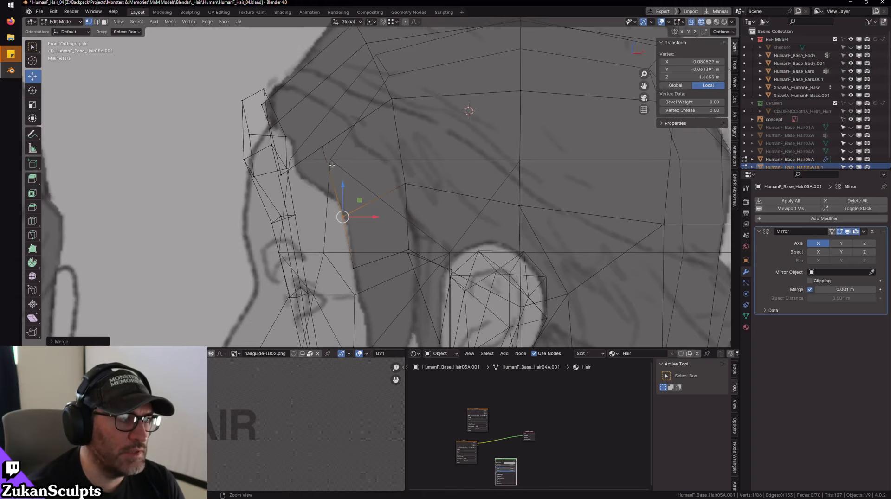
- Merge the upper extruded vertex with the front hairline's lower corner and move the merged vertex forward to a local Y of about -0.080 m
key(g)
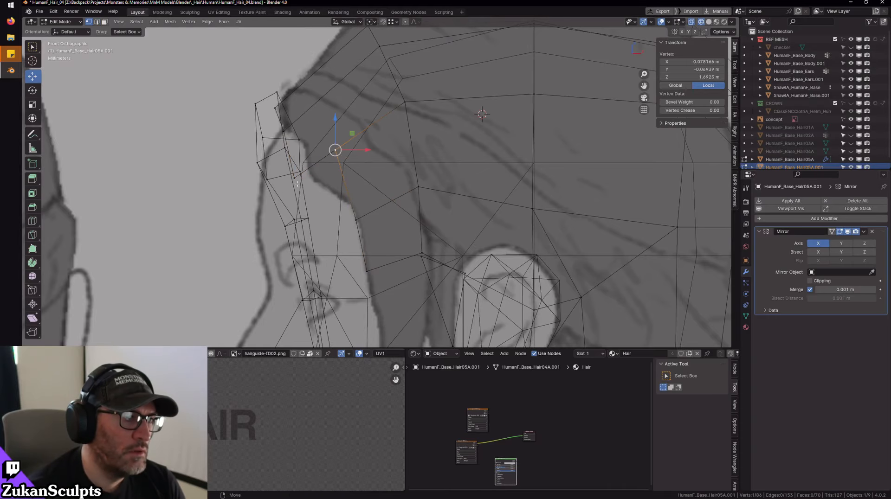
click(302, 192)
shift+middle_drag(302, 191, 297, 148)
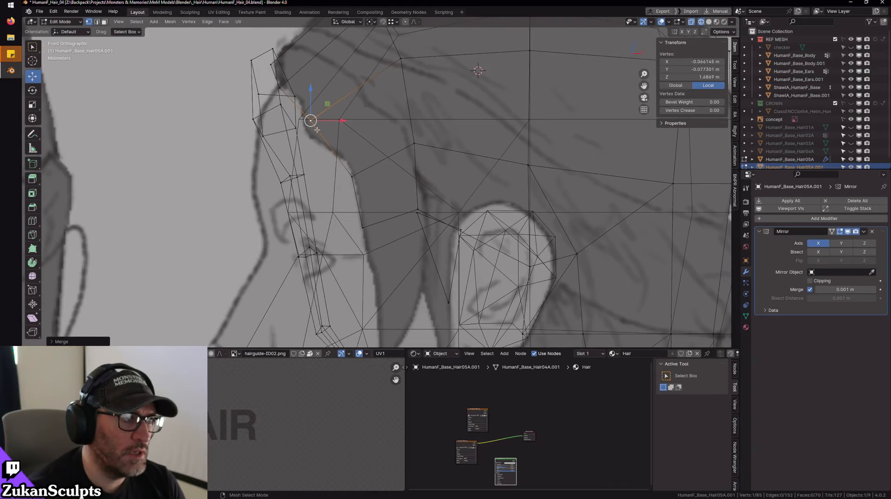
key(g)
click(354, 178)
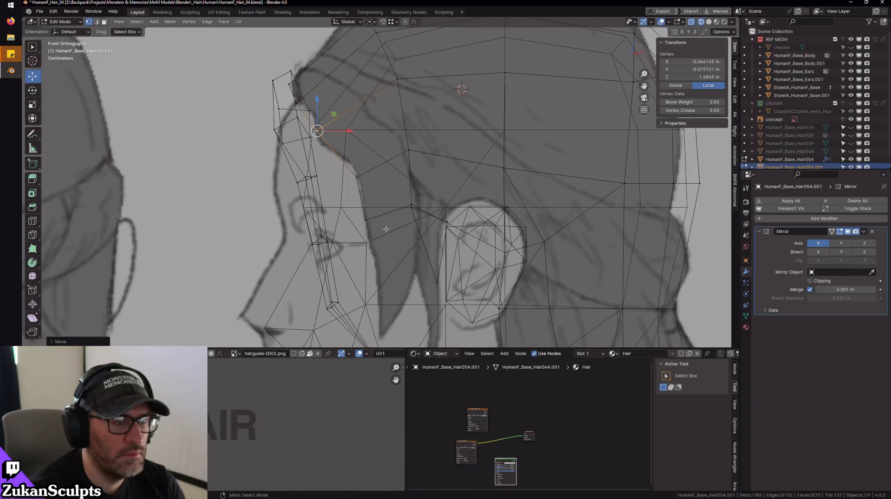
- Set snapping to Face and snap the front hairline vertex onto the head at a local X of about -0.010 m and Z of about 1.689 m
key(shift+z)
mouse_move(354, 178)
middle_down()
mouse_move(406, 211)
mouse_move(403, 18)
middle_up()
click(396, 22)
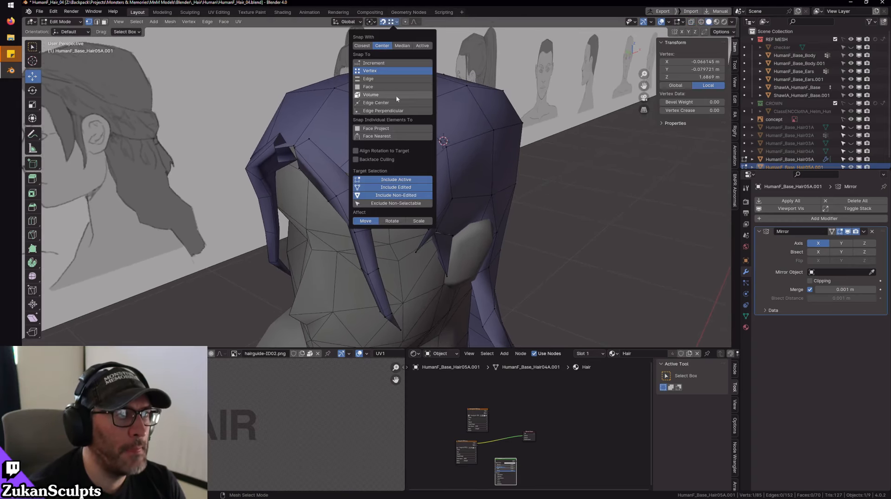
click(392, 87)
mouse_move(387, 196)
mouse_down()
mouse_move(386, 187)
mouse_move(375, 189)
mouse_up()
middle_drag(373, 189, 308, 173)
scroll(308, 172, up, 2)
click(285, 172)
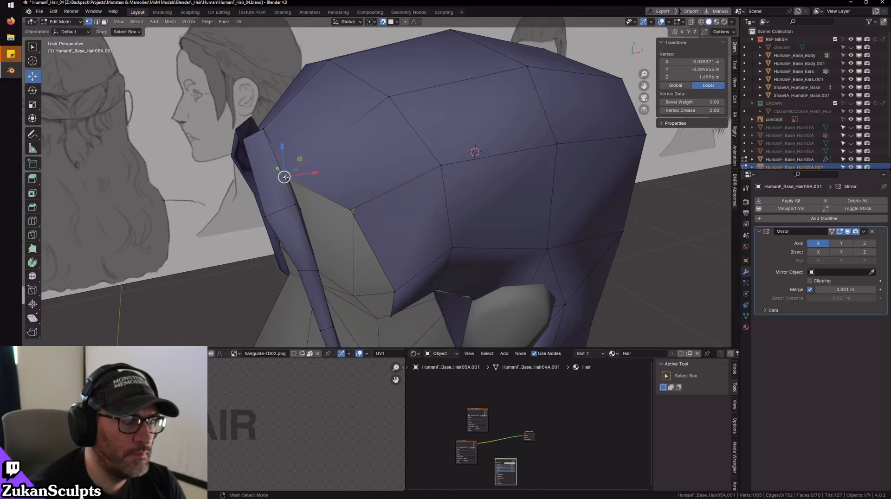
drag(286, 173, 304, 176)
middle_drag(304, 175, 348, 199)
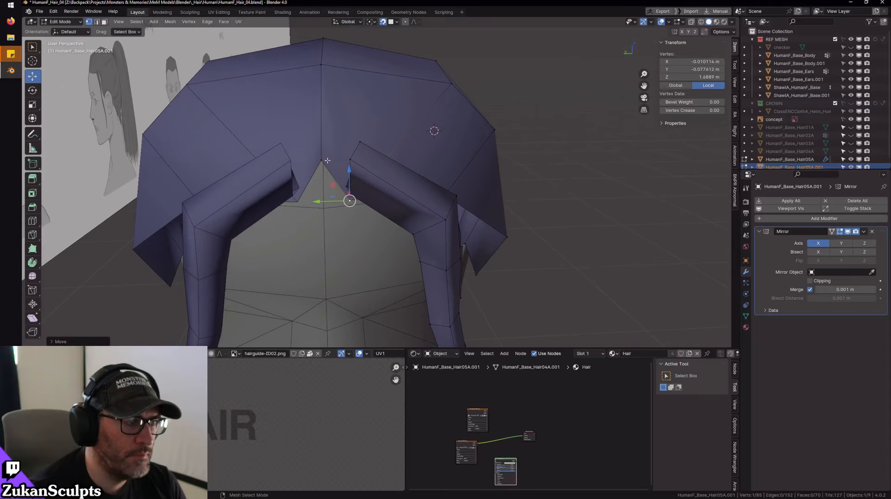
- Pull the centre hairline vertex down onto the forehead to a local Y of about -0.080 m and Z of about 1.690 m
click(320, 160)
drag(319, 160, 321, 200)
middle_drag(409, 233, 452, 239)
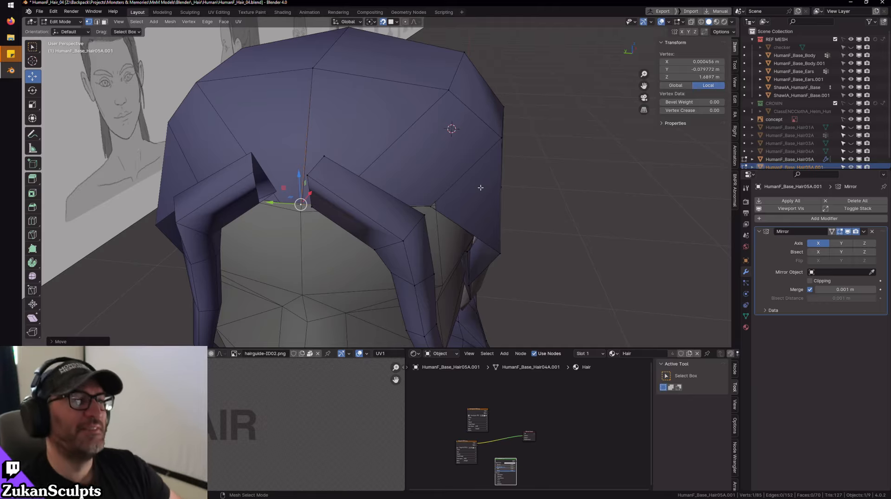
- Snap the upper temple corner vertex onto the head at a local X of about -0.053 m and Y of about -0.065 m
middle_drag(484, 182, 425, 210)
shift+middle_drag(300, 207, 334, 214)
scroll(334, 214, up, 3)
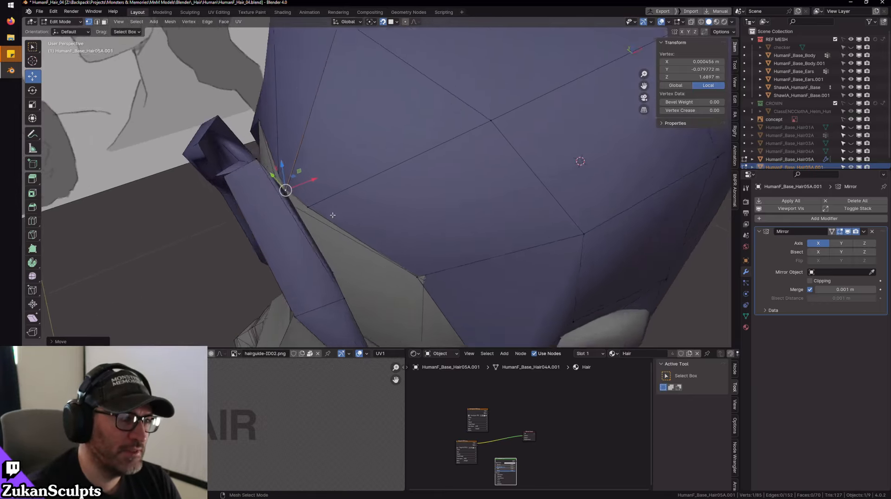
drag(317, 222, 354, 253)
scroll(358, 251, down, 3)
alt+drag(425, 257, 416, 239)
click(409, 235)
key(KP_1)
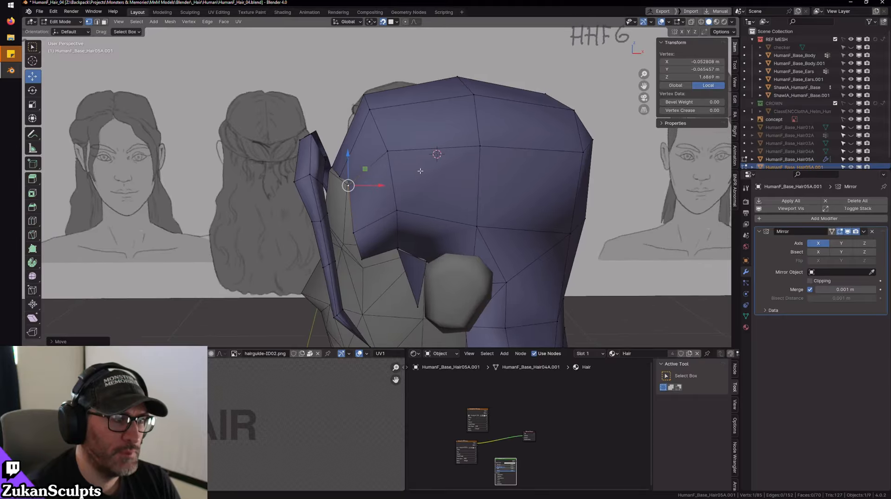
- Snap the lower front temple vertex onto the head at a local X of about -0.060 m and Y of about -0.050 m
middle_drag(409, 194, 434, 196)
click(426, 220)
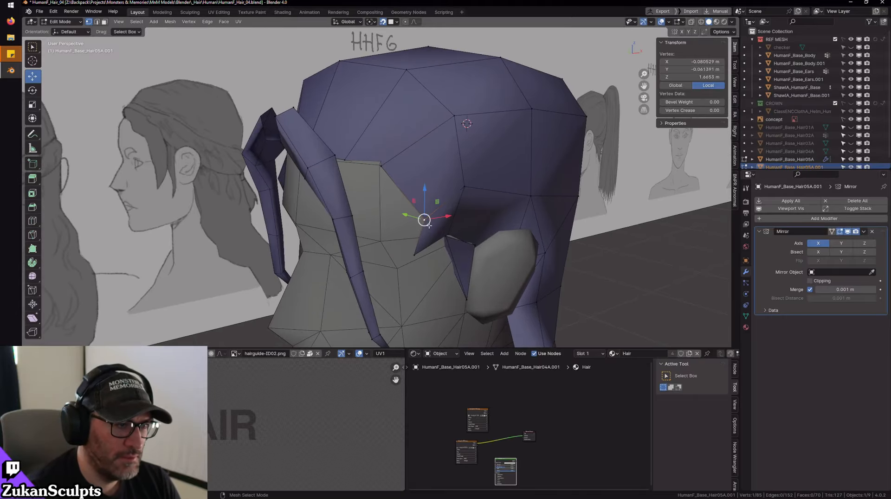
drag(424, 220, 369, 196)
key(KP_1)
key(alt+z)
scroll(393, 211, down, 3)
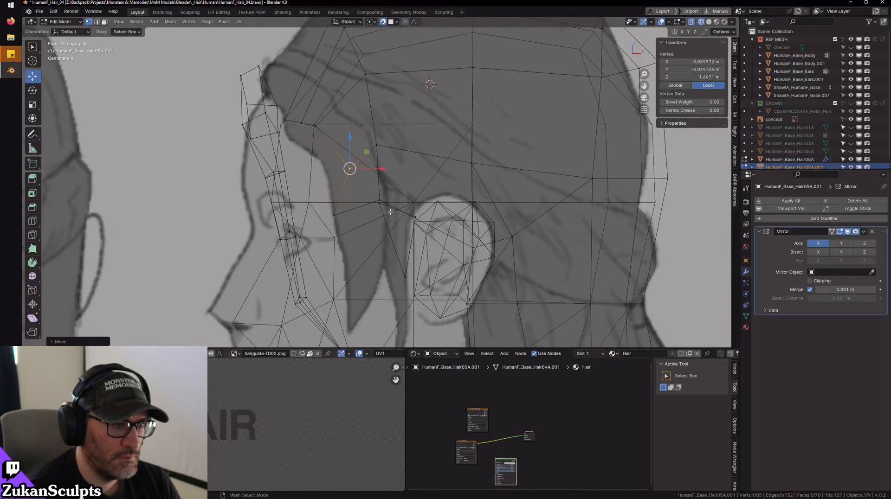
scroll(398, 212, down, 2)
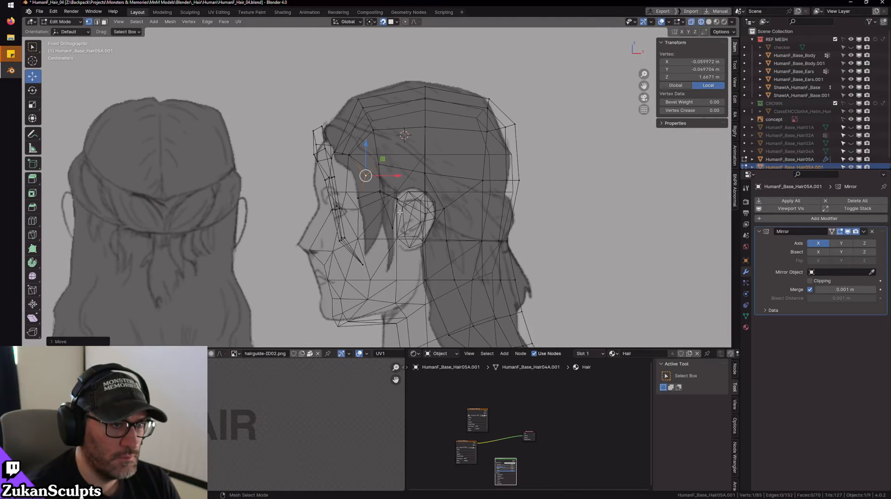
- Switch to Object Mode, make the REF MESH collection selectable, and select the side-view body and hair meshes together
key(Tab)
scroll(510, 273, down, 2)
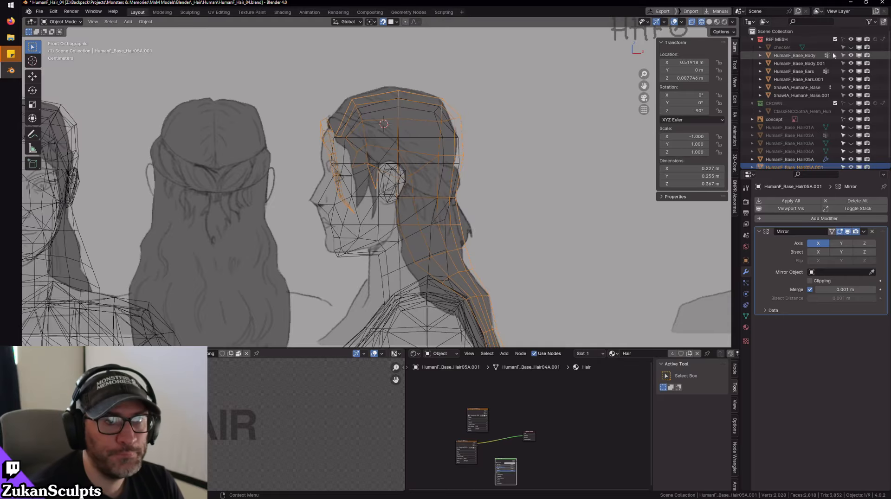
click(782, 41)
key(KP_Subtract)
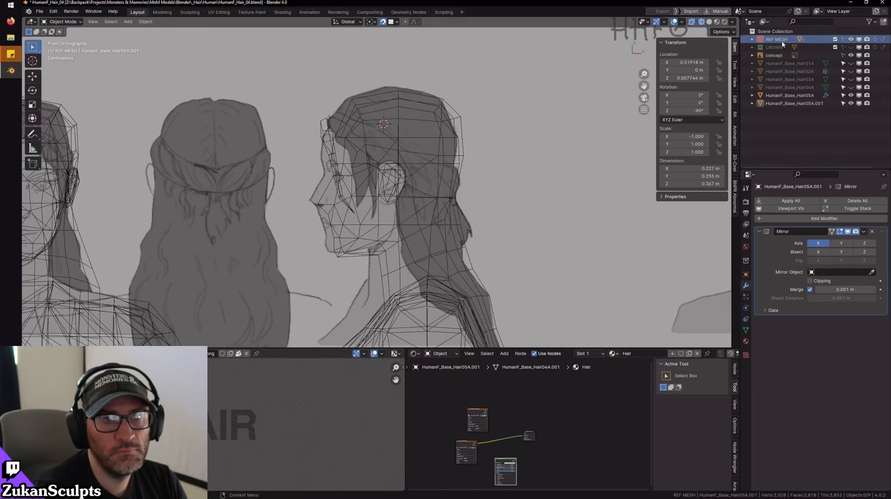
click(843, 40)
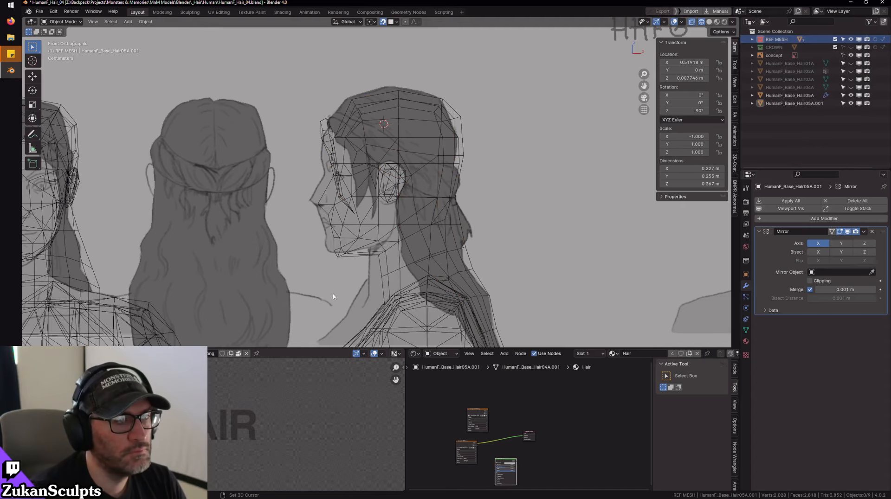
drag(520, 71, 368, 314)
- Using the 3D cursor as pivot, shift the side-view meshes to bring the hair to X 0.51383 m, and make REF MESH unselectable
scroll(405, 236, down, 6)
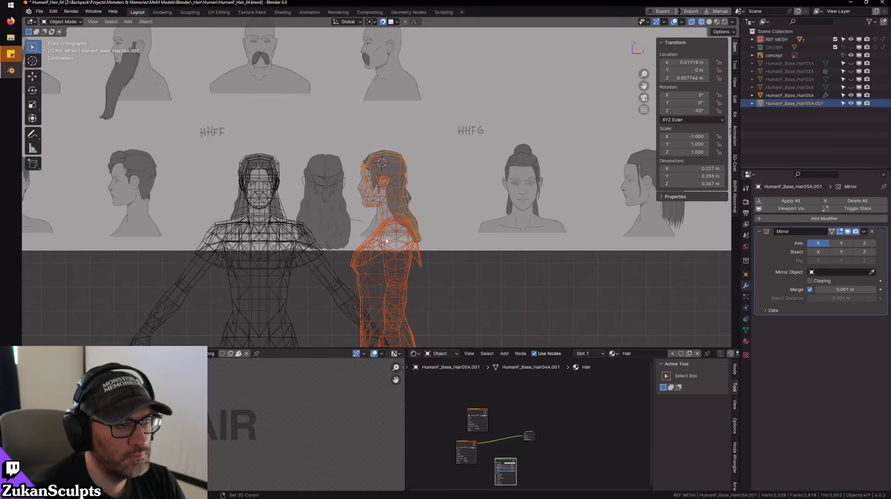
scroll(333, 91, up, 4)
shift+right_click(380, 49)
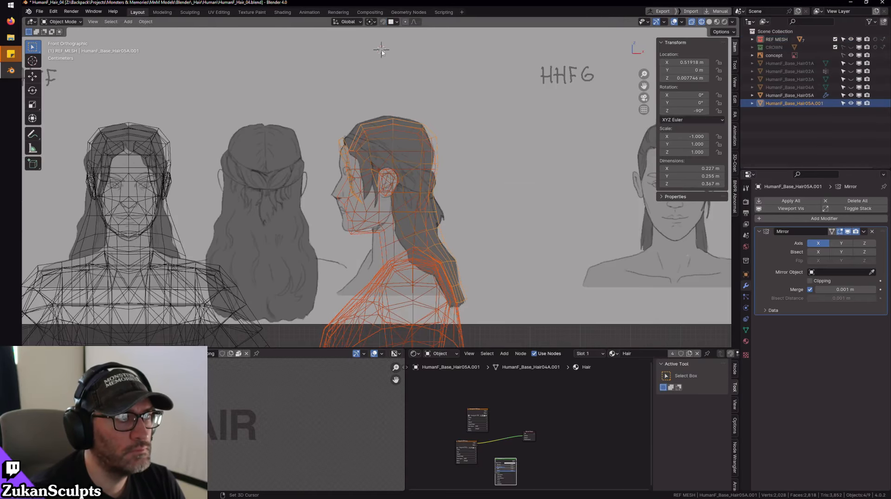
click(360, 22)
click(365, 44)
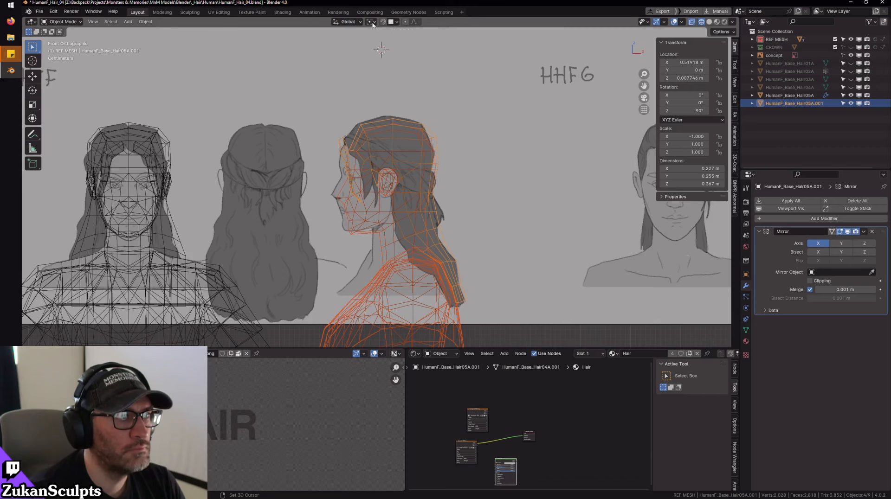
click(370, 22)
key(w)
scroll(514, 149, up, 5)
shift+right_click(541, 135)
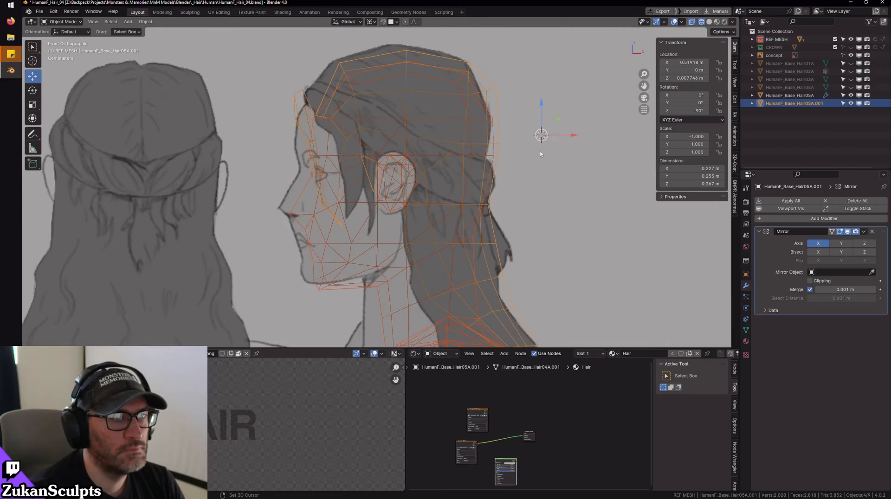
drag(570, 138, 564, 136)
scroll(534, 139, down, 3)
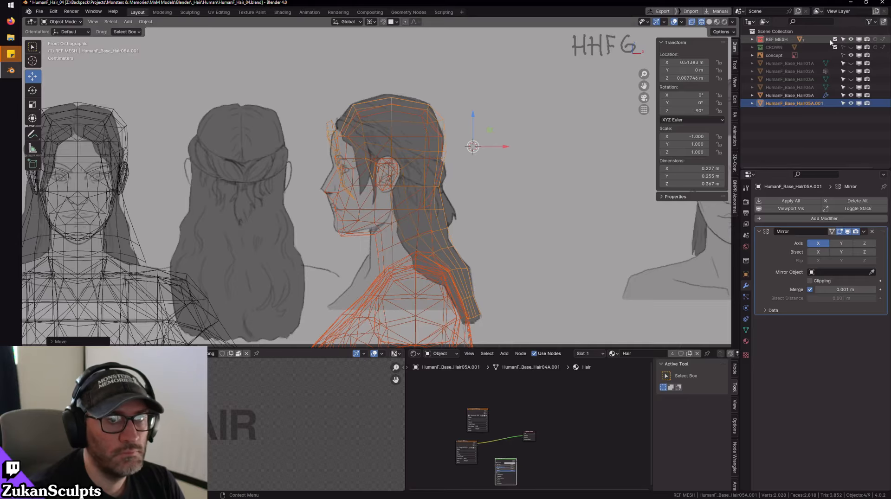
click(843, 39)
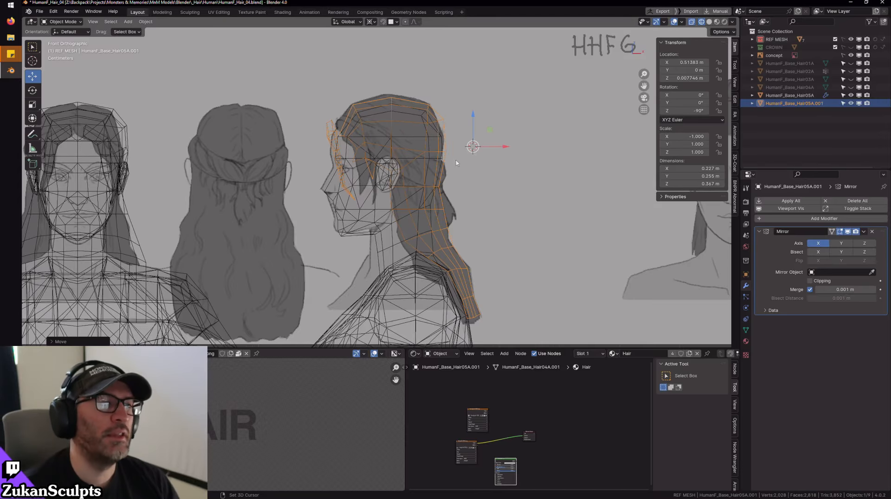
- Switch the transform pivot away from the 3D cursor and select the two uppermost crown vertices of the hair in Edit Mode
scroll(408, 238, up, 5)
scroll(436, 178, up, 2)
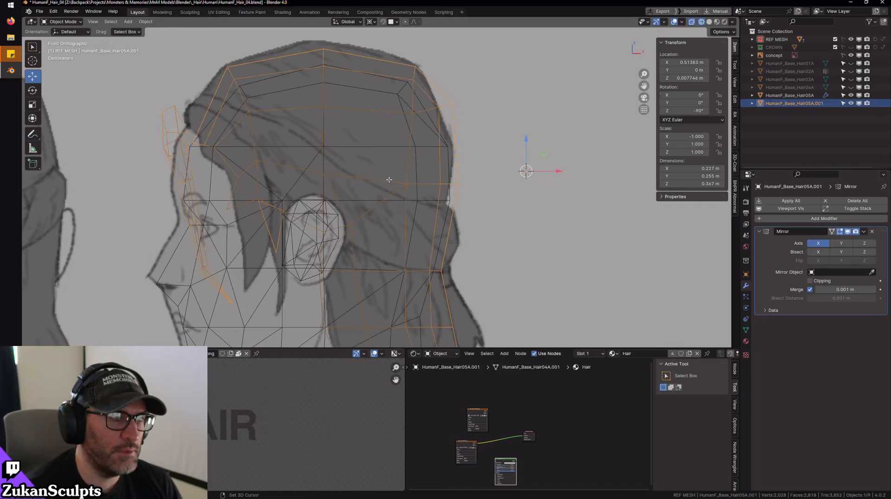
click(371, 21)
click(388, 50)
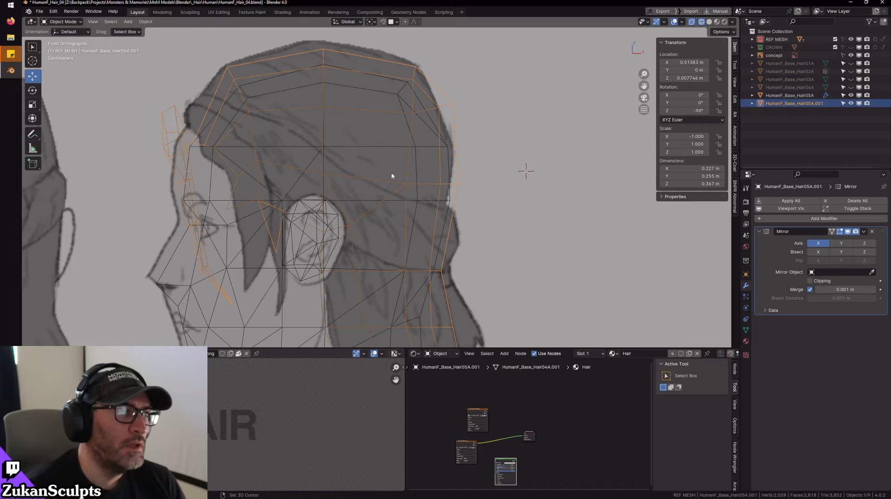
key(Tab)
scroll(385, 165, down, 3)
shift+middle_drag(346, 98, 333, 151)
scroll(333, 151, up, 3)
drag(333, 152, 383, 239)
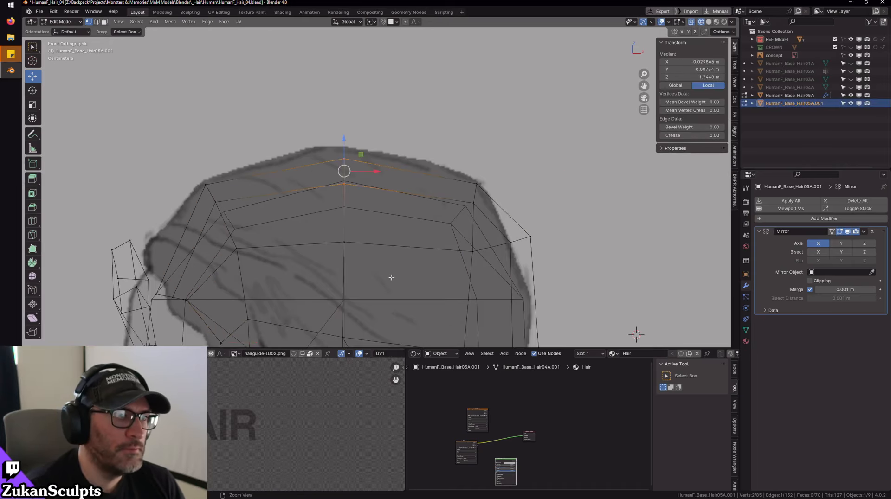
- Compare the whole hair mesh with the side concept drawing from the crown down to the long back hair
shift+middle_drag(386, 262, 418, 179)
scroll(418, 179, down, 1)
shift+middle_drag(335, 237, 371, 190)
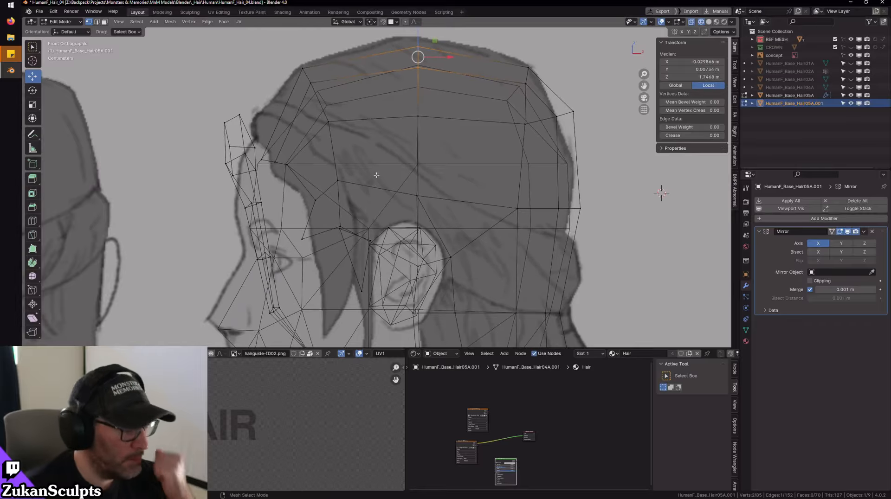
scroll(463, 202, down, 3)
scroll(418, 200, up, 5)
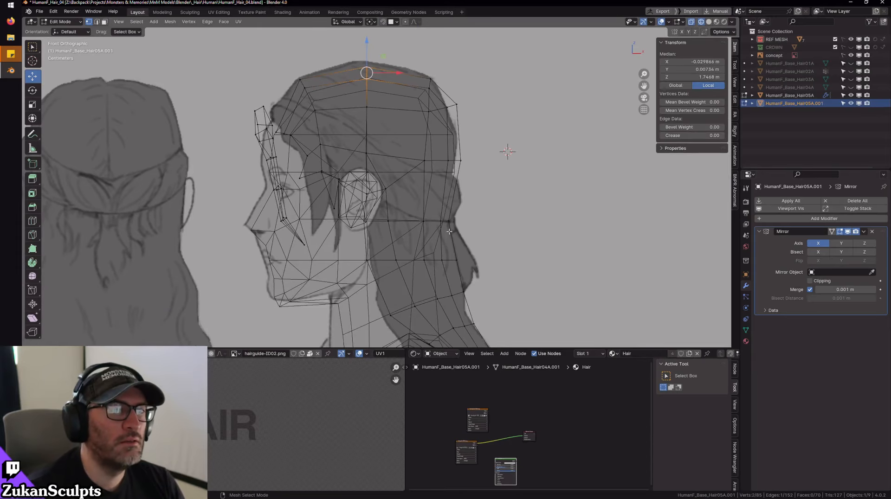
key(a)
scroll(400, 218, down, 1)
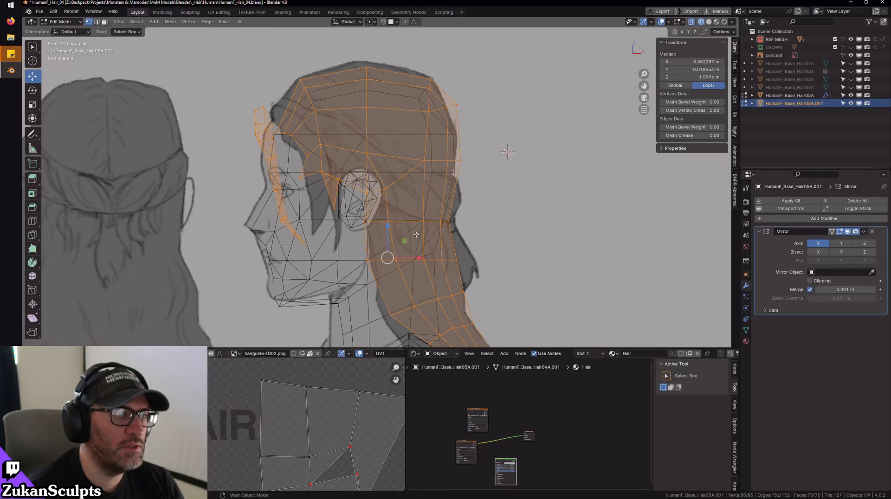
scroll(417, 235, up, 4)
scroll(478, 219, down, 2)
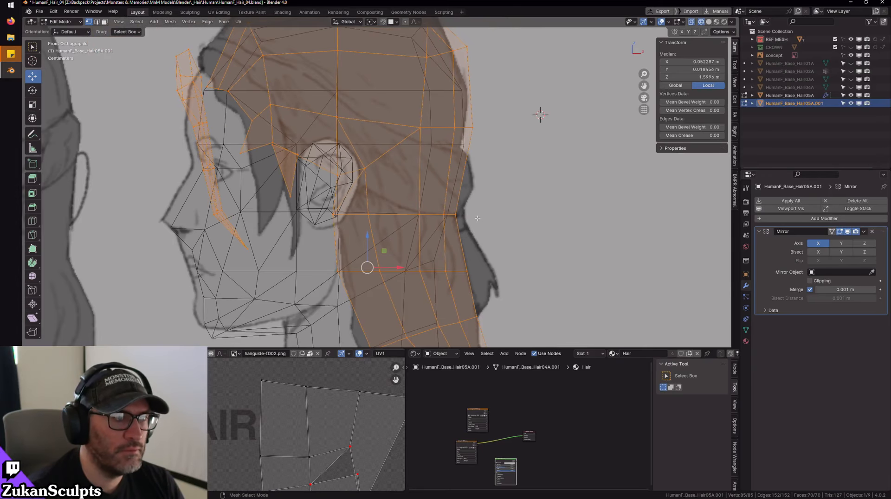
scroll(398, 198, down, 3)
scroll(407, 212, up, 3)
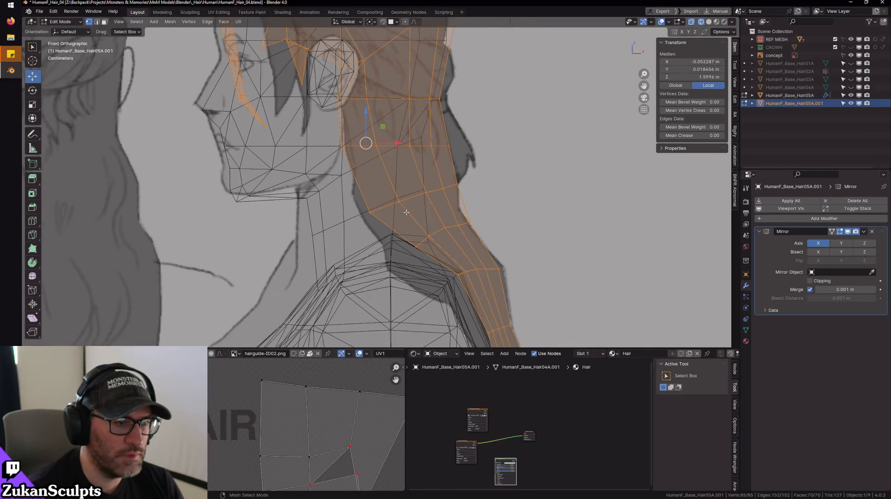
scroll(406, 212, down, 3)
scroll(592, 183, up, 5)
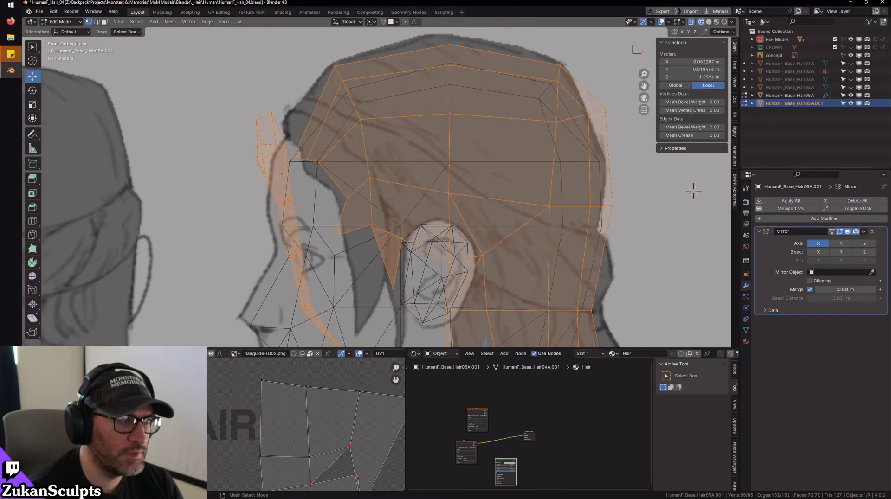
- Inspect the upper end of the loose front strand against the front and side concept drawings
click(283, 160)
scroll(565, 185, down, 3)
key(shift+z)
scroll(386, 184, up, 3)
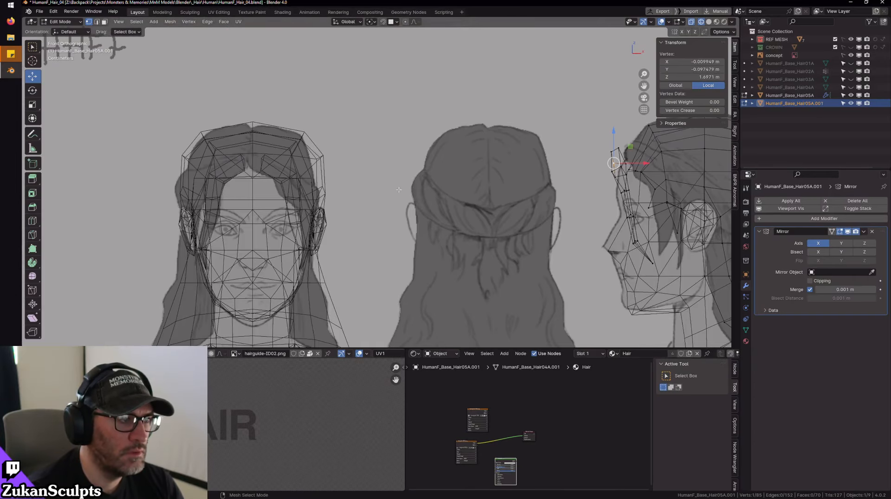
mouse_move(387, 184)
middle_down()
mouse_move(324, 217)
mouse_move(432, 190)
mouse_move(394, 188)
middle_up()
scroll(445, 186, up, 2)
key(KP_1)
scroll(390, 186, up, 2)
key(shift+z)
scroll(389, 185, up, 5)
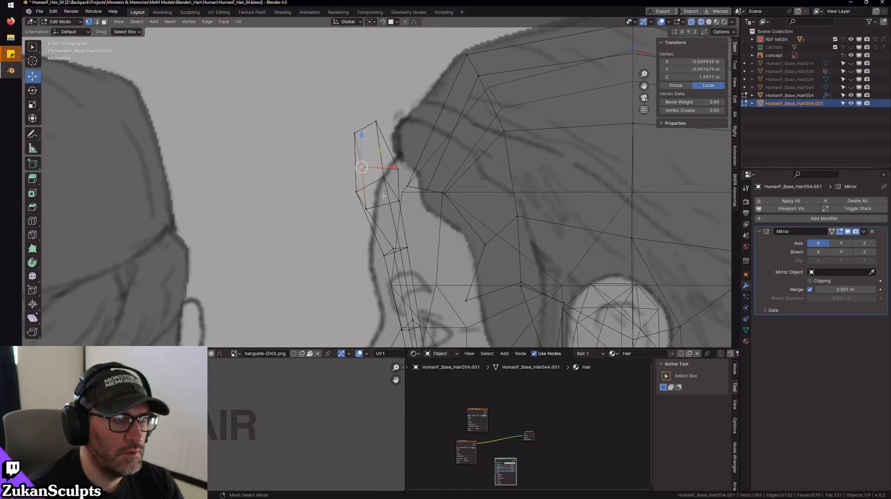
- Select all linked faces of the loose front strand and move it back to a median local Y of about -0.067 m
key(ctrl+Tab)
key(ctrl+Tab)
click(390, 194)
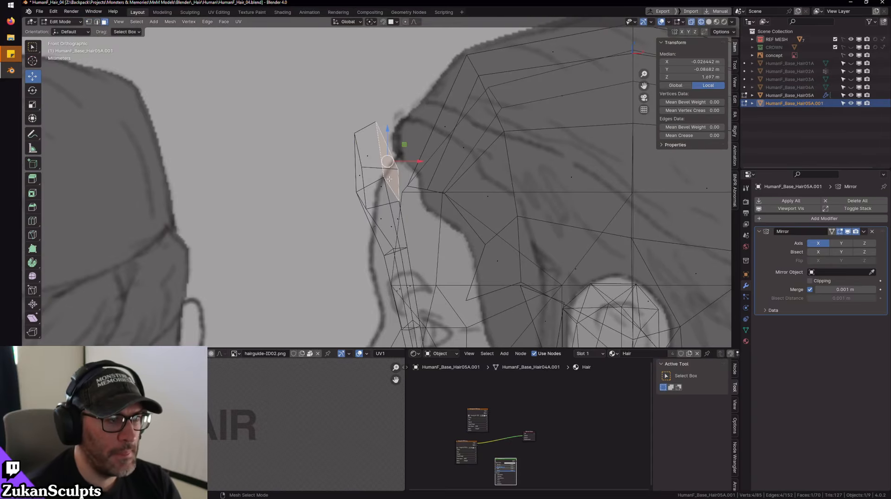
key(ctrl+l)
scroll(388, 190, down, 3)
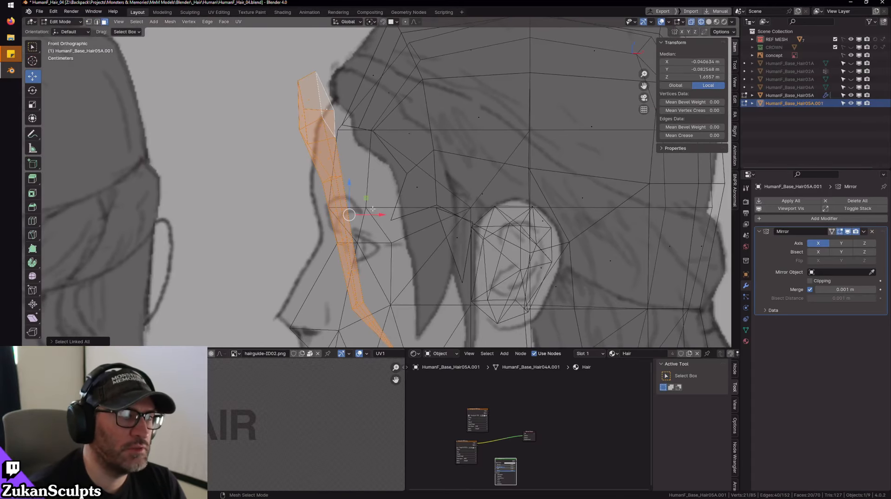
key(g)
click(418, 212)
- Frame the loose front strand from above and switch the mesh selection mode to vertices
key(KP_7)
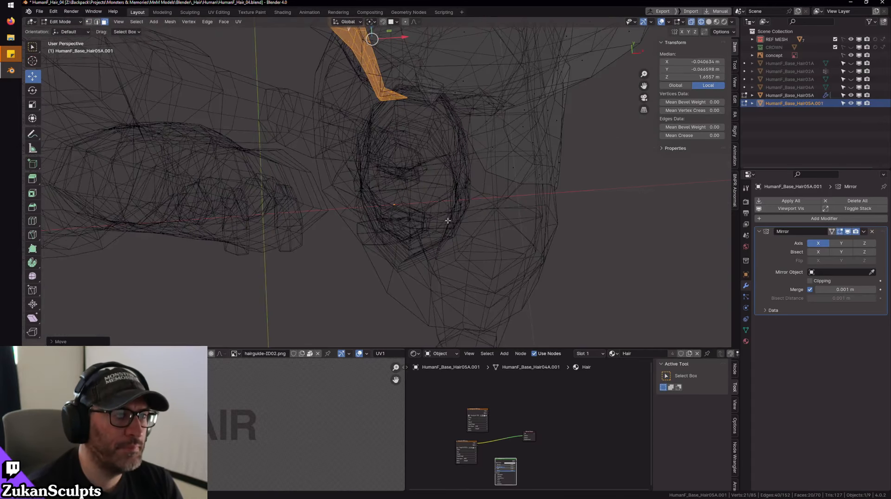
scroll(421, 128, up, 2)
key(KP_Decimal)
key(ctrl+Tab)
click(458, 195)
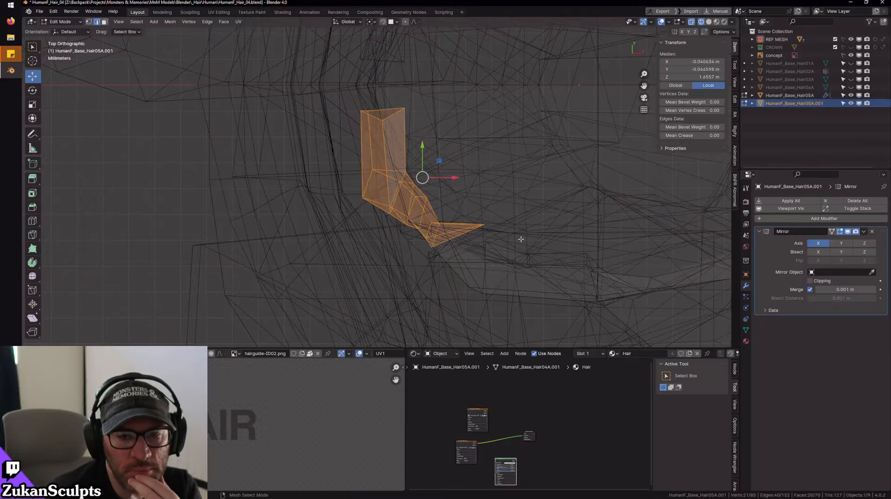
key(ctrl+Tab)
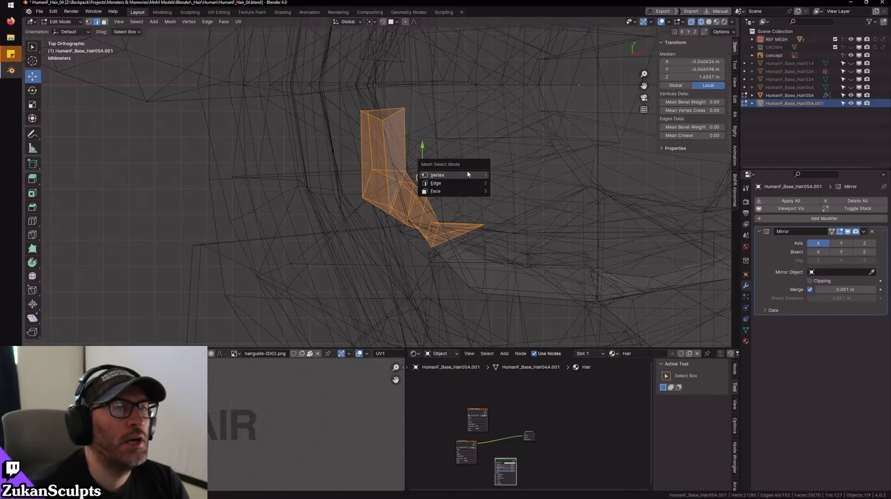
click(467, 171)
- Select the four-vertex loop below the strand's upper end and move it back to a median local Y of about -0.069 m
middle_drag(457, 214, 278, 192)
drag(264, 197, 393, 174)
key(KP_1)
key(KP_Decimal)
scroll(388, 161, up, 1)
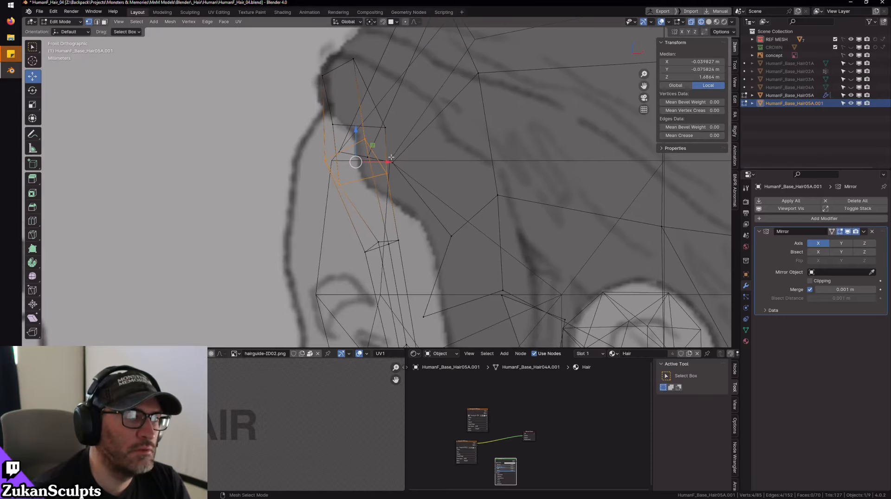
key(g)
key(x)
click(390, 161)
scroll(422, 154, down, 3)
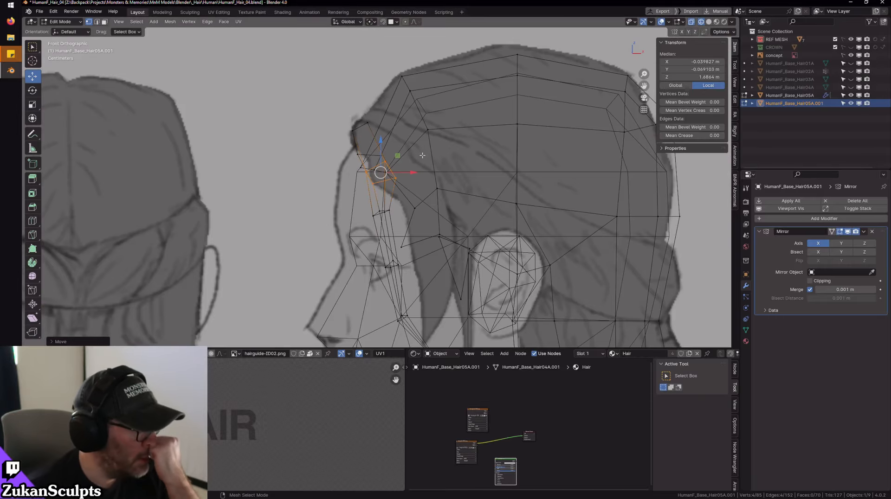
- Rotate the upper strand loop to follow the slope of the hairline in the side drawing
scroll(422, 155, up, 2)
key(r)
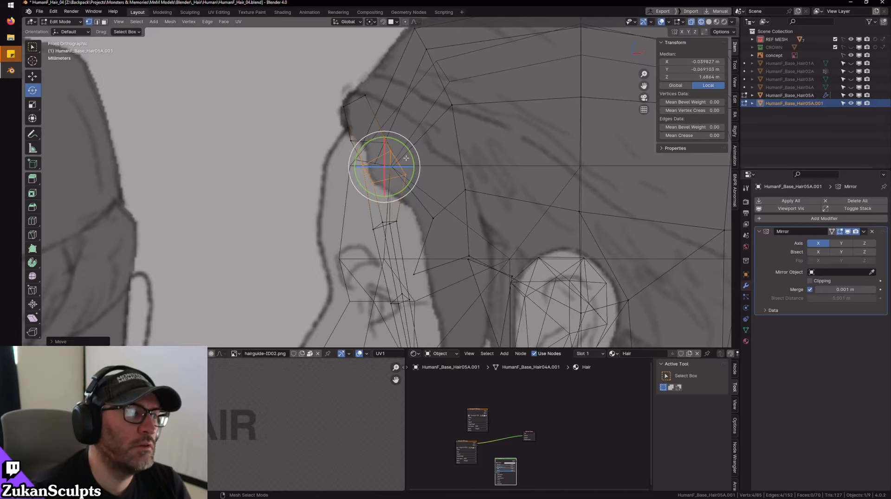
scroll(420, 140, down, 2)
middle_drag(423, 132, 412, 150)
key(shift+z)
drag(416, 153, 410, 167)
key(shift+z)
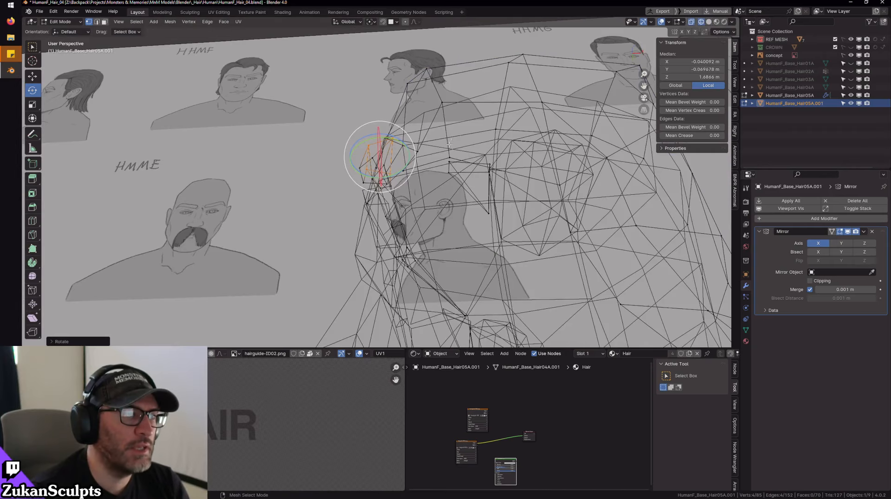
- Shift the strand's middle loops back along the hairline of the side drawing, undoing the last misplaced move
middle_drag(439, 142, 451, 193)
scroll(444, 188, up, 2)
key(w)
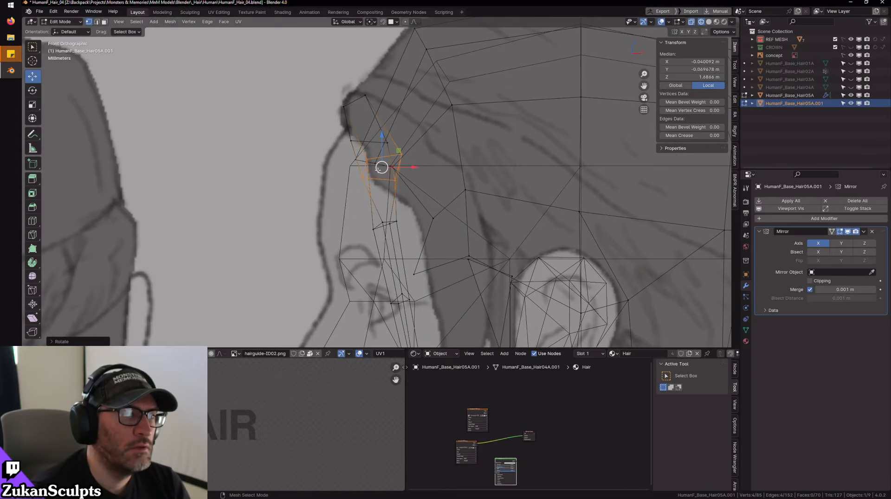
drag(382, 168, 434, 202)
scroll(434, 201, down, 2)
drag(333, 204, 418, 300)
drag(379, 237, 416, 209)
key(ctrl+z)
shift+scroll(436, 272, down, 3)
- Move the loop above the strand's tip to a median local Y of about -0.039 m and scale it up about 2.05 times
click(435, 272)
key(l)
key(g)
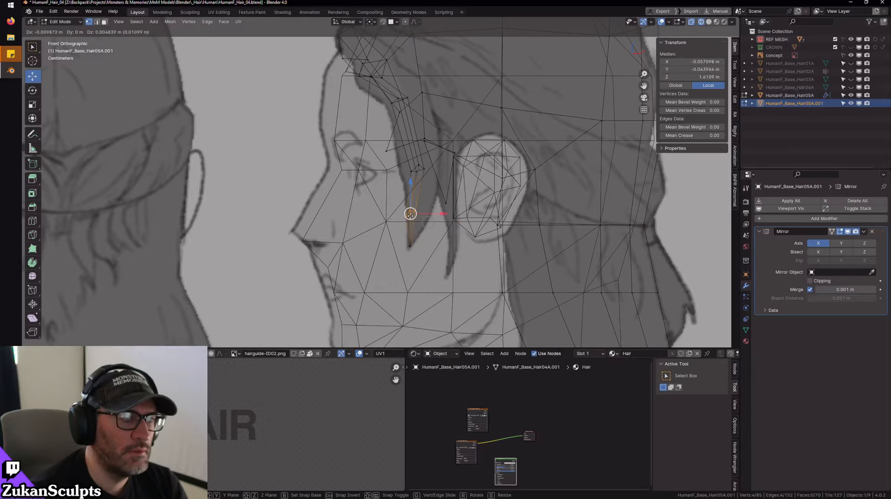
click(419, 212)
key(s)
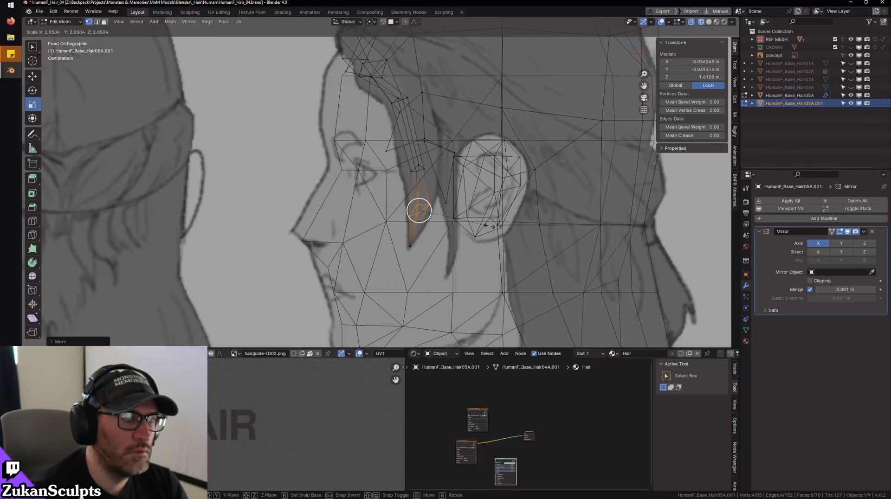
click(490, 226)
- Enlarge the next loop up the strand and move it to a median local Y of about -0.039 m and Z of about 1.637 m
shift+middle_drag(432, 218, 427, 272)
scroll(425, 272, up, 3)
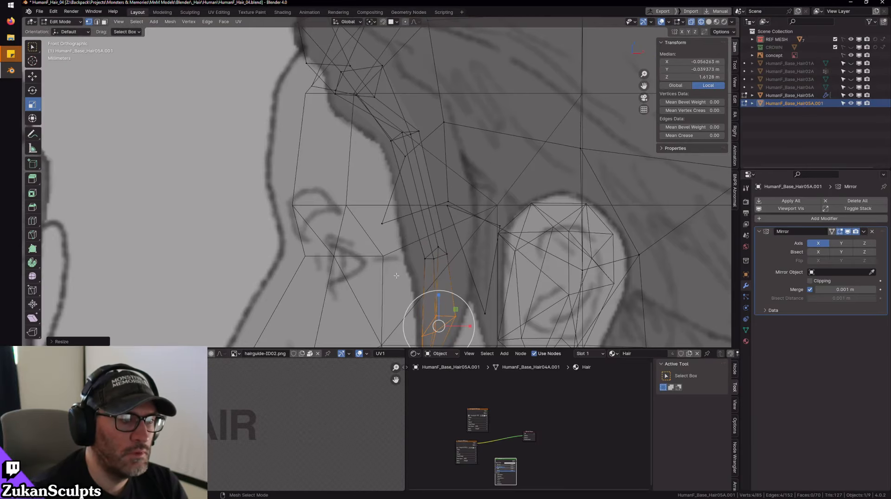
drag(399, 277, 496, 262)
key(w)
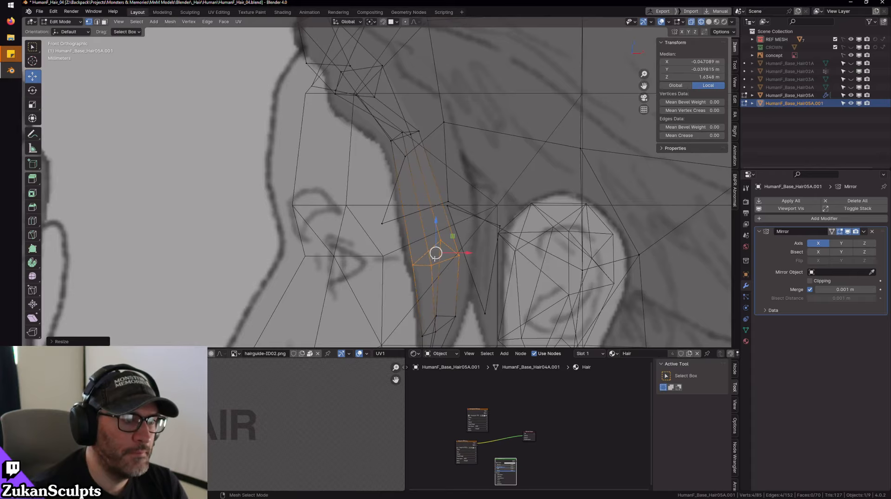
drag(431, 250, 435, 241)
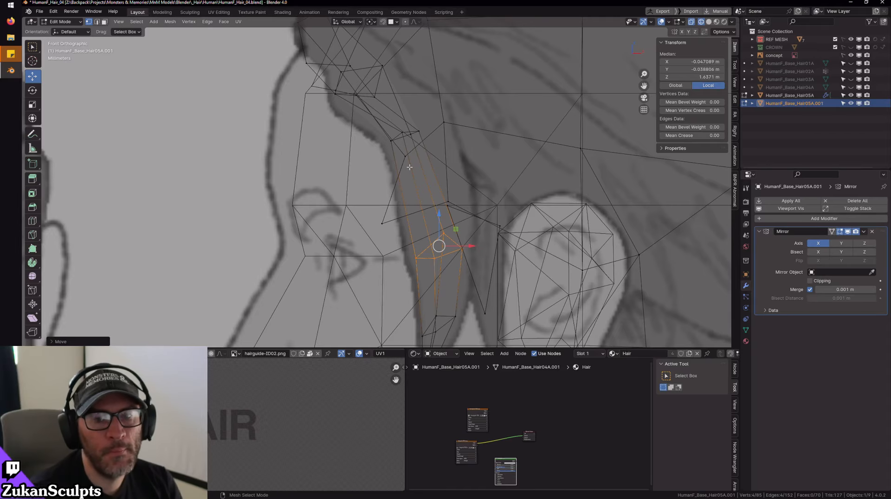
- Compare the reshaped front strand with the side and front concept drawings in shaded and wireframe display
scroll(410, 167, down, 3)
scroll(418, 166, up, 1)
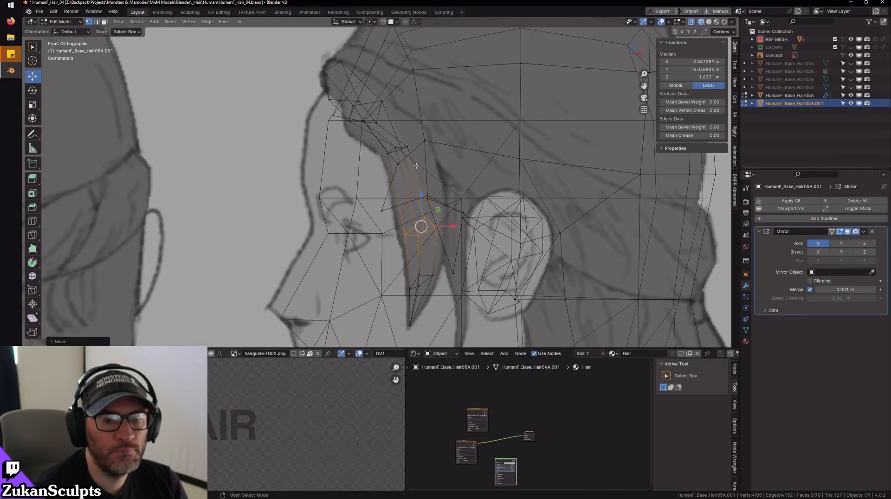
scroll(402, 169, up, 1)
mouse_move(394, 113)
shift+middle_down()
mouse_move(392, 170)
mouse_move(457, 205)
mouse_move(404, 198)
mouse_move(511, 267)
mouse_move(422, 225)
mouse_move(325, 209)
shift+middle_up()
key(shift+z)
scroll(393, 178, down, 1)
key(shift+z)
scroll(422, 225, down, 4)
shift+middle_drag(297, 165, 447, 177)
key(KP_1)
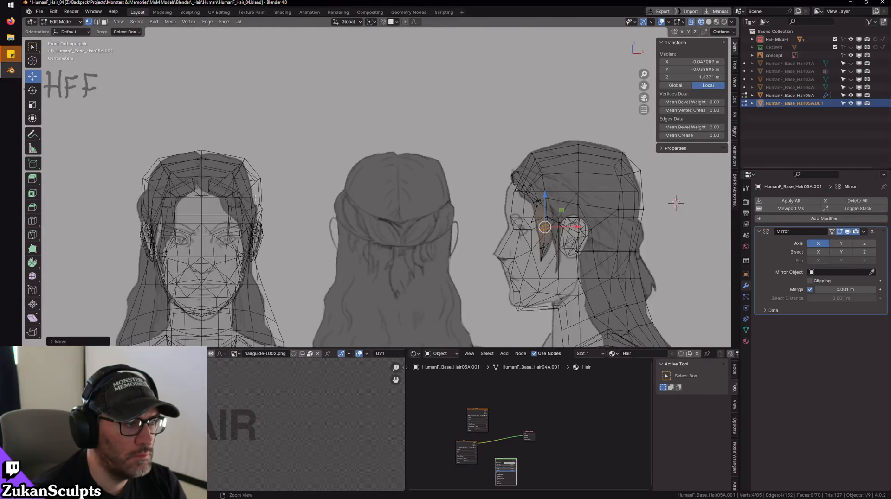
- Switch Edit Mode to HumanF_Base_Hair05A over the front concept drawing
scroll(246, 195, up, 4)
shift+middle_drag(241, 194, 375, 186)
key(shift+z)
key(Tab)
mouse_move(369, 240)
shift+middle_down()
mouse_move(421, 202)
mouse_move(510, 165)
shift+middle_up()
shift+click(386, 136)
key(Tab)
key(shift+z)
scroll(343, 215, up, 1)
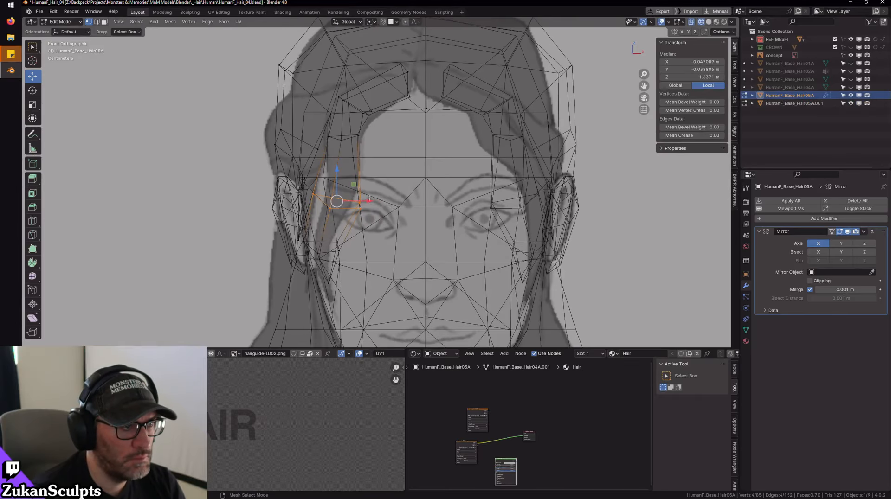
- Move the selected strand loop outward along X to match the front drawing
drag(369, 198, 346, 198)
key(shift+z)
key(shift+z)
mouse_move(346, 199)
middle_down()
mouse_move(365, 157)
mouse_move(380, 173)
mouse_move(385, 207)
middle_up()
key(shift+z)
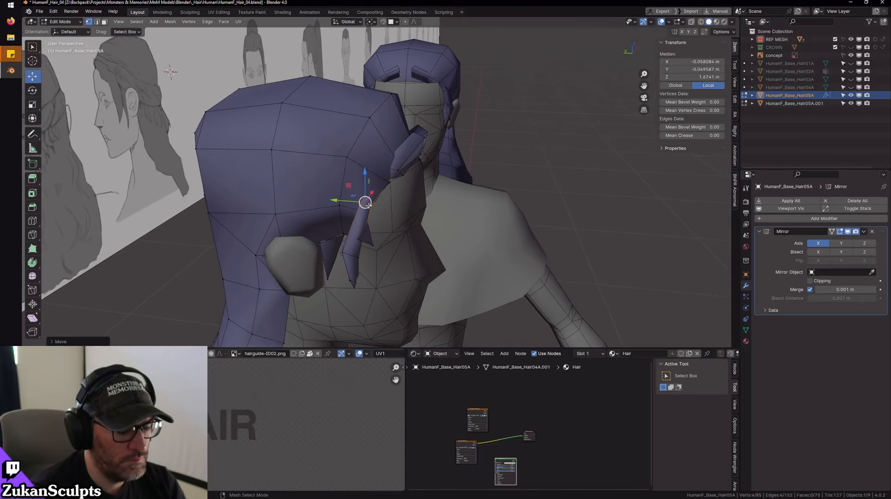
- Enable proportional editing with Connected Only and move the temple loop of the strand forward to a median local Y of about -0.067 m
key(o)
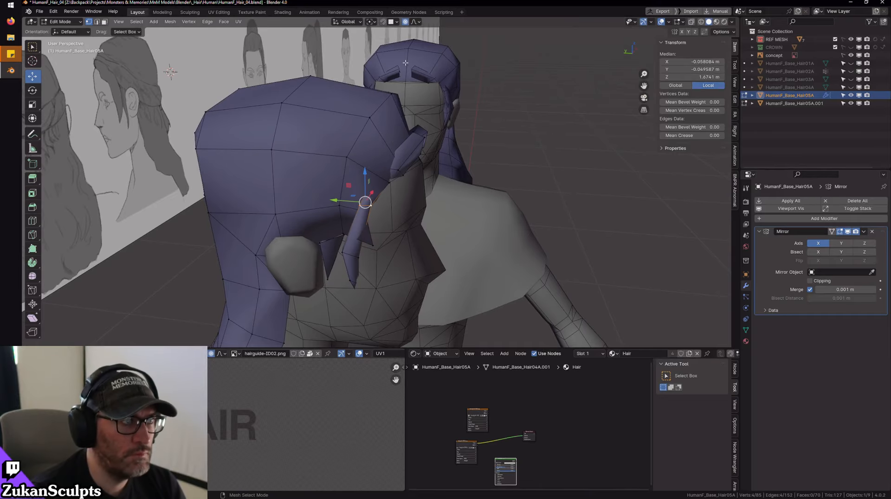
click(415, 22)
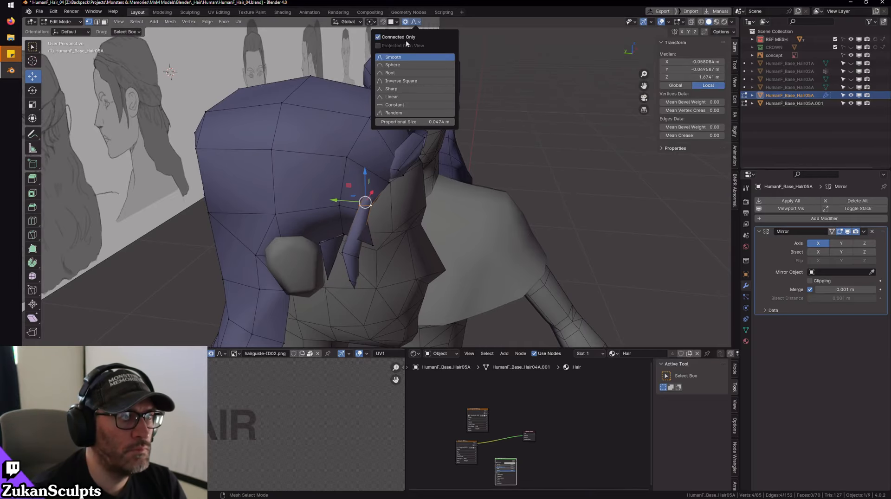
drag(365, 203, 377, 243)
middle_drag(378, 243, 297, 279)
scroll(298, 279, up, 3)
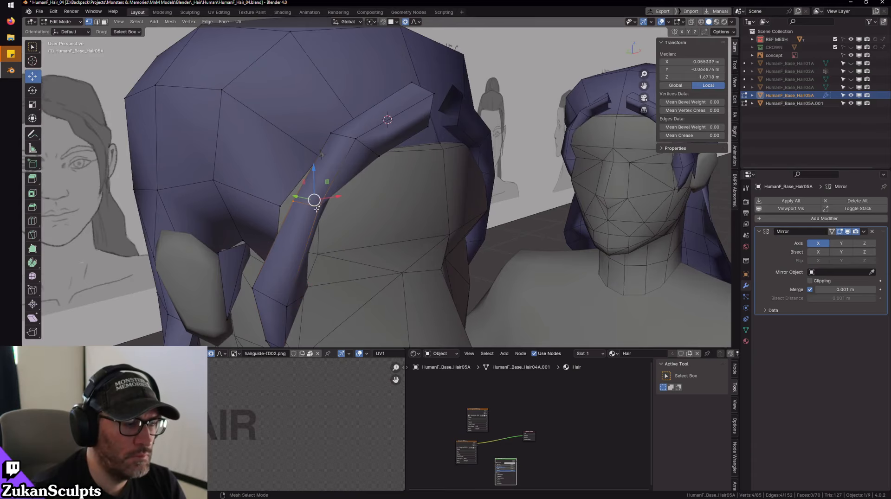
- Turn off proportional editing and rotate the temple loop of the front strand to straighten its twist
key(KP_Decimal)
scroll(416, 196, down, 5)
middle_drag(469, 223, 378, 205)
scroll(414, 195, up, 5)
key(o)
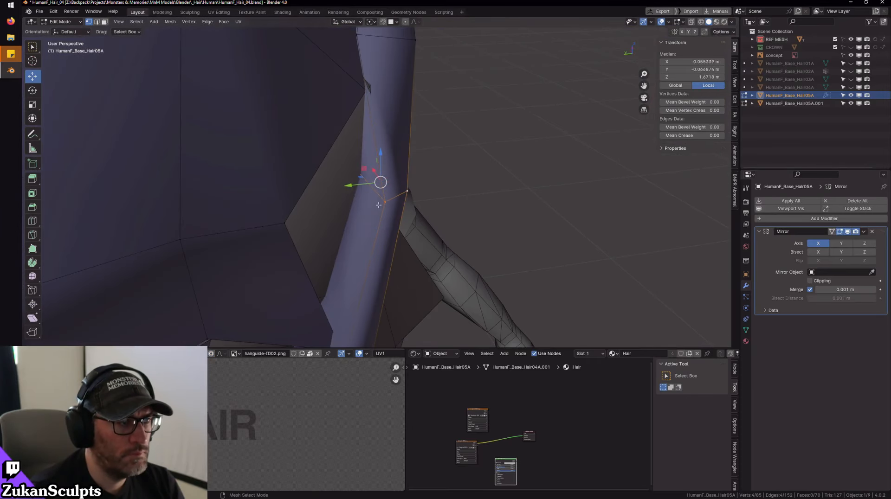
alt+drag(379, 204, 388, 238)
scroll(400, 195, down, 3)
key(e)
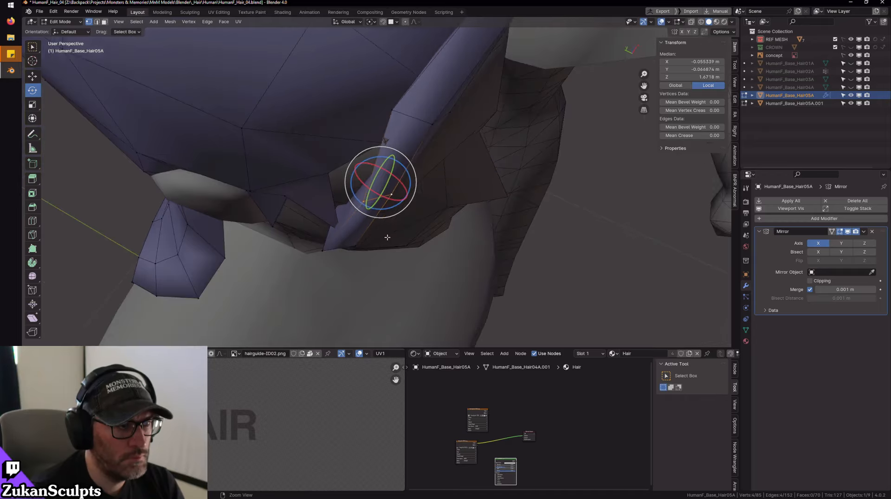
scroll(388, 237, up, 1)
drag(390, 207, 440, 176)
- Move the strand's forehead loop and the temple loop below it forward along Y, clear of the face
scroll(390, 229, down, 1)
double_click(427, 123)
key(w)
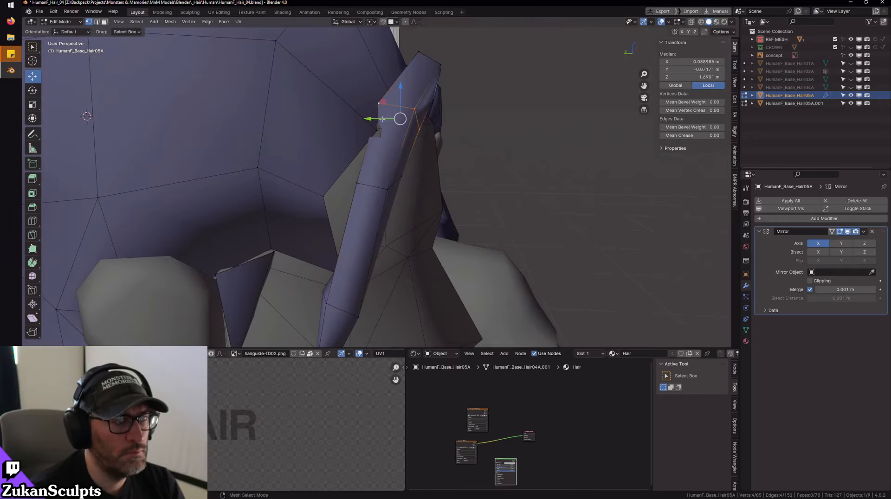
drag(381, 119, 401, 125)
key(g)
key(y)
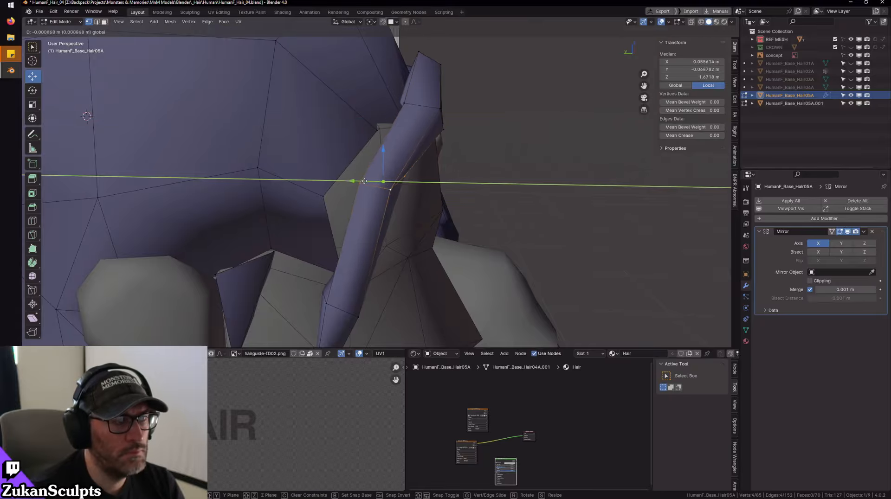
click(385, 193)
- Move the eye-level strand loop forward to a median local Y of about -0.058 m and rotate it slightly
mouse_move(385, 193)
middle_down()
mouse_move(381, 224)
mouse_move(377, 204)
middle_up()
double_click(379, 227)
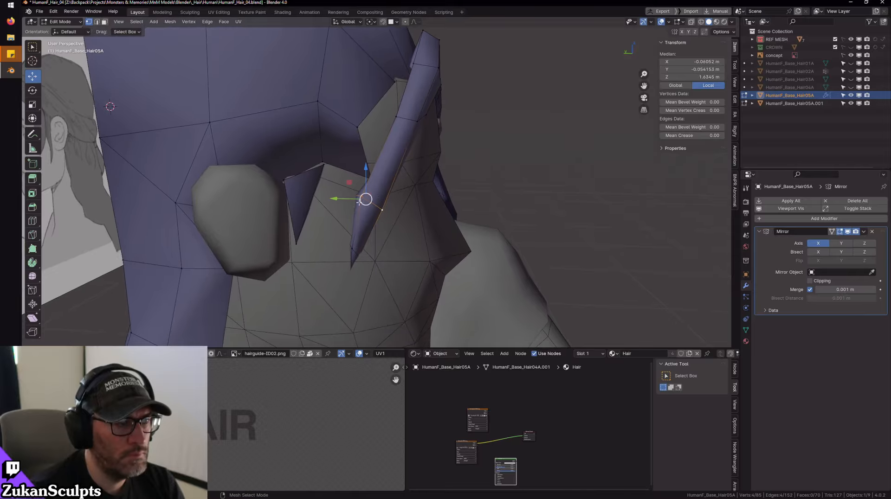
drag(333, 199, 344, 199)
key(e)
middle_drag(420, 239, 399, 218)
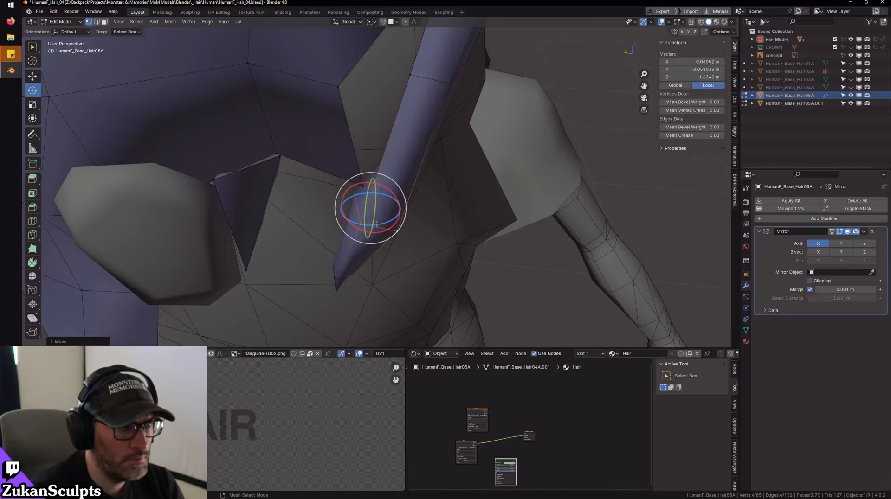
drag(399, 215, 376, 222)
- Move the strand's inner temple vertex outward, away from the forehead
middle_drag(404, 228, 353, 195)
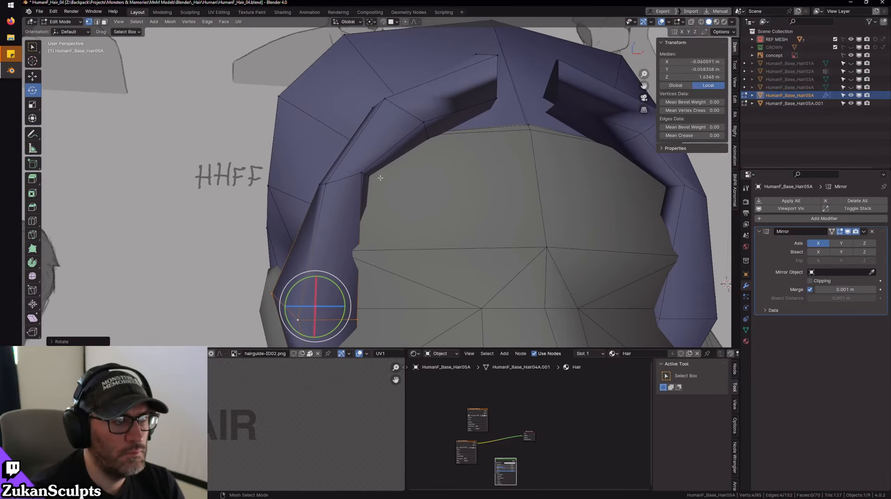
click(368, 178)
key(shift+space)
key(g)
drag(370, 183, 339, 200)
- Move the eye-level inner vertex outward to a local X of about -0.060 m and shift its whole loop away from the face
middle_drag(338, 199, 394, 261)
click(394, 261)
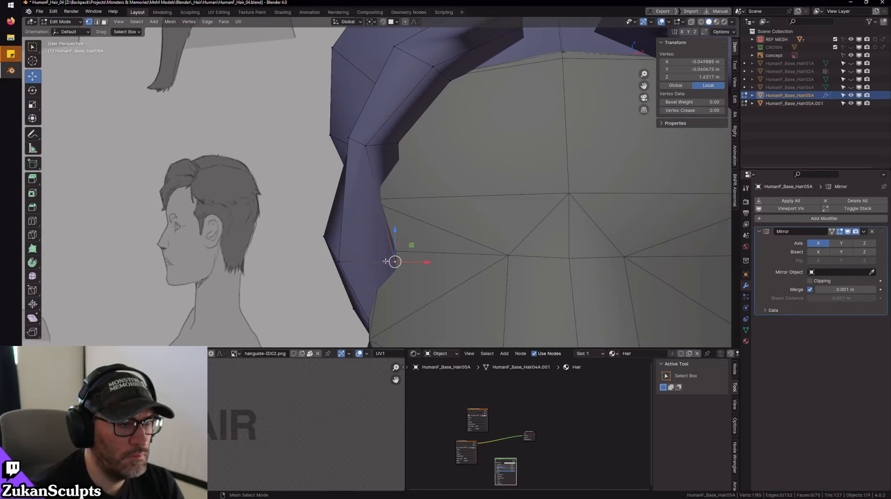
drag(416, 262, 406, 262)
scroll(389, 268, down, 2)
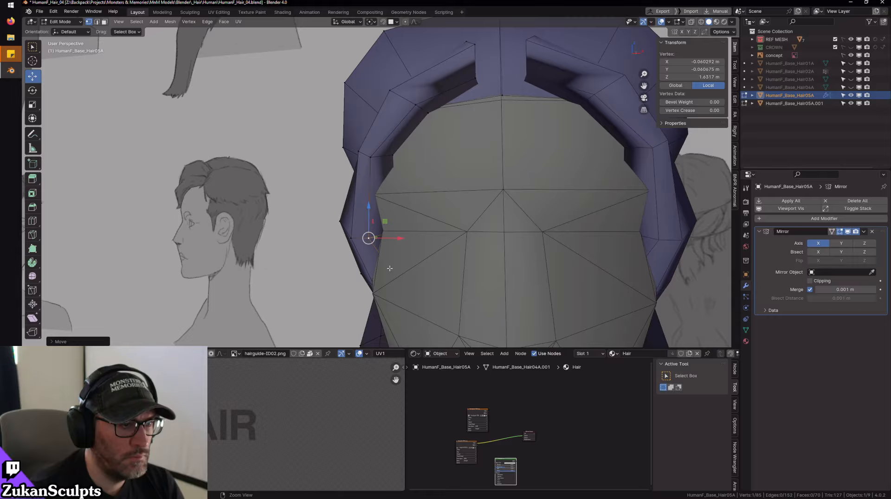
ctrl+alt+click(358, 238)
middle_drag(359, 237, 386, 189)
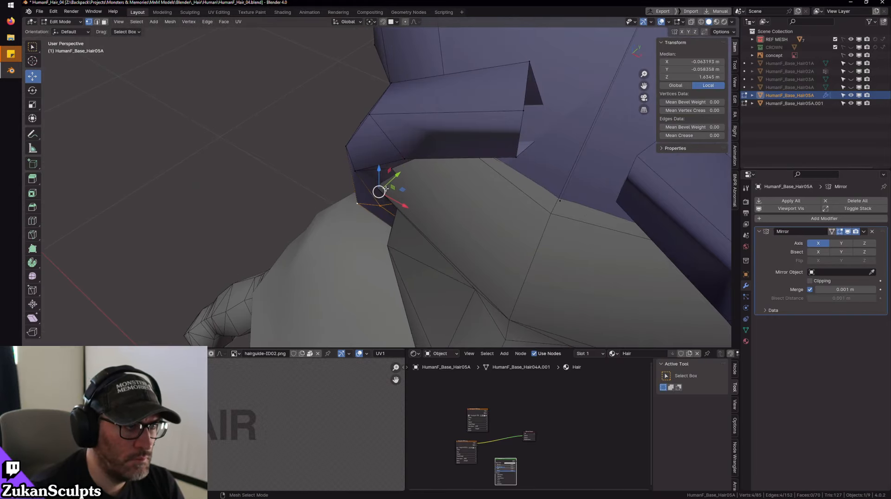
drag(394, 177, 388, 182)
- Select the strand's tip through the mesh and move it to a median local X of about -0.063 m and Y of about -0.060 m
mouse_move(388, 182)
middle_down()
mouse_move(353, 233)
mouse_move(334, 200)
middle_up()
key(shift+z)
shift+drag(328, 189, 417, 279)
key(KP_Decimal)
key(shift+z)
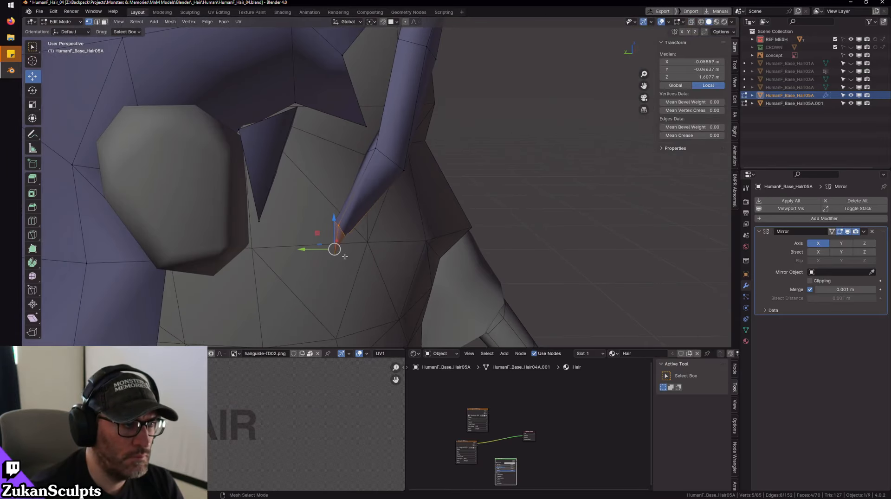
key(g)
click(384, 273)
middle_drag(383, 273, 381, 231)
drag(381, 231, 371, 243)
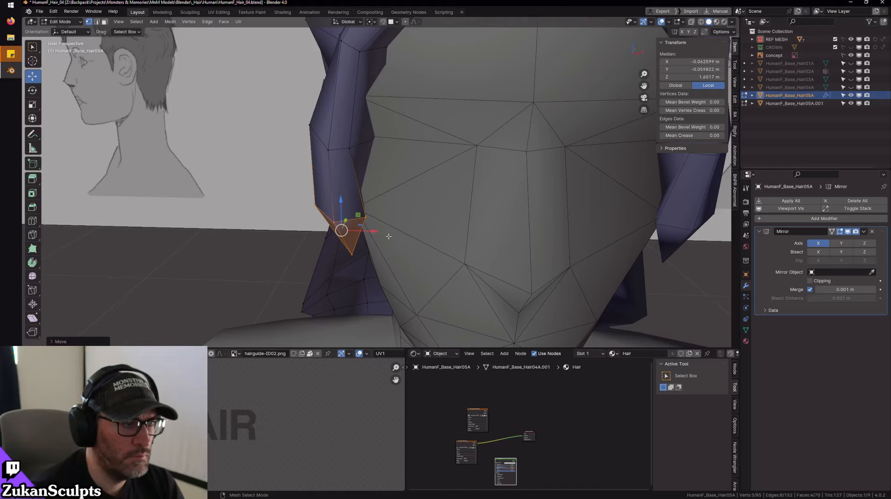
- Rotate the strand's tip to line it up with the cheek
key(shift+space)
key(r)
middle_drag(389, 237, 353, 230)
drag(354, 230, 348, 229)
key(w)
- Select the strand's inner eye-level vertex with X-ray on and move it slightly outward
mouse_move(392, 231)
middle_down()
mouse_move(399, 234)
mouse_move(398, 221)
mouse_move(395, 227)
middle_up()
scroll(378, 239, up, 1)
shift+middle_drag(358, 185, 369, 207)
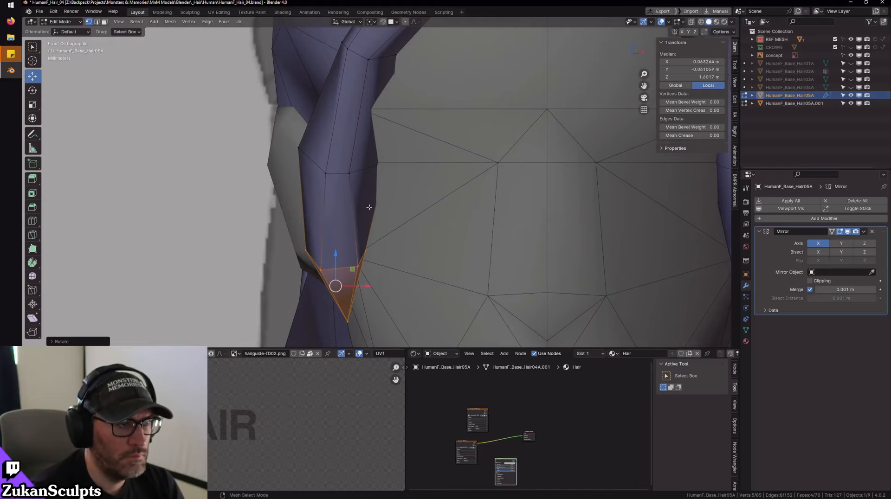
key(alt+z)
click(366, 162)
key(alt+z)
drag(388, 163, 381, 161)
- Nudge individual vertices along the middle of the front strand to even out its outline
middle_drag(381, 161, 405, 183)
drag(352, 195, 339, 187)
click(335, 191)
middle_drag(408, 188, 377, 175)
key(l)
click(370, 200)
drag(386, 204, 381, 207)
- Move the strand's front vertex beside the eye to a local X of about -0.070 m and Z of about 1.636 m
middle_drag(381, 206, 349, 222)
shift+middle_drag(349, 222, 357, 207)
scroll(357, 207, up, 1)
click(349, 219)
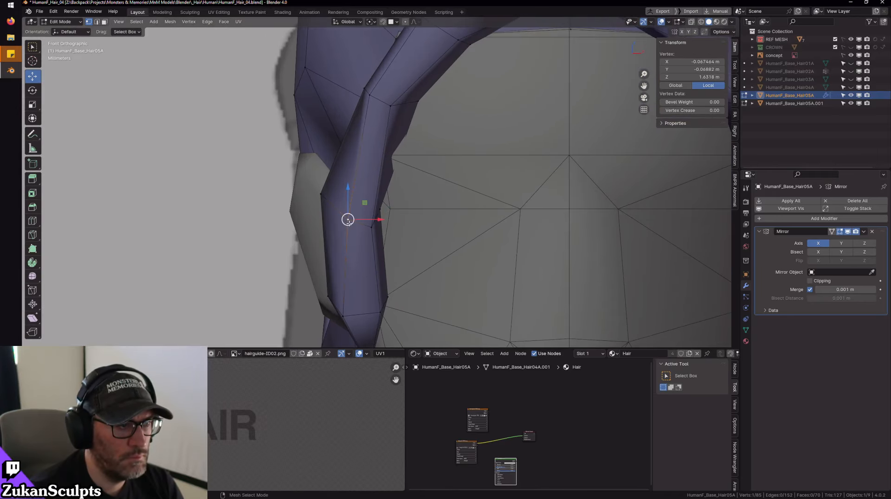
mouse_move(348, 219)
mouse_down()
mouse_move(334, 197)
mouse_move(338, 206)
mouse_up()
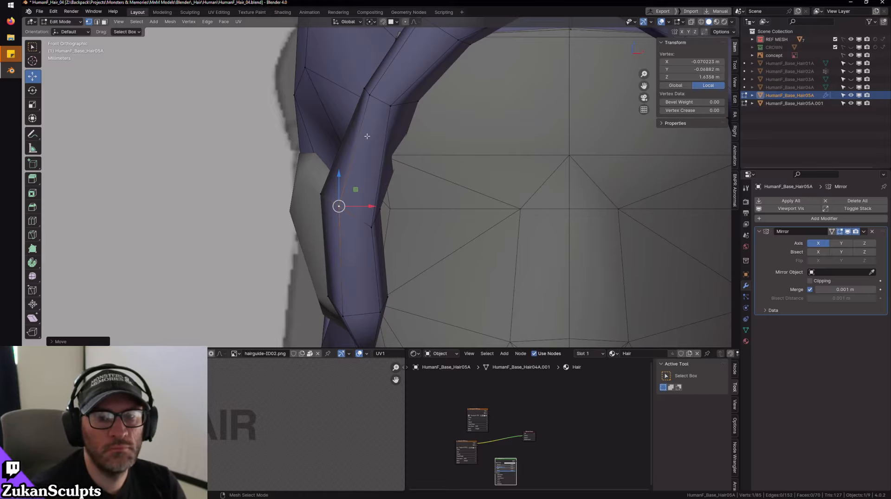
- Compare the front strands and the overall hair silhouette with the HHFF concept drawings in front view
scroll(367, 136, down, 2)
shift+middle_drag(367, 136, 338, 157)
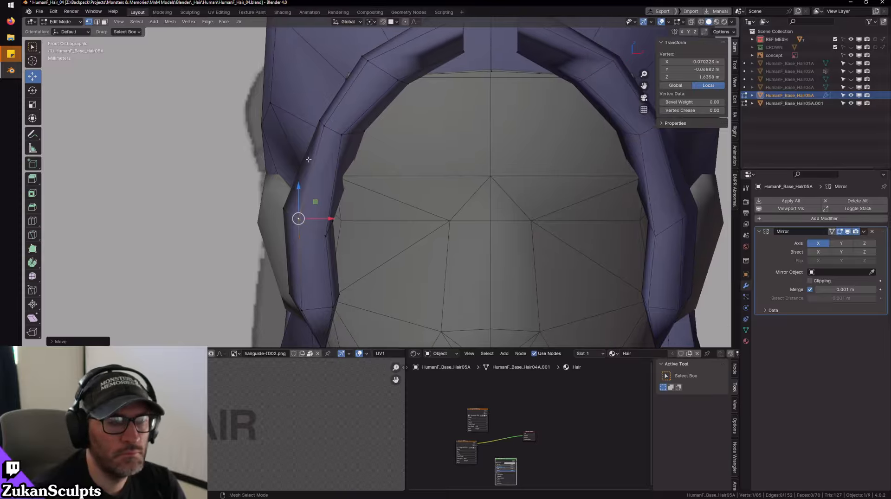
key(shift+z)
scroll(397, 193, down, 1)
key(a)
shift+middle_drag(431, 163, 354, 195)
key(a)
scroll(407, 193, down, 2)
key(shift+z)
scroll(349, 186, down, 3)
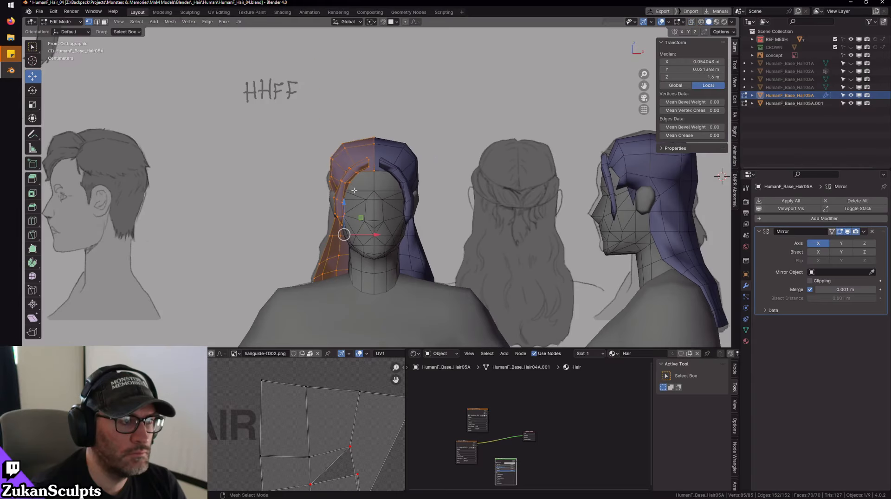
mouse_move(534, 185)
shift+middle_down()
mouse_move(386, 185)
mouse_move(422, 217)
mouse_move(447, 193)
shift+middle_up()
scroll(398, 185, up, 2)
- Return to Object Mode and remove the Mirror modifier from the side-view hair copy HumanF_Base_Hair05A.001
key(Tab)
click(647, 206)
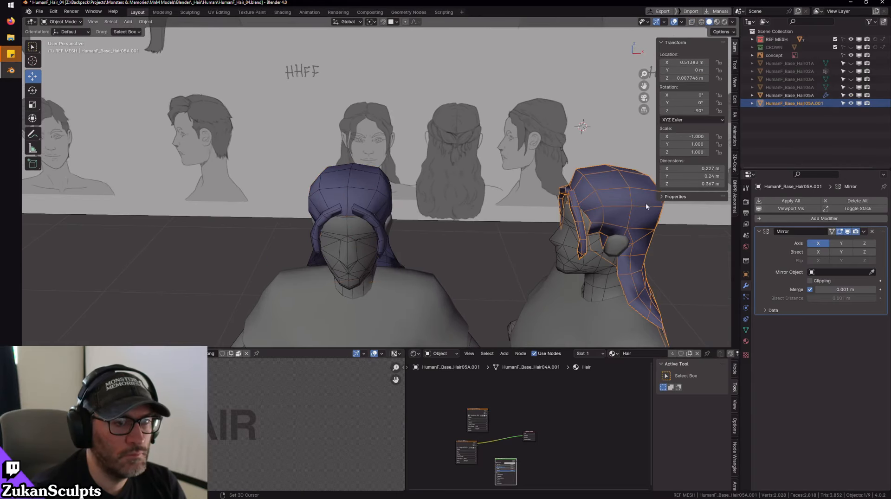
click(872, 232)
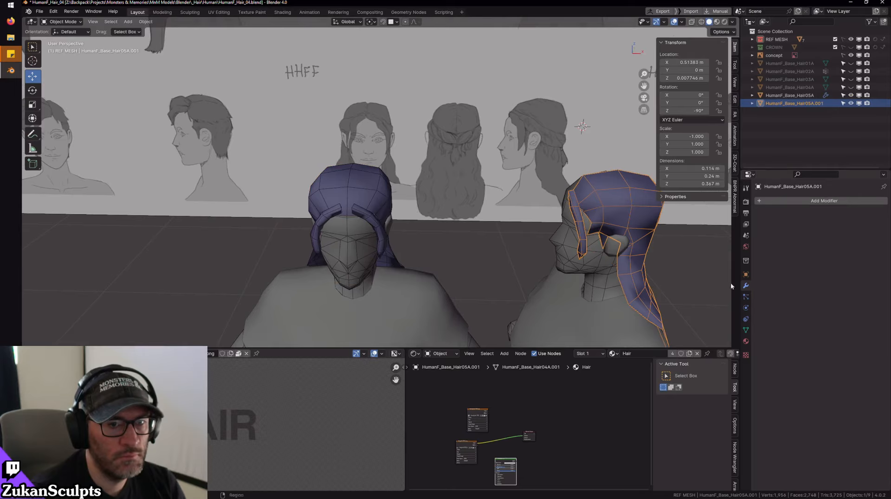
- Convert the front-facing HumanF_Base_Hair05A object to a mesh so its mirrored half becomes real geometry
click(375, 186)
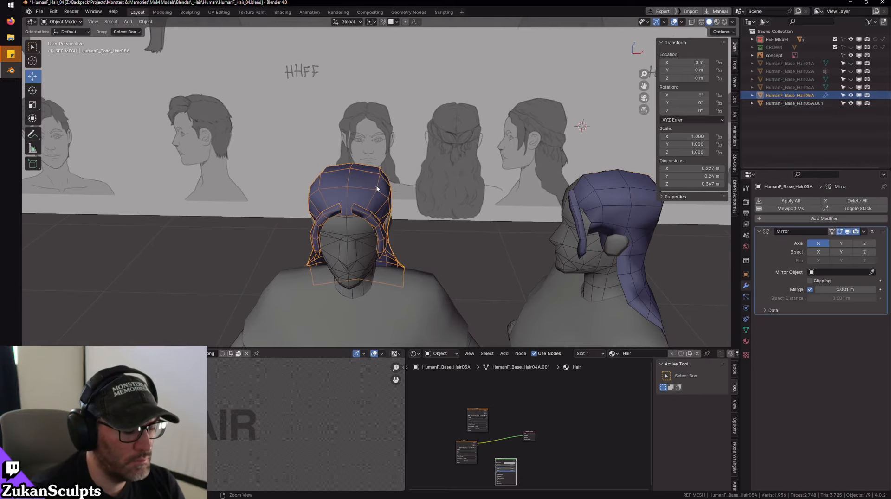
key(q)
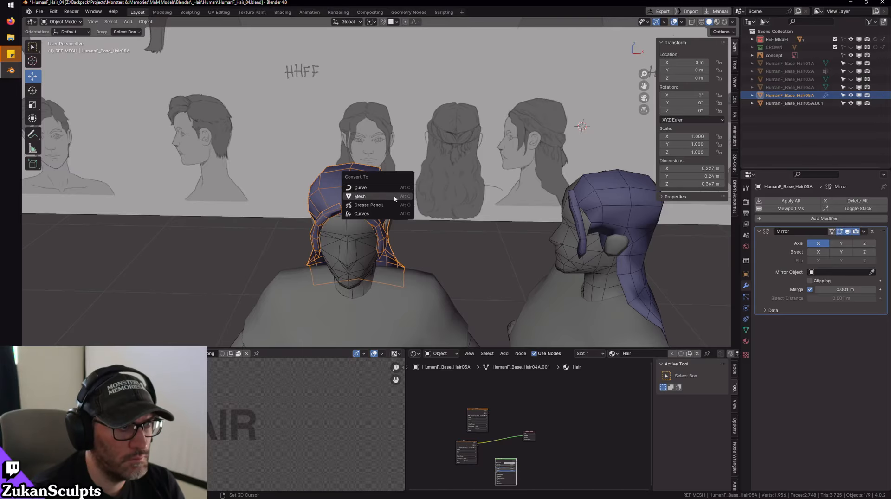
click(394, 196)
- Select the side-view hair copy HumanF_Base_Hair05A.001 and set its X scale to 1.000
scroll(561, 215, up, 4)
click(486, 211)
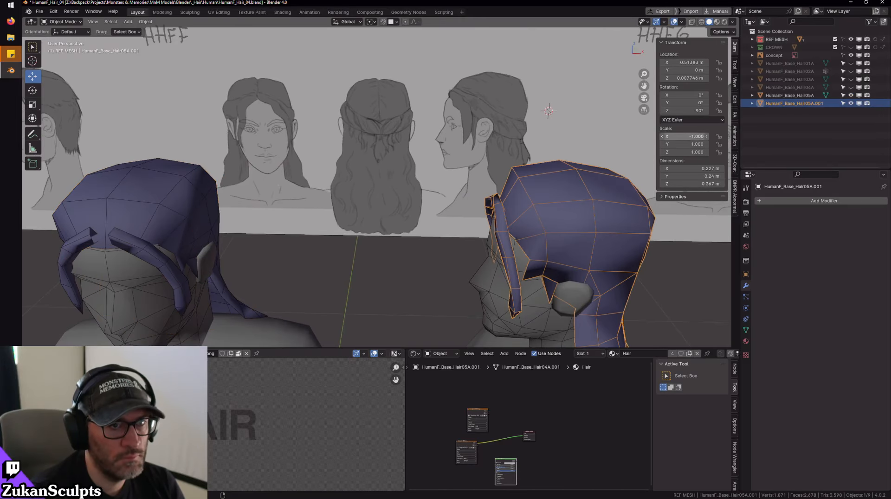
- Open the front-facing HumanF_Base_Hair05A mesh in Edit Mode from the front orthographic view
key(KP_1)
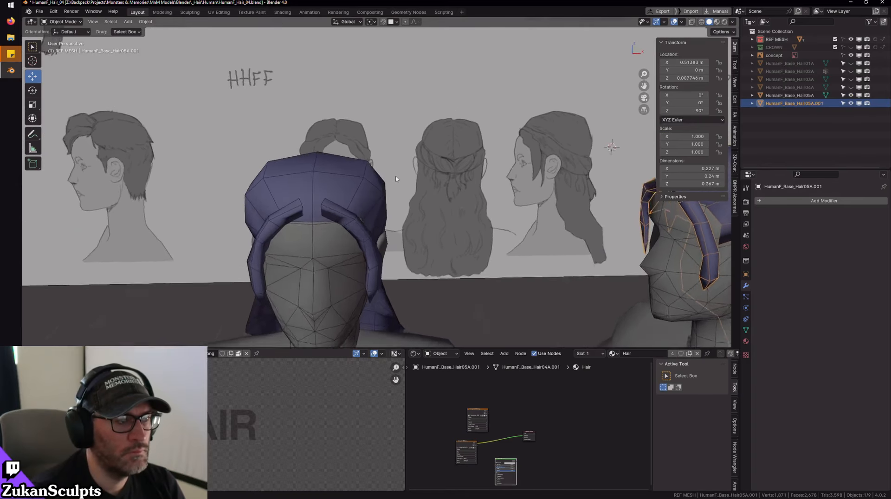
scroll(371, 195, up, 3)
click(347, 251)
key(Tab)
scroll(325, 241, down, 3)
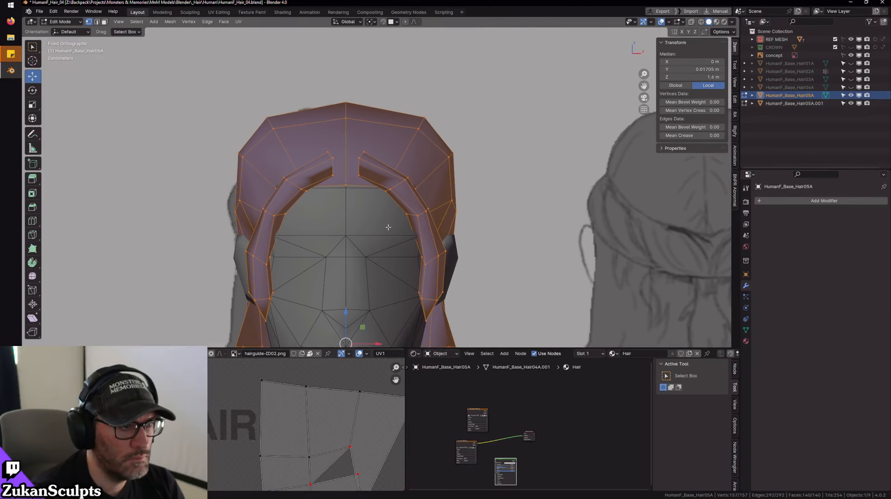
- With X-ray on, move the temple-level edge loops of the character's right front hair strand to match the concept sketch
key(alt+z)
scroll(325, 239, up, 5)
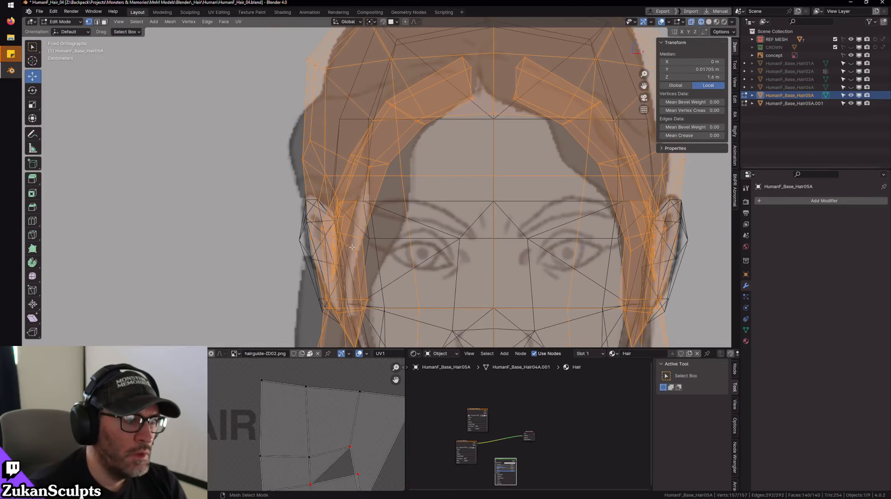
key(alt+z)
click(344, 245)
key(alt+z)
key(g)
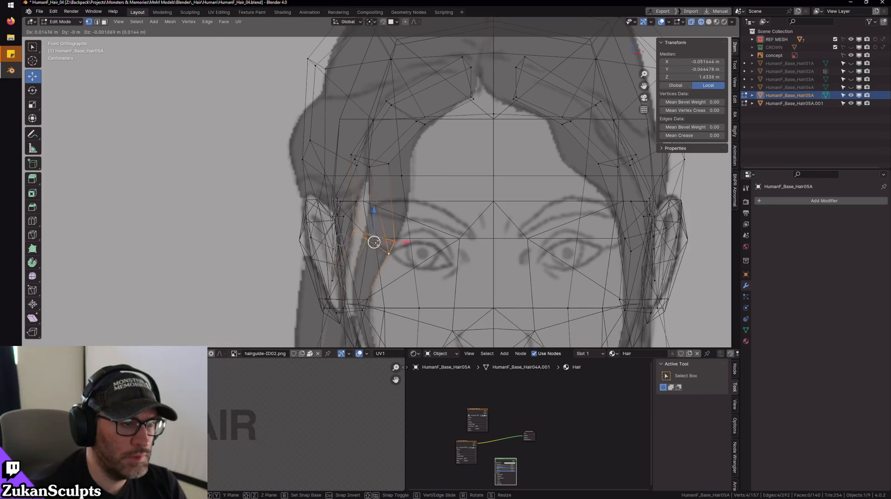
click(384, 239)
drag(387, 234, 383, 171)
key(g)
key(x)
click(386, 172)
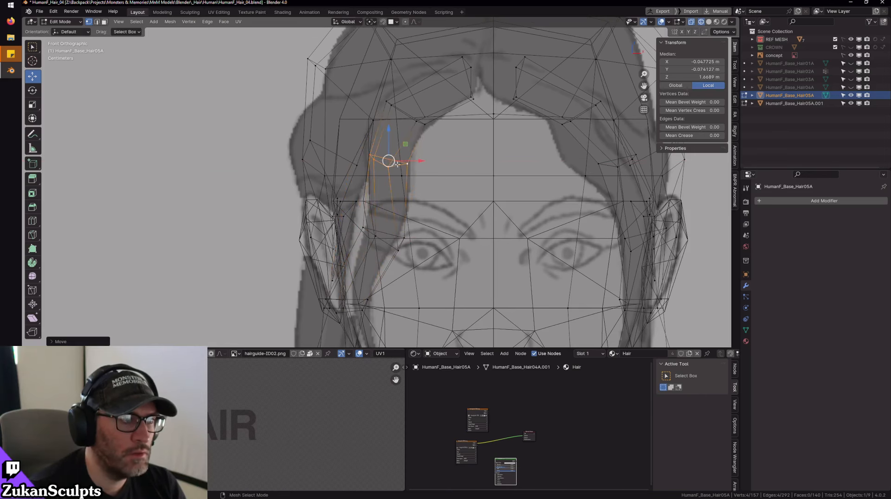
- Reposition and resize the right strand's eye-level edge loop to follow the sketched hair outline
scroll(383, 223, down, 2)
double_click(394, 207)
drag(388, 201, 385, 228)
key(r)
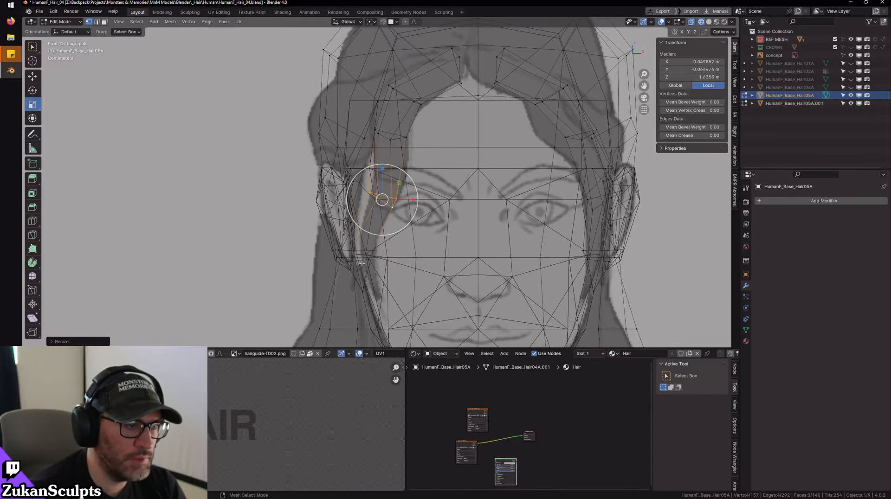
- Move the right strand's tip vertex and adjust the edge loop above it to fit the sketch
click(360, 294)
key(w)
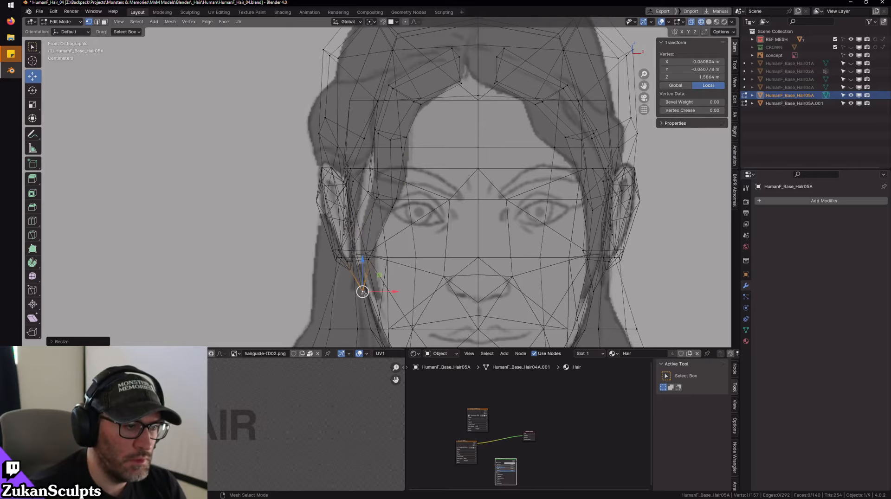
drag(363, 293, 395, 260)
scroll(374, 295, up, 6)
scroll(376, 288, down, 3)
double_click(376, 284)
key(s)
click(395, 274)
scroll(397, 177, down, 5)
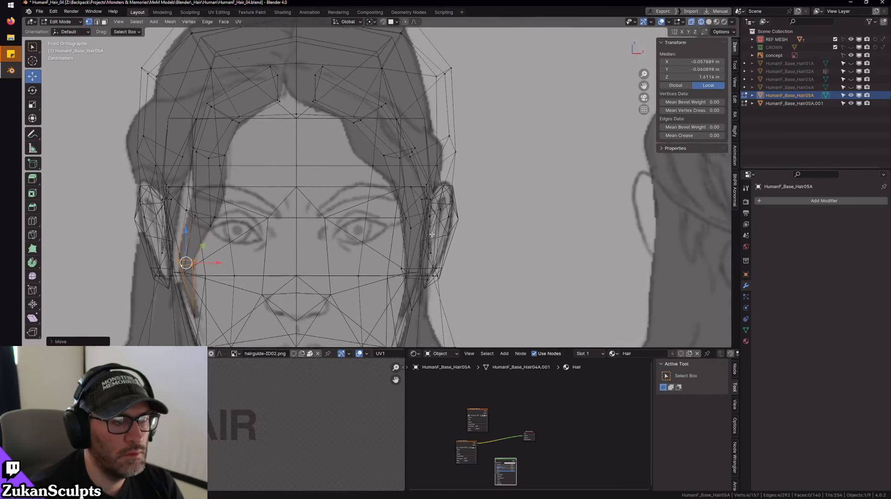
- Shift the upper edge loops of the character's left front hair strand inward to match the sketched hairline
key(alt+z)
shift+middle_drag(408, 140, 390, 178)
double_click(390, 177)
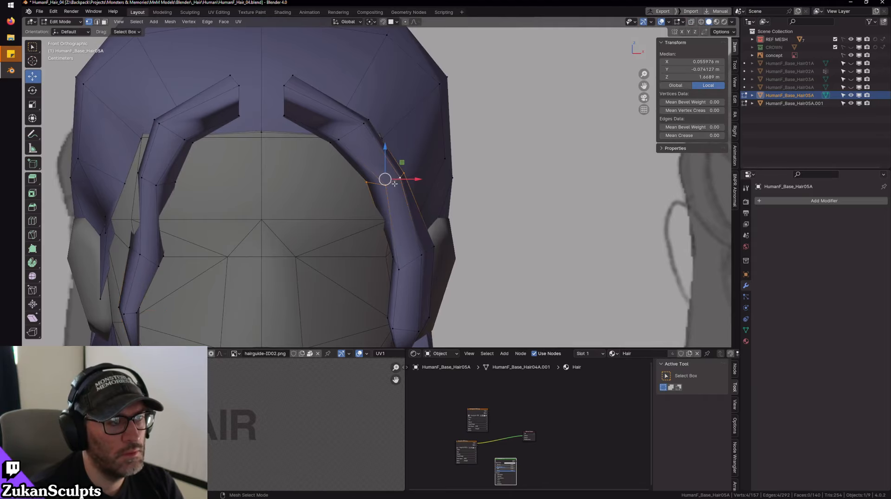
key(alt+z)
mouse_move(389, 182)
mouse_down()
mouse_move(354, 185)
mouse_move(378, 190)
mouse_up()
alt+click(349, 140)
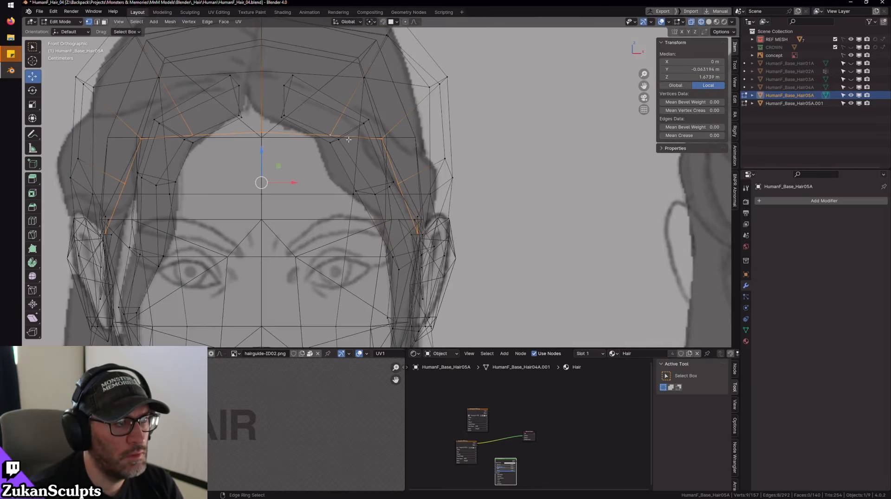
alt+click(352, 135)
mouse_move(353, 135)
mouse_down()
mouse_move(349, 152)
mouse_move(337, 133)
mouse_up()
alt+click(377, 190)
drag(371, 180, 355, 170)
- Move the left strand's eye-level edge loop inward and up to follow the sketch
shift+middle_drag(362, 186, 352, 162)
key(a)
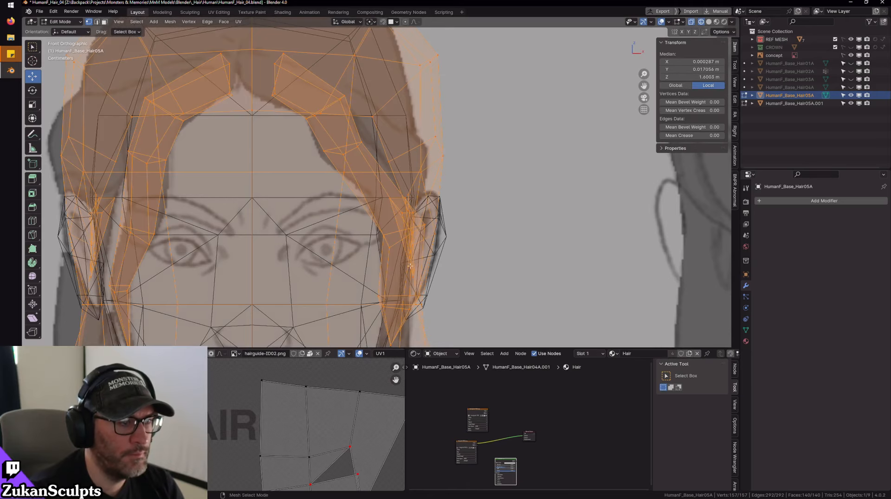
shift+middle_drag(398, 236, 368, 228)
alt+click(371, 229)
alt+click(364, 232)
drag(371, 227, 355, 195)
- Pull the left strand's tip vertex down and inward, and scale and move the edge loop above it
shift+middle_drag(363, 251, 359, 209)
click(355, 296)
drag(354, 294, 340, 309)
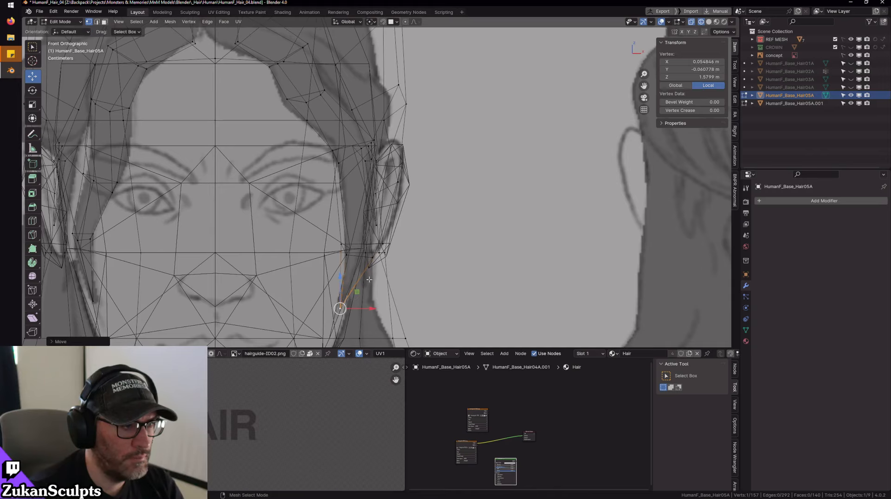
alt+click(355, 258)
drag(362, 251, 360, 230)
key(s)
key(g)
key(shift+z)
- From a side angle, adjust the position of the left strand's edge loop along the side of the face
scroll(356, 248, down, 5)
middle_drag(357, 247, 302, 259)
scroll(315, 232, up, 5)
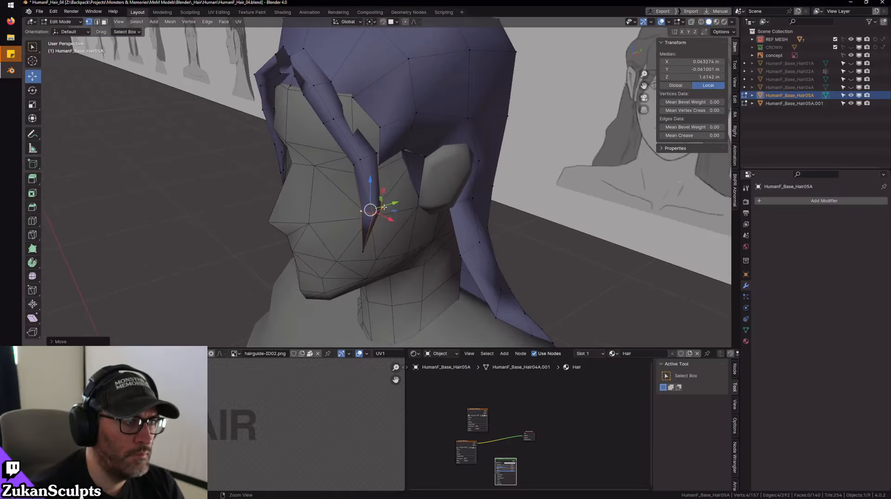
shift+middle_drag(338, 162, 349, 267)
middle_drag(366, 228, 340, 209)
alt+click(341, 201)
drag(370, 197, 357, 198)
middle_drag(357, 200, 351, 188)
alt+click(372, 266)
middle_drag(353, 273, 411, 275)
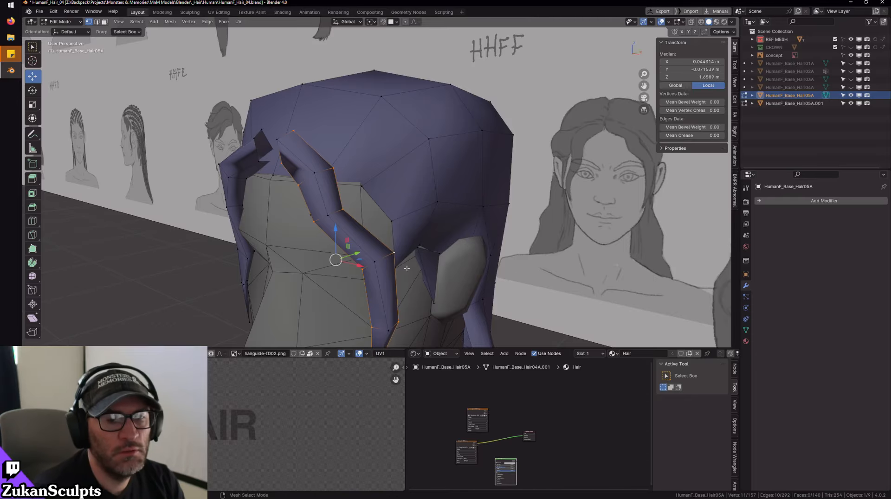
middle_drag(390, 205, 498, 186)
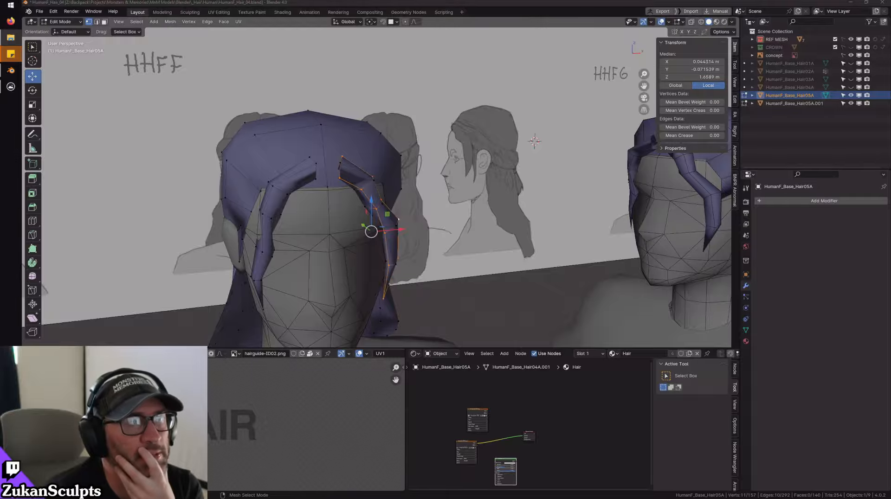
key(alt+Tab)
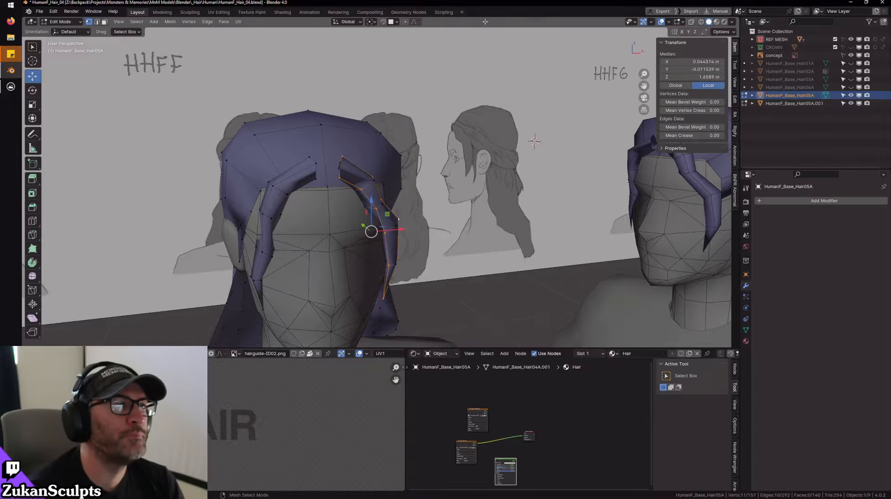
middle_drag(483, 121, 386, 153)
scroll(383, 153, up, 6)
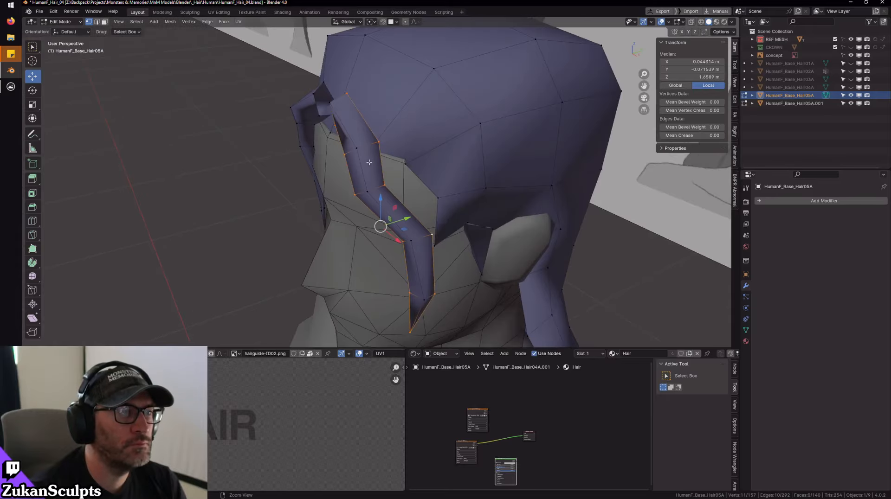
- Move the lower corner vertex at the left strand's parting end back toward the scalp
shift+middle_drag(343, 133, 362, 151)
scroll(338, 181, down, 5)
click(292, 106)
key(KP_Decimal)
scroll(325, 153, down, 5)
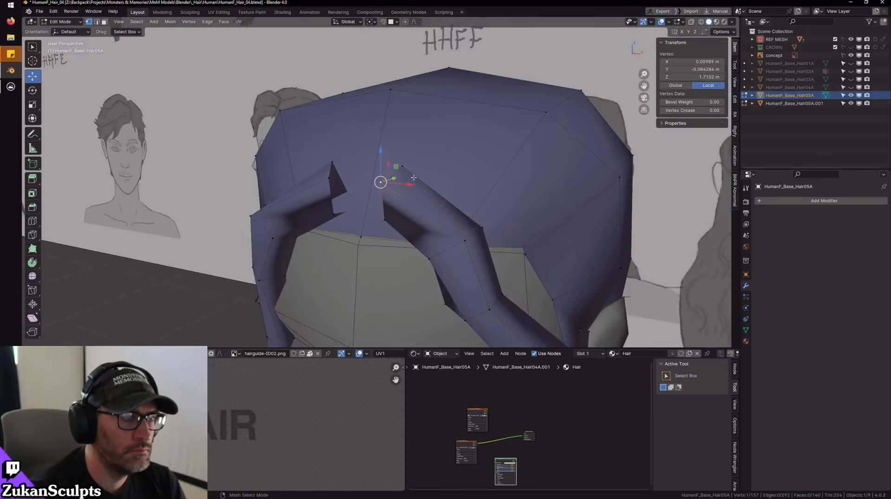
scroll(463, 199, up, 4)
mouse_move(339, 181)
middle_down()
mouse_move(463, 198)
mouse_move(413, 224)
mouse_move(334, 211)
mouse_move(342, 225)
middle_up()
key(shift+z)
click(332, 215)
key(shift+z)
drag(293, 202, 316, 208)
alt+drag(515, 204, 427, 205)
- Switch to edge selection and move the upper edge at the left strand's parting end toward the scalp
right_click(367, 160)
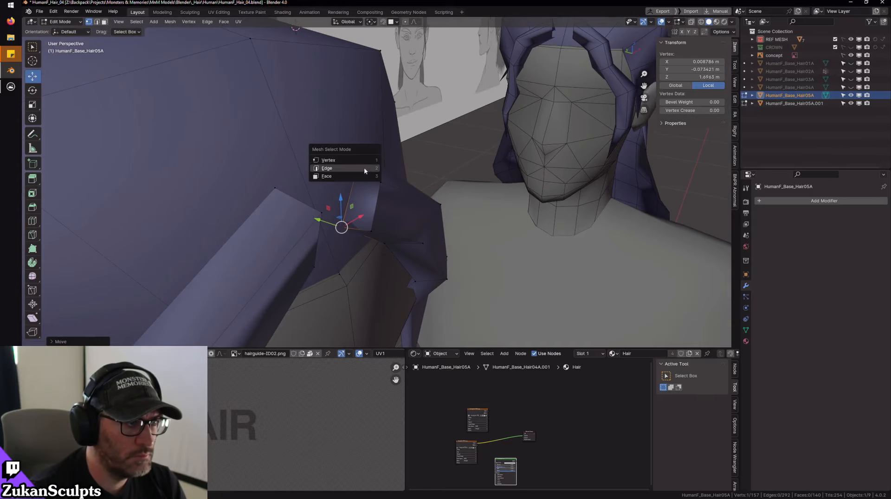
click(364, 168)
click(370, 166)
alt+drag(371, 168, 403, 175)
key(e)
key(w)
drag(335, 170, 316, 169)
alt+drag(518, 240, 451, 271)
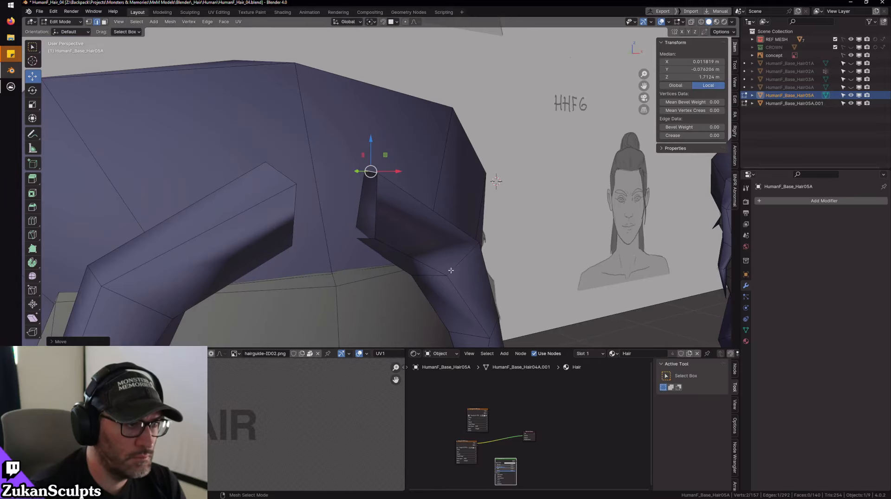
- Reposition the front edge at the open parting end of the left strand
alt+drag(388, 266, 380, 236)
click(358, 243)
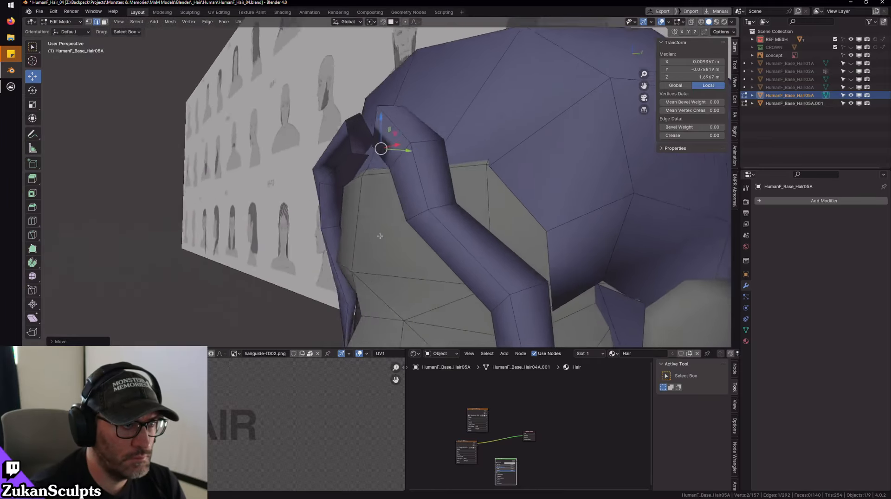
scroll(381, 236, up, 6)
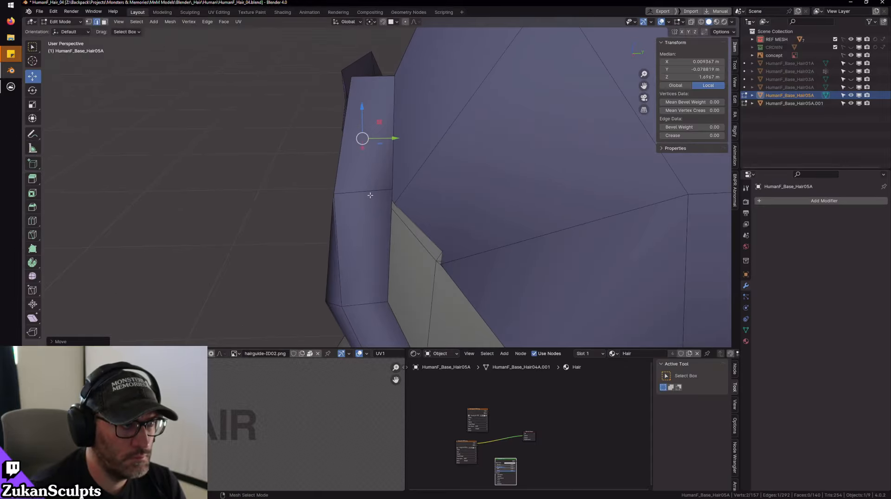
click(370, 195)
alt+drag(370, 196, 389, 199)
alt+drag(390, 200, 511, 214)
- Switch to vertex selection and adjust the top corner vertex at the left strand's parting end
scroll(451, 215, up, 3)
alt+shift+drag(380, 116, 360, 163)
key(ctrl+Tab)
click(336, 96)
alt+drag(338, 121, 313, 98)
click(360, 102)
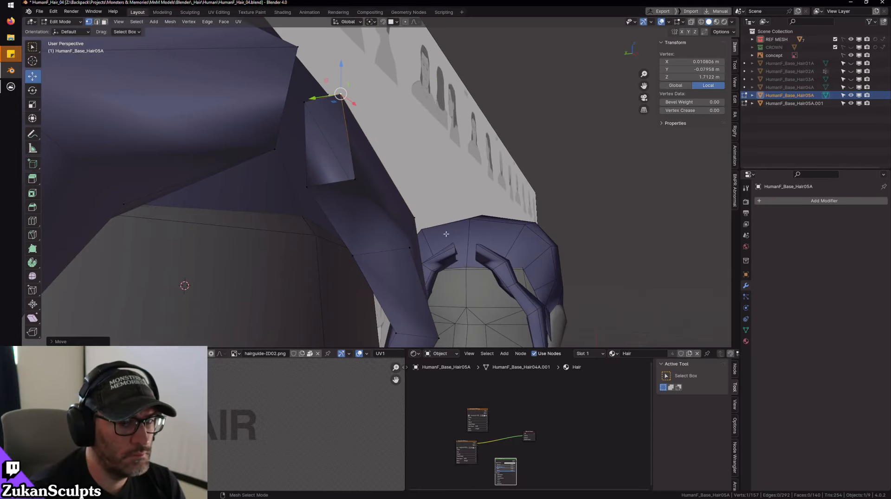
alt+shift+drag(446, 234, 444, 205)
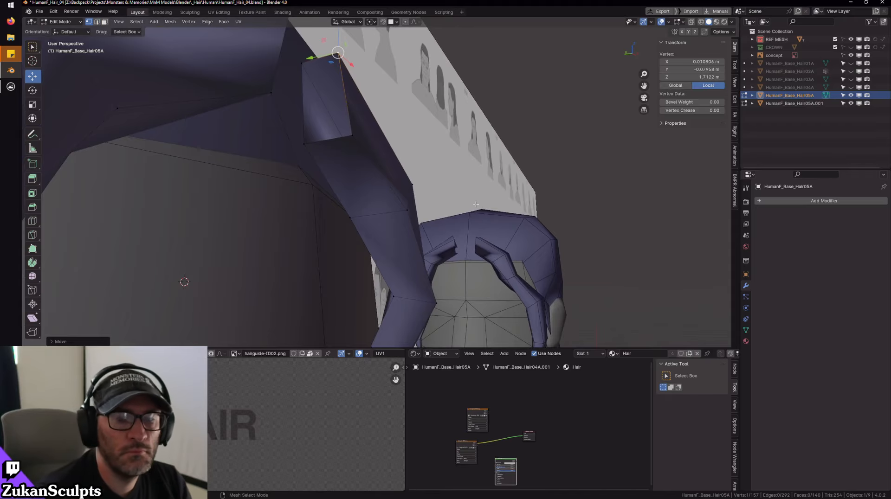
- Select the front face at the left strand's parting end and set the transform orientation to Normal
alt+drag(476, 204, 348, 186)
right_click(349, 187)
click(347, 205)
click(346, 184)
key(r)
alt+drag(437, 145, 385, 167)
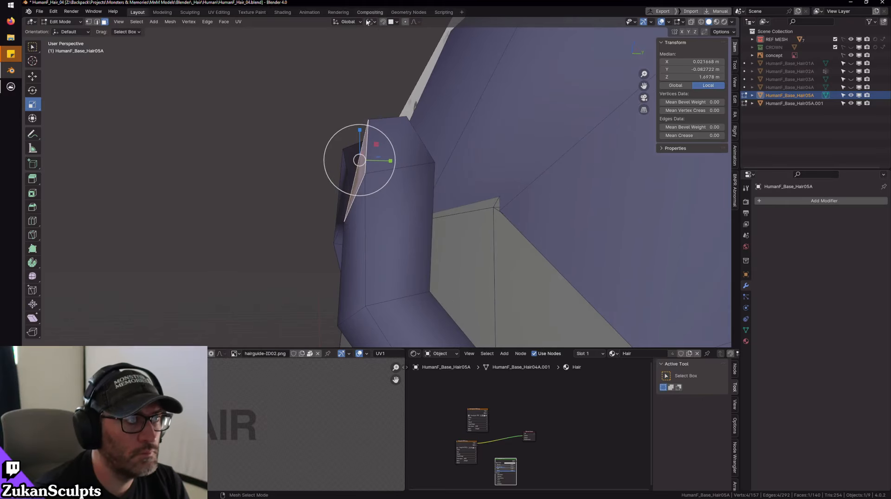
click(368, 22)
click(354, 24)
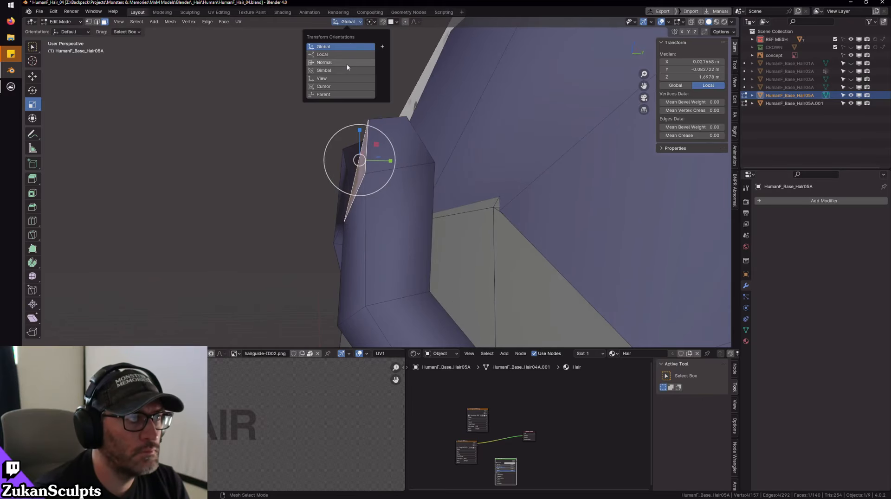
- Move the selected strand face slightly inward along its normal
alt+drag(401, 158, 400, 215)
drag(330, 175, 337, 178)
key(w)
alt+middle_drag(394, 237, 386, 207)
alt+right_drag(386, 208, 367, 217)
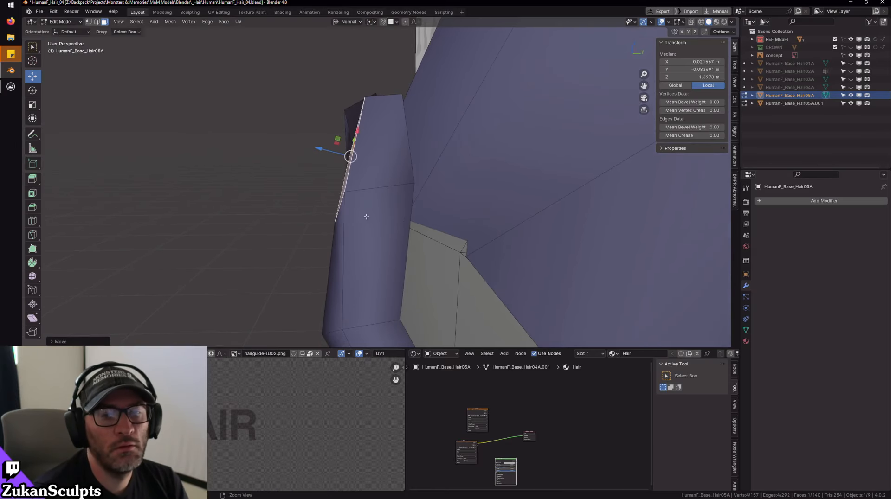
- Switch to vertex selection, select the left strand's cross-section loop in wireframe, and rotate it to follow the strand's direction
alt+drag(366, 217, 453, 291)
alt+middle_drag(454, 291, 408, 225)
click(384, 183)
mouse_move(380, 225)
middle_down()
mouse_move(370, 243)
mouse_move(315, 242)
mouse_move(424, 269)
mouse_move(371, 255)
mouse_move(379, 246)
mouse_move(383, 268)
middle_up()
right_click(370, 245)
click(349, 232)
scroll(356, 233, up, 3)
key(shift+z)
scroll(385, 246, up, 3)
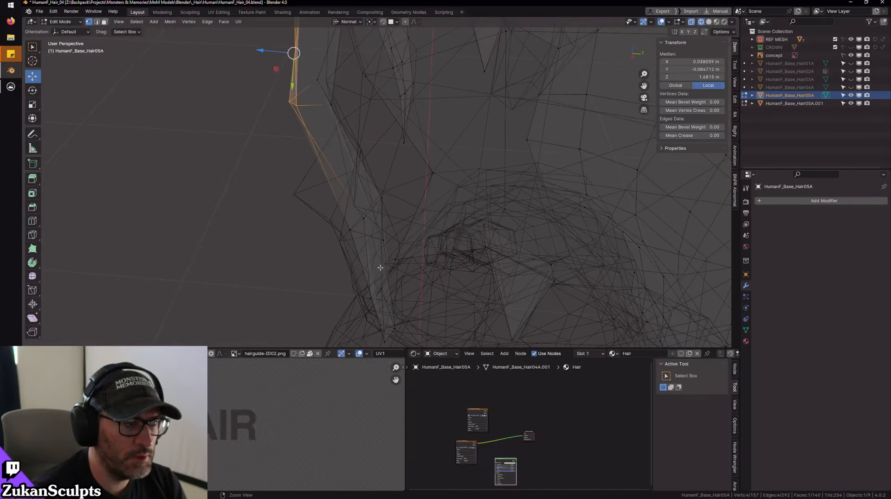
scroll(380, 265, up, 2)
mouse_move(379, 209)
middle_down()
mouse_move(344, 239)
mouse_move(399, 234)
mouse_move(443, 251)
middle_up()
key(shift+z)
key(shift+space)
key(r)
scroll(444, 251, up, 2)
drag(443, 251, 448, 233)
- Move the cross-section loop at the left strand's temple bend closer to the head
middle_drag(448, 233, 319, 214)
key(shift+space)
key(g)
mouse_move(319, 214)
mouse_down()
mouse_move(308, 208)
mouse_move(312, 218)
mouse_up()
middle_drag(316, 246, 368, 185)
scroll(372, 177, down, 2)
scroll(372, 176, up, 4)
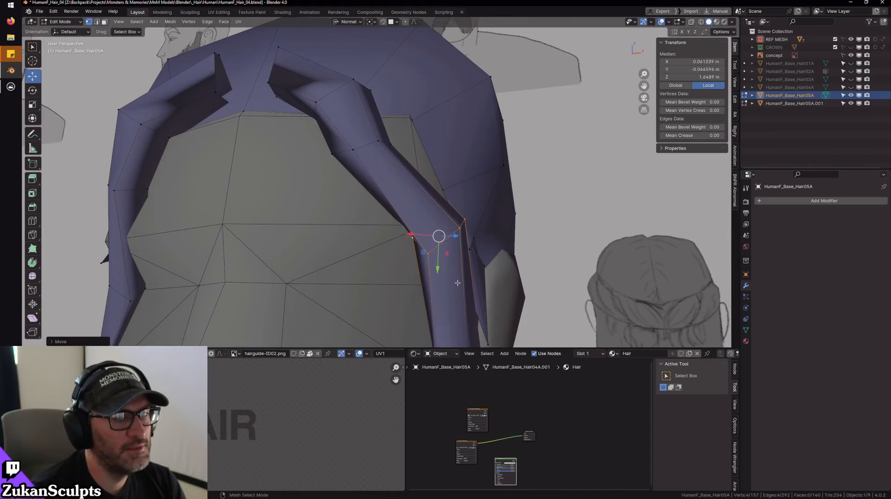
- Move the front vertex at the left strand's temple bend upward to smooth the curve
key(alt+a)
click(374, 216)
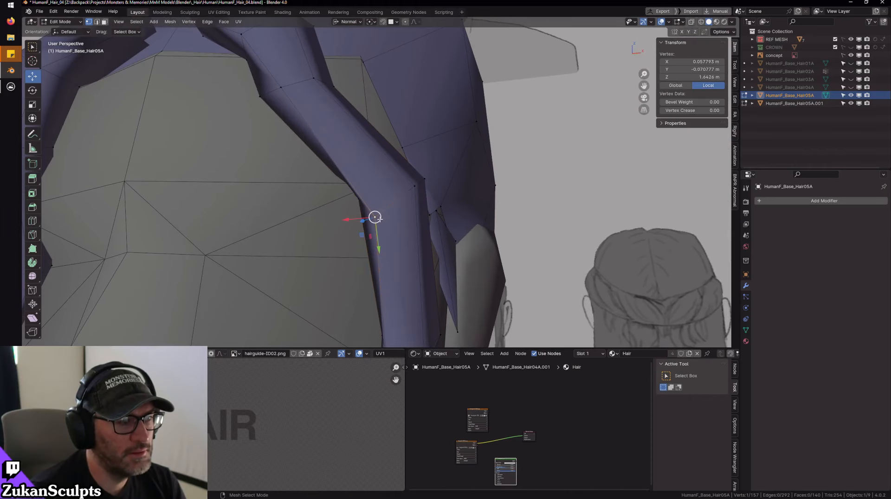
drag(375, 213, 376, 193)
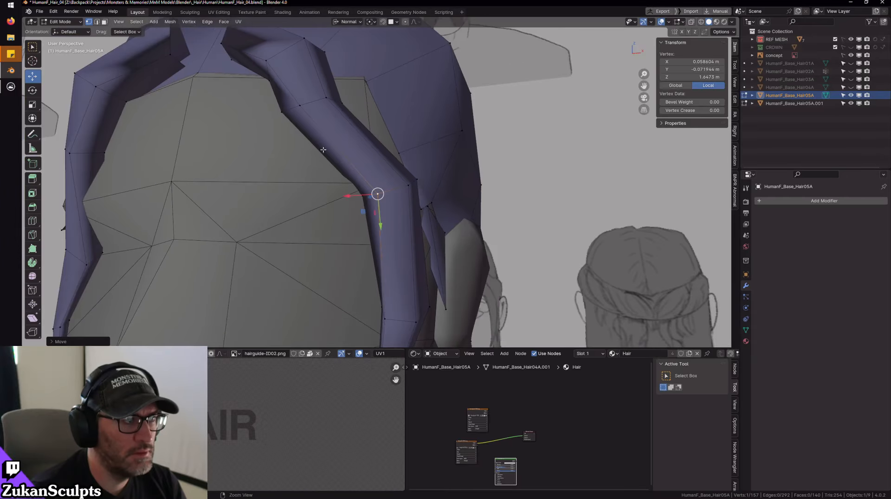
- Adjust the lower edge vertex near the left strand's parting end to even out its outline
middle_drag(376, 193, 497, 334)
scroll(370, 190, up, 3)
scroll(370, 191, up, 2)
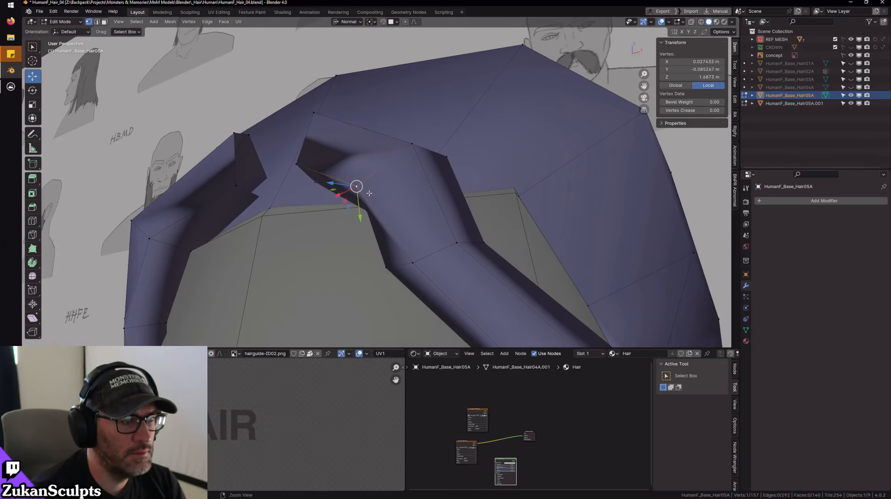
mouse_move(358, 185)
mouse_down()
mouse_move(364, 176)
mouse_move(334, 209)
mouse_move(344, 195)
mouse_up()
- Move the front ridge vertex on the upper part of the left strand in toward the head
middle_drag(344, 195, 320, 251)
scroll(398, 207, up, 2)
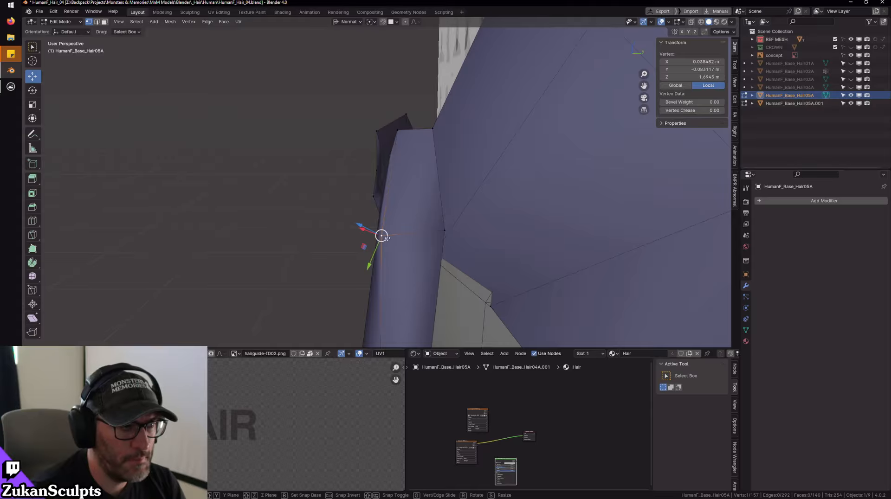
drag(381, 235, 390, 234)
middle_drag(390, 234, 416, 208)
scroll(383, 167, down, 5)
scroll(416, 208, up, 2)
scroll(416, 209, down, 3)
- Move the vertex on the back side of the left strand's lower section beside the cheek
mouse_move(416, 208)
alt+mouse_down()
mouse_move(448, 233)
mouse_move(480, 225)
mouse_move(415, 216)
mouse_move(333, 224)
mouse_move(376, 258)
mouse_move(415, 247)
alt+mouse_up()
scroll(480, 224, up, 2)
scroll(342, 227, up, 4)
click(358, 236)
scroll(383, 232, up, 2)
key(g)
mouse_move(356, 251)
alt+mouse_down()
mouse_move(447, 215)
mouse_move(400, 243)
mouse_move(441, 239)
mouse_move(297, 179)
alt+mouse_up()
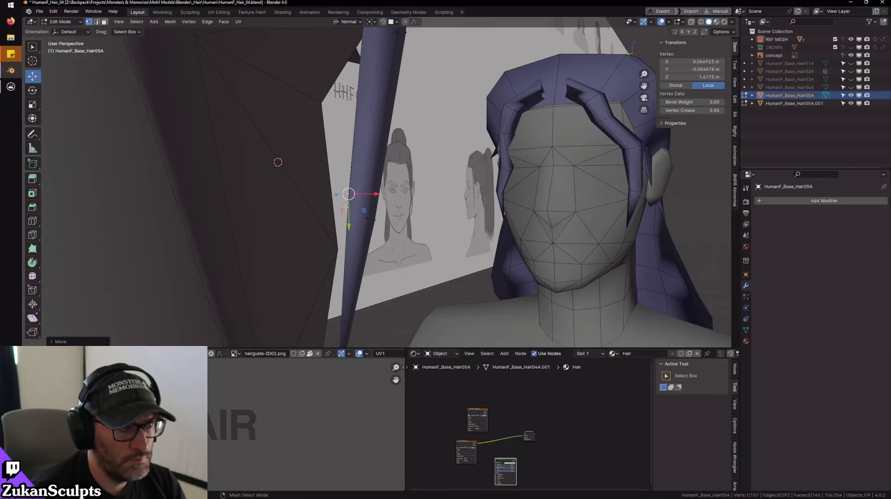
- Select the edge across the left strand's lower section and move it slightly downward
key(shift+z)
shift+click(326, 212)
key(shift+z)
key(g)
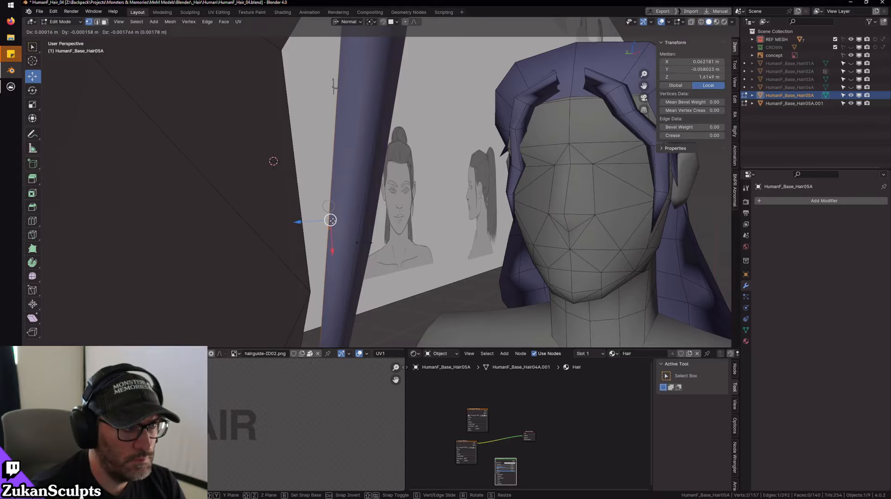
click(327, 223)
- Adjust the inner edge vertex at the left strand's temple bend against the face
mouse_move(327, 222)
alt+mouse_down()
mouse_move(390, 190)
mouse_move(382, 219)
mouse_move(358, 201)
mouse_move(382, 199)
mouse_move(351, 197)
mouse_move(360, 196)
alt+mouse_up()
click(357, 201)
mouse_move(421, 214)
alt+mouse_down()
mouse_move(409, 223)
mouse_move(417, 205)
mouse_move(399, 218)
mouse_move(392, 238)
mouse_move(485, 275)
alt+mouse_up()
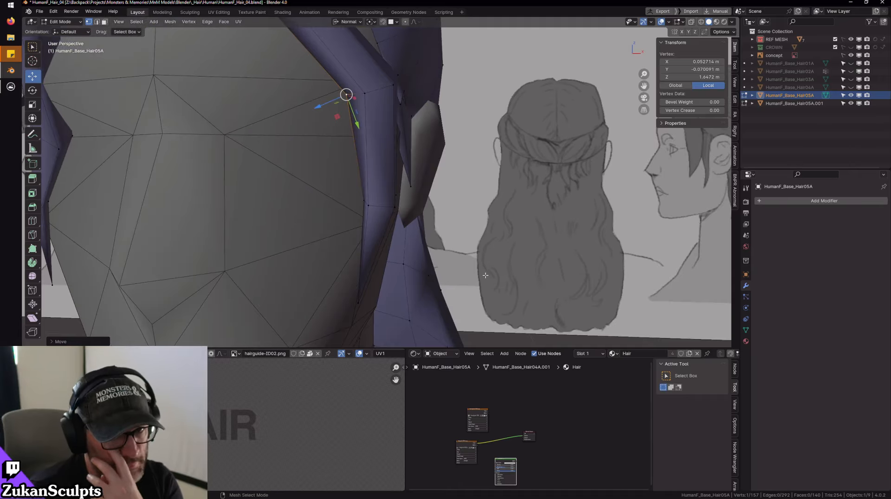
- Nudge the back-side vertex near the left strand's temple bend to sit closer against the head
mouse_move(485, 275)
alt+mouse_down()
mouse_move(460, 232)
mouse_move(470, 239)
mouse_move(393, 265)
mouse_move(378, 201)
mouse_move(356, 191)
mouse_move(377, 242)
alt+mouse_up()
click(379, 233)
key(g)
click(382, 234)
click(354, 189)
scroll(377, 241, up, 3)
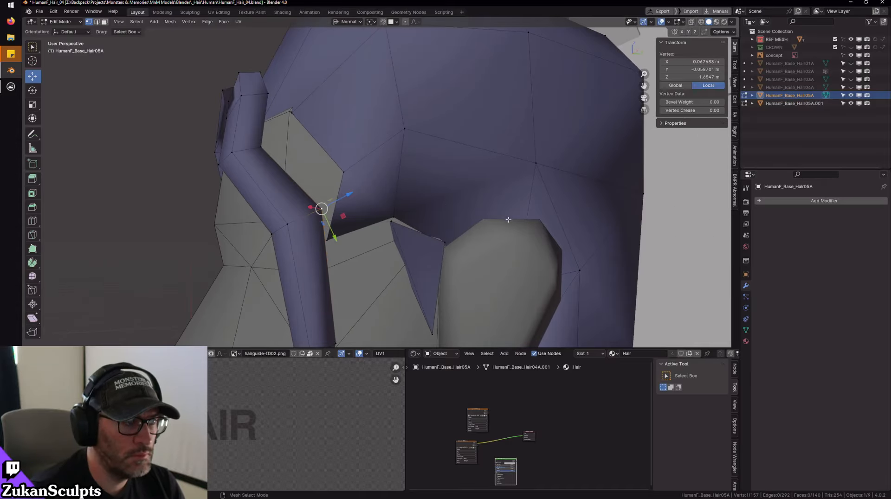
- Open the side-view copy HumanF_Base_Hair05A.001 for mesh editing and compare its front strand with the side concept sketch
key(Tab)
scroll(449, 207, down, 5)
key(KP_1)
click(411, 151)
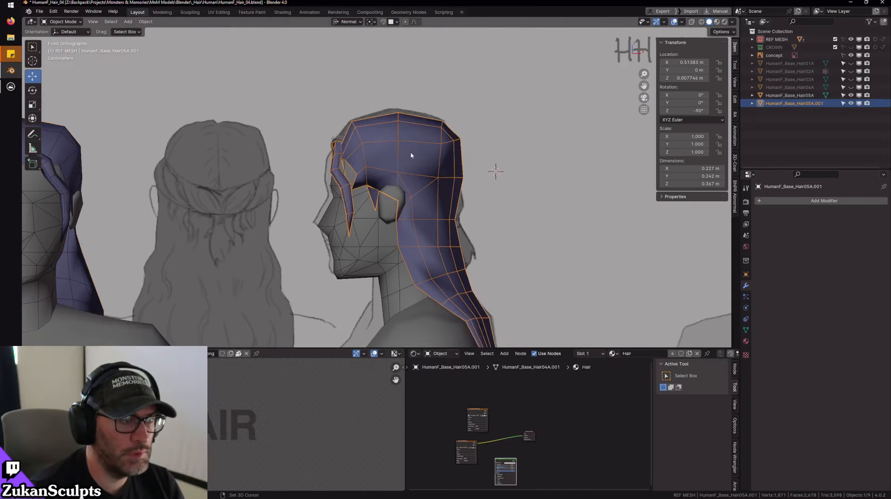
key(Tab)
scroll(410, 155, up, 6)
key(alt+z)
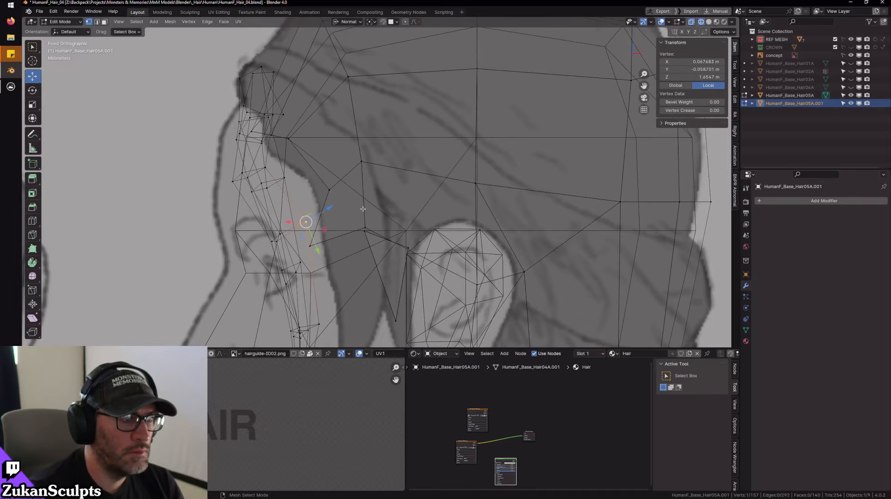
scroll(363, 209, down, 5)
scroll(364, 205, up, 4)
key(alt+z)
key(alt+z)
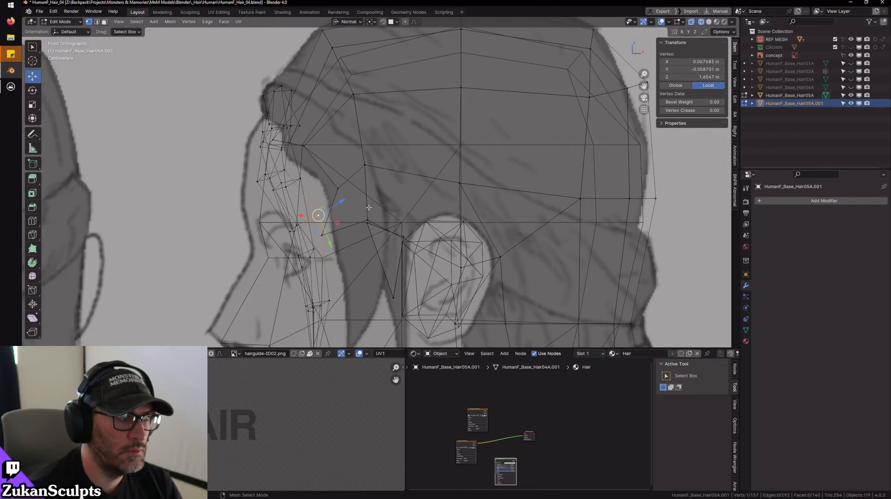
scroll(373, 206, down, 5)
scroll(371, 202, up, 3)
key(alt+z)
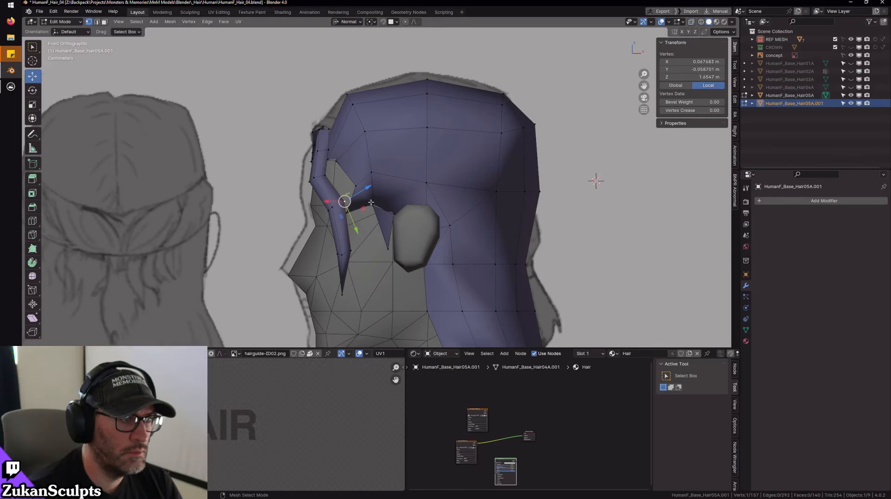
key(Tab)
key(Tab)
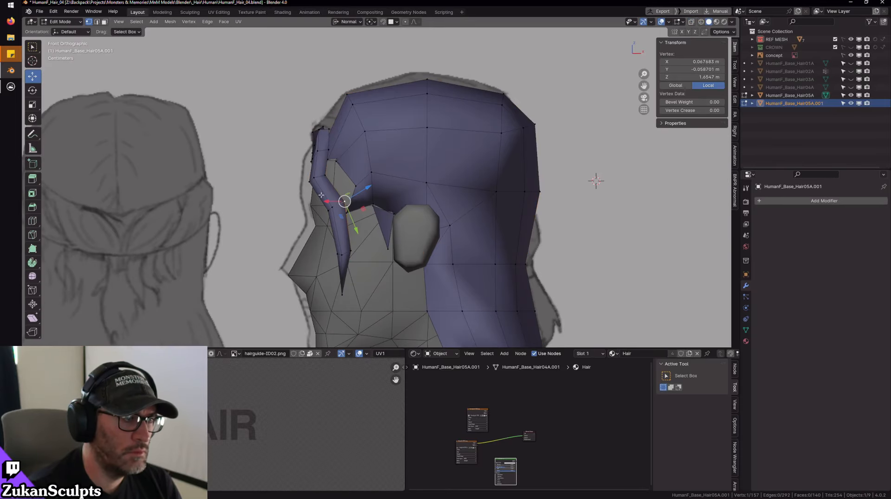
scroll(332, 219, up, 1)
- Select the entire linked left strand, then rotate it and move it back around the temple in top view
shift+middle_drag(313, 194, 338, 205)
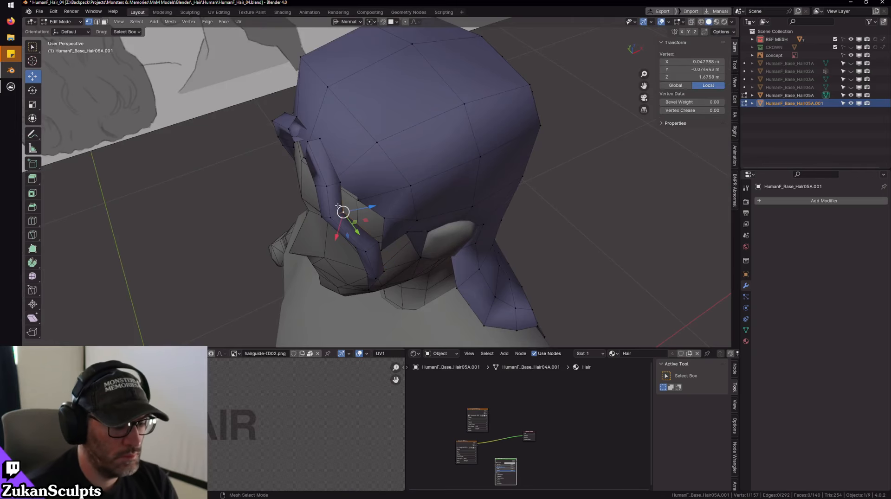
key(ctrl+l)
key(KP_7)
key(shift+space)
key(r)
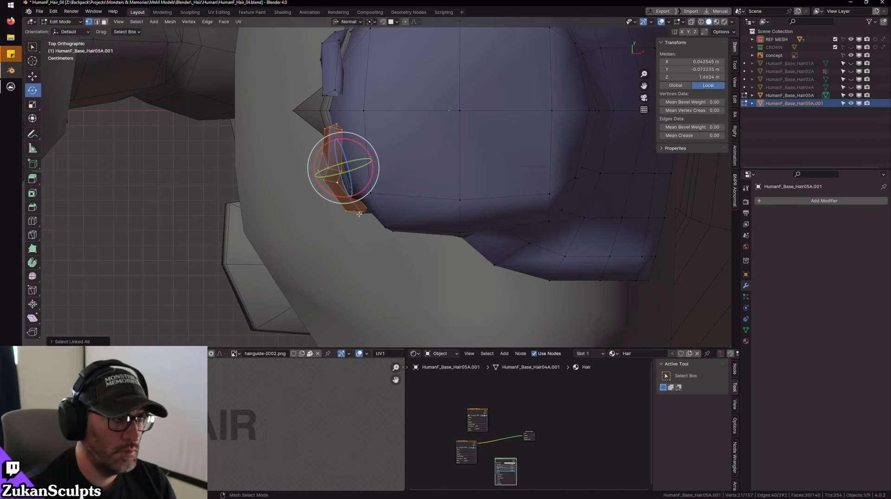
key(shift+space)
key(g)
drag(344, 167, 361, 188)
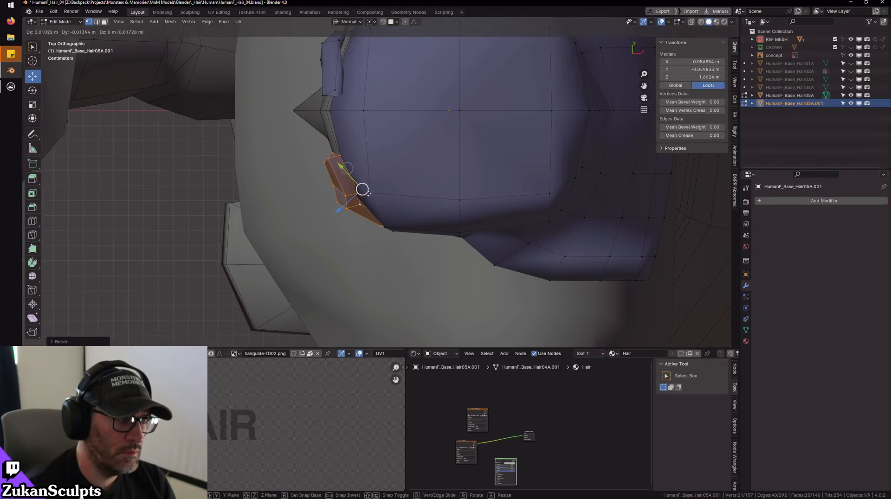
- Fit the left strand to the side concept sketch in wireframe and select the edge loop at its upper bend
key(KP_1)
key(shift+z)
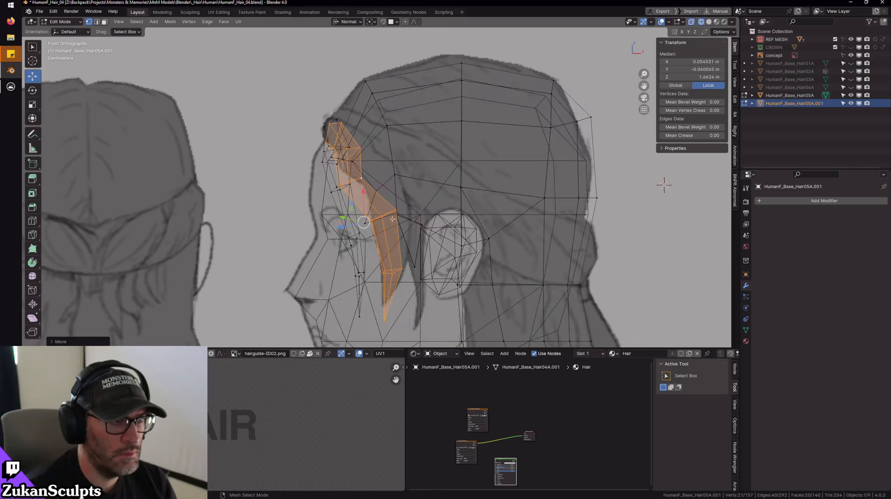
drag(364, 223, 420, 197)
scroll(360, 195, up, 2)
ctrl+alt+click(359, 186)
key(r)
key(s)
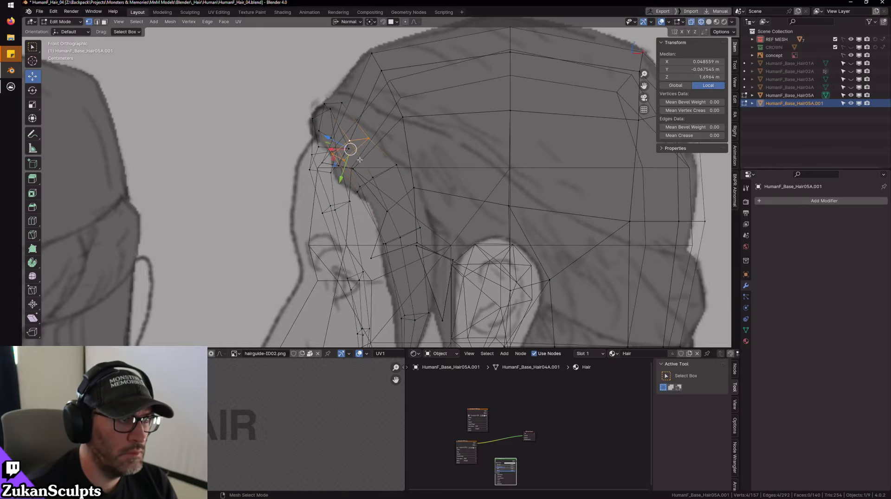
- Rotate the left strand's edge loops at the upper bend and lower section to follow the head's curve
middle_drag(349, 163, 375, 170)
key(shift+z)
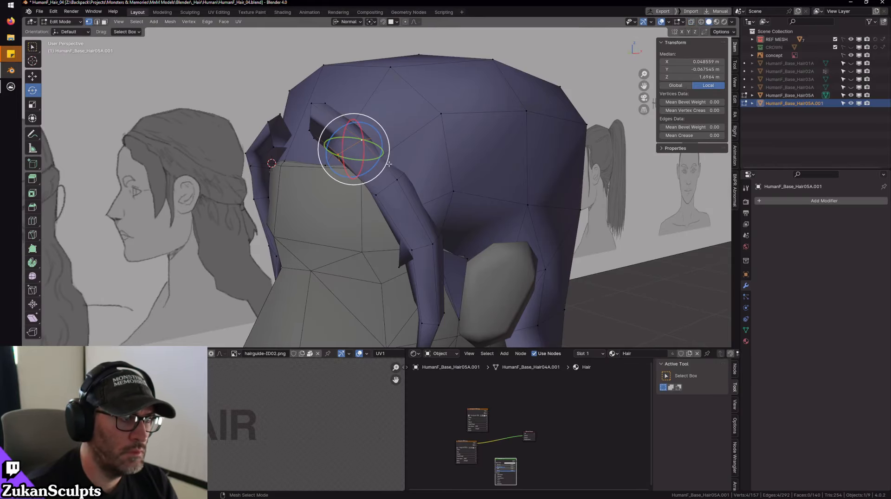
drag(388, 163, 393, 158)
scroll(371, 160, up, 3)
mouse_move(371, 160)
middle_down()
mouse_move(349, 155)
mouse_move(360, 160)
middle_up()
drag(364, 168, 368, 159)
middle_drag(367, 159, 416, 260)
drag(422, 255, 421, 259)
middle_drag(421, 259, 345, 153)
- Move the strand's open end loop along the forehead and shift the loop at the temple bend in toward the head
click(352, 154)
key(w)
drag(352, 151, 335, 152)
scroll(335, 152, down, 3)
mouse_move(335, 152)
middle_down()
mouse_move(372, 172)
mouse_move(342, 159)
middle_up()
drag(340, 178, 341, 161)
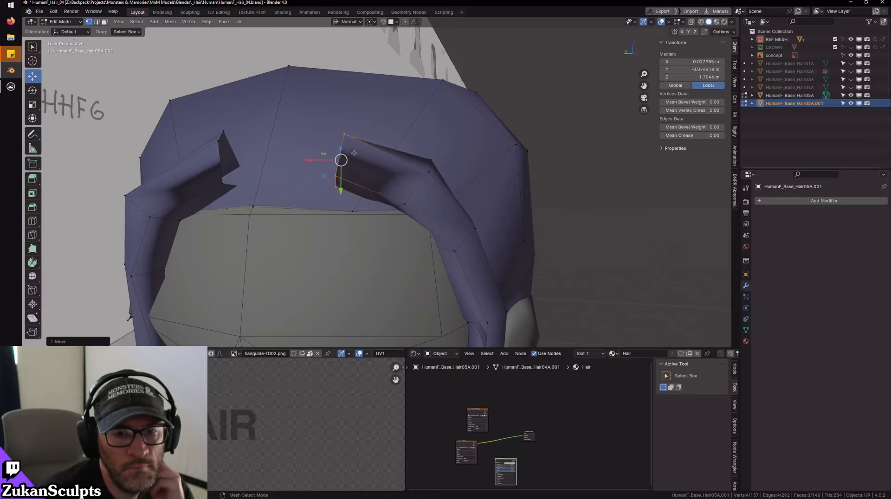
mouse_move(370, 122)
middle_down()
mouse_move(511, 132)
mouse_move(397, 128)
mouse_move(372, 166)
mouse_move(376, 179)
middle_up()
drag(390, 139, 380, 139)
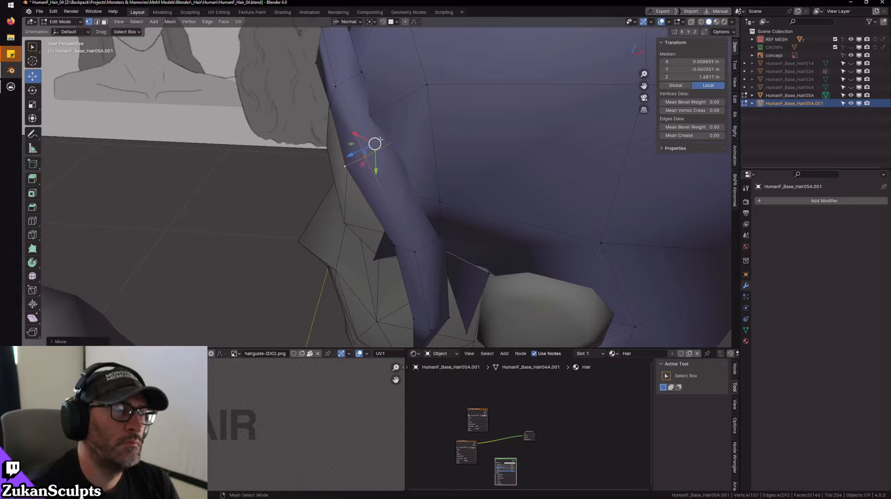
- Edit HumanF_Base_Hair05A in front view and extrude the left strand's open end loop across to the centre parting
mouse_move(381, 139)
middle_down()
mouse_move(389, 152)
mouse_move(448, 127)
mouse_move(487, 123)
mouse_move(337, 159)
middle_up()
ctrl+middle_drag(263, 155, 256, 173)
mouse_move(256, 181)
ctrl+middle_down()
mouse_move(250, 173)
mouse_move(270, 174)
ctrl+middle_up()
key(Tab)
mouse_move(269, 174)
shift+middle_down()
mouse_move(455, 211)
mouse_move(463, 169)
shift+middle_up()
key(shift+z)
shift+middle_drag(463, 169, 425, 218)
click(394, 195)
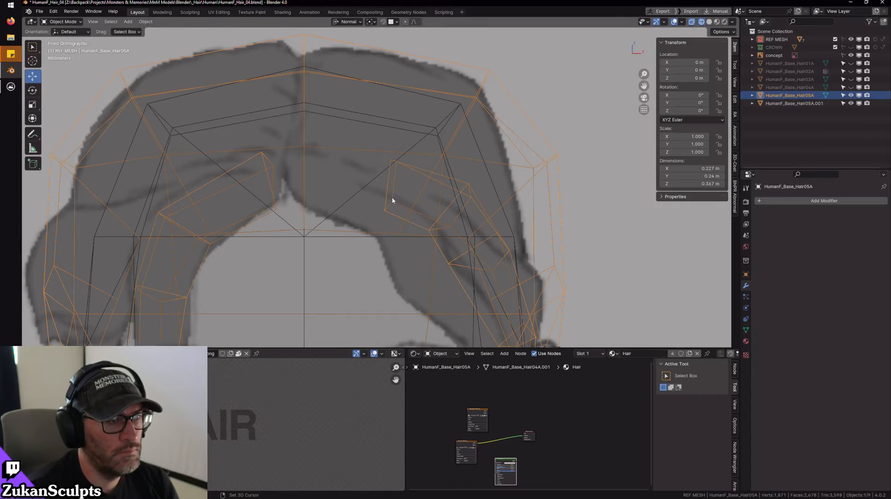
key(Tab)
drag(398, 193, 399, 209)
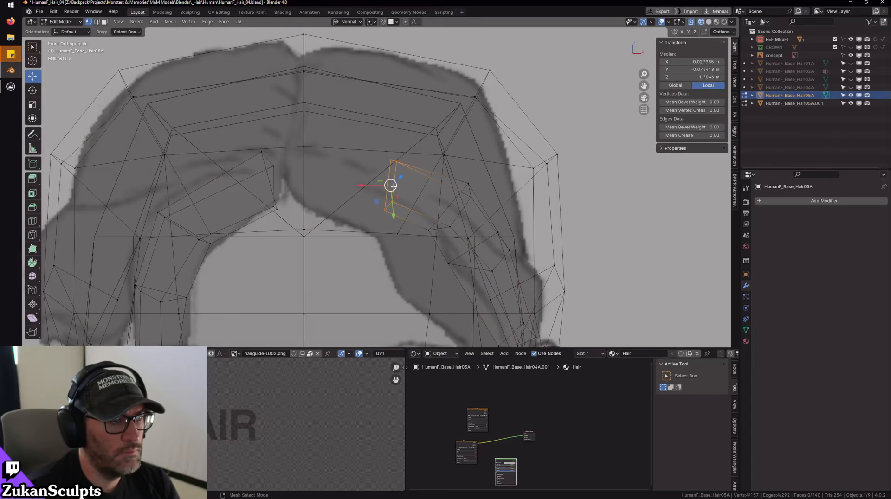
key(e)
click(281, 167)
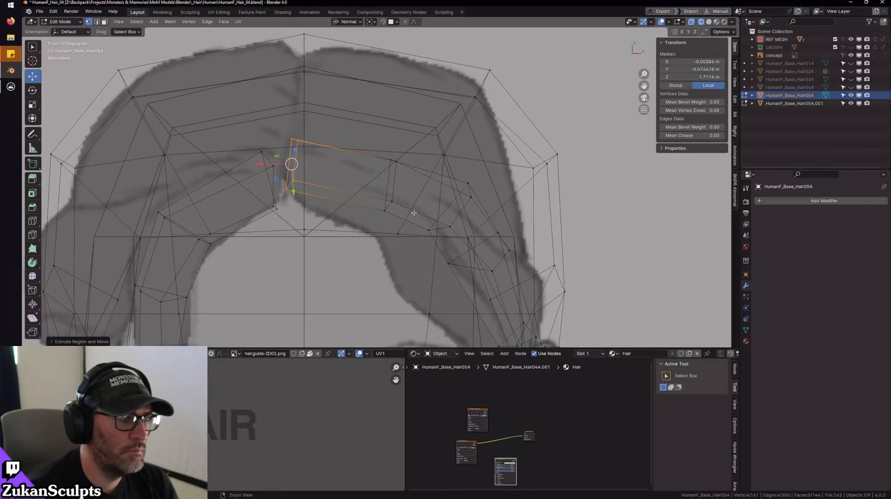
- Lower the edge loop in the middle of the forehead section to follow the front concept's hairline
shift+middle_drag(411, 214, 391, 199)
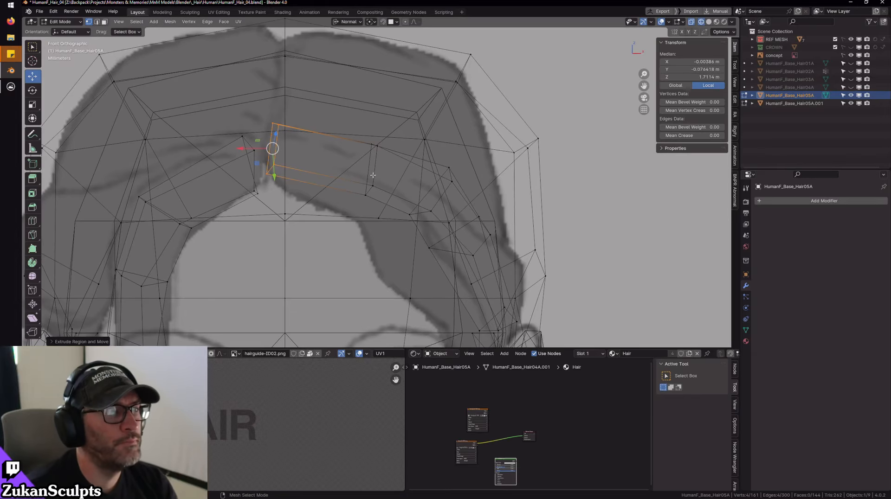
key(shift+z)
shift+middle_drag(365, 186, 365, 167)
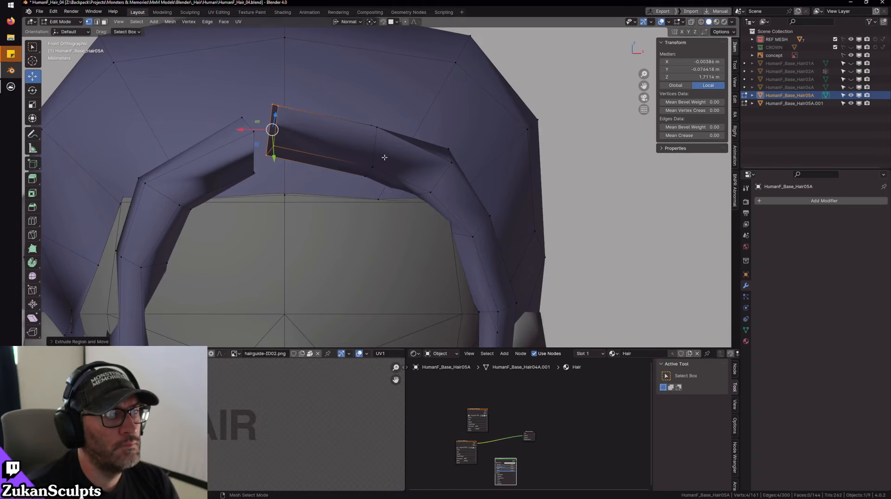
drag(379, 190, 364, 208)
key(shift+z)
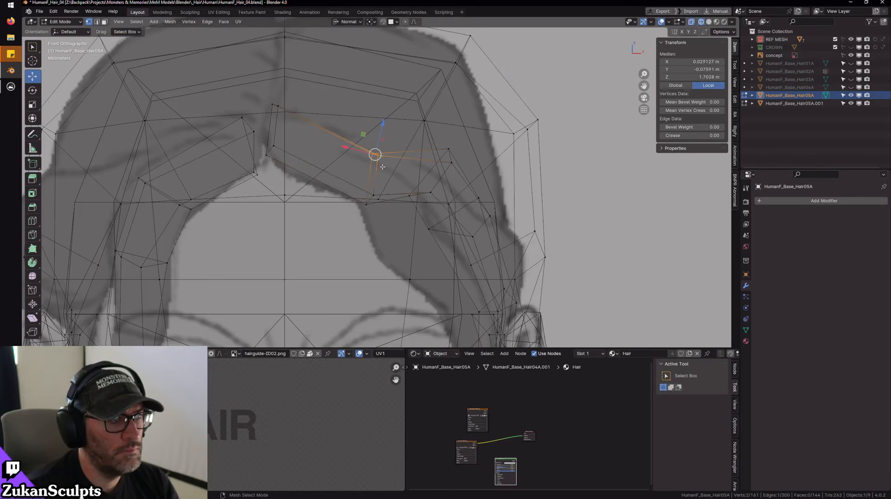
- Raise the top edge of the middle forehead loop to widen the strand to the concept sketch
key(shift+z)
key(g)
key(x)
key(x)
click(383, 132)
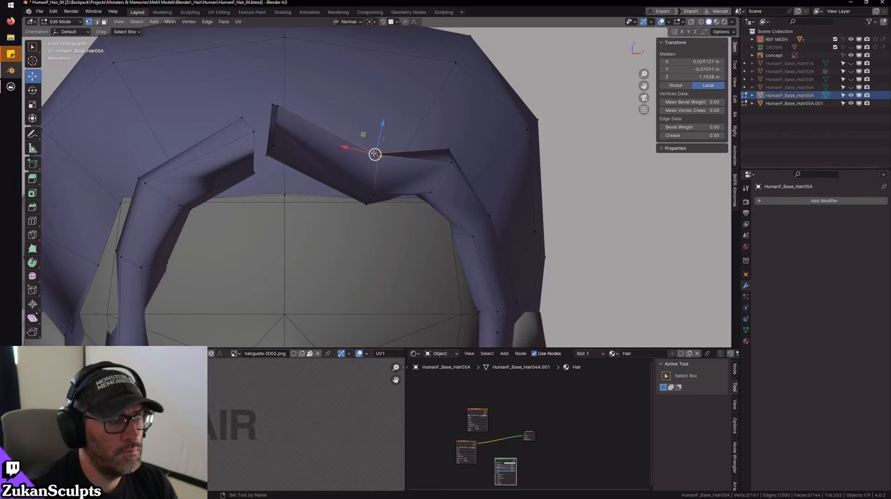
drag(375, 154, 382, 113)
key(shift+z)
middle_drag(382, 114, 355, 217)
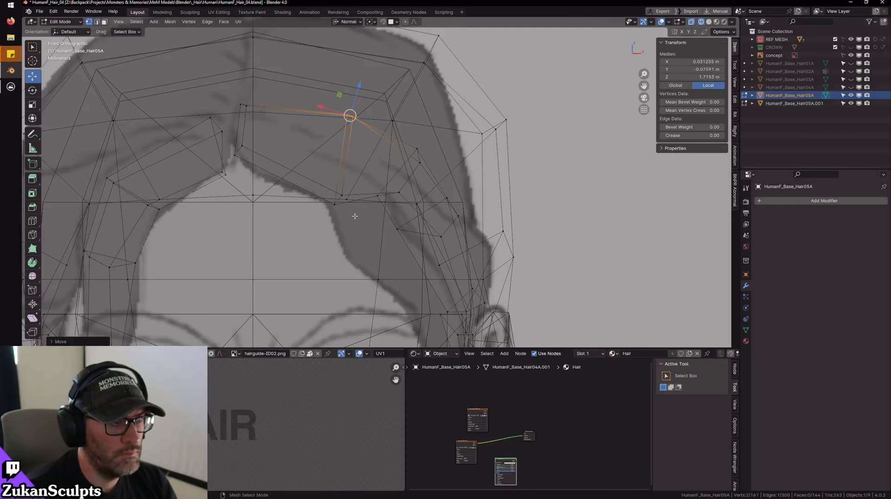
- Move the lower edge at the strand's outer forehead bend downward along the concept's hairline
key(shift+z)
drag(388, 194, 383, 227)
key(shift+z)
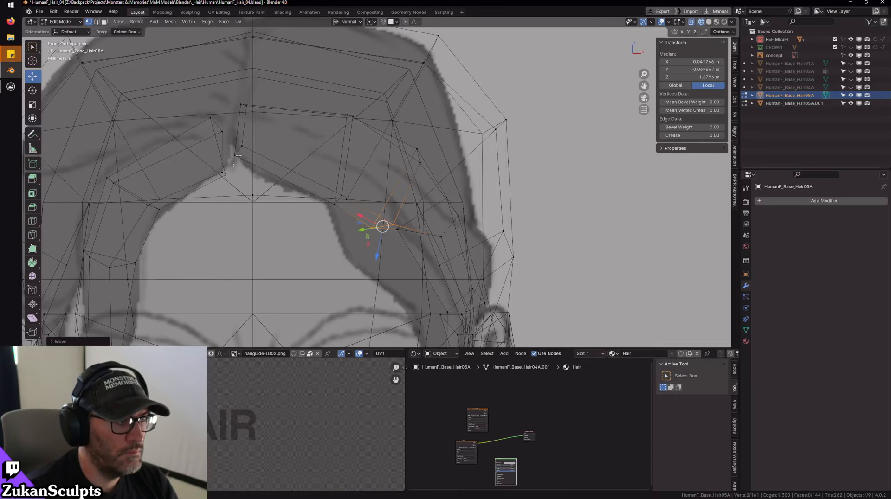
- Lower the top edge of the strand's front end at the centre parting
key(shift+z)
scroll(255, 148, down, 2)
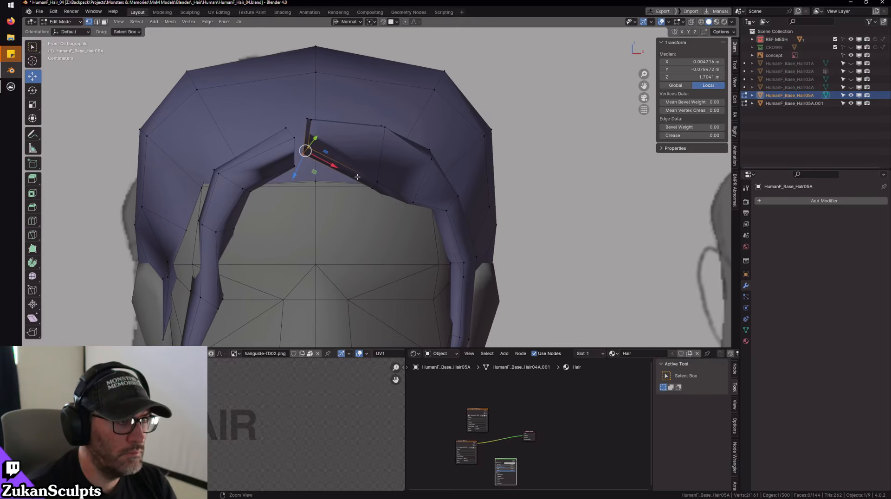
middle_drag(310, 162, 333, 156)
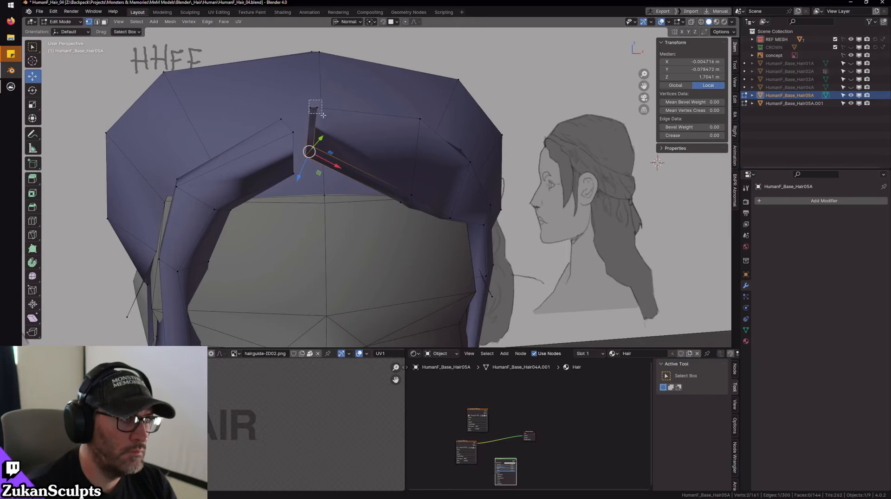
drag(315, 131, 326, 177)
scroll(343, 176, up, 3)
middle_drag(356, 174, 413, 219)
- Rotate the strand's front end loop in top view so it angles back toward the head
key(e)
mouse_move(429, 194)
alt+mouse_down()
mouse_move(436, 213)
mouse_move(435, 203)
alt+mouse_up()
alt+middle_drag(436, 203, 413, 226)
drag(394, 205, 396, 200)
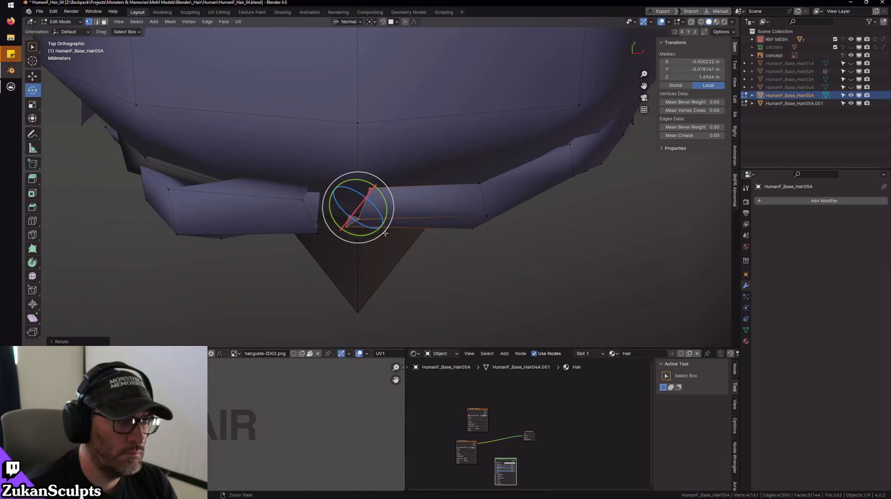
middle_drag(395, 201, 411, 213)
- Reposition the front end loop and extrude it backward into the hair cap at the parting
key(w)
drag(354, 211, 365, 214)
key(ctrl+e)
click(348, 169)
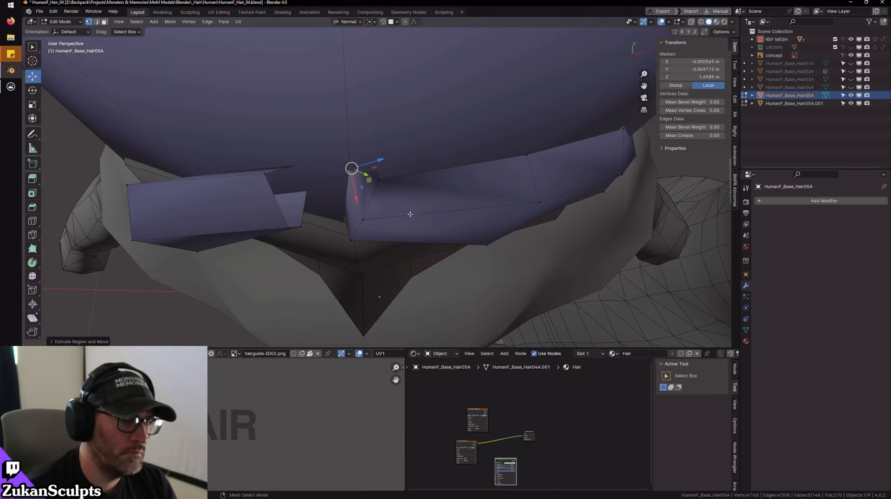
middle_drag(348, 168, 370, 175)
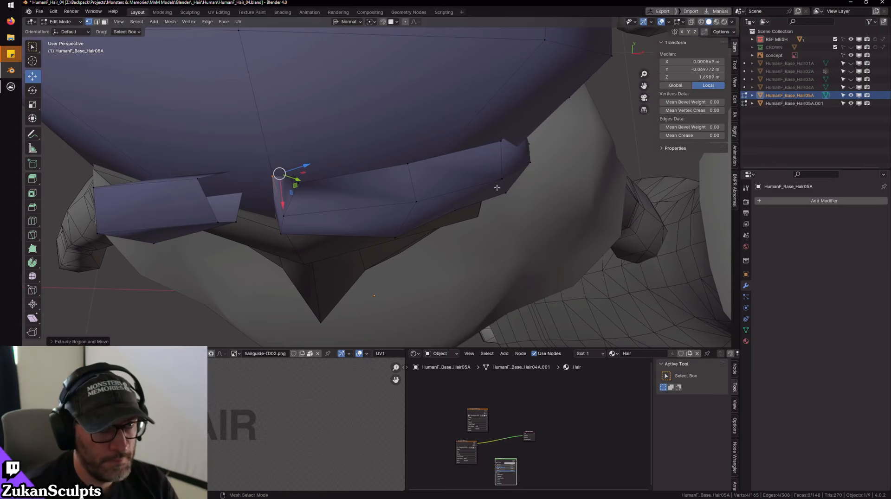
middle_drag(467, 206, 535, 236)
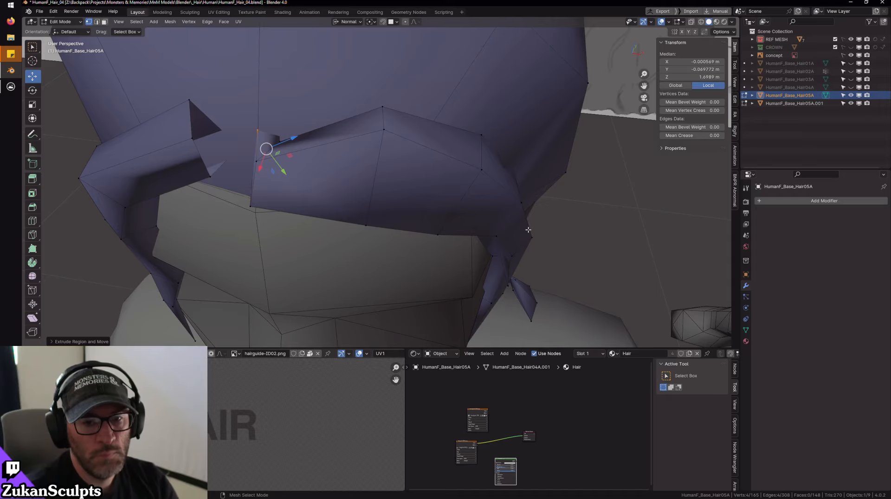
- Move the upper edge of the loop before the extruded end outward from the parting and back toward the head
mouse_move(356, 136)
alt+mouse_down()
mouse_move(356, 169)
mouse_move(368, 183)
alt+mouse_up()
key(KP_7)
alt+middle_drag(364, 188, 384, 269)
scroll(338, 292, up, 3)
key(shift+z)
shift+middle_drag(281, 289, 322, 270)
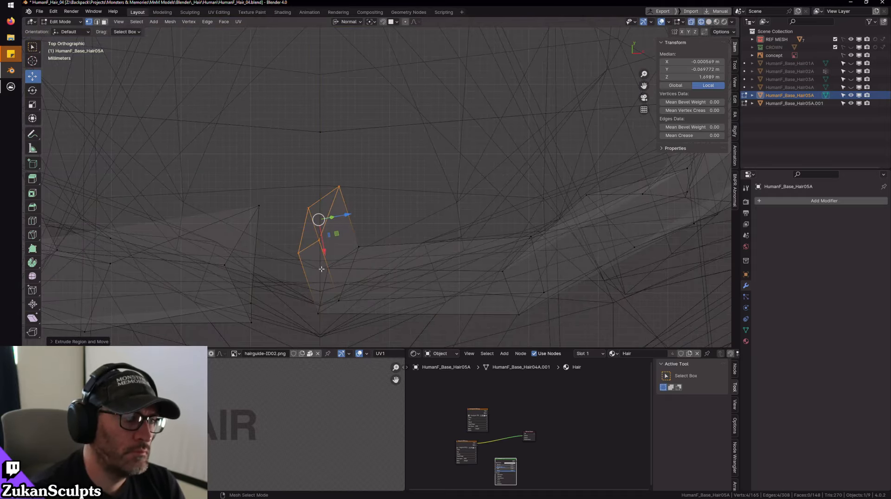
drag(373, 247, 348, 254)
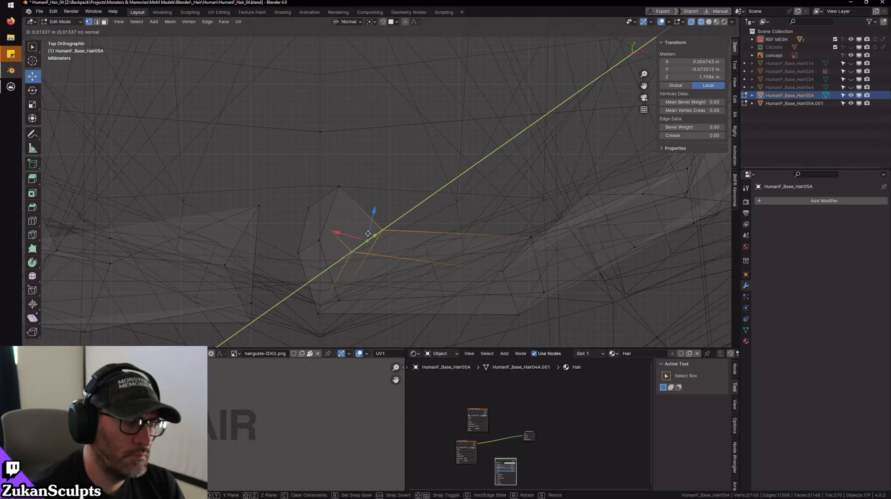
drag(367, 224, 371, 219)
key(shift+z)
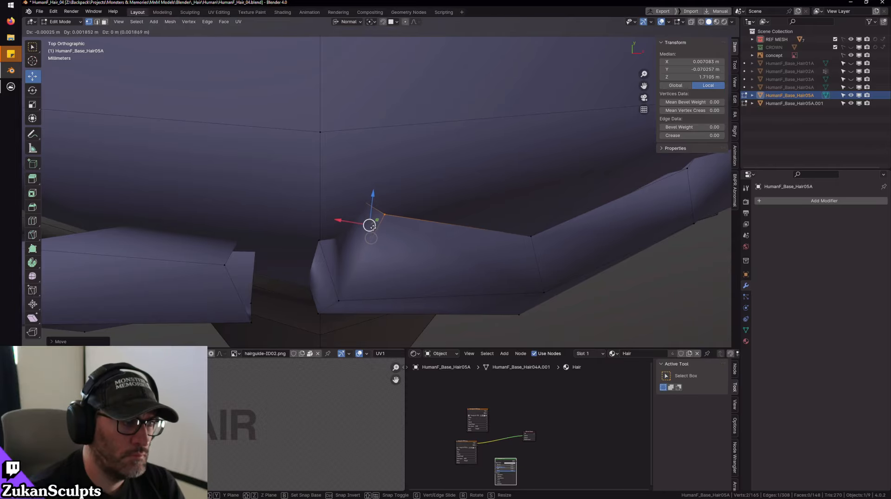
- Select the back edge of the extruded end and move it deeper into the head in top view
key(shift+z)
mouse_move(293, 175)
mouse_down()
mouse_move(354, 213)
mouse_move(361, 246)
mouse_up()
key(shift+z)
drag(324, 198, 328, 174)
key(shift+z)
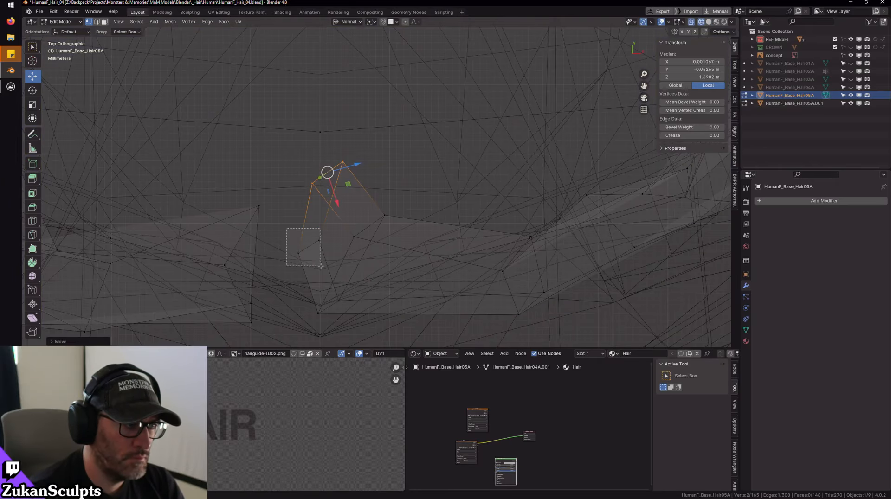
- Move the parting-side edge of the extruded end back toward the head and compare it with the front concept
key(shift+z)
drag(321, 266, 312, 243)
middle_drag(312, 243, 398, 233)
scroll(397, 233, down, 6)
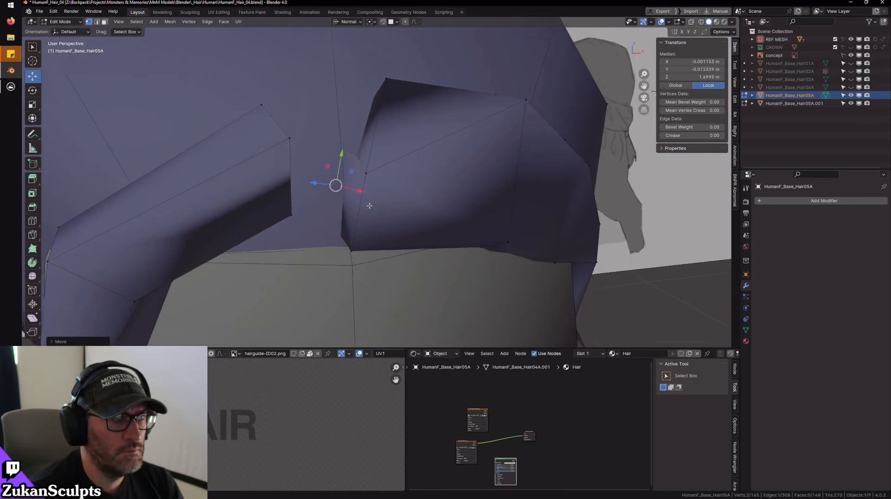
key(shift+z)
middle_drag(363, 199, 332, 210)
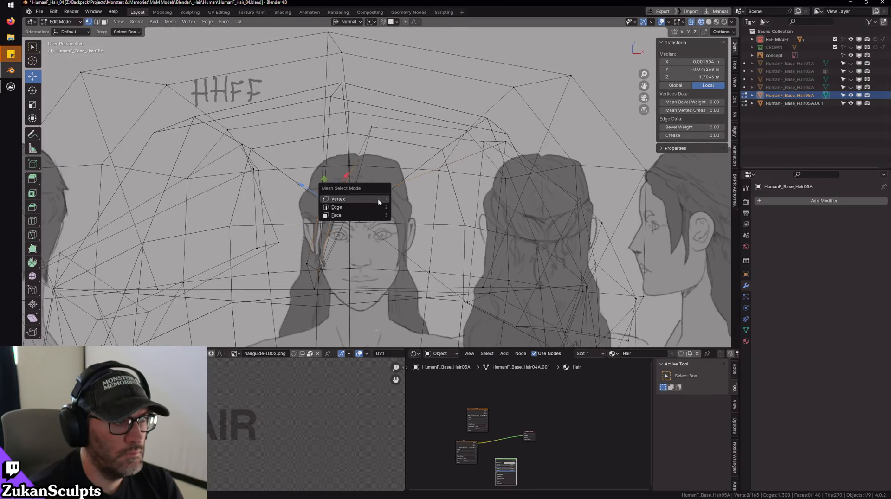
- Select the face at the left strand's parting end and scale it down slightly along its normal-oriented Z axis
click(377, 199)
key(ctrl+Tab)
key(ctrl+Tab)
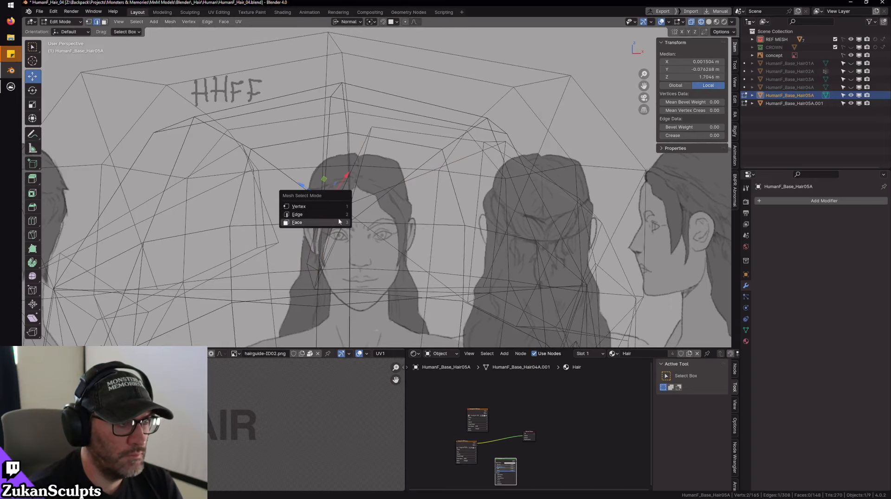
ctrl+click(339, 219)
key(KP_Decimal)
key(shift+z)
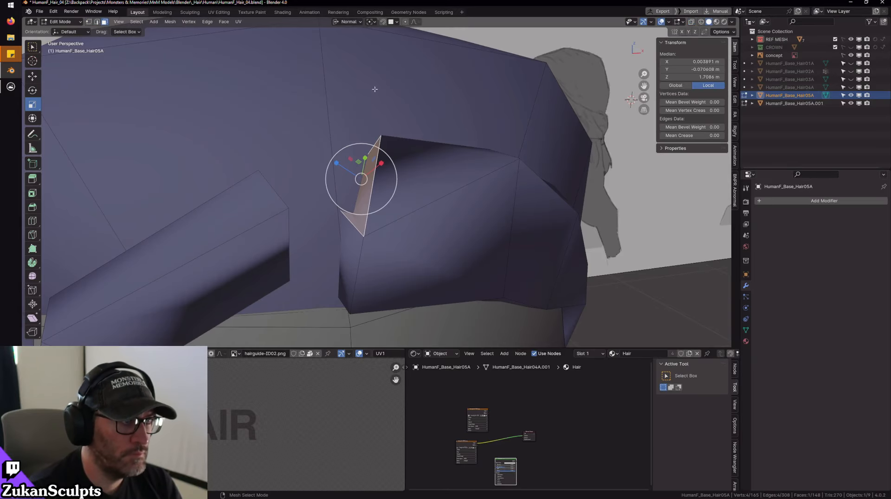
drag(338, 163, 348, 169)
middle_drag(464, 219, 479, 226)
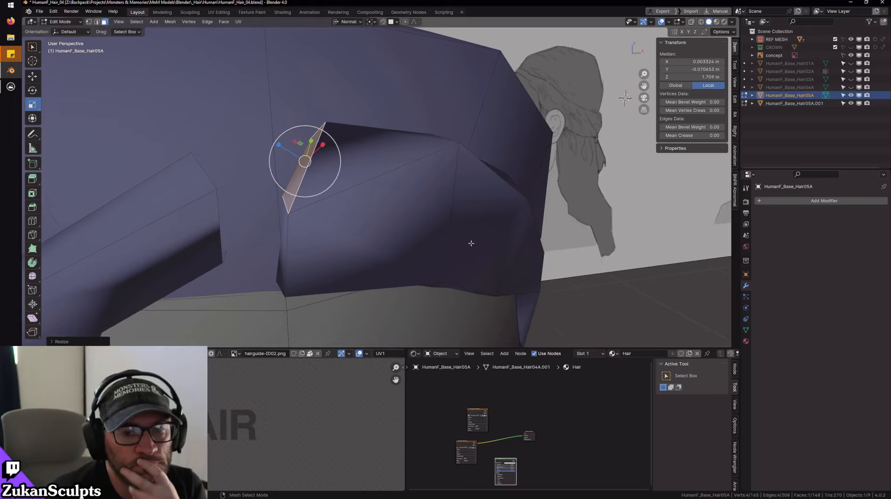
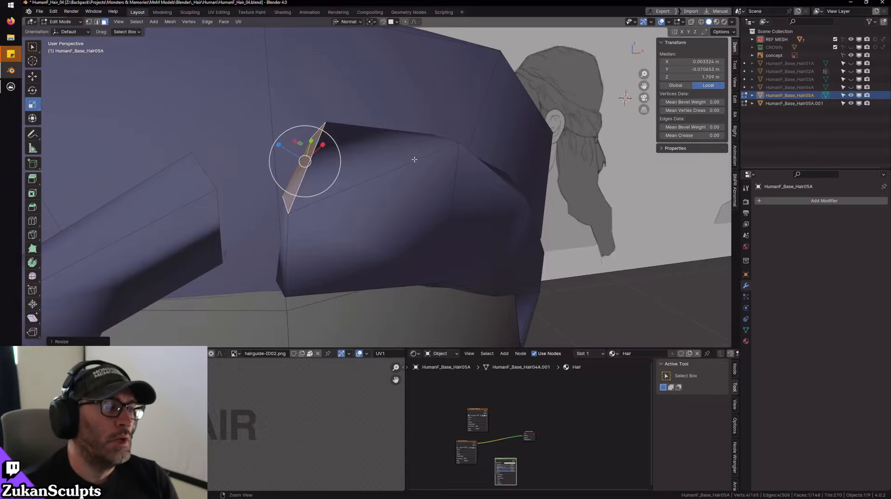
- Set the transform orientation to Global and raise the front edge at the strand's parting end to about Z 1.708 m
middle_drag(414, 159, 423, 227)
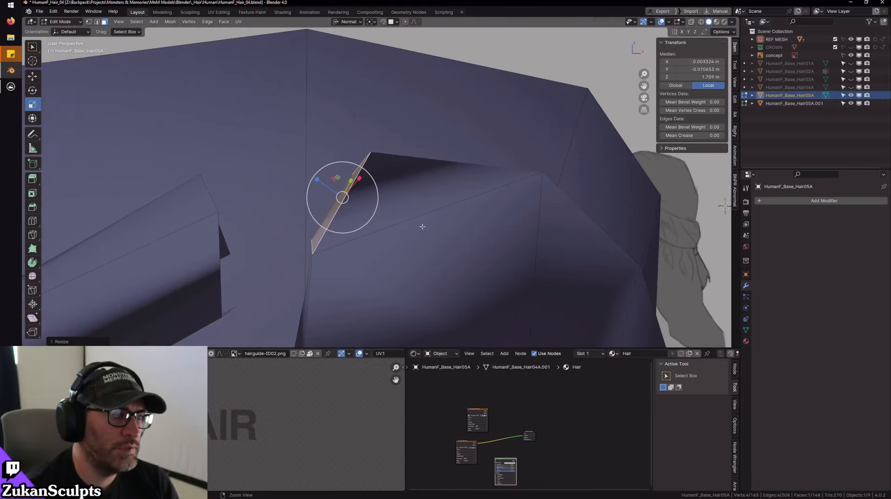
right_click(365, 252)
click(358, 233)
shift+middle_drag(358, 233, 393, 211)
key(shift+z)
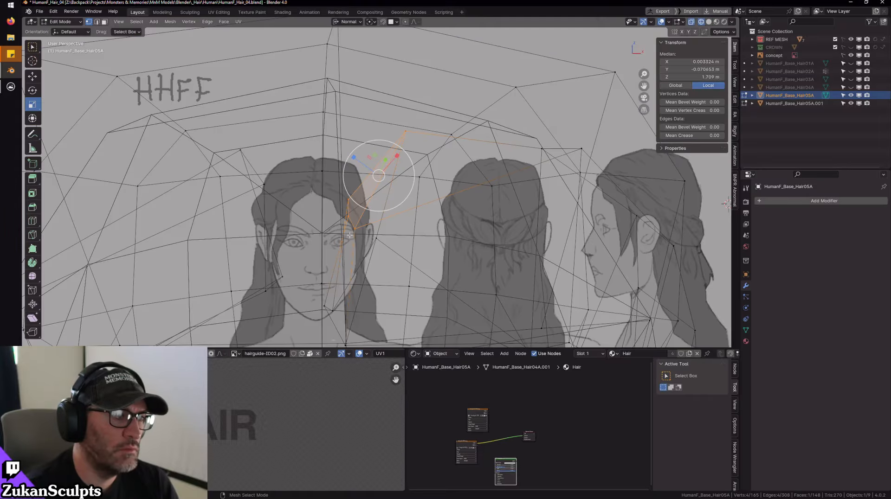
mouse_move(350, 237)
middle_down()
mouse_move(396, 221)
mouse_move(62, 205)
mouse_move(362, 186)
mouse_move(343, 214)
mouse_move(360, 210)
mouse_move(358, 193)
middle_up()
click(346, 23)
click(336, 48)
drag(352, 187, 352, 170)
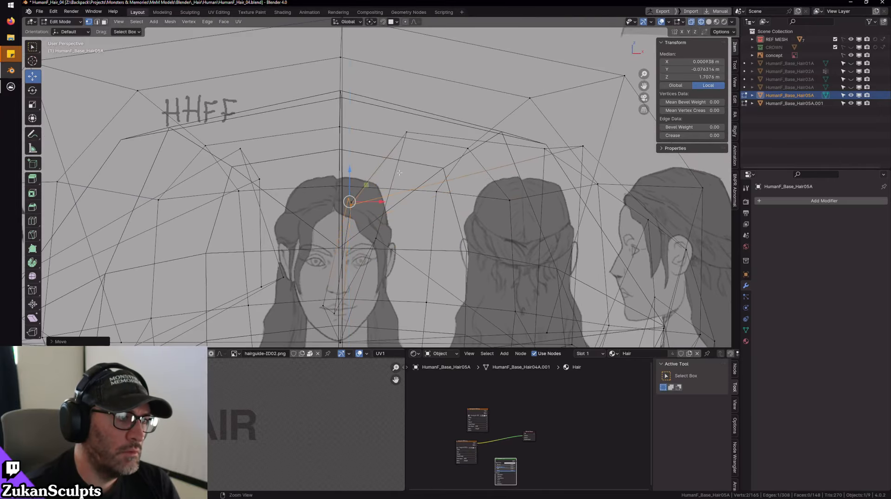
- Isolate the hair in local view, select the four vertices of the extruded end, and rotate them slightly
middle_drag(351, 185, 406, 210)
key(KP_Divide)
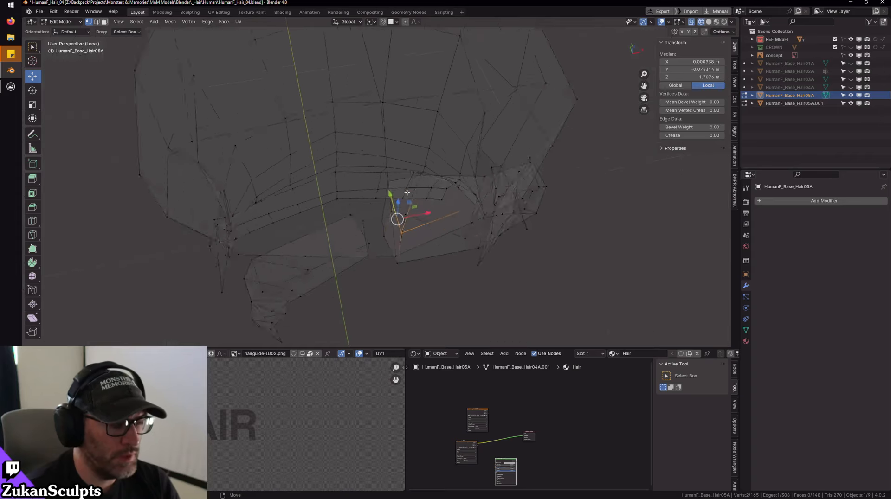
scroll(411, 242, up, 5)
key(shift+z)
middle_drag(414, 259, 437, 242)
key(shift+space)
key(r)
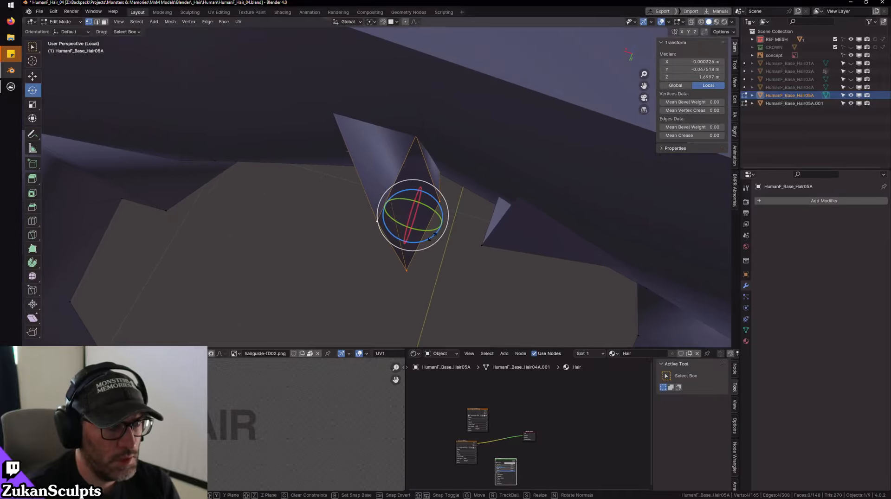
drag(432, 237, 436, 241)
- Flatten the extruded end's four vertices along Y with a scale of 0 in left view and rotate them to tilt the loop
middle_drag(436, 241, 454, 179)
key(alt+z)
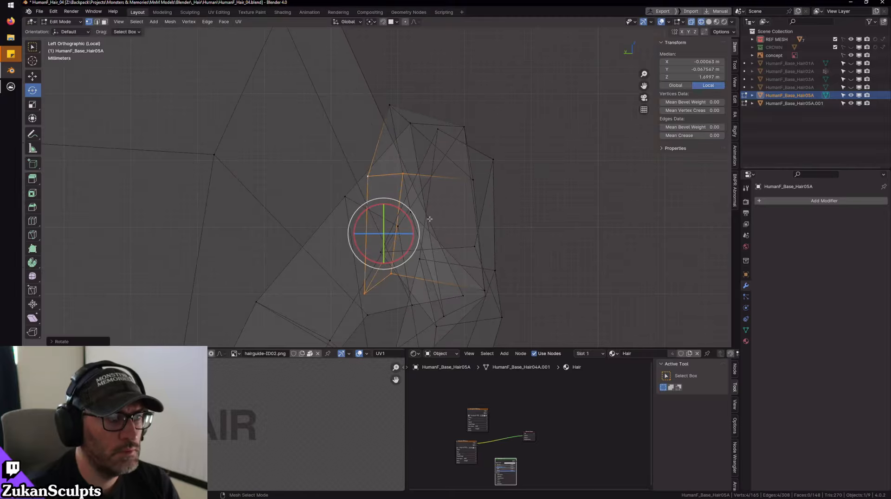
drag(352, 233, 360, 233)
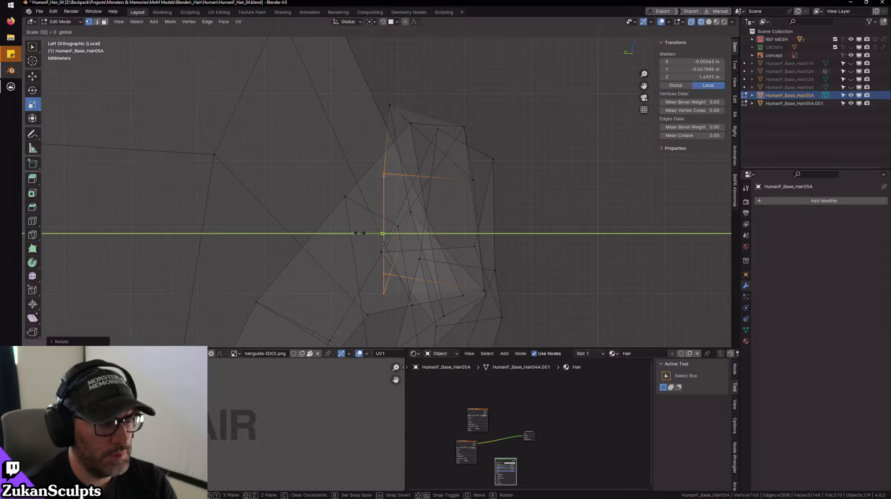
key(Return)
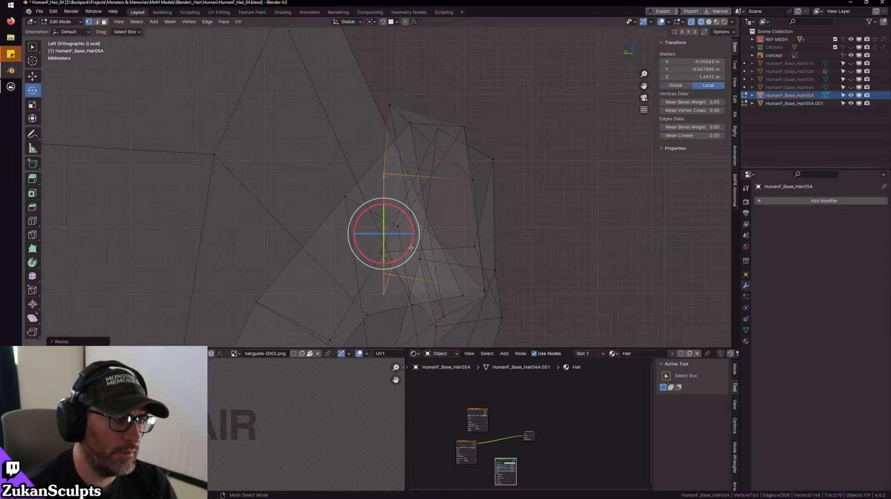
drag(413, 248, 412, 239)
- Move the tilted end of the strand back along Y into the hair cap and raise it along Z
key(shift+space)
key(g)
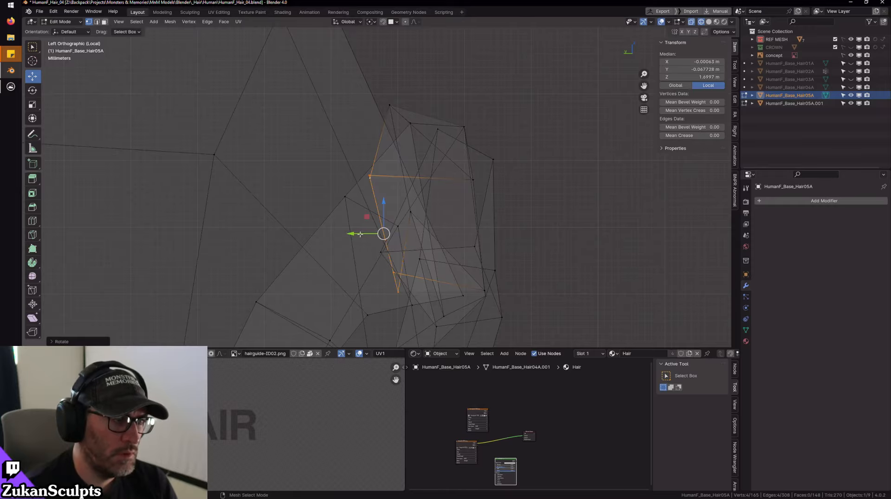
drag(360, 235, 343, 234)
key(shift+z)
mouse_move(344, 233)
middle_down()
mouse_move(468, 199)
mouse_move(418, 204)
mouse_move(405, 218)
mouse_move(408, 237)
mouse_move(380, 199)
mouse_move(404, 197)
mouse_move(371, 182)
middle_up()
key(shift+z)
drag(370, 155, 378, 128)
- Select the single upper vertex near the extruded end and raise it to about Z 1.715 m
mouse_move(424, 191)
middle_down()
mouse_move(398, 219)
mouse_move(434, 227)
mouse_move(400, 178)
mouse_move(405, 188)
middle_up()
click(406, 188)
key(shift+z)
drag(408, 149, 409, 140)
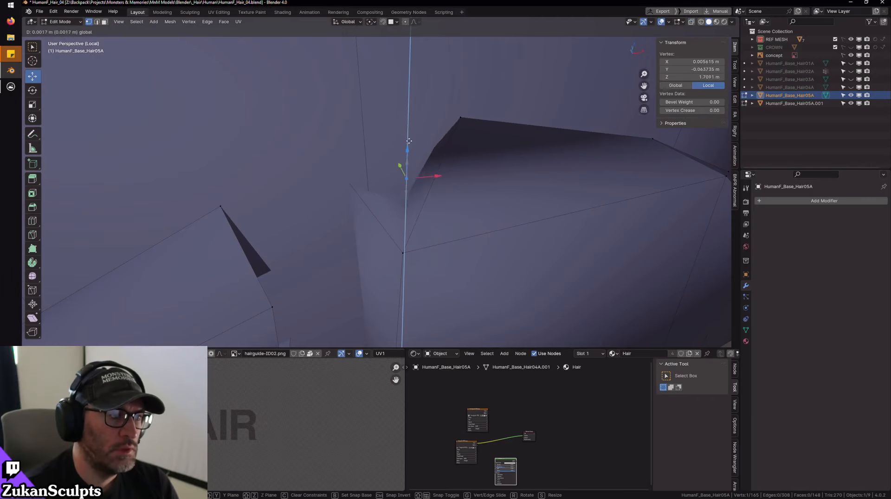
drag(414, 105, 415, 103)
- Lower the strand's upper edge and its outer vertex, and adjust the inner vertex to about Z 1.714 m
key(shift+z)
mouse_move(415, 104)
middle_down()
mouse_move(483, 175)
mouse_move(450, 127)
middle_up()
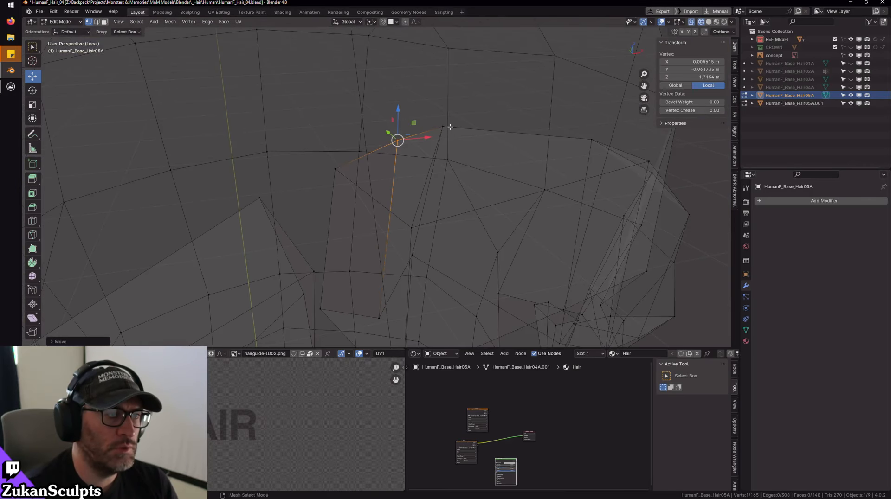
drag(430, 109, 430, 115)
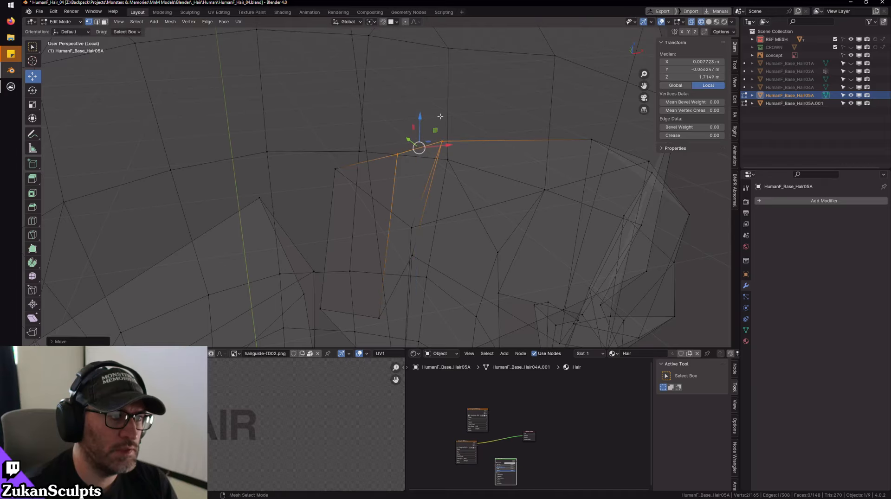
middle_drag(430, 115, 484, 136)
click(482, 143)
drag(481, 112, 480, 133)
drag(406, 142, 408, 132)
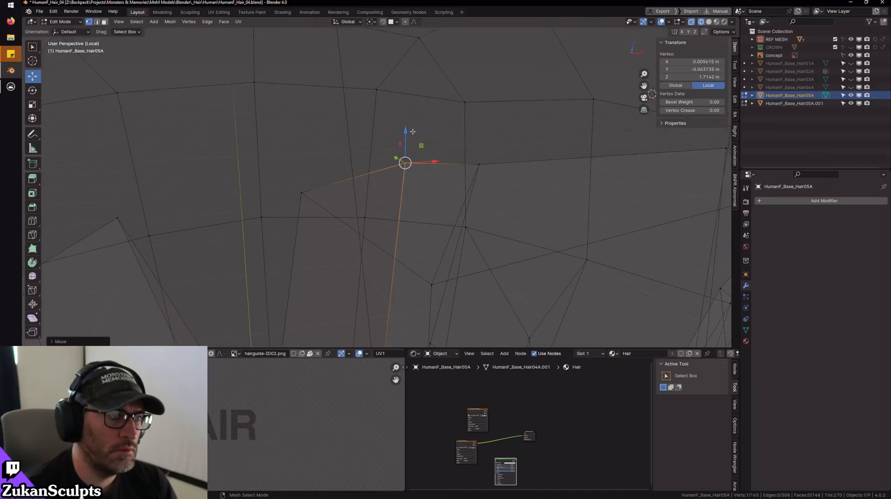
- Select the head-side edge of the strand near the parting and move it along X
scroll(409, 133, down, 4)
middle_drag(408, 132, 421, 159)
key(shift+z)
scroll(427, 162, down, 3)
key(KP_Decimal)
scroll(463, 189, down, 4)
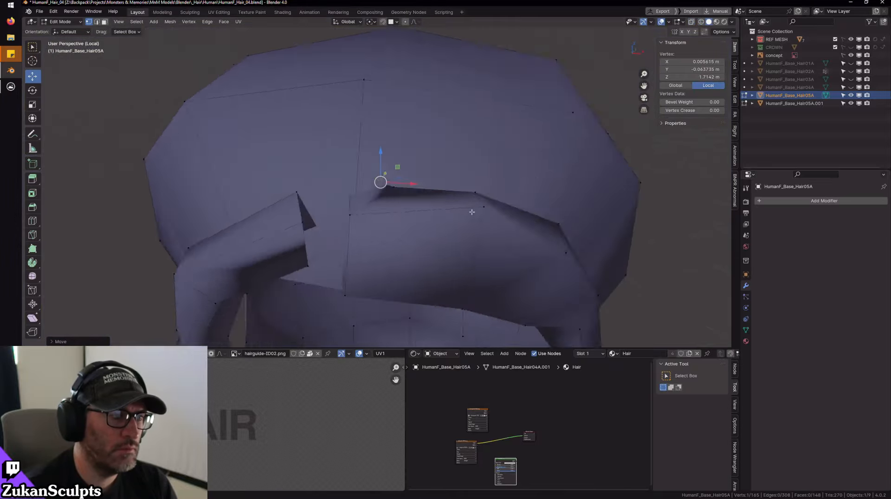
scroll(412, 220, up, 4)
middle_drag(472, 208, 412, 189)
click(387, 188)
click(397, 171)
key(g)
key(x)
click(388, 218)
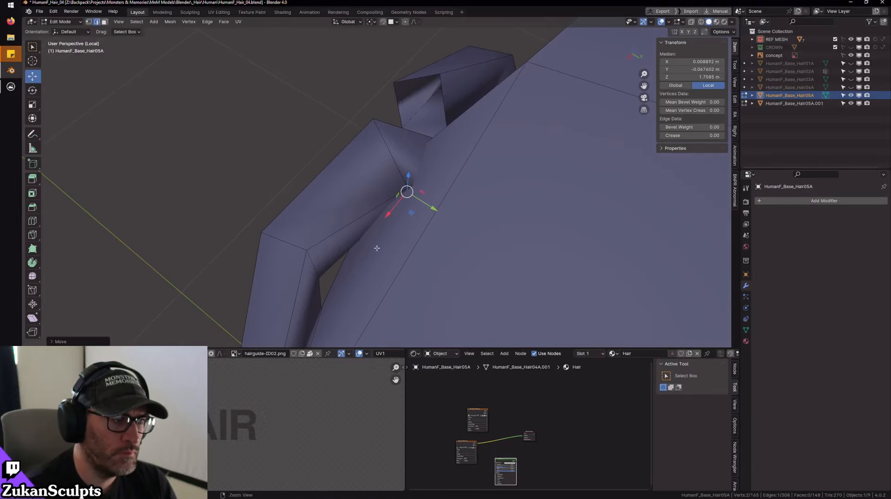
- Select the next head-side edge farther along the strand and move it along Y
middle_drag(388, 218, 359, 173)
click(361, 187)
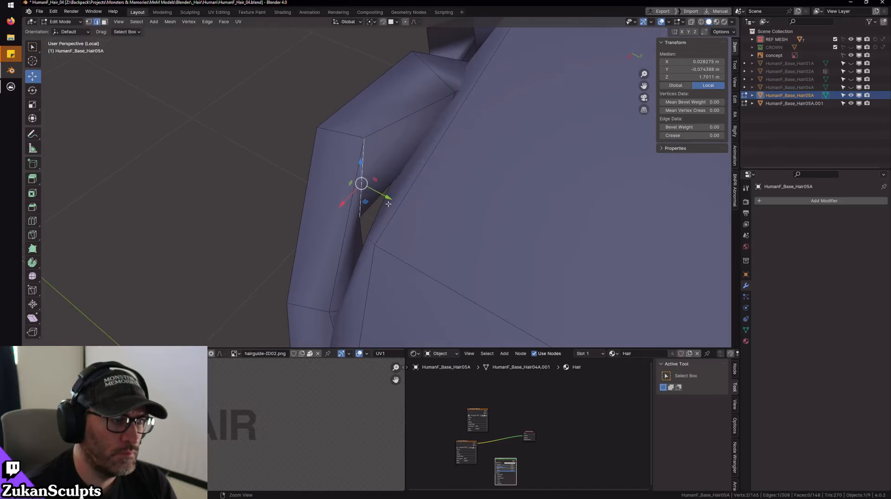
key(g)
key(y)
click(351, 216)
- Select the head-side vertex at the strand's outer bend and move it downward
middle_drag(351, 215, 444, 148)
key(ctrl+Tab)
click(358, 214)
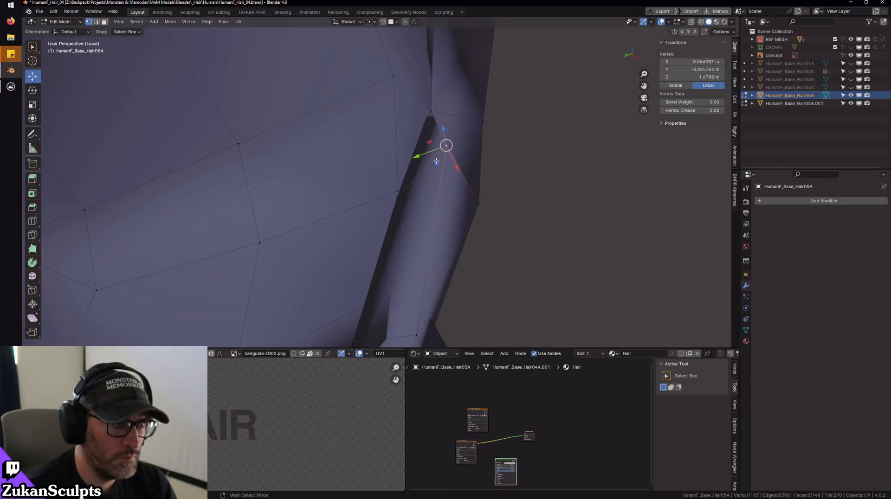
click(446, 146)
key(g)
click(445, 195)
- Select the short cross edge behind the strand's outer bend and move it back and down toward the head
middle_drag(444, 195, 438, 228)
key(ctrl+Tab)
key(2)
click(413, 214)
drag(437, 225, 422, 222)
middle_drag(423, 222, 414, 170)
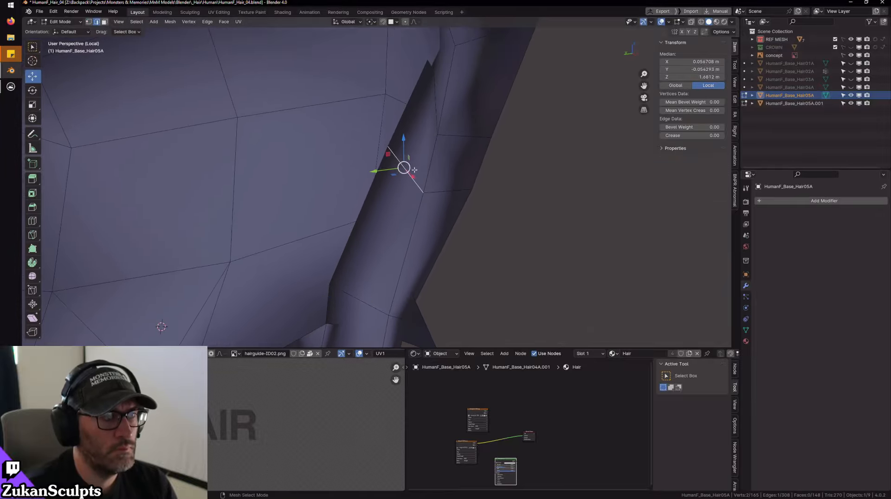
drag(402, 167, 390, 175)
- Move the vertex above the strand's outer bend toward the head and leave local view
middle_drag(390, 175, 416, 135)
key(ctrl+Tab)
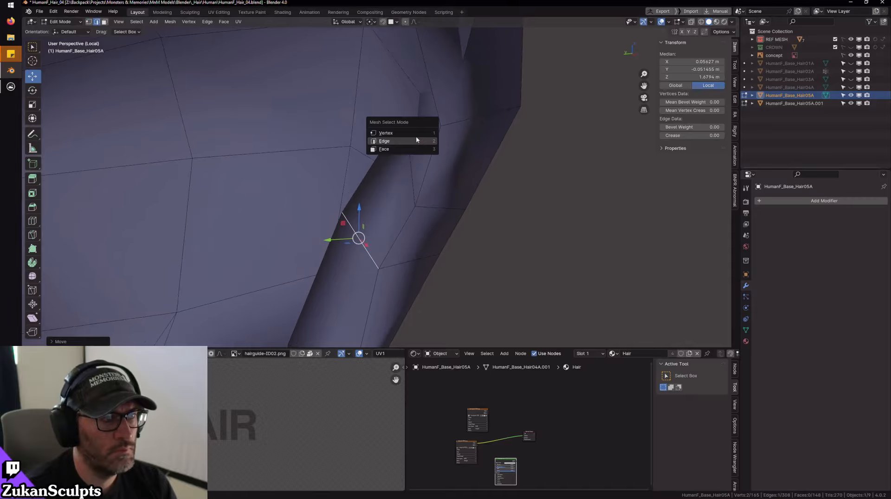
key(alt+a)
scroll(407, 125, up, 2)
key(alt+z)
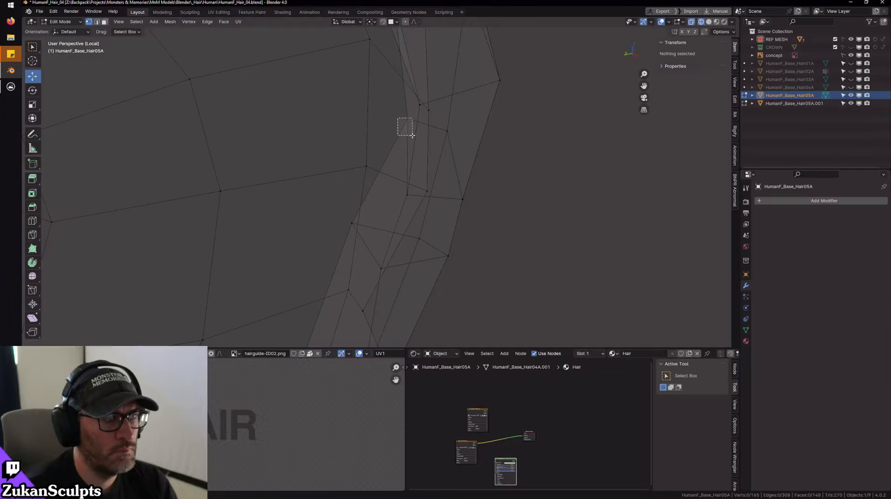
click(407, 119)
key(alt+z)
drag(408, 117, 393, 128)
click(408, 118)
middle_drag(408, 119, 462, 211)
key(KP_Divide)
scroll(463, 214, down, 4)
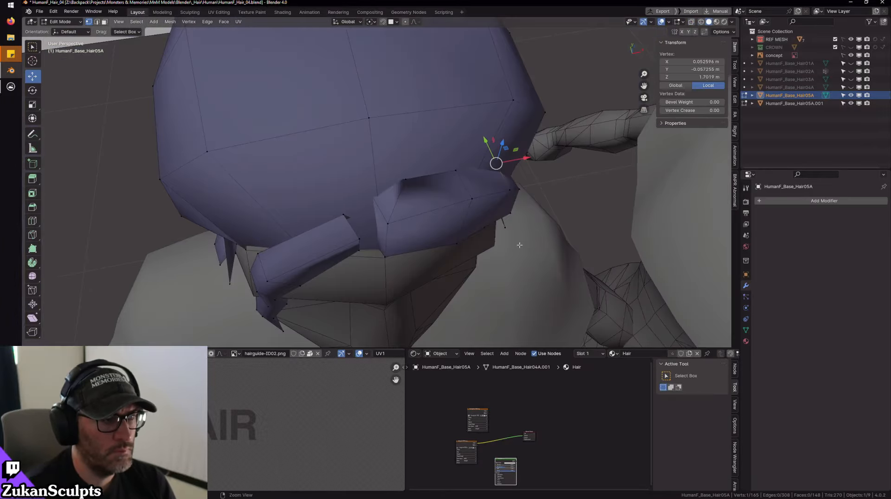
- Compare the strand's outline at the parting with the concept sketch in front view
middle_drag(518, 245, 493, 218)
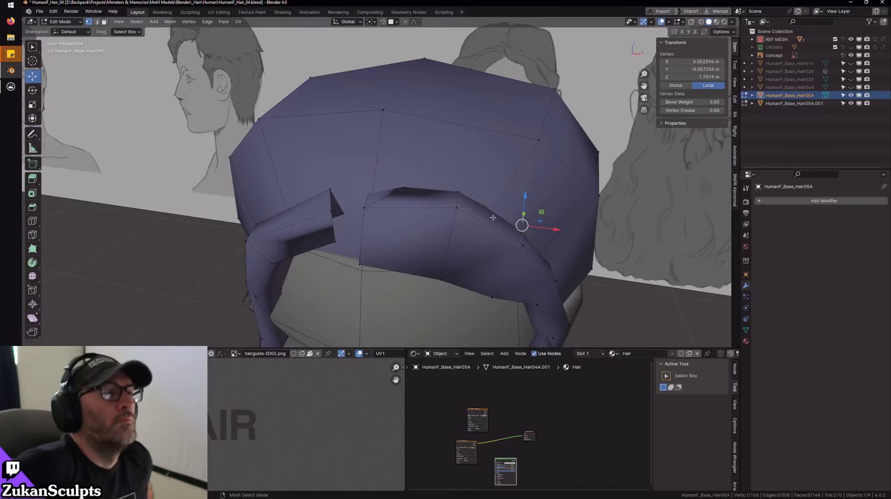
key(KP_1)
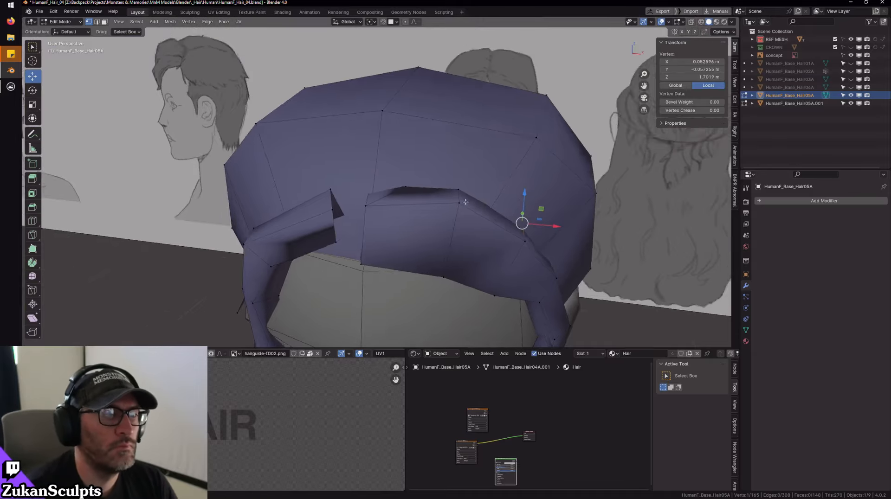
scroll(362, 162, up, 5)
key(alt+z)
scroll(362, 162, up, 3)
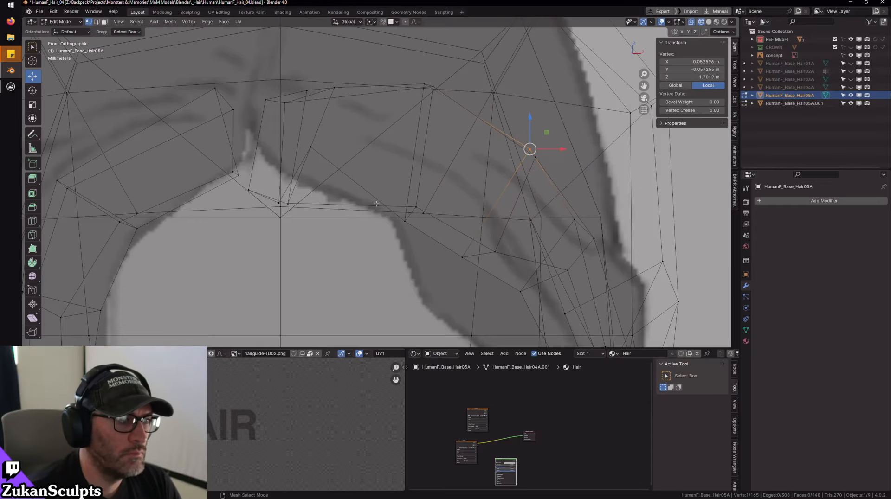
key(alt+z)
scroll(303, 209, down, 3)
- Select the lower vertex near the strand's parting end and move it down and forward to about Z 1.690 m in local view
mouse_move(303, 209)
middle_down()
mouse_move(392, 217)
mouse_move(452, 172)
middle_up()
key(alt+z)
scroll(382, 220, up, 2)
drag(445, 186, 447, 187)
key(alt+z)
key(KP_Divide)
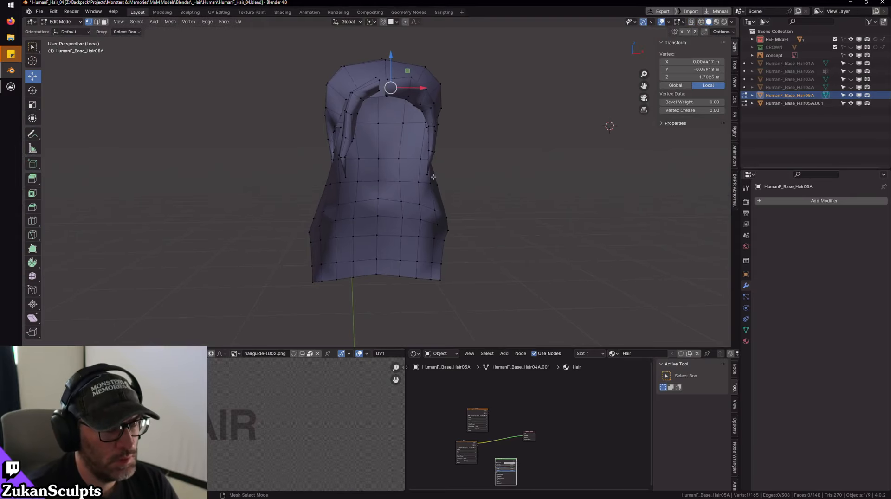
key(KP_Decimal)
scroll(471, 201, down, 5)
middle_drag(471, 200, 394, 169)
drag(418, 126, 412, 185)
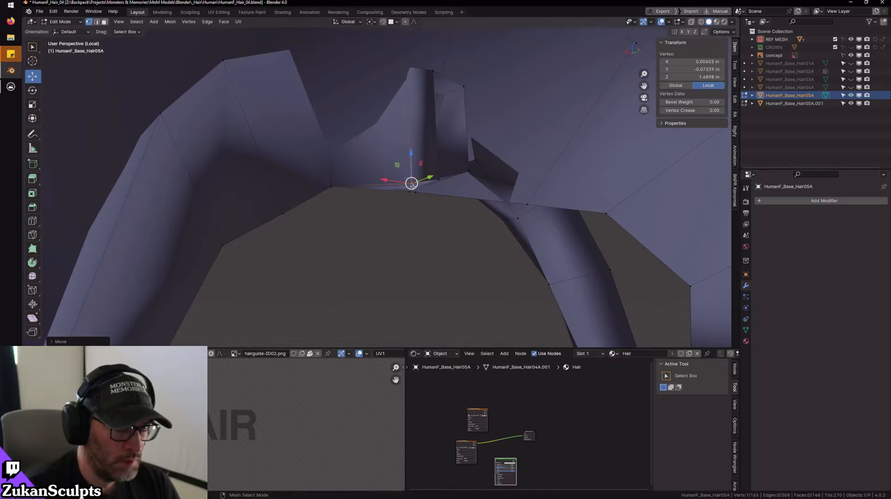
middle_drag(464, 208, 345, 194)
key(KP_Divide)
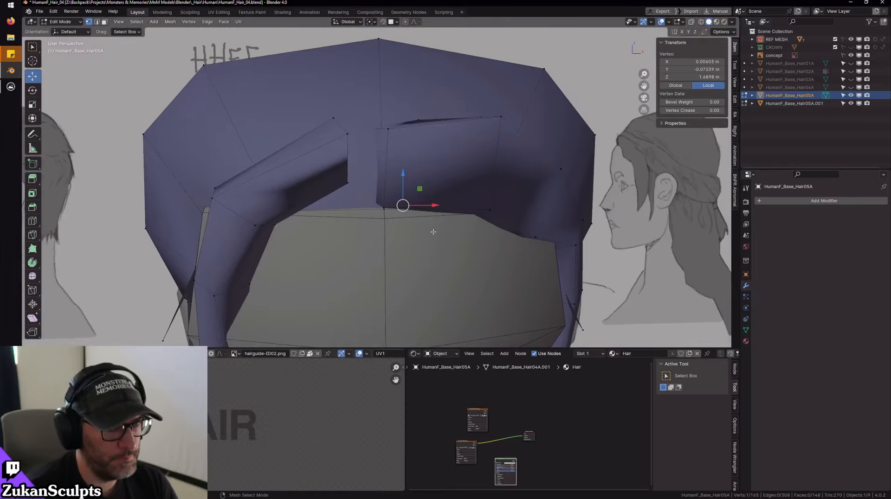
- Select only the two lower vertices at the left strand's parting end and move them slightly down
middle_drag(433, 231, 395, 197)
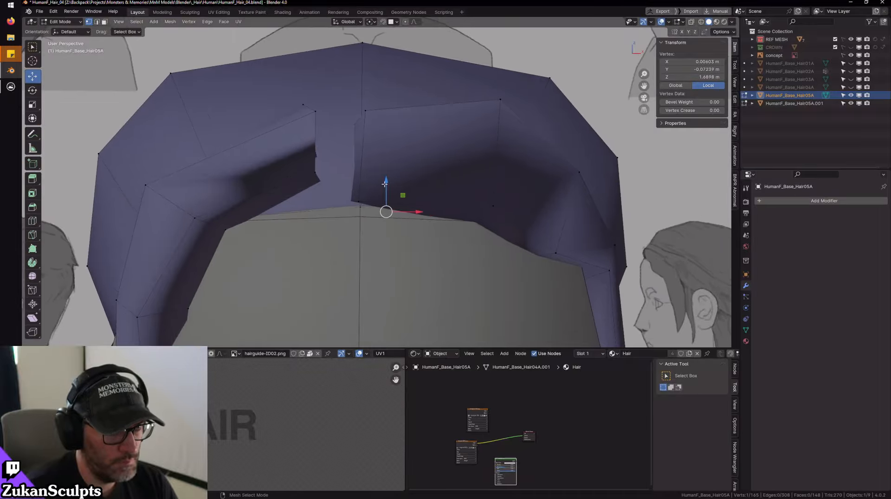
drag(385, 184, 388, 207)
key(shift+z)
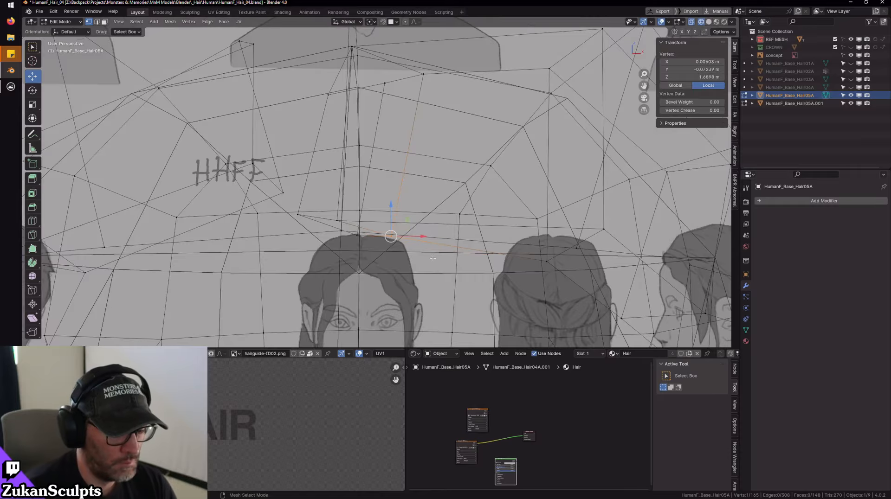
key(ctrl+KP_Add)
scroll(381, 130, down, 3)
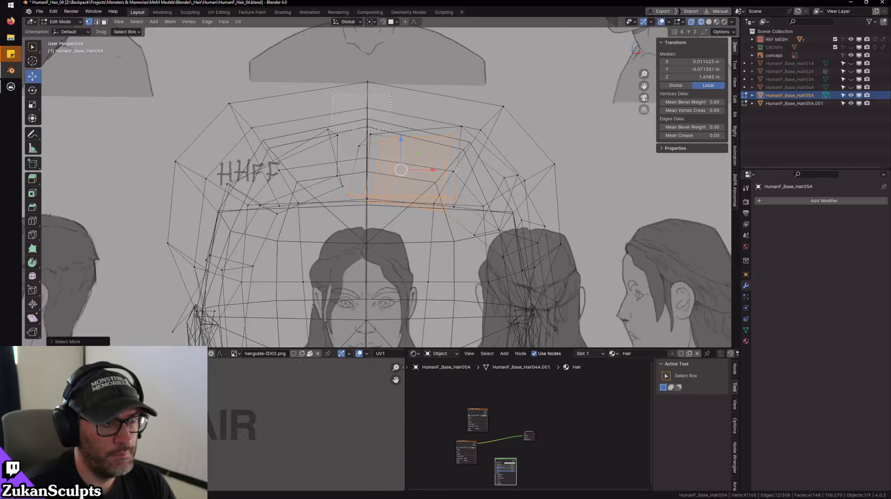
ctrl+drag(465, 220, 433, 188)
scroll(395, 209, up, 3)
middle_drag(332, 276, 318, 233)
ctrl+drag(345, 141, 347, 138)
middle_drag(347, 141, 393, 191)
key(shift+z)
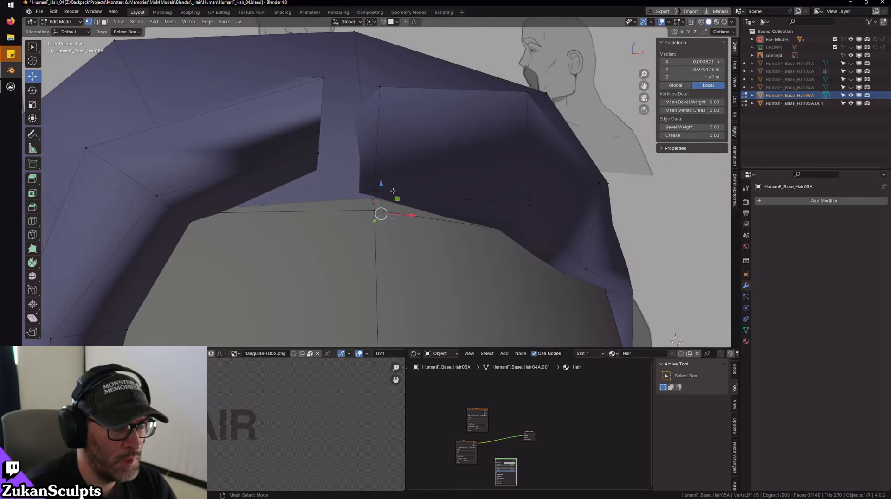
drag(380, 191, 383, 204)
- Select the four vertices of the strand's lower face at the parting and move them down over the hairline
key(shift+z)
mouse_move(363, 215)
middle_down()
mouse_move(343, 226)
mouse_move(359, 232)
mouse_move(345, 227)
mouse_move(362, 207)
middle_up()
scroll(345, 228, down, 4)
key(KP_Decimal)
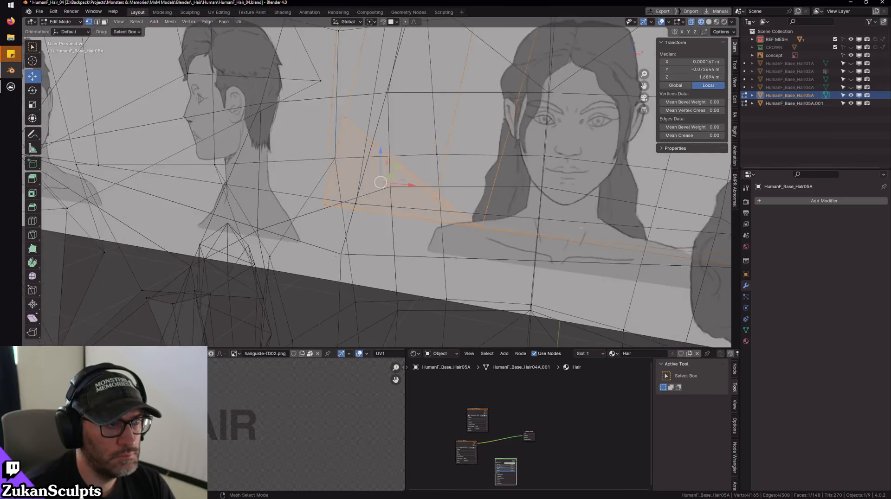
mouse_move(395, 172)
middle_down()
mouse_move(418, 178)
mouse_move(424, 195)
mouse_move(411, 188)
middle_up()
key(shift+z)
mouse_move(382, 160)
mouse_down()
mouse_move(384, 183)
mouse_move(382, 169)
mouse_up()
scroll(382, 168, down, 4)
mouse_move(382, 169)
middle_down()
mouse_move(463, 211)
mouse_move(439, 191)
mouse_move(450, 186)
middle_up()
- Rotate the next face on the strand's underside and move it down to about Z 1.680 m
click(468, 217)
right_click(439, 190)
click(439, 198)
key(r)
click(436, 185)
drag(440, 155, 440, 170)
middle_drag(464, 179, 442, 169)
right_click(442, 169)
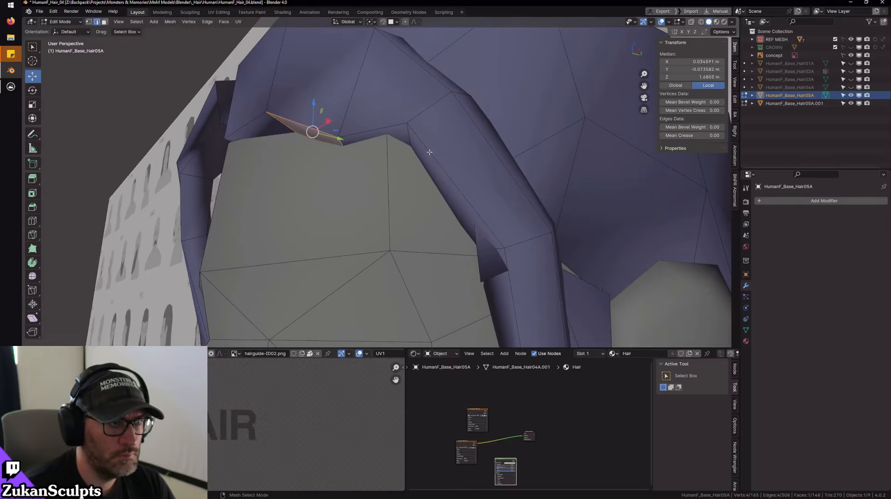
- Shift the strand's cross-section at the outer bend forward and adjust the cross-section near the parting to even out the curve
middle_drag(421, 116, 413, 170)
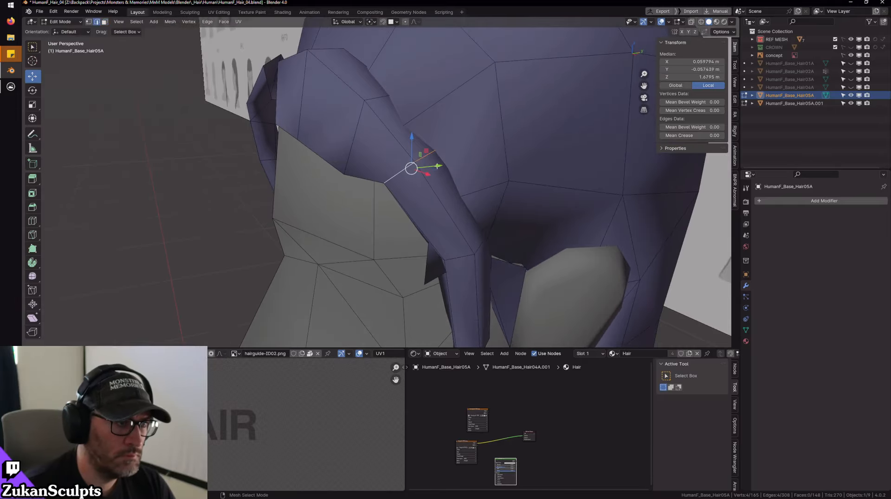
drag(437, 165, 428, 168)
middle_drag(428, 169, 383, 123)
drag(383, 122, 367, 115)
ctrl+middle_drag(367, 116, 382, 197)
middle_drag(386, 157, 402, 155)
drag(402, 155, 385, 149)
scroll(385, 150, down, 3)
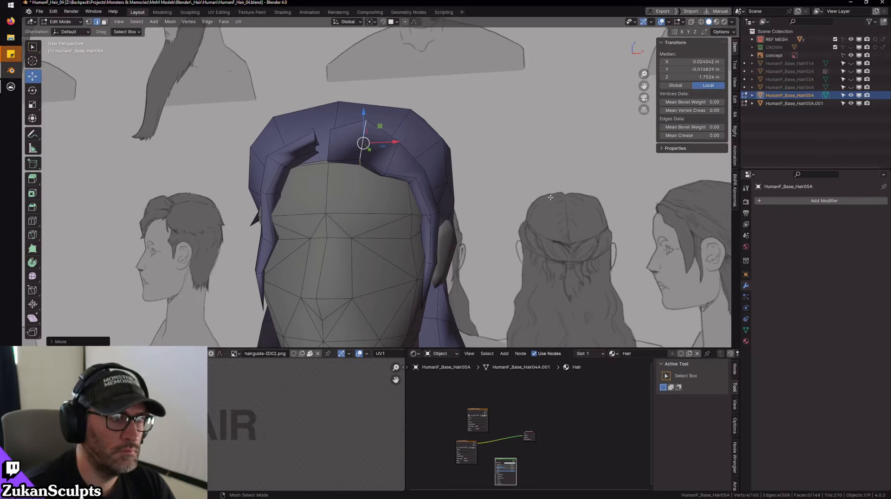
- Compare the hair's outline with the front and side concept sketches in wireframe and solid shading
key(alt+a)
key(KP_1)
key(shift+z)
scroll(428, 220, up, 5)
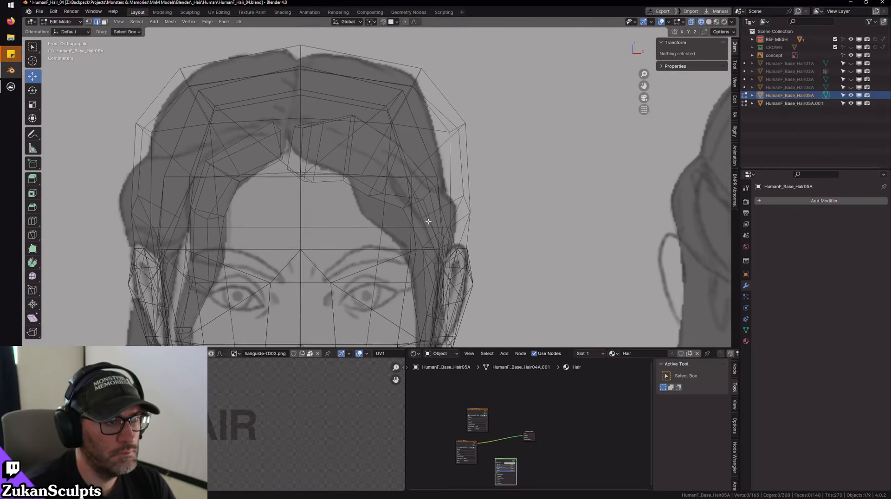
scroll(431, 219, down, 6)
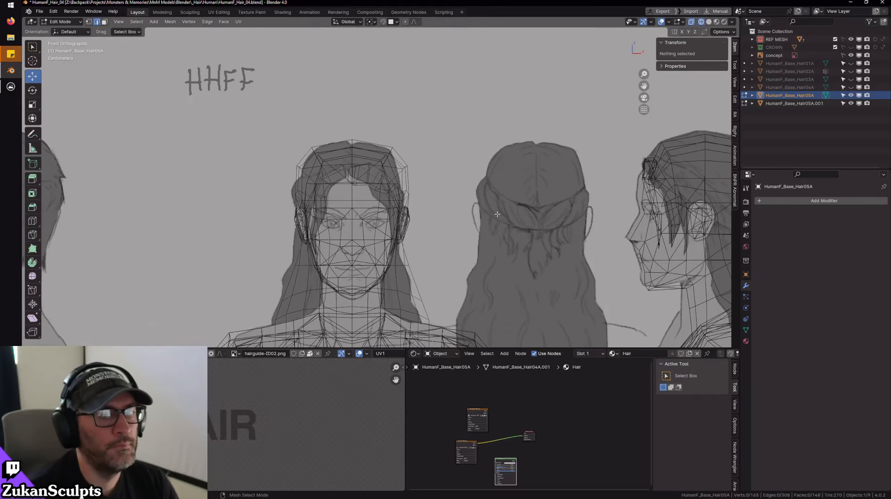
shift+middle_drag(686, 199, 408, 139)
scroll(408, 140, up, 2)
key(Tab)
shift+middle_drag(414, 176, 403, 221)
scroll(404, 220, up, 6)
click(408, 213)
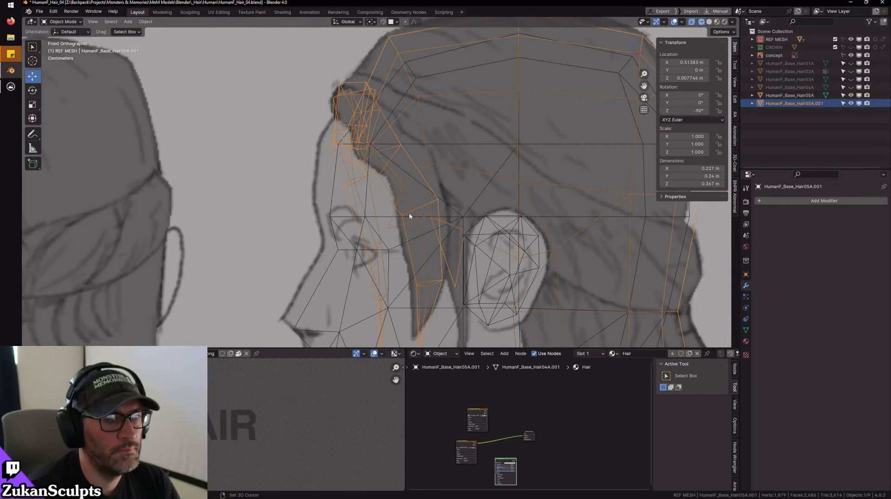
key(shift+z)
key(shift+z)
key(shift+z)
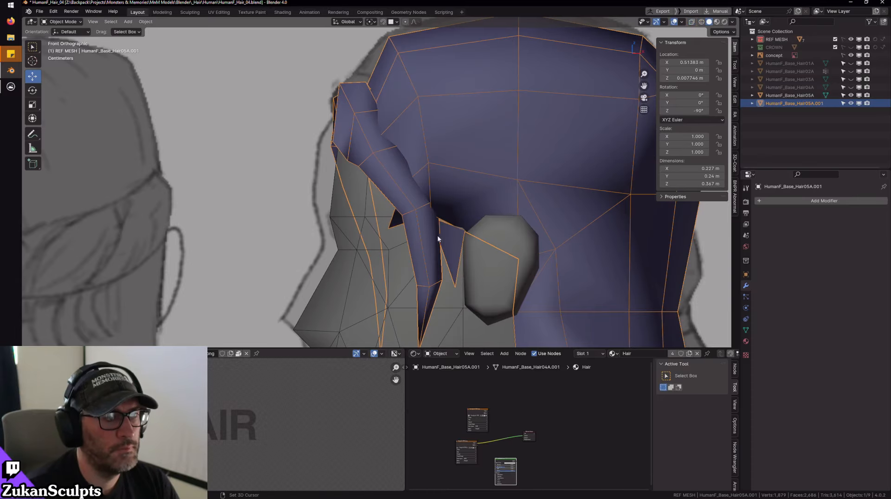
scroll(437, 279, down, 3)
shift+middle_drag(525, 263, 372, 224)
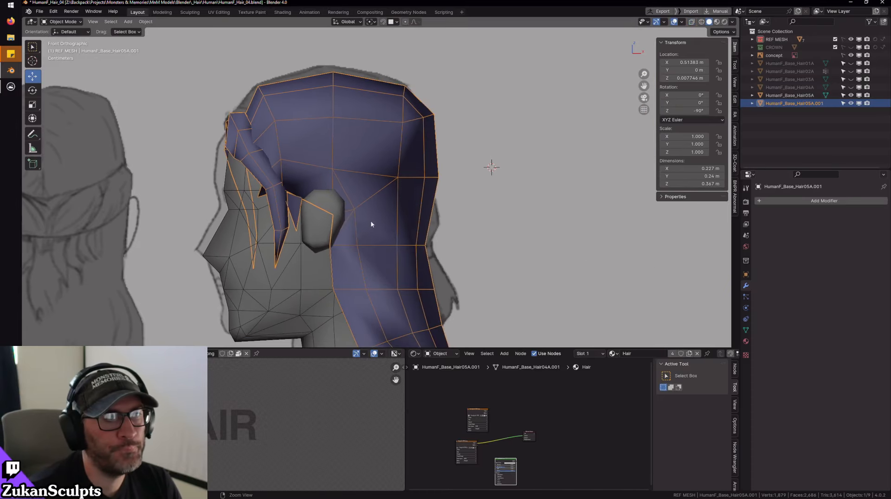
- Try to move the hair cap's upper front vertices forward and down on the side-view copy HumanF_Base_Hair05A.001
shift+middle_drag(224, 121, 402, 225)
scroll(402, 225, up, 3)
key(Tab)
shift+middle_drag(489, 239, 412, 197)
click(404, 184)
key(shift+z)
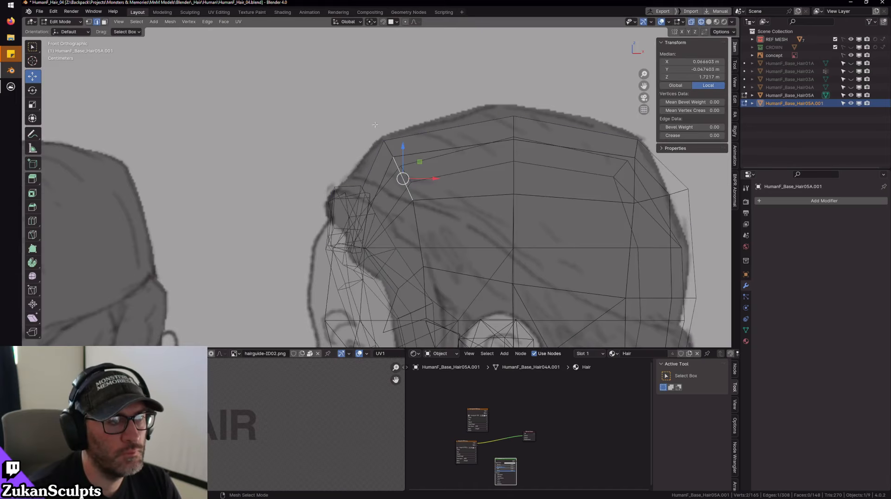
key(ctrl+Tab)
scroll(423, 166, up, 2)
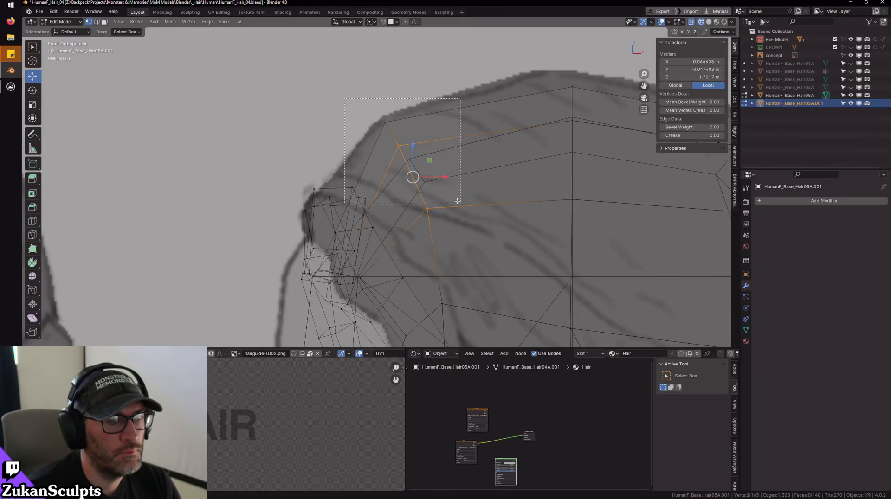
drag(458, 201, 394, 139)
shift+click(444, 141)
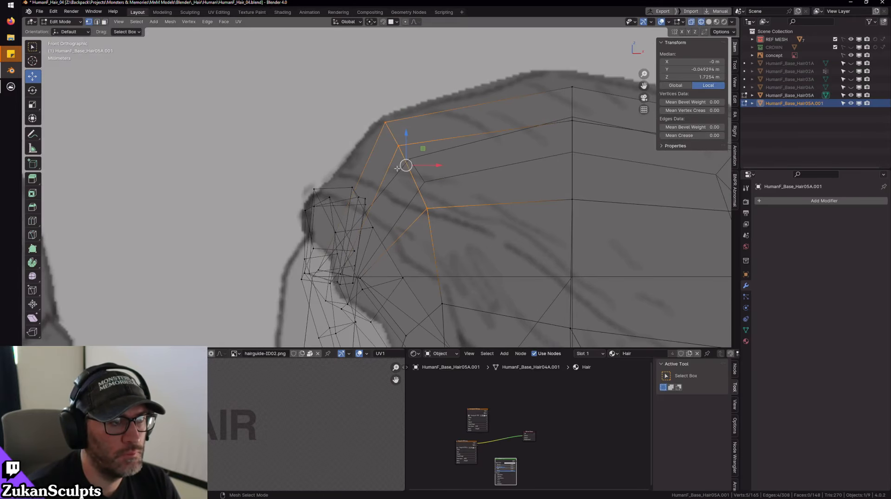
key(g)
click(406, 165)
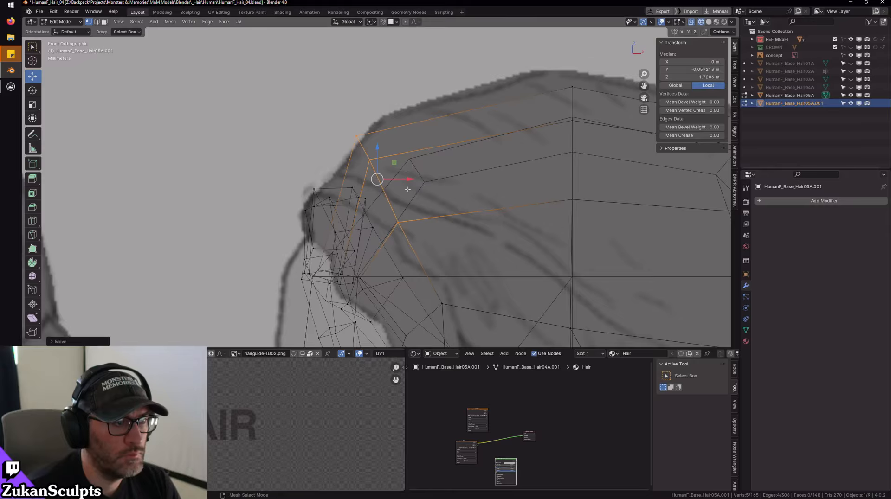
scroll(408, 190, down, 2)
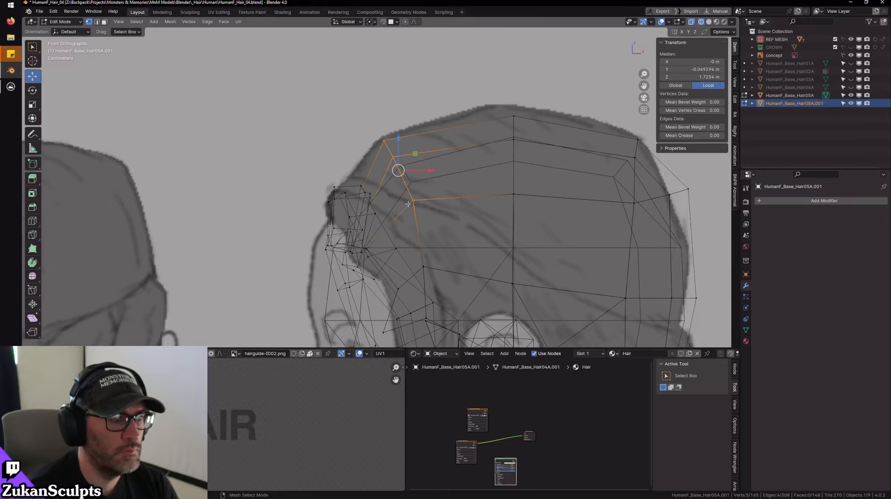
- Scale the six upper side vertices of HumanF_Base_Hair05A inward along X to match the front sketch
middle_drag(381, 193, 390, 173)
scroll(390, 172, down, 3)
key(KP_1)
shift+middle_drag(279, 186, 398, 191)
scroll(397, 190, up, 4)
key(Tab)
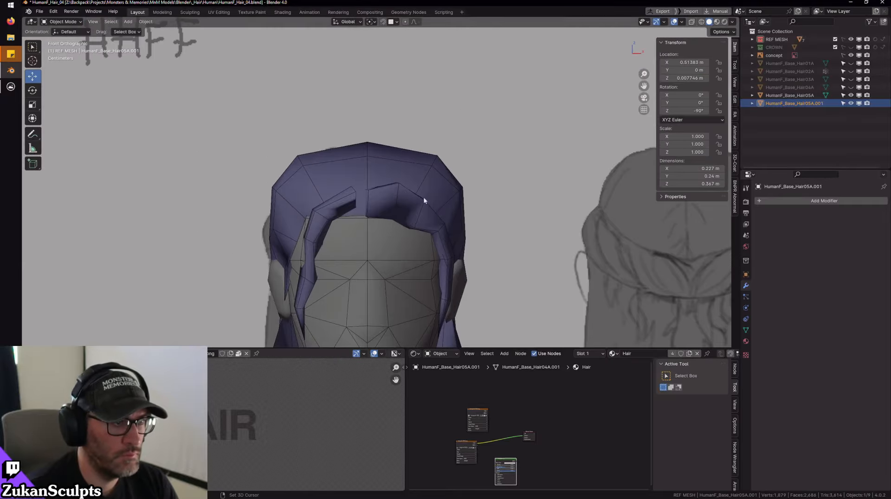
key(shift+z)
click(453, 190)
scroll(455, 191, up, 4)
key(Tab)
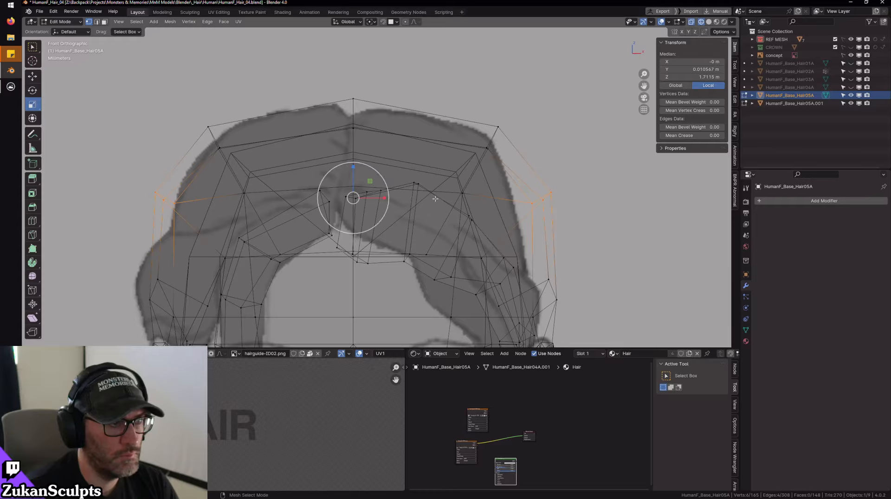
drag(376, 199, 378, 198)
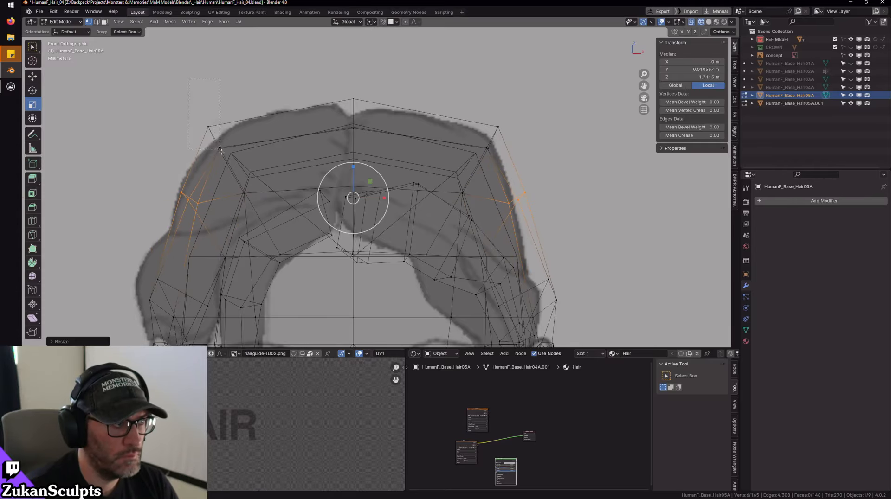
- Lower the hair cap's two outer top corner vertices to about Z 1.739 m and scale them inward along X
drag(221, 151, 220, 152)
shift+drag(506, 119, 480, 161)
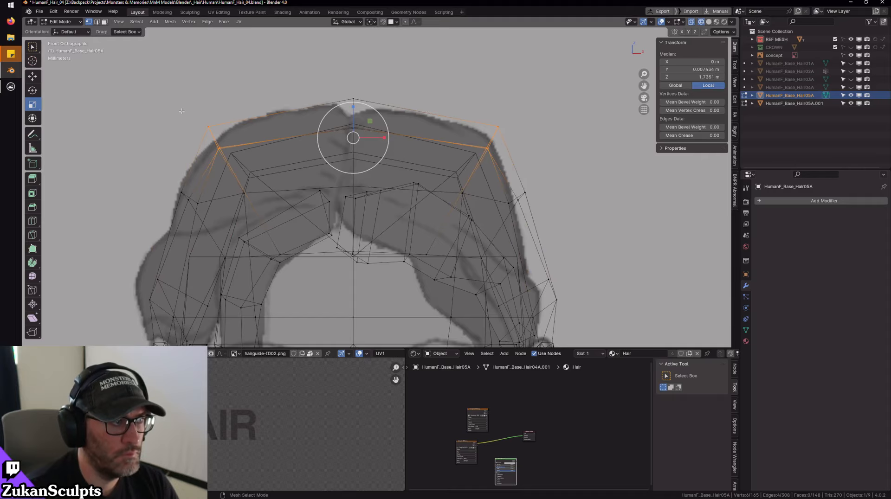
drag(177, 110, 216, 135)
shift+drag(510, 114, 481, 135)
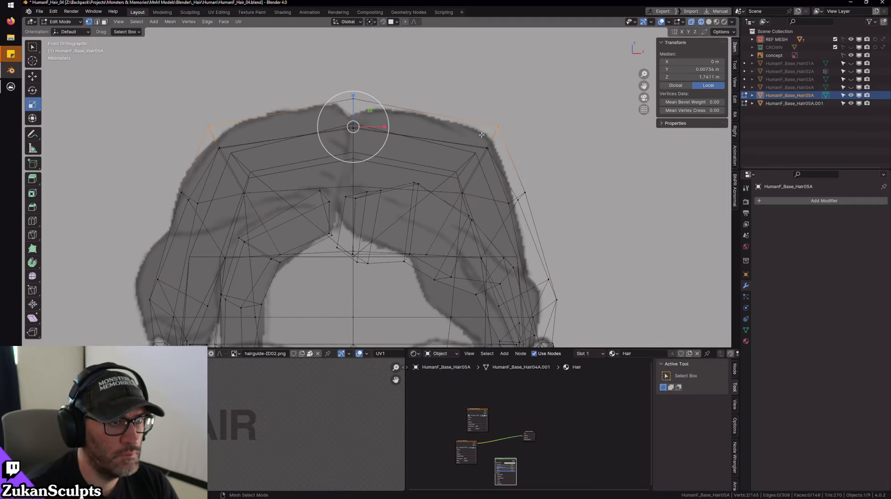
drag(353, 95, 354, 100)
key(s)
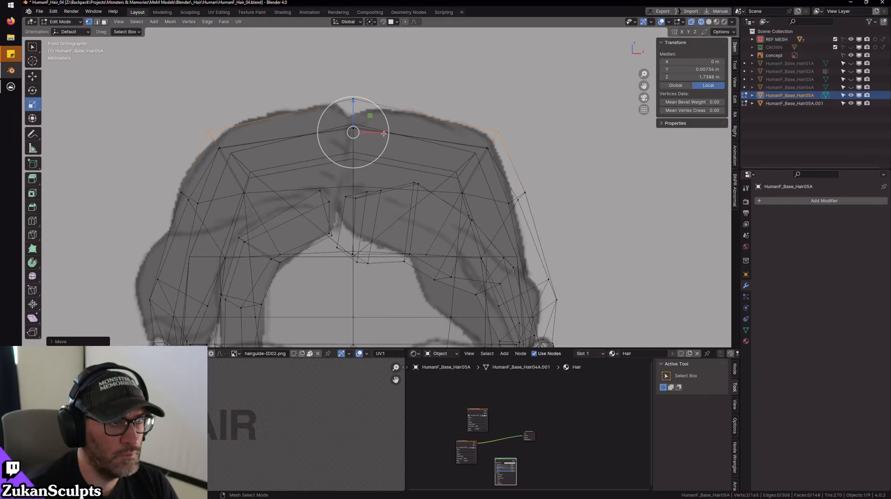
drag(385, 132, 381, 133)
- Compare the reshaped hair cap with the side and front concept sketches
scroll(511, 171, down, 4)
shift+middle_drag(549, 183, 346, 172)
scroll(346, 172, up, 1)
shift+middle_drag(613, 196, 119, 184)
alt+middle_drag(436, 168, 428, 192)
scroll(428, 191, up, 1)
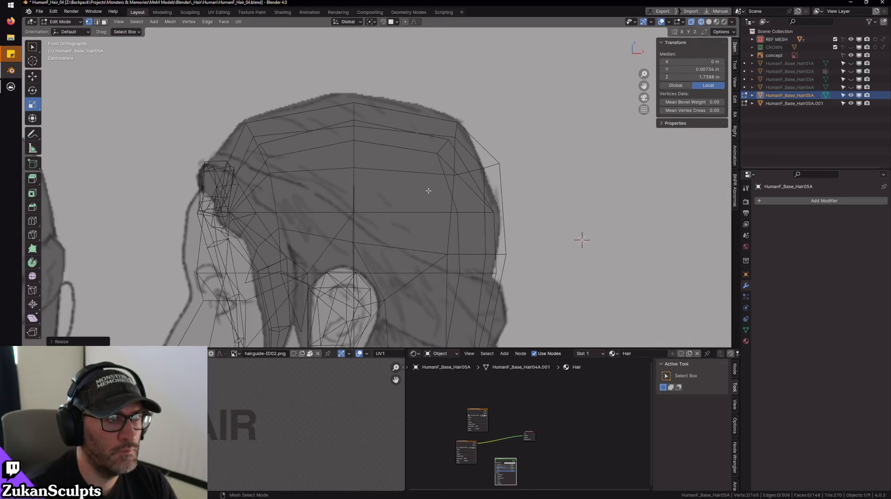
scroll(428, 192, down, 4)
alt+middle_drag(235, 221, 440, 205)
scroll(441, 205, down, 2)
key(Tab)
alt+middle_drag(297, 191, 448, 180)
scroll(405, 191, up, 4)
key(shift+z)
scroll(402, 191, down, 1)
alt+drag(447, 180, 447, 181)
mouse_move(447, 180)
middle_down()
mouse_move(360, 207)
mouse_move(257, 198)
mouse_move(435, 179)
mouse_move(422, 177)
middle_up()
key(KP_1)
key(shift+z)
- Narrow the hair cap's top corner vertices on both sides a little more and check the silhouette in front view
key(Tab)
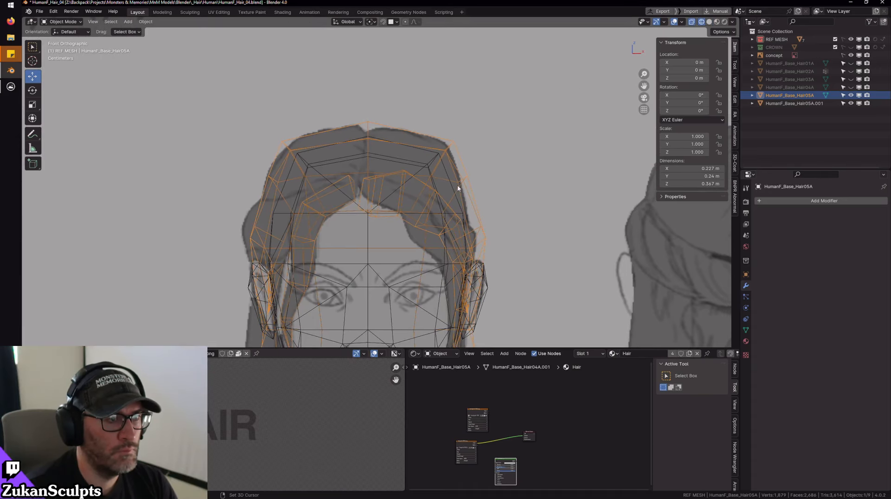
drag(299, 153, 301, 152)
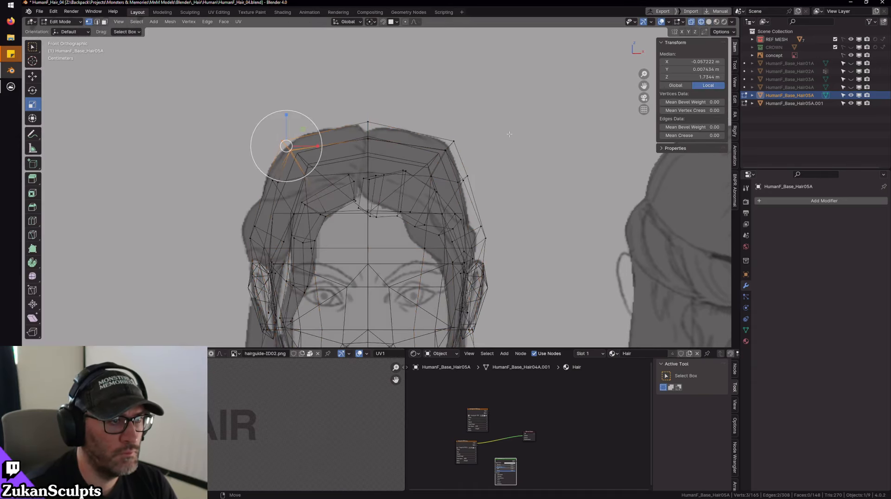
shift+drag(445, 160, 395, 141)
scroll(418, 186, down, 4)
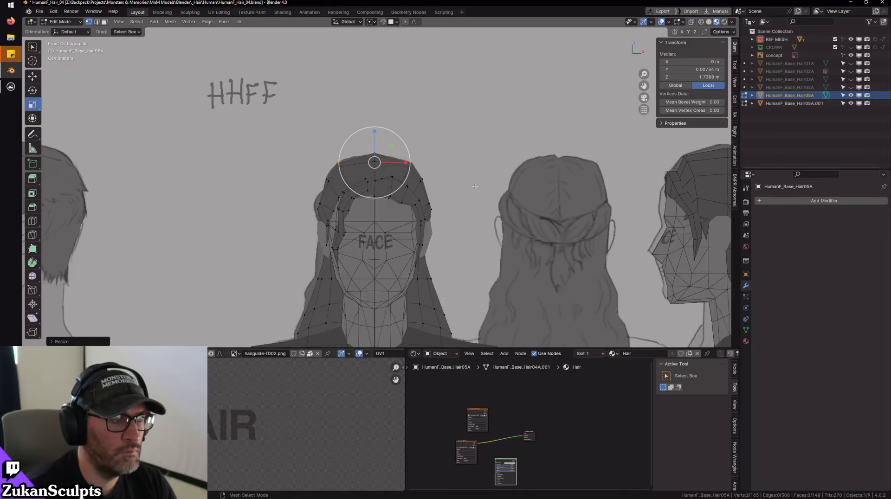
key(Tab)
middle_drag(469, 176, 452, 217)
key(KP_1)
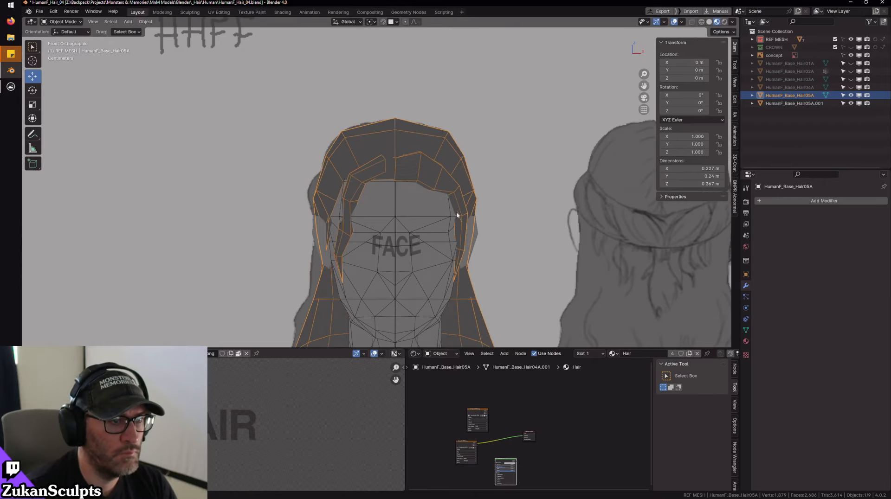
- On the side-view copy HumanF_Base_Hair05A.001, move the upper vertex of the cap's front side edge forward and slightly up
key(Tab)
middle_drag(526, 214, 436, 233)
key(ctrl+Tab)
click(391, 205)
scroll(391, 206, down, 5)
scroll(432, 231, up, 5)
click(380, 213)
scroll(465, 230, up, 6)
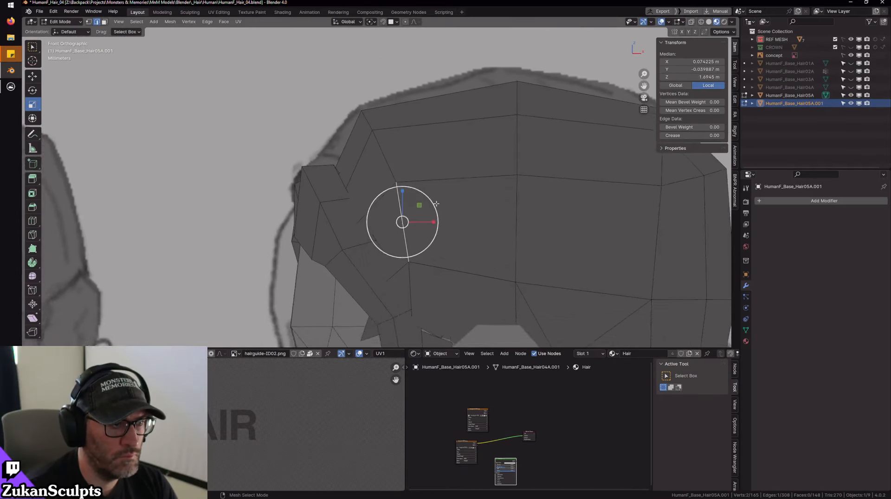
scroll(500, 230, down, 2)
shift+middle_drag(500, 230, 462, 169)
click(457, 162)
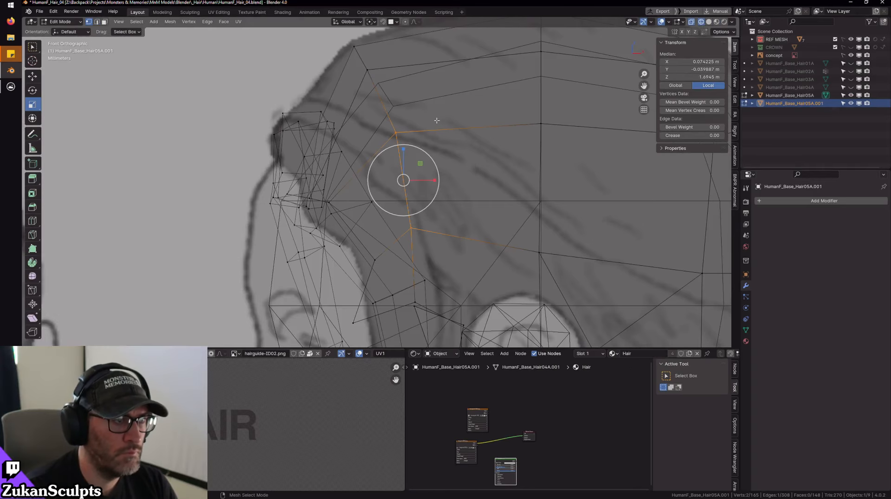
click(395, 133)
key(shift+z)
mouse_move(396, 133)
mouse_down()
mouse_move(380, 138)
mouse_move(371, 122)
mouse_up()
scroll(388, 177, down, 3)
- Move the hair cap's top front centre vertex forward and down along the side sketch to about Y -0.064 m, Z 1.739 m
key(shift+z)
scroll(397, 193, up, 4)
click(382, 112)
drag(366, 83, 335, 100)
key(shift+z)
scroll(353, 130, down, 5)
drag(365, 156, 365, 155)
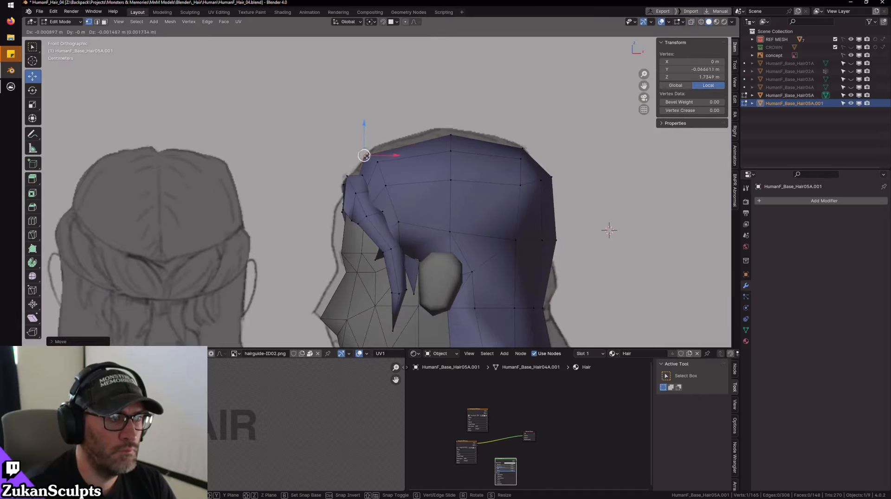
drag(609, 230, 610, 230)
mouse_move(609, 229)
middle_down()
mouse_move(417, 191)
mouse_move(569, 189)
mouse_move(427, 219)
mouse_move(342, 182)
mouse_move(331, 201)
mouse_move(324, 197)
mouse_move(380, 205)
middle_up()
key(Tab)
scroll(411, 212, up, 2)
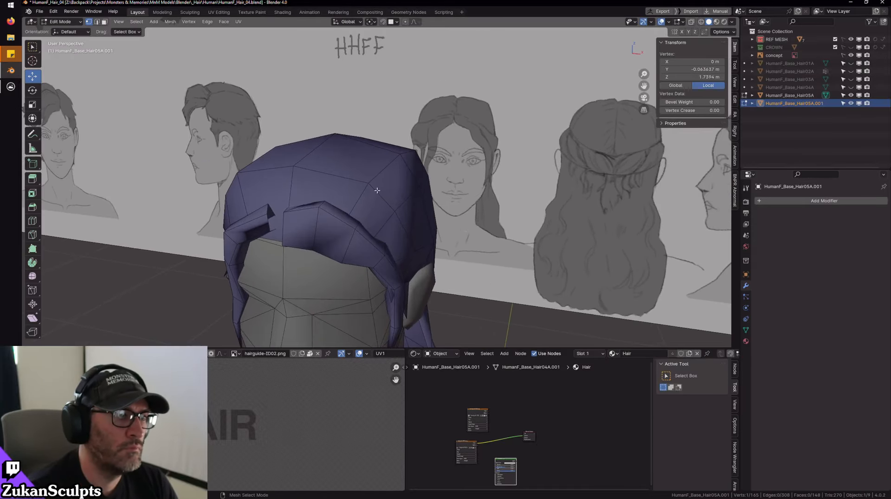
- On HumanF_Base_Hair05A, move the cap's upper front side vertex inward, forward and down to about X 0.050, Y -0.058, Z 1.7245 m
click(376, 185)
key(Tab)
click(370, 183)
key(KP_Decimal)
scroll(371, 184, down, 4)
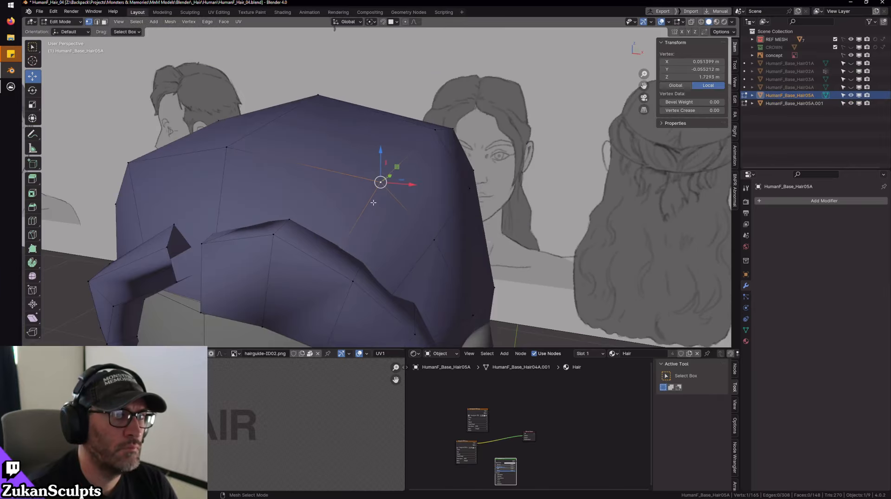
shift+middle_drag(371, 183, 419, 181)
scroll(396, 186, down, 4)
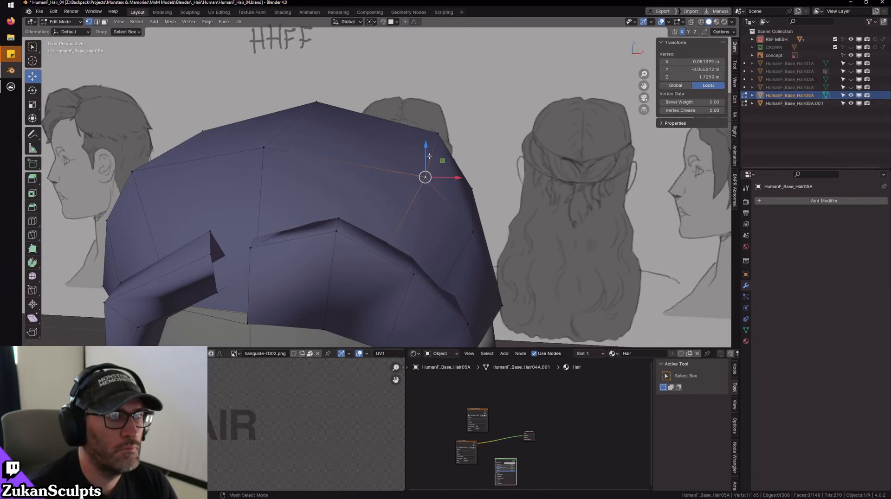
key(g)
key(z)
click(420, 191)
mouse_move(419, 191)
middle_down()
mouse_move(441, 174)
mouse_move(427, 160)
mouse_move(418, 176)
middle_up()
key(g)
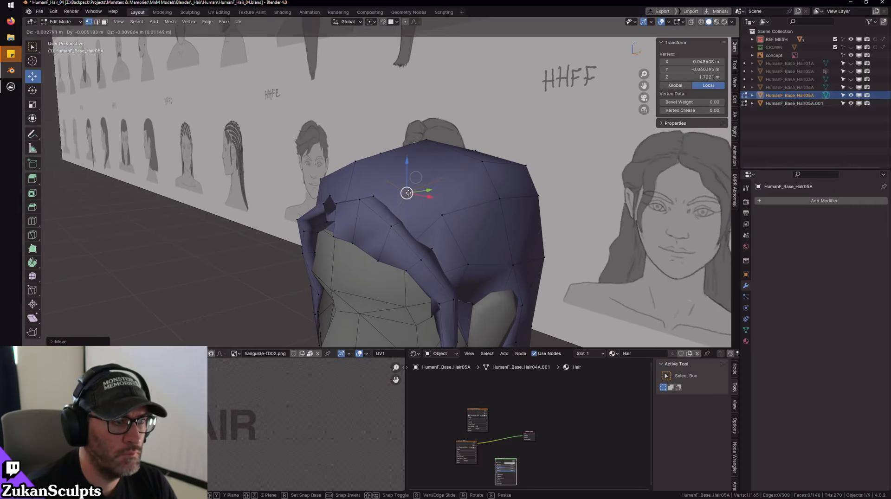
click(410, 190)
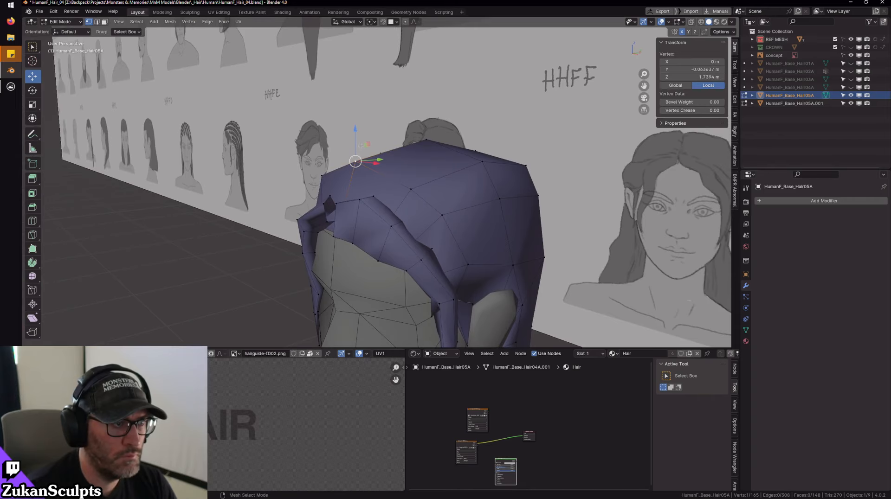
- Turn off X mirroring and bevel the hair cap's centre edge loop into a narrow two-segment strip running from front to back
middle_drag(361, 146, 423, 170)
middle_drag(369, 194, 381, 223)
right_click(388, 143)
click(381, 150)
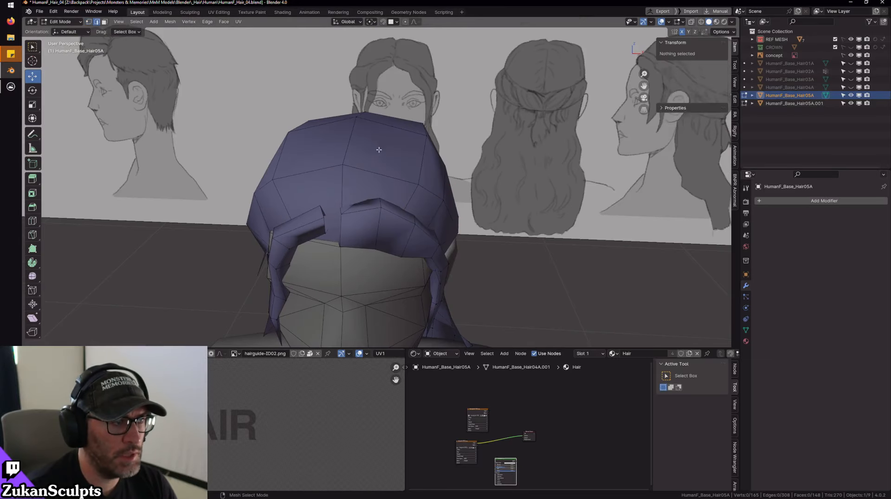
middle_drag(379, 149, 367, 183)
alt+click(353, 139)
middle_drag(354, 139, 469, 153)
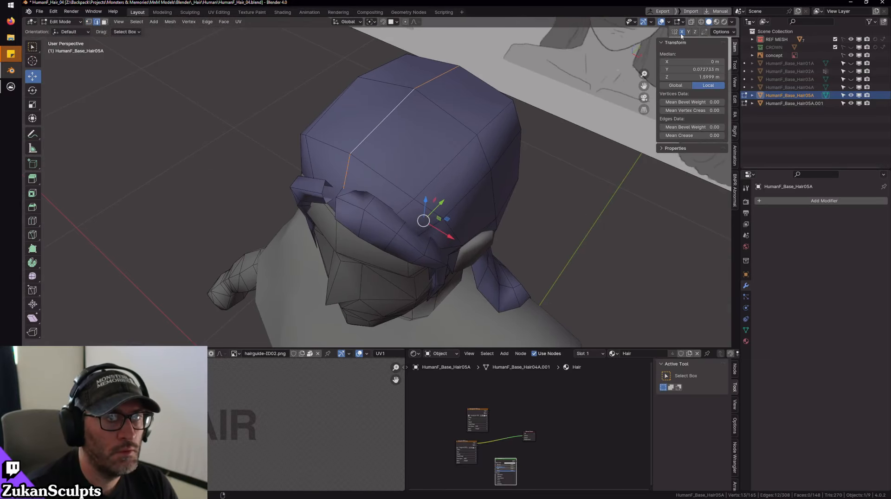
click(681, 33)
middle_drag(522, 114, 383, 163)
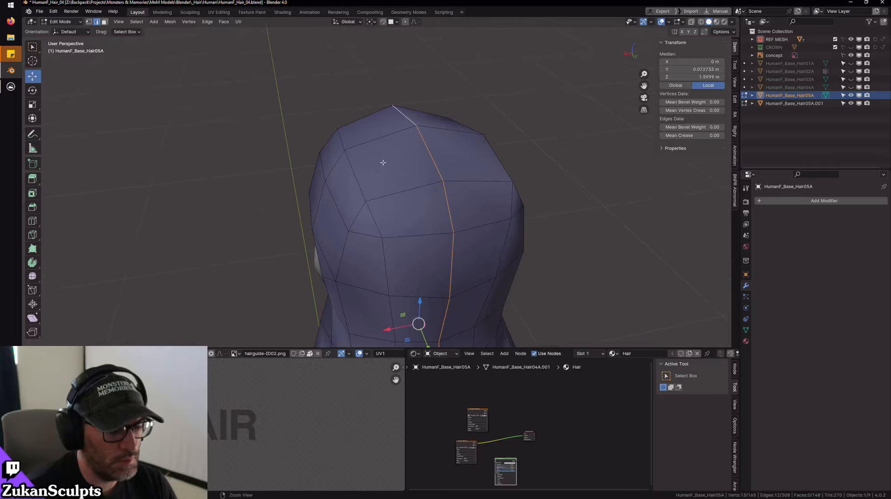
key(ctrl+b)
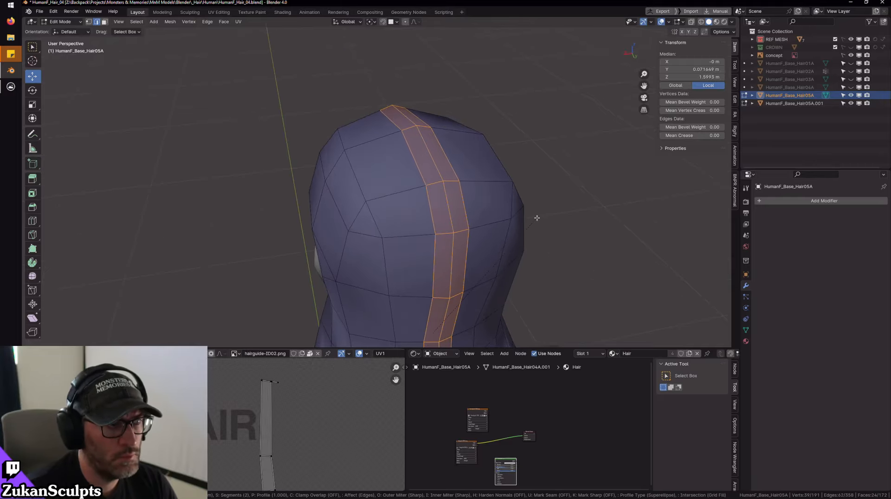
click(535, 217)
middle_drag(511, 223, 390, 259)
scroll(390, 196, up, 2)
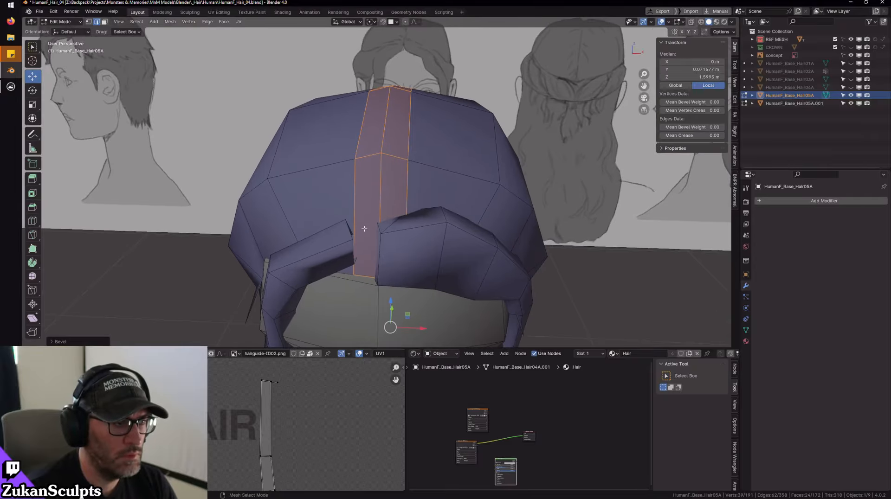
- Hide the separate front strands so that only the linked hair cap geometry stays available for editing
key(ctrl+Tab)
middle_drag(377, 281, 392, 251)
key(ctrl+Tab)
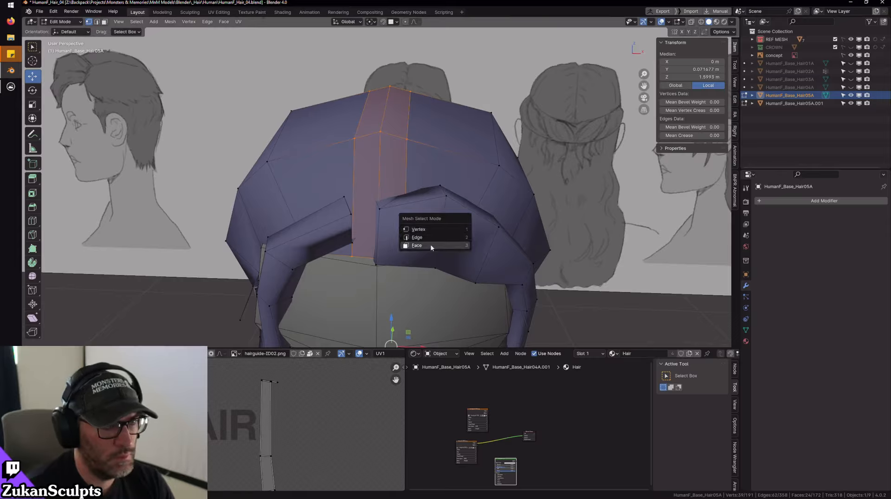
click(429, 245)
click(402, 153)
key(ctrl+l)
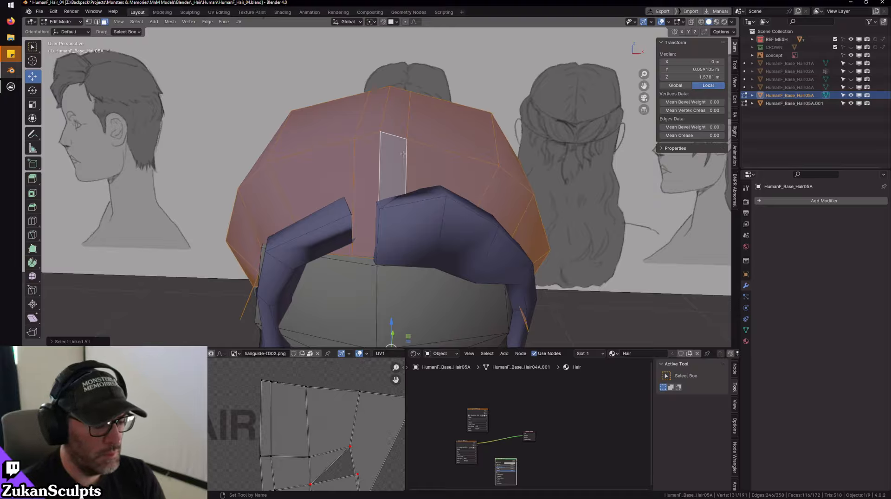
key(ctrl+i)
key(h)
- Merge the two bevelled hairline vertices into the centre vertex at the front of the hair cap
key(ctrl+Tab)
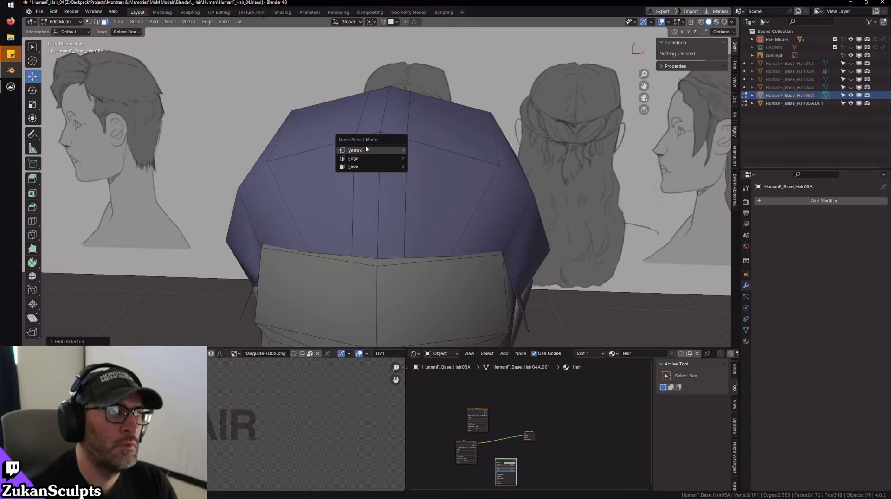
click(413, 258)
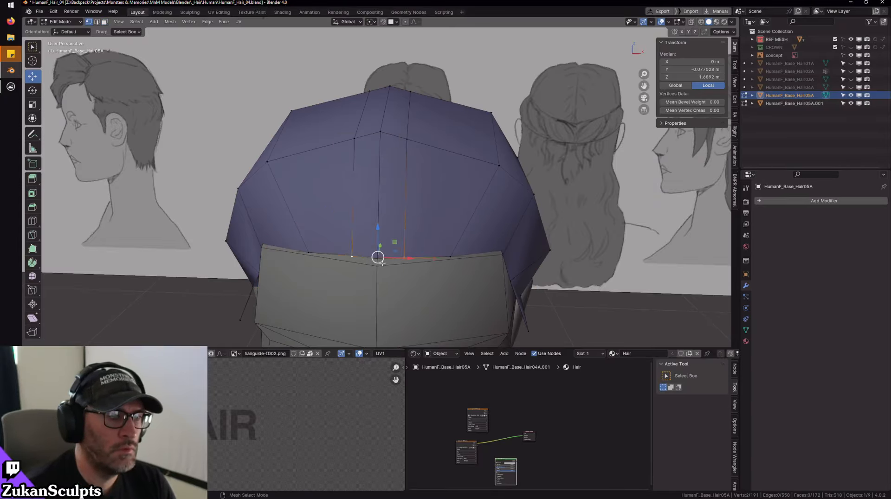
click(34, 51)
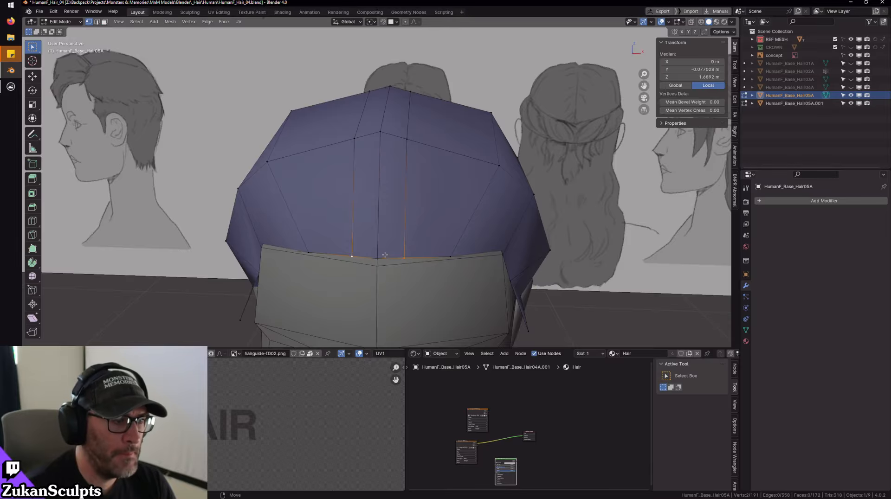
shift+click(385, 256)
key(alt+m)
click(347, 290)
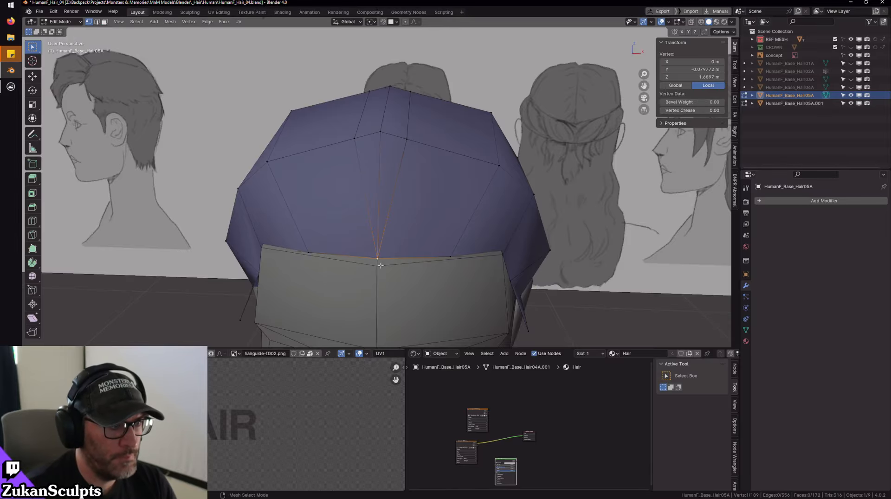
- Turn on vertex snapping and snap the cap's front centre and side corner hairline vertices onto the head's forehead vertices
scroll(374, 276, up, 2)
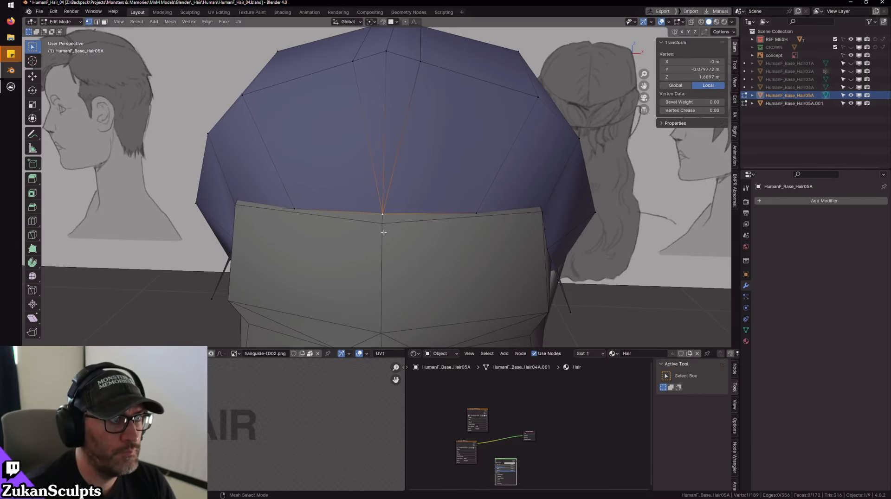
click(396, 22)
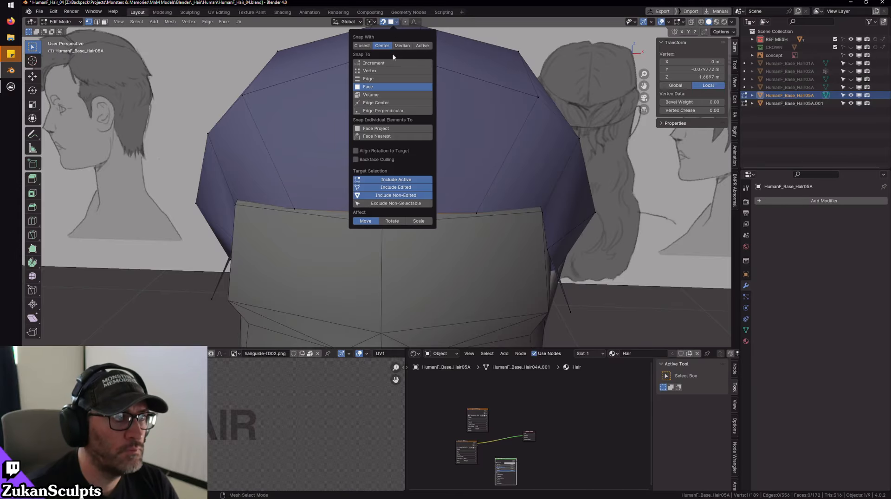
click(366, 249)
click(383, 213)
key(w)
drag(383, 213, 384, 224)
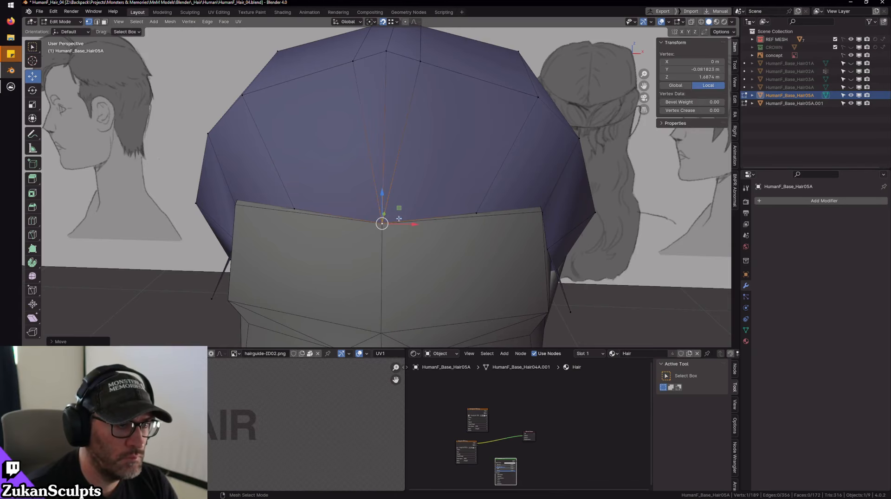
mouse_move(553, 244)
middle_down()
mouse_move(444, 215)
mouse_move(464, 199)
mouse_move(511, 198)
middle_up()
drag(310, 197, 309, 197)
middle_drag(309, 197, 437, 211)
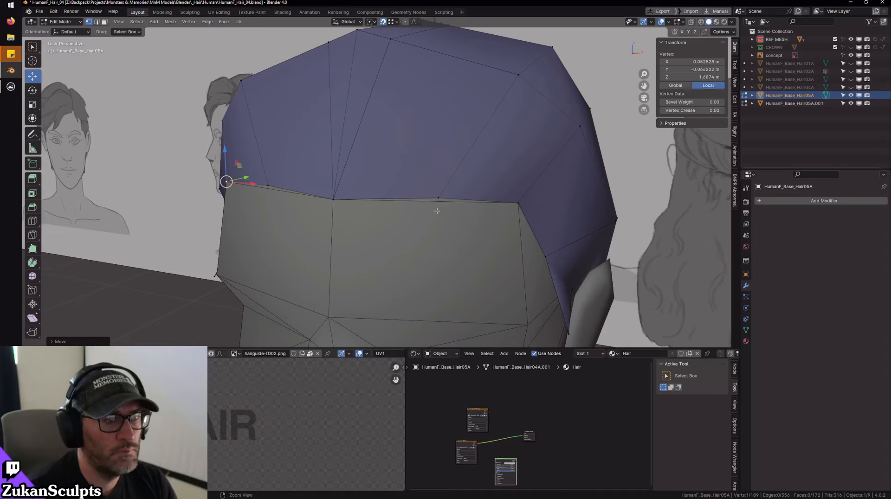
- Merge the extra hairline vertex on each side of the cap into its neighbouring forehead corner vertex
shift+click(519, 203)
key(m)
click(521, 204)
middle_drag(522, 205, 371, 185)
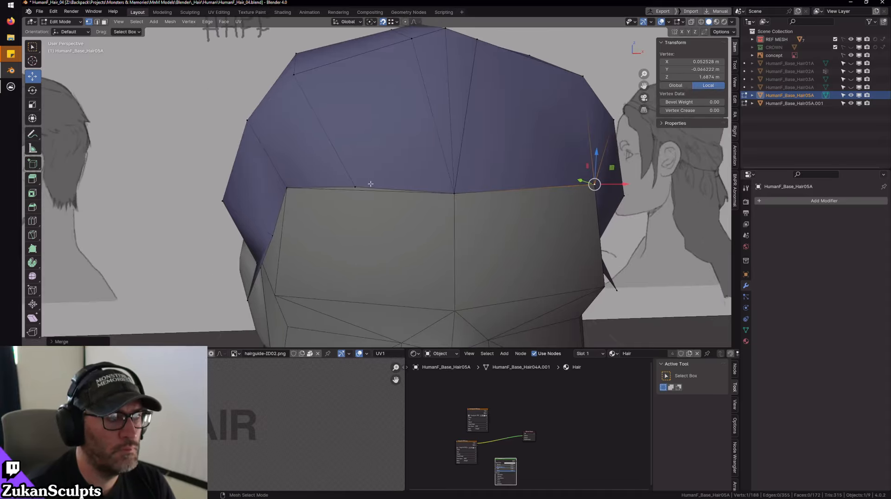
shift+click(286, 190)
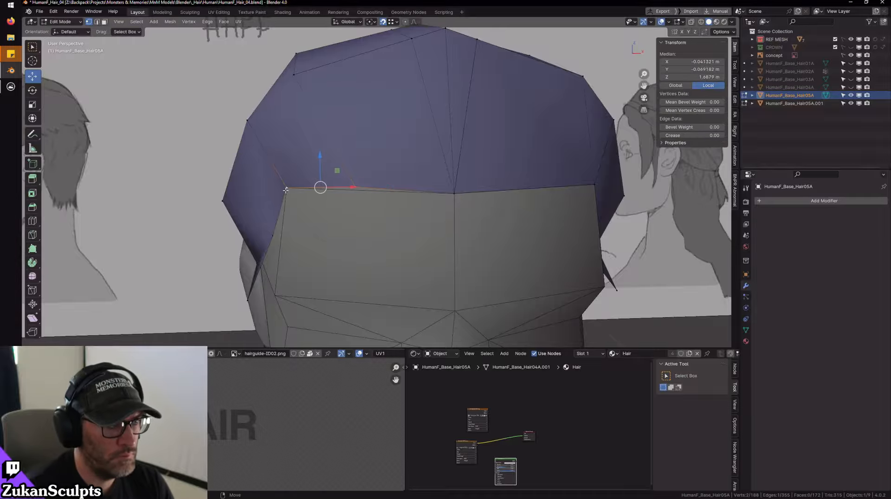
key(m)
click(290, 194)
middle_drag(290, 193, 306, 139)
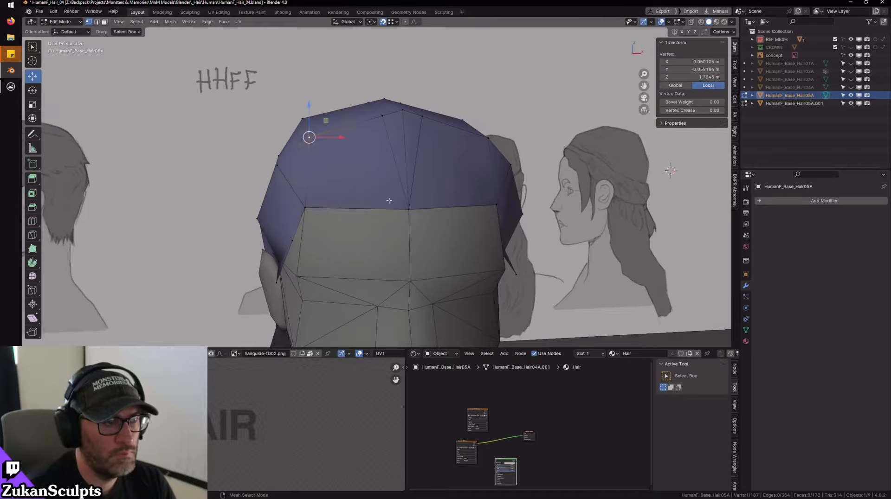
- Connect the cap's upper front side vertices on both sides to the hairline centre vertex with new edges
key(f)
click(486, 138)
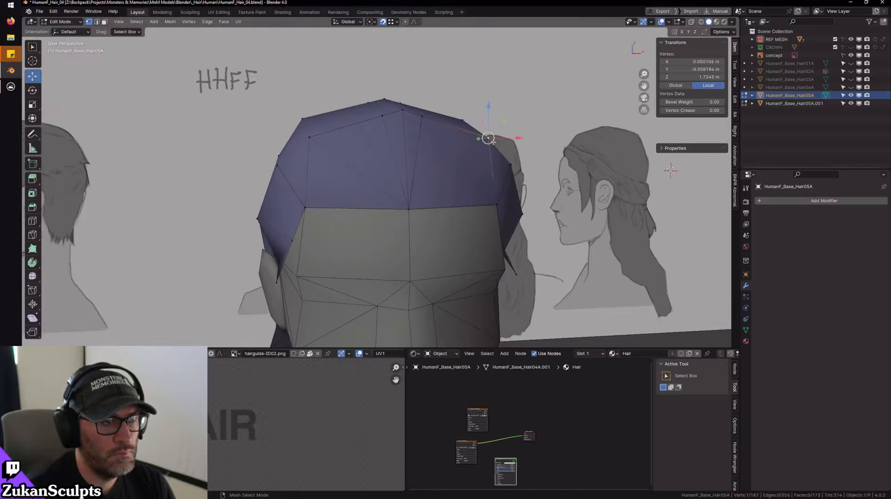
shift+click(411, 205)
right_click(411, 205)
click(412, 206)
middle_drag(450, 211, 530, 238)
- Reveal the hidden front strands and check them together with the hair cap against the concept sketches
key(ctrl+Tab)
click(415, 242)
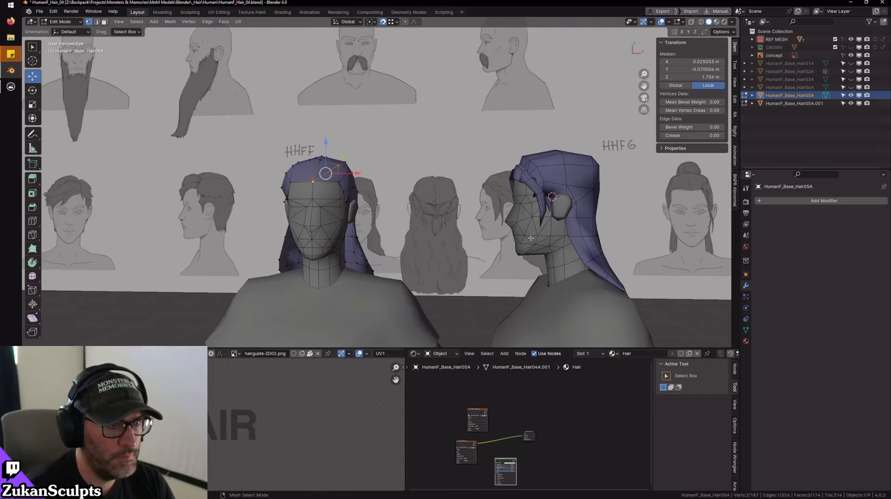
shift+middle_drag(390, 201, 486, 222)
ctrl+middle_drag(486, 222, 466, 179)
shift+middle_drag(467, 179, 402, 53)
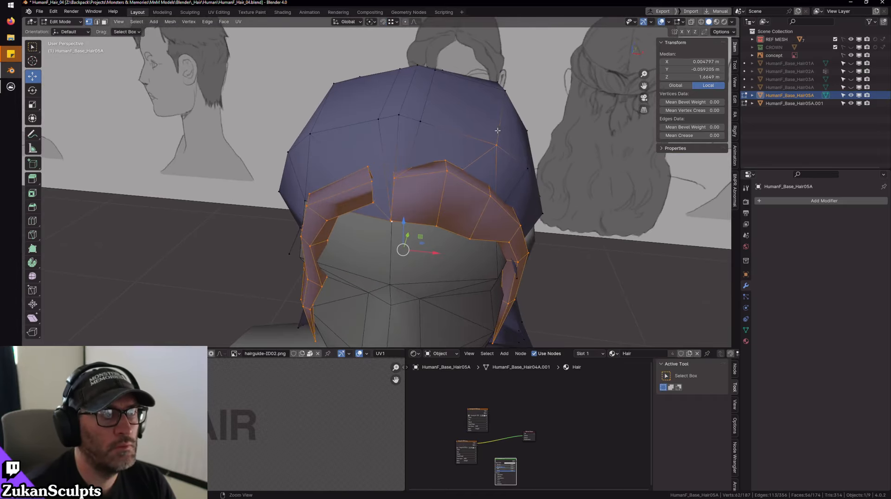
middle_drag(498, 131, 457, 144)
shift+middle_drag(506, 215, 426, 220)
- In front view, lower the cap's front and crown centre vertices to a median Z of about 1.737 m for the sketched parting
click(407, 200)
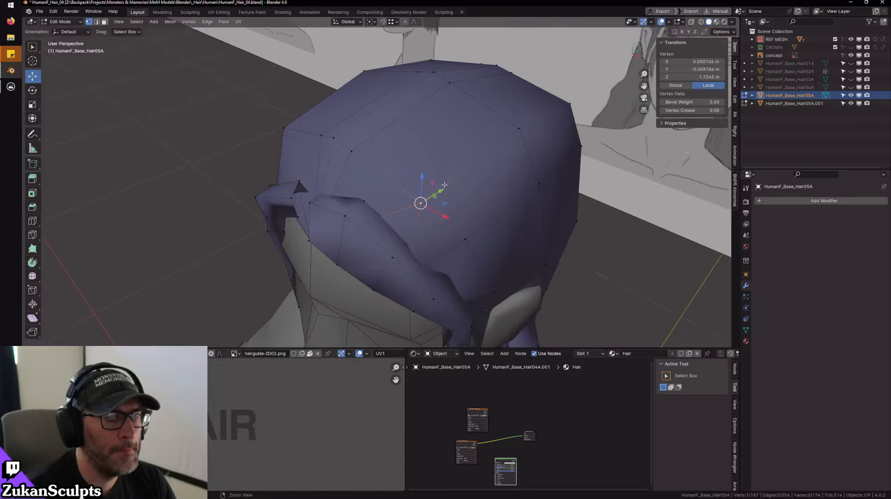
middle_drag(445, 184, 444, 152)
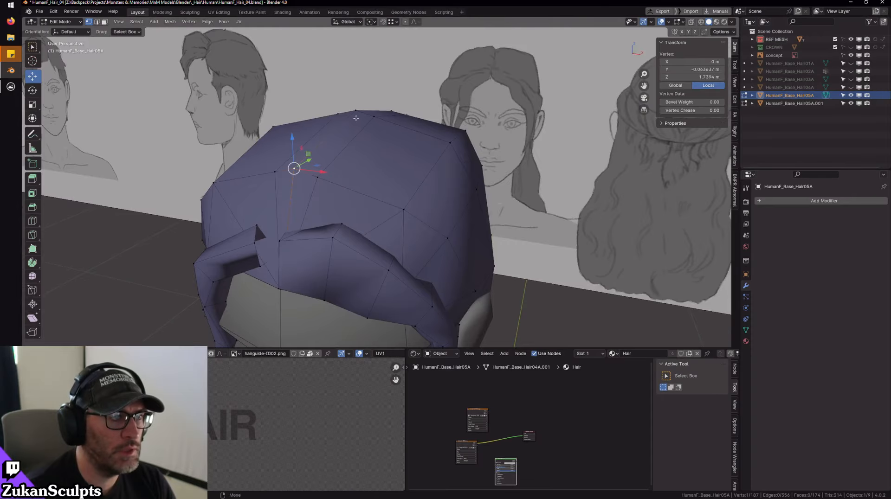
shift+click(356, 118)
ctrl+middle_drag(356, 118, 413, 132)
middle_drag(373, 189, 395, 151)
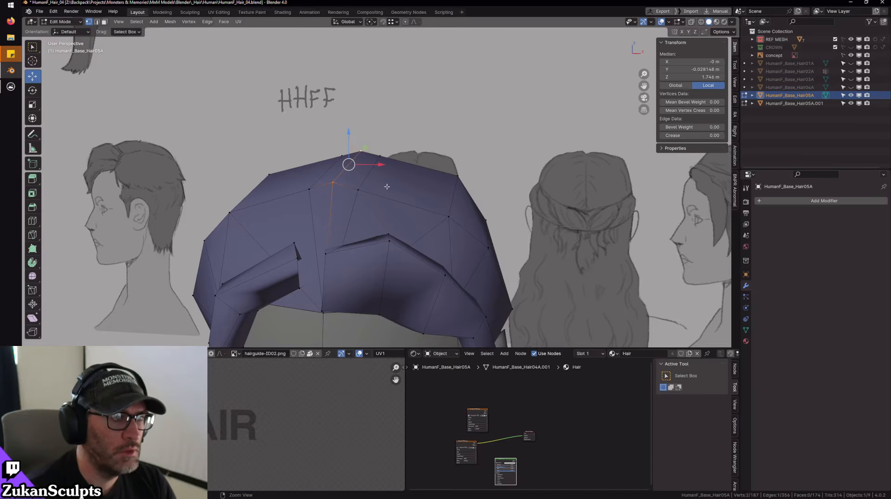
key(KP_1)
key(shift+z)
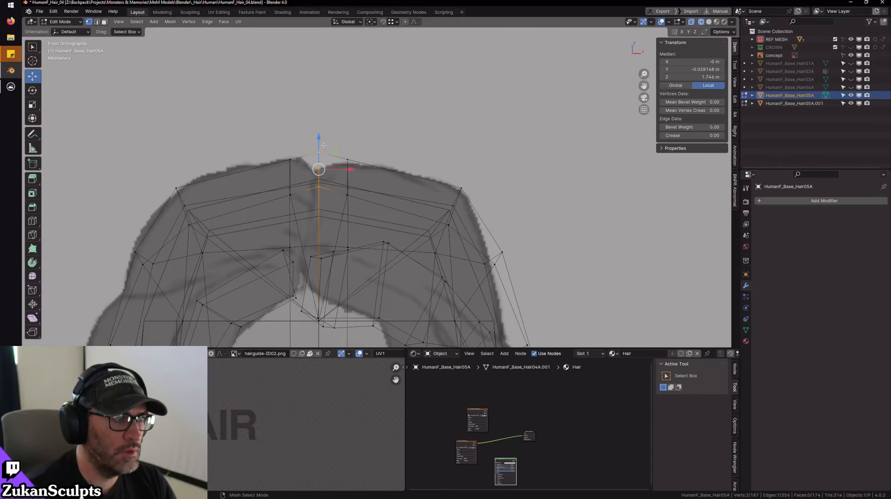
drag(318, 138, 317, 159)
key(shift+z)
scroll(367, 183, down, 7)
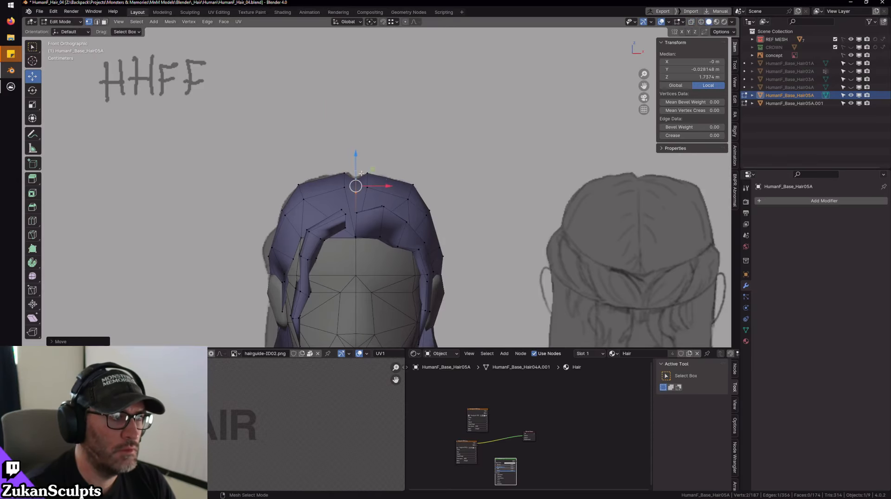
- Move the parting's front centre vertex back and down to about Y -0.061 m, Z 1.731 m and check it in front view
middle_drag(371, 182, 332, 213)
scroll(352, 197, up, 3)
click(385, 150)
alt+drag(407, 184, 450, 189)
click(412, 149)
key(f)
scroll(422, 186, down, 5)
scroll(408, 191, down, 5)
key(alt+z)
key(KP_1)
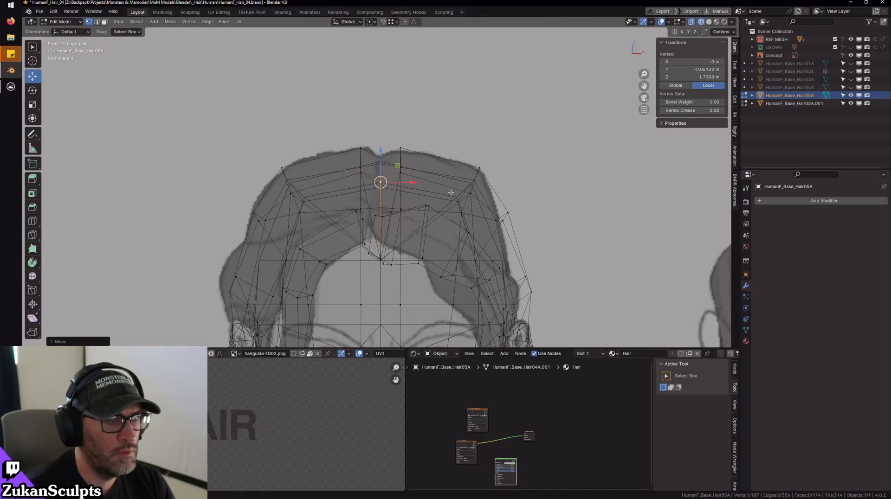
- Shift the three front parting vertices sideways to a median X of about -0.003 m, following the sketched parting
scroll(448, 197, up, 3)
scroll(417, 202, down, 1)
key(shift+z)
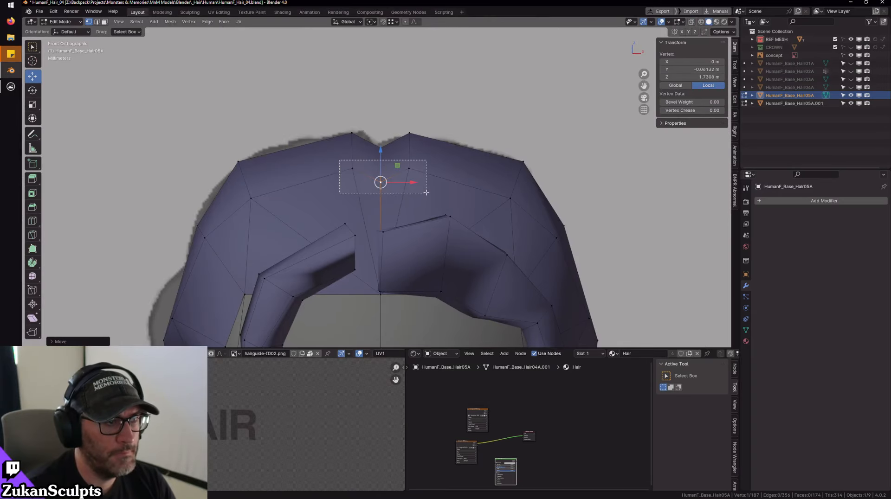
drag(426, 192, 400, 171)
key(shift+z)
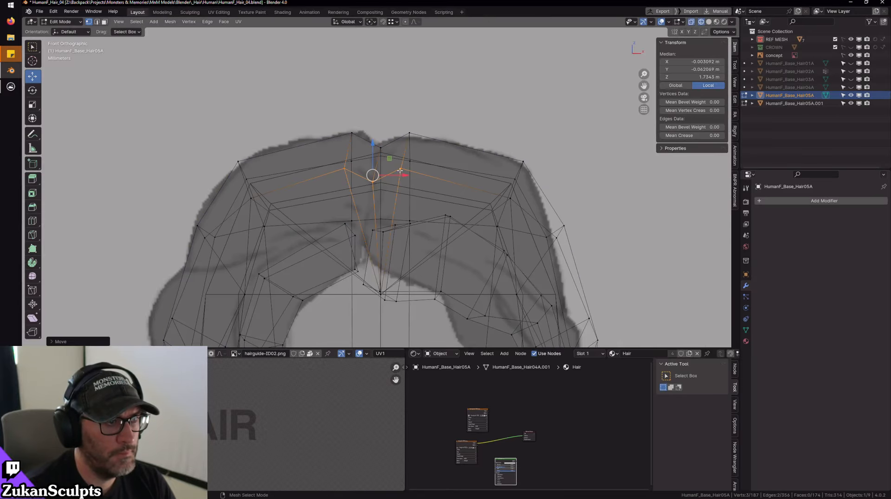
key(shift+z)
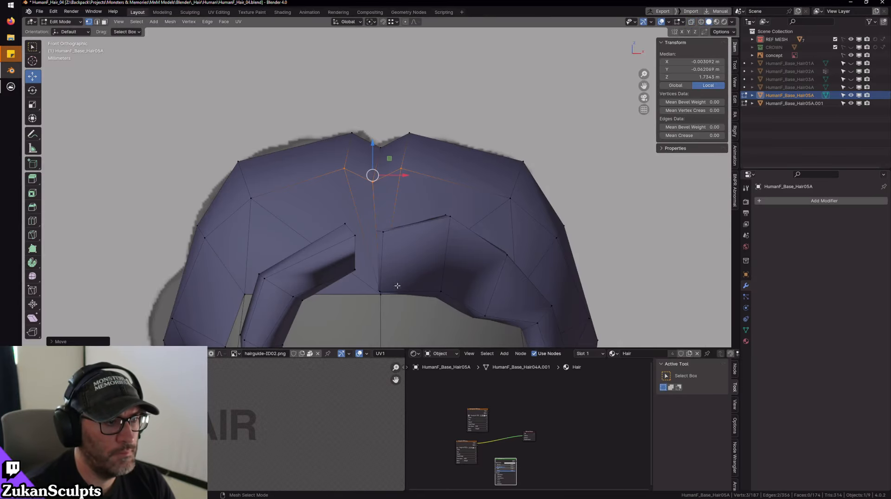
- Collapse the two short edges beside the centre line at the back of the hair cap's crown into one vertex
scroll(409, 253, down, 1)
alt+drag(412, 245, 366, 173)
key(ctrl+Tab)
click(343, 200)
scroll(409, 207, up, 3)
scroll(372, 166, up, 2)
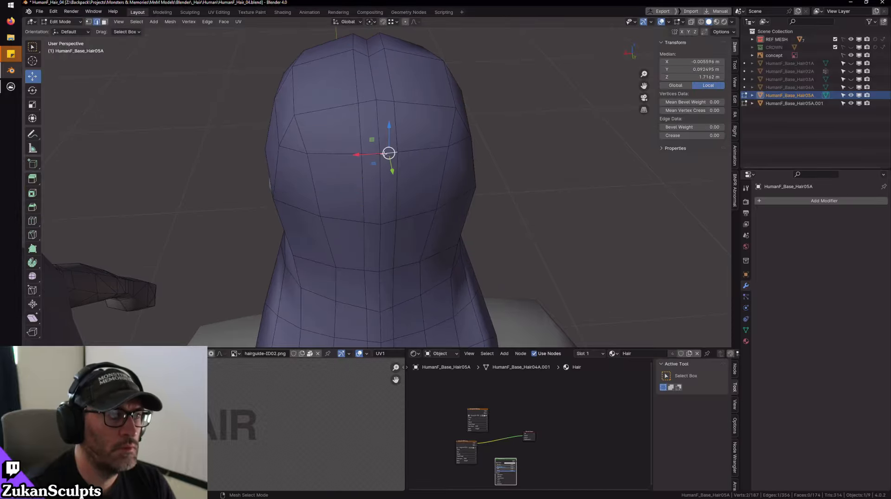
scroll(338, 196, up, 2)
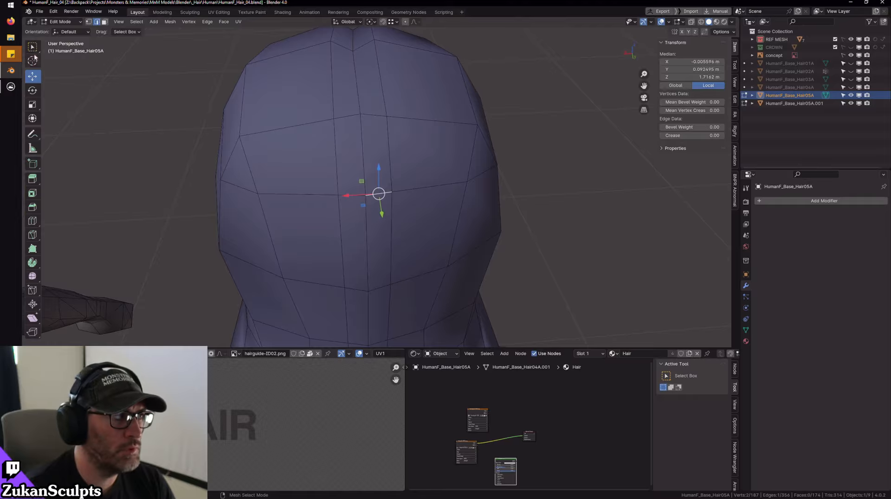
key(m)
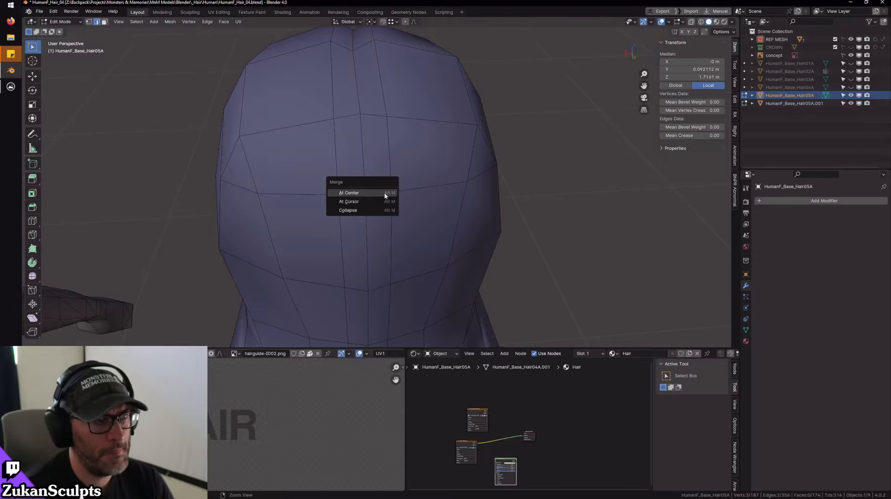
click(348, 210)
scroll(365, 278, down, 1)
- Collapse the narrow centre edge ring down the back of the hair and the remaining short centre edges above it
ctrl+alt+click(365, 274)
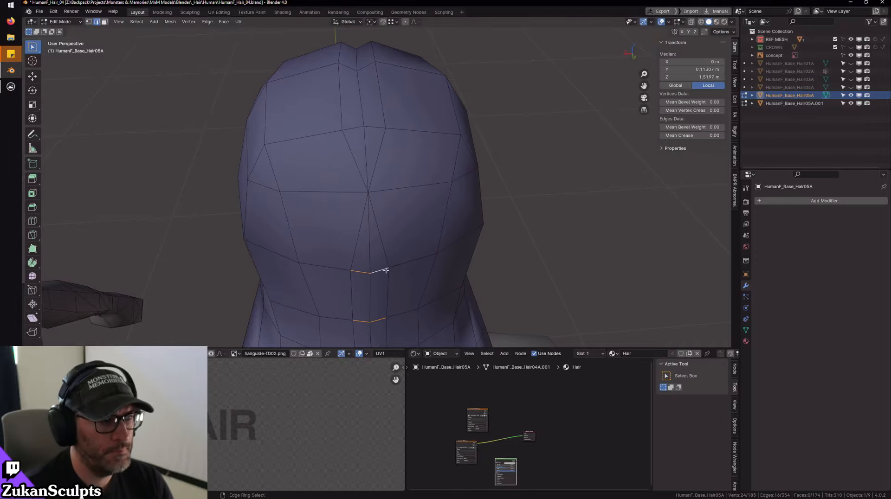
key(m)
click(366, 274)
middle_drag(365, 274, 415, 213)
click(346, 208)
scroll(365, 203, up, 2)
key(m)
click(364, 196)
- Connect the loose vertex pairs on both sides of the crown behind the parting with new edges
scroll(425, 197, down, 3)
key(ctrl+Tab)
click(438, 205)
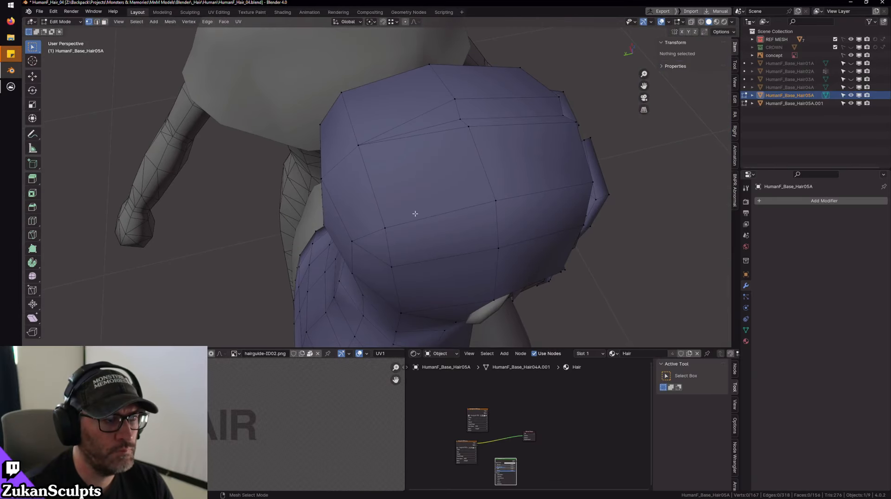
click(415, 213)
click(466, 130)
middle_drag(463, 137, 332, 158)
right_click(306, 221)
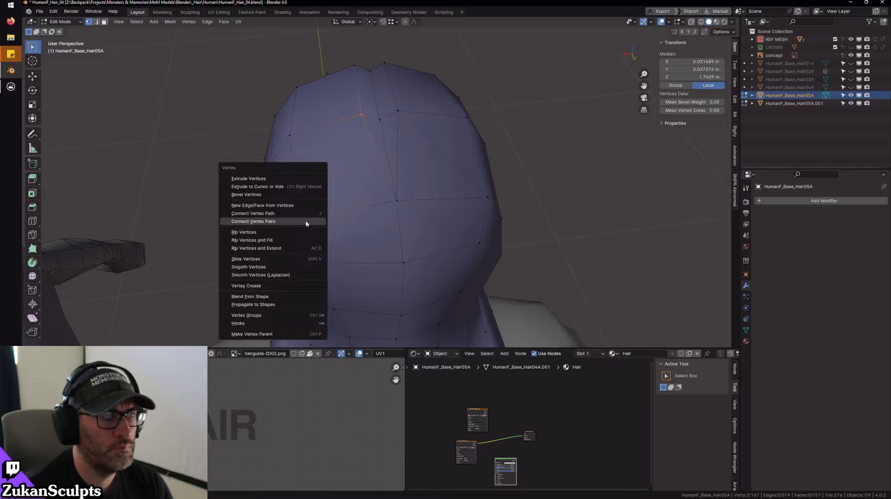
click(308, 221)
- Examine the cap's crown, its sides and the front strand's edge flow from several angles
scroll(573, 185, down, 2)
middle_drag(573, 186, 444, 180)
scroll(408, 156, up, 3)
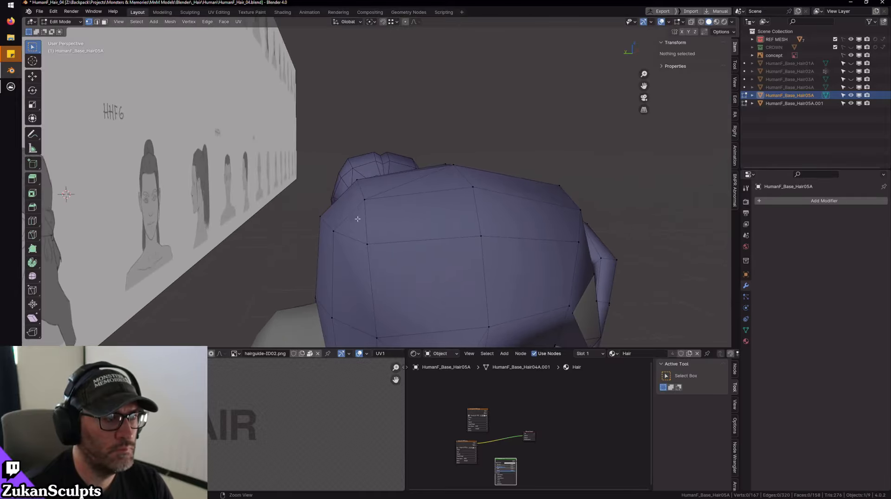
scroll(358, 219, down, 3)
middle_drag(358, 219, 310, 164)
scroll(399, 208, up, 5)
scroll(338, 179, up, 3)
scroll(362, 176, down, 4)
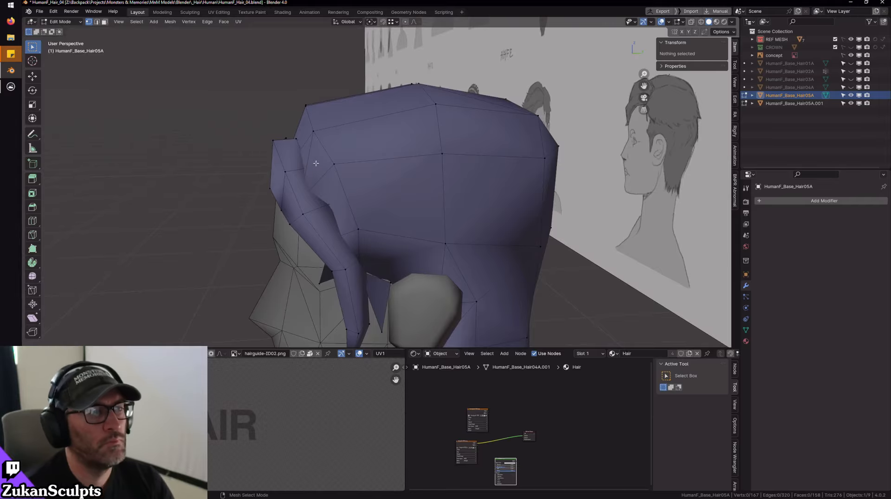
middle_drag(316, 226, 458, 232)
ctrl+alt+click(369, 198)
key(ctrl+Tab)
click(306, 195)
key(l)
click(308, 199)
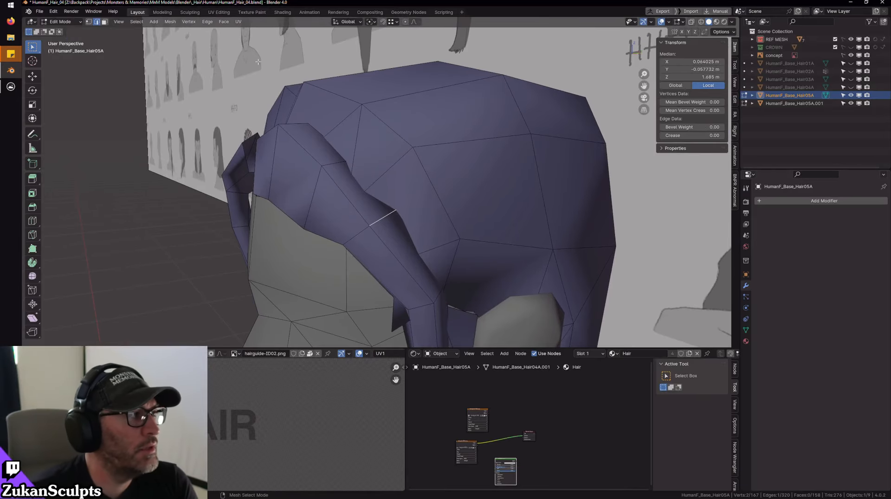
- Launch Slack and Discord, and clear the edge selection on the hair mesh
click(10, 5)
click(25, 70)
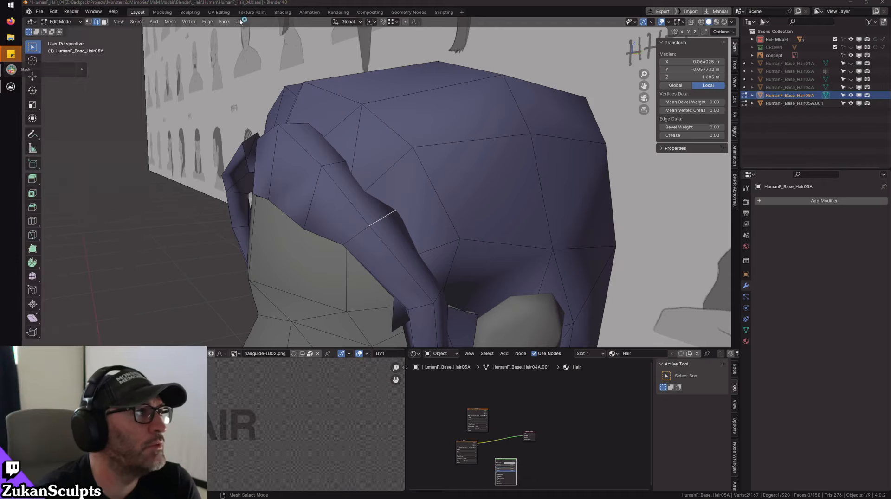
click(455, 116)
scroll(454, 135, down, 2)
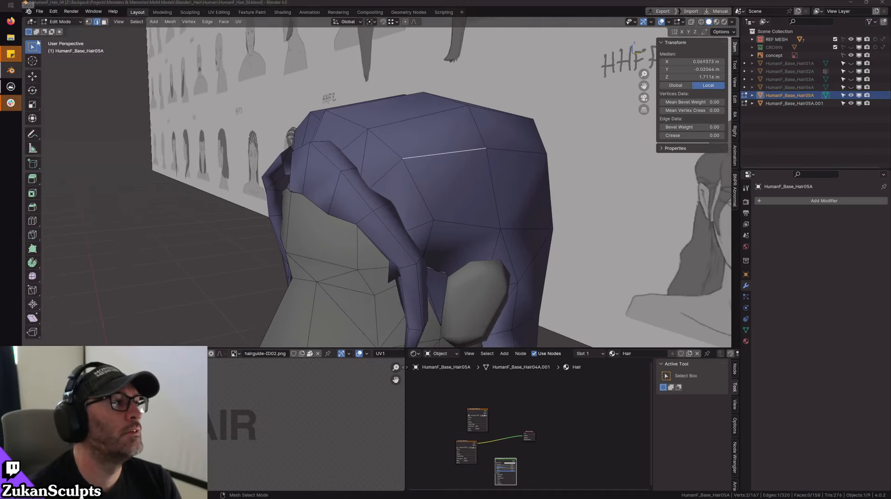
click(10, 5)
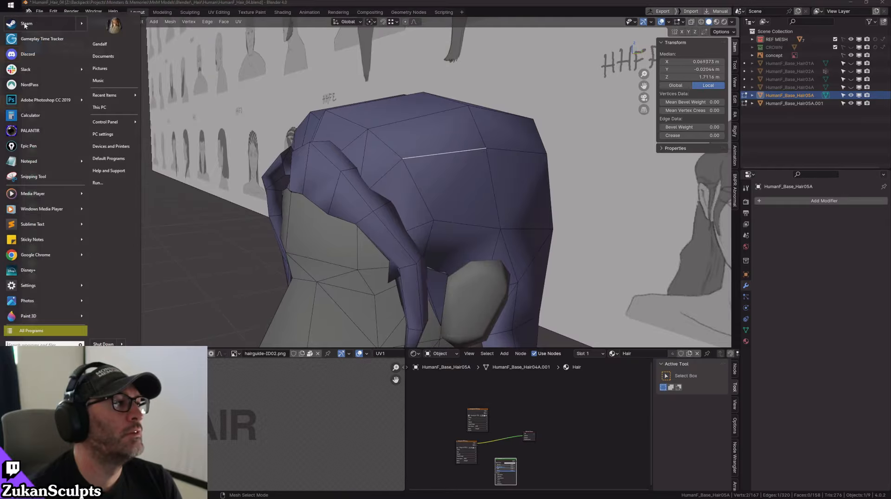
click(44, 53)
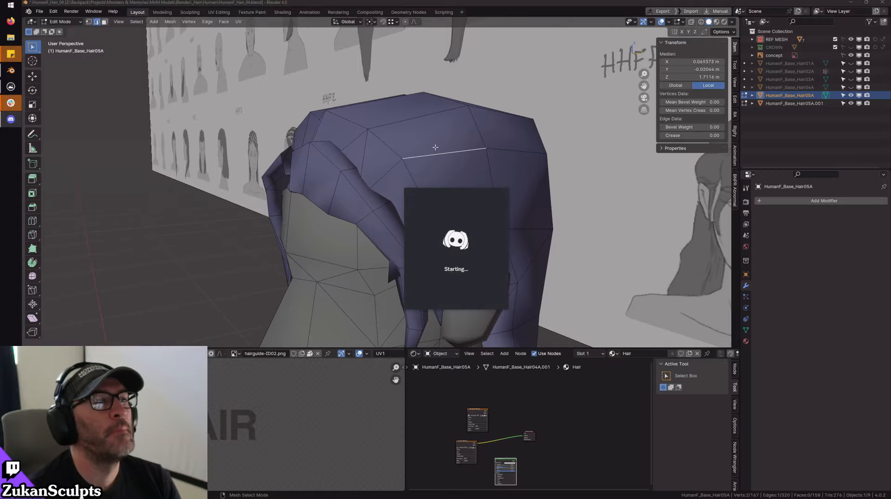
click(201, 213)
- Examine how the front strand sits against the side of the hair cap above the ear
middle_drag(201, 213, 414, 218)
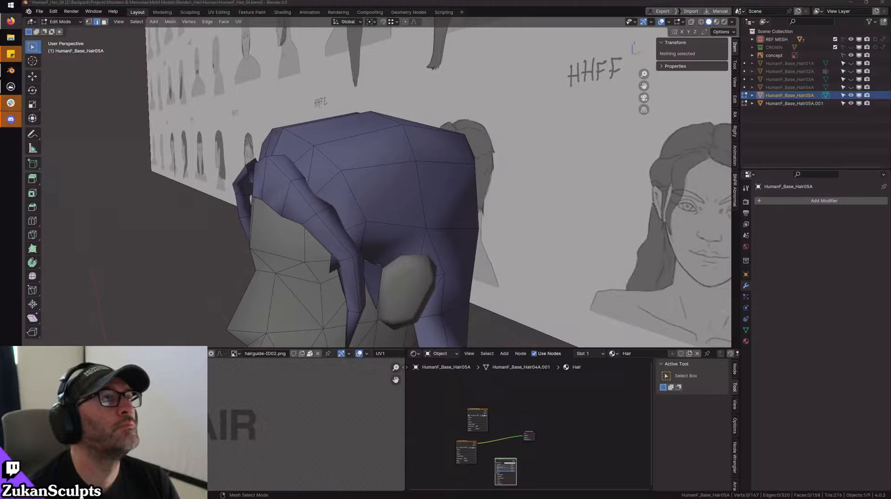
middle_drag(361, 140, 415, 215)
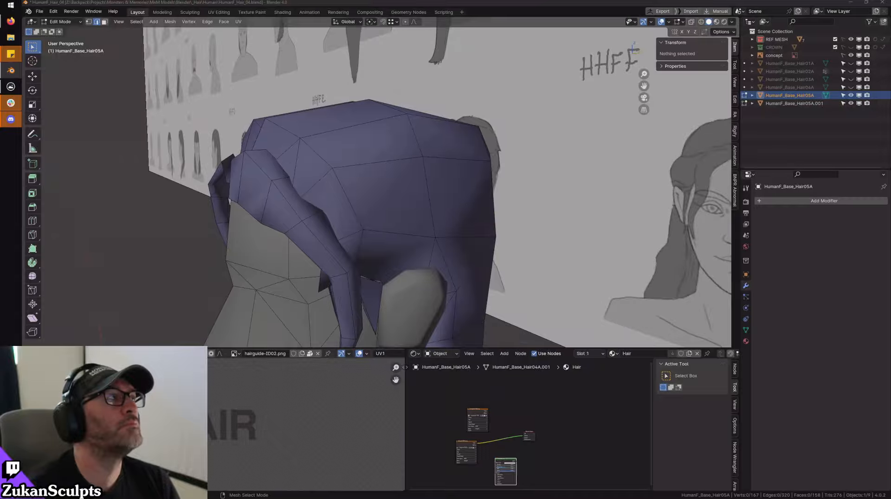
click(550, 22)
middle_drag(473, 88, 502, 156)
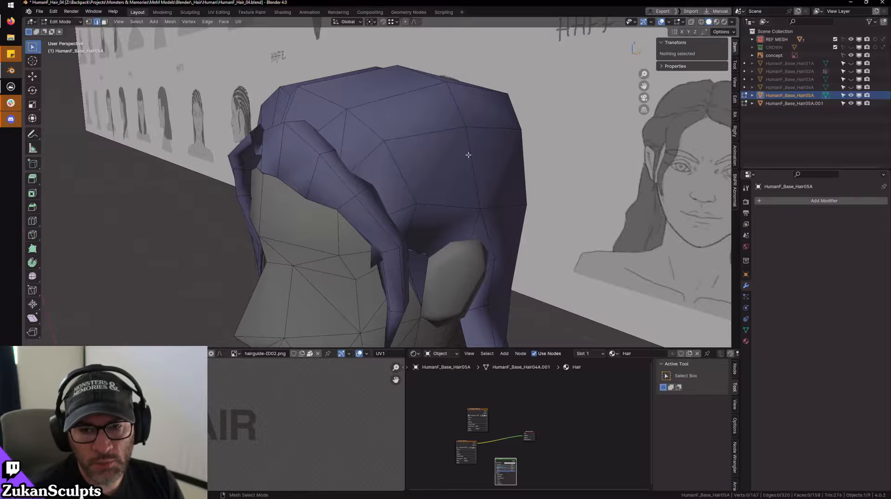
scroll(492, 163, up, 3)
middle_drag(495, 164, 455, 172)
scroll(418, 174, down, 2)
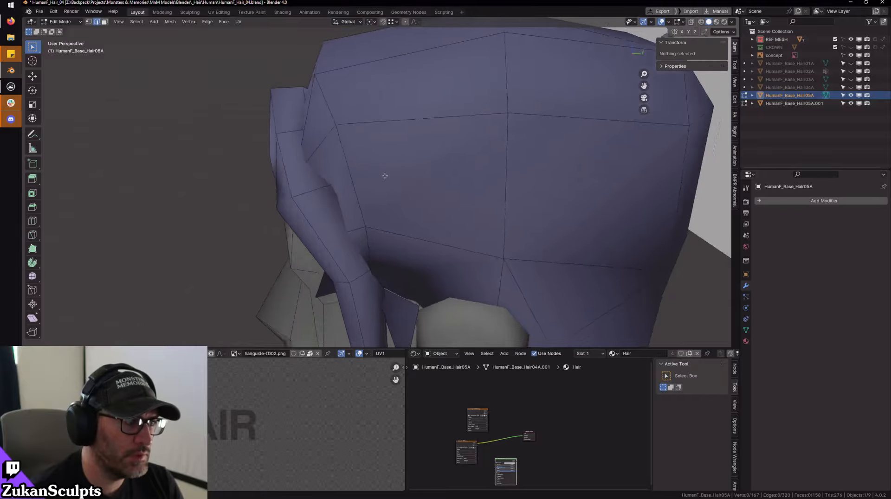
middle_drag(374, 175, 408, 159)
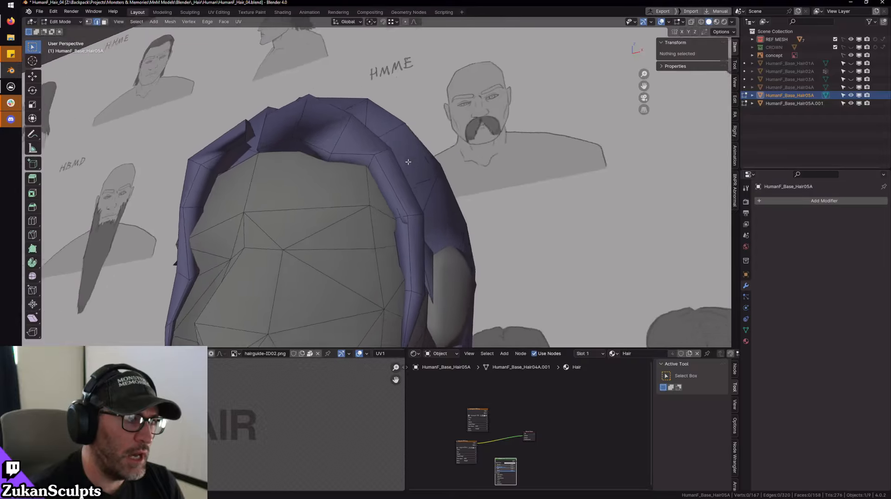
- Add a lengthwise loop cut along the middle of the front strand beside the ear
scroll(365, 145, up, 3)
alt+drag(492, 188, 392, 209)
right_click(337, 203)
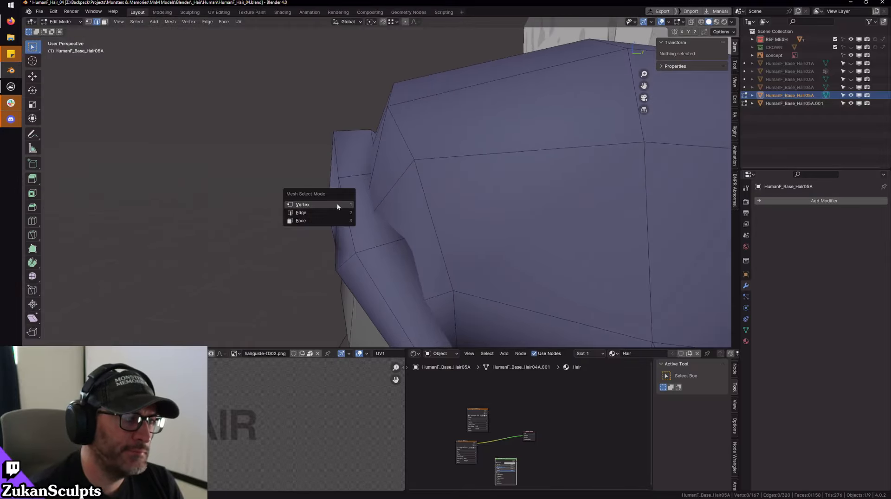
click(337, 203)
click(341, 181)
mouse_move(344, 183)
alt+mouse_down()
mouse_move(366, 187)
mouse_move(358, 182)
alt+mouse_up()
key(w)
middle_drag(383, 255, 418, 223)
scroll(432, 212, down, 3)
key(ctrl+r)
click(388, 197)
click(390, 196)
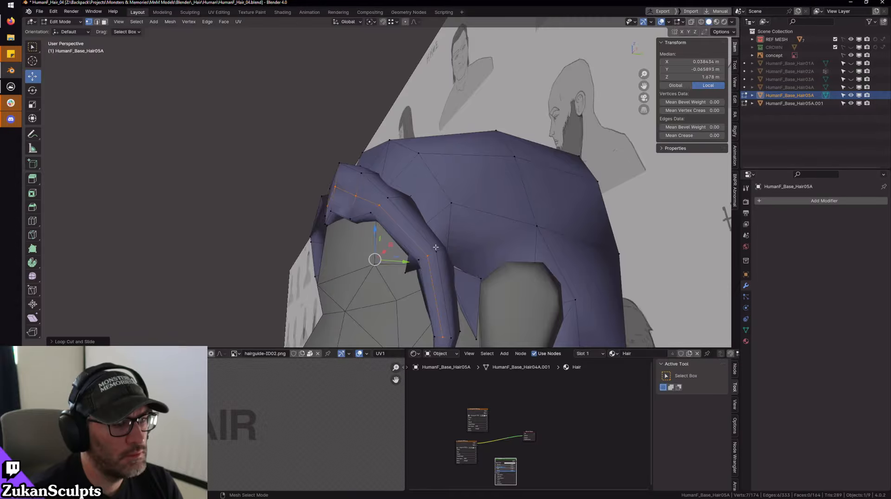
- Select the strand's rear edge vertices in X-ray and move them along Y to a median of about -0.058 m
key(shift+z)
mouse_move(436, 247)
alt+mouse_down()
mouse_move(464, 186)
mouse_move(426, 205)
mouse_move(364, 183)
mouse_move(373, 200)
alt+mouse_up()
ctrl+drag(298, 123, 341, 209)
mouse_move(464, 243)
alt+mouse_down()
mouse_move(474, 246)
mouse_move(362, 213)
mouse_move(375, 211)
mouse_move(390, 230)
alt+mouse_up()
key(shift+z)
key(g)
key(y)
double_click(366, 198)
alt+drag(338, 199, 354, 192)
alt+right_drag(355, 192, 361, 202)
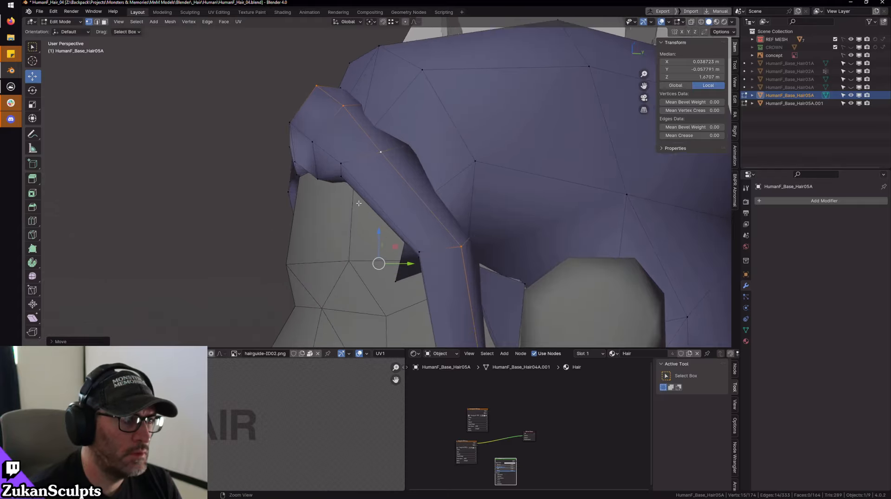
- Adjust the front strand's lower-edge vertices over the forehead, checking them in X-ray
alt+drag(361, 202, 393, 163)
alt+right_drag(391, 97, 406, 150)
click(407, 134)
mouse_move(407, 135)
mouse_down()
mouse_move(410, 152)
mouse_move(407, 144)
mouse_up()
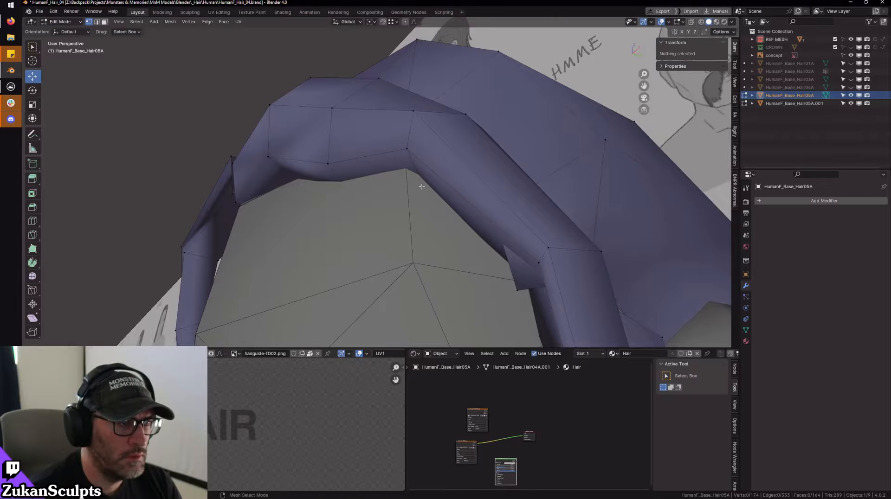
key(alt+z)
key(alt+z)
drag(451, 209, 429, 198)
click(330, 166)
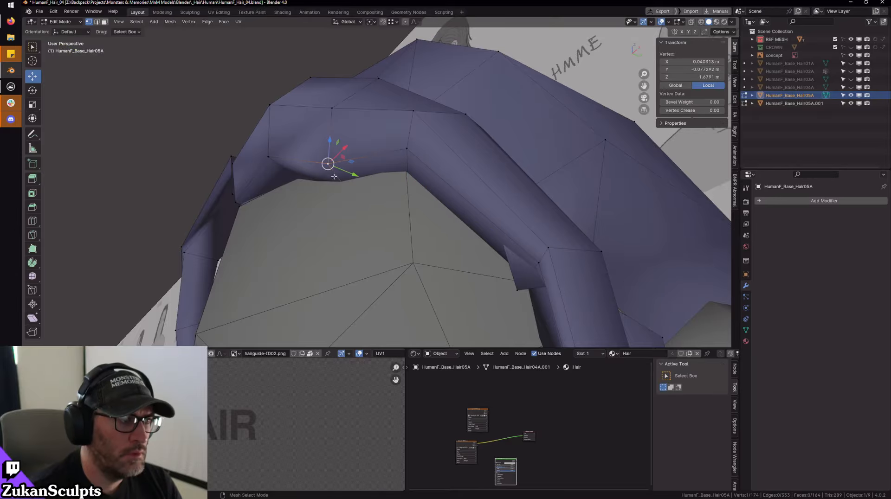
- Try another adjustment of the strand's lower vertex over the forehead and undo it
alt+drag(335, 176, 423, 225)
alt+right_drag(423, 225, 379, 209)
alt+drag(378, 209, 428, 200)
alt+right_drag(428, 200, 431, 185)
click(324, 154)
alt+drag(324, 154, 381, 278)
click(431, 176)
key(ctrl+z)
- Move the two lower front strand vertices beside the parting to a median of about Y -0.076 m, Z 1.685 m
key(shift+z)
key(a)
alt+right_drag(418, 234, 441, 215)
alt+drag(442, 215, 408, 247)
drag(396, 246, 401, 211)
key(shift+z)
alt+drag(368, 279, 394, 179)
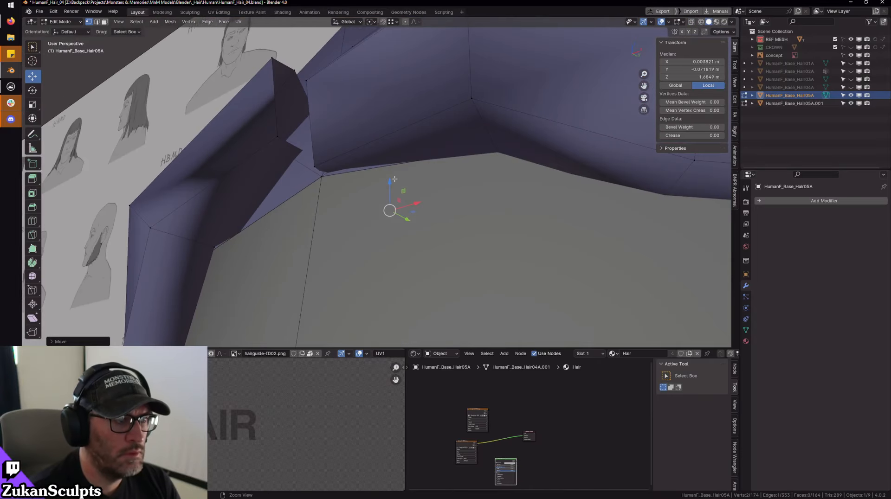
drag(407, 221, 391, 213)
alt+drag(391, 213, 419, 224)
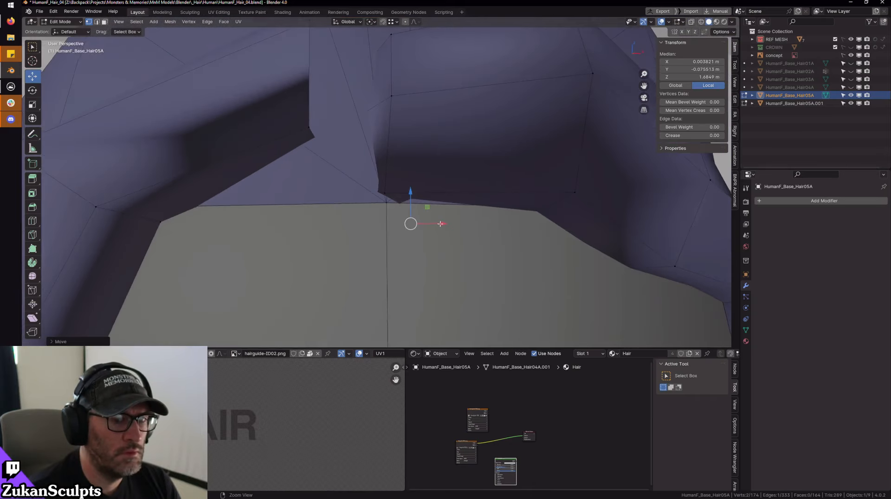
alt+right_drag(419, 224, 415, 219)
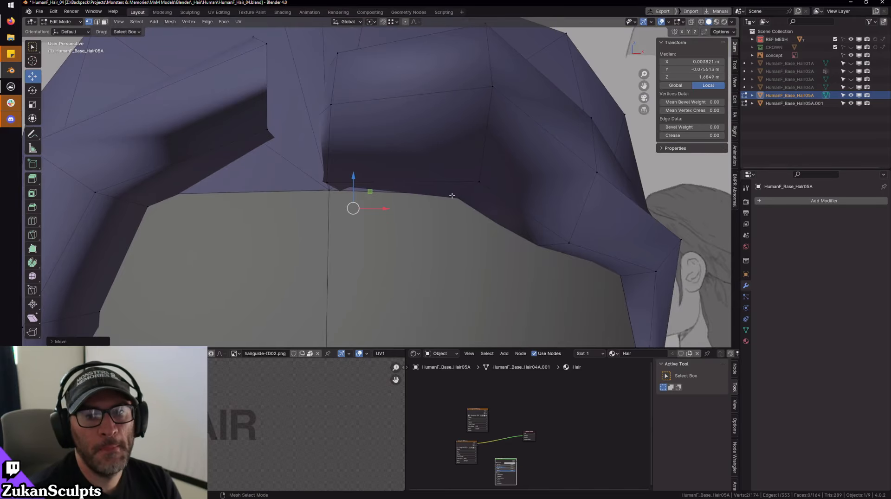
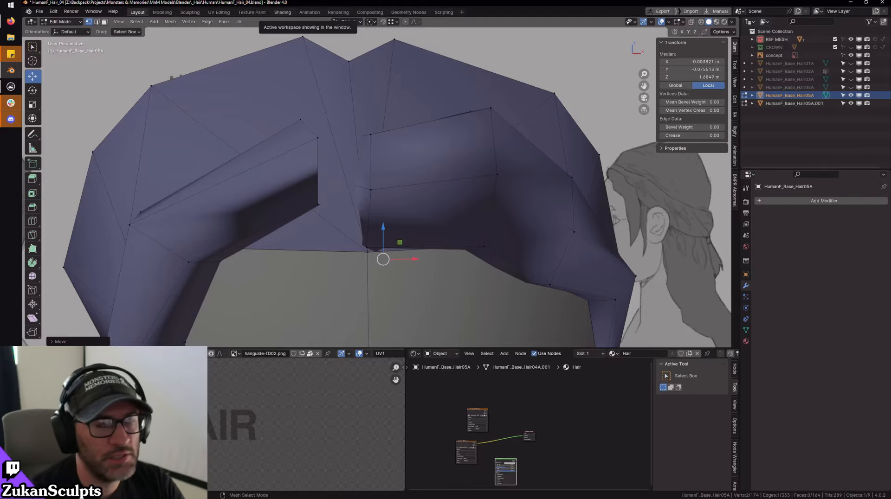
- Leave Edit Mode and save the scene as a new version named HumanF_Hair_05.blend
middle_drag(408, 155, 397, 218)
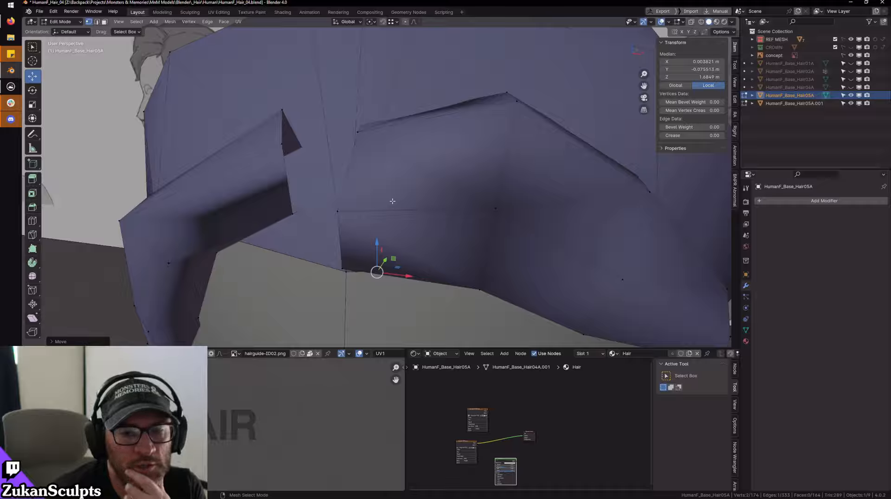
scroll(392, 199, down, 10)
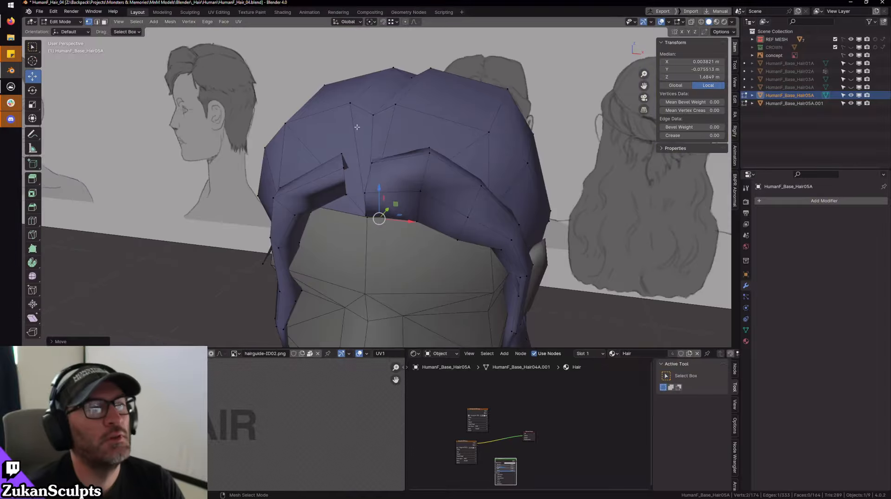
key(Tab)
scroll(428, 184, up, 2)
middle_drag(428, 184, 369, 193)
scroll(422, 187, up, 2)
click(40, 10)
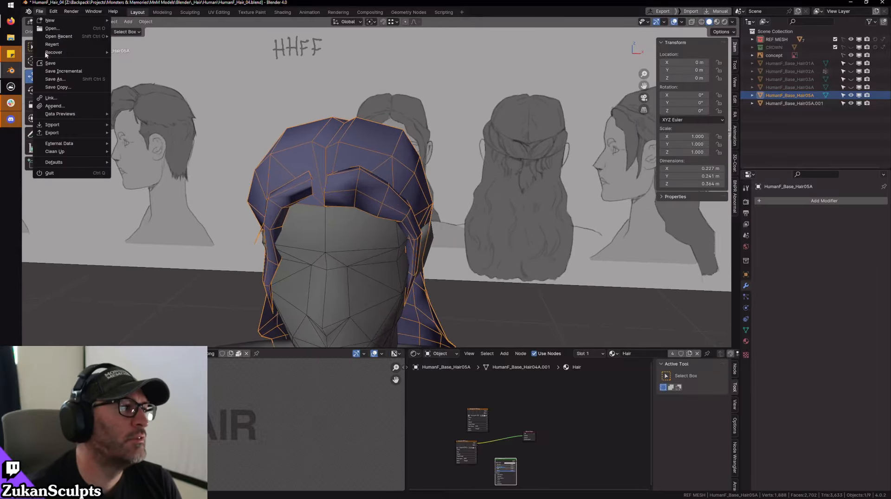
click(71, 82)
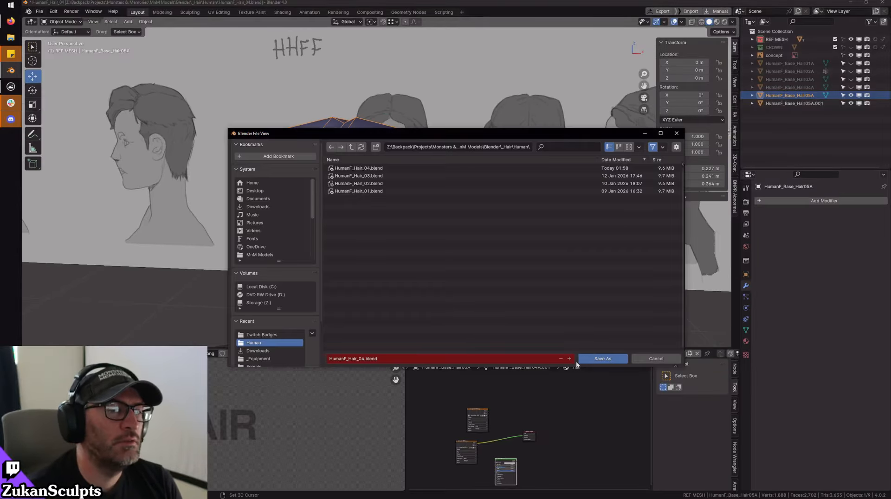
click(569, 359)
click(603, 359)
- Check the whole hairstyle beside the concept sketches and reselect HumanF_Base_Hair05A
scroll(470, 279, down, 2)
middle_drag(470, 278, 418, 241)
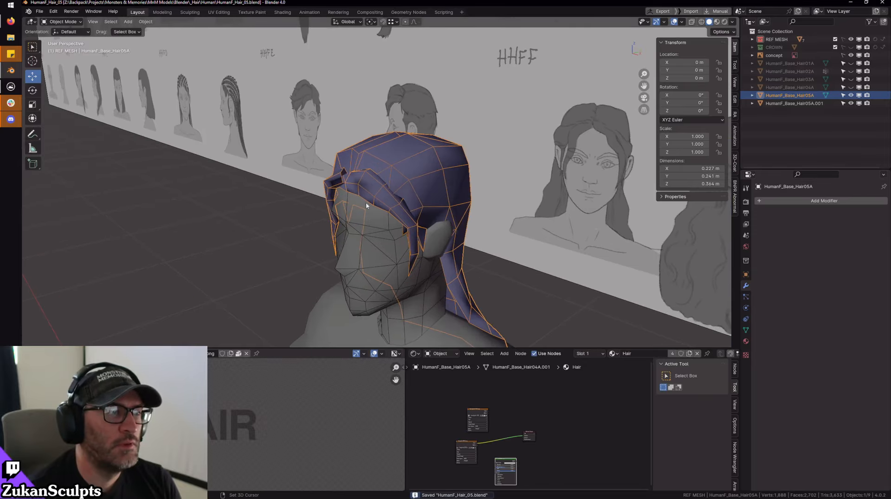
middle_drag(366, 202, 465, 160)
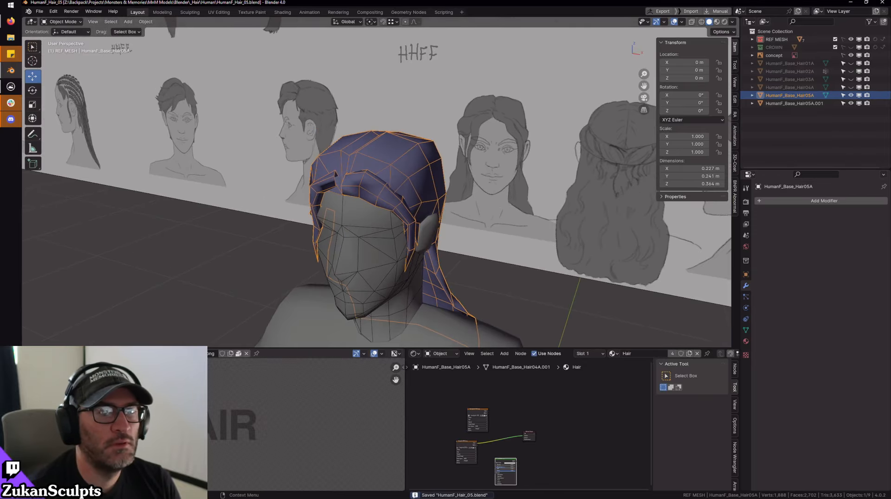
click(846, 97)
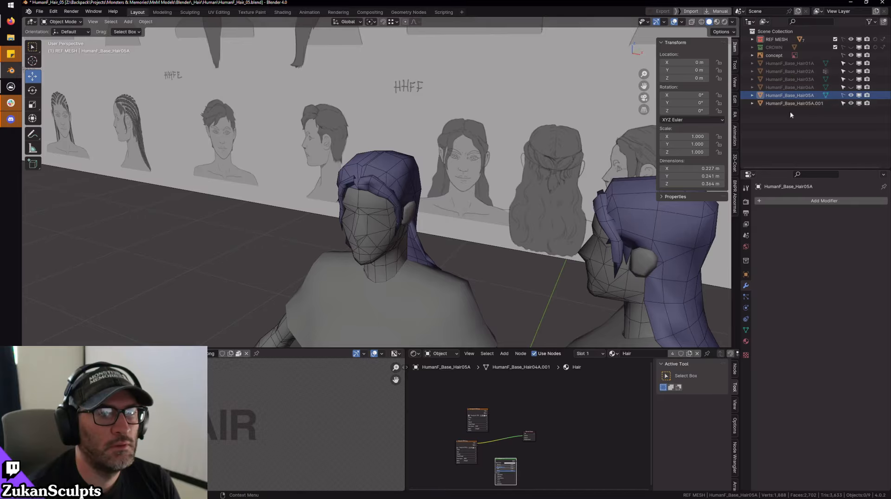
click(385, 193)
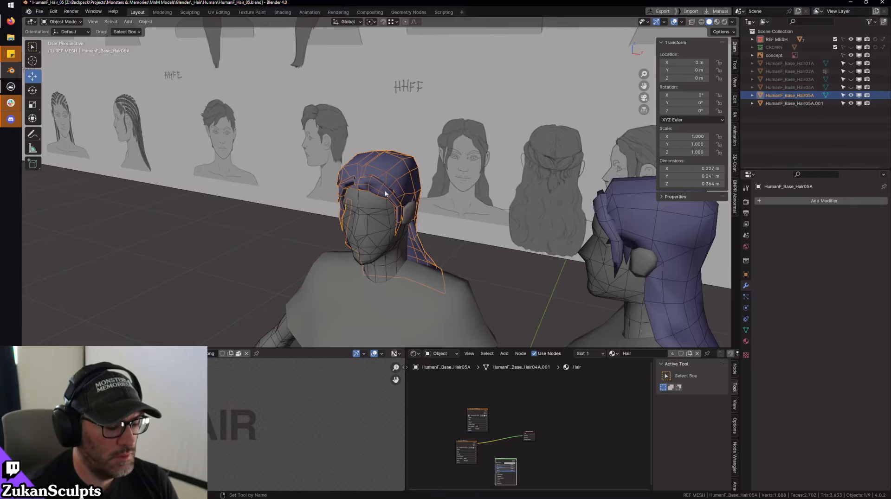
- Hide HumanF_Base_Hair05A, make the REF MESH collection selectable, and open HumanF_Base_Body for editing in face select mode
key(h)
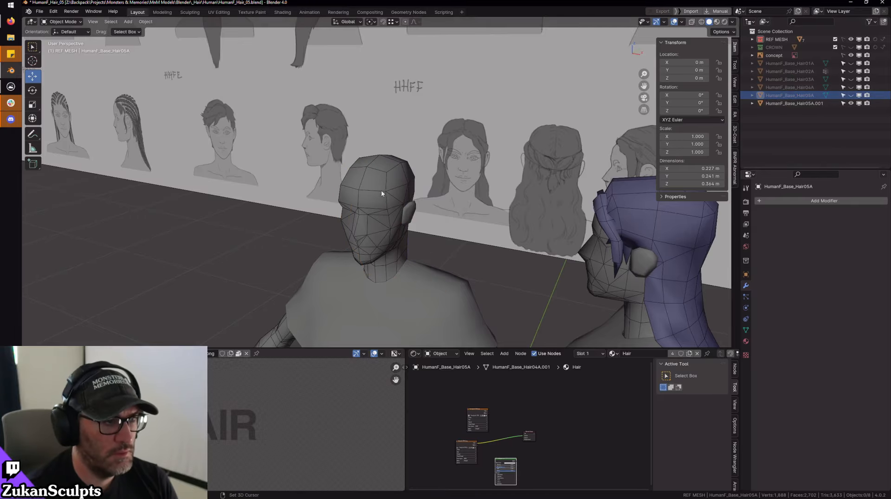
click(843, 39)
click(428, 188)
key(Tab)
scroll(428, 188, up, 2)
key(ctrl+Tab)
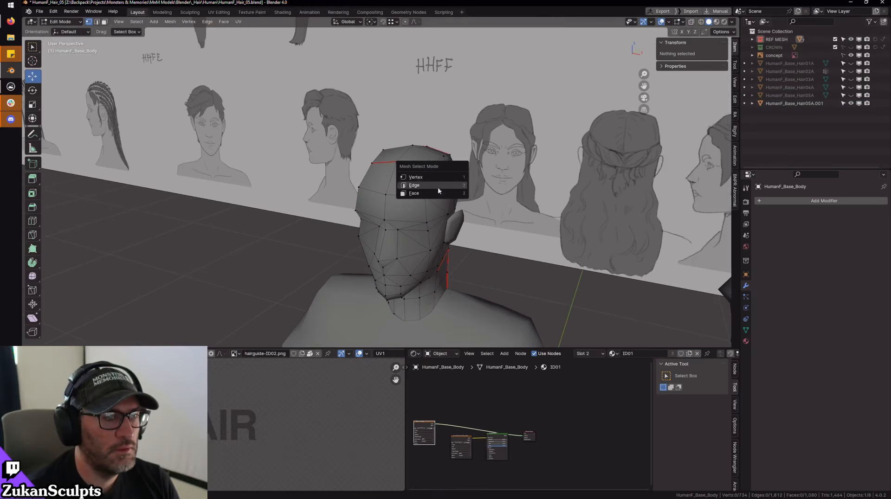
click(439, 193)
- Select the faces of the body's upper skull through the wireframe, duplicate them in place and separate the copy into its own object
key(KP_1)
scroll(386, 187, up, 2)
key(shift+z)
drag(229, 97, 493, 200)
scroll(469, 206, down, 3)
key(shift+d)
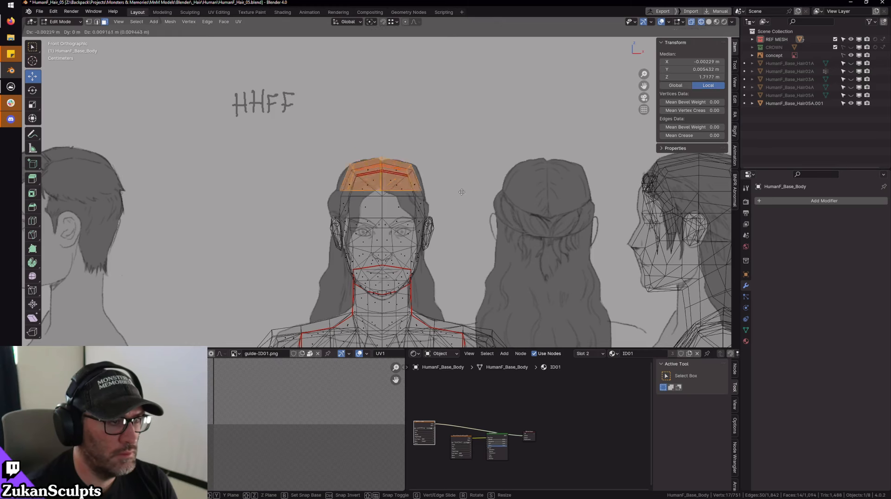
key(Escape)
scroll(436, 186, down, 2)
key(p)
click(409, 165)
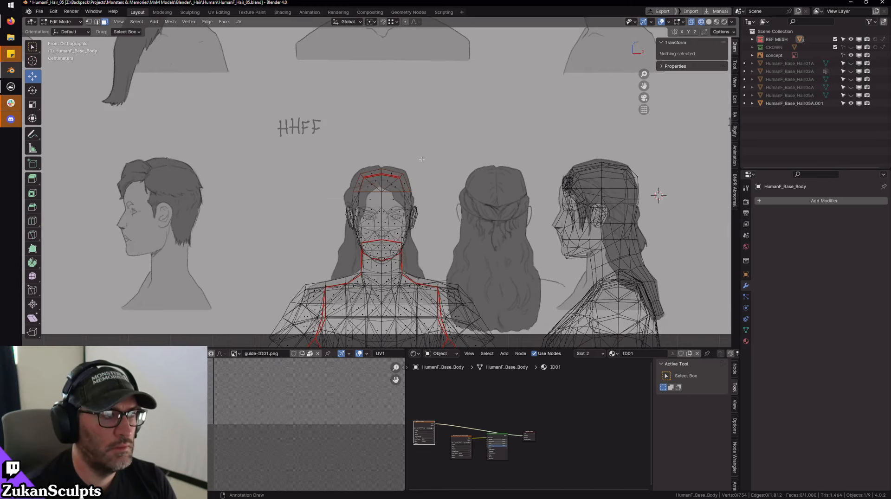
scroll(447, 171, up, 2)
key(Tab)
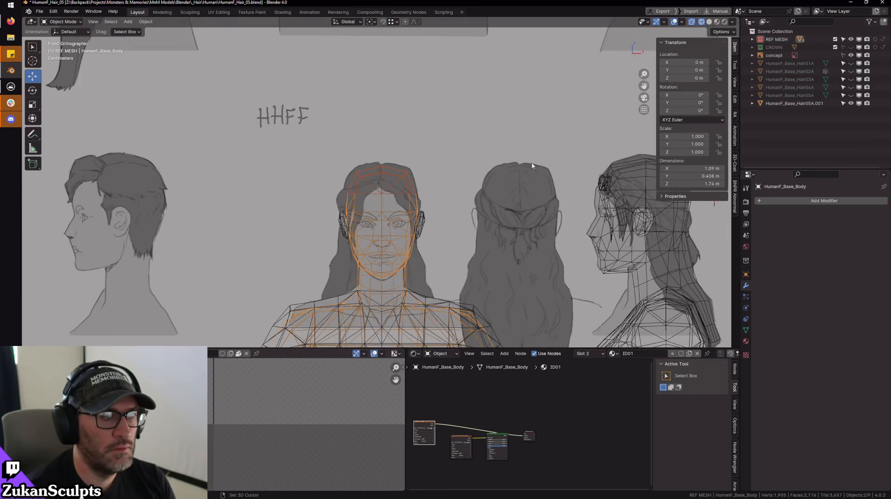
- Move the separated skull cap HumanF_Base_Body.002 out of the REF MESH collection into the Scene Collection
shift+click(346, 269)
key(KP_Decimal)
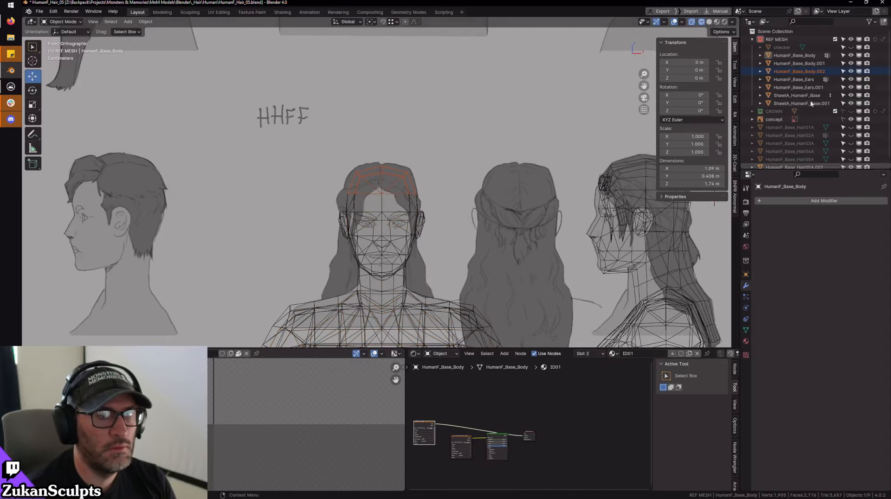
click(799, 71)
drag(799, 71, 790, 33)
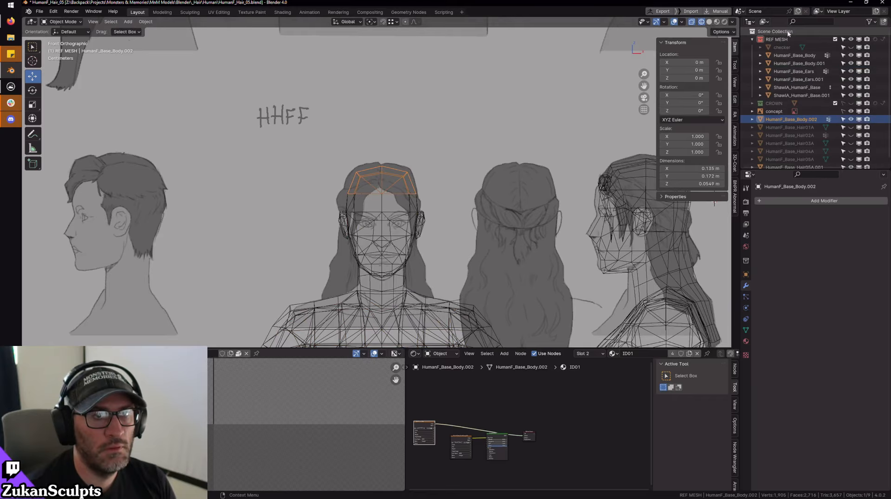
click(753, 40)
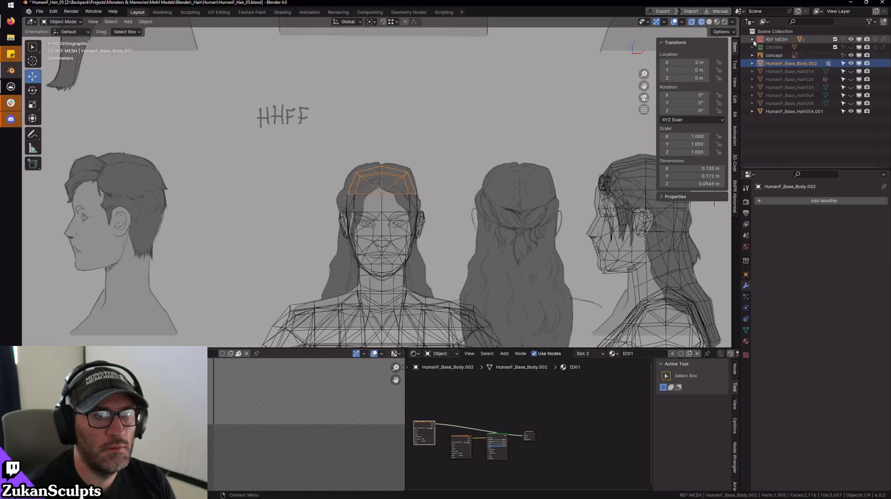
- Return to solid shading and set the skull cap's origin to the center of its own geometry
key(shift+z)
scroll(381, 186, down, 4)
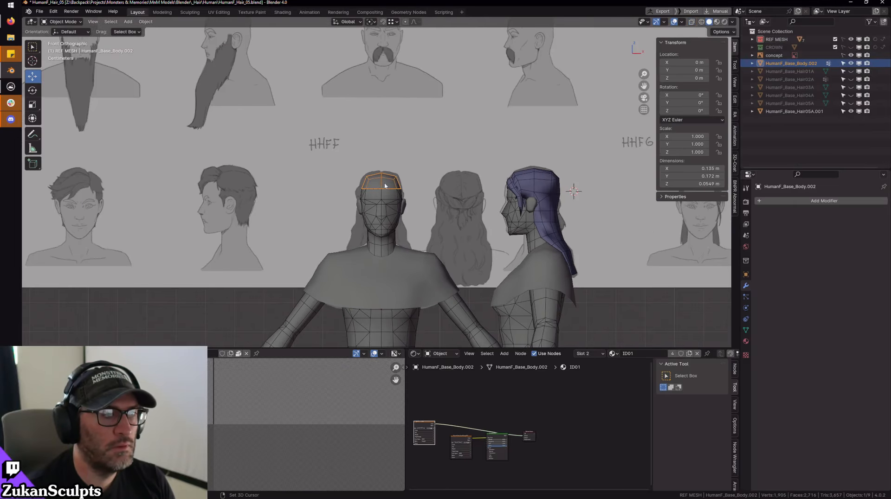
key(shift+ctrl+alt+c)
click(334, 210)
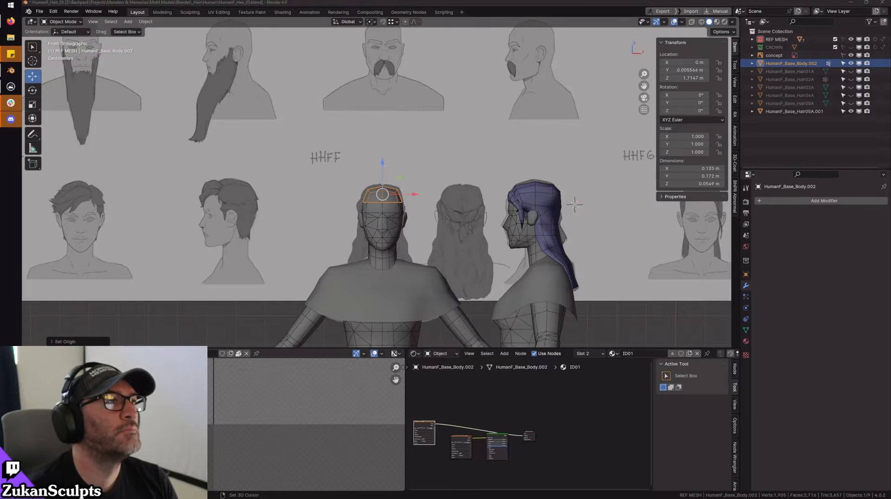
- Select the Marge Simpson reference image Empty and move it out of the REF MESH collection into the Scene Collection
click(422, 134)
scroll(422, 134, down, 6)
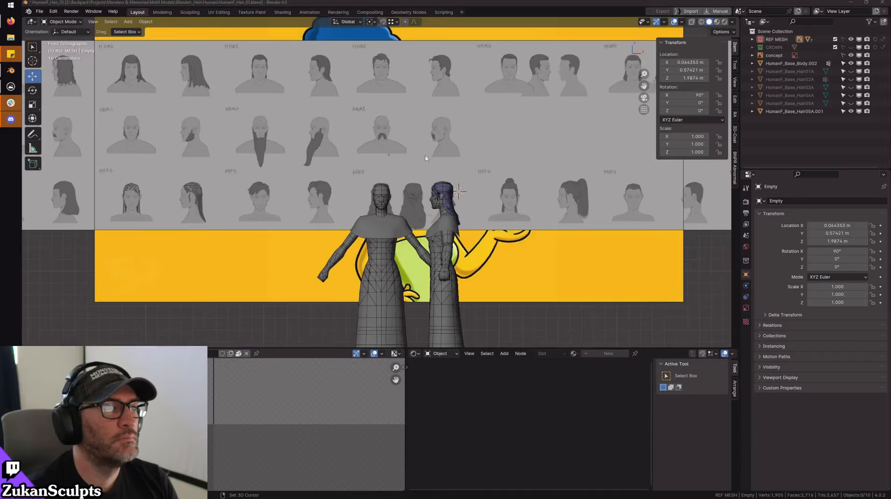
middle_drag(422, 133, 391, 200)
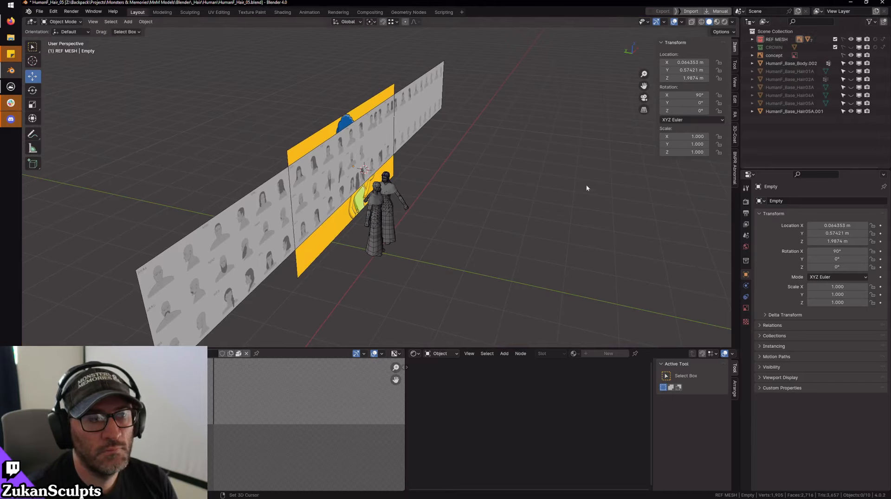
key(KP_Decimal)
drag(783, 55, 776, 124)
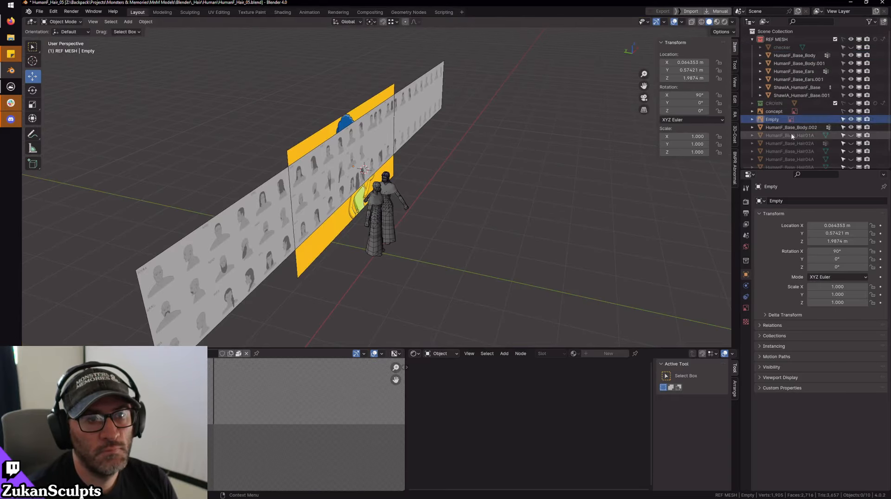
click(752, 39)
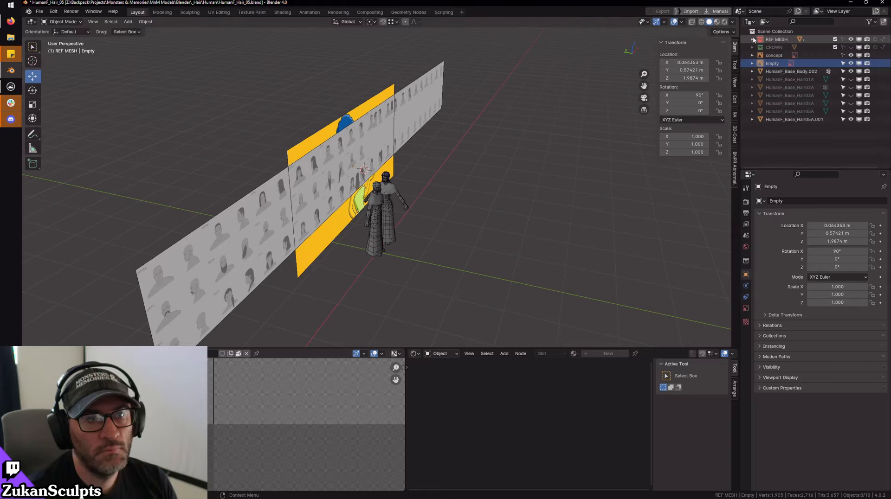
- Hide the concept sketches and set the transform pivot point to the 3D Cursor in the front view
click(852, 55)
key(KP_1)
scroll(472, 181, up, 4)
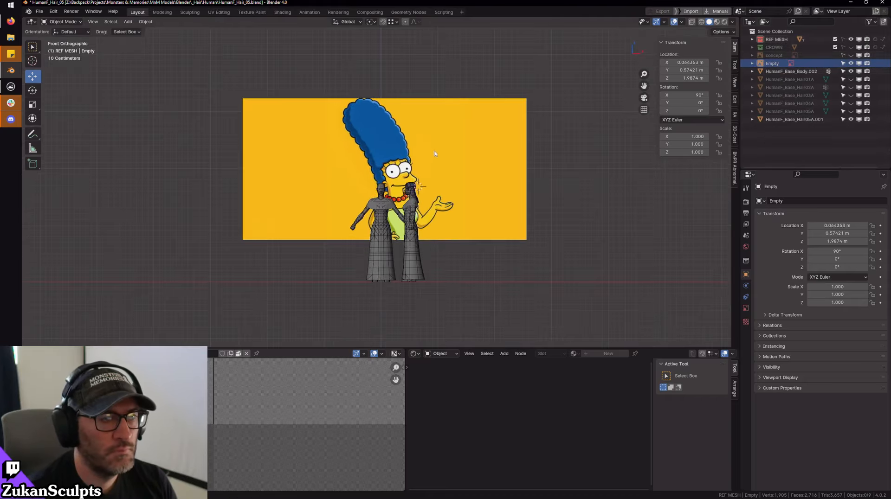
scroll(568, 215, down, 3)
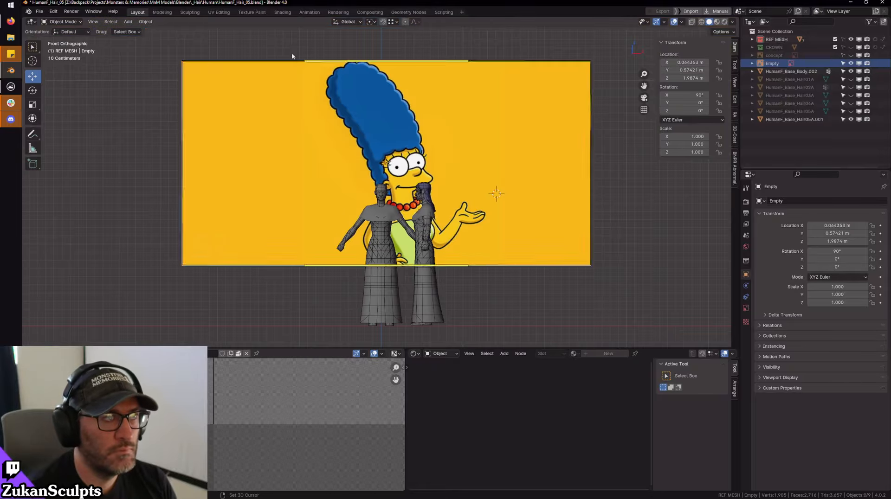
click(371, 21)
click(375, 50)
click(506, 204)
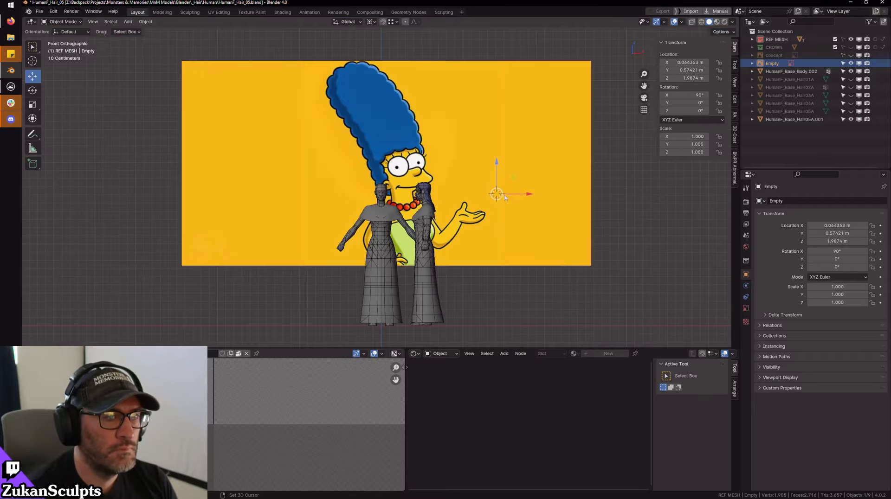
- Move the Marge reference image sideways toward the bodies and shrink it to a scale of about 0.318
key(g)
click(490, 196)
scroll(385, 203, up, 4)
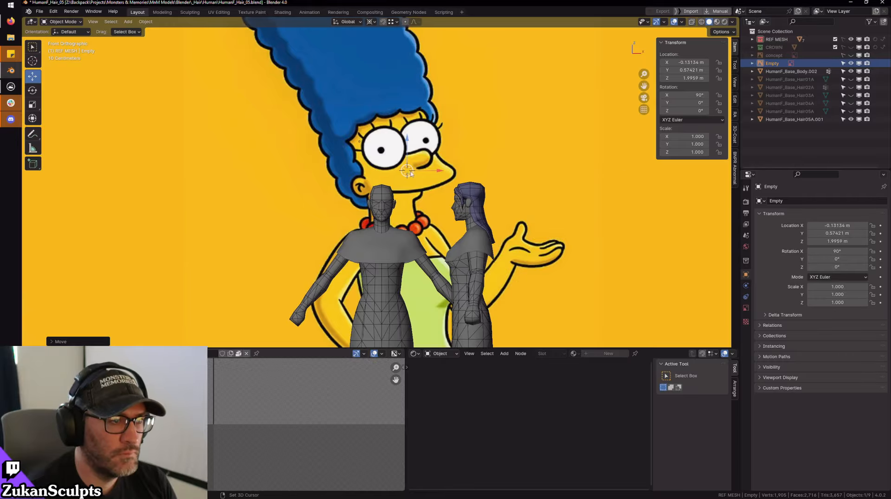
key(s)
click(418, 172)
scroll(420, 173, up, 3)
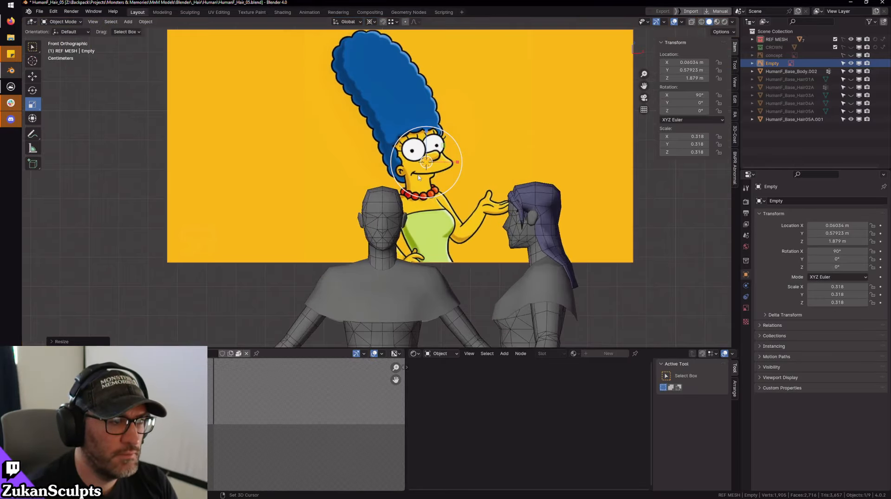
- Scale the reference image to about 0.312 and align its face with the front body's head at about X -0.065 m, Z 1.693 m
key(shift+z)
key(s)
drag(426, 167, 427, 168)
key(g)
drag(427, 168, 389, 222)
- Place the 3D cursor on the front body's face and rotate the reference image to about 25.25° on Y so the hair stands upright
key(r)
shift+right_click(383, 214)
scroll(383, 215, up, 4)
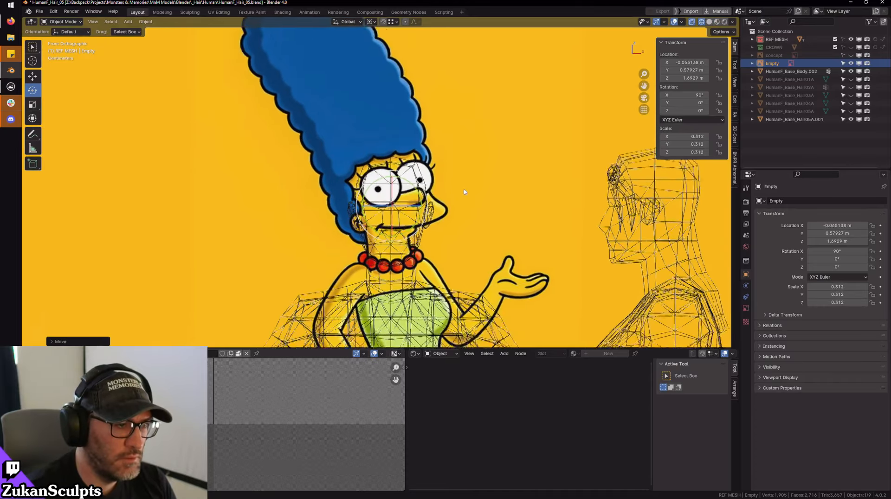
mouse_move(421, 199)
mouse_down()
mouse_move(434, 176)
mouse_move(418, 204)
mouse_up()
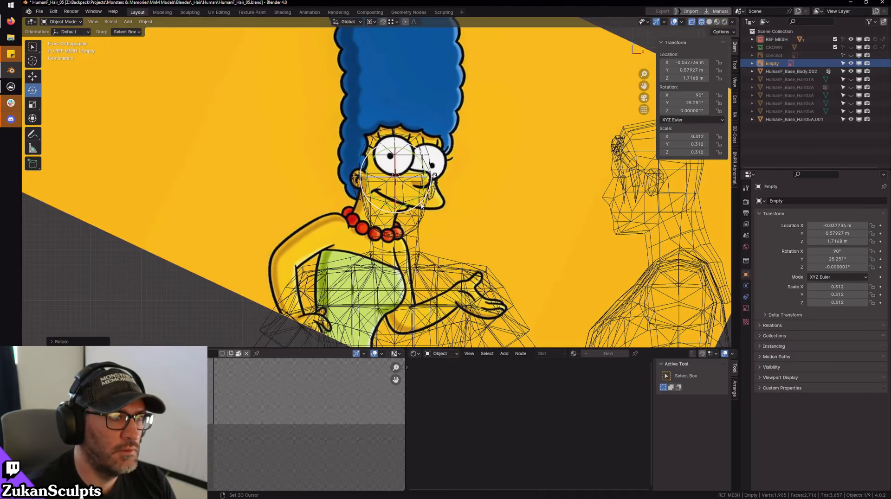
- Shrink the rotated reference image to about 0.263 and fit it behind the head at about X -0.039 m, Z 1.685 m
shift+middle_drag(411, 193, 399, 226)
key(g)
mouse_move(385, 210)
mouse_down()
mouse_move(378, 218)
mouse_move(405, 231)
mouse_move(385, 212)
mouse_up()
scroll(379, 219, down, 3)
scroll(402, 217, up, 3)
key(s)
key(g)
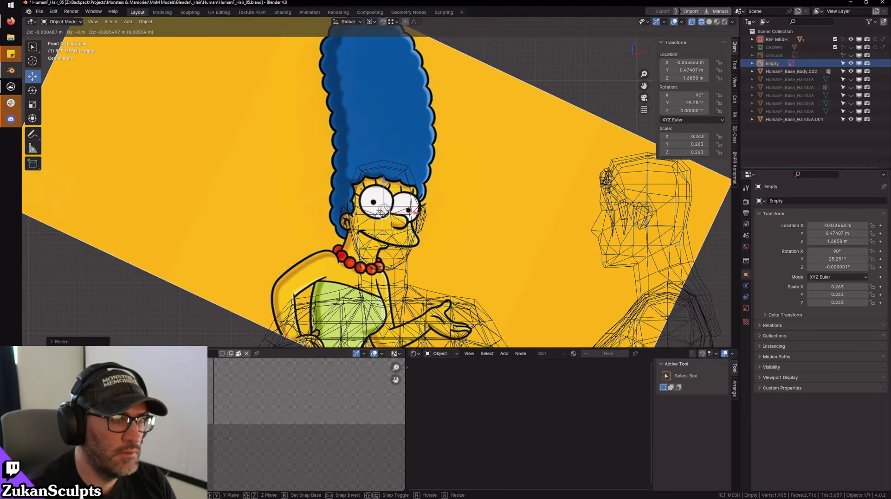
key(shift+z)
scroll(416, 180, down, 4)
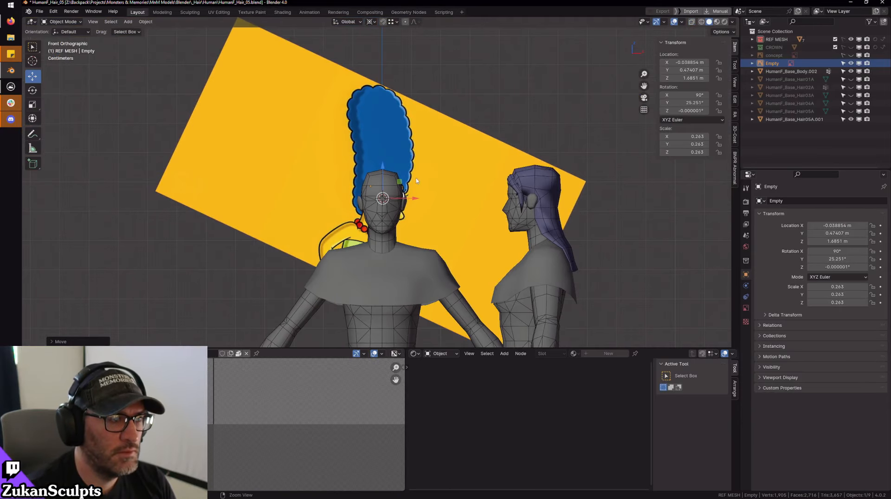
middle_drag(416, 180, 620, 150)
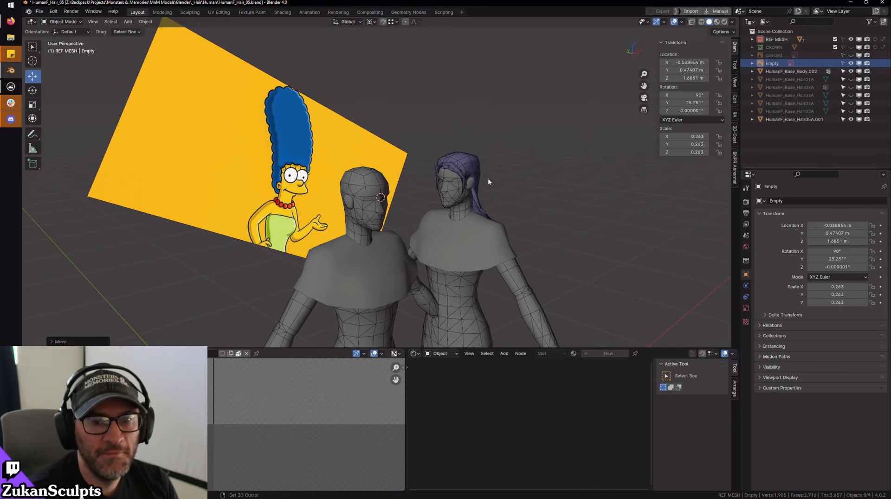
scroll(514, 160, up, 4)
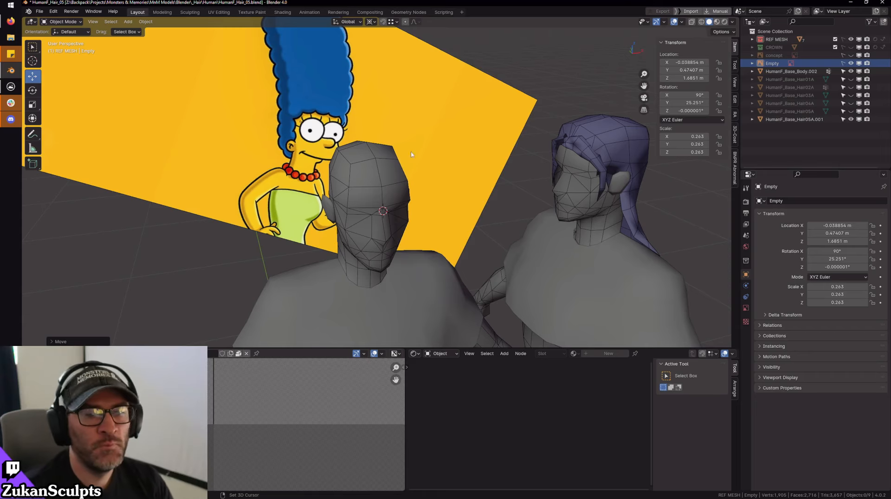
scroll(355, 154, up, 2)
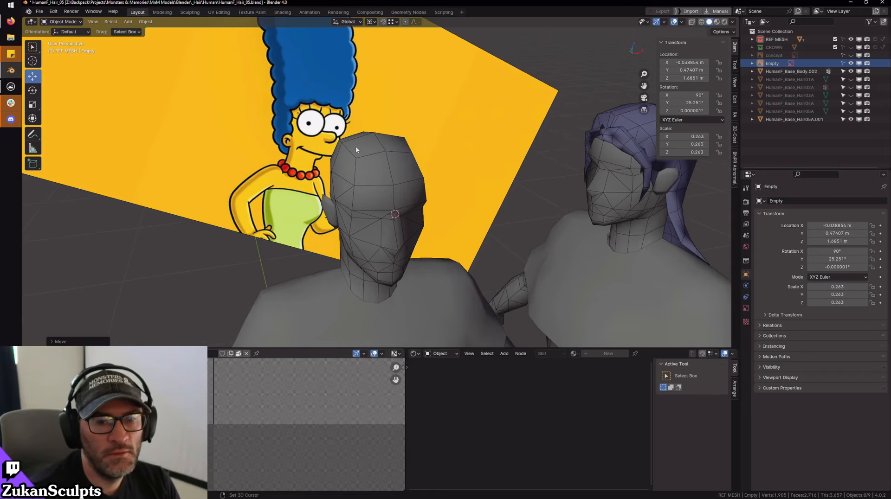
- Move the skull cap HumanF_Base_Body.002 straight up to the top of the blue hair, at about Z 1.995 m
click(372, 170)
scroll(389, 172, down, 3)
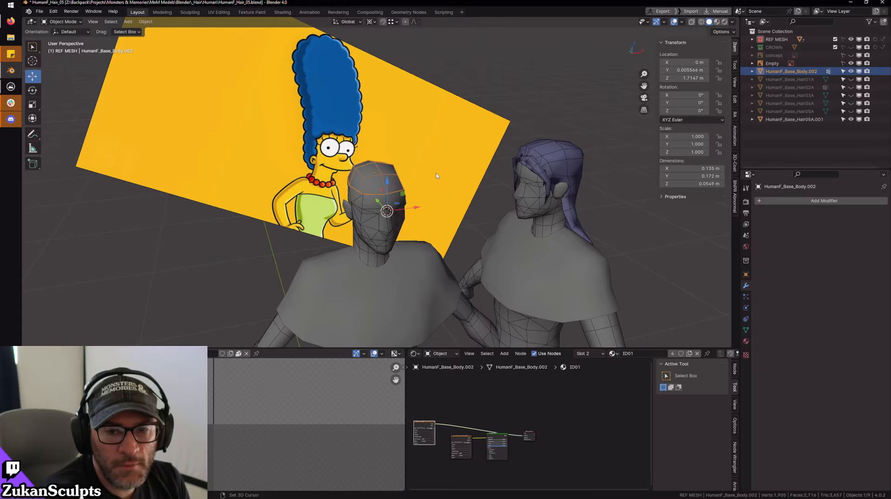
key(KP_1)
scroll(422, 190, up, 5)
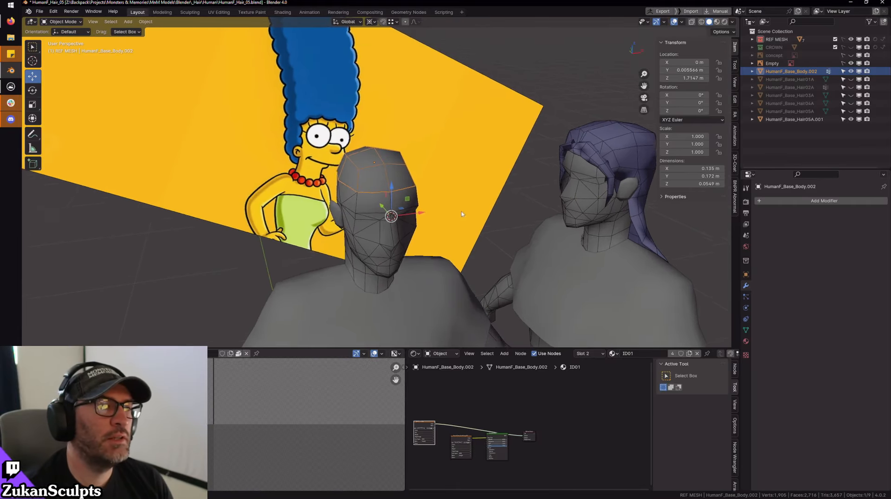
scroll(422, 190, down, 4)
key(alt+z)
key(g)
key(z)
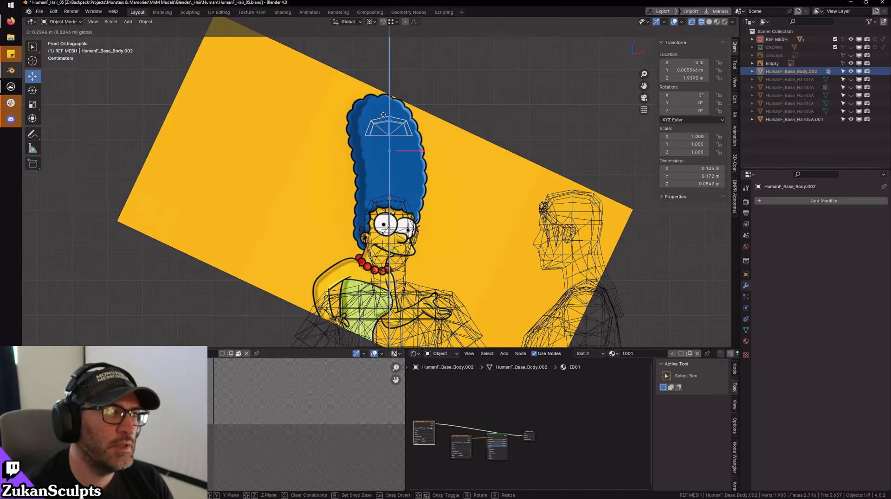
click(387, 134)
scroll(378, 169, up, 2)
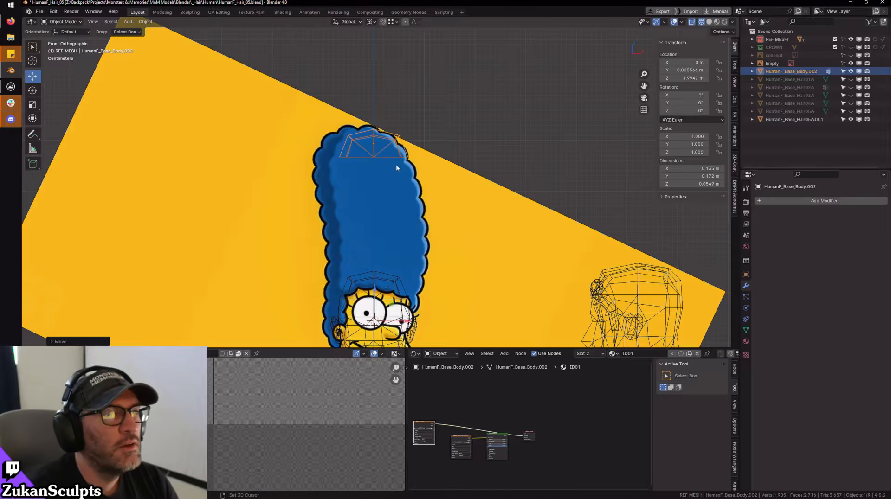
- Open the skull cap for editing, select its lower border vertices and extrude them
shift+middle_drag(455, 181, 458, 163)
key(Tab)
scroll(382, 138, up, 2)
shift+middle_drag(382, 137, 374, 194)
scroll(413, 175, up, 1)
key(ctrl+Tab)
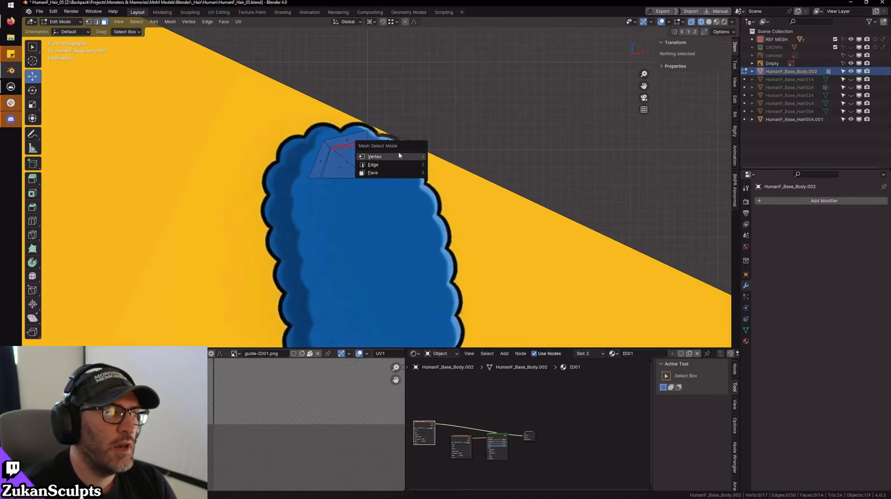
click(398, 157)
drag(268, 225, 459, 166)
key(e)
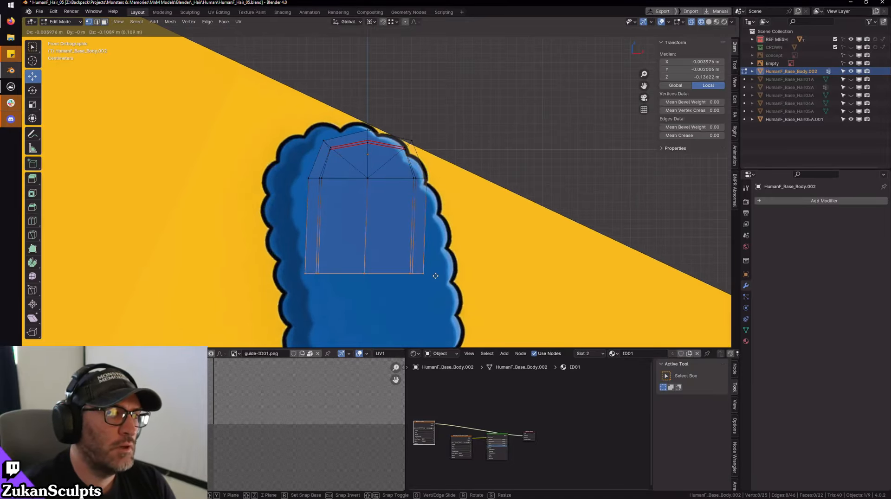
click(433, 277)
scroll(433, 277, down, 5)
scroll(404, 180, up, 3)
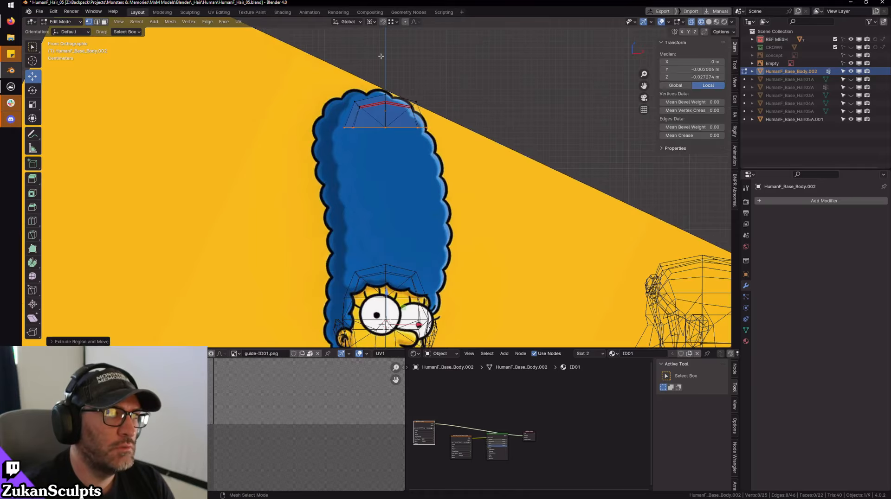
- Switch the pivot to the selection's center and pull the extruded border straight down to a local median Z of about -0.259 m
click(372, 22)
click(376, 42)
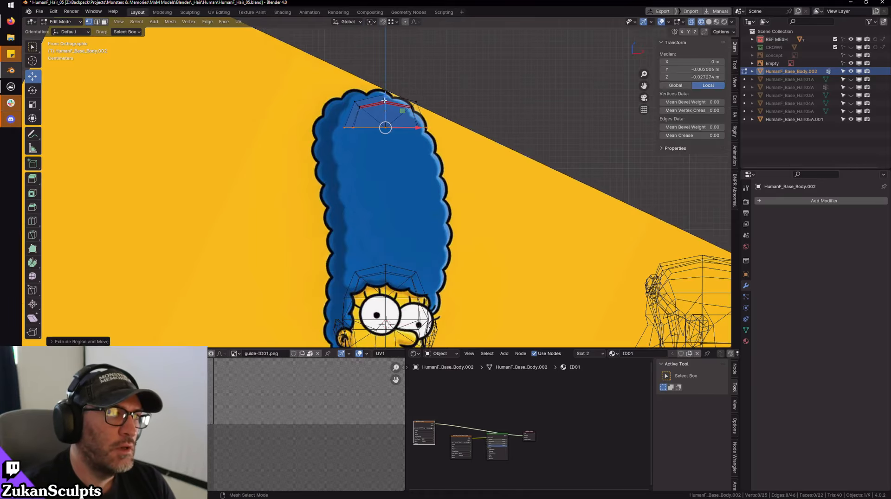
drag(384, 101, 383, 242)
shift+middle_drag(411, 260, 426, 199)
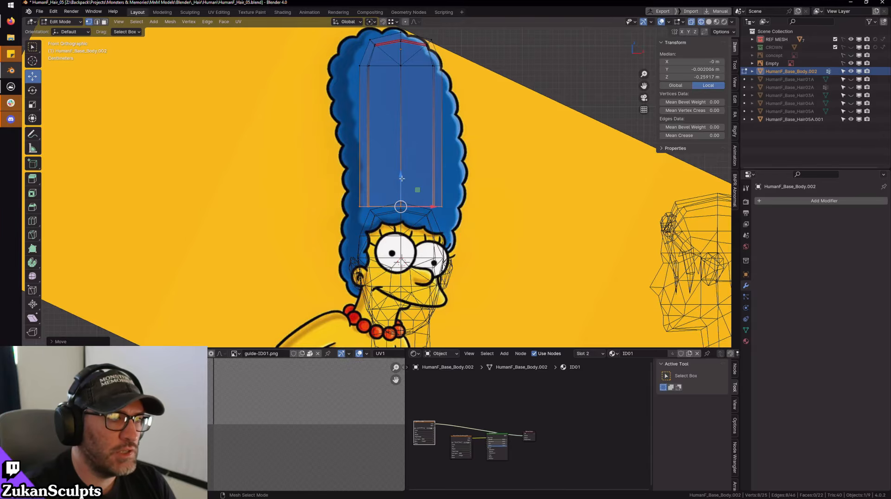
- Lower the extruded border of the skull cap to a local median Z of about -0.351 m
drag(401, 178, 397, 235)
key(shift+z)
middle_drag(399, 218, 437, 181)
key(KP_1)
shift+middle_drag(437, 145, 418, 215)
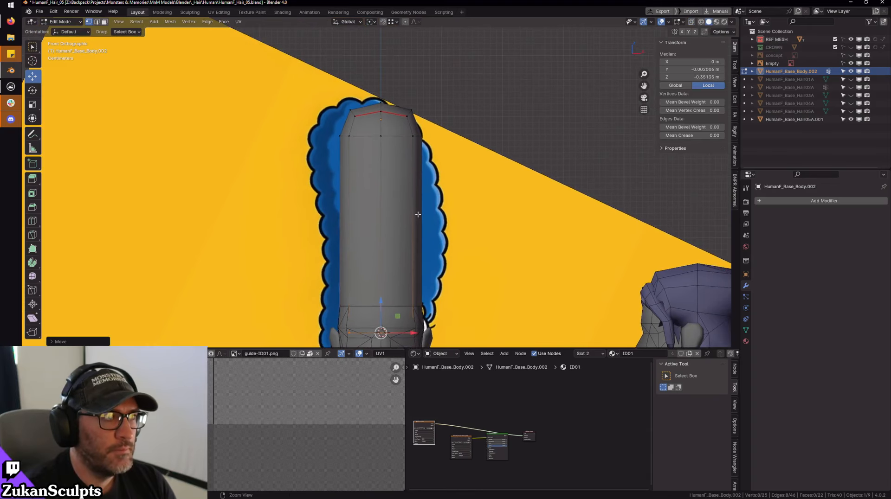
- Select the whole hair mesh and scale it up towards the width of the blue hair in the reference
key(alt+z)
key(a)
scroll(418, 215, down, 3)
scroll(442, 265, up, 3)
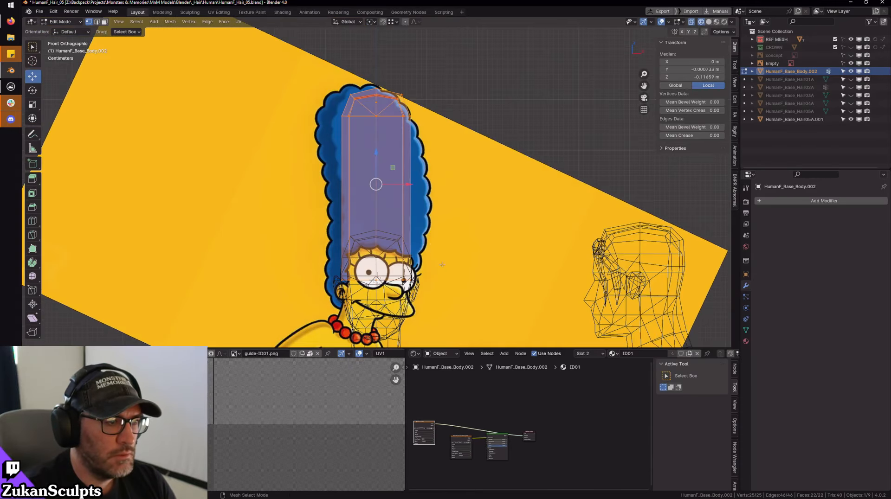
key(r)
mouse_move(402, 202)
mouse_down()
mouse_move(411, 207)
mouse_move(402, 202)
mouse_up()
- Select the crown vertices and lower them to the top of the blue hair, at a local median Z of about -0.009 m
scroll(472, 194, up, 2)
key(w)
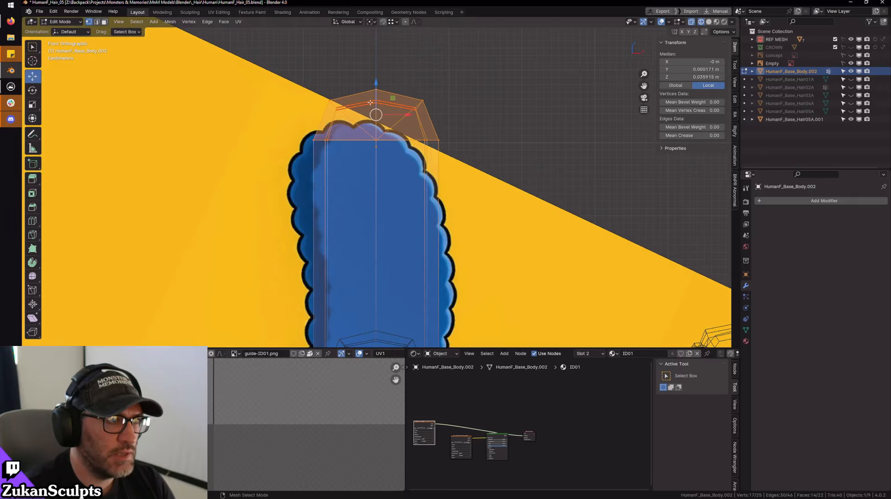
drag(378, 81, 385, 113)
scroll(433, 212, down, 3)
scroll(432, 212, up, 4)
mouse_move(433, 212)
middle_down()
mouse_move(450, 171)
mouse_move(482, 175)
middle_up()
- Add a horizontal loop cut around the hair tube and slide it close to the lower border
key(alt+z)
scroll(411, 218, up, 3)
scroll(449, 171, down, 3)
key(alt+z)
scroll(483, 175, up, 3)
key(KP_1)
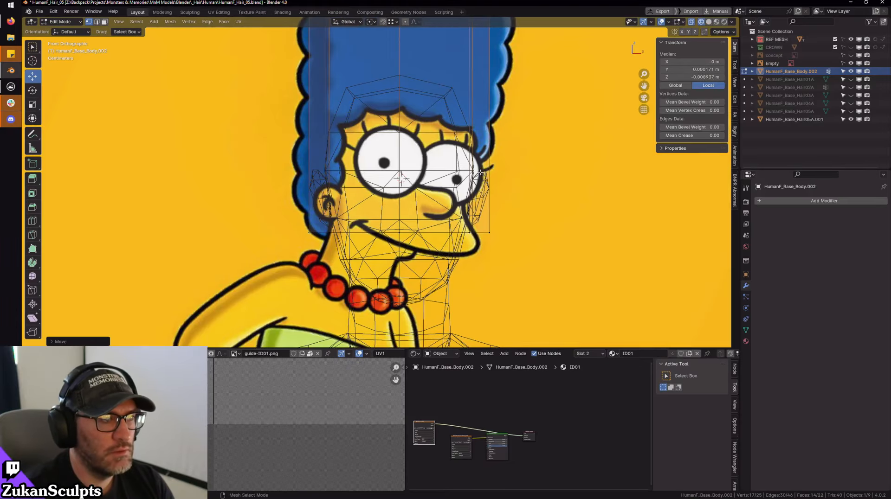
key(alt+z)
scroll(465, 151, down, 3)
key(ctrl+r)
click(439, 125)
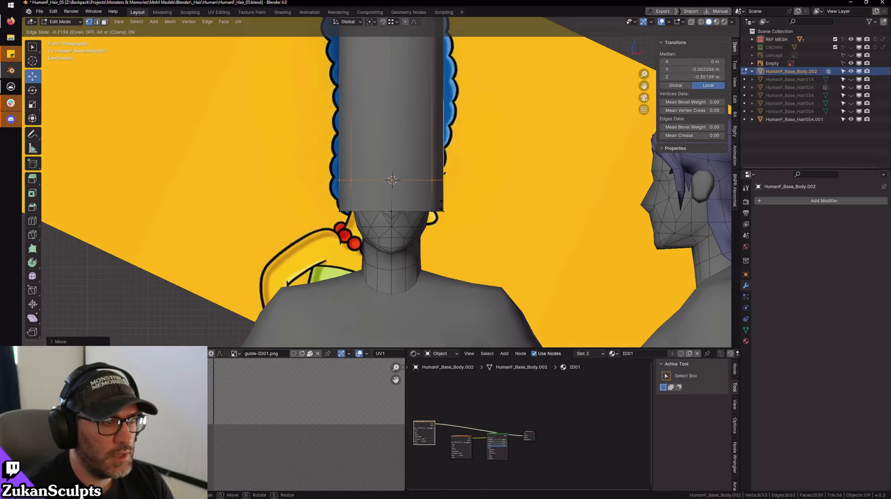
click(434, 197)
- Move the new edge loop along Z up to the reference hairline, at a local median Z of about -0.314 m
scroll(394, 146, up, 4)
key(shift+z)
scroll(404, 177, down, 2)
key(g)
key(z)
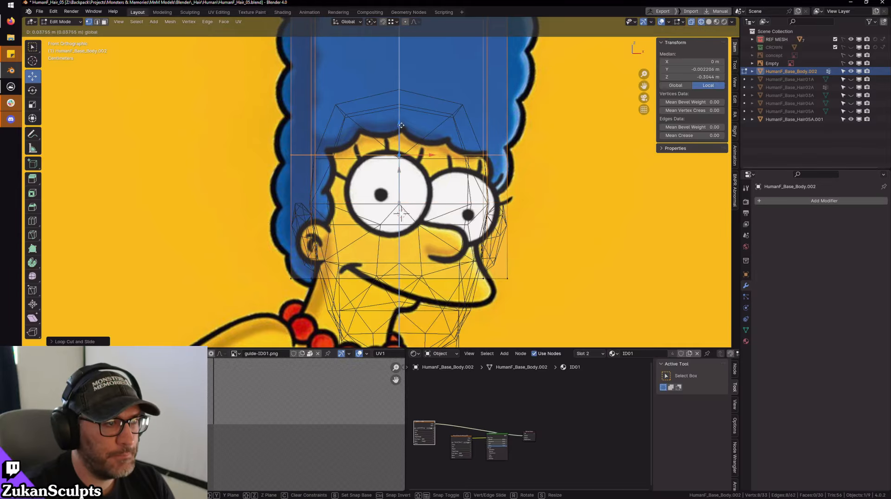
click(400, 186)
middle_drag(399, 186, 394, 204)
key(shift+z)
middle_drag(383, 161, 408, 156)
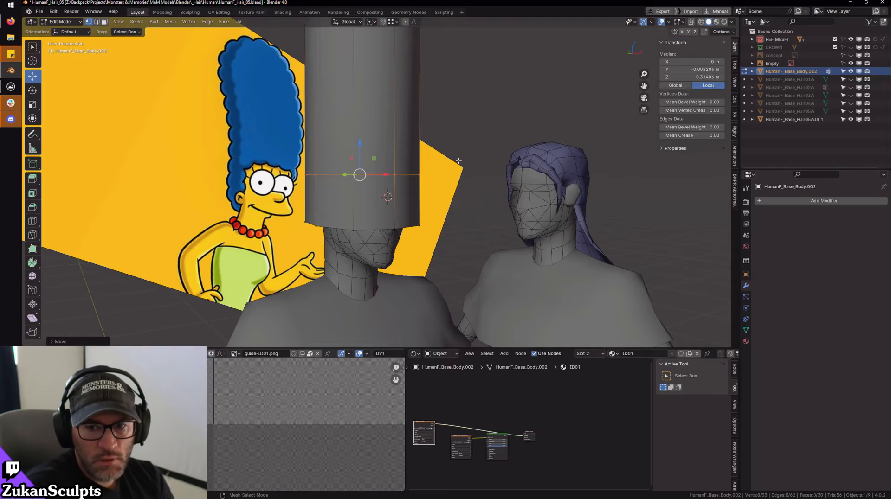
- Select the four front faces below the new edge loop and delete them to open the hair over the face
scroll(463, 159, up, 1)
mouse_move(452, 151)
middle_down()
mouse_move(408, 213)
mouse_move(511, 157)
mouse_move(488, 205)
mouse_move(521, 211)
mouse_move(518, 220)
middle_up()
key(ctrl+Tab)
click(491, 219)
click(489, 218)
key(ctrl+Tab)
click(504, 229)
key(shift+z)
drag(565, 184, 362, 279)
key(x)
click(513, 191)
key(shift+z)
- Examine the opened hair tube on the head from the front and side, comparing it with the reference image
scroll(513, 199, down, 4)
middle_drag(513, 199, 407, 208)
scroll(395, 242, down, 3)
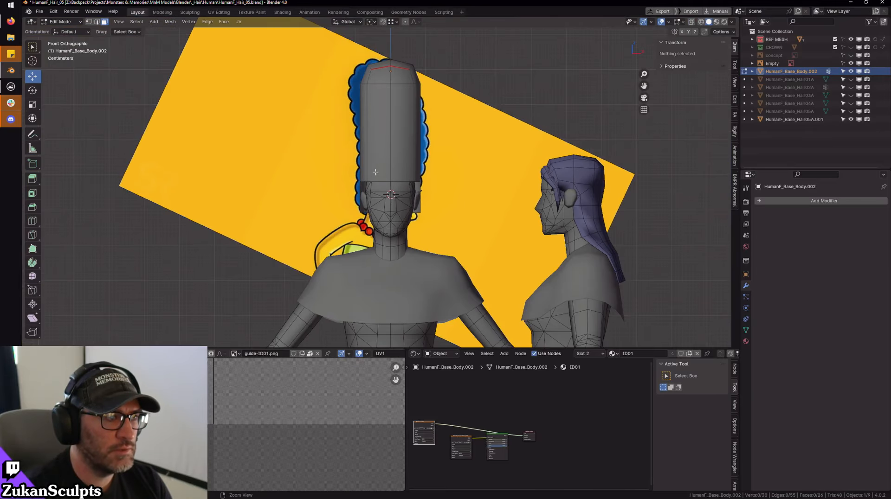
scroll(417, 195, up, 5)
scroll(454, 151, down, 1)
shift+middle_drag(454, 152, 451, 187)
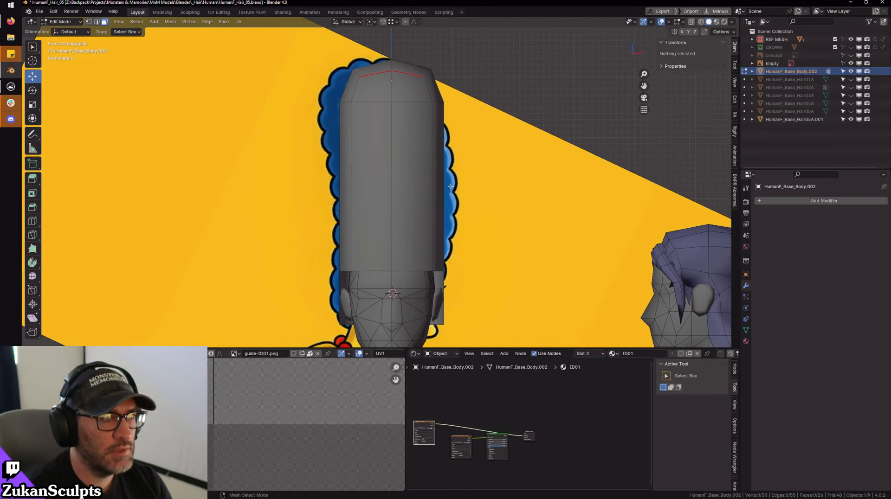
key(Tab)
scroll(422, 138, down, 3)
middle_drag(422, 138, 444, 158)
scroll(444, 158, up, 5)
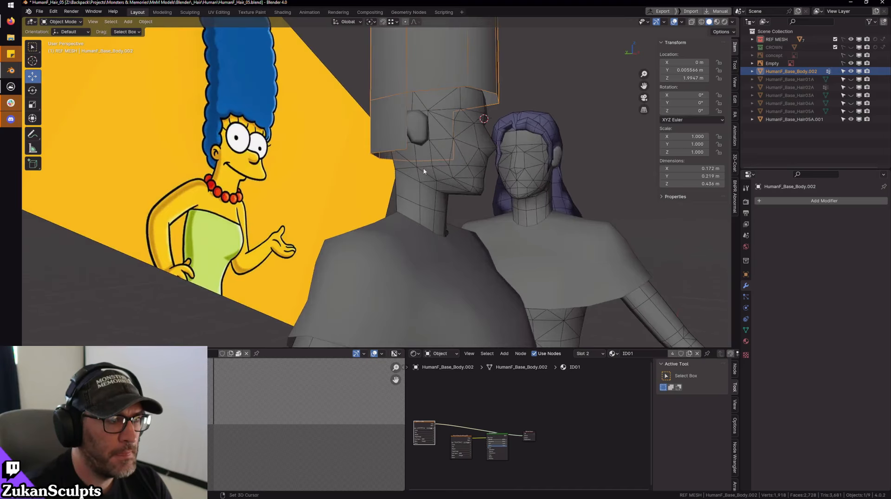
- In the side view, select the lower rear vertices of the hair and move them forward along Y towards the neck
key(Tab)
scroll(407, 84, up, 3)
key(z)
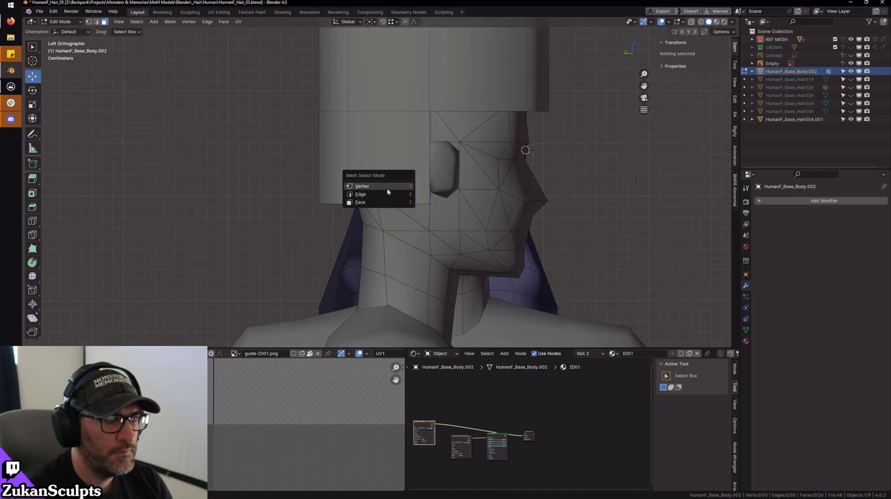
click(356, 187)
drag(302, 190, 367, 218)
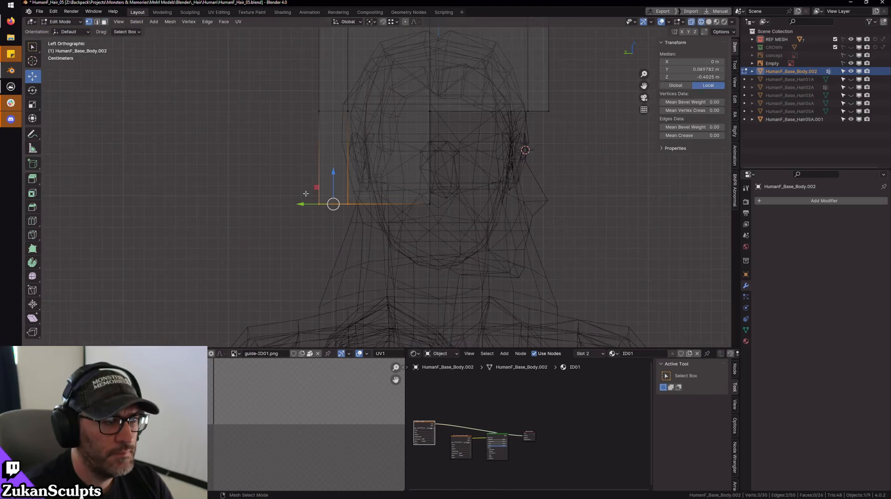
key(shift+z)
key(g)
key(y)
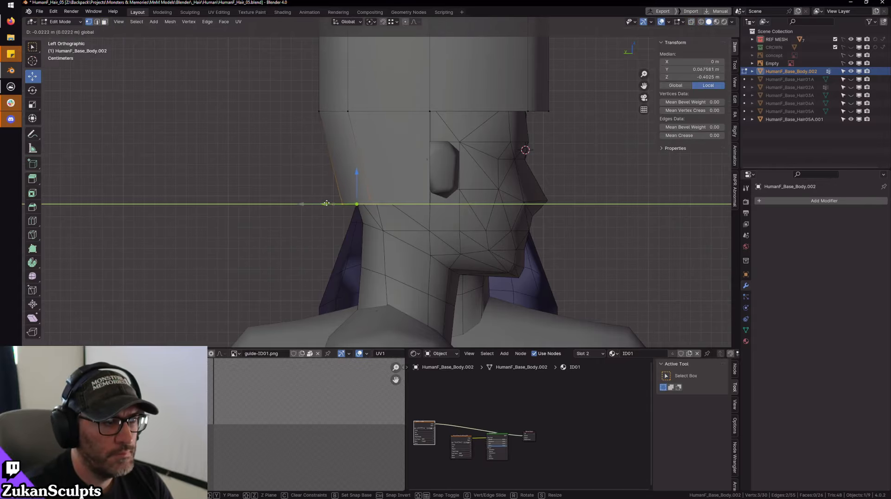
click(328, 204)
- Select all five vertices of the lower rear border and raise them to a local Z of about -0.390 m
key(shift+z)
scroll(416, 215, up, 3)
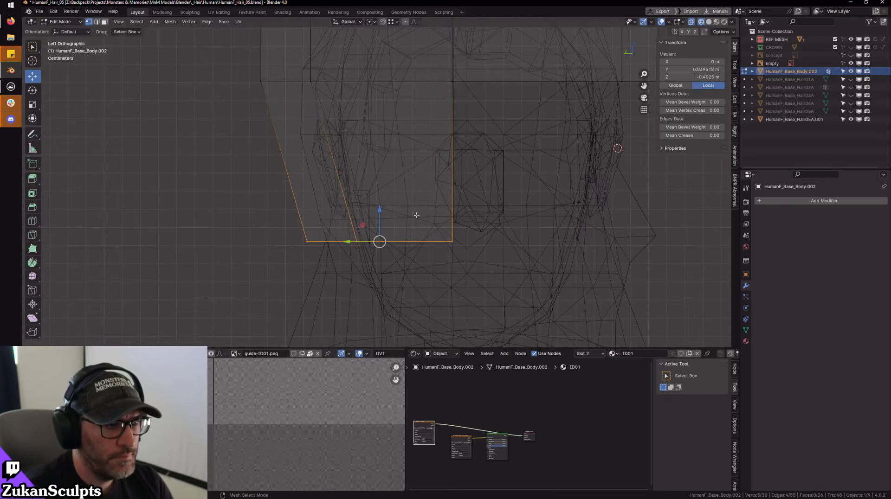
click(380, 195)
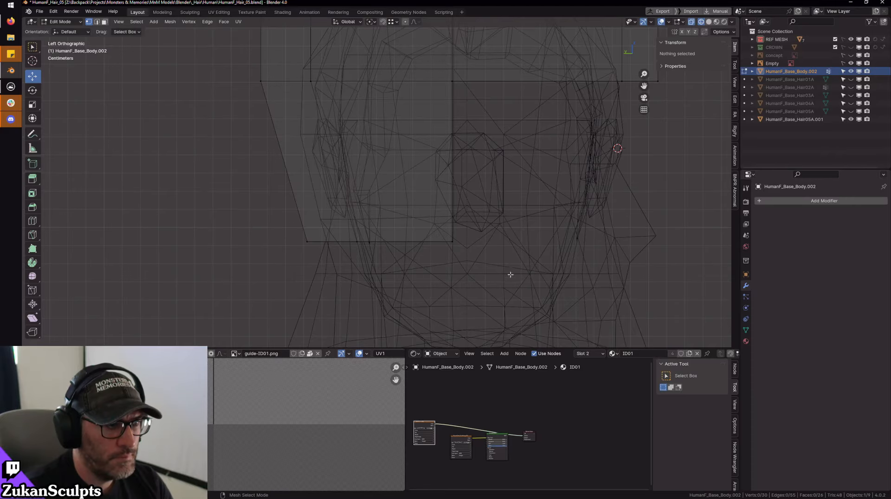
drag(268, 279, 505, 215)
drag(382, 217, 382, 194)
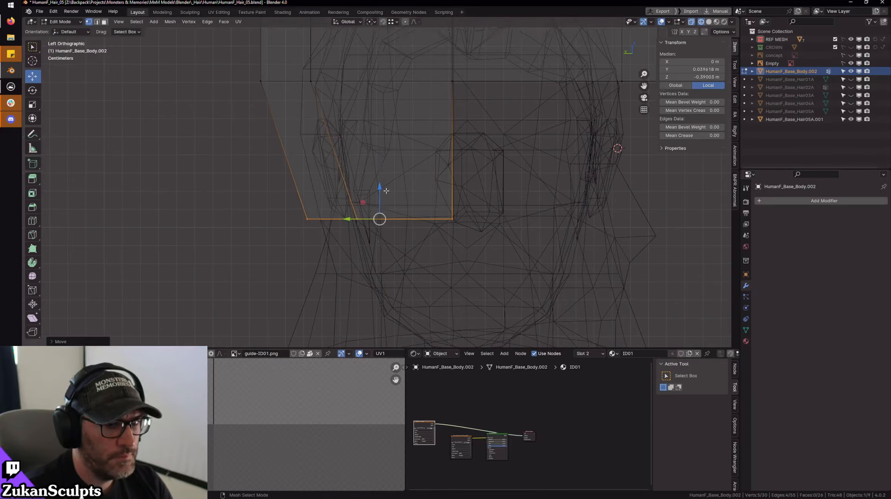
key(shift+z)
middle_drag(492, 213, 514, 230)
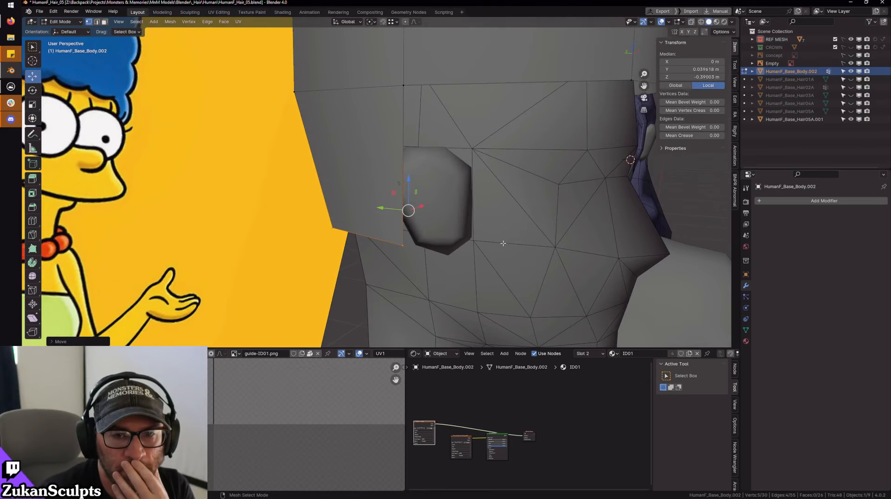
- Select the two lowest side vertices beside the ears and scale them inward towards the head
scroll(498, 202, down, 3)
alt+drag(489, 177, 373, 192)
scroll(431, 170, down, 2)
mouse_move(377, 240)
alt+mouse_down()
mouse_move(442, 272)
mouse_move(418, 256)
alt+mouse_up()
key(shift+z)
key(shift+z)
scroll(418, 256, up, 1)
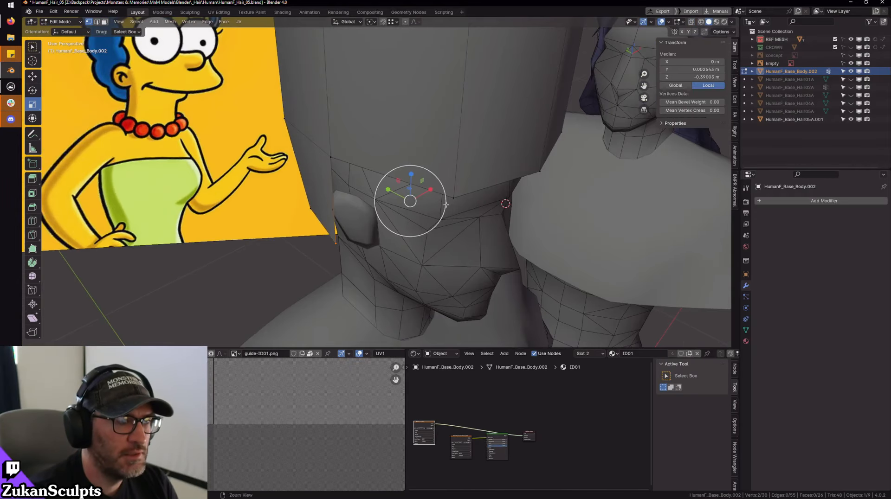
scroll(418, 255, up, 1)
key(s)
click(442, 208)
- Select the two side vertices one row above the lower border and check the hair's width against the reference from the front
alt+drag(442, 208, 469, 194)
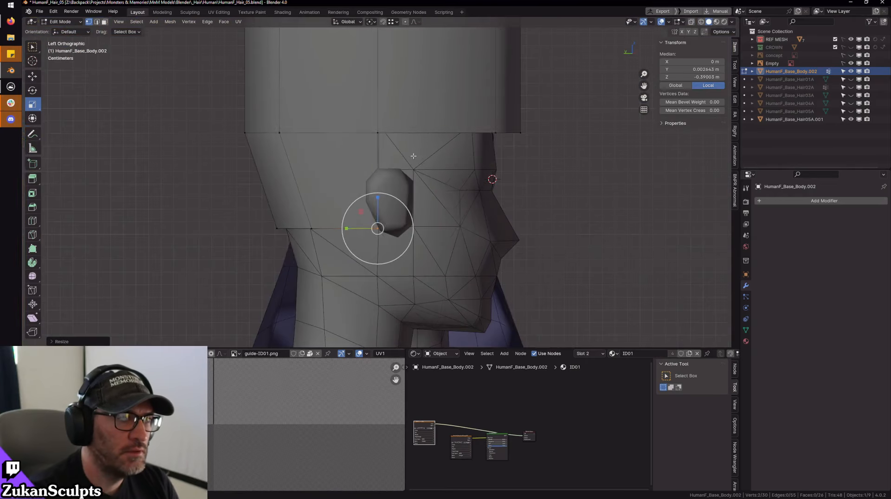
alt+shift+drag(413, 155, 403, 181)
key(shift+z)
drag(328, 133, 394, 185)
key(shift+z)
alt+drag(516, 206, 451, 158)
key(KP_1)
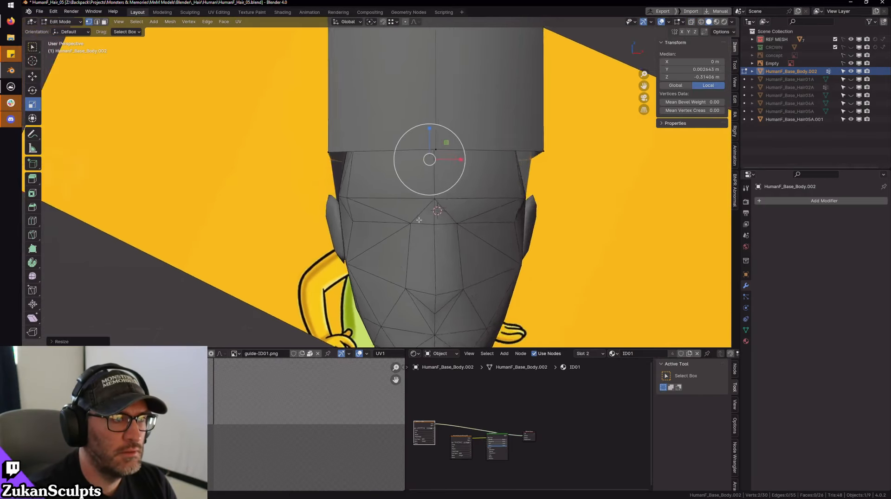
key(shift+z)
alt+shift+drag(459, 229, 446, 248)
key(shift+z)
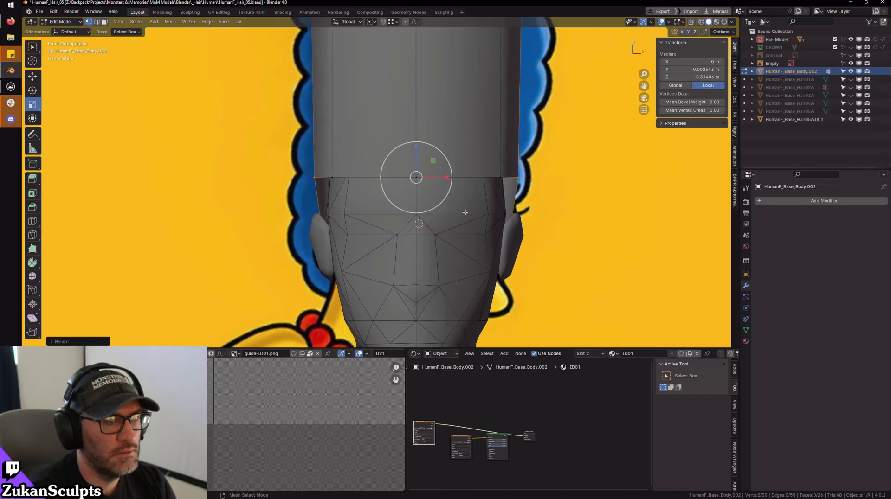
key(shift+z)
key(shift+z)
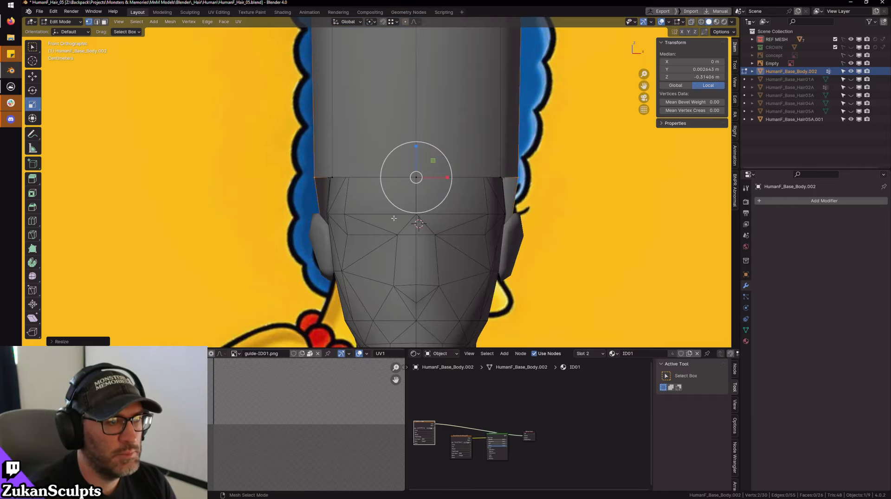
- Select the two front border edges above the forehead and move them back along Y towards the head
click(420, 189)
middle_drag(420, 190, 390, 172)
click(389, 177)
middle_drag(469, 181, 388, 195)
shift+click(450, 163)
key(w)
scroll(386, 194, up, 1)
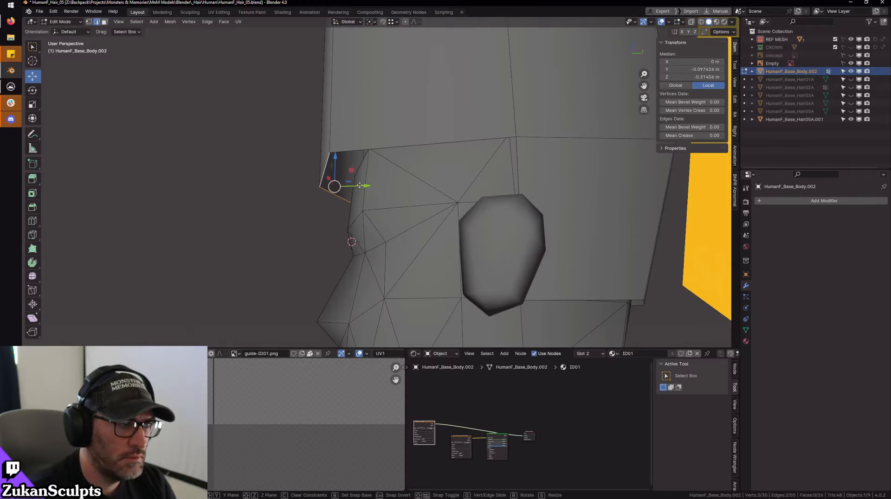
drag(359, 187, 385, 187)
- Select the border edges in front of both ears and extrude them down to a local median Z of about -0.349 m
middle_drag(385, 187, 557, 179)
click(442, 179)
click(370, 174)
middle_drag(370, 174, 397, 183)
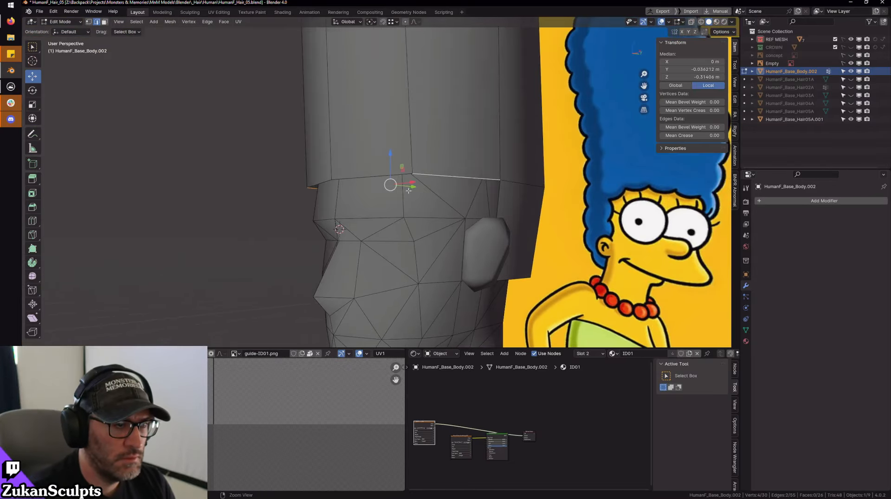
key(e)
drag(391, 160, 393, 205)
middle_drag(482, 232, 452, 246)
scroll(439, 246, up, 1)
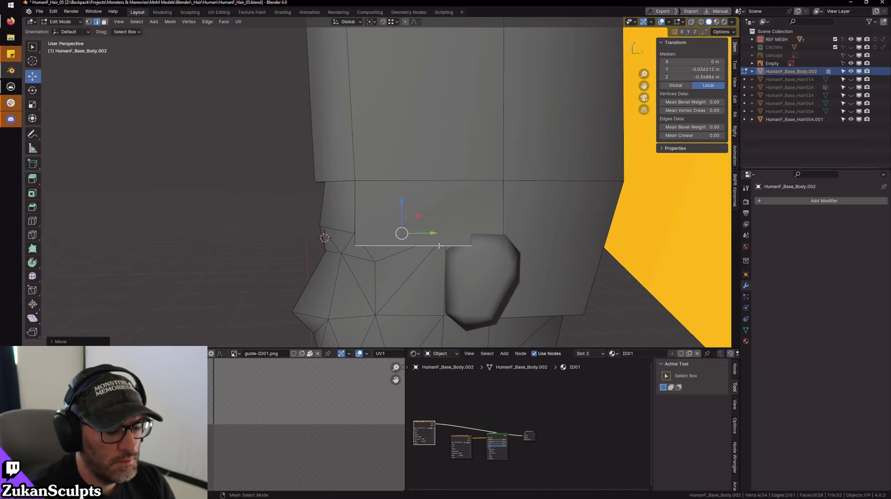
- Knife-cut a diagonal across each extruded side face, from its upper rear corner to a point on its lower edge
key(k)
click(503, 181)
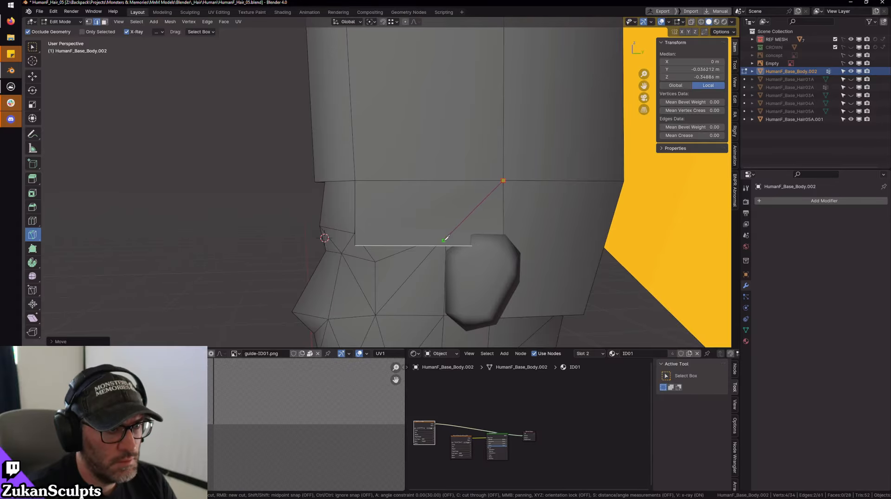
click(445, 240)
key(Return)
middle_drag(445, 240, 346, 172)
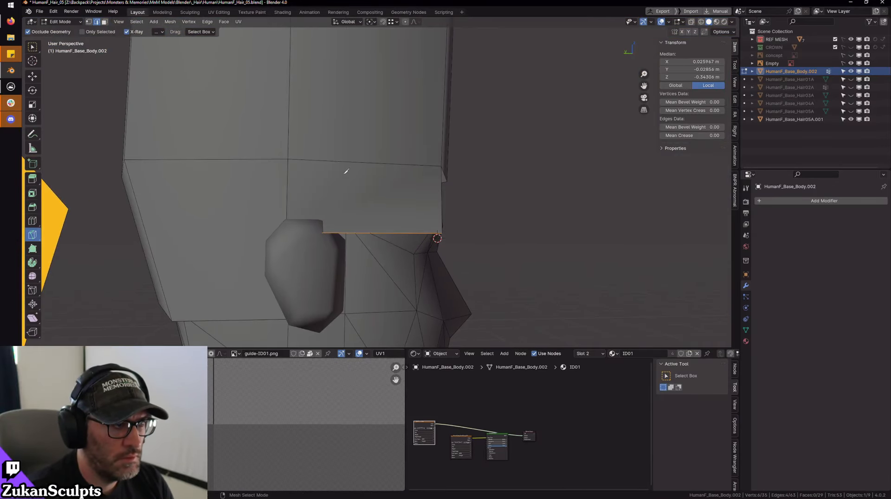
key(k)
click(289, 159)
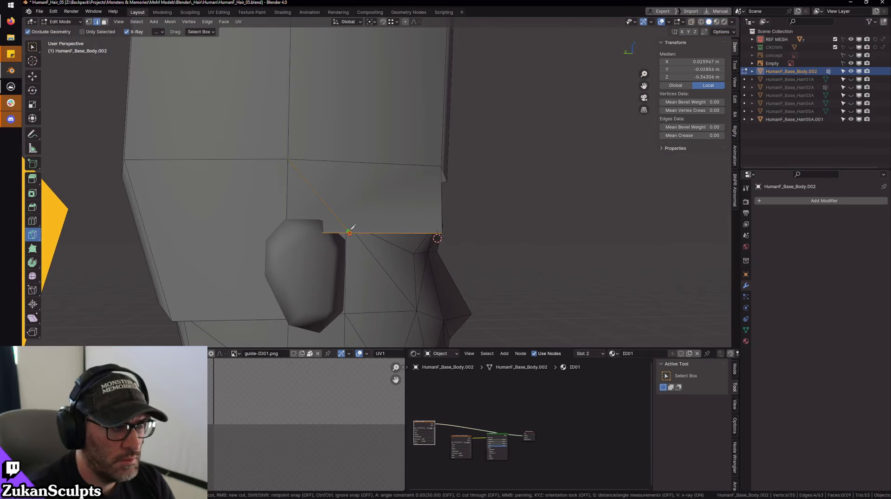
click(350, 232)
key(Return)
- Knife-cut a second diagonal on each side face, from the lower-edge cut point to the upper front corner
middle_drag(379, 237, 314, 229)
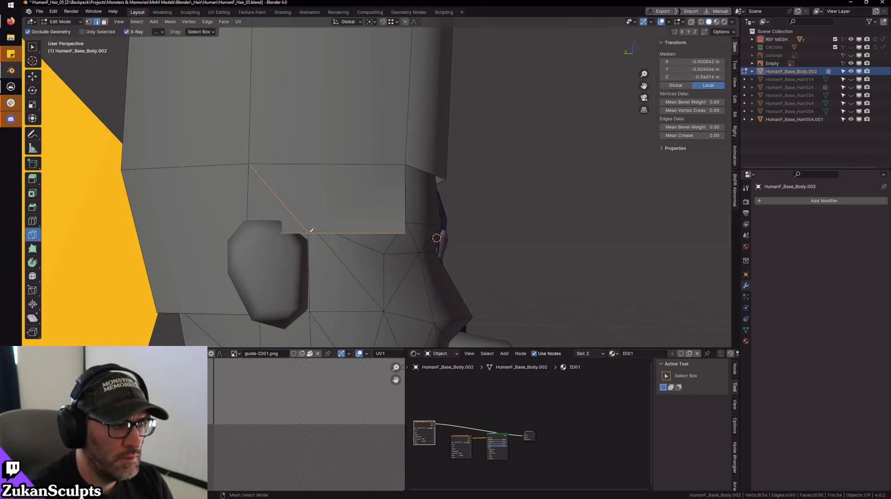
key(k)
click(309, 233)
click(405, 165)
key(Return)
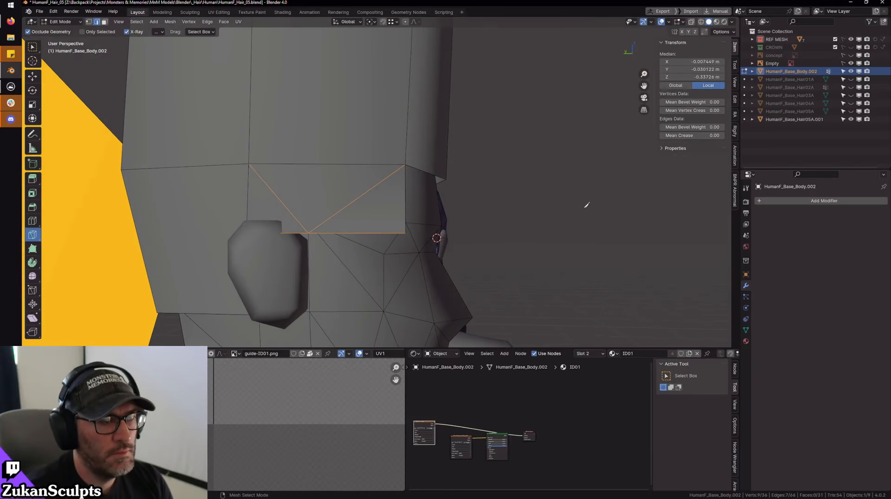
middle_drag(587, 204, 434, 233)
key(k)
click(435, 238)
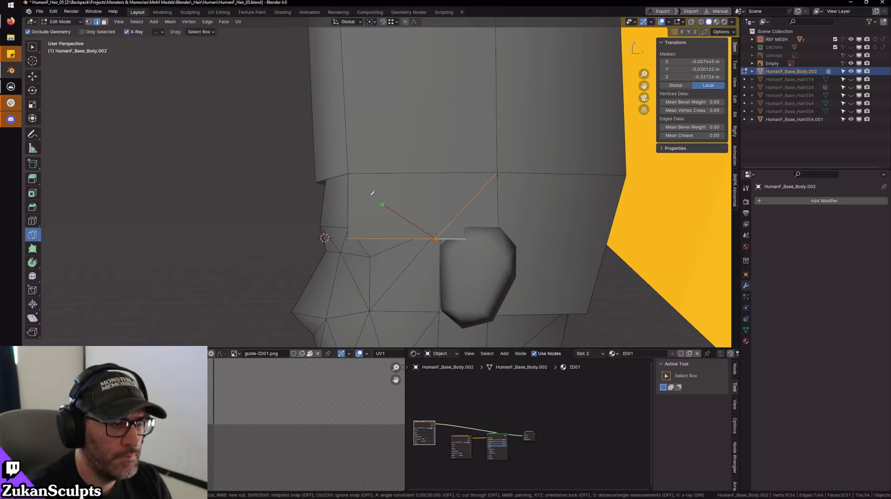
click(349, 173)
key(Return)
- Merge the overlapping vertices at the lower-edge cut point of the side face on the positive X side
click(33, 47)
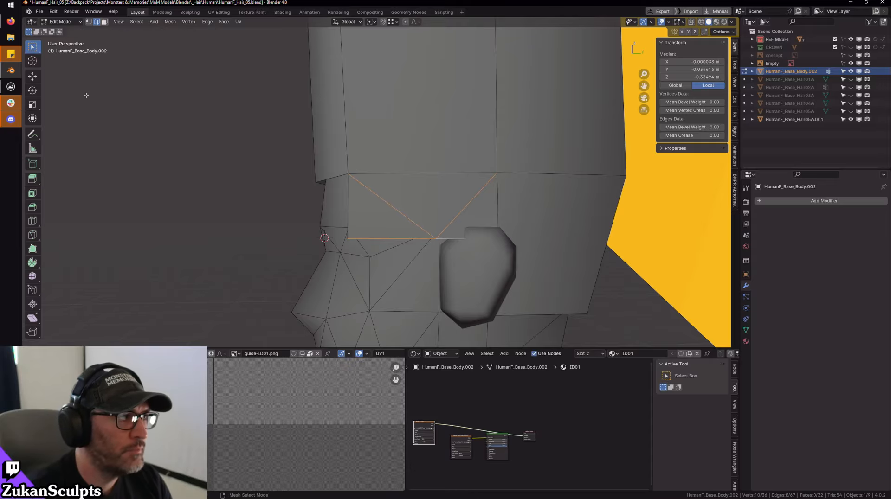
key(alt+z)
key(ctrl+Tab)
click(433, 253)
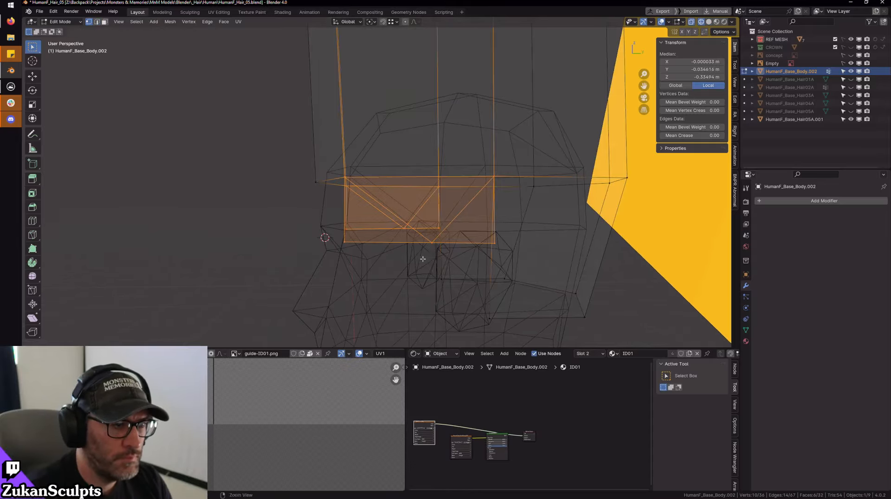
key(m)
click(435, 242)
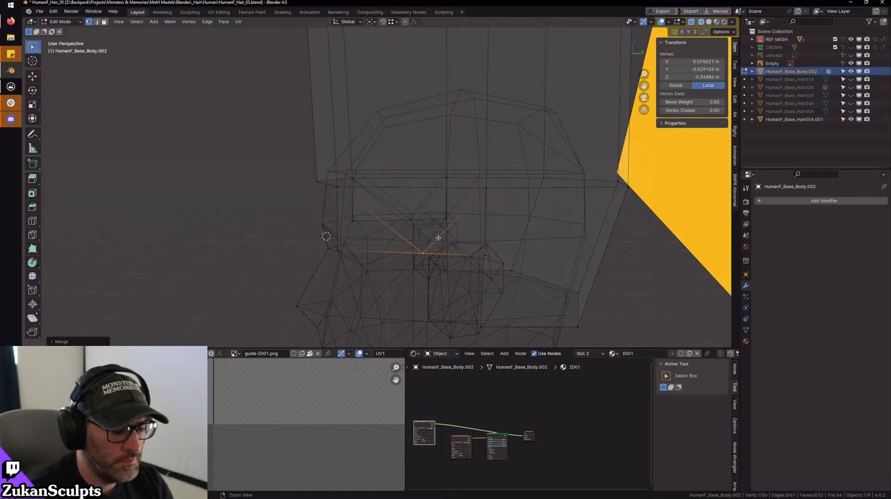
key(m)
- Merge the overlapping vertices at the matching lower-edge cut point on the negative X side of the head
middle_drag(277, 214, 438, 192)
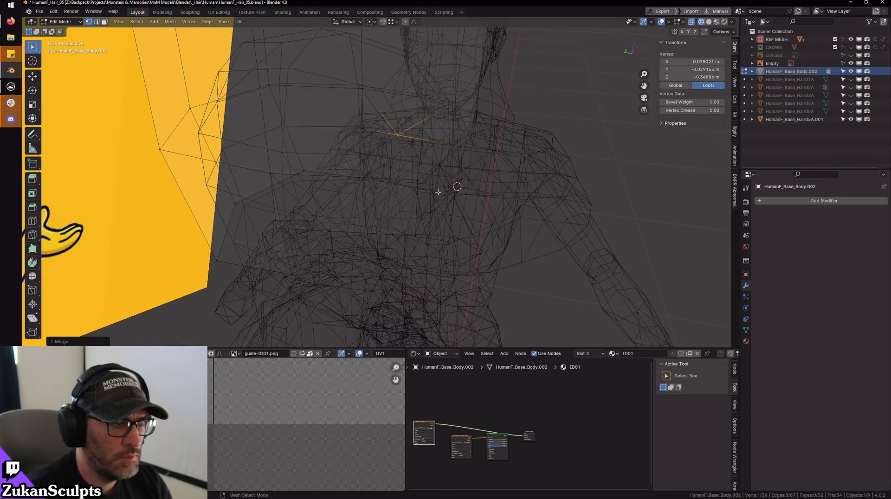
key(shift+z)
shift+middle_drag(337, 207, 425, 228)
key(shift+z)
drag(430, 239, 406, 264)
key(m)
click(406, 264)
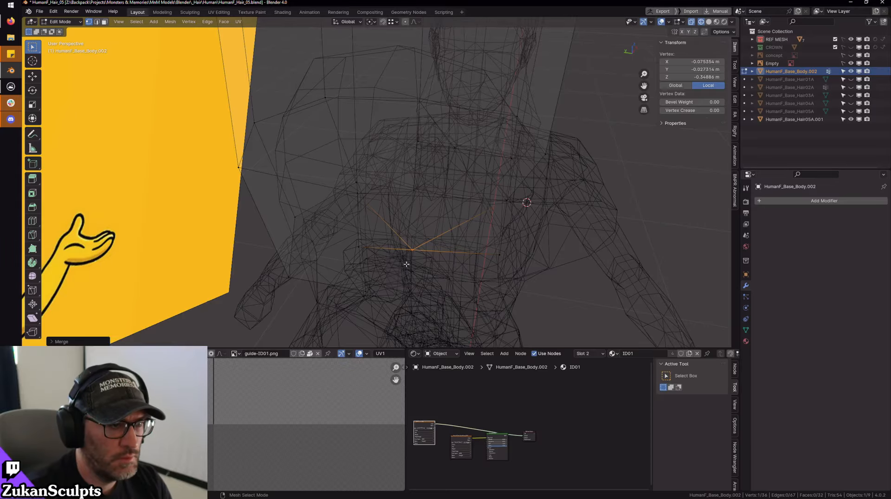
- Delete the front lower-corner triangle of each side face, return to solid shading and leave mesh editing
right_click(476, 252)
click(476, 268)
middle_drag(483, 265, 519, 242)
shift+middle_drag(519, 242, 499, 261)
drag(561, 266, 445, 193)
key(x)
click(424, 194)
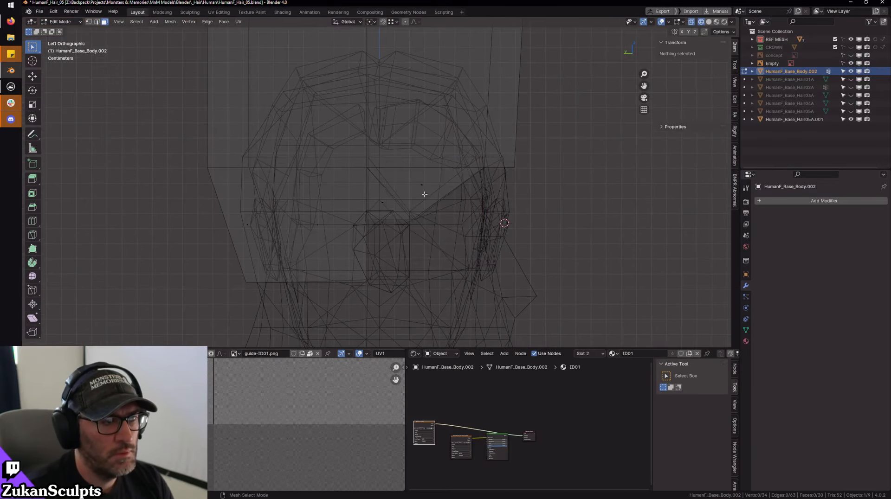
key(shift+z)
scroll(425, 194, down, 4)
middle_drag(464, 195, 417, 179)
key(Tab)
scroll(446, 195, down, 3)
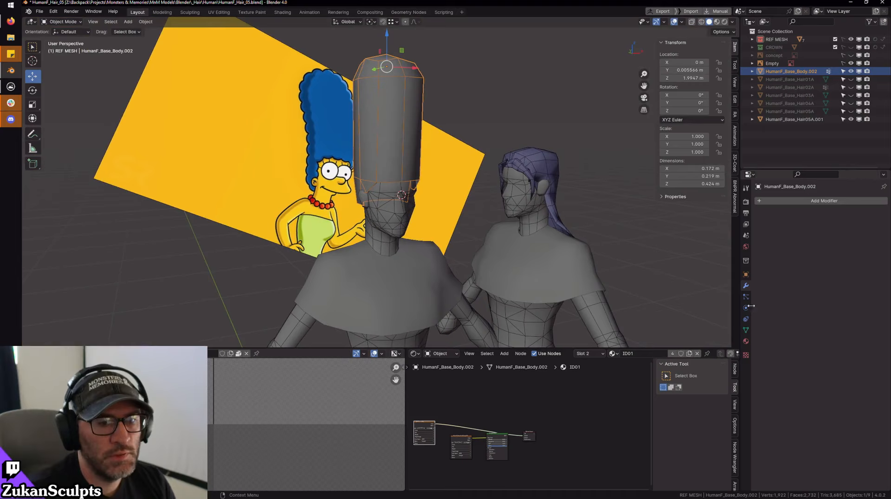
- Remove the existing material slots from the beehive hair object and create a new material for it
click(746, 341)
click(884, 210)
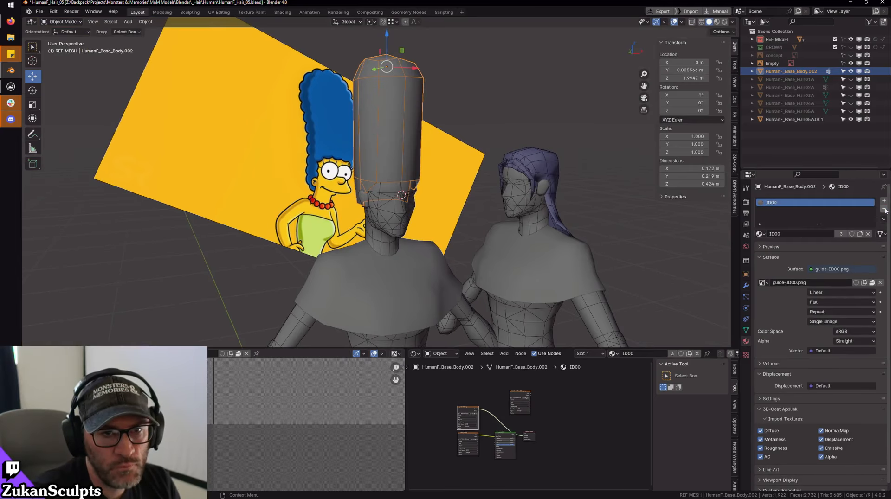
click(884, 210)
click(826, 234)
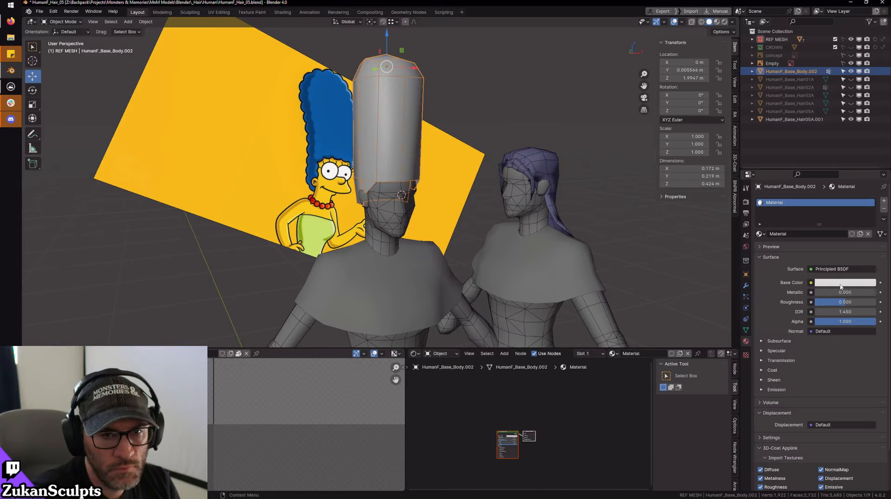
- Set the new material's viewport display colour to a saturated blue and its viewport roughness to 1.000
scroll(802, 388, down, 3)
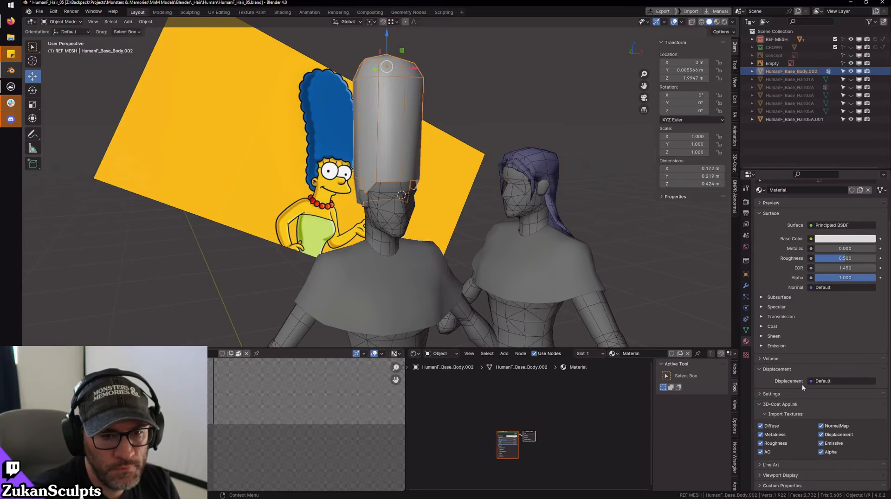
click(779, 475)
scroll(809, 468, down, 5)
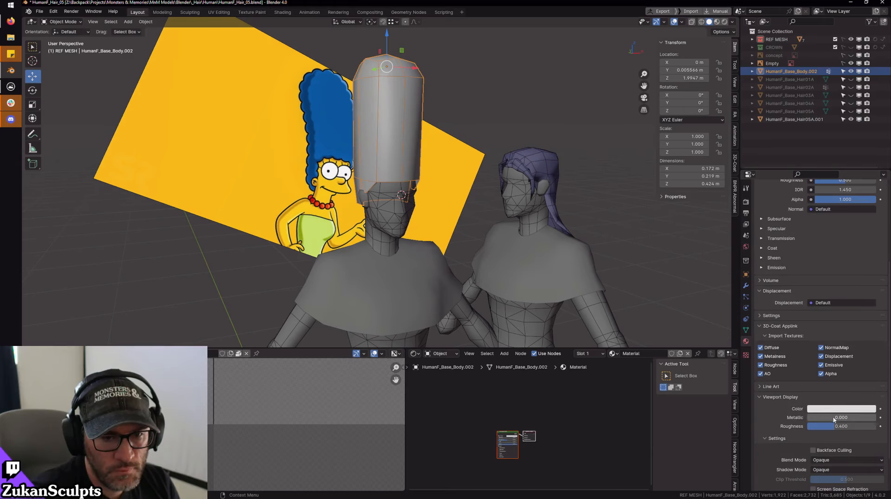
click(826, 408)
mouse_move(844, 324)
mouse_down()
mouse_move(859, 302)
mouse_move(850, 293)
mouse_move(870, 298)
mouse_move(870, 284)
mouse_up()
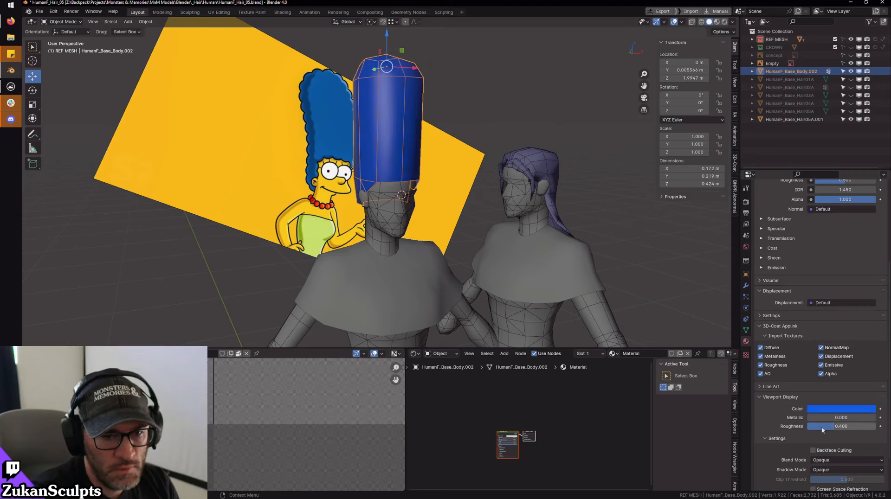
drag(822, 427, 850, 427)
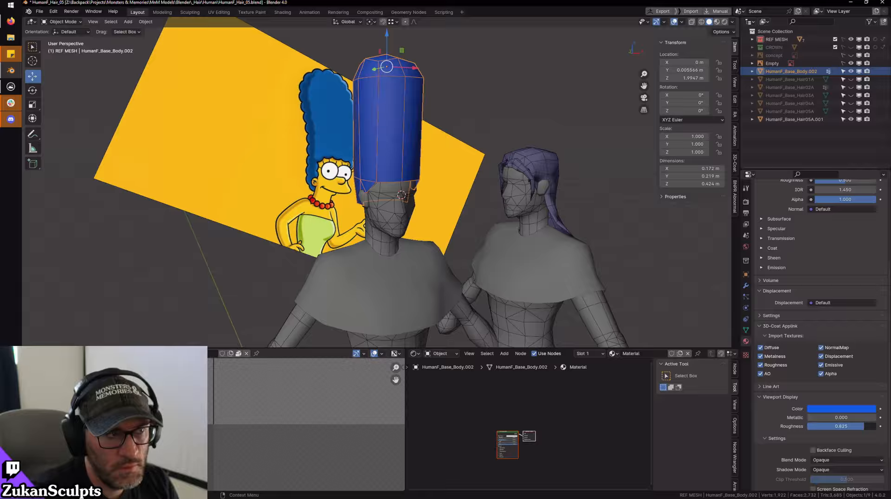
- Sample the viewport display colour from Marge's blue hair in the reference image, and brighten it slightly
click(829, 409)
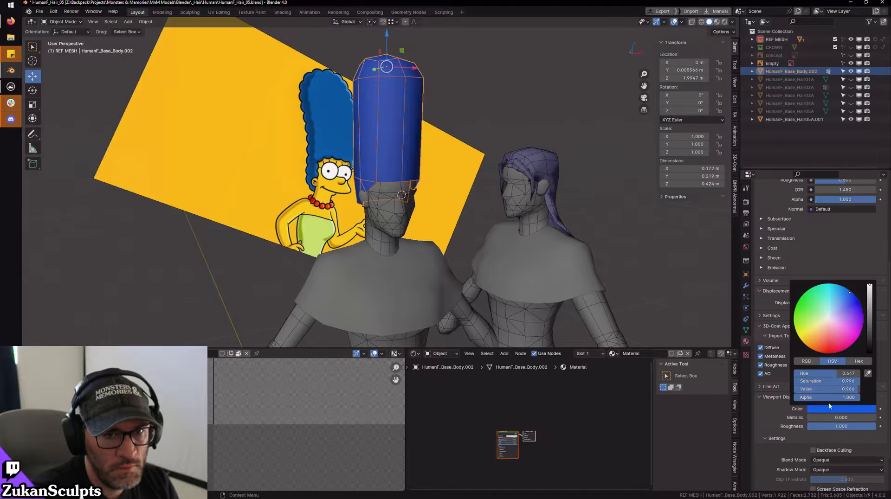
drag(850, 296, 846, 293)
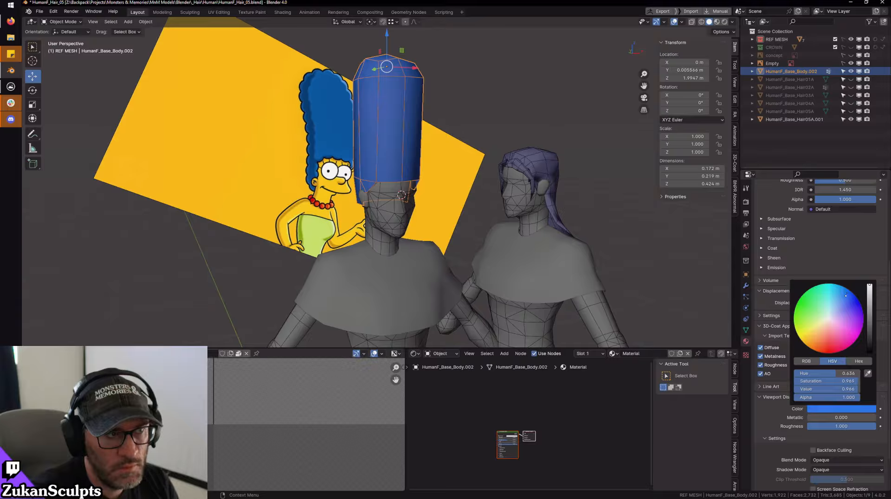
click(868, 374)
click(331, 121)
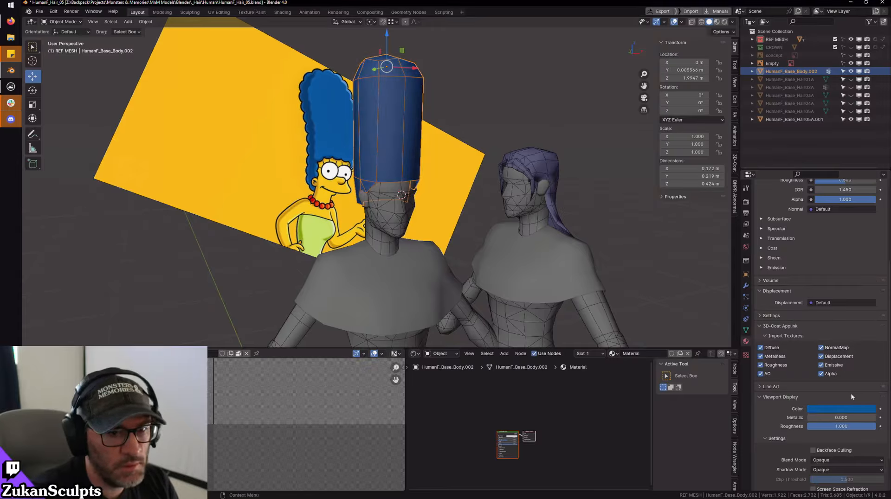
click(847, 409)
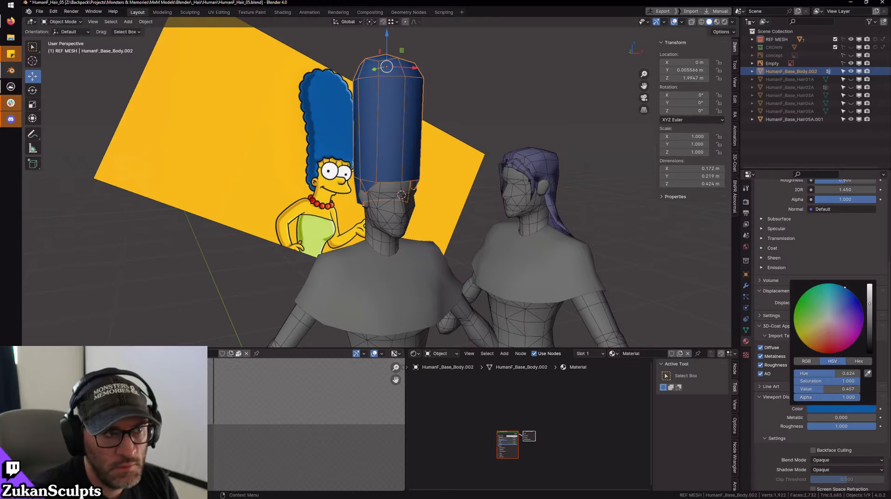
drag(870, 304, 870, 297)
- Examine the blue hair's proportions against the head and the Marge reference at an angle and in front view
middle_drag(559, 226, 503, 206)
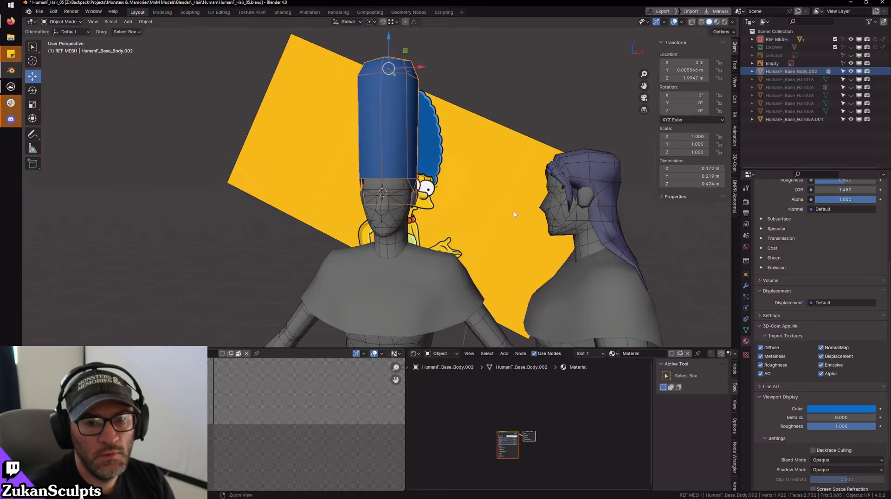
scroll(499, 197, up, 3)
shift+middle_drag(557, 242, 534, 242)
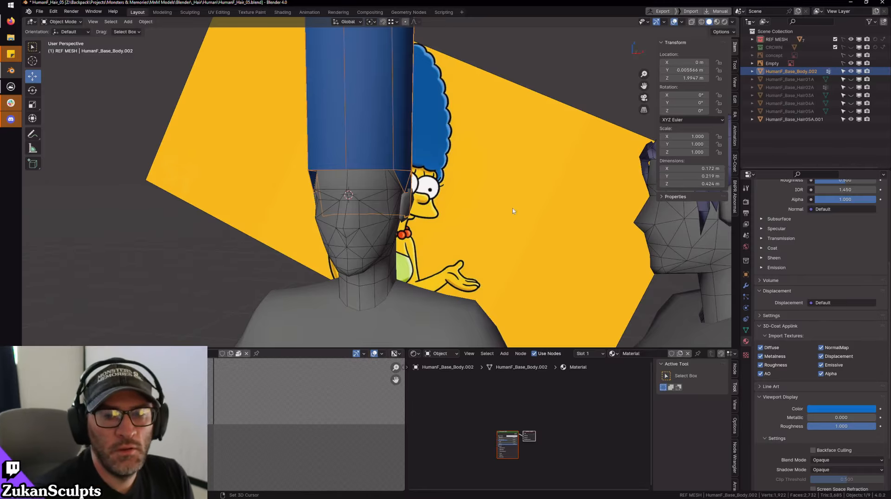
key(KP_1)
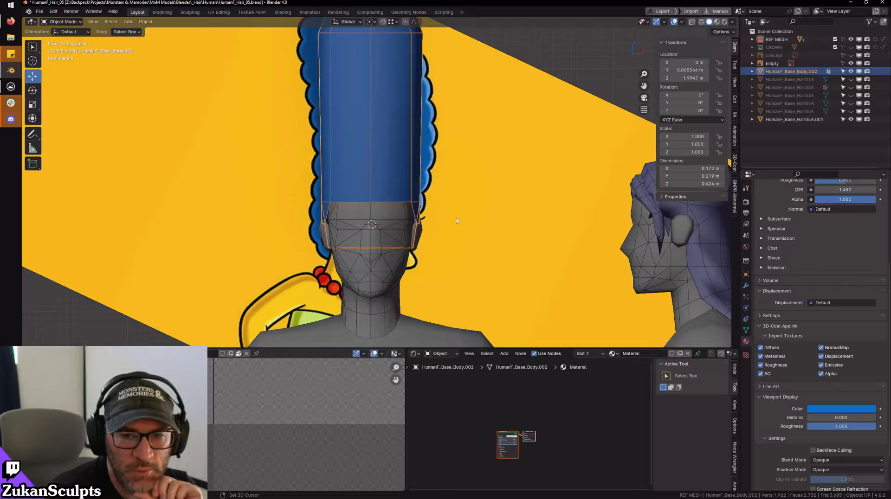
scroll(348, 114, down, 5)
shift+middle_drag(367, 122, 403, 171)
scroll(413, 203, up, 6)
scroll(422, 170, down, 2)
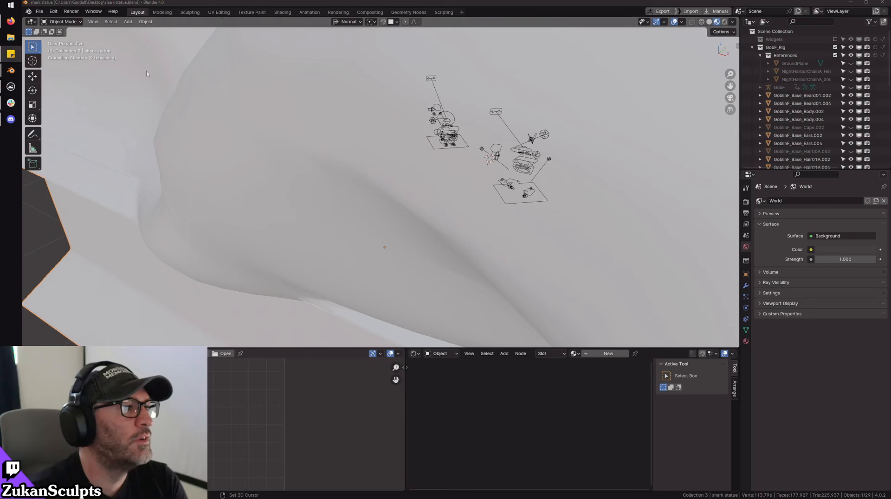
- In the second Blender window holding the shark statue file, open the recent file HELMS.blend
click(40, 11)
mouse_move(61, 36)
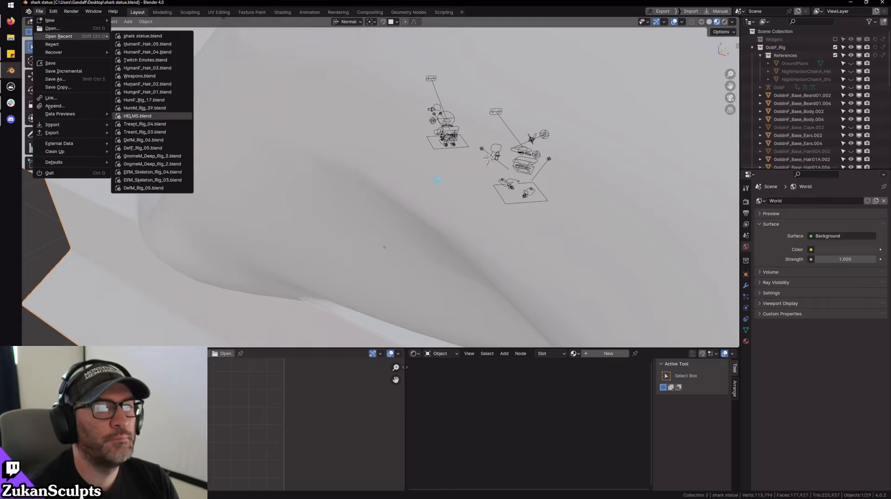
click(138, 116)
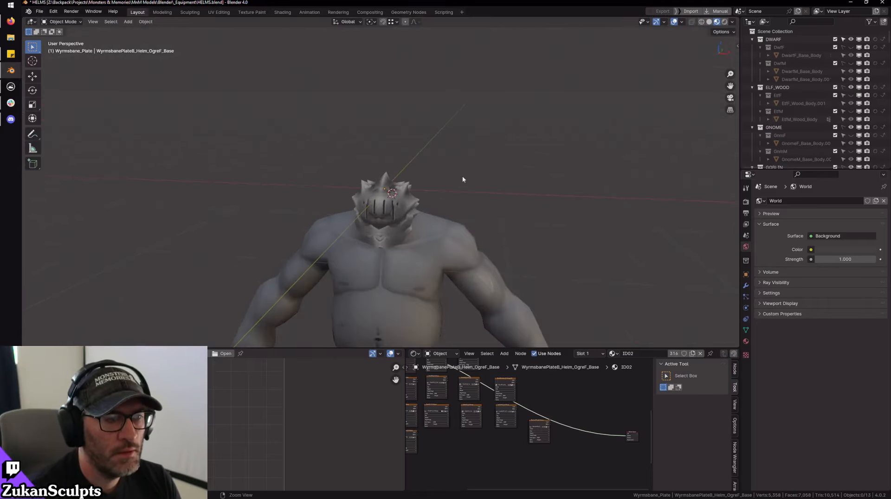
- Copy the WyrmsbanePlateB_Helm_DwarfM_Base helm, switch to the HumanF_Hair_05.blend window, and paste it there
click(393, 219)
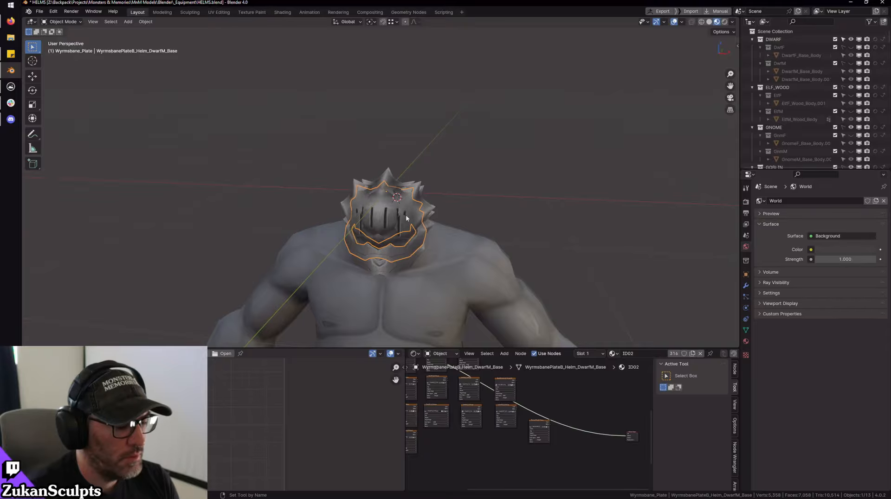
key(ctrl+c)
mouse_move(12, 74)
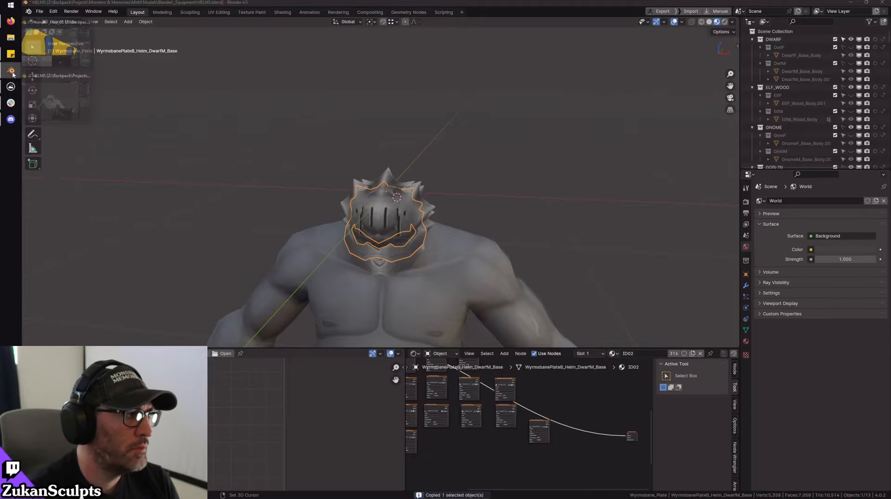
click(55, 44)
key(ctrl+v)
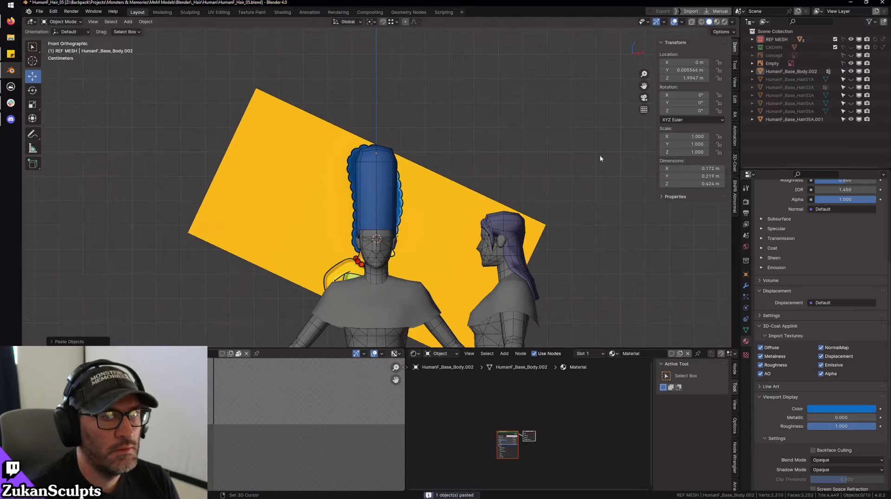
- Select the pasted helm below the figures, move it from the REF MESH collection into the Scene Collection, and collapse REF MESH
scroll(533, 183, down, 6)
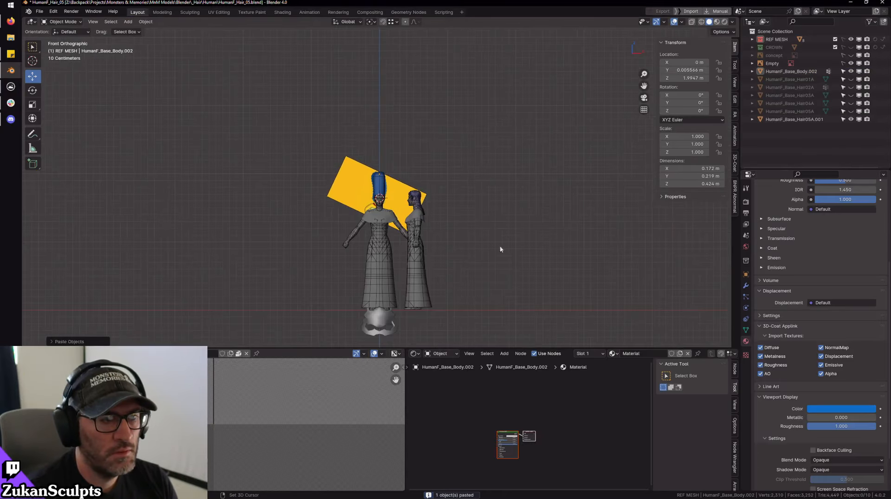
middle_drag(500, 250, 438, 253)
middle_drag(571, 272, 548, 260)
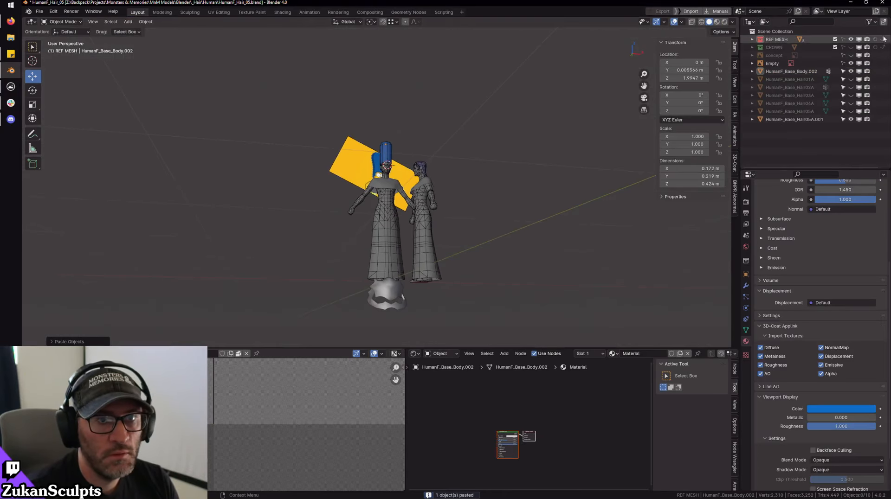
click(393, 297)
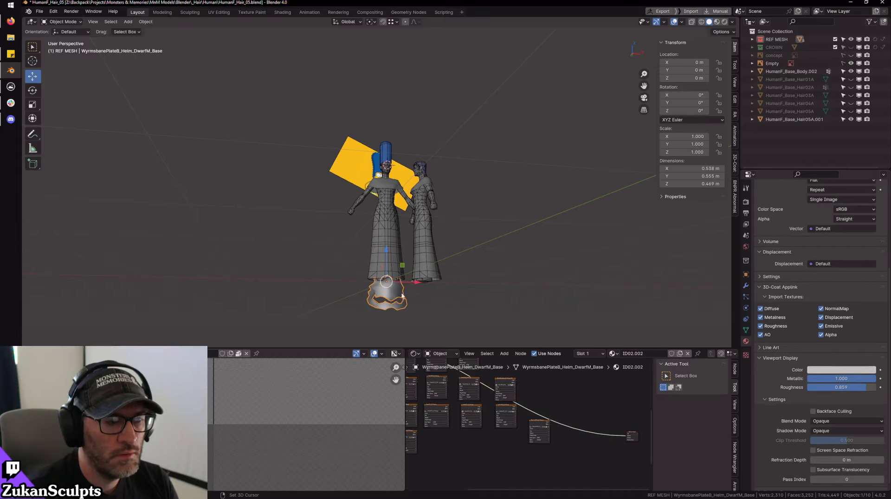
key(KP_Decimal)
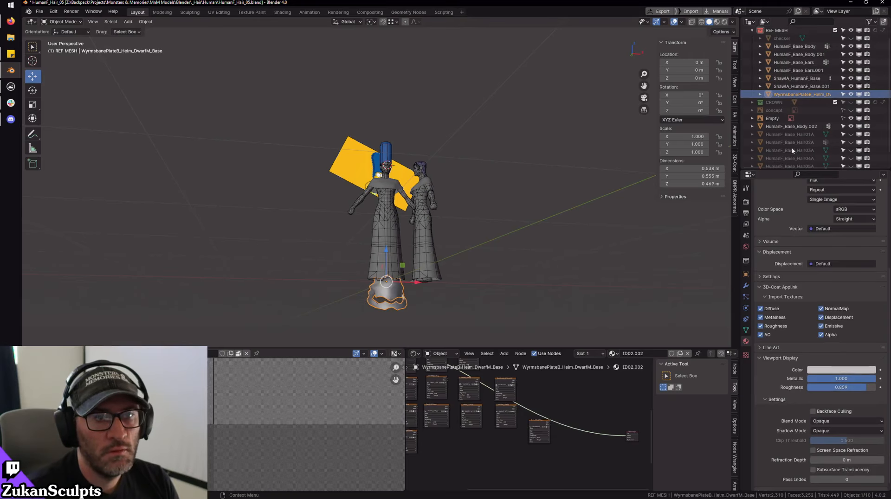
drag(792, 148, 787, 149)
scroll(813, 43, up, 1)
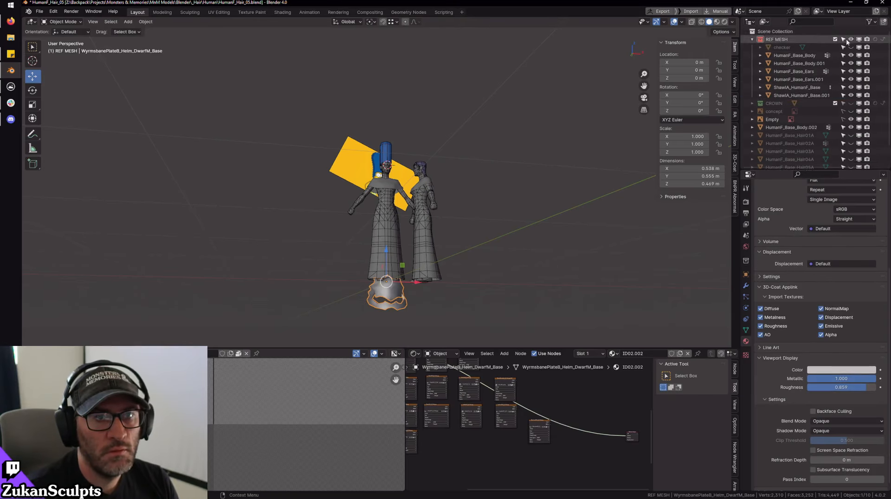
click(752, 39)
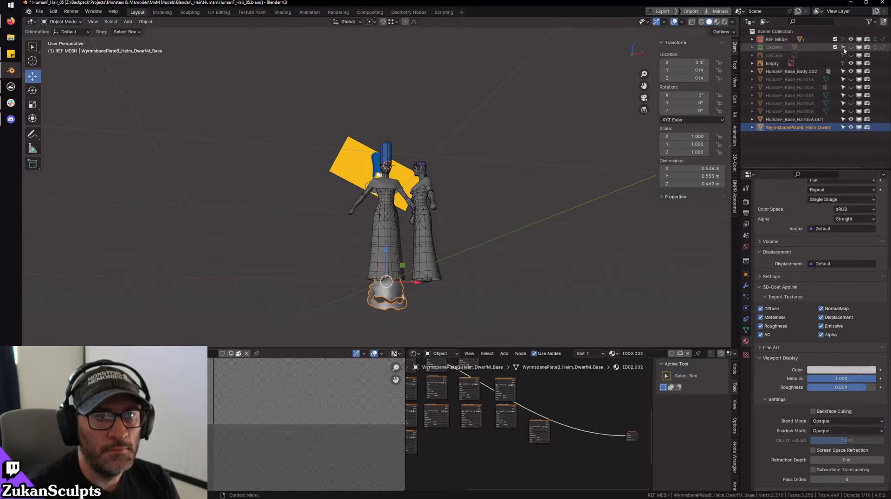
- Raise the helm along Z to about 2.036 m and scale it uniformly to about 0.411
middle_drag(504, 272, 495, 277)
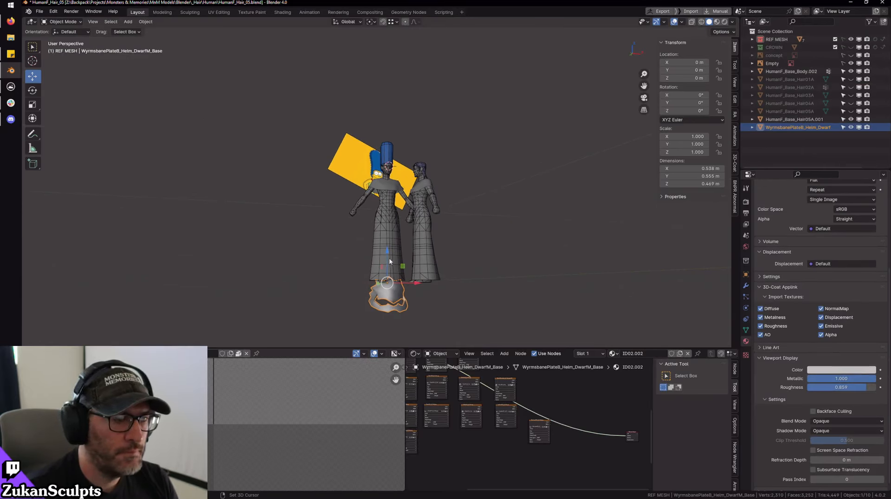
drag(389, 258, 389, 123)
key(KP_Decimal)
key(shift+space)
key(s)
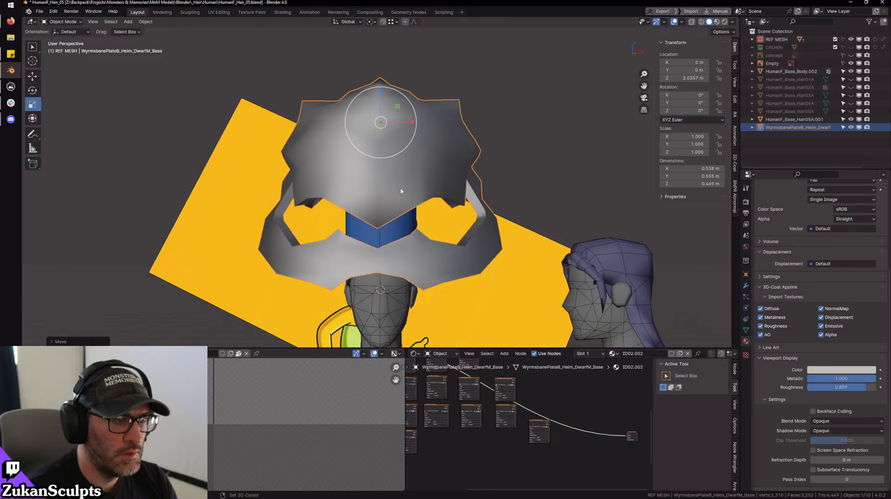
key(s)
click(411, 160)
middle_drag(411, 160, 397, 176)
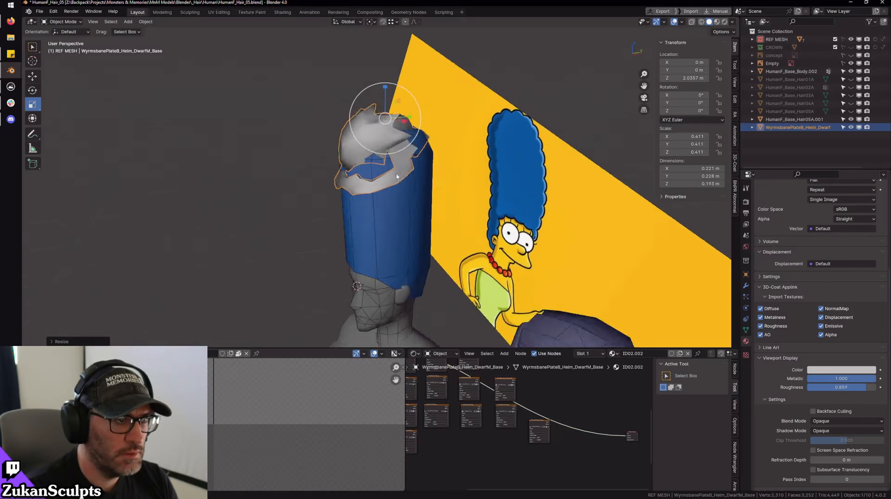
- Raise the helm along Z to about 2.046 m and scale it uniformly to about 0.466
key(KP_Decimal)
key(shift+space)
key(g)
drag(401, 75, 400, 73)
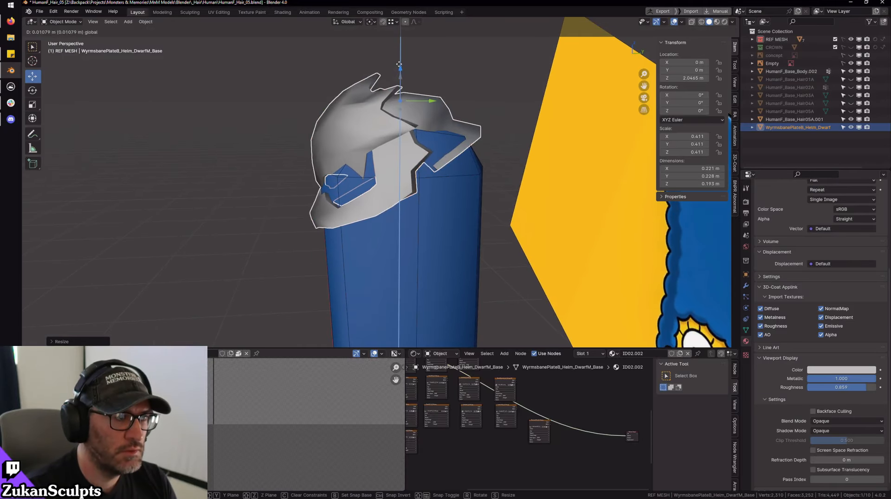
middle_drag(400, 77, 535, 184)
key(shift+space)
key(s)
key(s)
click(420, 134)
click(527, 154)
middle_drag(527, 154, 452, 175)
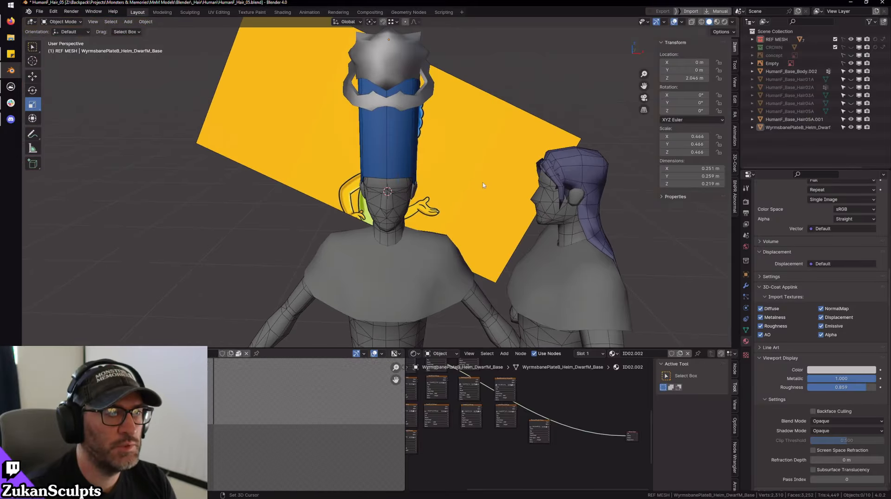
- Edit the blue hair mesh and shift a vertex on its lower front edge near the temple
middle_drag(455, 243, 400, 195)
shift+middle_drag(432, 221, 453, 193)
click(438, 163)
key(Tab)
key(ctrl+Tab)
click(457, 170)
click(448, 190)
key(shift+space)
key(g)
drag(453, 197, 433, 191)
- Select the hairline corner vertices near the temple through the mesh and move them down
middle_drag(434, 191, 469, 196)
click(349, 200)
click(420, 199)
key(ctrl+Tab)
click(472, 214)
click(456, 210)
scroll(418, 194, down, 3)
key(Tab)
key(Tab)
right_click(449, 192)
click(449, 191)
key(shift+z)
drag(497, 160, 399, 219)
key(shift+z)
drag(437, 194, 444, 213)
middle_drag(443, 214, 663, 35)
- Set snapping to Face and reposition the hairline corner vertex by the temple against the forehead
click(428, 207)
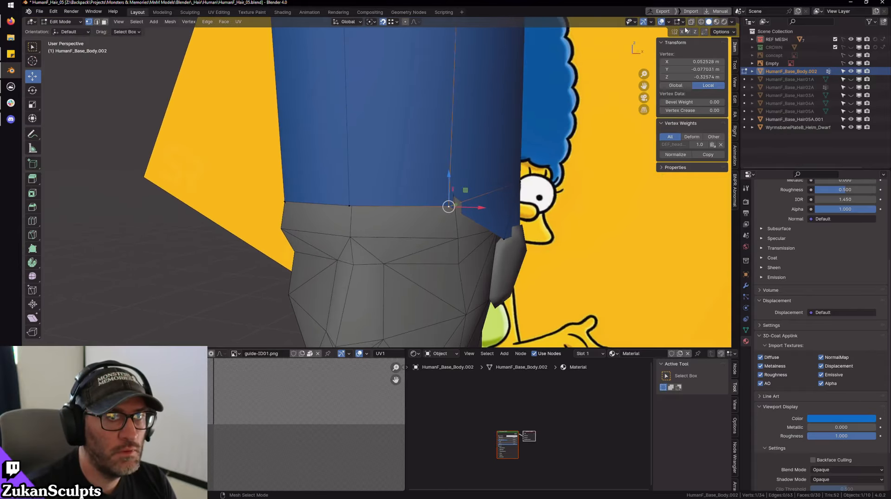
click(395, 22)
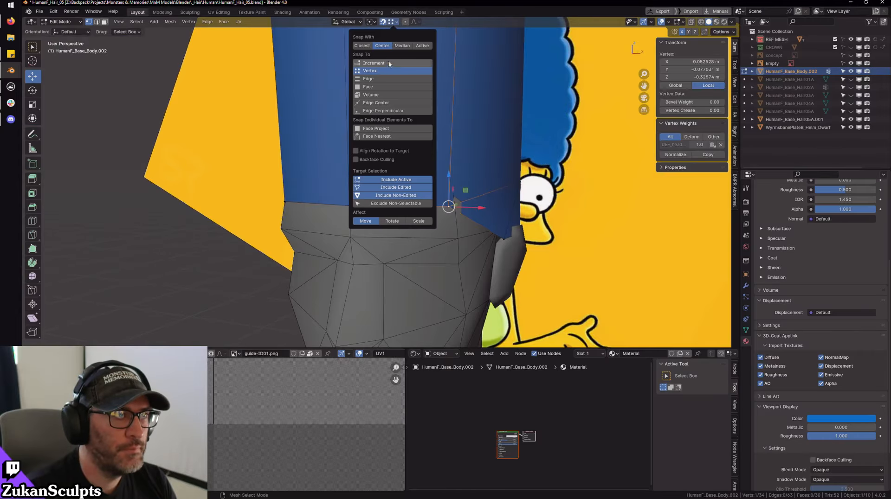
click(371, 87)
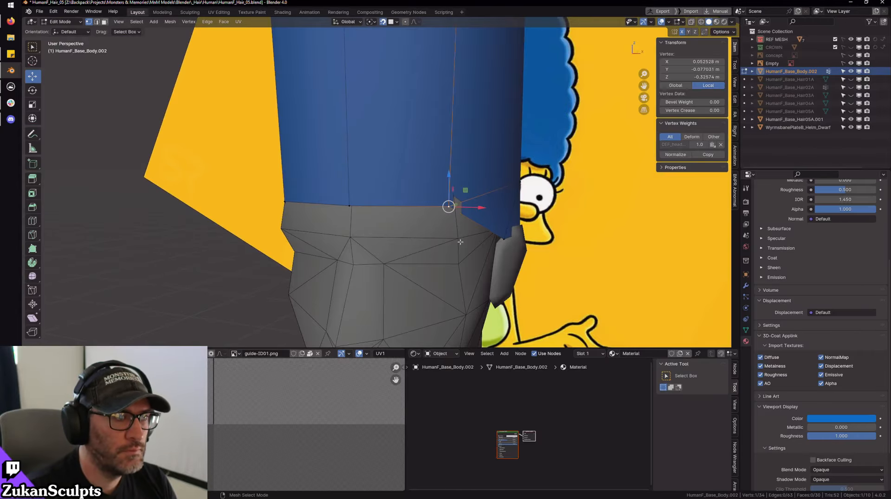
drag(449, 207, 453, 208)
middle_drag(504, 214, 431, 208)
click(436, 205)
drag(436, 204, 434, 205)
drag(434, 204, 434, 202)
scroll(436, 204, down, 2)
- Extrude the hair's lower back edge down towards the neck and fine-tune its position
middle_drag(457, 206, 401, 214)
right_click(402, 213)
click(378, 212)
scroll(376, 211, up, 4)
key(shift+z)
drag(273, 227, 409, 173)
key(e)
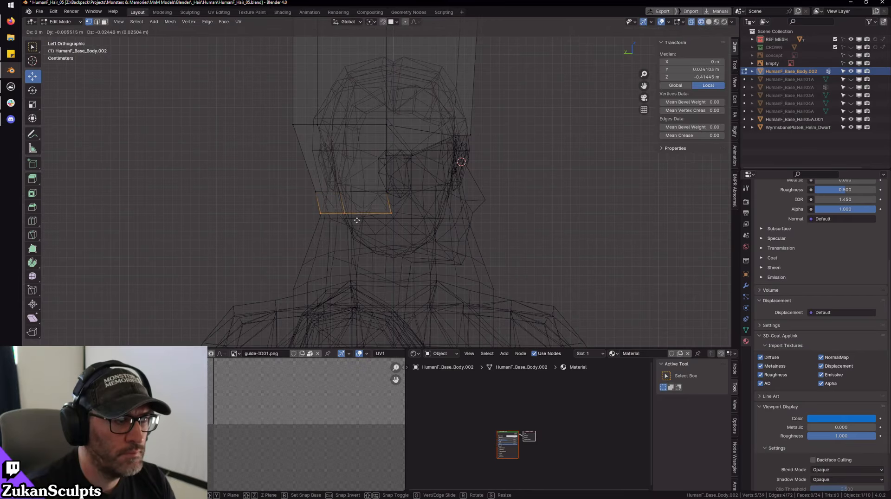
click(356, 217)
key(shift+z)
drag(361, 190, 356, 197)
scroll(382, 243, up, 3)
middle_drag(385, 234, 408, 215)
- Connect the corner behind the ear to the middle vertex of the extruded bottom edge with a diagonal edge
click(448, 198)
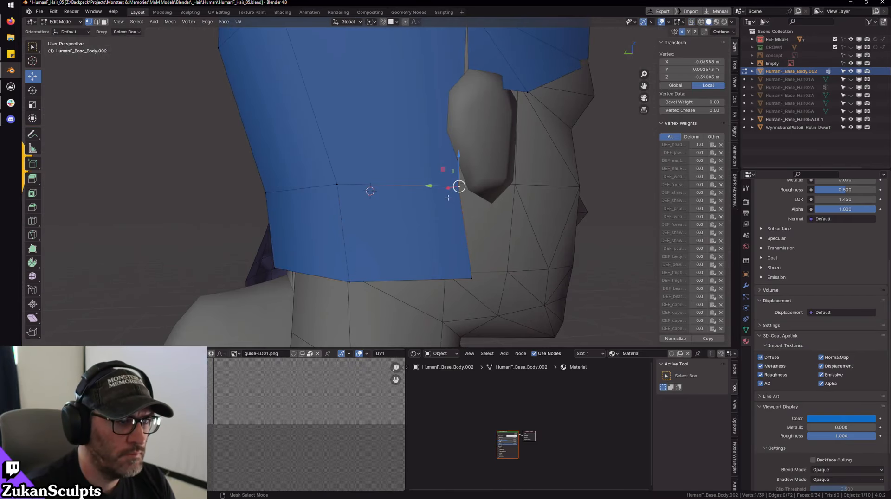
middle_drag(354, 273, 359, 223)
click(350, 206)
shift+click(463, 309)
key(j)
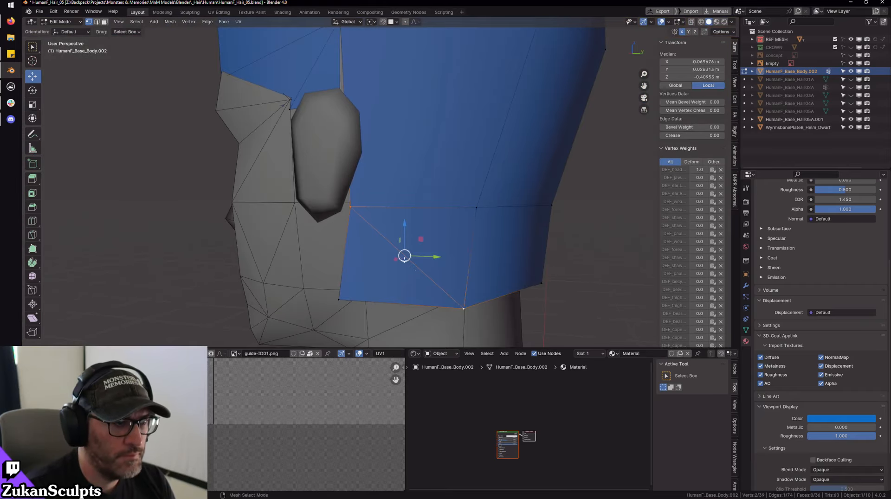
- Delete the triangular faces below the new diagonal edge on both sides of the hair
key(ctrl+Tab)
click(388, 275)
key(shift+z)
key(KP_3)
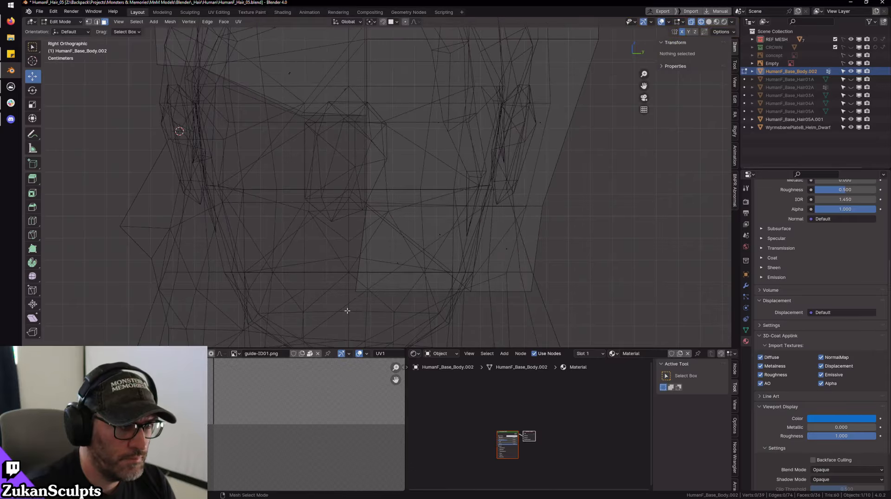
click(412, 255)
key(x)
click(391, 259)
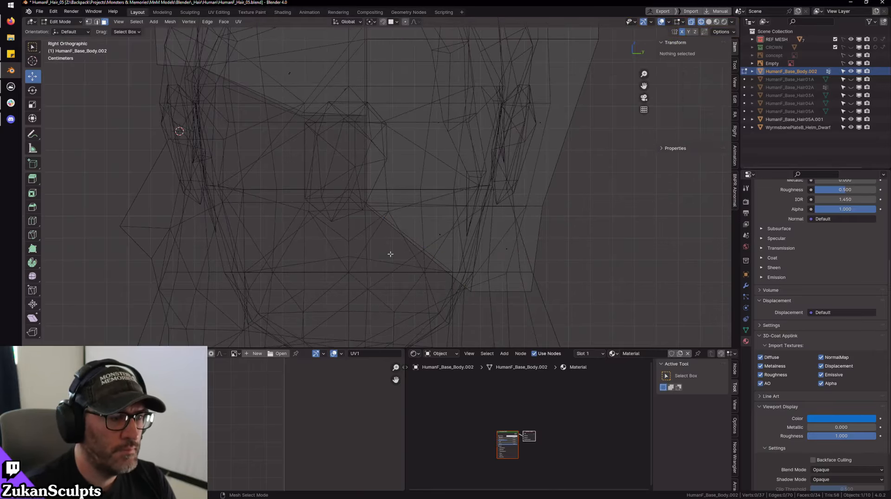
- Return to Object Mode, hide the helm, and select the blue hair mesh again
middle_drag(388, 253, 294, 193)
key(Tab)
key(shift+z)
middle_drag(433, 215, 394, 190)
scroll(394, 190, up, 3)
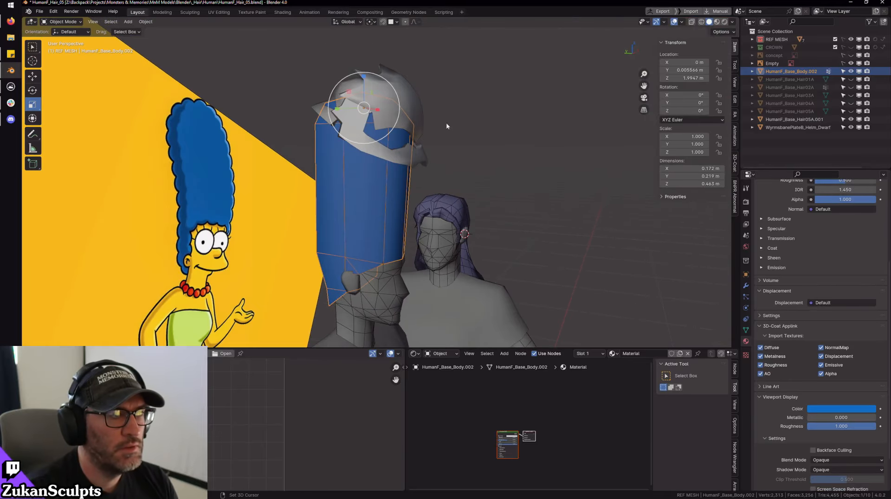
click(441, 124)
key(h)
click(399, 199)
- Add three evenly spaced horizontal loop cuts around the tall section of the hair
key(KP_1)
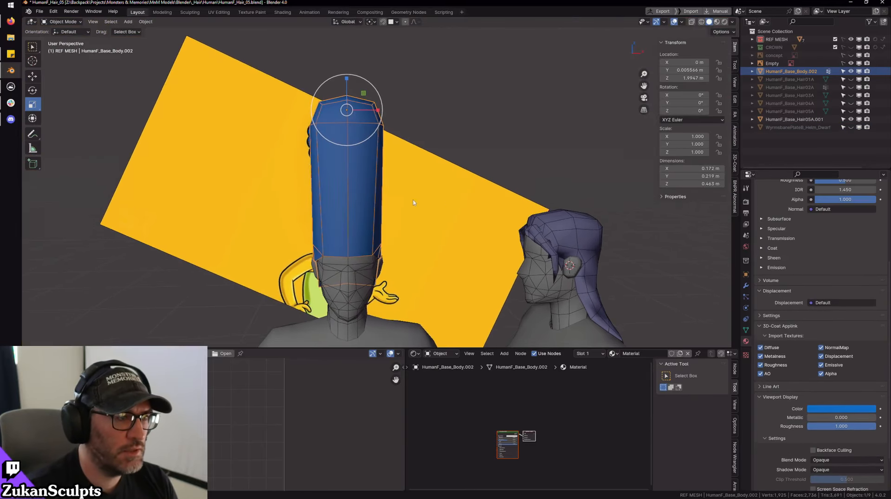
scroll(418, 201, up, 3)
key(Tab)
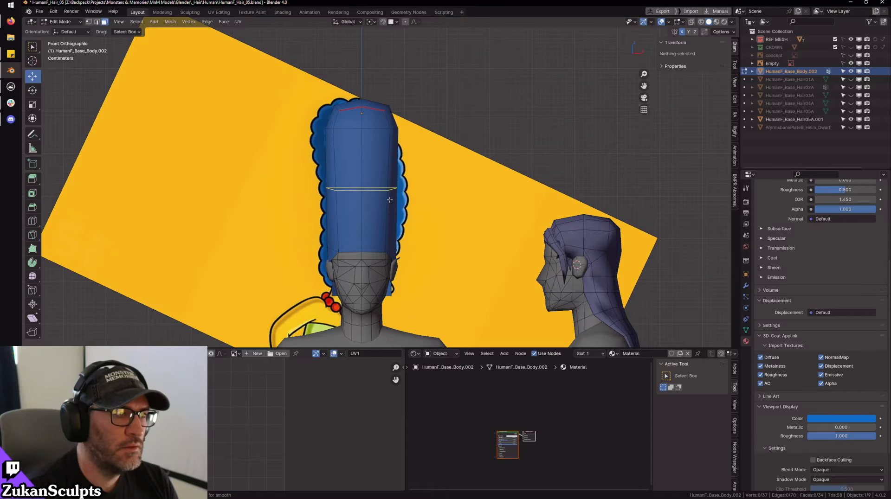
key(Tab)
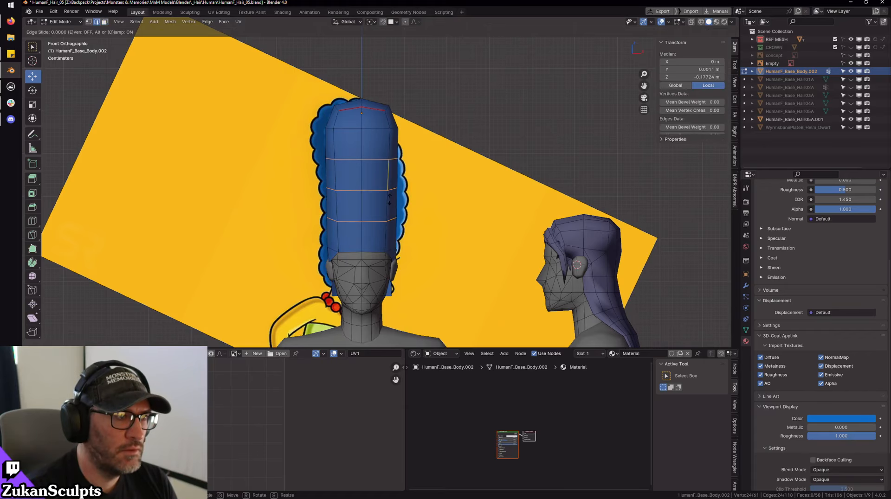
middle_drag(390, 200, 455, 213)
scroll(455, 213, up, 2)
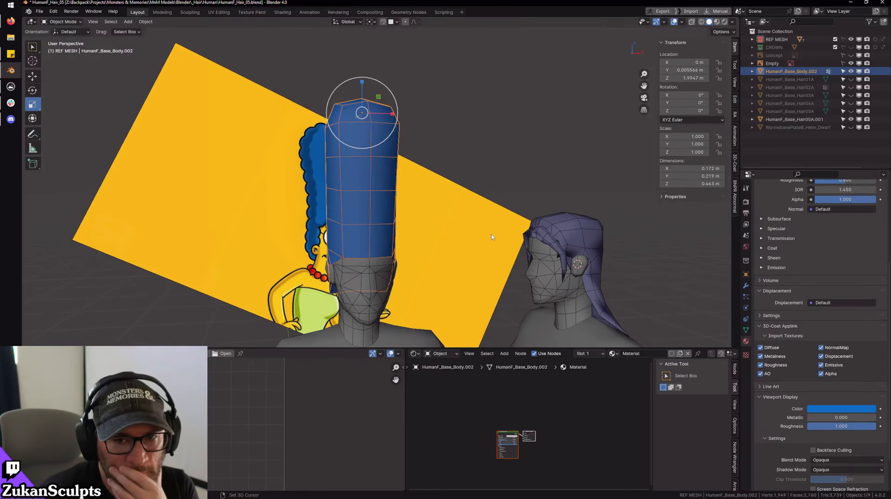
- Add a loop cut between the upper and middle loops of the hair and scale it slightly outward against the reference
key(KP_1)
scroll(452, 191, up, 4)
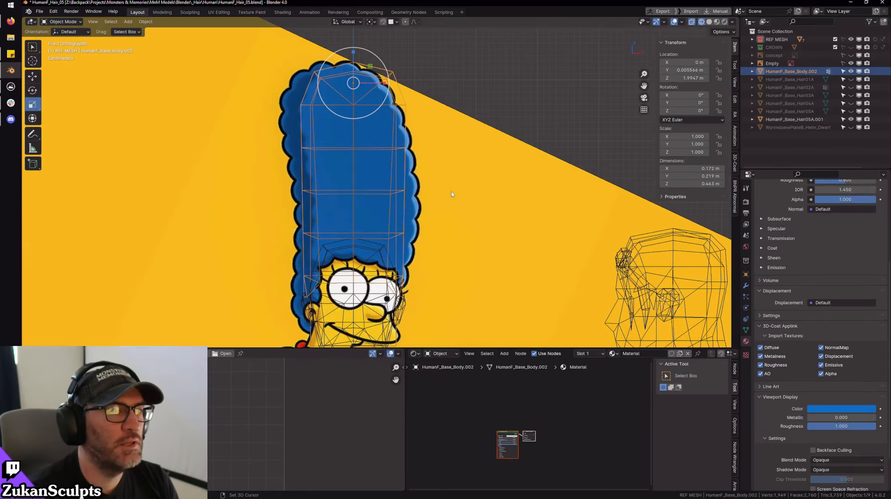
key(Tab)
scroll(415, 183, down, 1)
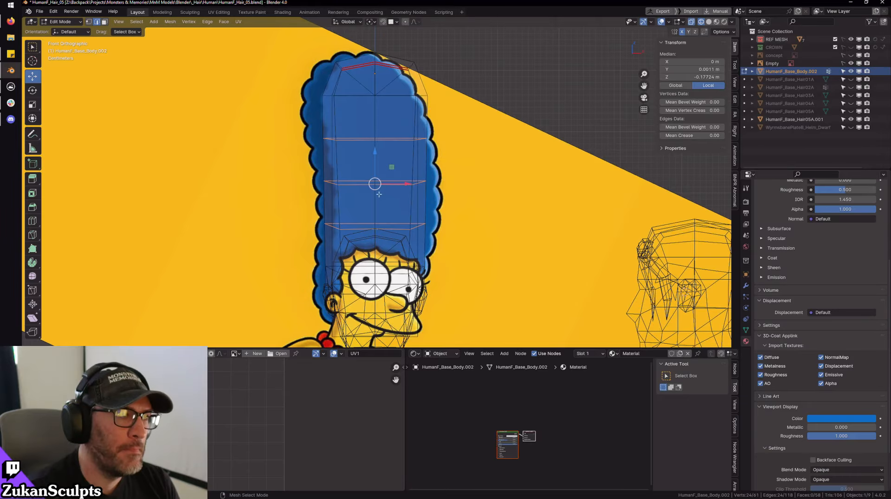
shift+scroll(358, 154, up, 1)
alt+click(372, 152)
shift+scroll(371, 152, up, 1)
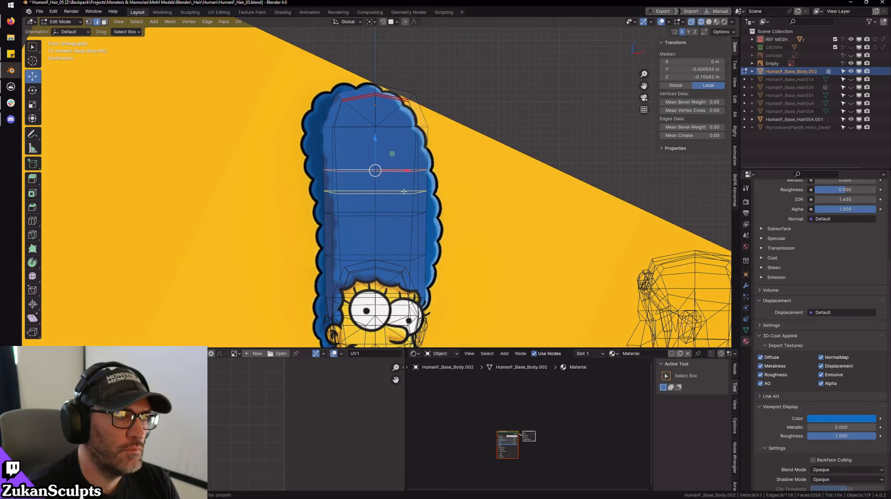
click(404, 191)
click(418, 194)
key(s)
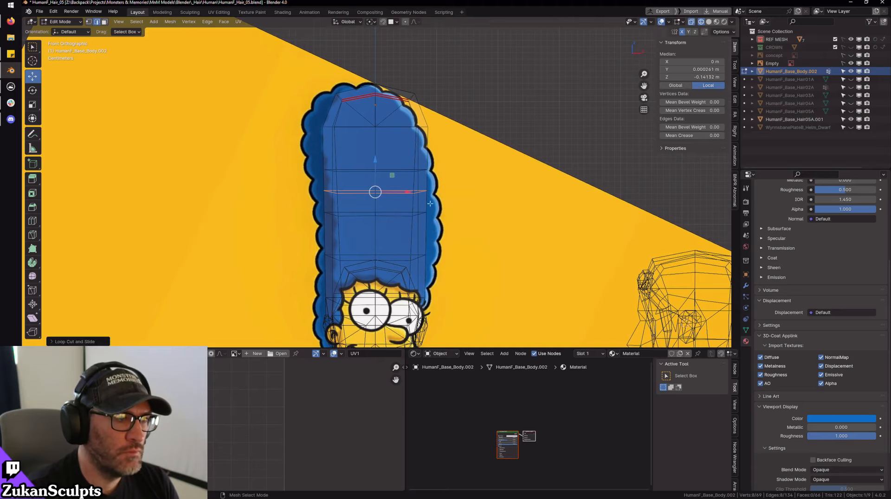
click(375, 192)
- Add a loop cut between the middle and lower loops of the hair and scale it outward
key(ctrl+r)
click(374, 234)
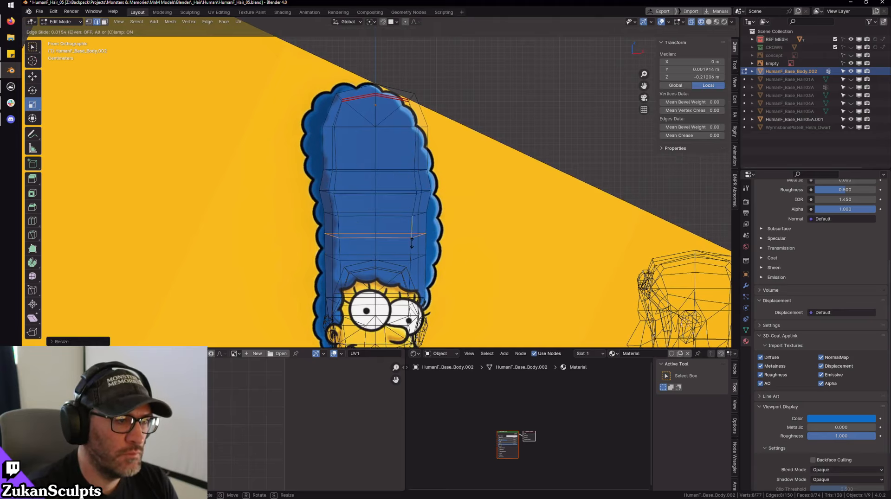
click(373, 233)
key(s)
click(415, 242)
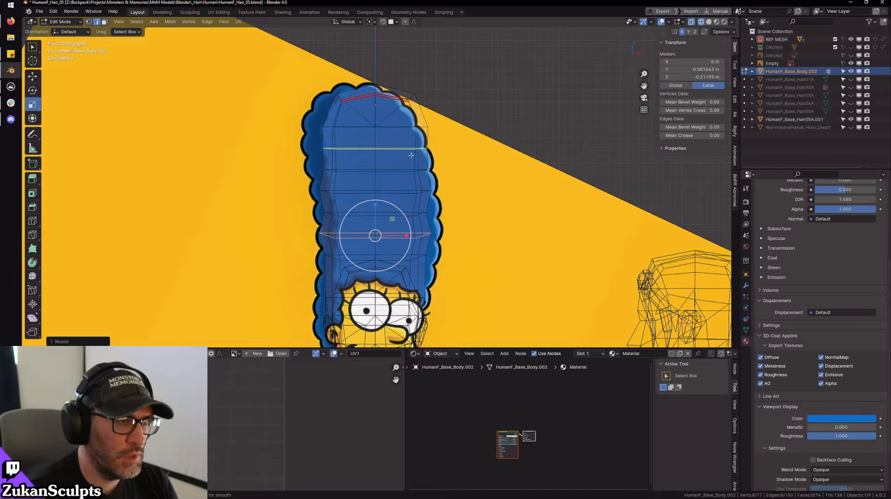
- Add a loop cut in the uppermost segment of the hair's sides and scale it outward
click(411, 155)
click(410, 154)
key(s)
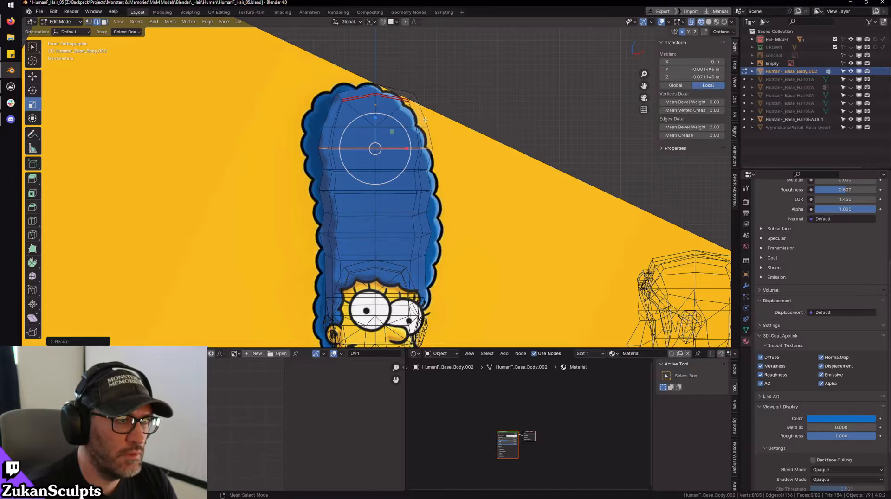
click(415, 153)
- Add a loop cut in the segment just above the hairline and scale it outward
shift+middle_drag(415, 281, 451, 223)
key(alt+z)
key(ctrl+r)
click(422, 215)
click(422, 217)
key(s)
click(425, 221)
- Add a horizontal loop cut around the back of the hair at ear level
key(Tab)
middle_drag(451, 223, 540, 223)
ctrl+middle_drag(541, 223, 357, 283)
key(Tab)
shift+middle_drag(357, 283, 414, 239)
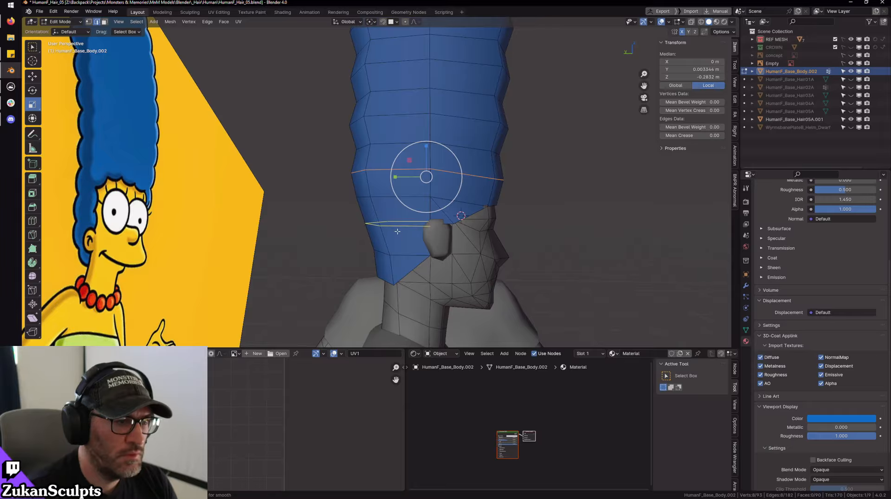
click(398, 231)
click(398, 231)
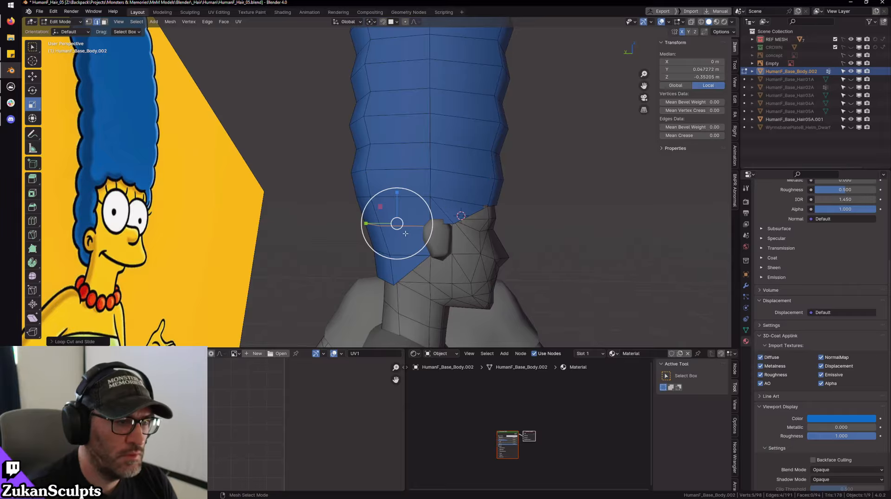
- Try to push the ear-level loop at the back outward with Shrink/Fatten
click(33, 304)
ctrl+middle_drag(450, 297, 449, 277)
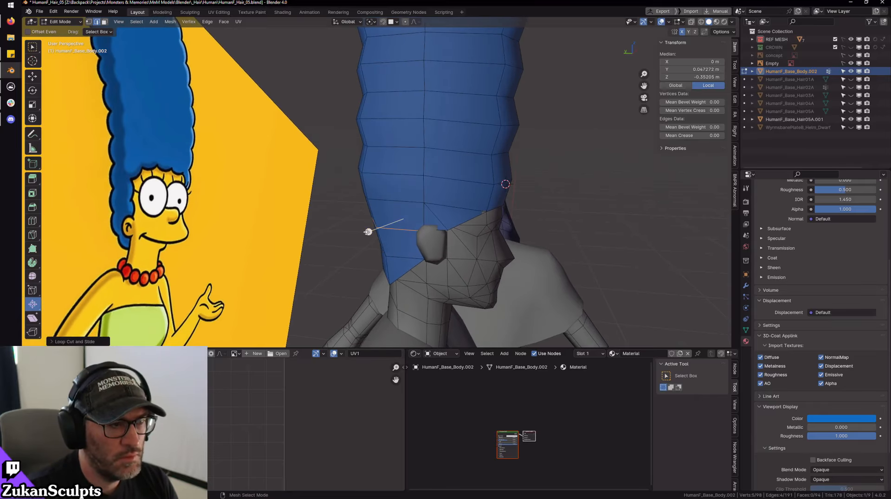
drag(368, 232, 381, 228)
key(ctrl+z)
- Switch to vertex selection in wireframe and try to select the end vertices of the ear-level loop
key(ctrl+Tab)
click(463, 241)
shift+middle_drag(480, 266, 458, 235)
key(shift+z)
scroll(457, 235, up, 3)
drag(419, 251, 441, 214)
mouse_move(441, 214)
middle_down()
mouse_move(434, 248)
mouse_move(453, 210)
middle_up()
key(shift+space)
key(s)
drag(442, 184, 441, 213)
middle_drag(441, 213, 447, 212)
mouse_move(410, 211)
mouse_down()
mouse_move(393, 192)
mouse_move(417, 211)
mouse_move(388, 255)
mouse_move(415, 228)
mouse_up()
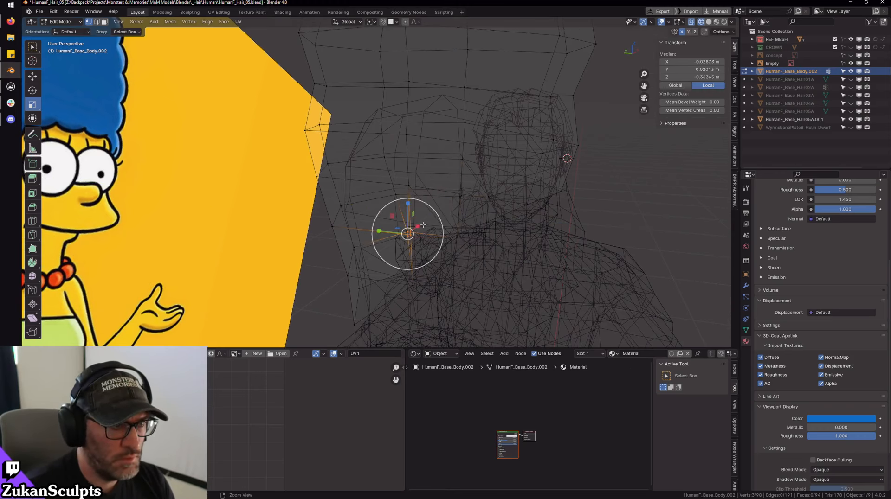
right_click(423, 228)
middle_drag(411, 262, 431, 266)
- Isolate the hair in local view and merge the two overlapping vertices at one ear at their center
key(KP_Divide)
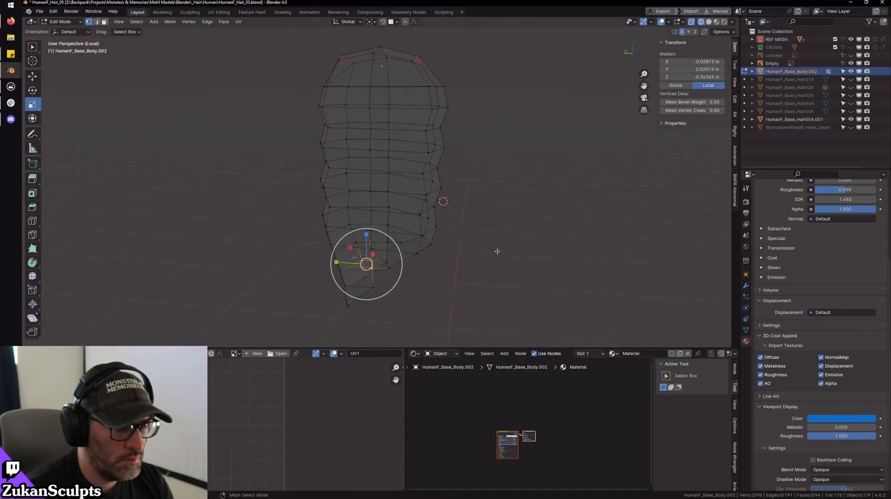
key(KP_Decimal)
scroll(292, 195, up, 6)
drag(247, 177, 297, 145)
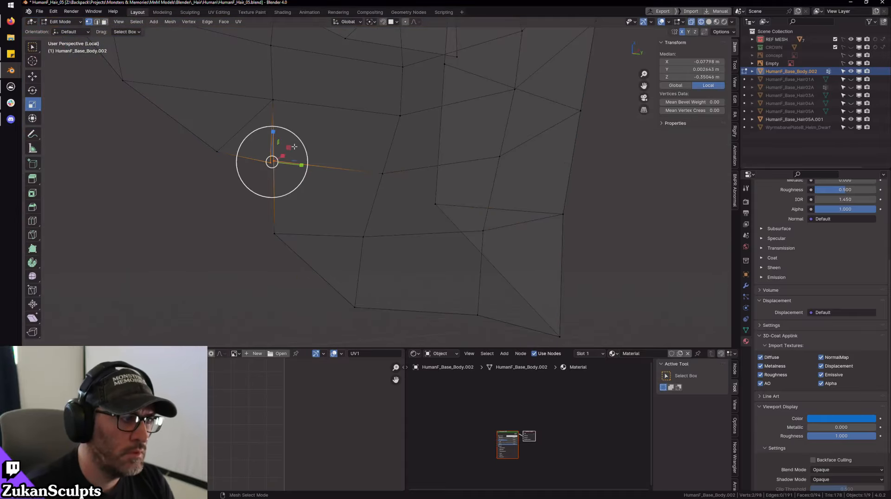
key(m)
click(296, 147)
- Merge the matching pair of vertices at the opposite ear at their center and restore shaded display
shift+middle_drag(443, 139, 434, 196)
drag(423, 183, 456, 152)
key(m)
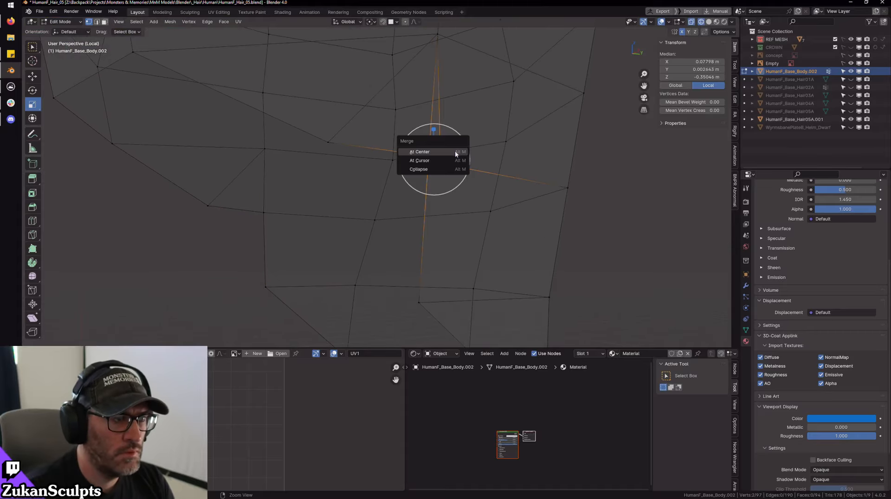
click(457, 152)
scroll(457, 151, down, 5)
key(shift+z)
mouse_move(457, 151)
middle_down()
mouse_move(348, 165)
mouse_move(359, 184)
middle_up()
- In left view, move the ear-level back vertices outward along Y and adjust the back vertices of the row above
key(ctrl+KP_3)
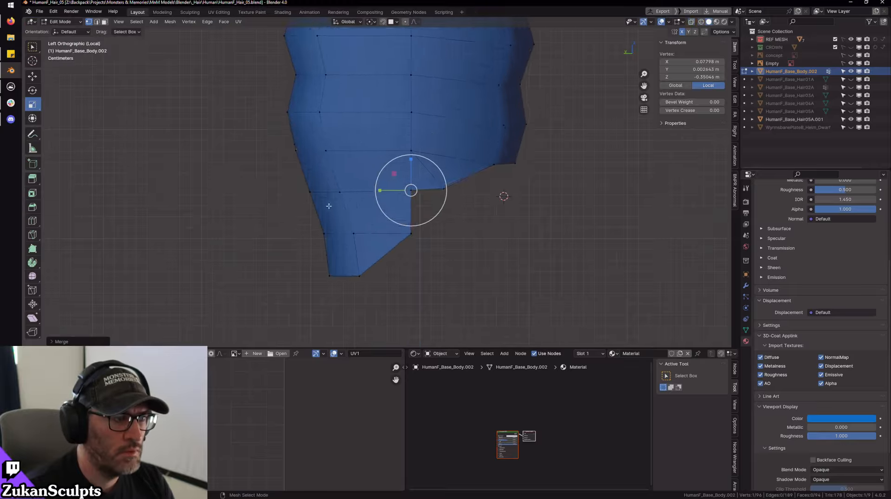
key(shift+z)
mouse_move(251, 214)
mouse_down()
mouse_move(332, 167)
mouse_move(364, 178)
mouse_up()
key(shift+z)
key(shift+space)
key(g)
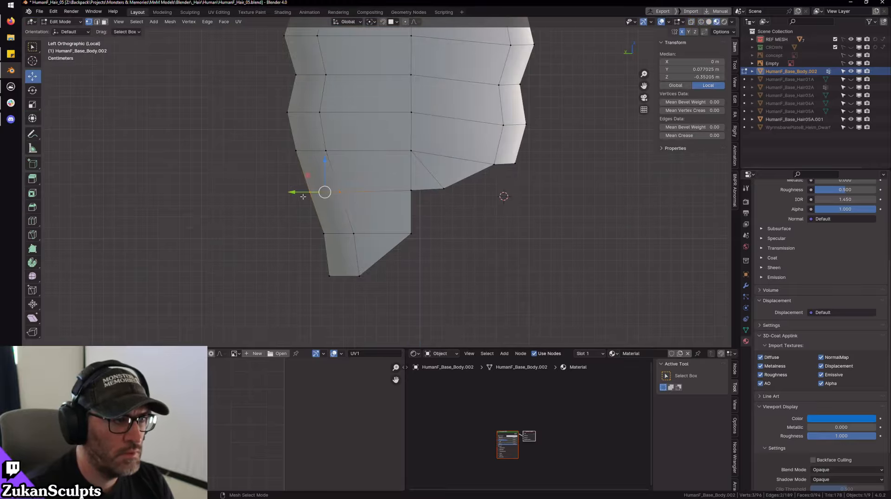
drag(297, 192, 293, 191)
click(303, 152)
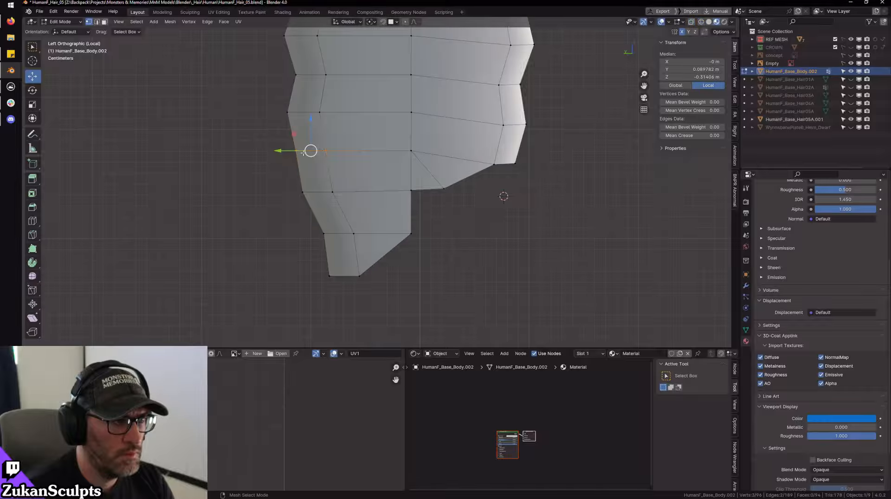
drag(304, 151, 311, 152)
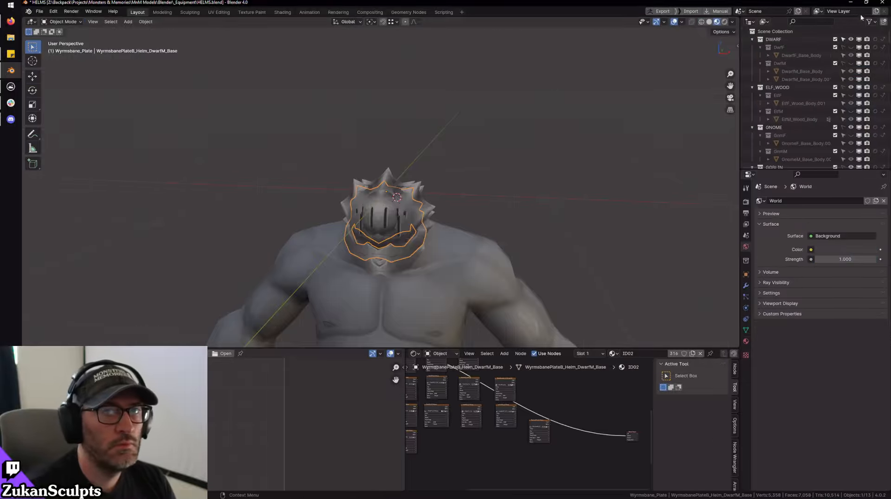
- Close the second Blender window holding HELMS.blend
click(885, 4)
click(471, 266)
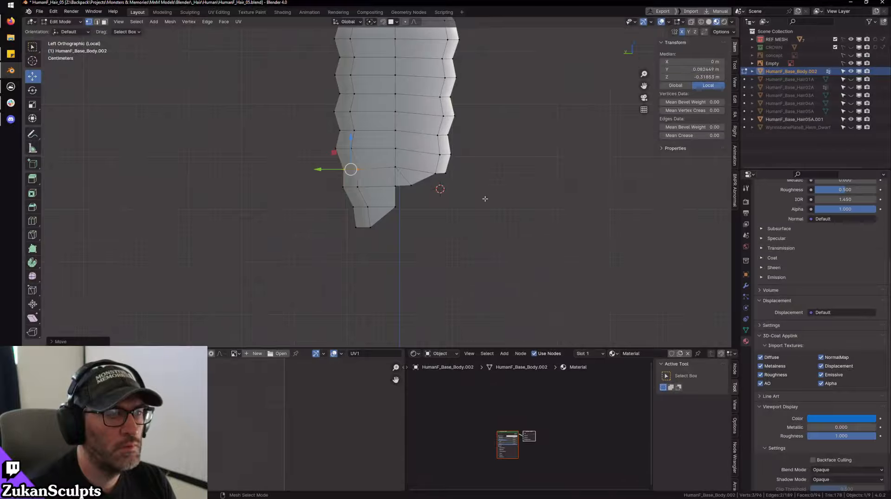
- Leave local view and edit mode, and show the beehive hair in its blue viewport color
scroll(504, 190, up, 5)
middle_drag(505, 190, 479, 197)
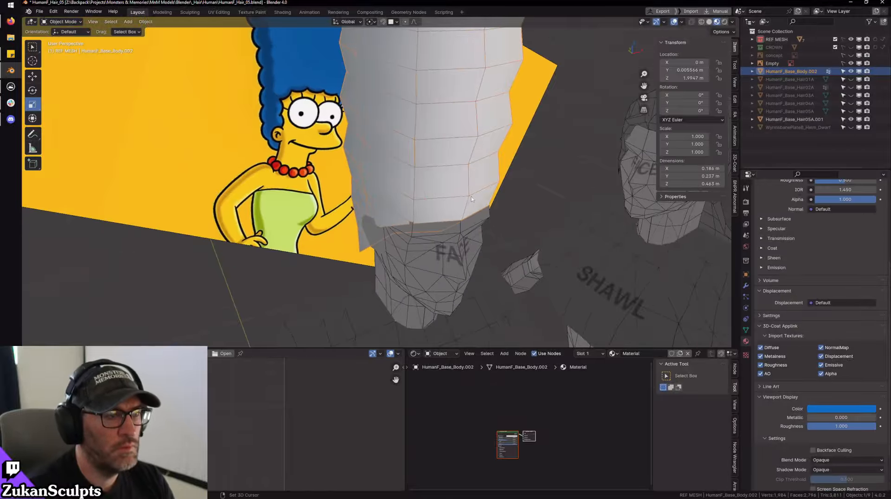
scroll(479, 197, down, 3)
key(z)
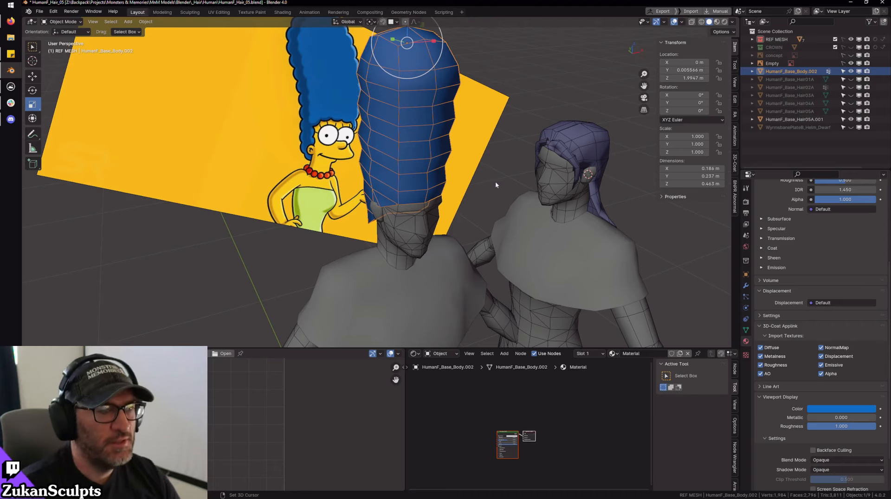
- Examine the beehive's silhouette on the body from several angles and compare it with the Marge Simpson reference
scroll(488, 184, up, 2)
middle_drag(497, 165, 469, 151)
scroll(469, 151, down, 2)
scroll(467, 148, up, 3)
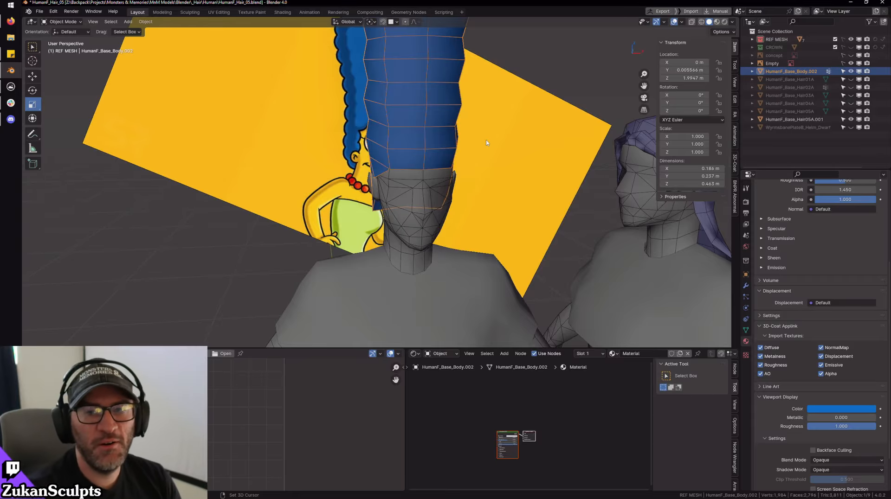
middle_drag(531, 118, 416, 191)
scroll(397, 151, down, 3)
shift+middle_drag(397, 145, 400, 176)
key(Tab)
scroll(432, 181, up, 4)
scroll(432, 181, down, 4)
key(Tab)
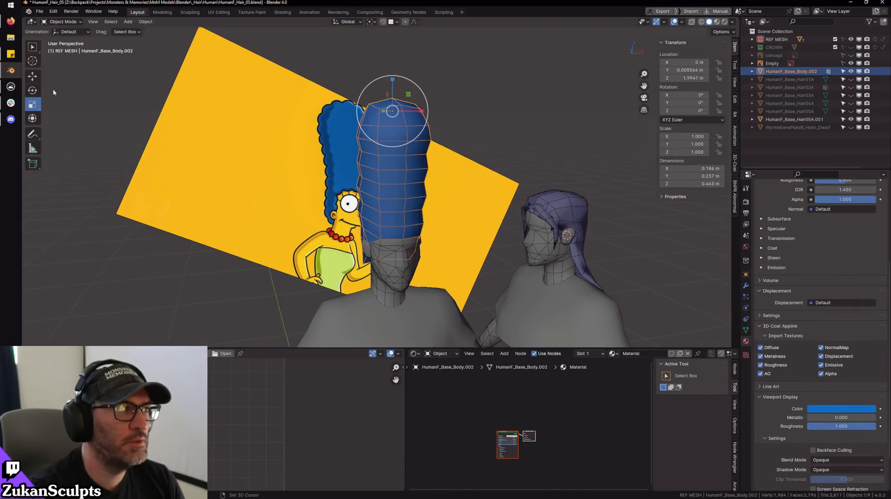
click(34, 51)
middle_drag(435, 217, 455, 191)
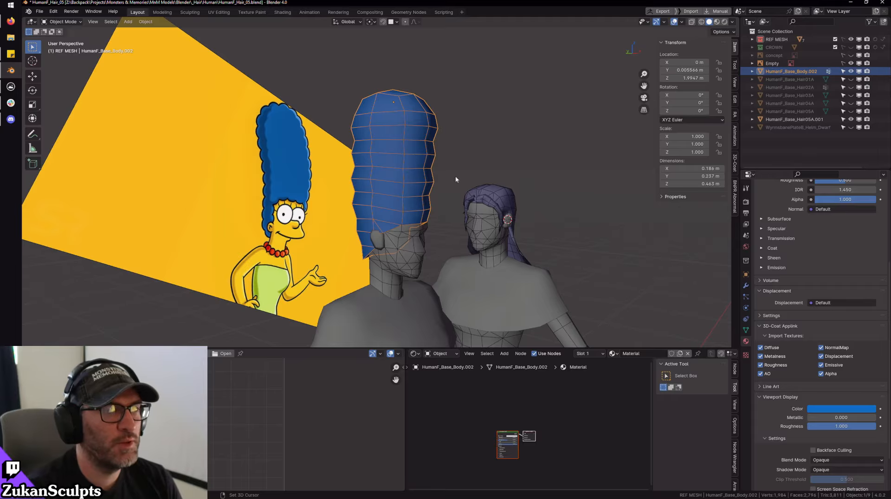
middle_drag(456, 180, 455, 230)
scroll(472, 236, up, 2)
scroll(456, 230, up, 1)
middle_drag(409, 222, 424, 151)
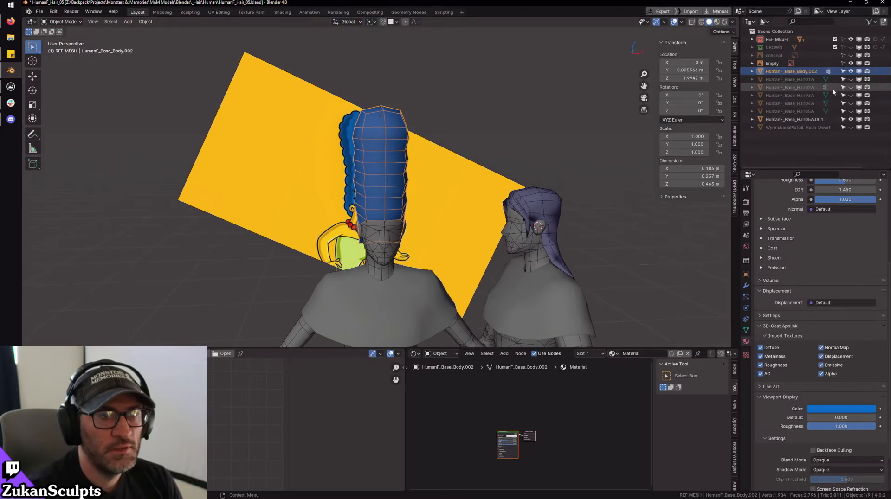
- Rename the beehive object HumanF_Base_Body.002 to HumanF_Base_Hair00A and deselect everything
double_click(794, 120)
key(ctrl+c)
double_click(790, 72)
key(ctrl+v)
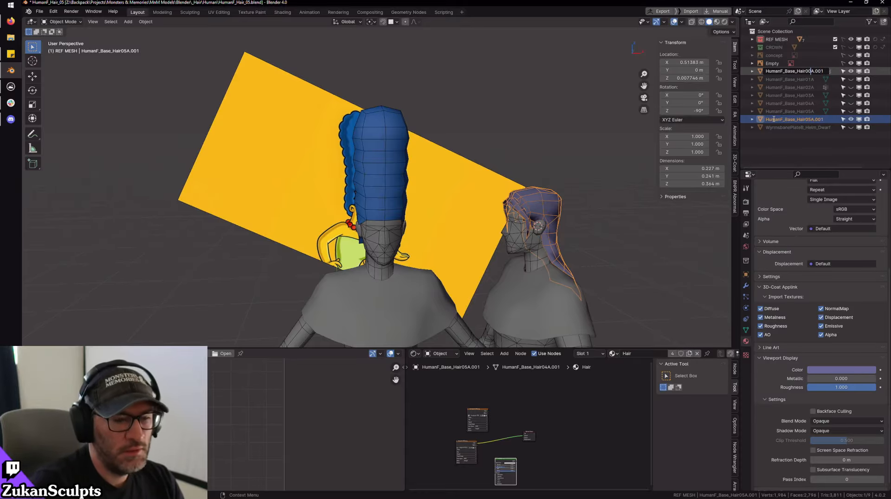
key(Return)
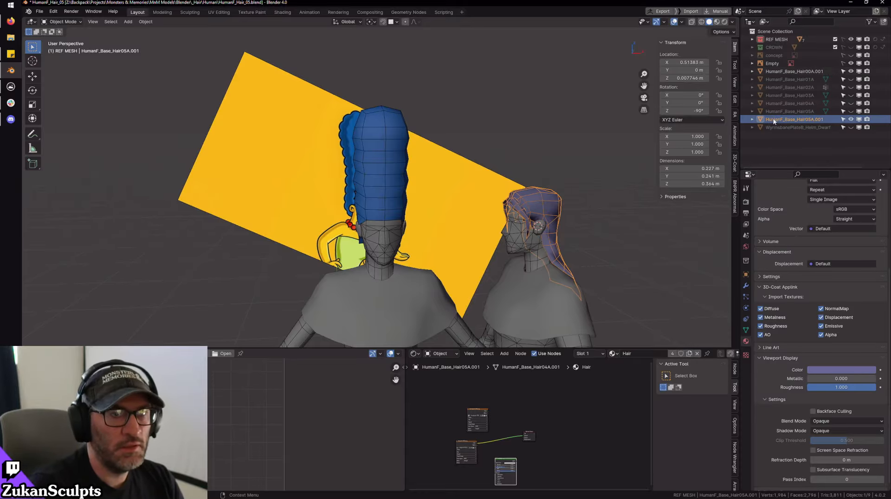
double_click(805, 72)
key(Return)
key(alt+a)
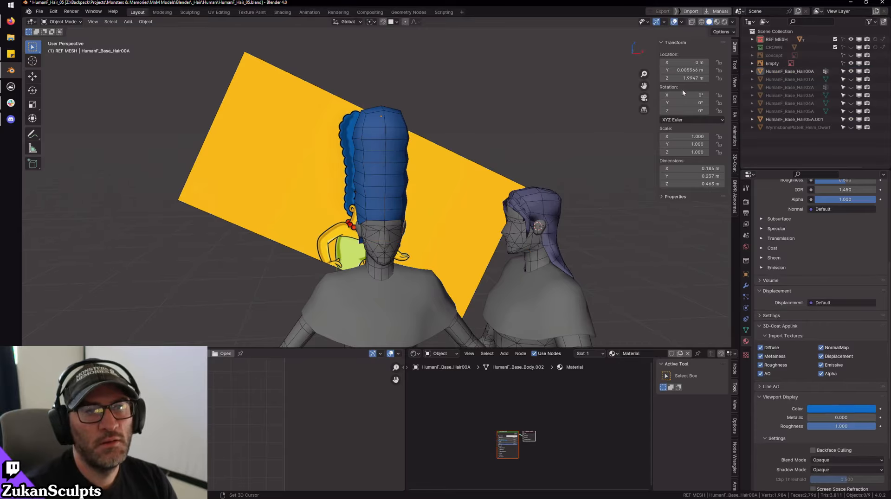
- Delete the Marge Simpson reference image from the scene
middle_drag(682, 89, 290, 143)
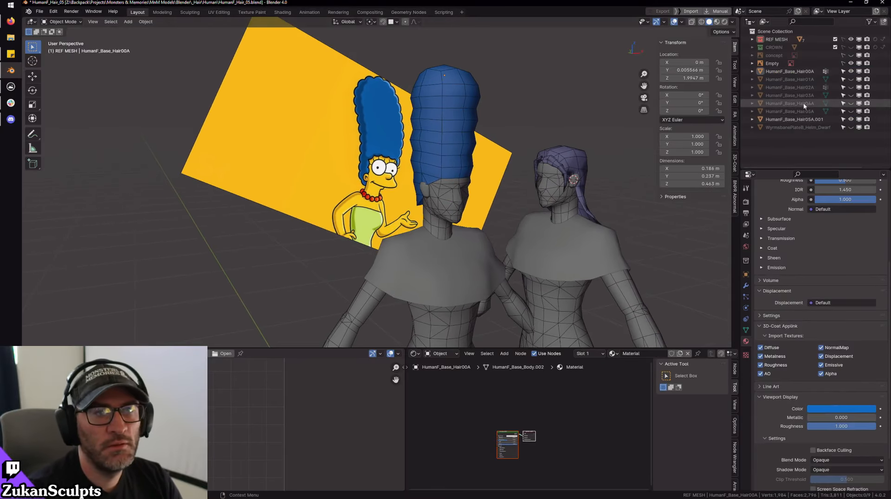
click(845, 66)
key(Delete)
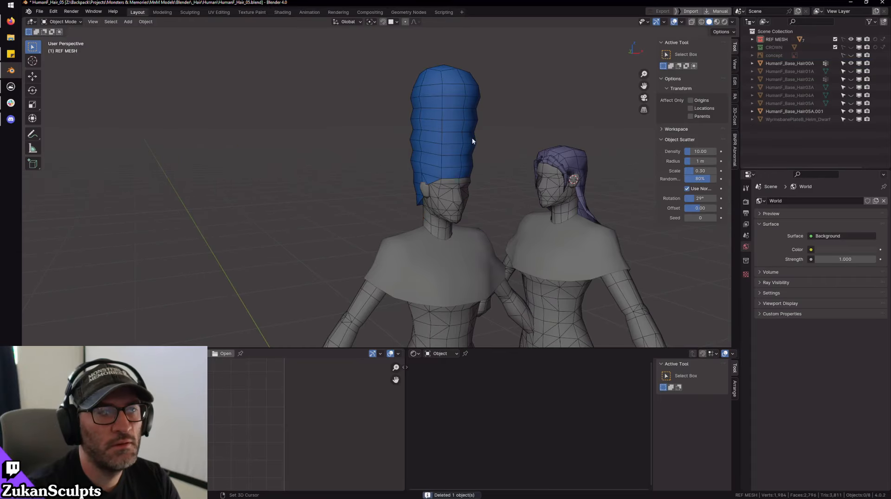
- Unhide the concept sheet, make it unselectable, and view the models against it from the front
click(851, 56)
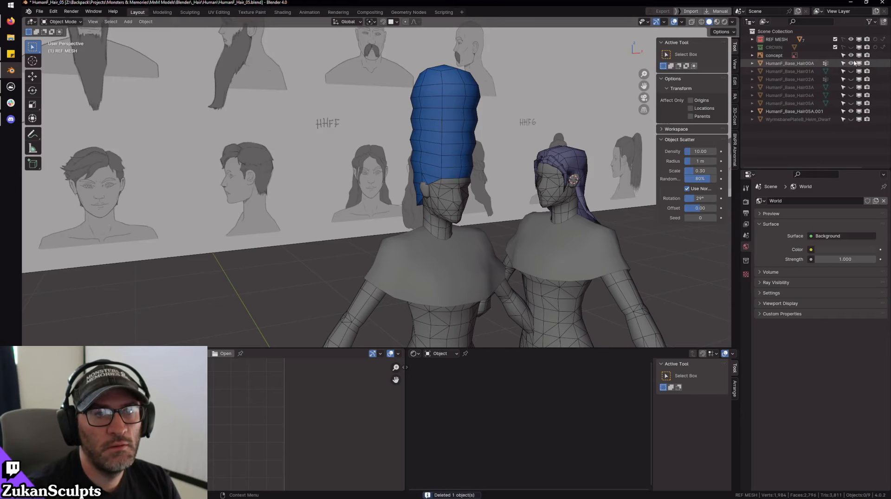
click(844, 56)
middle_drag(553, 173, 453, 182)
key(KP_1)
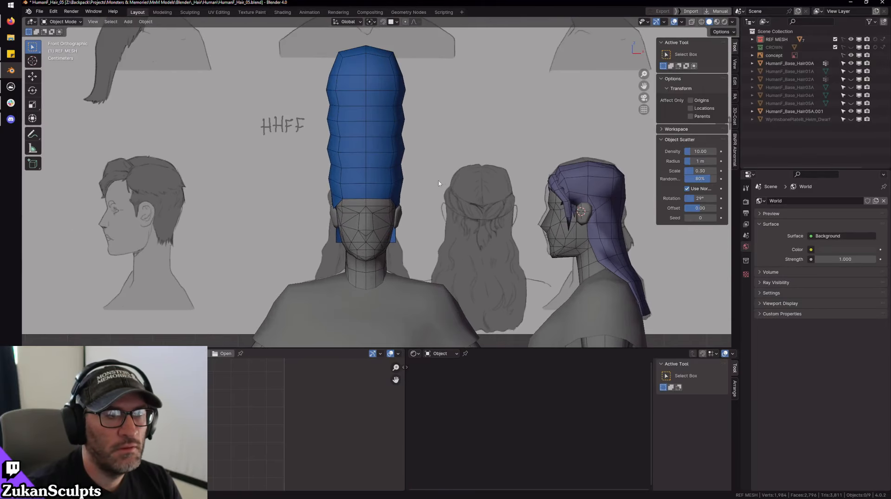
- Hide the beehive hair HumanF_Base_Hair00A
click(360, 133)
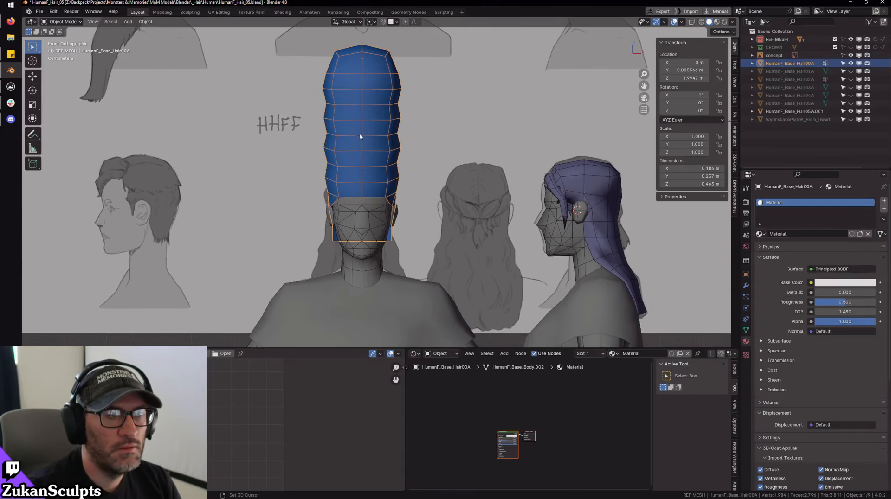
click(851, 63)
scroll(523, 181, up, 2)
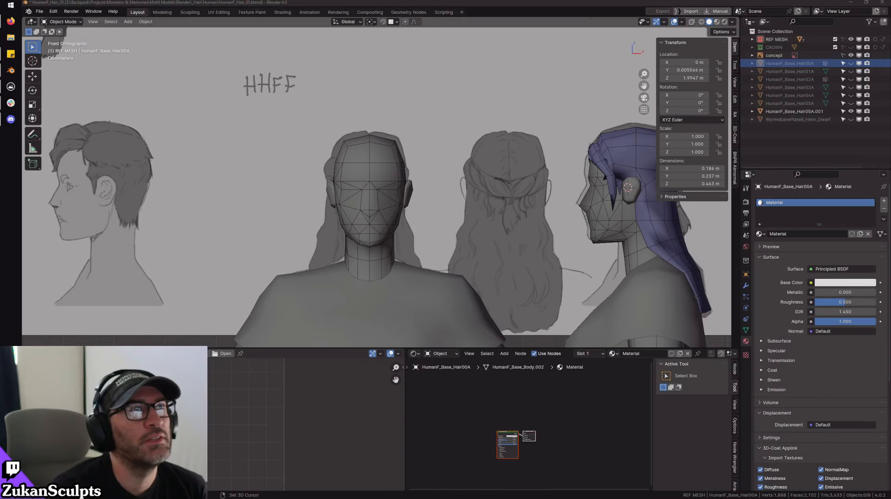
scroll(483, 223, up, 2)
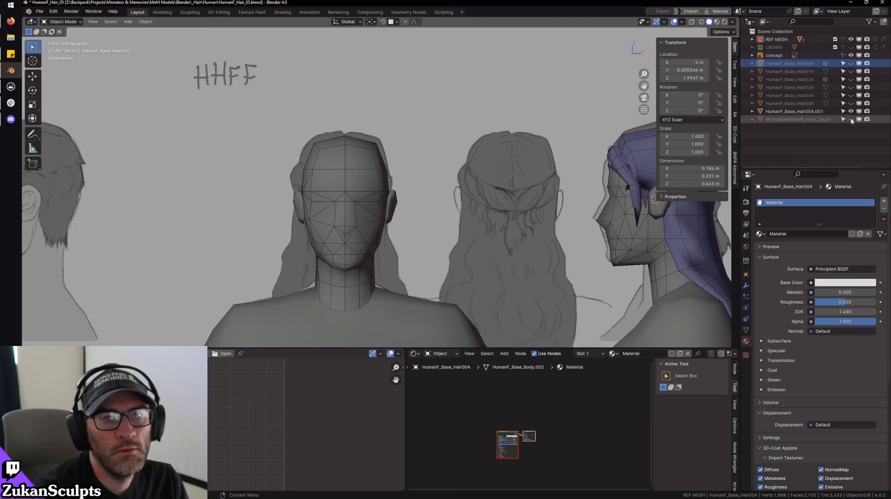
- Delete the hidden dwarf helm object and unhide HumanF_Base_Hair05A
click(808, 120)
key(x)
click(852, 103)
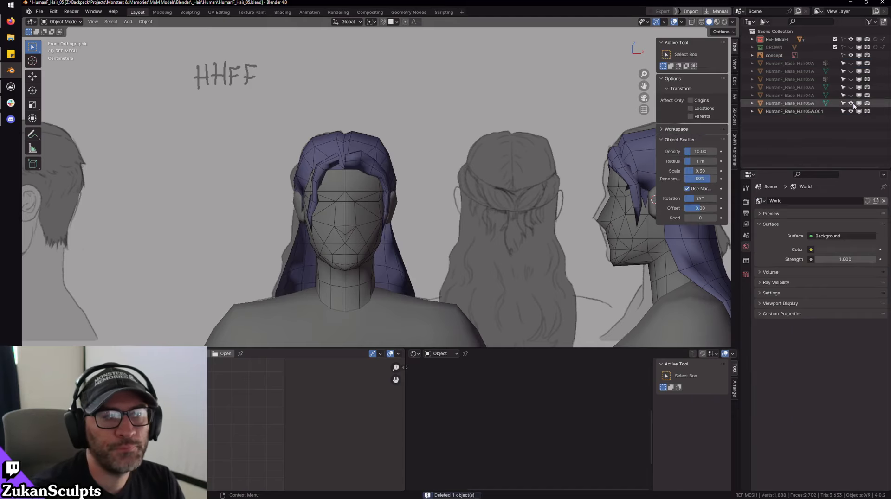
- Compare the front of the long hairstyle with the concept drawing using X-ray display
scroll(443, 205, up, 2)
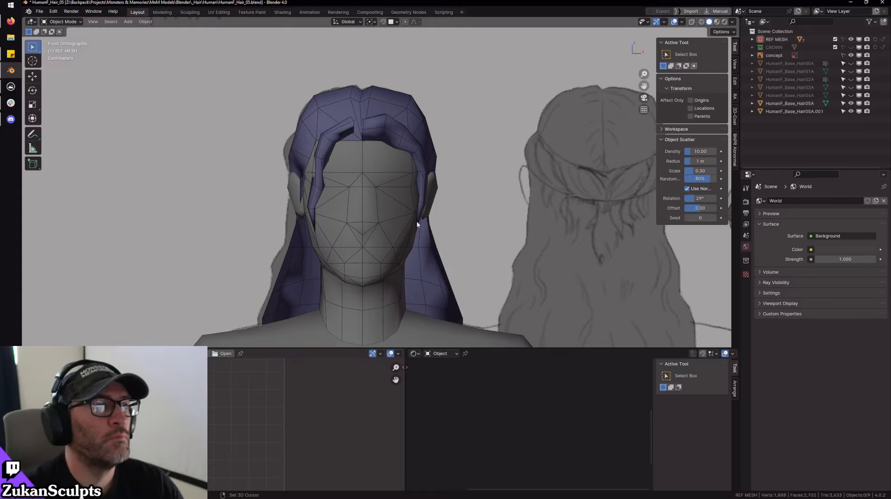
shift+middle_drag(411, 152, 393, 184)
key(alt+z)
scroll(377, 190, up, 4)
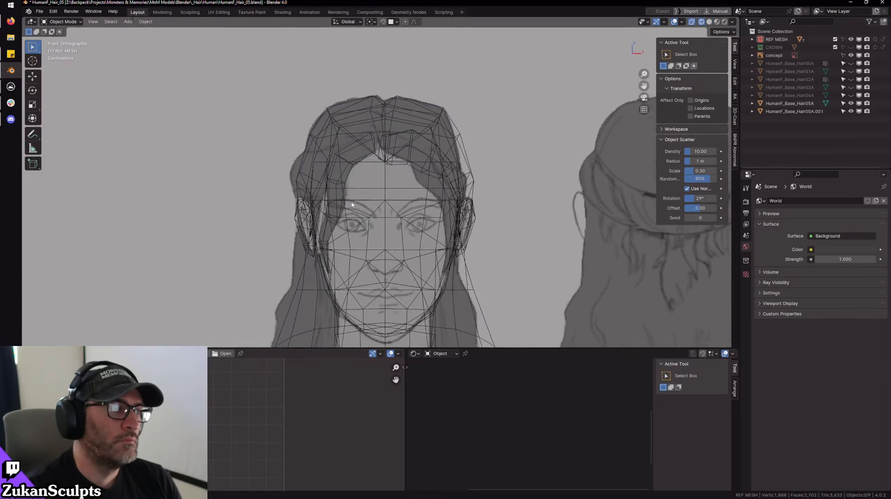
key(alt+z)
- In edit mode on HumanF_Base_Hair05A, move the loose front strand's lower edge loop forward along Y in side view
click(327, 193)
key(Tab)
key(KP_Decimal)
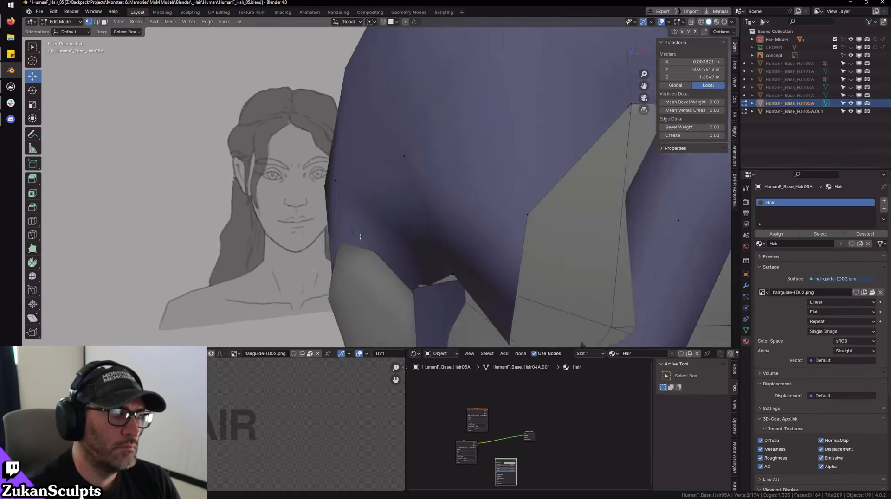
middle_drag(356, 219, 390, 262)
scroll(425, 229, down, 6)
alt+click(359, 254)
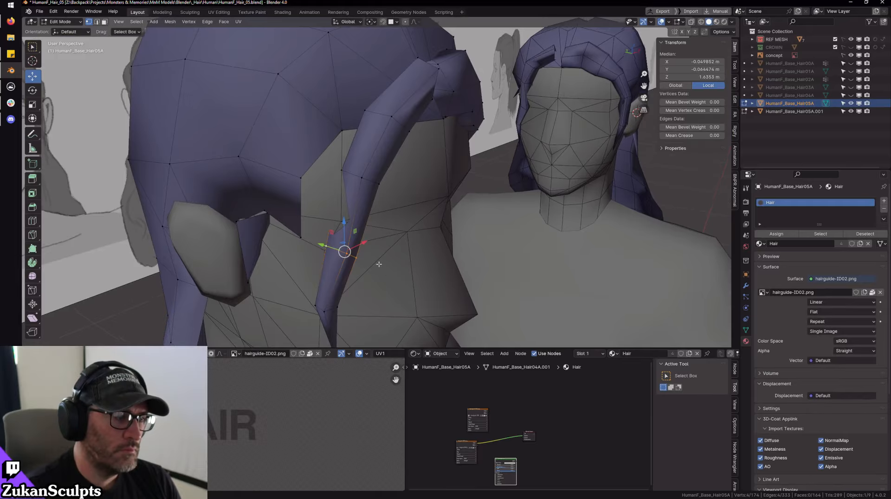
key(KP_3)
drag(359, 248, 374, 248)
key(KP_1)
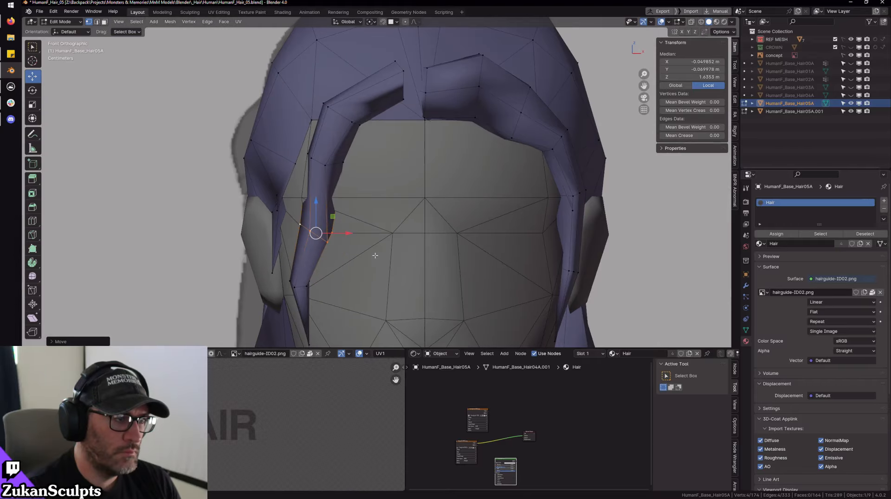
- Edge-slide the next loop up on the front strand downward along the strand, and move it forward along Y
middle_drag(375, 256, 347, 250)
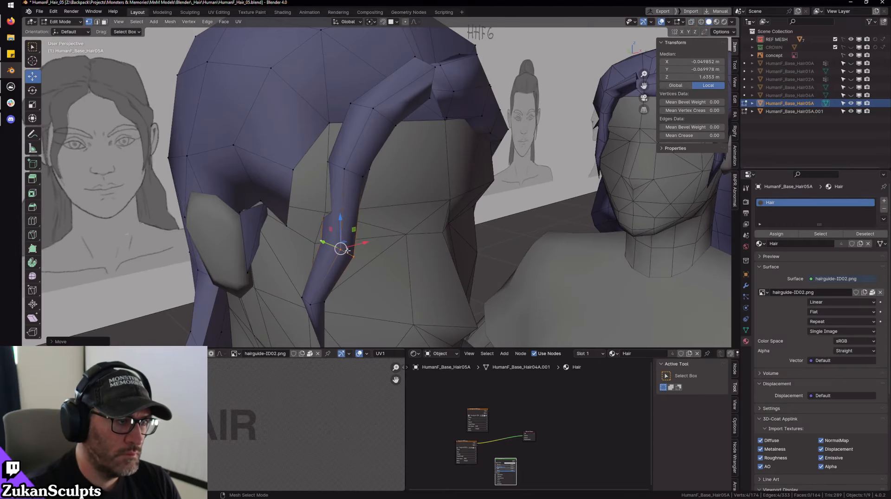
key(g)
click(374, 102)
middle_drag(374, 102, 321, 202)
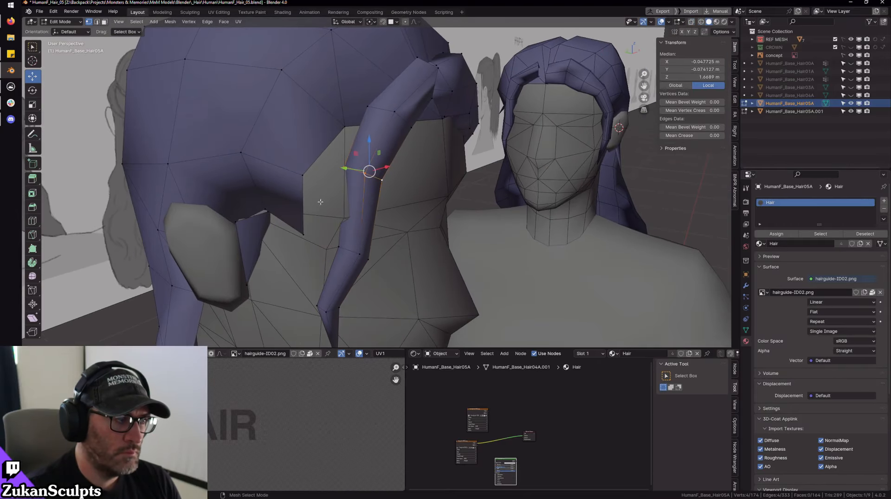
click(33, 290)
middle_drag(368, 173, 345, 163)
drag(345, 164, 342, 211)
key(shift+space)
key(g)
middle_drag(341, 211, 357, 209)
drag(355, 210, 363, 212)
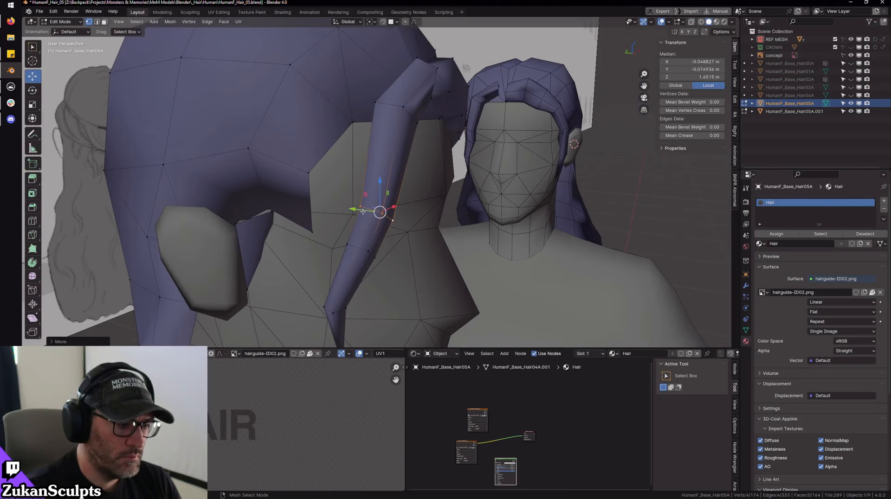
- In front X-ray view over the concept drawing, edge-slide the front strand's lower loop to match the drawn lock
key(KP_1)
scroll(364, 218, up, 4)
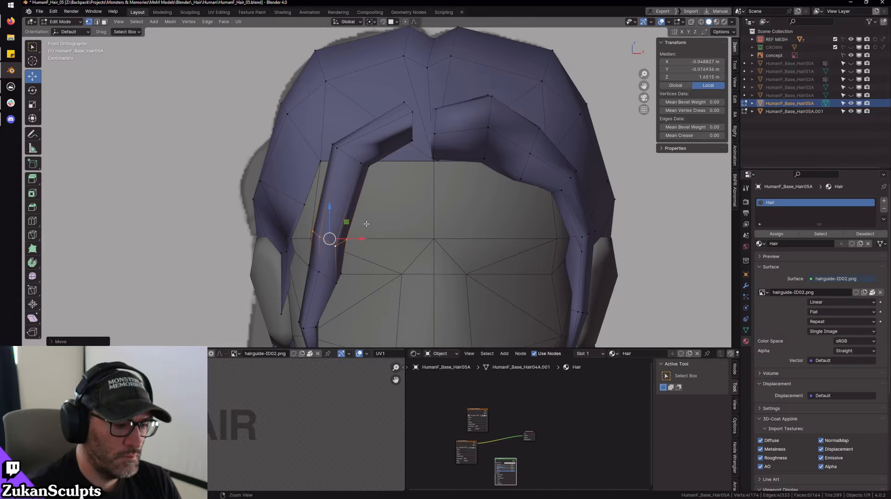
key(alt+z)
scroll(366, 223, up, 3)
scroll(356, 240, down, 1)
shift+middle_drag(357, 241, 381, 191)
scroll(367, 213, up, 1)
shift+middle_drag(362, 223, 372, 207)
alt+click(353, 268)
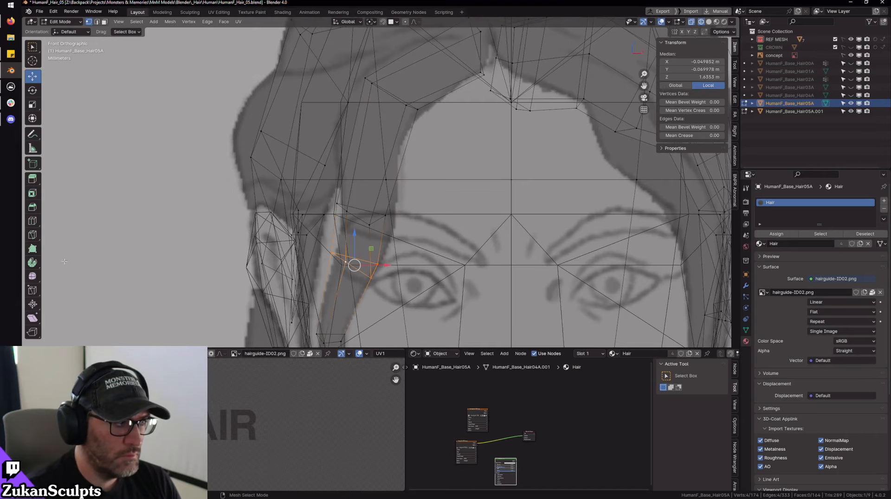
click(34, 291)
shift+middle_drag(355, 270, 362, 230)
mouse_move(362, 231)
mouse_down()
mouse_move(357, 249)
mouse_move(377, 241)
mouse_up()
- Restore shaded display and adjust the single front vertex of the strand's middle loop along X and Z
click(385, 226)
key(w)
shift+middle_drag(377, 242, 365, 265)
key(shift+z)
drag(364, 266, 352, 229)
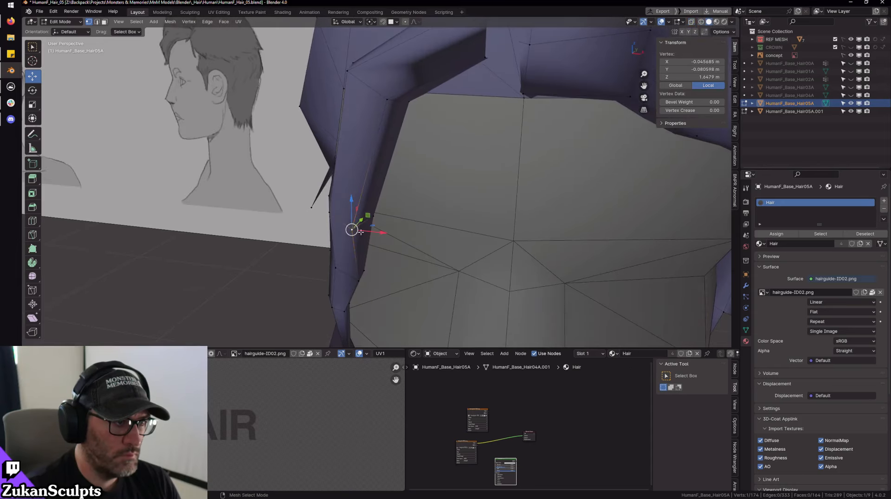
middle_drag(352, 228, 342, 248)
drag(334, 230, 380, 204)
middle_drag(379, 204, 350, 207)
drag(343, 187, 344, 184)
click(300, 222)
middle_drag(300, 222, 321, 202)
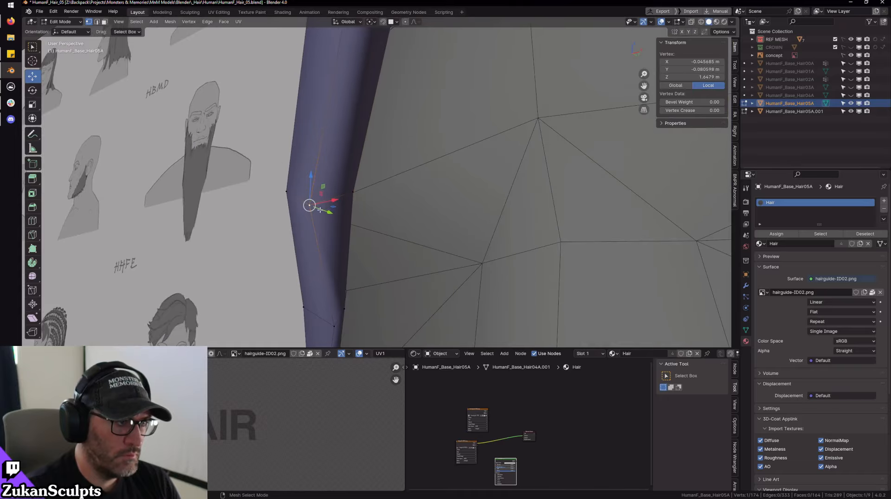
mouse_move(320, 202)
mouse_down()
mouse_move(325, 193)
mouse_move(318, 201)
mouse_up()
middle_drag(319, 201, 374, 216)
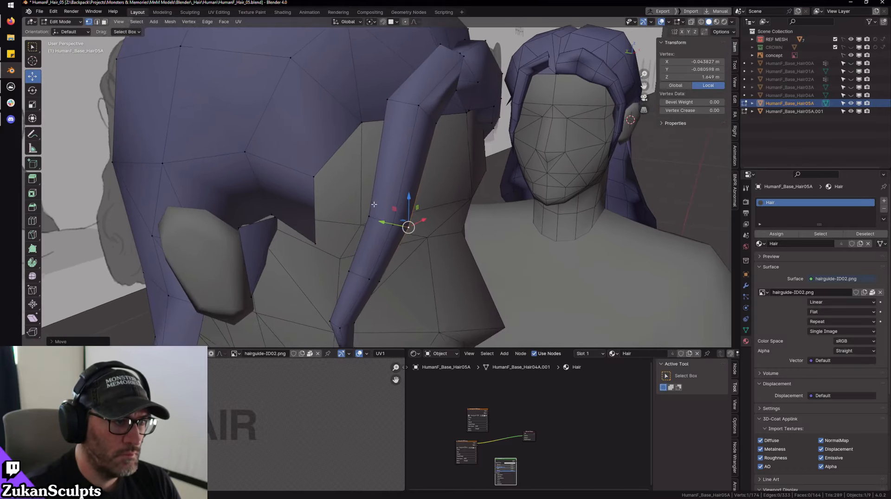
- Move the back-edge vertex of the strand's middle loop slightly up along Z
click(365, 215)
drag(362, 187, 362, 184)
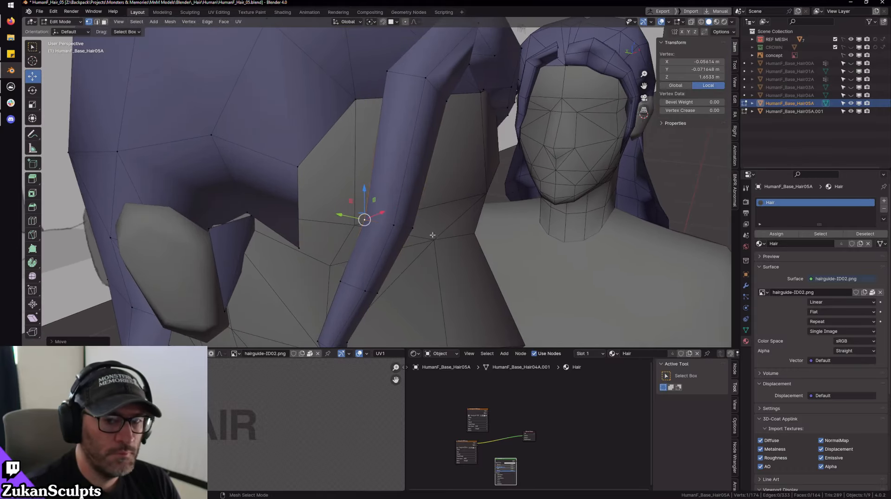
middle_drag(362, 185, 479, 253)
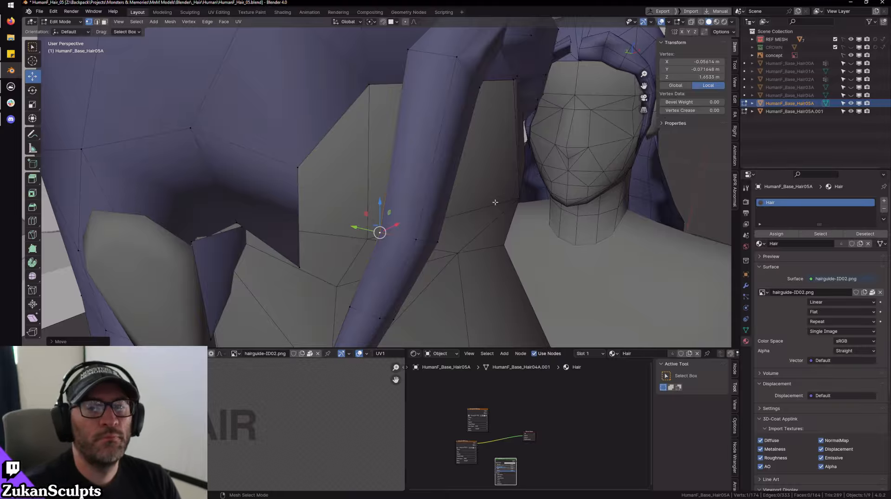
- Switch to edge selection and compare the hair's front outline and strands with the concept drawing in front view, with and without X-ray
middle_drag(495, 203, 385, 221)
key(ctrl+Tab)
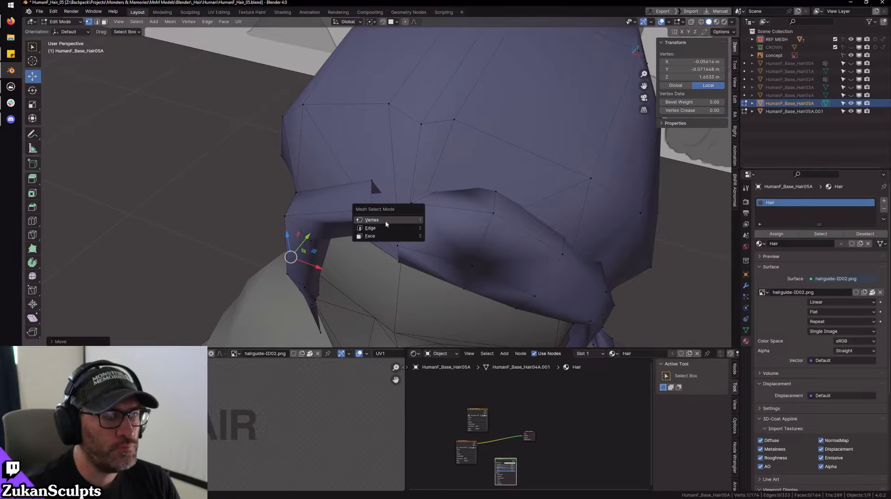
click(386, 228)
key(KP_1)
key(alt+z)
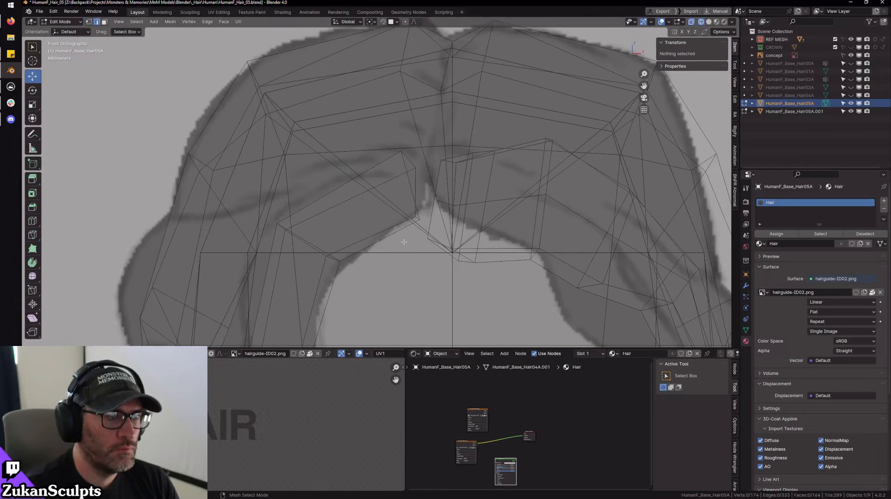
key(alt+z)
key(alt+z)
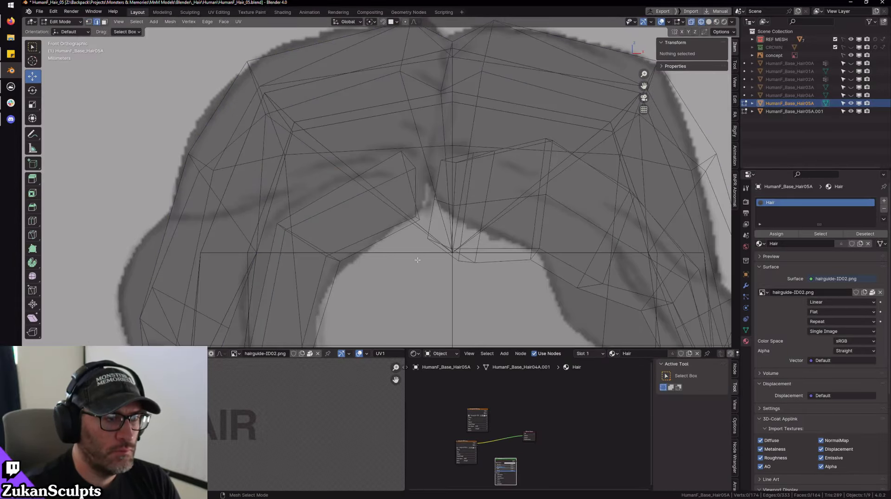
scroll(421, 253, down, 5)
key(alt+z)
key(alt+z)
key(alt+z)
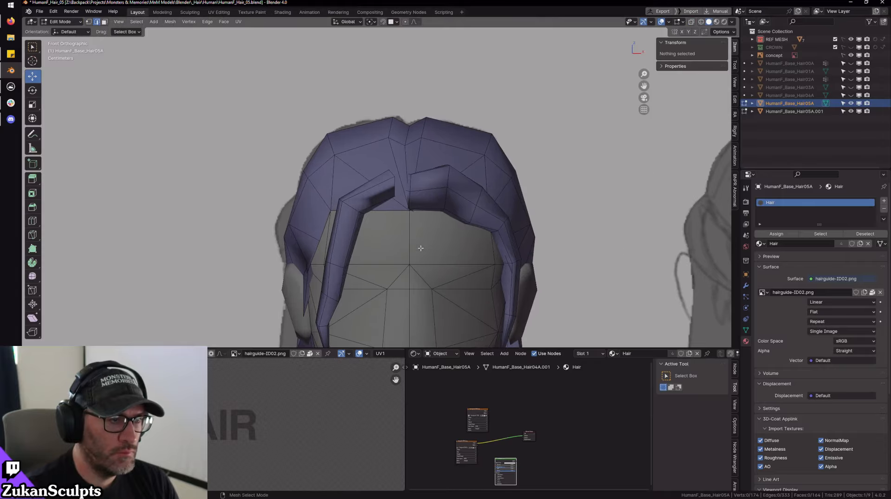
scroll(438, 195, down, 4)
key(alt+z)
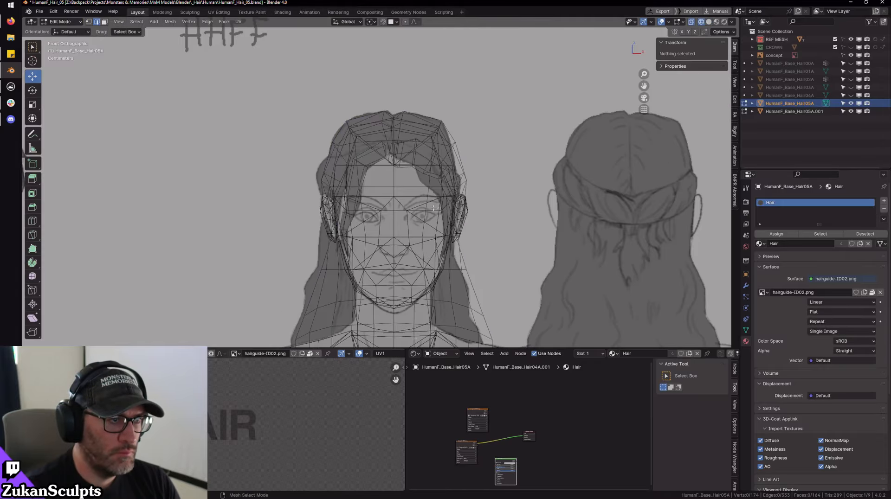
scroll(434, 208, up, 6)
key(alt+z)
- Rotate the end edge loop of the front strand beside the parting, using X-ray over the concept drawing as the guide
click(346, 181)
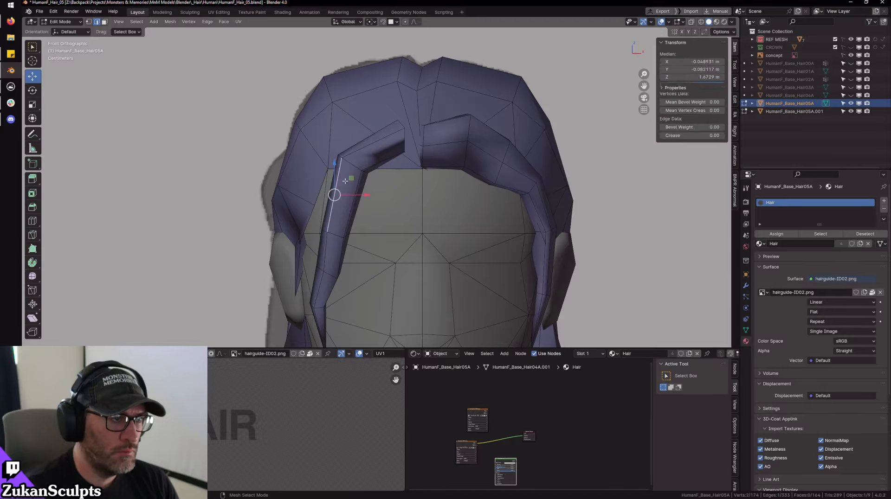
key(alt+z)
key(alt+z)
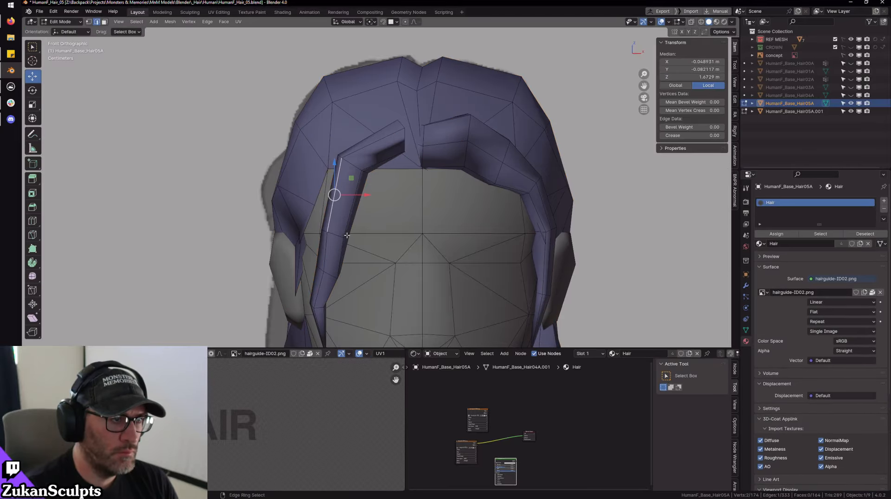
key(alt+z)
alt+click(401, 142)
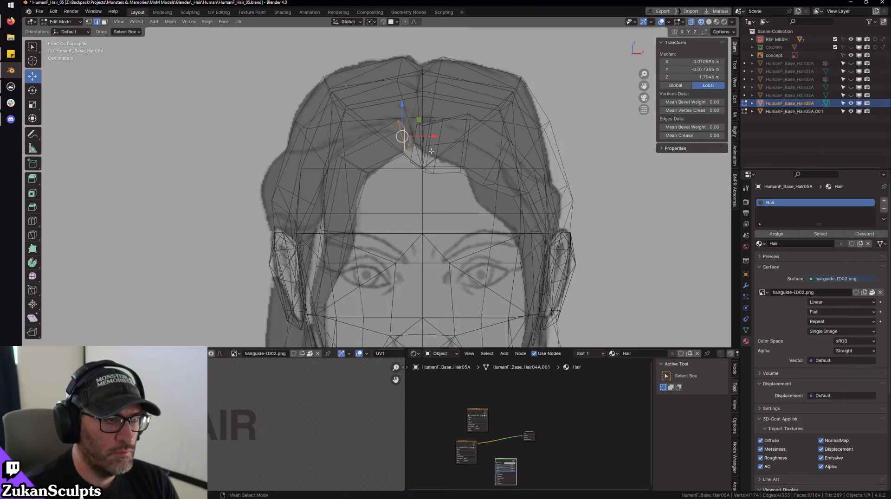
key(r)
drag(435, 136, 400, 142)
- Select the edge loop at the front strand's upper bend and move it slightly down along Z
mouse_move(462, 126)
alt+mouse_down()
mouse_move(455, 199)
mouse_move(437, 213)
mouse_move(407, 163)
mouse_move(387, 216)
alt+mouse_up()
key(shift+z)
key(f)
key(w)
double_click(279, 244)
alt+middle_drag(288, 220, 357, 160)
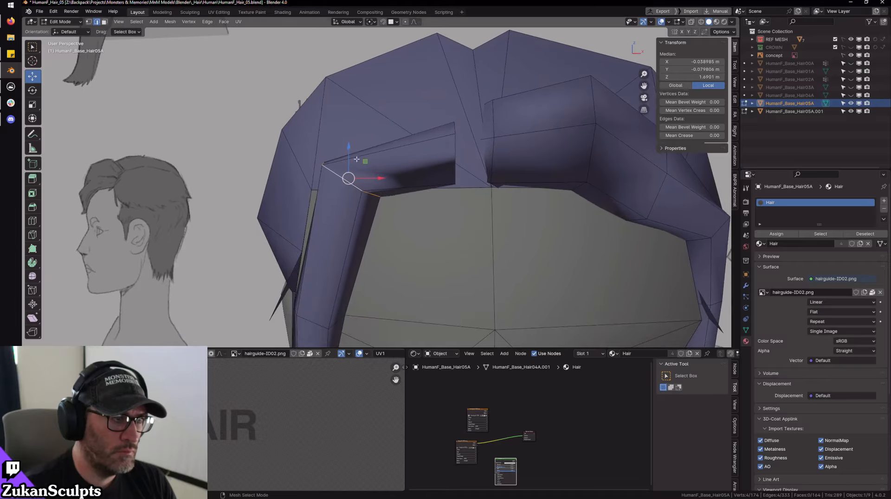
mouse_move(356, 159)
mouse_down()
mouse_move(357, 177)
mouse_move(412, 240)
mouse_move(356, 251)
mouse_move(306, 244)
mouse_up()
- Leave mesh editing and examine the hair's overall shape against the concept drawings from the front and at an angle
key(shift+z)
key(shift+z)
scroll(390, 212, down, 2)
alt+drag(464, 248, 436, 215)
scroll(436, 232, down, 6)
alt+middle_drag(436, 258, 446, 233)
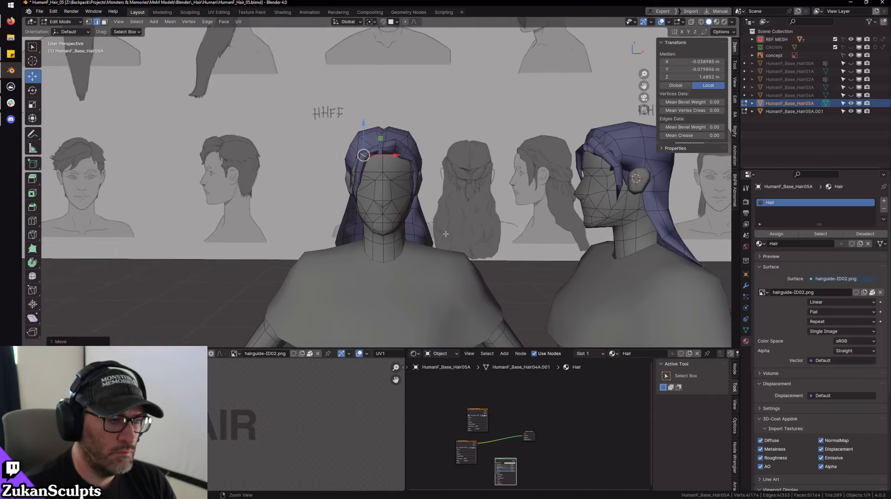
mouse_move(445, 234)
alt+mouse_down()
mouse_move(478, 245)
mouse_move(446, 235)
alt+mouse_up()
alt+right_drag(446, 235, 486, 239)
key(Tab)
alt+drag(486, 239, 483, 221)
scroll(469, 225, up, 2)
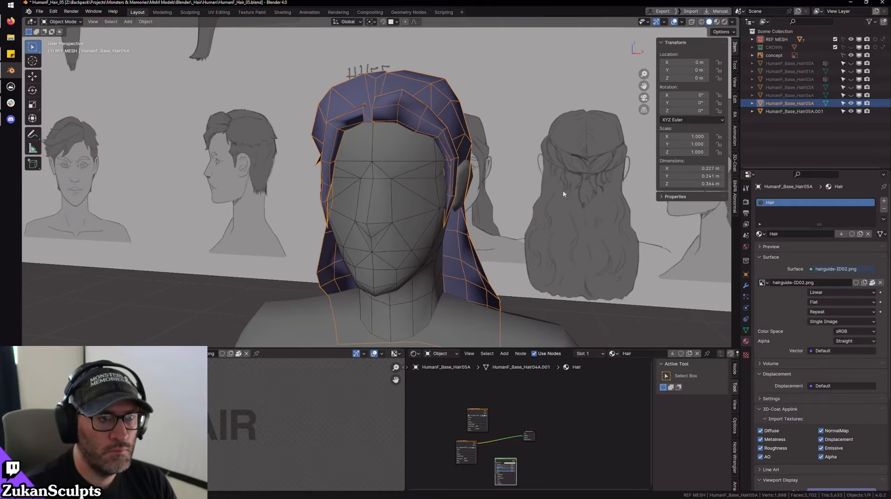
- Examine the hair mesh from several angles against the HHFF concept sketches behind it
scroll(561, 197, down, 3)
alt+middle_drag(622, 195, 467, 222)
alt+drag(467, 222, 469, 223)
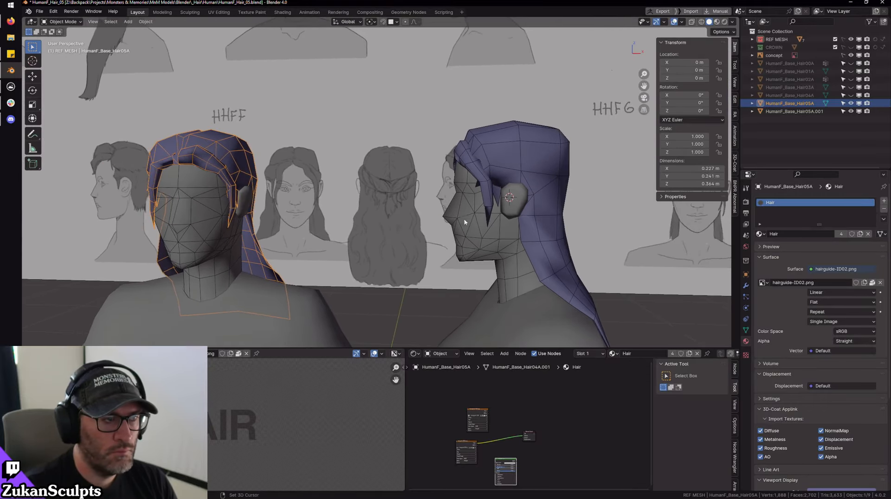
alt+middle_drag(469, 223, 603, 229)
alt+drag(520, 214, 524, 234)
alt+middle_drag(524, 233, 478, 242)
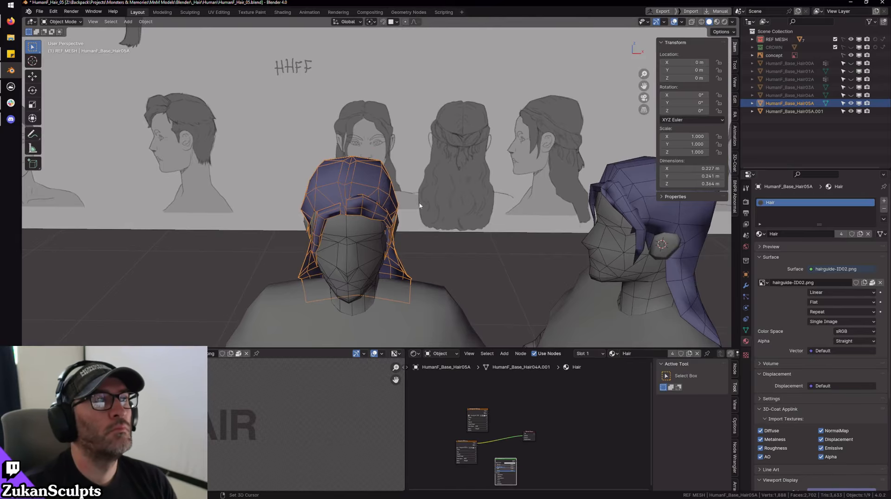
scroll(417, 203, up, 1)
scroll(417, 202, down, 1)
scroll(417, 203, up, 1)
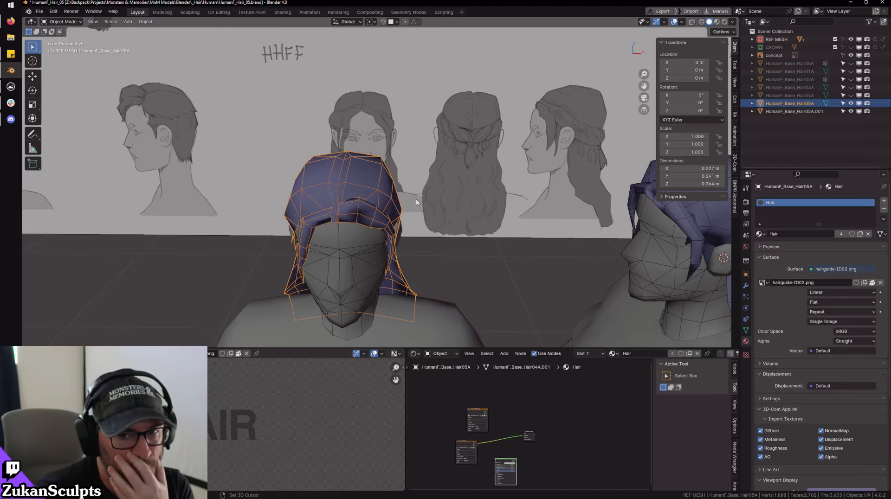
scroll(342, 174, up, 5)
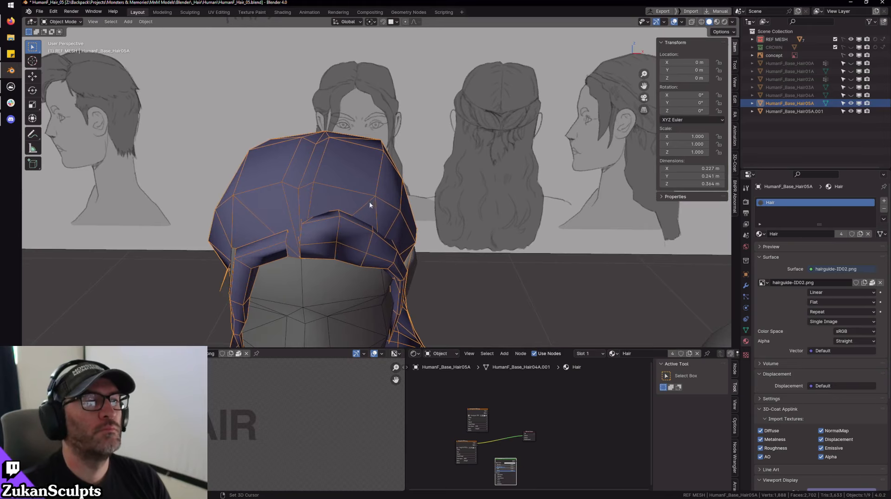
- Move the scalp vertex at the centre parting, beside the front strand, along the X axis to about -0.007 m
key(Tab)
scroll(394, 250, down, 2)
scroll(482, 217, down, 1)
mouse_move(432, 242)
shift+middle_down()
mouse_move(436, 209)
mouse_move(434, 232)
shift+middle_up()
scroll(440, 189, up, 3)
key(shift+z)
mouse_move(323, 125)
shift+middle_down()
mouse_move(361, 191)
mouse_move(385, 207)
shift+middle_up()
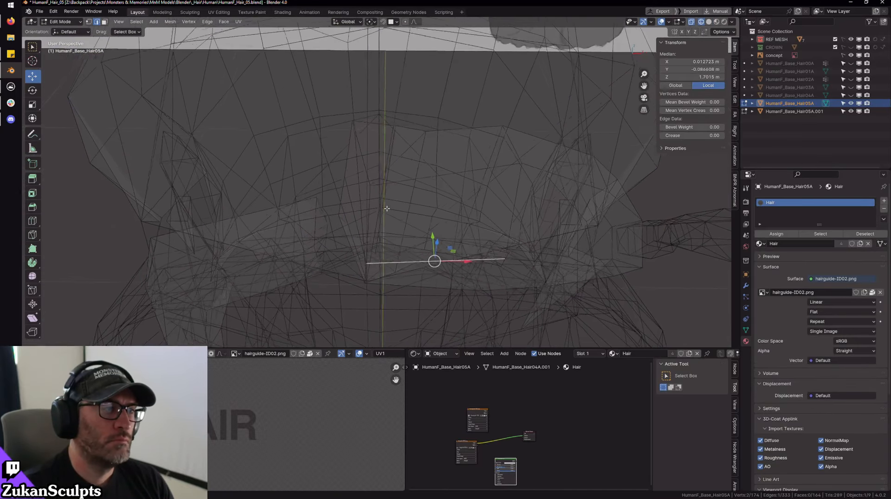
middle_drag(385, 258, 387, 220)
right_click(387, 220)
key(1)
scroll(387, 220, up, 3)
key(shift+z)
click(351, 217)
key(g)
key(x)
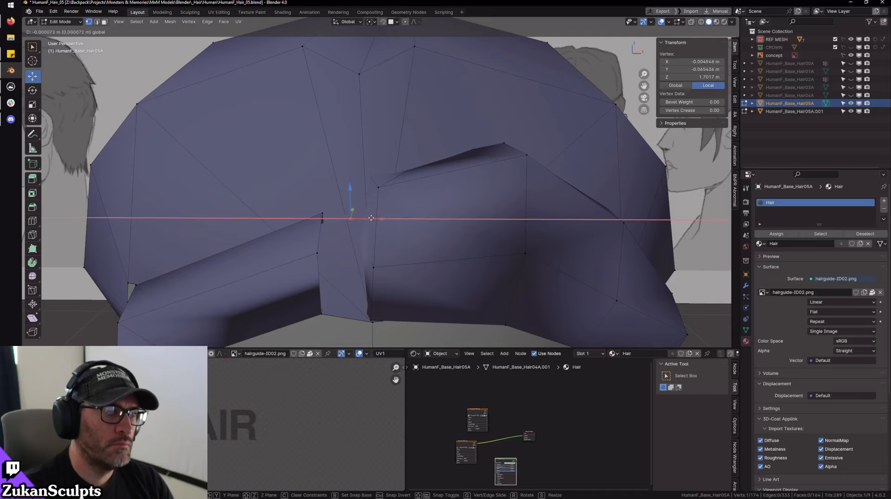
click(366, 216)
- Move the inner upper edge of the front strand slightly down and toward the parting
key(shift+z)
scroll(366, 215, down, 4)
shift+middle_drag(406, 98, 407, 196)
shift+middle_drag(350, 265, 392, 204)
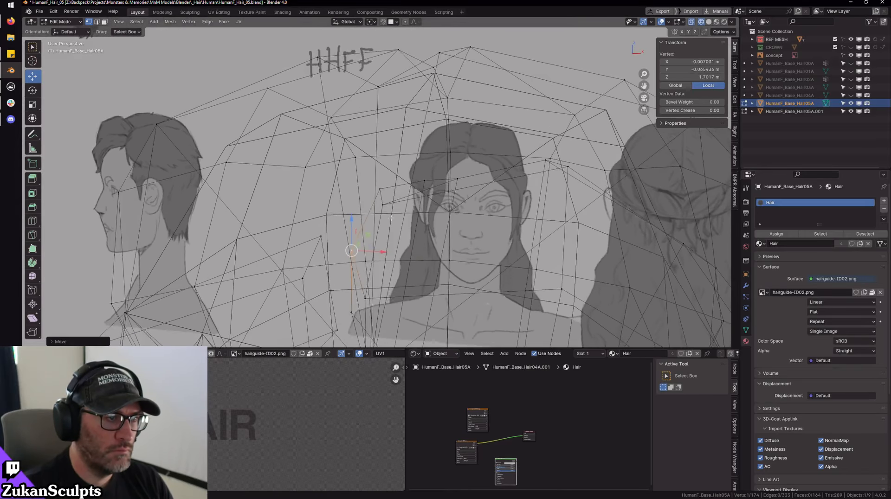
key(2)
click(392, 204)
key(shift+z)
drag(381, 196, 371, 209)
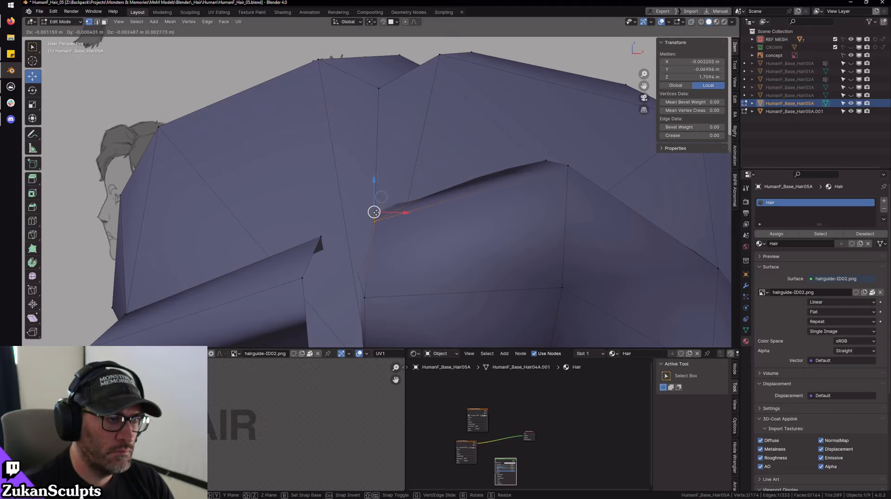
- Examine the strand's inner end at the parting from different angles and return to Object Mode
scroll(376, 201, down, 2)
scroll(402, 194, up, 2)
key(1)
click(377, 194)
middle_drag(385, 197, 356, 204)
scroll(356, 203, up, 3)
scroll(356, 203, down, 4)
middle_drag(409, 190, 445, 205)
key(ctrl+Tab)
key(Tab)
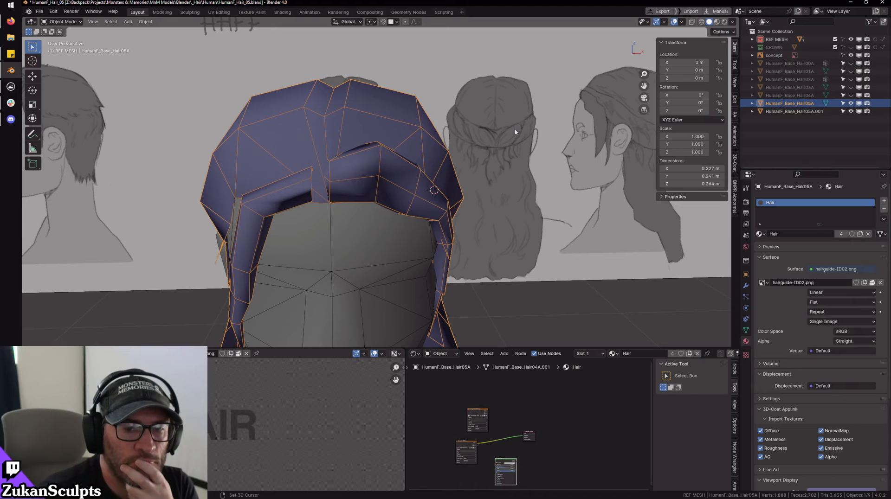
- Lower the two bottom vertices at the front strand's inner end to a median Z of about 1.683 m
shift+middle_drag(364, 202, 411, 202)
scroll(411, 202, up, 3)
mouse_move(441, 161)
shift+middle_down()
mouse_move(413, 187)
mouse_move(446, 153)
shift+middle_up()
key(Tab)
ctrl+middle_drag(466, 205, 358, 136)
scroll(357, 135, up, 2)
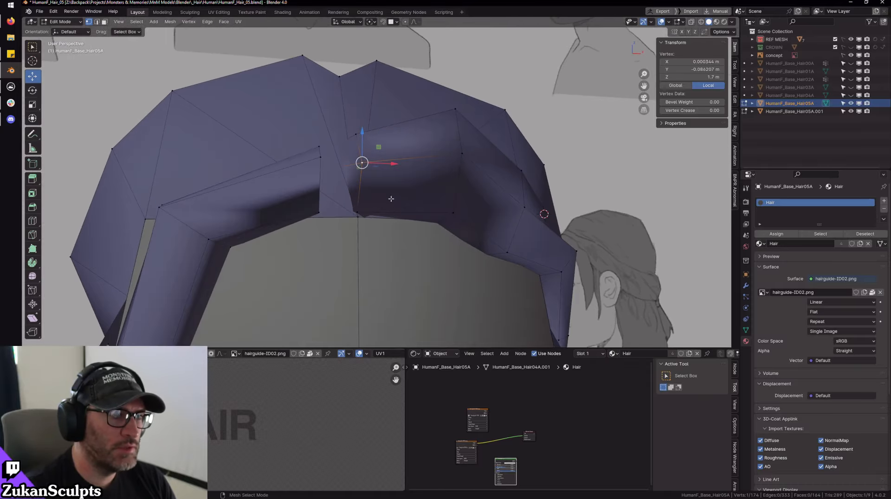
alt+click(383, 188)
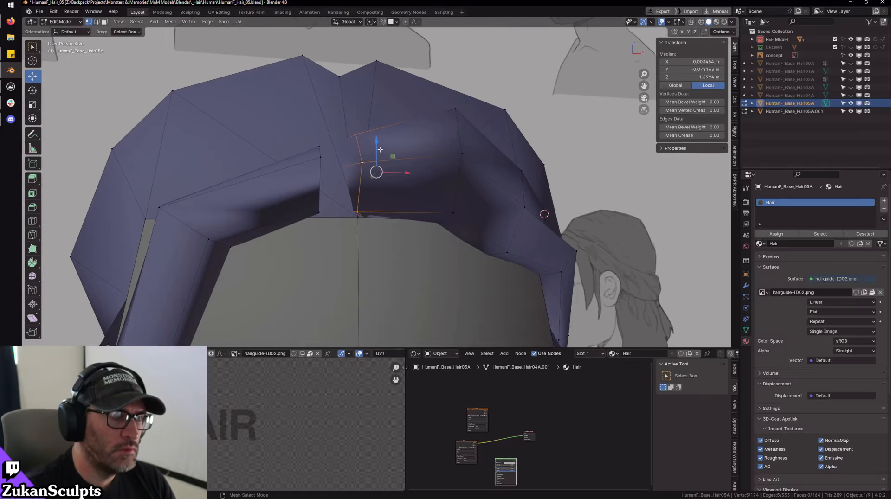
key(shift+z)
ctrl+drag(297, 98, 437, 183)
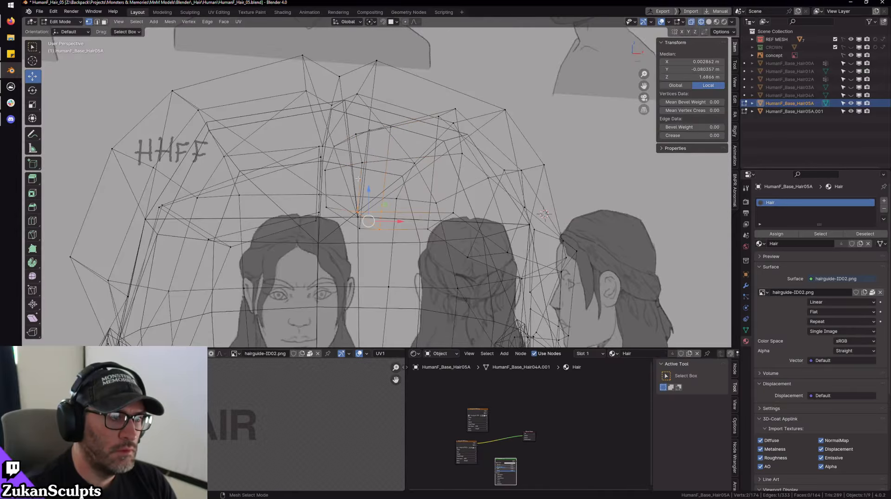
key(shift+z)
drag(369, 191, 370, 205)
- Lower the bottom vertices of the next edge loop along the front strand
key(shift+z)
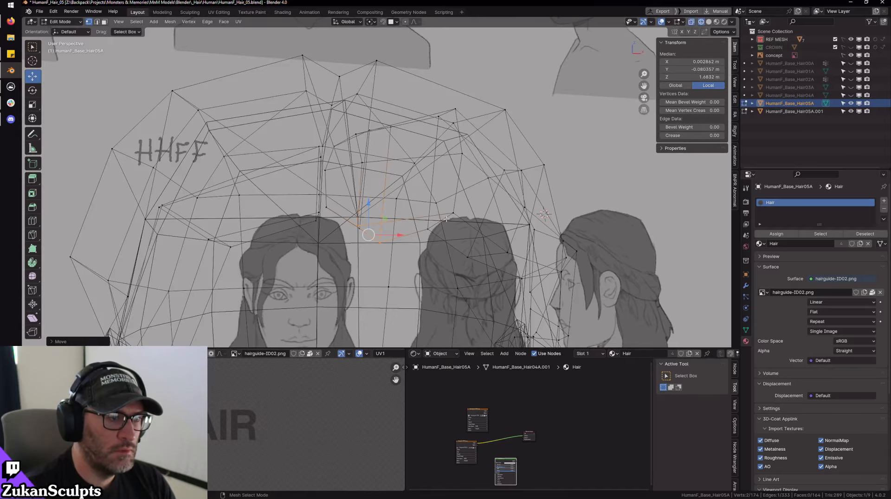
alt+click(444, 153)
ctrl+drag(503, 187, 503, 187)
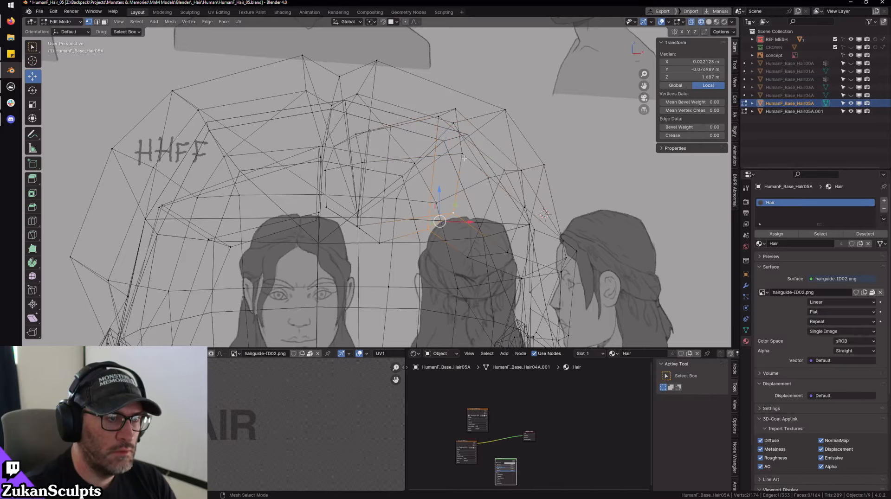
key(shift+z)
drag(443, 203, 443, 215)
- Lower the following edge loop where the front strand bends toward the temple to a median Z of about 1.686 m
middle_drag(443, 214, 420, 155)
scroll(396, 160, up, 2)
alt+click(392, 161)
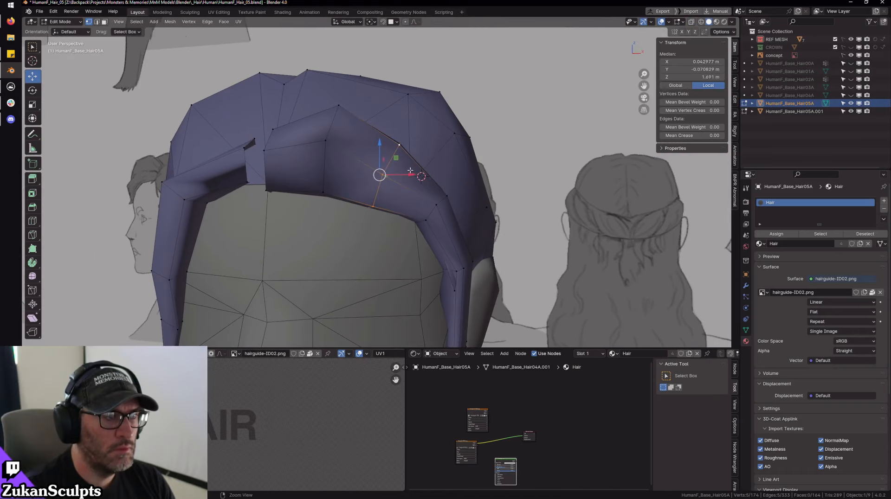
drag(384, 175, 382, 188)
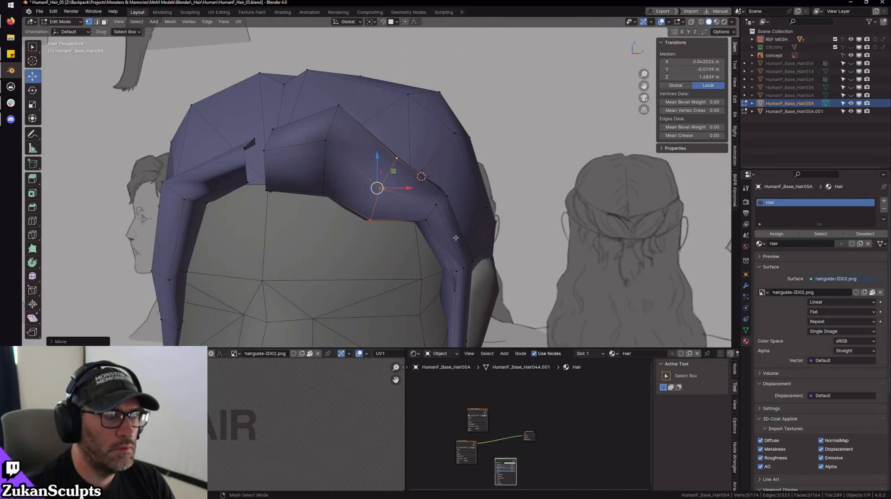
- Isolate the scalp part of the hair mesh by hiding all geometry not linked to it
middle_drag(381, 188, 495, 267)
scroll(474, 277, up, 2)
key(Tab)
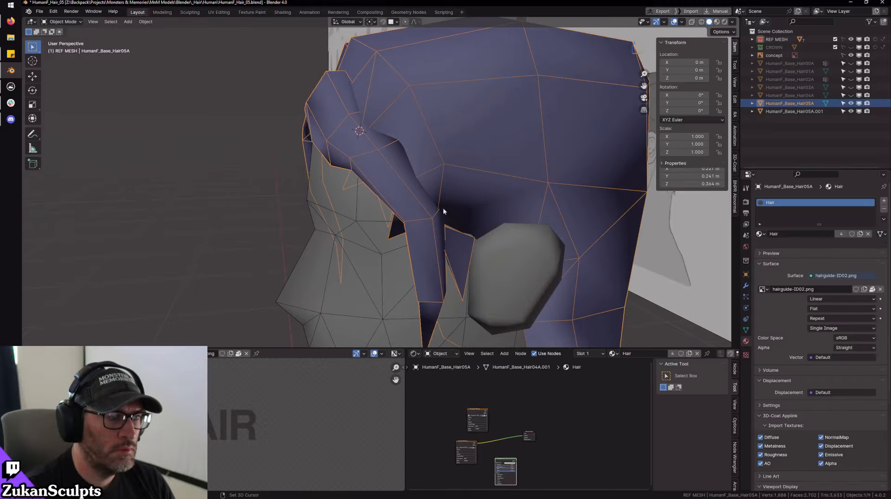
key(Tab)
key(ctrl+Tab)
click(434, 178)
click(467, 141)
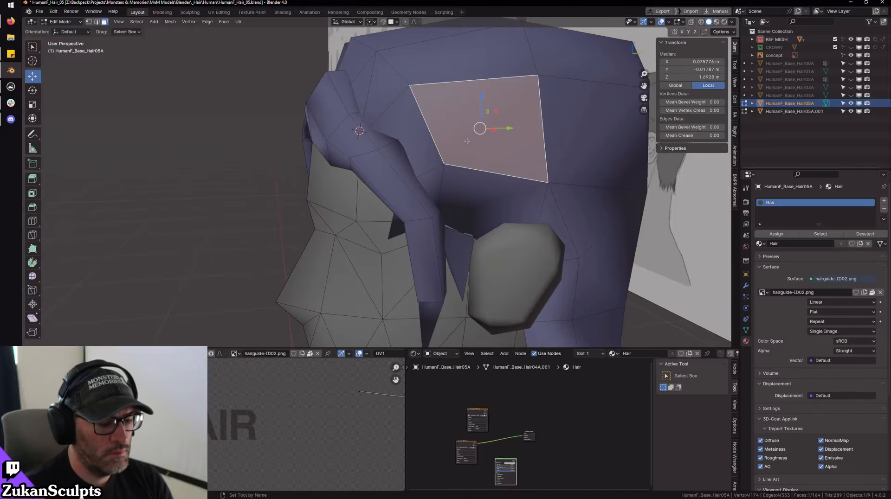
key(l)
key(ctrl+i)
key(h)
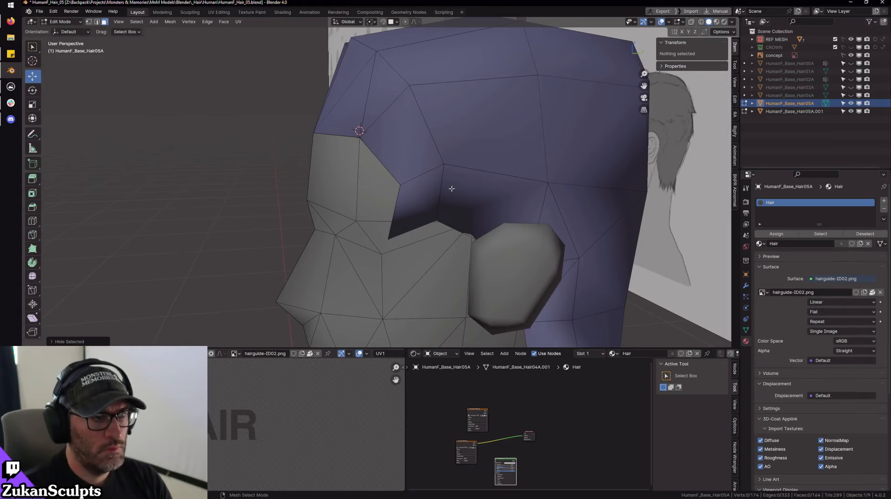
- Merge the pointed hairline vertex at the temple into the neighbouring vertex in front of the ear
key(ctrl+Tab)
click(432, 172)
click(397, 183)
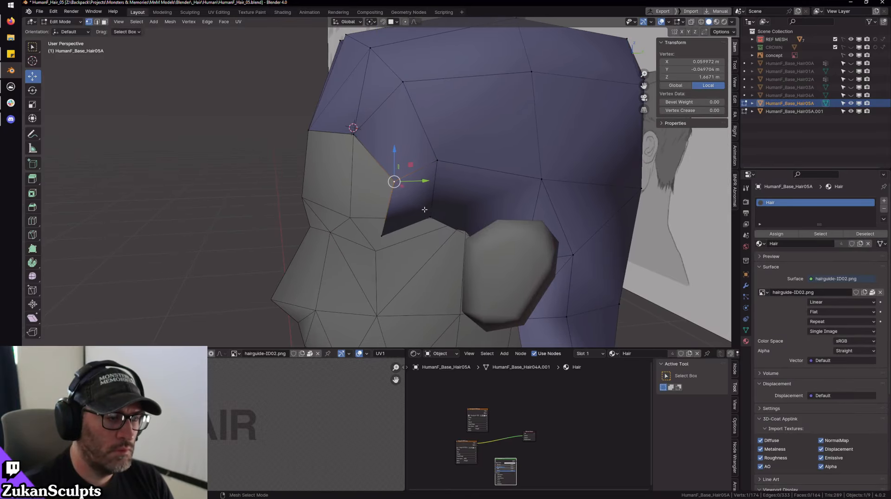
click(395, 232)
shift+click(430, 218)
key(m)
click(428, 235)
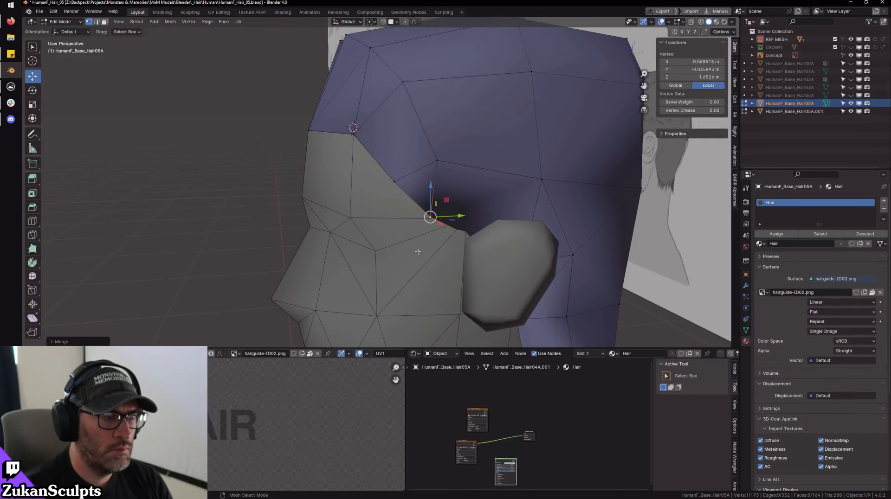
- Merge the matching pointed hairline vertex on the opposite temple into its neighbour in front of the ear
middle_drag(270, 209, 343, 208)
click(361, 283)
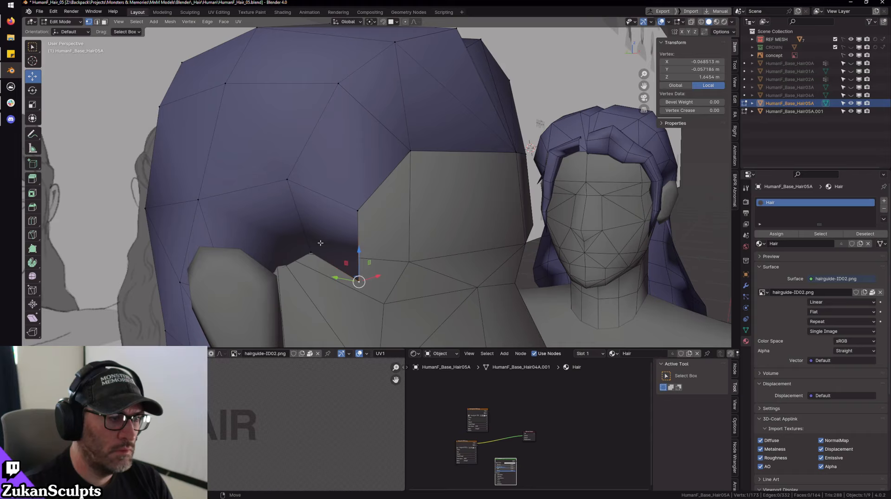
shift+click(314, 250)
key(m)
click(320, 245)
- Move both merged hairline vertices back toward the ears to about -0.020 m on the Y axis
middle_drag(319, 245, 422, 225)
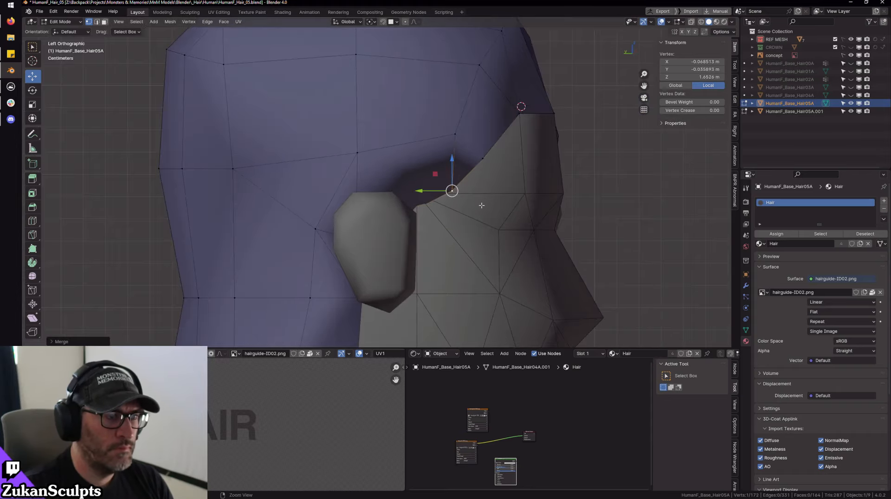
key(ctrl+KP_3)
key(alt+z)
shift+click(459, 203)
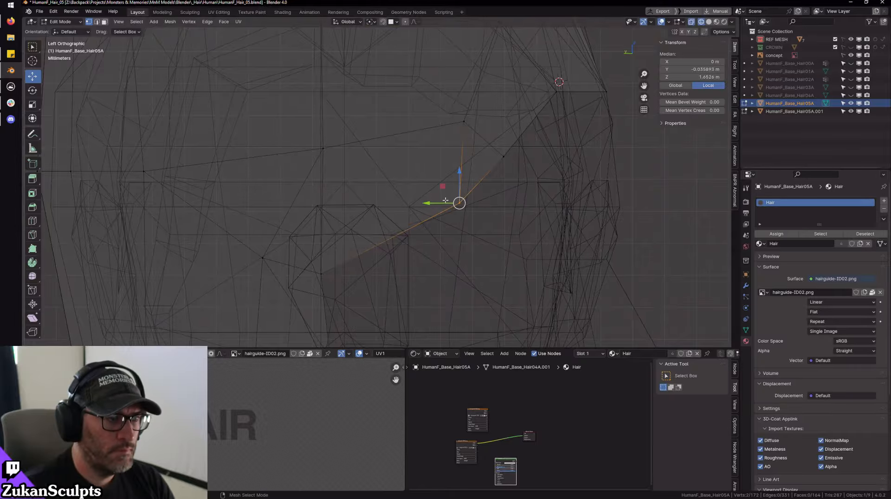
drag(460, 203, 404, 205)
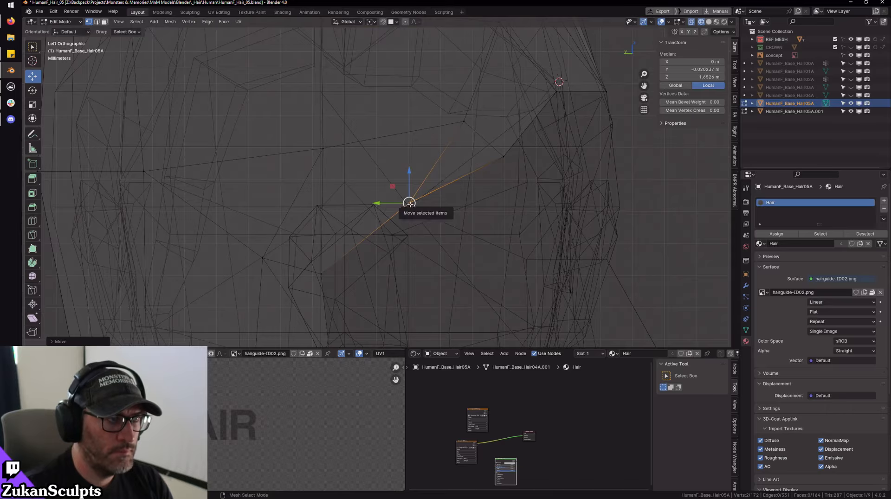
- Turn on X-axis mirroring and shift the hairline vertex in front of the ear along X to about -0.070 m
key(alt+z)
mouse_move(408, 201)
middle_down()
mouse_move(422, 193)
mouse_move(428, 212)
mouse_move(381, 218)
middle_up()
click(351, 219)
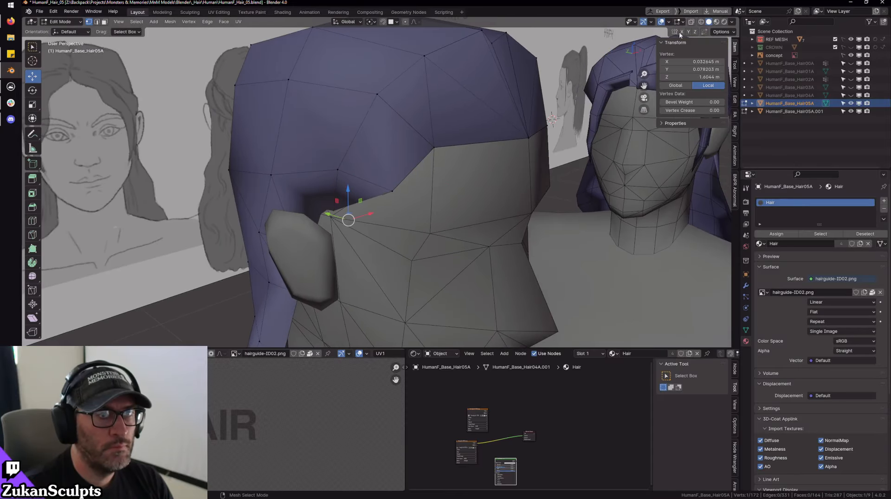
drag(349, 221, 345, 215)
key(shift+z)
mouse_move(352, 222)
middle_down()
mouse_move(398, 235)
mouse_move(353, 223)
mouse_move(370, 191)
mouse_move(351, 191)
mouse_move(393, 194)
mouse_move(380, 181)
mouse_move(439, 192)
middle_up()
key(shift+z)
scroll(371, 227, up, 4)
click(391, 232)
key(g)
scroll(389, 232, down, 5)
key(x)
click(346, 193)
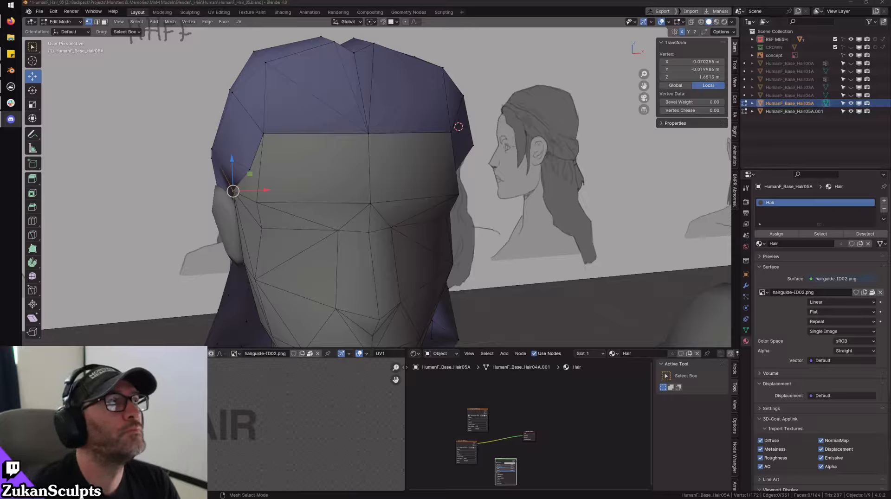
click(511, 8)
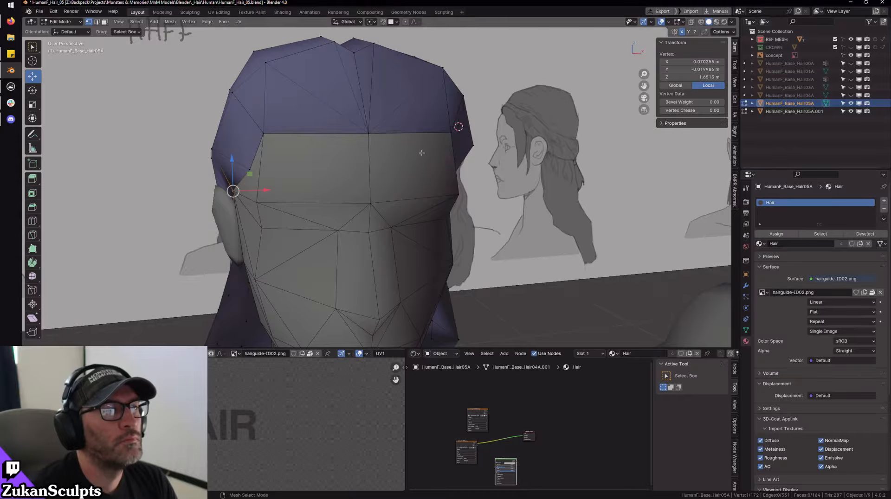
- Lower the mirrored pair of scalp vertices above the ears to a Z of about 1.674 m
middle_drag(421, 152, 477, 175)
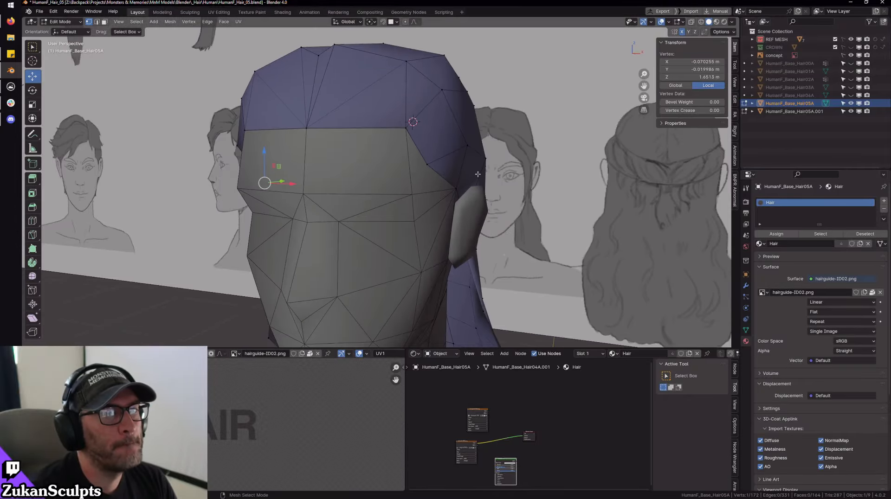
mouse_move(343, 153)
middle_down()
mouse_move(407, 169)
mouse_move(421, 182)
middle_up()
scroll(409, 157, up, 5)
key(shift+z)
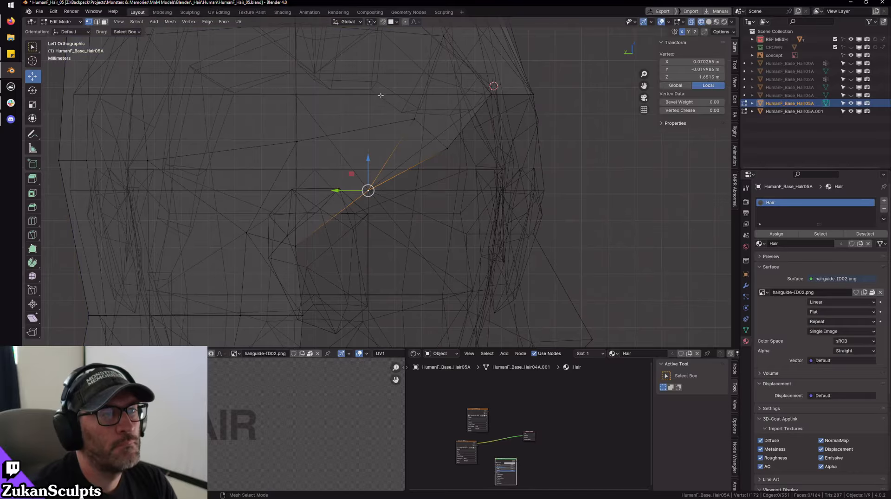
shift+click(421, 122)
key(shift+z)
drag(414, 119, 413, 131)
- Compare the scalp hairline with the front-view concept sketch in see-through display
mouse_move(451, 169)
middle_down()
mouse_move(401, 178)
mouse_move(423, 199)
mouse_move(480, 194)
middle_up()
middle_drag(416, 210, 439, 199)
key(KP_1)
key(alt+z)
scroll(450, 192, up, 2)
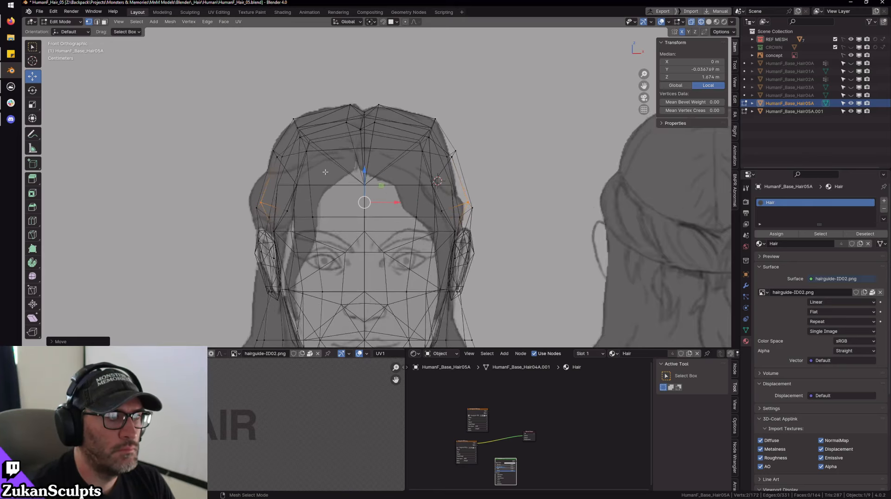
key(alt+z)
key(alt+z)
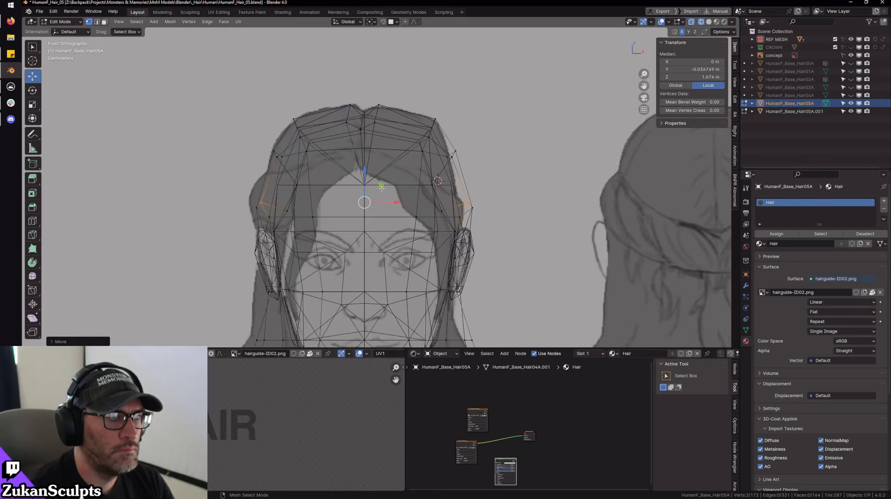
scroll(381, 186, up, 2)
click(365, 184)
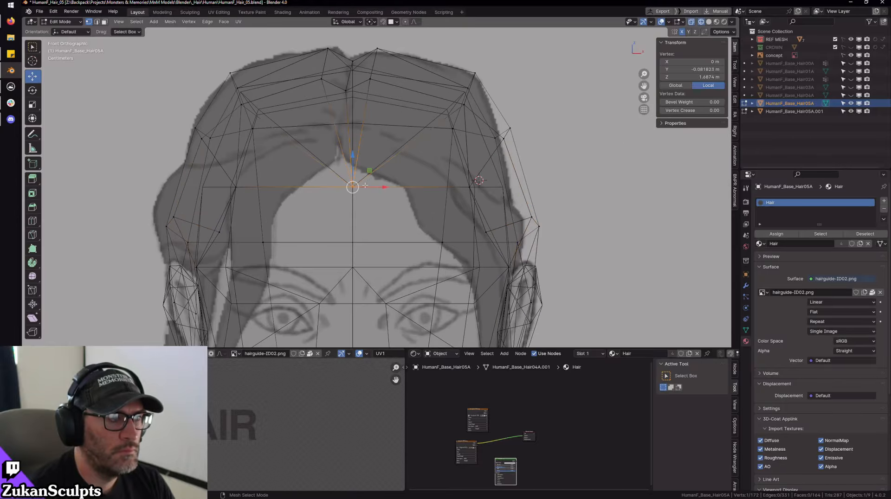
- Return to Object Mode and examine the complete front hair against the concept sketches
key(alt+z)
scroll(378, 188, down, 5)
middle_drag(378, 187, 464, 217)
key(Tab)
scroll(393, 225, down, 2)
scroll(410, 217, up, 2)
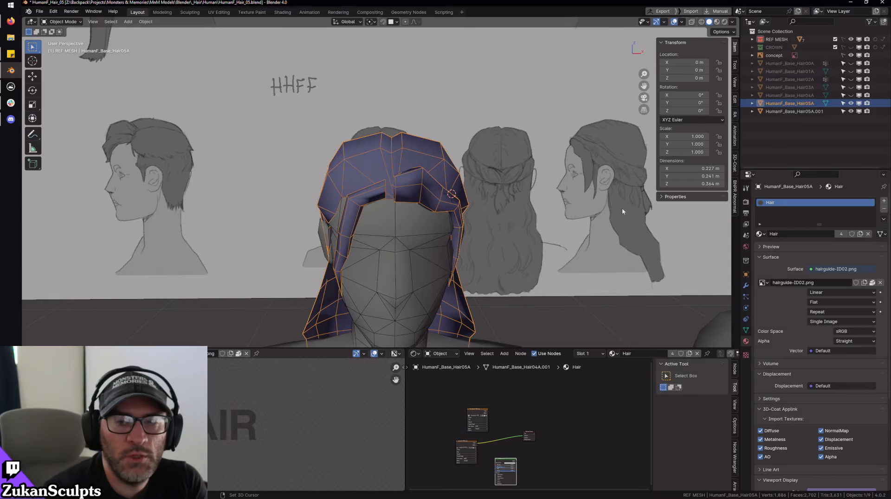
scroll(440, 196, up, 5)
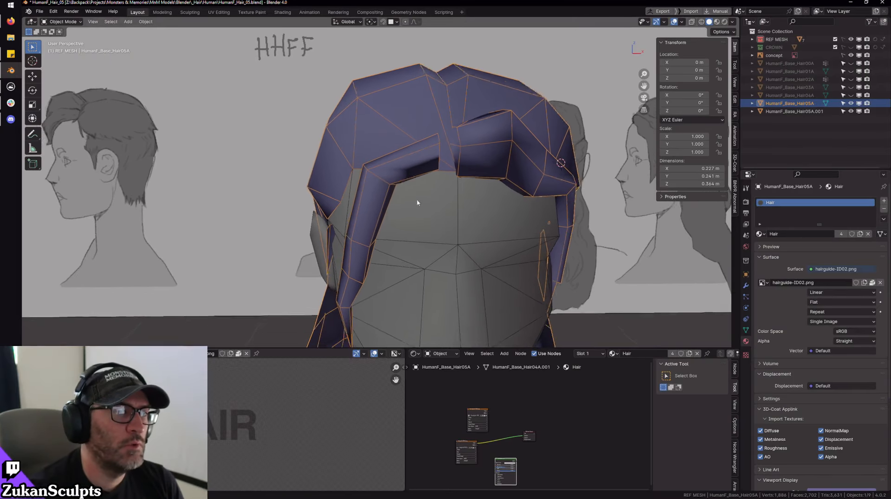
- Enter Edit Mode on the hair and examine where the narrow front strand meets the scalp hairline
key(Tab)
key(Tab)
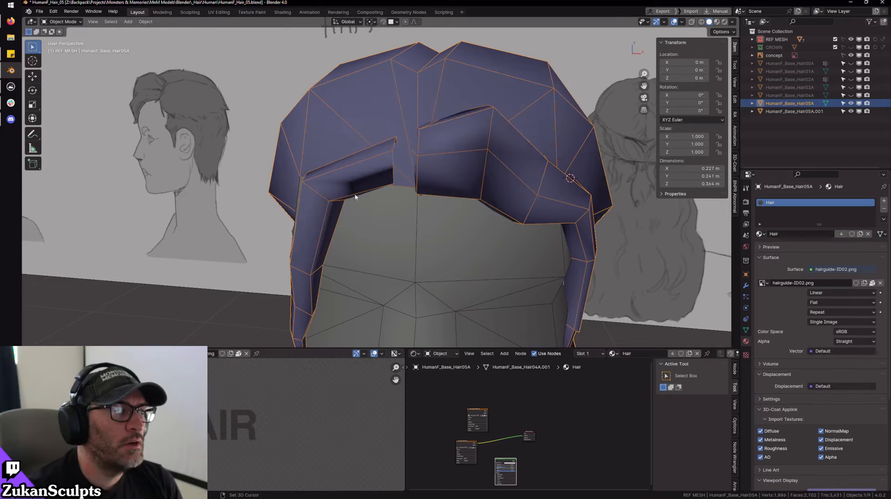
key(Tab)
key(alt+h)
drag(300, 152, 318, 187)
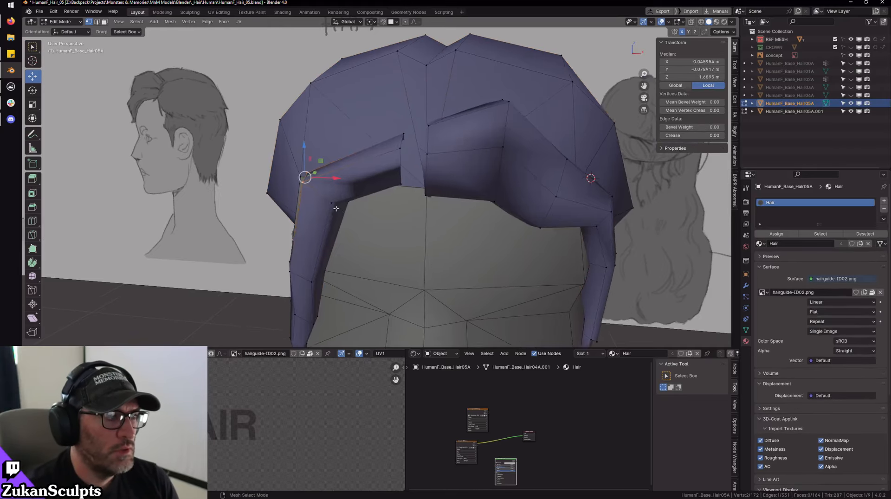
key(KP_Decimal)
scroll(347, 205, down, 6)
middle_drag(346, 205, 426, 201)
alt+drag(426, 201, 384, 207)
alt+right_drag(384, 207, 401, 228)
click(328, 188)
key(KP_Decimal)
middle_drag(401, 228, 501, 197)
alt+right_drag(508, 196, 418, 214)
alt+drag(334, 232, 388, 212)
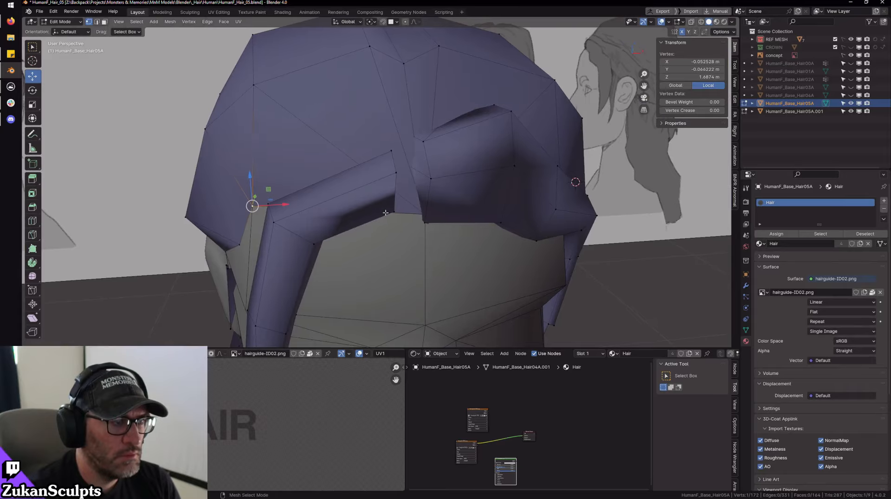
- Extrude the narrow front strand's open end loop inward at the parting to X about -0.005 m, Y about -0.069 m
alt+drag(386, 160, 397, 220)
right_click(380, 209)
click(381, 216)
double_click(378, 216)
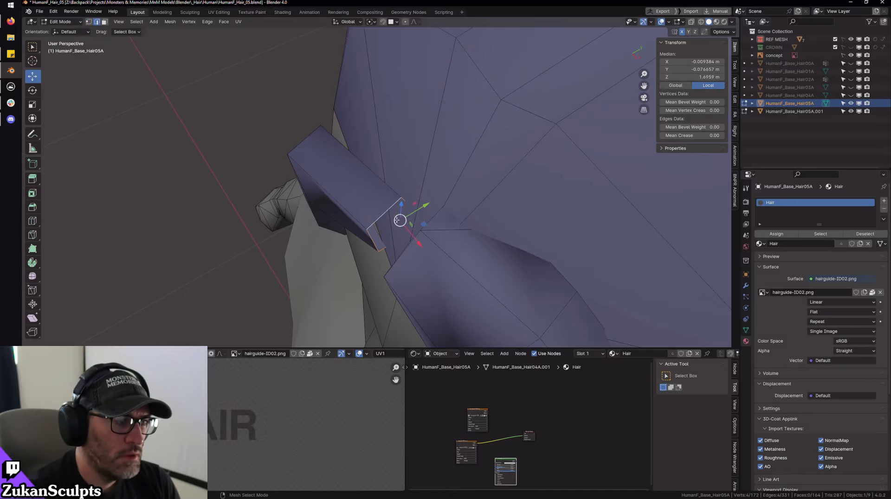
key(e)
click(457, 237)
alt+drag(457, 237, 430, 285)
- Rotate and shift the extruded end loop in top wireframe view so that it turns back into the parting
key(shift+z)
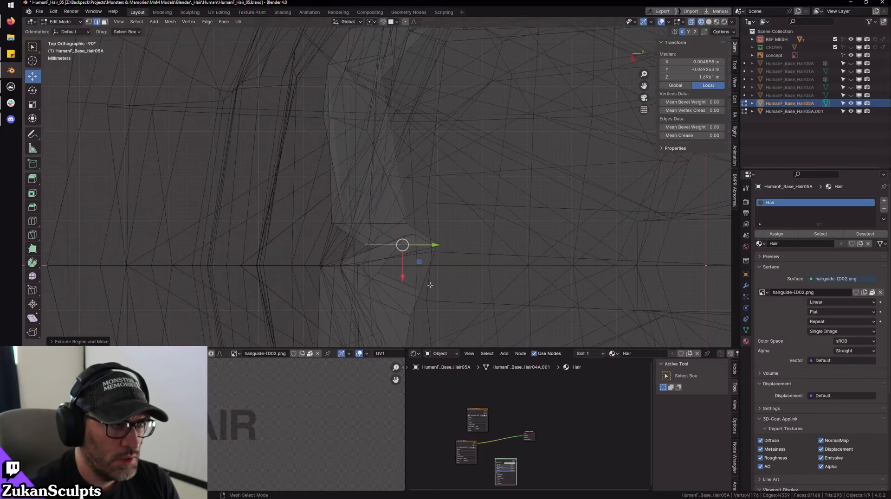
alt+middle_drag(429, 285, 445, 265)
scroll(445, 265, up, 2)
key(e)
drag(460, 264, 491, 240)
key(w)
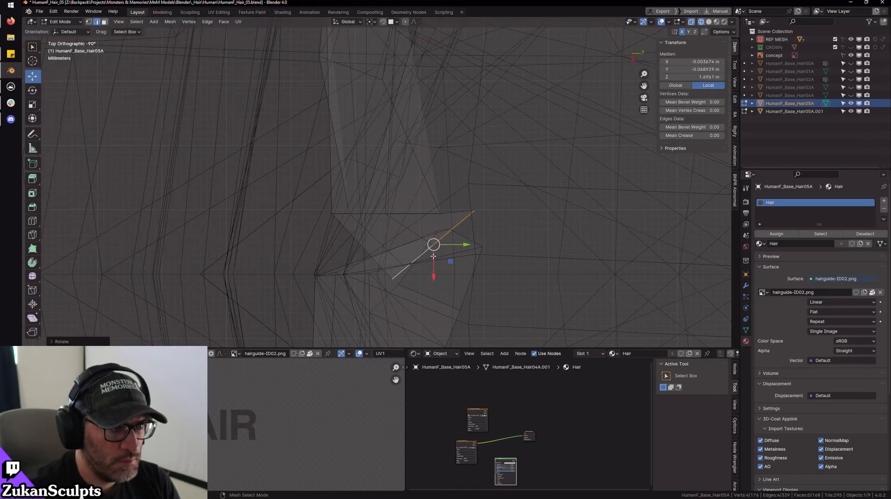
mouse_move(434, 246)
mouse_down()
mouse_move(447, 236)
mouse_move(382, 190)
mouse_up()
- Rotate the edge loop just before the narrow strand's new end and shift it to X about -0.012 m
double_click(398, 212)
key(e)
key(w)
key(shift+z)
alt+drag(405, 231, 410, 236)
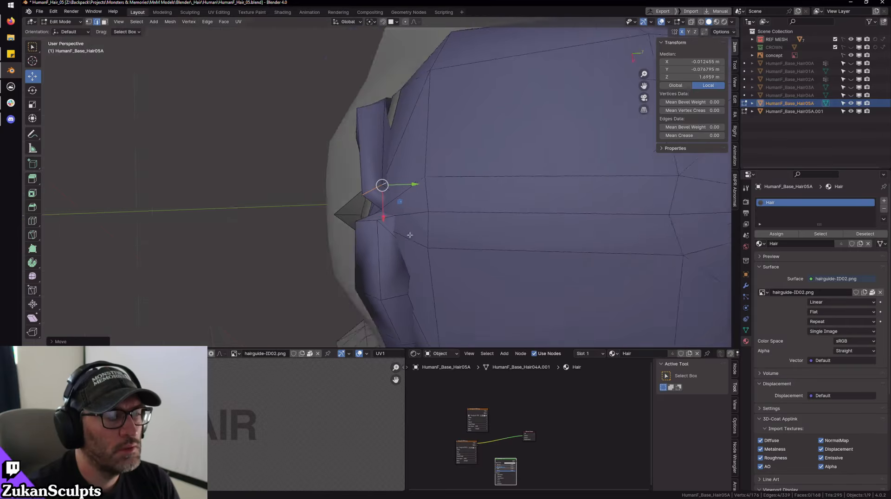
scroll(410, 235, down, 4)
alt+middle_drag(410, 236, 444, 220)
scroll(443, 220, up, 2)
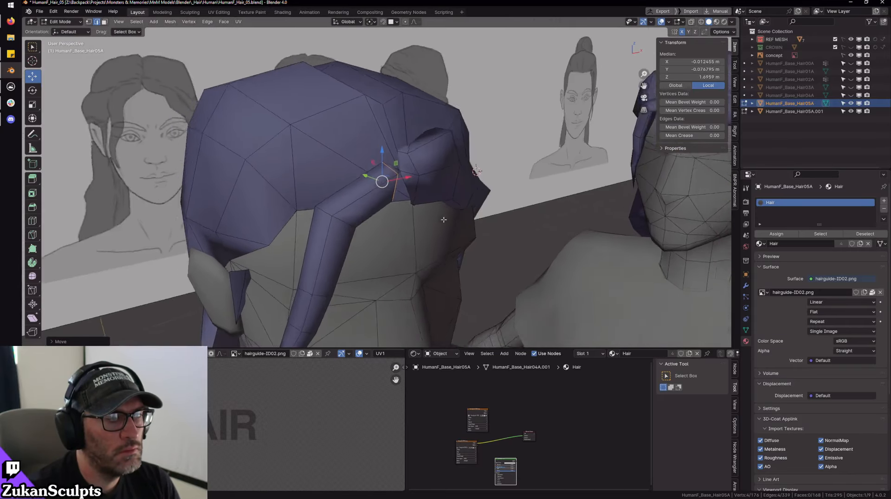
alt+drag(443, 219, 389, 222)
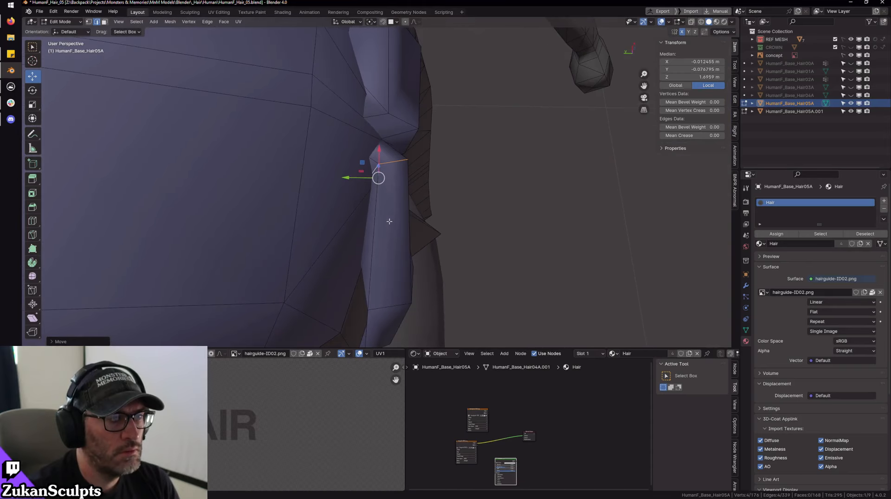
- Select only the last two loops of the narrow strand at the parting and shift them forward along Y
key(ctrl+KP_Add)
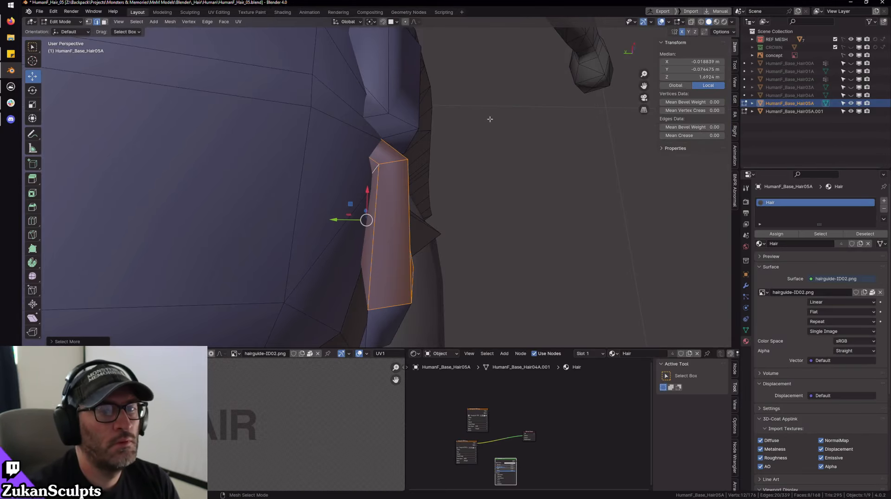
key(ctrl+Tab)
click(501, 193)
key(alt+z)
ctrl+drag(280, 322, 432, 233)
middle_drag(494, 234, 476, 197)
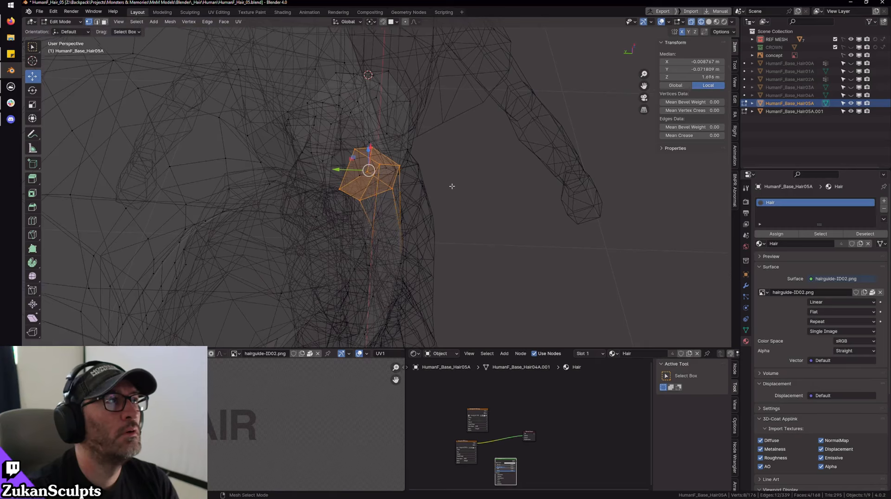
key(shift+z)
middle_drag(420, 174, 357, 183)
drag(321, 179, 343, 179)
- Move the narrow strand's upper front vertex beside the parting back along Y to about -0.077 m
scroll(353, 179, down, 1)
click(389, 176)
middle_drag(389, 176, 386, 182)
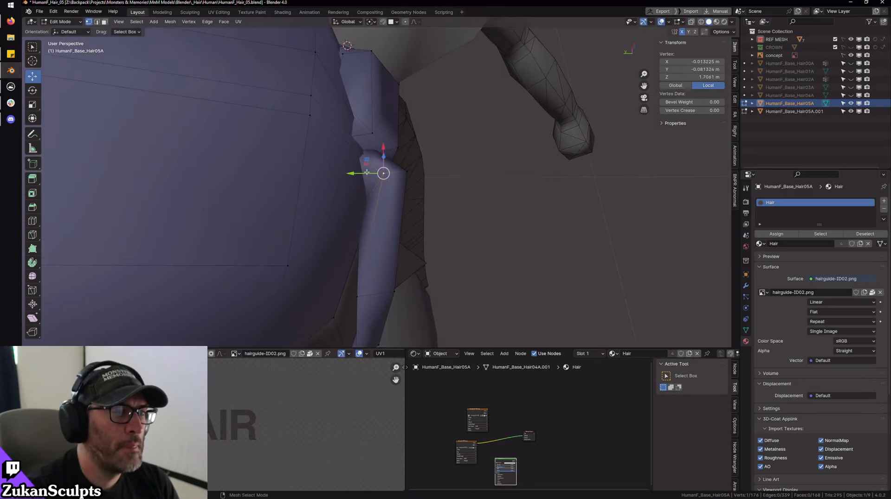
drag(357, 174, 344, 175)
middle_drag(494, 205, 423, 143)
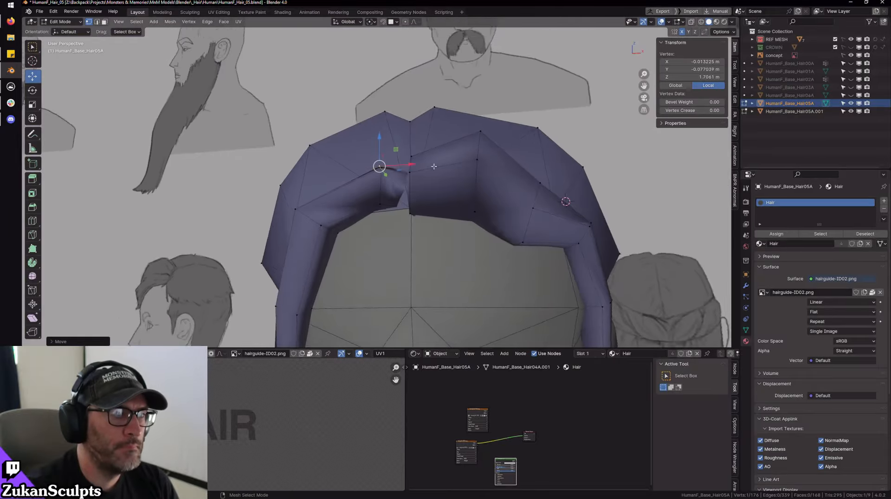
- Shift the lower edge at the narrow strand's parting end toward the wide swept strand
scroll(413, 195, up, 2)
middle_drag(411, 230, 443, 212)
right_click(399, 213)
click(397, 221)
click(407, 211)
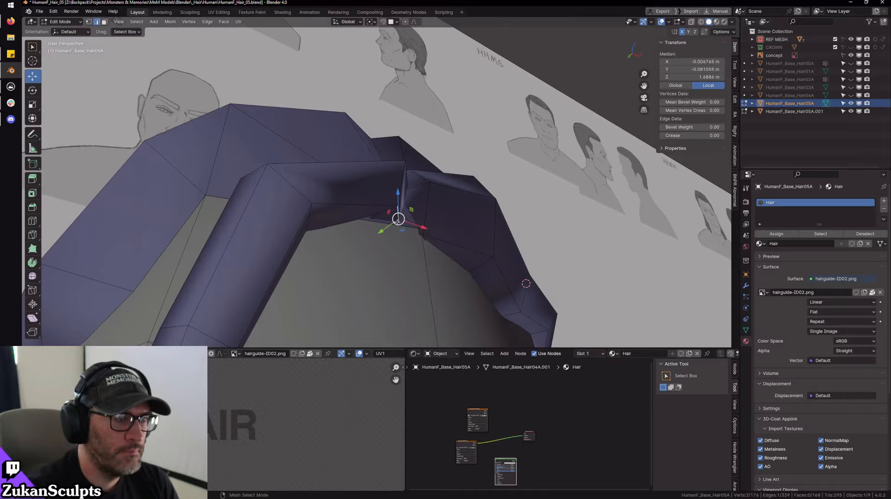
drag(399, 219, 413, 226)
middle_drag(414, 225, 375, 262)
- Move the lower vertices where the front strands meet, shifting the one tucked behind the wide strand to X about 0.002 m
right_click(387, 223)
click(387, 218)
click(372, 232)
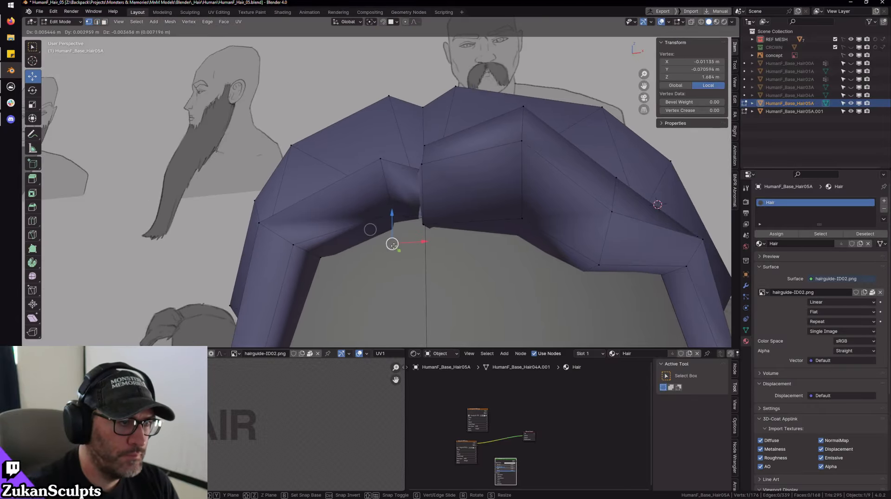
key(alt+z)
scroll(390, 243, down, 5)
key(a)
middle_drag(548, 261, 404, 234)
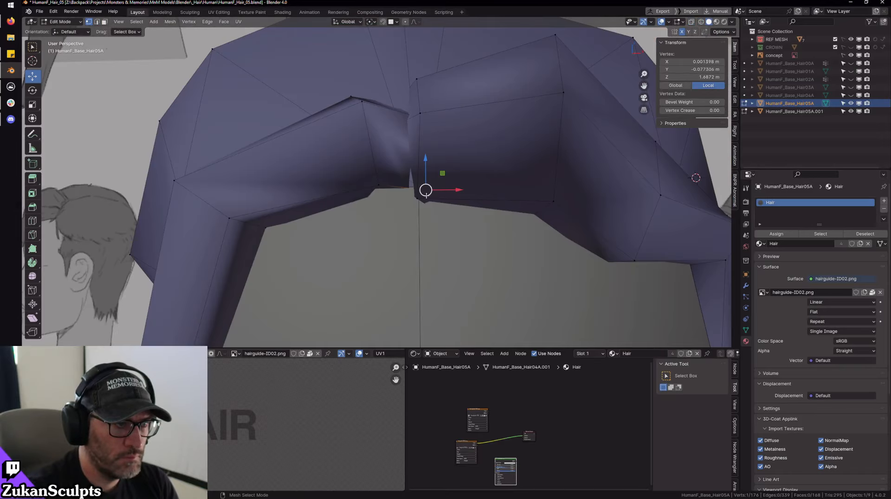
drag(423, 198, 428, 190)
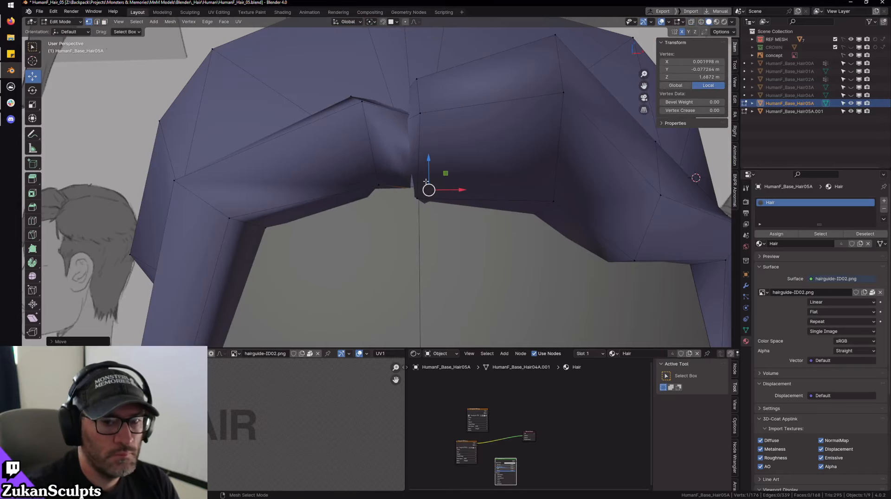
middle_drag(404, 163, 417, 171)
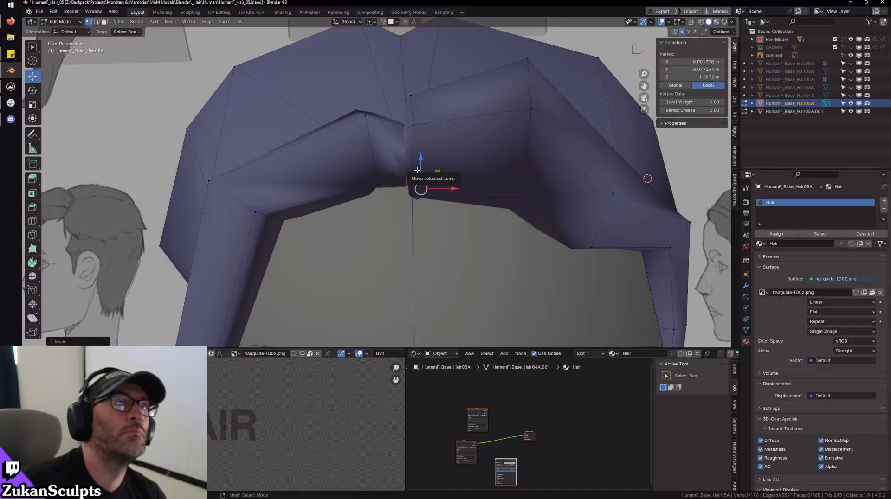
- Hide the scalp part of the hair mesh and isolate the remaining front strands in Local View
scroll(417, 170, down, 4)
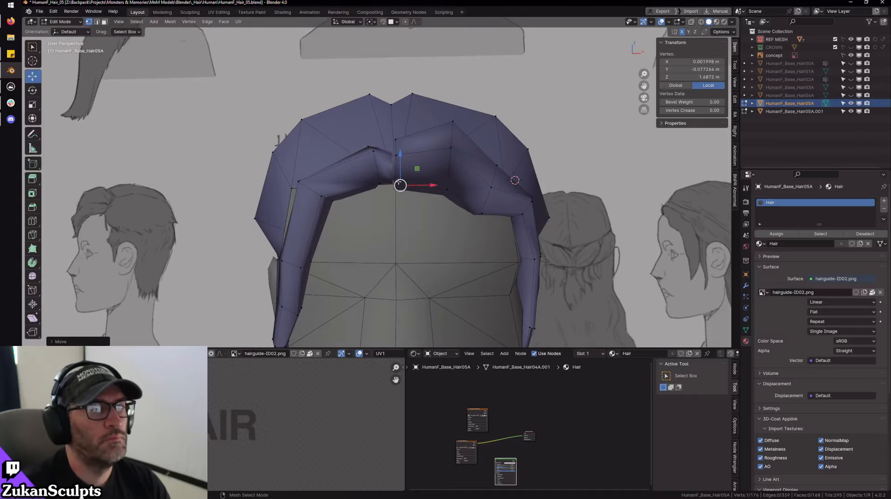
middle_drag(444, 93, 409, 174)
right_click(431, 159)
click(431, 174)
click(433, 140)
key(l)
key(h)
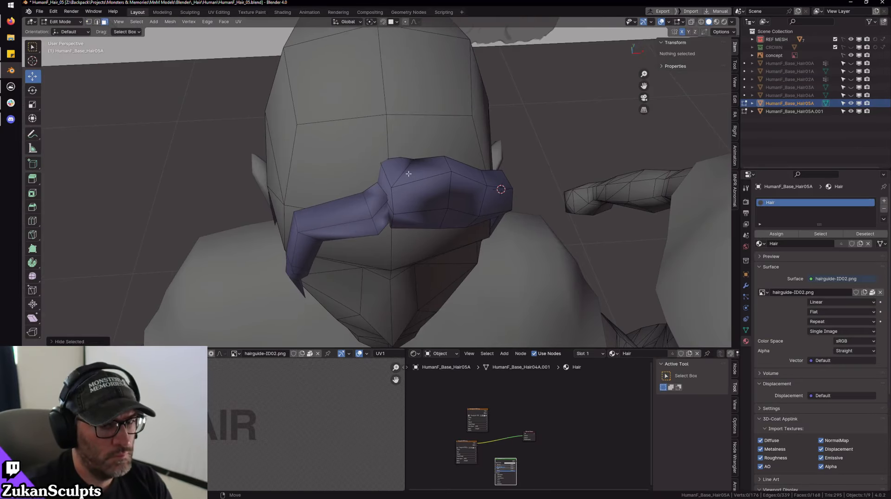
key(KP_Divide)
scroll(408, 232, up, 3)
- Select the pair of overlapping vertices inside the parting in wireframe display and move them back, away from the front
key(l)
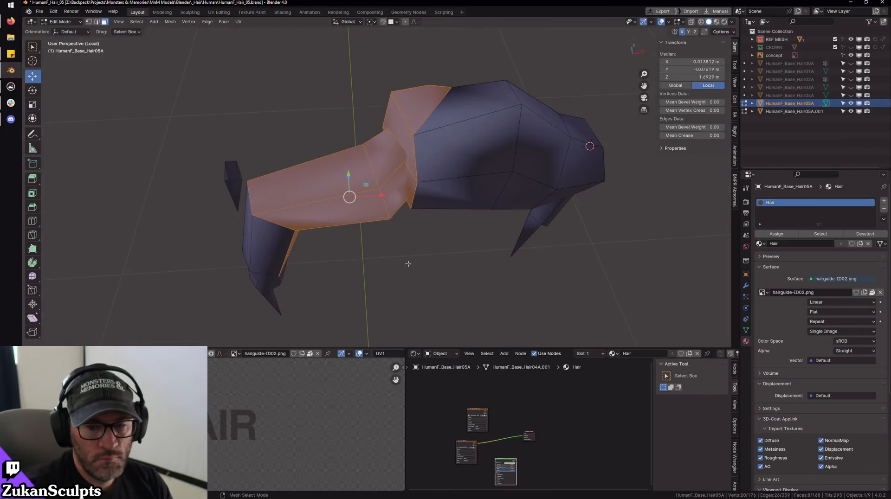
mouse_move(408, 264)
middle_down()
mouse_move(421, 207)
mouse_move(381, 176)
mouse_move(423, 146)
mouse_move(384, 145)
mouse_move(385, 206)
mouse_move(404, 172)
mouse_move(380, 186)
mouse_move(372, 174)
middle_up()
scroll(382, 166, up, 3)
right_click(403, 211)
click(403, 206)
key(shift+z)
scroll(409, 212, up, 1)
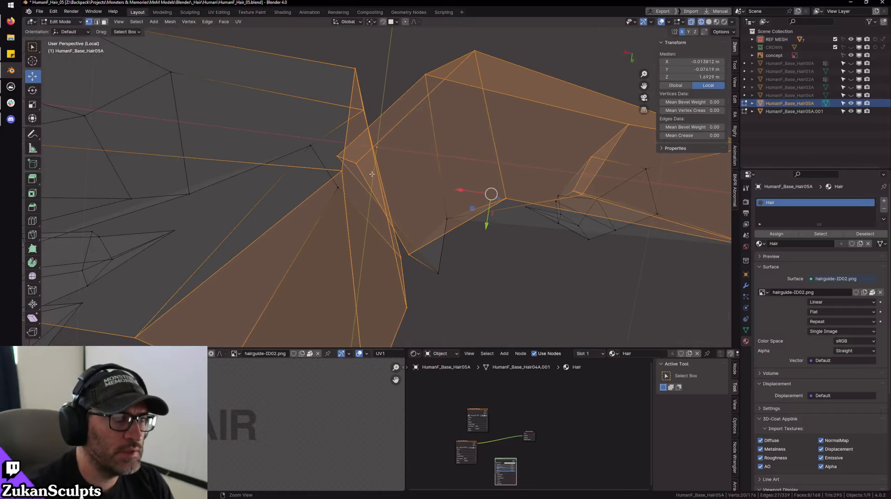
drag(353, 165, 354, 165)
middle_drag(354, 165, 358, 167)
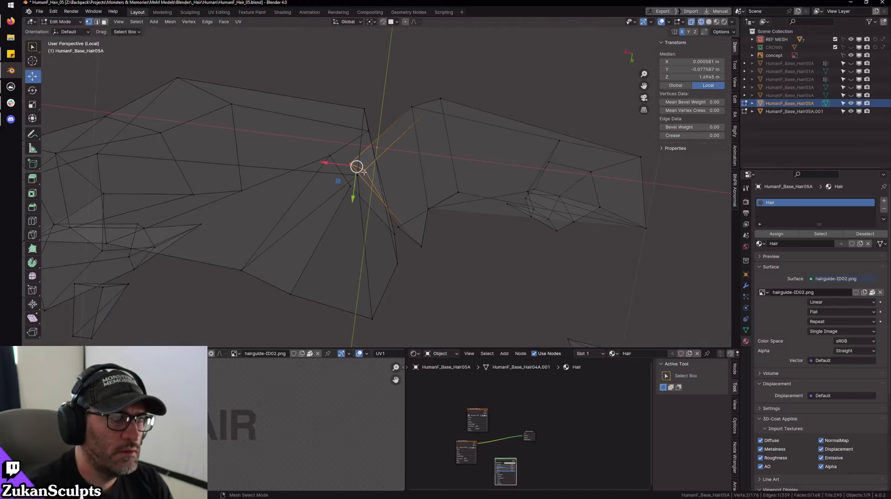
key(g)
click(357, 166)
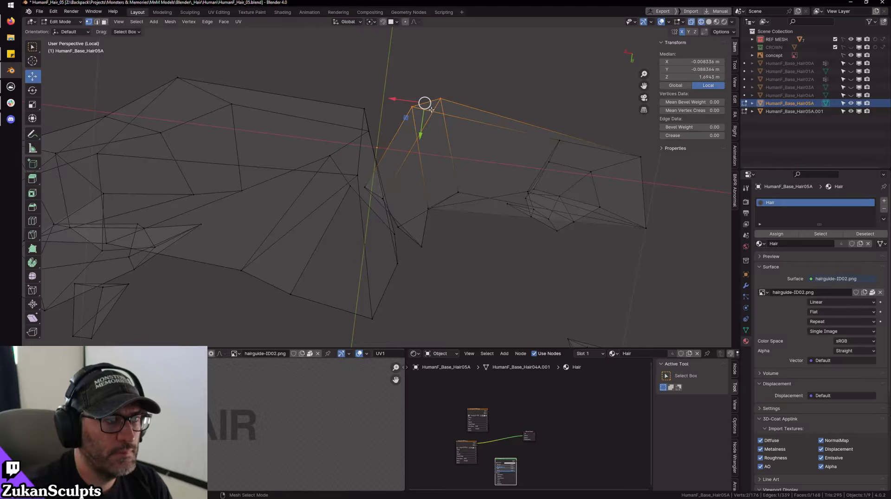
- Move the narrow strand's two foremost vertices at the parting to X about -0.006 m, Y about -0.087 m
key(g)
click(417, 120)
scroll(429, 156, down, 2)
key(shift+z)
middle_drag(425, 238, 350, 190)
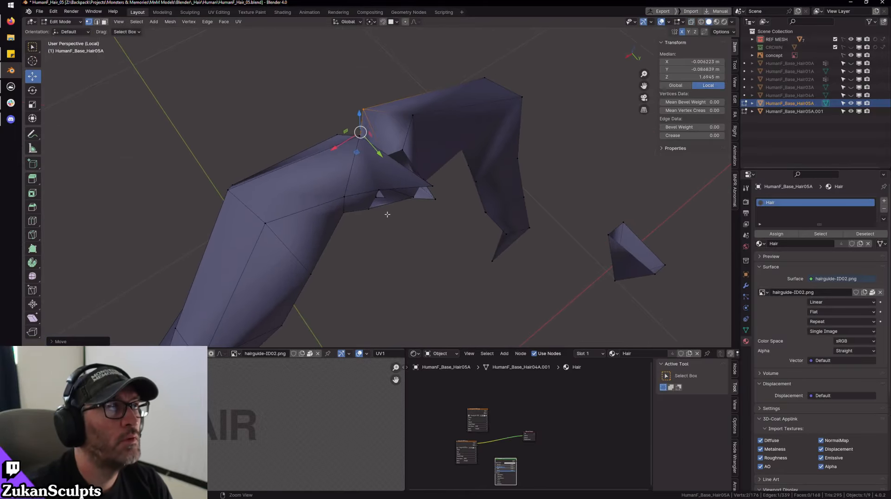
- Move the wide strand's end edge inside the parting back along Y to about -0.062 m
alt+drag(388, 214, 360, 211)
alt+right_drag(360, 212, 467, 222)
alt+drag(467, 223, 487, 228)
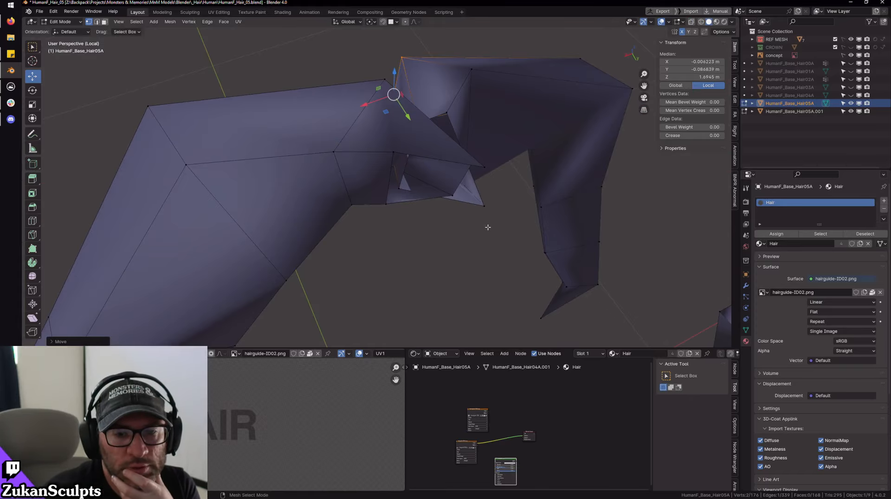
scroll(488, 228, up, 2)
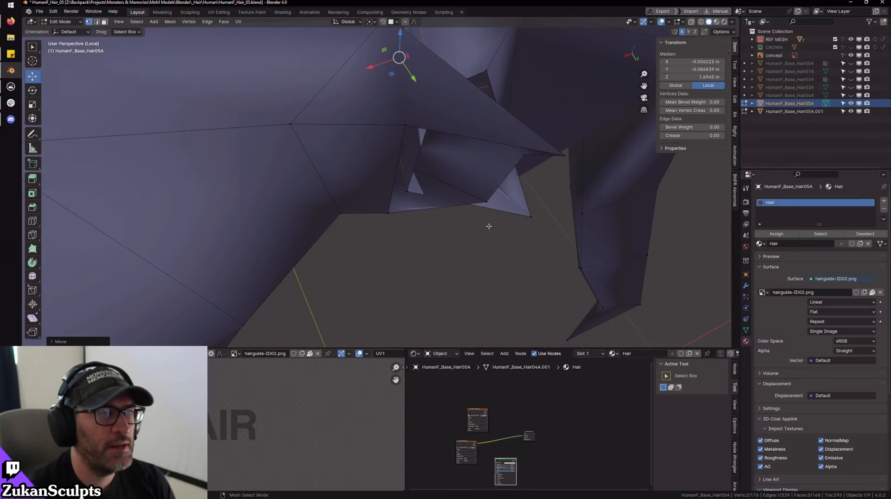
scroll(389, 172, down, 3)
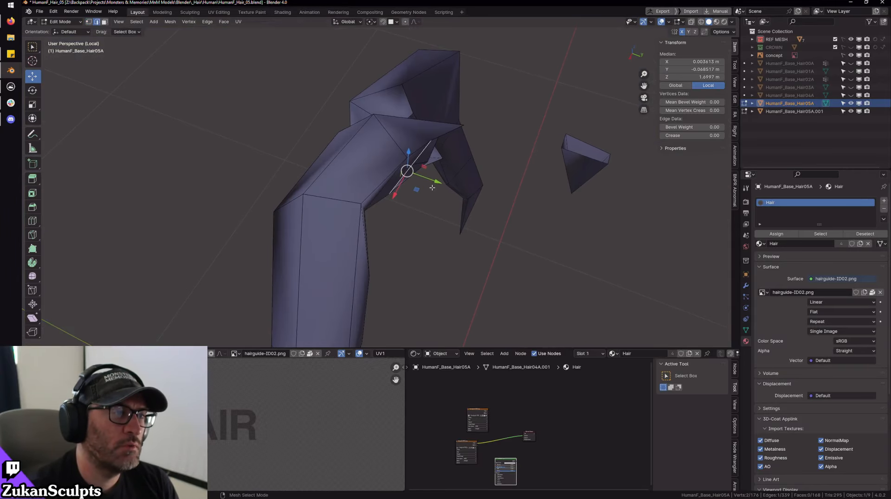
key(g)
key(y)
click(429, 199)
scroll(450, 206, up, 3)
scroll(451, 206, down, 3)
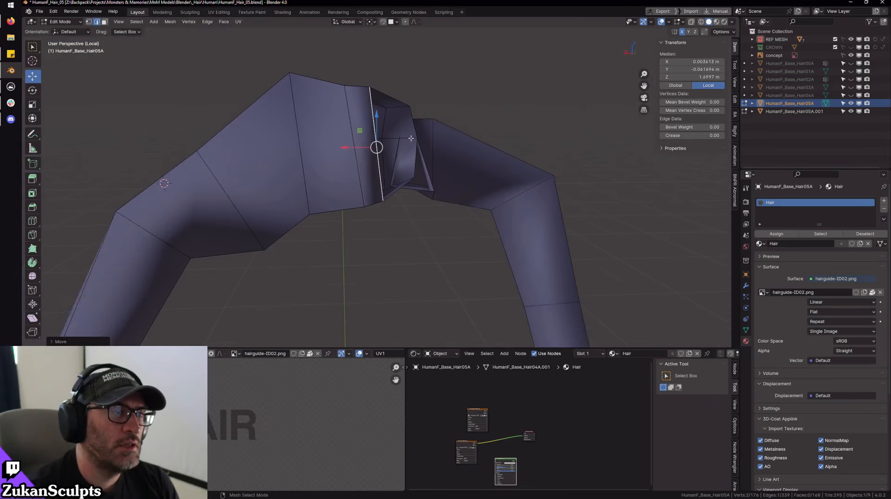
- Select the narrow strand's rear edge near the parting and scale it up slightly along Y
middle_drag(418, 177, 376, 222)
scroll(385, 134, up, 3)
scroll(386, 135, down, 3)
scroll(399, 165, up, 3)
scroll(398, 165, down, 3)
scroll(469, 246, up, 3)
key(shift+space)
key(s)
scroll(390, 188, up, 2)
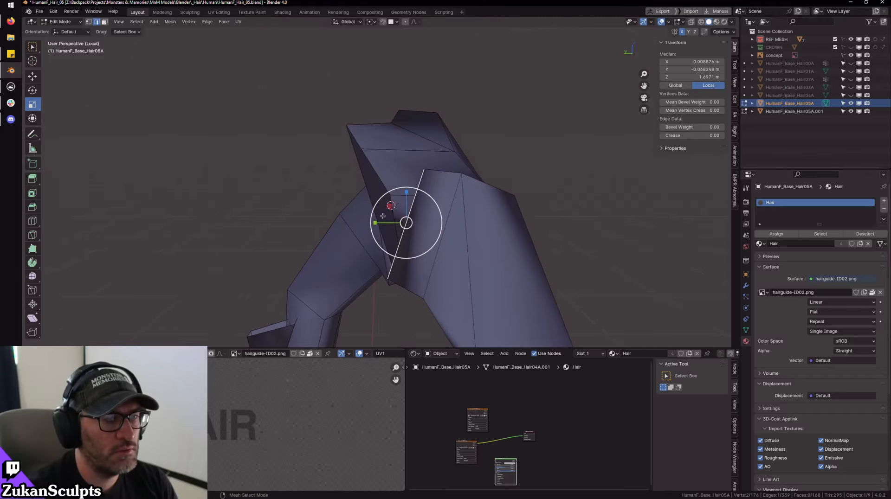
mouse_move(376, 222)
mouse_down()
mouse_move(407, 223)
mouse_move(367, 221)
mouse_up()
- Select the narrow strand's inner end edge at the parting and scale it down along Y
mouse_move(367, 222)
middle_down()
mouse_move(427, 213)
mouse_move(418, 175)
mouse_move(447, 207)
mouse_move(442, 189)
middle_up()
scroll(420, 199, up, 3)
key(shift+z)
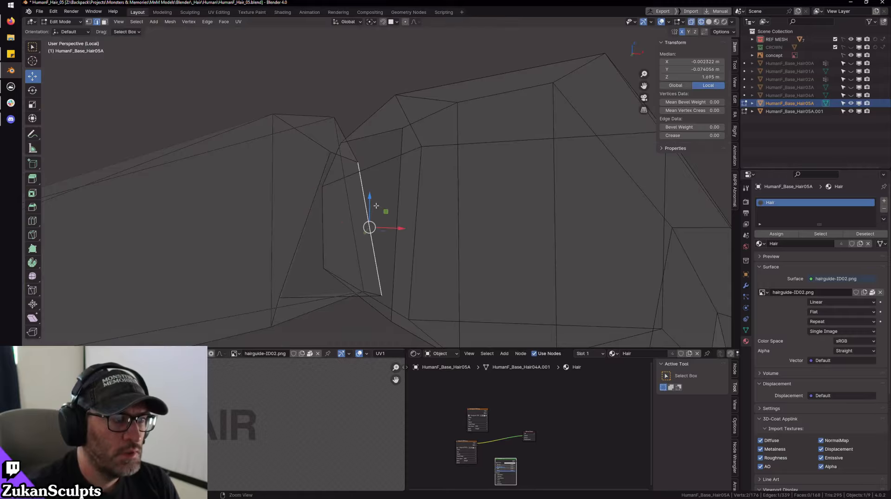
mouse_move(376, 206)
middle_down()
mouse_move(424, 239)
mouse_move(421, 252)
middle_up()
key(shift+z)
key(shift+space)
key(s)
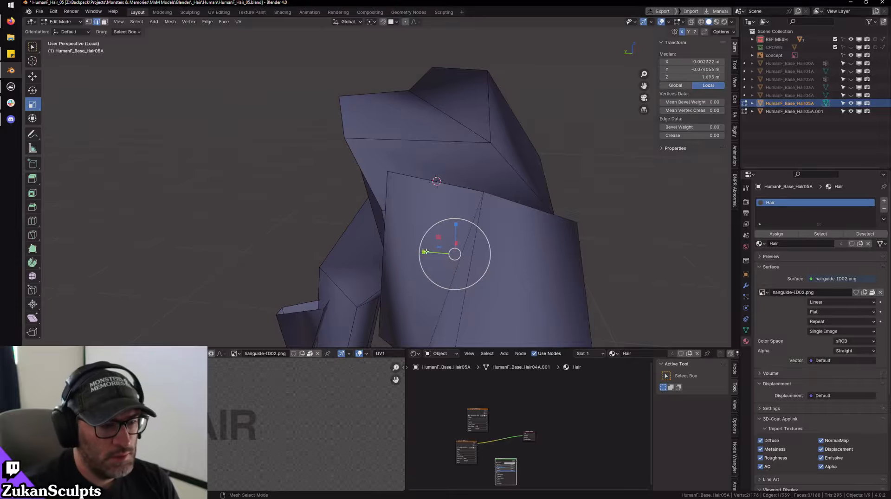
drag(424, 252, 433, 251)
- Select the inner vertices where the two front strands meet and nudge them to tidy the parting
middle_drag(559, 258, 481, 215)
click(453, 204)
mouse_move(441, 209)
alt+mouse_down()
mouse_move(431, 198)
mouse_move(451, 181)
alt+mouse_up()
click(427, 197)
key(shift+z)
mouse_move(358, 225)
alt+mouse_down()
mouse_move(368, 213)
mouse_move(374, 225)
mouse_move(362, 216)
alt+mouse_up()
click(356, 219)
key(shift+z)
key(w)
mouse_move(418, 176)
mouse_down()
mouse_move(399, 177)
mouse_move(427, 226)
mouse_move(416, 175)
mouse_up()
- Shift two underside vertices of the wide strand to Y about -0.074 m and -0.071 m, and leave Local View
alt+middle_drag(377, 192, 450, 168)
click(384, 226)
drag(385, 227, 391, 207)
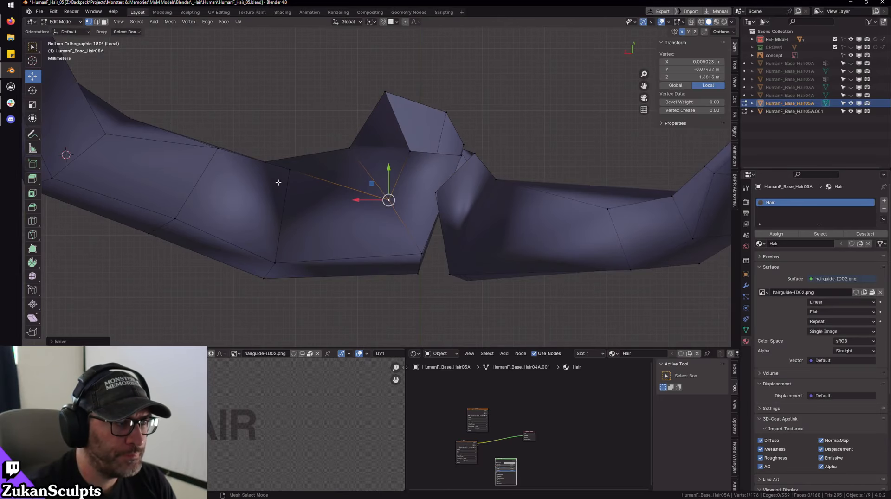
drag(290, 172, 291, 176)
shift+middle_drag(523, 217, 458, 185)
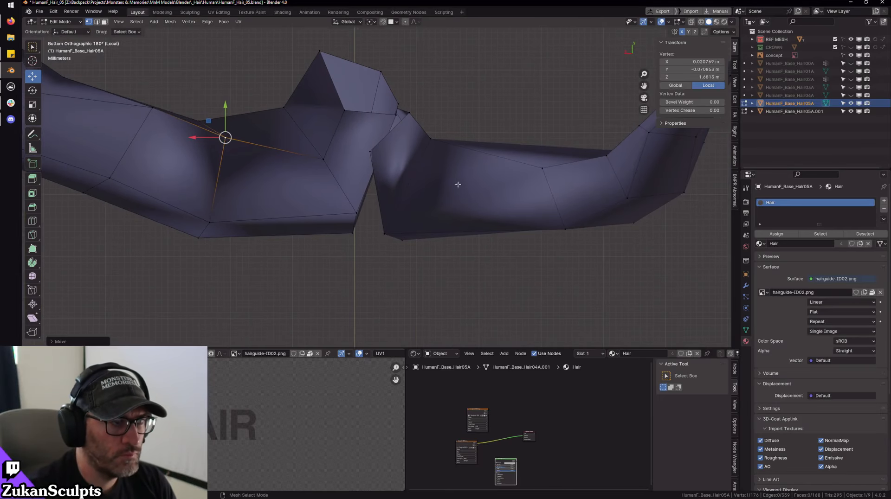
mouse_move(438, 150)
middle_down()
mouse_move(469, 219)
mouse_move(412, 252)
mouse_move(418, 209)
mouse_move(408, 191)
mouse_move(400, 274)
mouse_move(385, 228)
middle_up()
key(KP_Divide)
scroll(384, 260, up, 5)
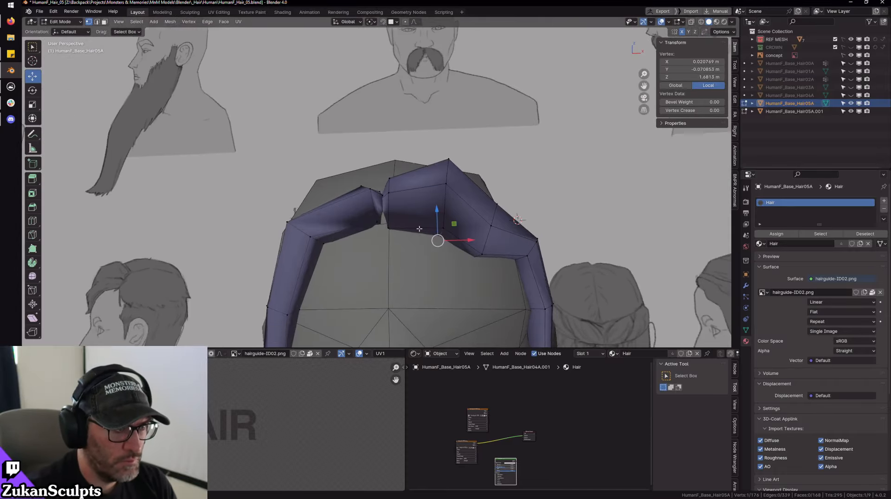
- Select the edge on the narrow strand's lower inner end at the parting and shift it outward along X
mouse_move(384, 287)
middle_down()
mouse_move(389, 232)
mouse_move(403, 246)
mouse_move(393, 245)
mouse_move(391, 274)
mouse_move(384, 249)
mouse_move(441, 222)
mouse_move(430, 219)
middle_up()
key(shift+z)
key(alt+a)
key(l)
click(392, 256)
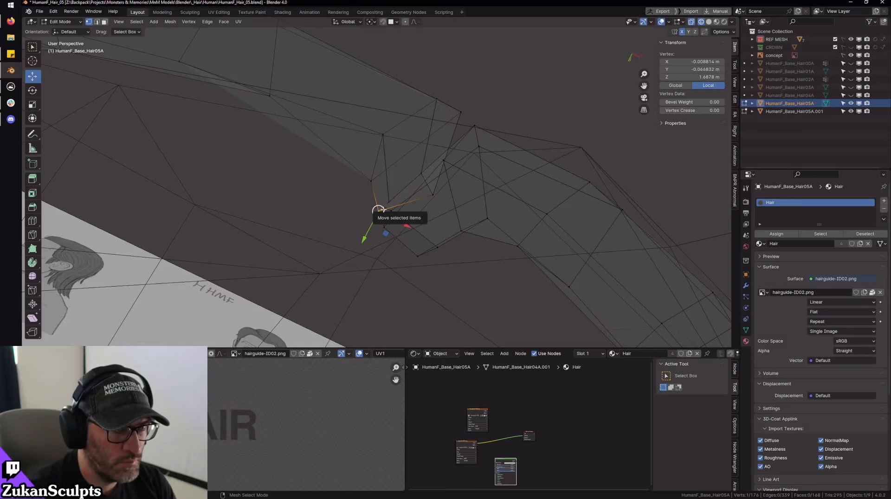
mouse_move(469, 177)
middle_down()
mouse_move(418, 186)
mouse_move(376, 233)
middle_up()
key(shift+z)
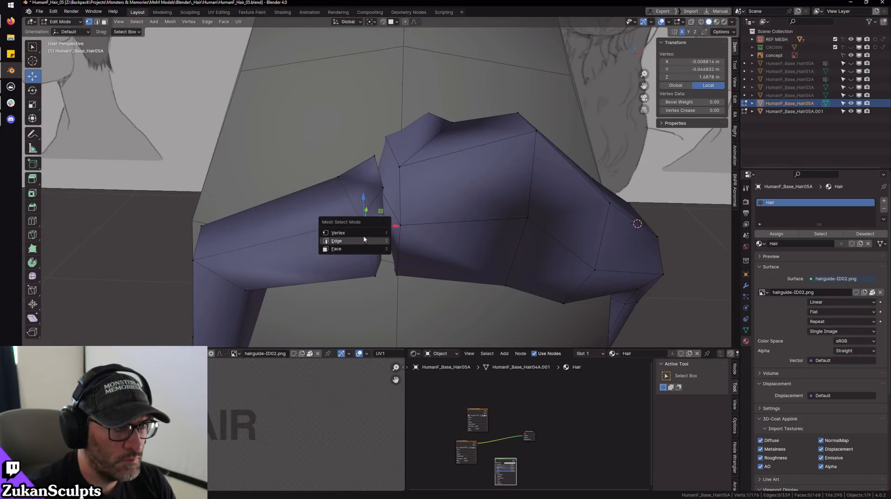
click(347, 254)
click(367, 249)
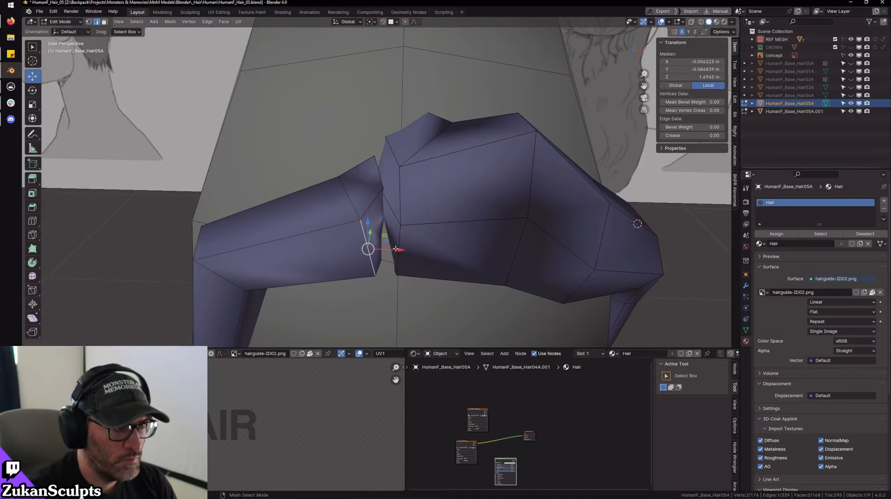
drag(395, 249, 385, 249)
- Select the edge where the two front strands meet and shift it along Y
middle_drag(385, 249, 394, 218)
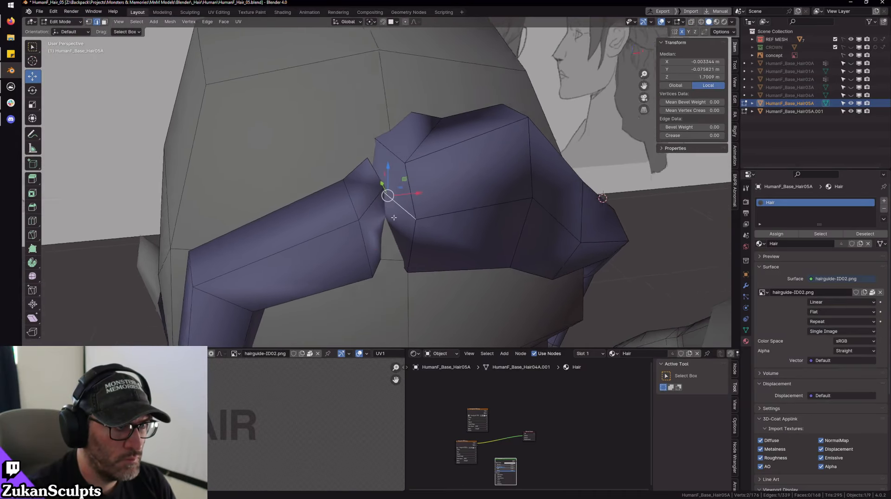
key(shift+z)
scroll(389, 218, up, 6)
key(shift+z)
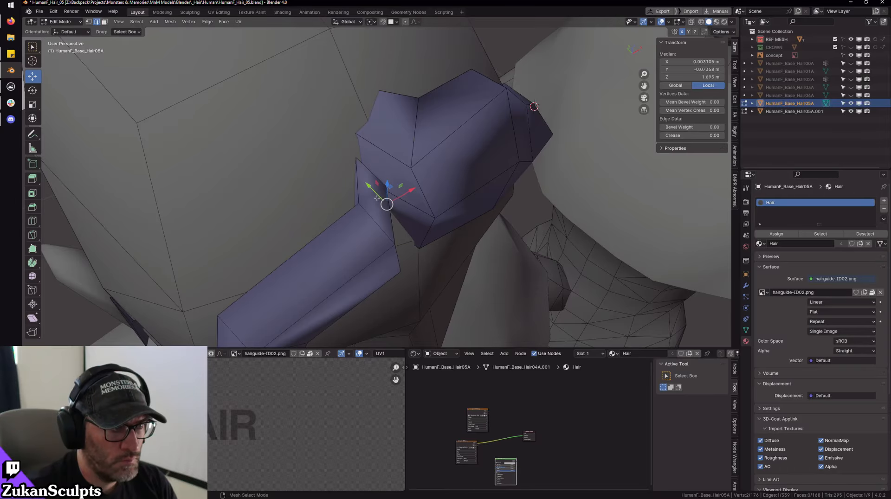
drag(384, 200, 393, 211)
- Select the narrow strand's bottom vertex at the parting and raise it to Z about 1.689 m
middle_drag(392, 211, 425, 268)
click(396, 245)
click(391, 256)
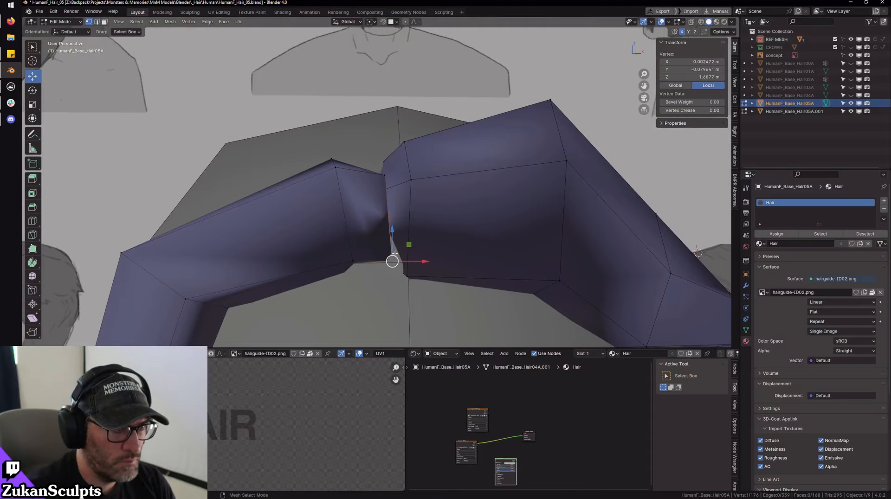
drag(393, 236, 393, 234)
click(395, 229)
scroll(389, 239, down, 4)
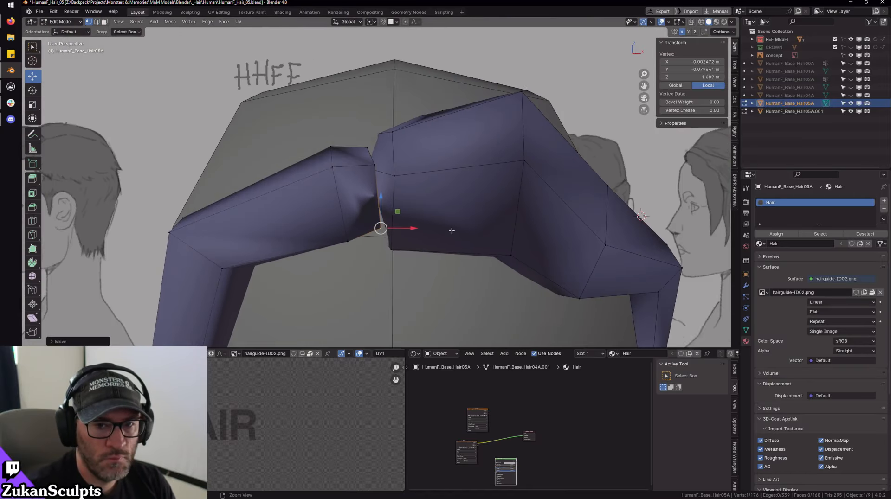
- Select the narrow strand's rear underside vertex and shift it along Y beside the scalp
key(Tab)
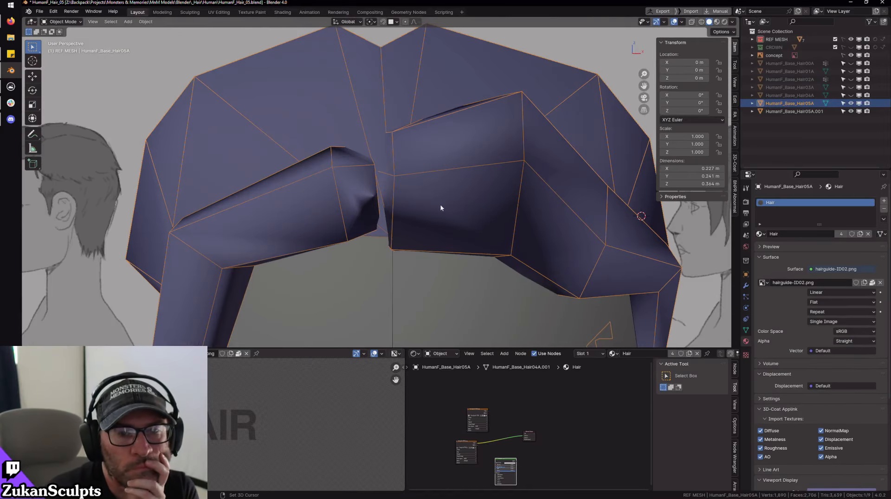
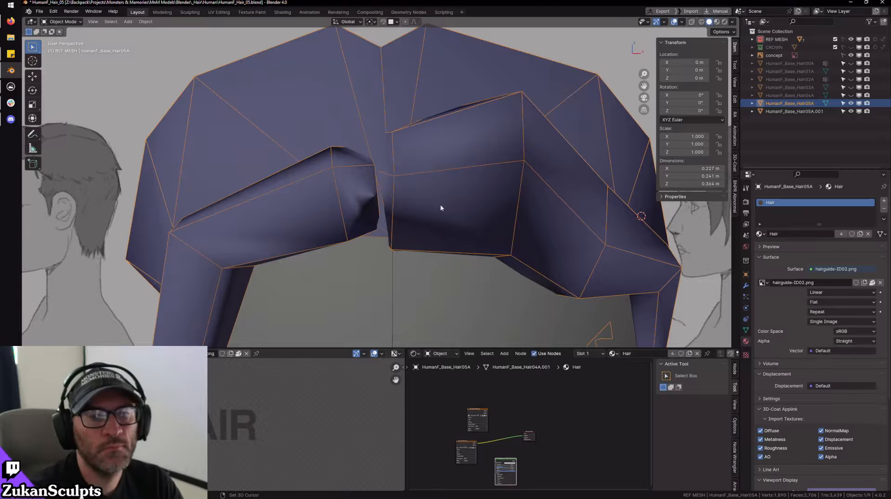
key(Tab)
scroll(415, 176, down, 4)
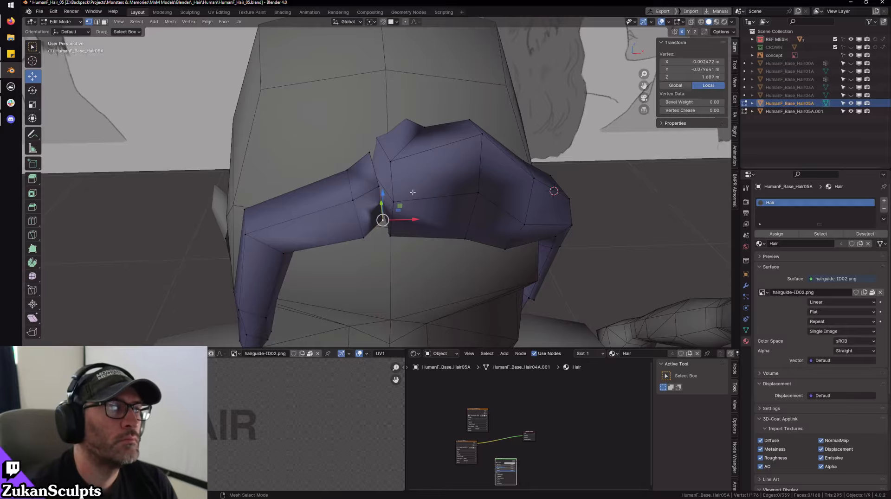
middle_drag(413, 192, 482, 163)
scroll(488, 159, up, 4)
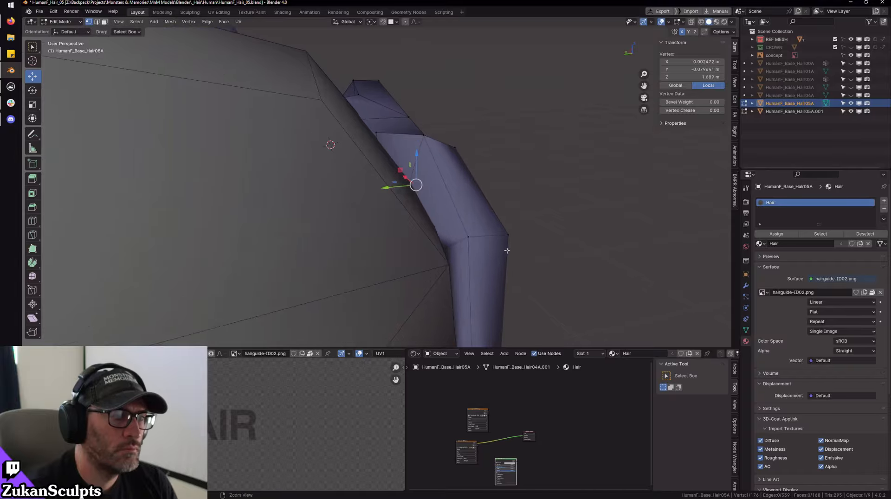
middle_drag(507, 251, 363, 182)
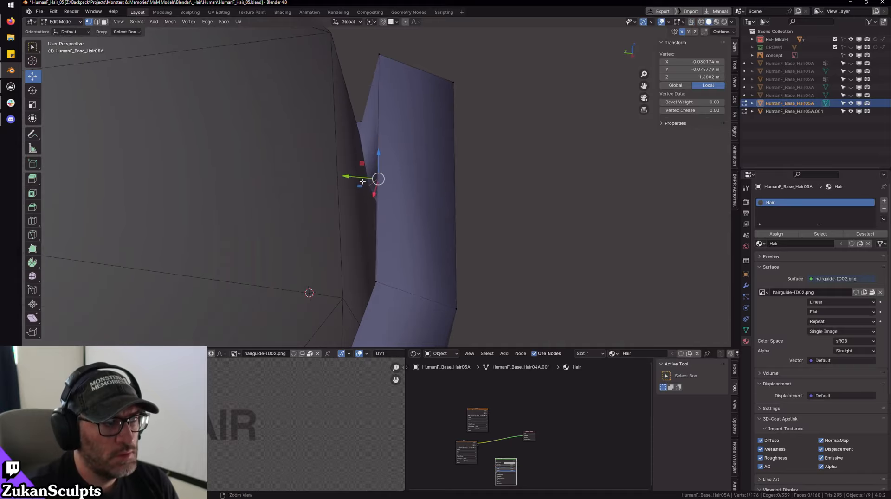
drag(363, 181, 346, 177)
middle_drag(346, 177, 408, 196)
drag(366, 182, 366, 180)
shift+middle_drag(471, 157, 411, 212)
- Undo the recent edge and vertex moves around the parting
key(ctrl+z)
key(KP_Divide)
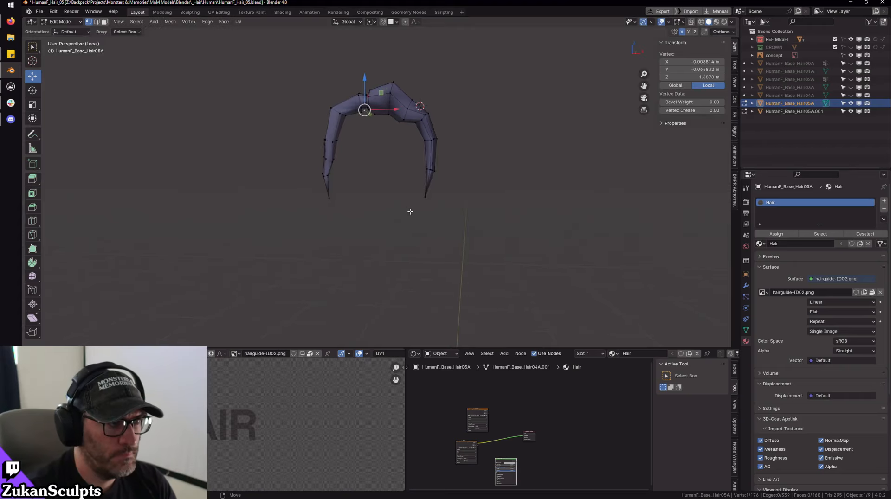
key(KP_Divide)
- In front wireframe view, select the narrow strand's corner loop and move it outward to X about -0.0415 m
key(KP_1)
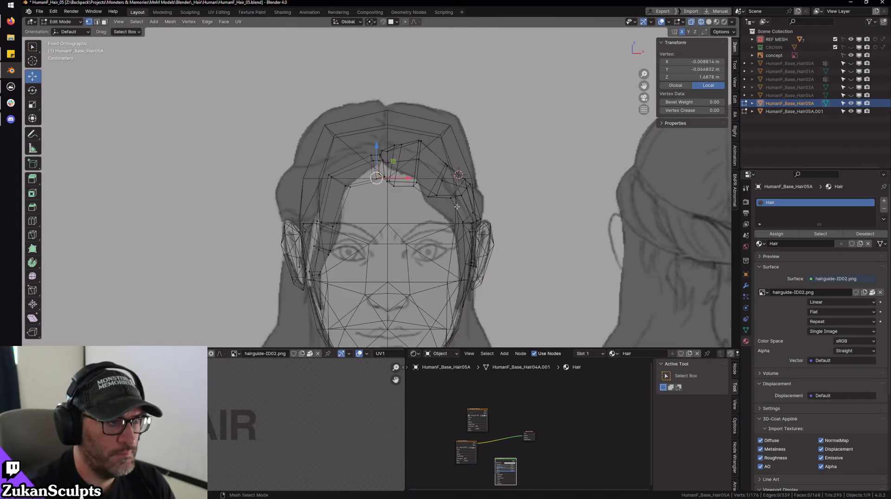
scroll(387, 228, up, 2)
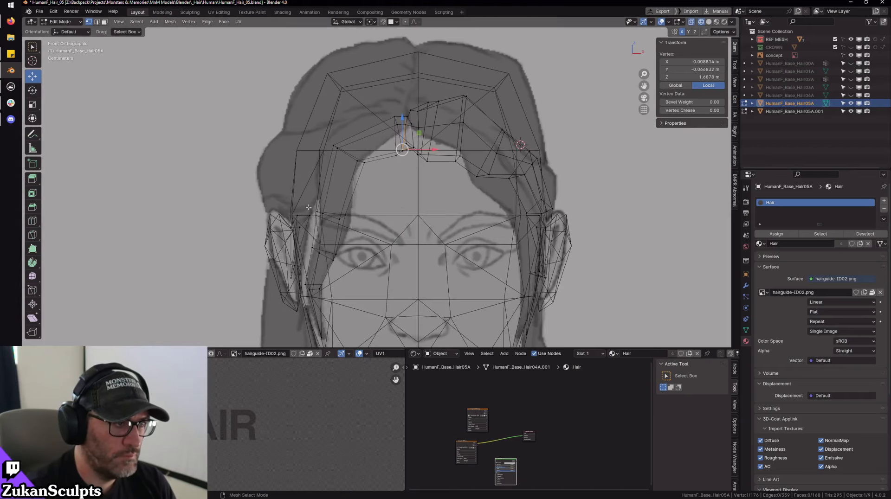
shift+middle_drag(320, 213, 367, 190)
scroll(368, 190, up, 1)
drag(414, 212, 413, 211)
scroll(431, 181, up, 2)
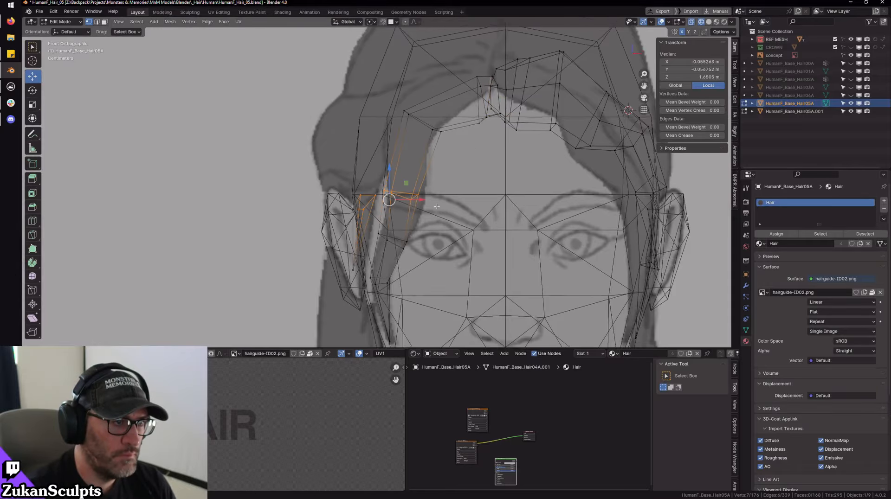
drag(494, 200, 498, 201)
shift+middle_drag(505, 160, 447, 203)
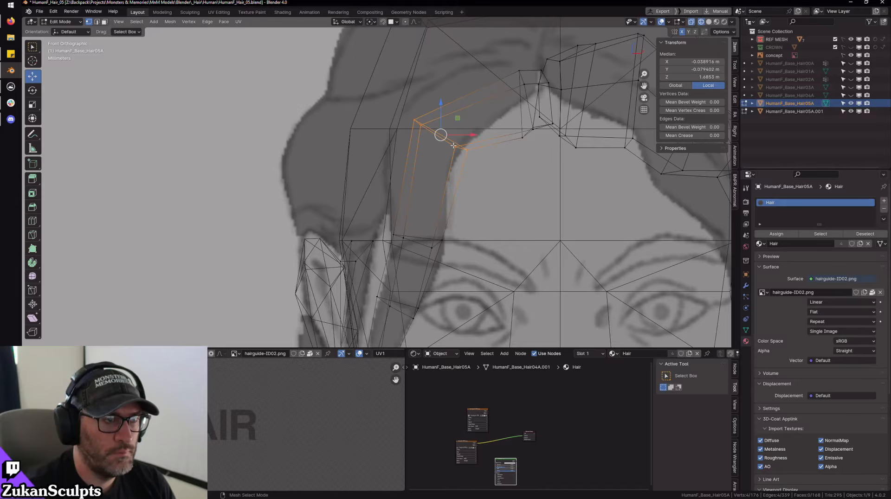
mouse_move(449, 136)
mouse_down()
mouse_move(427, 139)
mouse_move(439, 144)
mouse_up()
- Bevel the narrow strand's corner edge loop to split it into two loops
key(ctrl+Tab)
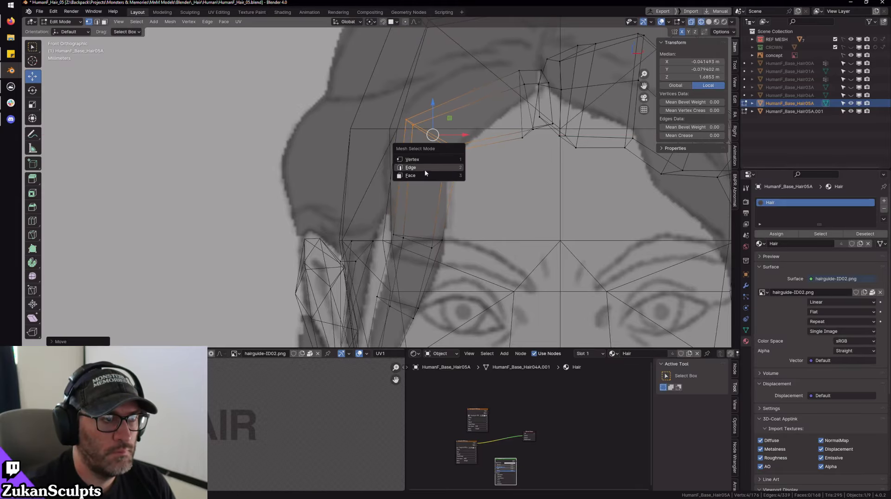
click(426, 170)
key(ctrl+b)
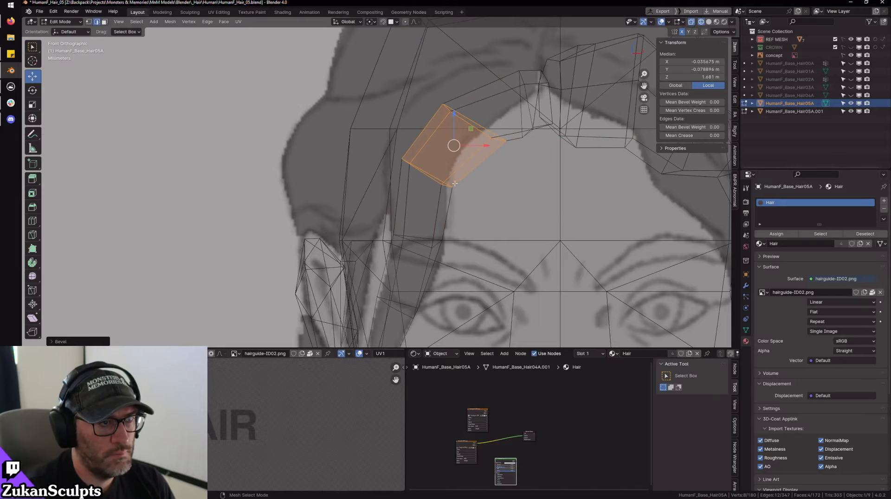
key(ctrl+z)
- Reposition the two bevelled loops along the sketched hairline, placing the upper one at about X -0.035 m, Z 1.693 m
drag(425, 173, 412, 163)
drag(498, 141, 499, 154)
key(w)
drag(475, 123, 454, 112)
scroll(474, 115, down, 1)
shift+middle_drag(508, 123, 458, 186)
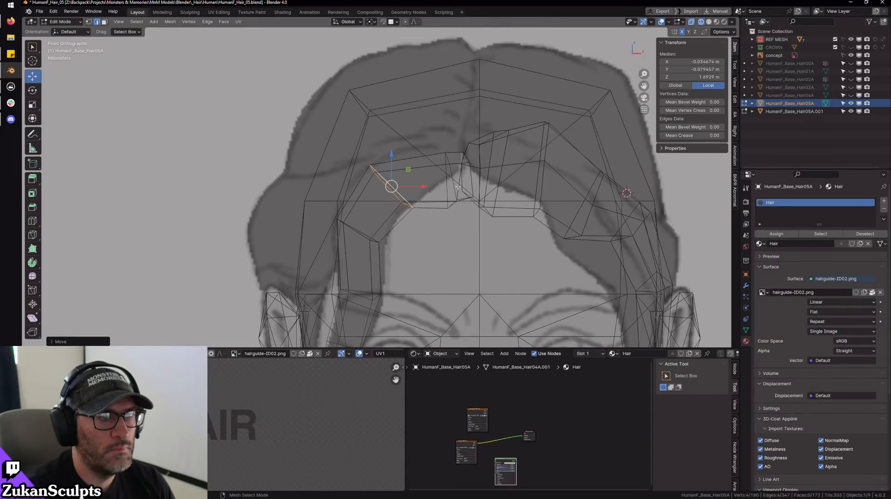
key(shift+z)
scroll(460, 188, down, 1)
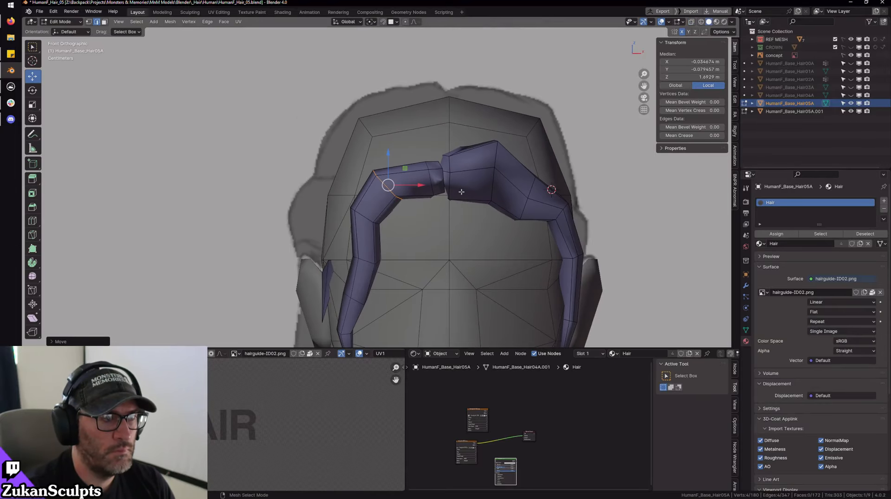
- Raise the narrow strand's top vertex near the parting to Z about 1.710 m
key(shift+z)
scroll(461, 192, up, 6)
key(ctrl+Tab)
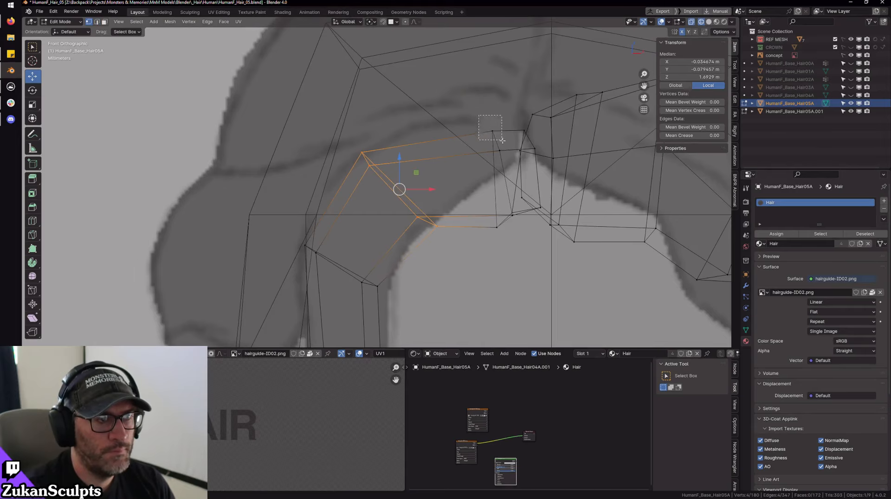
drag(502, 140, 502, 139)
drag(492, 98, 488, 85)
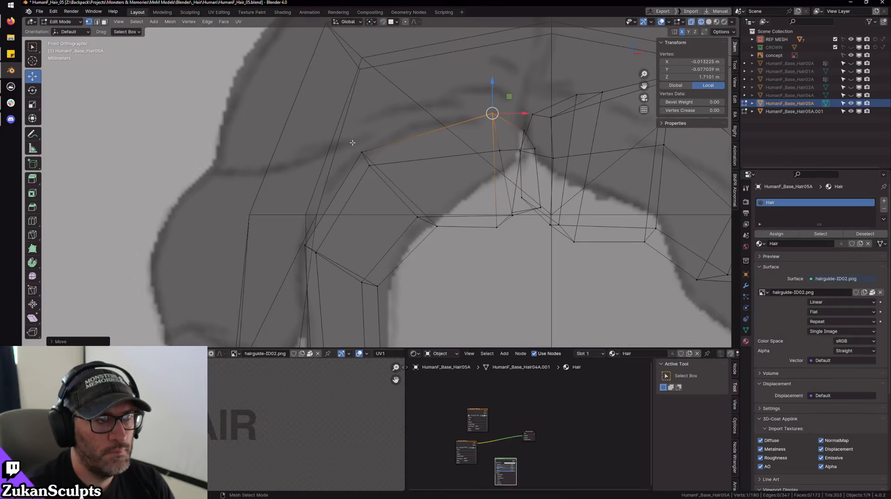
- Move the strand's two outer corner vertices to about X -0.043 m, Z 1.704 m and X -0.056 m, Z 1.681 m
drag(365, 155, 363, 142)
scroll(316, 230, down, 2)
shift+middle_drag(312, 235, 359, 177)
scroll(359, 177, up, 1)
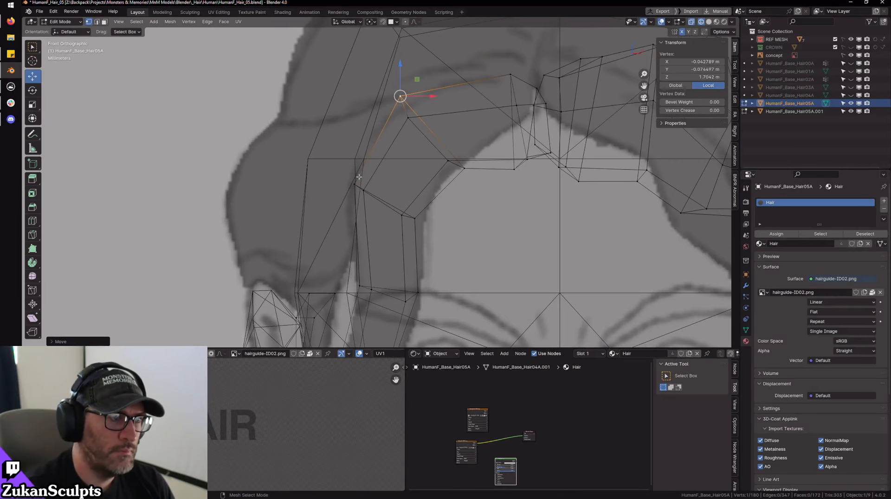
drag(354, 184, 350, 182)
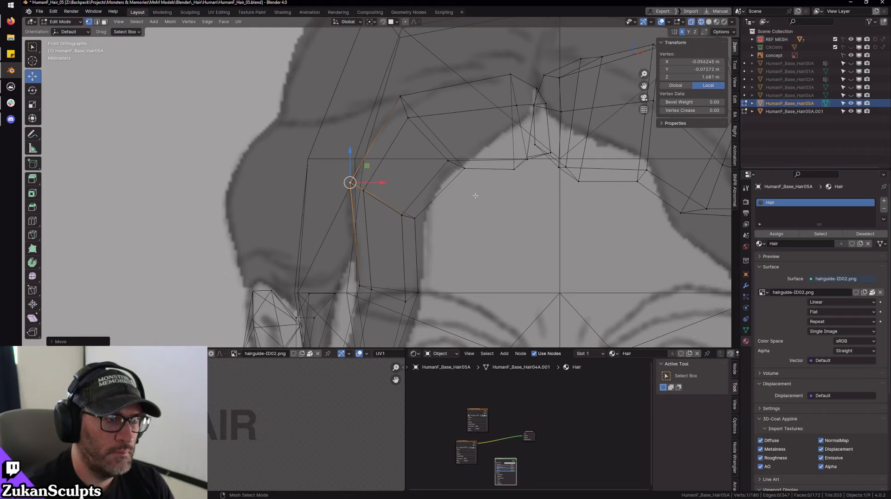
- Move the inner pair of vertices on the lower bevelled loop to about X -0.039 m, Z 1.671 m
click(468, 172)
shift+middle_drag(421, 220, 426, 198)
click(423, 198)
drag(420, 197, 421, 201)
- Move the strand's front vertex at brow level to about X -0.049 m, Z 1.651 m
scroll(391, 275, down, 1)
shift+middle_drag(391, 275, 409, 199)
scroll(409, 199, up, 2)
key(shift+z)
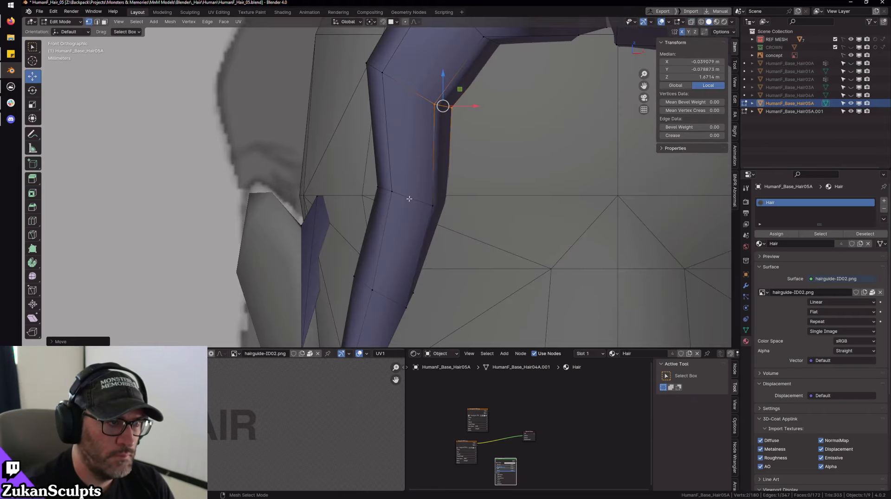
key(shift+z)
click(398, 193)
drag(398, 194, 398, 195)
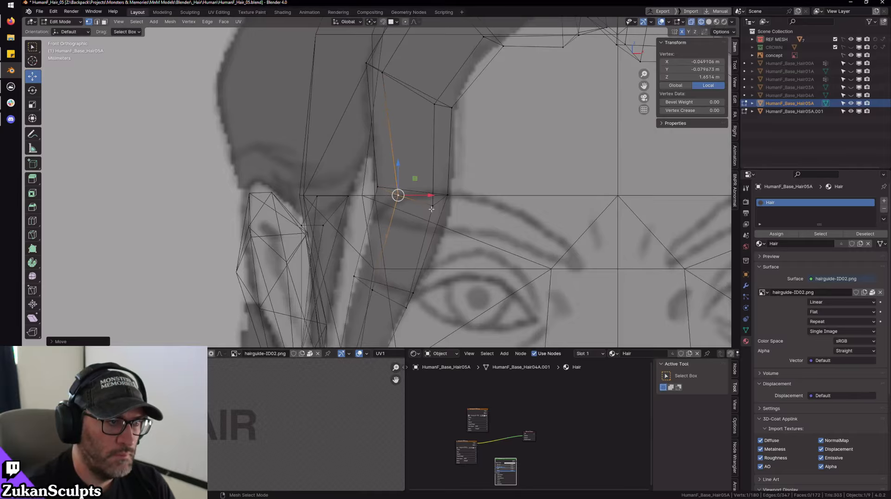
- Shift the strand's inner front vertex beside the eye outward and slightly upward
key(shift+z)
shift+middle_drag(420, 320, 430, 233)
scroll(430, 235, up, 2)
key(shift+z)
click(432, 236)
key(shift+z)
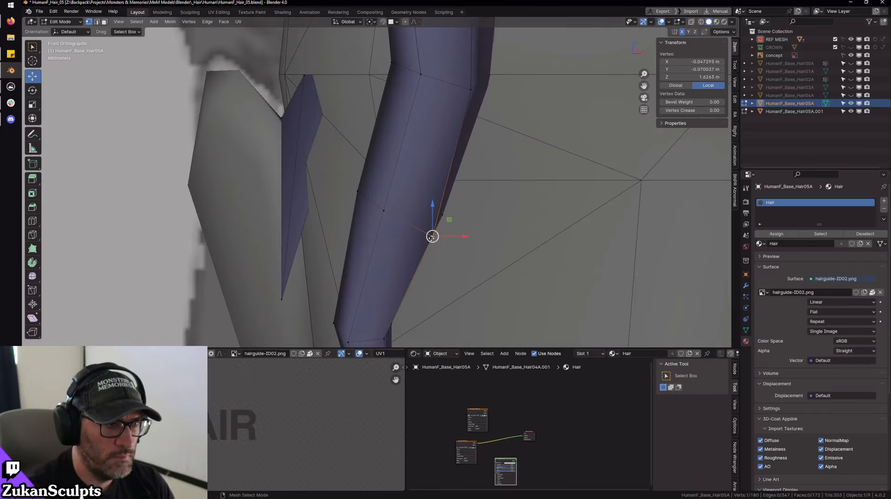
drag(432, 237, 417, 226)
- Shift the inner front vertex of the loop just above the strand's tip outward
scroll(408, 248, down, 1)
shift+middle_drag(386, 295, 412, 205)
key(shift+z)
click(412, 222)
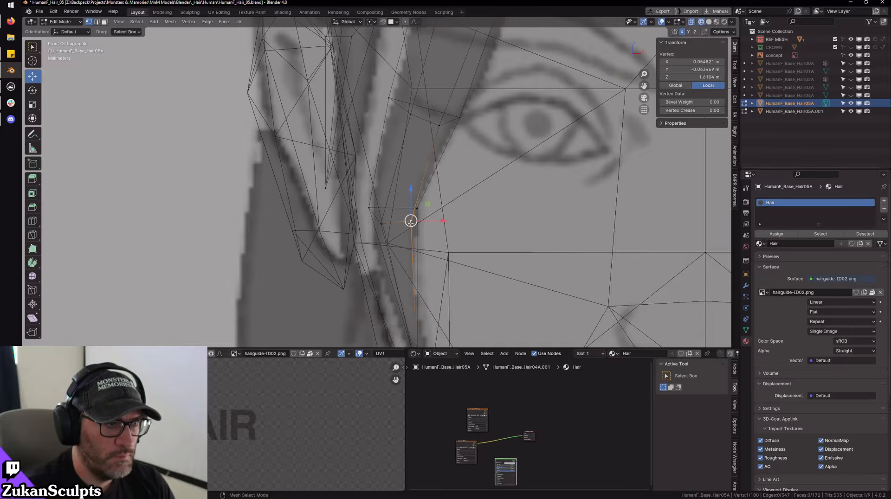
drag(411, 223, 380, 215)
- Adjust the outer vertex just above the tip and place the loop beside the eye at about X -0.053 m, Z 1.627 m
key(shift+z)
click(382, 224)
key(shift+z)
scroll(384, 220, down, 2)
mouse_move(408, 252)
shift+middle_down()
mouse_move(412, 233)
mouse_move(405, 239)
shift+middle_up()
drag(432, 194, 433, 208)
drag(441, 148, 433, 159)
scroll(432, 159, down, 5)
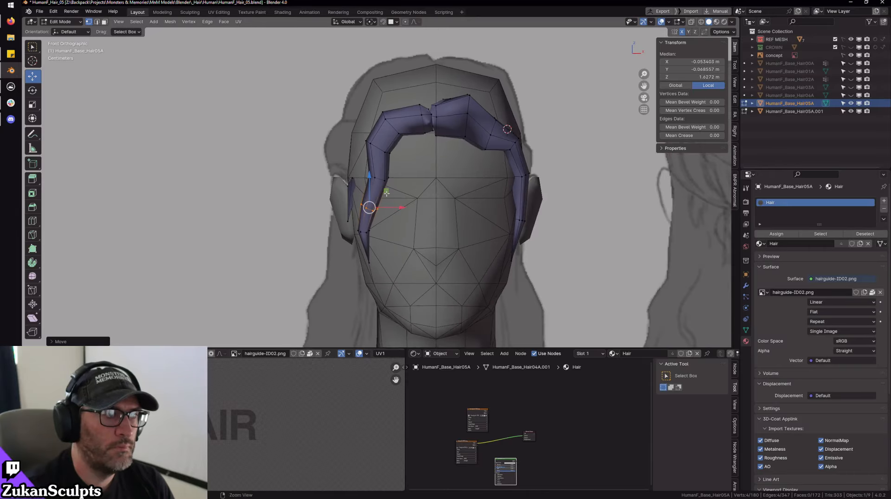
- From the side, select the narrow strand's bottom tip section and move it forward to Y about -0.068 m
middle_drag(432, 159, 494, 202)
alt+drag(494, 203, 453, 206)
alt+right_drag(452, 206, 428, 223)
alt+drag(428, 223, 426, 221)
alt+middle_drag(425, 221, 435, 200)
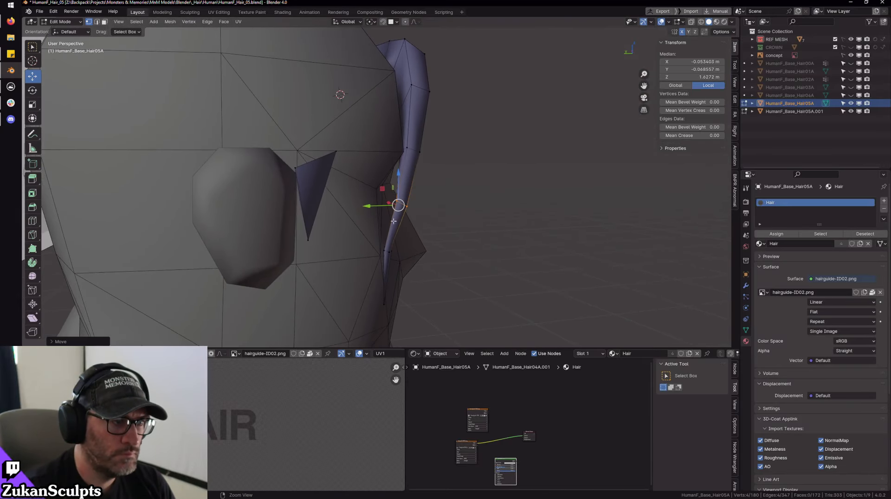
alt+drag(388, 207, 371, 221)
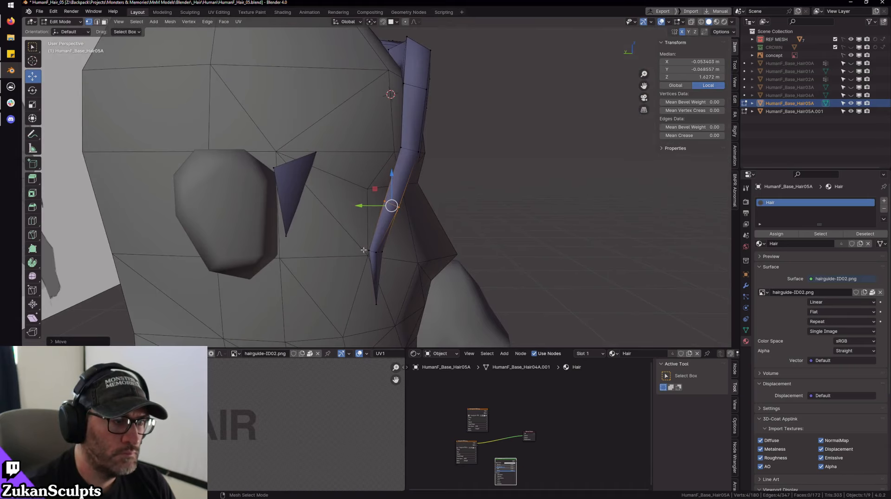
key(shift+z)
key(shift+z)
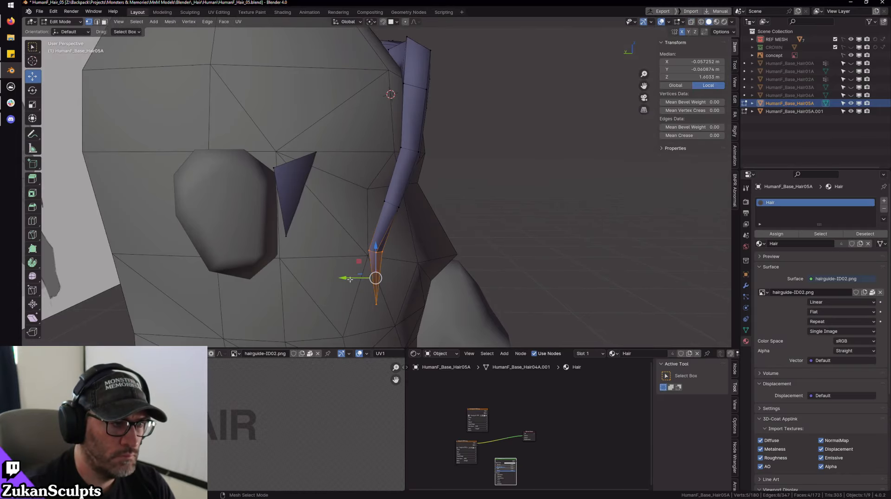
drag(354, 280, 369, 280)
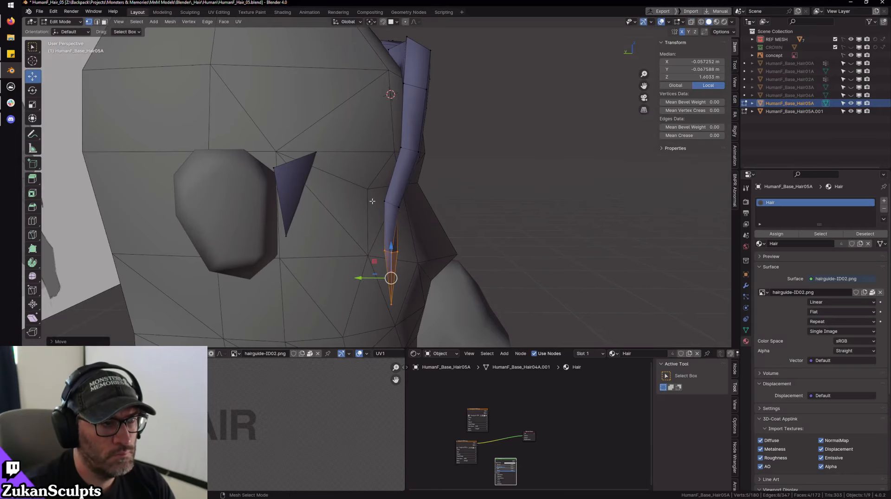
- Select the edge loop above the strand's tip section and shift it slightly along Y
key(shift+z)
key(shift+z)
drag(359, 205, 354, 206)
- Rotate the narrow strand's bottom tip section in the side view and move it to Y about -0.065 m
scroll(449, 231, down, 3)
mouse_move(449, 231)
middle_down()
mouse_move(457, 235)
mouse_move(422, 229)
mouse_move(411, 252)
mouse_move(368, 283)
mouse_move(412, 281)
middle_up()
scroll(456, 235, up, 4)
scroll(454, 224, down, 1)
key(shift+space)
key(r)
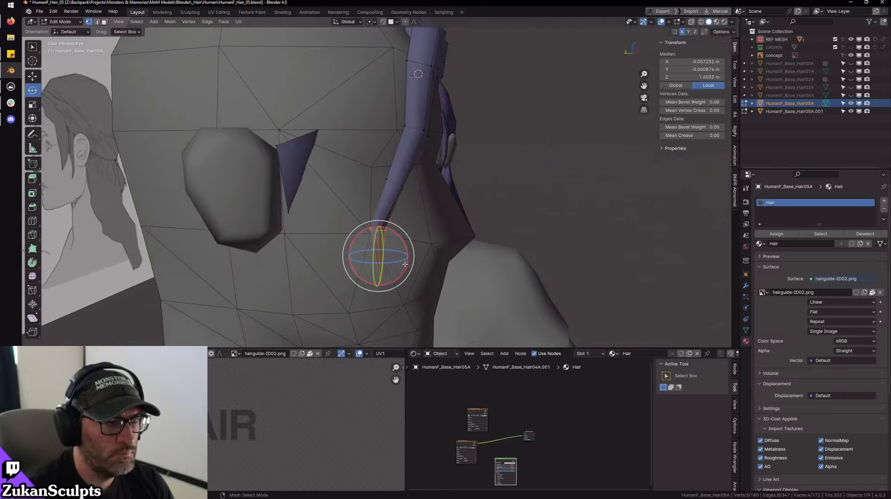
key(r)
click(395, 259)
key(shift+space)
key(g)
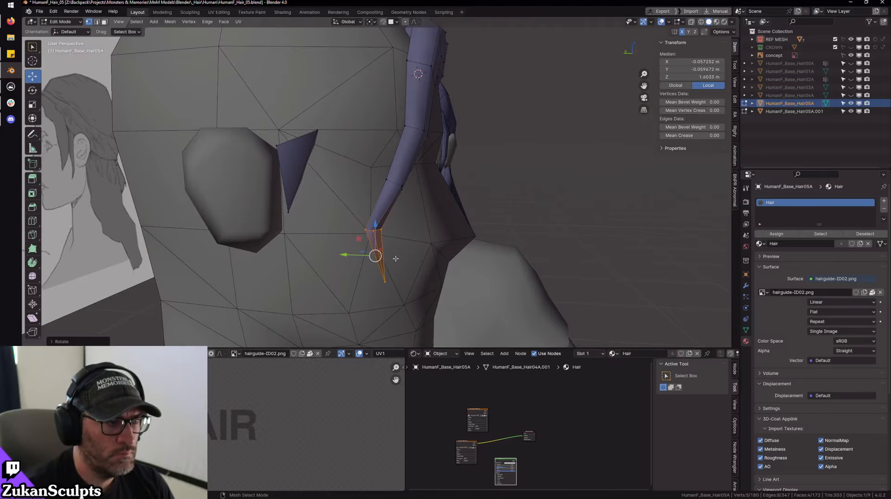
drag(355, 253, 367, 253)
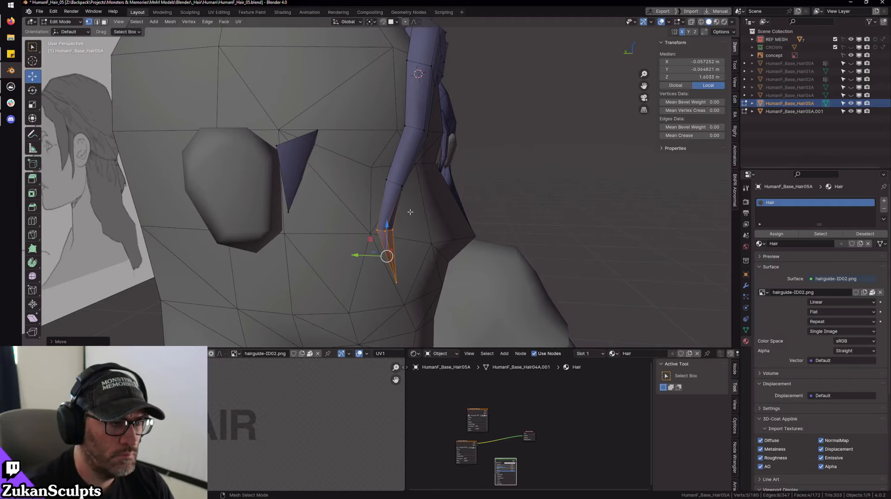
- Select the edge loops further up the strand and shift them along Y, placing the loop near Z 1.651 m at Y about -0.079 m
alt+drag(411, 226, 407, 214)
key(shift+z)
mouse_move(368, 182)
mouse_down()
mouse_move(424, 223)
mouse_move(457, 220)
mouse_up()
mouse_move(492, 182)
mouse_down()
mouse_move(391, 219)
mouse_move(409, 215)
mouse_move(377, 200)
mouse_move(478, 199)
mouse_up()
key(shift+z)
key(shift+z)
drag(472, 168, 376, 205)
key(shift+z)
mouse_move(446, 208)
alt+mouse_down()
mouse_move(399, 206)
mouse_move(381, 185)
alt+mouse_up()
mouse_move(420, 169)
alt+shift+mouse_down()
mouse_move(392, 217)
mouse_move(432, 187)
alt+shift+mouse_up()
- Select the next edge loop up the strand, near Z 1.676 m, and shift it to Y about -0.081 m
key(shift+z)
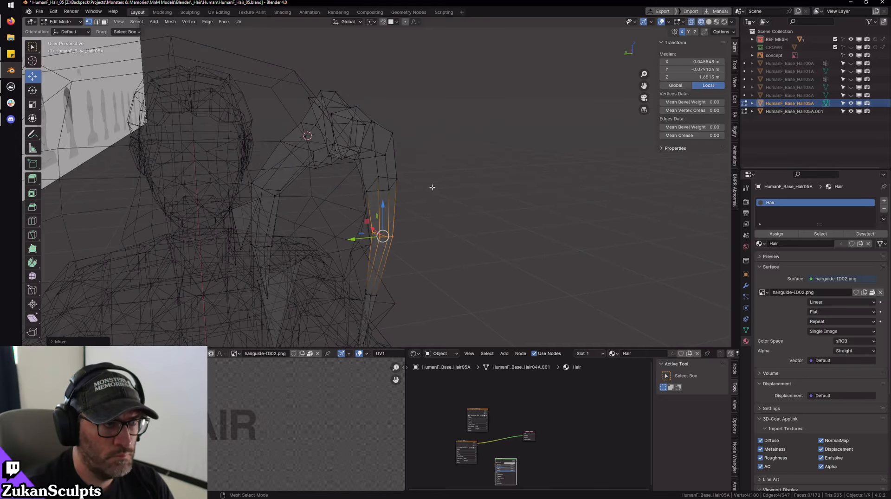
key(shift+z)
drag(353, 186, 360, 185)
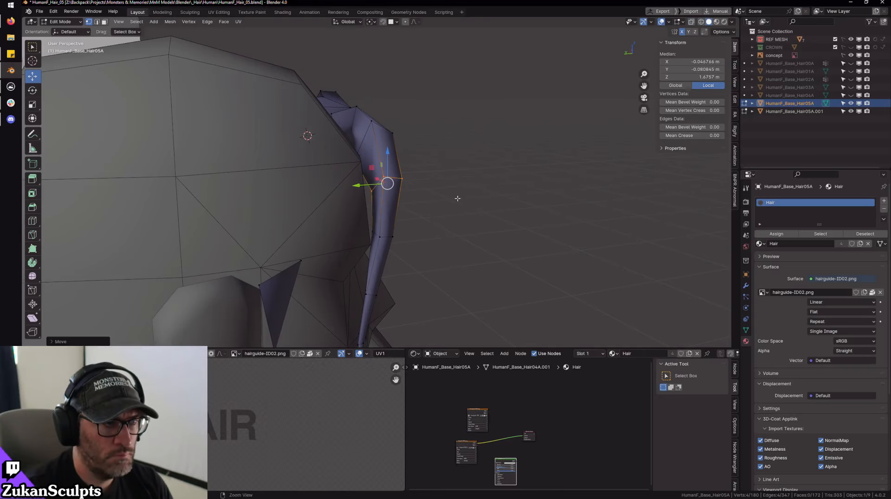
- Select the strand's upper vertex near the parting, at about Z 1.71 m, and shift it along Y
mouse_move(457, 198)
alt+mouse_down()
mouse_move(380, 207)
mouse_move(448, 195)
alt+mouse_up()
mouse_move(448, 195)
ctrl+alt+mouse_down()
mouse_move(433, 160)
mouse_move(360, 156)
mouse_move(346, 144)
mouse_move(366, 126)
mouse_move(337, 131)
ctrl+alt+mouse_up()
click(368, 149)
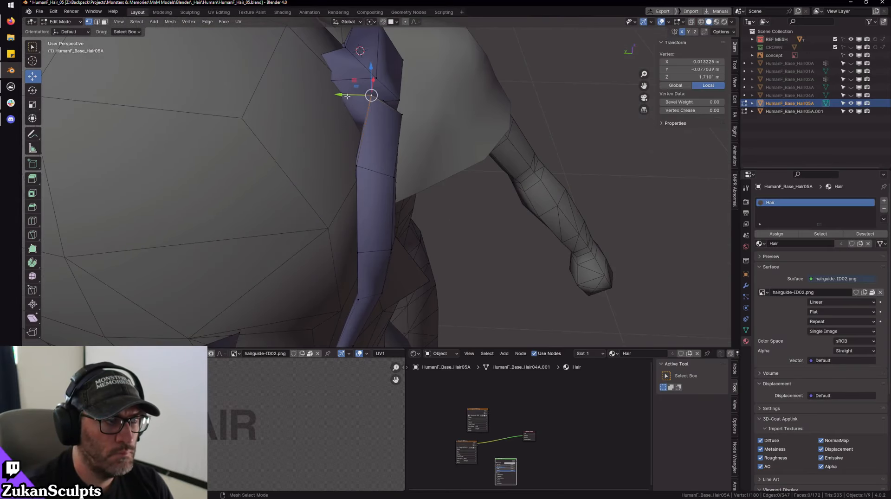
drag(347, 97, 333, 98)
alt+drag(334, 98, 371, 237)
- Shift two inner strand vertices along Y, to about -0.074 m near Z 1.671 m and about -0.075 m near Z 1.652 m
middle_drag(420, 260, 356, 160)
drag(356, 160, 348, 155)
scroll(412, 257, down, 6)
scroll(412, 257, up, 5)
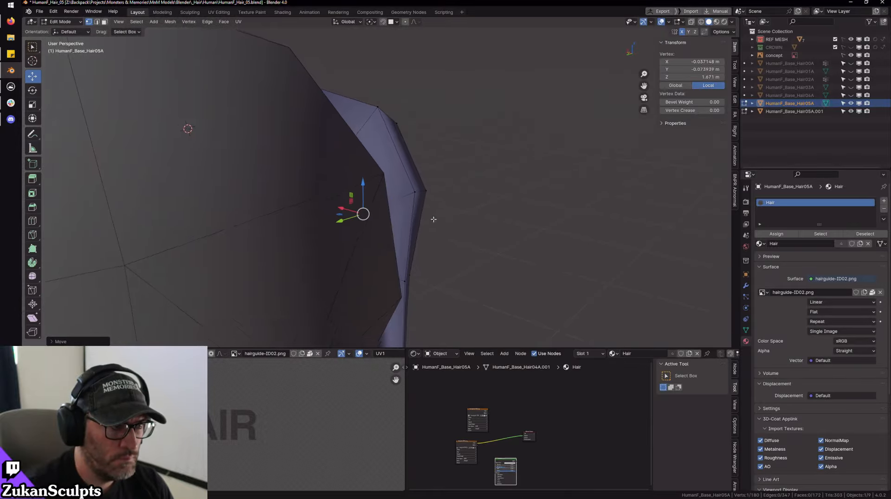
middle_drag(411, 256, 352, 255)
drag(337, 266, 327, 267)
scroll(328, 267, down, 4)
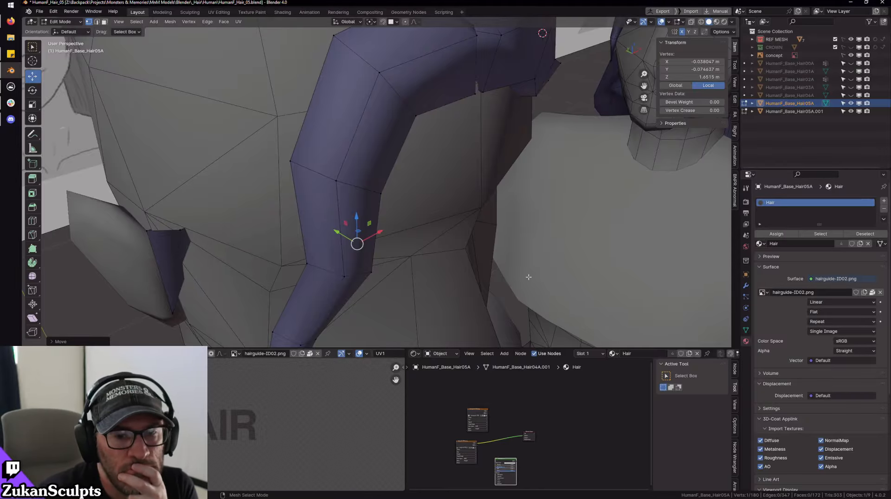
- From the top, select the -X strand's front vertex at the parting and move it to about X -0.003 m, Y -0.080 m
middle_drag(560, 203, 424, 194)
scroll(382, 192, up, 3)
middle_drag(396, 104, 452, 269)
key(alt+z)
scroll(445, 263, up, 2)
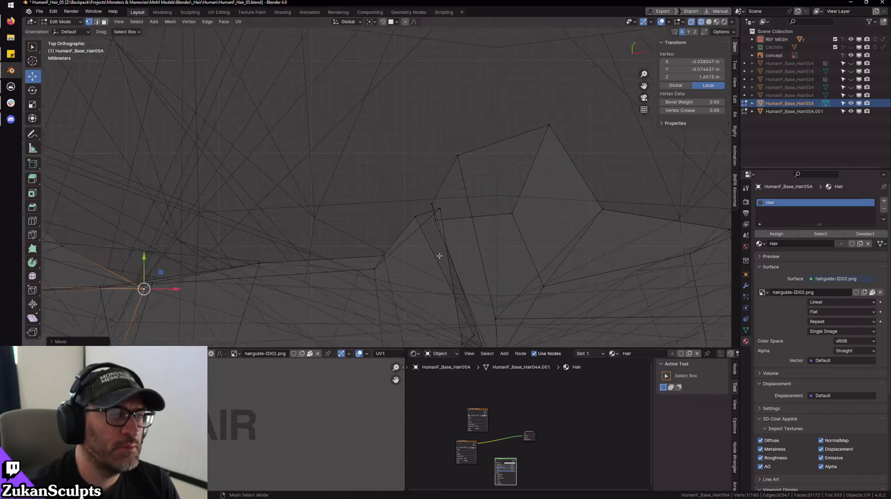
key(alt+z)
mouse_move(422, 202)
mouse_down()
mouse_move(412, 218)
mouse_move(406, 207)
mouse_up()
key(alt+z)
shift+middle_drag(450, 300, 432, 251)
key(alt+z)
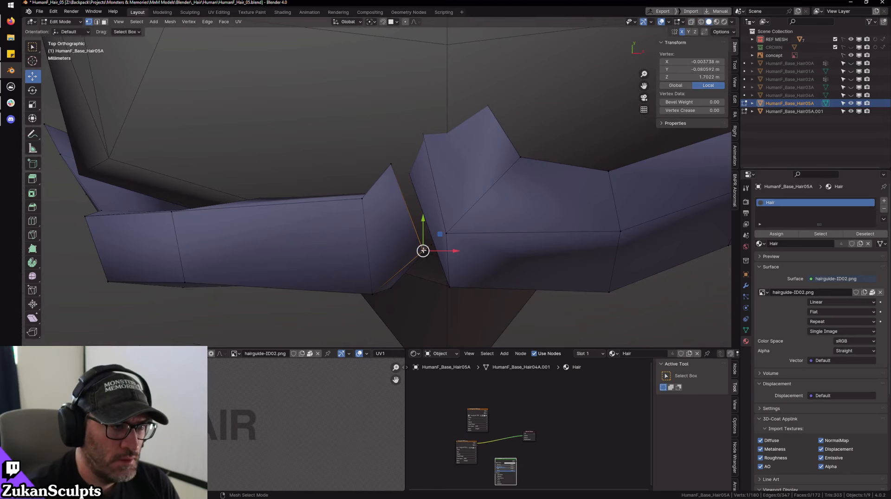
drag(423, 252, 426, 244)
mouse_move(441, 296)
shift+middle_down()
mouse_move(427, 267)
mouse_move(432, 243)
shift+middle_up()
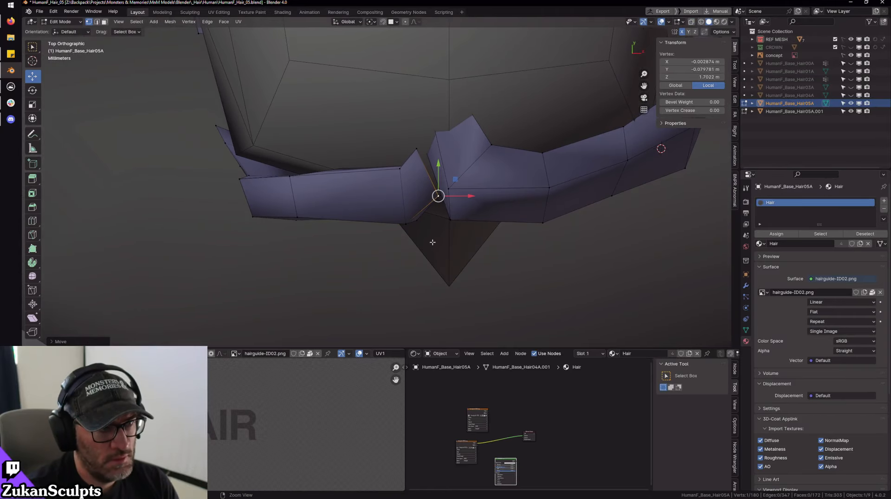
- Select the rear vertex pair of the -X strand's parting end and move it to about X -0.011 m, Y -0.068 m
key(alt+z)
shift+click(401, 166)
key(alt+z)
drag(430, 166, 413, 149)
key(alt+z)
key(alt+z)
middle_drag(414, 149, 418, 202)
scroll(476, 236, up, 3)
scroll(475, 235, down, 5)
scroll(418, 202, up, 2)
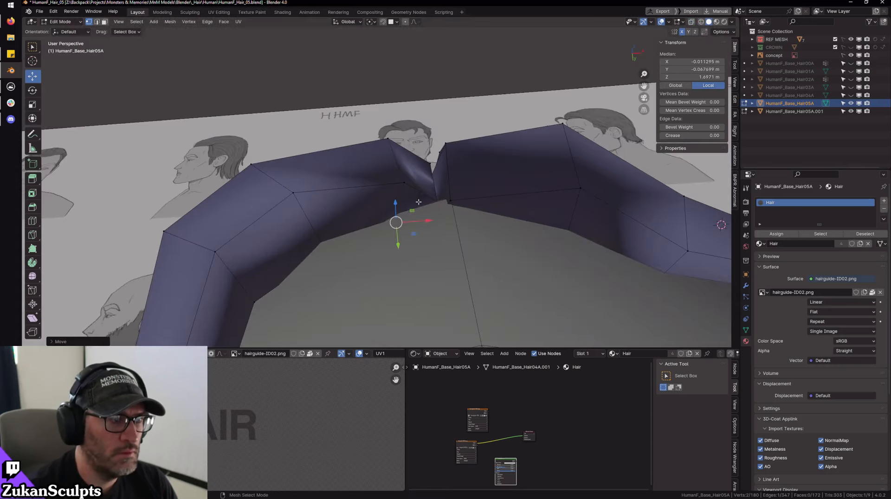
- Select the edge loop beside the -X strand's parting end and examine the underside of the end
alt+drag(418, 202, 452, 172)
right_click(387, 213)
click(392, 213)
double_click(390, 208)
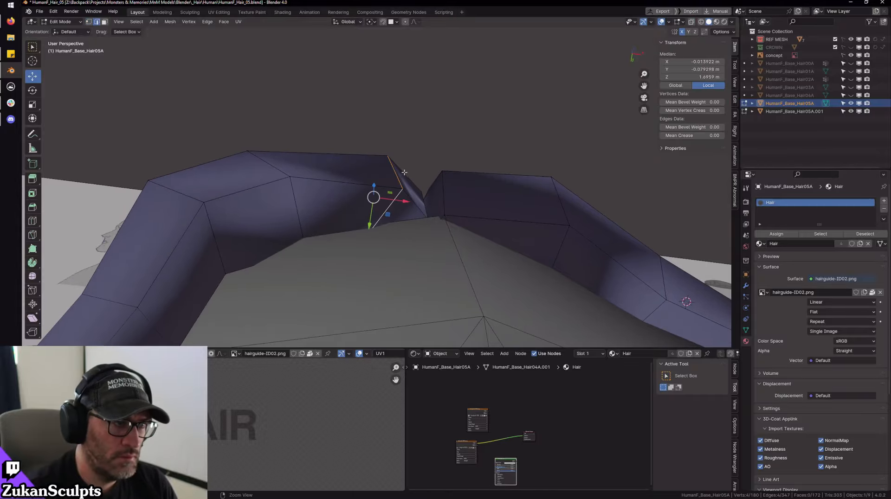
mouse_move(405, 172)
middle_down()
mouse_move(428, 173)
mouse_move(434, 200)
middle_up()
key(alt+z)
key(alt+z)
scroll(442, 277, up, 3)
mouse_move(441, 277)
middle_down()
mouse_move(423, 235)
mouse_move(454, 213)
mouse_move(487, 236)
mouse_move(456, 212)
mouse_move(402, 214)
middle_up()
- Select the bottom face at the -X strand's parting end and lower it to Z about 1.686 m
right_click(436, 216)
click(434, 224)
click(430, 194)
key(F3)
key(Escape)
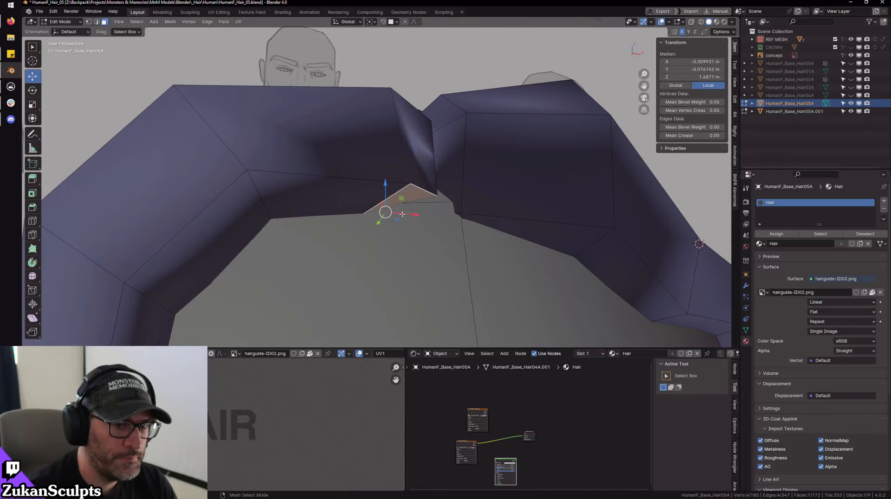
middle_drag(466, 189, 385, 174)
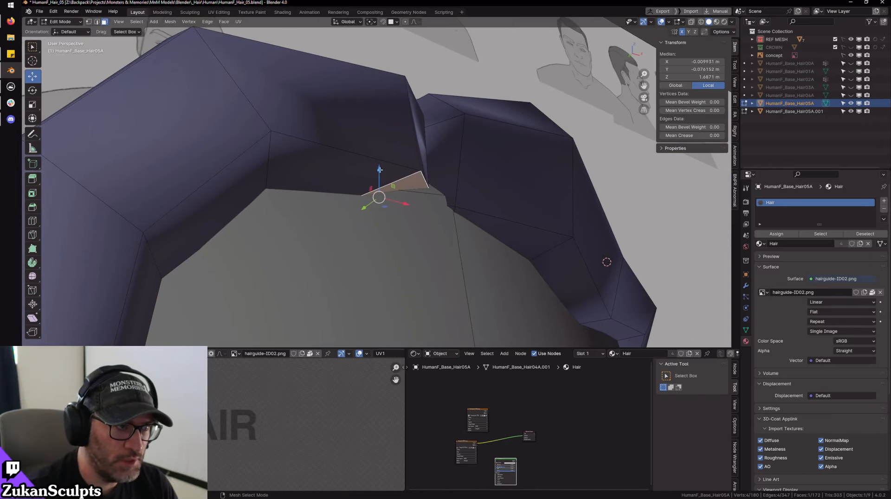
key(g)
key(z)
drag(382, 173, 381, 174)
- In vertex mode, check the lower front vertex of the -X strand's parting end and shift the upper one slightly along X
mouse_move(389, 176)
middle_down()
mouse_move(511, 216)
mouse_move(469, 206)
mouse_move(476, 189)
middle_up()
right_click(512, 217)
click(507, 207)
key(shift+z)
key(shift+z)
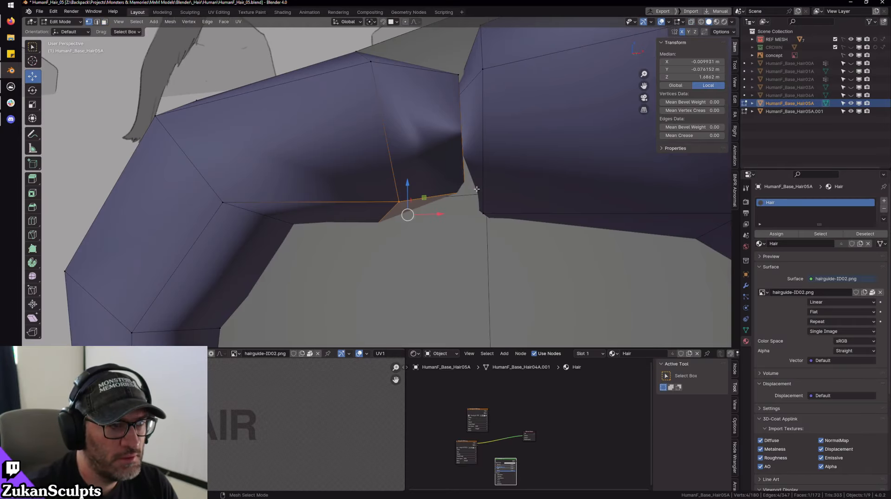
key(shift+z)
click(461, 193)
key(shift+z)
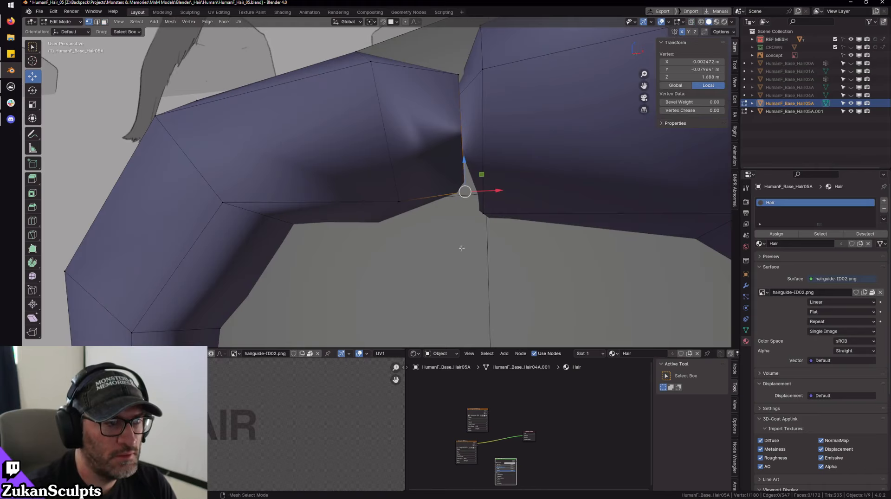
scroll(493, 246, up, 2)
middle_drag(450, 166, 433, 141)
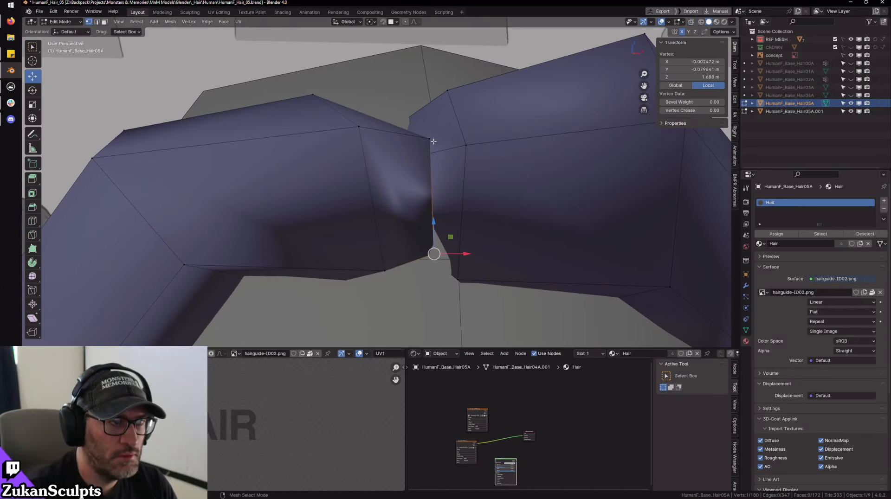
drag(455, 142, 449, 142)
- Select the three lower vertices at the opposite strand's parting end and raise them to Z about 1.686 m
mouse_move(460, 186)
middle_down()
mouse_move(471, 203)
mouse_move(442, 210)
mouse_move(471, 229)
mouse_move(441, 227)
mouse_move(408, 266)
middle_up()
key(ctrl+Tab)
click(433, 208)
key(F3)
key(Escape)
key(ctrl+Tab)
key(1)
click(458, 241)
key(alt+z)
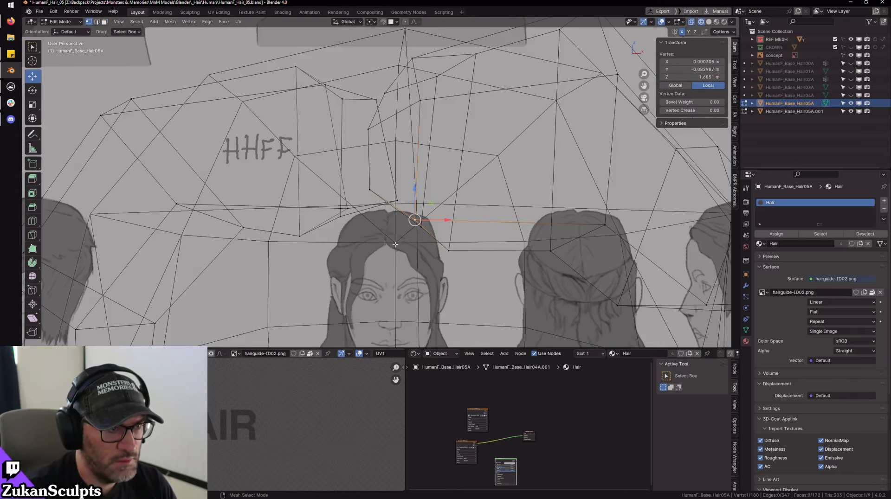
key(ctrl+KP_Add)
key(alt+z)
key(KP_Decimal)
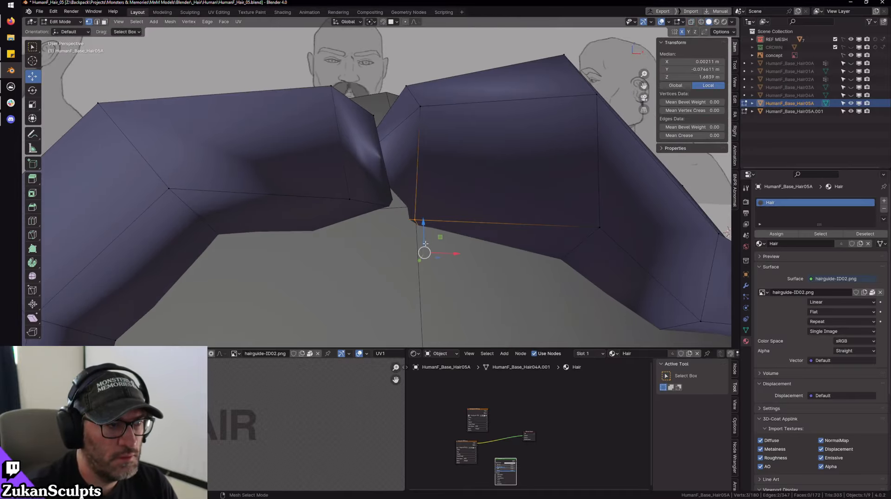
key(g)
click(427, 230)
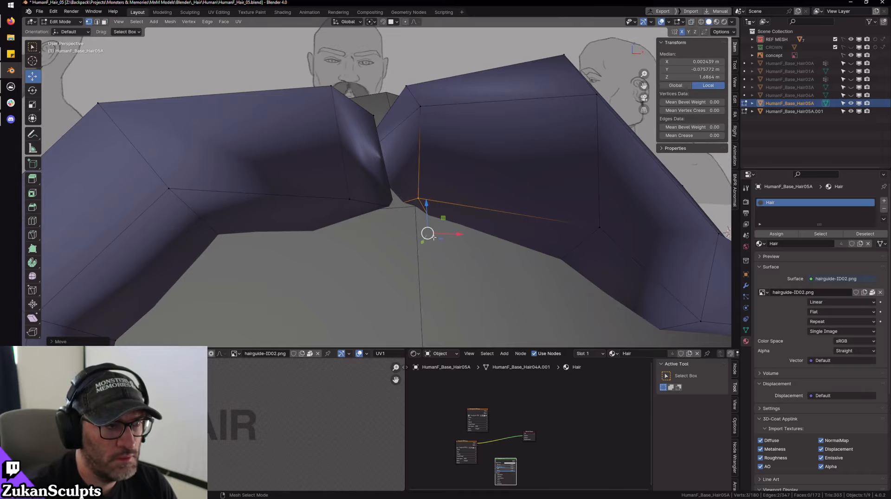
- Select the lower rear vertex of the opposite strand's parting end and isolate the hair mesh around it
key(alt+z)
mouse_move(428, 230)
middle_down()
mouse_move(452, 286)
mouse_move(501, 262)
mouse_move(466, 251)
middle_up()
scroll(452, 286, up, 3)
click(462, 205)
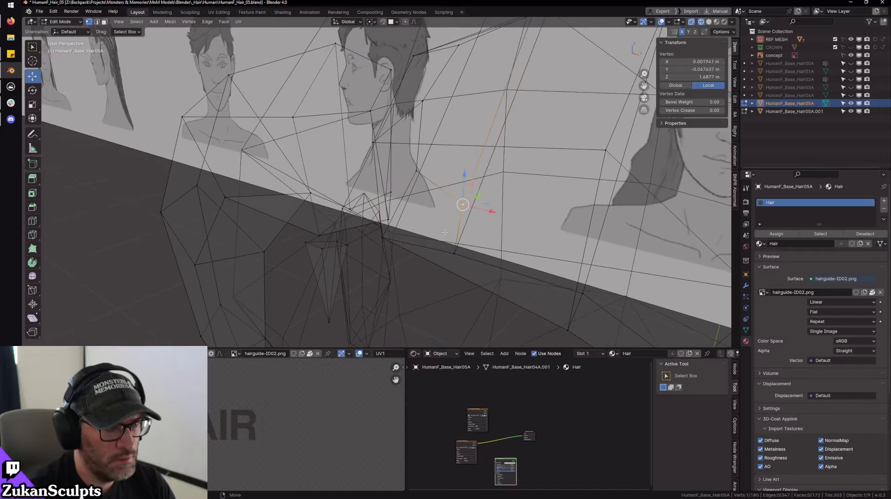
key(KP_Divide)
key(KP_Decimal)
scroll(411, 197, up, 3)
key(alt+z)
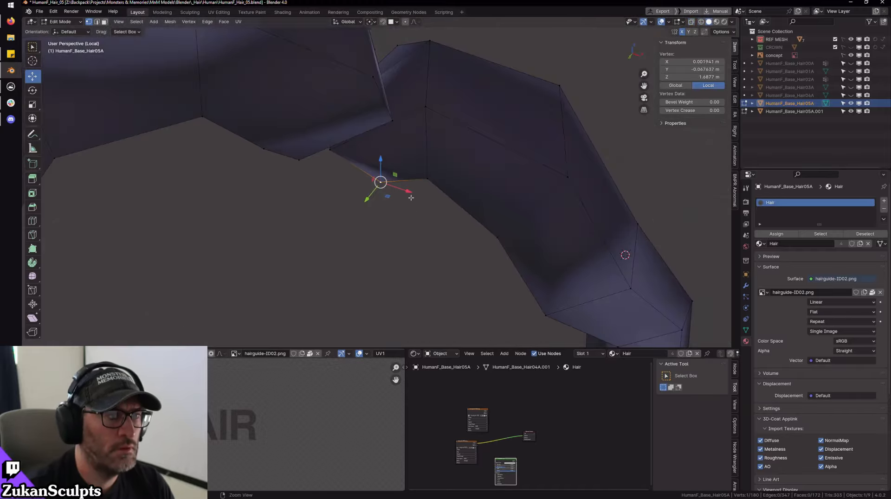
- Fill the open undersides of the strands at the parting with faces and leave the isolated view
mouse_move(411, 197)
middle_down()
mouse_move(436, 126)
mouse_move(430, 193)
mouse_move(413, 172)
mouse_move(419, 206)
middle_up()
shift+click(448, 102)
right_click(451, 103)
click(451, 103)
click(409, 172)
drag(389, 193, 405, 182)
middle_drag(340, 209, 441, 223)
key(f)
key(KP_Divide)
- Select the end edge loop of the -X strand at the parting, rotate it, and move it to about X -0.008 m, Y -0.074 m
click(427, 194)
mouse_move(427, 194)
middle_down()
mouse_move(437, 172)
mouse_move(424, 187)
mouse_move(434, 201)
middle_up()
key(ctrl+Tab)
click(424, 187)
alt+click(416, 152)
key(r)
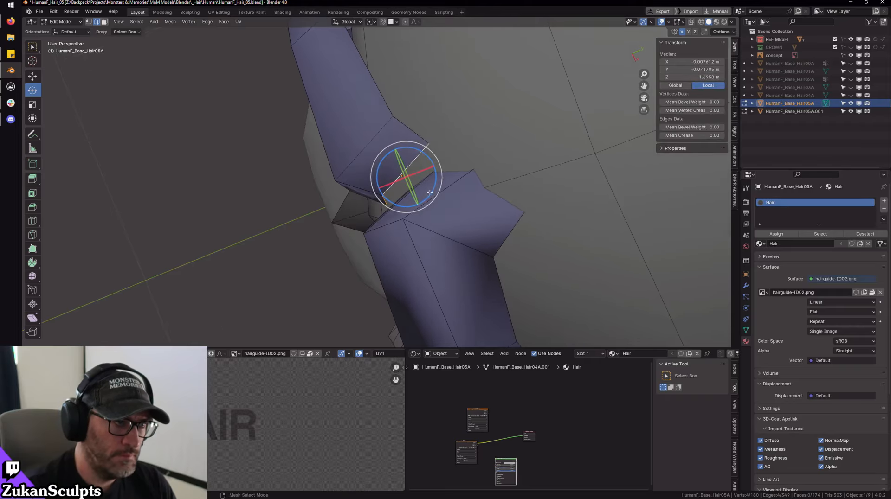
drag(429, 192, 421, 184)
key(g)
- Extrude the end loop back to Y about -0.062 m, rotate it, and flatten it by scaling to 0 along Y
key(e)
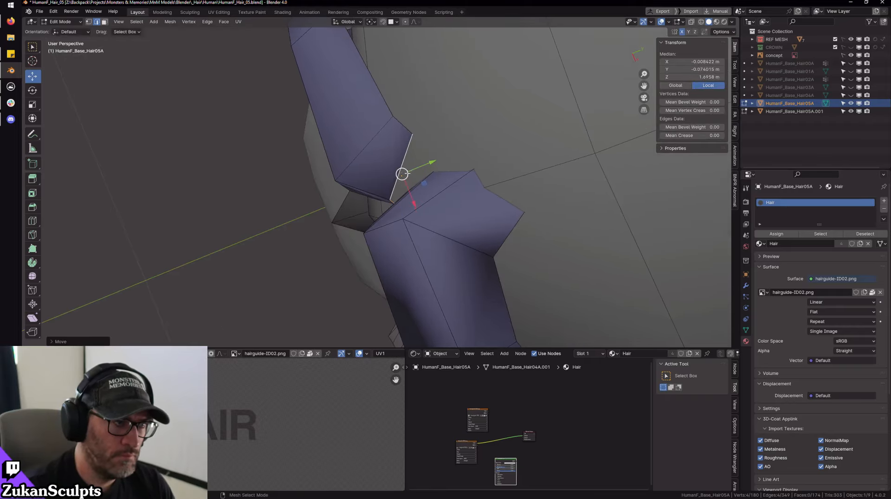
click(459, 144)
key(r)
key(shift+z)
mouse_move(482, 158)
mouse_down()
mouse_move(491, 133)
mouse_move(474, 128)
mouse_up()
key(s)
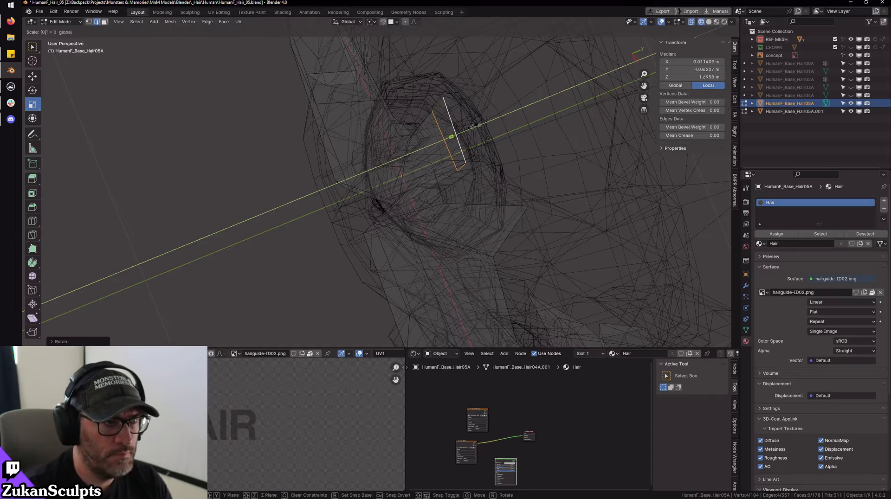
key(Return)
- Scale the extruded end loop along Z and compare it with the head in solid shading
alt+drag(467, 165, 437, 88)
key(f)
alt+drag(325, 181, 413, 183)
alt+right_drag(413, 183, 399, 183)
mouse_move(400, 182)
alt+mouse_down()
mouse_move(449, 208)
mouse_move(401, 190)
alt+mouse_up()
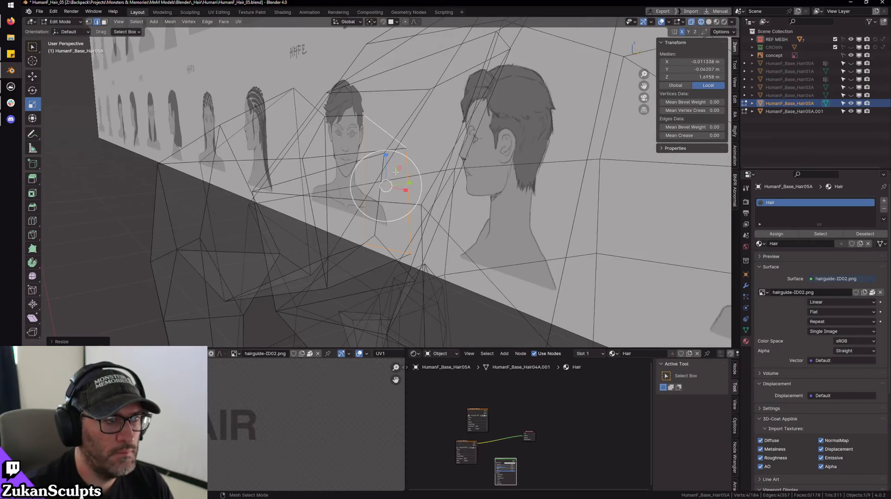
mouse_move(386, 154)
mouse_down()
mouse_move(386, 145)
mouse_move(370, 180)
mouse_move(418, 190)
mouse_up()
key(shift+z)
ctrl+alt+drag(418, 190, 469, 202)
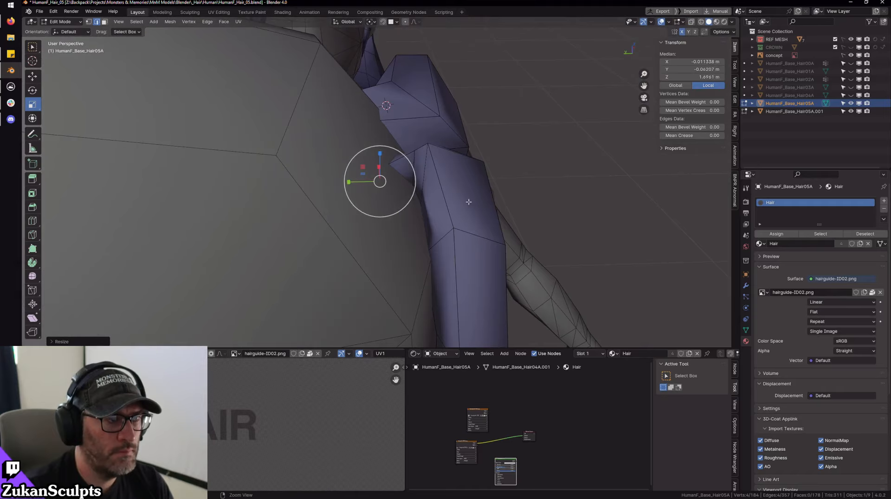
- Select individual vertices at the -X strand's parting end and move them one by one to reshape the end against the neighbouring strand
alt+drag(518, 217, 404, 226)
right_click(400, 214)
click(399, 207)
click(414, 213)
drag(416, 188, 416, 180)
click(354, 162)
alt+drag(337, 167, 432, 173)
drag(431, 136, 422, 149)
scroll(400, 201, up, 1)
click(421, 187)
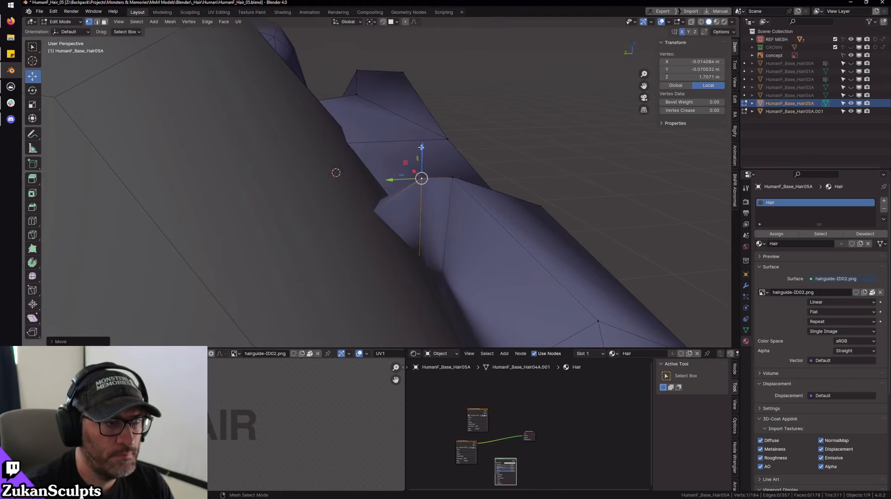
- Place the lower vertex of the -X strand's end at about X -0.009 m, Y -0.068 m, Z 1.684 m, using wireframe shading
scroll(453, 214, down, 1)
alt+middle_drag(459, 225, 462, 181)
mouse_move(462, 182)
alt+mouse_down()
mouse_move(394, 235)
mouse_move(428, 220)
mouse_move(430, 205)
mouse_move(434, 217)
mouse_move(413, 219)
mouse_move(412, 241)
mouse_move(398, 248)
mouse_move(412, 251)
alt+mouse_up()
scroll(399, 236, down, 3)
scroll(429, 210, up, 1)
scroll(433, 217, down, 3)
scroll(413, 214, up, 2)
key(shift+z)
key(alt+a)
key(l)
scroll(412, 214, up, 2)
key(shift+z)
mouse_move(411, 251)
alt+mouse_down()
mouse_move(411, 222)
mouse_move(445, 245)
alt+mouse_up()
key(shift+z)
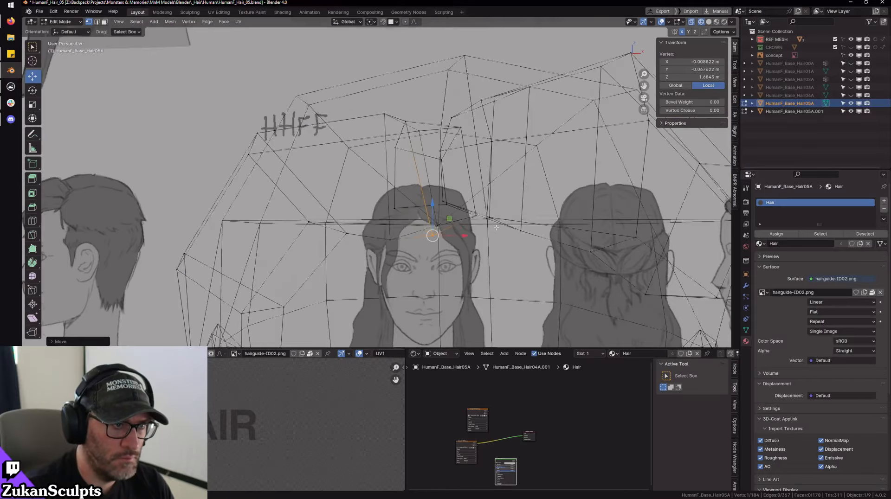
click(473, 218)
- Select the linked front strands and narrow the selection to the cluster of vertices at the parting's front edge
key(shift+z)
mouse_move(473, 217)
alt+mouse_down()
mouse_move(468, 181)
mouse_move(480, 162)
mouse_move(457, 174)
mouse_move(448, 200)
mouse_move(445, 227)
mouse_move(455, 237)
alt+mouse_up()
key(shift+z)
key(a)
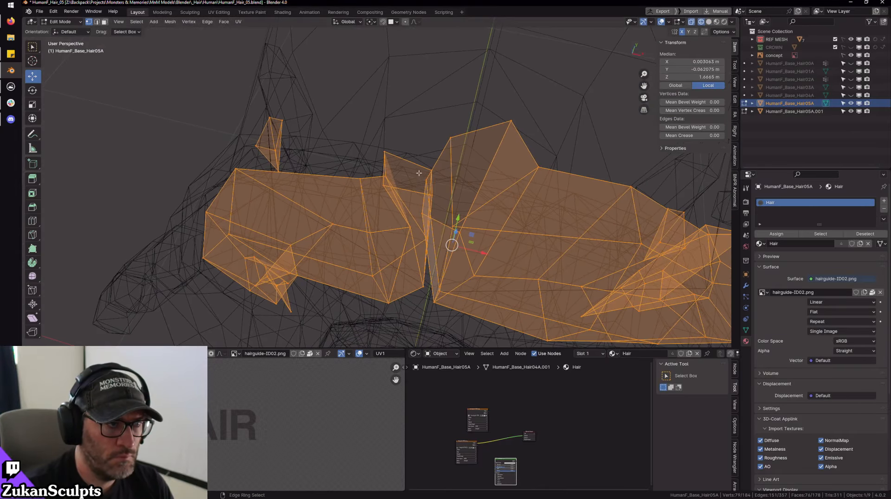
double_click(419, 173)
key(shift+z)
drag(441, 181, 461, 188)
key(shift+z)
alt+right_drag(461, 188, 461, 209)
key(shift+z)
- Compare the front strands, parting and hairline with the front concept sketch in solid and wireframe shading
key(Tab)
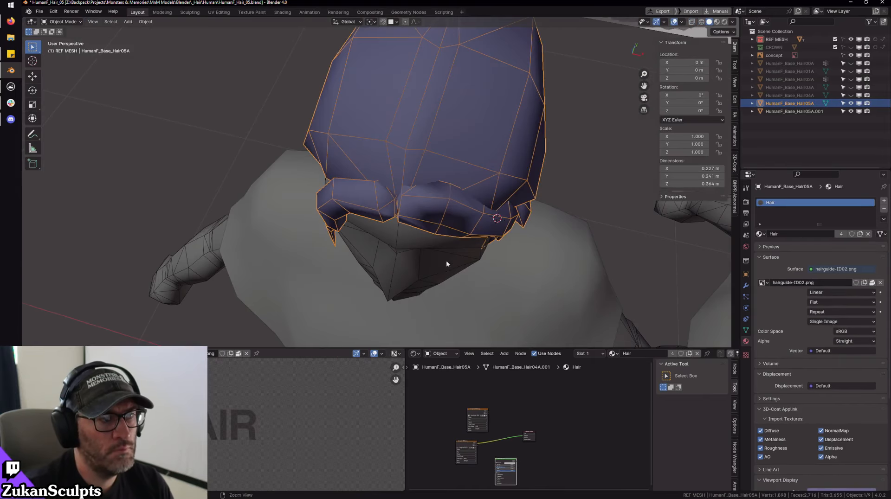
alt+drag(446, 264, 469, 213)
mouse_move(470, 213)
alt+right_down()
mouse_move(487, 220)
mouse_move(465, 223)
mouse_move(454, 213)
mouse_move(392, 235)
alt+right_up()
key(Tab)
key(a)
key(Tab)
key(alt+a)
key(KP_1)
key(shift+z)
key(shift+z)
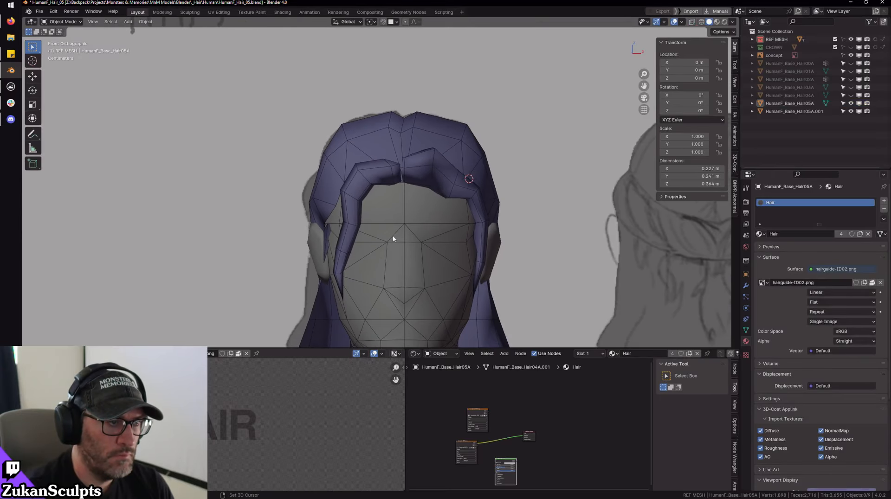
scroll(406, 235, down, 1)
shift+middle_drag(419, 235, 404, 214)
key(shift+z)
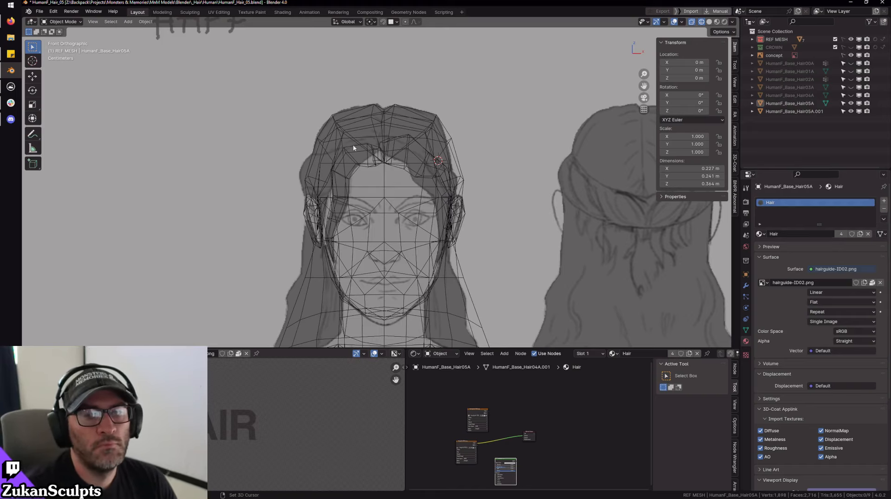
scroll(353, 147, up, 2)
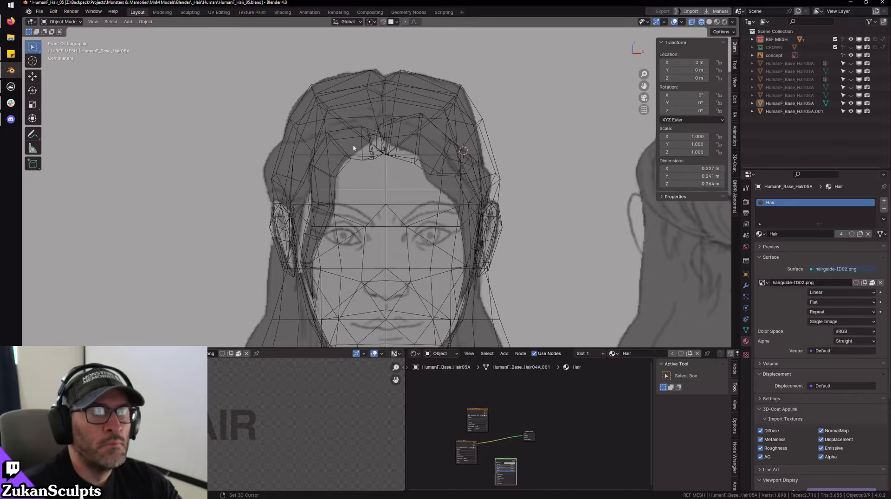
scroll(328, 75, up, 2)
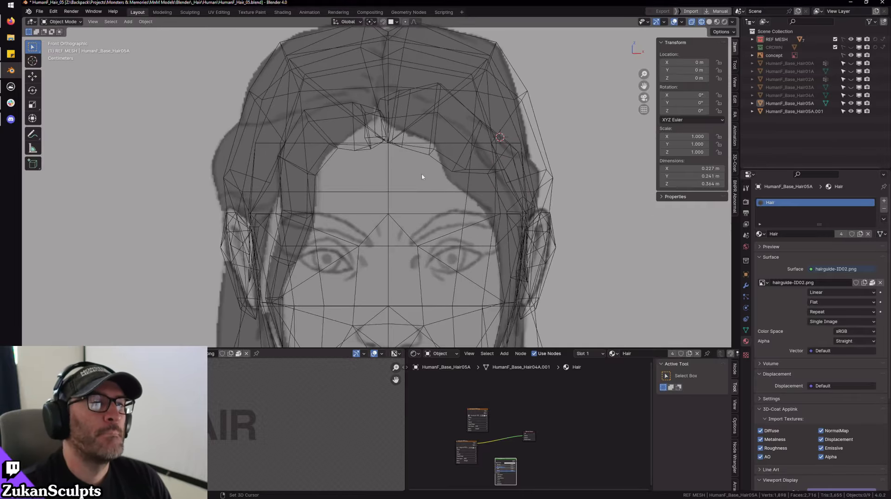
scroll(425, 127, down, 2)
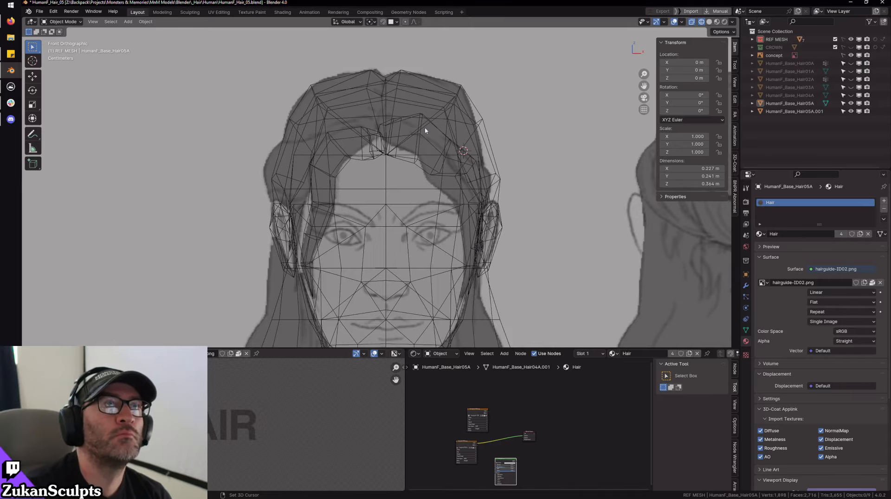
scroll(422, 143, up, 3)
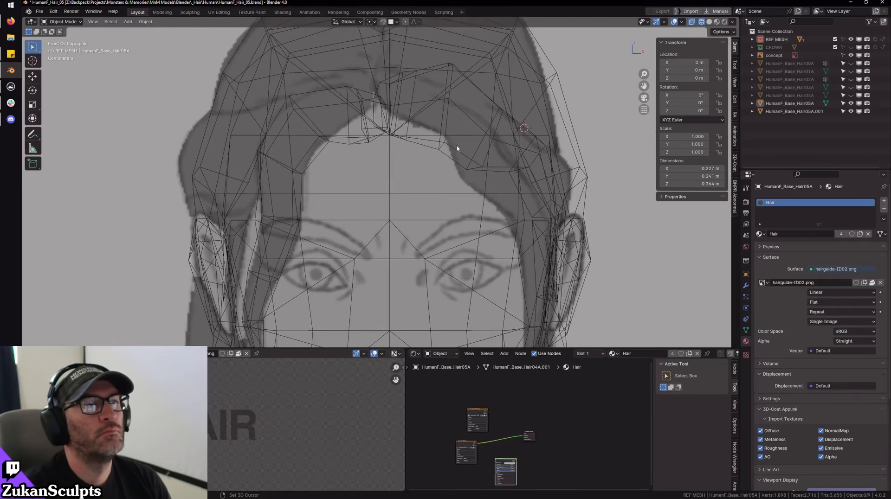
scroll(436, 123, down, 1)
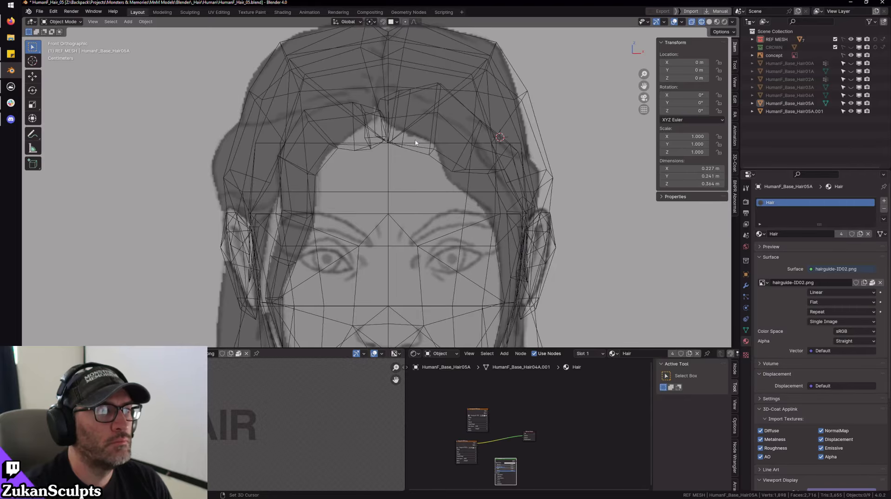
shift+middle_drag(393, 129, 394, 173)
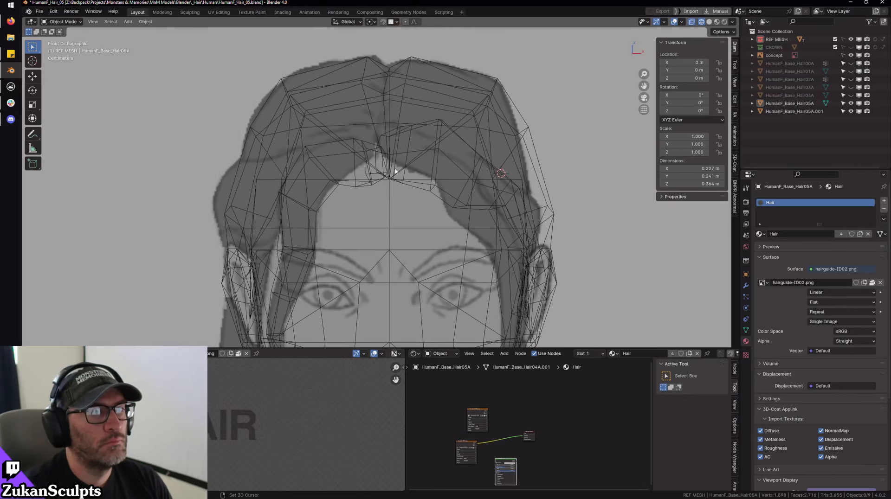
- Enable proportional editing and raise the selected parting vertices to about X -0.003 m, Z 1.702 m
key(Tab)
scroll(408, 208, up, 2)
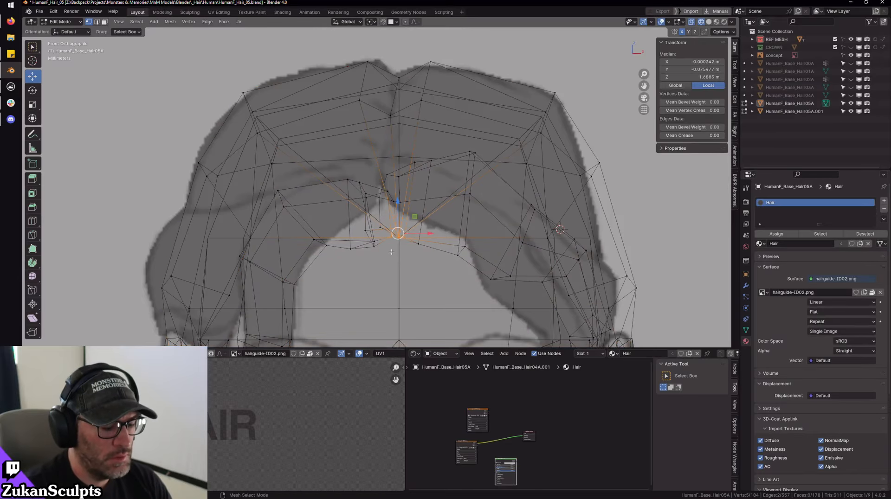
click(415, 22)
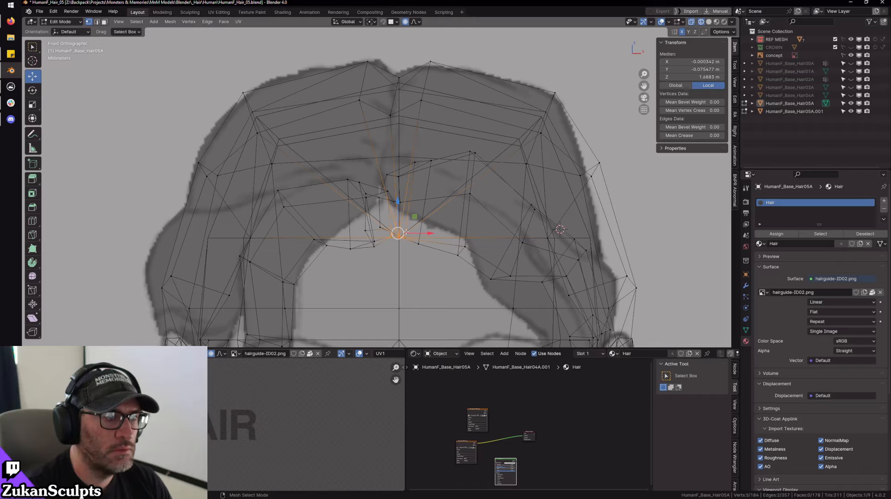
drag(405, 233, 392, 194)
click(392, 193)
scroll(393, 193, down, 6)
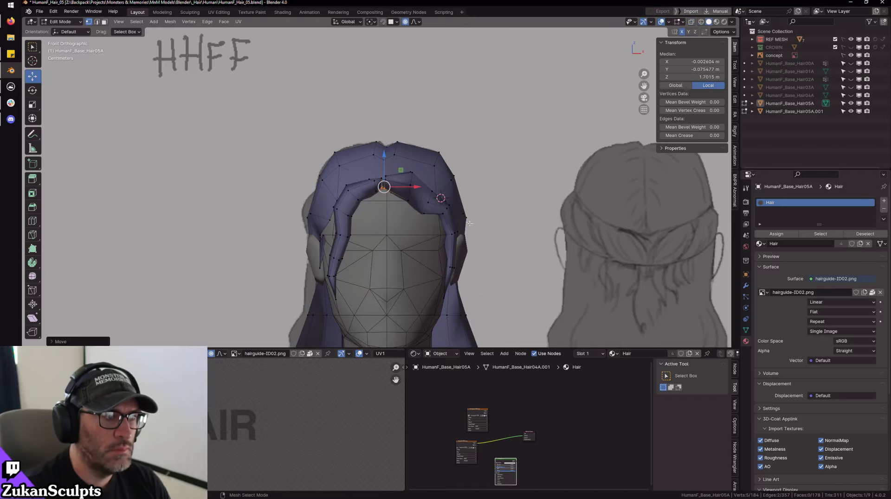
- Undo the raised parting move to compare the hair shapes from several angles, and redo it
key(Tab)
mouse_move(445, 214)
middle_down()
mouse_move(404, 240)
mouse_move(482, 193)
mouse_move(372, 203)
mouse_move(418, 179)
mouse_move(468, 184)
mouse_move(419, 181)
mouse_move(493, 210)
mouse_move(450, 205)
middle_up()
key(Tab)
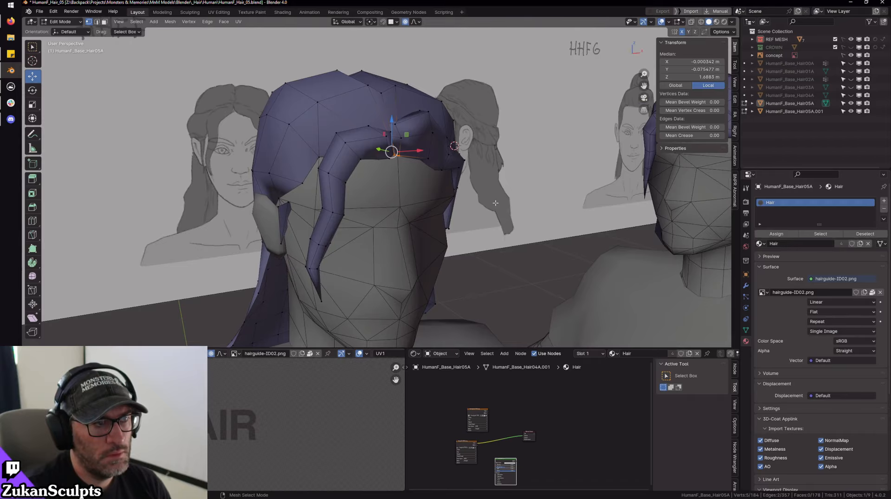
middle_drag(496, 203, 452, 200)
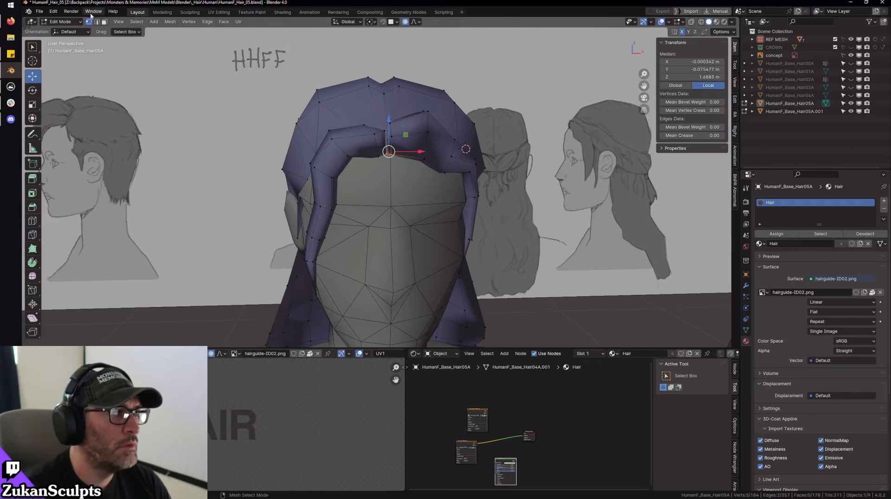
click(65, 11)
mouse_move(49, 14)
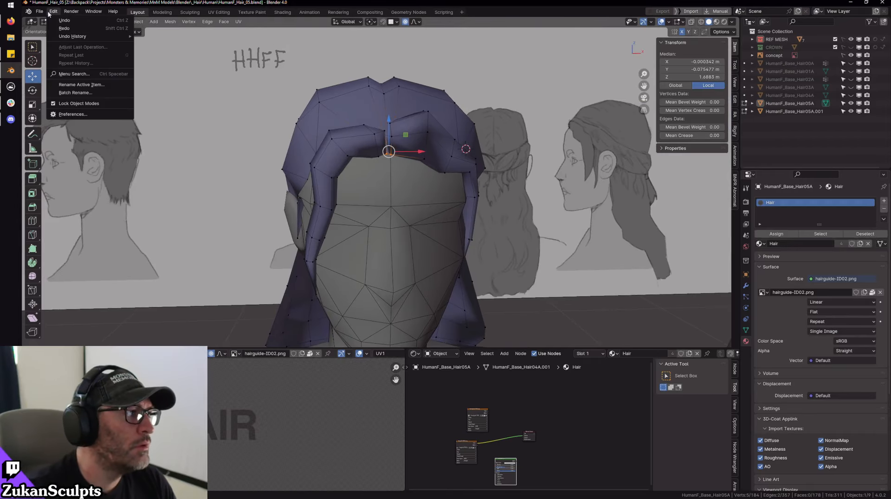
click(73, 29)
middle_drag(465, 195, 291, 212)
key(Tab)
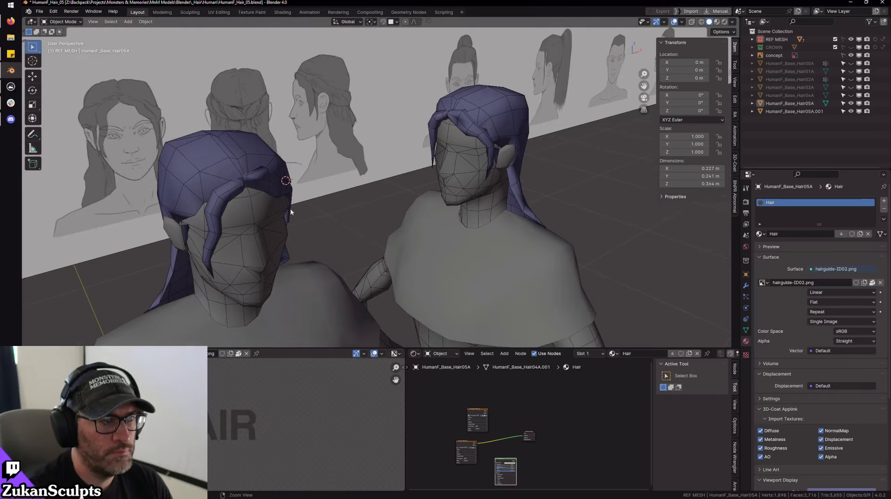
- Check the isolated hair in side-view wireframe, turn off proportional editing, and bring back the head in solid shading
click(176, 213)
key(KP_Divide)
key(ctrl+KP_3)
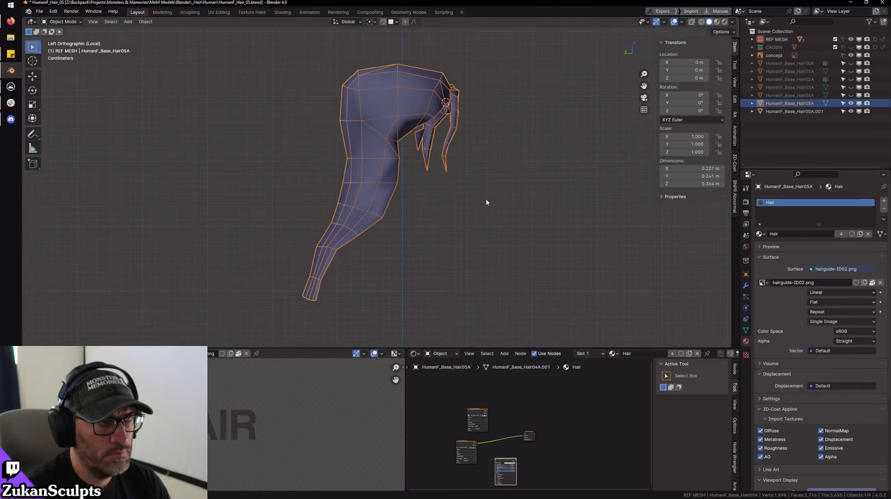
key(shift+z)
scroll(437, 241, up, 5)
key(Tab)
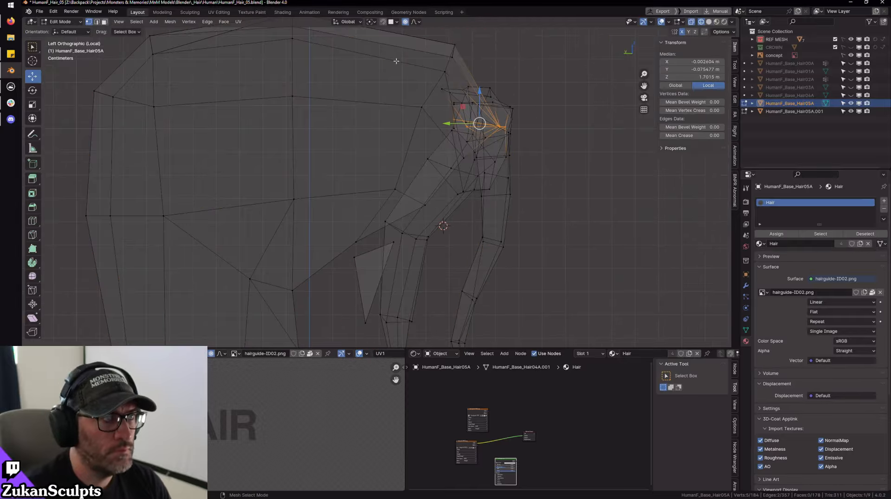
key(ctrl+Tab)
click(410, 190)
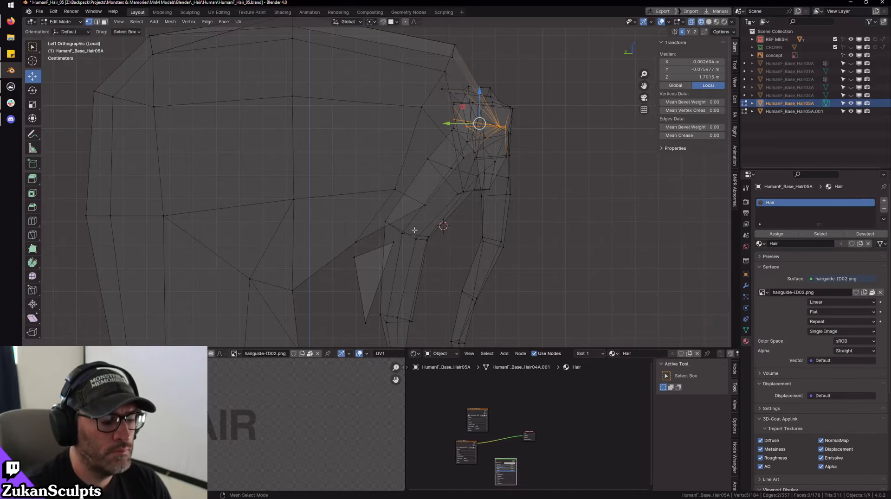
key(KP_Divide)
key(shift+z)
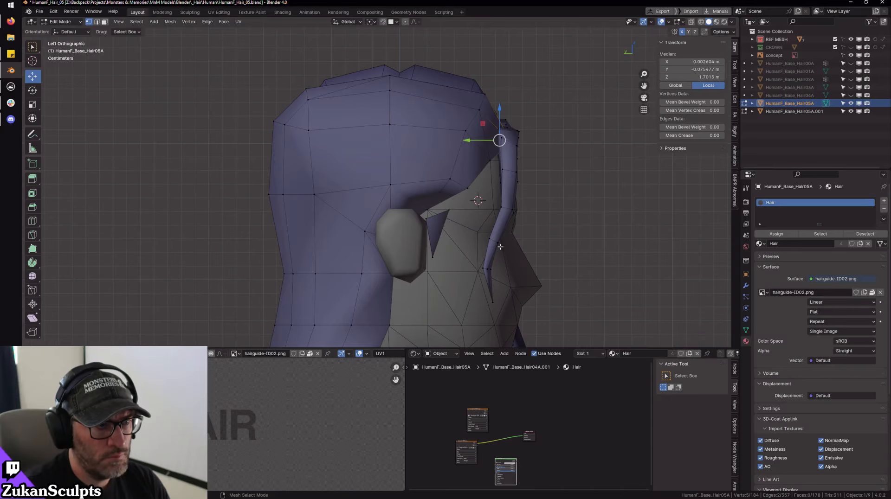
- Select the hairline vertex at the -X temple and examine the hair around the face and ear from several angles
scroll(461, 223, up, 2)
click(460, 218)
middle_drag(460, 218, 458, 191)
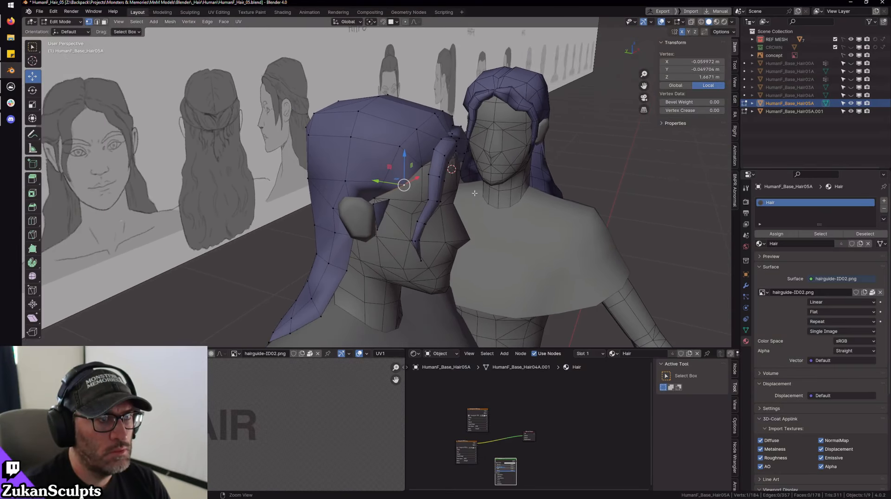
scroll(442, 190, up, 3)
shift+middle_drag(592, 204, 430, 202)
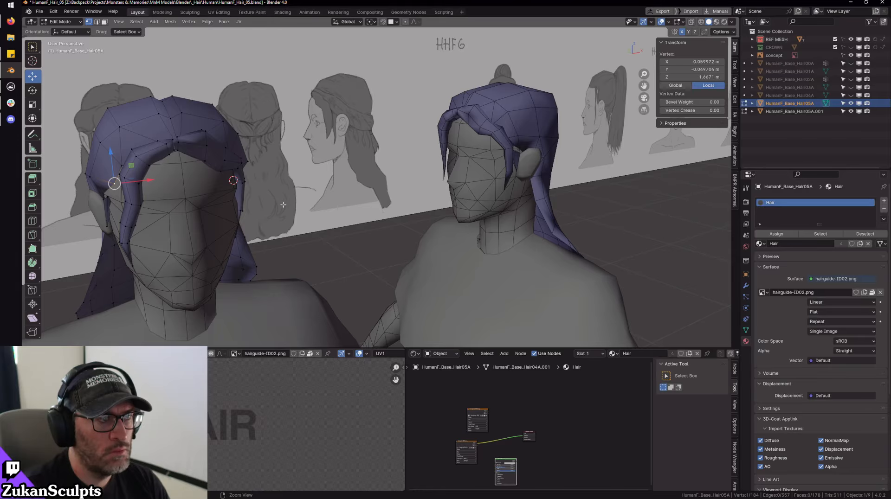
middle_drag(283, 205, 420, 241)
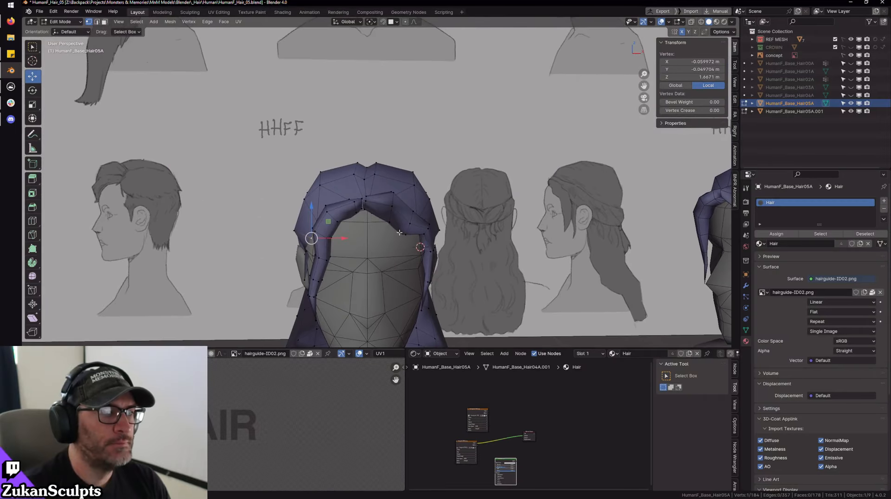
scroll(420, 232, up, 3)
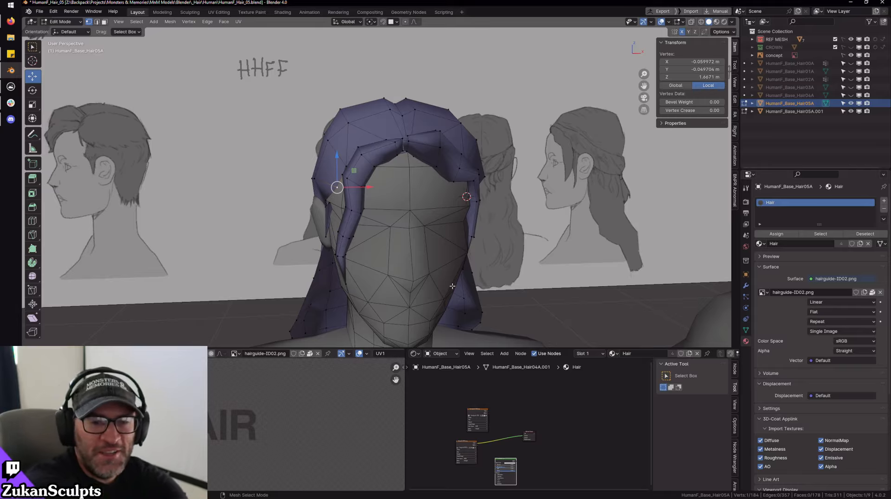
scroll(366, 269, up, 3)
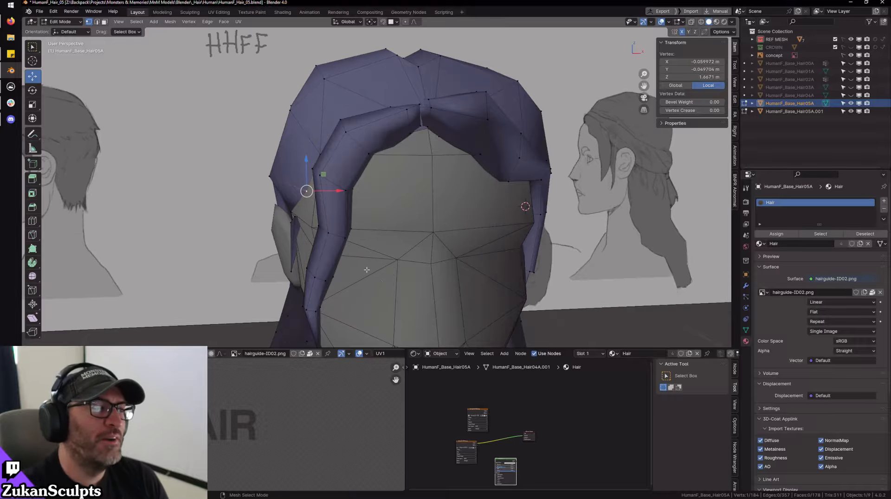
middle_drag(366, 269, 530, 179)
scroll(491, 171, up, 3)
scroll(522, 182, down, 4)
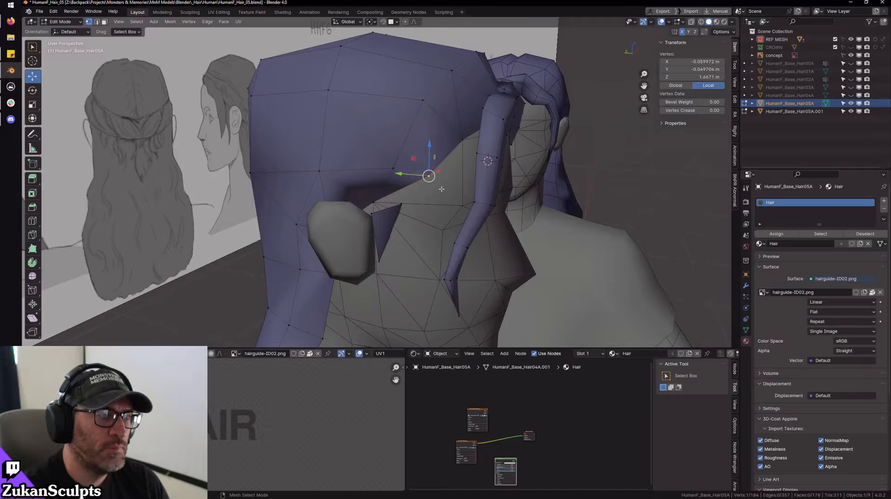
- Move the temple hairline vertex to about Y -0.056 m, Z 1.657 m in side view, and lower the vertex above the ear
middle_drag(442, 189, 443, 160)
key(g)
key(x)
right_click(364, 180)
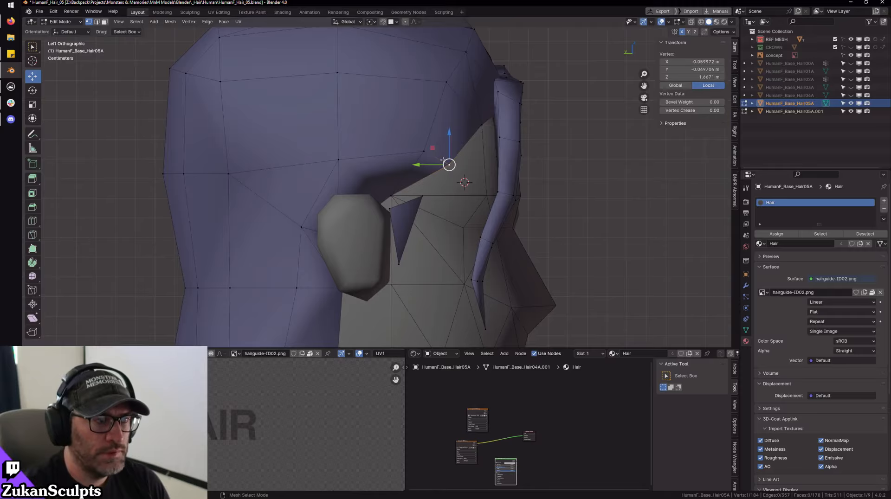
drag(443, 160, 463, 184)
click(391, 196)
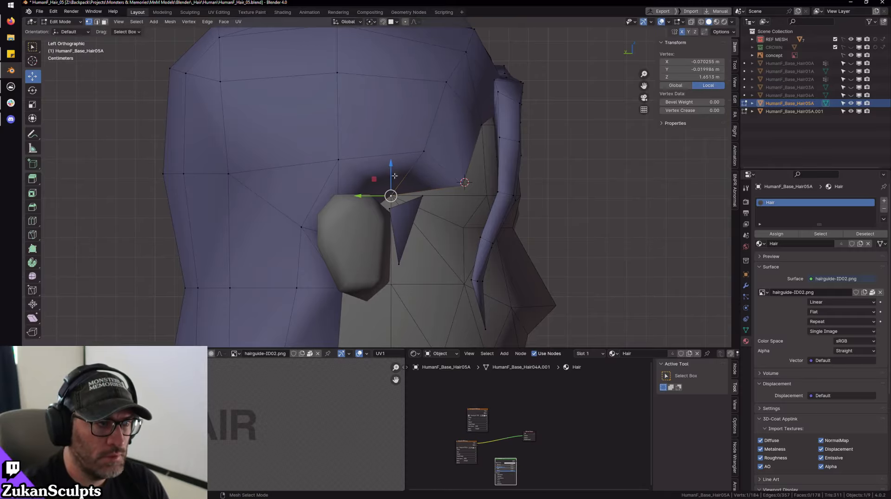
drag(392, 172, 393, 190)
middle_drag(393, 190, 454, 207)
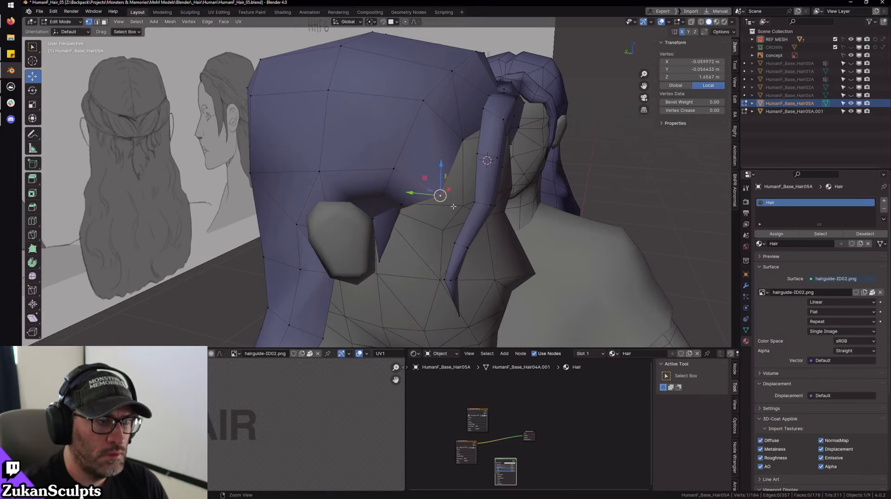
- Move two upper side hair vertices on the -X side inward to about X -0.063 m, Z 1.703 m and X -0.047 m, Z 1.723 m
middle_drag(468, 146, 351, 156)
click(430, 129)
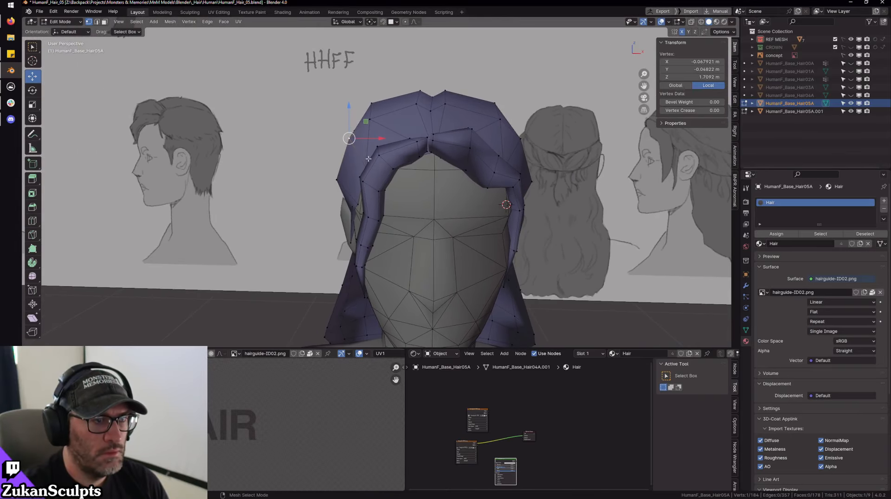
key(KP_1)
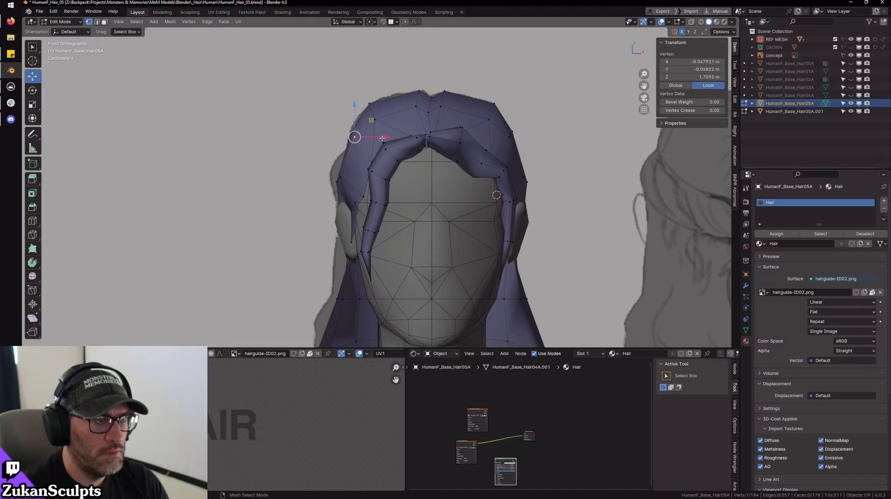
middle_drag(382, 138, 343, 163)
key(g)
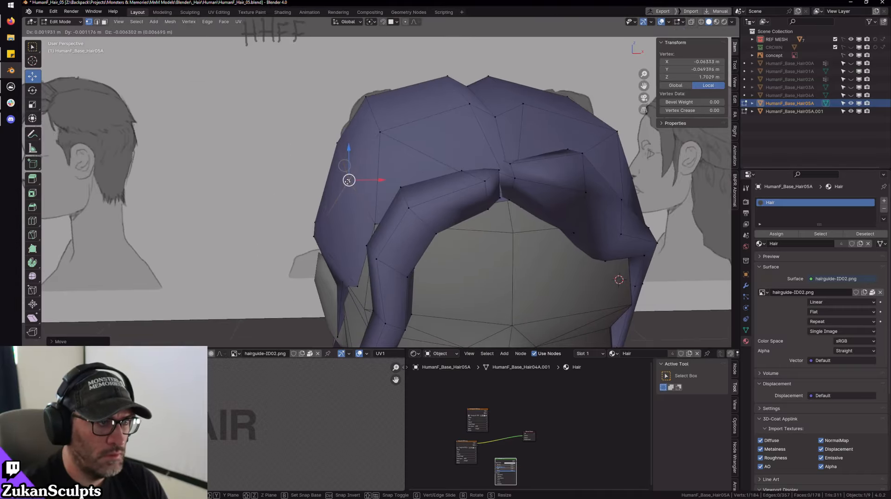
click(349, 181)
click(380, 132)
key(g)
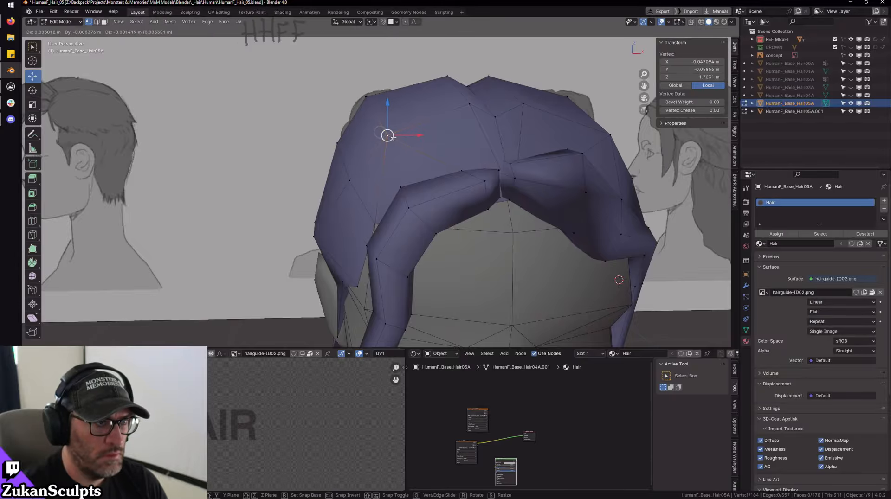
drag(393, 138, 395, 138)
- Adjust the side hair vertices above the ear, placing the front one at about X -0.076 m, Y -0.031 m, Z 1.666 m
middle_drag(394, 138, 349, 189)
click(405, 224)
key(g)
click(398, 240)
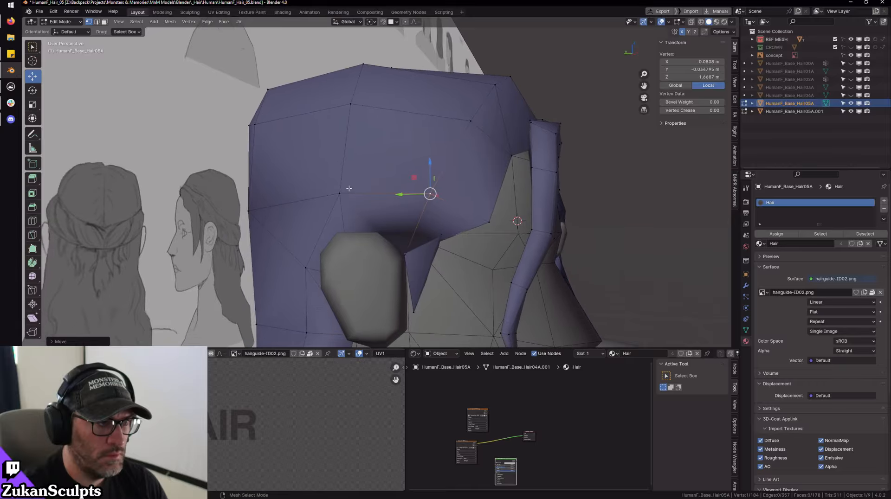
mouse_move(340, 194)
mouse_down()
mouse_move(339, 213)
mouse_move(342, 202)
mouse_up()
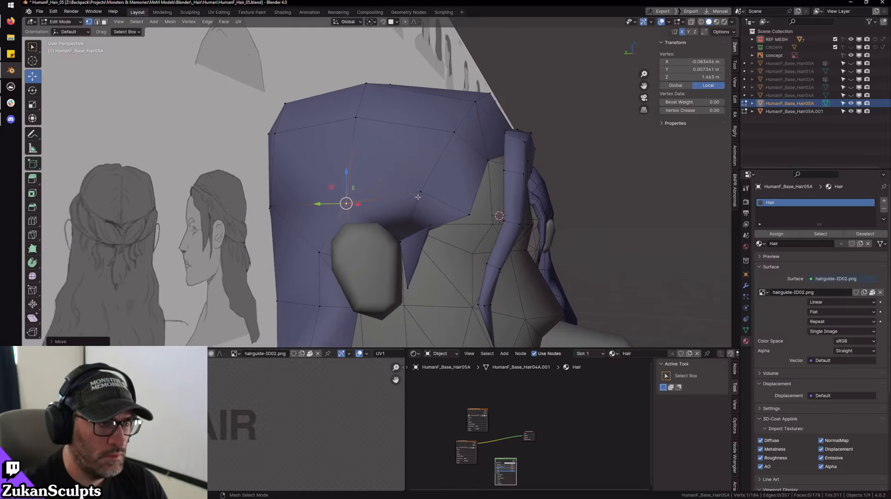
drag(414, 195, 414, 195)
middle_drag(414, 195, 371, 220)
drag(370, 219, 376, 220)
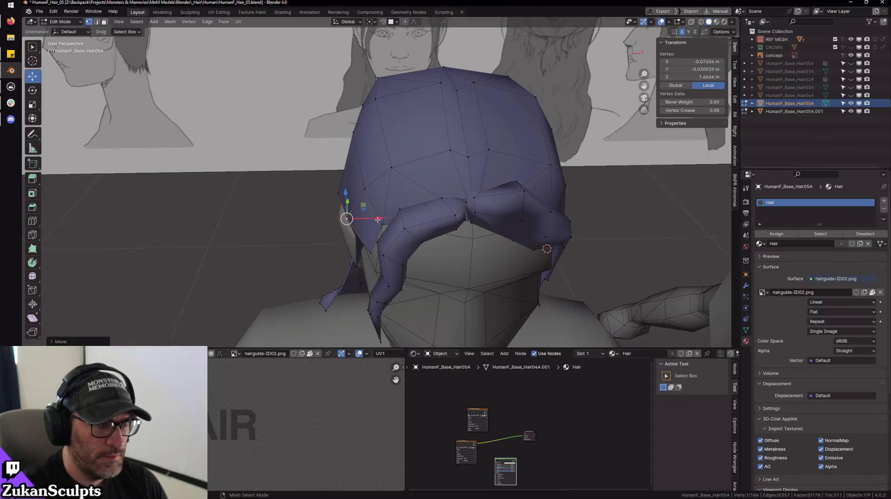
- Examine the temple hairline and the hair around the ear from several angles and distances
mouse_move(376, 220)
middle_down()
mouse_move(516, 205)
mouse_move(453, 214)
mouse_move(496, 229)
middle_up()
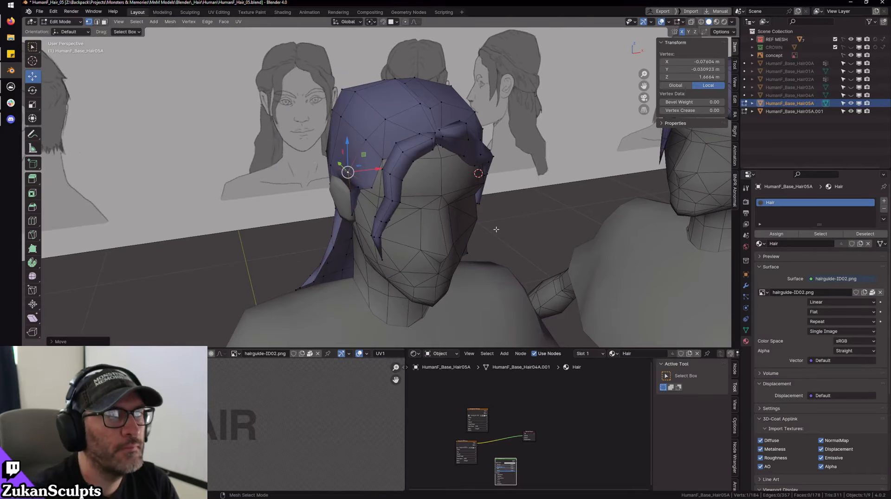
scroll(440, 179, up, 4)
middle_drag(461, 137, 428, 185)
middle_drag(411, 156, 417, 166)
scroll(418, 166, up, 2)
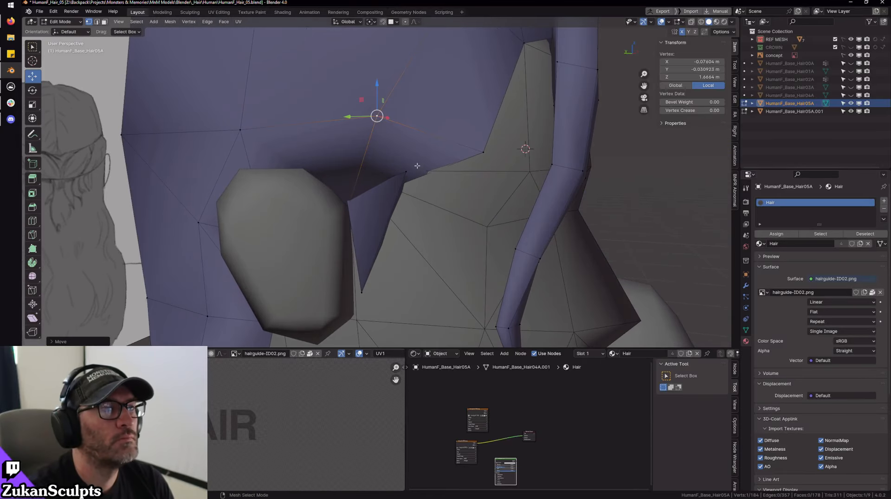
scroll(407, 179, down, 4)
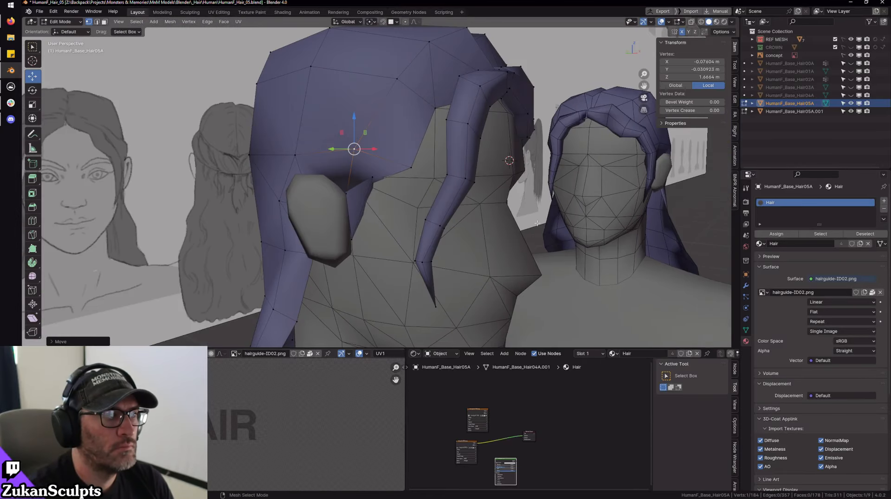
middle_drag(631, 227, 606, 233)
scroll(580, 209, down, 1)
- Switch mesh editing to the side-facing HumanF_Base_Hair05A.001 and show it in front-view wireframe over the concept drawing
key(KP_1)
scroll(518, 221, down, 5)
key(Tab)
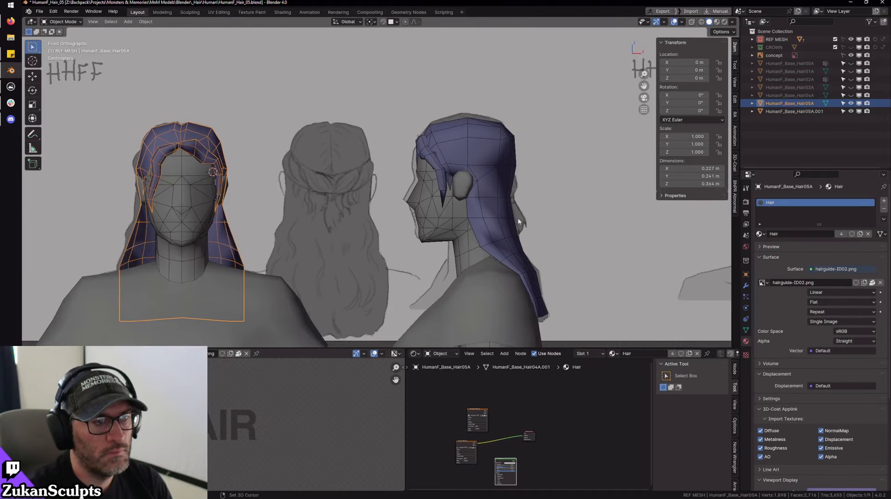
scroll(518, 221, up, 4)
click(601, 183)
key(Tab)
shift+middle_drag(601, 183, 470, 202)
scroll(439, 202, up, 5)
key(shift+z)
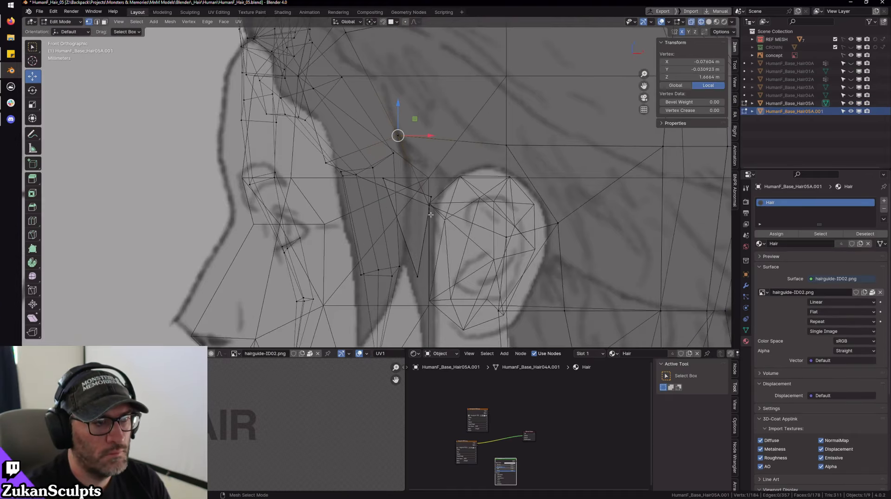
- Lower the mirrored tip vertices of the strands in front of the ears to about Y -0.022 m, Z 1.577 m
shift+middle_drag(411, 270, 410, 236)
drag(409, 235, 431, 258)
shift+middle_drag(447, 286, 449, 252)
scroll(450, 252, up, 3)
scroll(481, 251, down, 3)
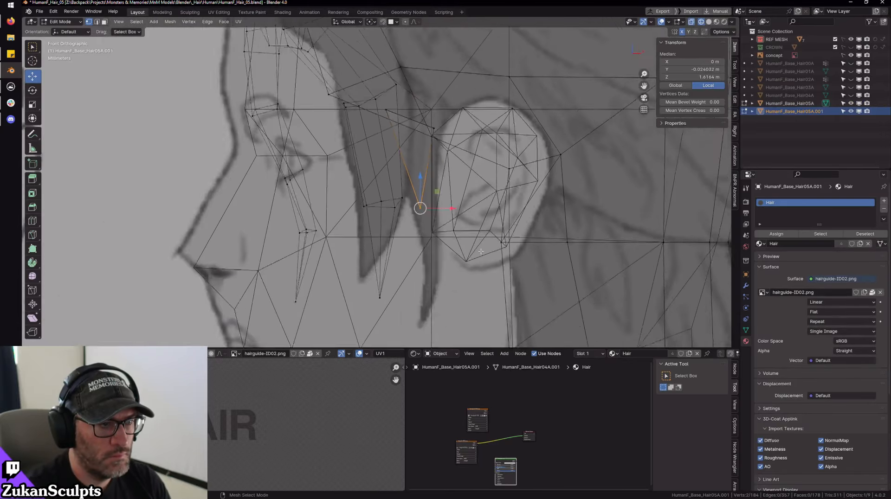
scroll(481, 251, down, 1)
key(g)
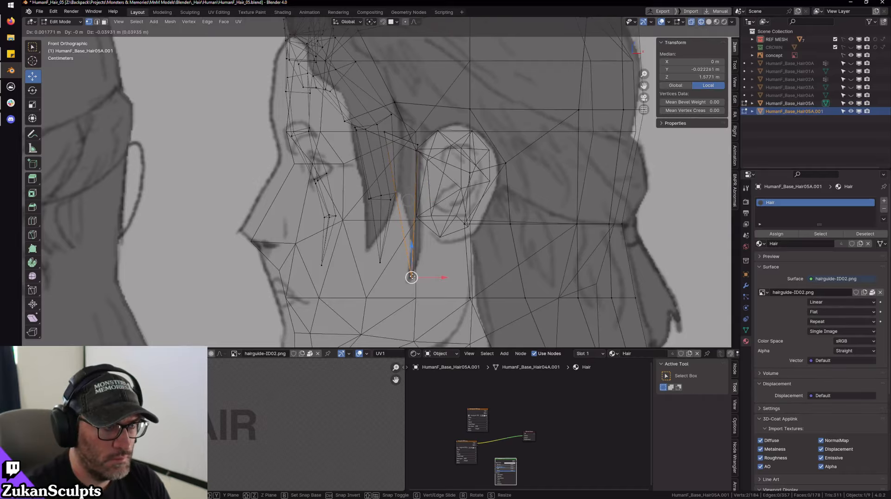
click(411, 277)
scroll(471, 247, up, 1)
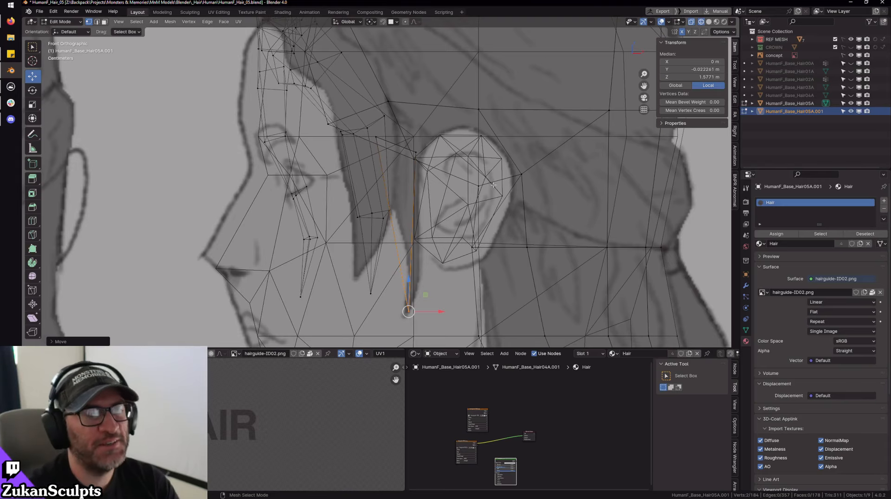
- Select the upper ends of the mirrored ear strands and lower them slightly to about Y -0.027 m, Z 1.645 m
scroll(494, 185, up, 6)
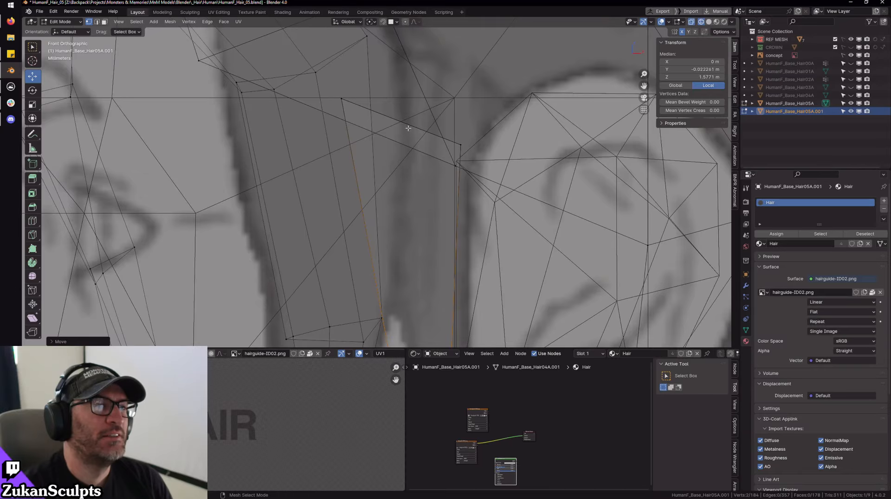
scroll(408, 128, down, 2)
key(ctrl+KP_Add)
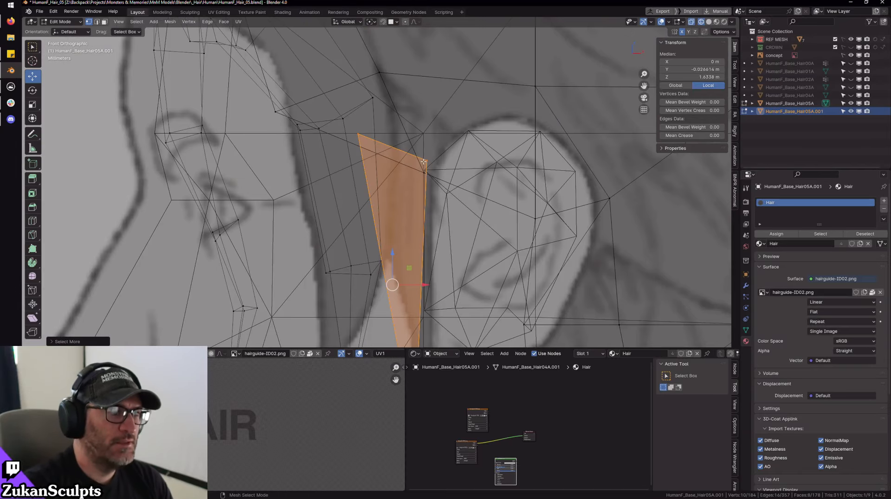
scroll(389, 137, down, 4)
key(ctrl+z)
scroll(383, 160, up, 2)
shift+middle_drag(392, 125, 387, 142)
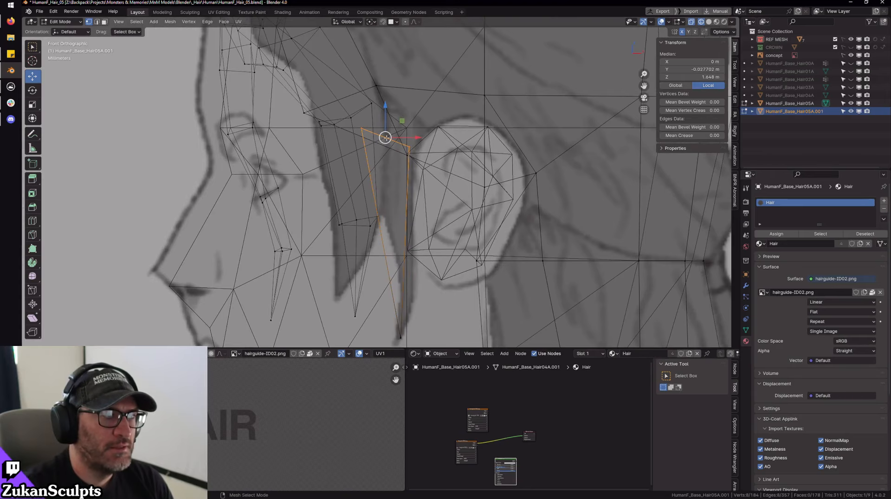
drag(384, 138, 388, 143)
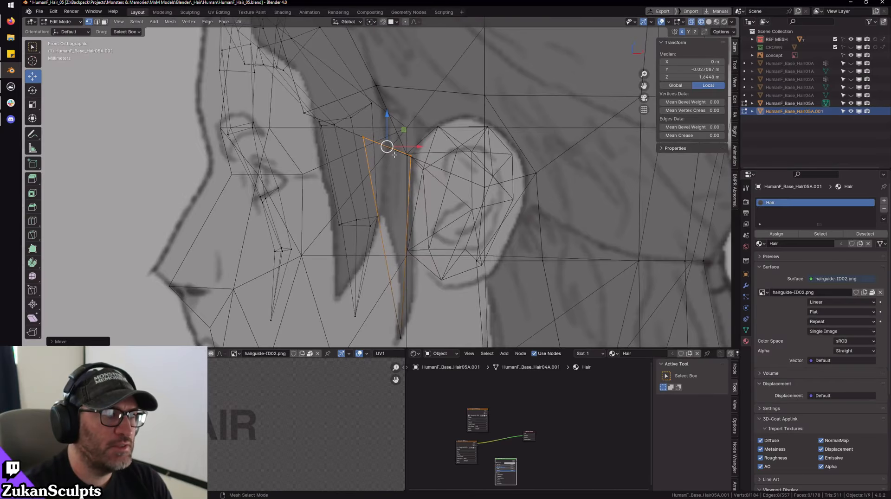
- Compare the ear strand with the concept drawing in wireframe and solid shading at several zoom levels
scroll(394, 166, up, 2)
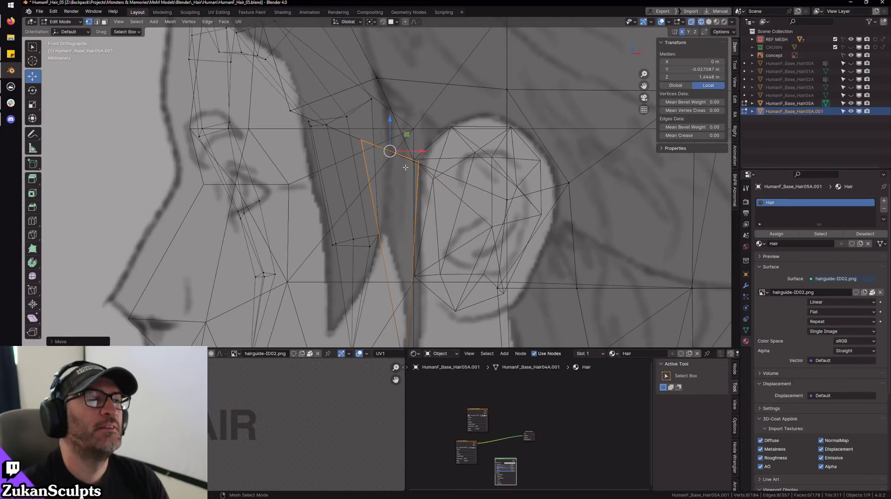
scroll(404, 170, up, 3)
scroll(395, 176, down, 1)
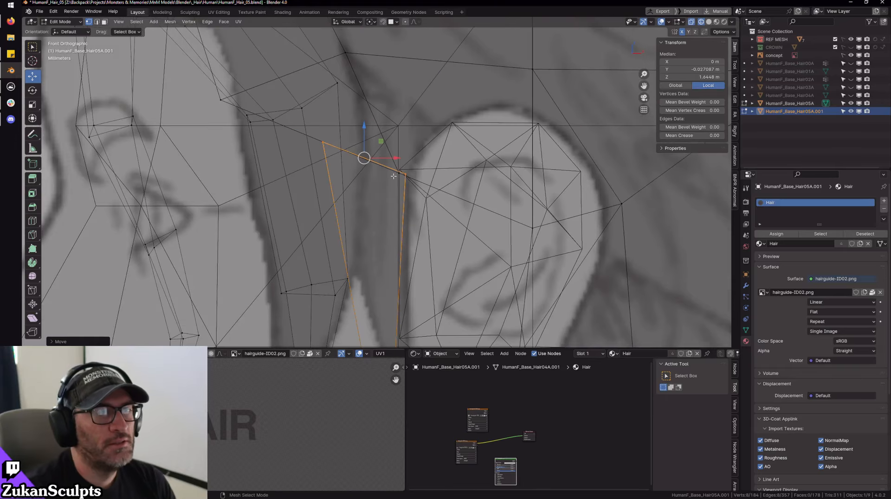
scroll(394, 177, down, 3)
scroll(395, 194, up, 2)
scroll(396, 194, up, 1)
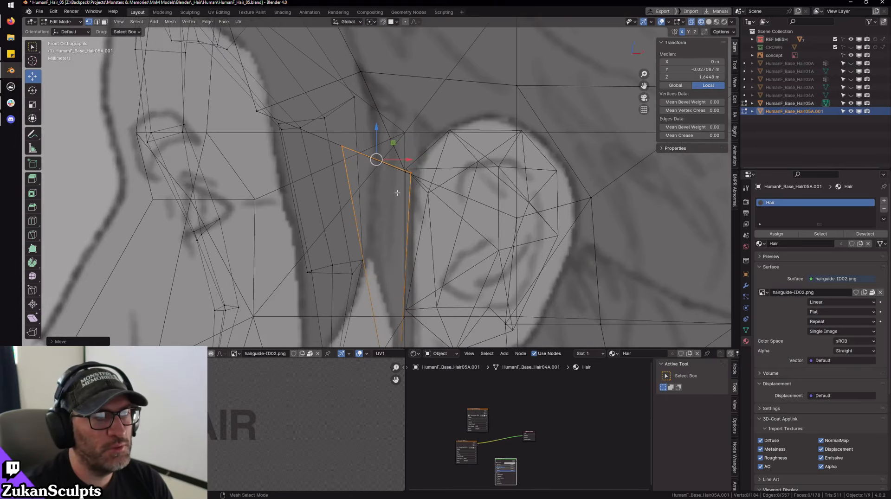
alt+middle_drag(378, 170, 382, 211)
scroll(403, 206, down, 3)
mouse_move(459, 207)
middle_down()
mouse_move(374, 207)
mouse_move(395, 198)
mouse_move(448, 205)
mouse_move(474, 139)
mouse_move(487, 205)
mouse_move(380, 200)
middle_up()
scroll(396, 199, down, 3)
key(shift+z)
scroll(487, 204, down, 2)
scroll(381, 200, up, 5)
key(shift+z)
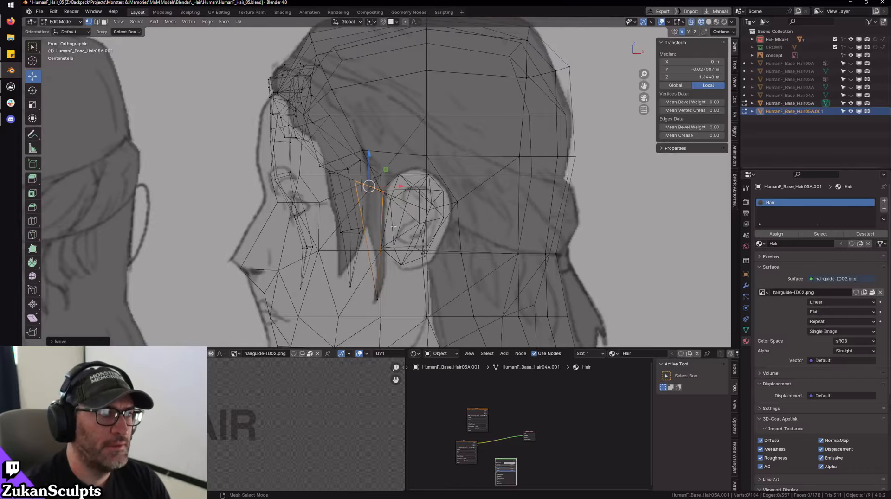
- Select the tip vertex of the strand in front of the ear in solid shading and adjust its position against the face
drag(354, 193, 368, 154)
key(shift+z)
middle_drag(405, 171, 517, 205)
scroll(465, 195, down, 2)
scroll(506, 232, up, 5)
click(474, 258)
middle_drag(474, 259, 489, 257)
mouse_move(449, 253)
mouse_down()
mouse_move(472, 252)
mouse_move(454, 253)
mouse_up()
middle_drag(487, 257, 458, 217)
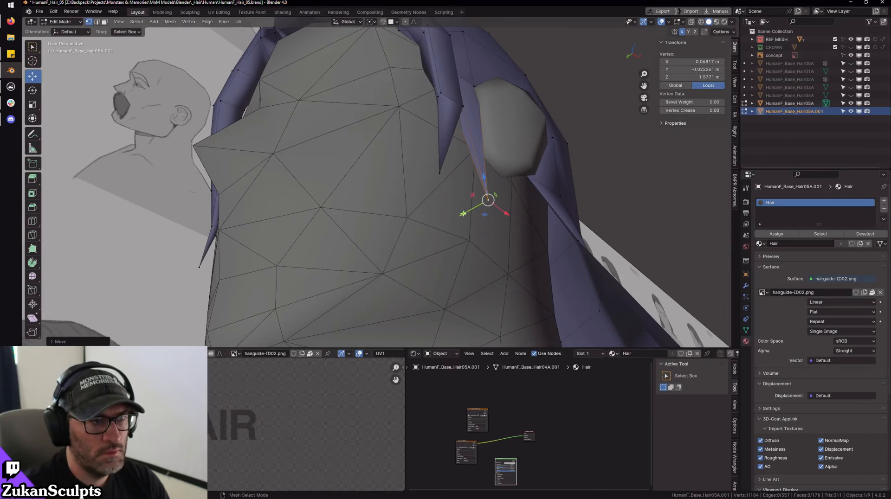
drag(458, 217, 461, 213)
- Switch to edge selection and move the edge above the ear strand to about X 0.071 m, Y -0.025 m, Z 1.657 m
mouse_move(494, 150)
middle_down()
mouse_move(458, 227)
mouse_move(428, 216)
mouse_move(417, 242)
mouse_move(409, 231)
mouse_move(445, 208)
middle_up()
key(shift+z)
key(alt+a)
key(a)
right_click(408, 231)
click(392, 241)
click(390, 231)
key(shift+z)
drag(441, 161, 447, 162)
middle_drag(447, 162, 438, 190)
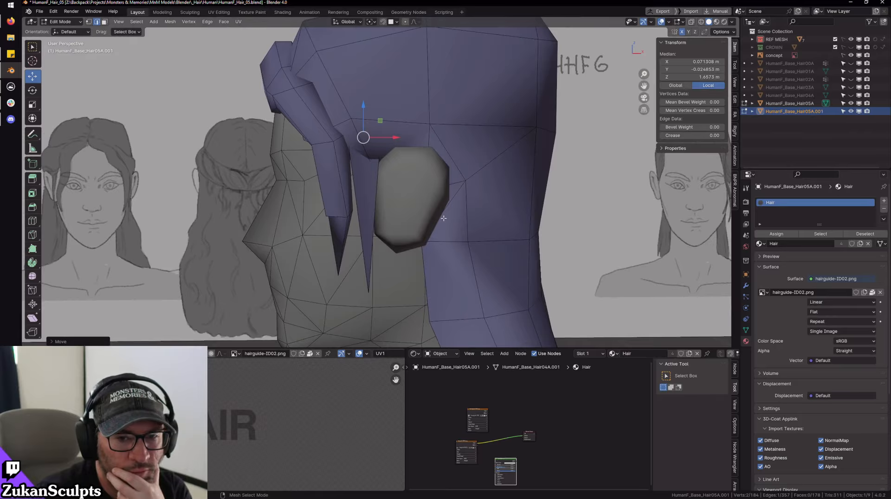
- Examine the hair around the ear and both side strands up close, both in and out of mesh editing
scroll(444, 218, up, 2)
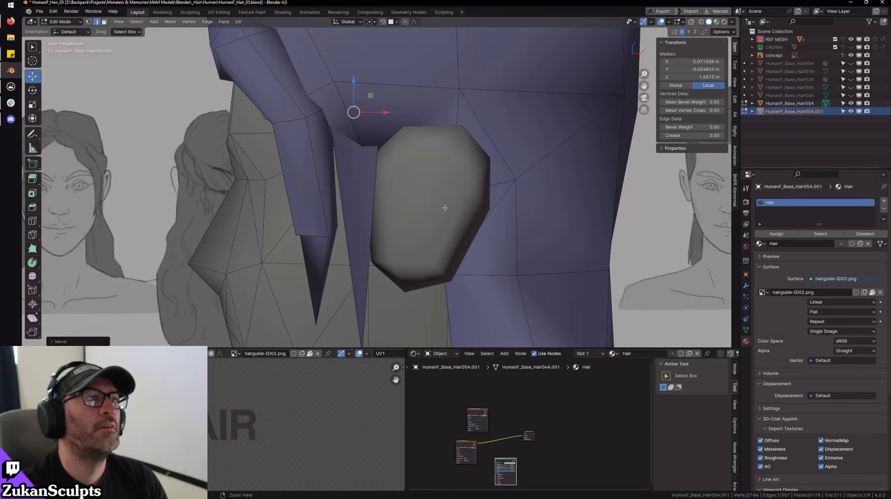
shift+middle_drag(412, 122, 453, 166)
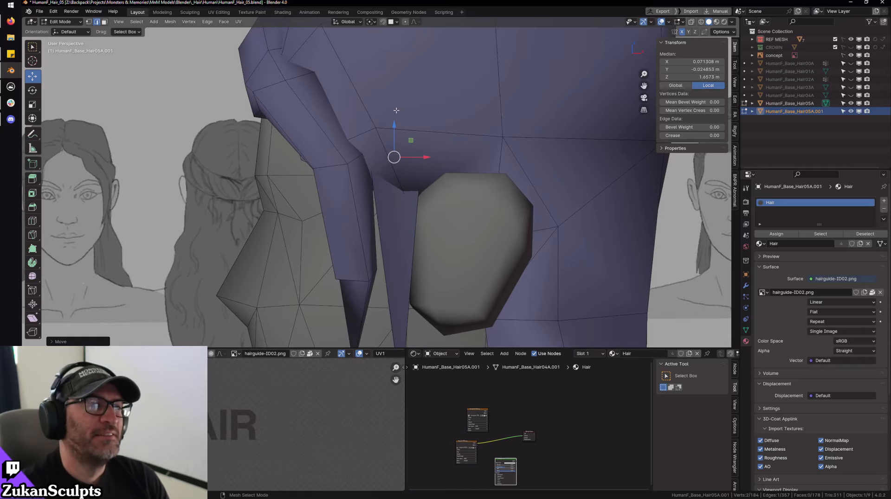
scroll(465, 167, down, 4)
scroll(455, 161, up, 5)
shift+middle_drag(456, 158, 453, 173)
scroll(452, 169, down, 2)
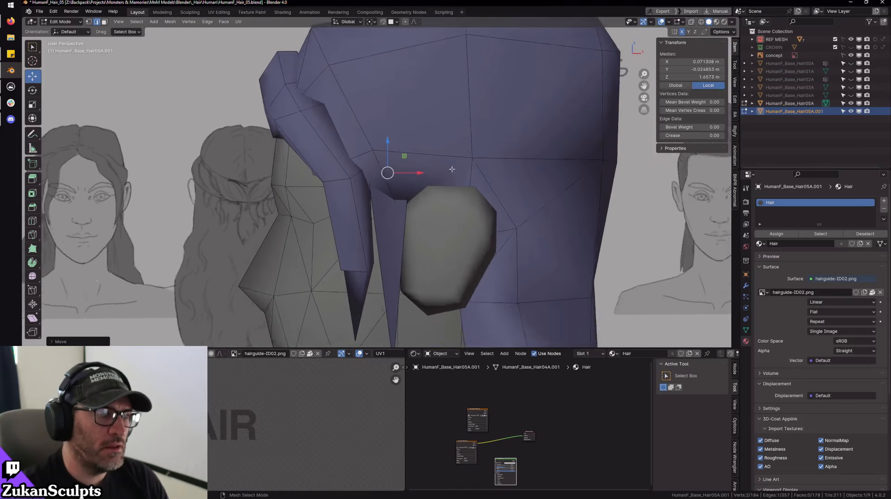
scroll(452, 170, down, 3)
scroll(446, 177, up, 5)
key(Tab)
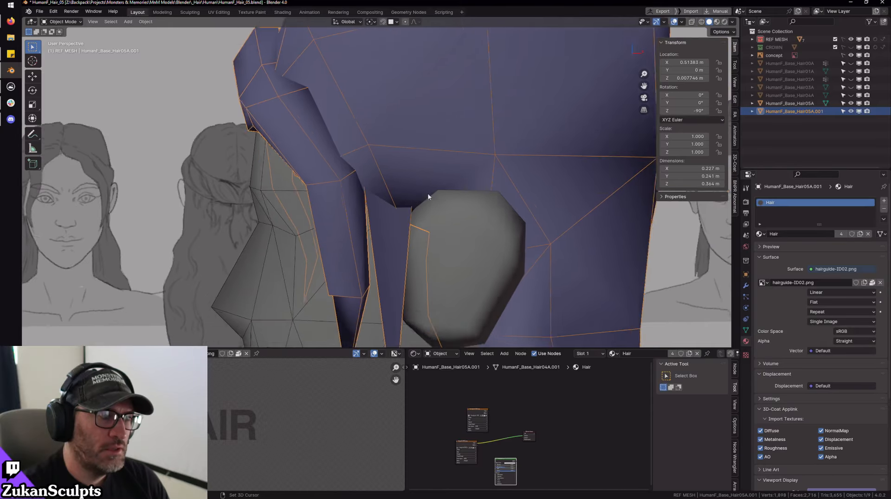
scroll(409, 192, down, 1)
key(Tab)
- Switch to vertex selection and move the front strand's inner mid-length vertex toward the ear, centring it across the strand
middle_drag(386, 188, 429, 206)
click(370, 190)
scroll(416, 208, up, 4)
shift+middle_drag(450, 241, 418, 246)
right_click(416, 210)
click(416, 195)
click(390, 209)
key(KP_Decimal)
scroll(390, 209, down, 6)
shift+middle_drag(412, 216, 424, 152)
scroll(421, 146, down, 1)
scroll(404, 118, down, 3)
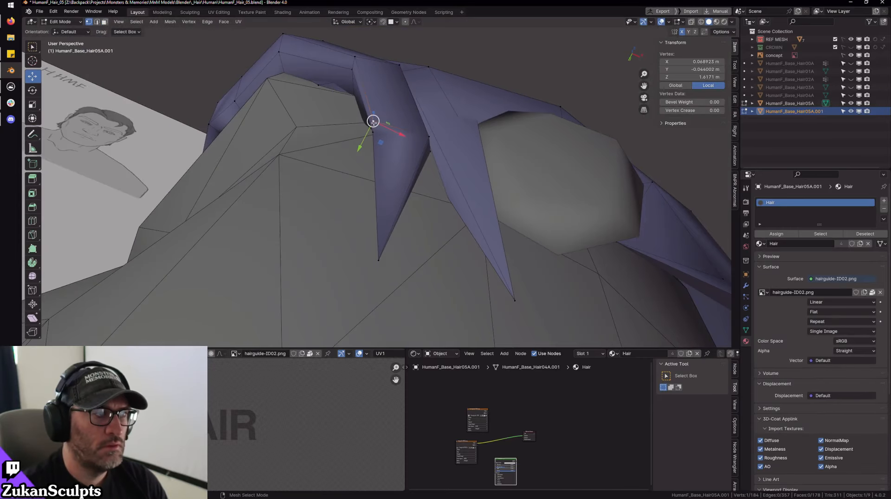
drag(373, 121, 399, 122)
- Connect the centred vertex to the front strand's tip vertex with Connect Vertex Pairs
shift+click(378, 259)
right_click(376, 257)
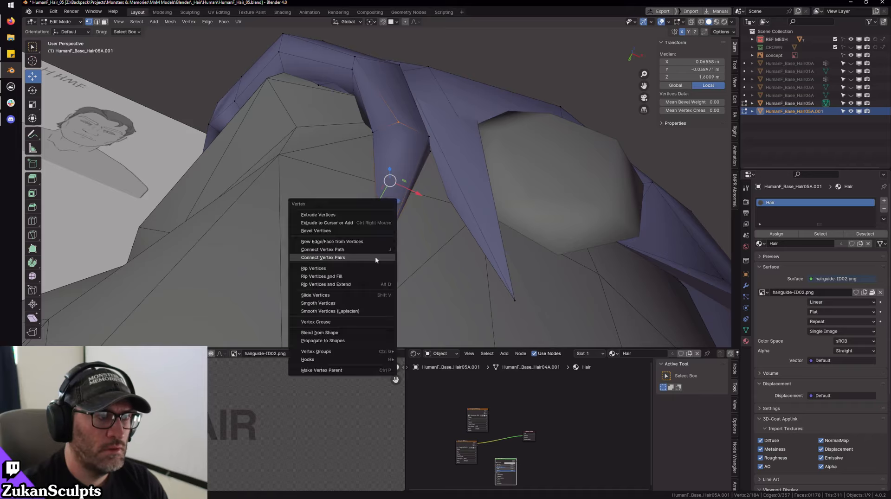
click(376, 257)
- Move the vertex at the bend of the front strand to about X 0.073 m, Y -0.047 m, Z 1.654 m
scroll(368, 108, up, 5)
click(352, 91)
ctrl+middle_drag(354, 93, 361, 134)
drag(360, 134, 370, 130)
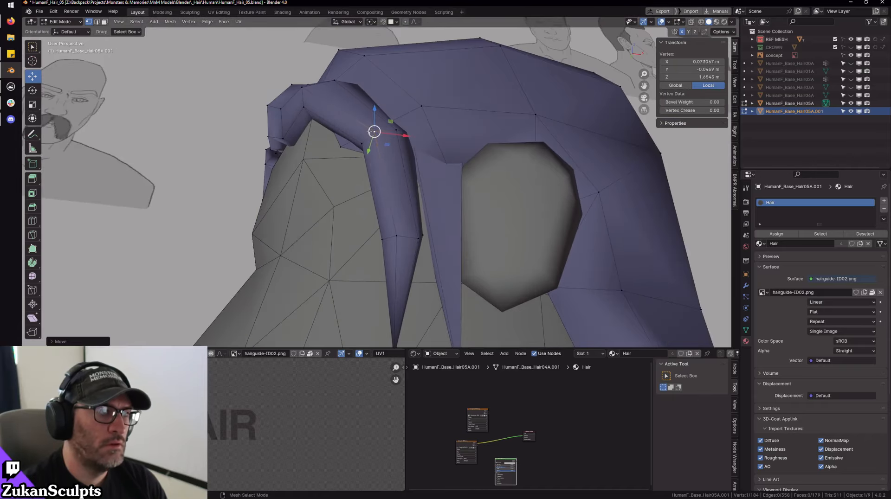
- Switch to edge selection and merge away surplus edges on the front strand beside the temple
ctrl+middle_drag(371, 132, 418, 153)
middle_drag(418, 185, 411, 204)
key(m)
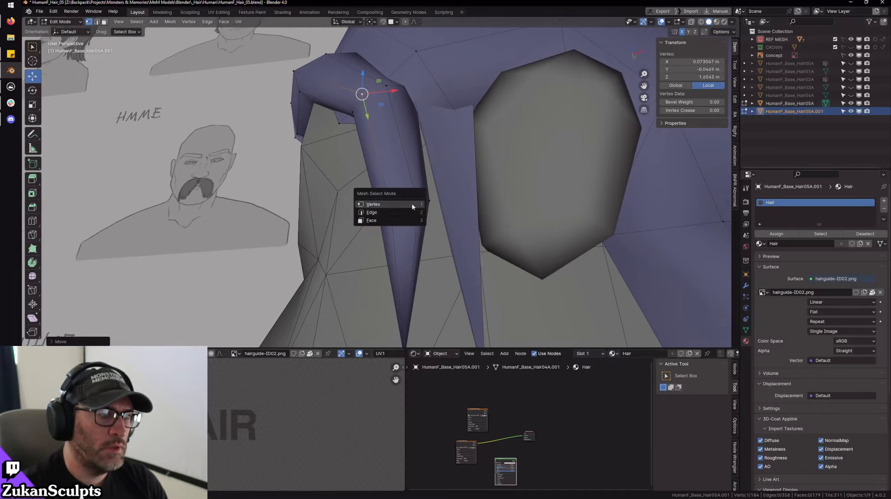
key(Escape)
shift+click(408, 201)
key(m)
click(371, 222)
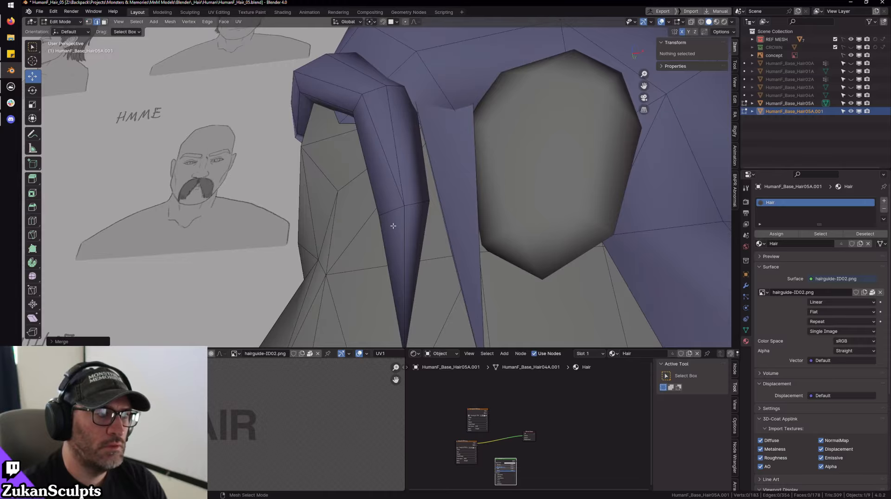
scroll(392, 126, down, 5)
middle_drag(393, 127, 417, 177)
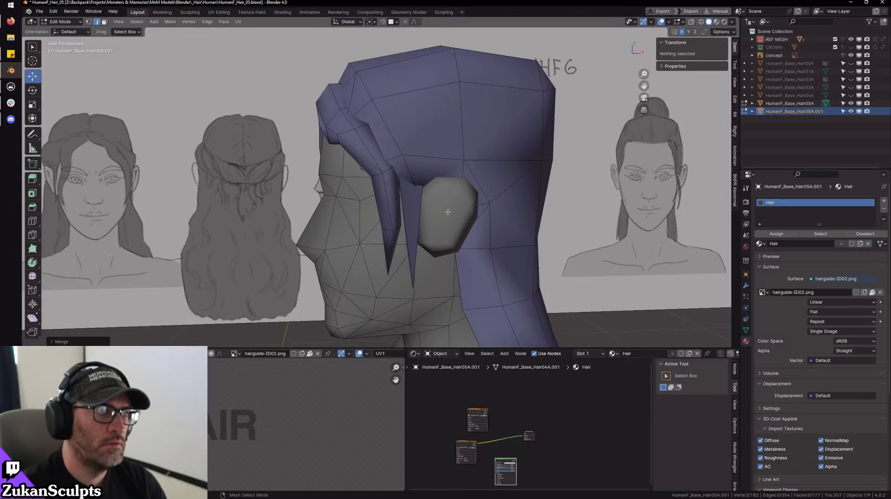
middle_drag(448, 212, 400, 217)
ctrl+middle_drag(400, 216, 398, 222)
scroll(398, 222, down, 3)
drag(343, 153, 360, 164)
key(m)
click(354, 159)
mouse_move(355, 160)
middle_down()
mouse_move(493, 203)
mouse_move(402, 204)
mouse_move(464, 212)
mouse_move(450, 221)
mouse_move(537, 230)
mouse_move(440, 213)
mouse_move(362, 154)
middle_up()
key(ctrl+z)
- Merge away the surplus edge on the upper part of the front strand above the temple
click(523, 233)
drag(362, 153, 385, 181)
key(m)
click(492, 204)
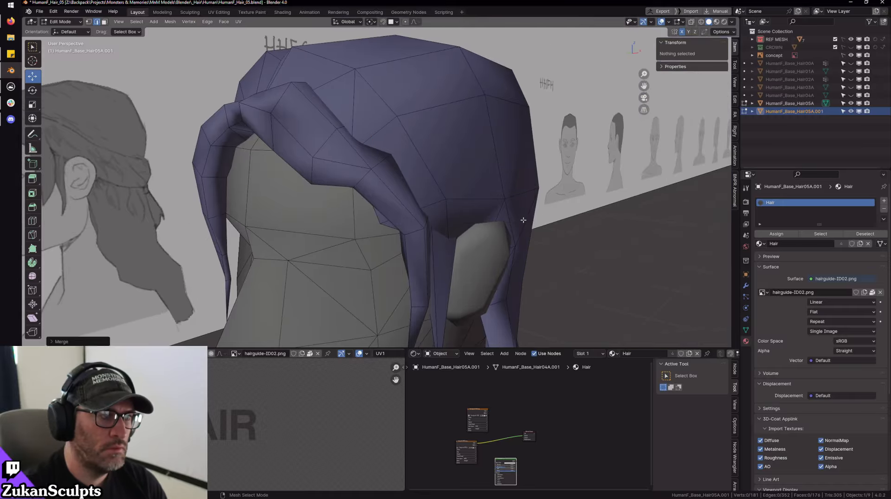
- Try flipping the quad tessellation of the face along the front strand's back edge near the temple
mouse_move(492, 205)
middle_down()
mouse_move(392, 191)
mouse_move(410, 197)
middle_up()
key(shift+z)
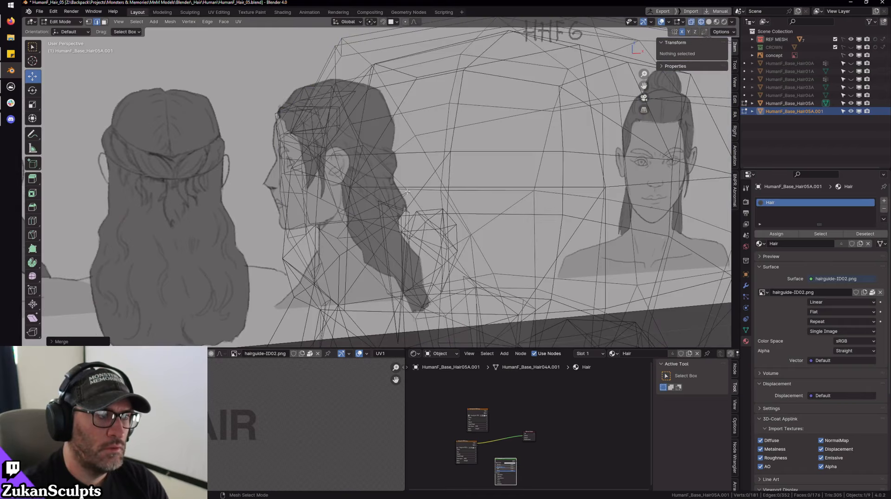
key(shift+z)
key(ctrl+Tab)
click(345, 211)
click(360, 183)
key(F3)
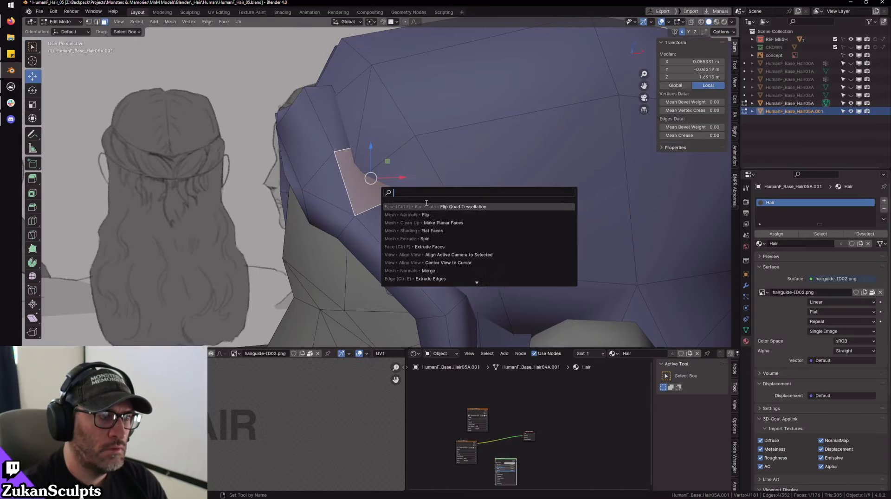
click(495, 213)
- Switch to vertex selection and connect two opposite corner vertices of that strand face with Connect Vertex Pairs
key(ctrl+Tab)
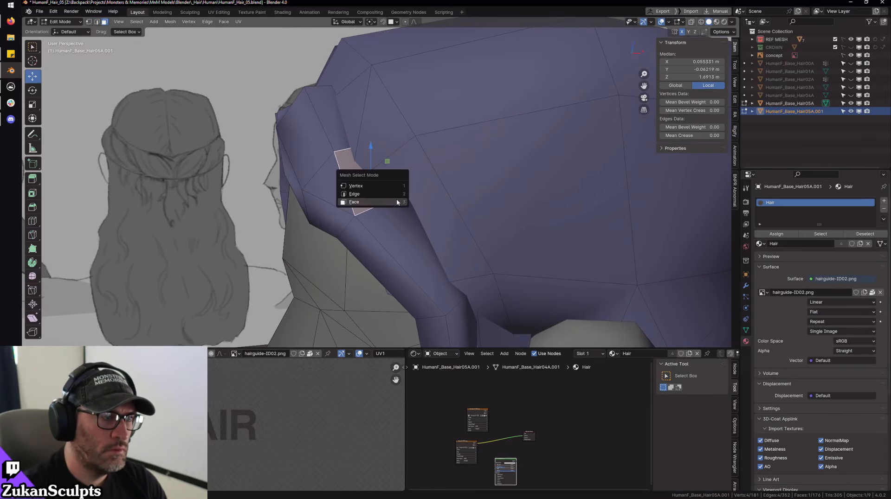
click(381, 185)
click(339, 150)
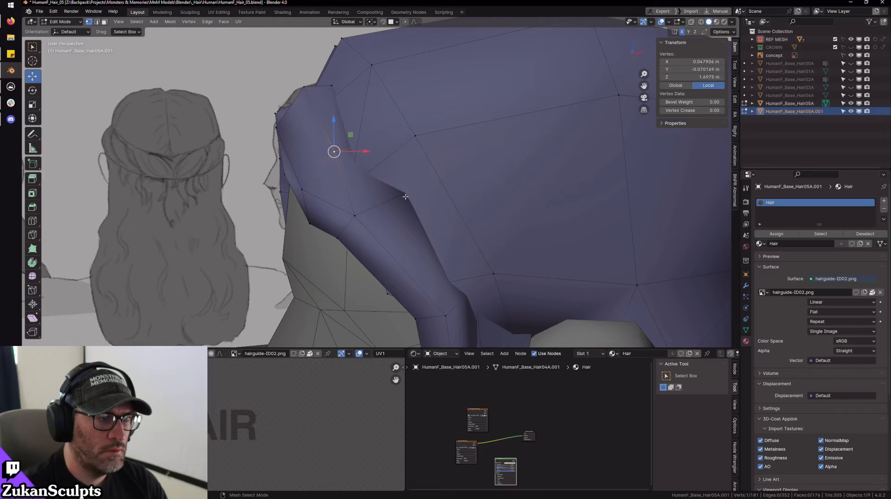
key(shift+z)
scroll(418, 194, down, 5)
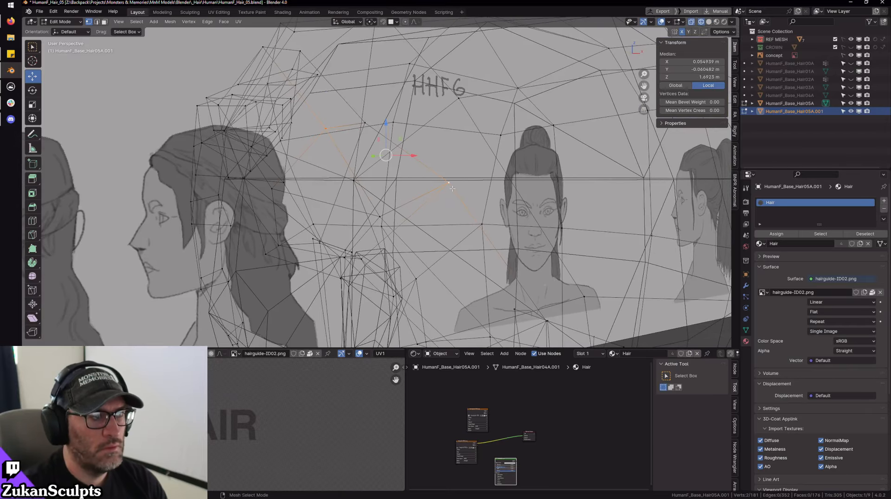
right_click(452, 188)
click(452, 187)
key(shift+z)
mouse_move(452, 187)
middle_down()
mouse_move(407, 200)
mouse_move(416, 213)
mouse_move(399, 219)
mouse_move(408, 205)
mouse_move(403, 214)
middle_up()
- Move the front strand's back-edge vertex along global X to about X 0.062 m, Y -0.052 m, Z 1.687 m
click(407, 199)
key(shift+z)
click(403, 203)
key(shift+z)
key(g)
key(x)
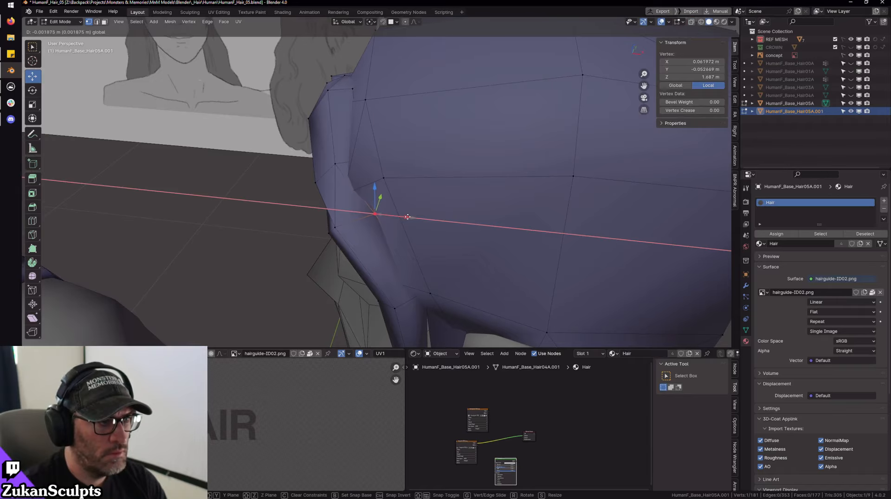
click(408, 217)
middle_drag(408, 217, 453, 199)
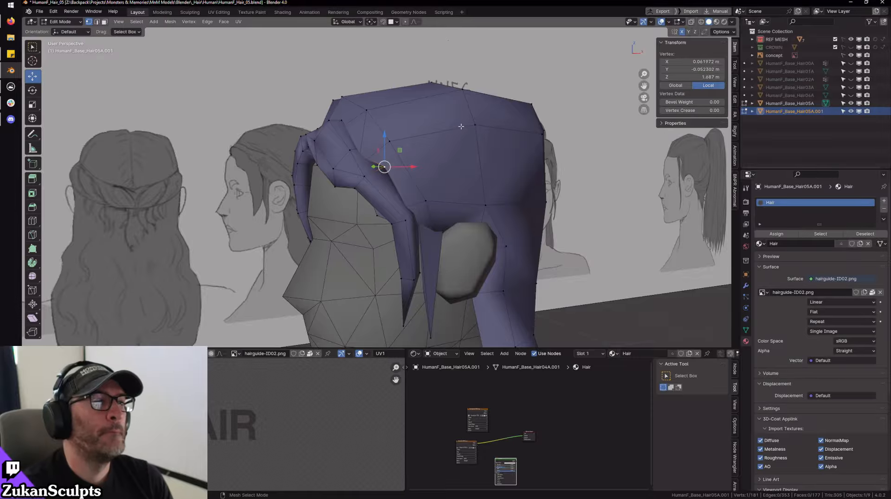
- Switch to edge selection, select both front strands with their linked geometry and hide them
scroll(461, 126, up, 5)
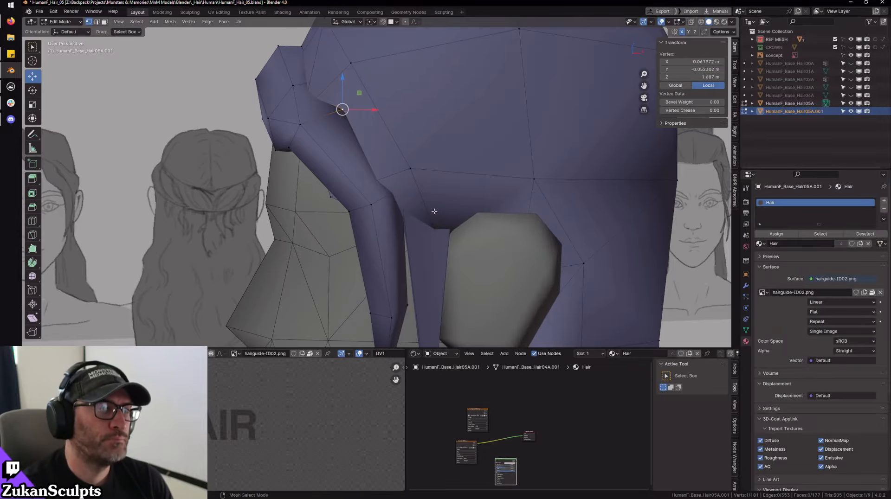
right_click(420, 217)
click(412, 218)
scroll(400, 211, down, 4)
middle_drag(304, 178, 384, 197)
click(365, 171)
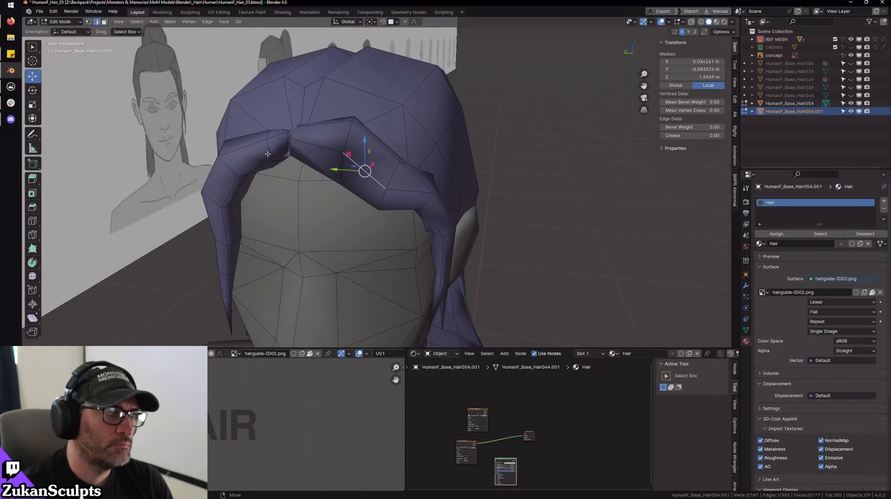
shift+click(268, 154)
key(ctrl+l)
key(h)
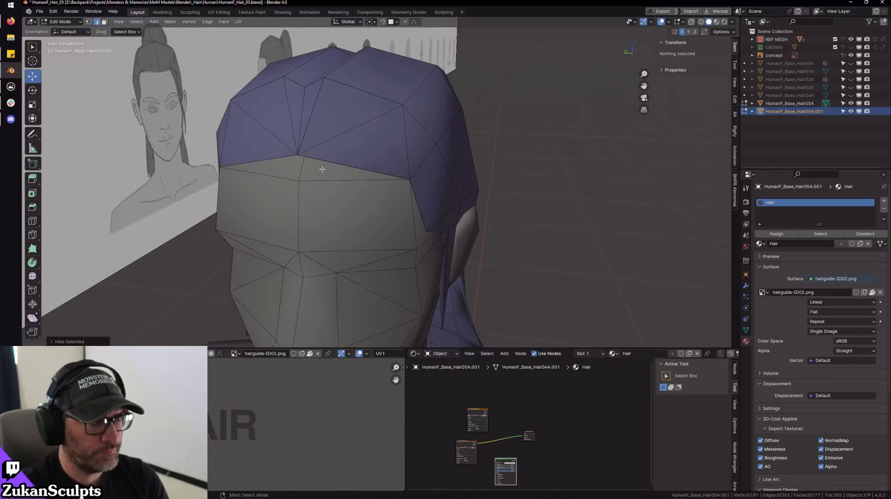
- Turn on snapping and move the centre hairline vertex at the forehead to about Y -0.073 m, Z 1.698 m
middle_drag(325, 170, 360, 204)
scroll(373, 193, up, 2)
right_click(367, 191)
click(344, 181)
click(323, 189)
scroll(334, 192, up, 3)
key(shift+Tab)
key(g)
click(360, 204)
scroll(353, 211, up, 3)
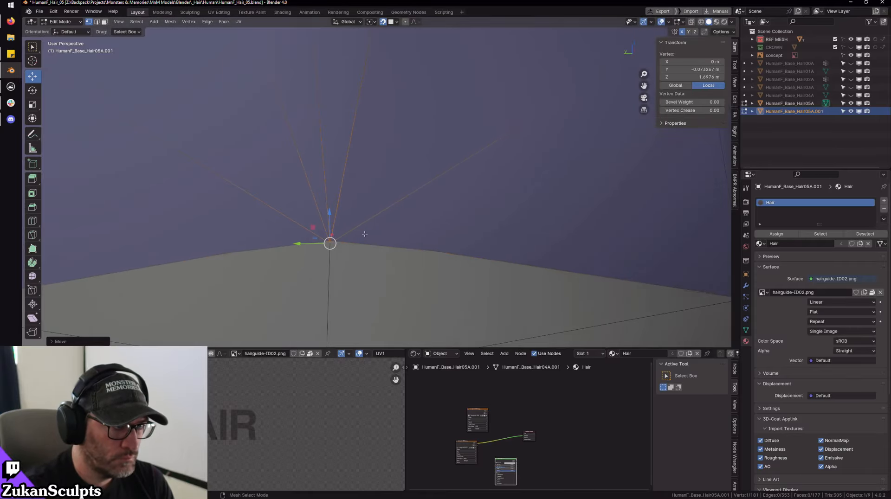
scroll(353, 204, down, 4)
middle_drag(353, 204, 362, 176)
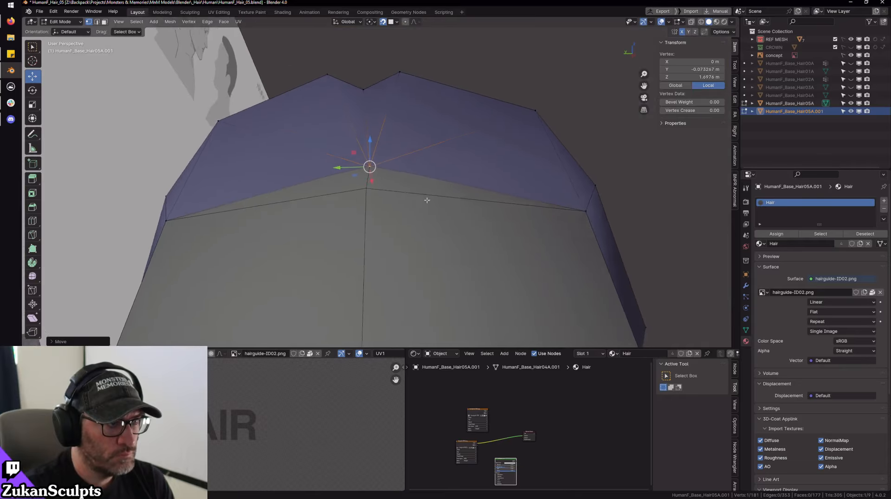
- Isolate the hair mesh in local view and display it see-through at the ear strands
scroll(362, 165, up, 4)
drag(321, 136, 336, 136)
scroll(336, 136, down, 3)
middle_drag(336, 136, 397, 222)
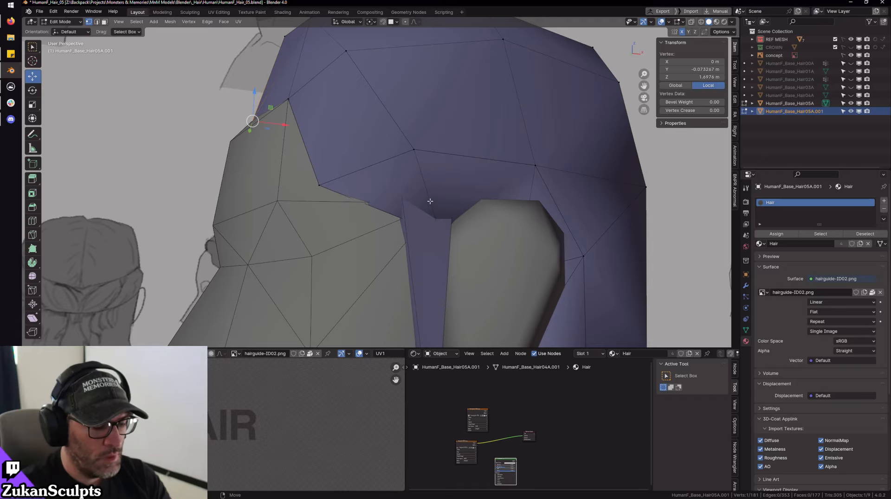
key(KP_Divide)
scroll(409, 160, up, 5)
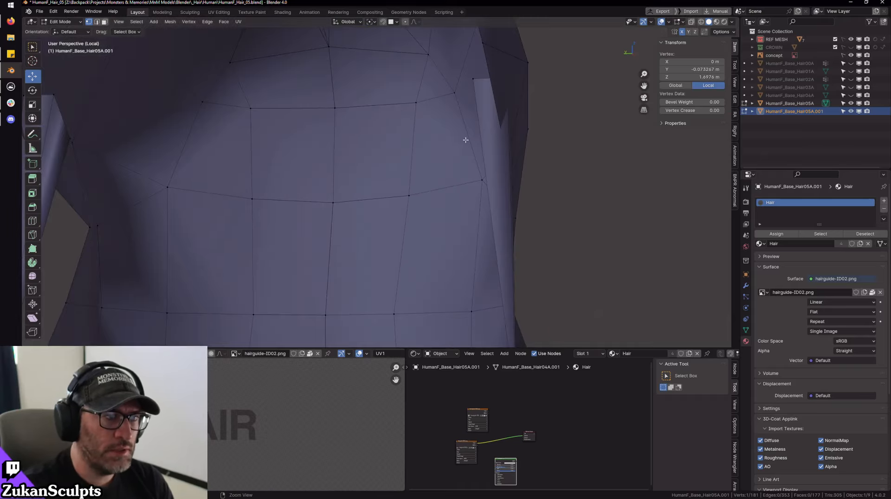
middle_drag(465, 140, 394, 188)
key(alt+z)
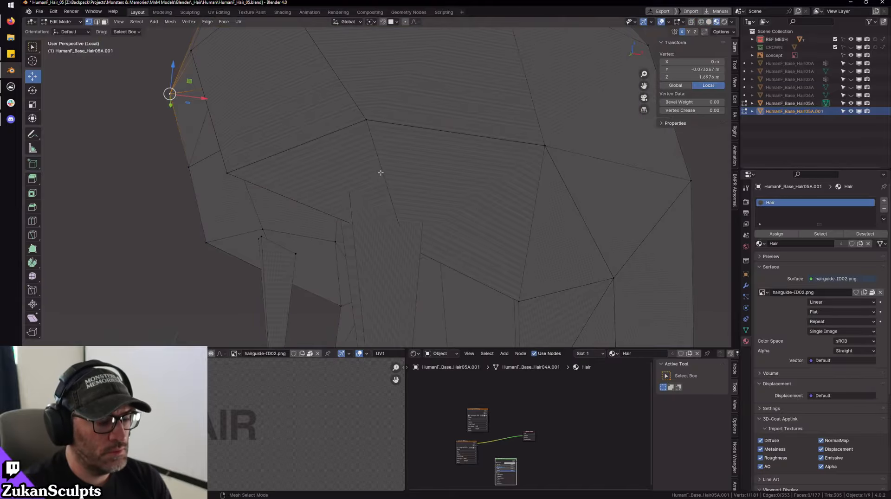
- Adjust the ear strand's top vertices, placing the front one at about Y -0.033 m, Z 1.661 m and shifting the rear one along global Y
middle_drag(371, 162, 425, 187)
ctrl+middle_drag(494, 209, 432, 183)
drag(431, 183, 453, 183)
middle_drag(453, 183, 350, 168)
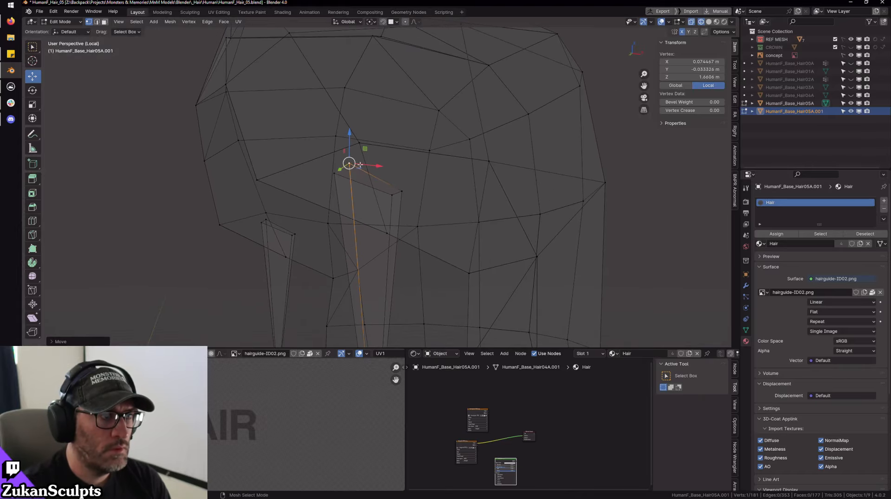
middle_drag(403, 182, 403, 193)
key(g)
key(y)
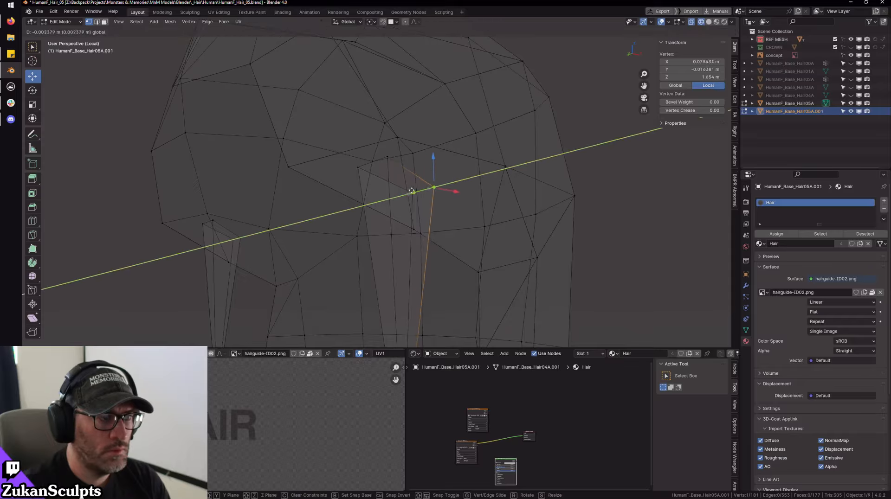
click(410, 185)
- In front view, move the scalp vertex above the ear strand's front corner to about Y -0.033 m, Z 1.6615 m
key(KP_1)
drag(410, 186, 359, 154)
scroll(366, 169, up, 5)
key(g)
key(z)
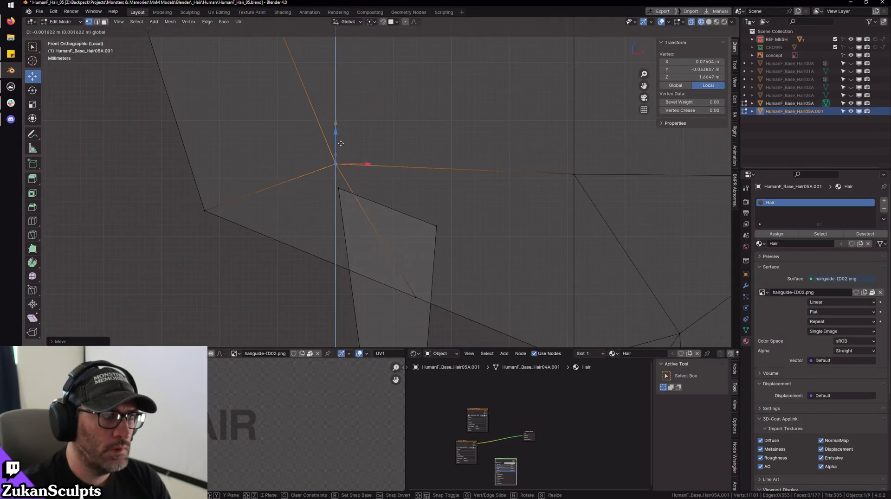
click(360, 178)
key(g)
key(x)
click(366, 181)
scroll(424, 209, down, 2)
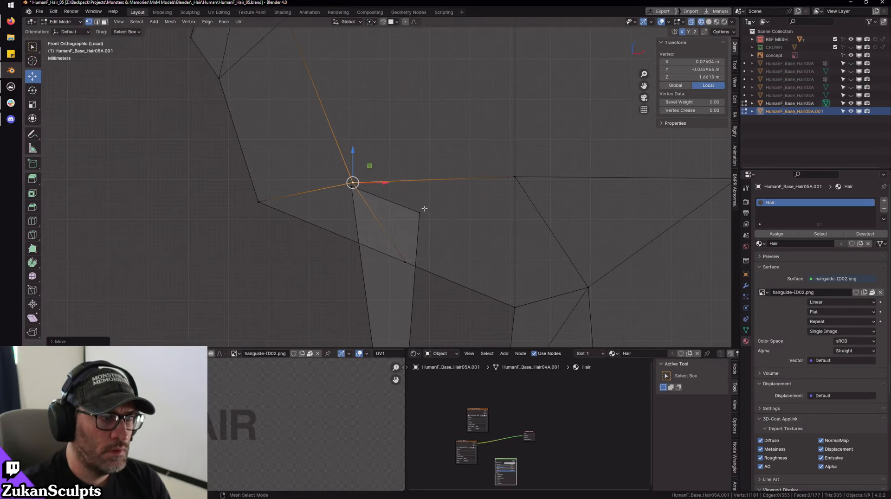
- Subdivide the scalp edge behind the ear strand's front corner, together with its counterpart on the other side
scroll(429, 206, up, 1)
key(shift+z)
scroll(431, 193, down, 3)
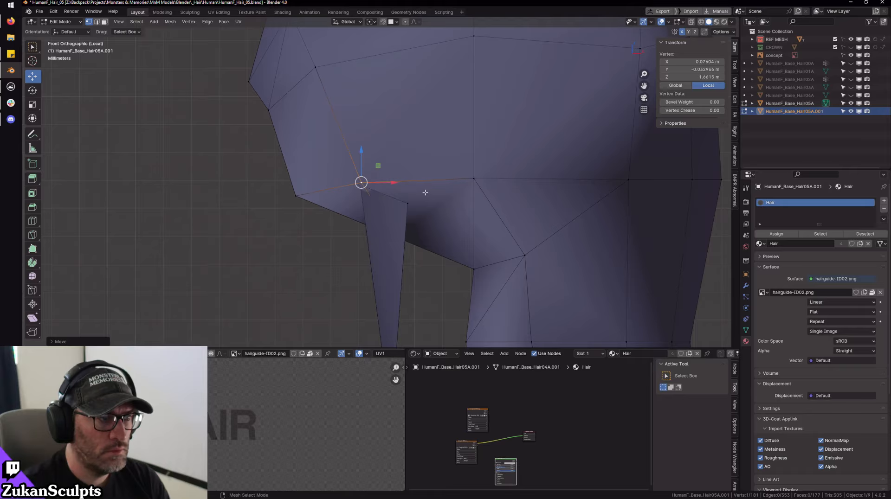
scroll(425, 192, up, 1)
key(ctrl+Tab)
click(420, 207)
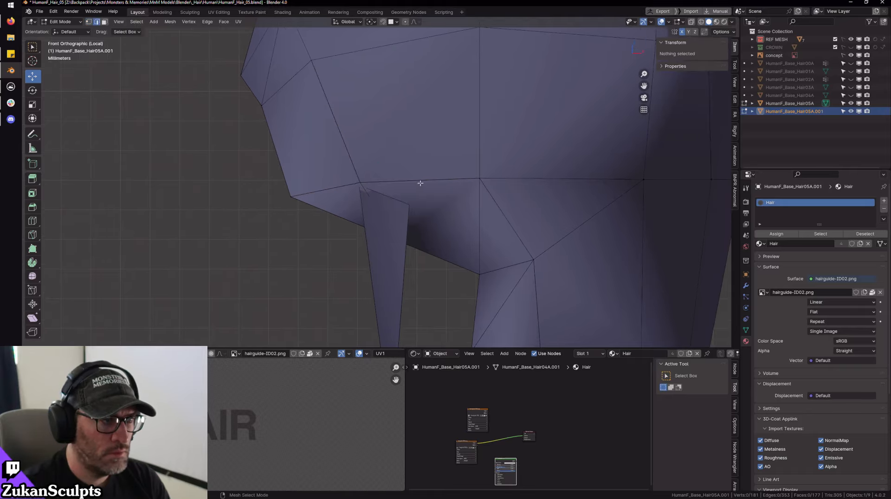
click(420, 181)
middle_drag(420, 181, 357, 211)
shift+click(357, 211)
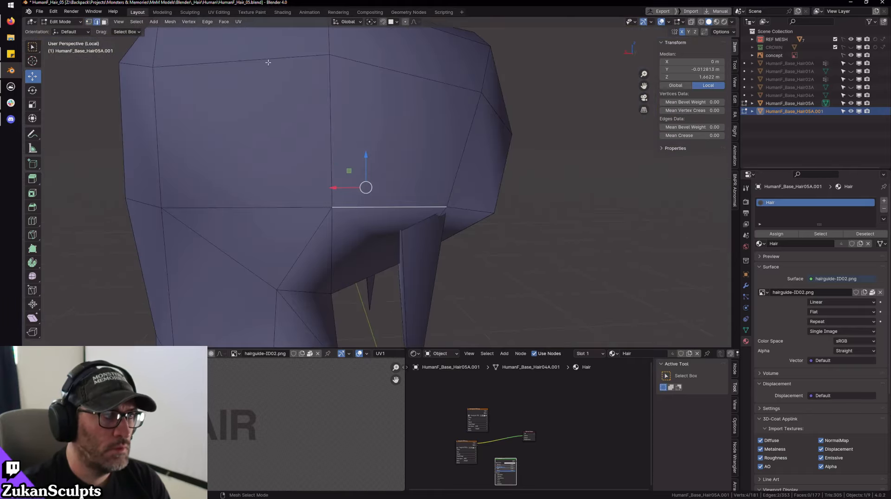
click(207, 23)
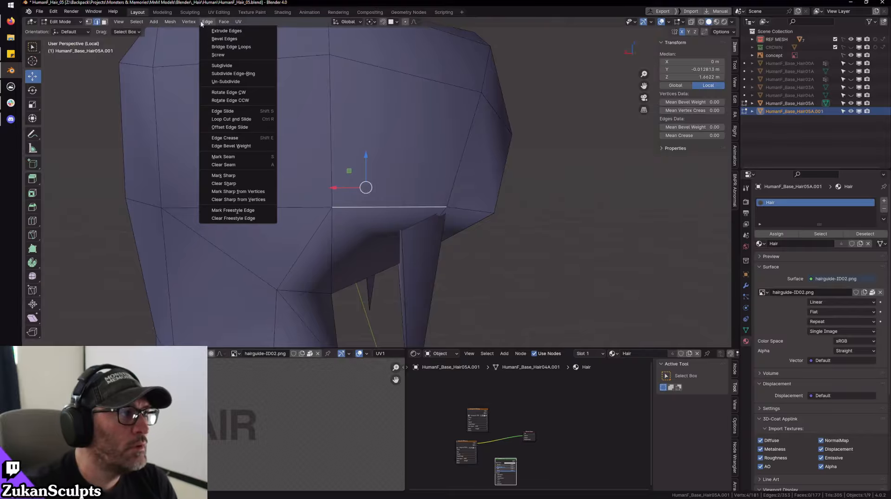
click(239, 65)
- Move the subdivided edge's midpoint vertex down to the ear strand's top rear corner, about Y -0.016 m, Z 1.6547 m
right_click(415, 178)
click(400, 170)
middle_drag(487, 201, 390, 212)
key(alt+z)
scroll(390, 212, up, 4)
key(alt+z)
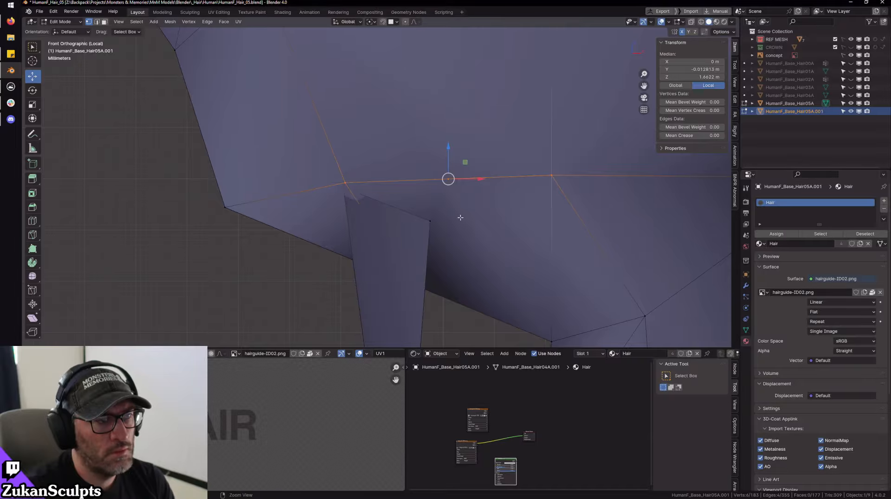
click(447, 180)
key(alt+z)
drag(445, 184, 433, 222)
middle_drag(535, 208, 539, 211)
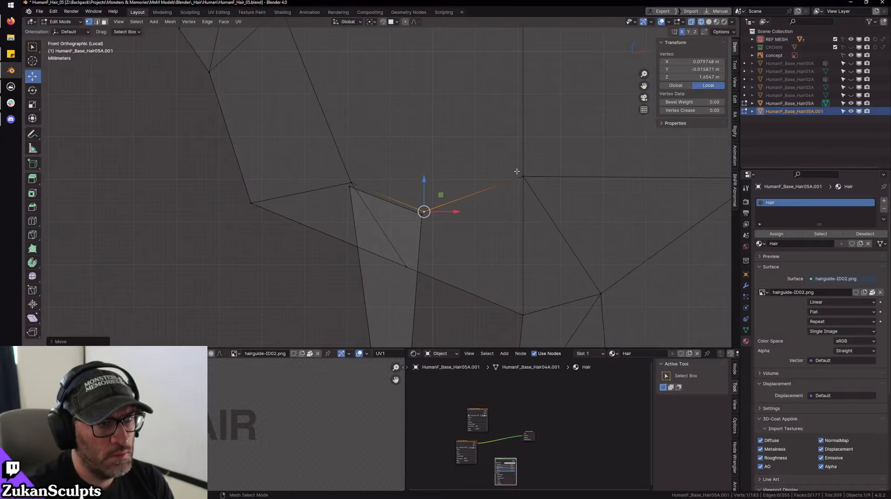
- Leave local view and lower the scalp vertex above the ear to about Z 1.657 m
click(521, 174)
key(ctrl+shift+m)
key(slash)
key(shift+z)
middle_drag(507, 182, 470, 195)
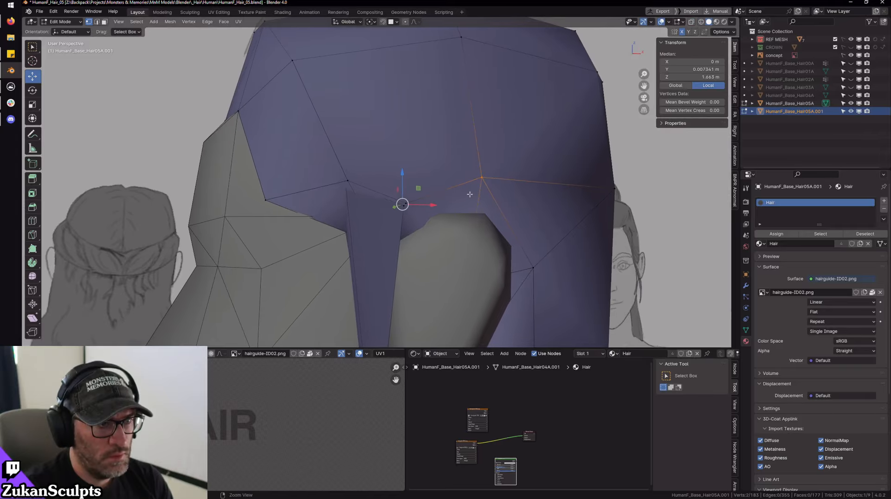
drag(481, 154, 482, 169)
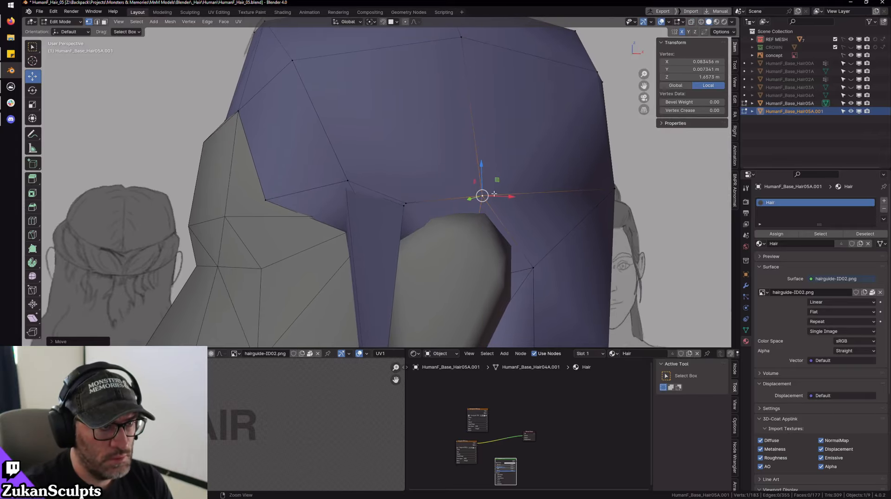
alt+drag(507, 211, 453, 183)
alt+drag(352, 185, 379, 183)
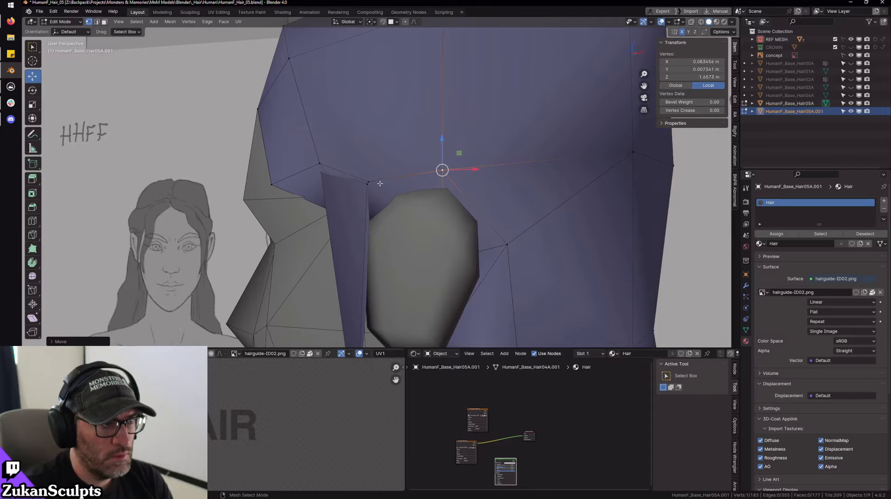
- Isolate the hair mesh in local view again and switch to face selection
alt+middle_drag(380, 183, 422, 197)
alt+right_drag(422, 197, 449, 224)
key(ctrl+Tab)
click(448, 222)
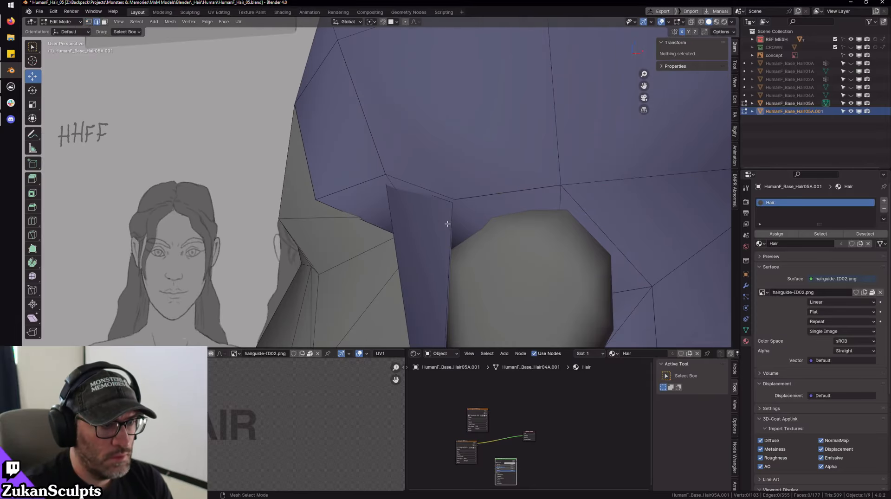
key(KP_Divide)
key(KP_1)
alt+middle_drag(357, 188, 384, 251)
alt+right_drag(383, 251, 396, 229)
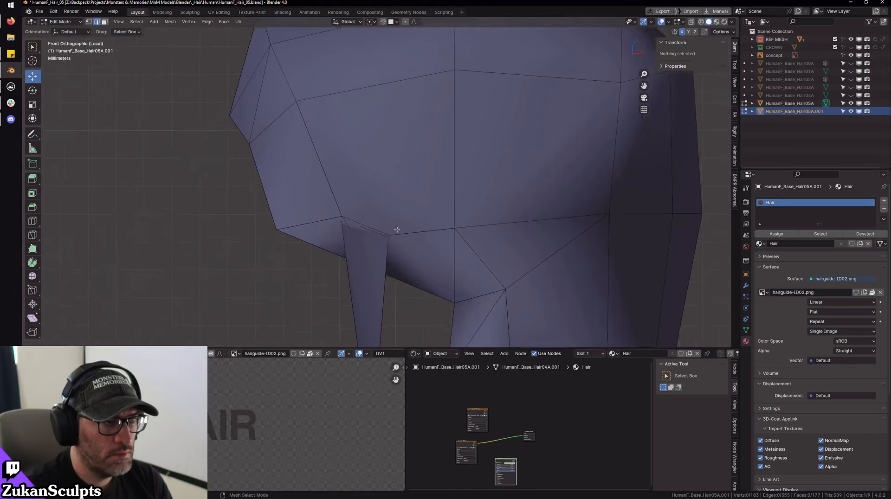
alt+drag(396, 229, 530, 187)
alt+middle_drag(529, 187, 436, 174)
key(ctrl+Tab)
click(433, 180)
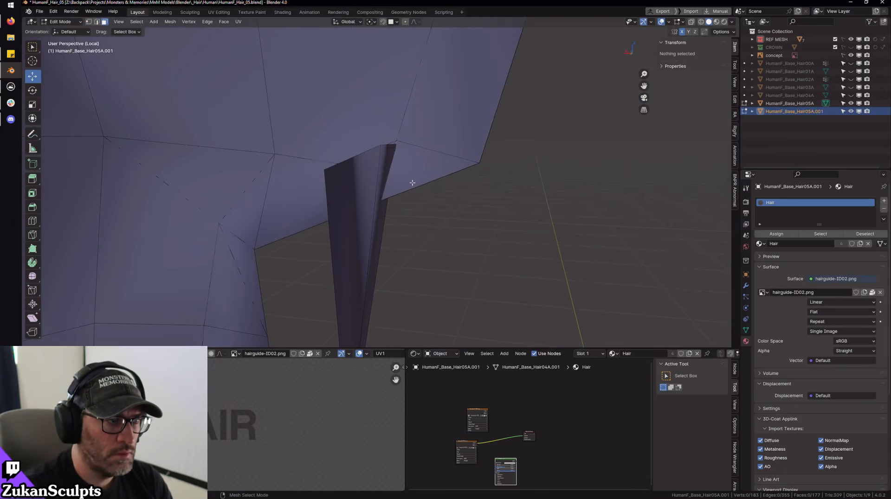
- Knife-cut the scalp face behind the ear strand from the strand's top rear corner down to the hairline edge
alt+right_drag(412, 183, 412, 161)
click(412, 162)
alt+drag(412, 161, 471, 202)
alt+middle_drag(472, 203, 506, 237)
click(335, 188)
alt+drag(335, 188, 424, 212)
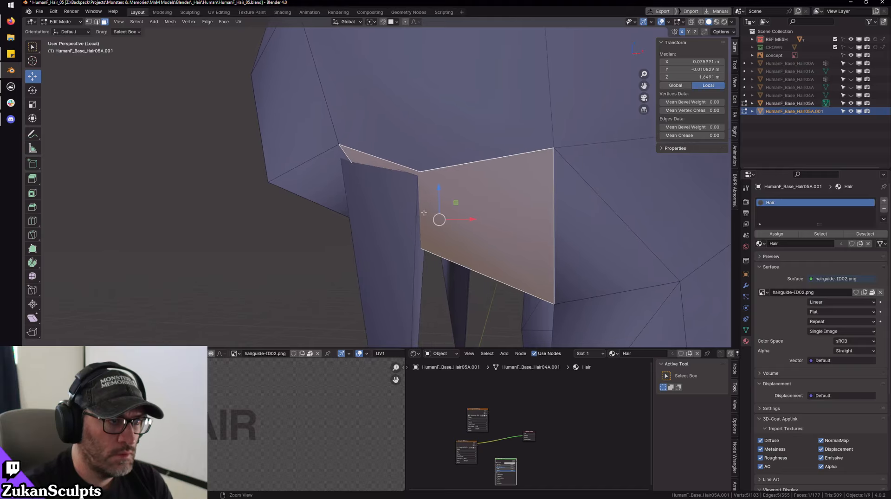
key(shift+space)
key(k)
click(422, 171)
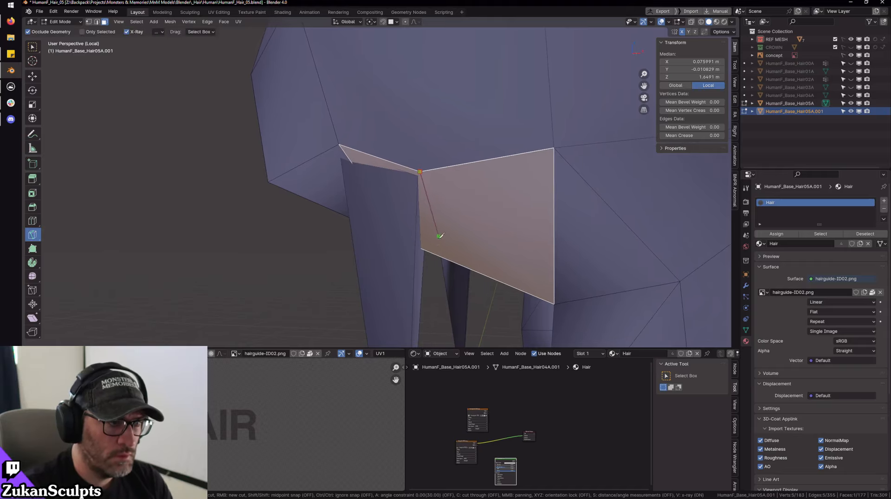
click(431, 253)
key(space)
scroll(443, 247, down, 4)
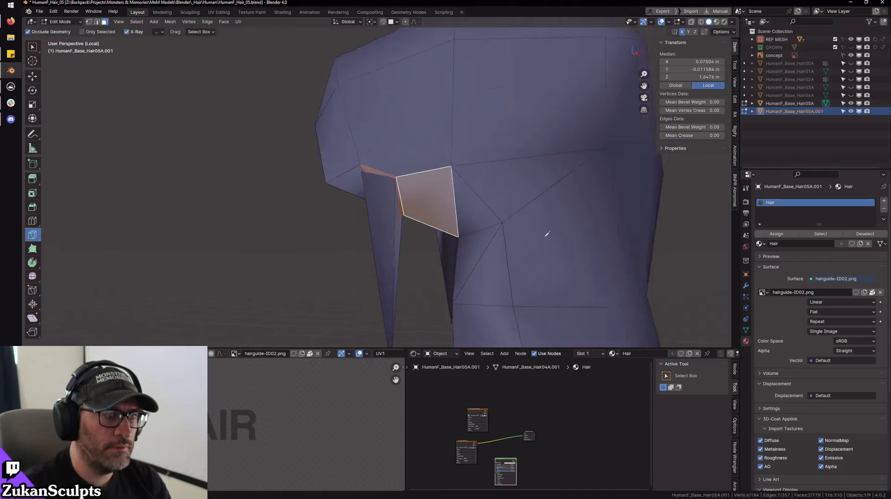
- Knife-cut the scalp face on the opposite side from the ear strand's top rear corner down to the hairline edge
alt+drag(547, 234, 330, 194)
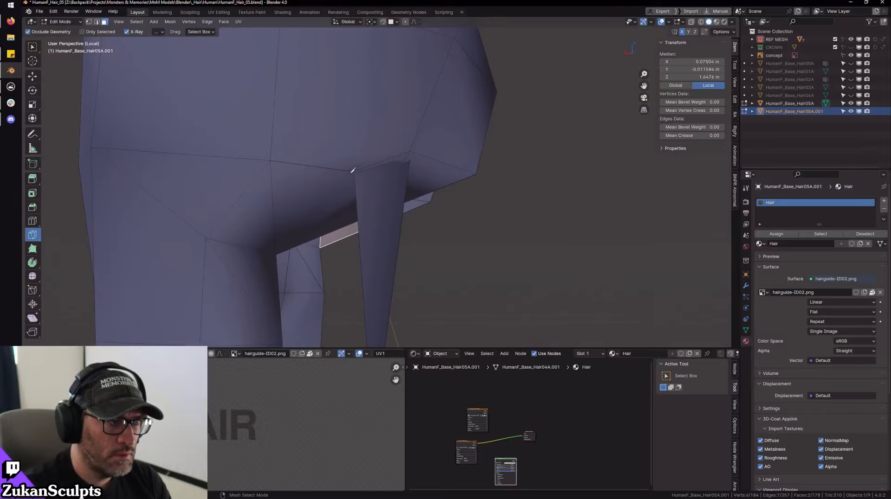
click(353, 171)
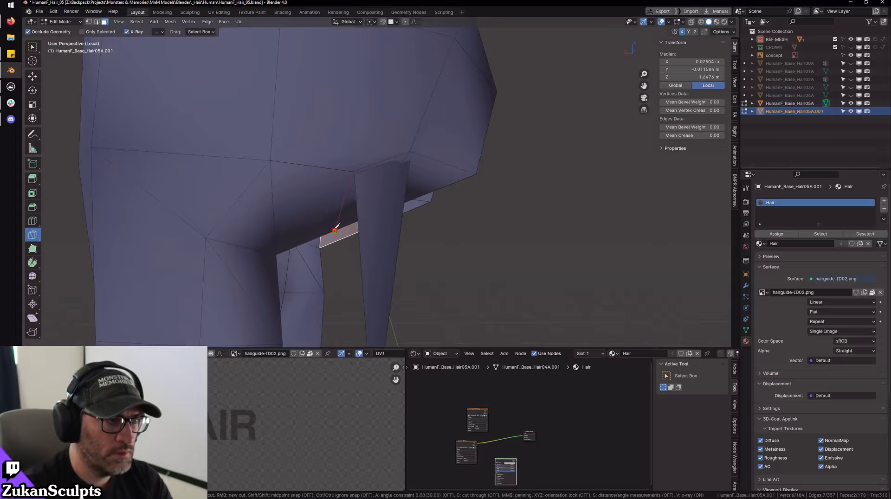
click(335, 230)
key(space)
click(32, 48)
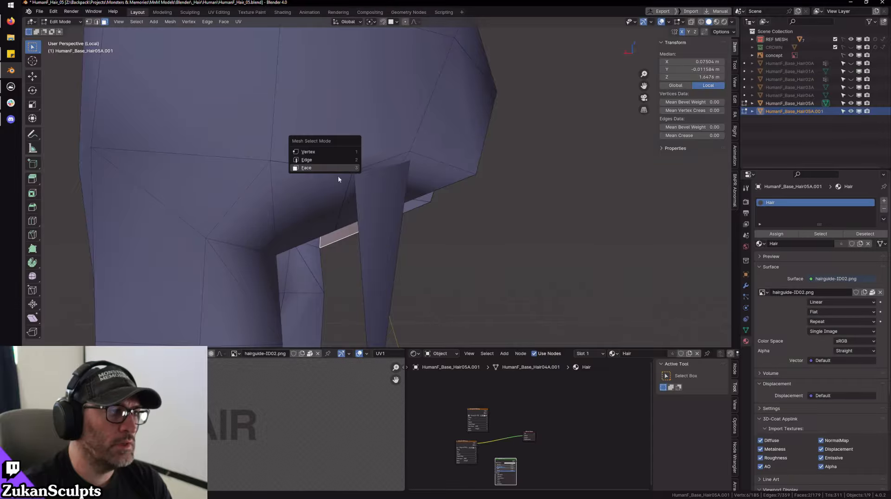
- Delete the two scalp faces lying behind the tops of the ear strands
click(338, 175)
scroll(584, 234, up, 3)
middle_drag(584, 234, 351, 223)
shift+click(343, 155)
key(x)
click(301, 134)
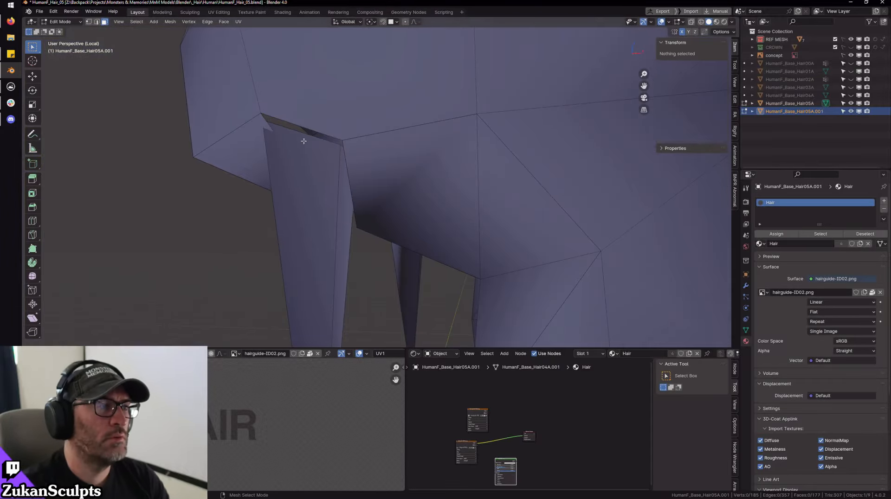
- Move the loose hairline vertices outward to the ear strands' edge in front view, about Y -0.032 m, Z 1.6456 m
key(KP_1)
scroll(377, 215, up, 3)
key(shift+z)
right_click(398, 233)
click(384, 214)
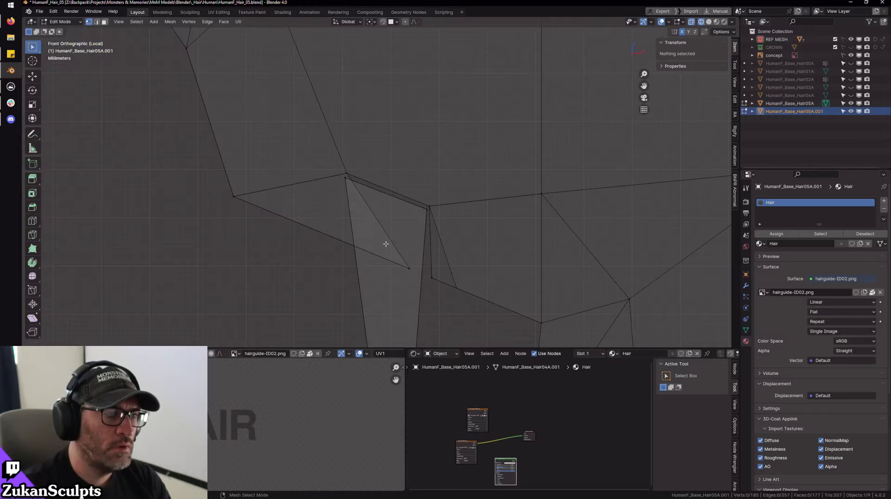
click(408, 267)
mouse_move(409, 268)
mouse_down()
mouse_move(339, 248)
mouse_move(349, 249)
mouse_up()
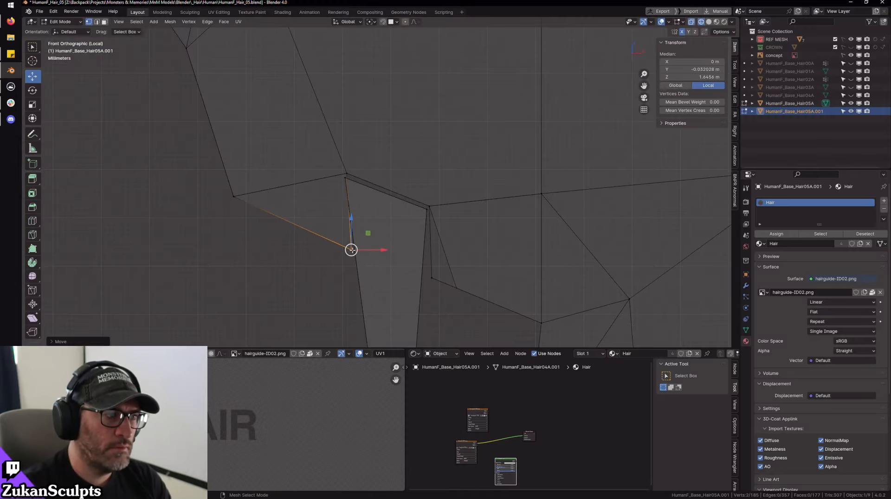
- Merge the scalp vertices with the ear strand's top front and top rear corners on the positive X side, using At Last
mouse_move(349, 249)
middle_down()
mouse_move(402, 218)
mouse_move(387, 195)
mouse_move(400, 204)
mouse_move(411, 192)
mouse_move(390, 195)
mouse_move(383, 177)
mouse_move(395, 158)
middle_up()
key(shift+z)
click(429, 168)
key(shift+z)
click(372, 188)
shift+click(396, 158)
key(alt+m)
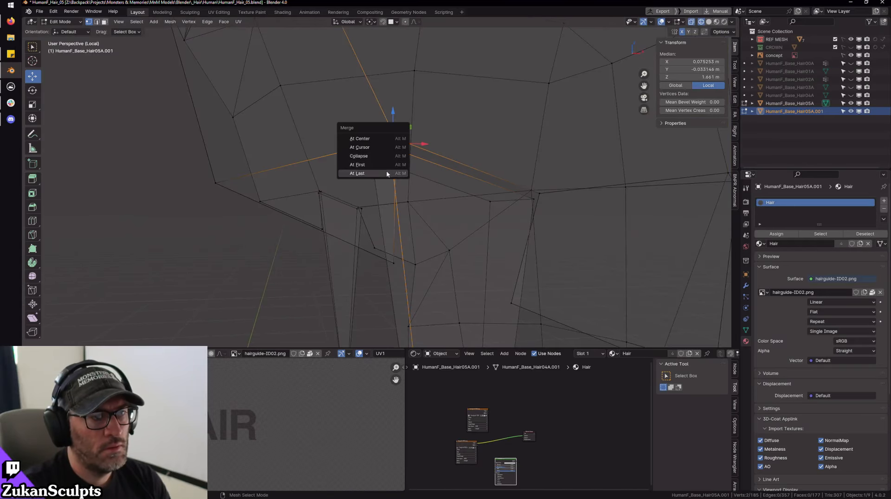
click(386, 171)
key(g)
shift+click(596, 191)
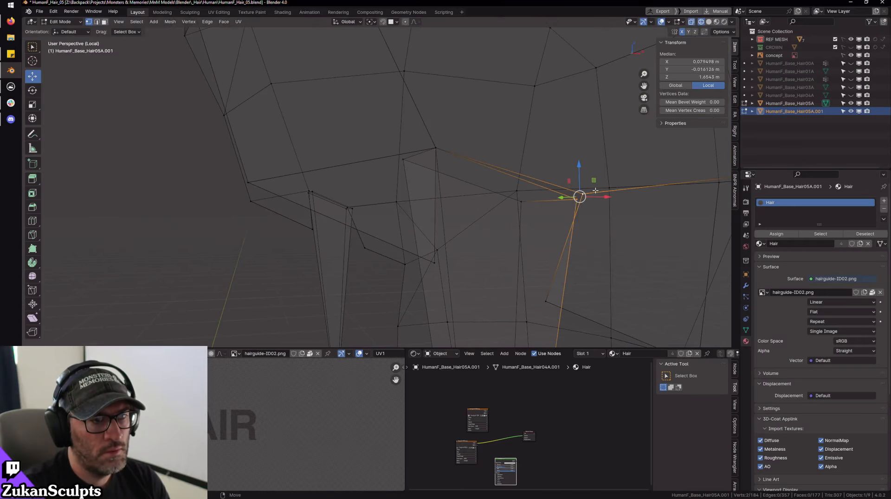
key(alt+m)
click(592, 185)
- Merge the scalp vertices with the ear strand's top front and rear corners on the negative X side, using At Last
middle_drag(593, 185, 521, 197)
shift+click(523, 197)
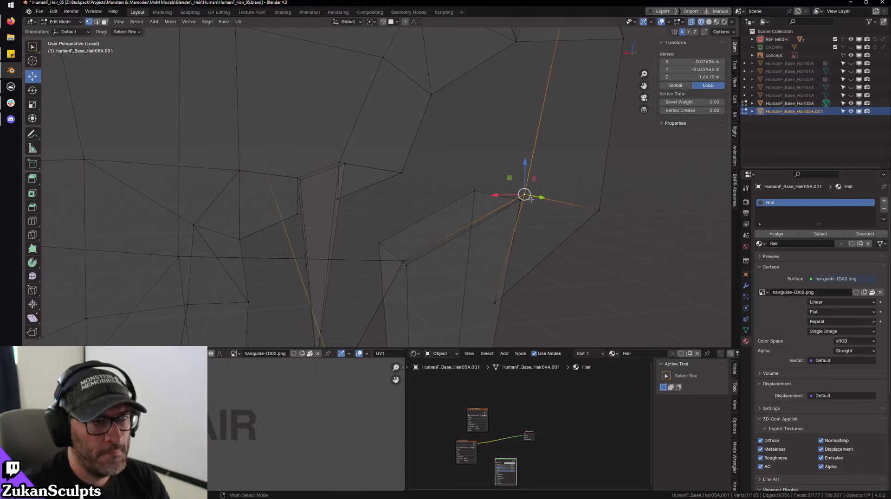
key(alt+m)
click(516, 214)
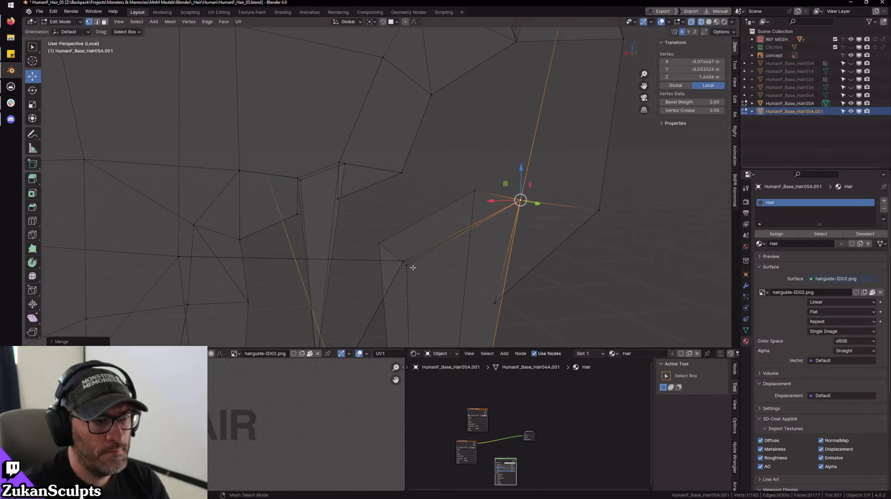
key(g)
shift+click(407, 278)
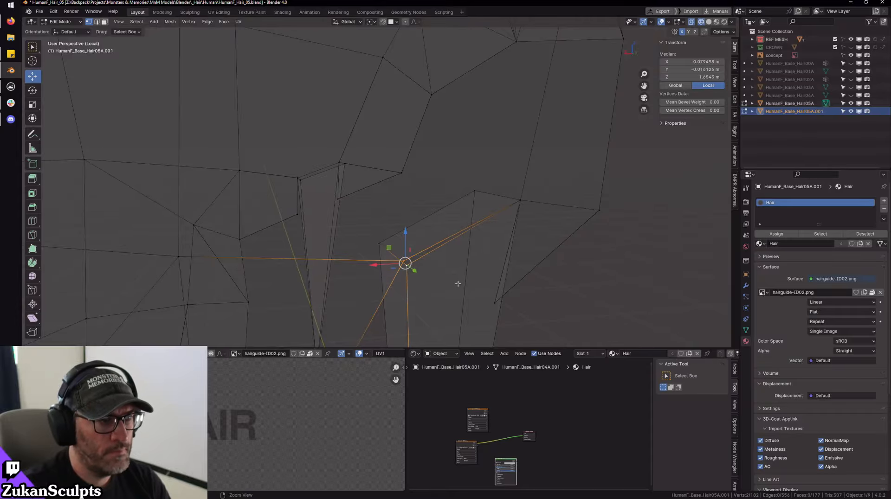
key(m)
click(446, 275)
alt+right_drag(445, 275, 413, 245)
key(shift+z)
mouse_move(413, 245)
alt+mouse_down()
mouse_move(452, 233)
mouse_move(431, 223)
alt+mouse_up()
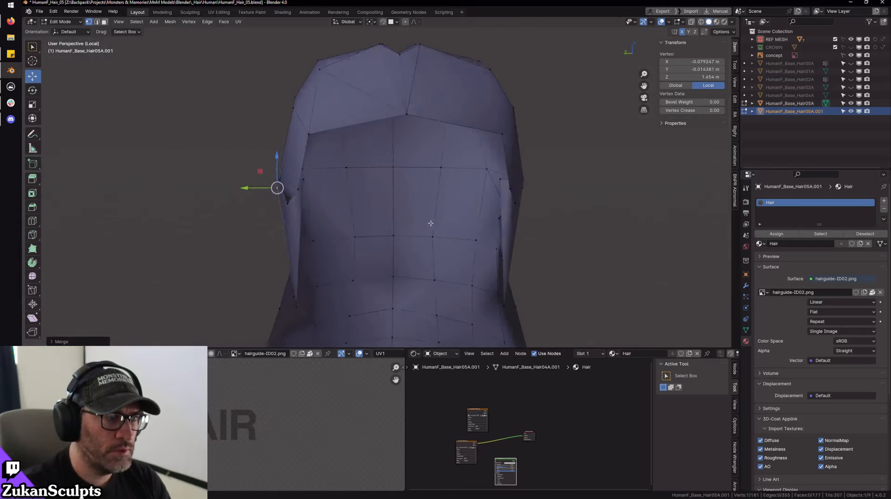
middle_drag(431, 223, 420, 218)
scroll(420, 218, up, 3)
scroll(418, 217, down, 3)
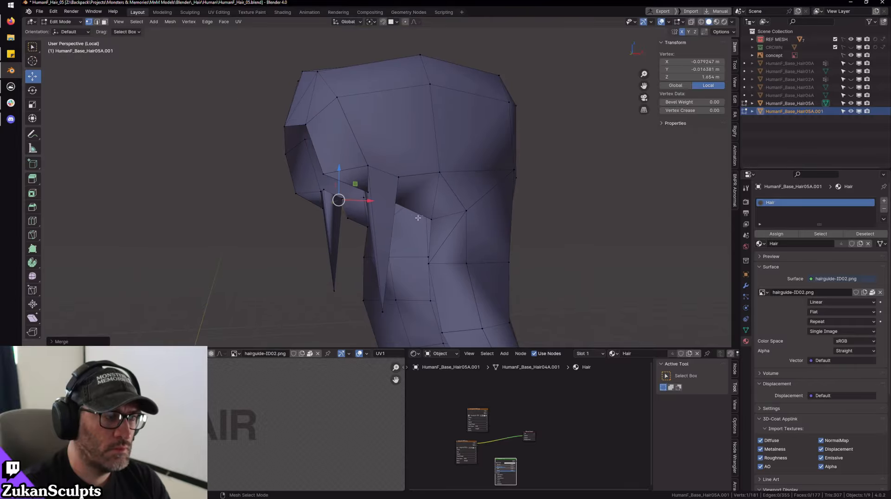
scroll(418, 217, up, 2)
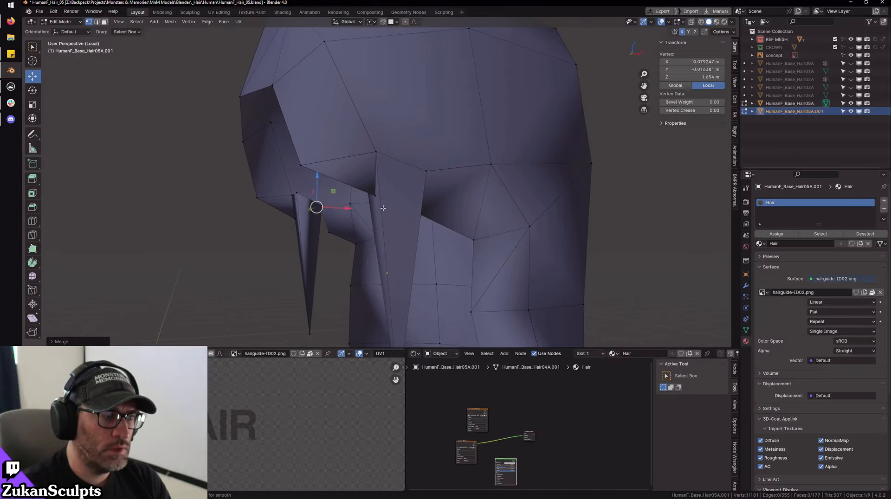
- Subdivide the long vertical edges of both ear strands once
key(ctrl+Tab)
click(392, 237)
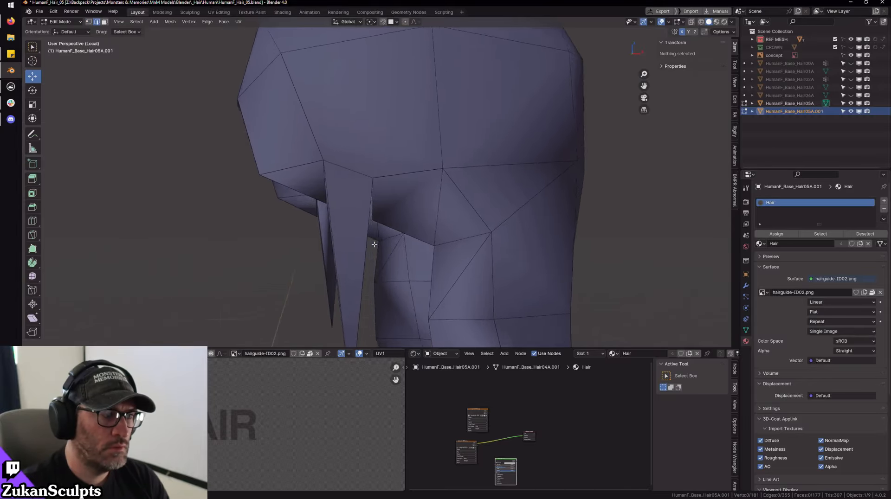
key(KP_1)
key(alt+z)
drag(378, 253, 376, 254)
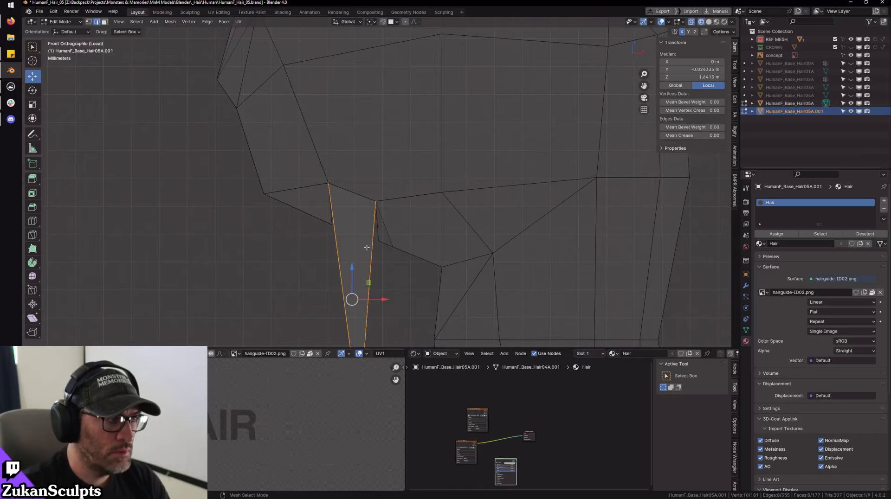
click(207, 22)
mouse_move(198, 24)
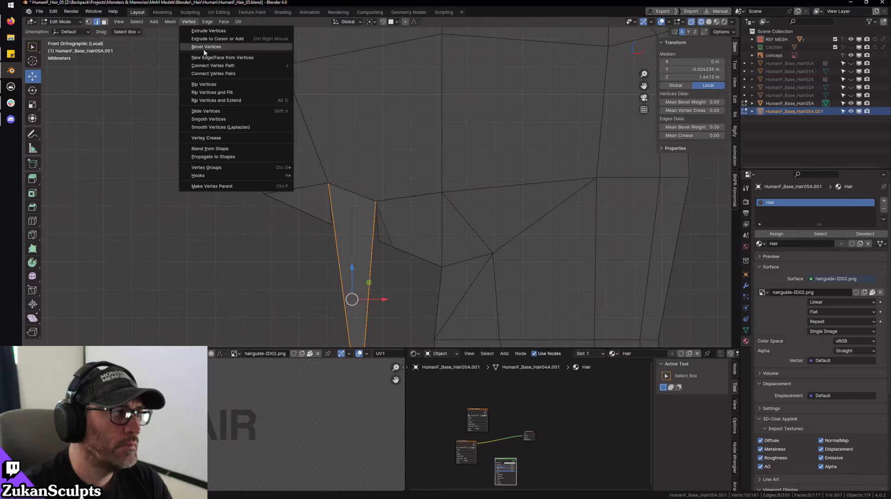
click(209, 23)
click(232, 74)
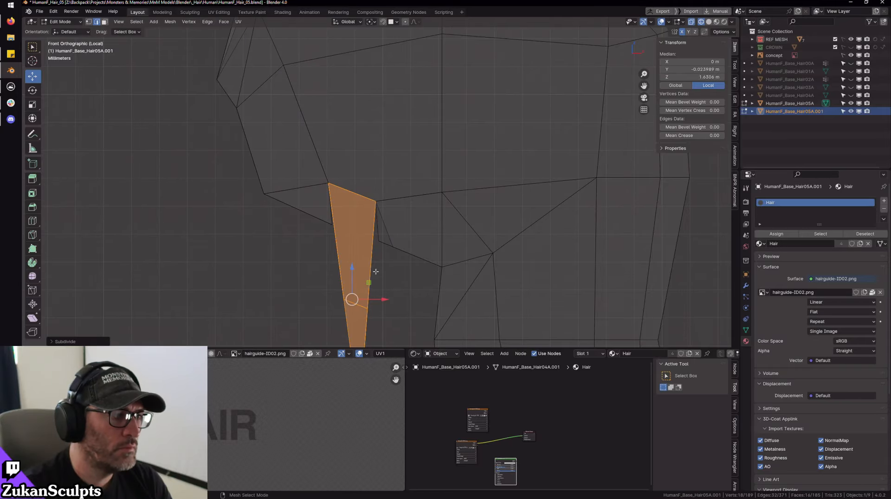
- Slide the new vertices across both ear strands up toward the hairline, to about Z 1.6435 m
shift+middle_drag(376, 271, 388, 226)
key(ctrl+Tab)
click(416, 244)
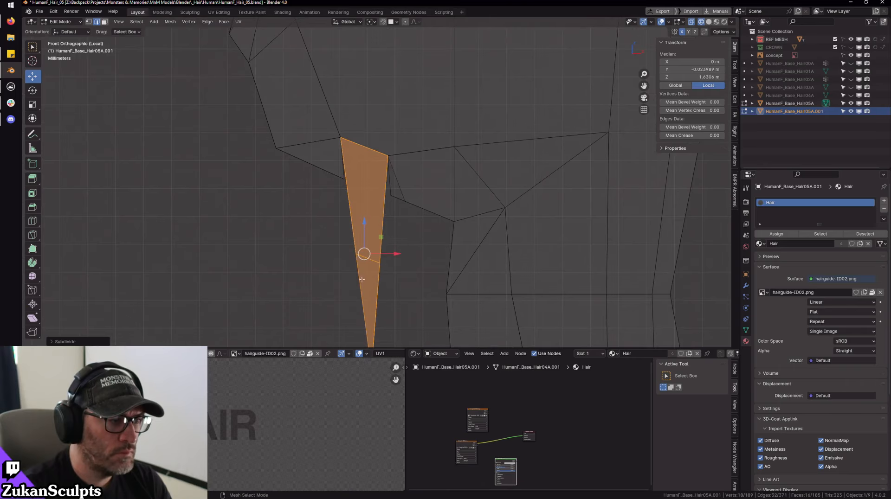
key(ctrl+Tab)
click(359, 271)
mouse_move(328, 286)
mouse_down()
mouse_move(403, 243)
mouse_move(368, 201)
mouse_move(369, 182)
mouse_up()
click(32, 290)
scroll(364, 184, up, 3)
mouse_move(390, 197)
shift+middle_down()
mouse_move(412, 218)
mouse_move(330, 213)
mouse_move(451, 219)
mouse_move(455, 197)
mouse_move(533, 183)
mouse_move(465, 201)
shift+middle_up()
key(shift+z)
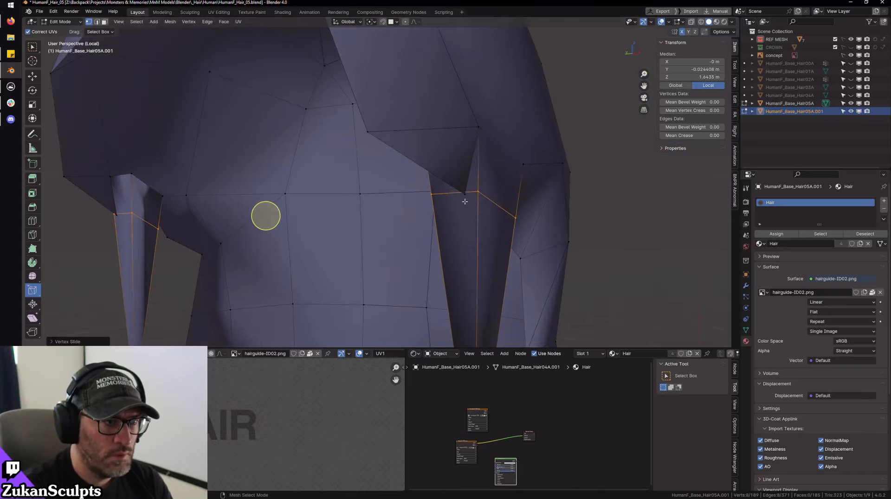
- Leave local view and move the hairline vertex beside the ear strand inward toward the head, to about X 0.0677 m
click(465, 202)
key(shift+space)
key(g)
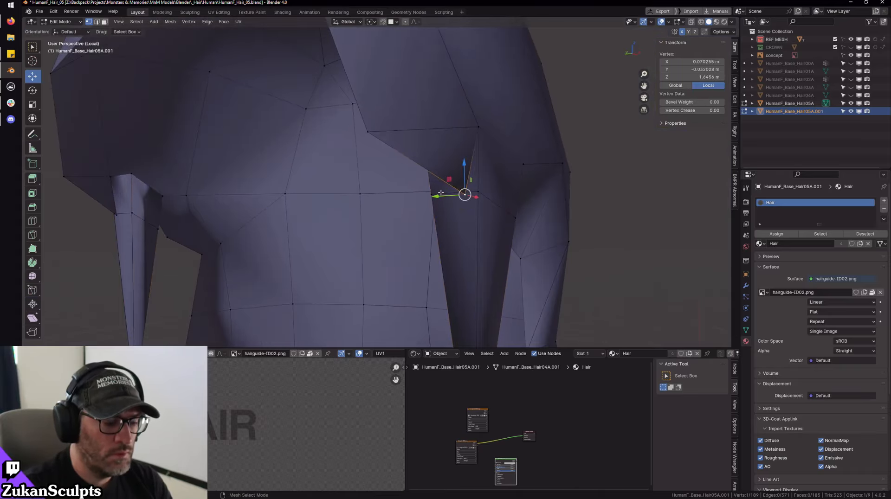
key(KP_Divide)
middle_drag(396, 238, 440, 215)
scroll(440, 215, up, 3)
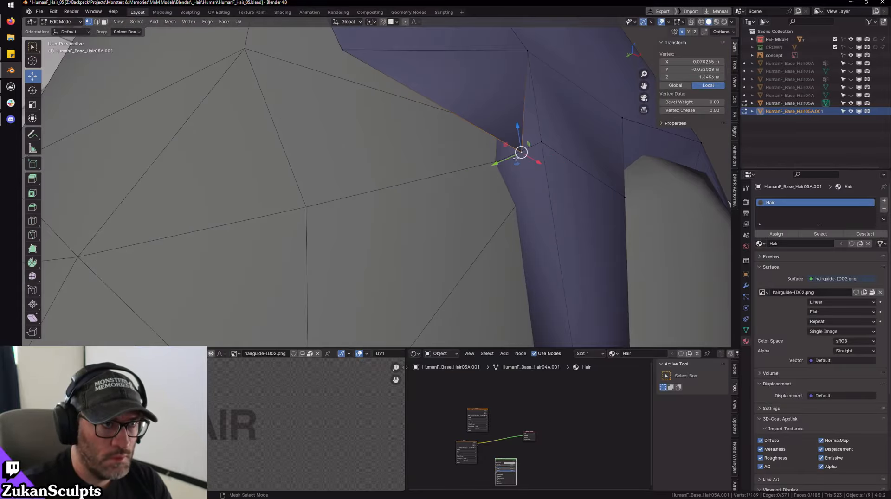
middle_drag(517, 158, 439, 186)
drag(439, 186, 441, 187)
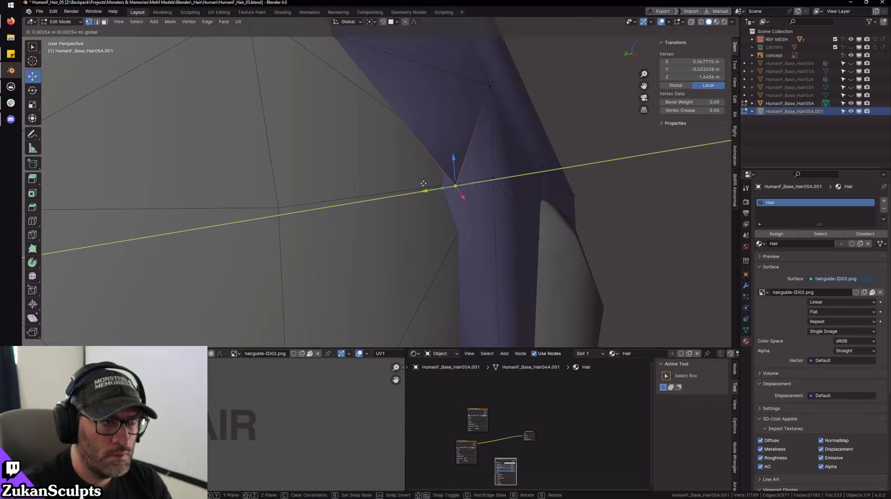
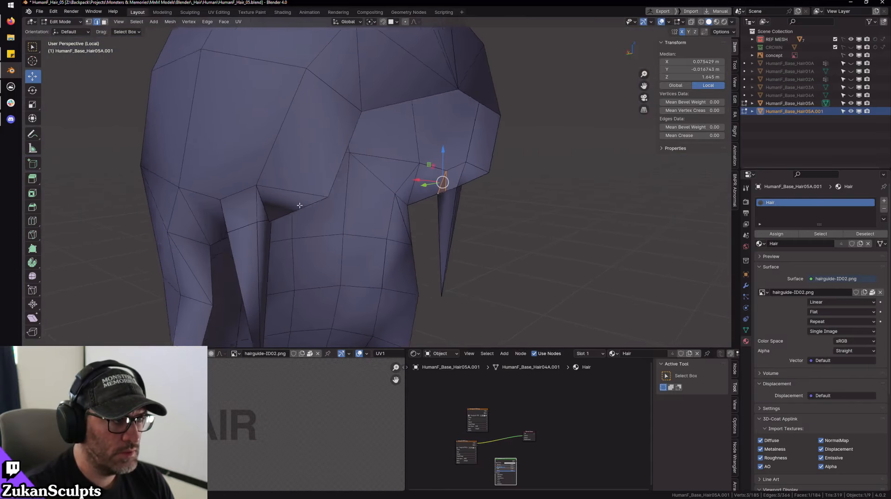
click(335, 197)
key(KP_Decimal)
middle_drag(438, 254, 409, 253)
shift+middle_drag(445, 257, 416, 196)
right_click(416, 195)
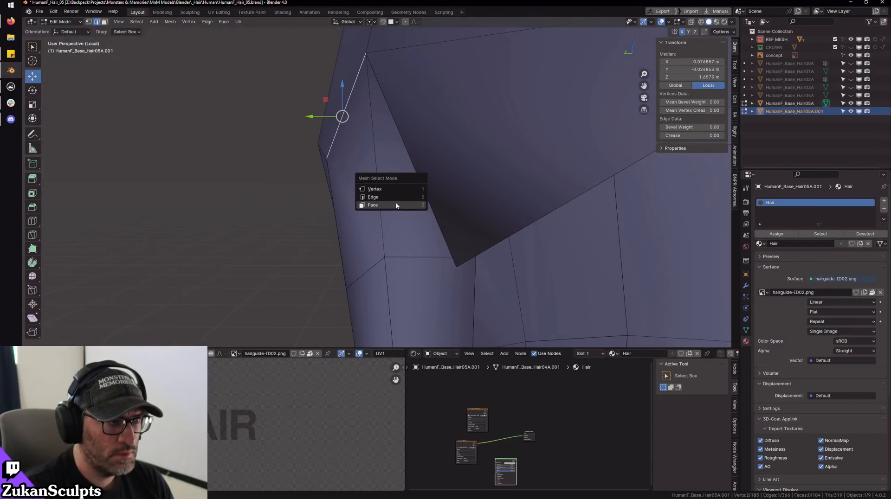
click(396, 205)
key(a)
middle_drag(485, 227, 416, 207)
click(415, 204)
shift+click(345, 197)
middle_drag(504, 230, 432, 211)
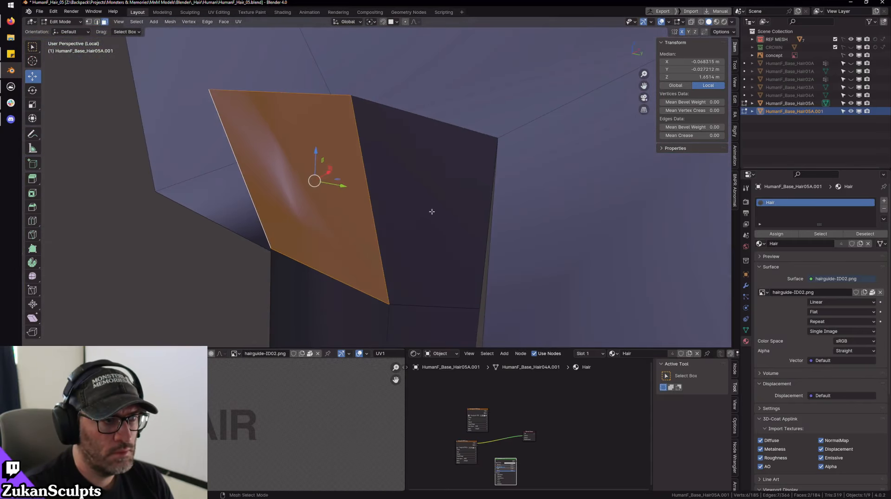
shift+click(463, 215)
key(x)
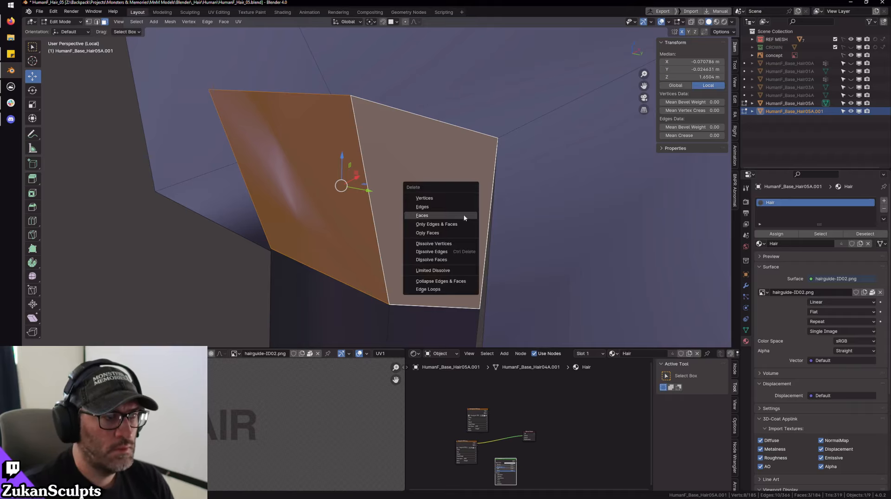
- Merge the hairline vertex behind the negative X ear strand with the strand's inner rear vertex
middle_drag(559, 238, 365, 206)
right_click(428, 215)
click(428, 203)
click(305, 281)
shift+click(380, 249)
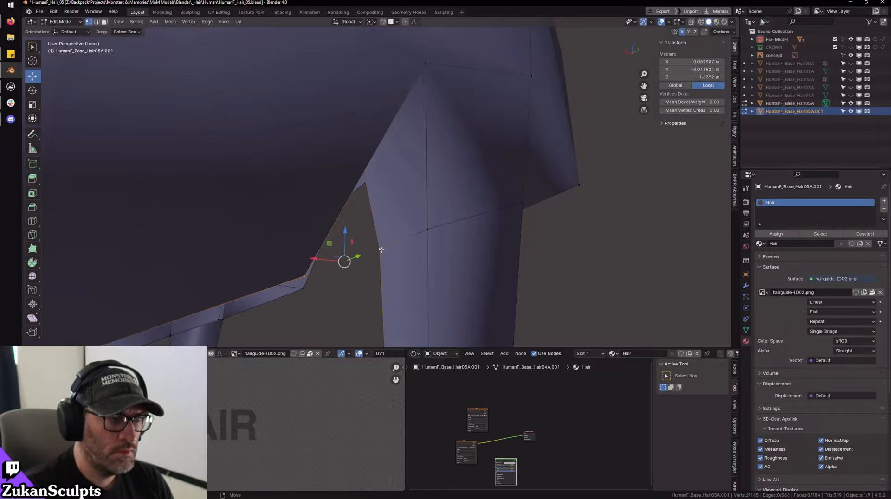
right_click(379, 250)
click(305, 276)
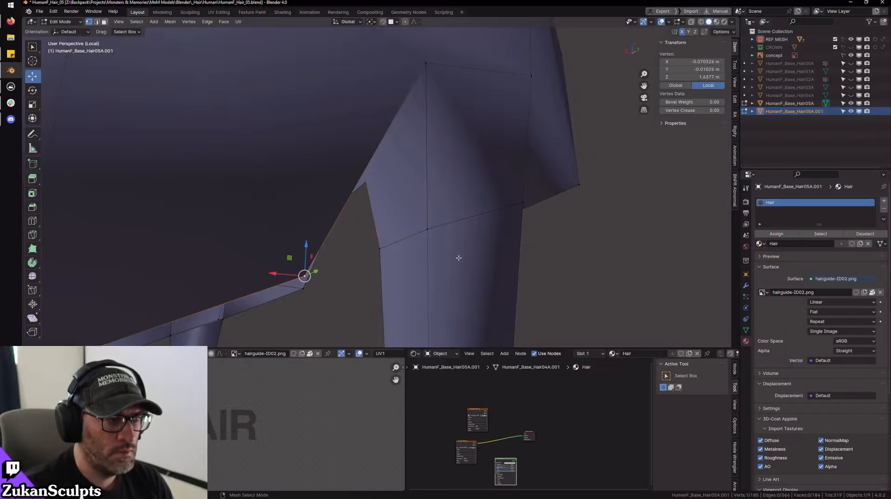
shift+click(380, 249)
key(m)
click(352, 287)
- Merge the hairline vertex in front of the same ear strand with the strand's adjacent front vertex
middle_drag(353, 287, 366, 206)
shift+click(433, 233)
key(m)
click(430, 235)
- Delete the three faces around the top section of the negative X ear strand
key(ctrl+Tab)
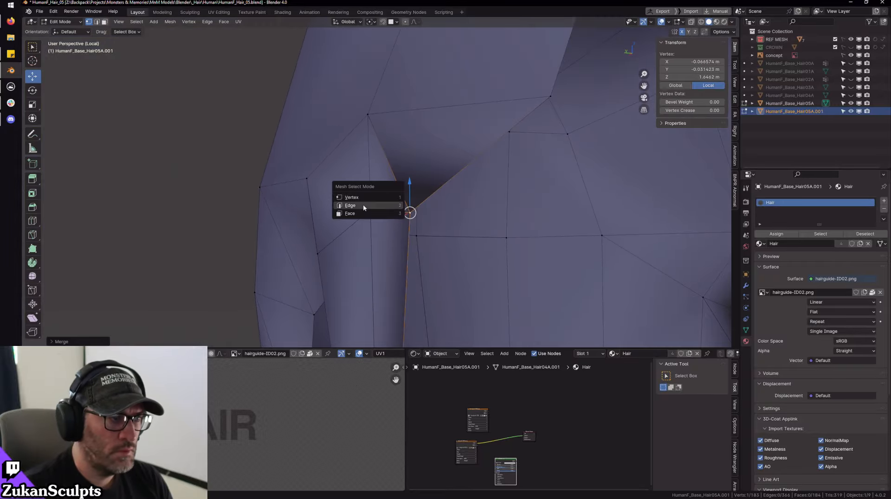
click(350, 214)
click(385, 177)
middle_drag(385, 177, 441, 197)
shift+click(411, 168)
key(x)
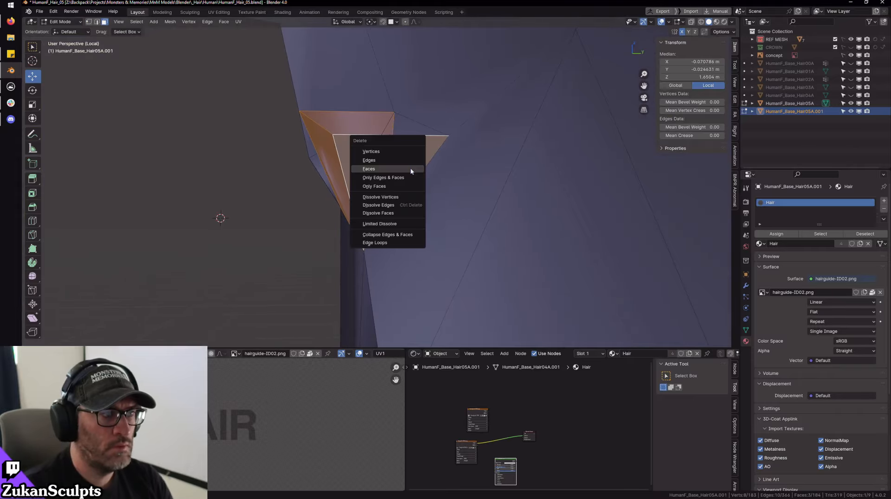
click(410, 168)
- Fill the triangular gap between the scalp and the front side of the ear strand
middle_drag(410, 168, 402, 227)
key(ctrl+Tab)
click(404, 200)
click(392, 185)
shift+click(416, 176)
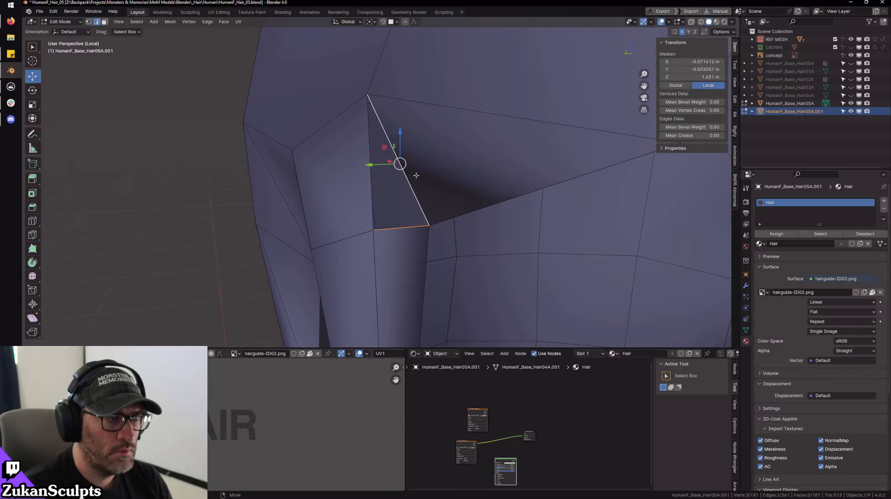
key(ctrl+f)
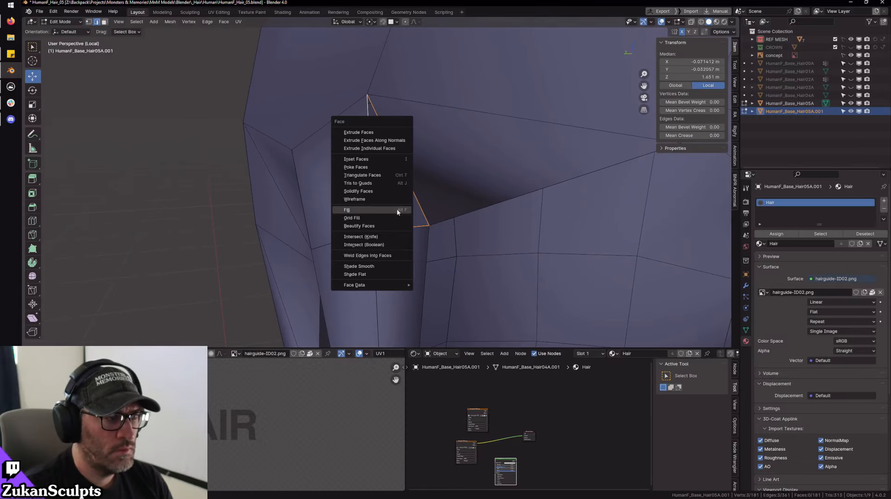
click(396, 210)
- Fill the triangular gap between the scalp and the rear side of the negative X ear strand
middle_drag(253, 223, 334, 218)
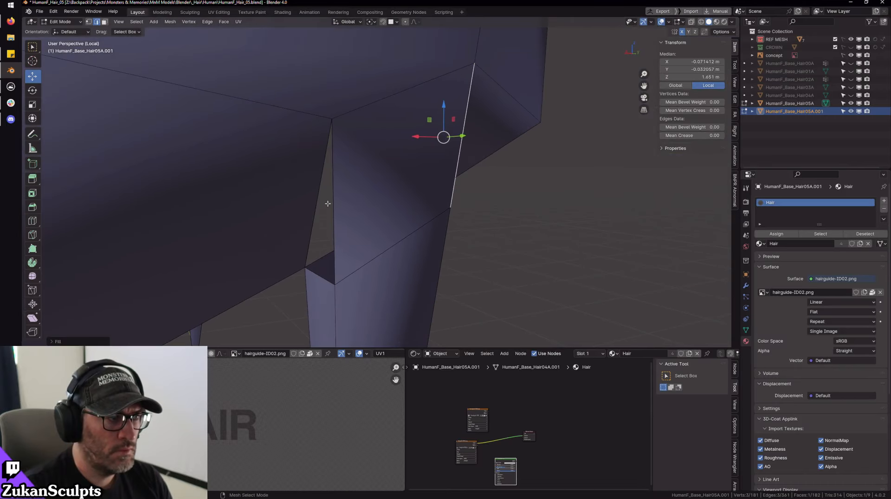
click(335, 221)
click(315, 275)
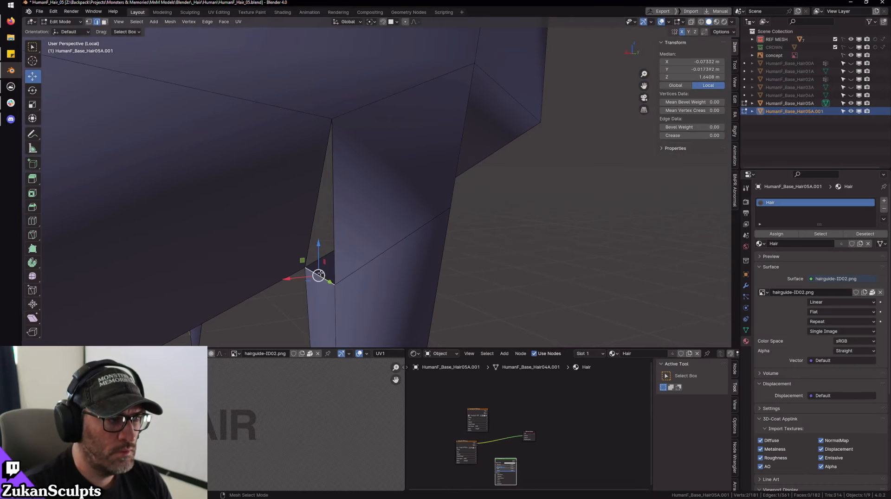
shift+click(325, 198)
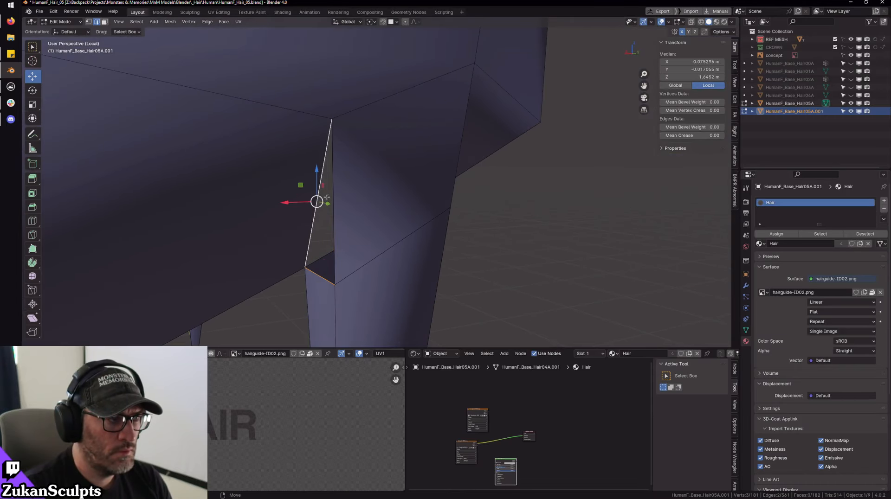
key(ctrl+f)
click(333, 236)
scroll(371, 235, down, 5)
middle_drag(438, 235, 392, 227)
key(Tab)
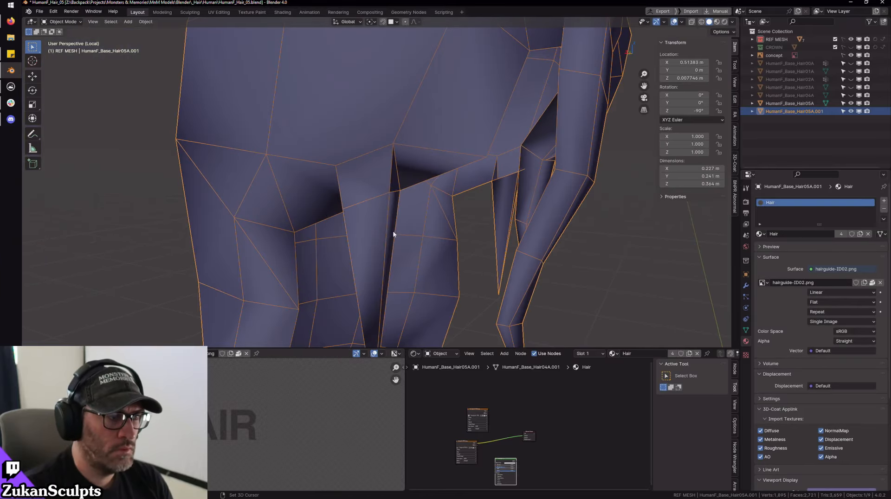
- Leave local view and reveal the hidden fringe geometry of the hair mesh in Edit Mode
right_click(392, 226)
click(395, 229)
mouse_move(496, 241)
middle_down()
mouse_move(408, 235)
mouse_move(461, 241)
mouse_move(449, 222)
mouse_move(431, 225)
mouse_move(408, 203)
mouse_move(439, 222)
mouse_move(468, 196)
mouse_move(424, 222)
mouse_move(380, 229)
mouse_move(463, 224)
mouse_move(371, 213)
mouse_move(449, 199)
mouse_move(440, 204)
middle_up()
key(KP_Divide)
key(Tab)
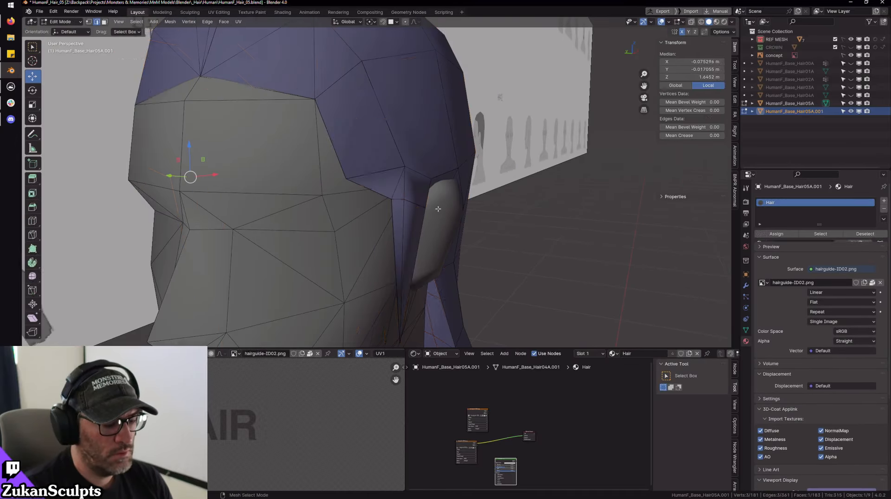
key(alt+h)
key(ctrl+Tab)
click(420, 212)
key(ctrl+Tab)
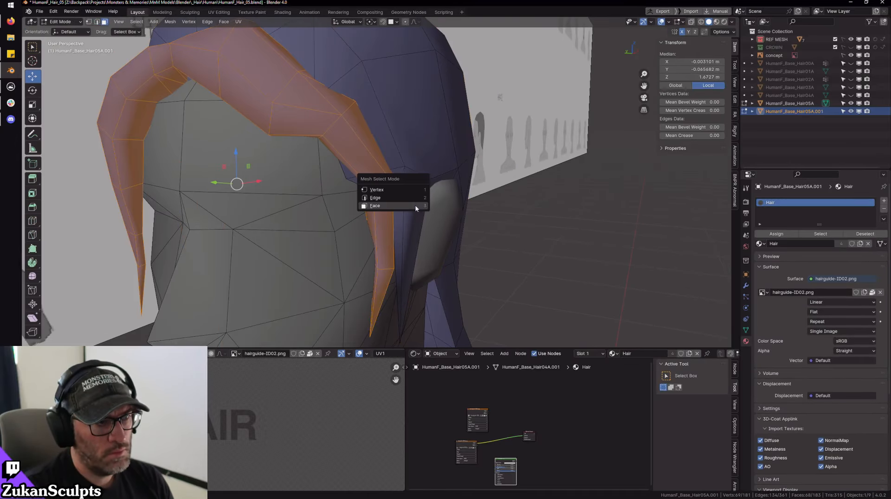
- Move the tip vertex of the positive X ear strand along the X axis to about X 0.0654 m
click(410, 200)
click(411, 200)
middle_drag(410, 200, 423, 267)
key(g)
key(x)
click(409, 207)
key(ctrl+Tab)
click(466, 266)
click(424, 266)
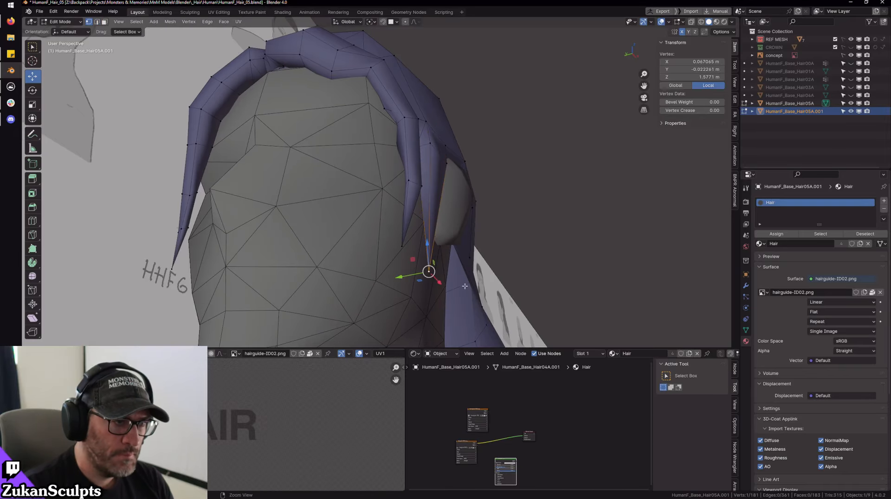
scroll(435, 218, up, 4)
scroll(435, 218, down, 3)
middle_drag(435, 218, 408, 206)
key(g)
key(x)
click(387, 250)
key(g)
key(x)
click(490, 240)
- Isolate the hair in wireframe and scale the front root vertices of both ear strands so the two sides line up
key(KP_Divide)
scroll(372, 179, down, 2)
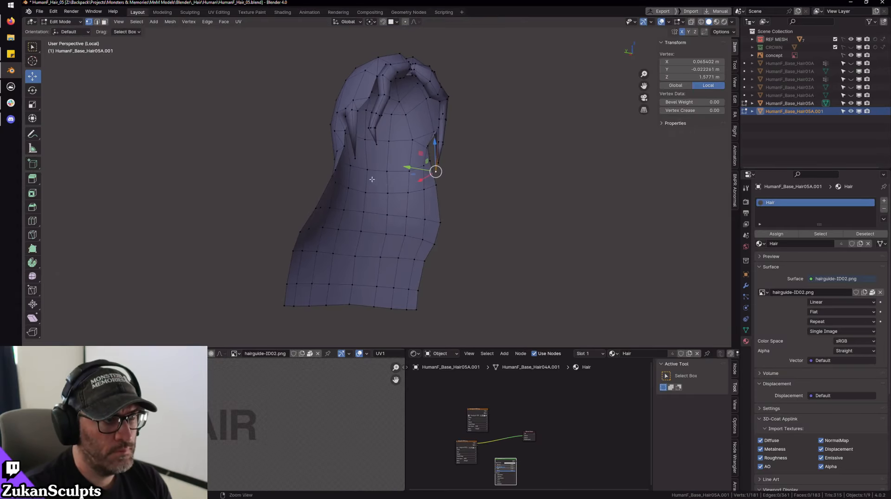
key(ctrl+KP_1)
scroll(398, 160, up, 8)
key(z)
scroll(419, 244, up, 3)
key(ctrl+Tab)
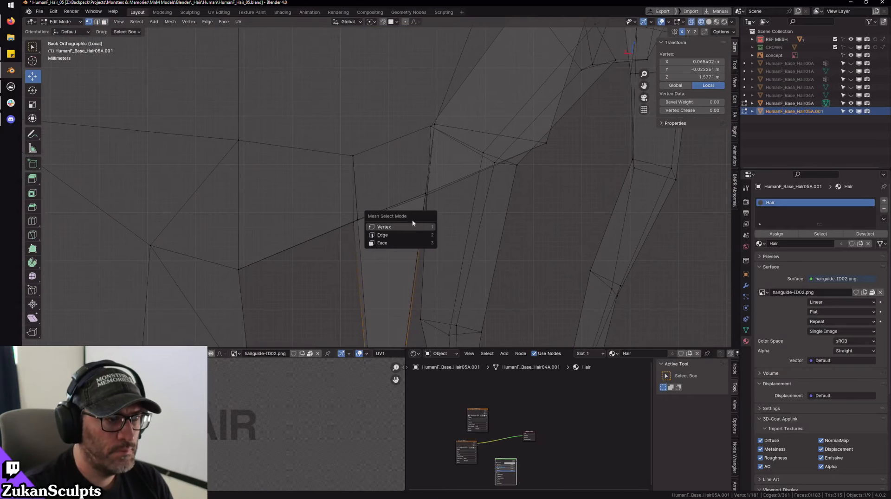
click(398, 228)
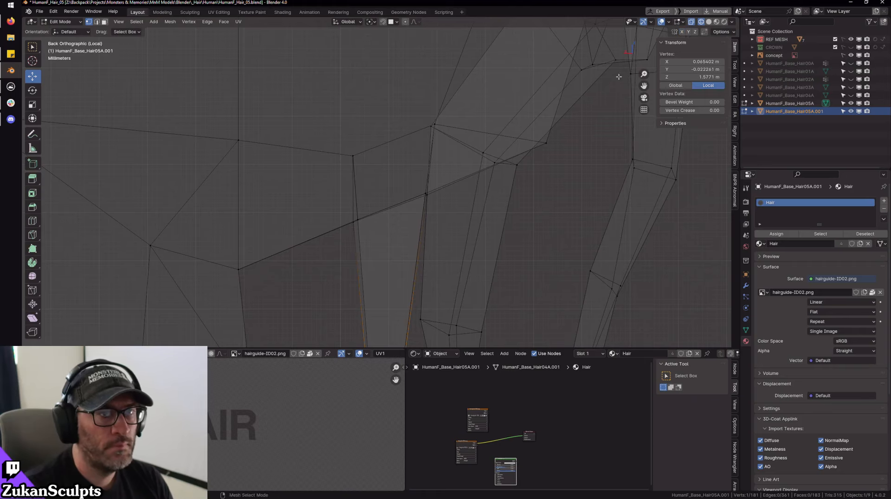
shift+middle_drag(403, 225, 378, 229)
drag(353, 195, 379, 220)
key(shift+space)
key(s)
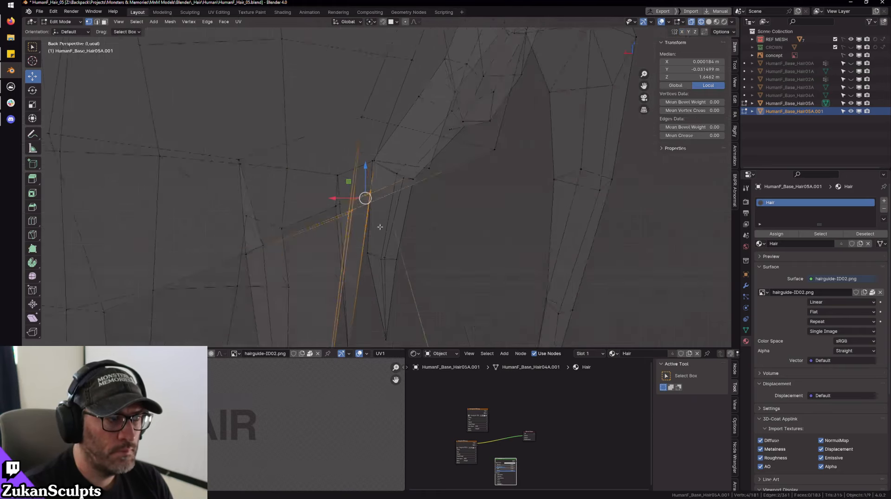
middle_drag(367, 205, 387, 202)
drag(384, 161, 364, 190)
- Scale the rear root vertices of both ear strands flat to 0 along the global X and Z axes
middle_drag(364, 190, 422, 223)
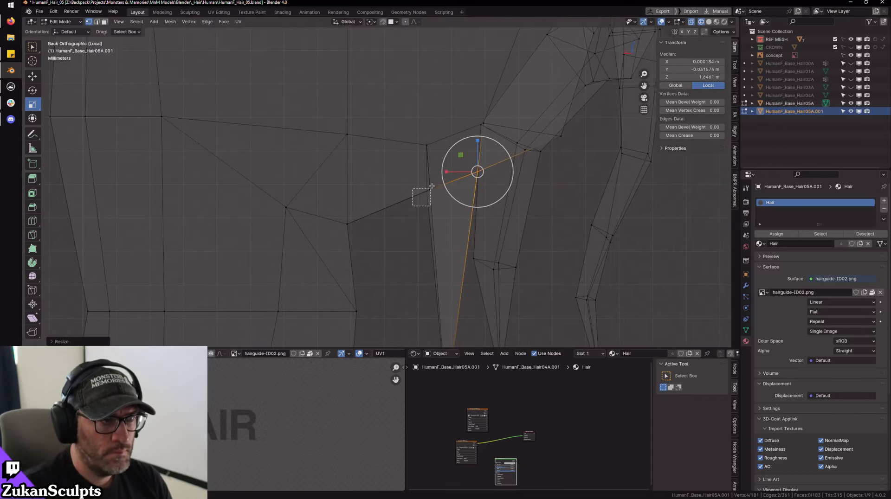
middle_drag(432, 186, 428, 228)
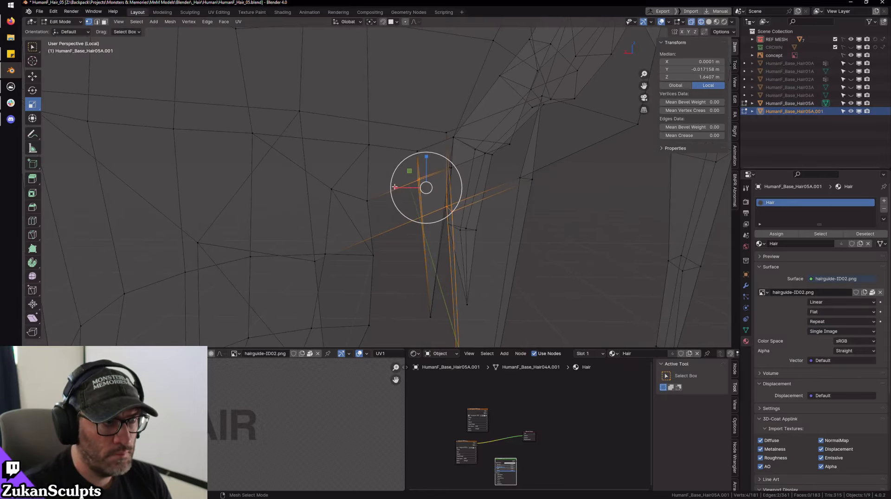
drag(394, 187, 392, 187)
key(g)
key(z)
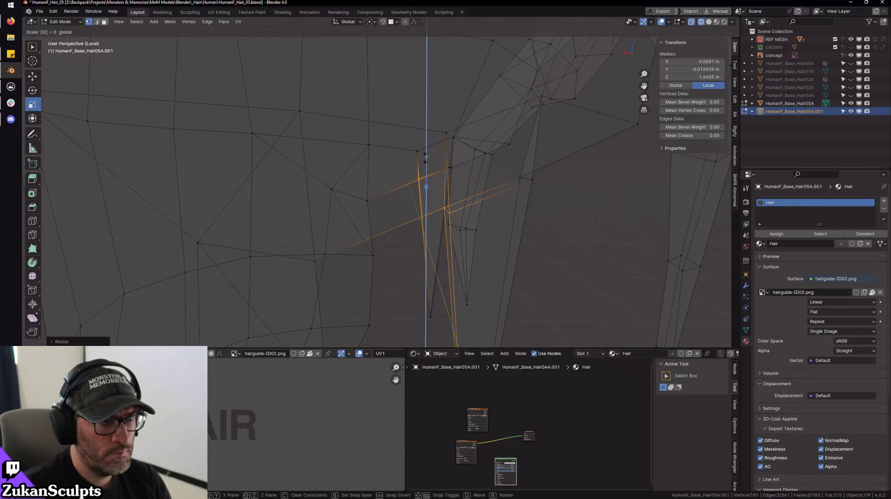
click(438, 212)
middle_drag(438, 211, 437, 215)
- Deselect the positive X side's rear root vertices and turn X mirror editing back on
scroll(438, 215, down, 5)
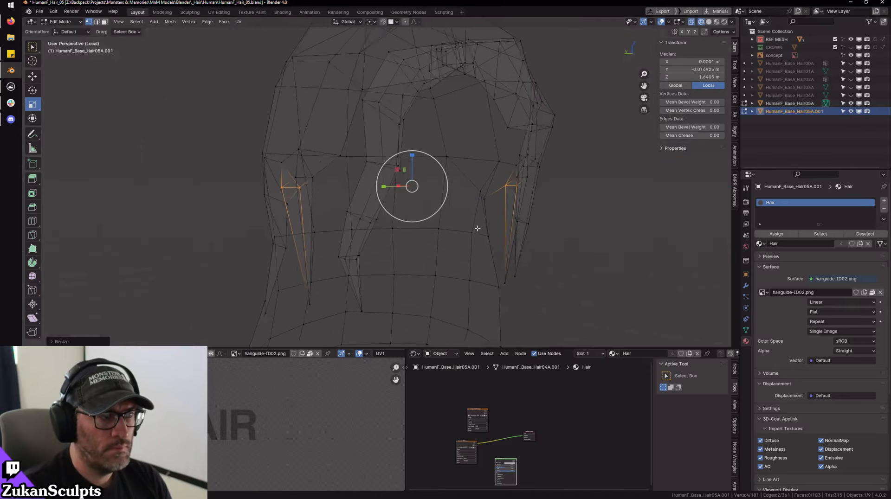
ctrl+drag(479, 133, 594, 273)
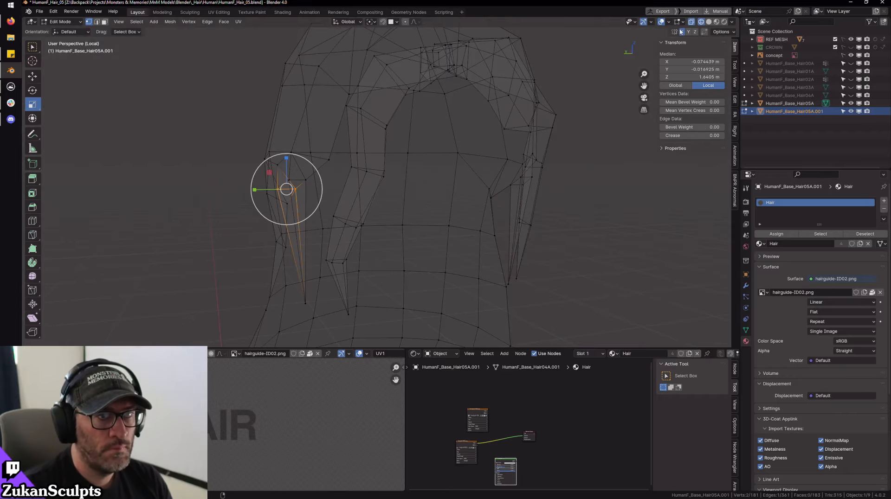
click(681, 32)
- Try moving the negative X ear strand's rear root vertices to test X mirroring, and undo the moves
key(shift+space)
key(g)
mouse_move(288, 189)
mouse_down()
mouse_move(299, 200)
mouse_move(286, 204)
mouse_up()
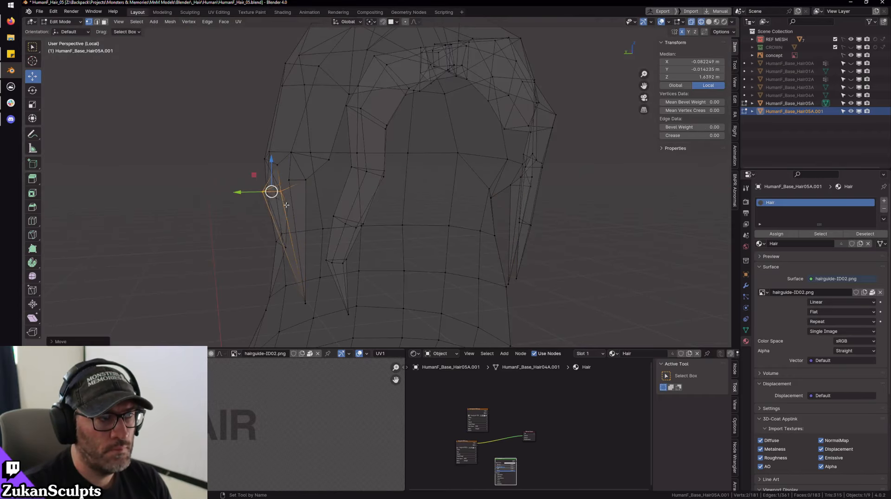
key(ctrl+z)
key(shift+z)
scroll(286, 205, up, 4)
mouse_move(287, 204)
middle_down()
mouse_move(339, 221)
mouse_move(409, 198)
middle_up()
drag(197, 153, 208, 160)
key(ctrl+z)
- Try moving the outer hairline vertex above the ear on each side to test its mirroring, and undo the moves
middle_drag(603, 225, 495, 236)
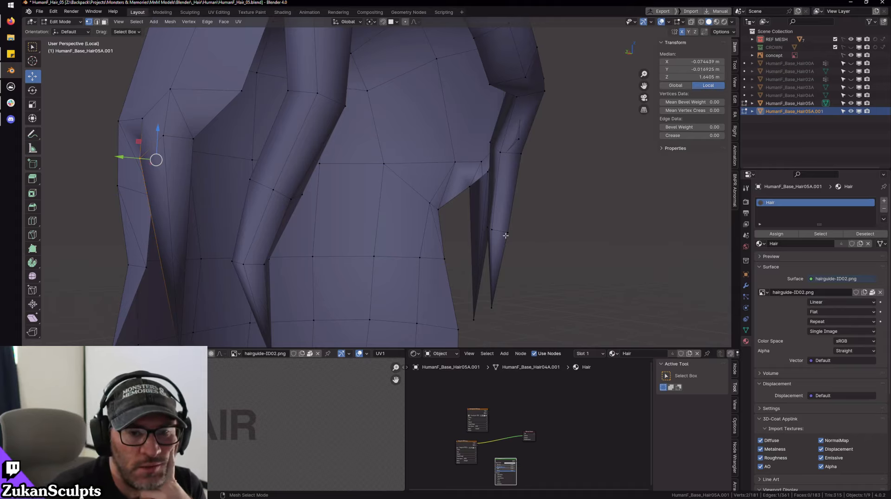
middle_drag(515, 223, 337, 106)
click(337, 106)
scroll(345, 211, down, 10)
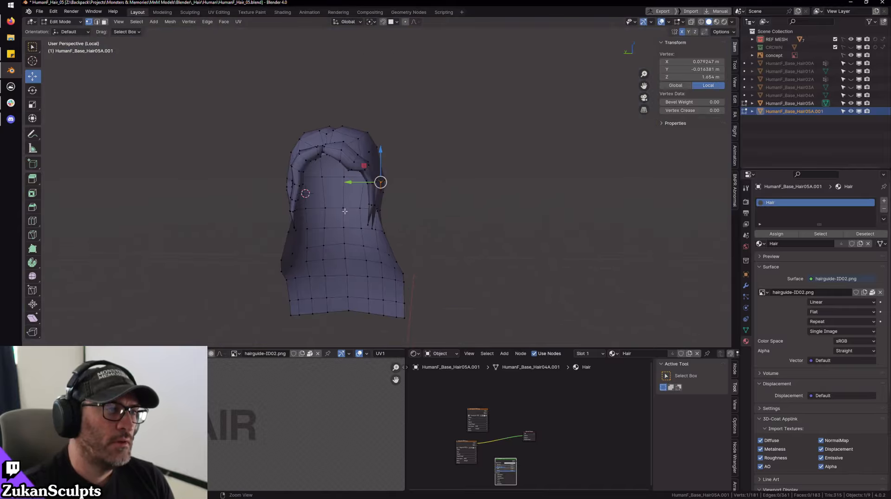
alt+drag(345, 211, 382, 182)
key(ctrl+z)
scroll(421, 202, up, 5)
middle_drag(421, 202, 461, 202)
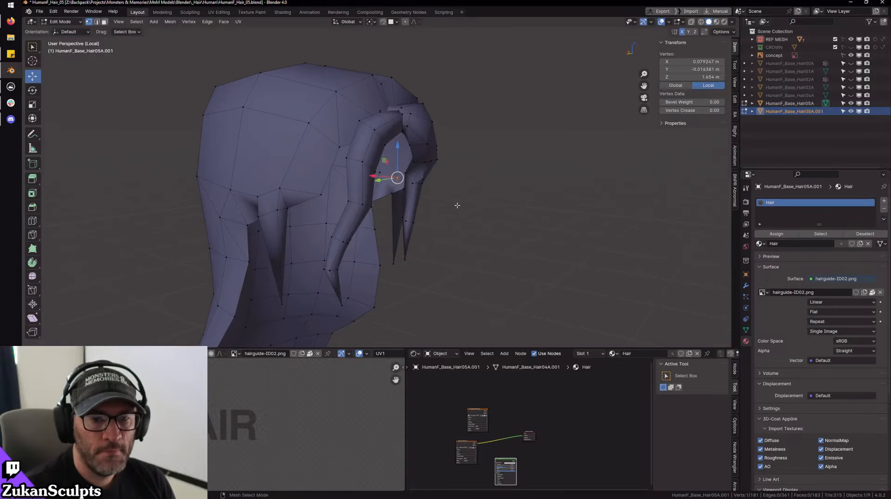
alt+drag(433, 205, 432, 240)
key(ctrl+z)
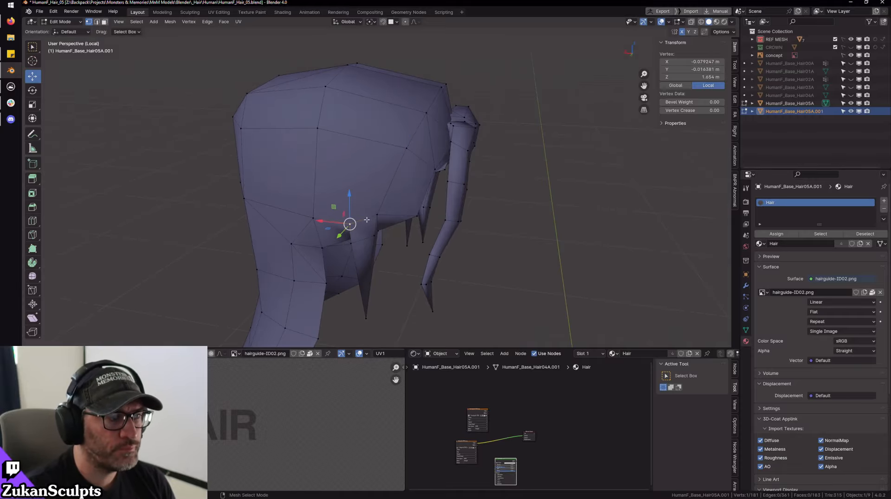
- Add a centred loop cut across the top of the scalp and connect its negative X end to the ear strand's root vertex
click(376, 146)
right_click(375, 146)
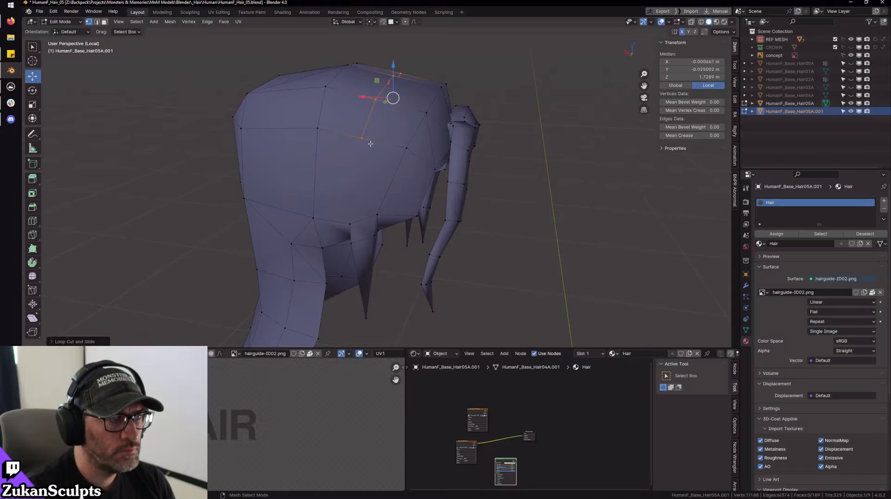
click(368, 143)
shift+click(353, 226)
key(ctrl+v)
click(352, 224)
- Connect the loop cut's positive X end to the root vertex of the ear strand on that side
alt+drag(353, 218, 293, 206)
click(362, 111)
key(j)
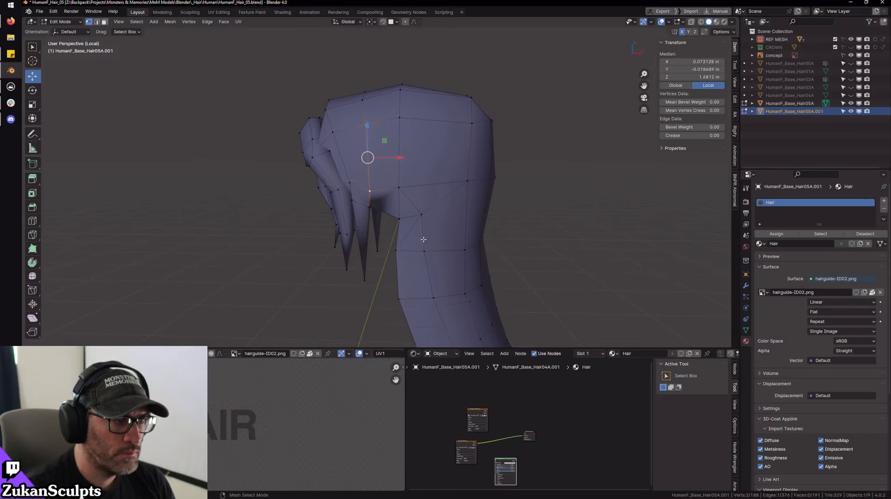
- Try moving the inner rear root vertex of the positive X ear strand to test mirroring, and undo it
scroll(366, 192, up, 5)
scroll(388, 188, down, 3)
alt+drag(348, 170, 361, 232)
scroll(422, 205, up, 3)
scroll(383, 224, up, 3)
scroll(372, 221, down, 3)
alt+middle_drag(360, 233, 383, 235)
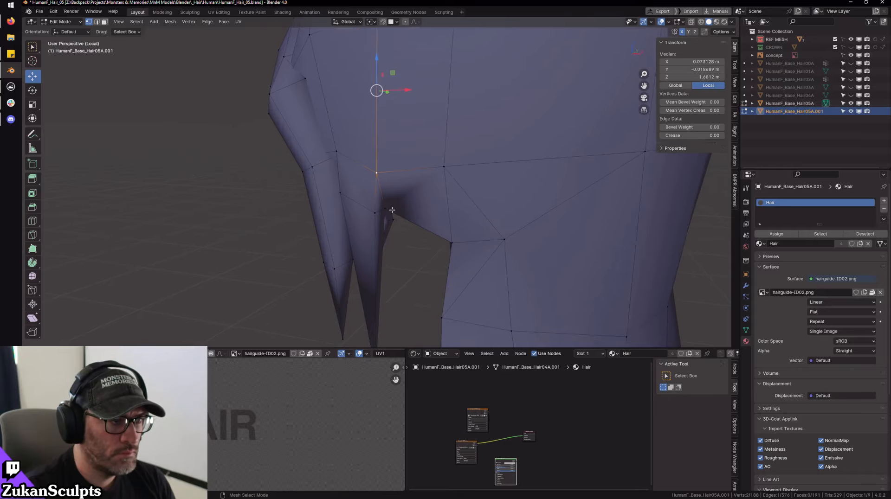
click(393, 215)
scroll(395, 213, down, 4)
alt+drag(394, 212, 432, 108)
key(ctrl+z)
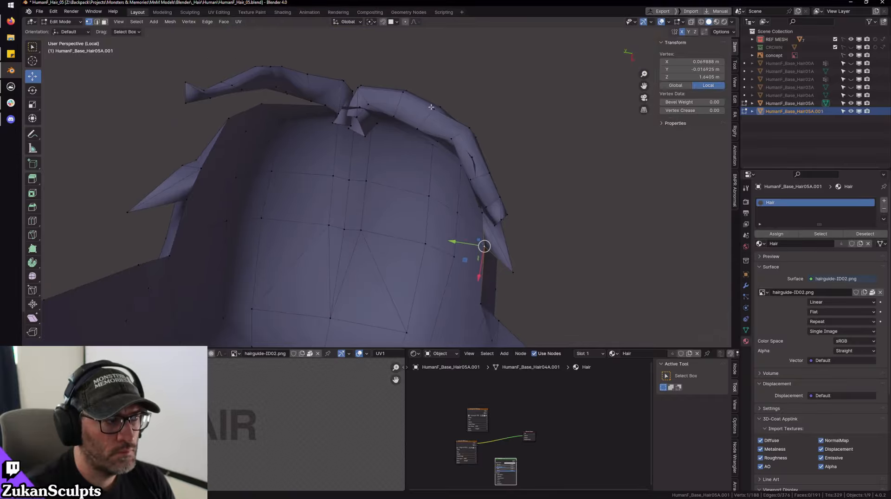
- Try moving the inner rear root vertex of the negative X ear strand inward, and undo it
alt+middle_drag(439, 214, 487, 151)
alt+drag(487, 151, 375, 188)
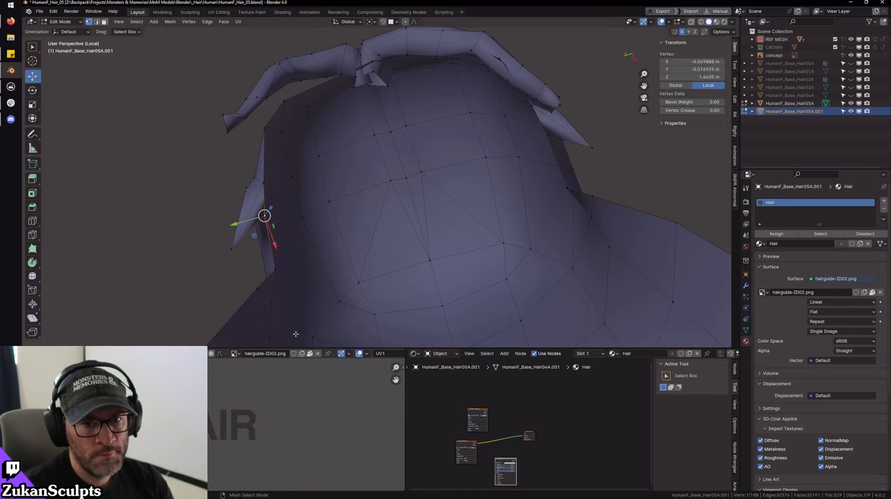
drag(267, 213, 313, 203)
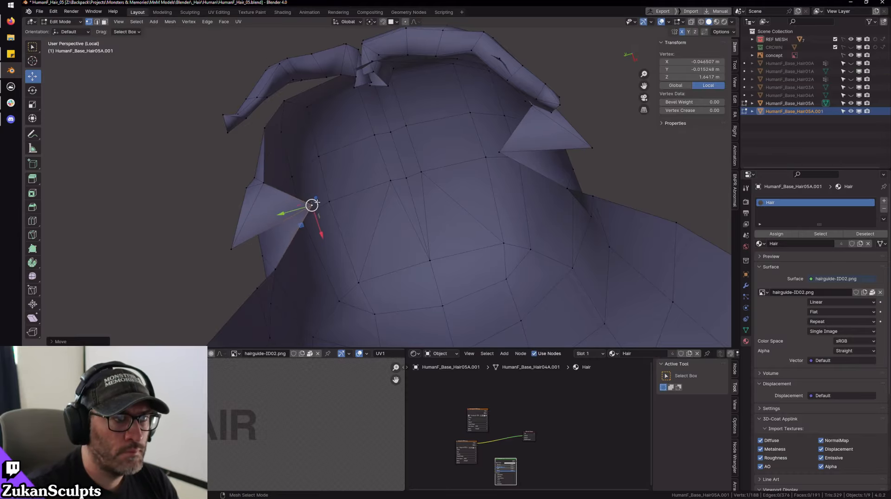
key(ctrl+z)
- Set the X coordinate of the negative X ear strand's inner front root vertex to -0.067311 m
middle_drag(535, 120, 536, 126)
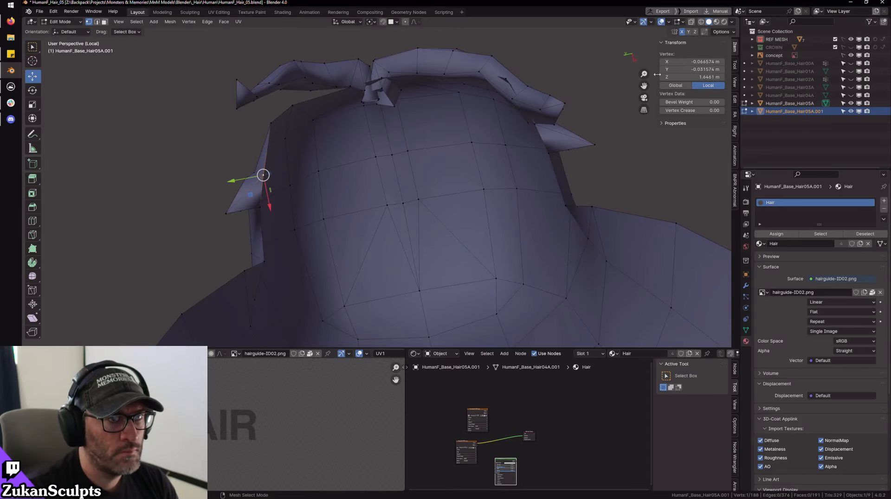
key(Return)
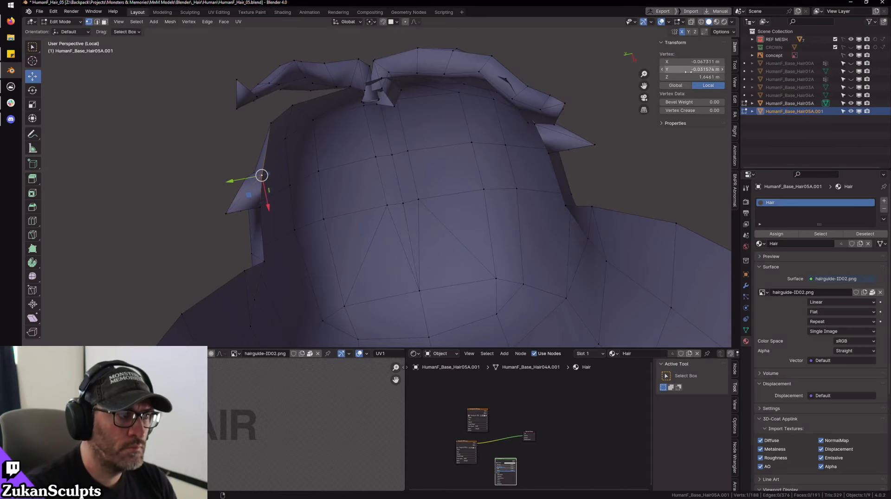
middle_drag(533, 119, 404, 201)
- Try pulling the whole negative X ear strand outward from the head to test that both sides mirror
key(alt+z)
scroll(404, 223, up, 6)
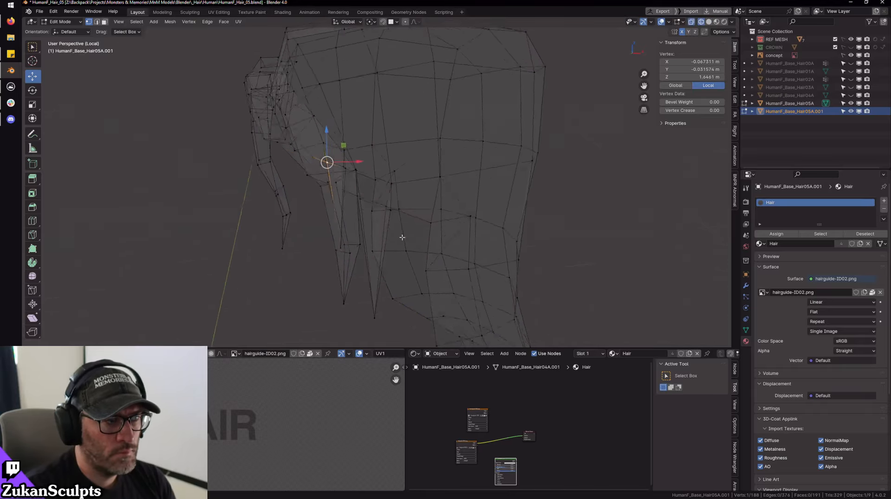
drag(426, 286, 461, 314)
scroll(394, 192, up, 4)
alt+drag(462, 312, 375, 222)
key(shift+z)
scroll(457, 224, down, 3)
scroll(376, 222, down, 2)
drag(291, 187, 219, 181)
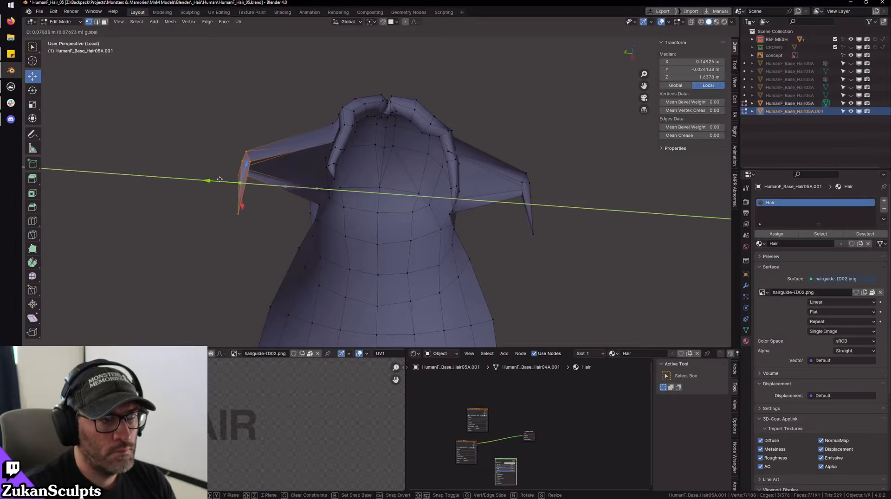
- Leave local view and show the hair in wireframe over the concept drawing in front orthographic view
alt+drag(427, 130, 449, 207)
key(slash)
alt+drag(334, 187, 418, 199)
key(Tab)
key(KP_1)
key(z)
scroll(464, 193, up, 3)
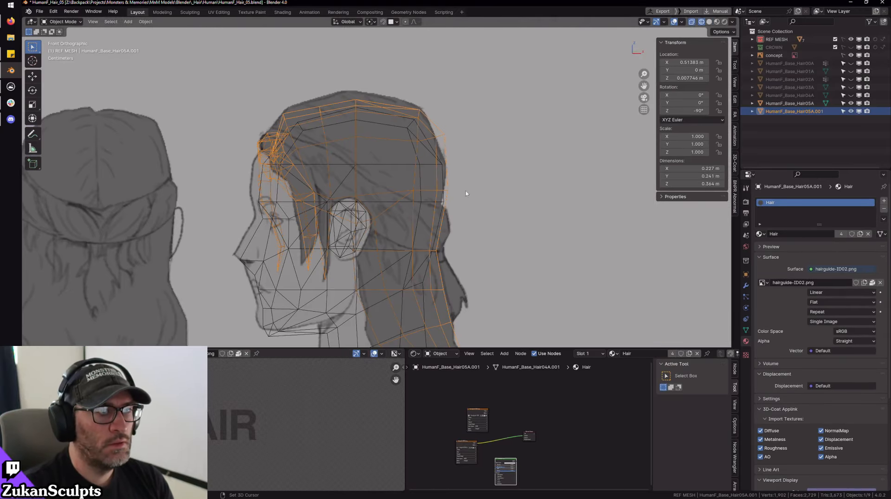
- Select the vertex row below the crown at the back of the head, rotate it level and move it down along the concept outline
scroll(483, 186, up, 4)
key(Tab)
key(ctrl+Tab)
click(481, 165)
click(469, 163)
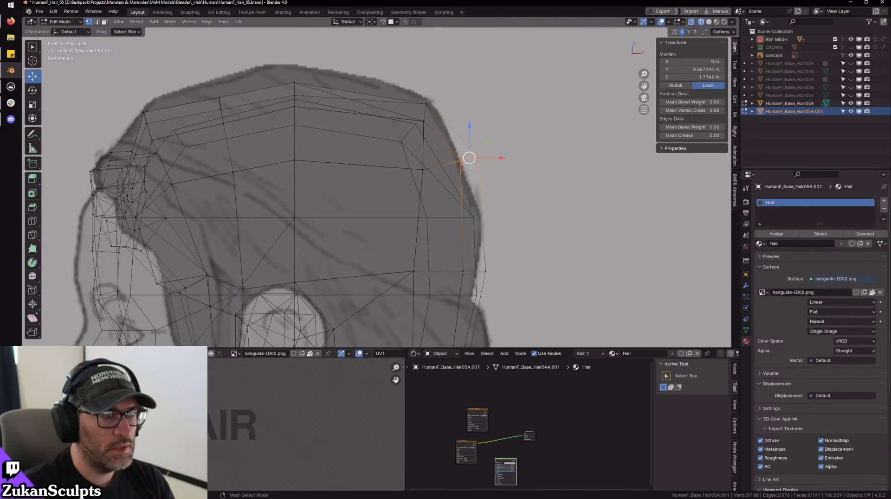
drag(450, 163, 439, 165)
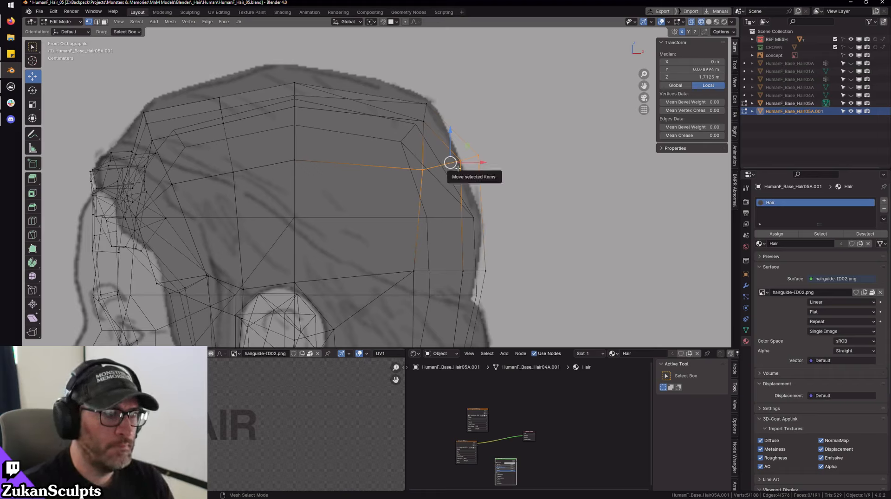
key(e)
drag(452, 137, 468, 214)
key(w)
- Select the upper vertex row at the back of the crown, then rotate and move it to follow the concept outline
drag(462, 73, 410, 134)
key(e)
mouse_move(460, 122)
mouse_down()
mouse_move(450, 137)
mouse_move(427, 113)
mouse_move(436, 111)
mouse_up()
key(w)
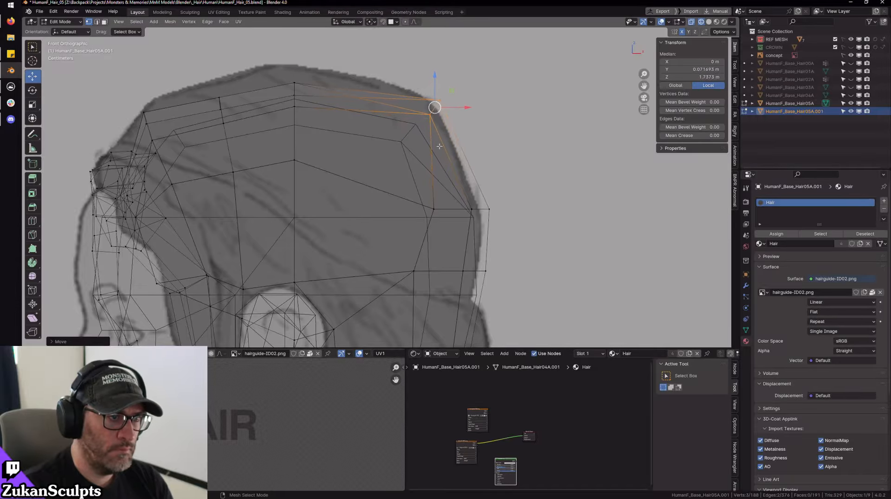
- Select the vertices of the row below the back crown corner and nudge them toward the concept outline
key(shift+z)
key(shift+z)
drag(384, 180, 530, 243)
key(shift+z)
drag(487, 210, 489, 210)
key(shift+z)
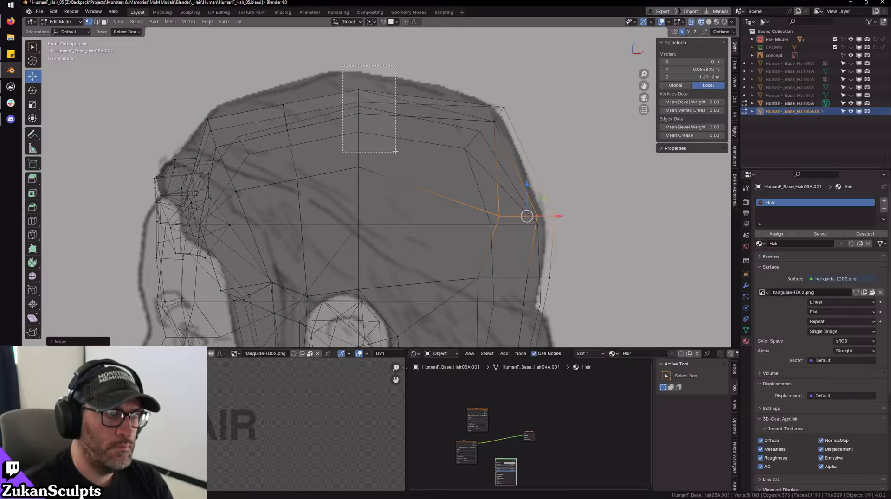
- Select the vertex column above the ear, flatten it into a straight vertical line and shift it slightly toward the back
drag(395, 152, 395, 152)
key(alt+z)
key(shift+z)
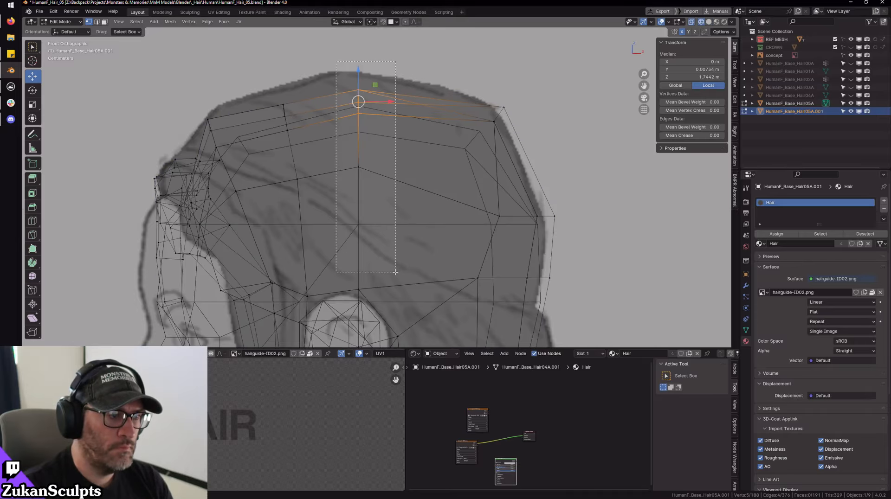
drag(395, 273, 396, 272)
scroll(396, 273, down, 5)
key(alt+a)
key(a)
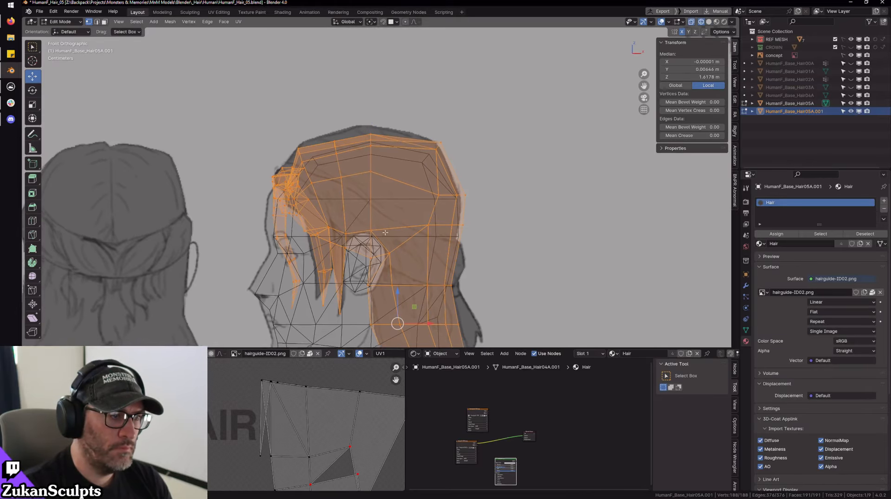
shift+middle_drag(385, 232, 374, 187)
drag(387, 229, 372, 221)
key(shift+space)
key(s)
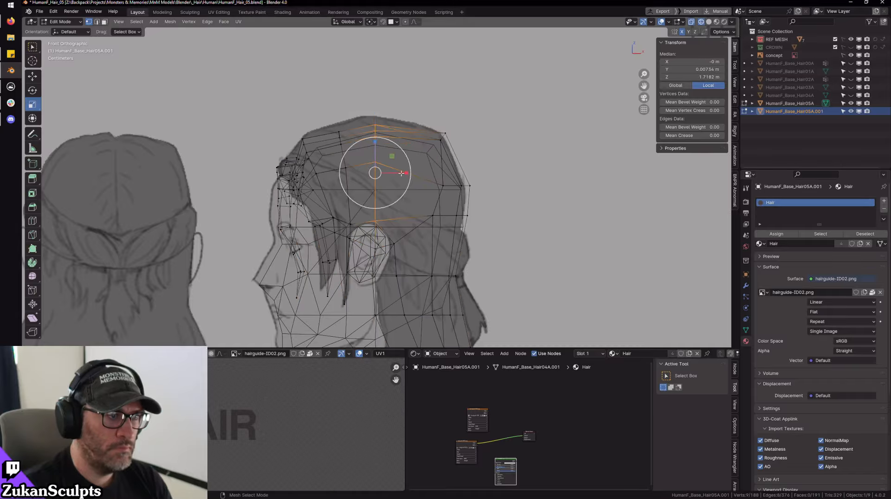
key(shift+space)
key(g)
mouse_move(407, 173)
mouse_down()
mouse_move(414, 172)
mouse_move(392, 152)
mouse_up()
- Raise the crown's top centre vertices and those just in front toward the concept outline, and review the hair in solid shading
key(shift+z)
key(shift+z)
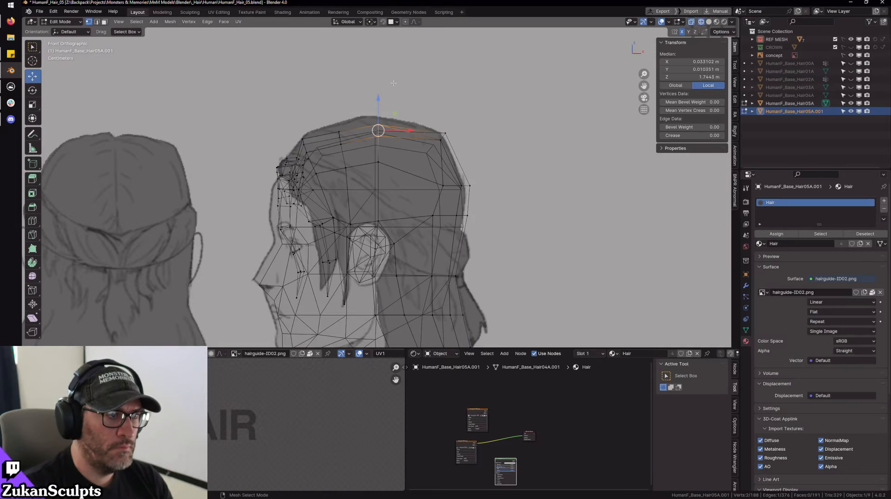
mouse_move(382, 103)
mouse_down()
mouse_move(381, 94)
mouse_move(342, 106)
mouse_up()
click(341, 132)
key(shift+z)
scroll(344, 111, down, 3)
key(Tab)
mouse_move(363, 161)
middle_down()
mouse_move(379, 176)
mouse_move(514, 213)
mouse_move(571, 186)
mouse_move(557, 173)
mouse_move(511, 199)
mouse_move(569, 193)
mouse_move(503, 207)
middle_up()
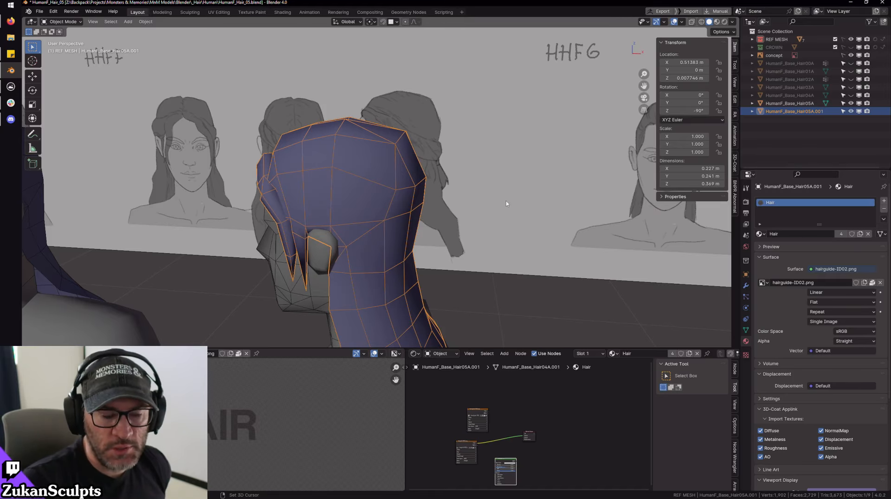
middle_drag(393, 152, 334, 195)
- Slide the side vertices above the ear and toward the temple down along their edges with the Vertex Slide tool
key(Tab)
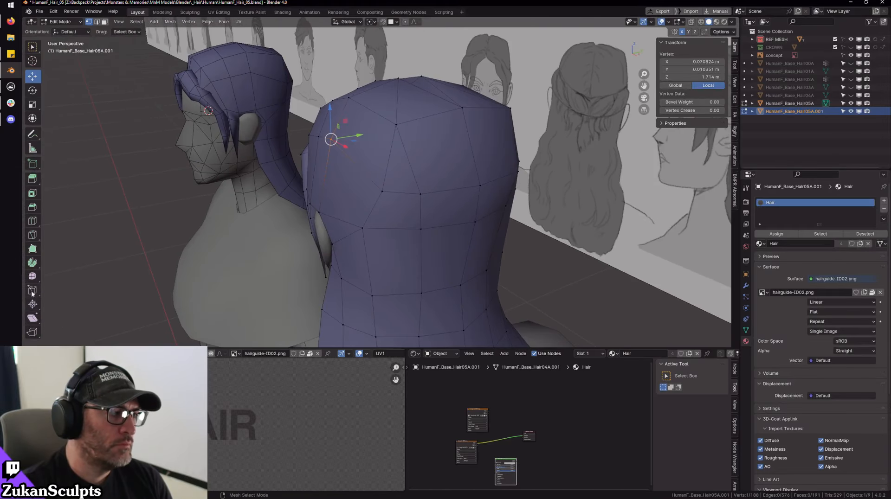
click(32, 291)
middle_drag(334, 153, 362, 167)
drag(361, 168, 358, 182)
middle_drag(358, 183, 412, 199)
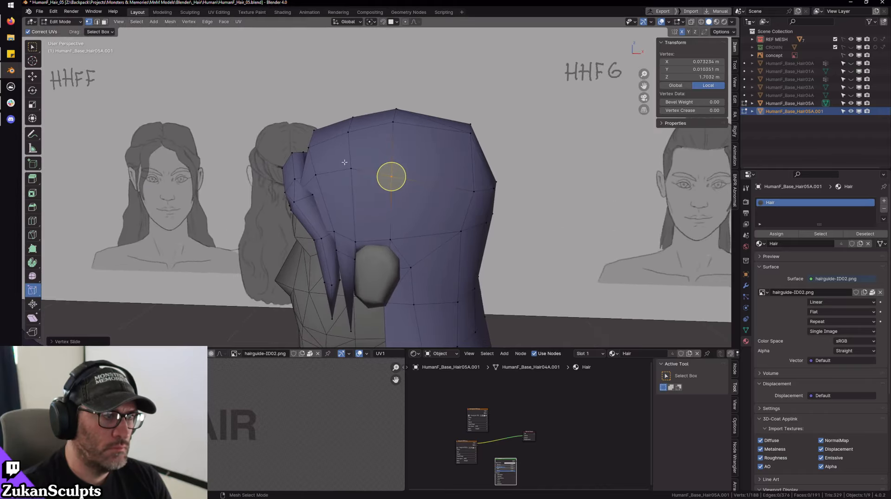
drag(344, 162, 351, 183)
mouse_move(352, 184)
middle_down()
mouse_move(402, 201)
mouse_move(347, 194)
middle_up()
drag(347, 194, 352, 205)
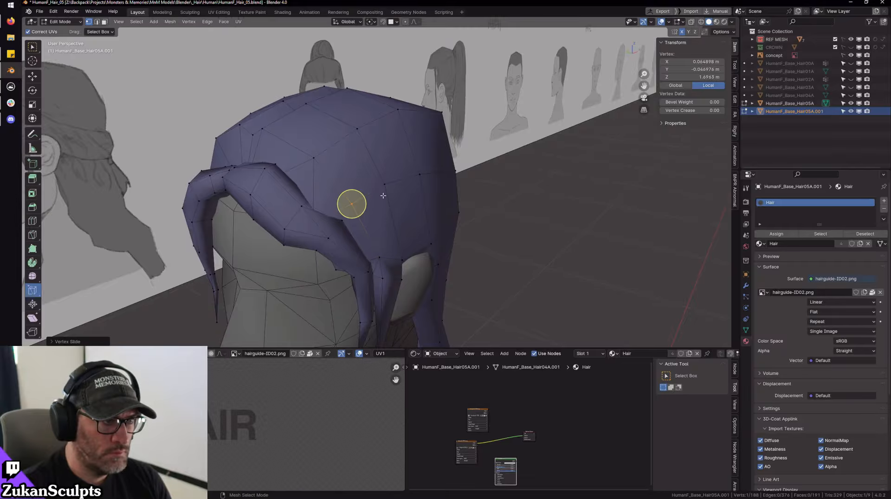
mouse_move(383, 195)
middle_down()
mouse_move(460, 211)
mouse_move(463, 224)
mouse_move(464, 204)
mouse_move(374, 186)
middle_up()
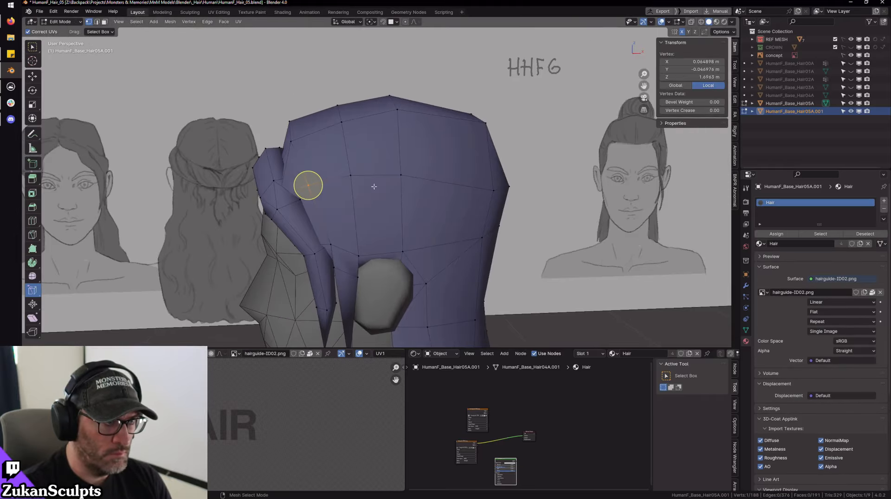
- Scale the two side vertices above the ear level with each other and move them slightly down
key(shift+space)
key(s)
mouse_move(341, 186)
mouse_down()
mouse_move(409, 162)
mouse_move(373, 150)
mouse_up()
key(shift+space)
key(g)
mouse_move(372, 150)
middle_down()
mouse_move(408, 213)
mouse_move(379, 187)
middle_up()
key(shift+z)
key(KP_3)
key(shift+z)
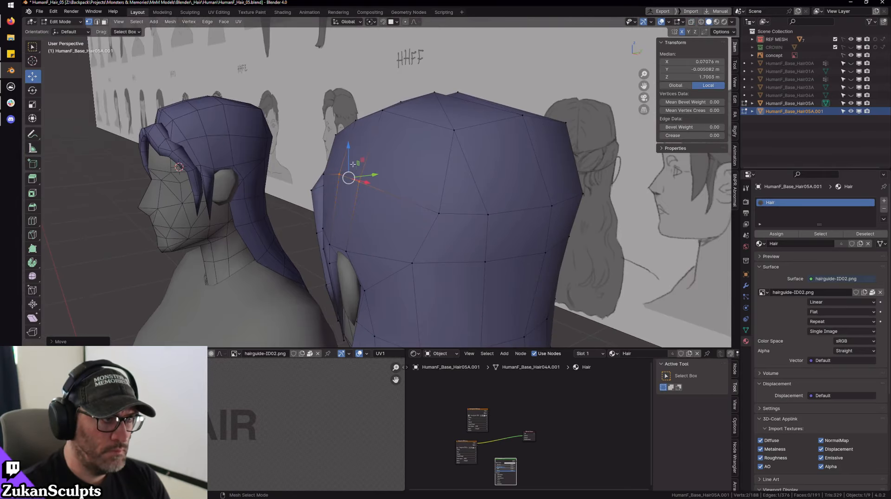
drag(349, 149, 349, 154)
key(KP_1)
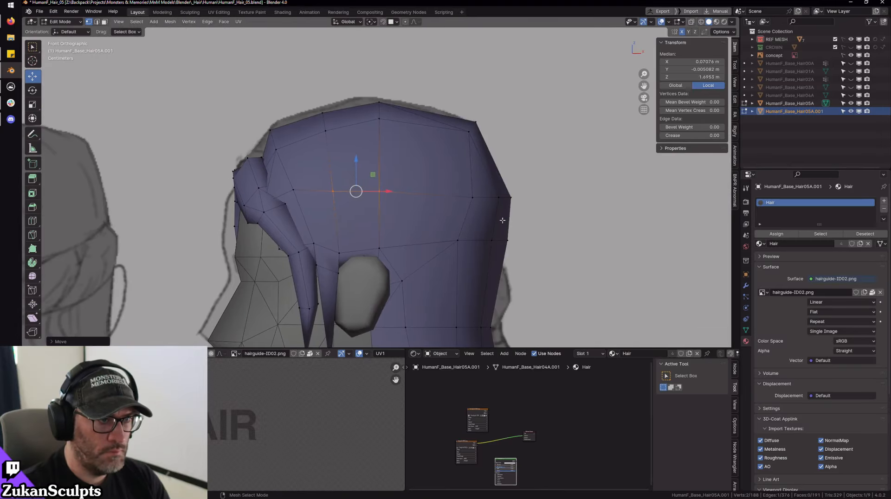
- Select the horizontal vertex row running from above the ear to the back of the head and flatten it level
key(shift+z)
drag(527, 214, 459, 183)
key(shift+z)
key(shift+z)
mouse_move(331, 172)
mouse_down()
mouse_move(436, 208)
mouse_move(557, 214)
mouse_up()
key(shift+z)
key(shift+space)
key(s)
drag(422, 166, 421, 164)
key(shift+space)
- Move the temple vertices down into line with the levelled row and check the shape in perspective and front views
key(g)
key(shift+z)
drag(307, 199, 301, 194)
key(shift+z)
drag(295, 163, 301, 167)
key(Tab)
mouse_move(301, 168)
middle_down()
mouse_move(444, 223)
mouse_move(439, 194)
middle_up()
key(Tab)
key(KP_1)
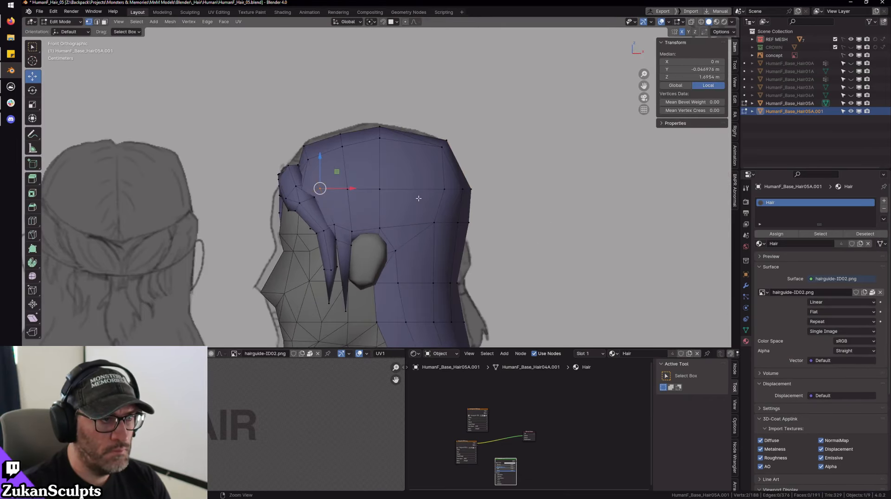
- Select the inner vertices near the back of the levelled row and move them forward along X
scroll(417, 197, up, 2)
key(shift+z)
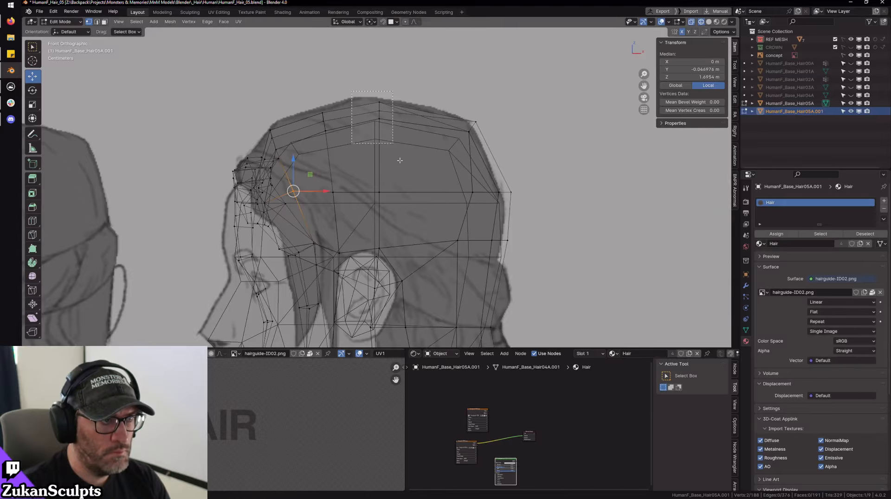
drag(407, 252, 406, 252)
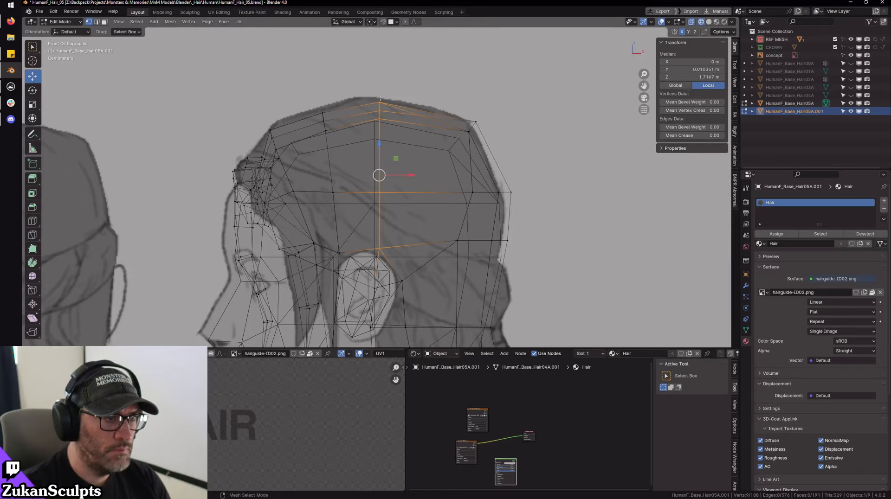
scroll(439, 185, down, 1)
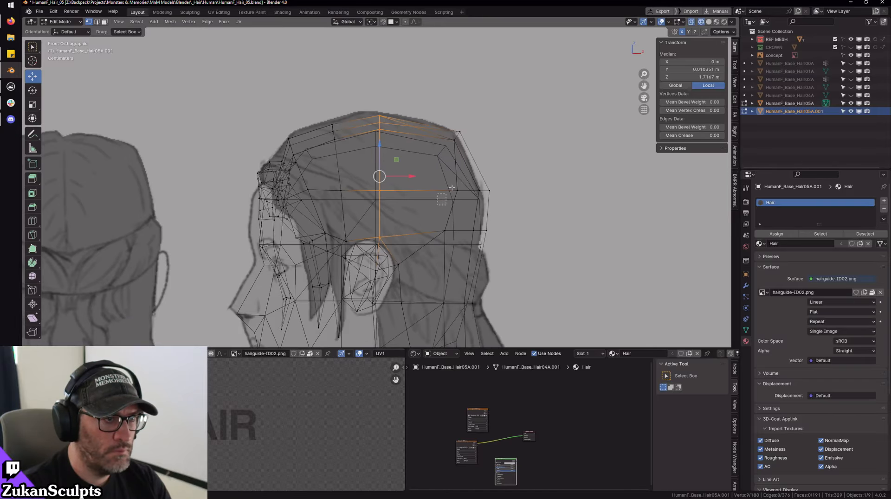
drag(452, 187, 473, 192)
key(shift+z)
mouse_move(524, 201)
middle_down()
mouse_move(479, 191)
mouse_move(468, 223)
middle_up()
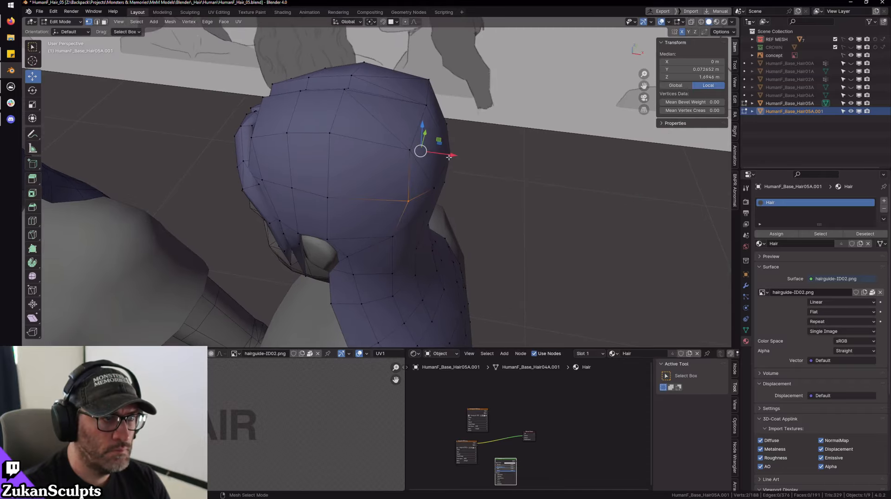
key(g)
key(x)
drag(442, 154, 439, 154)
middle_drag(463, 169, 506, 275)
key(KP_1)
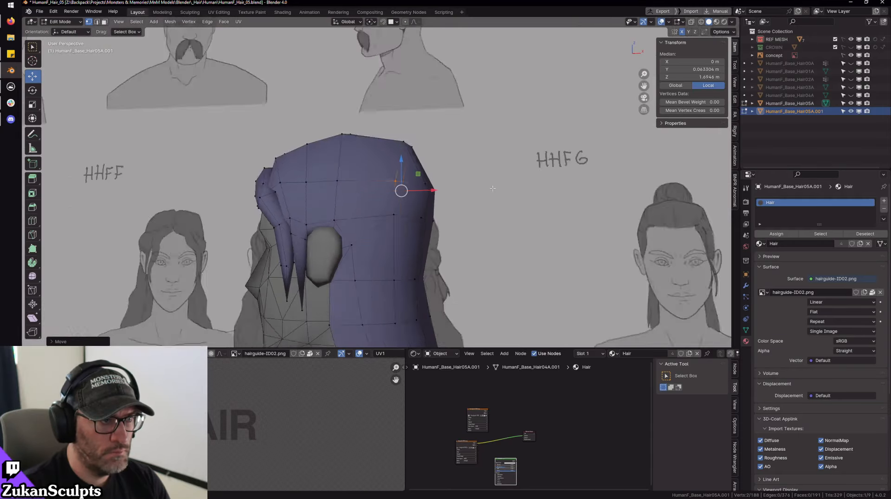
- Align the four inner back vertices of the two side rows vertically by scaling on X, and move them slightly forward
key(shift+z)
scroll(434, 248, up, 2)
drag(420, 177, 421, 177)
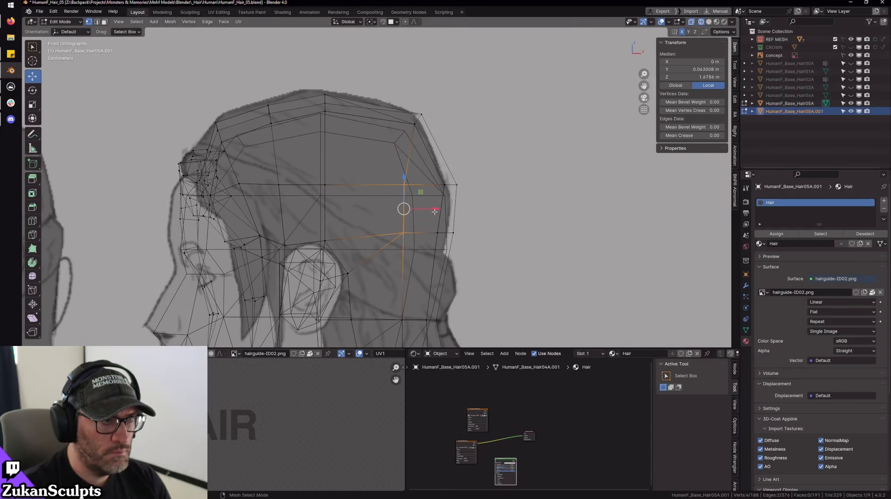
key(s)
key(x)
key(Return)
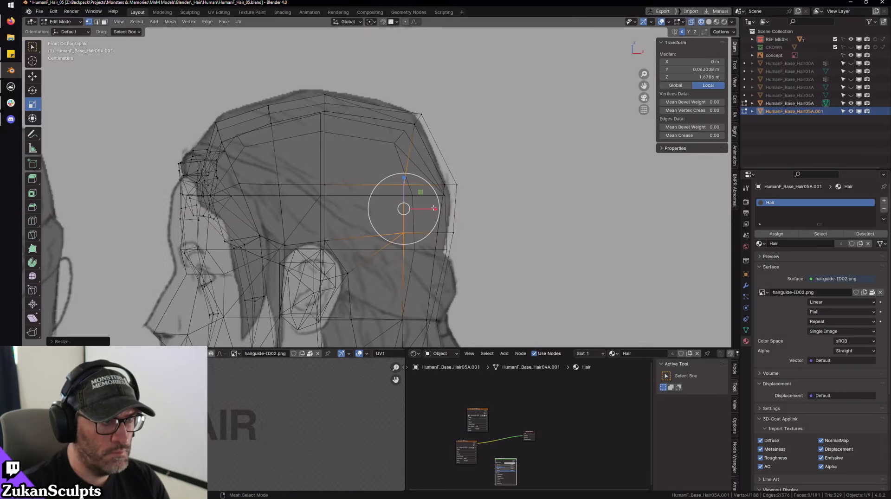
key(shift+space)
key(g)
key(shift+z)
drag(430, 208, 431, 209)
scroll(431, 209, down, 3)
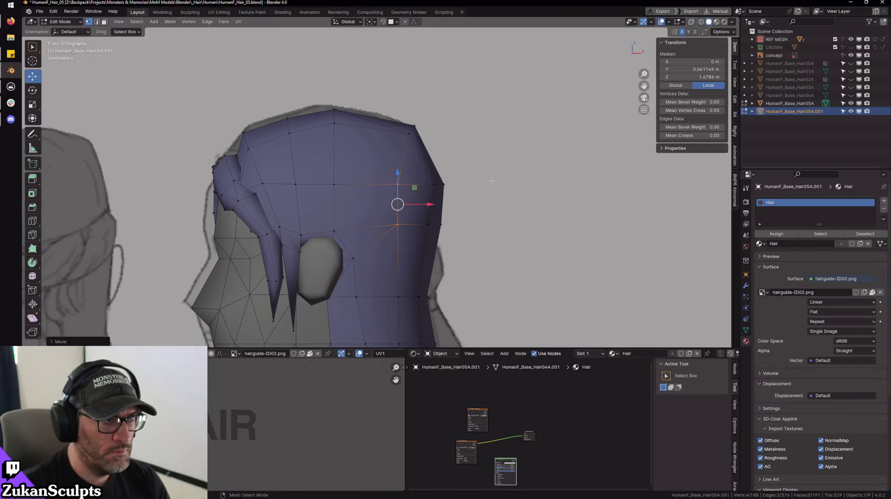
- Try adding a centred vertical loop cut between the column above the ear and the back corner, then undo it
key(alt+a)
middle_drag(432, 208, 452, 185)
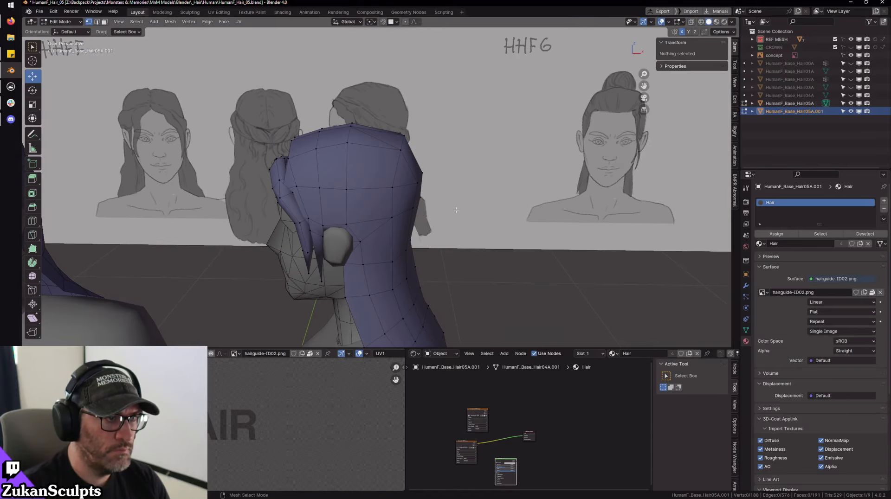
middle_drag(462, 221, 410, 212)
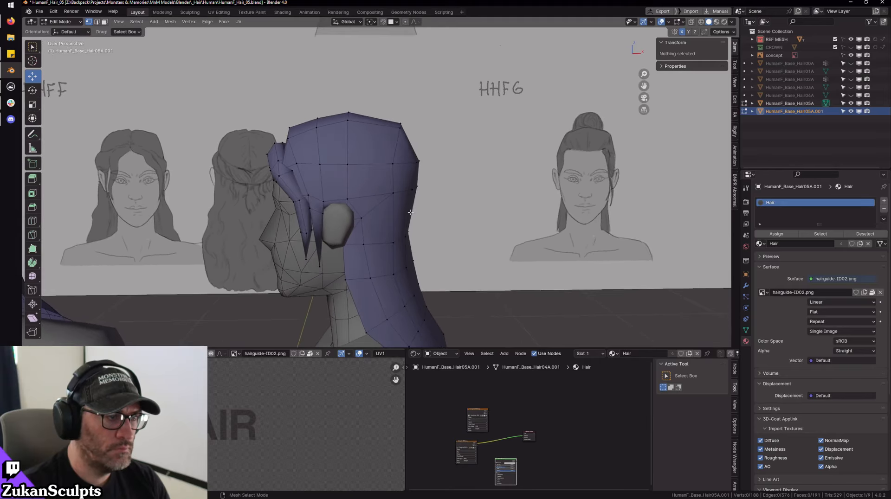
scroll(438, 242, up, 2)
key(ctrl+r)
click(367, 155)
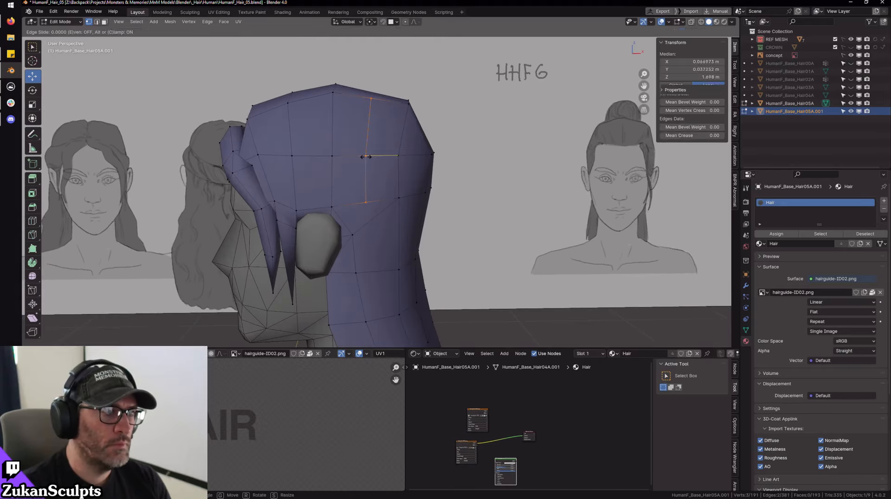
right_click(366, 155)
middle_drag(352, 222, 457, 179)
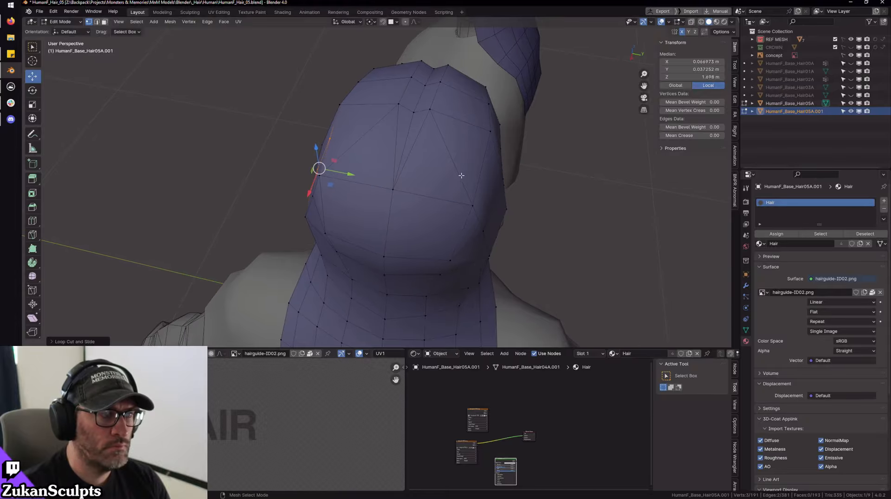
key(ctrl+z)
- Dissolve the two mirrored diagonal edges on the top of the crown
key(ctrl+Tab)
click(443, 178)
click(448, 148)
shift+click(358, 140)
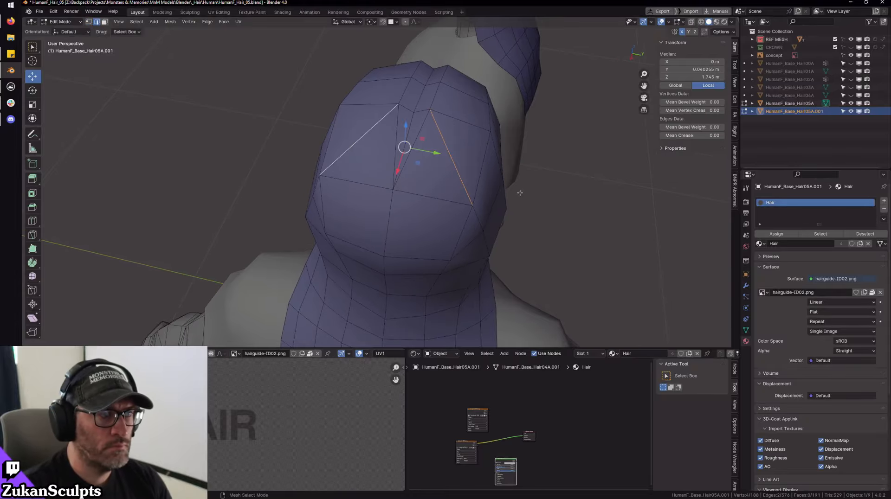
key(x)
click(505, 229)
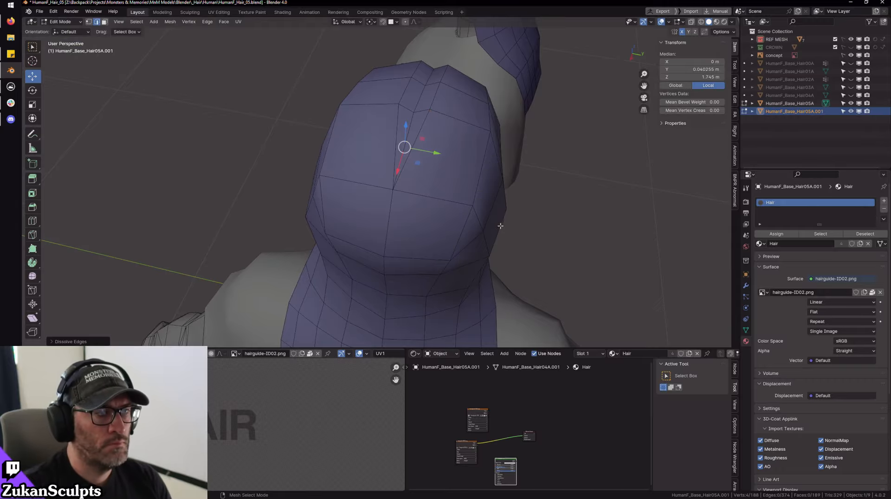
- Add centred loop cuts on both sides of the head between the column above the ear and the back column
middle_drag(504, 229, 464, 201)
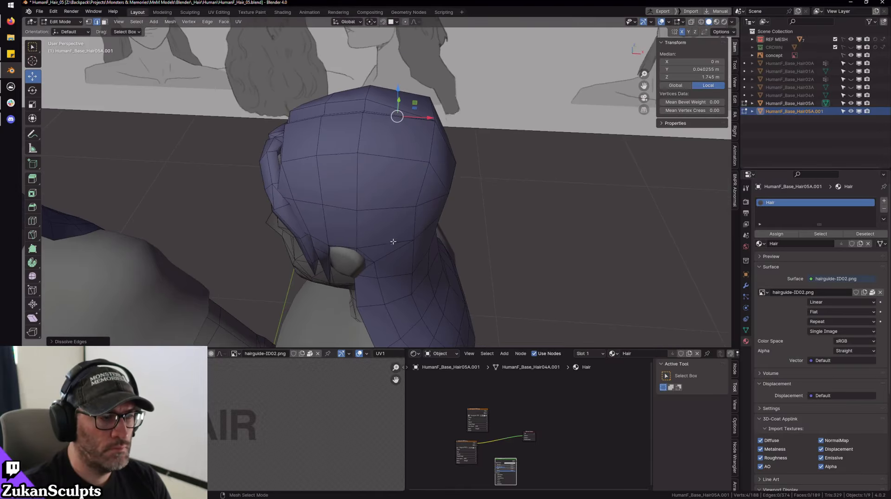
click(392, 201)
right_click(394, 199)
middle_drag(394, 198, 450, 192)
click(420, 179)
right_click(418, 177)
scroll(414, 175, up, 4)
- Connect the two new loop-end vertices across the centre line on top of the crown
key(ctrl+Tab)
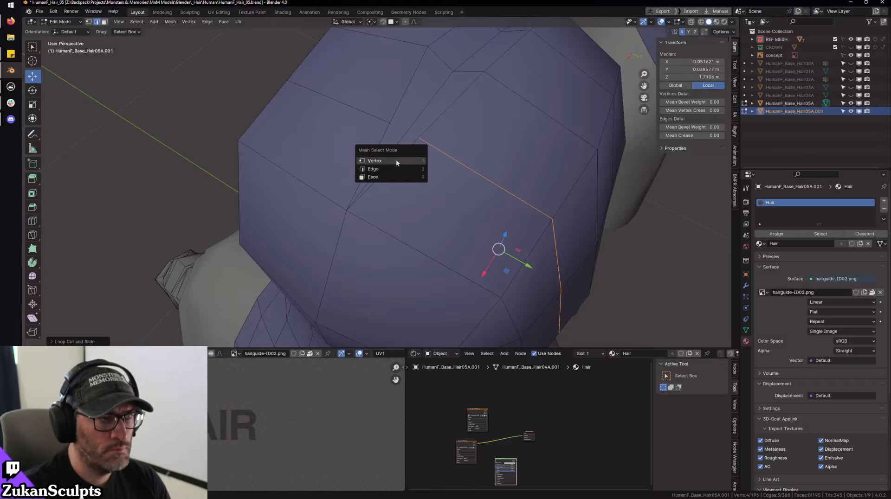
click(397, 160)
scroll(405, 121, up, 1)
shift+middle_drag(396, 87, 385, 168)
click(389, 178)
shift+click(427, 199)
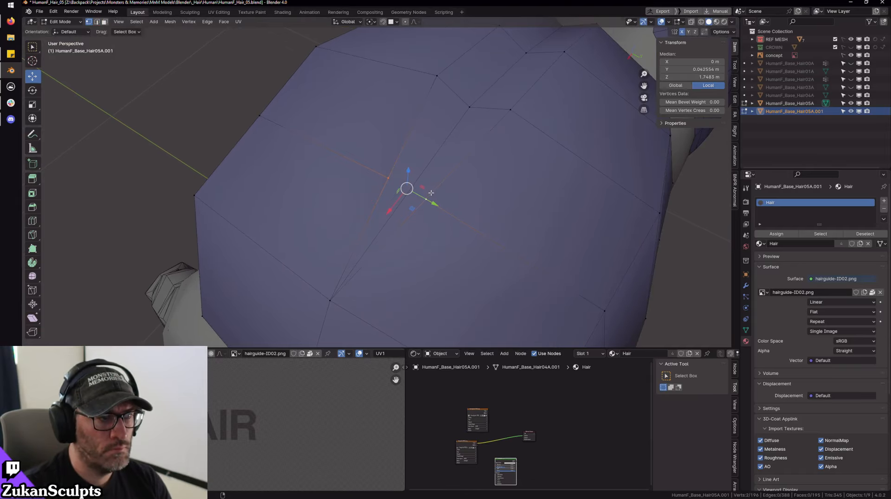
key(super)
key(super)
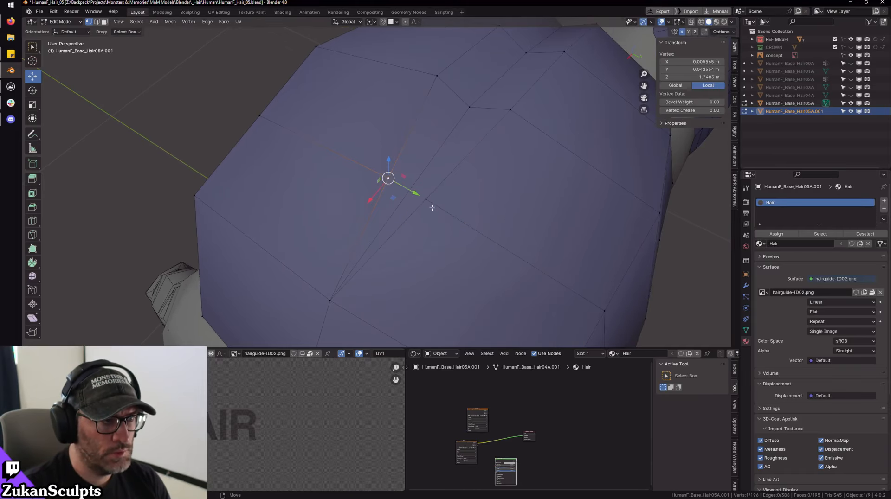
key(ctrl+v)
click(437, 209)
scroll(432, 205, down, 1)
middle_drag(421, 202, 454, 176)
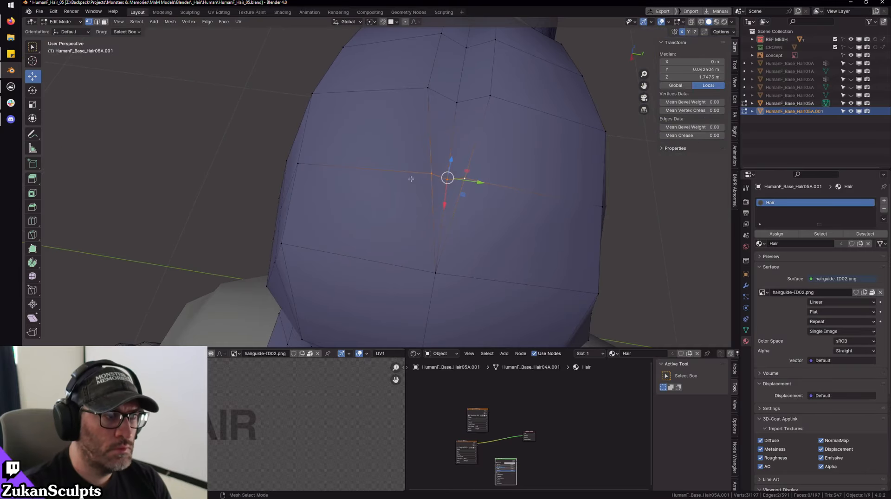
- Select the two vertices beside the crown's centre line and scale them farther apart
click(432, 174)
shift+click(466, 180)
key(shift+space)
key(s)
drag(479, 181, 497, 185)
- Connect the lower end vertex of each new loop to the vertex behind the ear on both sides of the head
scroll(469, 202, down, 3)
middle_drag(400, 227, 436, 192)
click(401, 217)
shift+middle_drag(389, 302, 389, 252)
scroll(389, 252, up, 3)
middle_drag(389, 252, 424, 202)
shift+click(398, 224)
right_click(400, 227)
click(400, 227)
click(406, 178)
shift+click(432, 243)
right_click(432, 245)
click(432, 245)
scroll(395, 264, down, 3)
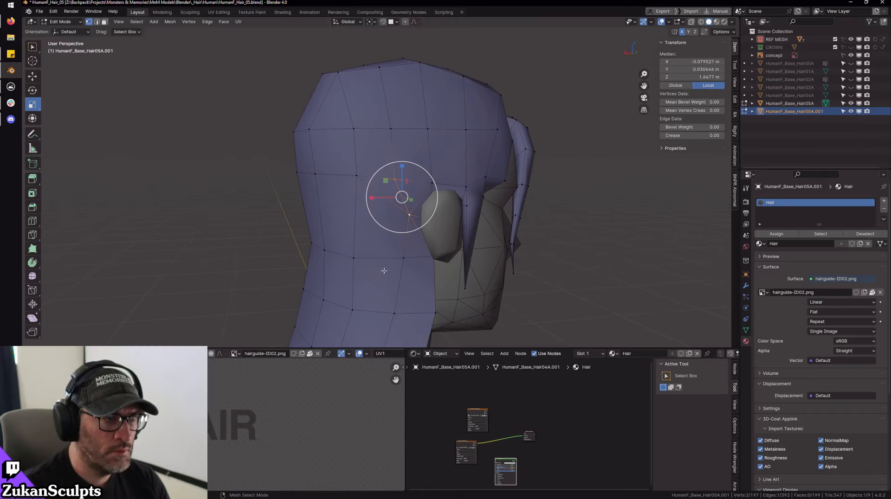
- Move the vertices directly behind the ear towards the back of the head along X, on both sides
middle_drag(383, 271, 493, 244)
key(KP_1)
key(shift+z)
scroll(465, 251, up, 5)
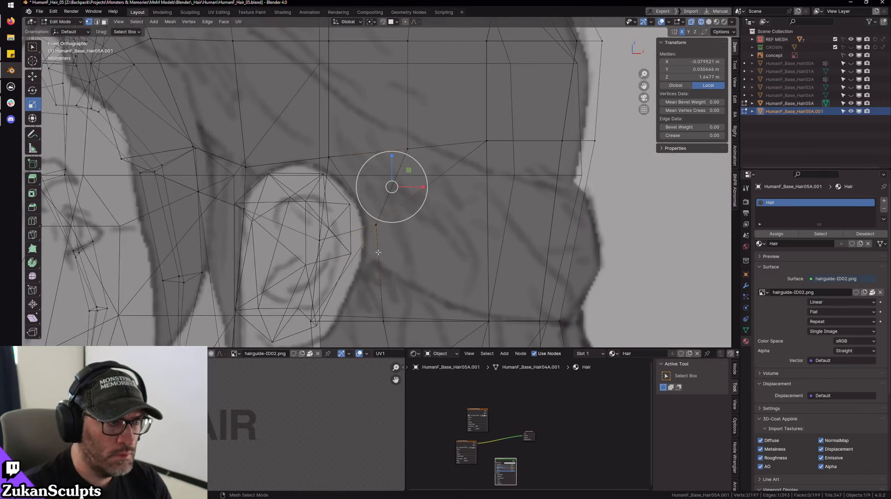
key(alt+a)
drag(367, 239, 367, 239)
key(g)
key(x)
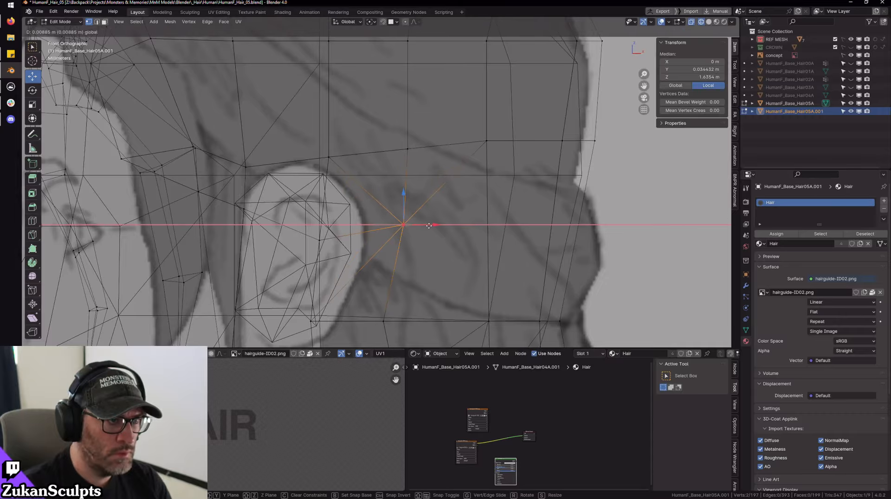
click(418, 239)
- Shift the vertices one row below backward along X to line up with those behind the ear
key(shift+z)
scroll(423, 240, down, 1)
shift+middle_drag(424, 240, 422, 208)
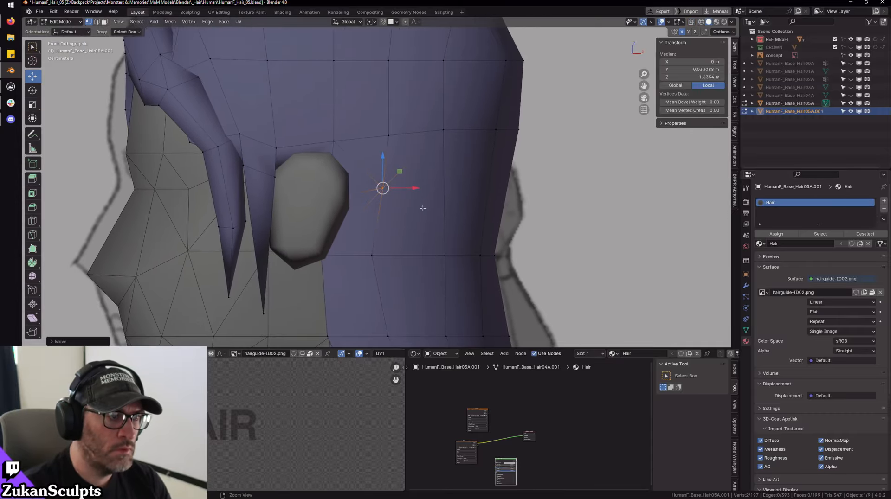
drag(370, 245, 378, 261)
key(g)
key(x)
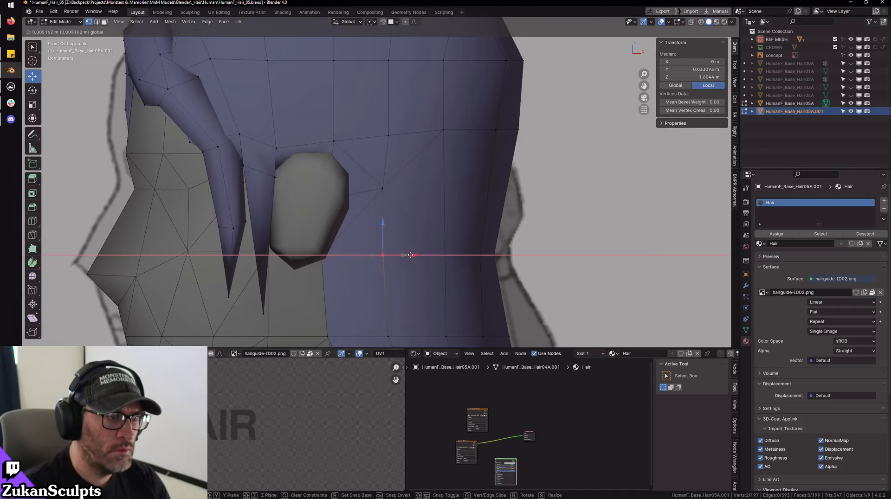
click(411, 256)
- Shift the upper vertices of the column behind the ear slightly along X to straighten that column
scroll(420, 250, down, 2)
shift+middle_drag(452, 197, 411, 255)
key(shift+z)
drag(371, 152, 400, 210)
key(shift+z)
mouse_move(401, 212)
middle_down()
mouse_move(413, 219)
mouse_move(382, 236)
middle_up()
drag(417, 161, 421, 161)
middle_drag(420, 176, 400, 184)
click(502, 215)
scroll(492, 209, up, 3)
click(360, 172)
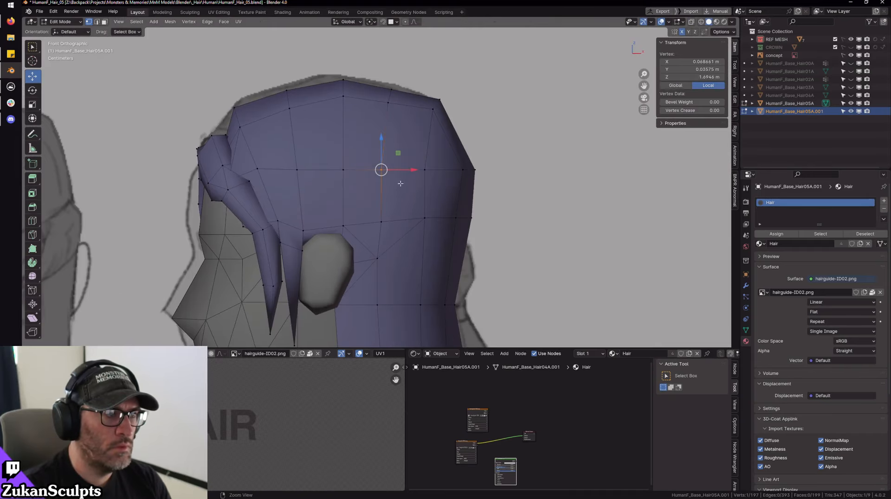
- Select the vertical column running from the crown down to the ear and move it slightly forward along X
key(shift+z)
drag(387, 245, 387, 244)
key(shift+z)
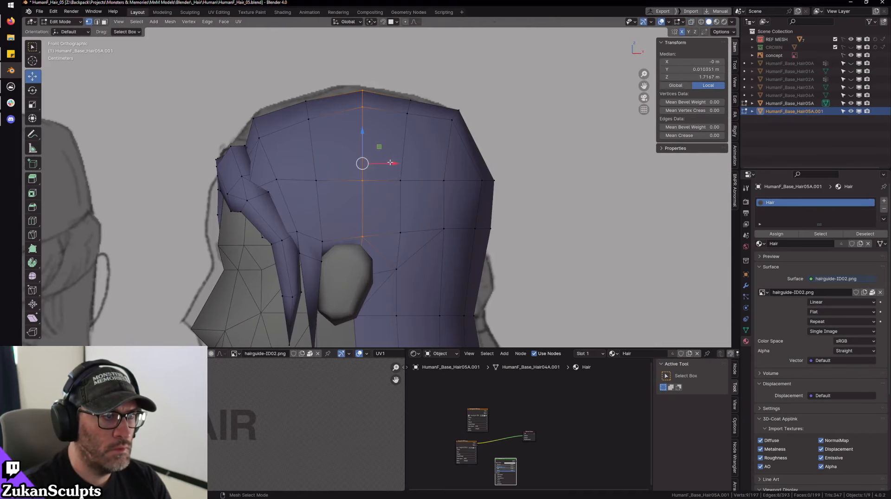
drag(390, 163, 384, 163)
- Straighten the next column behind the ear by scaling its vertices along X and adjust its spacing
key(shift+z)
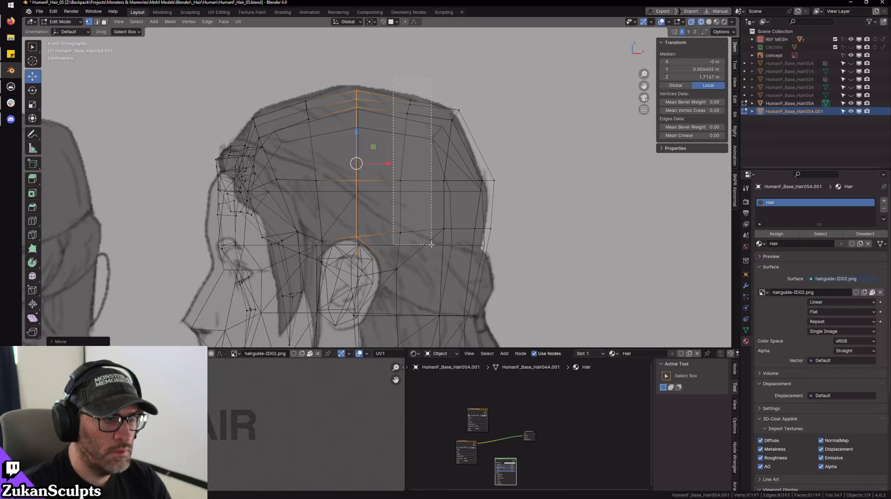
drag(432, 245, 431, 245)
key(r)
alt+drag(454, 145, 442, 156)
mouse_move(402, 192)
alt+shift+mouse_down()
mouse_move(404, 231)
mouse_move(441, 152)
mouse_move(441, 187)
mouse_move(428, 169)
mouse_move(432, 204)
alt+shift+mouse_up()
key(s)
key(x)
key(Return)
key(shift+z)
key(w)
key(e)
key(w)
mouse_move(400, 161)
mouse_down()
mouse_move(416, 171)
mouse_move(436, 165)
mouse_up()
- Raise the crown vertices at the top of that column slightly towards the concept silhouette
scroll(411, 163, down, 1)
key(shift+z)
drag(380, 95, 420, 146)
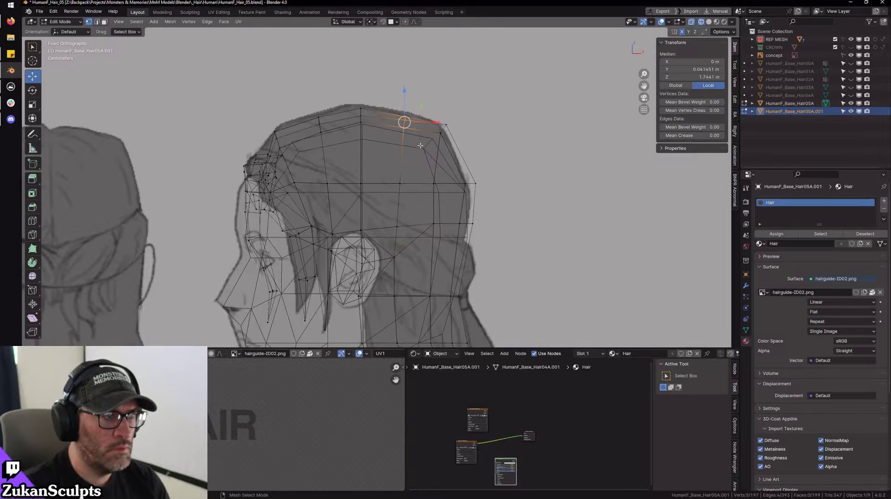
drag(404, 92, 405, 90)
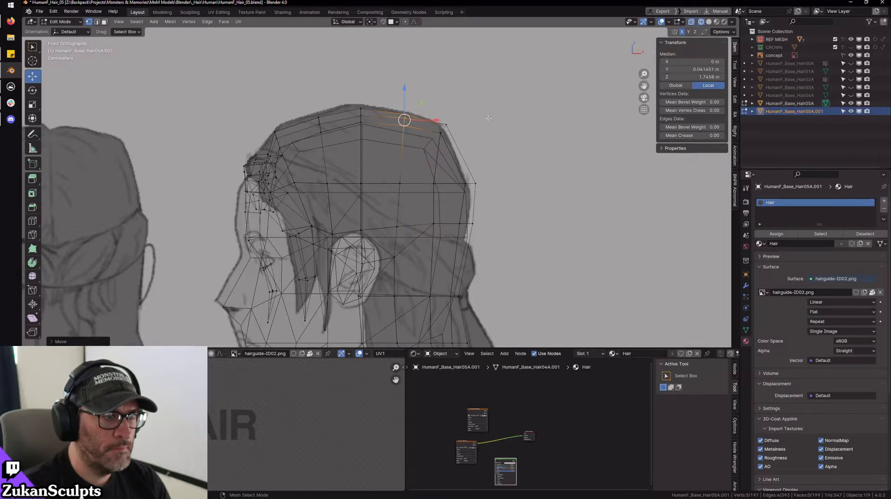
- Select the upper rear crown vertices and adjust their height along Z to follow the concept outline
drag(443, 150, 442, 150)
key(shift+z)
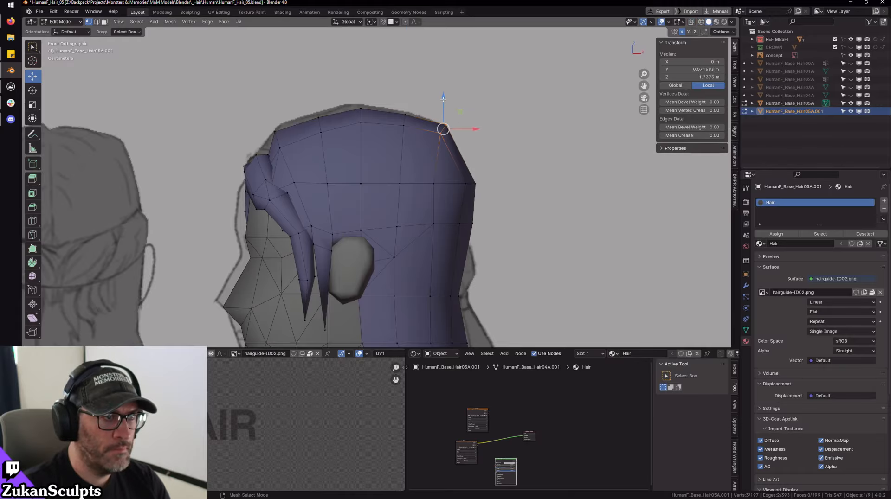
key(g)
key(z)
drag(443, 101, 443, 102)
- Push the side vertices behind the ear in the row at about 1.69 m outward to round the head
scroll(488, 186, down, 4)
key(Tab)
middle_drag(490, 187, 376, 232)
scroll(370, 214, up, 3)
key(Tab)
scroll(373, 221, up, 2)
click(356, 213)
drag(346, 194, 411, 243)
middle_drag(341, 212, 405, 251)
drag(381, 195, 430, 229)
middle_drag(428, 227, 400, 200)
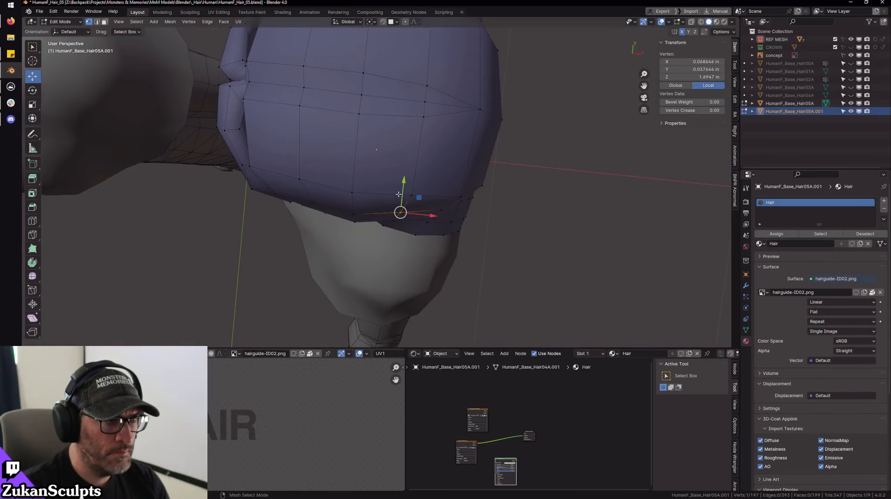
drag(402, 185, 446, 174)
middle_drag(548, 227, 529, 169)
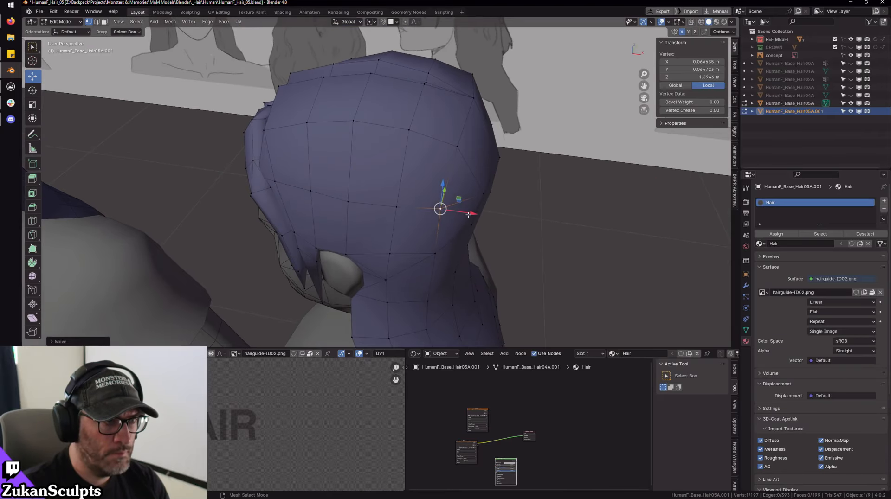
drag(471, 214, 473, 214)
- Move the side vertex above the temple outward to an X position of about 0.0707 m
middle_drag(318, 194, 324, 218)
click(322, 207)
middle_drag(399, 208, 416, 208)
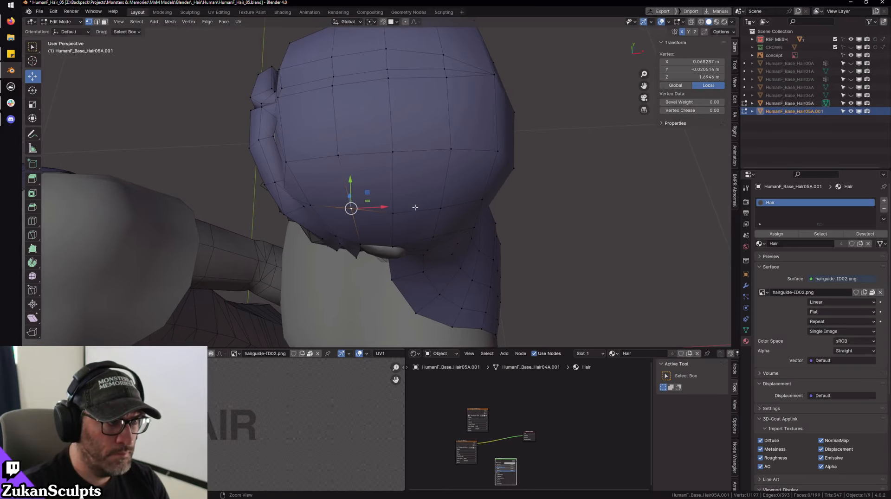
drag(351, 180, 352, 182)
- Level the ear-height row of vertices behind the ear by scaling, and lower it along Z to about 1.6546 m
middle_drag(352, 182, 494, 173)
key(KP_1)
key(shift+z)
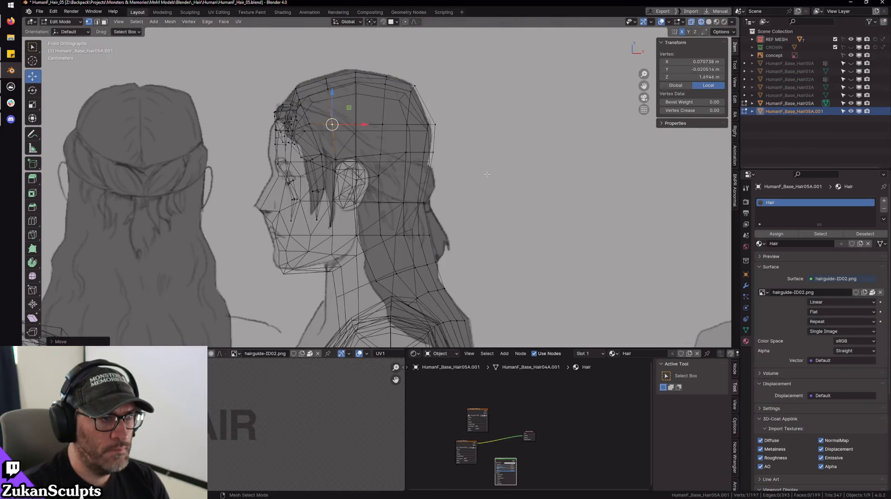
scroll(458, 193, up, 1)
scroll(433, 208, up, 1)
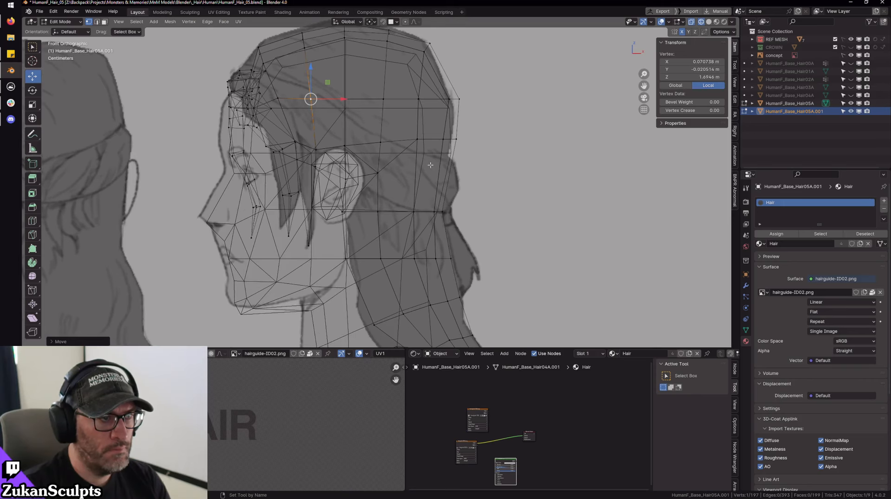
key(a)
drag(369, 149, 369, 150)
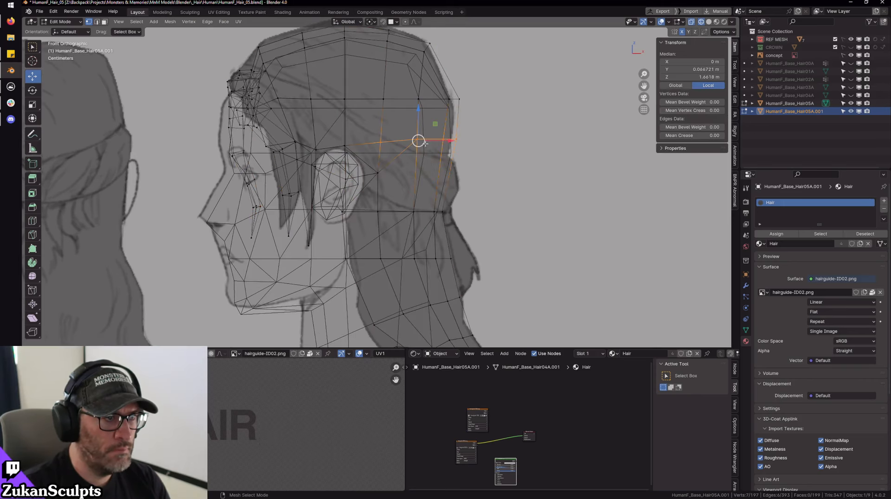
key(shift+space)
key(s)
key(Return)
key(g)
key(z)
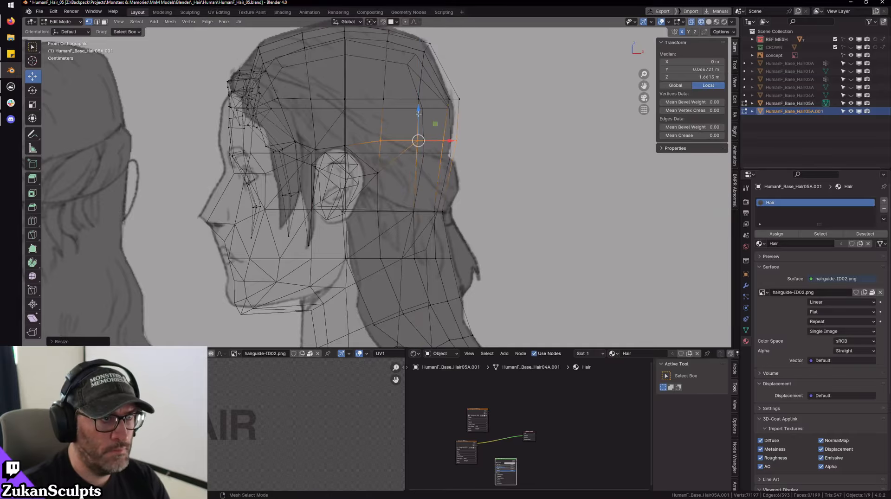
click(416, 121)
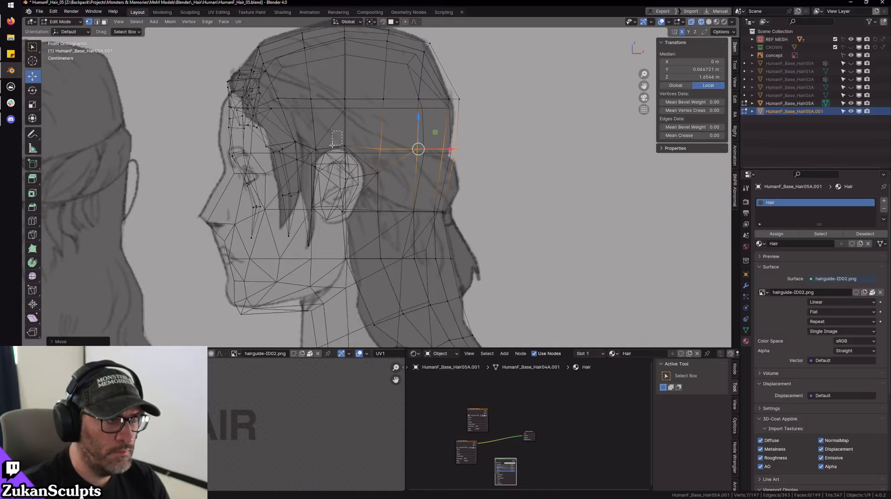
- Adjust the vertex just above the ear to line up with the levelled row behind it
key(0)
drag(400, 116, 395, 121)
key(g)
key(shift+z)
middle_drag(487, 171, 436, 183)
click(539, 204)
middle_drag(539, 204, 578, 218)
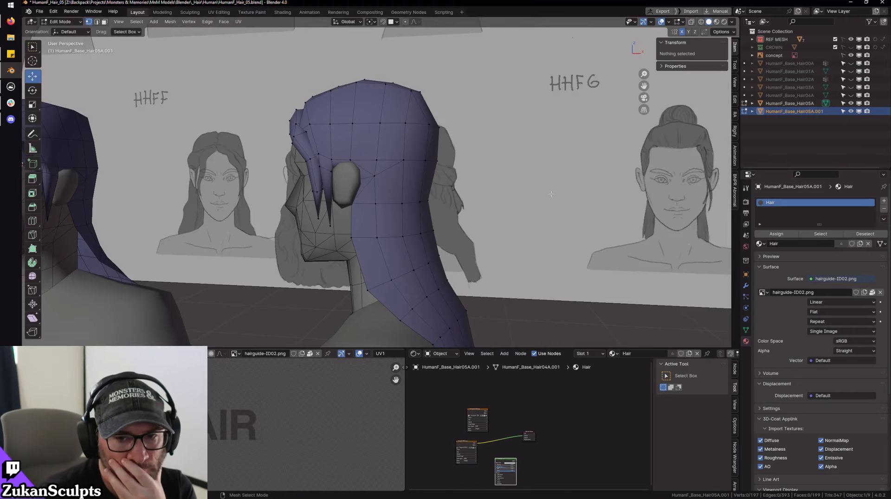
- Examine the hairline, side strands and ear area from the front of the head
middle_drag(545, 186, 372, 203)
key(ctrl+Tab)
scroll(363, 177, down, 5)
scroll(416, 193, up, 3)
key(ctrl+Tab)
click(373, 166)
scroll(373, 166, down, 6)
scroll(278, 207, up, 5)
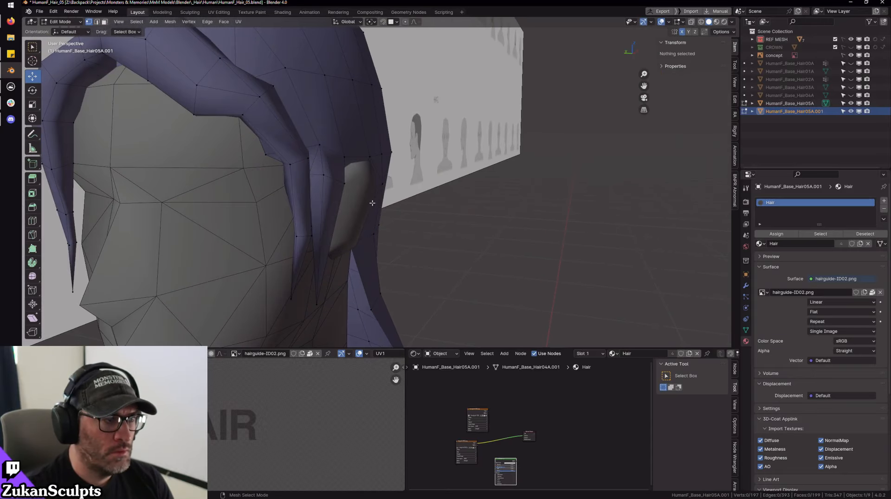
- Adjust the vertex at the root of the side strand in front of the ear sideways
click(325, 188)
click(332, 178)
scroll(332, 178, up, 4)
middle_drag(350, 195, 349, 196)
drag(360, 178, 348, 177)
scroll(348, 176, down, 5)
middle_drag(348, 177, 368, 129)
scroll(369, 129, up, 2)
- Raise the vertex above the side strand in front of the ear along Z
key(ctrl+Tab)
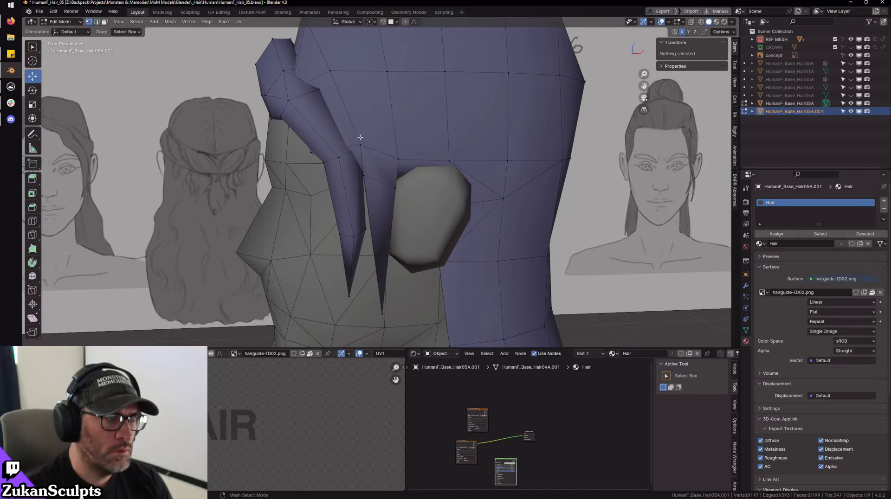
click(360, 144)
key(g)
key(z)
click(363, 120)
- Leave mesh editing, view both heads and select HumanF_Base_Hair05A from the front to inspect its shape
key(Tab)
scroll(363, 120, down, 4)
middle_drag(363, 120, 465, 215)
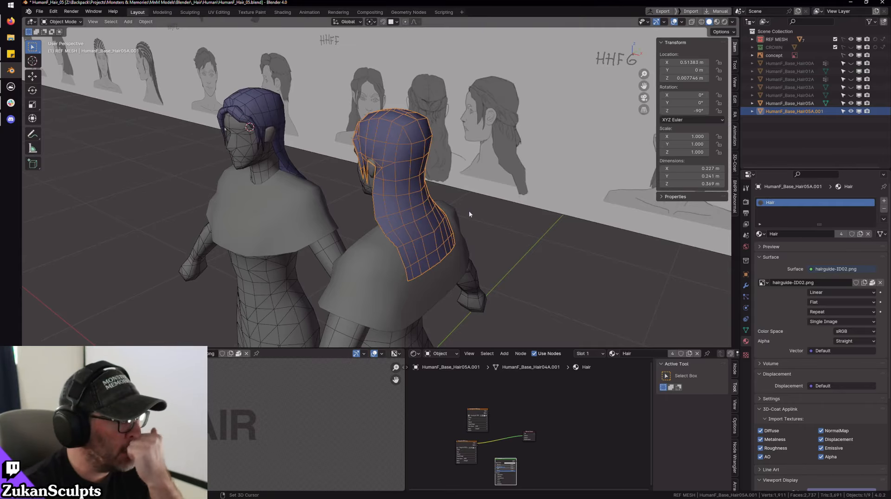
middle_drag(272, 153, 353, 162)
scroll(371, 161, up, 6)
key(KP_1)
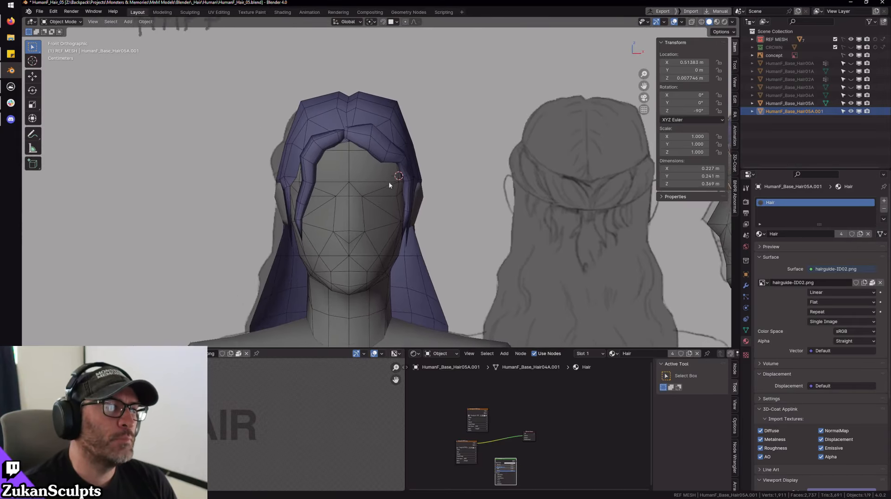
click(394, 147)
scroll(422, 177, down, 8)
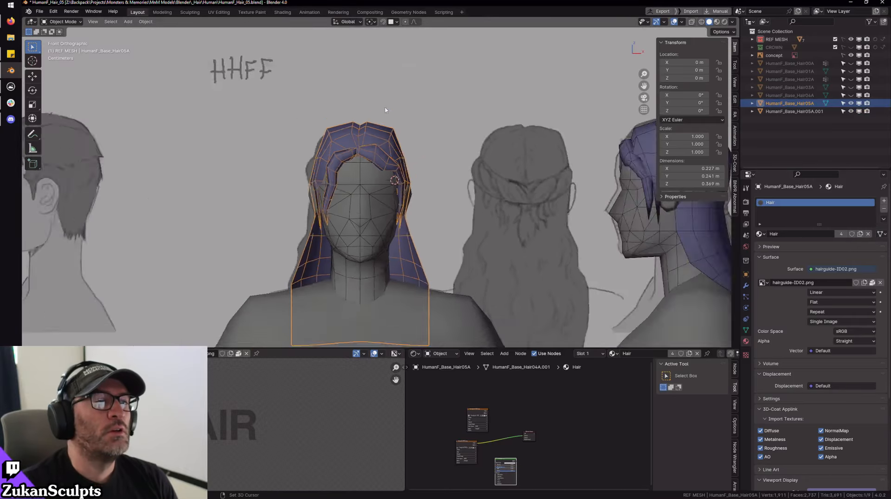
middle_drag(421, 177, 478, 191)
alt+drag(478, 192, 486, 209)
alt+right_drag(487, 209, 395, 188)
alt+shift+drag(395, 188, 448, 190)
scroll(448, 190, up, 3)
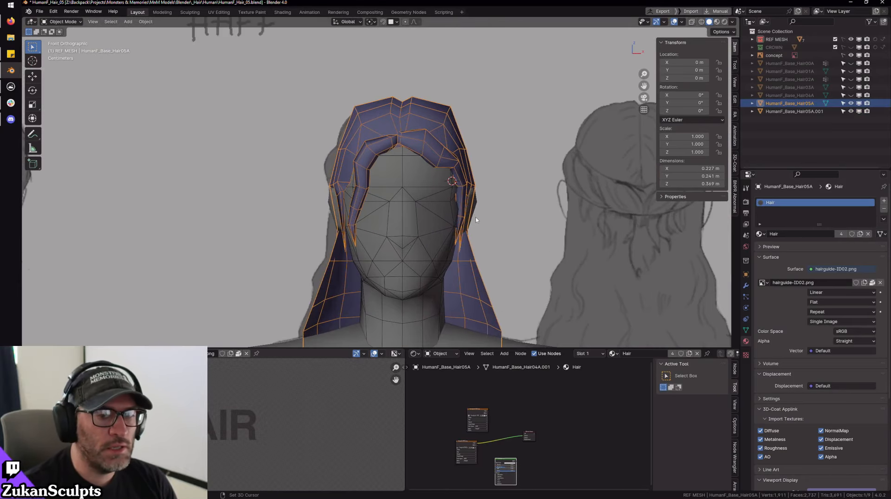
scroll(480, 220, up, 4)
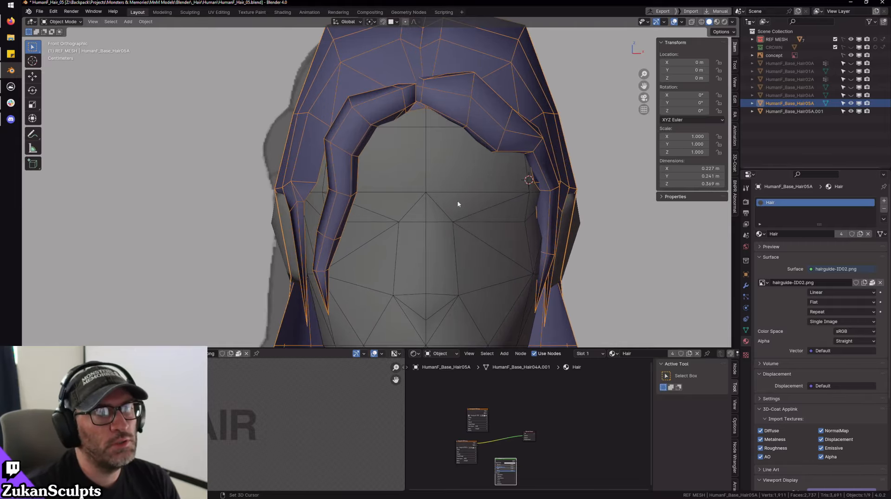
- Compare the front view of HumanF_Base_Hair05A with the HHFF concept drawing in wireframe and solid shading
alt+middle_drag(458, 201, 440, 214)
alt+right_drag(351, 190, 339, 202)
mouse_move(339, 202)
alt+middle_down()
mouse_move(383, 178)
mouse_move(417, 193)
mouse_move(420, 246)
mouse_move(412, 239)
mouse_move(439, 220)
alt+middle_up()
scroll(440, 219, up, 2)
scroll(395, 161, up, 2)
key(shift+z)
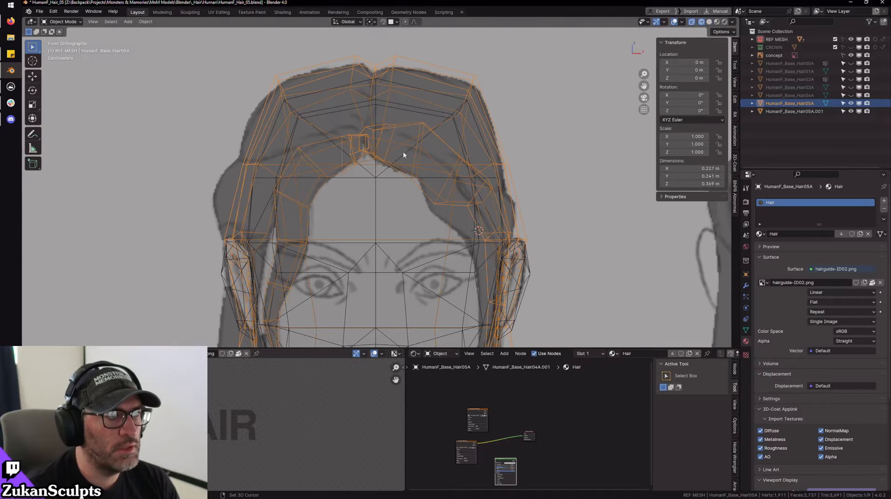
key(shift+z)
scroll(335, 131, up, 2)
key(Tab)
scroll(373, 210, down, 3)
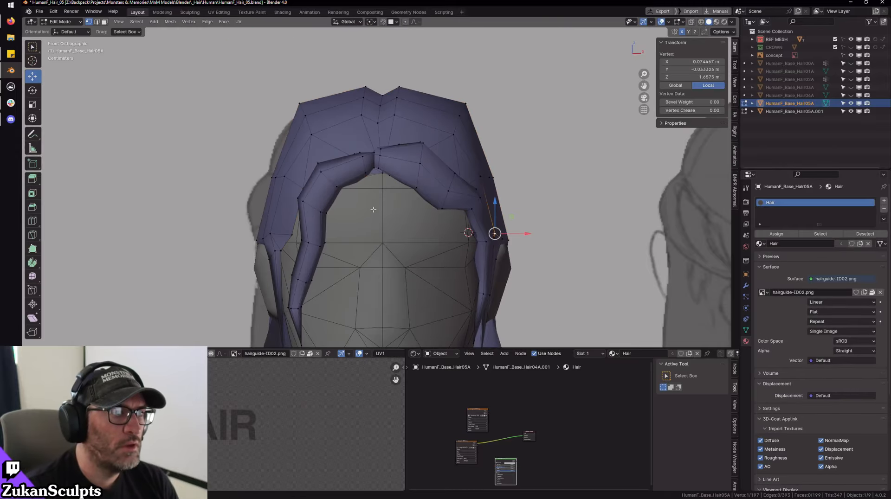
key(Tab)
scroll(373, 210, up, 1)
key(shift+z)
shift+middle_drag(314, 328, 355, 219)
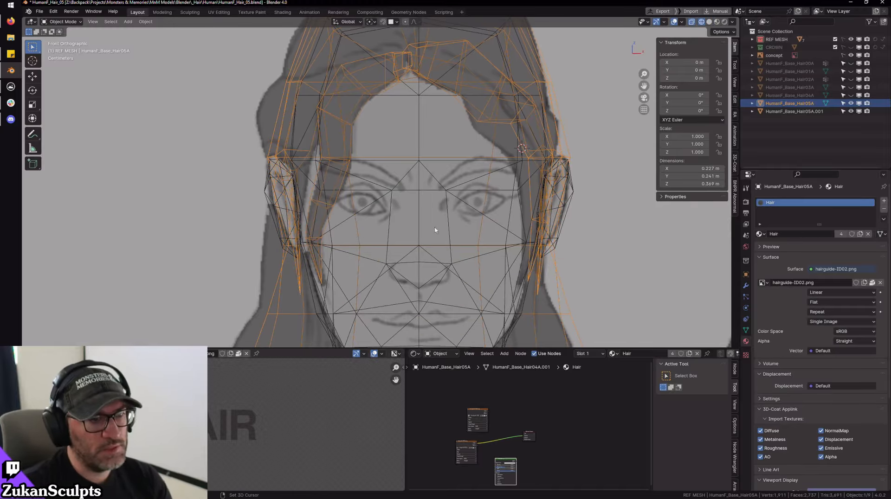
shift+middle_drag(469, 231, 440, 231)
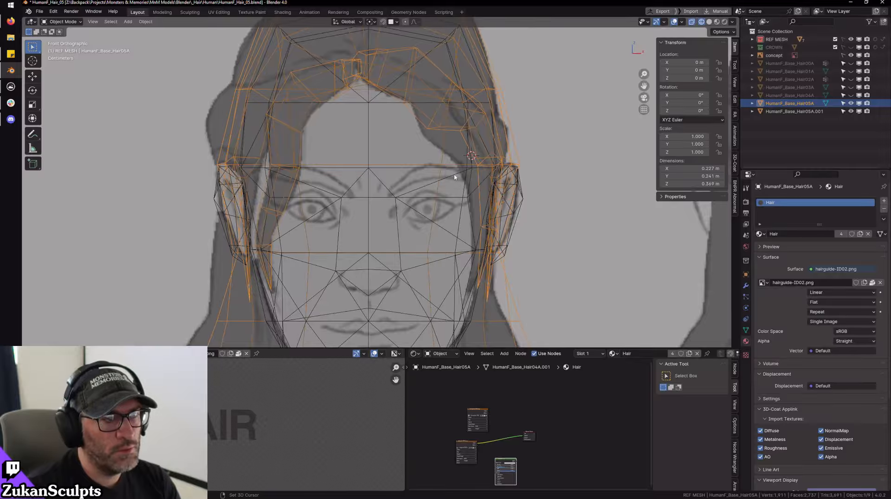
key(shift+z)
- Open HumanF_Base_Hair05A.001 for mesh editing and select the vertices at the bend of the front lock
mouse_move(455, 171)
middle_down()
mouse_move(470, 187)
mouse_move(361, 205)
mouse_move(463, 204)
mouse_move(484, 187)
mouse_move(480, 211)
mouse_move(463, 201)
mouse_move(510, 208)
mouse_move(478, 199)
mouse_move(504, 194)
mouse_move(482, 176)
mouse_move(541, 177)
mouse_move(405, 188)
middle_up()
click(406, 132)
key(Tab)
drag(383, 125, 400, 140)
key(KP_Decimal)
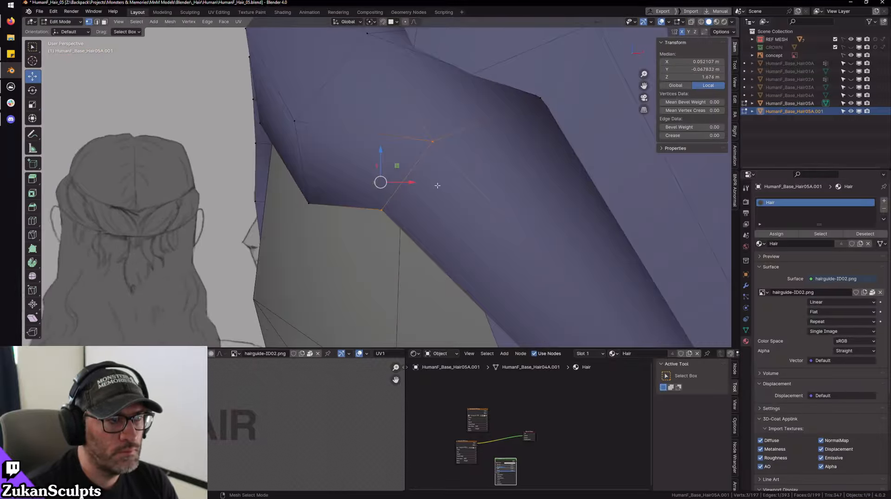
- Nudge the selected vertices of the front lock near the temple to smooth the bend above the side strand
scroll(400, 195, down, 3)
mouse_move(394, 199)
middle_down()
mouse_move(433, 186)
mouse_move(416, 173)
mouse_move(425, 174)
middle_up()
drag(424, 173, 419, 174)
mouse_move(419, 174)
middle_down()
mouse_move(408, 176)
mouse_move(409, 189)
mouse_move(411, 175)
middle_up()
drag(410, 175, 408, 175)
middle_drag(407, 175, 457, 225)
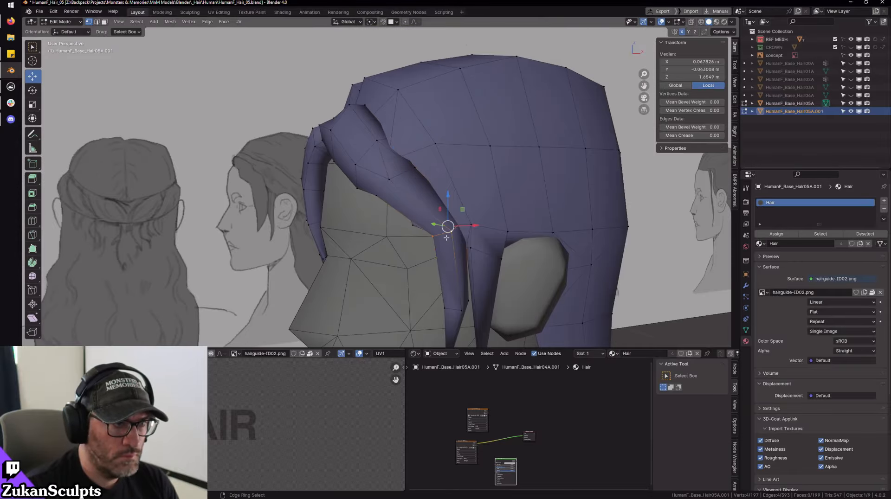
scroll(446, 237, down, 2)
mouse_move(441, 225)
mouse_down()
mouse_move(453, 223)
mouse_move(438, 225)
mouse_up()
middle_drag(438, 224, 396, 143)
drag(395, 143, 385, 145)
mouse_move(385, 145)
middle_down()
mouse_move(408, 145)
mouse_move(409, 188)
mouse_move(408, 153)
mouse_move(416, 154)
mouse_move(399, 170)
middle_up()
- Reposition the single vertices on the inner edge of the front lock at the temple so they follow the head
key(shift+z)
key(shift+z)
click(407, 160)
scroll(408, 159, up, 3)
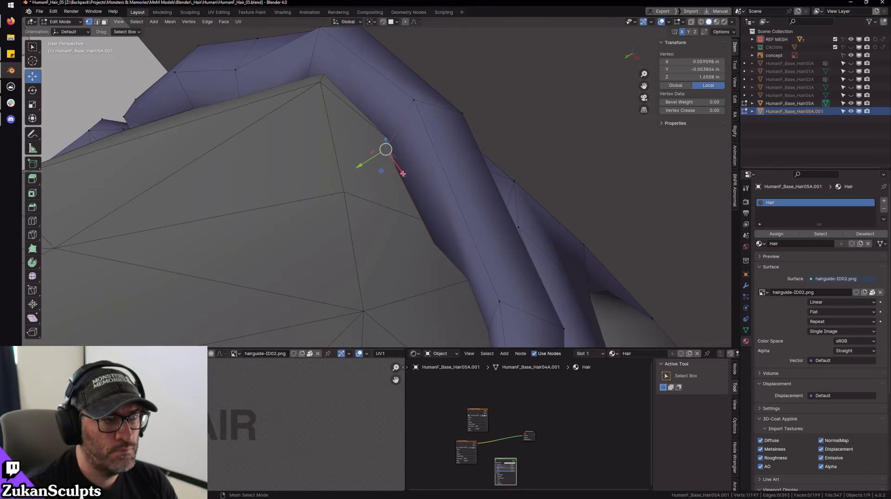
mouse_move(400, 170)
mouse_down()
mouse_move(362, 152)
mouse_move(400, 157)
mouse_up()
middle_drag(400, 157, 355, 144)
drag(343, 147, 344, 147)
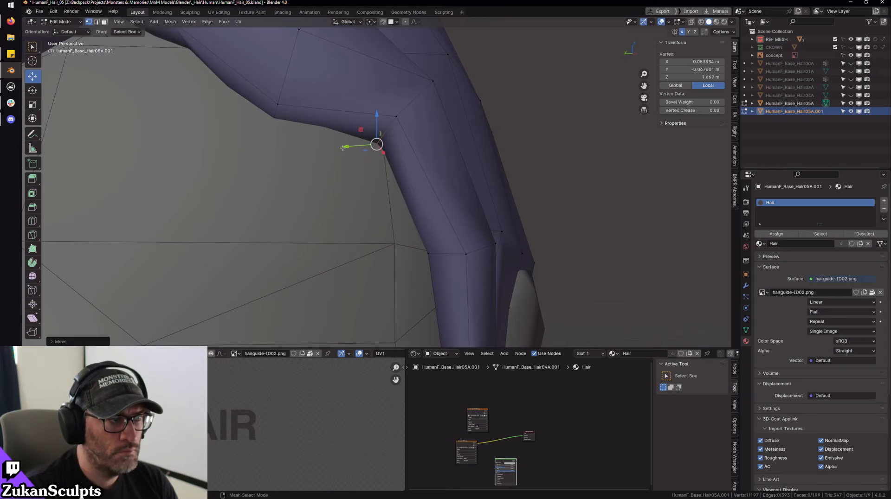
- Connect vertex pairs along the underside of the front lock with two new edges that split its faces
right_click(374, 145)
click(374, 145)
scroll(277, 119, down, 3)
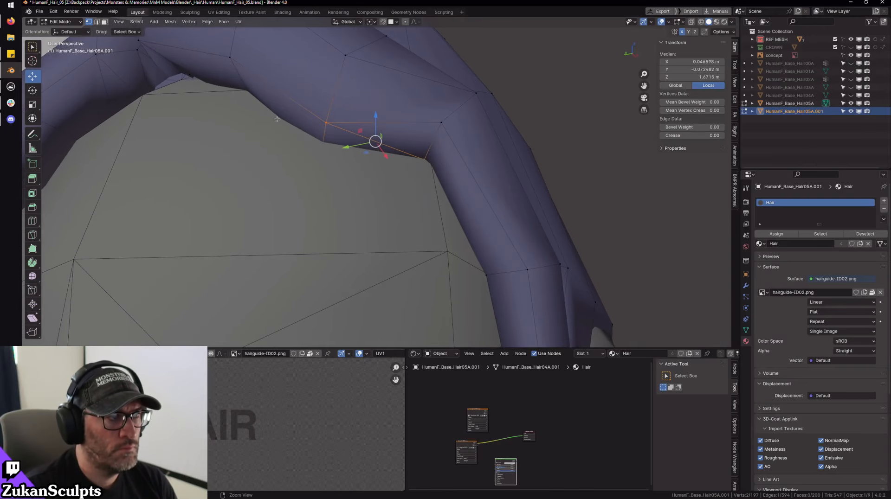
middle_drag(277, 119, 314, 100)
click(314, 100)
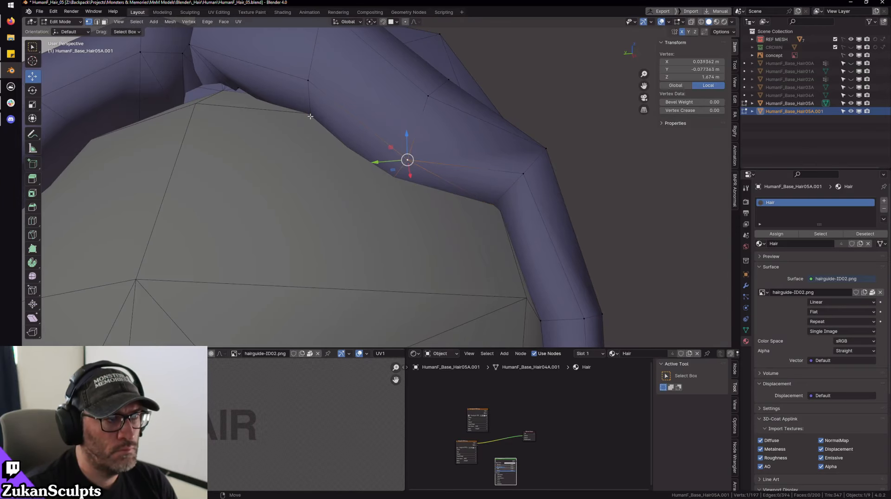
shift+click(408, 163)
right_click(408, 163)
click(408, 163)
- Move the inner vertices on the underside of the front lock to even out its lower contour across the forehead
middle_drag(408, 164, 395, 224)
click(409, 244)
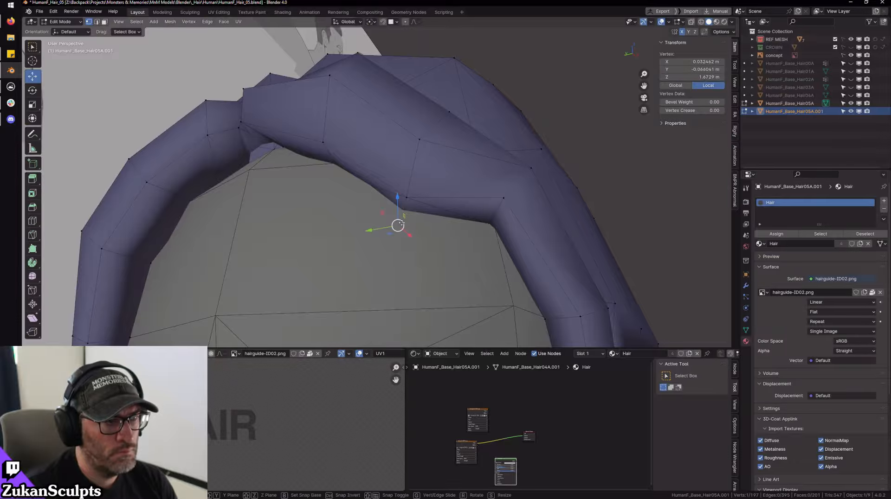
drag(399, 225, 407, 219)
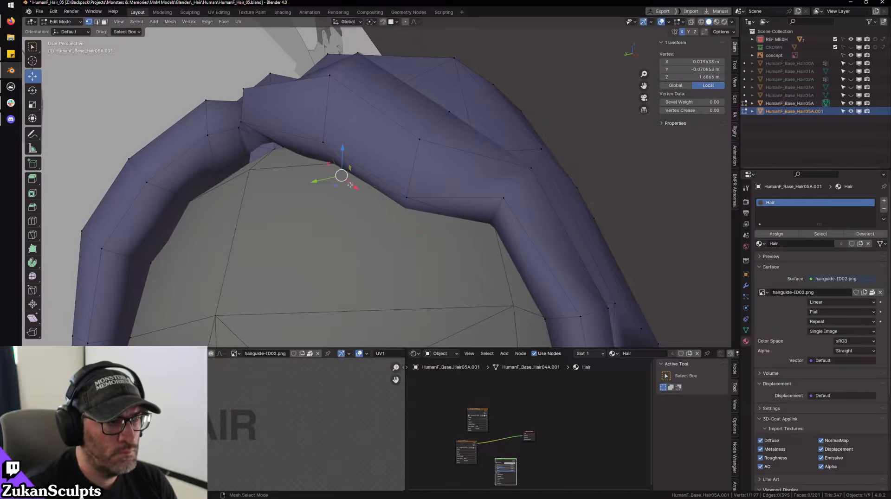
drag(350, 185, 331, 173)
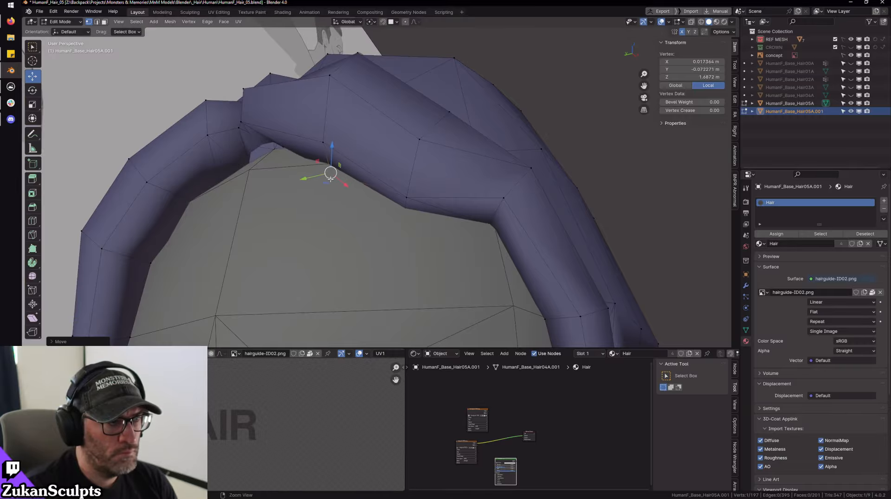
middle_drag(331, 174, 331, 141)
drag(322, 167, 333, 147)
mouse_move(333, 147)
middle_down()
mouse_move(378, 195)
mouse_move(330, 149)
middle_up()
- Adjust the inner vertex of the front lock close to the centre parting
mouse_move(344, 180)
middle_down()
mouse_move(324, 233)
mouse_move(333, 194)
mouse_move(356, 163)
mouse_move(393, 228)
middle_up()
key(alt+z)
drag(372, 215, 380, 215)
key(shift+z)
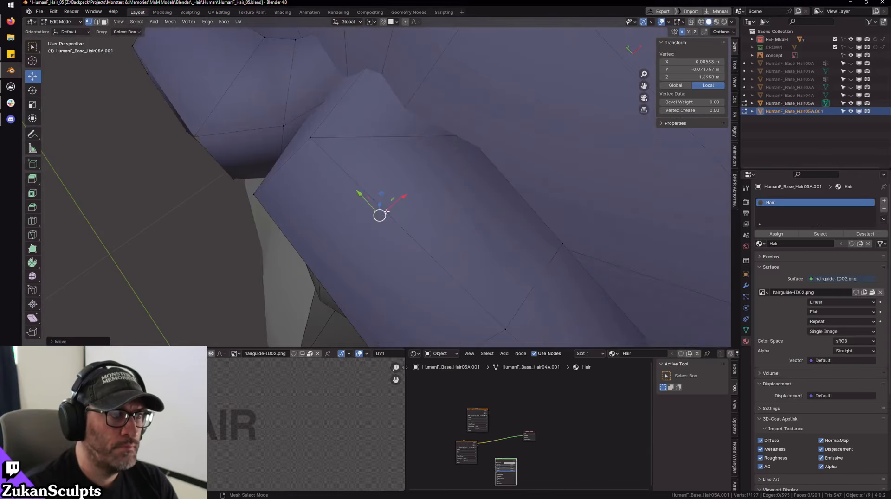
mouse_move(386, 218)
middle_down()
mouse_move(458, 185)
mouse_move(441, 156)
mouse_move(397, 198)
middle_up()
drag(397, 198, 389, 202)
- Check the whole mesh in wireframe and shift the vertex on the front lock's lower edge near the parting
mouse_move(389, 202)
middle_down()
mouse_move(394, 197)
mouse_move(346, 179)
middle_up()
key(alt+a)
key(shift+z)
key(a)
key(alt+a)
key(a)
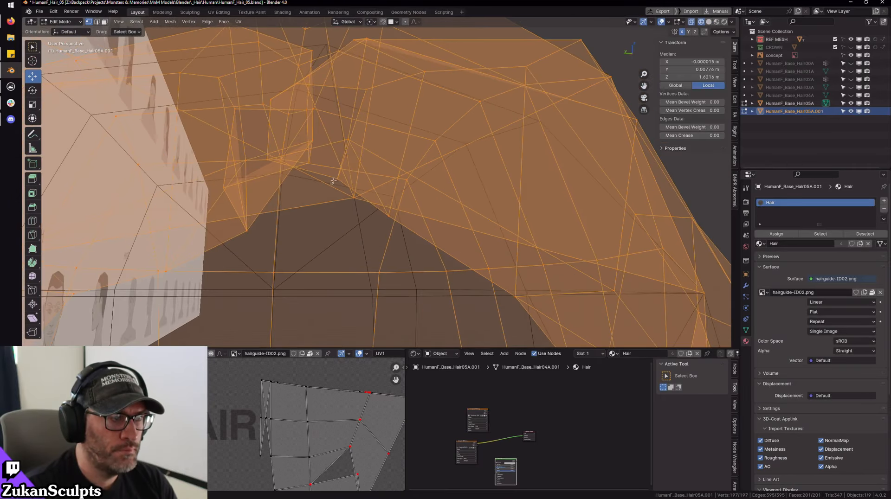
key(shift+z)
click(342, 172)
drag(340, 150, 338, 179)
- Inspect the front lock from the side and select the strip of faces along it to check its flow
mouse_move(392, 216)
middle_down()
mouse_move(355, 201)
mouse_move(390, 195)
mouse_move(457, 235)
mouse_move(466, 258)
mouse_move(356, 212)
mouse_move(413, 213)
mouse_move(378, 204)
mouse_move(358, 228)
mouse_move(372, 222)
middle_up()
key(ctrl+Tab)
click(426, 193)
scroll(418, 195, down, 9)
scroll(413, 212, up, 3)
scroll(378, 205, up, 3)
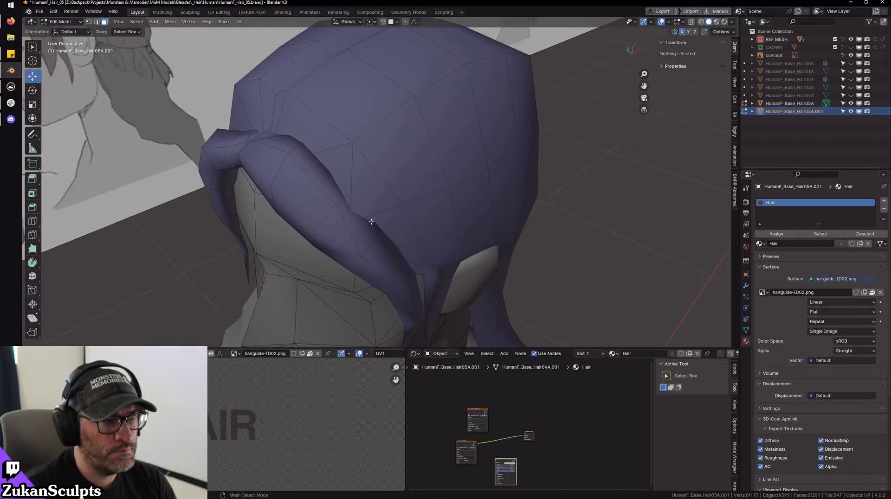
ctrl+alt+click(315, 210)
middle_drag(314, 210, 328, 217)
click(321, 203)
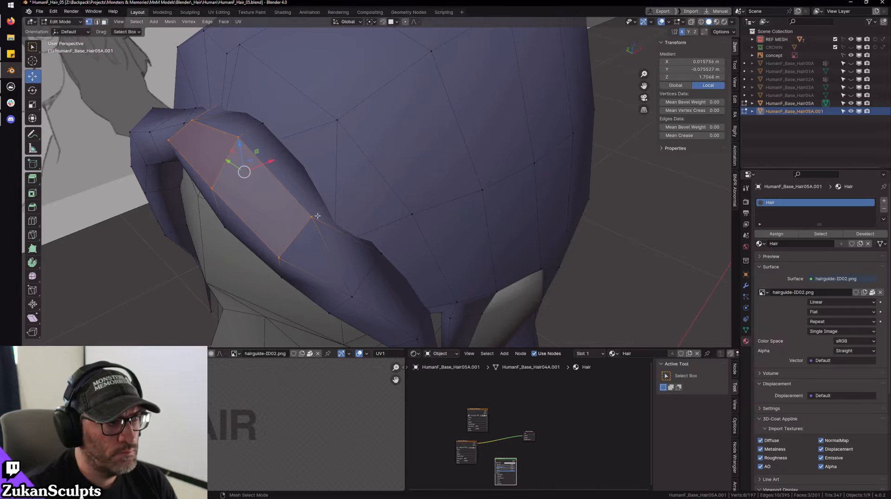
- Move the edge at the upper middle of the front lock down and along the strand
click(311, 217)
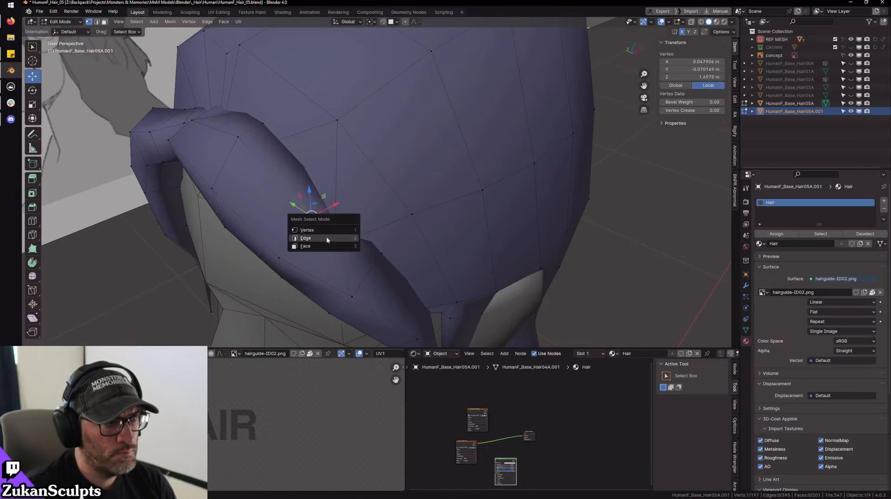
click(327, 238)
click(320, 211)
key(g)
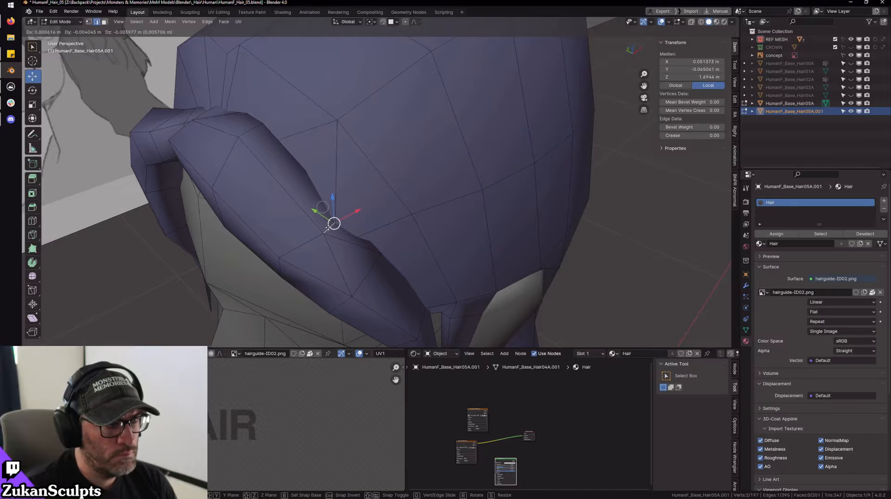
- Reposition the edges along the front strand's upper border where it meets the main hair shell, and isolate the hair in local view
click(328, 228)
click(366, 240)
middle_drag(382, 266, 328, 233)
drag(321, 212, 313, 211)
key(KP_Divide)
key(KP_Decimal)
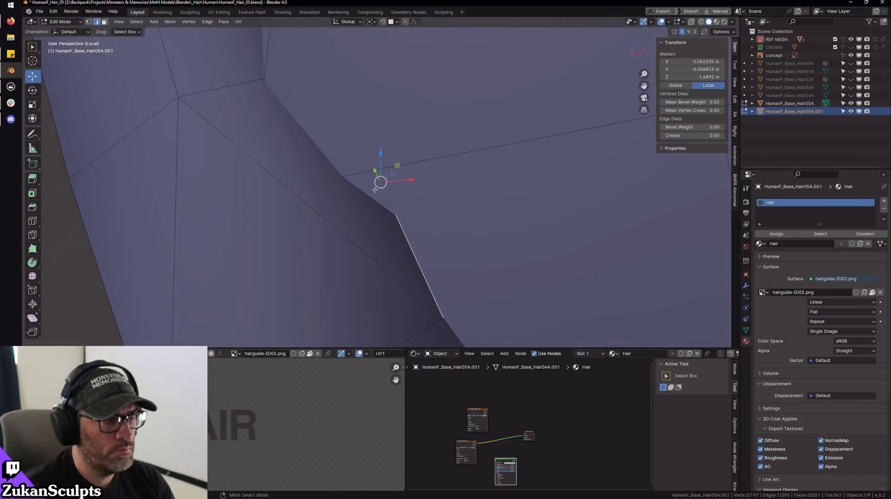
- Move the vertex on the front strand's upper border to smooth the strand's bend against the hair shell
scroll(375, 190, down, 5)
key(shift+z)
mouse_move(440, 215)
middle_down()
mouse_move(368, 198)
mouse_move(382, 195)
mouse_move(418, 259)
mouse_move(528, 235)
mouse_move(417, 220)
mouse_move(408, 237)
mouse_move(458, 197)
mouse_move(514, 201)
mouse_move(585, 277)
mouse_move(513, 227)
mouse_move(362, 197)
mouse_move(384, 233)
mouse_move(362, 236)
mouse_move(395, 187)
mouse_move(377, 178)
mouse_move(397, 192)
mouse_move(391, 177)
mouse_move(394, 239)
mouse_move(373, 242)
middle_up()
key(shift+z)
key(ctrl+Tab)
click(348, 223)
key(shift+z)
key(shift+z)
drag(392, 249, 402, 252)
drag(384, 217, 389, 206)
middle_drag(386, 225, 416, 182)
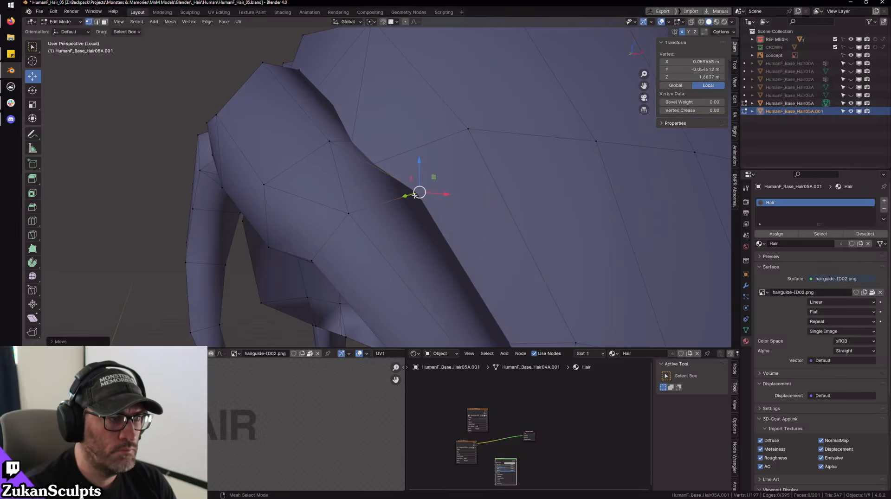
drag(416, 195, 408, 196)
middle_drag(408, 197, 372, 219)
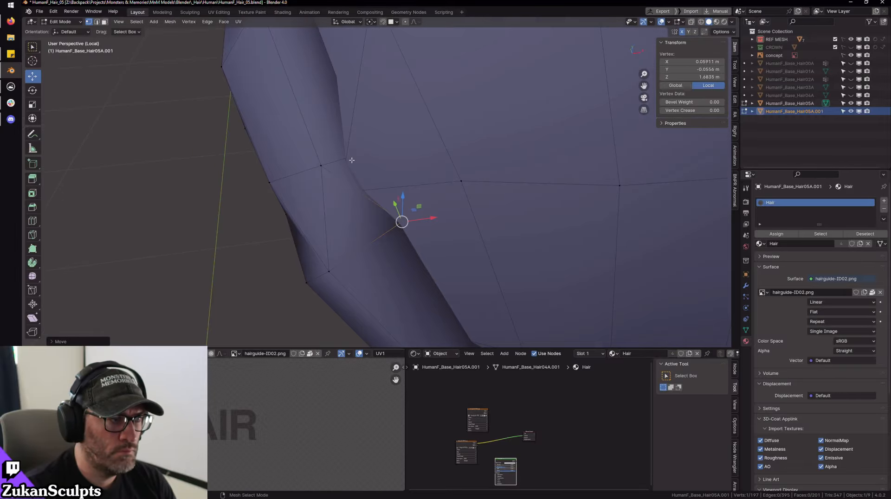
- Nudge the vertex in the middle of the front strand's outer surface to even out its curve
click(350, 160)
click(321, 166)
middle_drag(322, 166, 304, 142)
drag(326, 154, 328, 151)
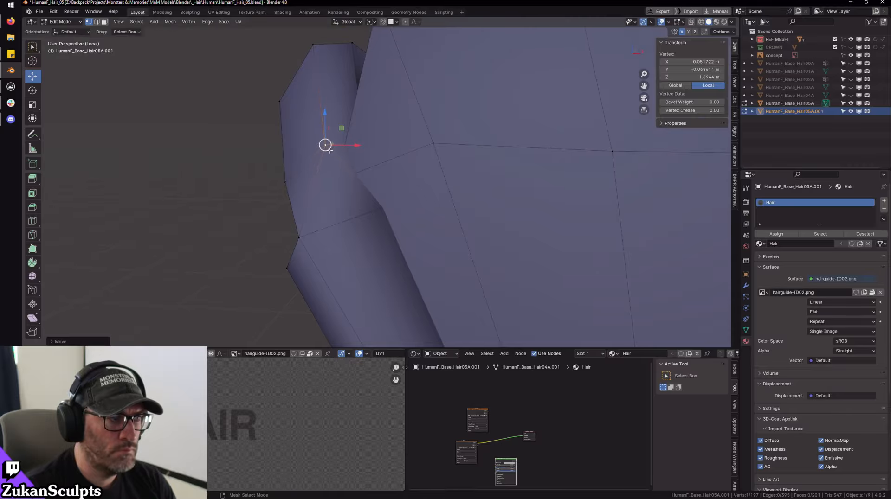
middle_drag(328, 151, 288, 189)
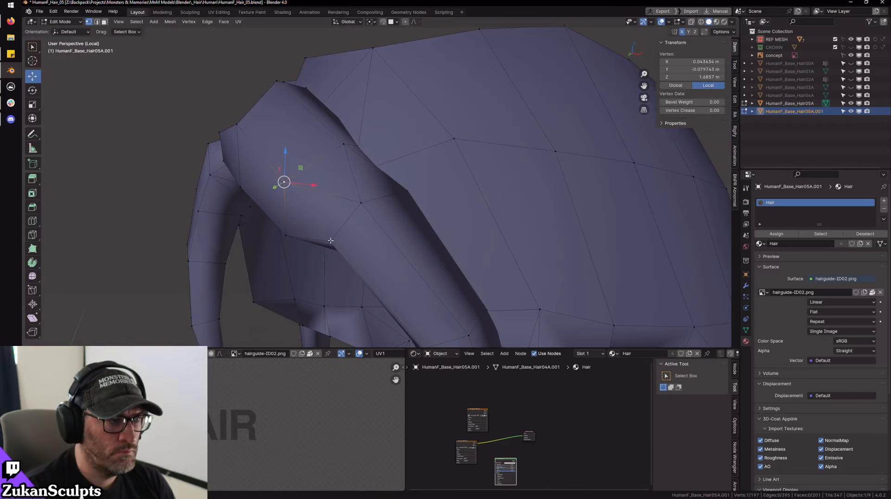
- Connect the front strand's middle vertex to the vertex on its lower border with an edge, and nudge a neighbouring vertex
shift+click(332, 241)
right_click(333, 241)
click(332, 241)
scroll(371, 232, down, 2)
middle_drag(393, 228, 351, 216)
scroll(324, 247, up, 2)
click(324, 239)
click(315, 258)
click(345, 217)
drag(342, 215, 344, 213)
middle_drag(344, 213, 453, 207)
- Return to the full scene and move the vertex at the inner bend of the front strand slightly along the Y axis
click(525, 226)
middle_drag(434, 238, 508, 238)
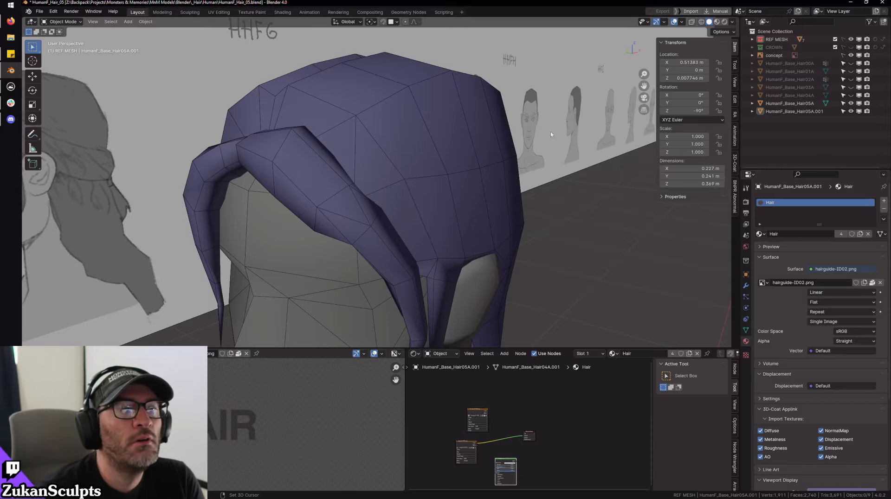
middle_drag(478, 194, 475, 195)
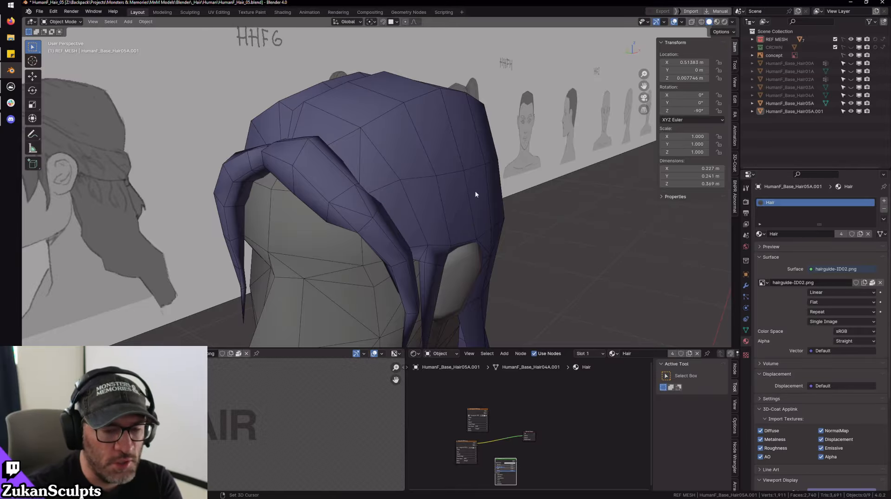
middle_drag(409, 236, 439, 166)
scroll(424, 143, up, 5)
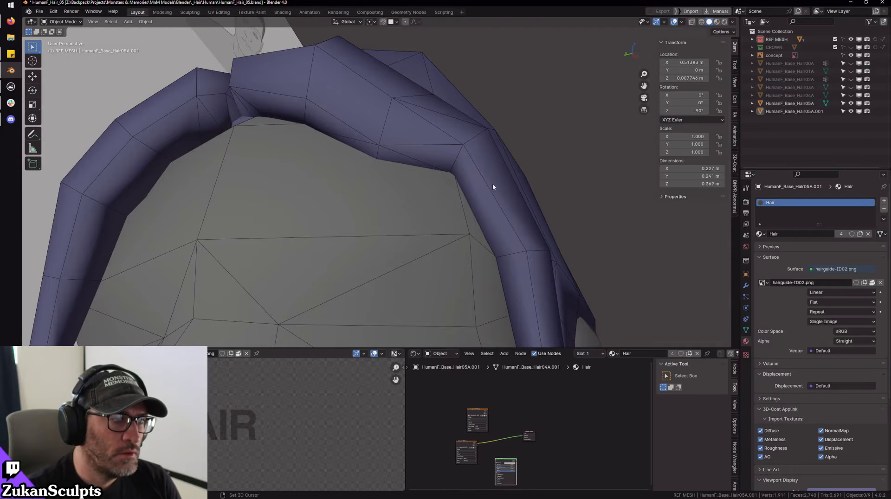
key(Tab)
middle_drag(493, 187, 404, 195)
click(402, 186)
key(g)
key(y)
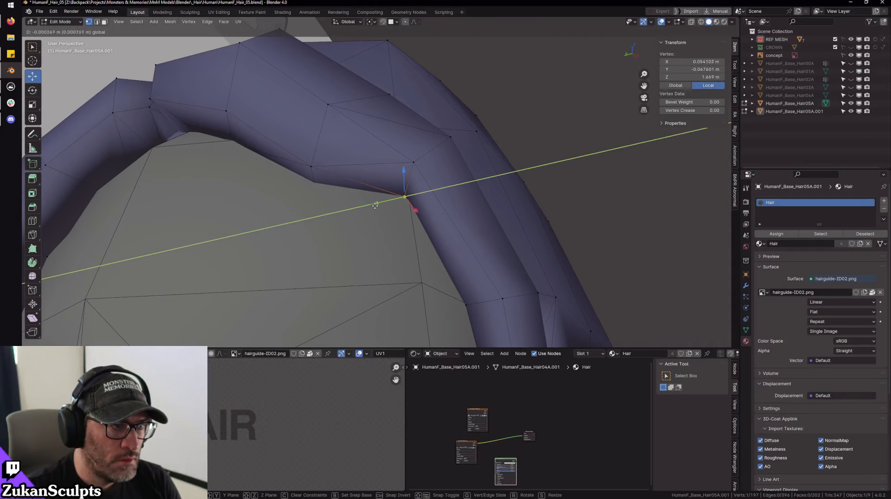
drag(375, 205, 380, 207)
scroll(552, 201, down, 2)
- Isolate the hair in local view and frame the gap where the two front strands meet at the parting
click(576, 229)
middle_drag(576, 229, 551, 200)
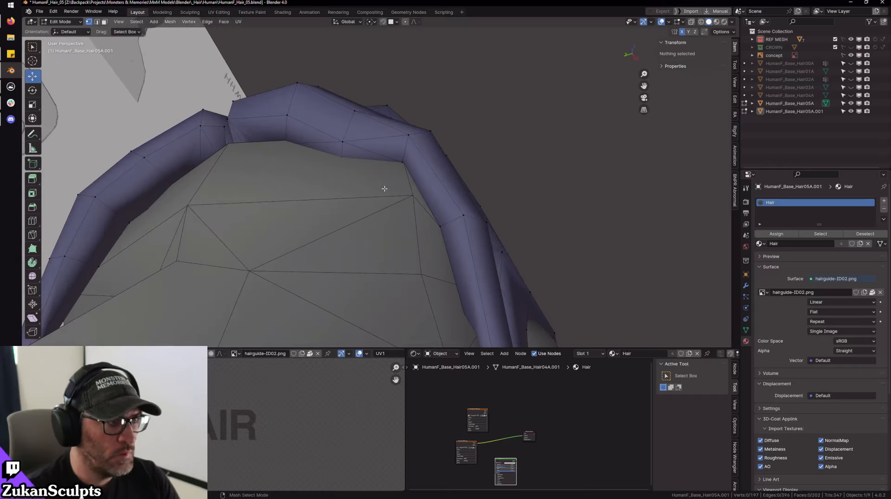
middle_drag(366, 170, 342, 173)
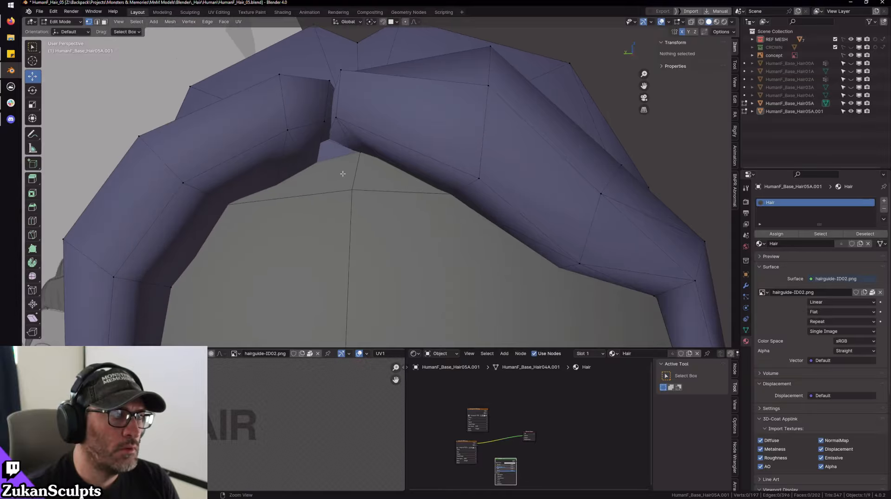
scroll(392, 190, up, 3)
key(KP_Divide)
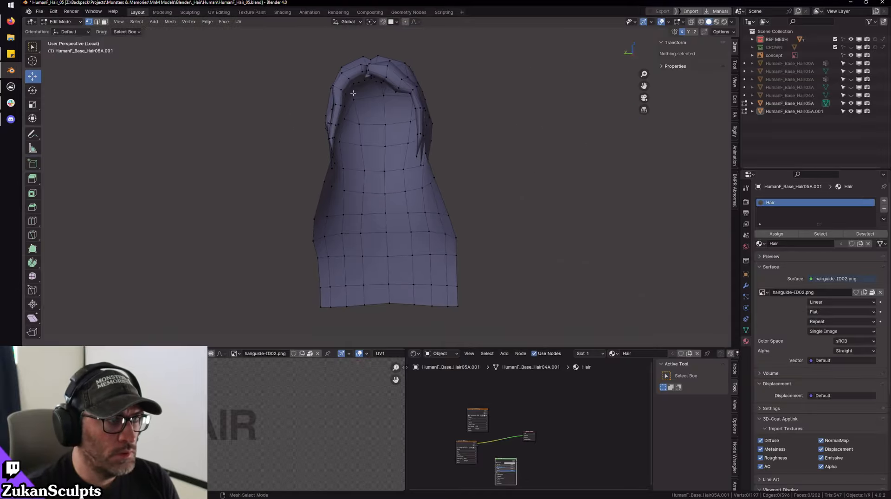
key(ctrl+z)
scroll(423, 225, up, 3)
scroll(423, 224, up, 3)
middle_drag(423, 224, 443, 198)
scroll(442, 198, up, 2)
scroll(443, 198, down, 3)
- Select the whole linked main hair shell in face mode and hide it, leaving the front strands
key(ctrl+Tab)
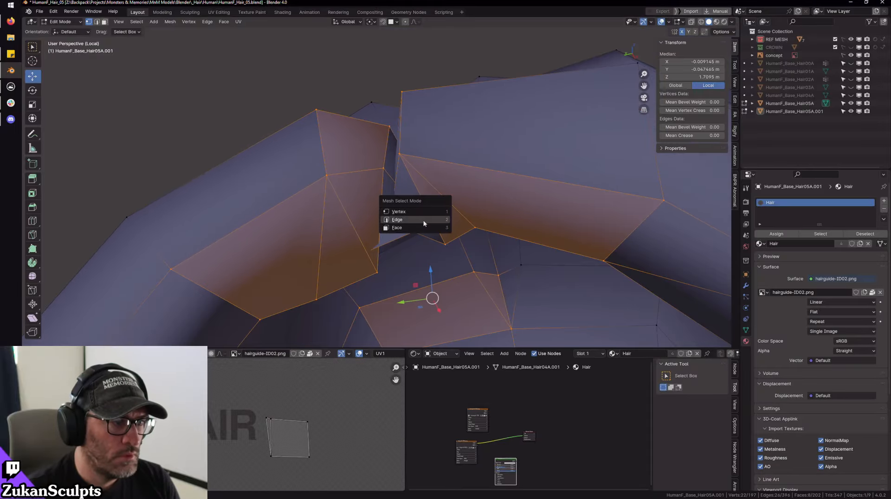
click(408, 228)
middle_drag(418, 241, 467, 292)
click(467, 293)
key(ctrl+l)
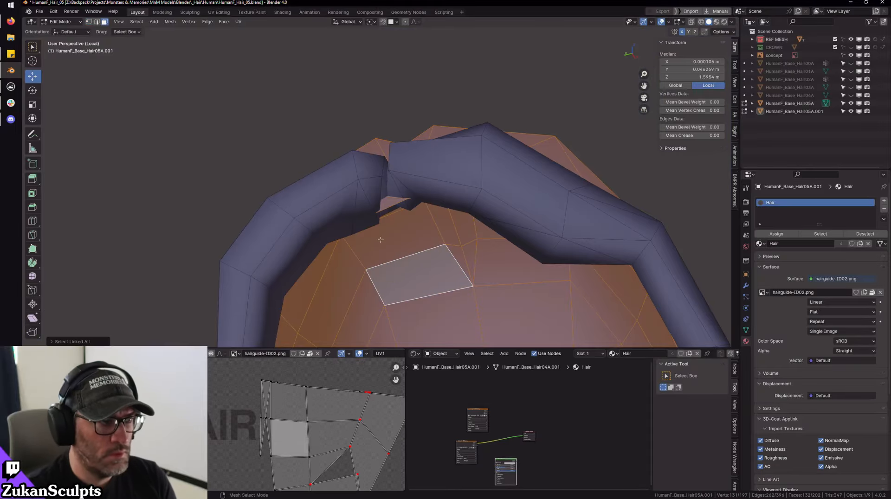
key(h)
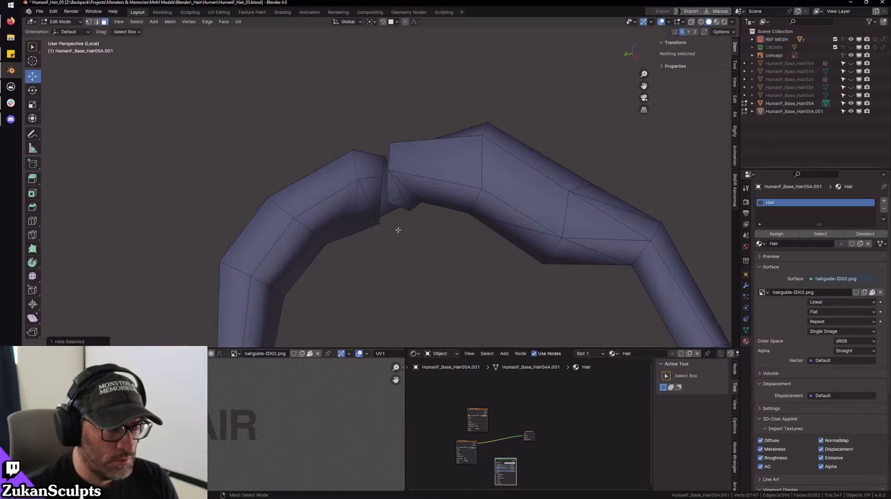
- Move the inner vertex at the root end of the front strand toward the opposite strand to narrow the gap
click(373, 207)
key(KP_Decimal)
middle_drag(447, 255, 472, 188)
key(ctrl+Tab)
click(524, 193)
click(475, 178)
key(g)
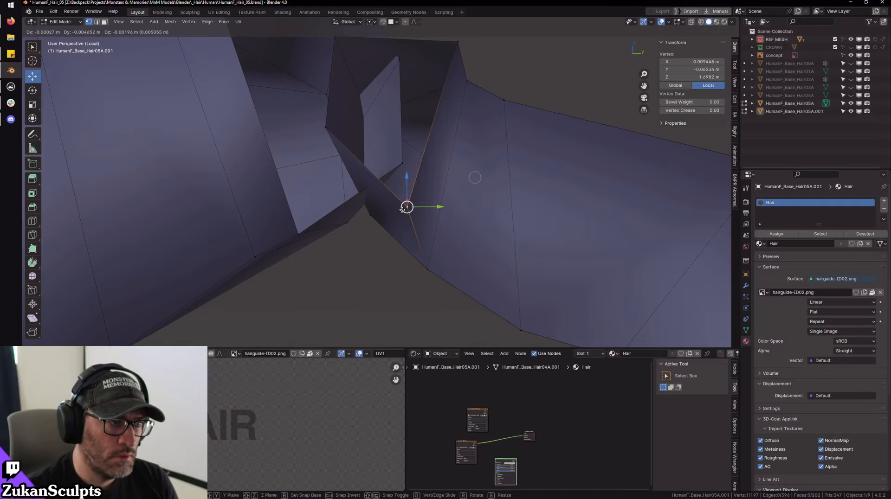
click(403, 209)
- Connect two vertices at the strand's root with an edge, reveal the hidden hair shell and leave local view
middle_drag(403, 205, 421, 244)
click(401, 198)
shift+click(439, 140)
key(ctrl+v)
click(439, 142)
key(ctrl+l)
key(KP_Divide)
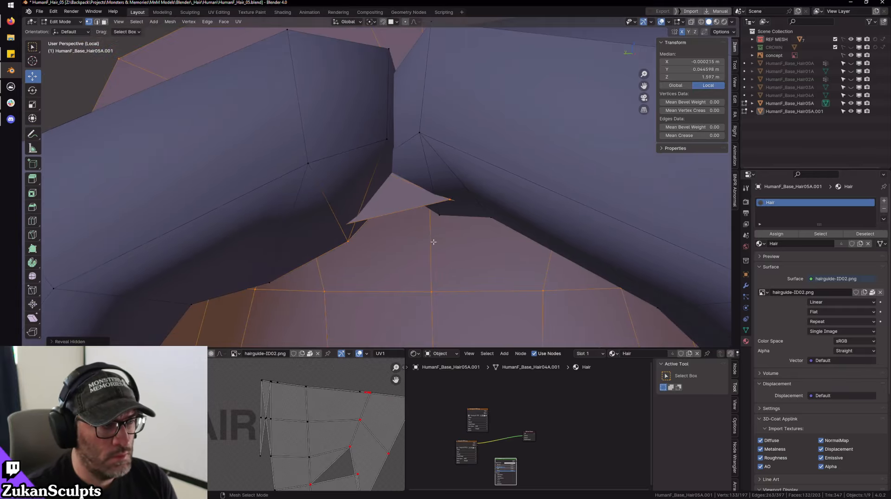
- Compare the hair's front silhouette and parting with the concept drawing in front wireframe view
scroll(436, 228, down, 5)
scroll(434, 214, up, 3)
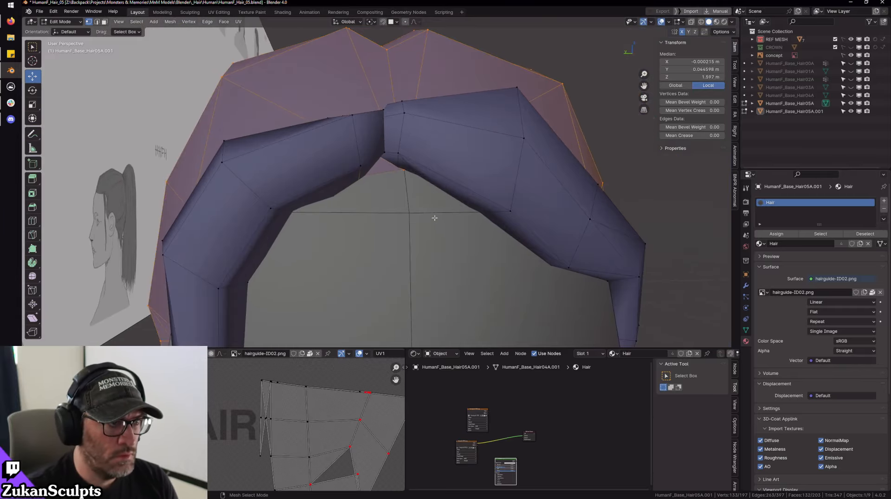
key(Tab)
scroll(409, 215, down, 3)
scroll(436, 215, down, 2)
mouse_move(436, 216)
middle_down()
mouse_move(404, 213)
mouse_move(404, 201)
mouse_move(440, 242)
mouse_move(365, 246)
middle_up()
key(KP_1)
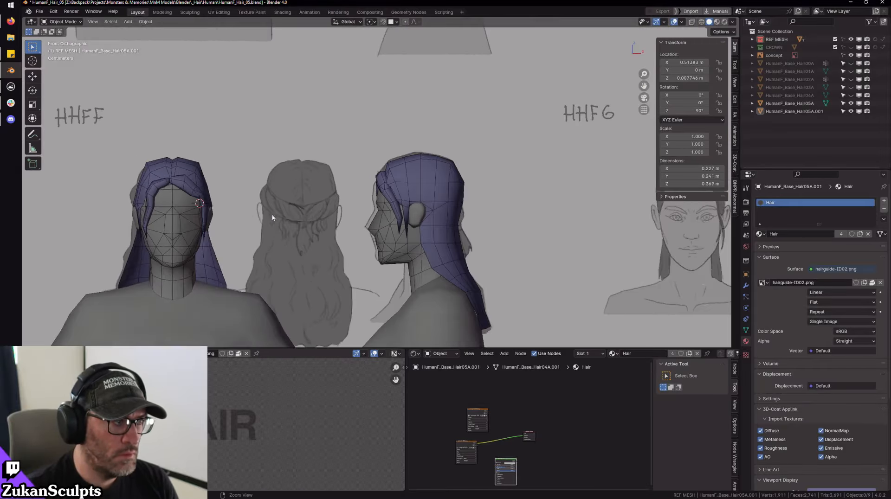
scroll(369, 221, up, 4)
scroll(408, 216, up, 3)
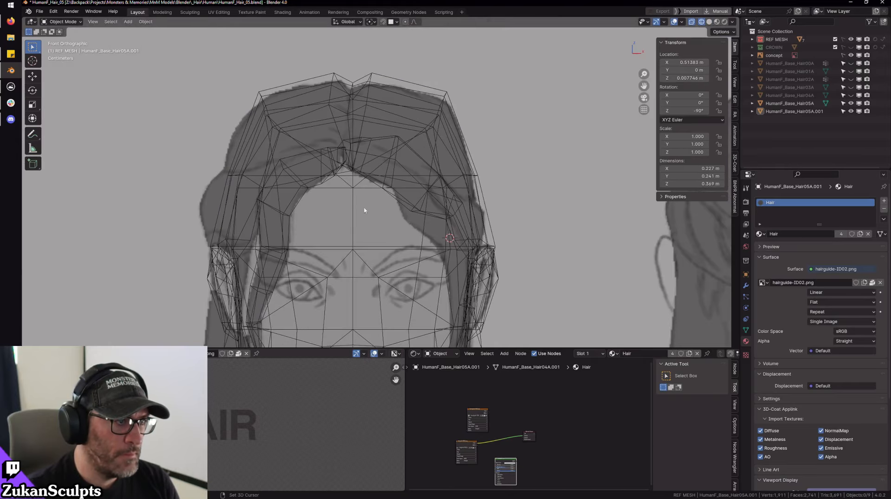
scroll(476, 175, up, 5)
- Isolate HumanF_Base_Hair05A in edit mode and hide both linked front strands
click(545, 119)
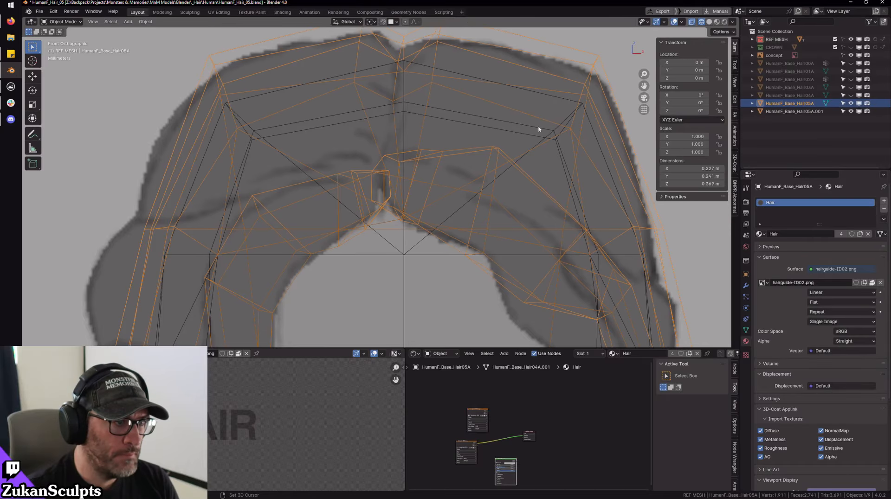
key(shift+z)
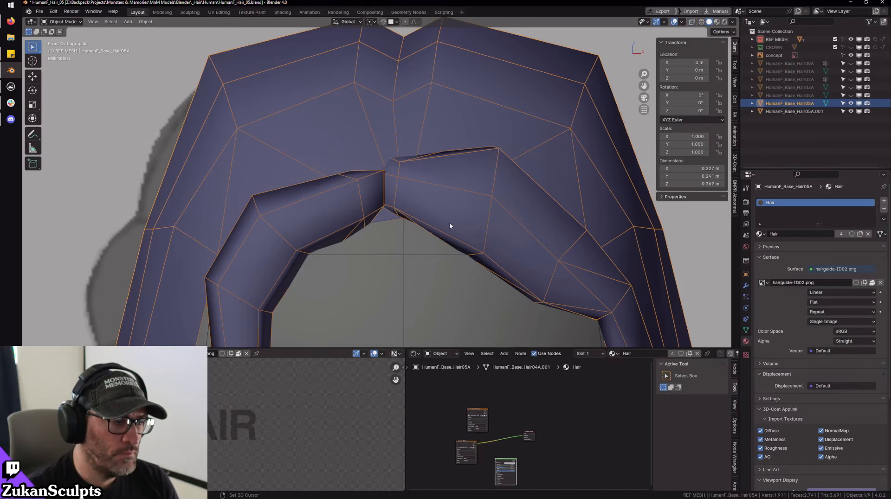
scroll(449, 221, down, 4)
scroll(424, 215, up, 3)
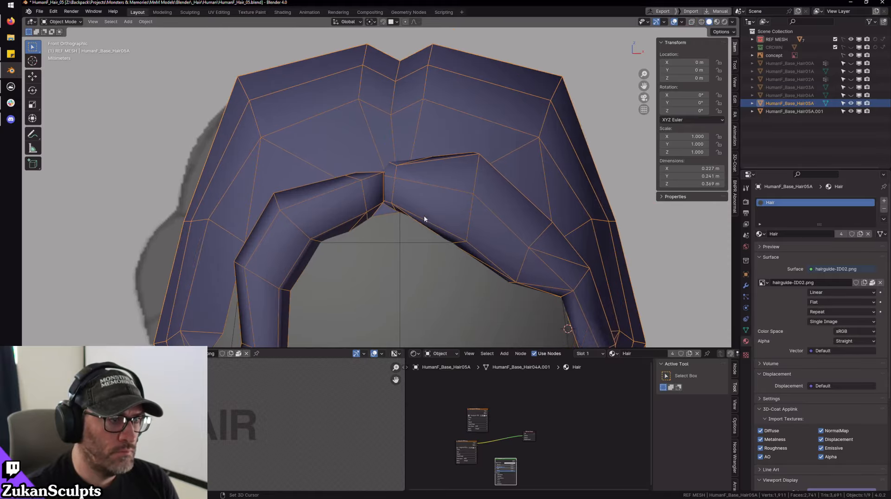
key(Tab)
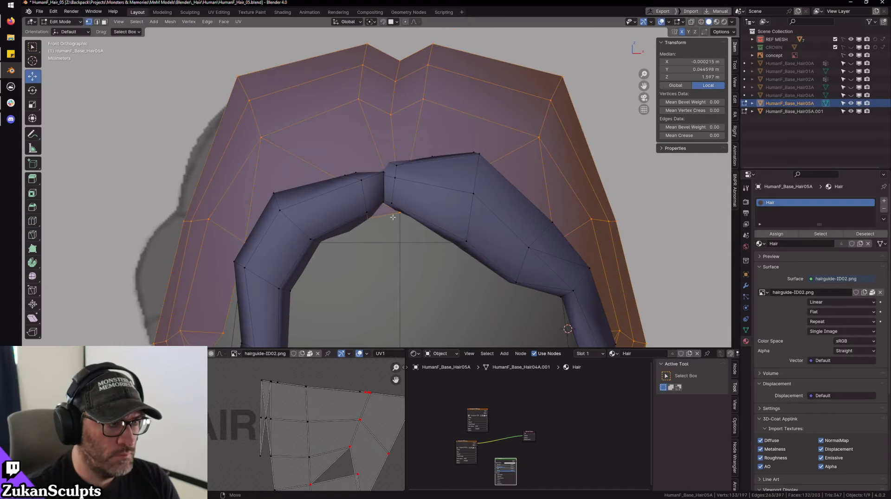
key(KP_Divide)
scroll(396, 207, up, 6)
key(ctrl+Tab)
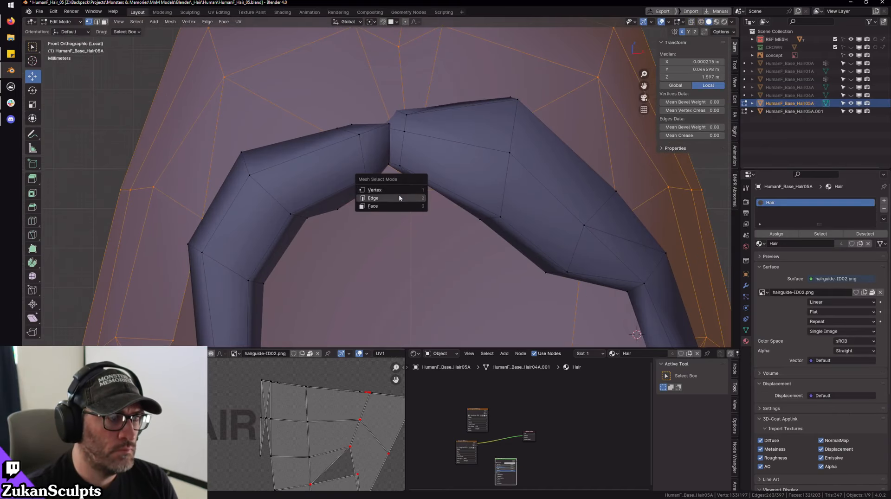
click(398, 206)
click(375, 151)
shift+click(446, 159)
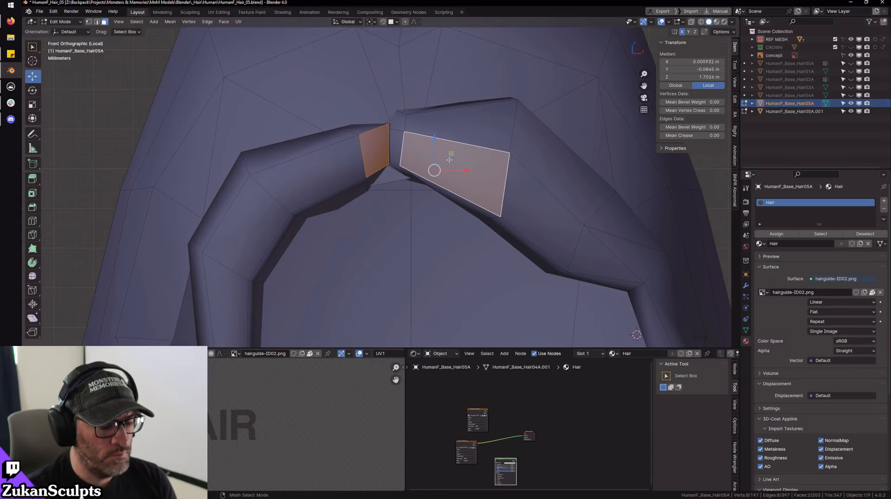
key(ctrl+l)
key(h)
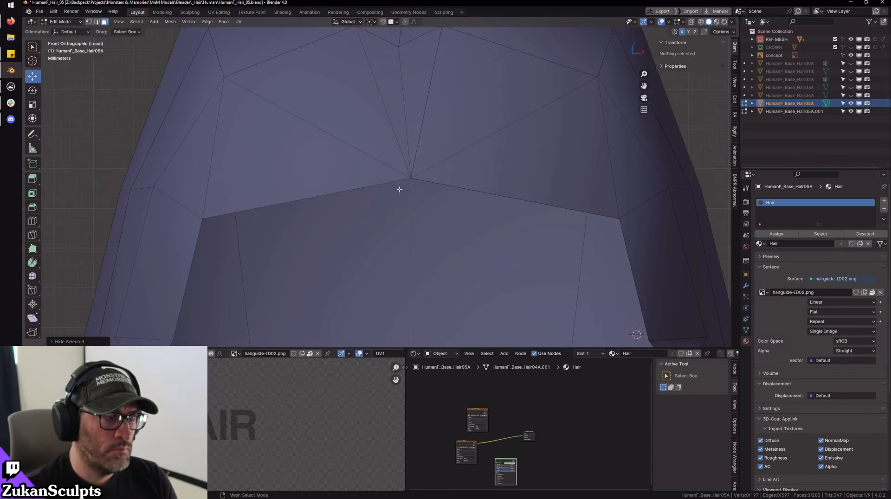
- Knife-cut a diagonal edge across the hair shell from beside the centre parting down to the hairline
right_click(423, 171)
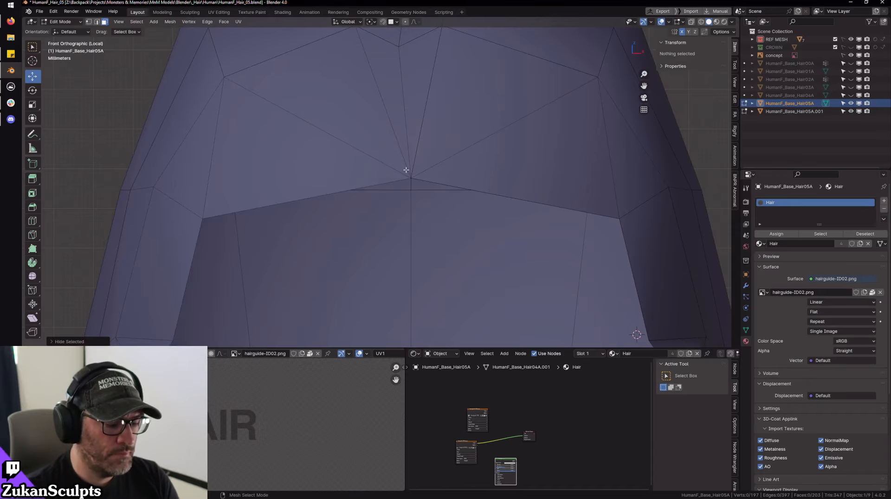
key(shift+space)
key(k)
click(405, 118)
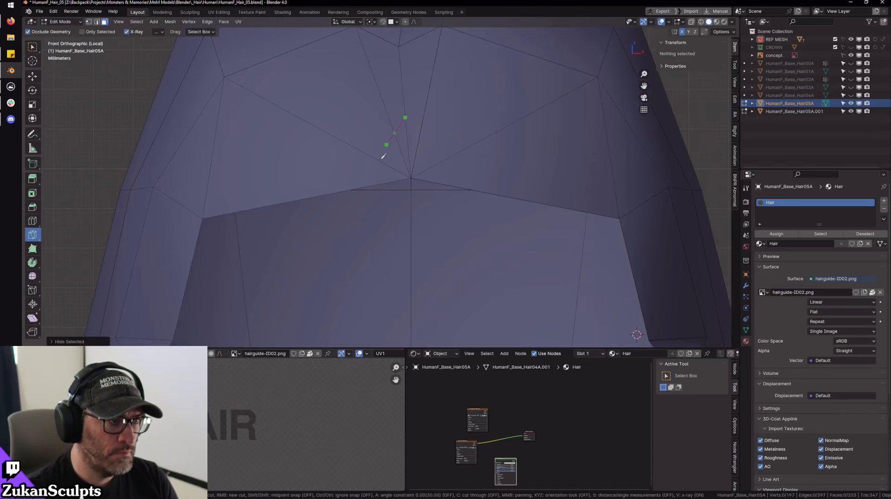
click(355, 184)
key(Return)
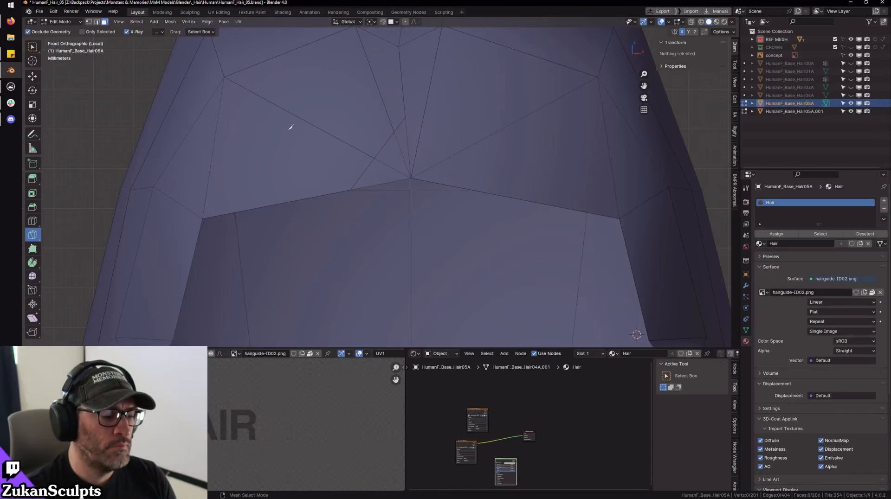
- Delete the two small faces beside the parting that overlap the forehead, using the concept drawing in wireframe, and isolate the hair again
key(slash)
key(shift+z)
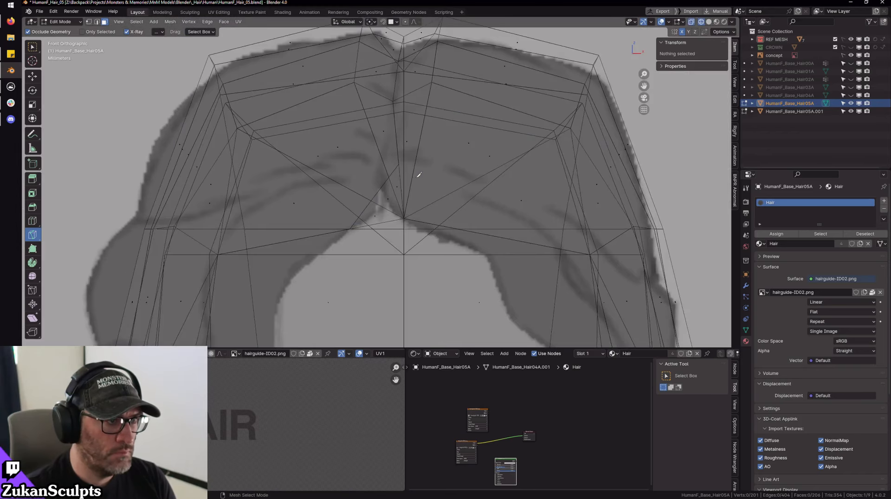
scroll(373, 204, up, 3)
click(33, 46)
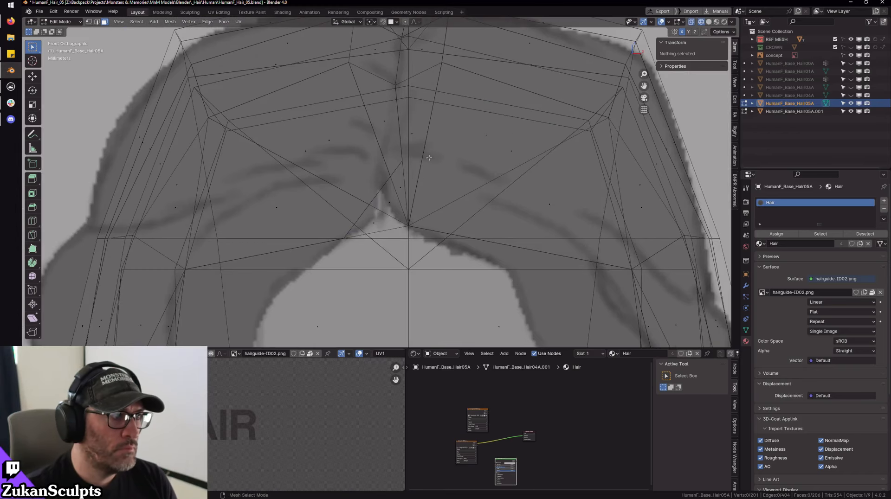
key(ctrl+Tab)
click(380, 222)
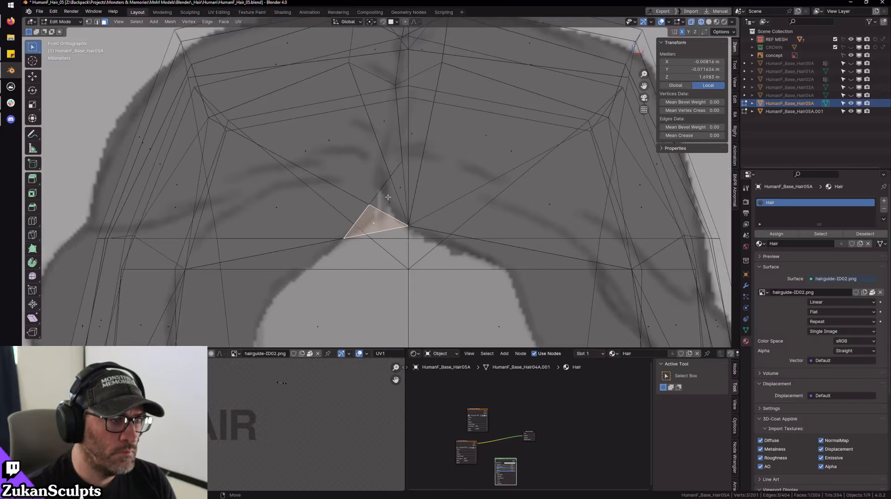
shift+click(394, 195)
key(x)
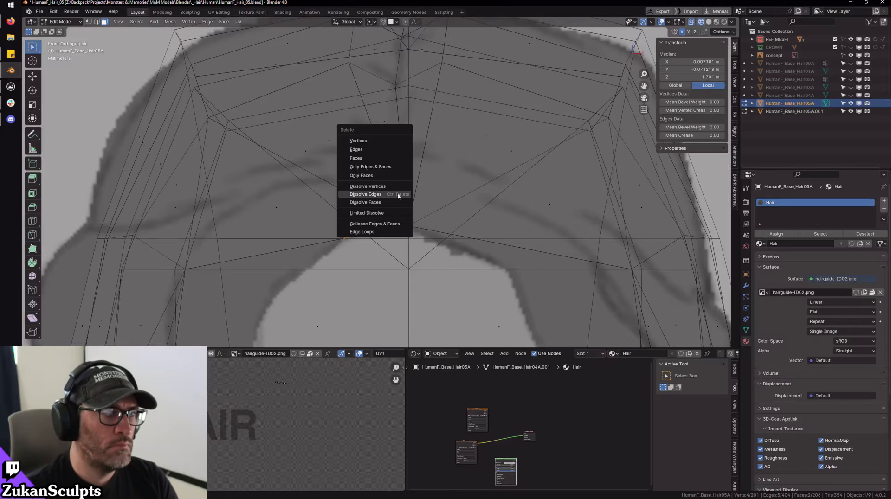
click(392, 161)
key(KP_Divide)
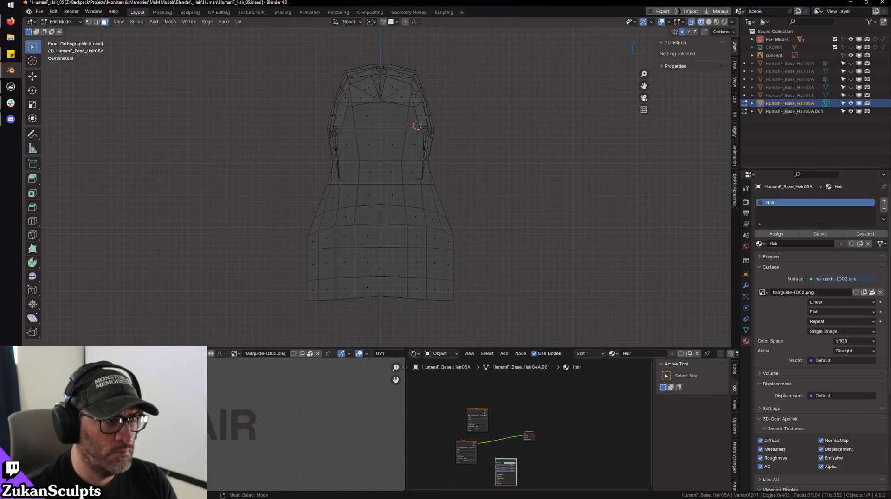
- Merge the stray vertex on the parting edge into the centre hairline vertex of the hair shell
key(alt+z)
drag(353, 80, 411, 124)
key(KP_Decimal)
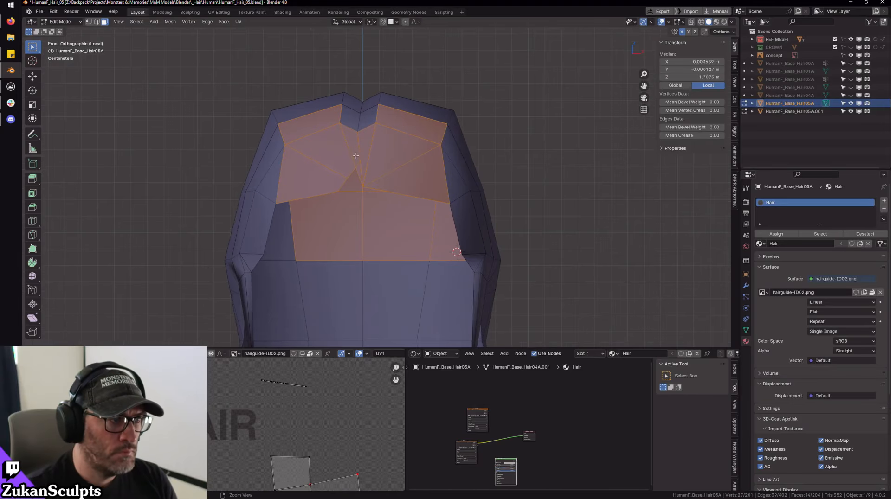
middle_drag(356, 155, 386, 170)
right_click(386, 171)
click(371, 157)
scroll(422, 191, down, 5)
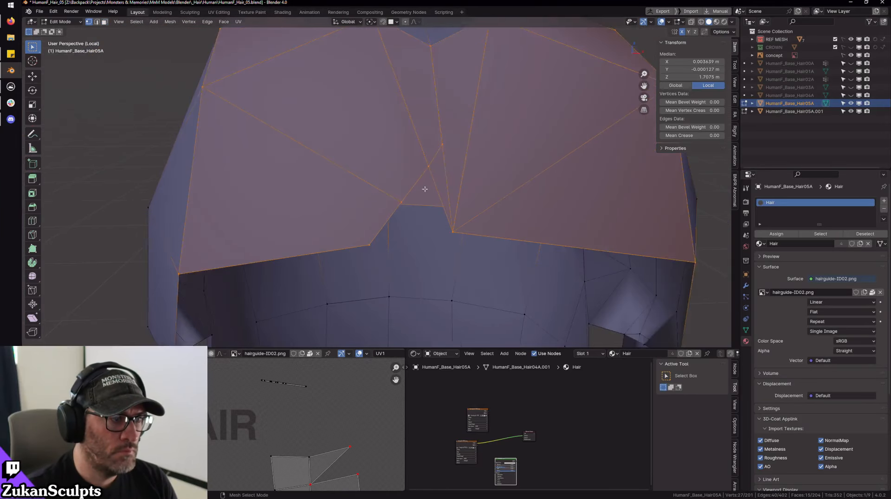
click(426, 181)
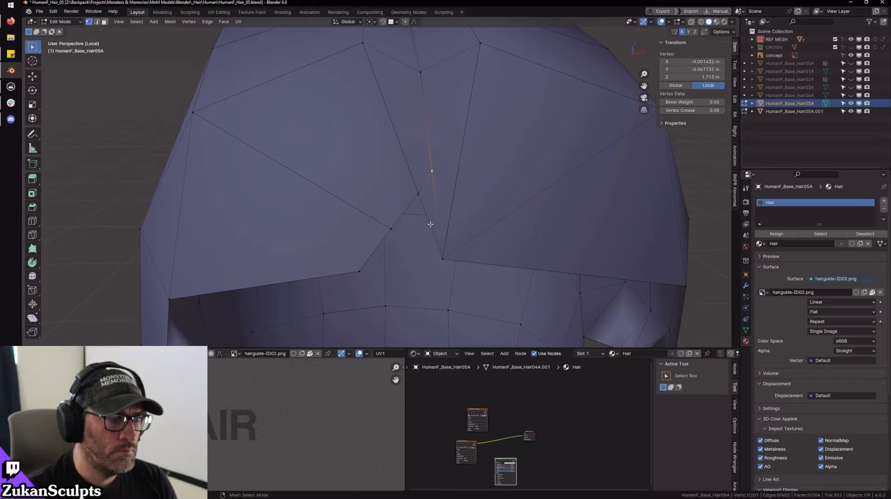
shift+click(444, 259)
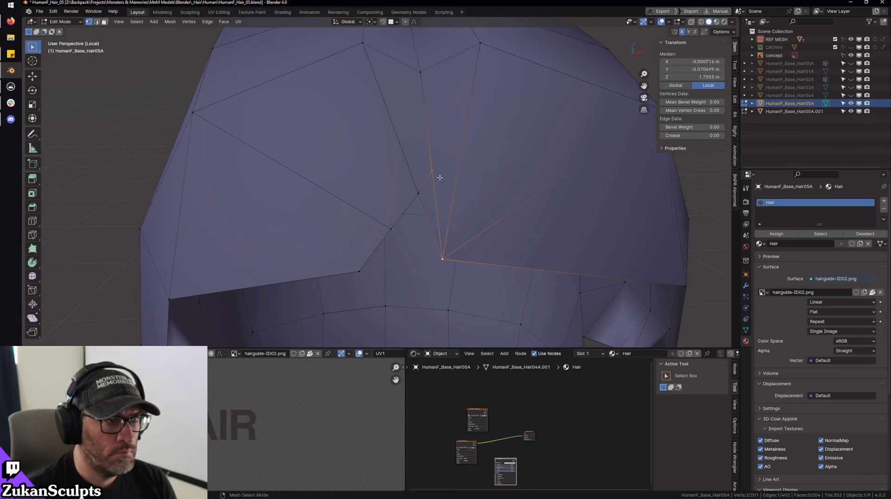
key(m)
click(453, 259)
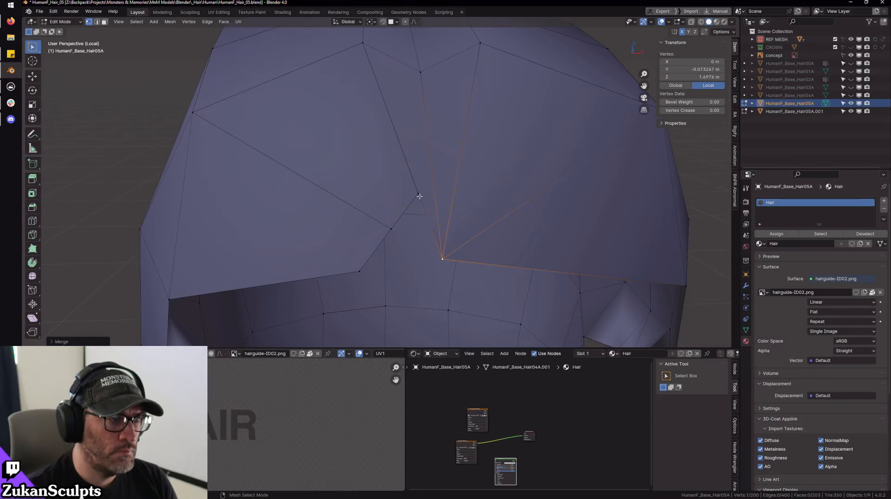
- Select the narrow face along the parting and turn on the statistics overlay
scroll(420, 197, down, 2)
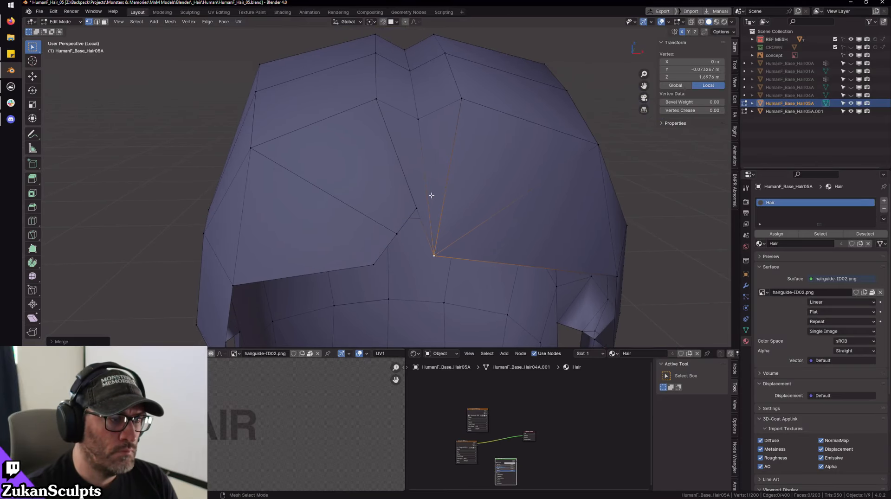
key(ctrl+Tab)
click(409, 204)
click(412, 157)
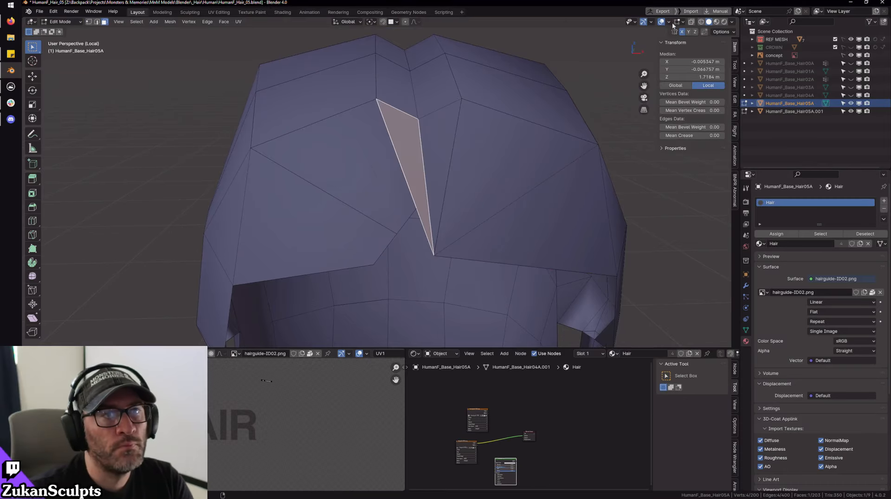
click(669, 22)
click(620, 85)
- Examine the shell faces beside the parting by selecting them individually with the mesh statistics on
key(ctrl+Tab)
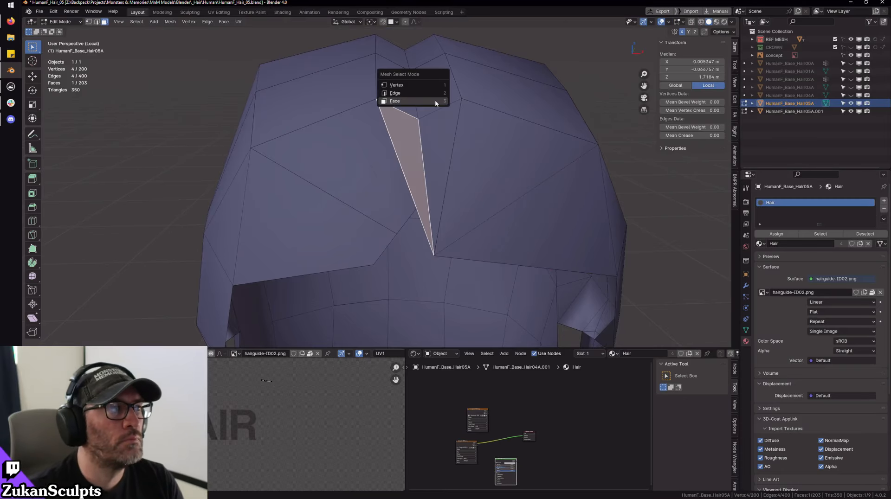
click(399, 89)
middle_drag(404, 178, 395, 162)
key(ctrl+Tab)
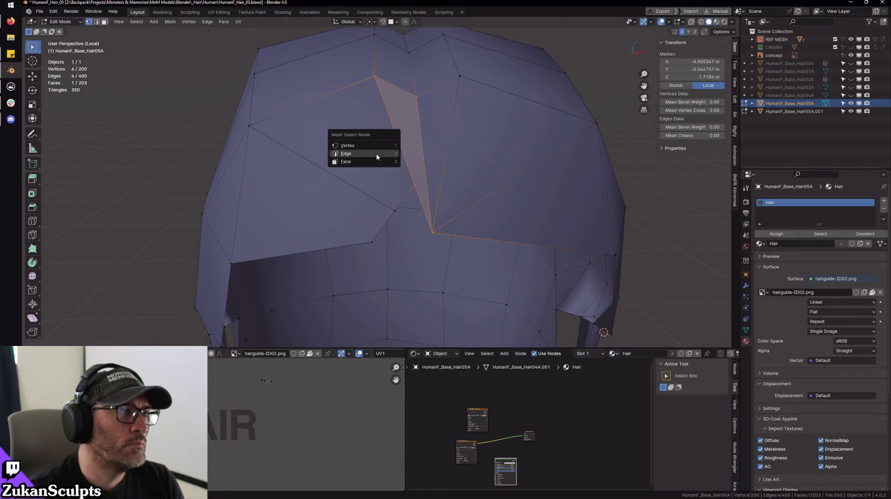
click(357, 160)
click(369, 154)
key(ctrl+Tab)
click(357, 140)
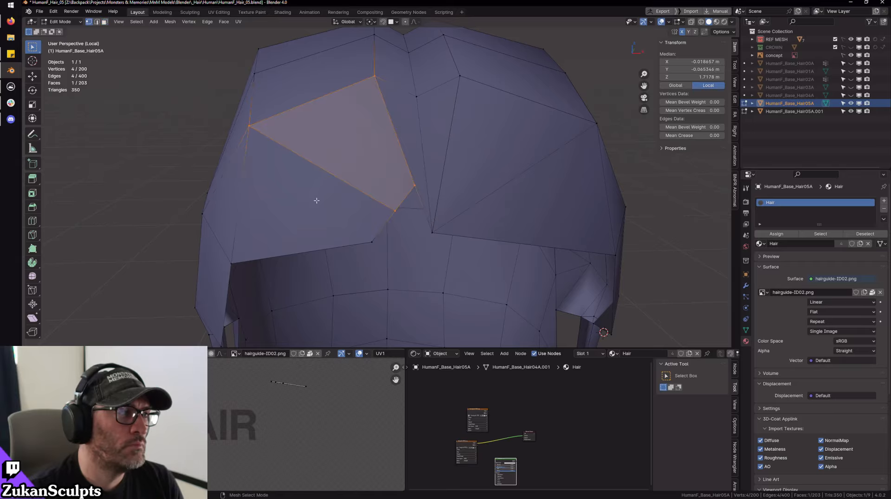
click(322, 200)
- Select the shell's corner vertex at the parting gap, leave local view and reveal the hidden front strands
click(413, 185)
scroll(433, 191, up, 3)
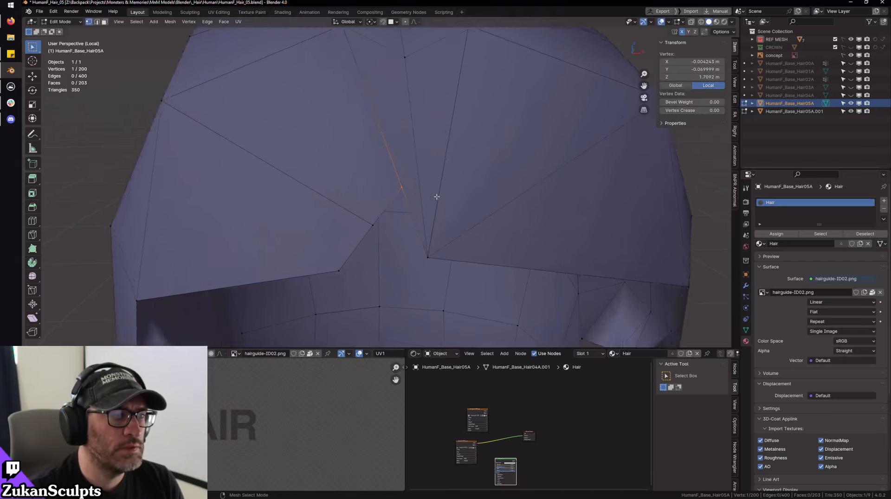
key(KP_Divide)
scroll(420, 171, up, 4)
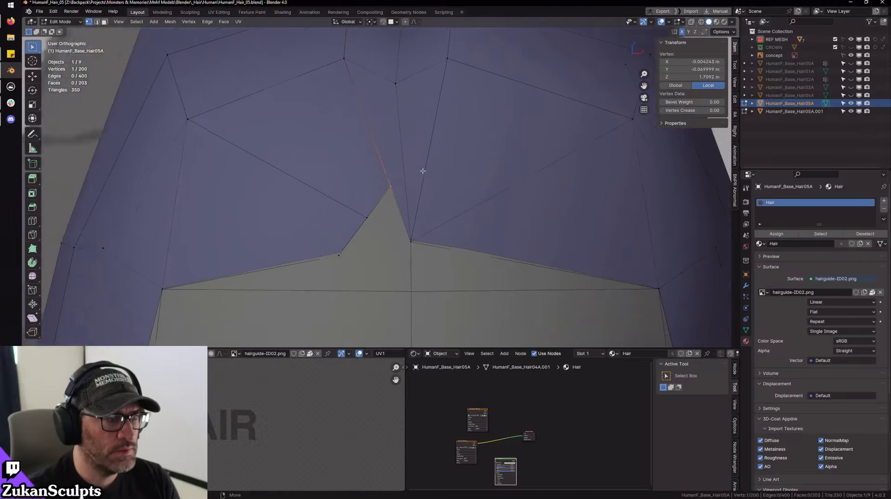
key(alt+h)
scroll(418, 167, down, 3)
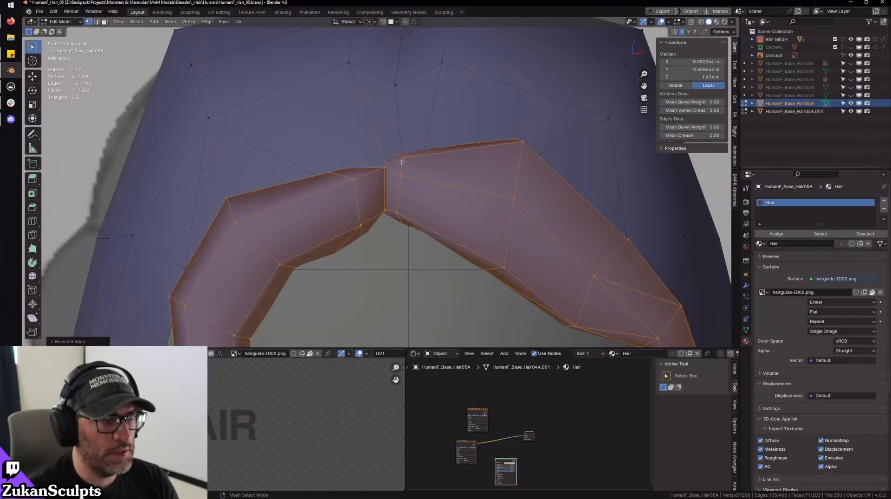
- Move the shell's parting corner vertex down about 4 mm in front wireframe view, tucking it behind the strands
key(alt+z)
key(KP_1)
mouse_move(416, 181)
mouse_down()
mouse_move(435, 162)
mouse_move(412, 171)
mouse_move(408, 219)
mouse_up()
key(g)
scroll(412, 225, down, 2)
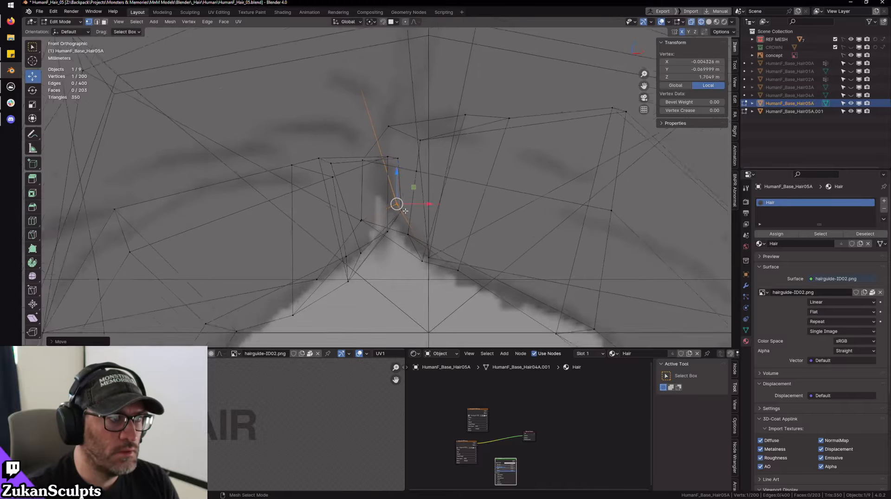
scroll(387, 221, up, 5)
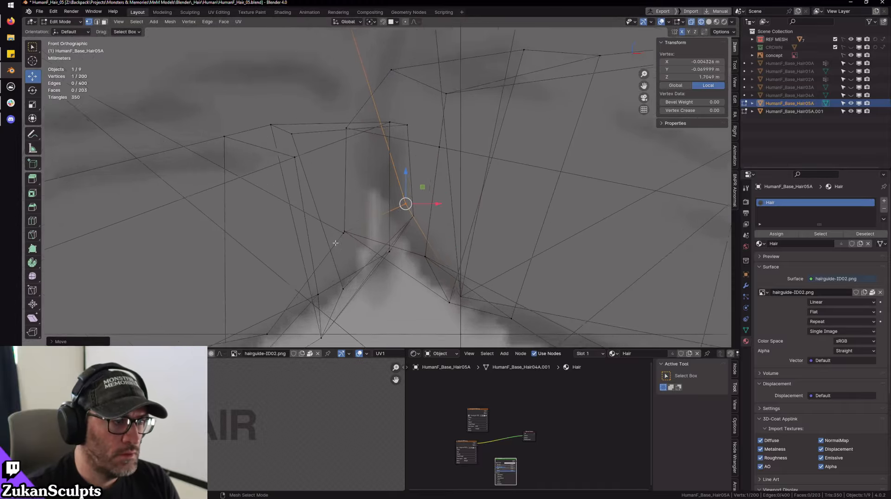
click(327, 252)
- Compare the hair's front and side shapes with the concept drawings in solid and wireframe views
middle_drag(320, 262, 411, 148)
key(Tab)
scroll(406, 179, down, 8)
scroll(404, 204, up, 4)
key(KP_1)
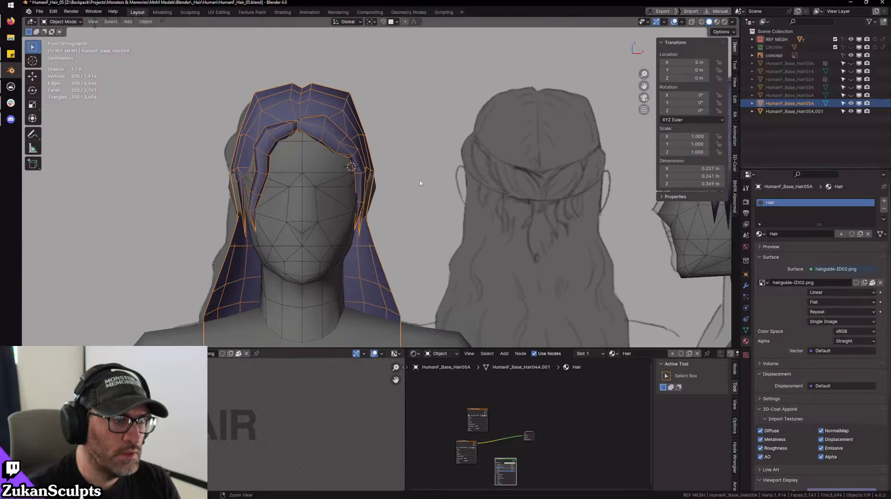
key(shift+z)
shift+middle_drag(373, 192, 439, 215)
scroll(390, 196, up, 1)
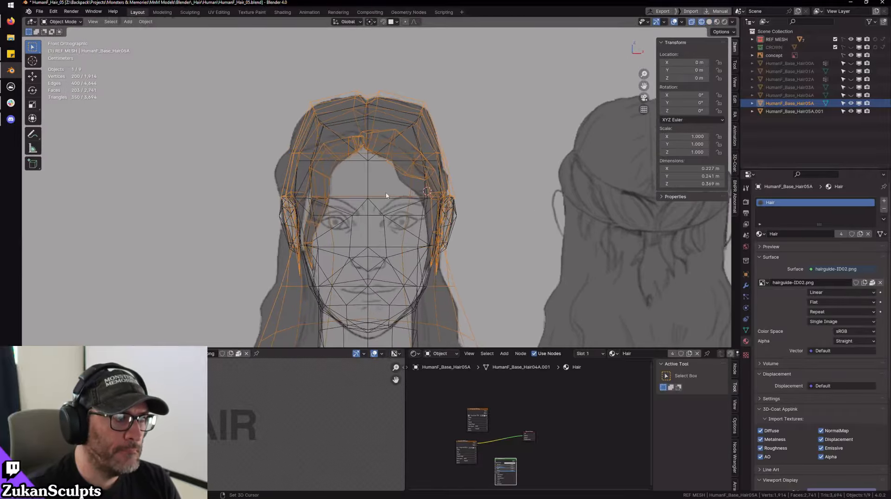
scroll(422, 168, down, 6)
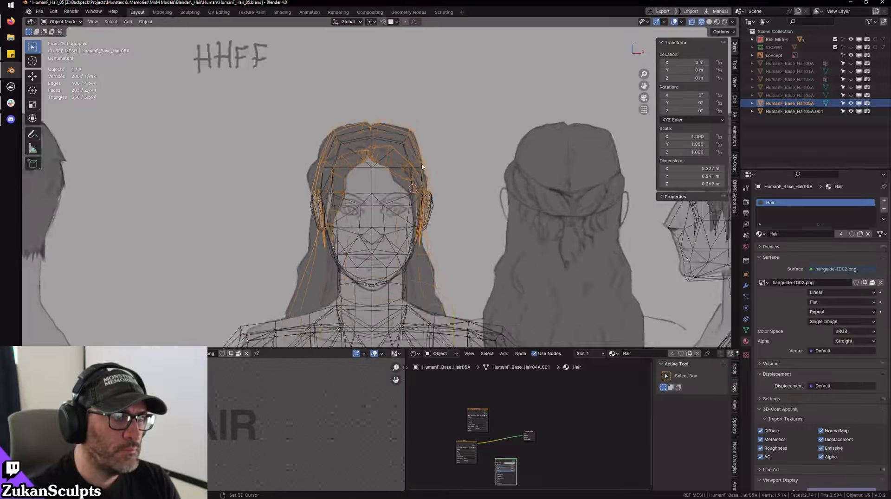
key(shift+z)
shift+middle_drag(572, 210, 417, 199)
scroll(417, 199, up, 2)
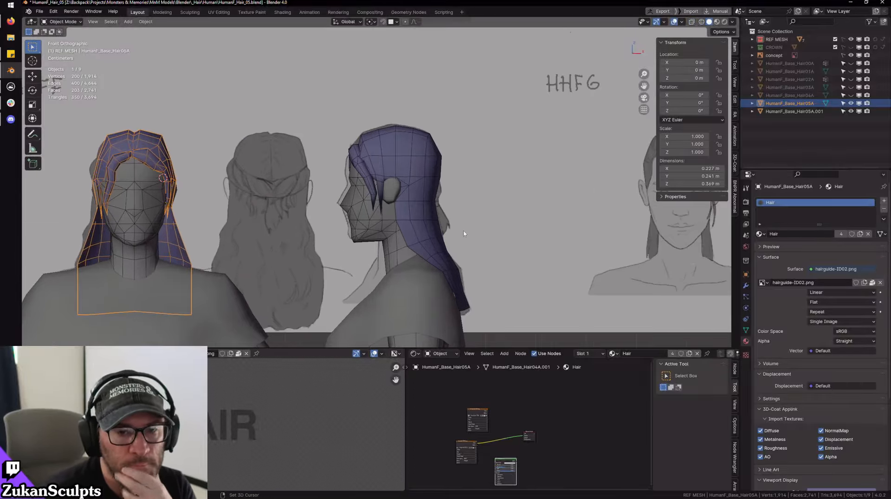
scroll(439, 147, up, 2)
shift+middle_drag(439, 146, 419, 141)
- Reposition a front strand's tip vertex on HumanF_Base_Hair05A.001 to follow the side concept drawing in wireframe
click(418, 141)
key(shift+z)
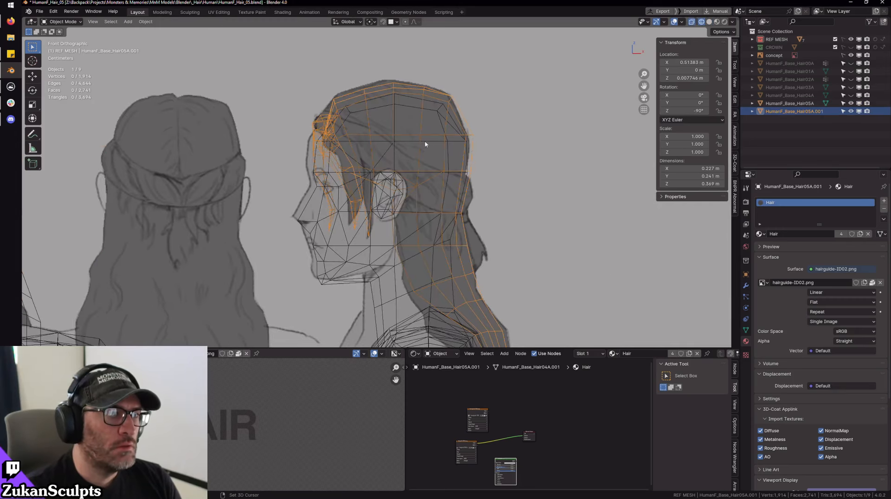
scroll(425, 145, up, 2)
key(Tab)
click(355, 246)
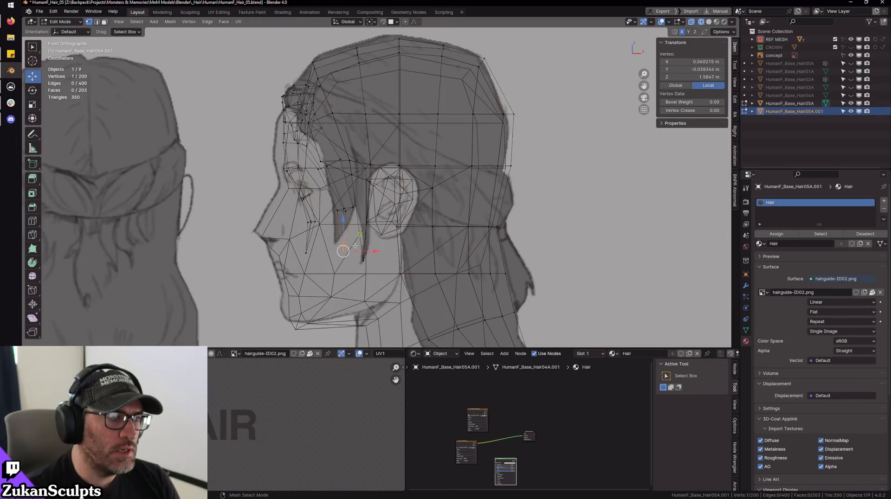
drag(343, 252, 336, 245)
- Compare the full hair mesh with the front and side concept drawings in wireframe
key(a)
ctrl+middle_drag(424, 210, 384, 173)
scroll(407, 181, down, 1)
scroll(345, 190, down, 2)
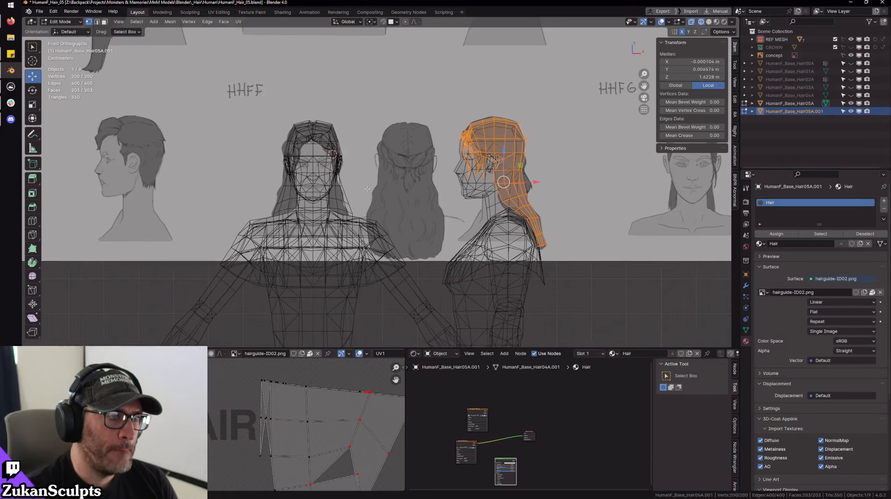
scroll(371, 190, up, 1)
scroll(383, 185, up, 1)
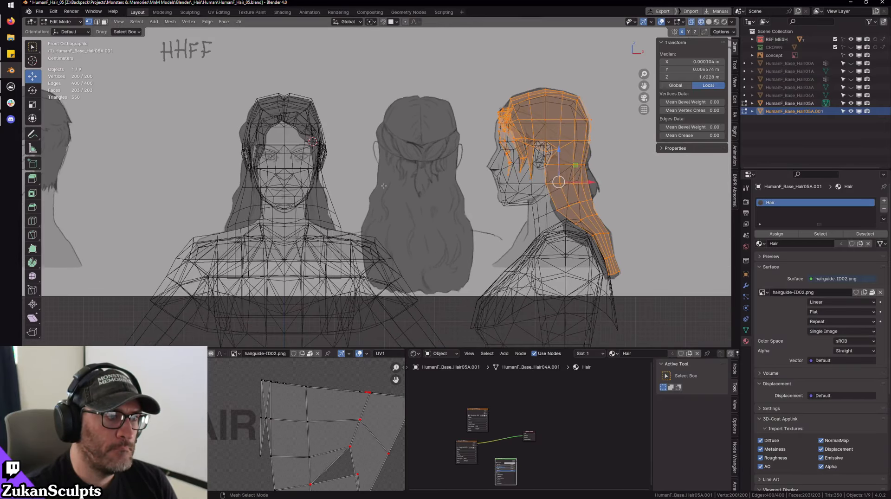
key(Tab)
scroll(364, 177, up, 3)
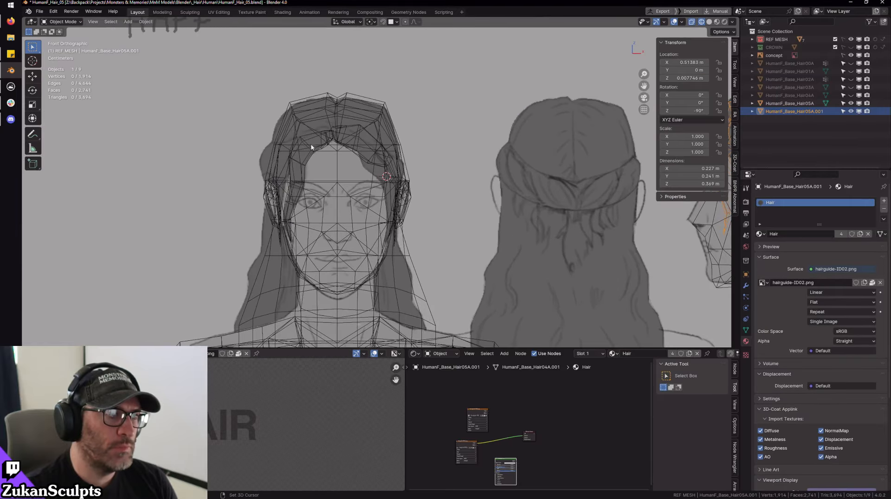
- In HumanF_Base_Hair05A, move the inner upper vertex of the small strand beside the ear towards the face in front view
click(365, 176)
key(Tab)
scroll(363, 192, down, 3)
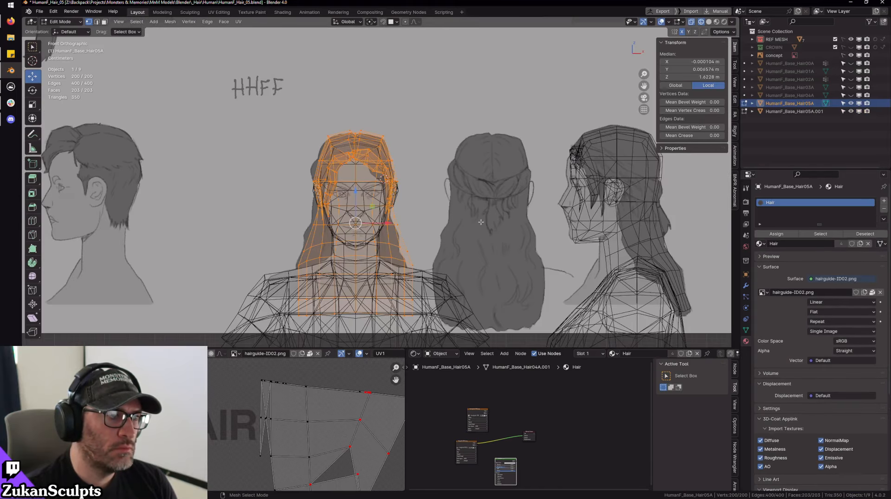
scroll(351, 189, up, 4)
key(shift+z)
key(alt+z)
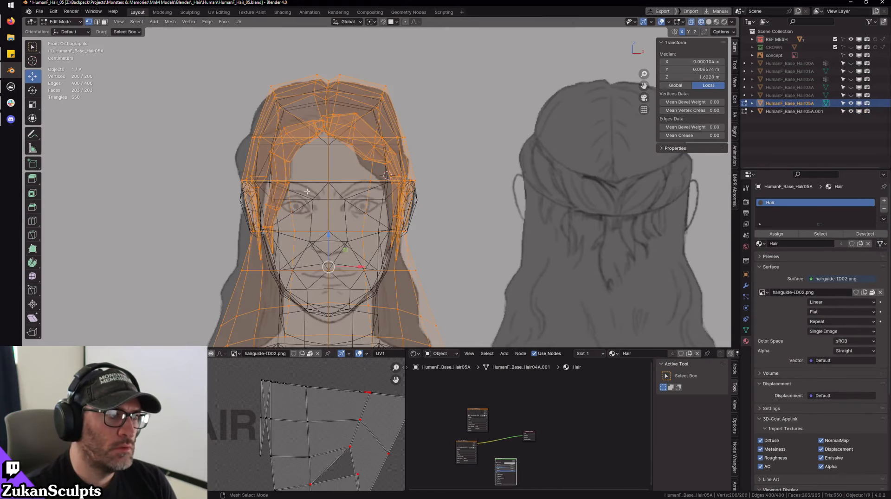
scroll(306, 191, up, 6)
key(alt+z)
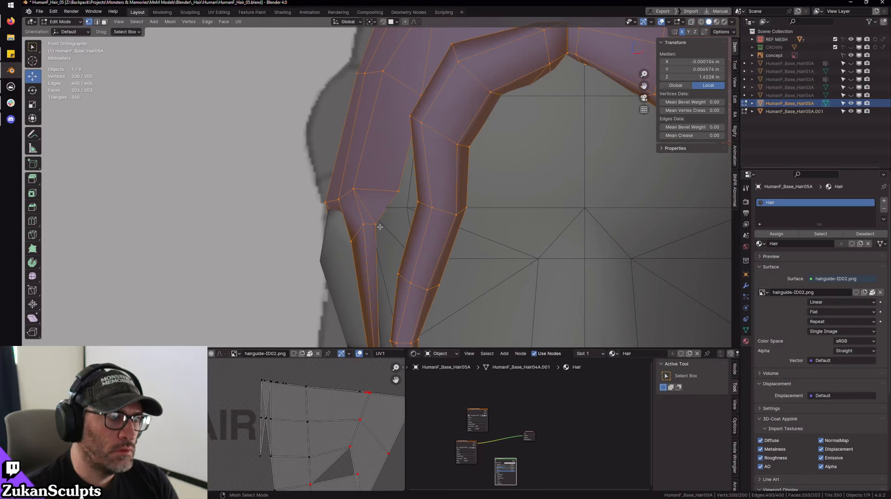
key(shift+z)
click(380, 227)
drag(403, 226, 421, 230)
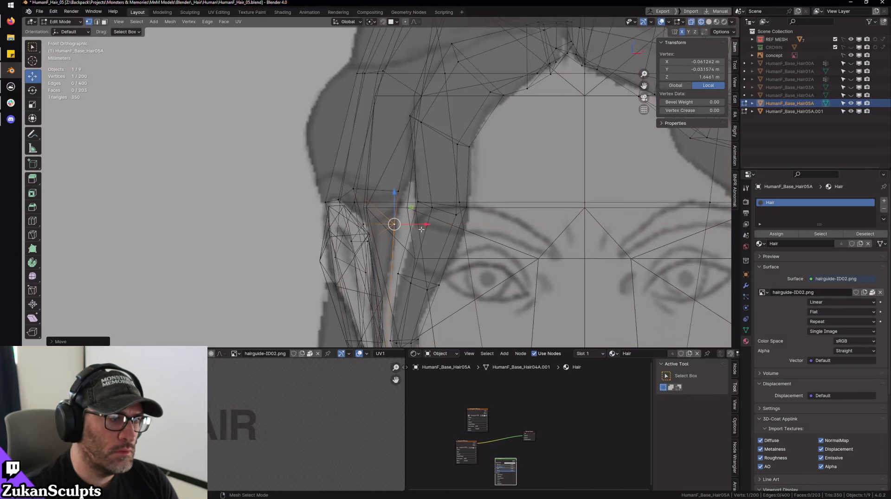
- Move the ear strand's vertex forward, down and outward to about X -0.0656 m, Y -0.0393 m, Z 1.6461 m
key(shift+z)
scroll(434, 227, down, 4)
middle_drag(434, 227, 430, 184)
scroll(413, 199, down, 4)
scroll(428, 214, up, 4)
shift+middle_drag(384, 182, 362, 209)
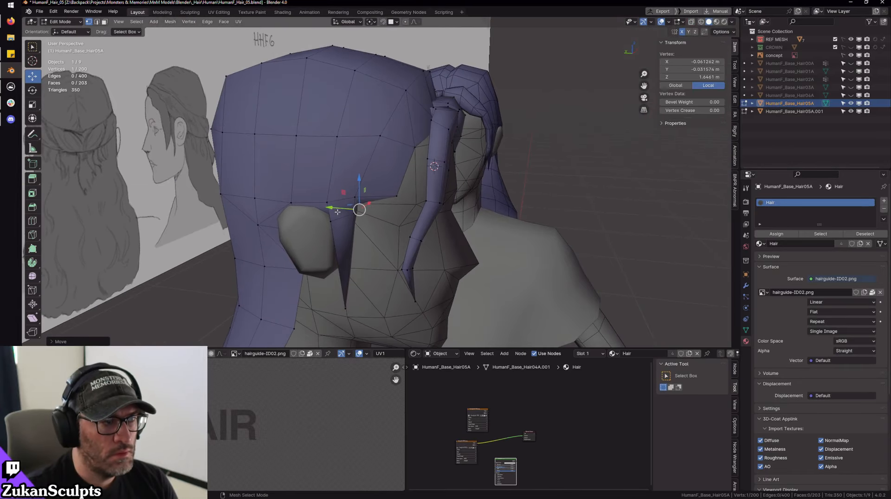
drag(334, 210, 344, 211)
middle_drag(429, 238, 383, 229)
drag(386, 207, 383, 210)
scroll(383, 211, up, 2)
middle_drag(386, 251, 362, 216)
scroll(388, 220, up, 3)
drag(359, 216, 351, 215)
- Check the ear strand against the front drawing and shift its selected vertex about 5 mm forward along Y
scroll(352, 216, down, 4)
alt+middle_drag(353, 221, 342, 248)
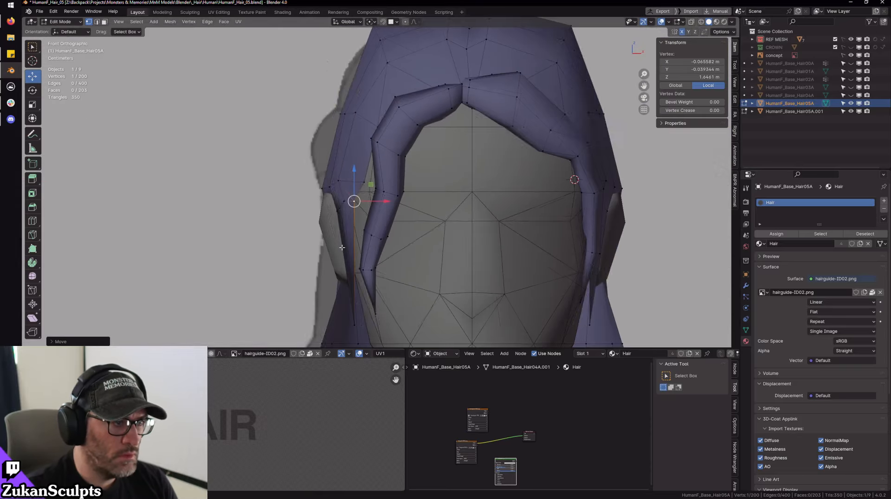
key(shift+z)
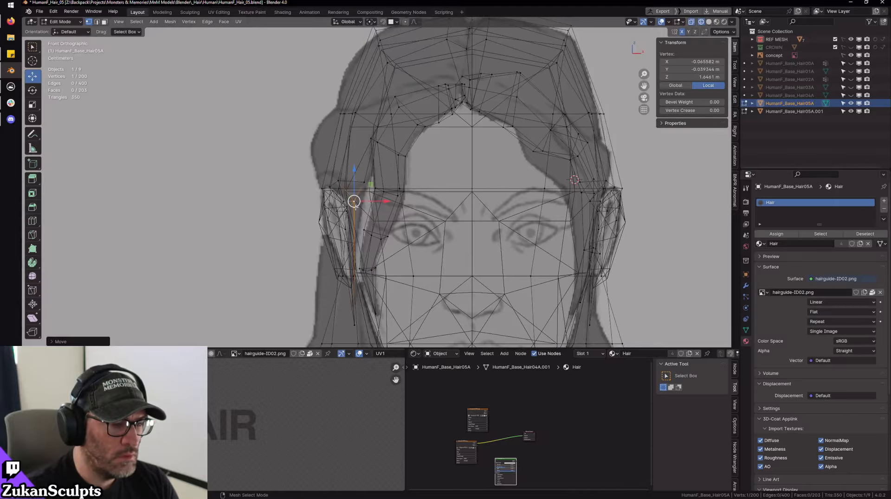
key(shift+z)
middle_drag(347, 218, 335, 207)
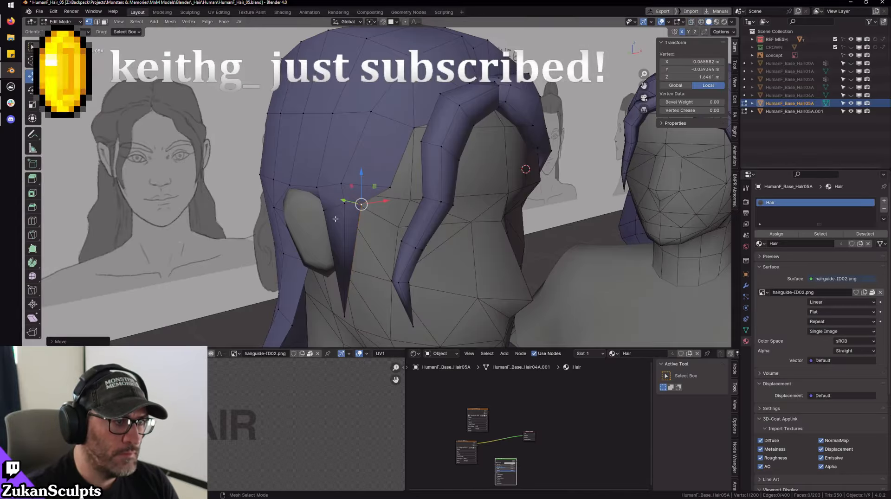
drag(344, 202, 415, 229)
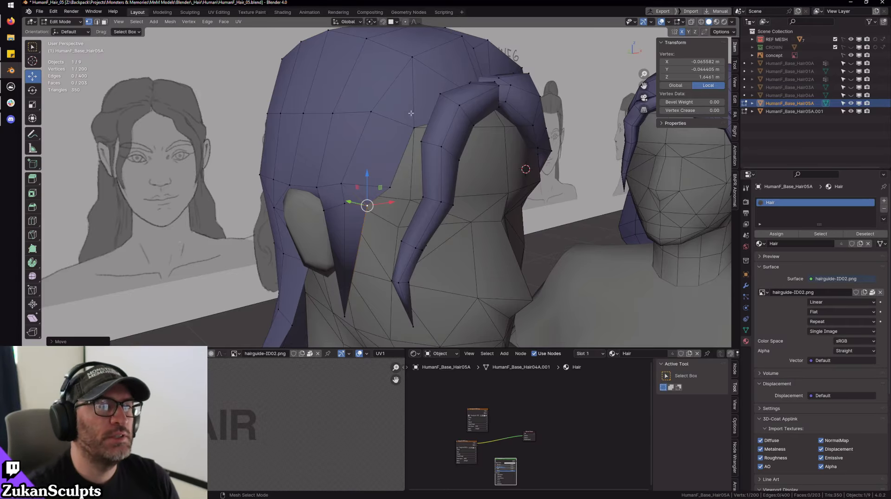
- Leave edit mode, hide HumanF_Base_Hair05A and show HumanF_Base_Hair00A
scroll(510, 174, down, 5)
key(Tab)
key(KP_Decimal)
scroll(510, 172, down, 5)
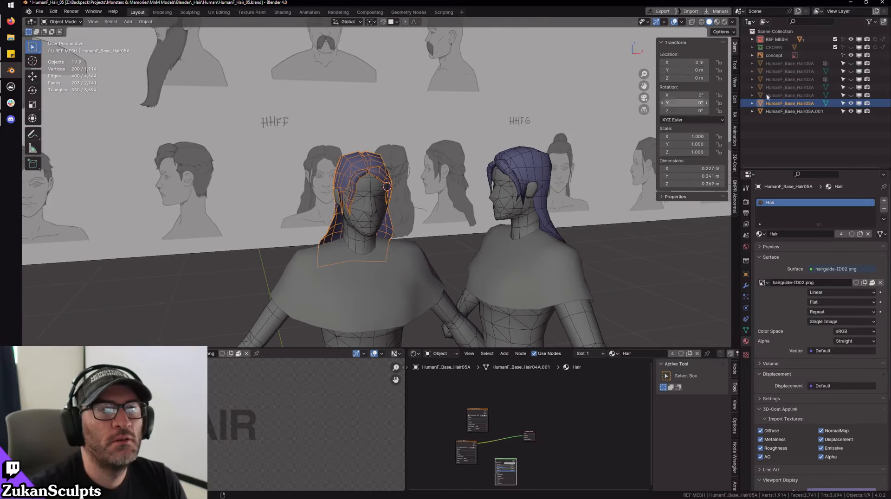
click(851, 103)
click(851, 63)
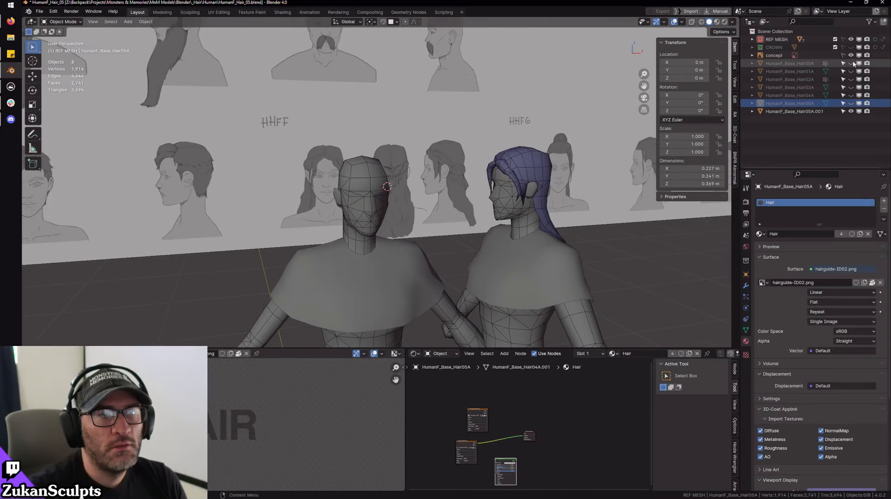
- Examine the tall blue hair mesh HumanF_Base_Hair00A on the female head beside the finished hairstyle
middle_drag(427, 138, 496, 141)
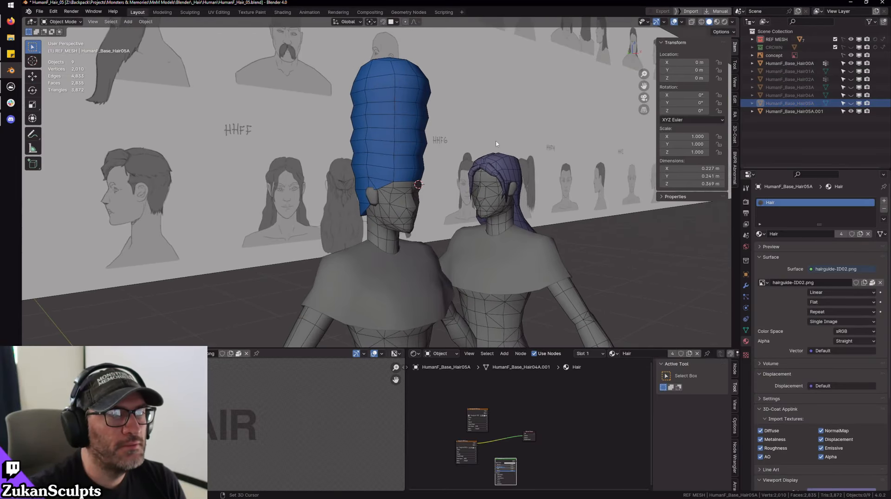
scroll(496, 141, up, 3)
click(458, 211)
middle_drag(483, 220, 468, 253)
key(alt+a)
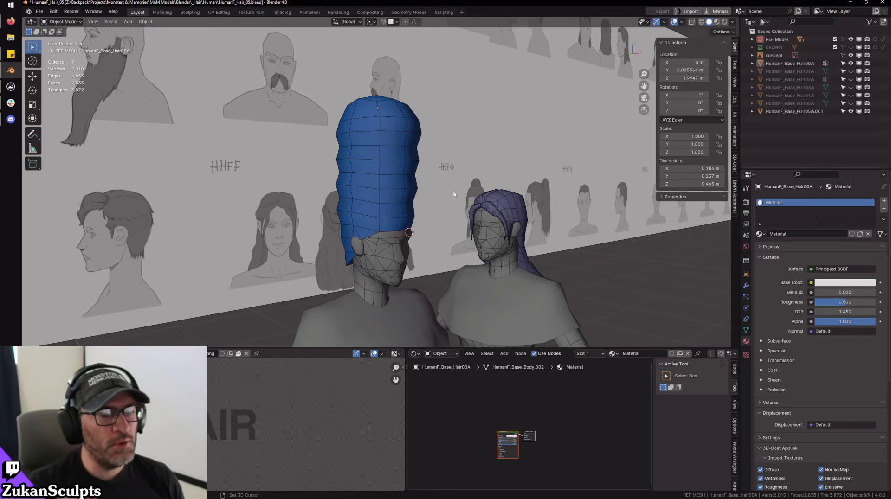
scroll(448, 183, down, 3)
scroll(447, 207, down, 2)
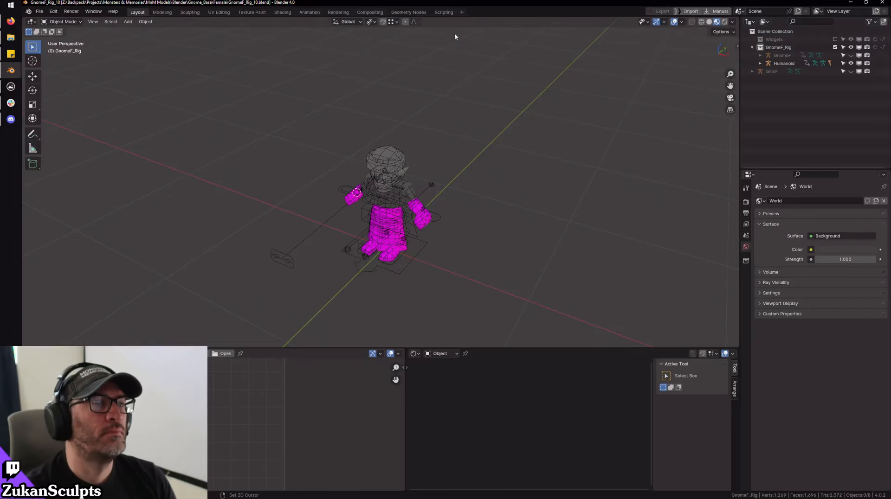
- In GnomeF_Rig_10, select the gnome body and ears and convert both to mesh
scroll(489, 140, up, 3)
middle_drag(455, 142, 480, 126)
scroll(440, 145, up, 4)
click(394, 136)
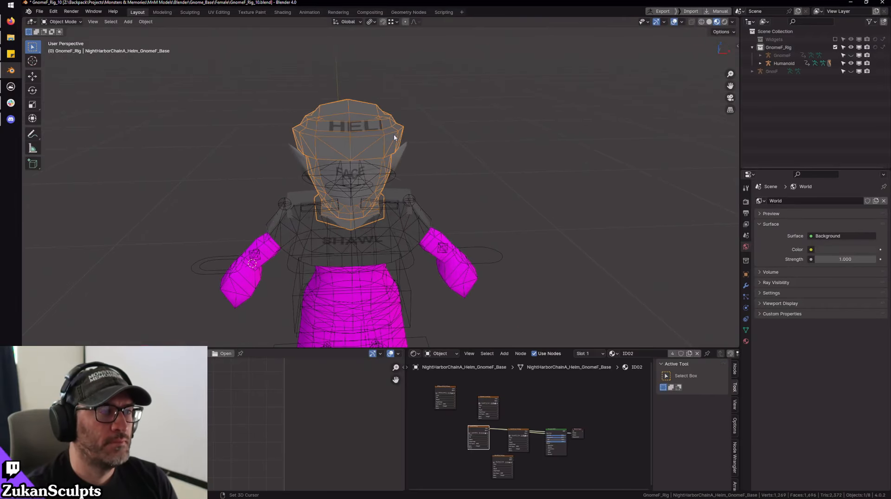
scroll(474, 140, down, 4)
click(449, 198)
scroll(468, 199, up, 4)
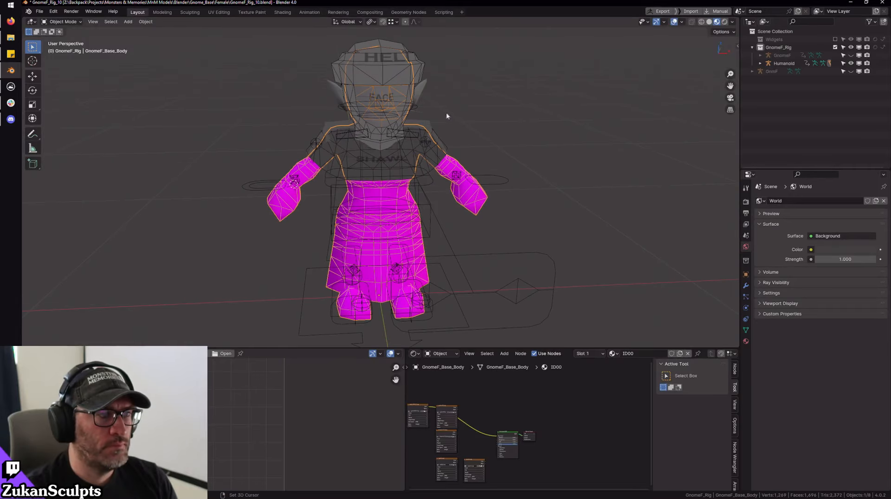
click(423, 95)
right_click(526, 136)
click(513, 149)
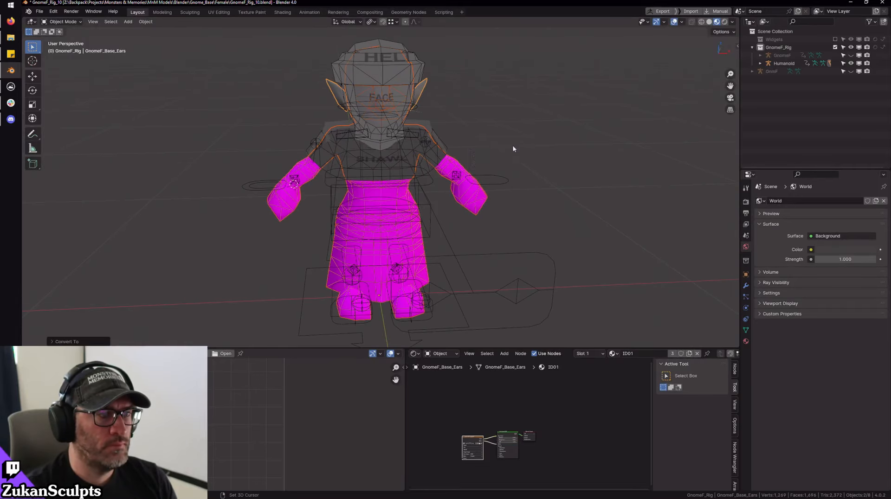
- Clear the parent of the gnome body and ears while keeping their transformation, and copy both objects
key(shift+p)
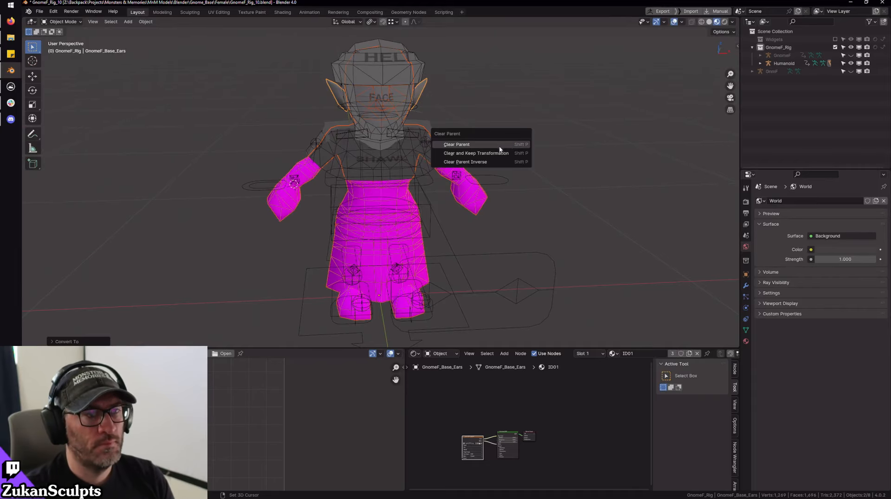
click(494, 153)
key(ctrl+c)
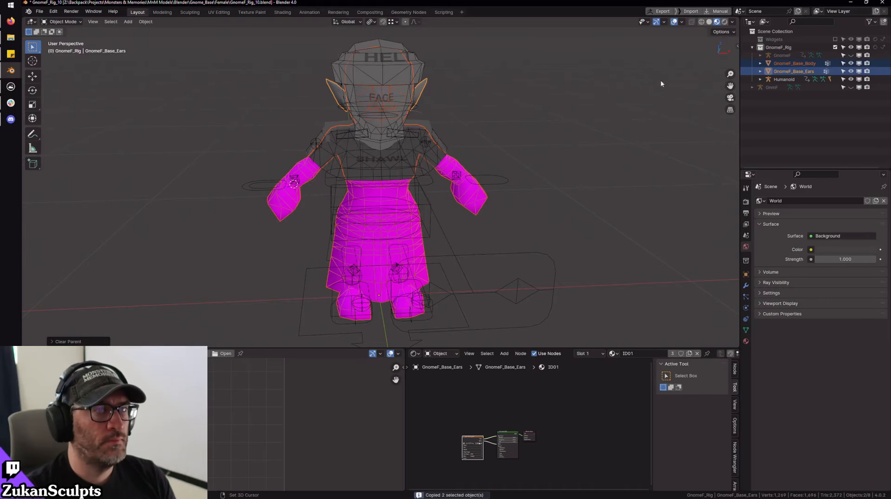
- Leave the gnome rig file and paste the copied gnome body and ears into HumanF_Hair_05
click(882, 2)
click(486, 264)
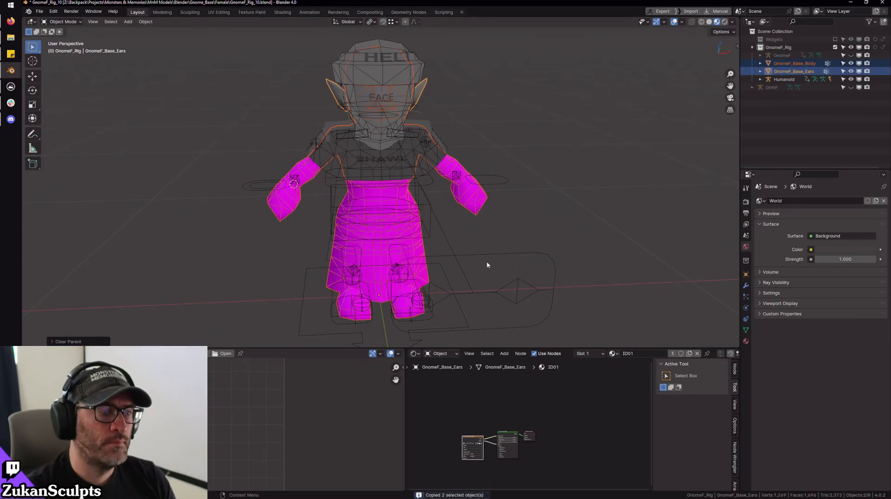
key(ctrl+v)
middle_drag(469, 285, 445, 222)
- Select GnomeF_Base_Body and GnomeF_Base_Ears and move them beside the human bodies to about X -0.689 m
key(shift+space)
key(g)
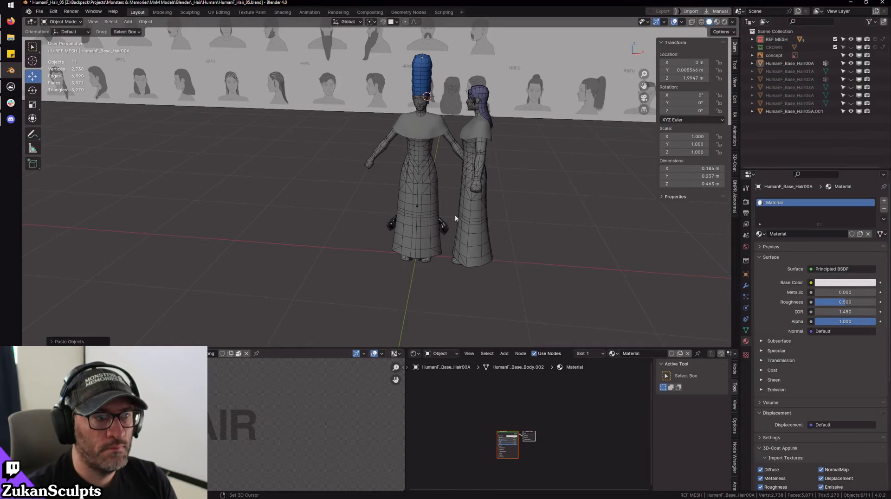
click(390, 220)
key(KP_Decimal)
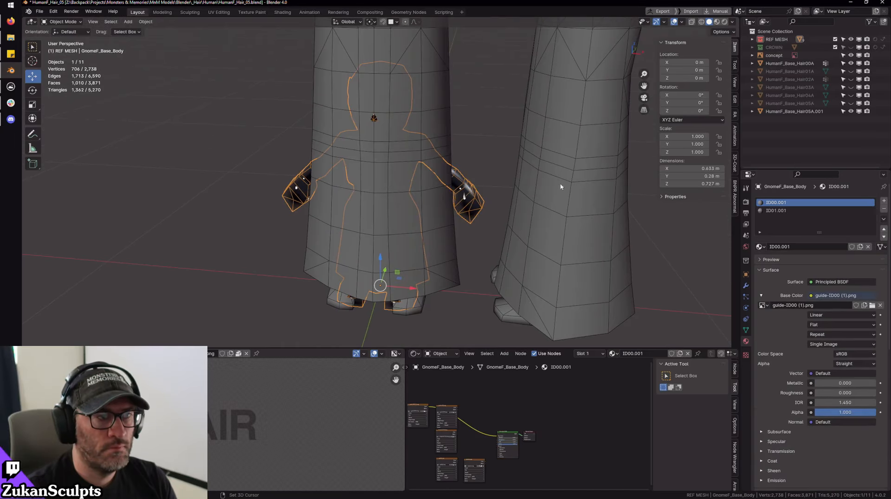
key(KP_Decimal)
ctrl+click(794, 63)
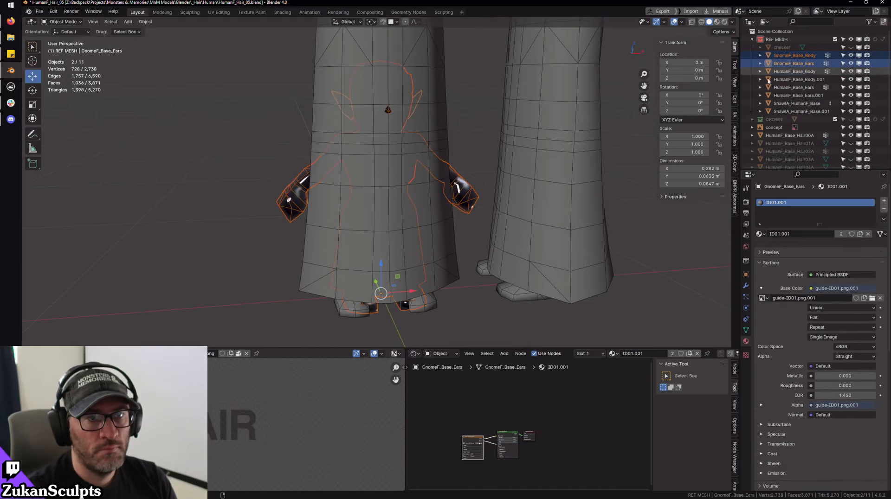
scroll(449, 203, down, 3)
drag(414, 235, 310, 240)
- Join the gnome body and ears into the single object GnomeF_Base_Ears
shift+middle_drag(320, 205, 405, 218)
key(ctrl+j)
scroll(357, 231, up, 1)
scroll(357, 231, up, 1)
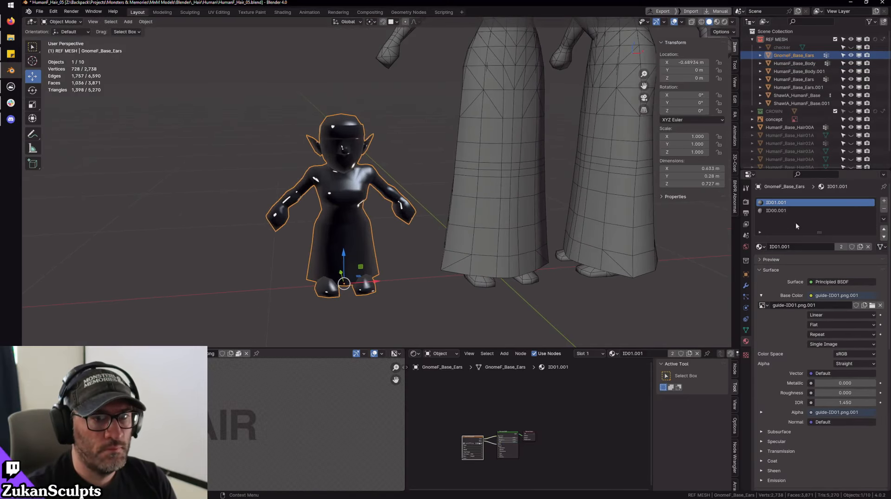
shift+middle_drag(556, 203, 564, 223)
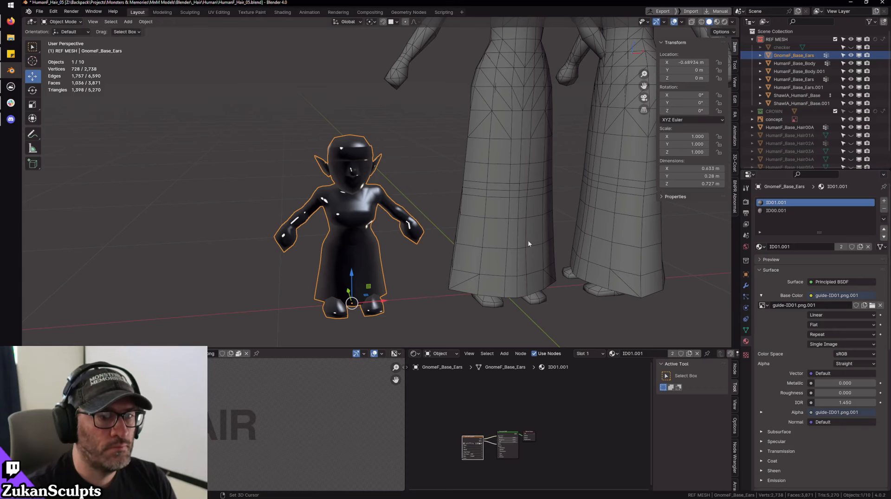
middle_drag(656, 294, 483, 179)
shift+click(481, 164)
key(ctrl+z)
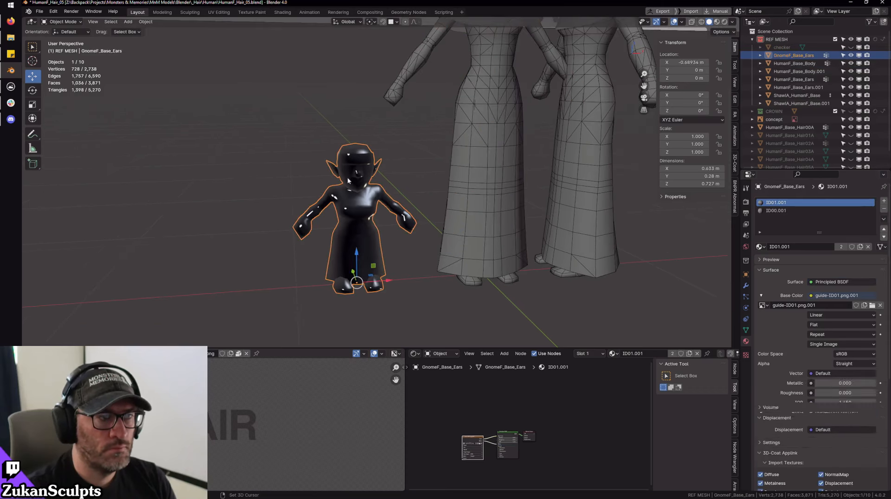
- Replace the gnome's materials with ID01 in the first slot and ID00 in the second slot
click(760, 247)
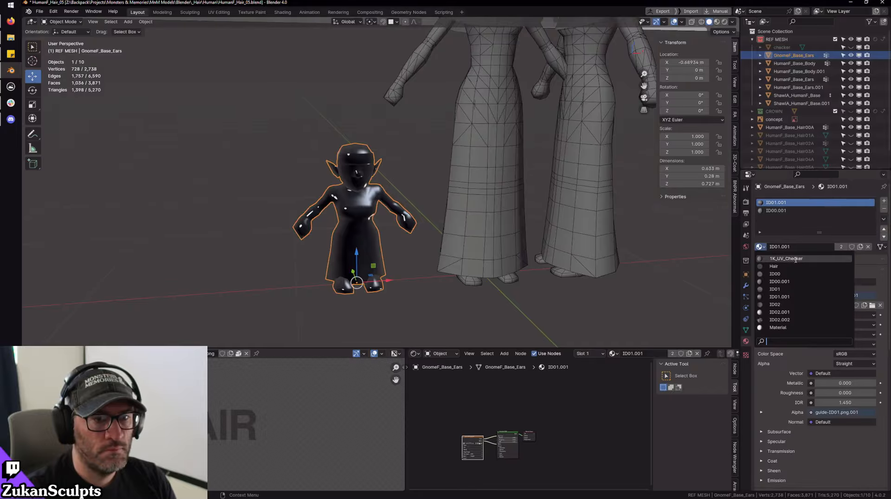
click(787, 289)
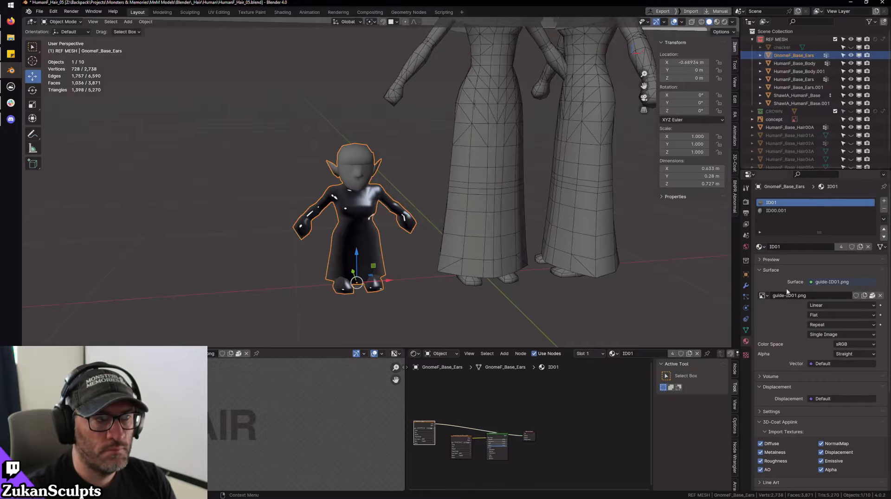
click(789, 210)
click(760, 247)
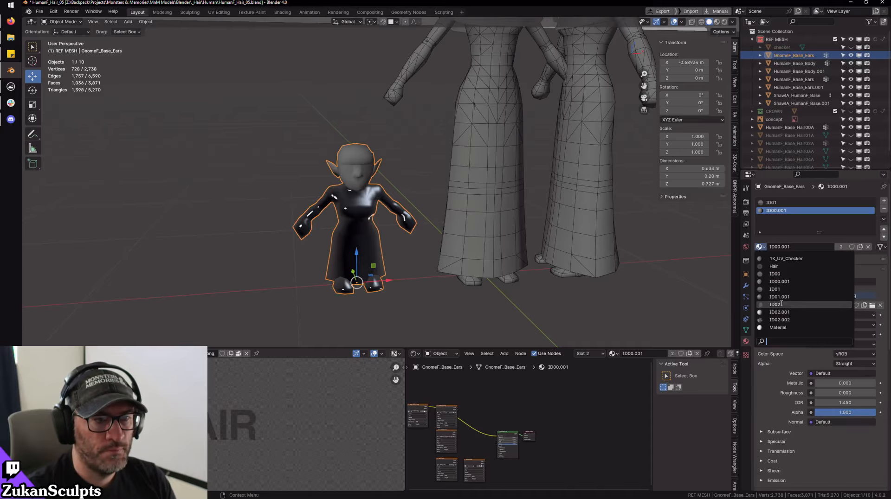
click(780, 304)
click(767, 249)
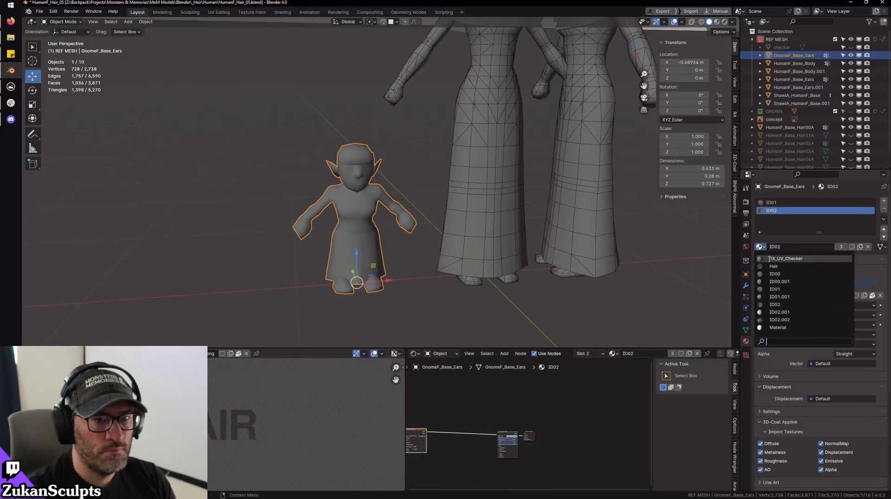
click(792, 278)
- Duplicate HumanF_Base_Hair00A and place the copy over the gnome's head in front view, at about X -0.701 m, Z 1.079 m
scroll(416, 178, up, 1)
shift+middle_drag(413, 178, 417, 274)
scroll(417, 259, down, 4)
click(449, 111)
key(shift+d)
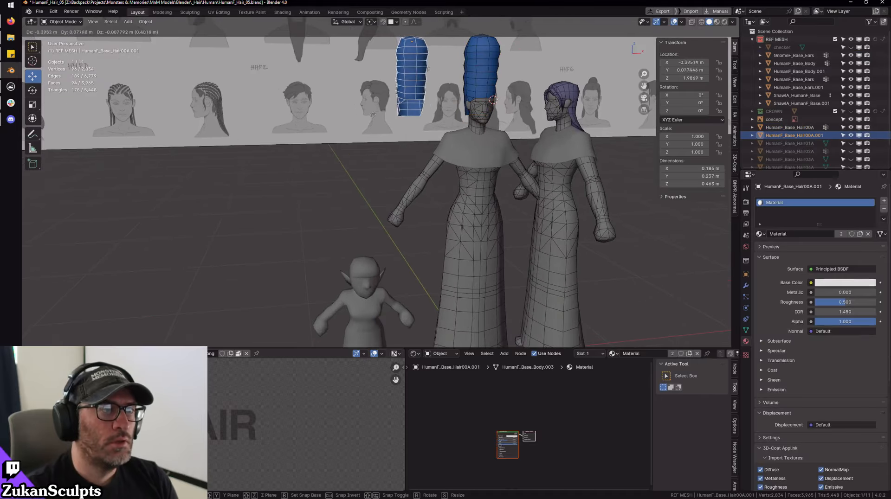
key(Escape)
key(KP_1)
drag(438, 109, 374, 190)
scroll(374, 191, up, 4)
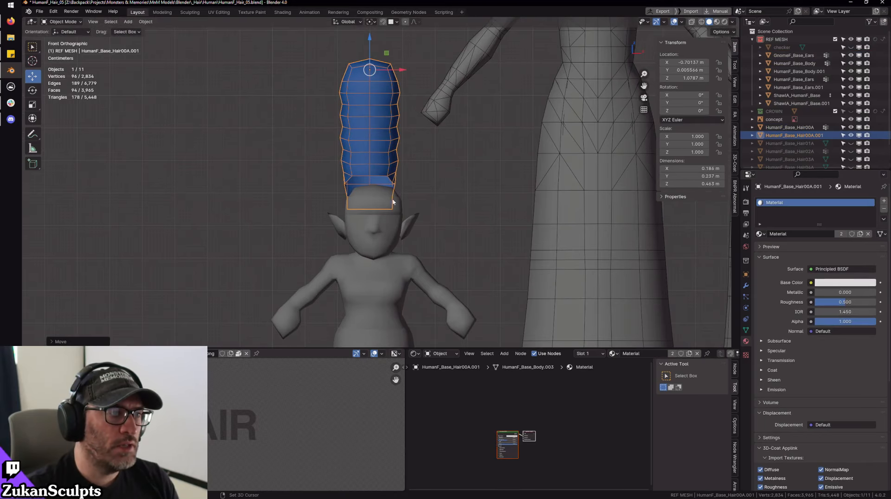
- In wireframe, select the hair copy's vertex row just above the gnome's head and snap the 3D cursor to it
key(Tab)
key(ctrl+Tab)
click(388, 217)
key(z)
scroll(384, 216, up, 3)
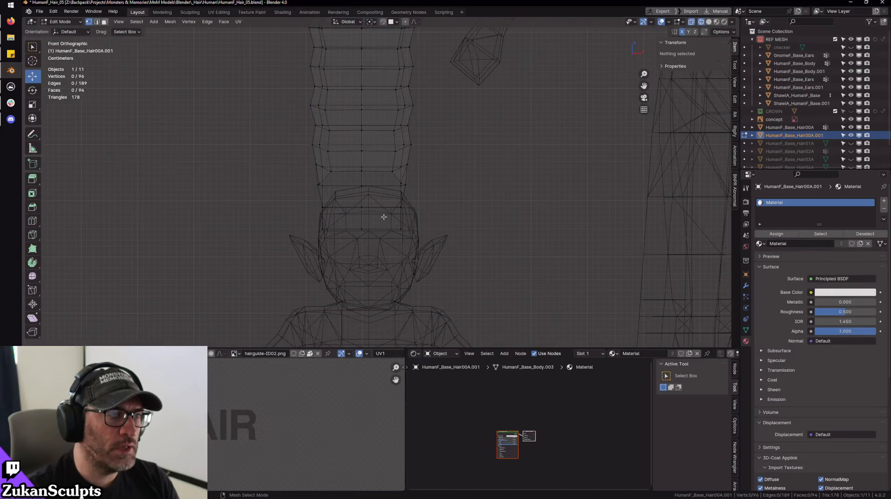
drag(302, 192, 429, 174)
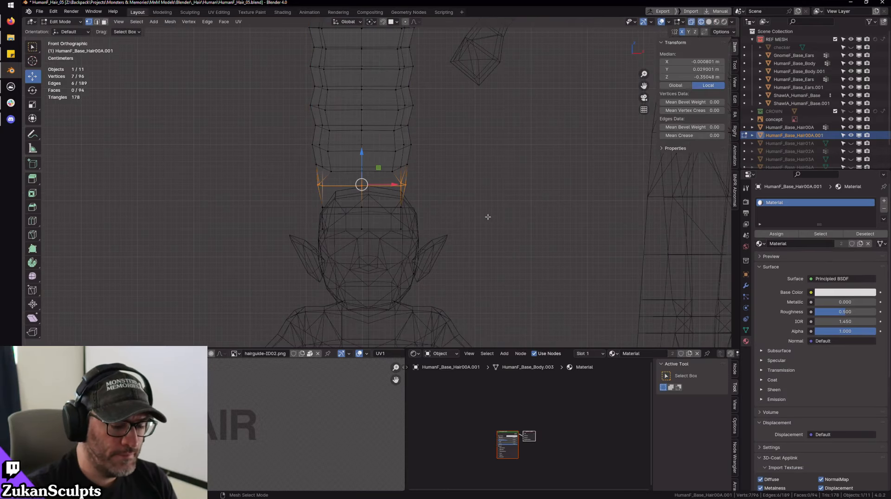
key(Tab)
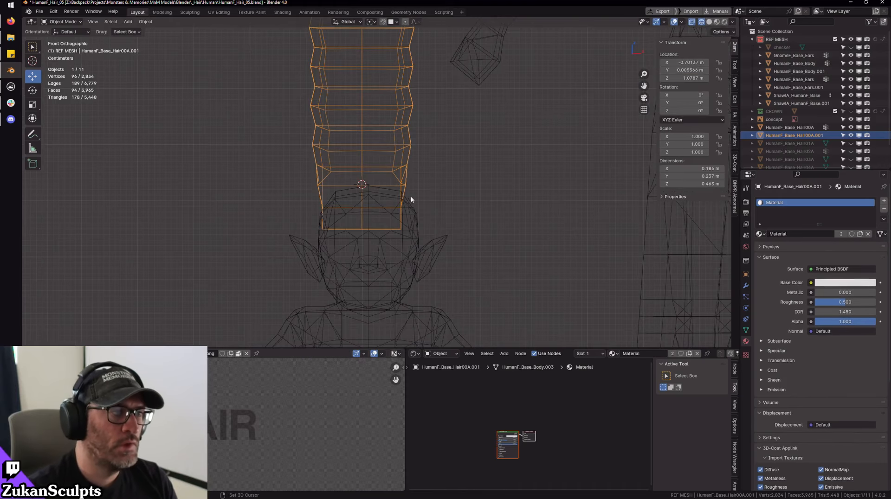
- Set the pivot point to the 3D cursor and lower the hair copy to about X -0.691 m, Z 1.020 m
click(375, 24)
click(388, 51)
key(shift+space)
key(s)
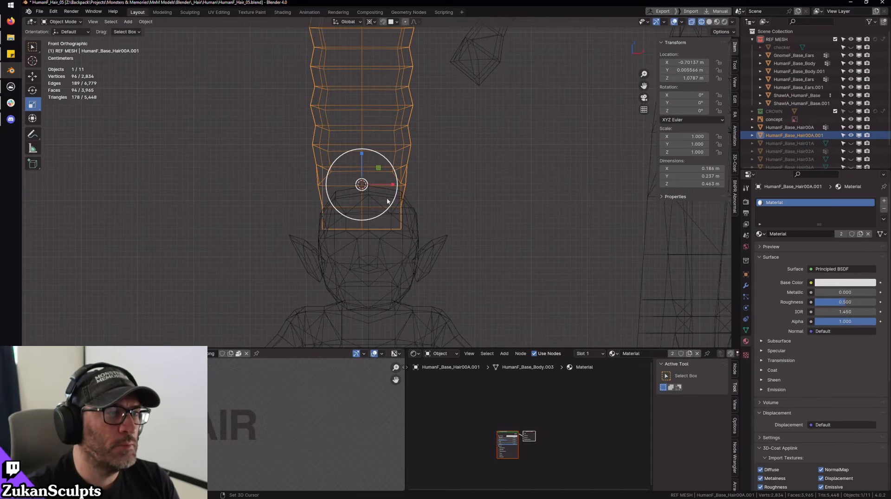
scroll(381, 195, down, 2)
key(shift+space)
key(g)
drag(367, 184, 375, 211)
- Snap the 3D cursor to the moved vertex row and scale the hair copy uniformly to about 1.489 around it
key(Tab)
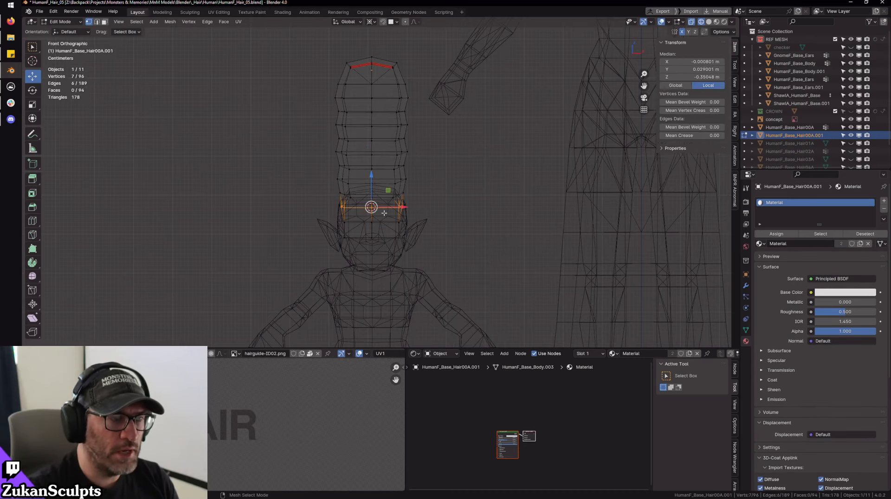
key(Tab)
key(shift+space)
key(s)
scroll(402, 253, down, 4)
key(shift+z)
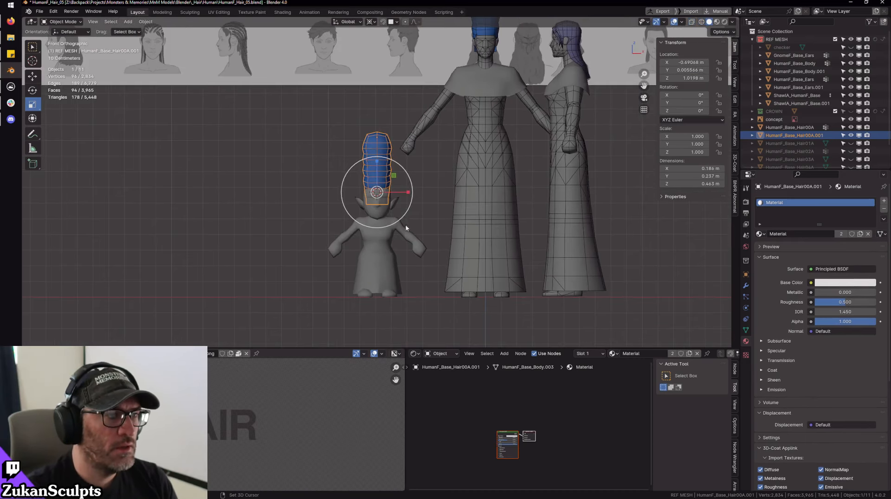
drag(406, 228, 419, 232)
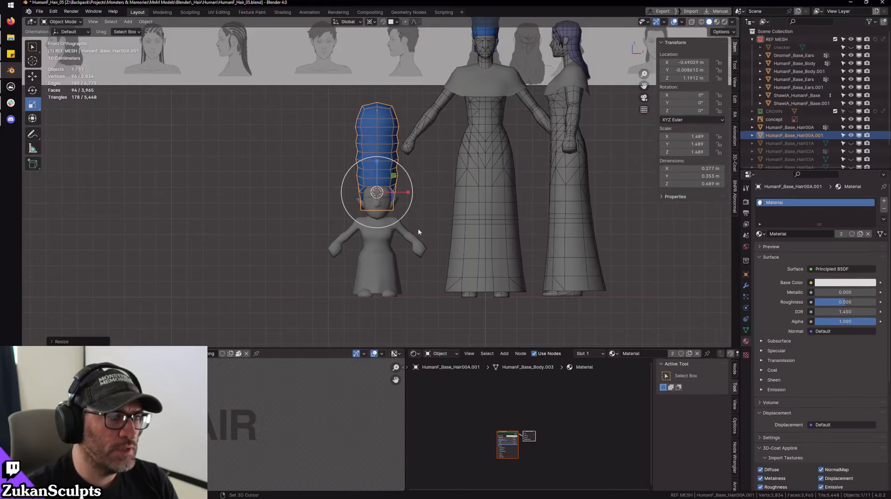
- Stretch the hair copy taller along Z and shift it over the gnome's head in left view
mouse_move(419, 232)
middle_down()
mouse_move(471, 221)
mouse_move(423, 226)
middle_up()
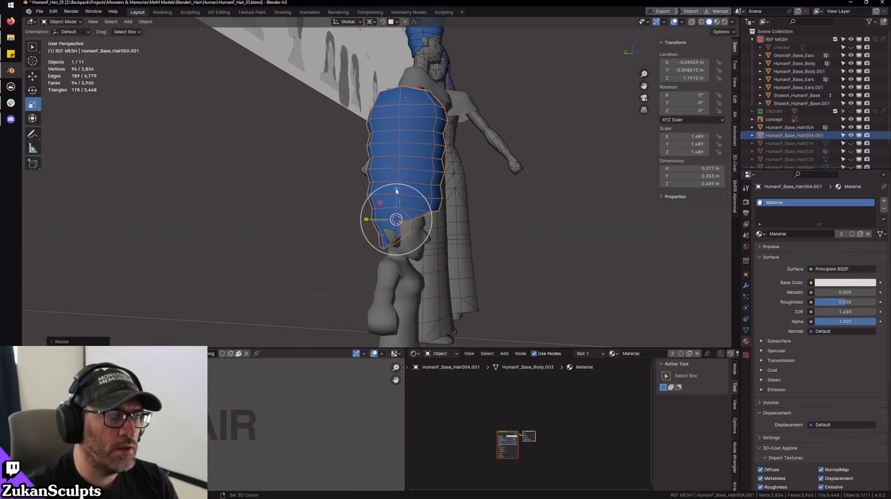
drag(397, 191, 379, 220)
scroll(390, 185, down, 4)
scroll(383, 218, up, 2)
key(w)
scroll(421, 236, down, 2)
alt+middle_drag(423, 238, 381, 216)
scroll(410, 256, up, 2)
scroll(376, 211, up, 2)
drag(369, 203, 358, 212)
- Select the hair copy's lowest back vertices, return the pivot to the selection's centre and raise them to about local Z -0.380 m
key(Tab)
key(ctrl+Tab)
click(374, 291)
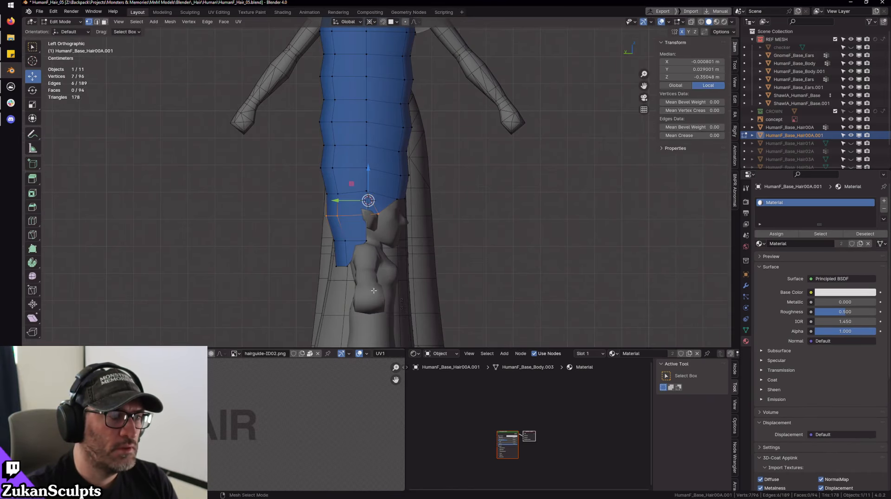
key(alt+z)
drag(263, 242, 398, 321)
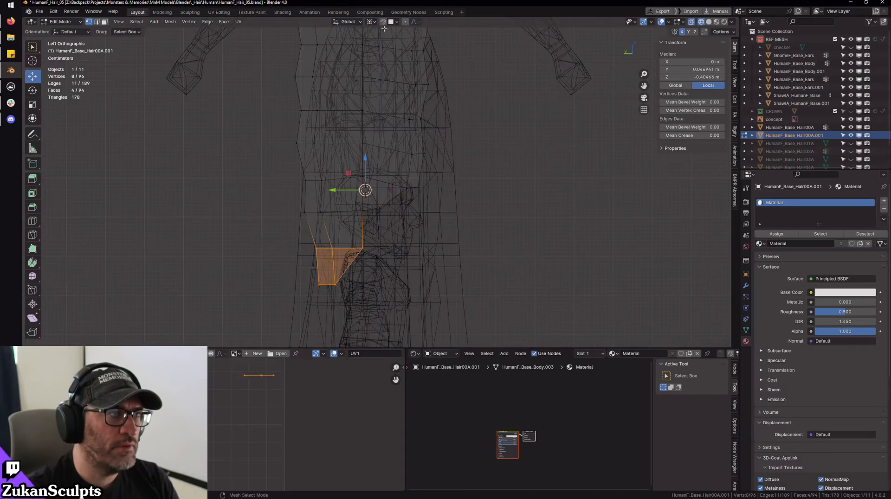
click(370, 22)
click(384, 50)
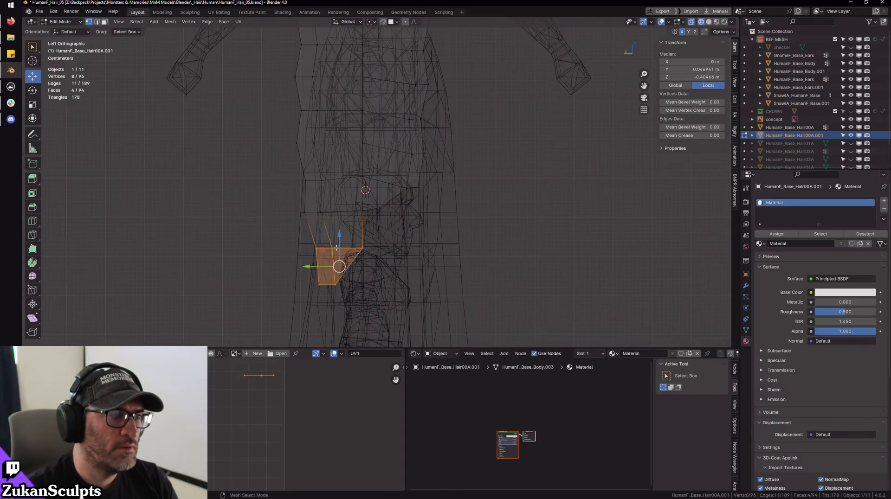
drag(336, 248, 347, 218)
- Select the whole hair copy mesh and scale it narrower along Y to fit the gnome's head depth
scroll(340, 222, down, 4)
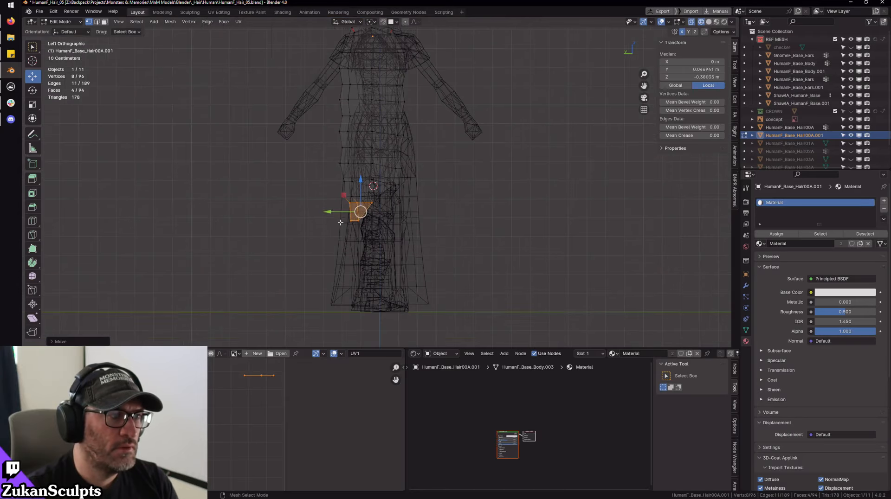
key(a)
scroll(398, 213, up, 3)
key(s)
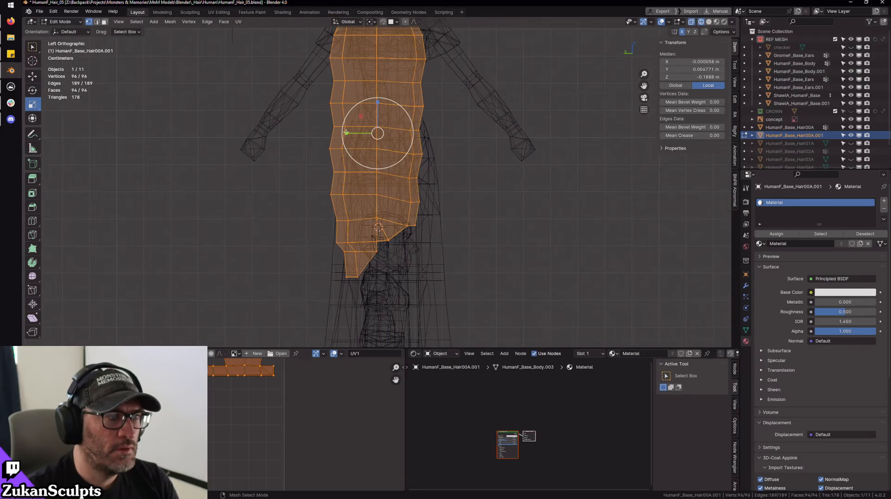
key(y)
click(350, 133)
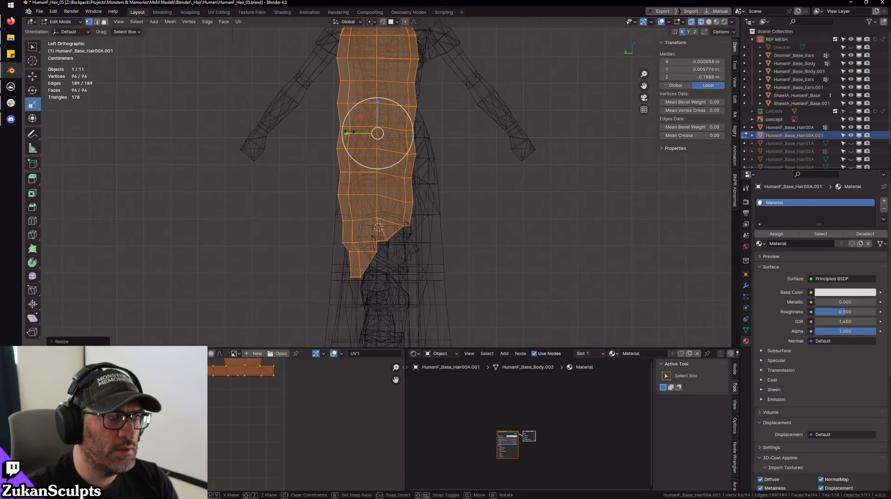
key(KP_1)
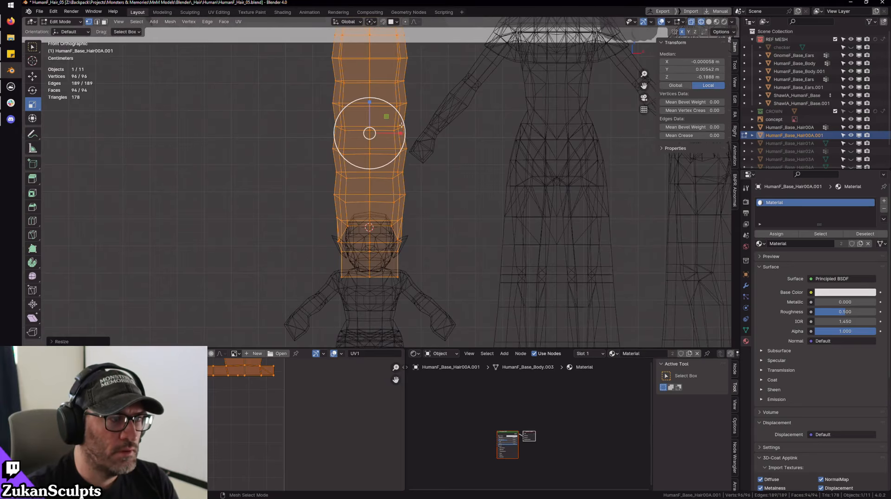
text(sx5)
click(399, 135)
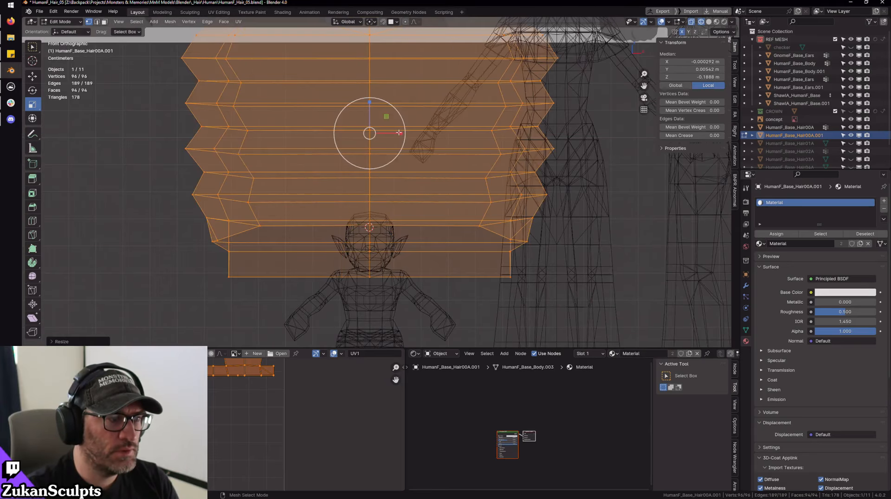
scroll(417, 159, down, 3)
key(ctrl+z)
- Scale the whole gnome hair copy by 0.95 along X to fit the head's width
scroll(420, 166, up, 3)
text(sx.95)
key(Return)
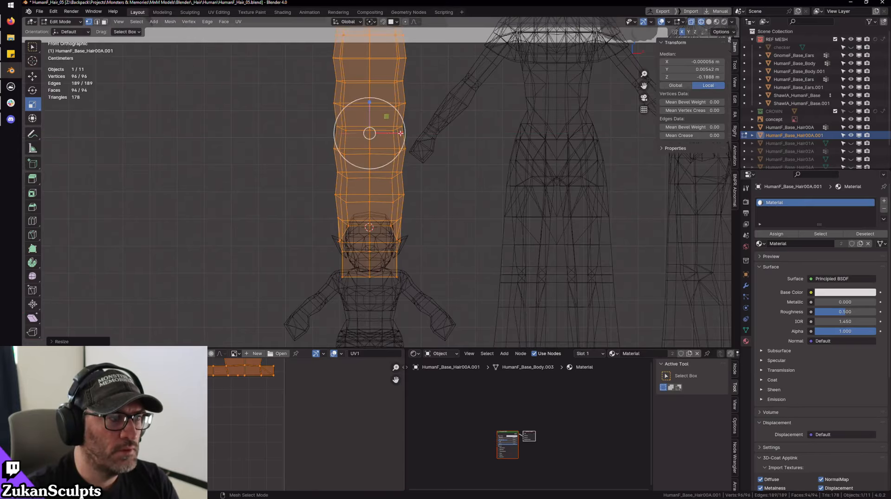
- Select the hair copy's upper vertices through the mesh in left view and raise them to about local Z -0.085 m
key(shift+z)
scroll(414, 199, down, 3)
key(Tab)
shift+middle_drag(414, 195, 411, 243)
drag(374, 125, 373, 124)
shift+middle_drag(425, 234, 461, 223)
key(Tab)
right_click(424, 223)
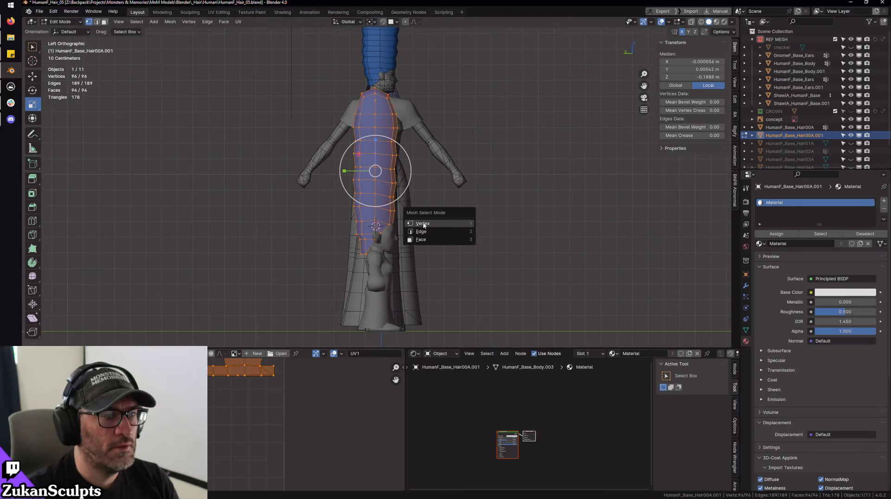
click(424, 223)
key(shift+z)
drag(289, 44, 451, 218)
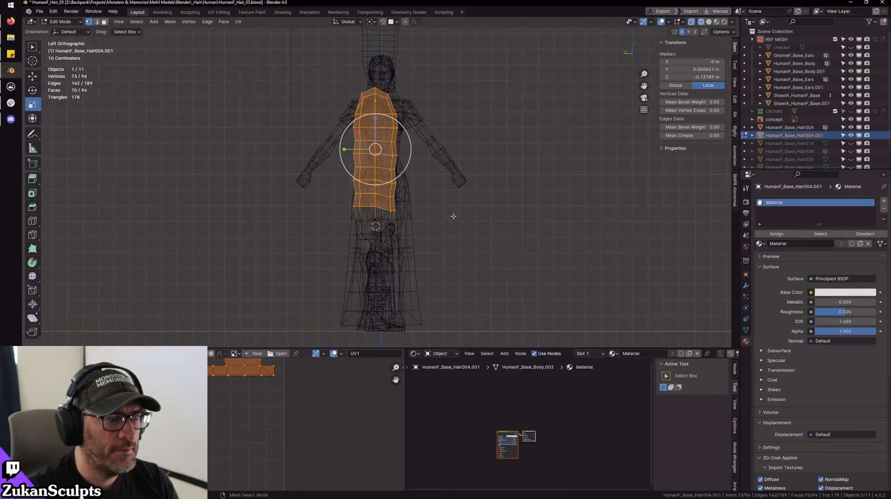
drag(374, 141, 374, 121)
key(w)
- Return to solid shading, leave mesh editing and deselect the hair copy
key(shift+z)
key(KP_1)
scroll(370, 182, down, 2)
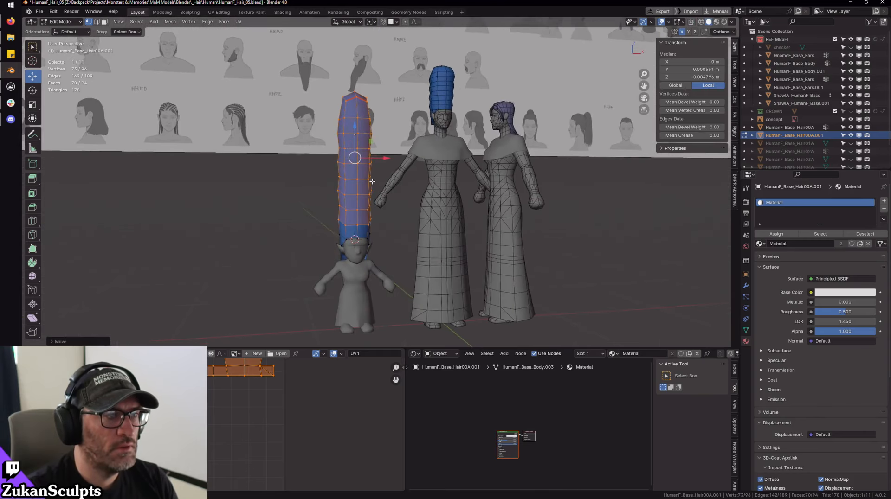
middle_drag(389, 193, 497, 280)
key(Tab)
scroll(416, 262, down, 3)
click(497, 280)
- Compare the gnome's tall hair with the human's with the viewport overlays hidden, and show the overlays again
scroll(435, 241, up, 2)
middle_drag(434, 242, 444, 242)
click(674, 21)
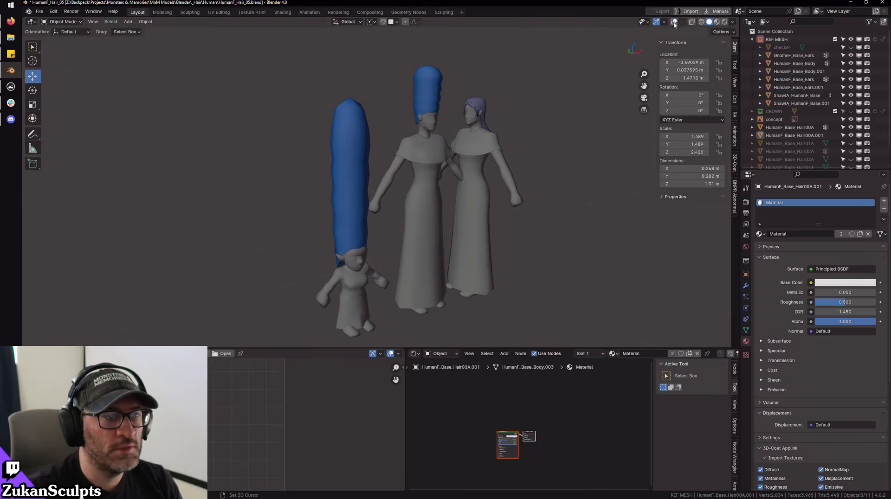
middle_drag(498, 253, 466, 231)
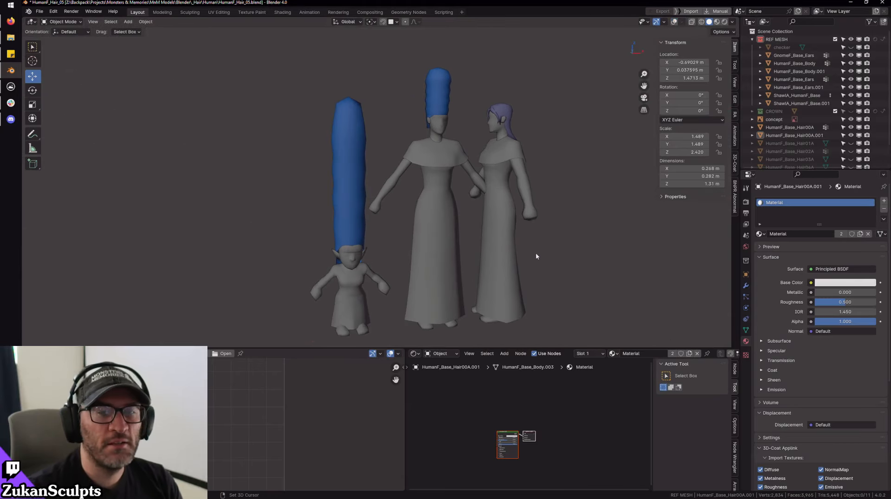
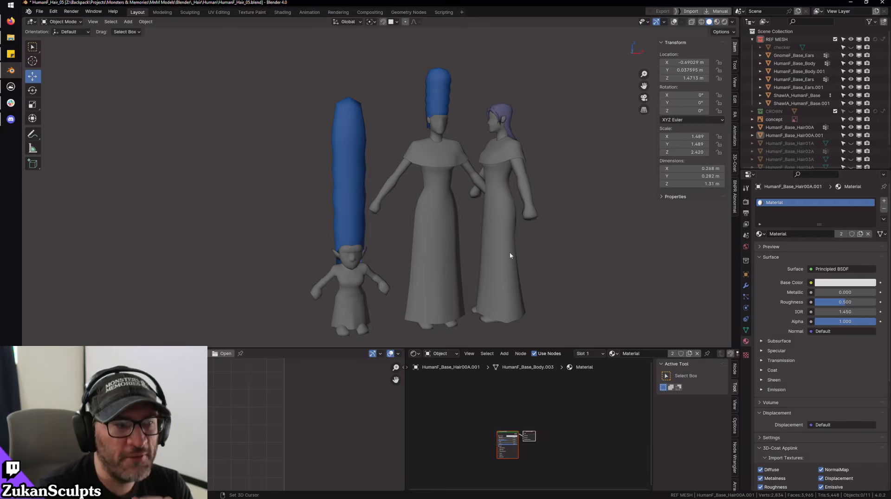
scroll(474, 149, up, 2)
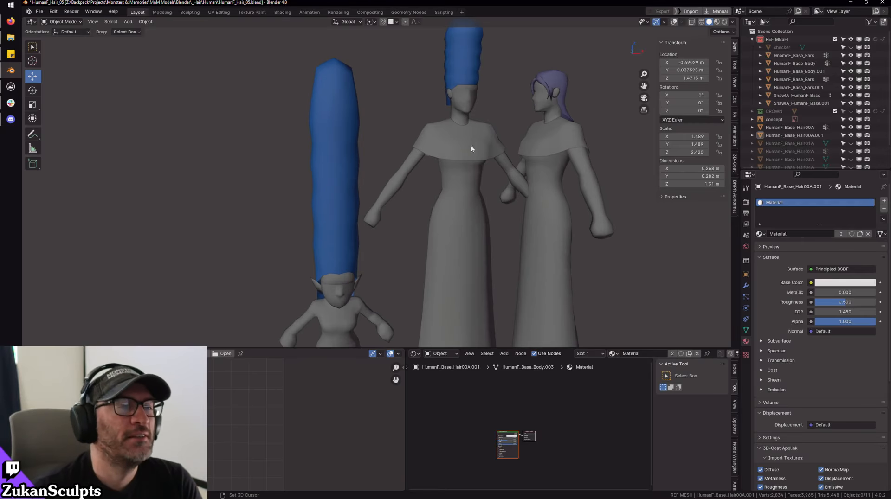
scroll(449, 159, down, 1)
shift+middle_drag(478, 208, 484, 139)
scroll(473, 153, up, 2)
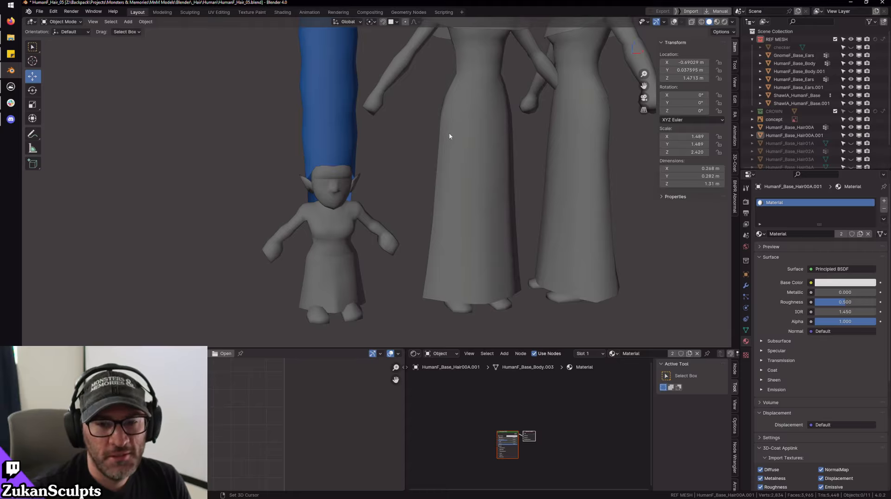
scroll(444, 121, down, 4)
middle_drag(443, 120, 430, 193)
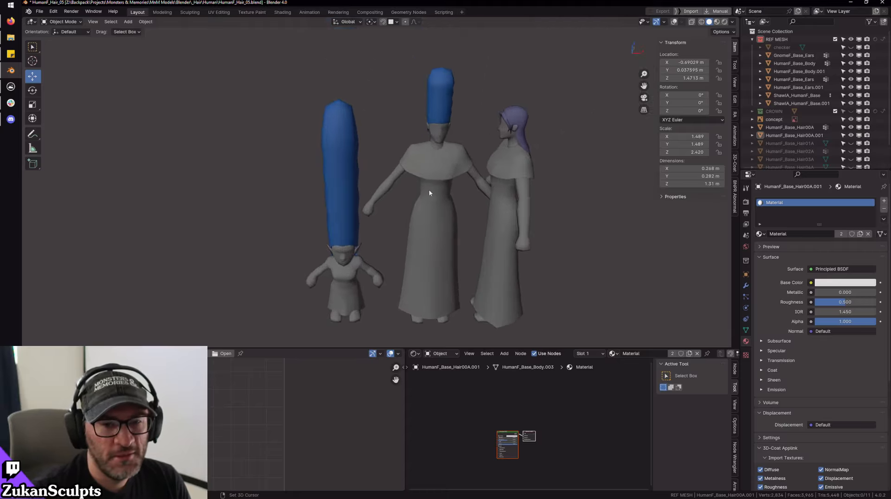
click(673, 23)
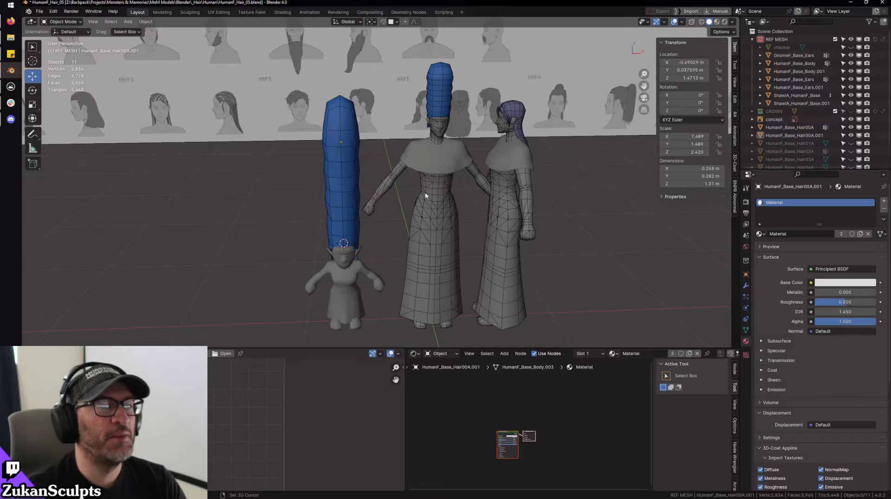
- Examine the gnome and human figures with their hair from the front and the back
middle_drag(431, 194, 314, 202)
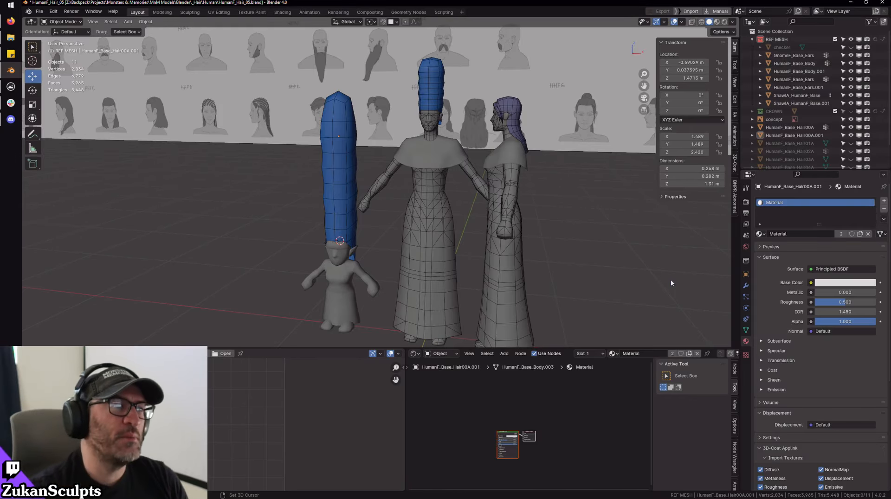
scroll(588, 166, up, 3)
scroll(558, 185, down, 2)
middle_drag(558, 185, 493, 175)
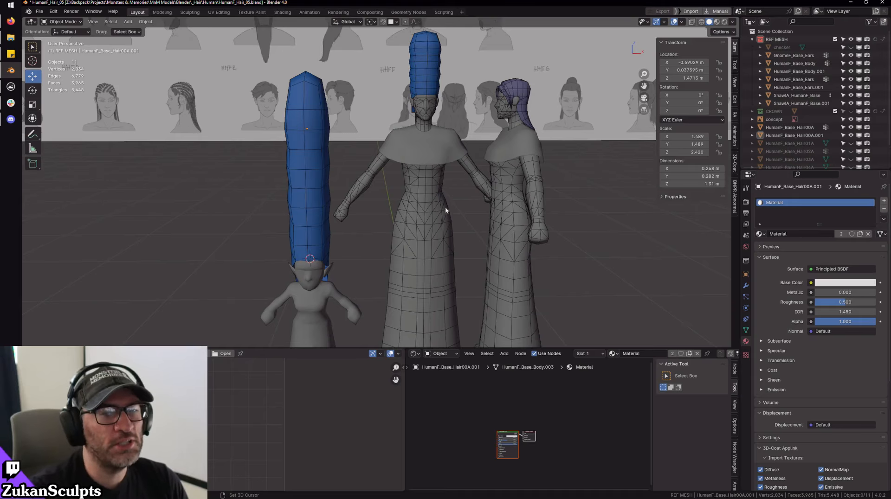
ctrl+middle_drag(446, 210, 446, 174)
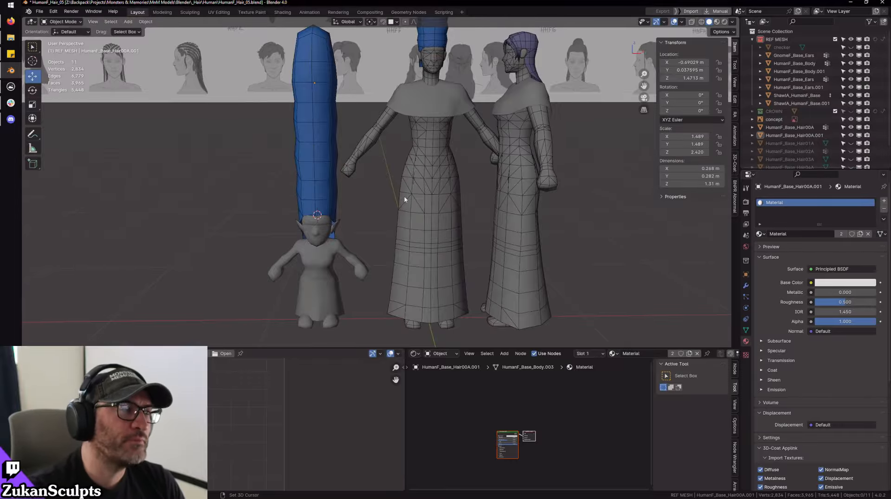
middle_drag(405, 200, 454, 193)
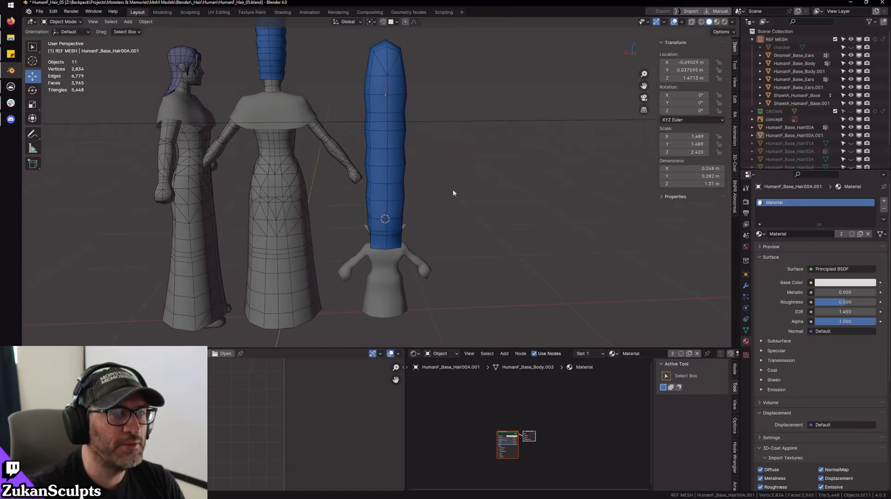
middle_drag(521, 189, 373, 220)
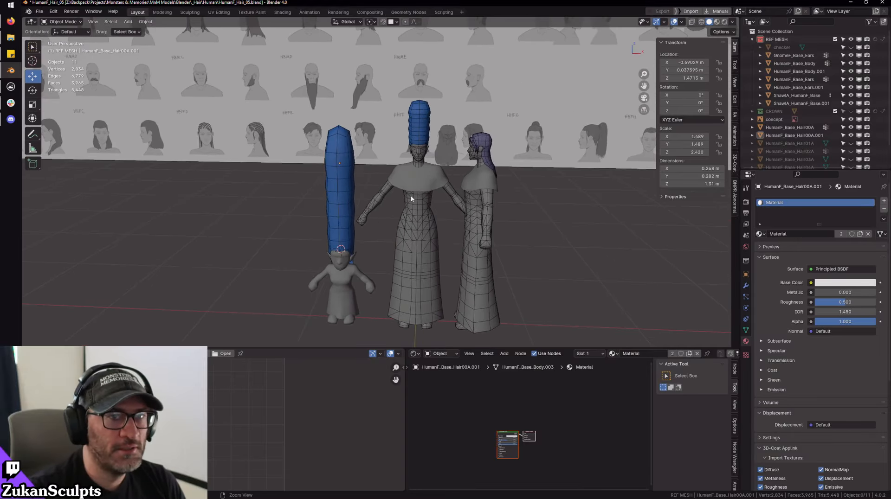
- Collapse the REF MESH collection and select the gnome's tall hair copy
click(753, 40)
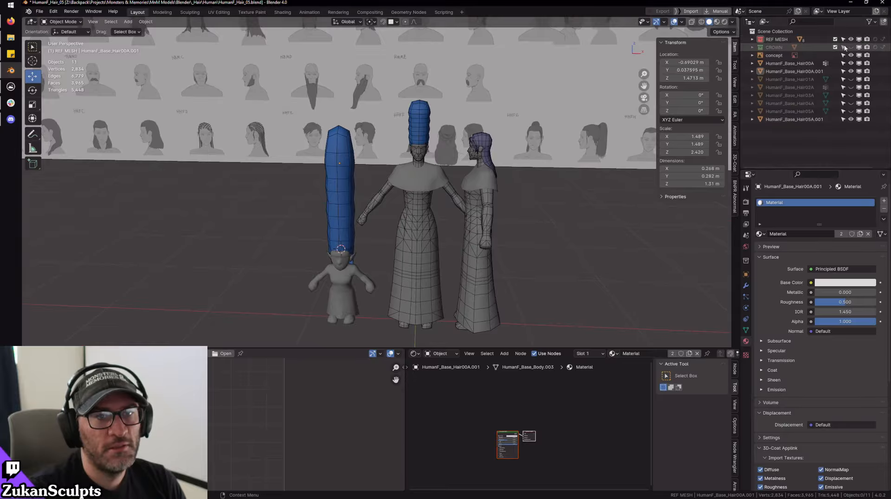
scroll(646, 116, up, 1)
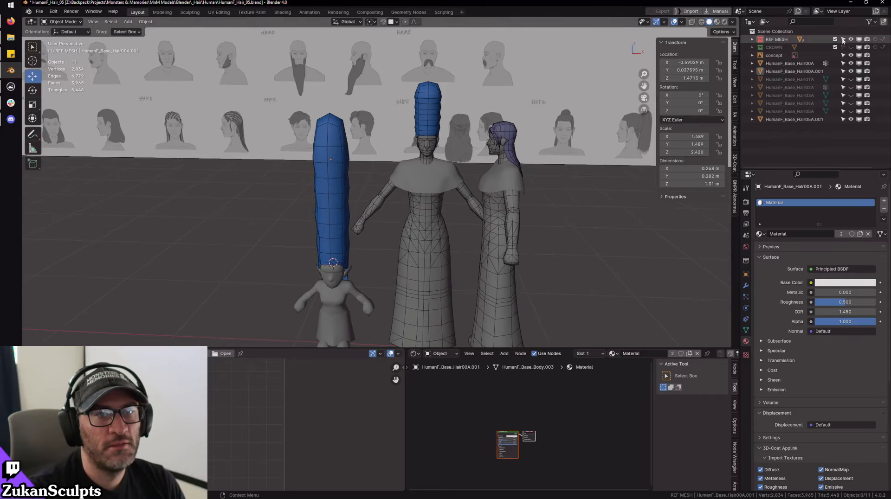
shift+middle_drag(479, 207, 439, 209)
click(310, 269)
key(KP_Decimal)
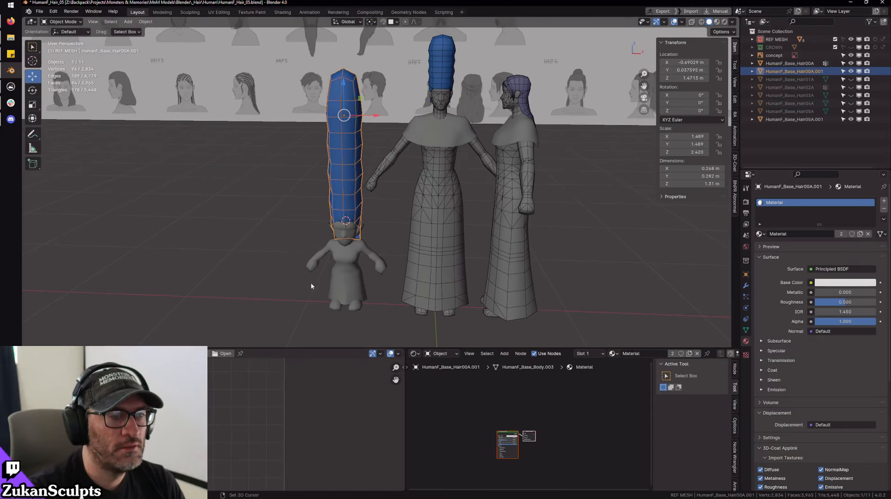
shift+middle_drag(437, 214, 436, 229)
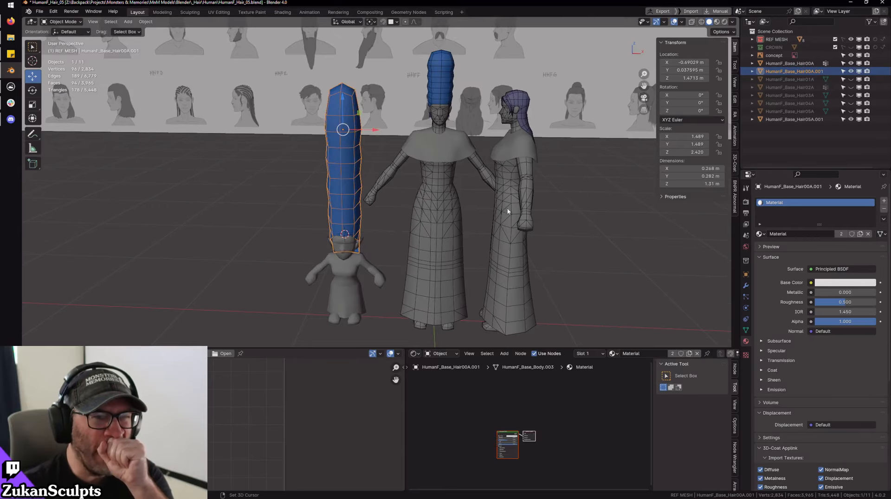
shift+middle_drag(438, 132, 419, 150)
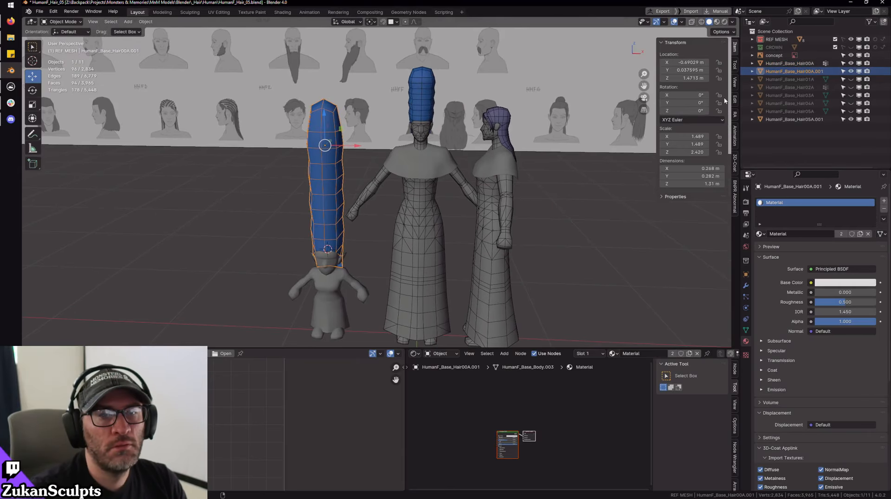
- Hide HumanF_Base_Hair00A.001 and HumanF_Base_Hair00A, and show HumanF_Base_Hair05A on the front-facing figure
click(852, 72)
scroll(428, 116, up, 4)
click(430, 124)
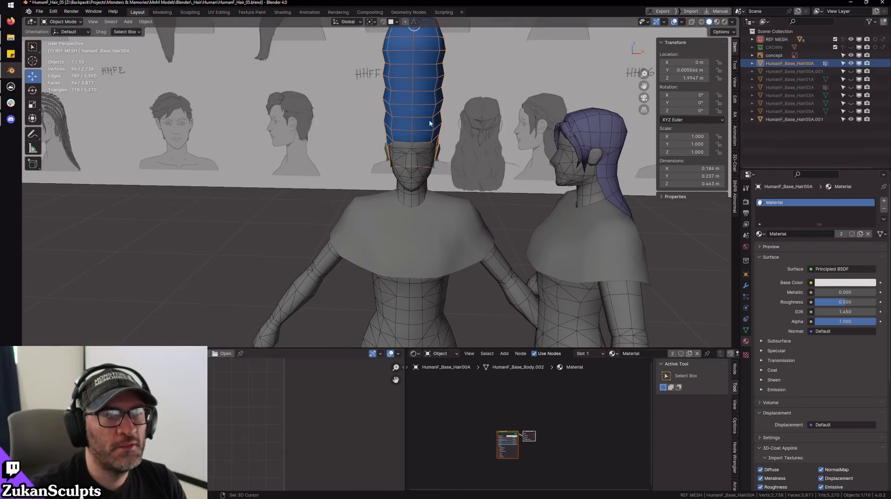
click(851, 63)
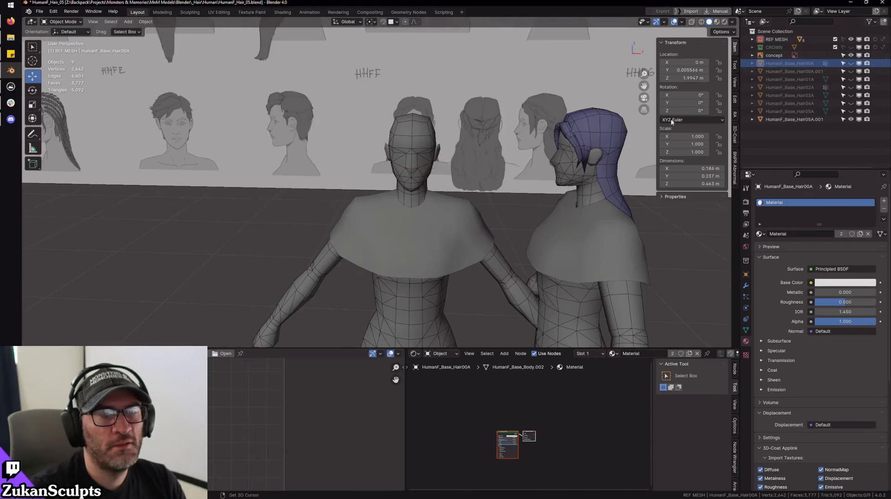
click(850, 112)
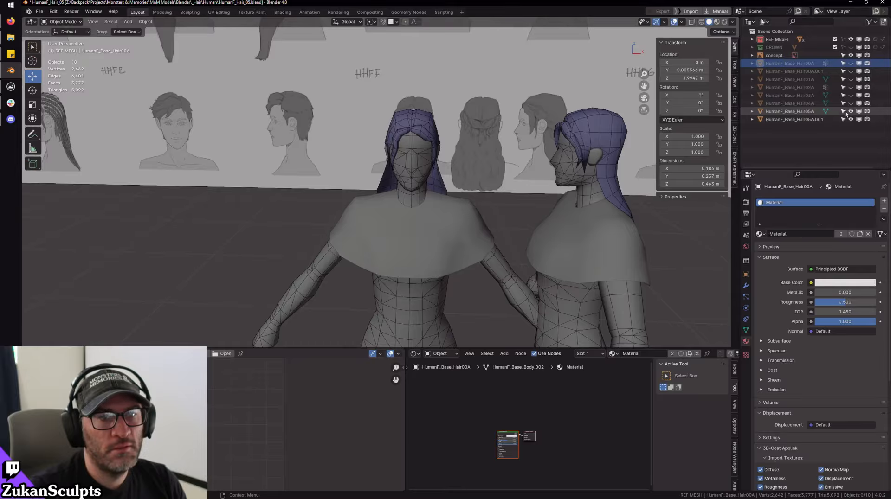
- Make a linked duplicate of the side-facing hair HumanF_Base_Hair05A.001 and move it along X to about 0.256 m, between the figures
click(411, 139)
scroll(469, 157, up, 4)
middle_drag(469, 157, 379, 202)
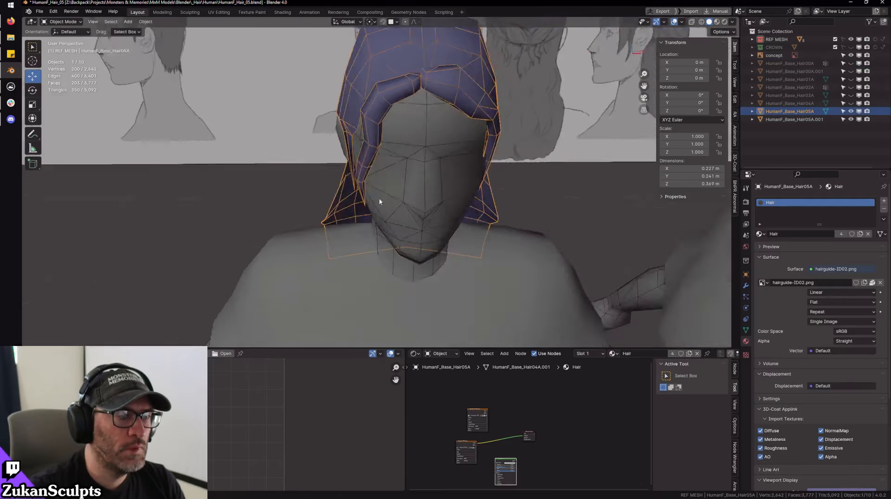
scroll(380, 202, down, 5)
middle_drag(542, 207, 469, 160)
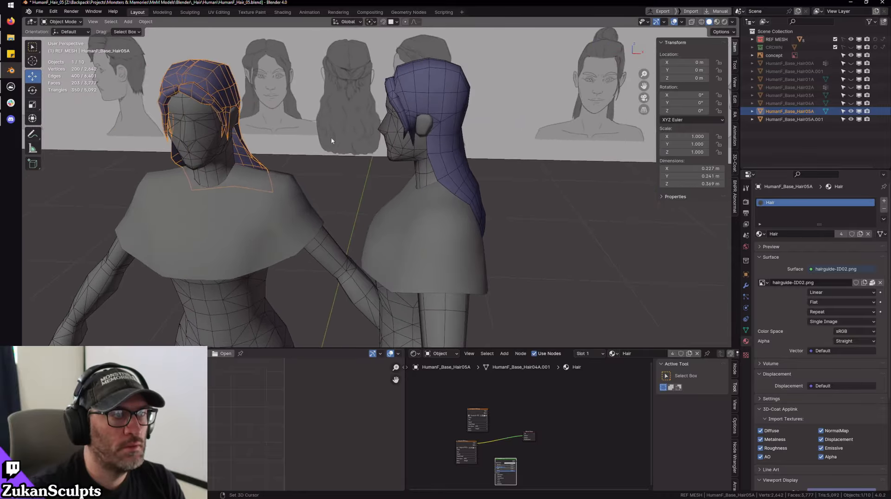
click(416, 96)
middle_drag(274, 124, 297, 135)
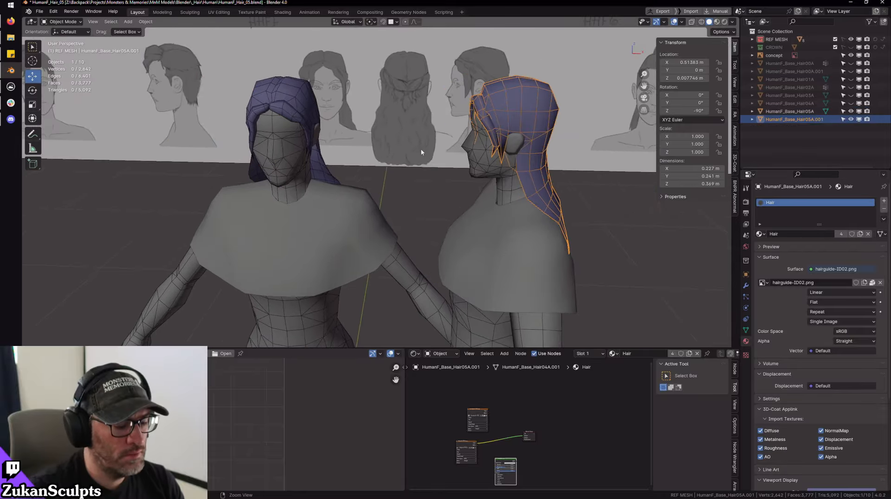
key(alt+d)
key(Escape)
key(KP_7)
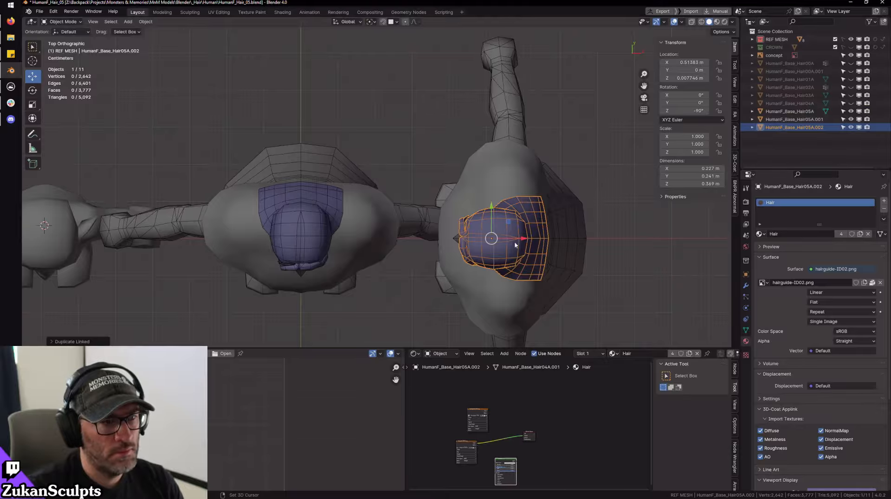
drag(514, 242, 438, 252)
- Rotate the linked hair duplicate by -90° around global Z so its back faces the front view
key(shift+space)
key(r)
click(124, 304)
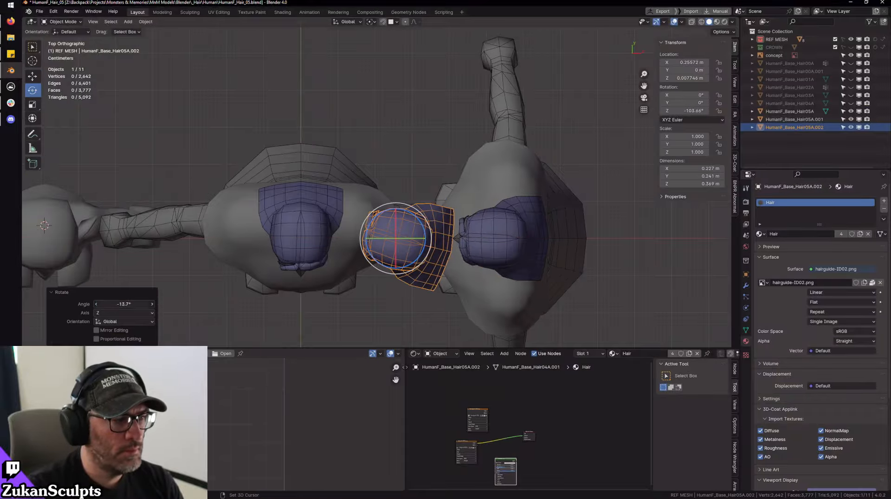
text(-90)
key(Return)
- Place the 3D cursor on the back-facing hair in wireframe front view and set the transform pivot point to 3D Cursor
key(KP_1)
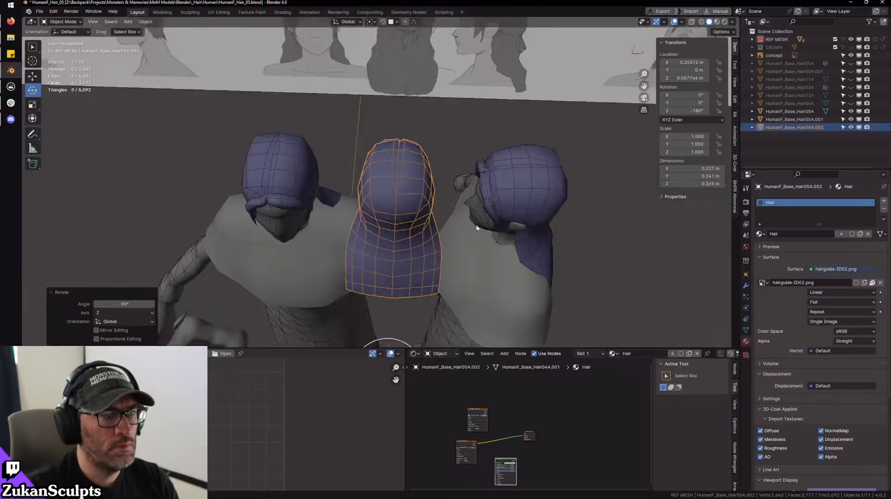
scroll(467, 238, up, 4)
key(shift+space)
key(g)
scroll(423, 178, down, 3)
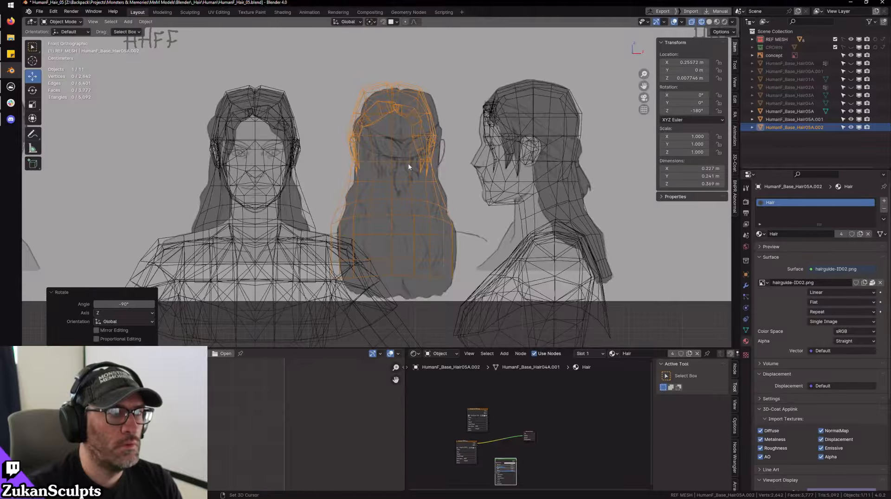
scroll(408, 167, down, 5)
scroll(395, 209, up, 8)
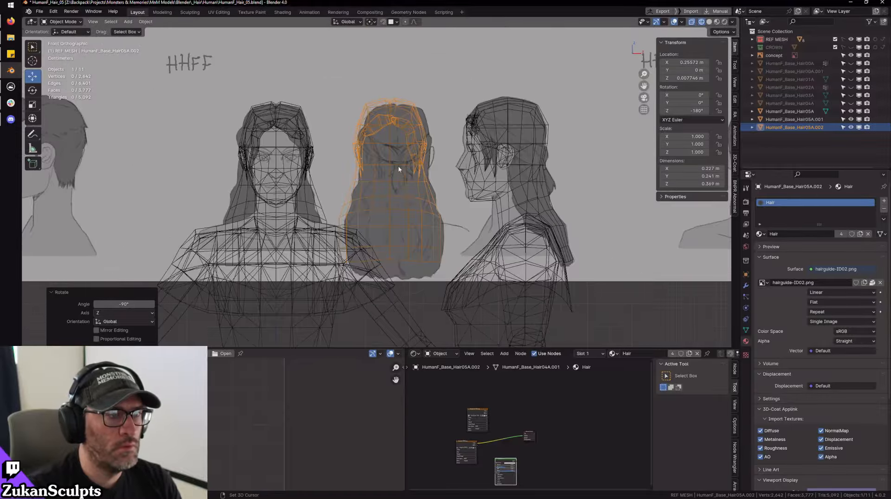
click(369, 22)
click(390, 48)
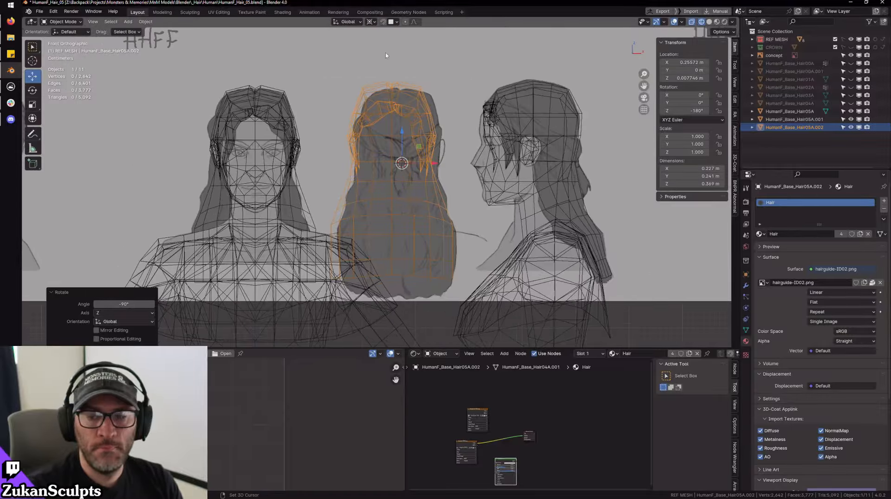
- Move the back-facing hair HumanF_Base_Hair05A.002 along X to about 0.270 m so it lines up with the back-view sketch
scroll(408, 163, up, 4)
drag(446, 156, 458, 156)
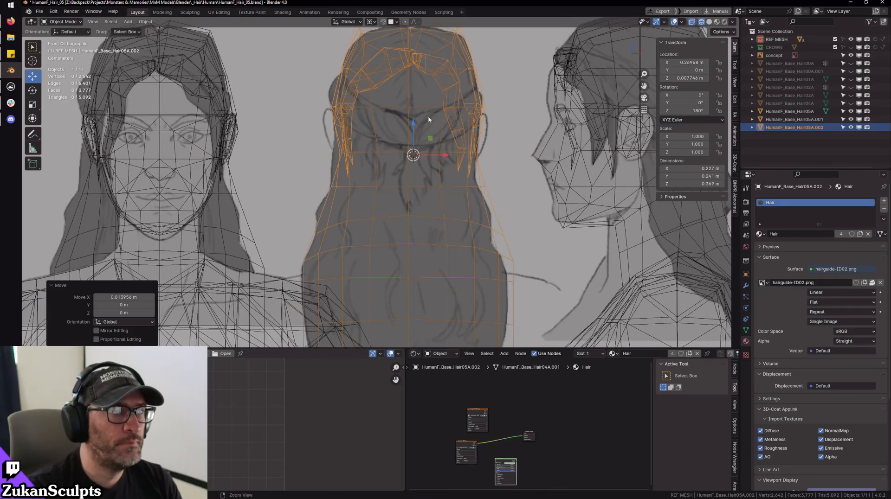
shift+middle_drag(433, 142, 426, 175)
scroll(409, 185, up, 5)
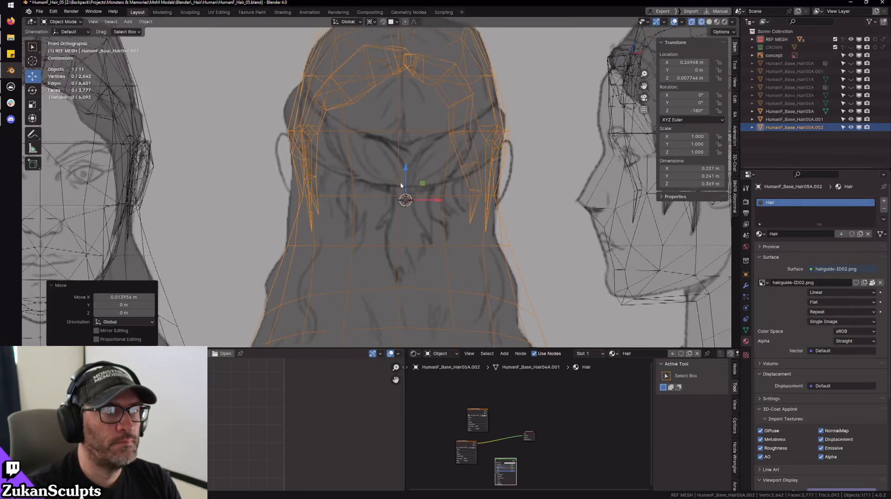
- Start editing the back-facing hair's mesh and set the transform pivot point to Bounding Box Center
key(Tab)
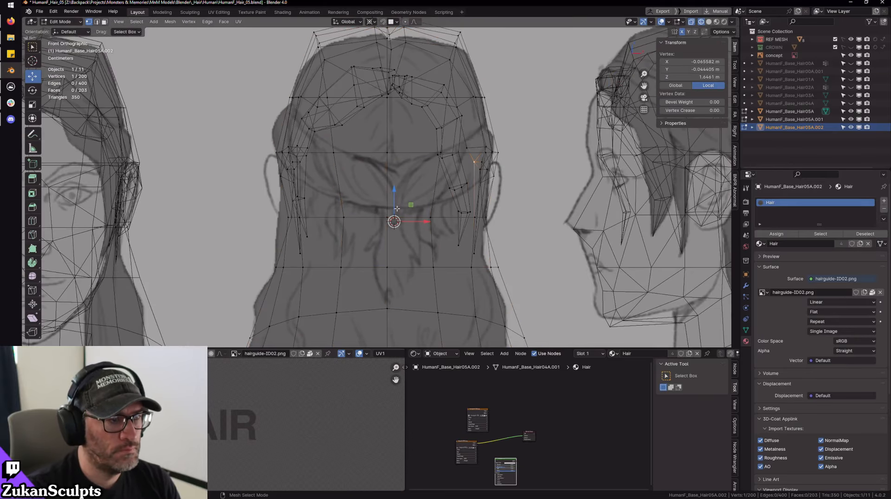
shift+middle_drag(396, 208, 393, 227)
click(371, 22)
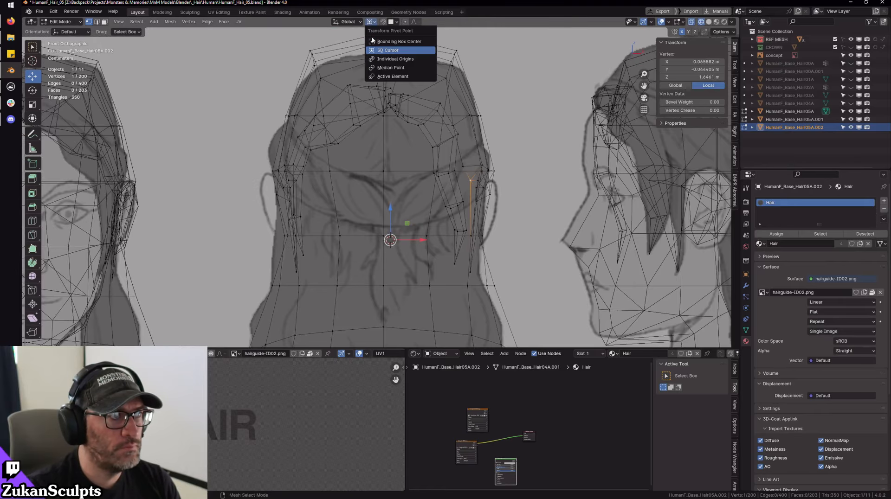
click(373, 41)
- Raise the three middle vertices of the row along the sketched band's lower edge by about 0.005 m in Z
scroll(389, 191, up, 3)
drag(288, 253, 471, 281)
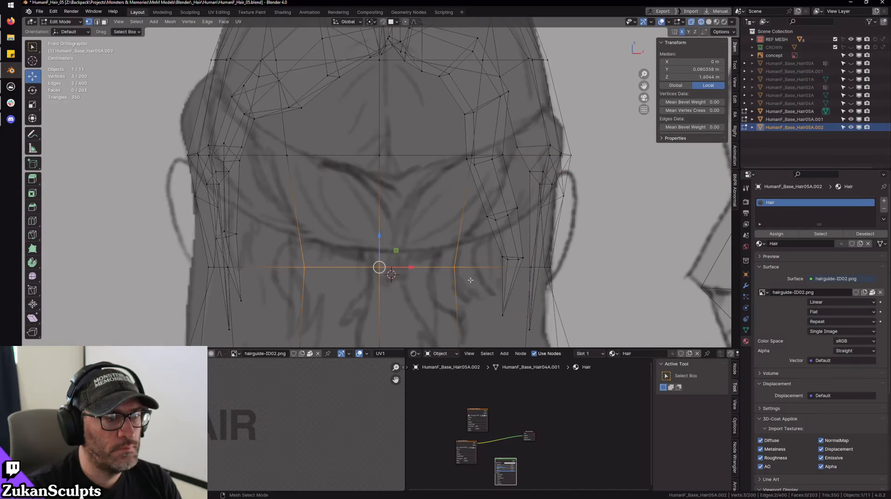
drag(379, 236, 389, 224)
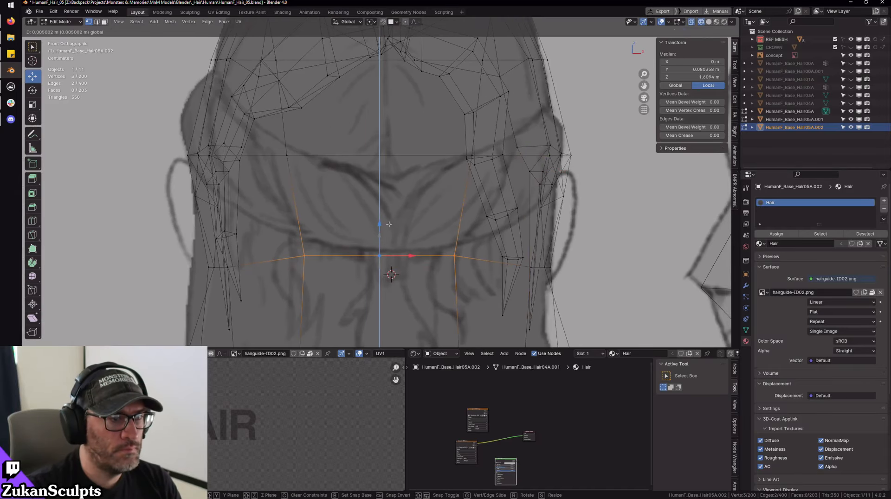
shift+middle_drag(295, 243, 361, 231)
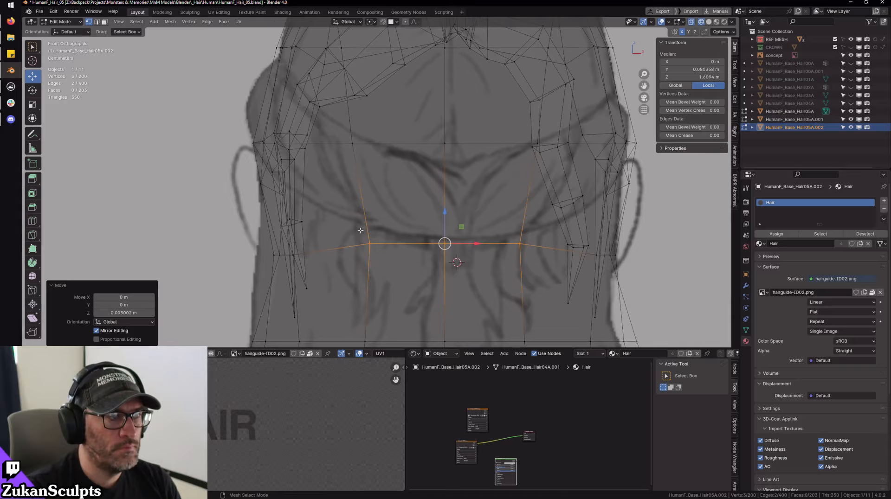
scroll(369, 225, down, 1)
- Lower the centre vertex of the row above by about 0.0075 m in Z to match the band's upper edge
click(434, 150)
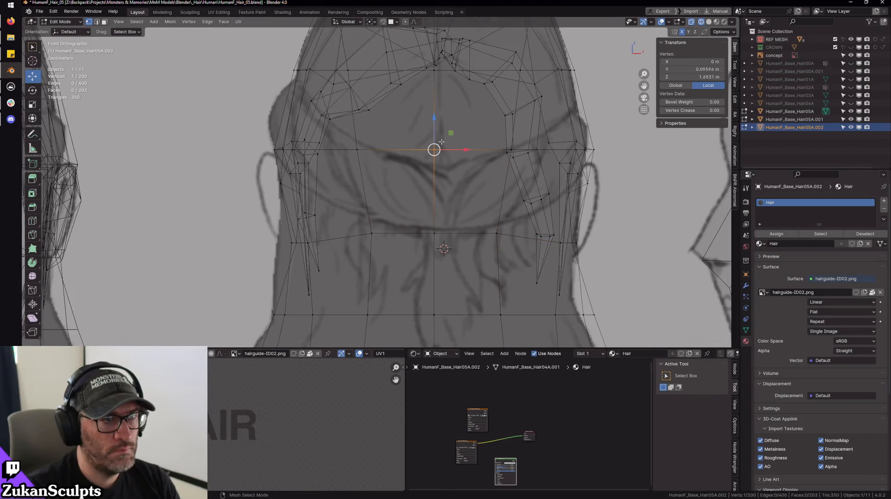
key(g)
key(z)
click(437, 136)
shift+middle_drag(398, 158, 379, 179)
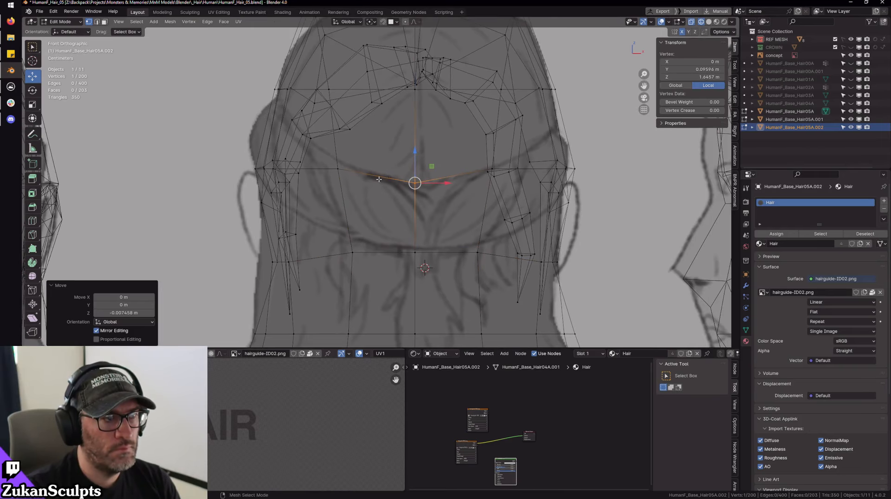
- Raise the two vertices flanking the lowered centre vertex by about 0.0011 m in Z
click(337, 169)
key(shift+z)
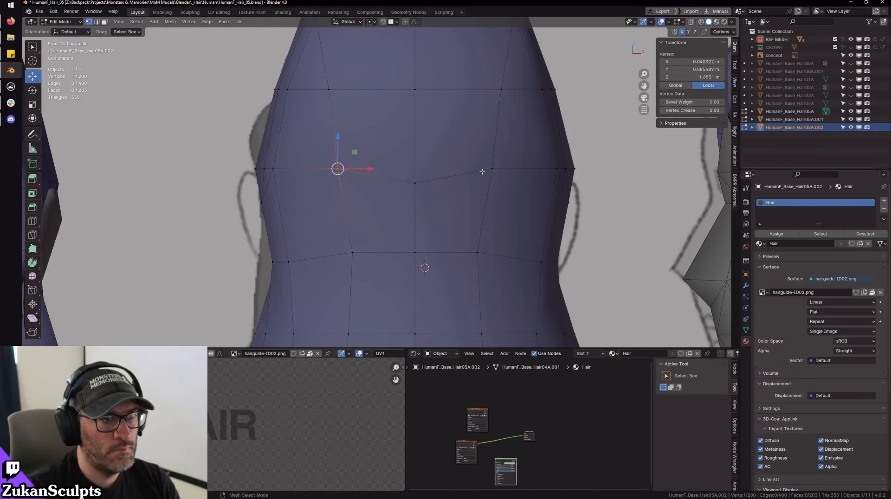
shift+click(503, 174)
drag(414, 145, 417, 140)
key(shift+z)
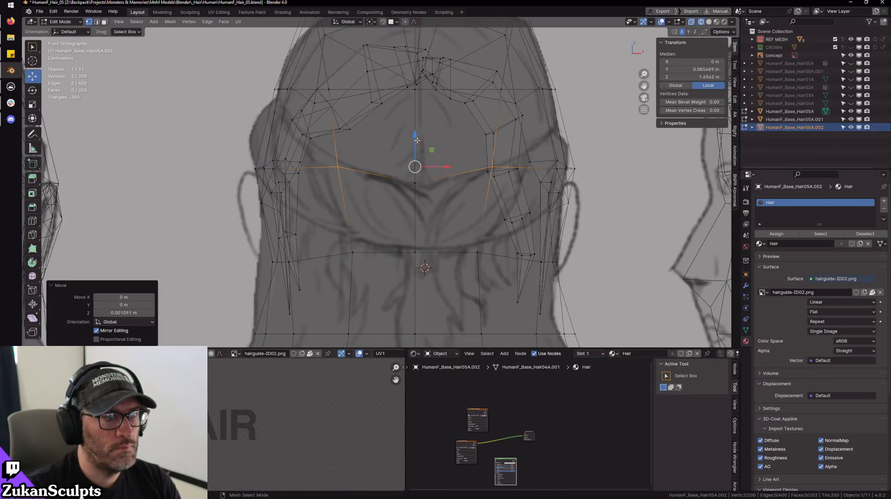
- Raise the two vertices flanking the centre of the band's lower row by about 0.0009 m in Z
click(352, 252)
shift+click(477, 252)
key(shift+z)
drag(415, 222, 416, 219)
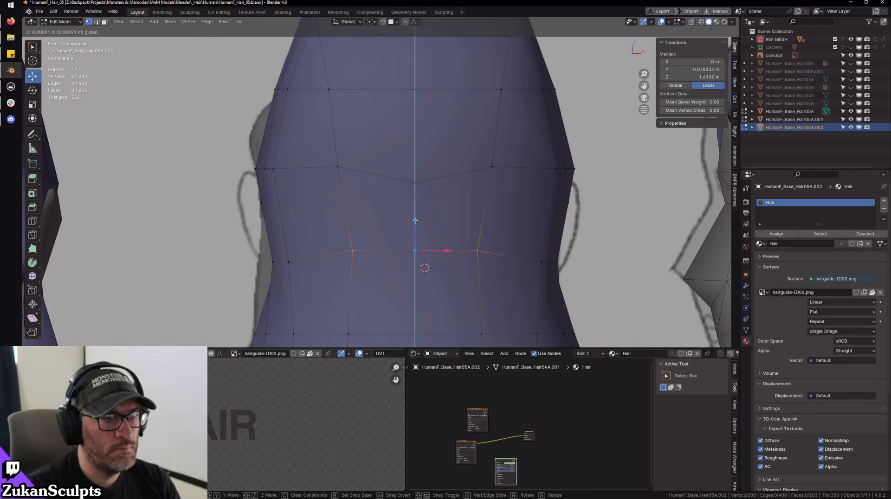
- Activate the Knife tool and show the back-facing hair in wireframe front view
middle_drag(416, 219, 393, 226)
scroll(486, 243, up, 3)
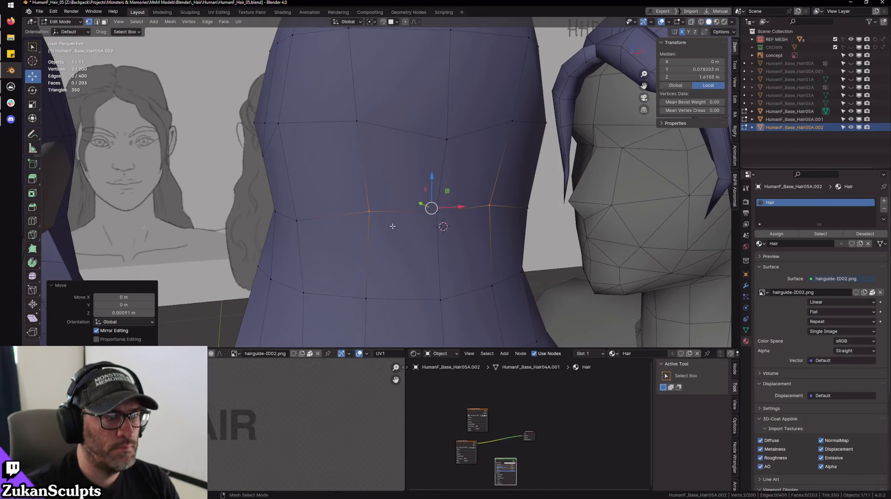
key(shift+space)
key(k)
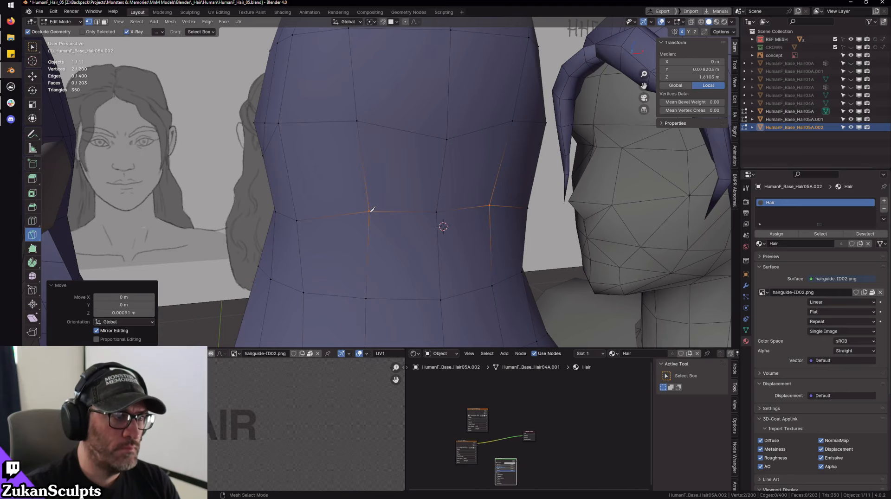
key(KP_1)
key(shift+z)
scroll(306, 193, down, 2)
shift+middle_drag(307, 193, 374, 226)
scroll(374, 226, up, 2)
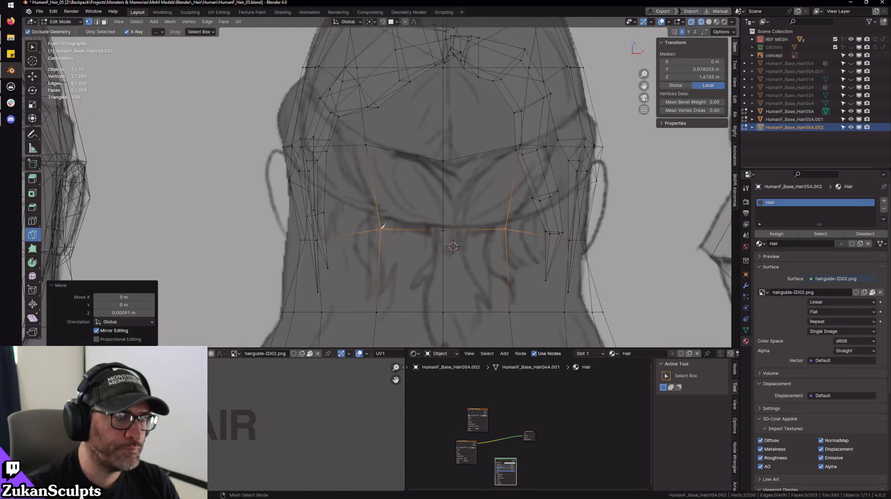
- Try to knife-cut diagonally in wireframe from a lower band vertex up to the outer side, and undo the cut
click(382, 228)
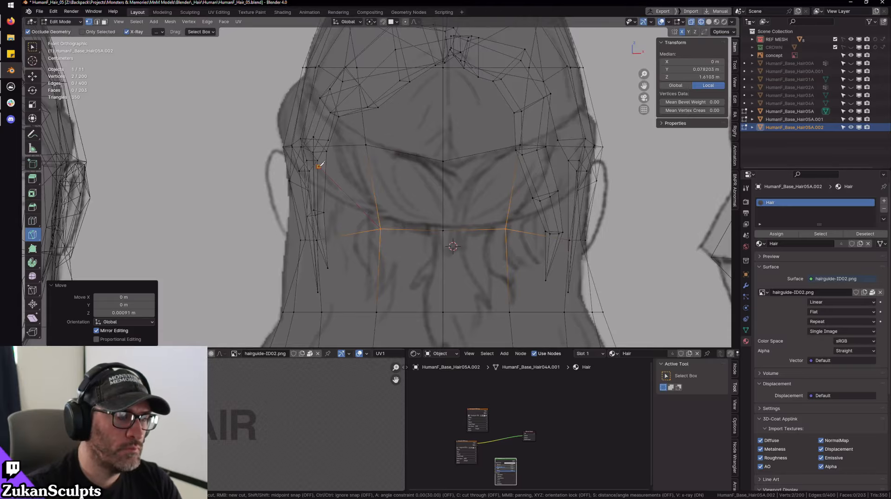
click(319, 166)
key(Return)
key(shift+z)
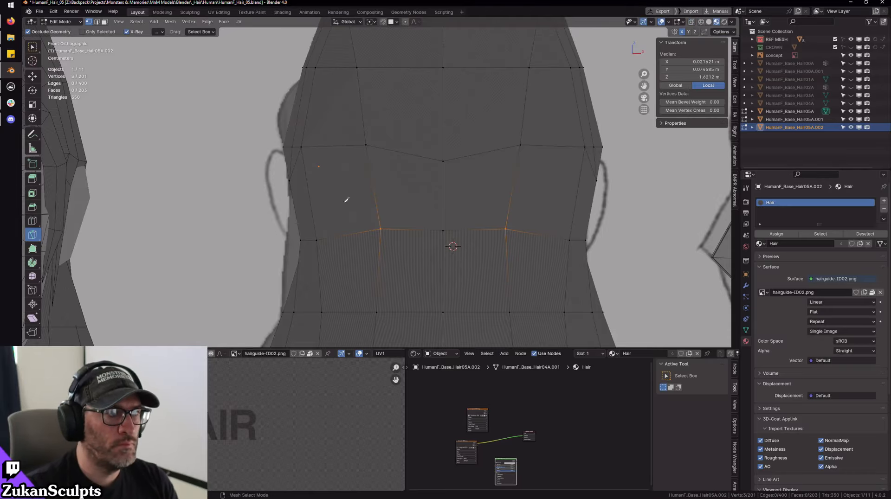
mouse_move(346, 200)
middle_down()
mouse_move(423, 198)
mouse_move(386, 200)
middle_up()
key(ctrl+z)
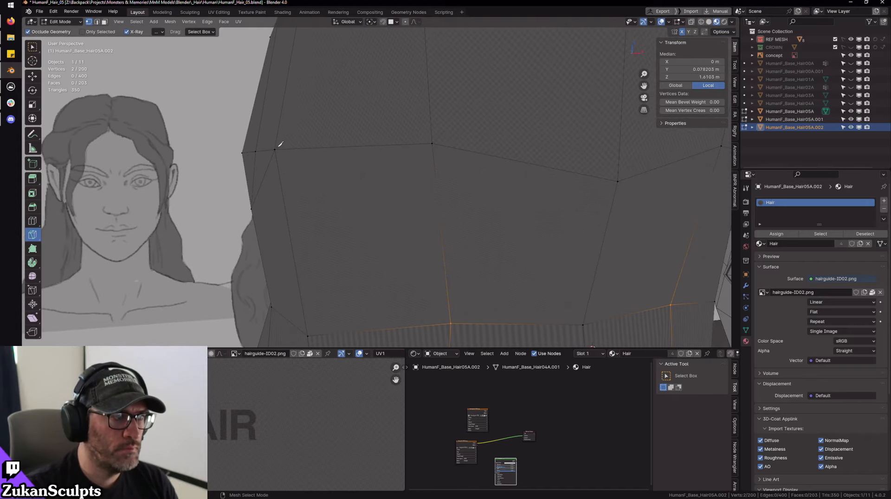
- Knife-cut a diagonal edge from one outer vertex of the upper row to the flanking vertex of the lower row
key(k)
click(276, 149)
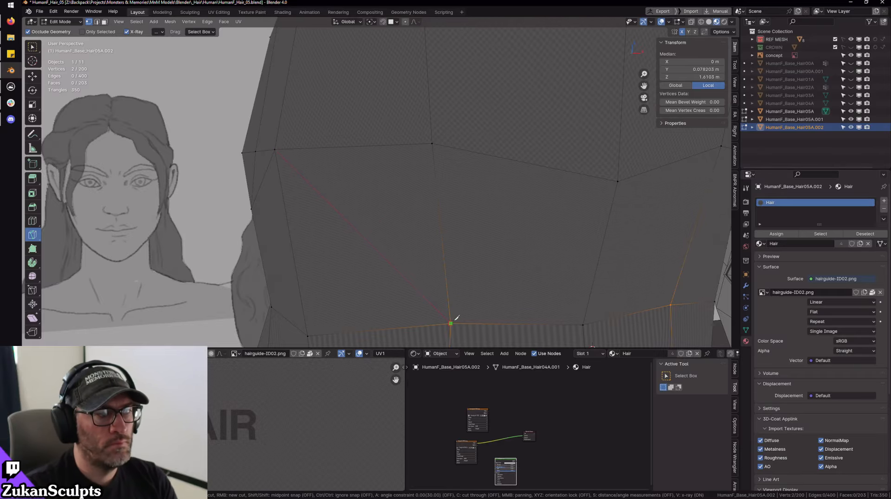
click(450, 323)
key(Return)
middle_drag(607, 274, 337, 247)
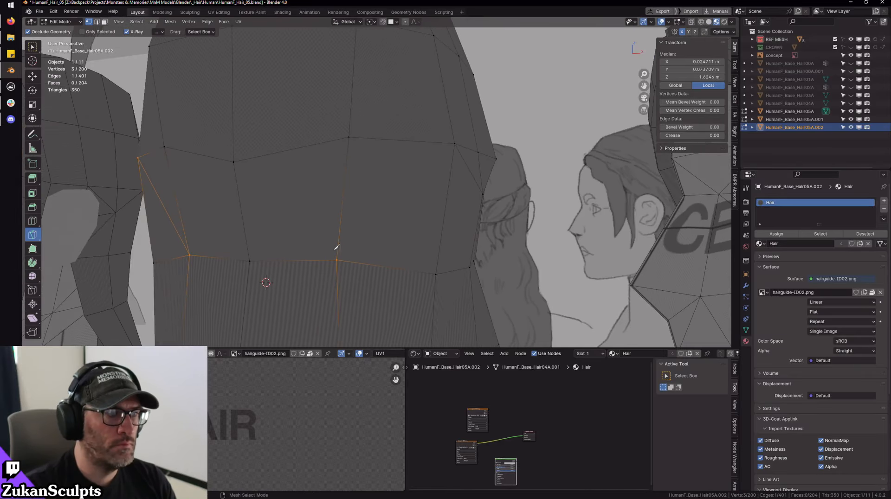
- Knife-cut the matching diagonal edge on the opposite side and compare it with the sketch in wireframe front view
click(337, 261)
click(455, 144)
key(Return)
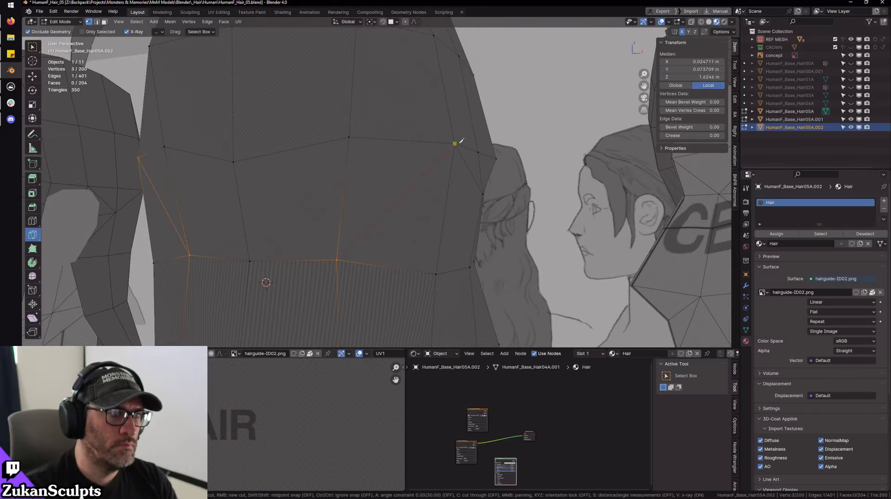
key(KP_1)
key(shift+z)
scroll(431, 224, up, 2)
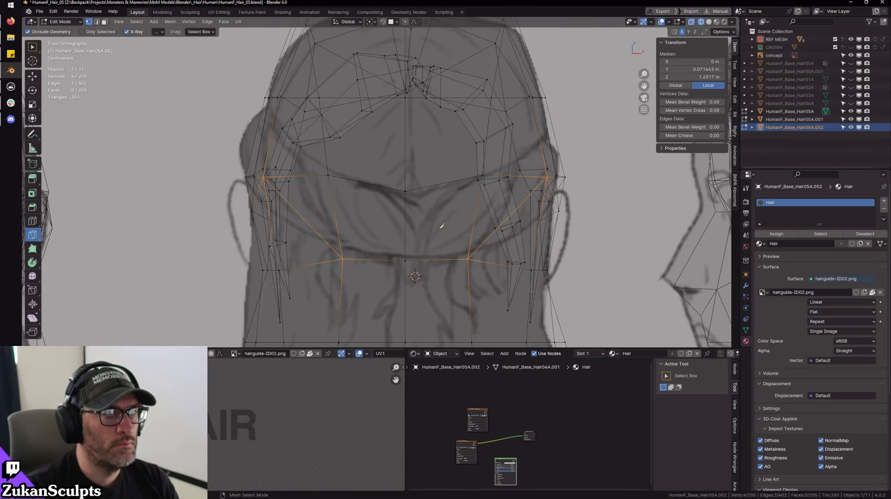
- Undo back to the two lower flanking vertices being selected and raise them by about 0.0021 m in Z
key(w)
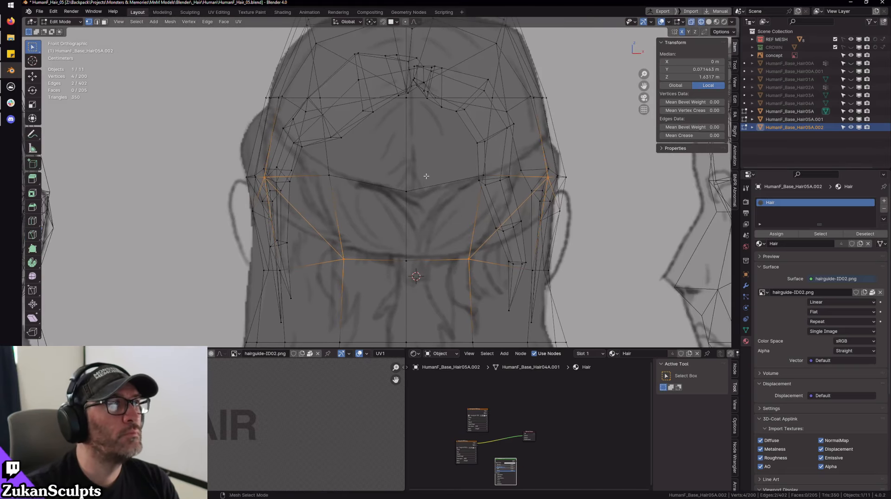
shift+middle_drag(416, 165, 394, 172)
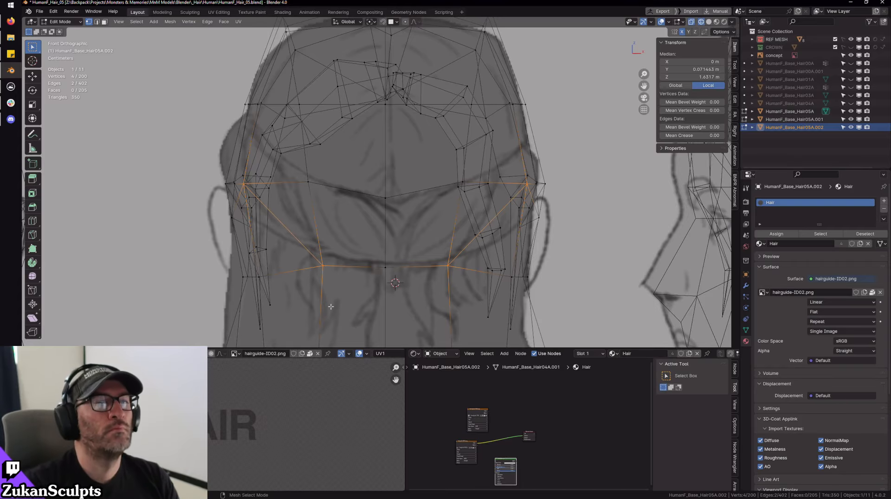
scroll(399, 243, up, 1)
shift+middle_drag(400, 243, 379, 227)
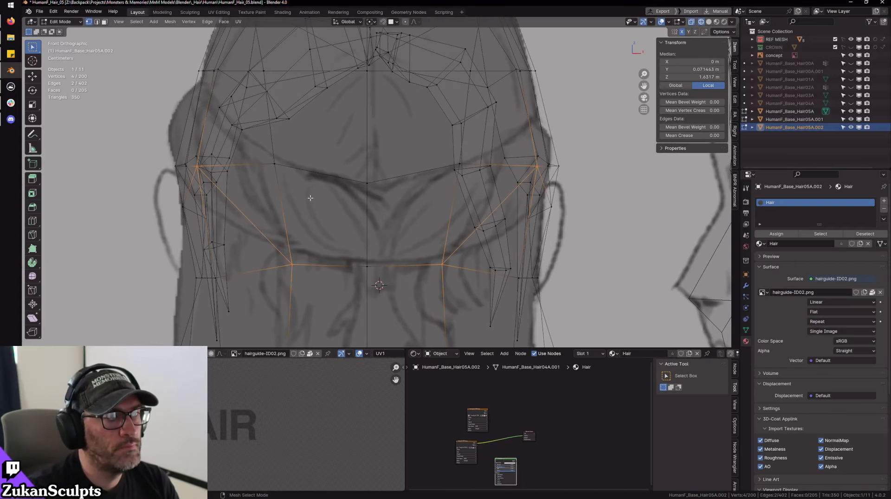
key(ctrl+z)
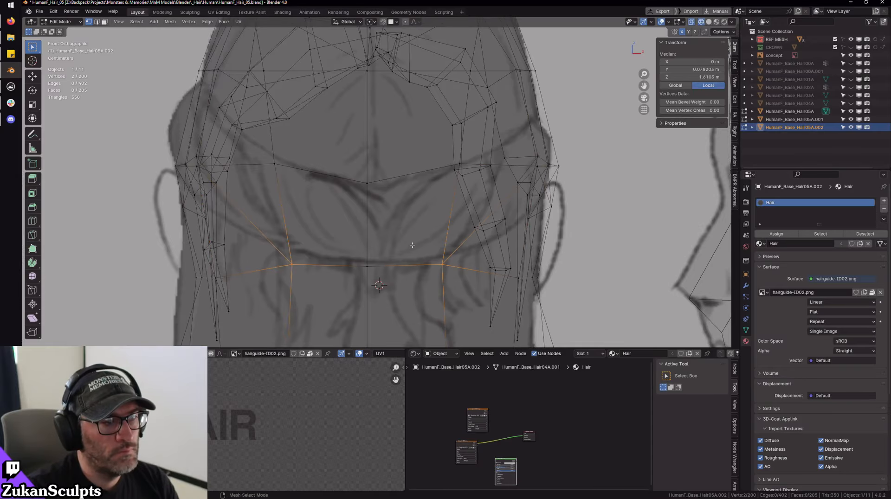
key(shift+space)
key(g)
drag(366, 235, 366, 230)
scroll(442, 191, down, 1)
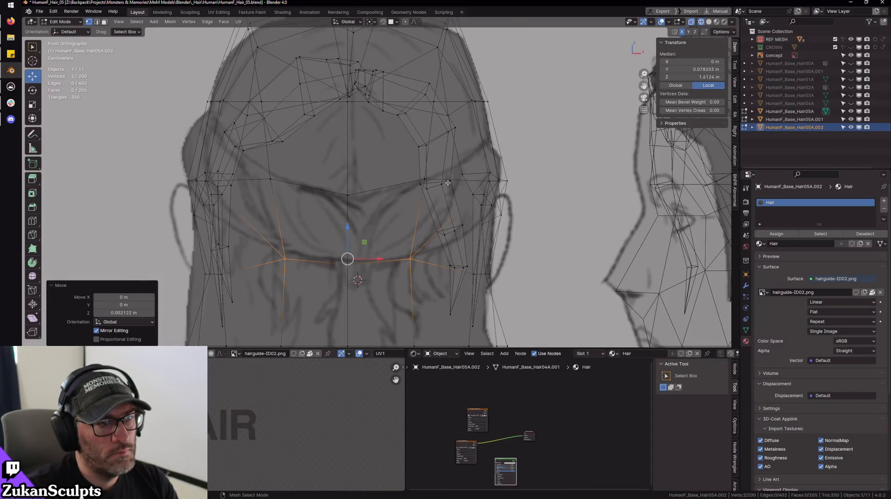
- Examine the band outline on the back of the hair from several angles in solid shading
key(shift+z)
alt+drag(474, 214, 452, 215)
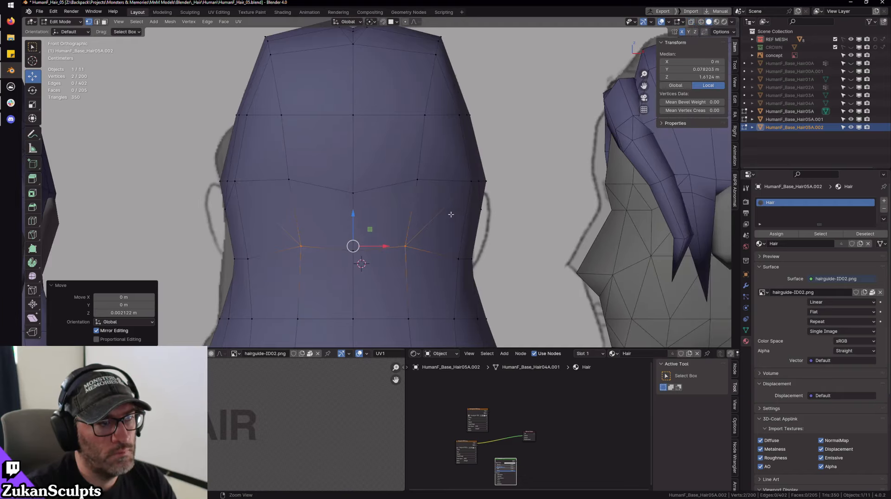
alt+right_drag(452, 215, 392, 242)
alt+middle_drag(391, 242, 403, 204)
key(f)
alt+right_drag(412, 207, 325, 186)
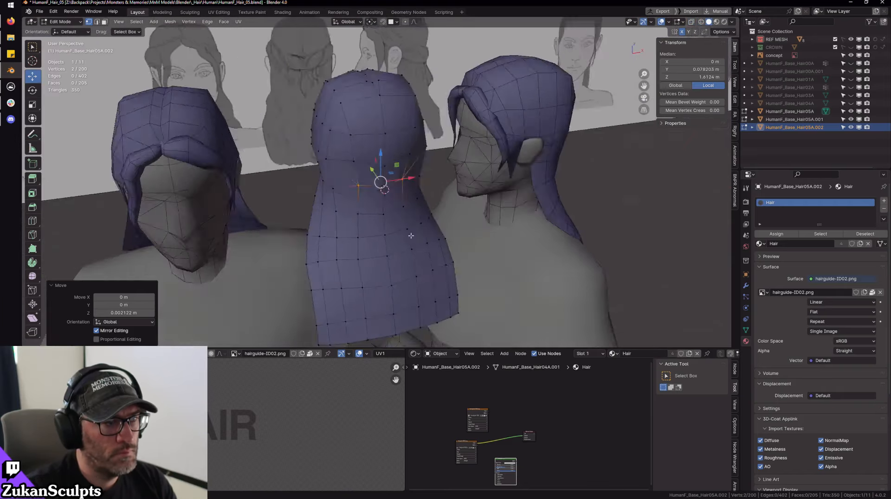
alt+drag(325, 185, 358, 198)
alt+right_drag(357, 197, 394, 199)
drag(359, 170, 363, 172)
alt+drag(388, 221, 421, 159)
- Select the four faces enclosed by the band outline and extrude them outward by about 0.0074 m along their normals
right_click(400, 180)
click(378, 178)
click(337, 154)
shift+click(381, 156)
shift+click(420, 152)
shift+click(459, 140)
alt+right_drag(459, 140, 429, 162)
alt+drag(429, 161, 409, 168)
key(e)
click(397, 163)
- Scale the extruded band faces up slightly along Z in front view
alt+right_drag(391, 154, 423, 183)
alt+middle_drag(421, 185, 418, 222)
key(r)
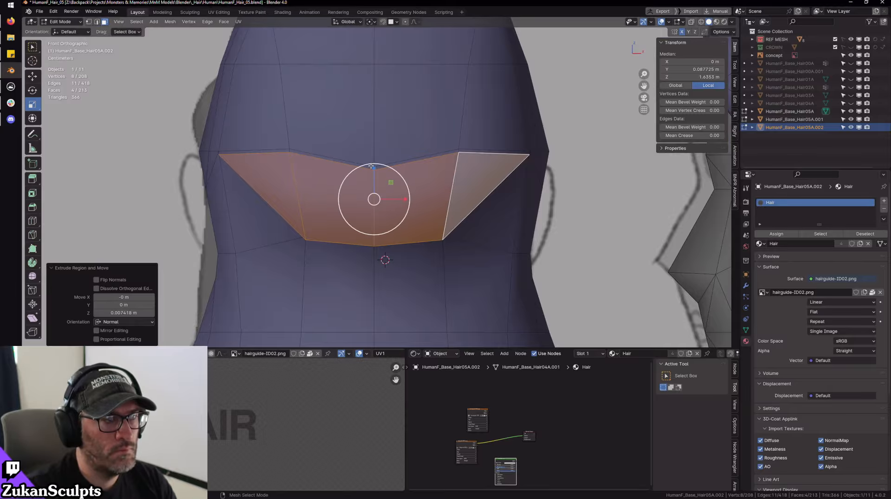
drag(374, 168, 374, 165)
key(w)
- Examine the extruded band outside mesh editing in wireframe and solid shading, and return to editing the mesh
scroll(398, 198, down, 3)
key(Tab)
mouse_move(435, 226)
alt+mouse_down()
mouse_move(416, 239)
mouse_move(368, 240)
mouse_move(455, 232)
alt+mouse_up()
key(shift+z)
alt+right_drag(447, 233, 485, 222)
mouse_move(484, 221)
alt+mouse_down()
mouse_move(454, 239)
mouse_move(397, 219)
alt+mouse_up()
key(shift+z)
key(Tab)
- Select the slanted end edges on both sides of the extruded band and subdivide them
key(ctrl+Tab)
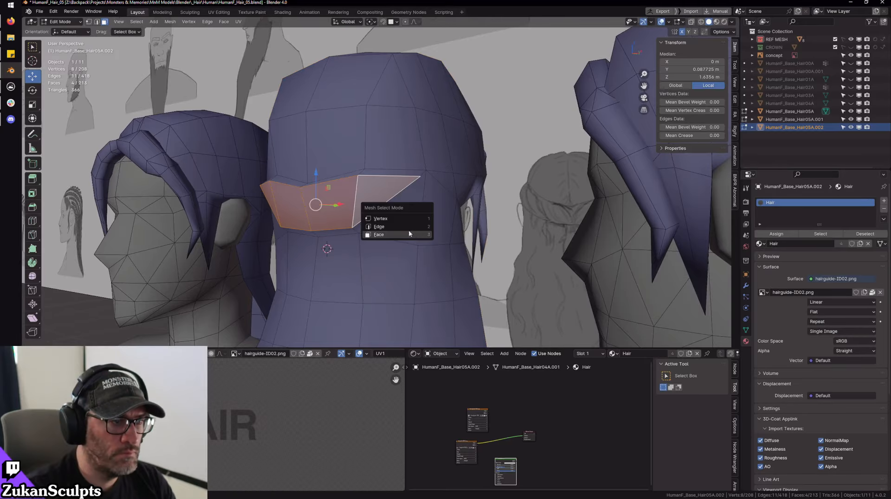
click(404, 228)
scroll(425, 233, up, 2)
middle_drag(426, 232, 394, 205)
click(384, 201)
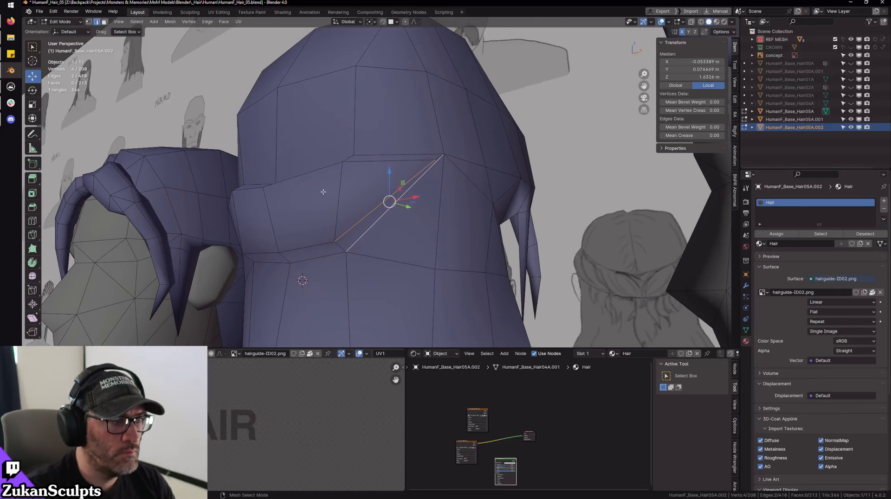
middle_drag(323, 191, 334, 196)
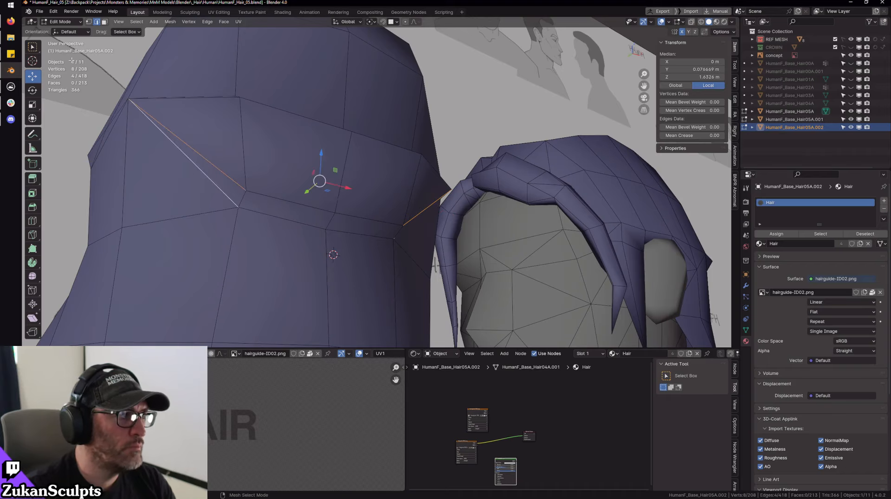
middle_drag(151, 54, 159, 47)
click(158, 22)
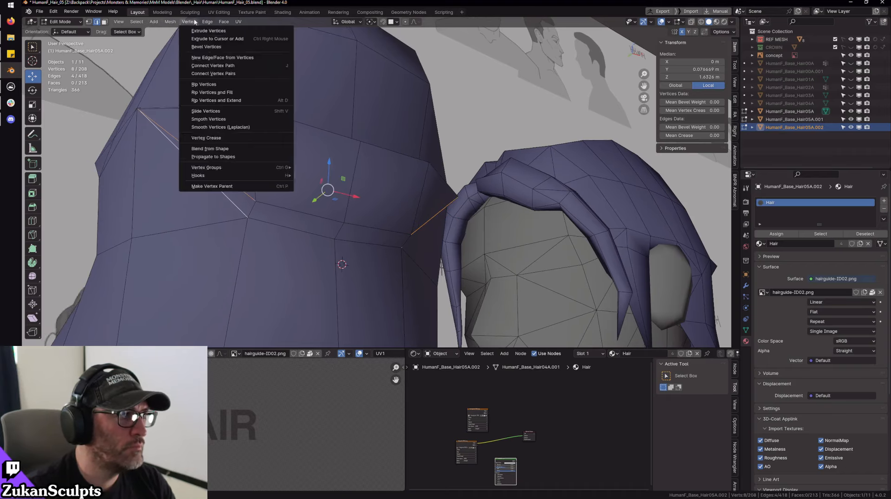
mouse_move(207, 23)
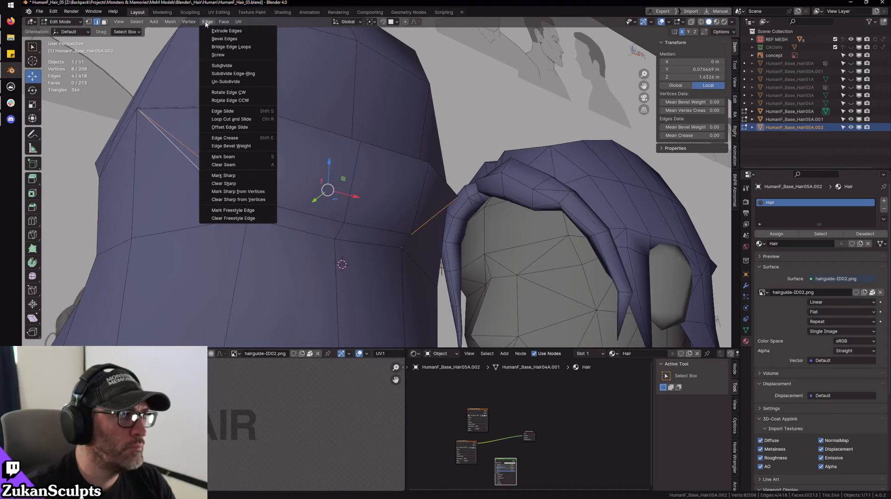
click(223, 65)
- Move the new edge at the band's slanted end about 0.0075 m along X and -0.0086 m along Z to round the outline
middle_drag(204, 169, 144, 173)
click(421, 206)
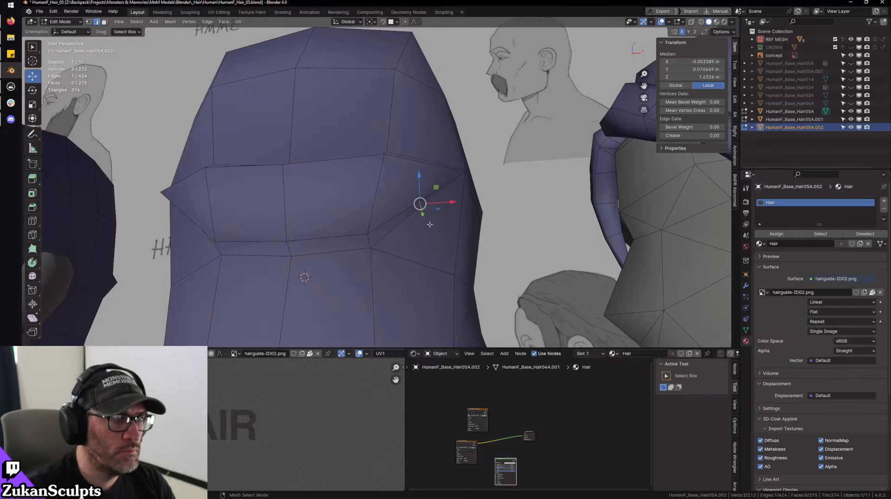
middle_drag(430, 228, 453, 226)
key(shift+z)
key(g)
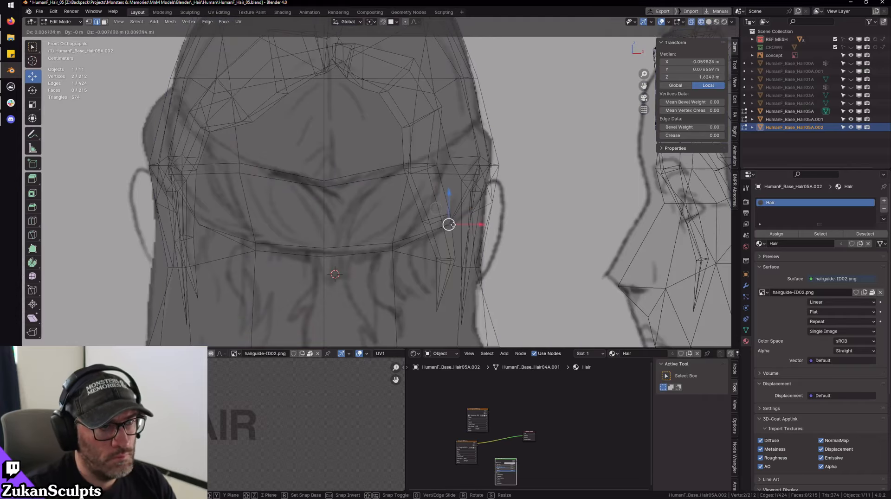
click(451, 225)
key(shift+z)
middle_drag(451, 225, 387, 201)
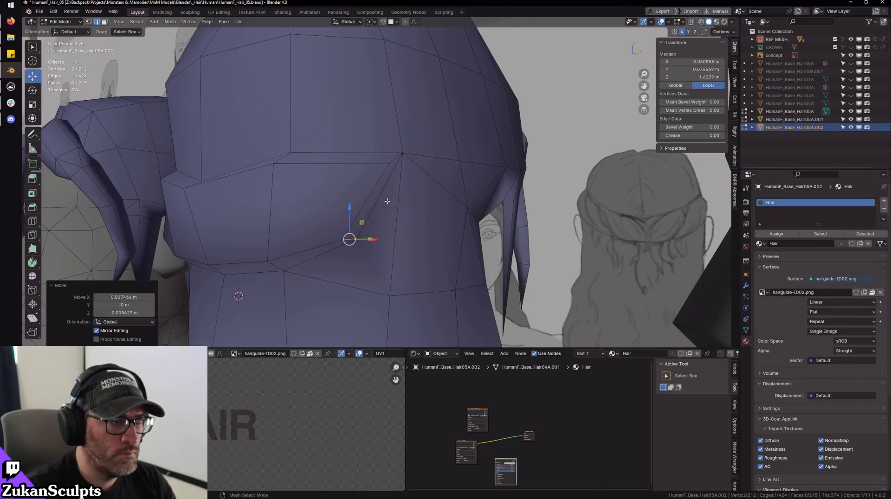
- Select the edge loop along the top of the raised band and lower it slightly along Z
key(ctrl+Tab)
click(371, 204)
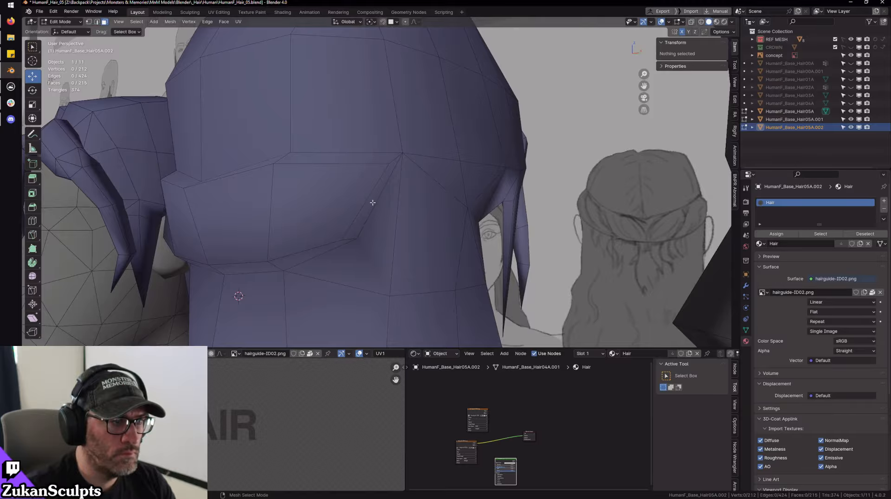
key(Tab)
scroll(373, 203, down, 10)
mouse_move(373, 203)
middle_down()
mouse_move(492, 228)
mouse_move(399, 229)
mouse_move(392, 213)
mouse_move(424, 218)
mouse_move(328, 211)
mouse_move(358, 201)
middle_up()
key(Tab)
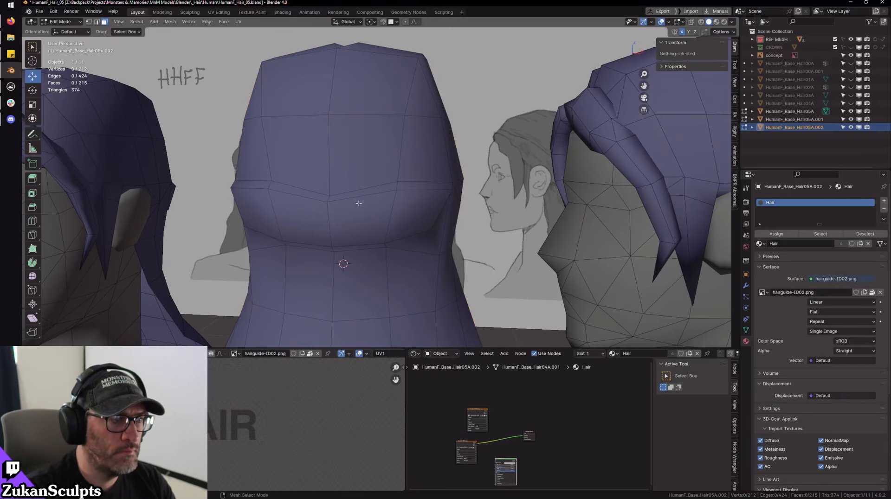
ctrl+alt+click(362, 201)
click(358, 194)
alt+click(359, 197)
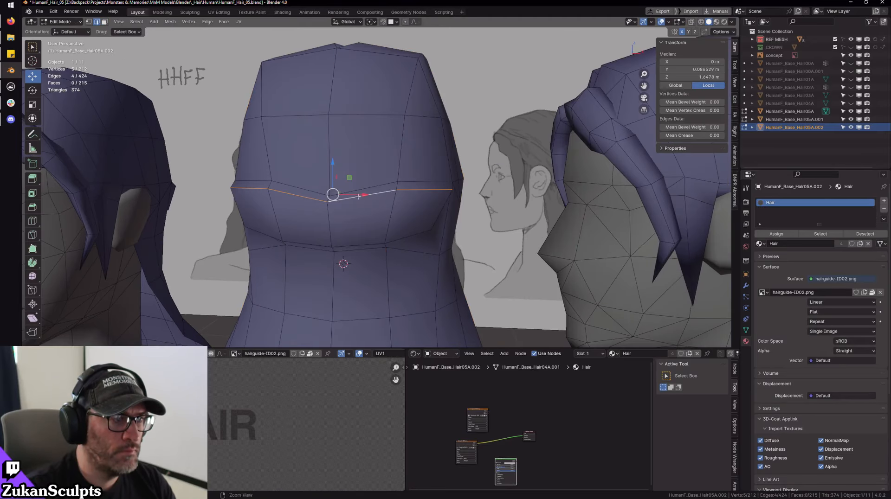
drag(333, 166, 332, 167)
- Compare the raised band with the back and side concept drawings, switching between wireframe and solid shading
middle_drag(333, 167, 403, 237)
alt+click(324, 233)
key(shift+z)
scroll(411, 233, up, 2)
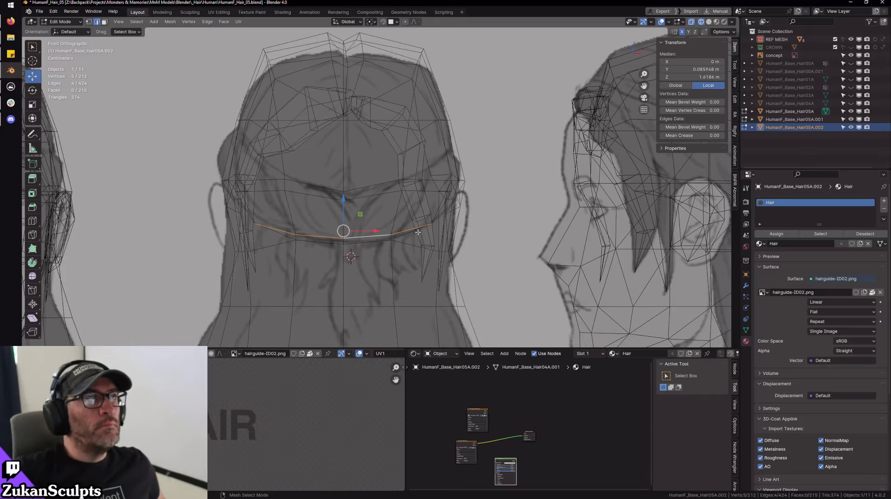
key(Tab)
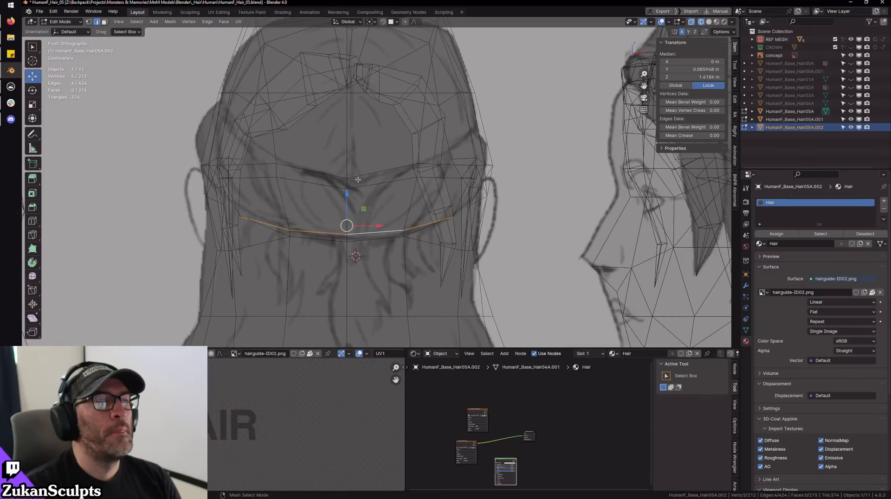
key(shift+z)
scroll(370, 188, down, 5)
mouse_move(371, 195)
middle_down()
mouse_move(505, 222)
mouse_move(349, 207)
mouse_move(493, 233)
mouse_move(452, 224)
mouse_move(441, 203)
mouse_move(454, 197)
middle_up()
scroll(417, 209, up, 3)
key(Tab)
scroll(448, 205, down, 4)
key(shift+z)
key(shift+z)
key(KP_1)
alt+middle_drag(539, 217, 510, 230)
scroll(511, 230, up, 2)
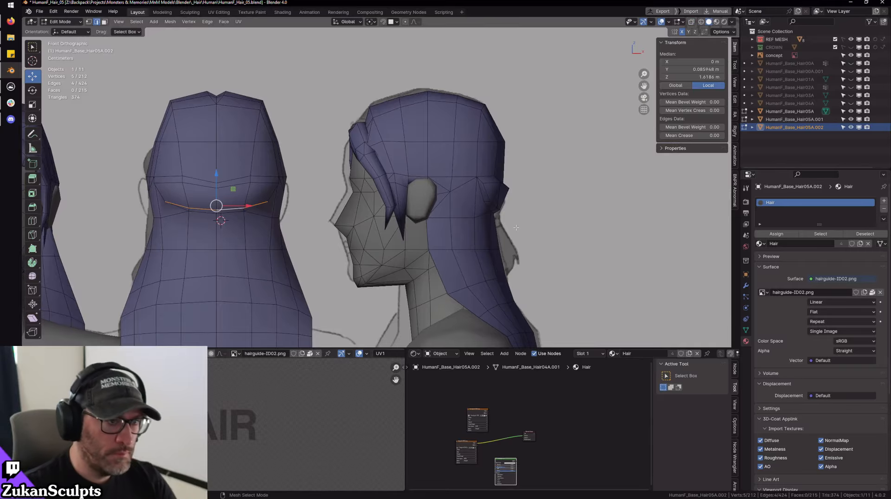
scroll(429, 212, up, 4)
key(shift+z)
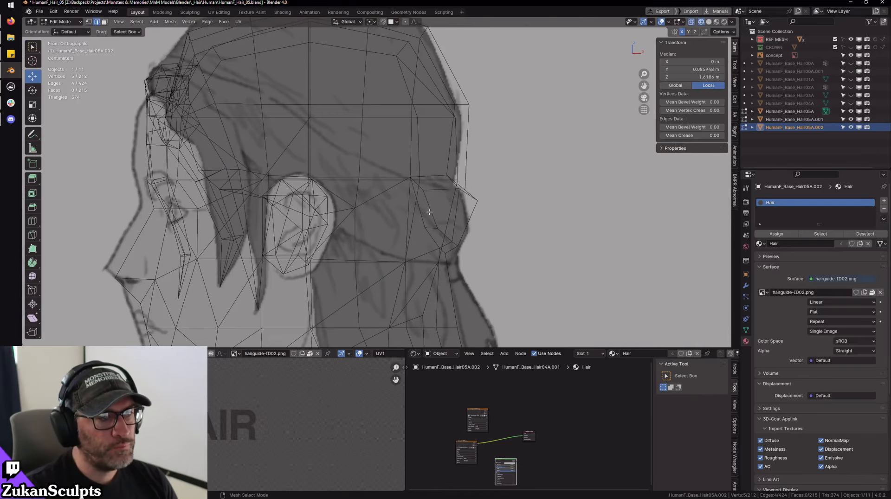
- Switch mesh editing to HumanF_Base_Hair05A.001 and knife a diagonal cut from the band's lower end to just above the ear in side view
key(alt+a)
key(alt+q)
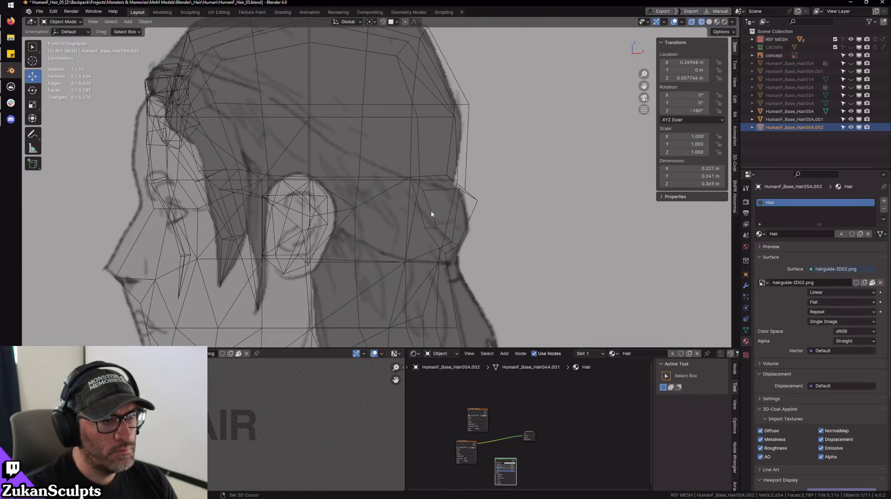
key(shift+z)
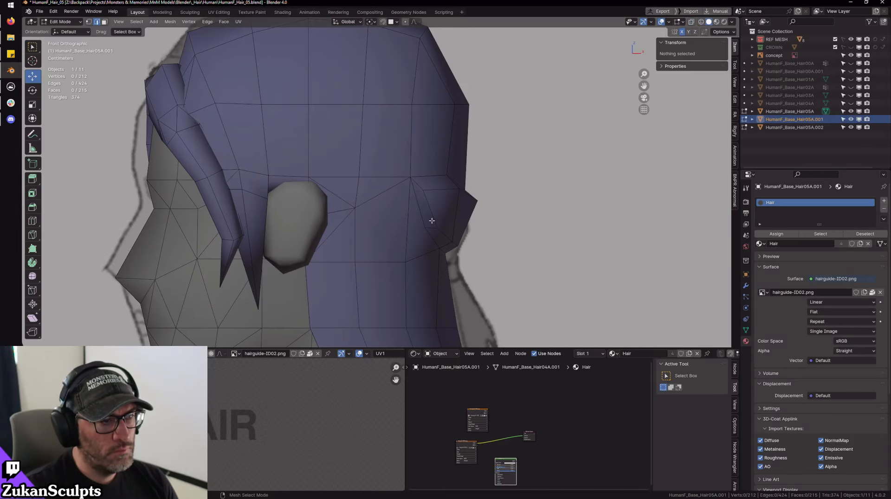
middle_drag(432, 221, 426, 225)
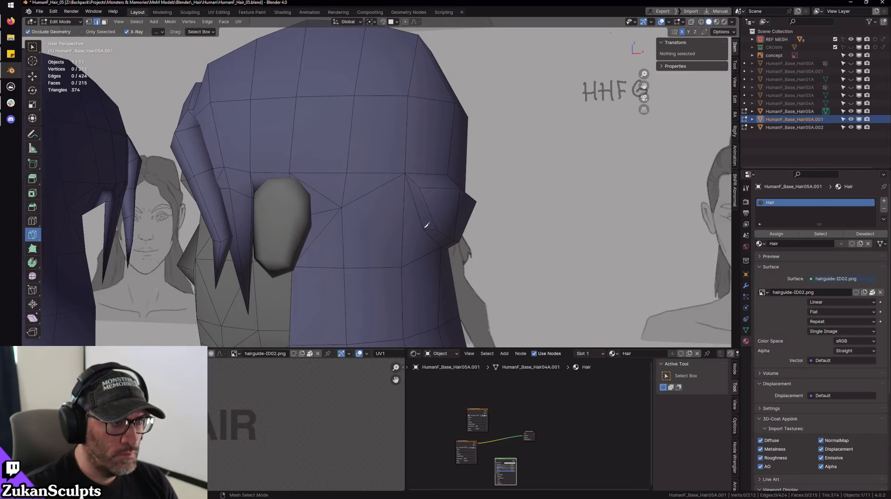
key(Escape)
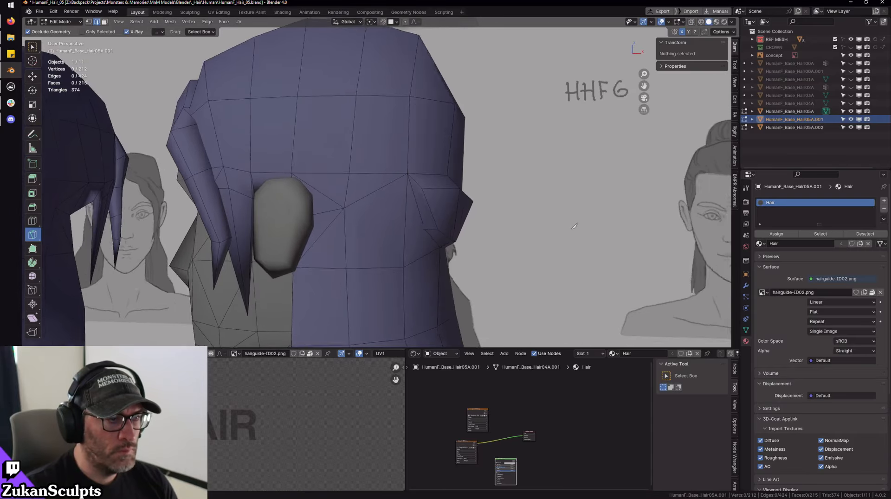
key(KP_1)
key(shift+z)
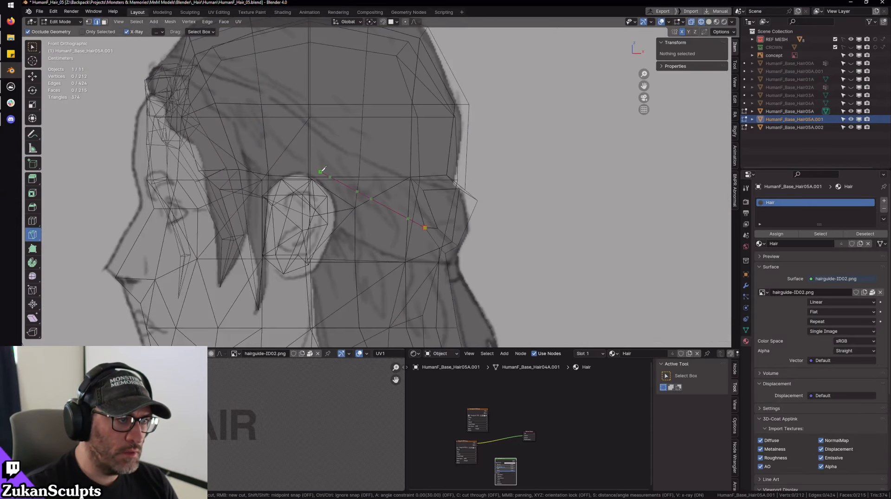
key(Return)
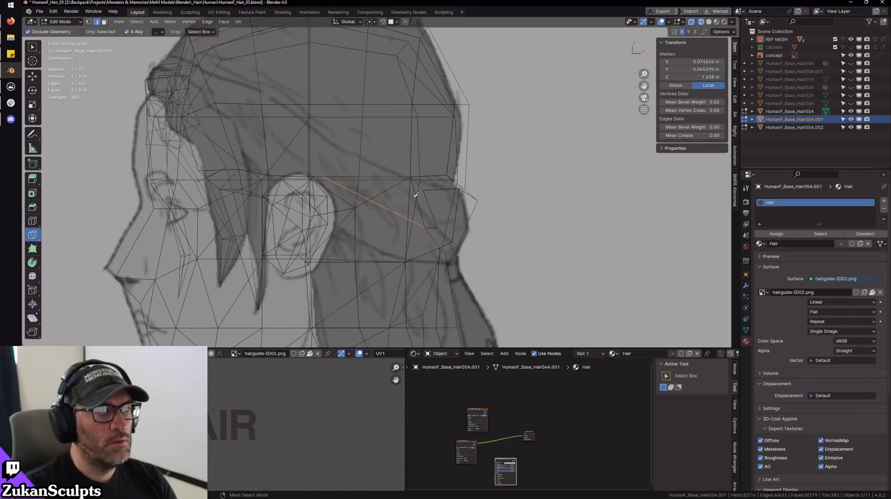
- Merge the cut's front vertex into the corner above the ear and its middle vertices into the vertex behind the ear, using At Last
key(shift+z)
mouse_move(415, 195)
middle_down()
mouse_move(464, 185)
mouse_move(557, 139)
mouse_move(22, 58)
middle_up()
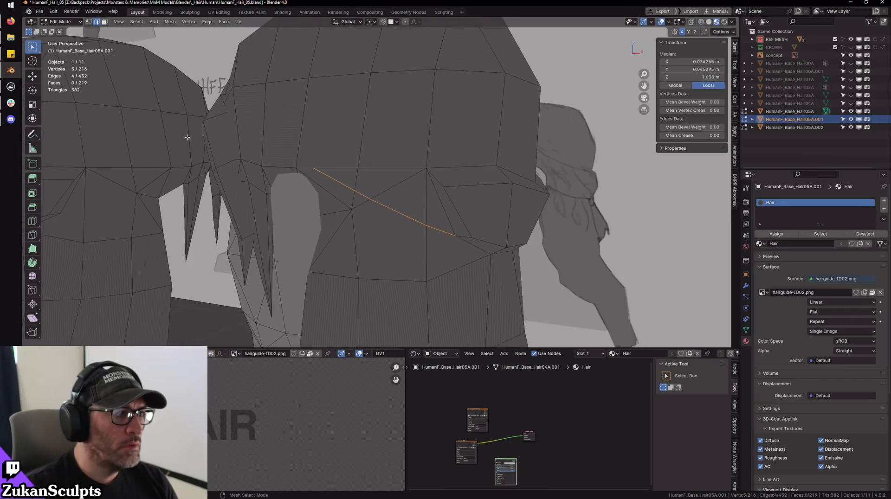
scroll(187, 137, up, 3)
scroll(325, 162, up, 3)
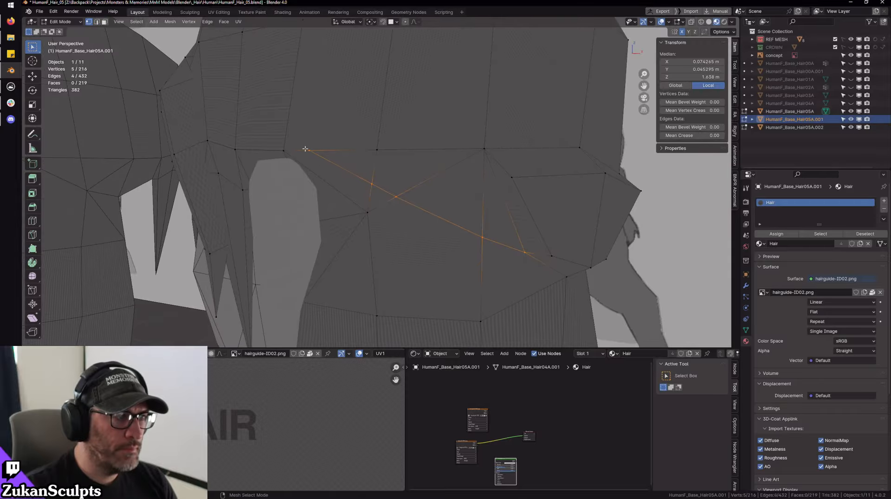
click(289, 149)
key(m)
click(301, 153)
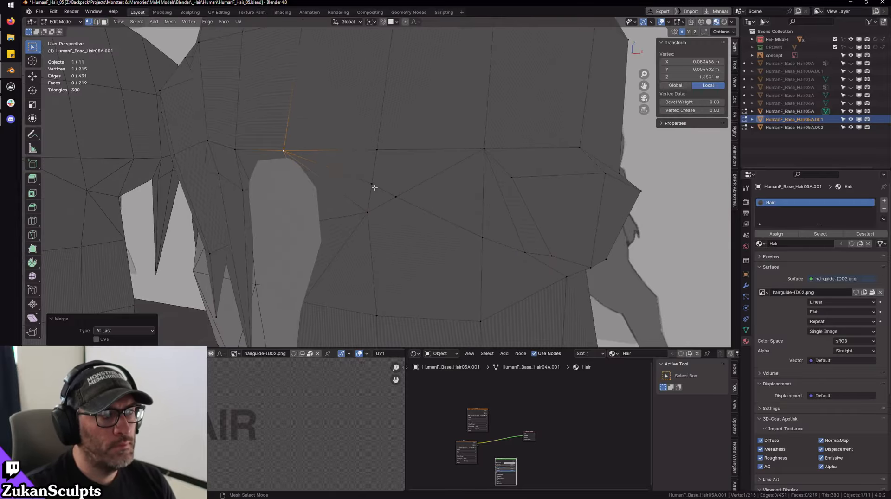
click(374, 187)
key(m)
click(372, 214)
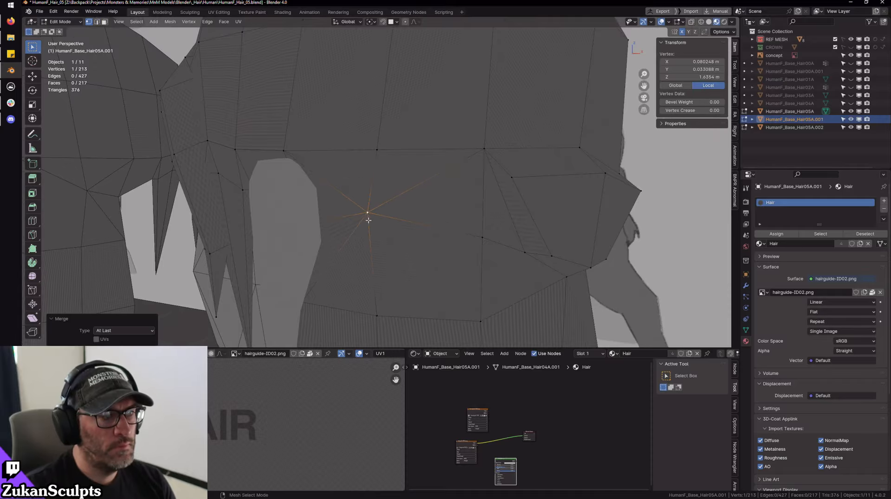
- Examine the merged topology behind the ear and the band against the side and back concept drawings
scroll(371, 214, down, 4)
middle_drag(441, 223, 363, 203)
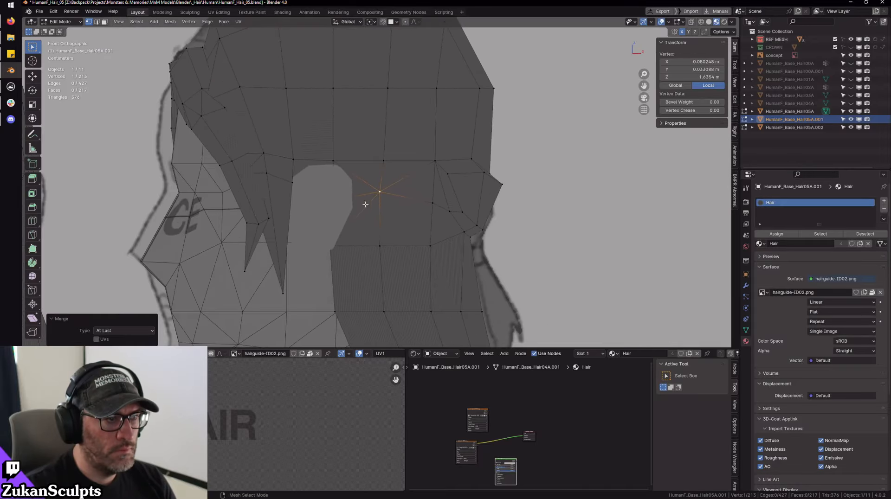
scroll(364, 203, down, 4)
shift+middle_drag(242, 195, 424, 215)
scroll(361, 189, down, 3)
scroll(373, 172, up, 4)
key(KP_1)
key(alt+z)
scroll(460, 227, up, 3)
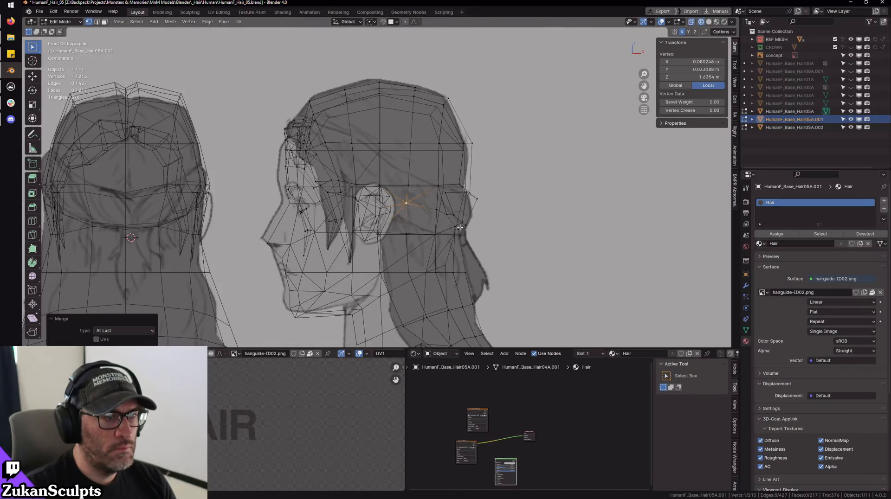
scroll(460, 227, up, 2)
key(alt+z)
scroll(518, 254, up, 2)
scroll(407, 204, down, 3)
ctrl+scroll(367, 197, up, 4)
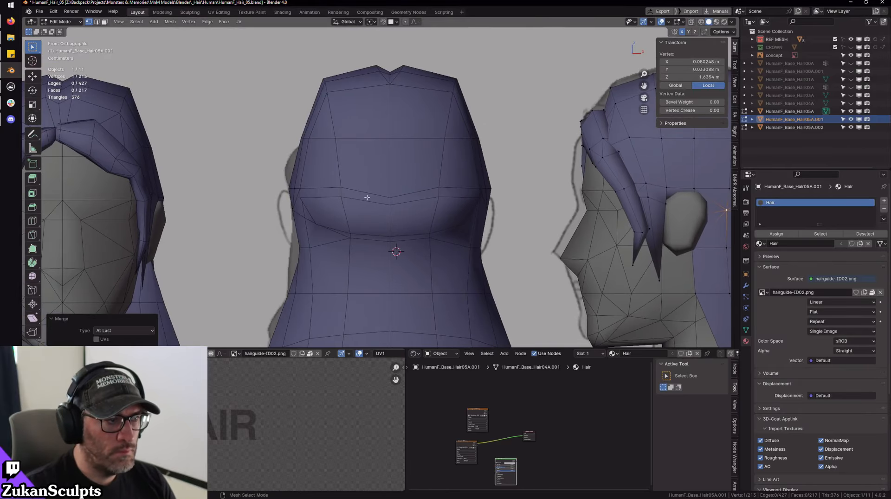
- Switch mesh editing to HumanF_Base_Hair05A.002 and select the triangular face between the ear and the band's end in face mode
key(alt+q)
key(alt+z)
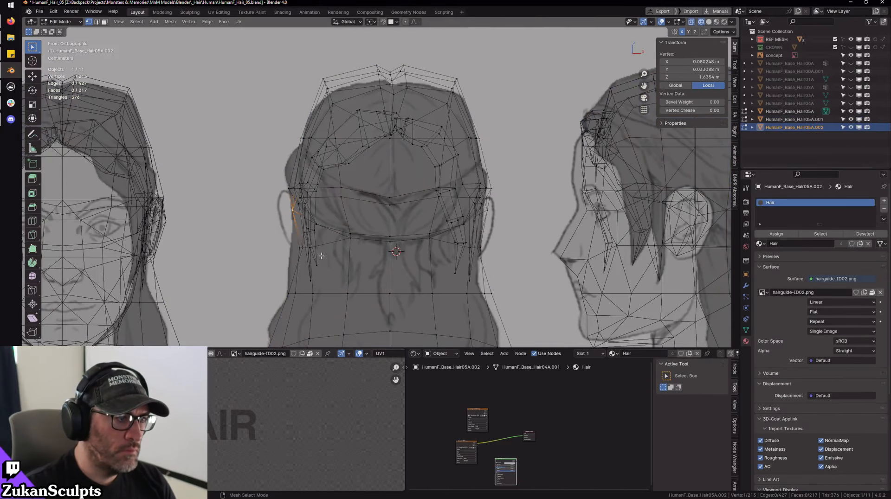
scroll(348, 222, up, 2)
scroll(347, 204, up, 2)
key(alt+z)
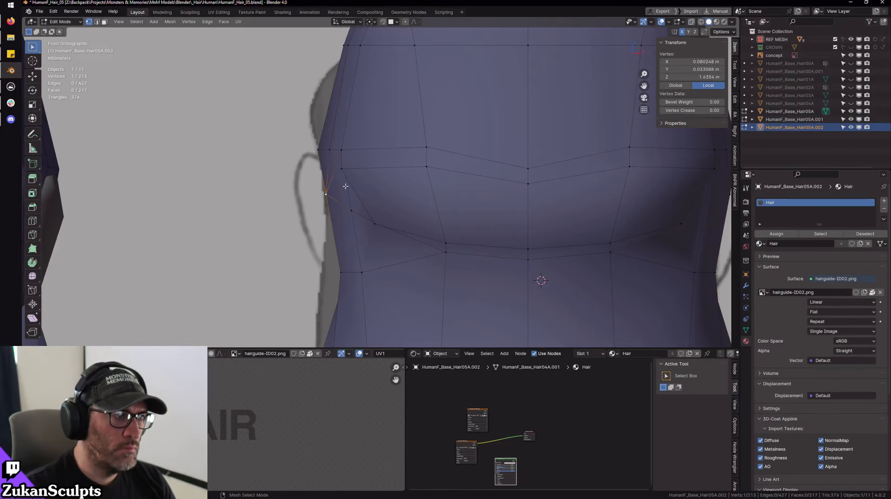
middle_drag(332, 190, 449, 175)
key(alt+a)
key(3)
click(479, 210)
key(KP_Decimal)
scroll(499, 200, down, 4)
scroll(447, 191, up, 3)
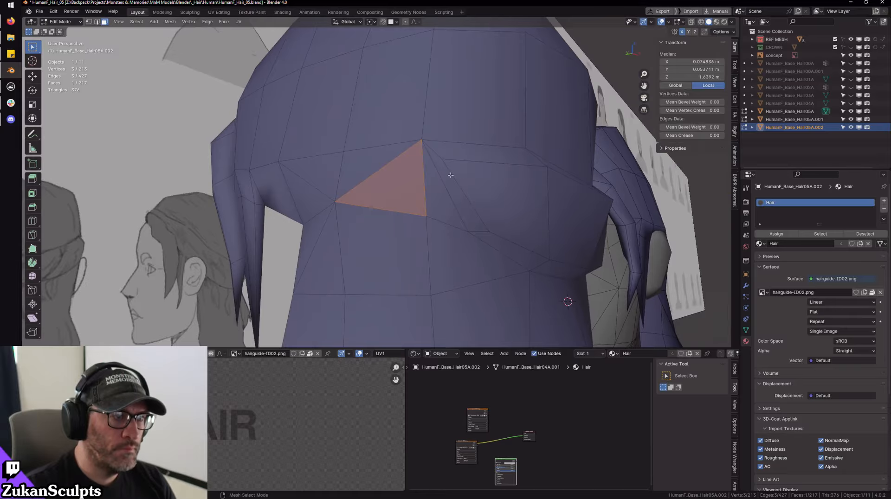
- Delete the five faces forming the strip between the ear and the band's end
click(449, 187)
shift+click(429, 195)
shift+click(419, 195)
shift+click(376, 170)
shift+click(315, 177)
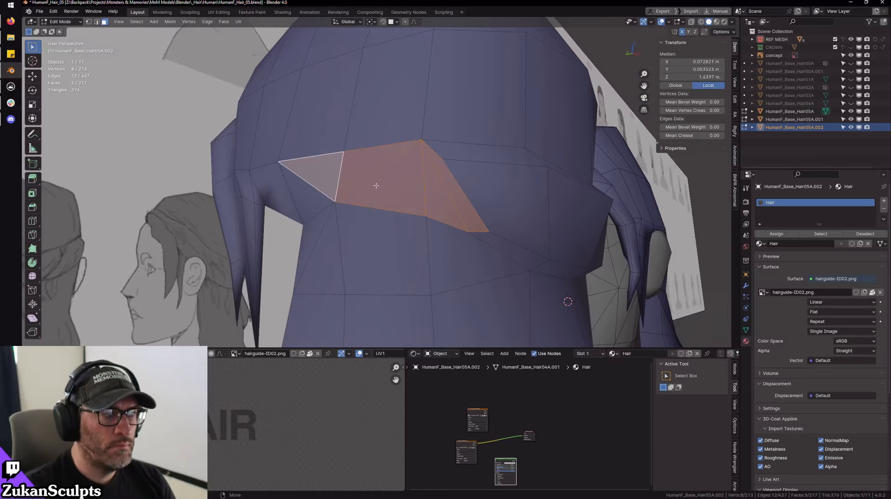
key(x)
click(462, 194)
- Move the vertex at the band's lower end outward and up to about X 0.067 m, Z 1.63 m, rounding the band's end
middle_drag(463, 194, 439, 260)
key(ctrl+Tab)
click(455, 237)
key(KP_1)
key(shift+z)
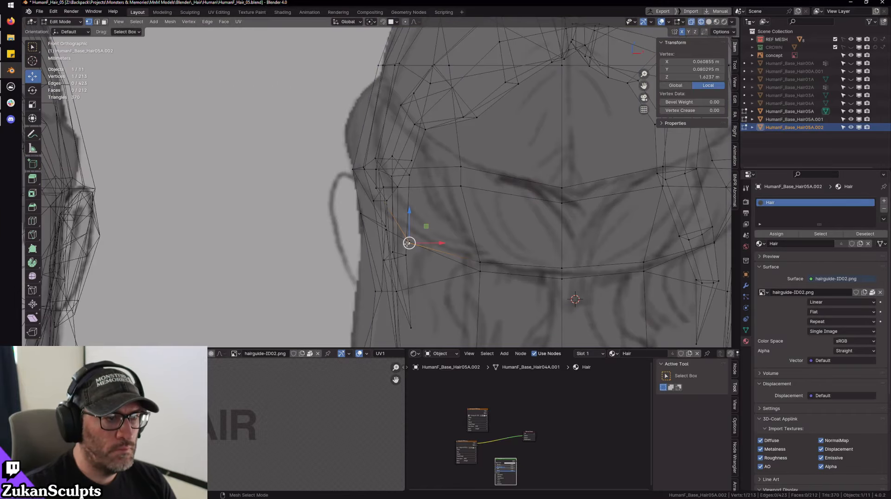
drag(409, 242, 394, 227)
key(shift+z)
mouse_move(395, 227)
middle_down()
mouse_move(392, 213)
mouse_move(426, 181)
mouse_move(427, 219)
middle_up()
drag(428, 219, 424, 215)
middle_drag(424, 215, 445, 231)
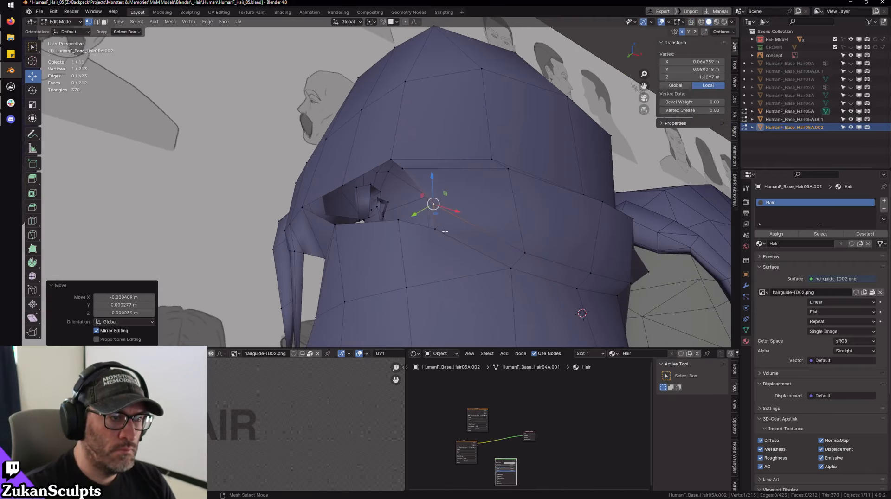
- Merge the two neighbouring vertices at the corner of the band's lower edge beside the opening behind the ear
click(439, 230)
drag(435, 228, 414, 221)
shift+click(392, 221)
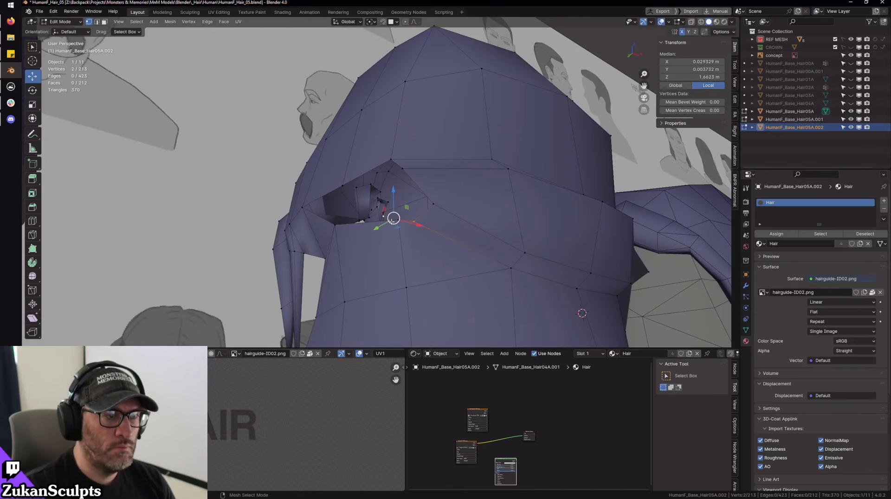
middle_drag(448, 244, 462, 251)
click(430, 241)
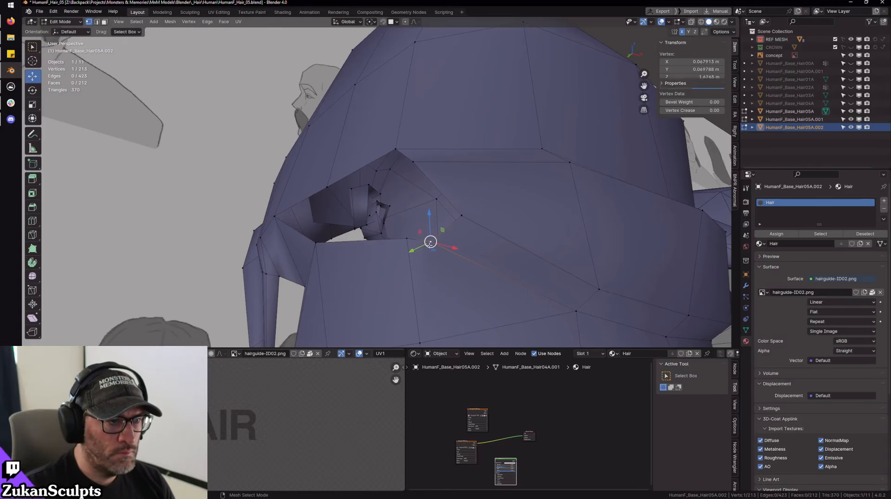
drag(430, 241, 412, 244)
click(401, 242)
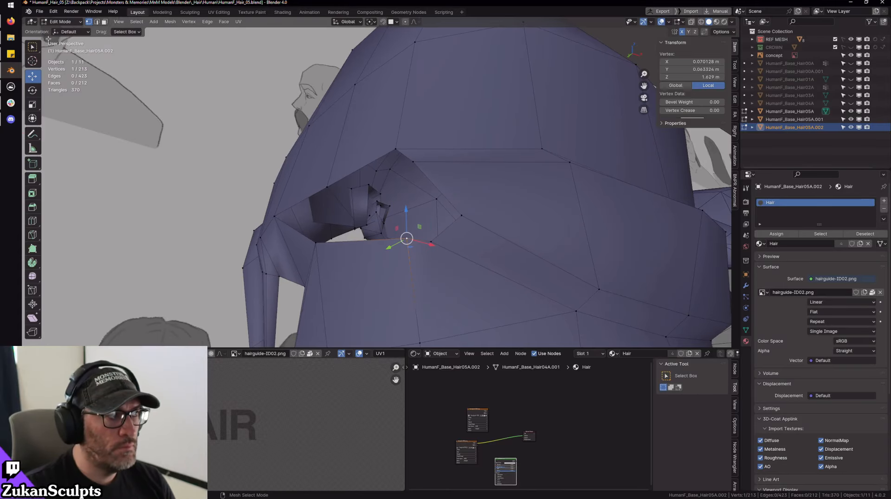
key(m)
click(411, 250)
- Pull the band-end vertex above the merged corner toward the opening behind the ear
click(463, 216)
key(w)
drag(462, 216, 416, 214)
middle_drag(417, 214, 433, 174)
key(KP_1)
scroll(410, 165, down, 5)
- Select the connected mesh of the head cap and back hair from one face and separate it into its own object
key(Tab)
key(Tab)
right_click(433, 159)
click(405, 172)
click(427, 163)
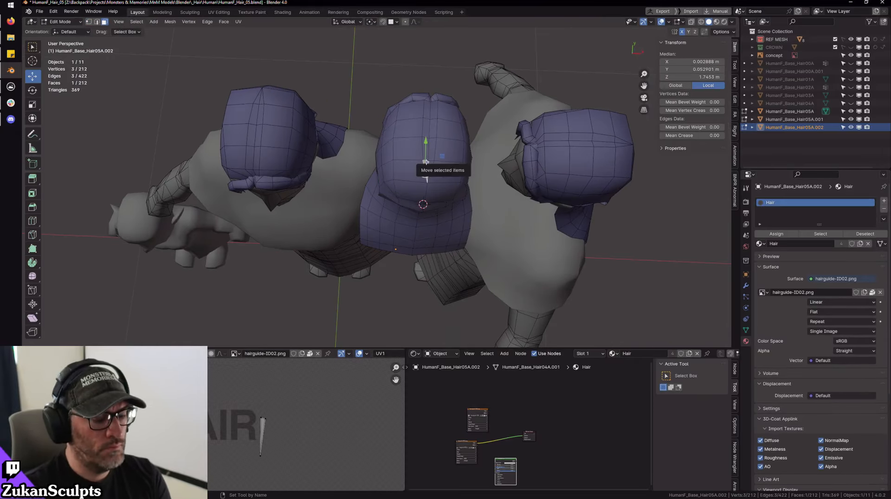
key(ctrl+l)
click(387, 163)
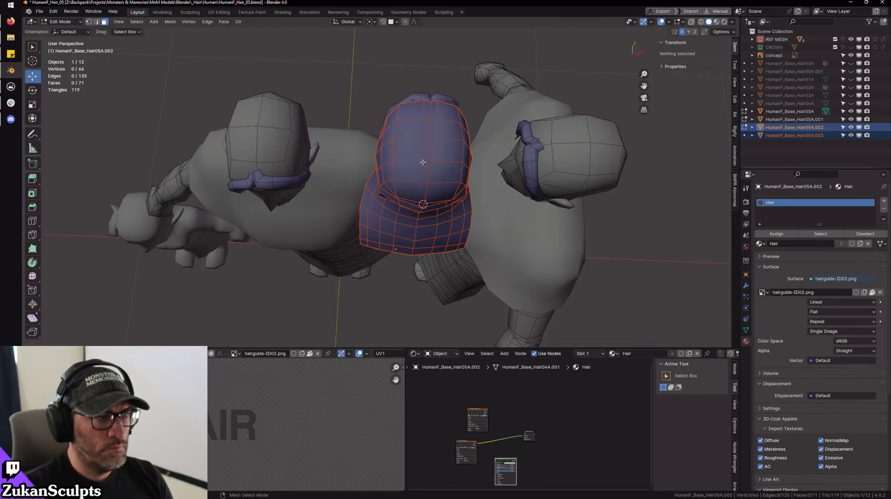
- Switch mesh editing to HumanF_Base_Hair05A.003 and look at it from above
key(Tab)
click(437, 158)
key(Tab)
middle_drag(437, 157, 395, 193)
key(KP_7)
key(ctrl+Tab)
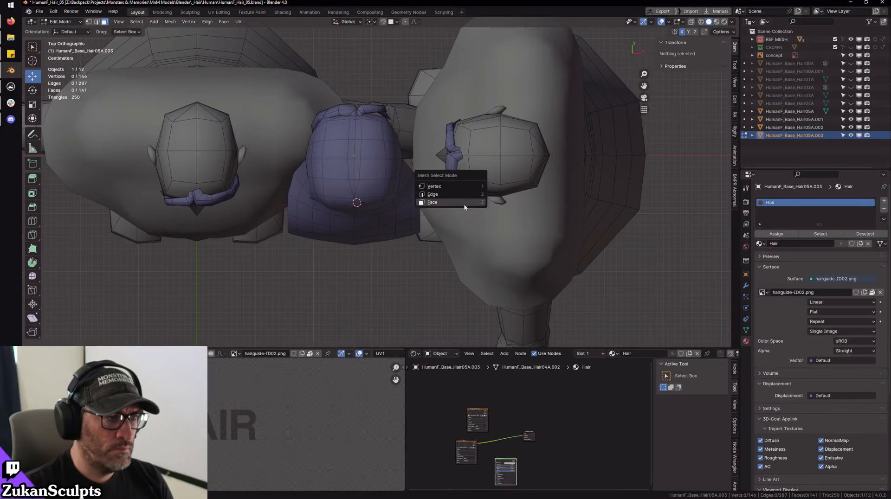
click(455, 203)
key(shift+z)
drag(470, 88, 356, 312)
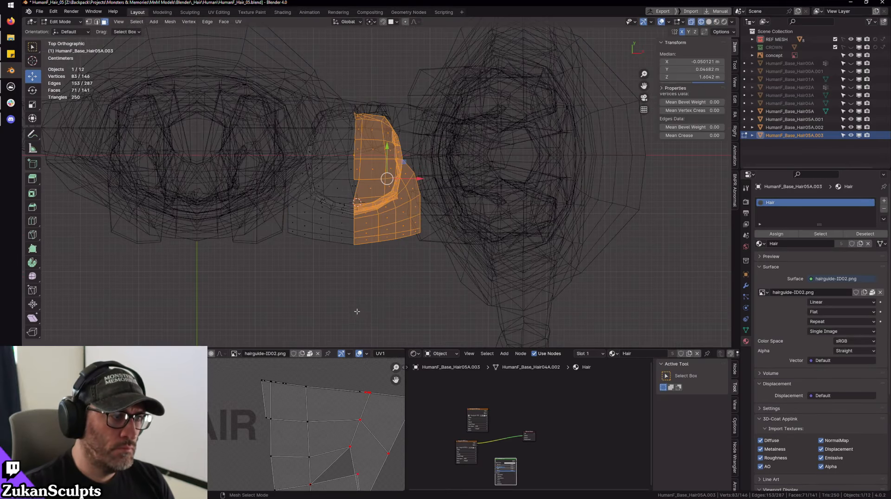
scroll(400, 268, up, 2)
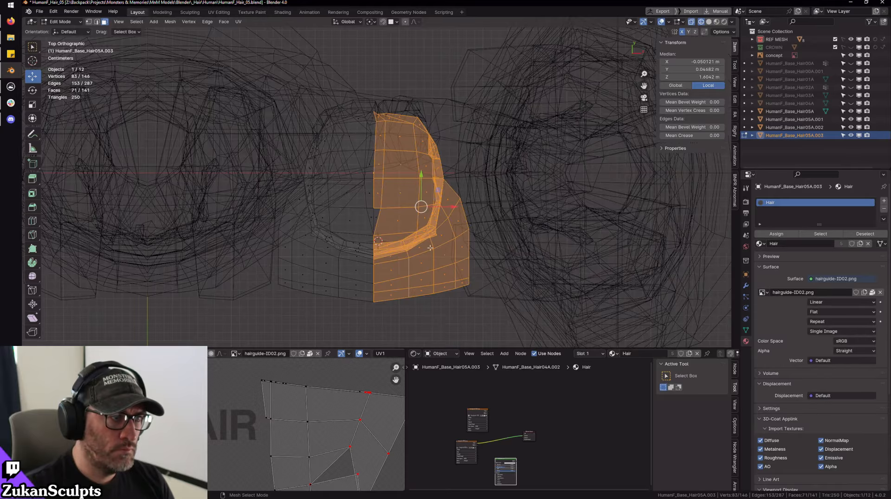
- Isolate HumanF_Base_Hair05A.003 in local view and separate its front faces, including the pointed side strand, into their own object
key(KP_Divide)
mouse_move(367, 171)
middle_down()
mouse_move(496, 136)
mouse_move(454, 147)
mouse_move(474, 208)
mouse_move(546, 183)
mouse_move(457, 199)
mouse_move(477, 140)
mouse_move(463, 173)
middle_up()
key(shift+z)
key(alt+z)
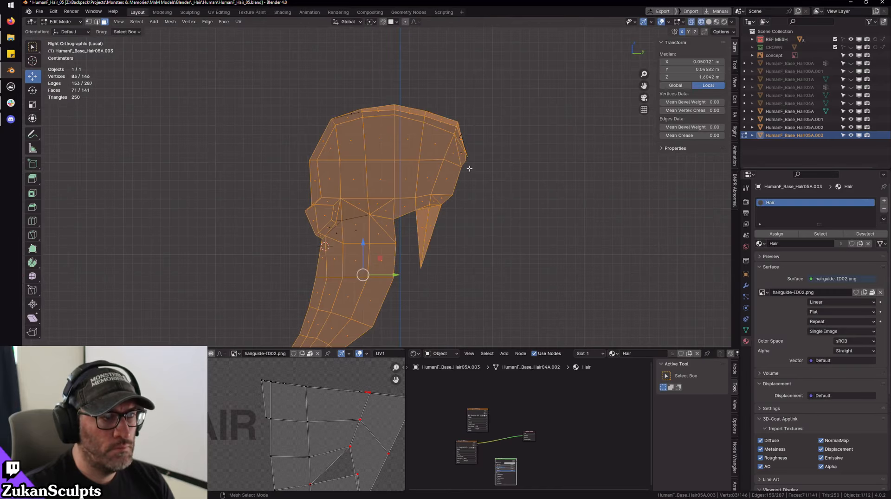
scroll(467, 168, up, 2)
drag(557, 65, 454, 217)
drag(534, 120, 450, 254)
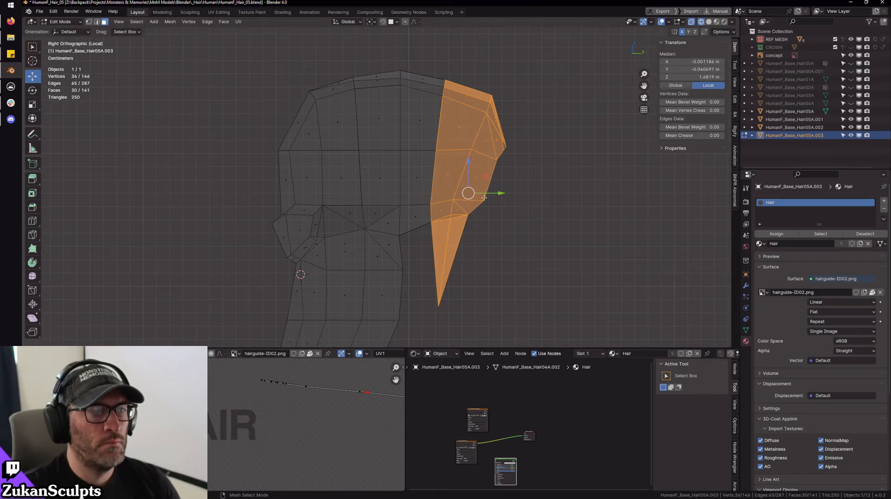
mouse_move(484, 198)
middle_down()
mouse_move(515, 209)
mouse_move(475, 218)
mouse_move(452, 152)
mouse_move(337, 226)
mouse_move(362, 225)
middle_up()
key(p)
click(478, 221)
- Select all faces on one side of the centre line of HumanF_Base_Hair05A.003, through the mesh, and delete them
key(Tab)
key(alt+z)
key(Tab)
key(shift+z)
mouse_move(543, 83)
mouse_down()
mouse_move(406, 318)
mouse_move(374, 342)
mouse_up()
middle_drag(446, 314, 502, 260)
key(shift+z)
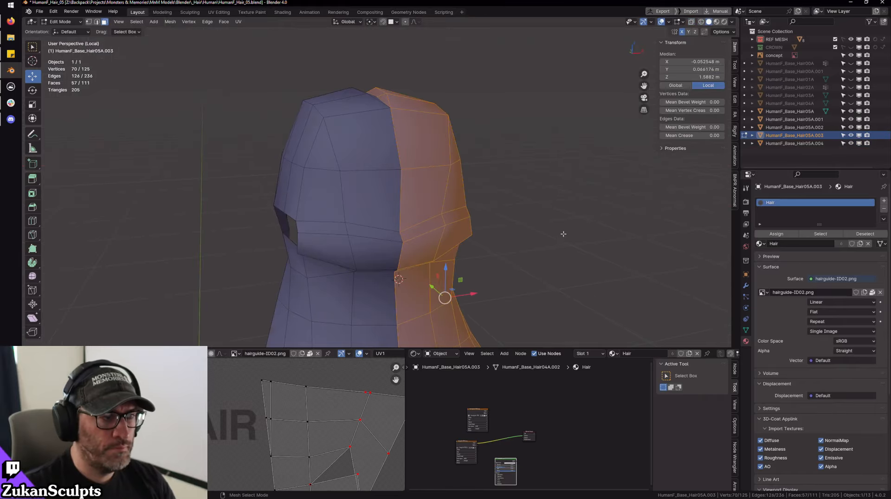
key(x)
click(554, 225)
middle_drag(555, 224, 714, 243)
key(Tab)
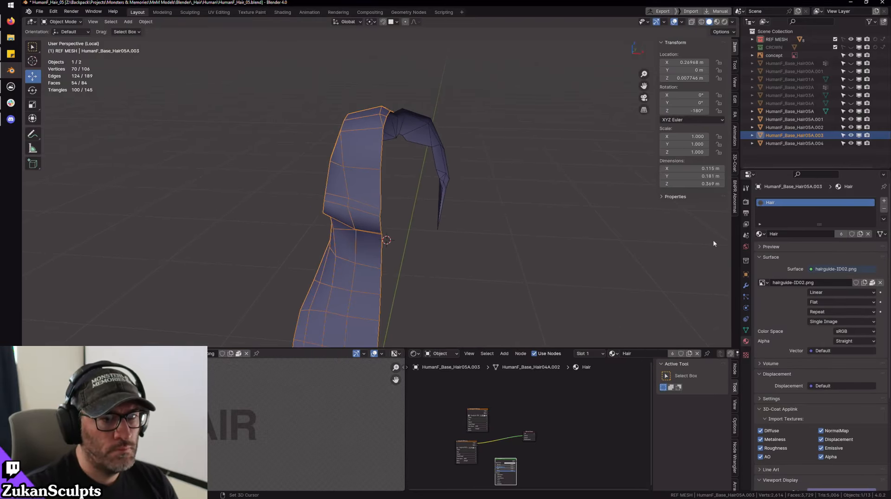
- Add a Mirror modifier on the X axis to HumanF_Base_Hair05A.003 and leave local view
click(746, 286)
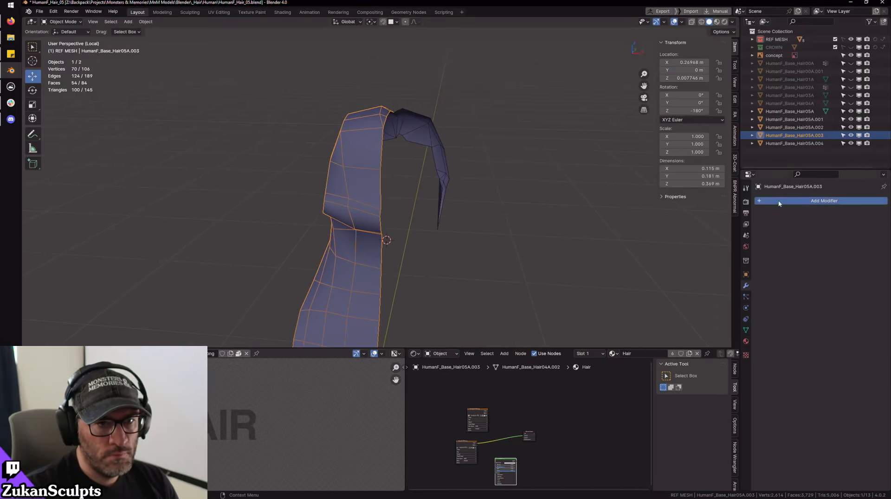
click(779, 202)
click(740, 202)
click(737, 216)
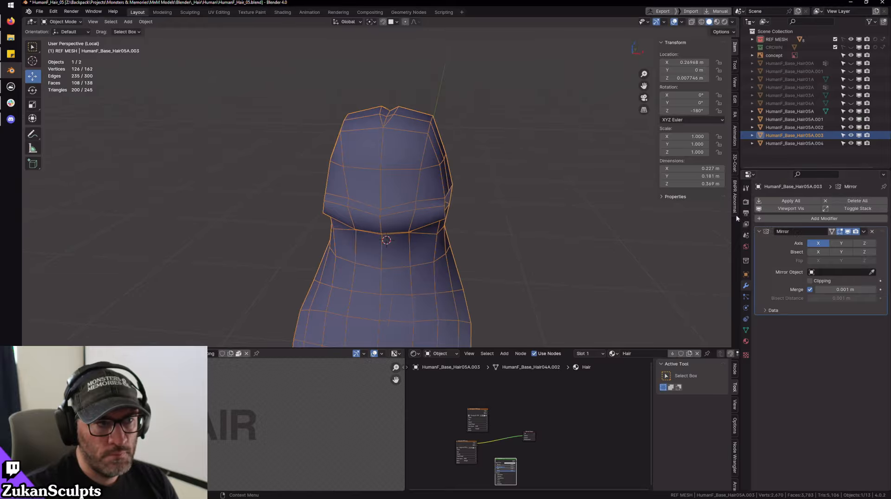
middle_drag(416, 173, 434, 192)
key(KP_Divide)
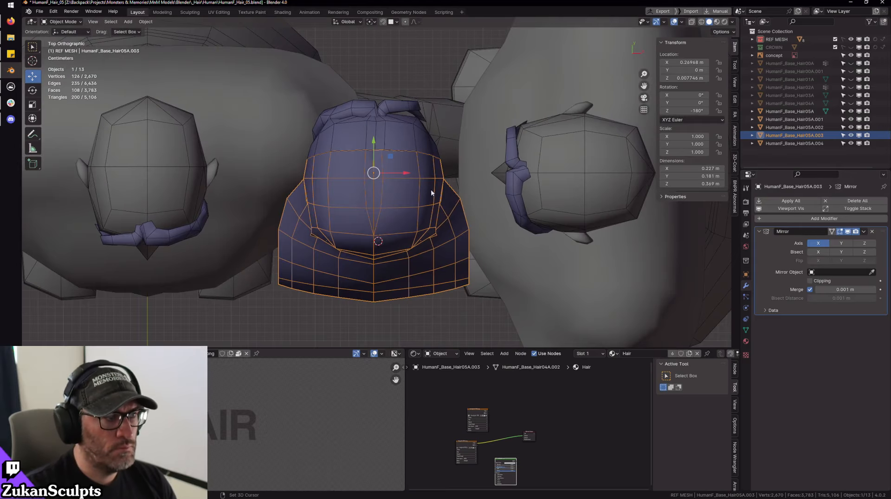
- Straighten the edge at the band's open end by scaling it to 0 along Y and X
scroll(427, 181, up, 5)
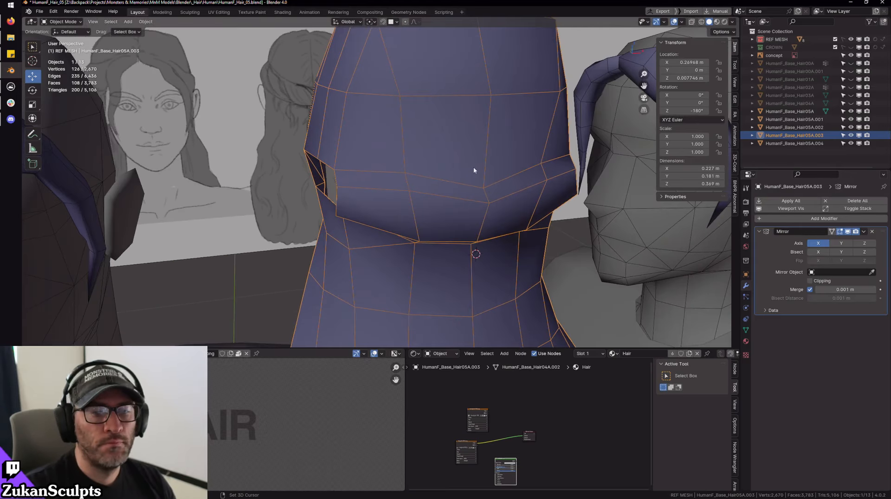
middle_drag(473, 169, 387, 103)
scroll(399, 118, down, 5)
alt+drag(386, 103, 330, 121)
scroll(369, 123, up, 3)
scroll(330, 120, up, 2)
key(Tab)
alt+middle_drag(331, 120, 440, 187)
alt+drag(440, 187, 424, 230)
scroll(444, 177, up, 2)
click(454, 165)
click(458, 170)
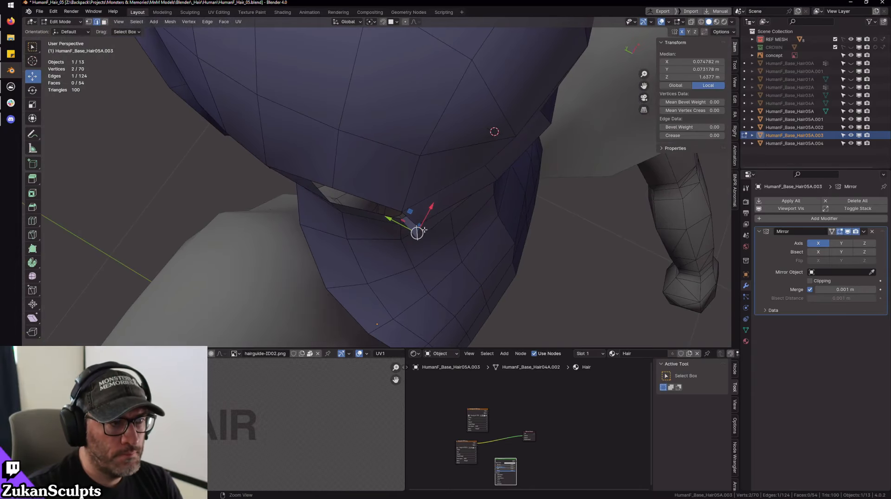
click(391, 221)
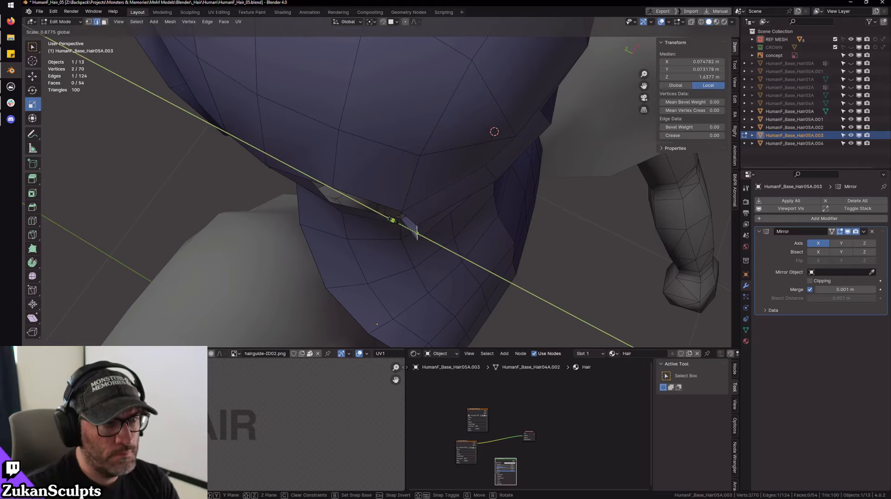
text(000)
click(432, 209)
text(000)
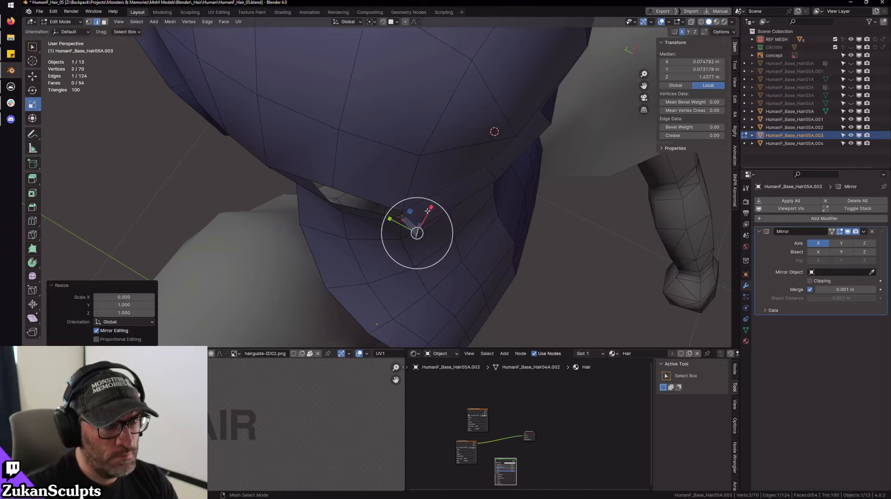
- Move the straightened edge to about X 0.077 m, Y 0.068 m and adjust the vertices on the band's lower edge
mouse_move(417, 233)
mouse_down()
mouse_move(408, 232)
mouse_move(449, 243)
mouse_move(412, 246)
mouse_up()
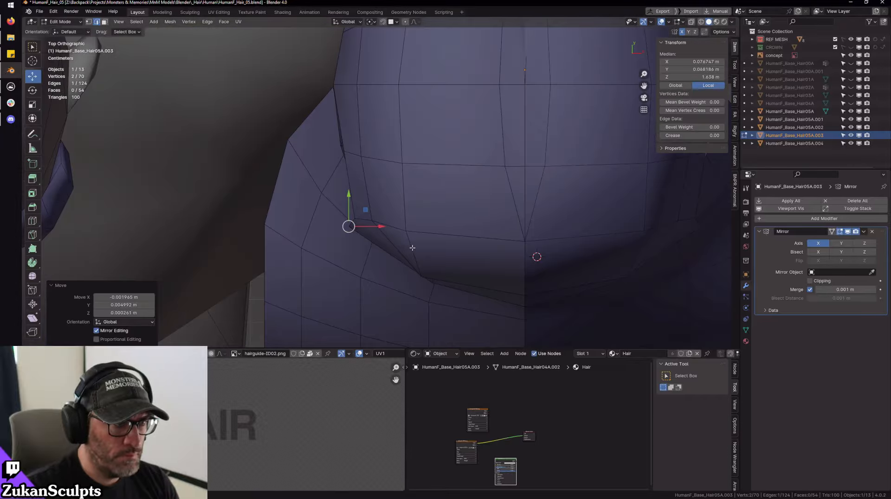
mouse_move(392, 246)
alt+middle_down()
mouse_move(411, 234)
mouse_move(404, 173)
alt+middle_up()
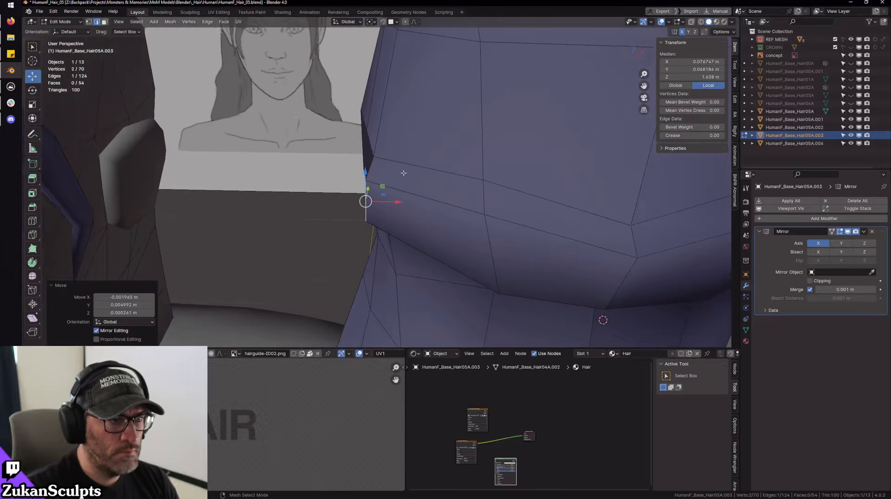
mouse_move(507, 237)
middle_down()
mouse_move(469, 218)
mouse_move(460, 153)
middle_up()
key(l)
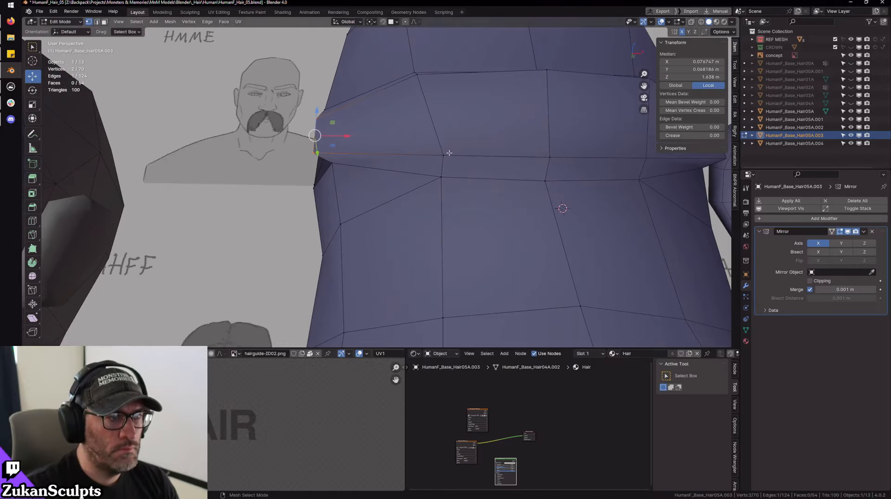
alt+drag(458, 143, 454, 162)
drag(412, 182, 452, 267)
drag(424, 229, 420, 230)
middle_drag(420, 229, 417, 207)
drag(416, 187, 415, 187)
- Select the three edges at the band's open end and extrude them about 0.029 m along Y toward the ear
middle_drag(414, 187, 221, 108)
key(ctrl+Tab)
click(386, 195)
alt+click(381, 193)
ctrl+drag(222, 107, 302, 232)
ctrl+middle_drag(302, 232, 409, 238)
key(e)
click(325, 204)
- Flatten the extruded edges by scaling them to 0 along Y
key(shift+space)
key(s)
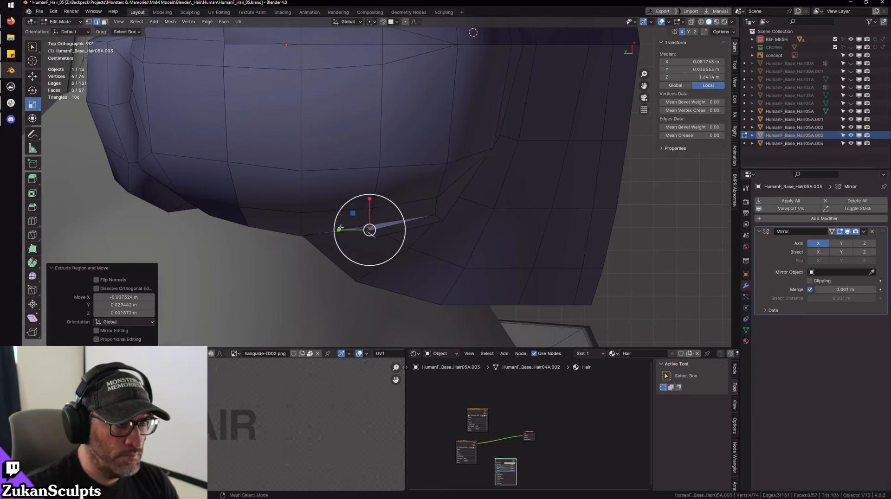
key(s)
key(y)
key(0)
key(Return)
- Set snapping to Vertex and snap the extrusion's top vertex to the adjoining hair vertex
middle_drag(458, 287, 413, 201)
key(shift+space)
key(g)
key(ctrl+Tab)
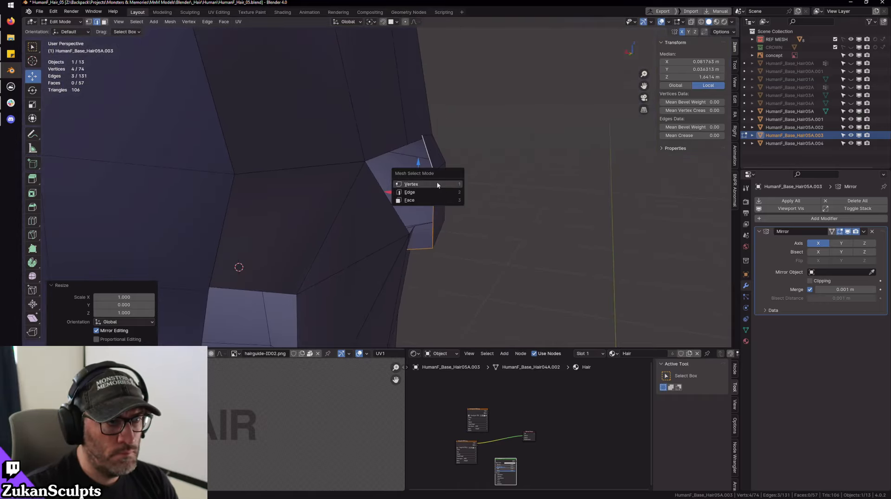
click(429, 179)
click(431, 171)
drag(429, 147, 420, 139)
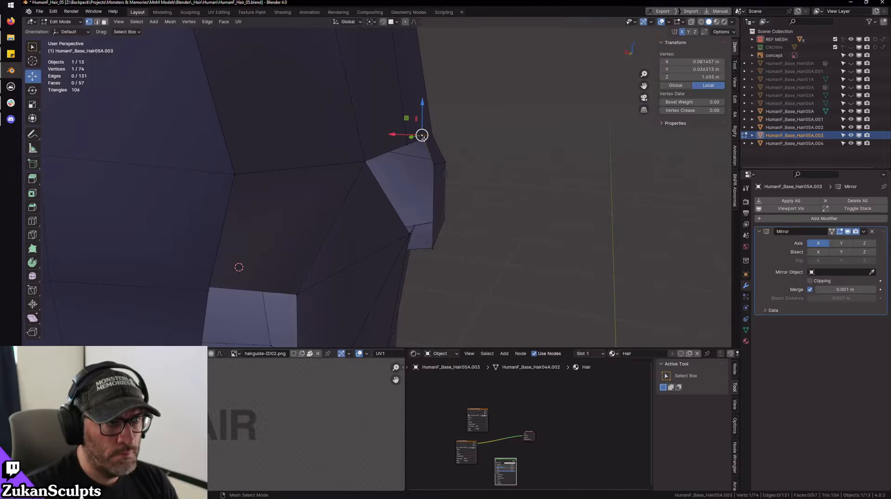
middle_drag(421, 139, 402, 199)
click(393, 22)
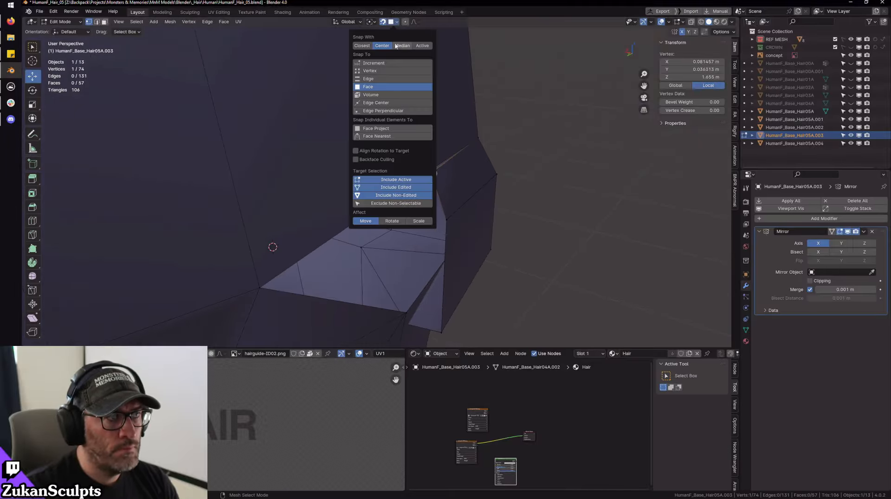
click(386, 69)
alt+drag(433, 166, 413, 172)
alt+drag(413, 175, 399, 252)
- Snap the extrusion's lower inner vertex to the adjoining hair vertex at about X 0.080 m, Z 1.635 m, and turn snapping off
click(405, 285)
key(alt+z)
click(398, 282)
key(alt+z)
key(shift+Tab)
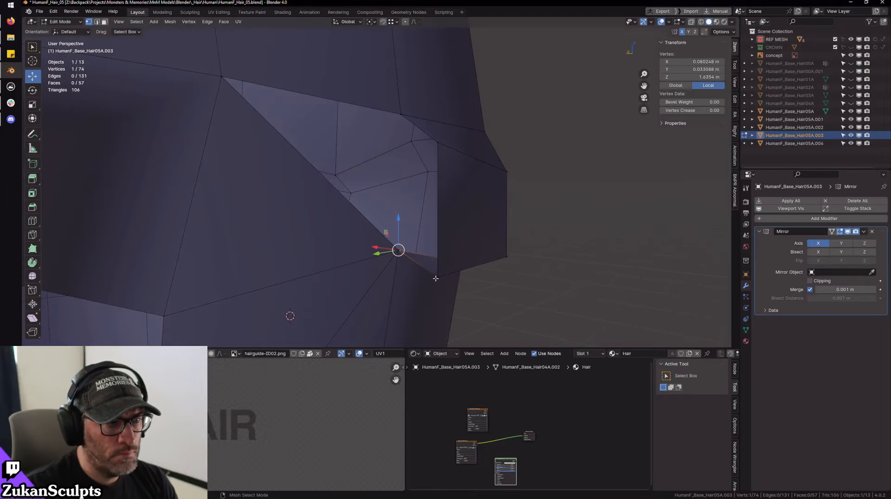
- Move the extrusion's outer vertical edge inward along X to about 0.082 m in the front view
click(437, 277)
alt+drag(437, 277, 346, 252)
key(KP_1)
key(2)
click(302, 190)
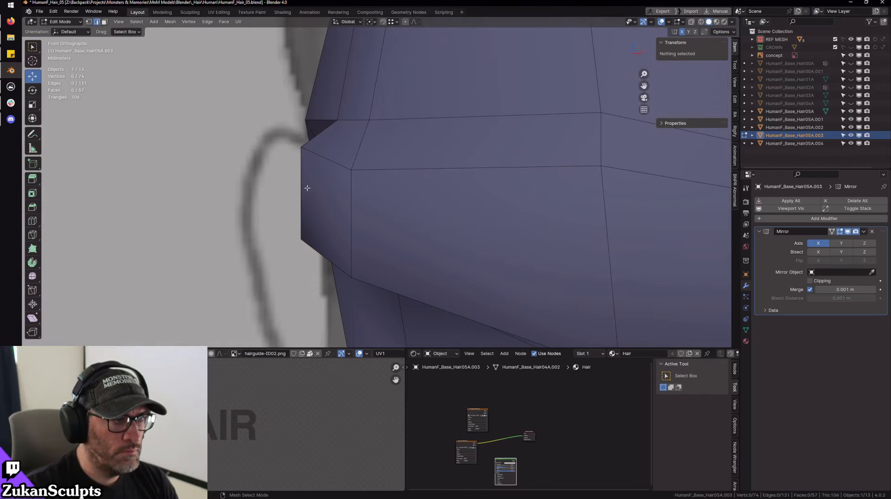
scroll(322, 190, down, 1)
key(g)
key(x)
click(322, 191)
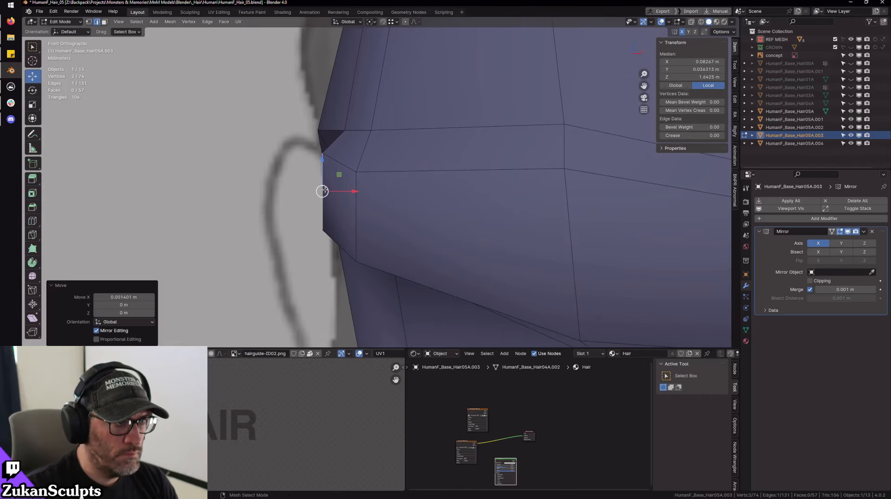
scroll(349, 183, down, 2)
- Move the upper vertex of the band edge beside the extrusion inward and up to about X 0.076 m, Z 1.649 m
key(ctrl+Tab)
click(405, 166)
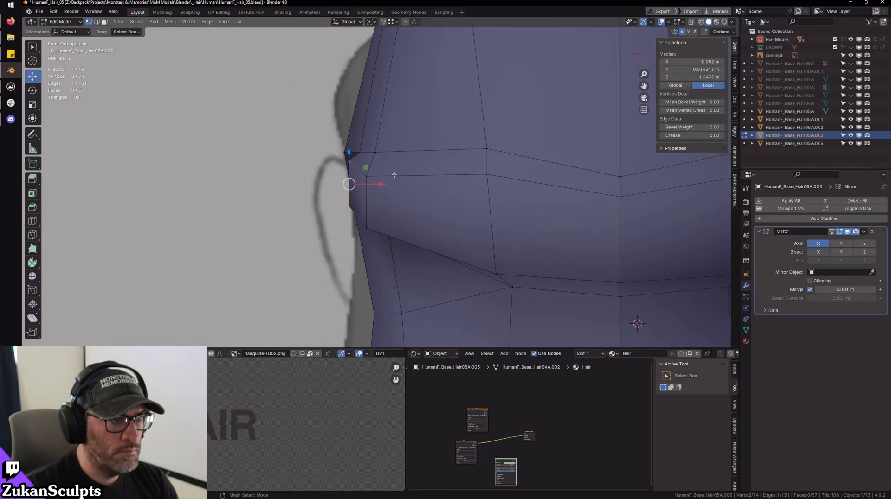
scroll(349, 184, up, 3)
click(404, 194)
key(g)
key(x)
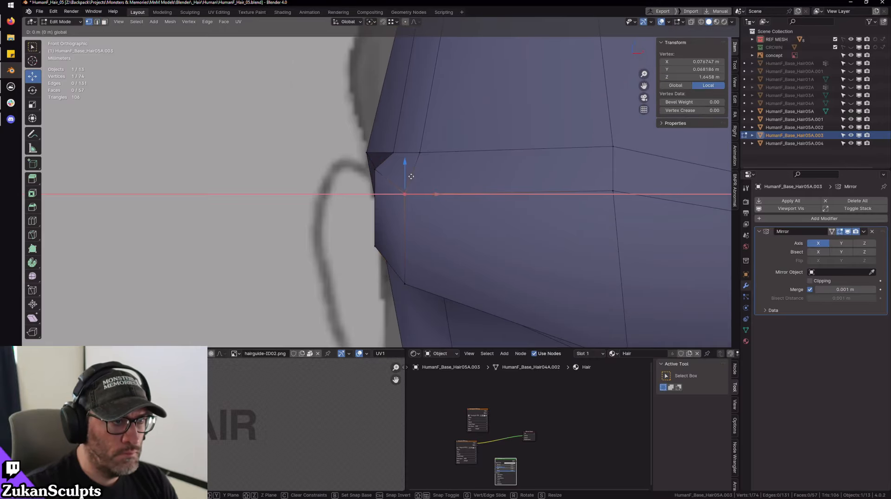
click(414, 193)
key(g)
click(419, 179)
- Move the lower vertex of the same band edge slightly inward, to about X 0.075 m
scroll(432, 199, down, 3)
shift+middle_drag(437, 216, 437, 184)
scroll(406, 187, down, 1)
key(shift+z)
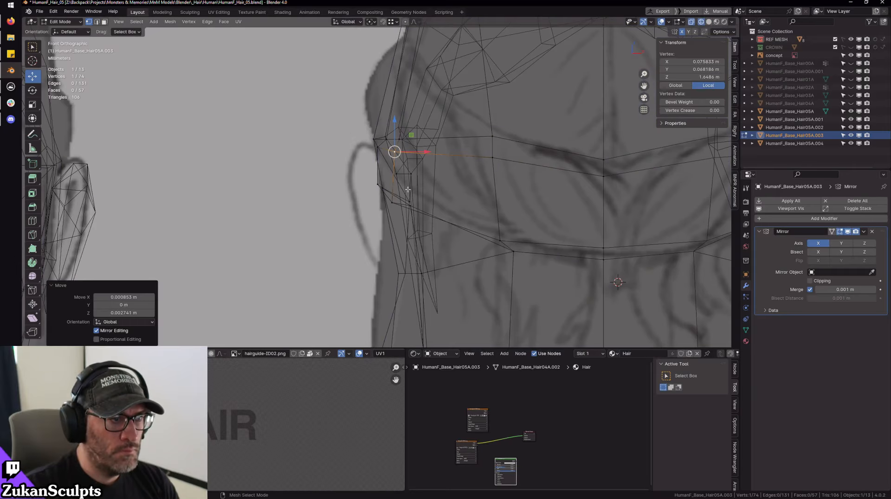
key(shift+z)
middle_drag(399, 211, 412, 187)
click(400, 136)
key(g)
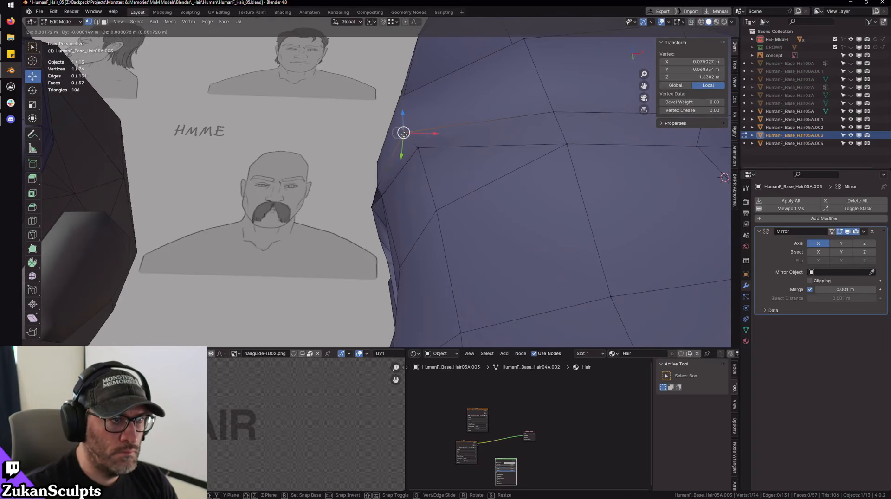
click(400, 136)
- Finish editing the back-view hair cap and place a linked duplicate of it by the front-view head
middle_drag(400, 136, 458, 204)
key(KP_1)
key(Tab)
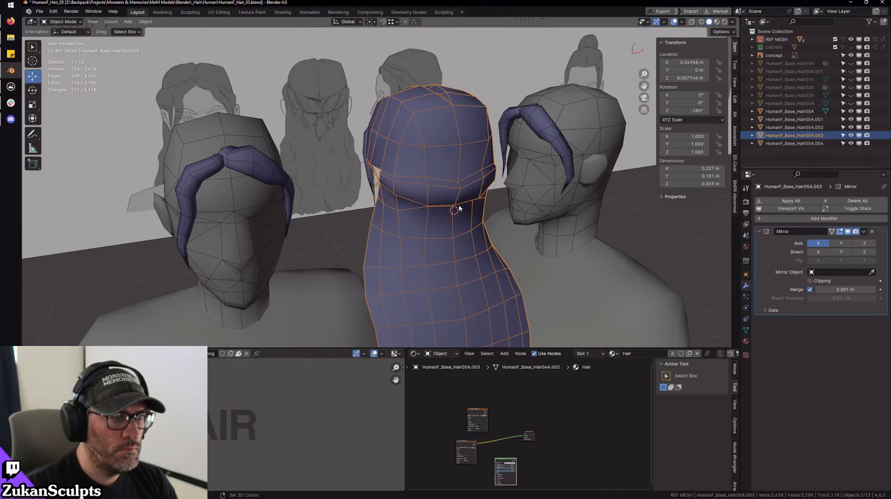
key(alt+d)
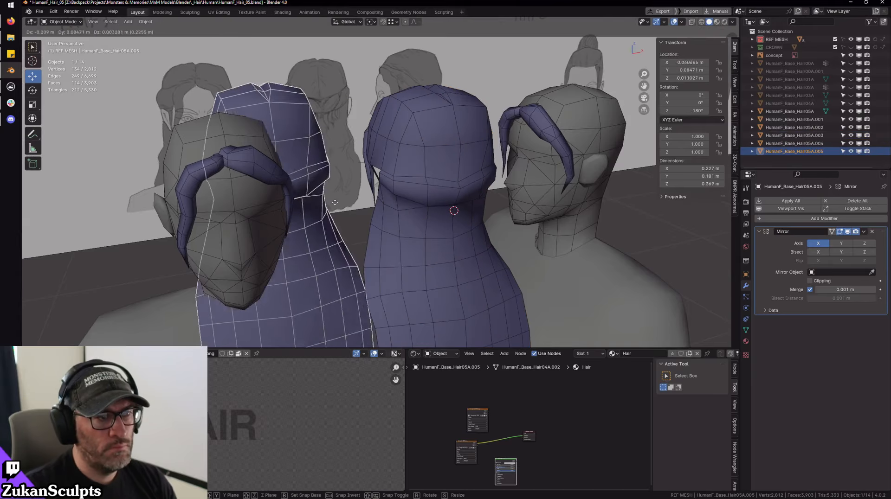
click(233, 211)
- Set the duplicate's X, Y and Z location to 0 m and reset its Z rotation so it faces forward
click(695, 62)
text(0)
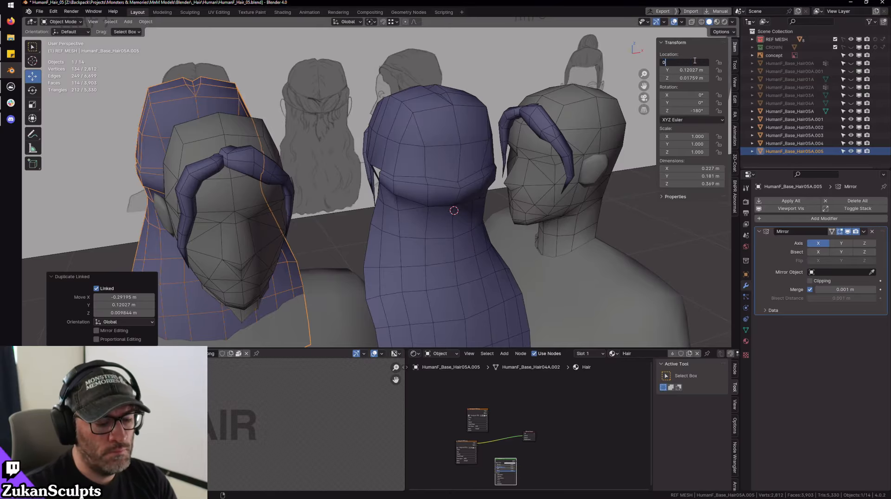
key(Tab)
text(0)
key(Tab)
text(0)
key(Return)
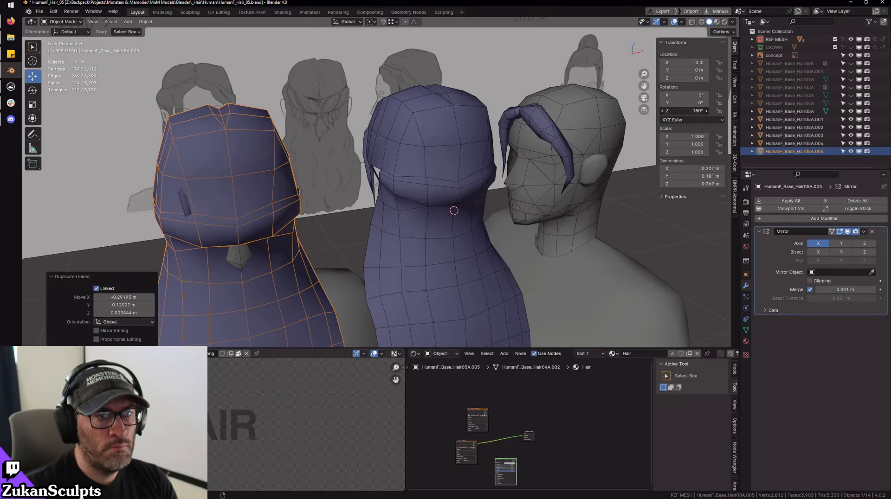
key(BackSpace)
- Make another linked duplicate of the back-view hair cap and place it in front of the side-view head
middle_drag(325, 155, 439, 177)
click(476, 137)
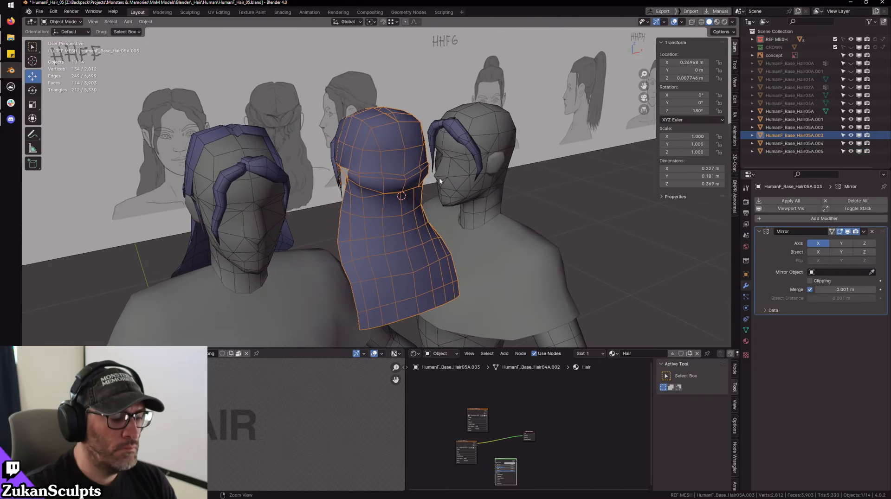
key(alt+d)
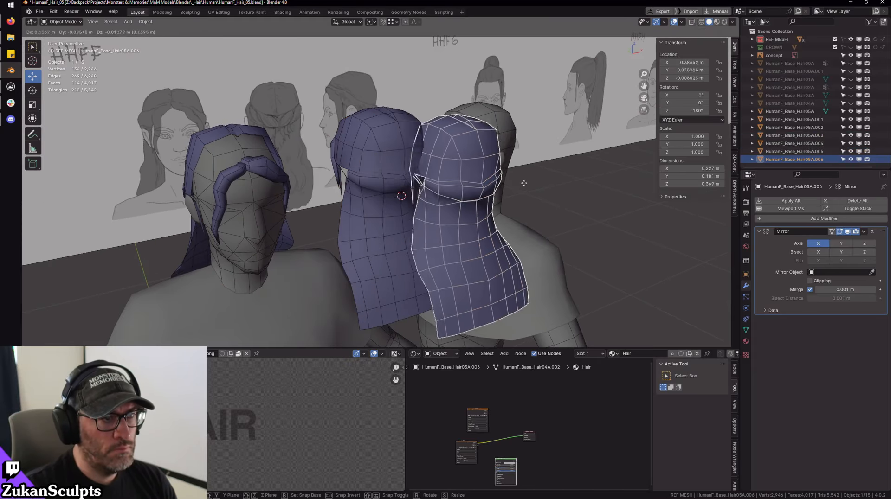
click(539, 205)
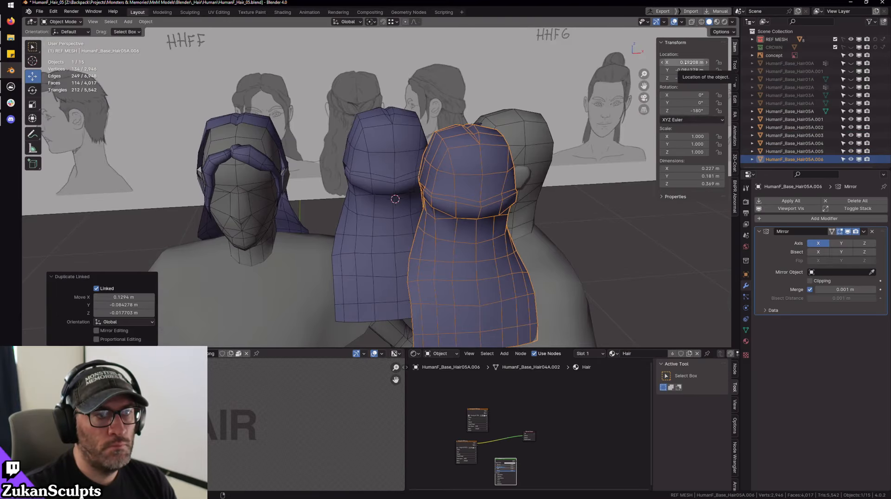
scroll(630, 127, up, 1)
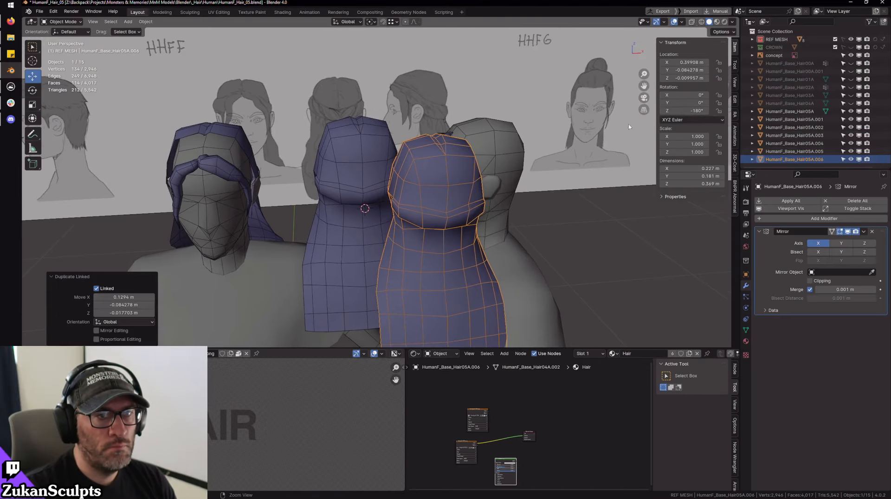
- Set the new duplicate's Z rotation to -90° and its Y location to 0 m
click(689, 110)
text(-90)
key(Return)
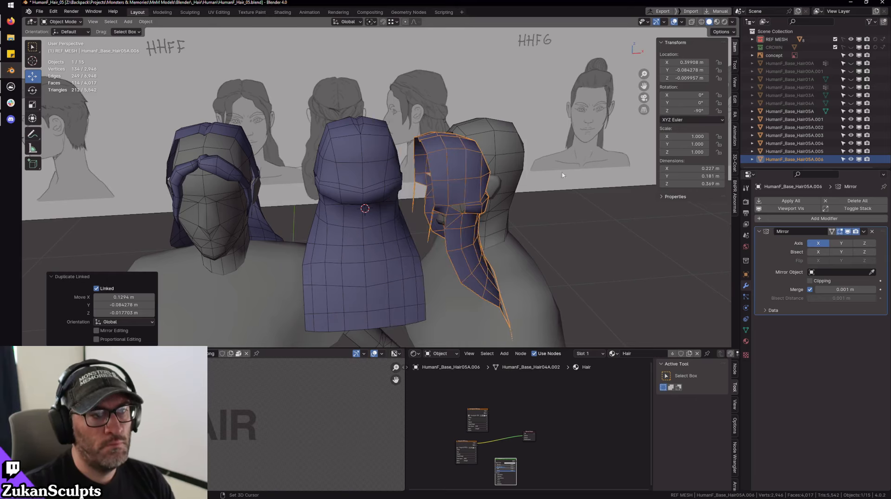
scroll(614, 157, up, 1)
click(682, 70)
text(0)
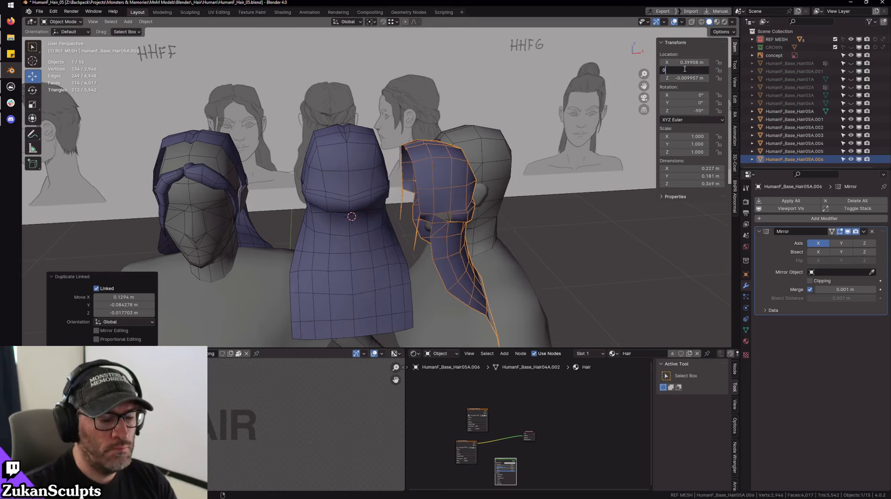
key(Return)
- Pivot on the 3D cursor placed behind the side-view head, and move the copy along X to about 0.507 m in the front view
alt+middle_drag(668, 93, 471, 162)
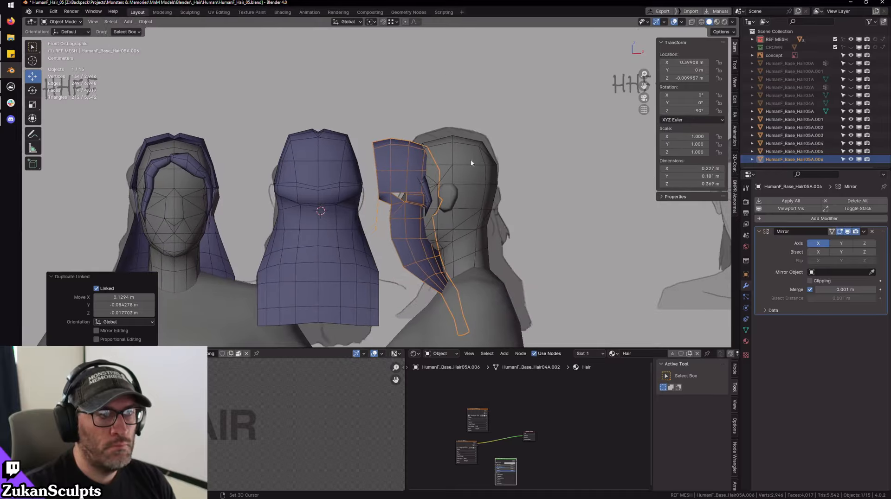
scroll(425, 201, down, 1)
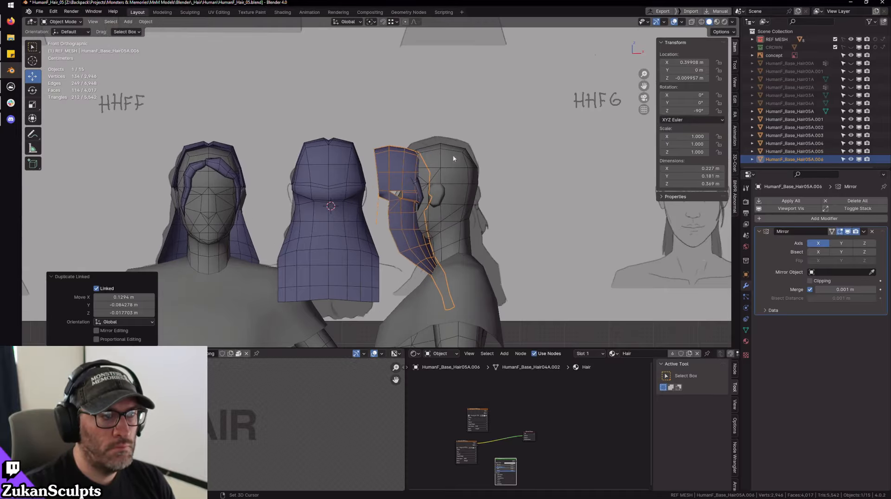
scroll(453, 158, down, 5)
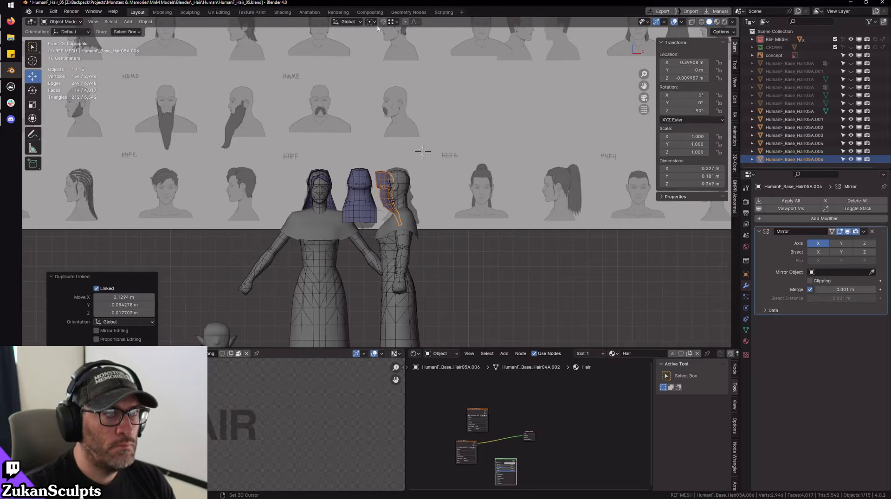
click(372, 22)
click(390, 50)
scroll(406, 172, up, 5)
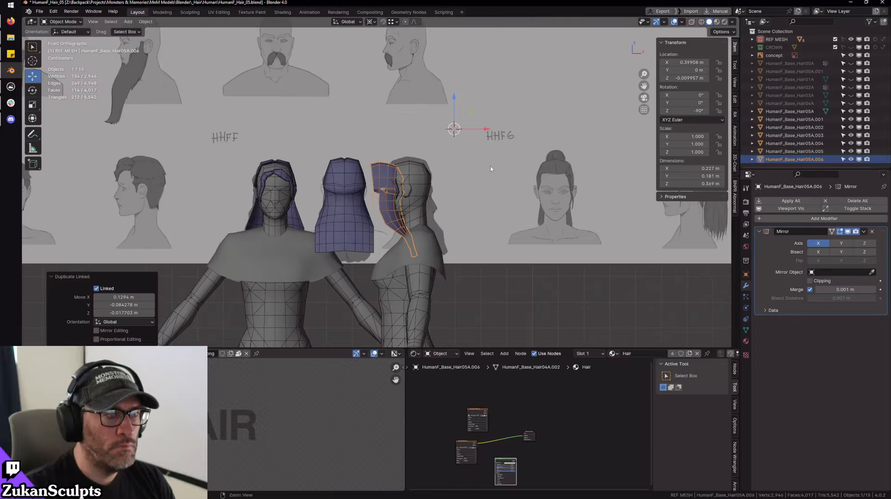
shift+right_click(424, 202)
drag(447, 203, 485, 203)
scroll(413, 184, down, 1)
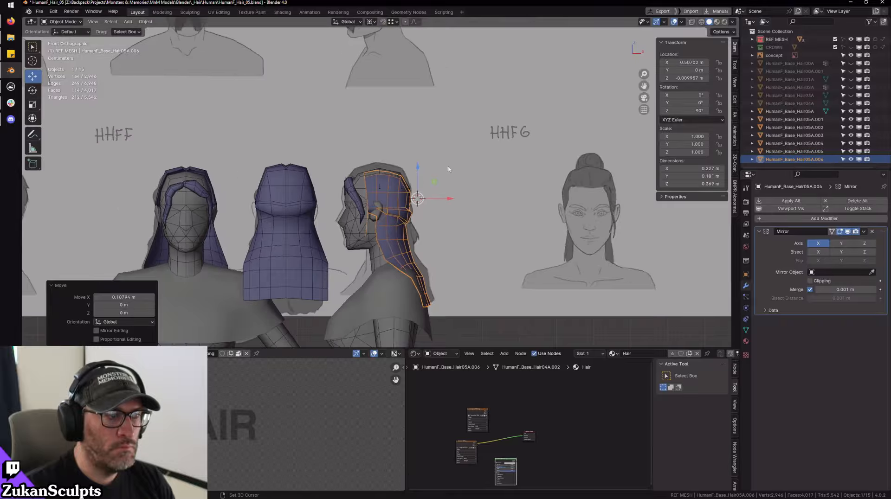
- Fit the copy onto the side-view head at about X 0.612 m, Z 0.010 m, with see-through display on
shift+middle_drag(451, 166, 470, 126)
scroll(470, 125, up, 2)
drag(461, 115, 461, 103)
drag(488, 146, 490, 146)
scroll(468, 157, up, 4)
key(alt+z)
scroll(470, 153, down, 3)
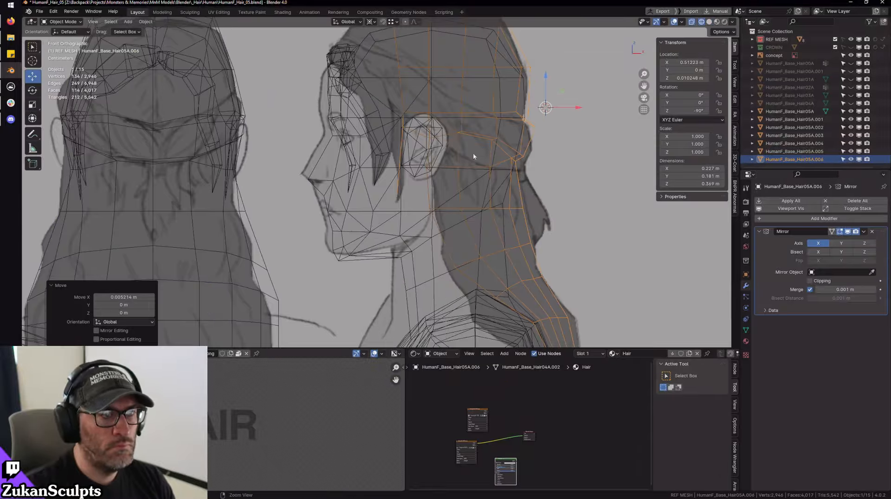
- Edit the side-view copy's mesh in vertex mode and switch the pivot point away from the 3D cursor
scroll(420, 221, up, 4)
key(Tab)
key(1)
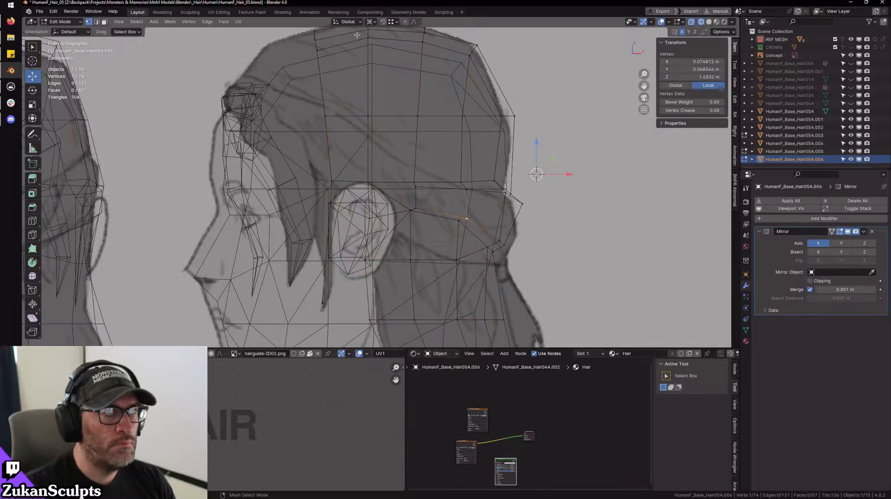
click(370, 22)
click(370, 28)
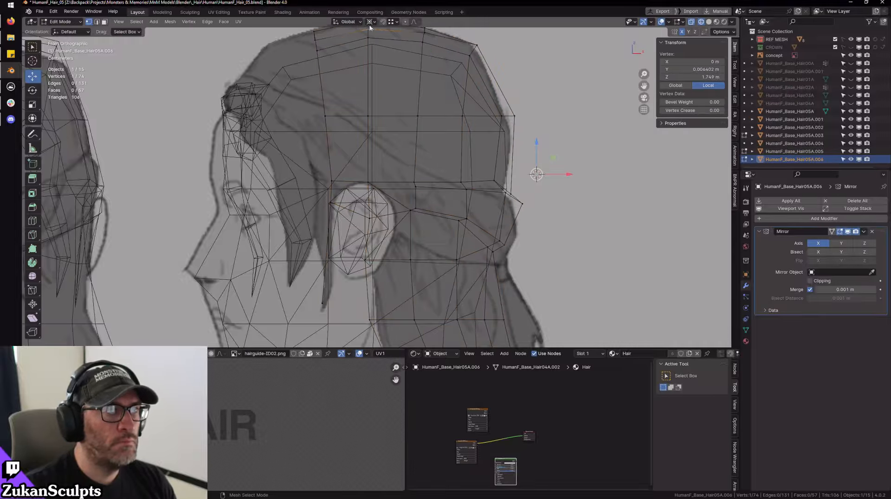
click(371, 22)
click(373, 40)
- Adjust the hair vertices behind the ear to the side-view concept, and return to solid shading
scroll(417, 223, up, 1)
shift+middle_drag(417, 223, 390, 193)
mouse_move(379, 193)
mouse_down()
mouse_move(406, 165)
mouse_move(372, 198)
mouse_move(378, 192)
mouse_up()
drag(421, 205, 439, 208)
drag(371, 160, 462, 163)
drag(481, 133, 494, 163)
key(shift+z)
- Adjust the cap's lower-edge vertex above the band vertically to about Z 1.653 m
mouse_move(495, 162)
middle_down()
mouse_move(474, 164)
mouse_move(502, 167)
middle_up()
drag(473, 118, 480, 138)
key(g)
key(z)
middle_drag(320, 130, 399, 201)
click(408, 151)
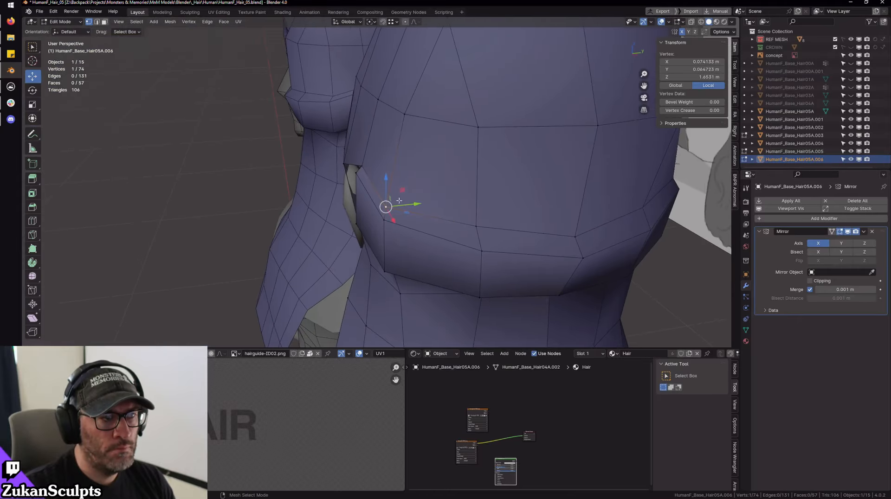
- Reposition the cap's lower-edge vertex above the band to about X 0.069 m, Y 0.068 m, Z 1.662 m
drag(390, 199, 398, 193)
scroll(432, 217, down, 3)
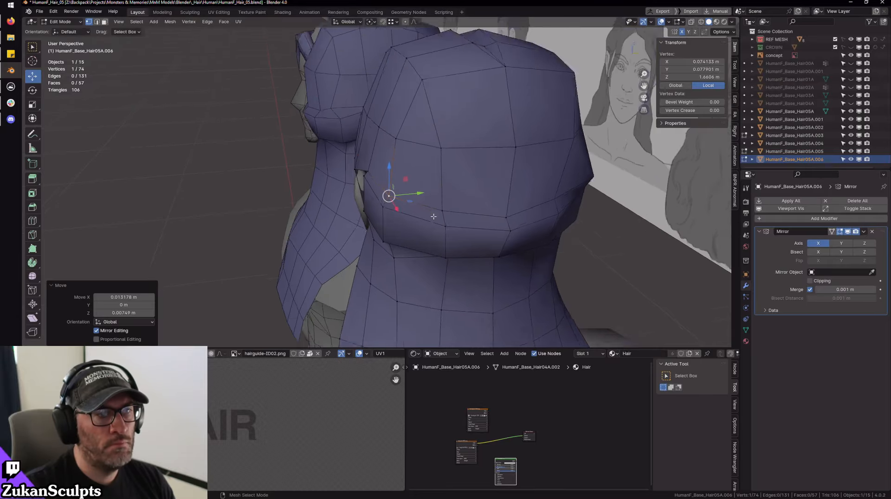
mouse_move(434, 217)
middle_down()
mouse_move(404, 209)
mouse_move(400, 197)
mouse_move(408, 189)
mouse_move(442, 193)
mouse_move(424, 206)
middle_up()
key(g)
key(y)
click(400, 195)
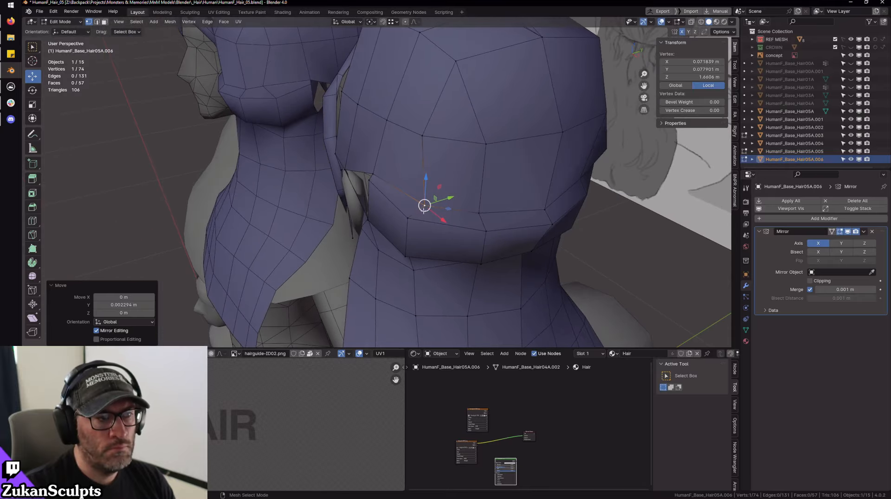
drag(444, 222, 434, 212)
mouse_move(433, 212)
alt+mouse_down()
mouse_move(443, 232)
mouse_move(407, 247)
mouse_move(389, 208)
mouse_move(405, 192)
mouse_move(389, 163)
mouse_move(438, 189)
alt+mouse_up()
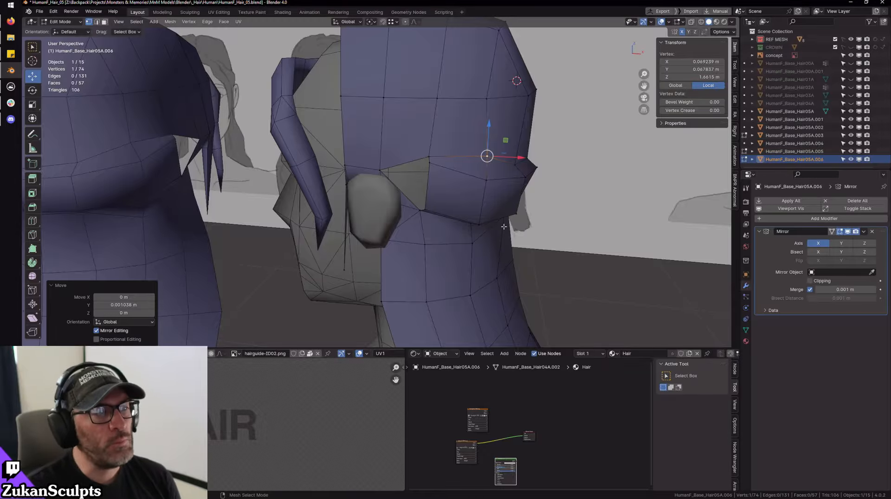
- Lower the same cap vertex slightly along Z toward the band
ctrl+middle_drag(503, 227, 389, 179)
mouse_move(389, 179)
middle_down()
mouse_move(420, 174)
mouse_move(376, 172)
middle_up()
drag(389, 125, 391, 140)
- Move the cap vertex directly above it about 0.003 m toward the back of the head, to about local Y 0.069 m
middle_drag(411, 190, 387, 139)
shift+middle_drag(387, 140, 415, 156)
click(412, 141)
drag(430, 137, 438, 138)
shift+middle_drag(417, 272, 417, 233)
scroll(422, 214, up, 2)
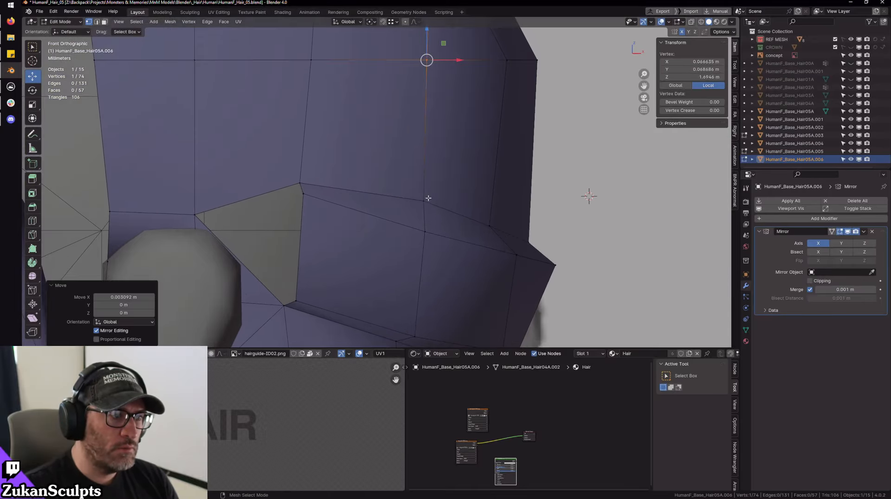
- Lower the cap's lower-edge vertex above the band by about 0.0024 m, to about Z 1.654 m
click(427, 195)
click(428, 197)
drag(425, 177, 425, 184)
shift+middle_drag(312, 221, 399, 185)
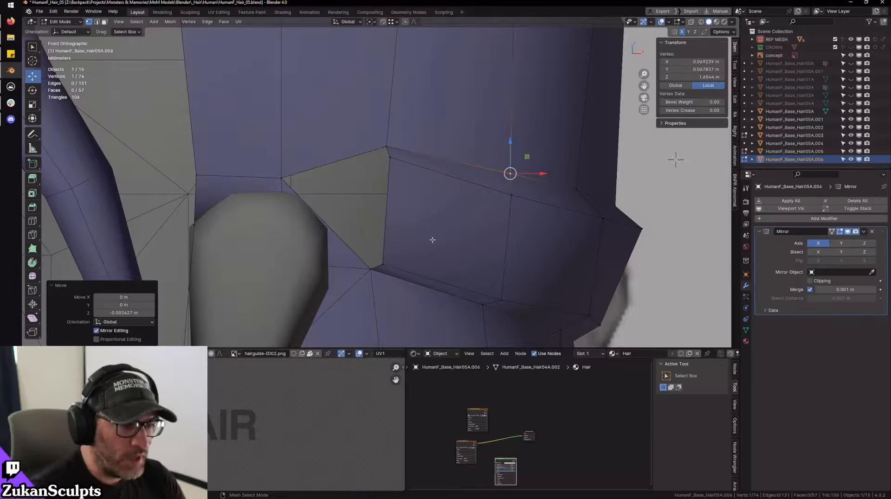
- Move the band's front vertical edge toward the ear to about local Y 0.033 m, and its lower vertex to about Y 0.031 m, Z 1.630 m
scroll(436, 223, down, 6)
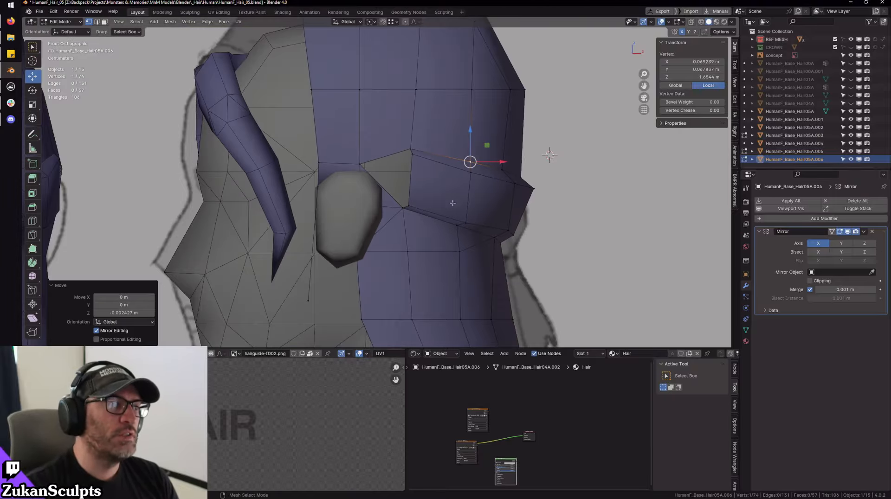
scroll(436, 222, up, 6)
key(alt+z)
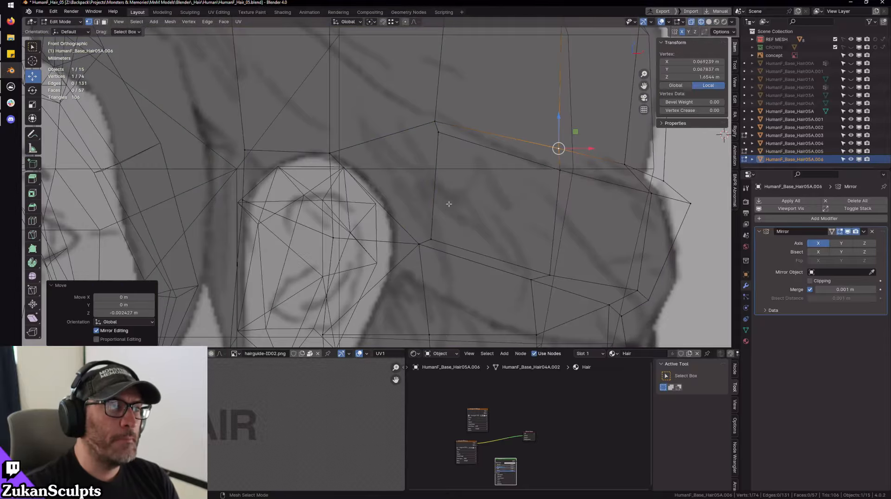
key(ctrl+Tab)
scroll(453, 218, down, 4)
scroll(454, 227, up, 4)
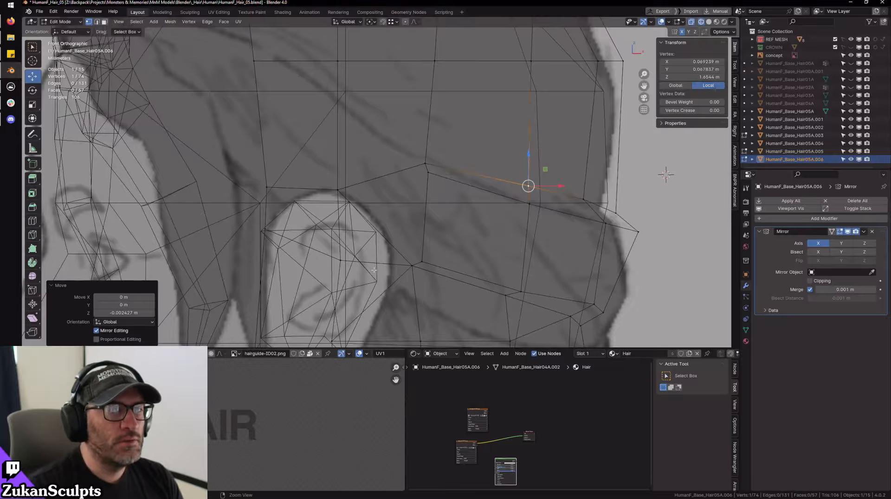
alt+middle_drag(374, 270, 364, 264)
drag(392, 140, 462, 312)
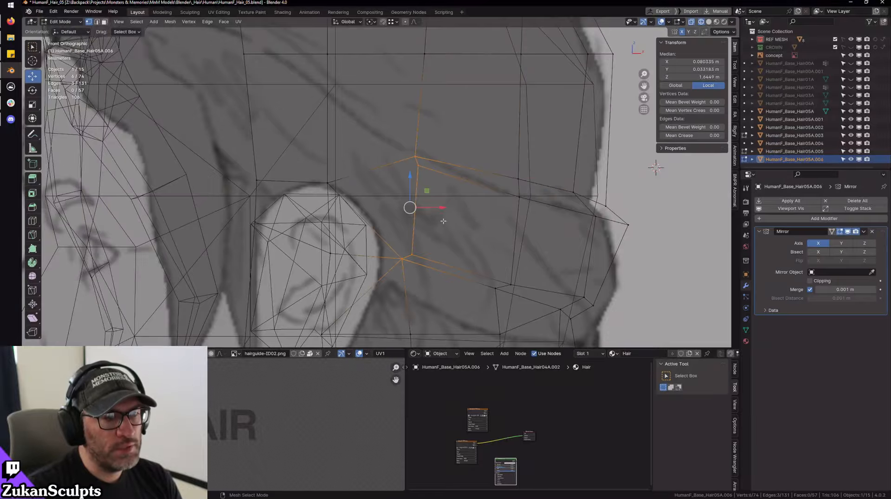
scroll(418, 221, up, 2)
click(416, 158)
shift+click(412, 255)
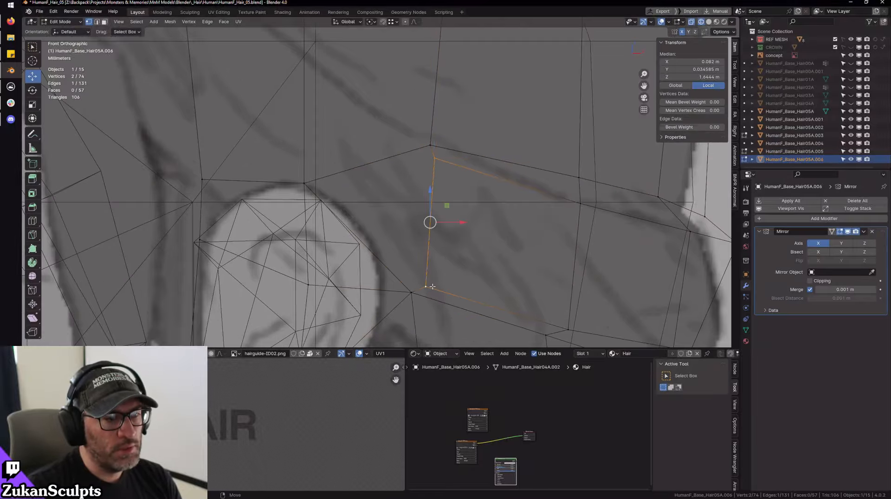
drag(436, 229, 424, 222)
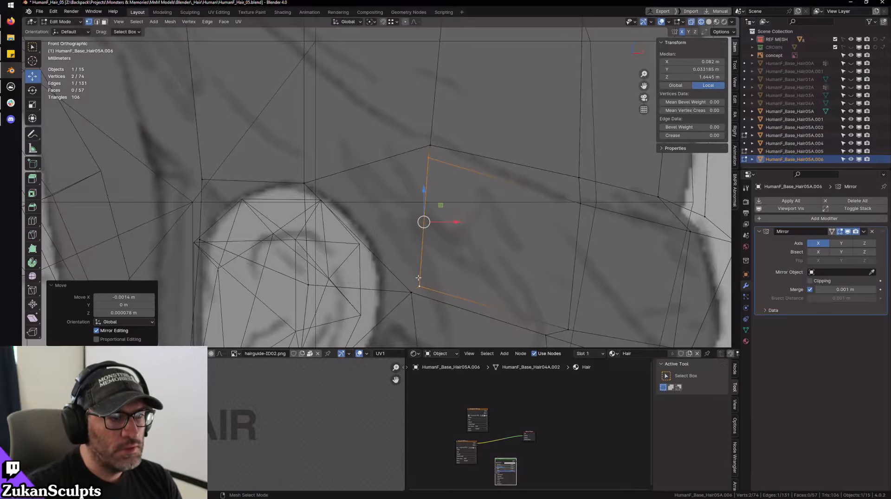
drag(415, 288, 411, 288)
scroll(448, 185, down, 3)
- Extrude the band's front vertical edge about 0.0115 m toward the ear and about 0.005 m upward
right_click(431, 205)
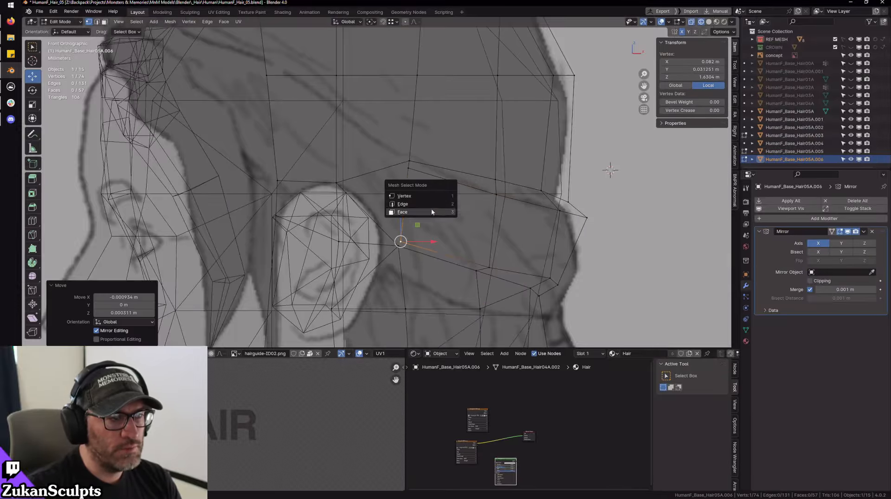
click(431, 205)
key(shift+z)
alt+click(412, 187)
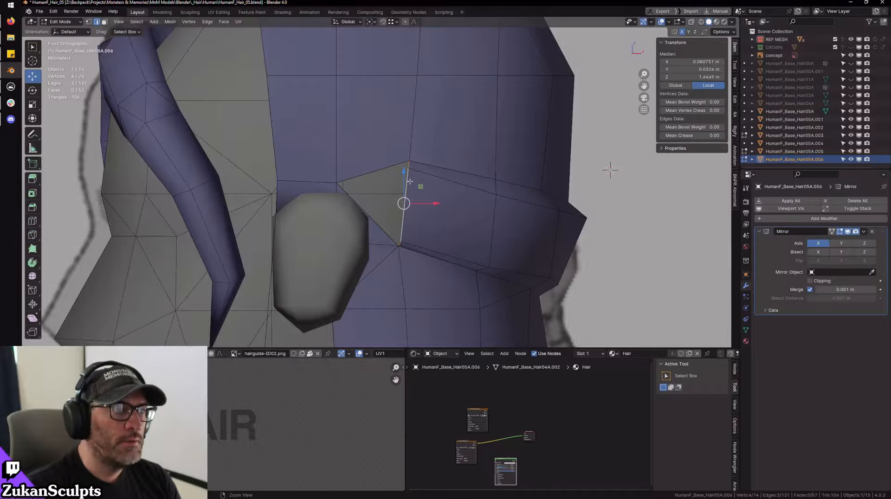
middle_drag(412, 187, 416, 214)
scroll(415, 215, down, 8)
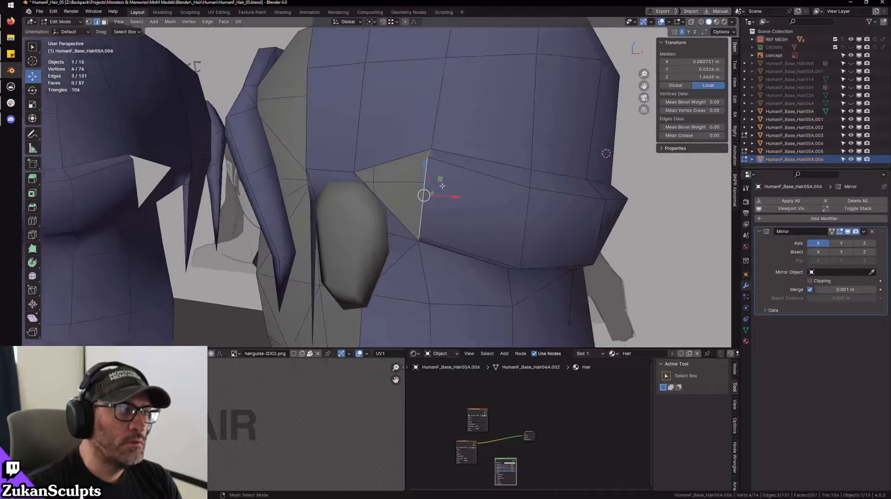
scroll(414, 187, up, 8)
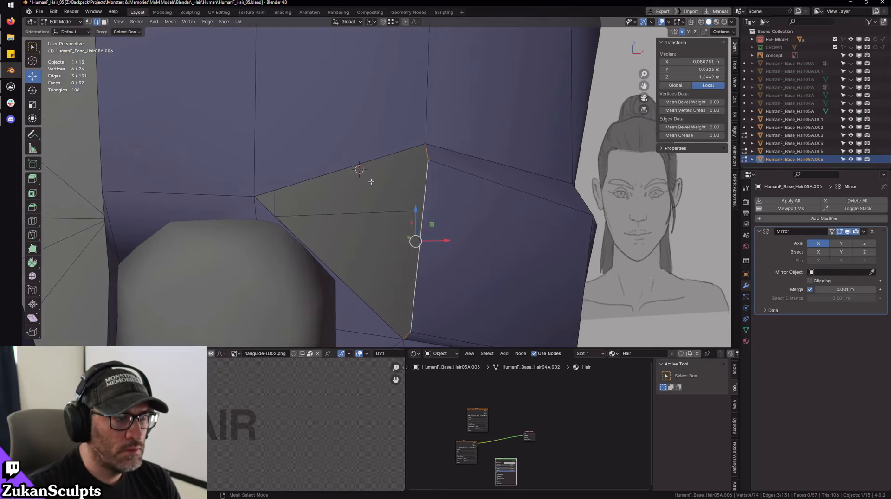
middle_drag(371, 181, 431, 158)
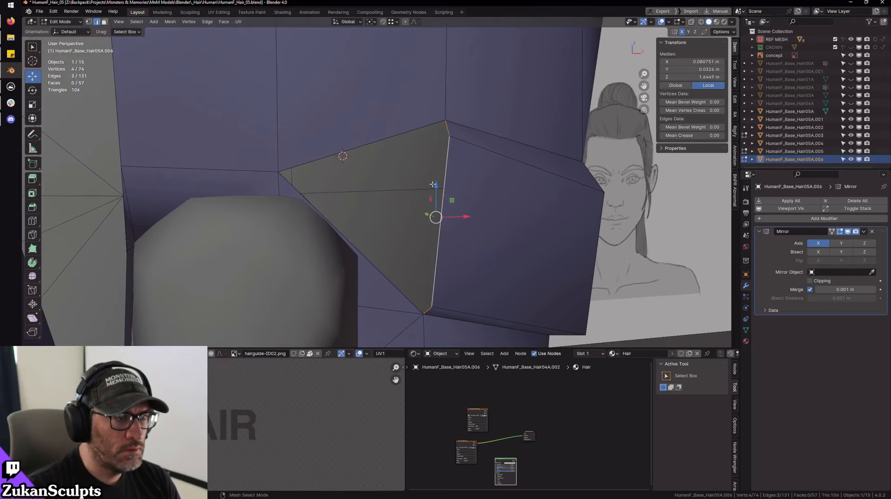
click(437, 247)
key(KP_1)
scroll(432, 191, up, 3)
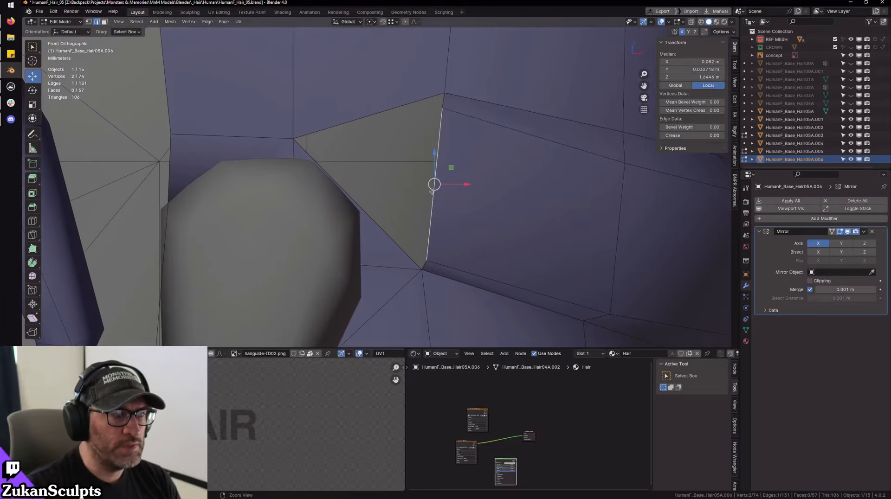
key(e)
click(374, 159)
- Shorten the extruded edge along Z to about a third and straighten it vertically by scaling X to 0
key(s)
key(z)
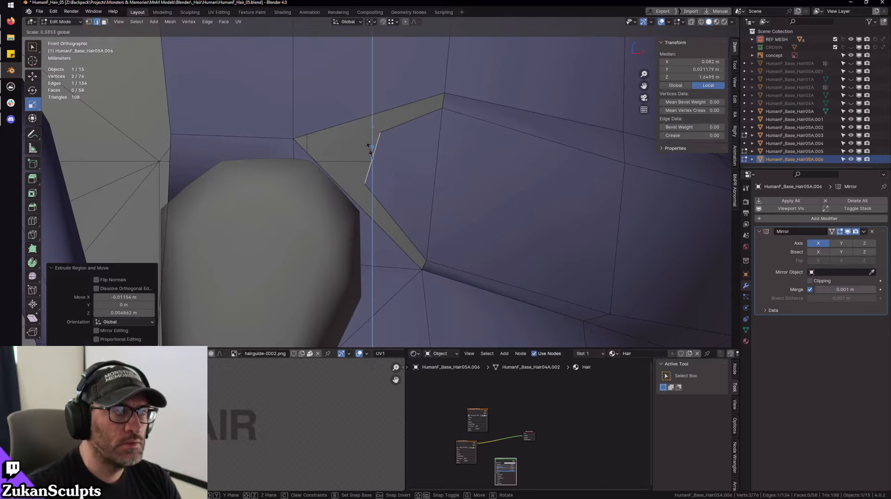
key(Escape)
key(s)
key(x)
key(0)
key(Return)
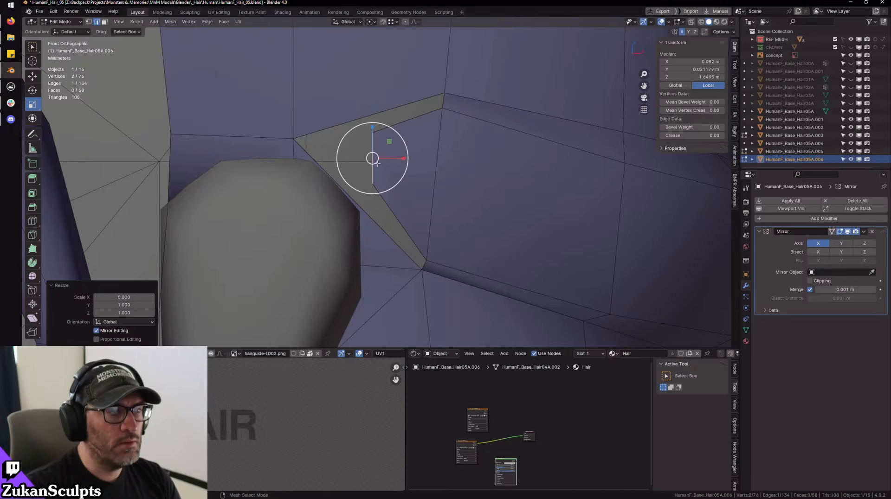
- Move the straightened edge about 0.005 m closer to the ear, to about local Y 0.016 m, Z 1.650 m
key(shift+space)
key(g)
drag(378, 163, 351, 158)
scroll(381, 158, up, 1)
shift+middle_drag(381, 157, 415, 152)
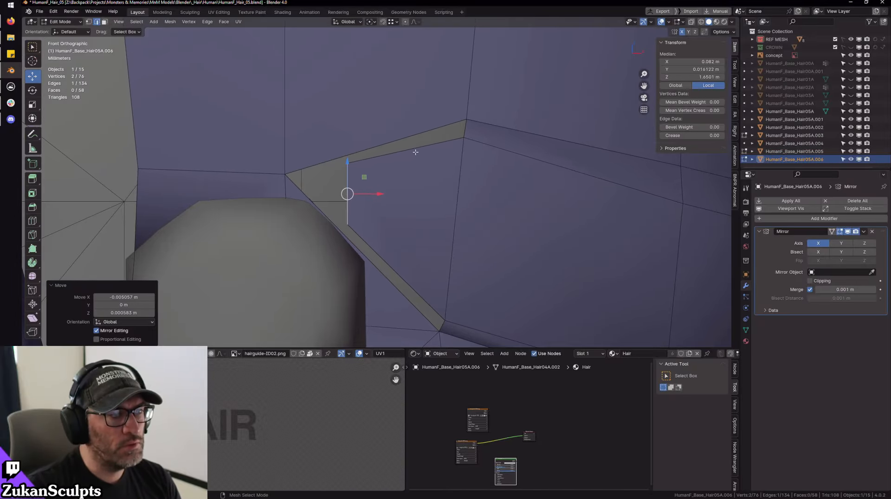
scroll(396, 170, down, 5)
scroll(399, 186, up, 3)
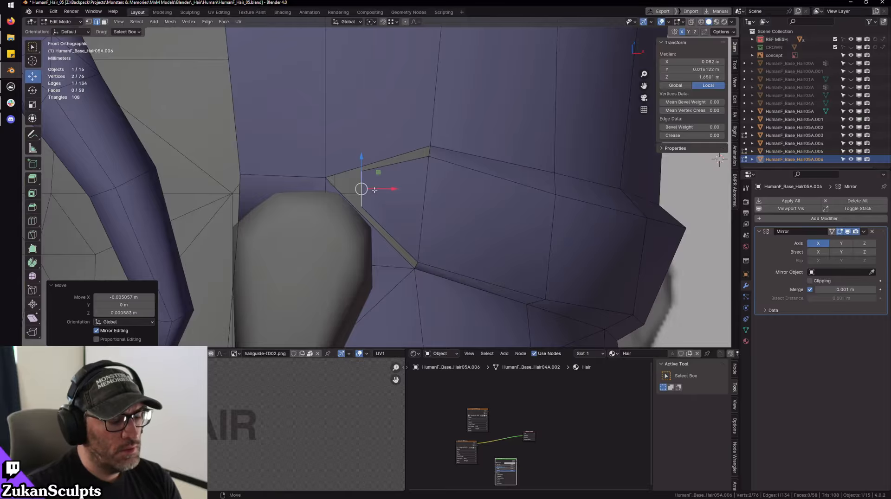
- Isolate the hair object in local view with face selection active to inspect the gap at the band's front
key(KP_Divide)
scroll(371, 185, up, 6)
key(ctrl+Tab)
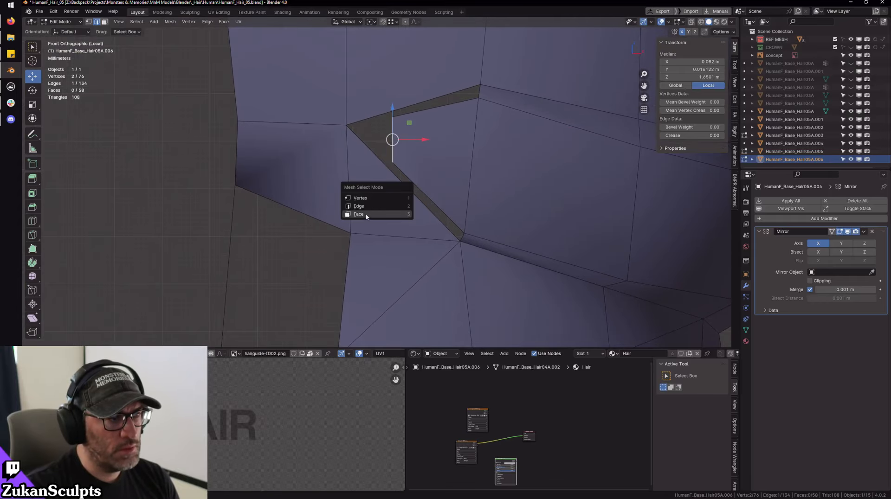
click(366, 215)
scroll(369, 257, down, 2)
key(ctrl+Tab)
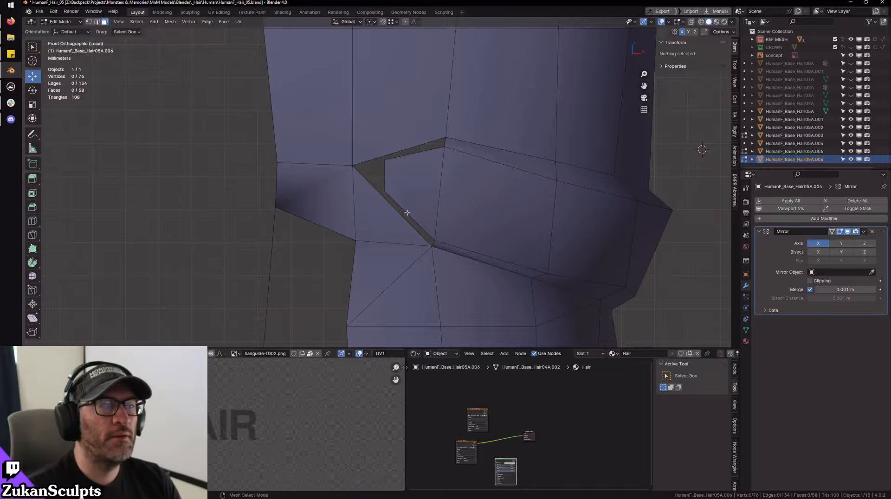
scroll(407, 213, down, 4)
scroll(404, 185, up, 2)
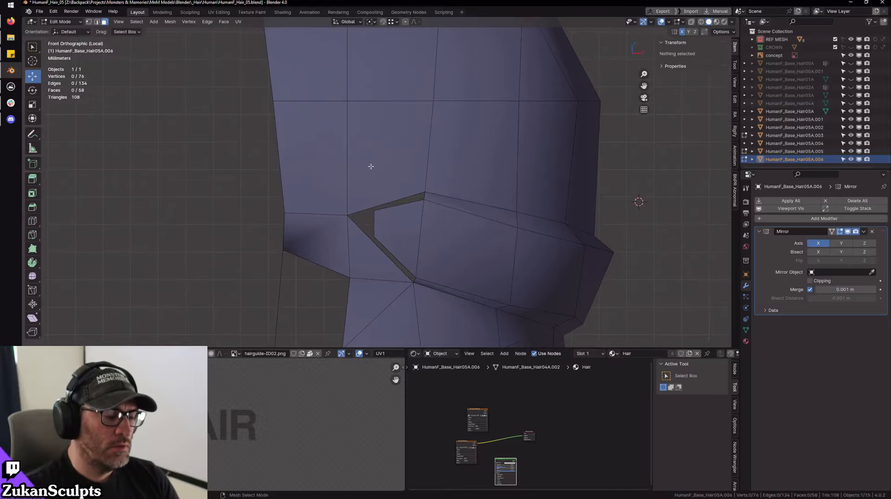
- Knife-cut from the cap vertex above to the gap's upper edge, and from the lower ear-side corner to the gap's lower edge
key(k)
click(348, 100)
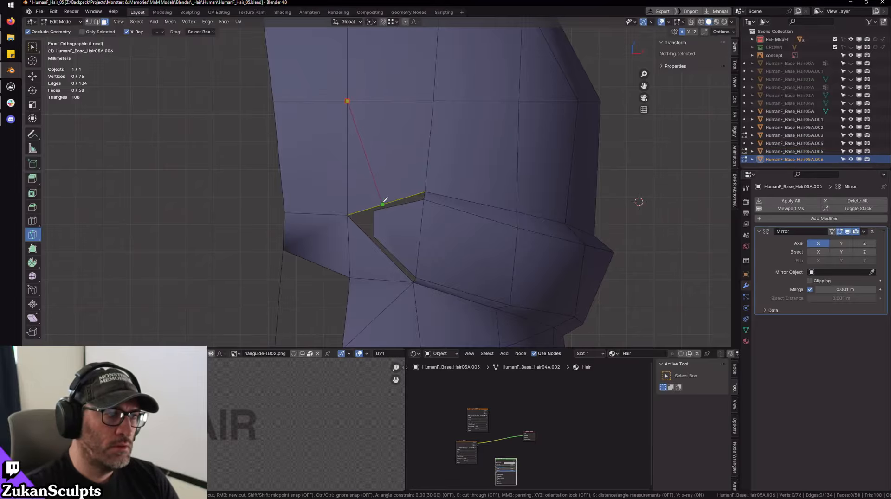
click(382, 203)
click(350, 276)
click(382, 248)
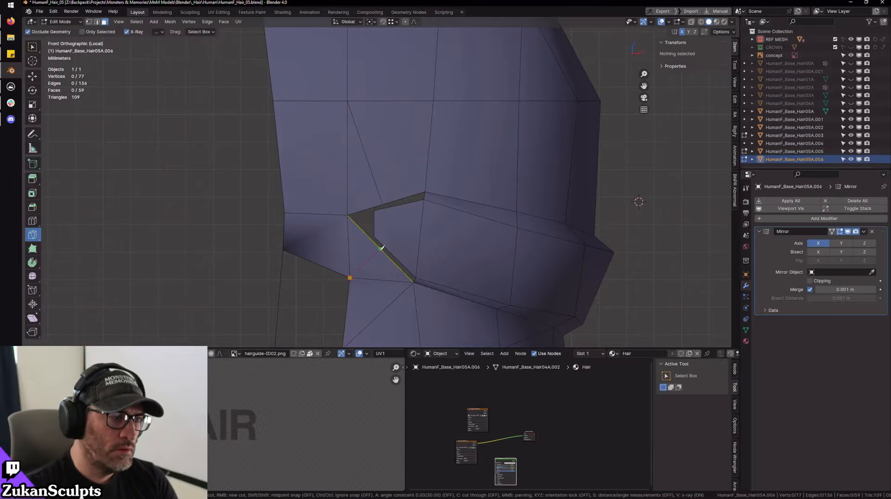
key(Return)
click(32, 46)
scroll(409, 253, up, 5)
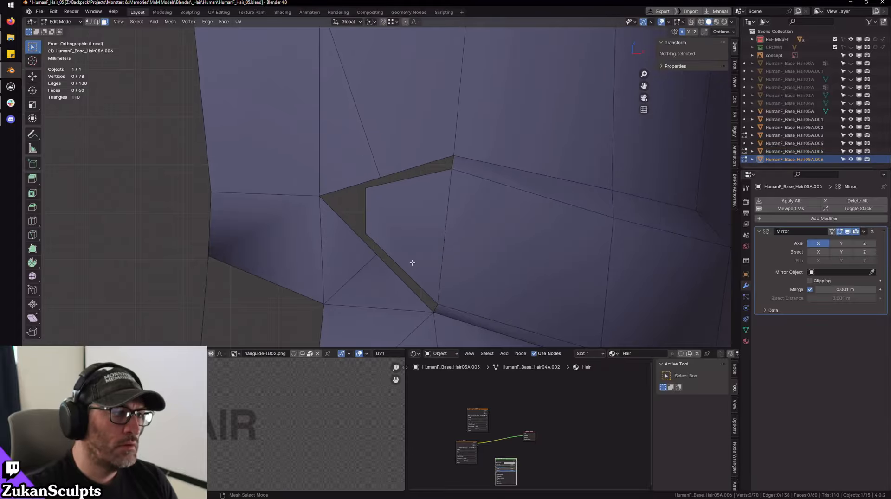
- Widen the gap by moving the lower cut vertex down toward the ear and the upper cut vertex up toward the ear
key(ctrl+Tab)
click(405, 233)
click(415, 242)
key(g)
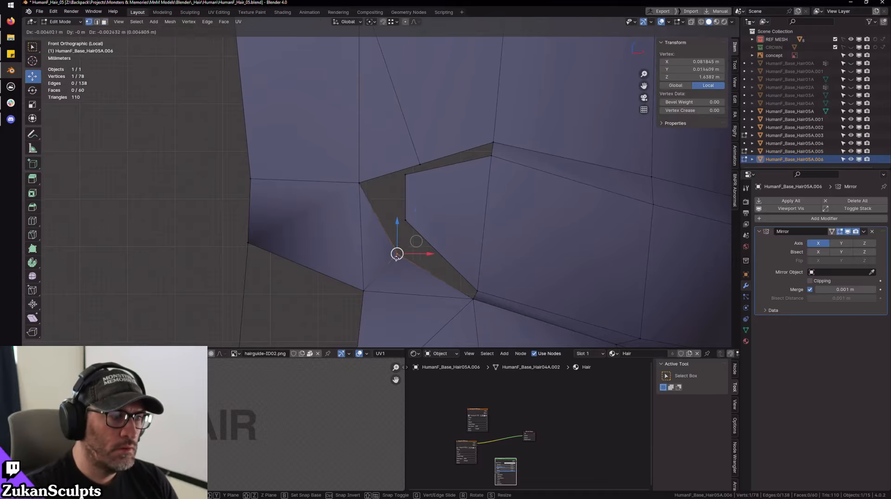
click(393, 253)
click(420, 164)
key(g)
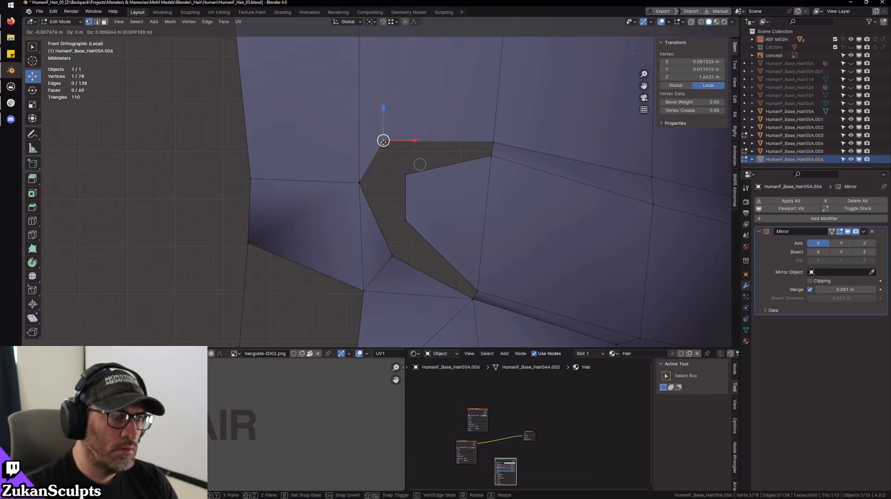
click(388, 156)
- Refine the lower cut vertex to about local Y 0.011 m, Z 1.635 m, and the upper one to about Y 0.012 m, Z 1.659 m
click(392, 254)
key(g)
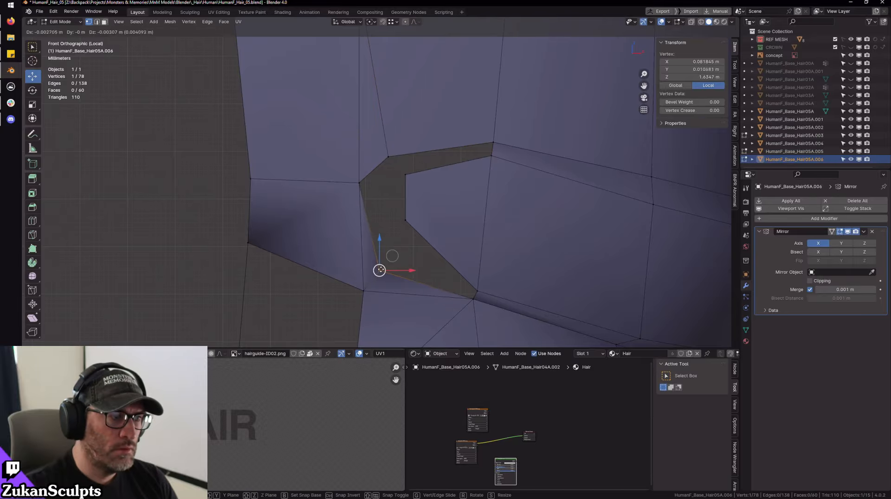
click(384, 270)
click(388, 157)
key(g)
click(387, 156)
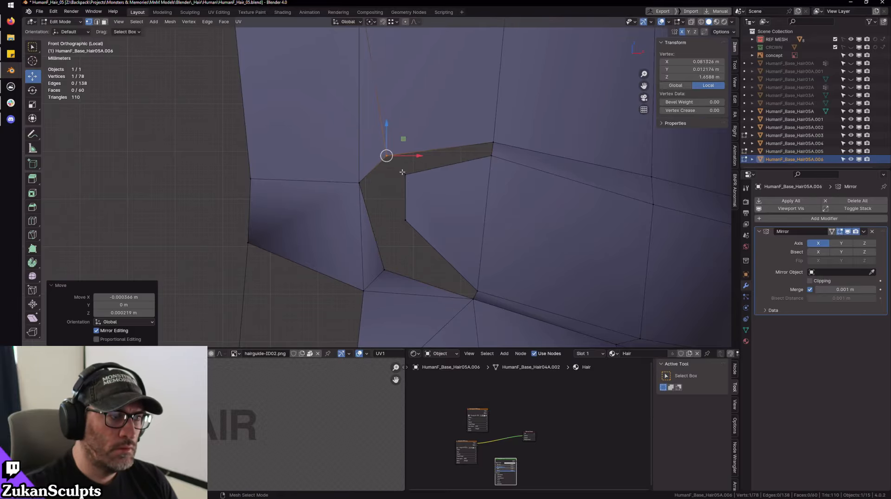
- Fit the band's front edge to the gap, with its upper vertex at about Z 1.657 m and lower vertex at about Z 1.639 m
click(406, 175)
key(g)
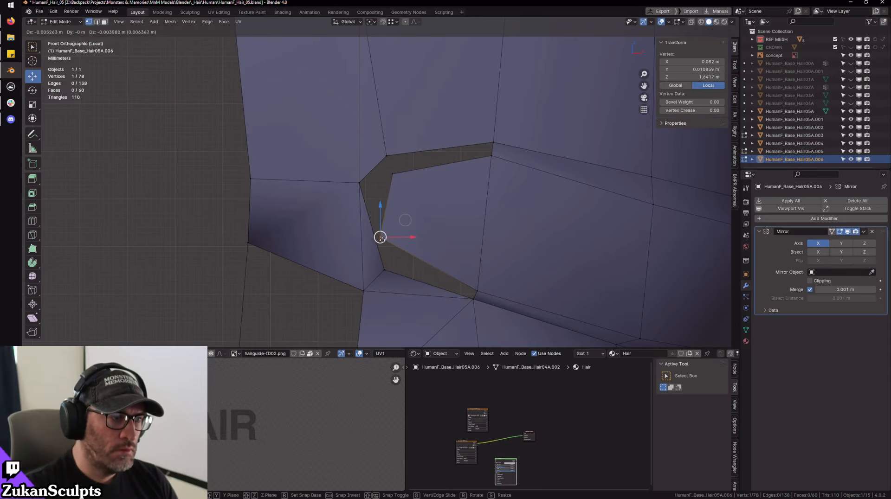
click(404, 219)
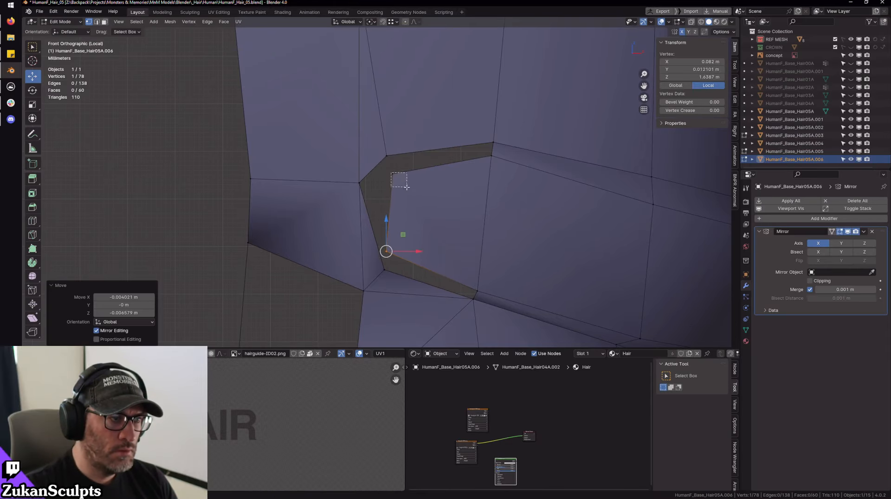
drag(407, 187, 407, 187)
key(g)
click(398, 170)
scroll(448, 176, up, 1)
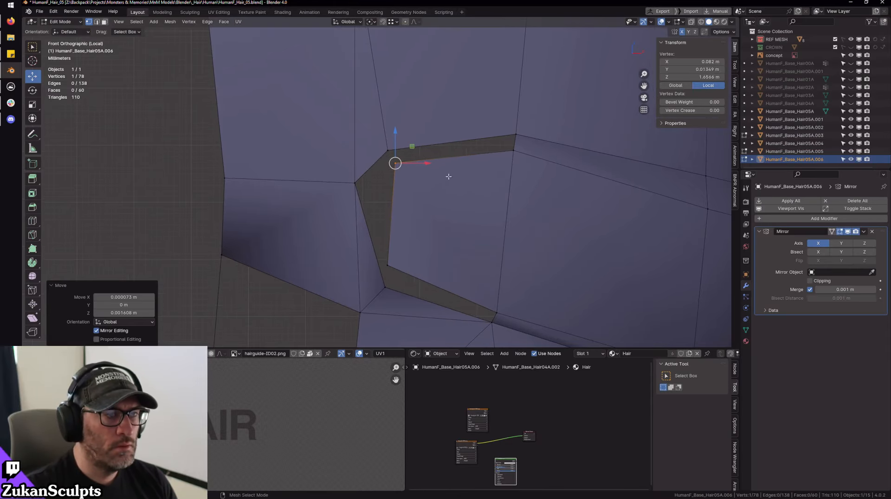
- Bridge the upper and the lower pairs of edges between the band's extruded front section and the surrounding cap
click(445, 176)
click(441, 146)
shift+click(440, 161)
key(ctrl+e)
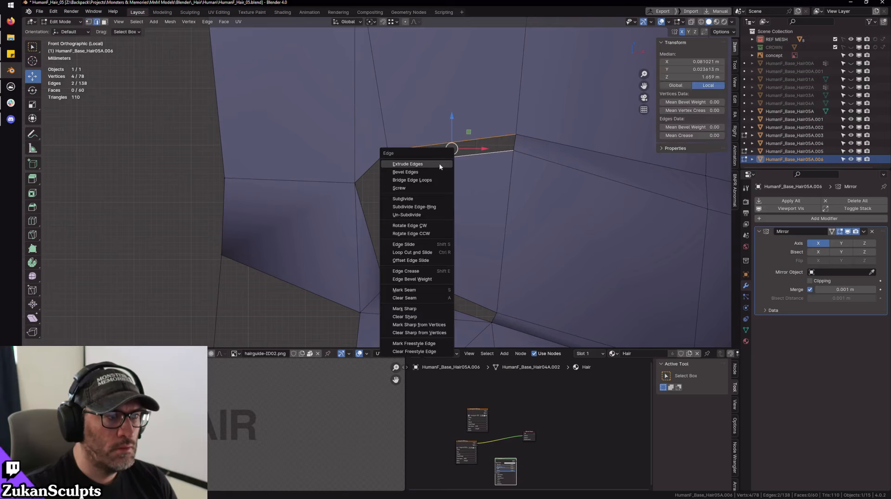
click(430, 180)
click(425, 281)
shift+click(418, 299)
key(ctrl+e)
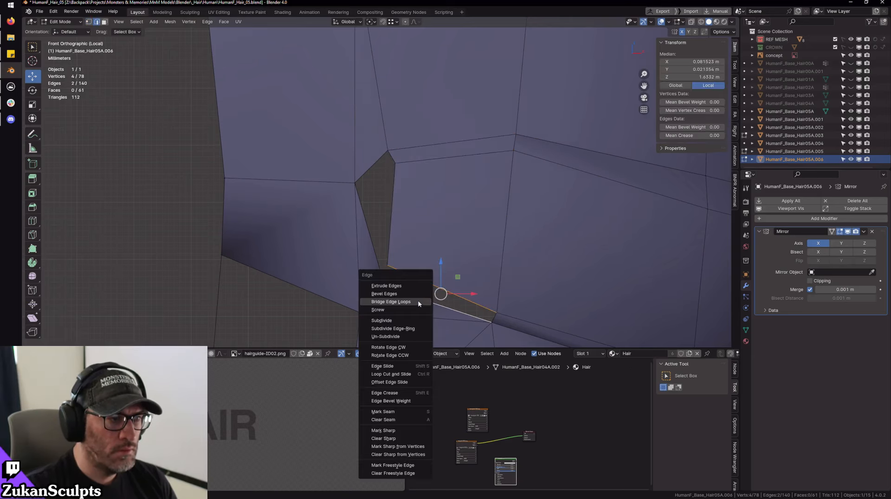
click(417, 300)
- Delete the narrow triangular faces above and below the gap, beside the strip over the ear
key(ctrl+Tab)
click(367, 232)
click(367, 250)
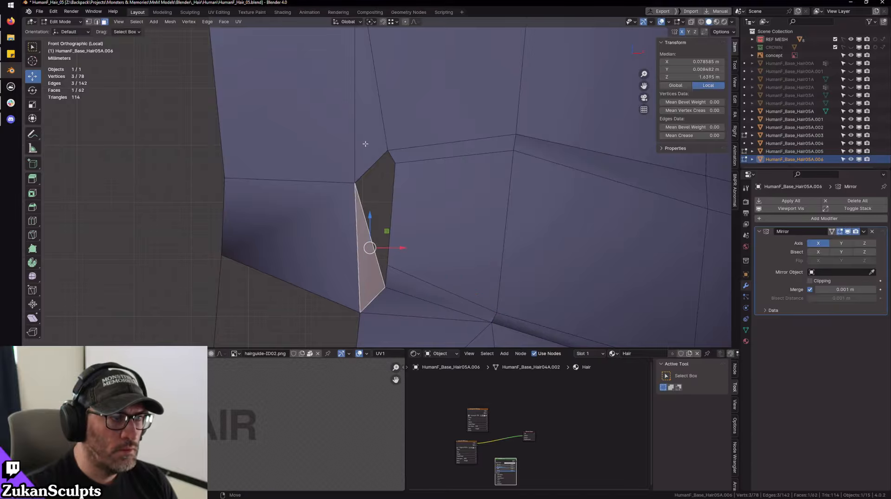
shift+click(366, 139)
key(x)
click(424, 196)
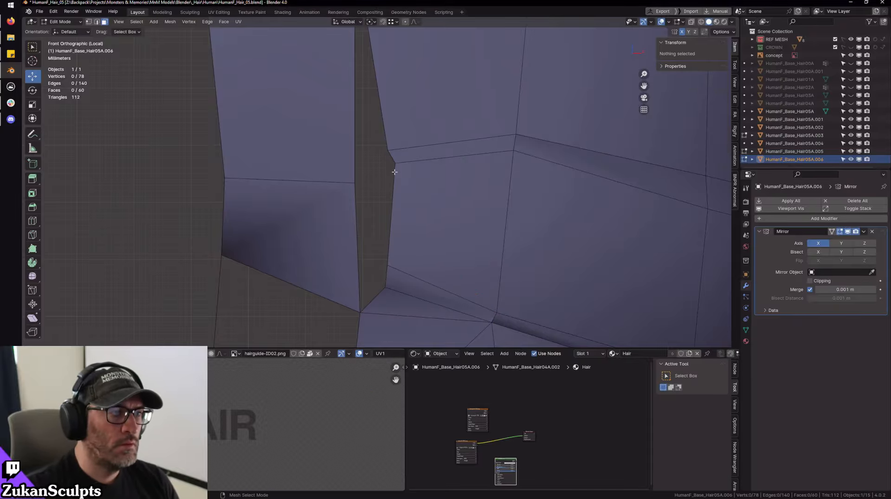
- Lower the band's front bottom vertex, then shift it and the adjacent cut vertex about 0.001 m earward and 0.0016 m down
scroll(395, 172, down, 1)
key(ctrl+Tab)
click(383, 251)
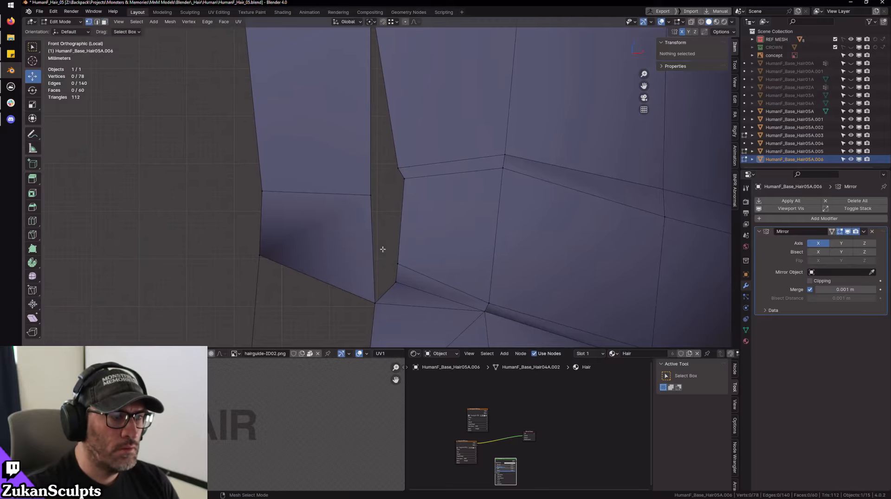
click(398, 262)
key(g)
click(396, 272)
shift+click(396, 277)
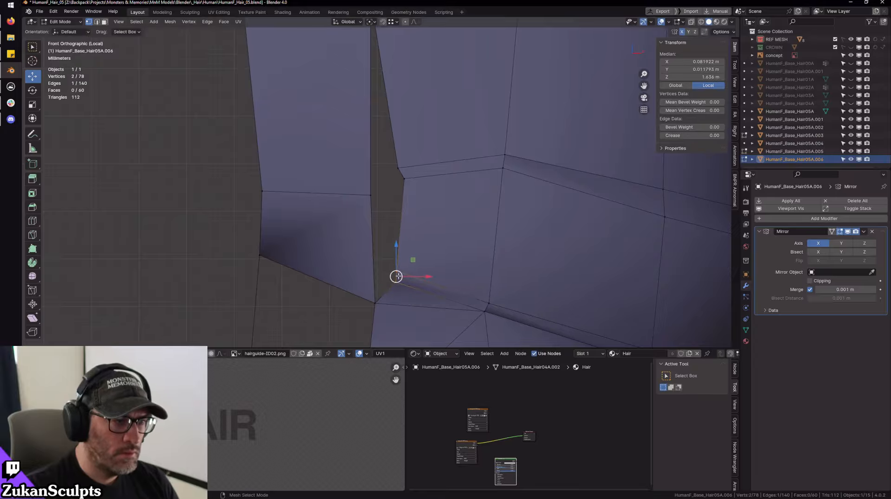
key(g)
click(391, 284)
scroll(392, 285, up, 2)
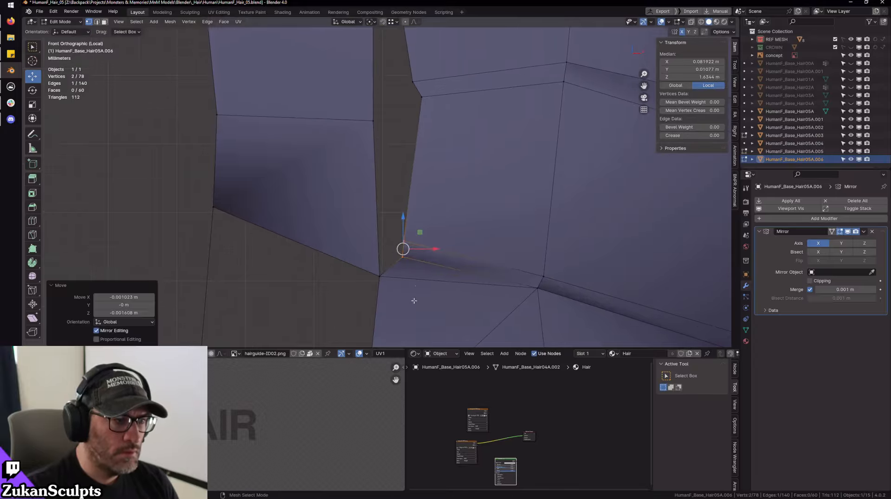
- Merge the lower cut vertex into the strip's lower corner vertex using At Last
click(389, 277)
key(m)
click(389, 275)
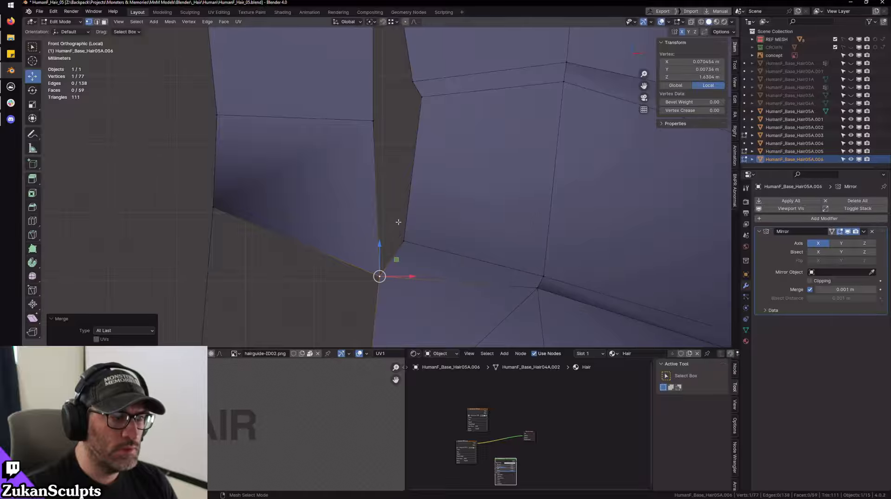
- Move the band's front bottom vertex down toward the ear to about local Y 0.009 m, Z 1.633 m
click(402, 241)
key(g)
click(404, 241)
middle_drag(403, 241, 358, 183)
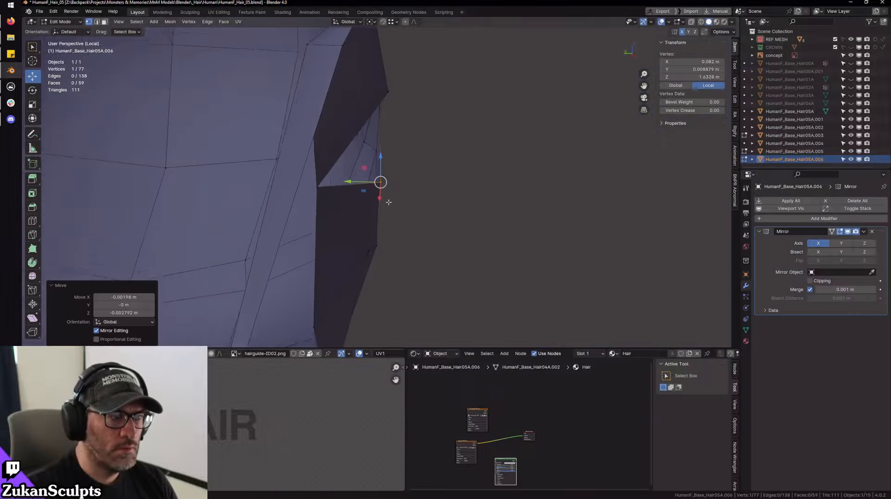
- Push the band's front bottom vertex and the upper cut vertex inward toward the head, the latter to about local X 0.081 m
drag(356, 182, 336, 183)
middle_drag(335, 182, 385, 231)
drag(386, 230, 376, 230)
middle_drag(376, 230, 340, 238)
- Leave local view to show the hair on all heads, and return to Object Mode
key(slash)
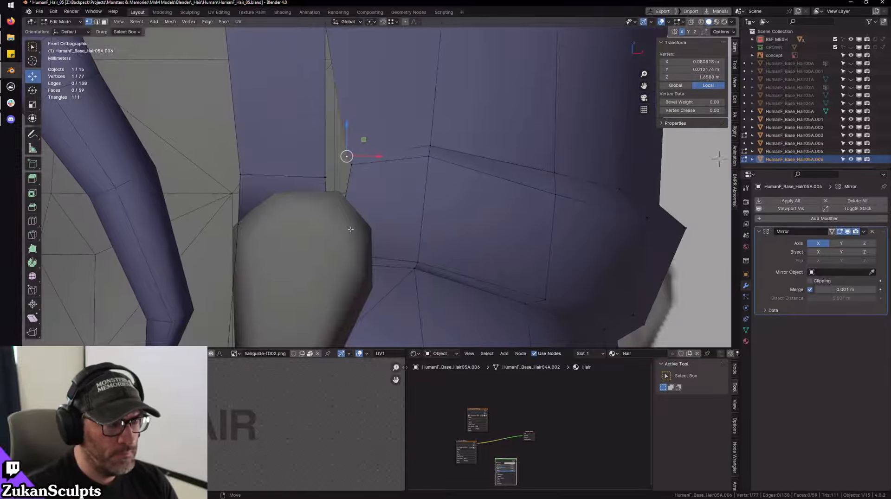
middle_drag(397, 235, 367, 257)
scroll(367, 257, down, 10)
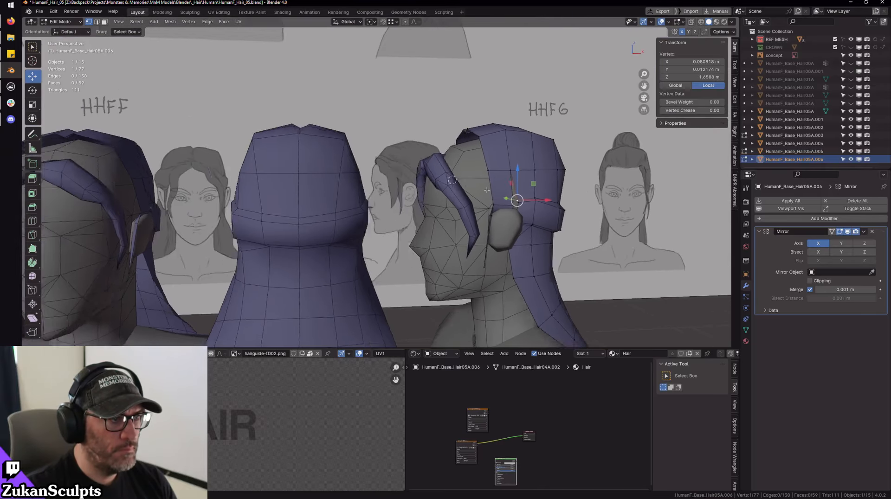
middle_drag(486, 190, 457, 213)
key(Tab)
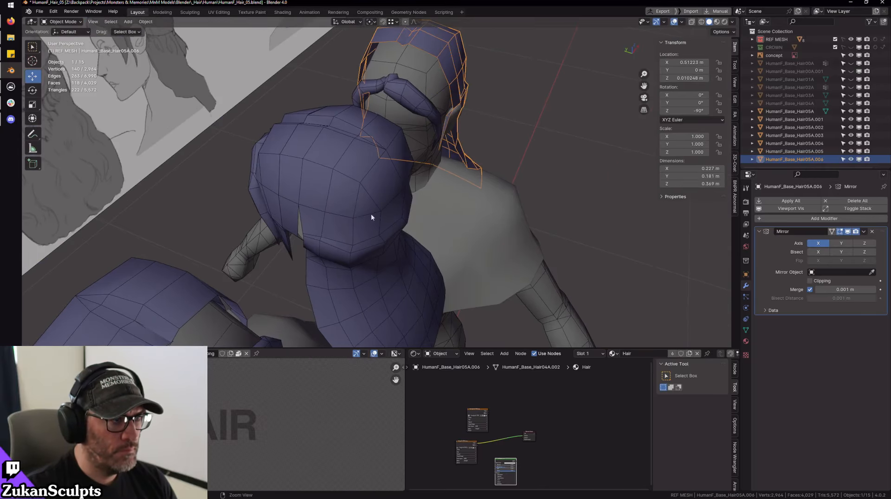
- Convert HumanF_Base_Hair05A.003 to a mesh so its Mirror modifier becomes real geometry
middle_drag(371, 213, 341, 193)
click(331, 212)
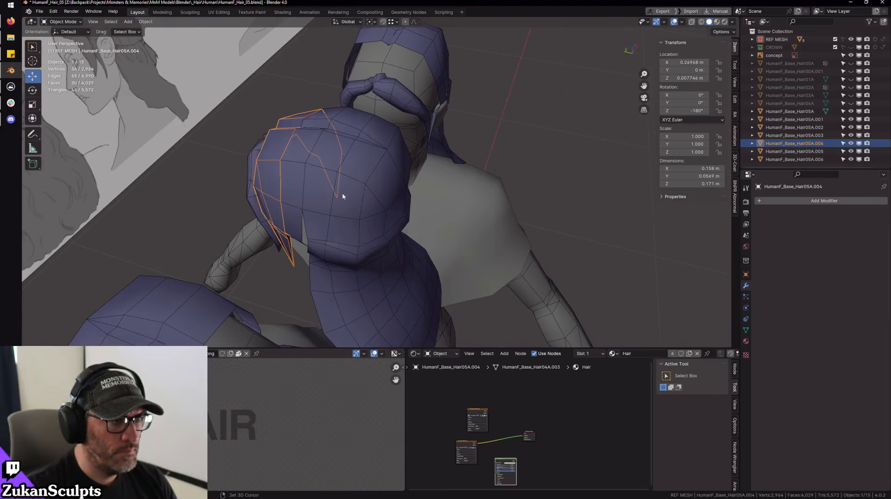
click(342, 193)
middle_drag(466, 227, 408, 203)
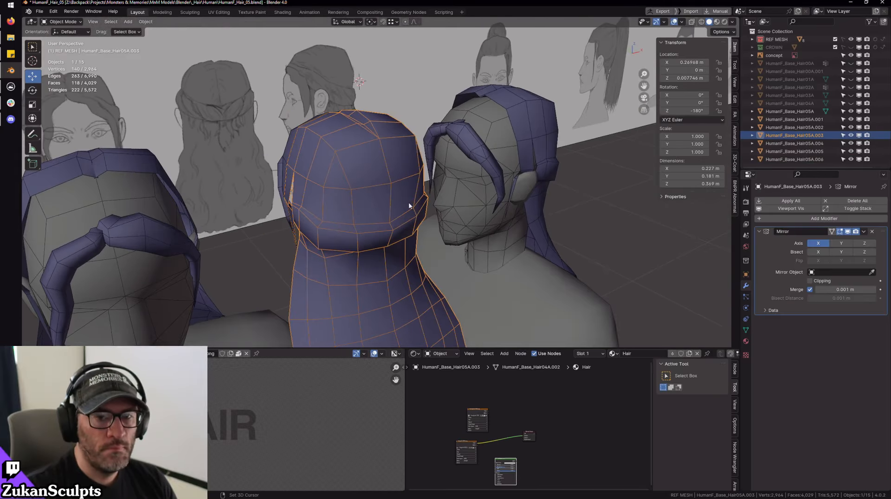
scroll(414, 202, up, 3)
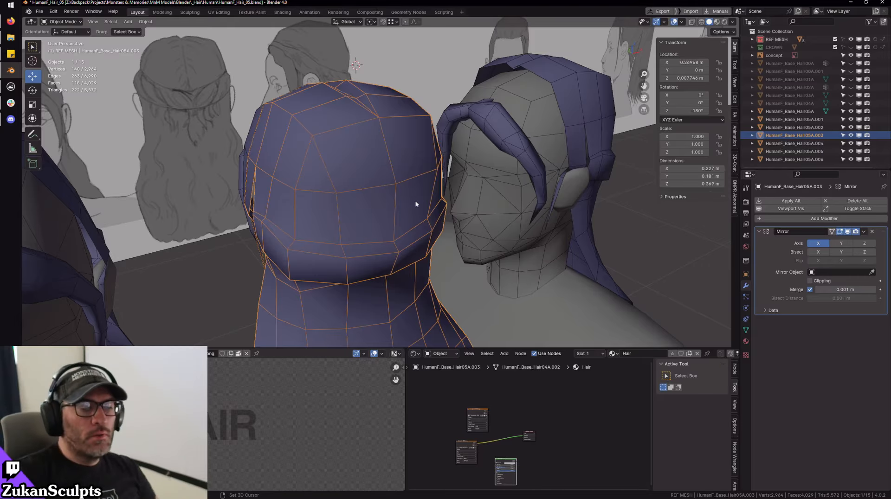
middle_drag(358, 138, 341, 188)
alt+drag(342, 189, 369, 200)
key(alt+c)
click(412, 204)
- Join the front hair piece HumanF_Base_Hair05A.004 into HumanF_Base_Hair05A.003
click(378, 183)
shift+click(445, 155)
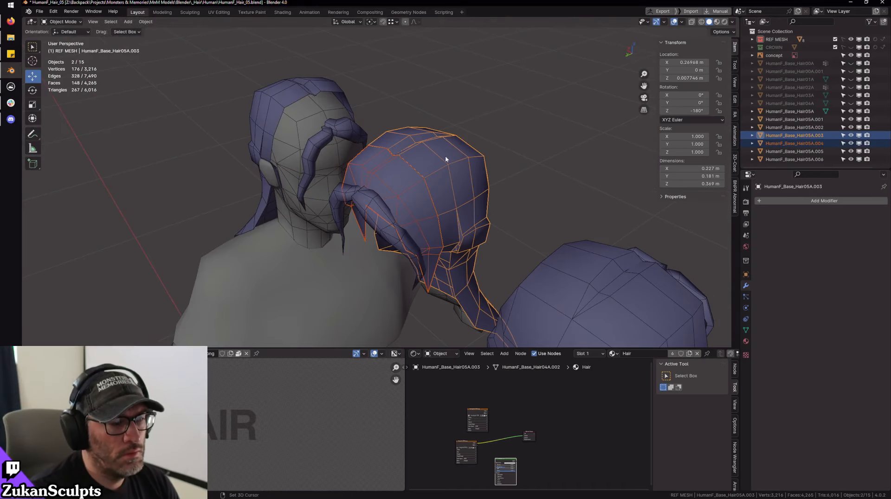
key(ctrl+j)
alt+drag(447, 155, 364, 190)
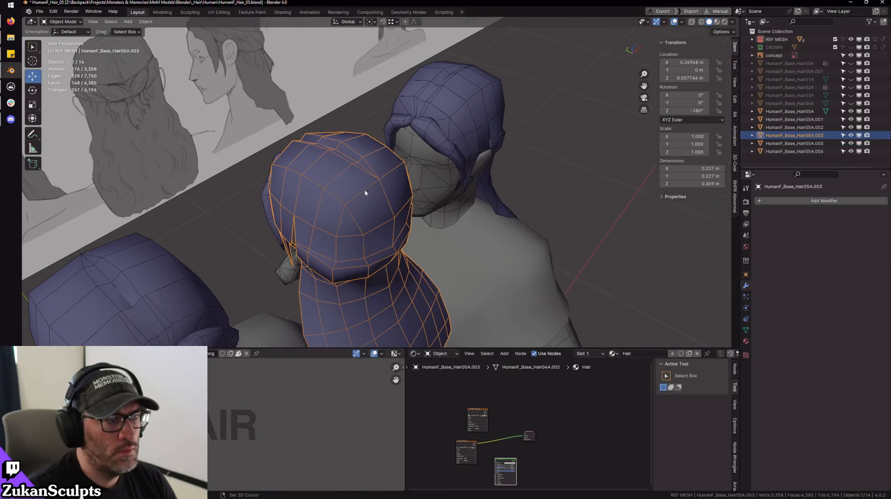
- Isolate the joined hair in Edit Mode and merge the neighbouring vertices at the side gap's lower corner using At Last
key(Tab)
key(KP_Divide)
alt+right_drag(384, 148, 385, 185)
alt+middle_drag(386, 185, 420, 233)
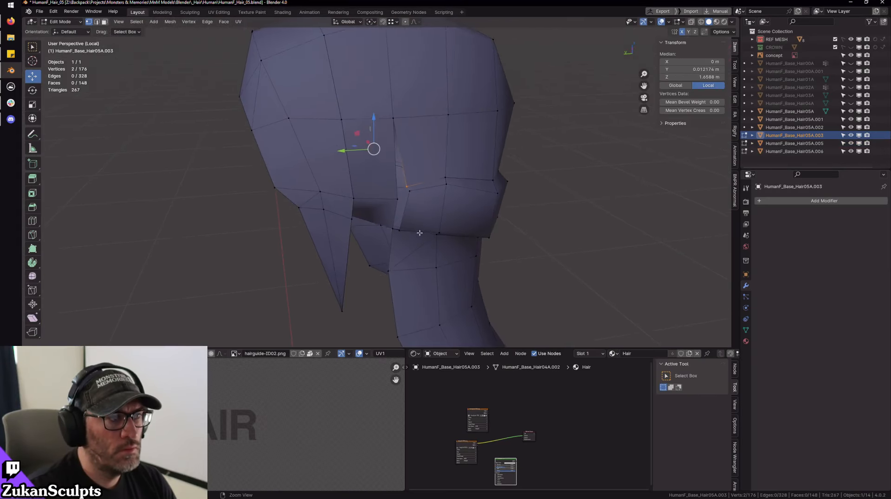
alt+drag(419, 233, 390, 161)
alt+middle_drag(390, 161, 404, 197)
alt+drag(404, 197, 469, 265)
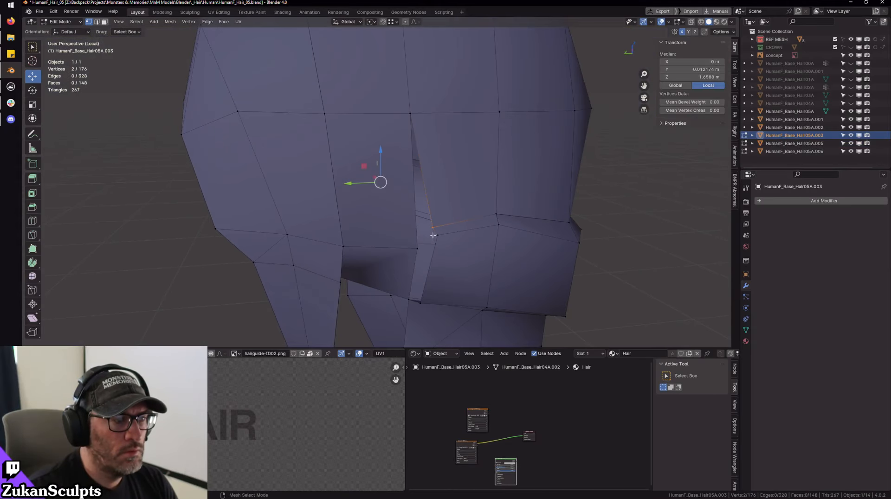
alt+drag(445, 240, 406, 205)
key(m)
click(461, 194)
- Merge the matching pair of gap corner vertices on the opposite side of the head using At Last
scroll(447, 204, up, 5)
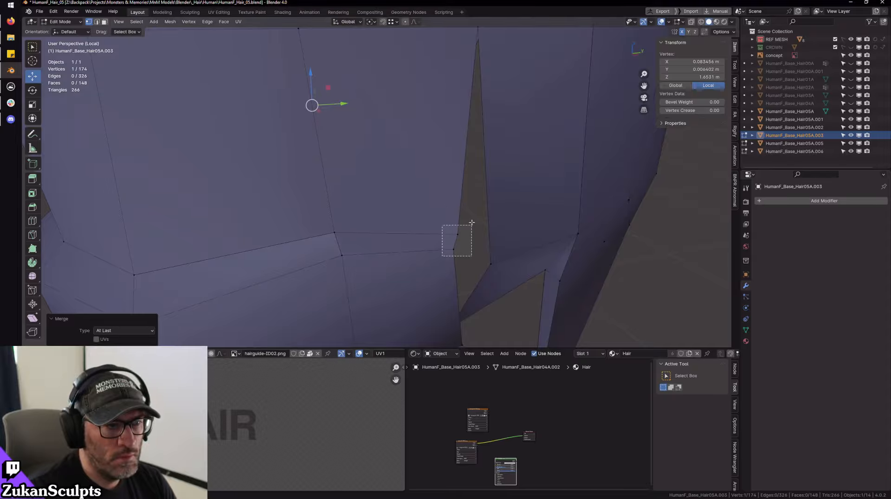
drag(472, 223, 472, 223)
key(m)
click(496, 268)
scroll(497, 268, down, 5)
alt+drag(487, 260, 449, 230)
alt+drag(396, 142, 446, 125)
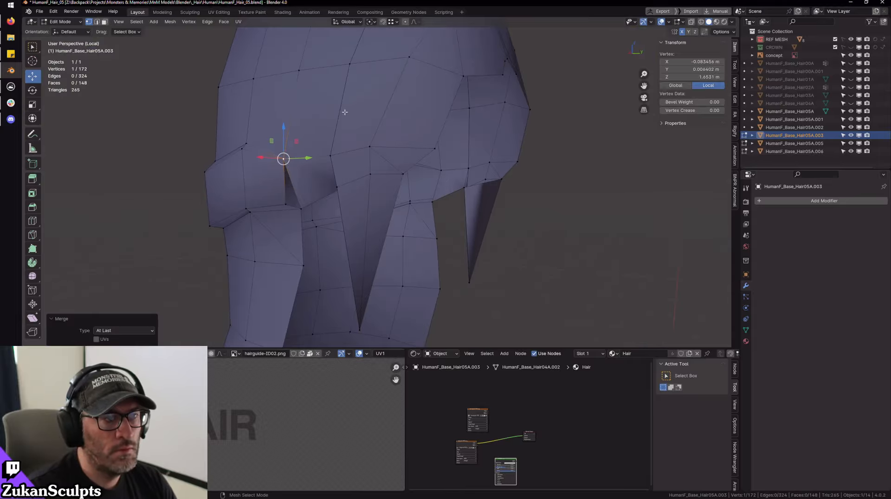
- Raise the merged gap corner vertex to about local Z 1.661 m
scroll(373, 122, down, 5)
alt+drag(394, 143, 247, 157)
mouse_move(431, 160)
alt+mouse_down()
mouse_move(384, 142)
mouse_move(385, 119)
mouse_move(426, 173)
alt+mouse_up()
scroll(436, 182, up, 3)
key(ctrl+z)
scroll(424, 174, up, 2)
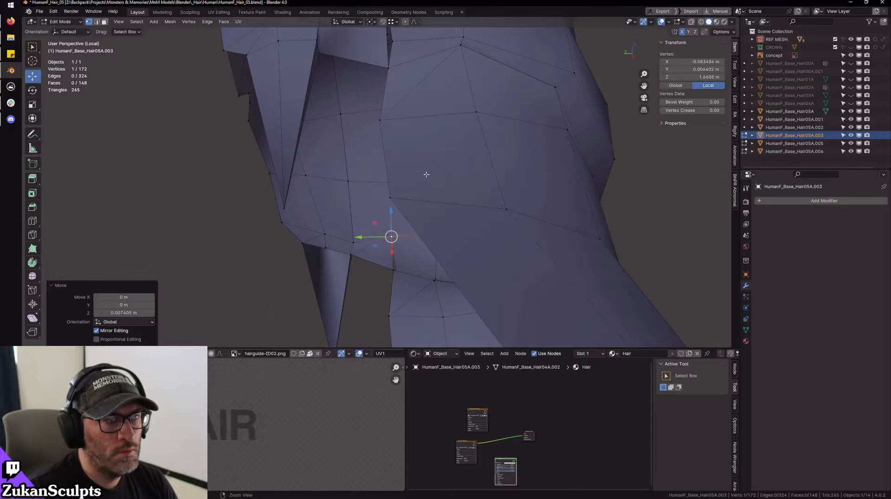
- In wireframe shading, merge the doubled seam vertices between the front piece and crown up the head's positive-X side
alt+middle_drag(426, 173, 436, 261)
scroll(423, 212, up, 1)
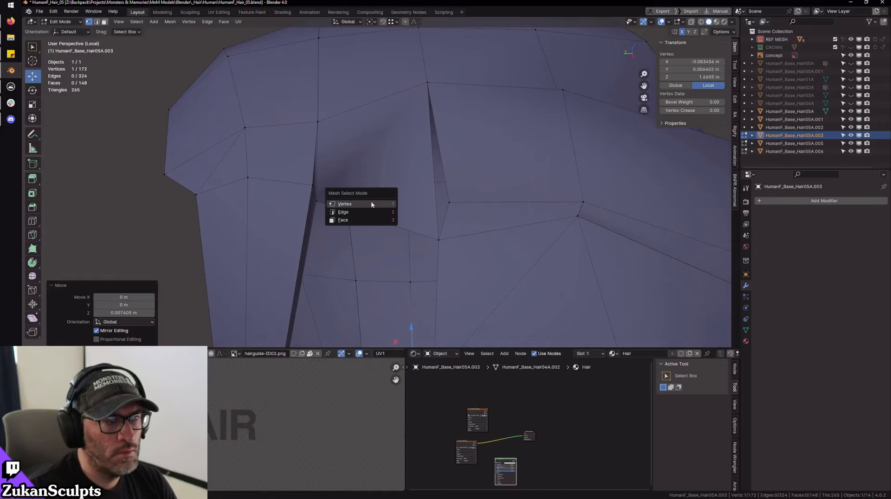
click(366, 203)
alt+drag(366, 203, 361, 176)
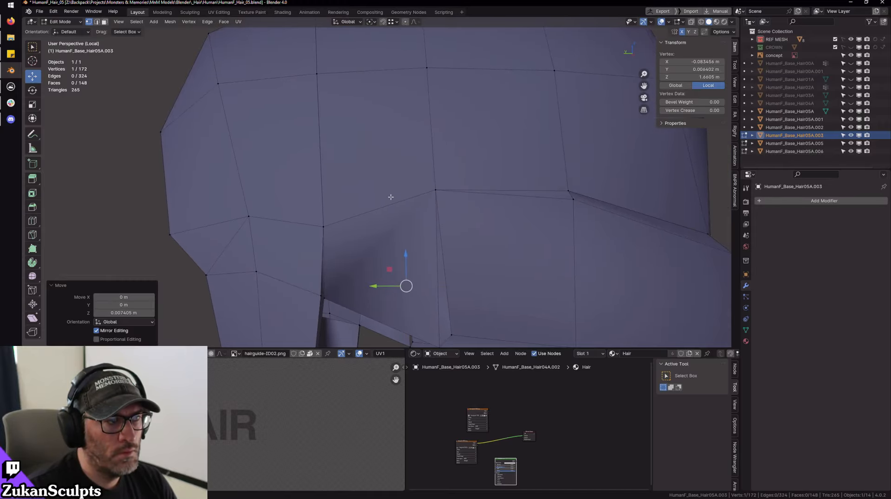
scroll(391, 198, down, 3)
alt+middle_drag(390, 197, 418, 219)
key(shift+z)
alt+drag(369, 228, 394, 211)
alt+middle_drag(394, 211, 381, 204)
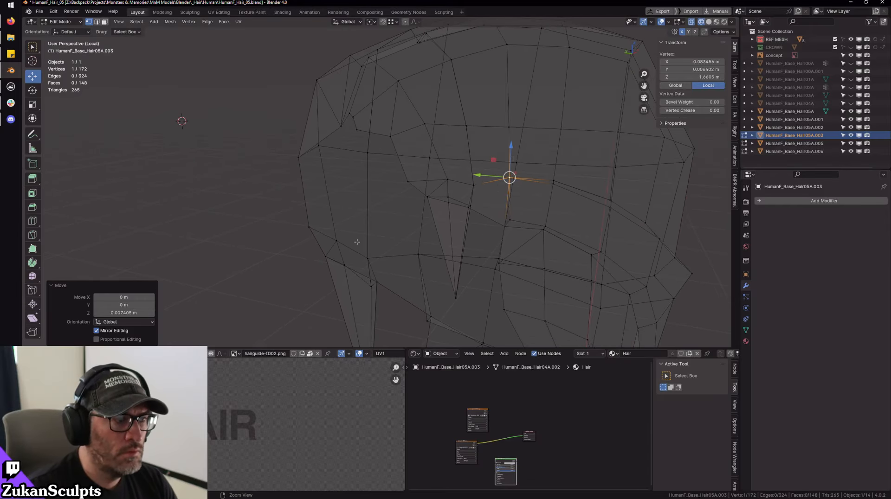
drag(381, 269, 376, 202)
key(m)
click(382, 269)
shift+click(376, 203)
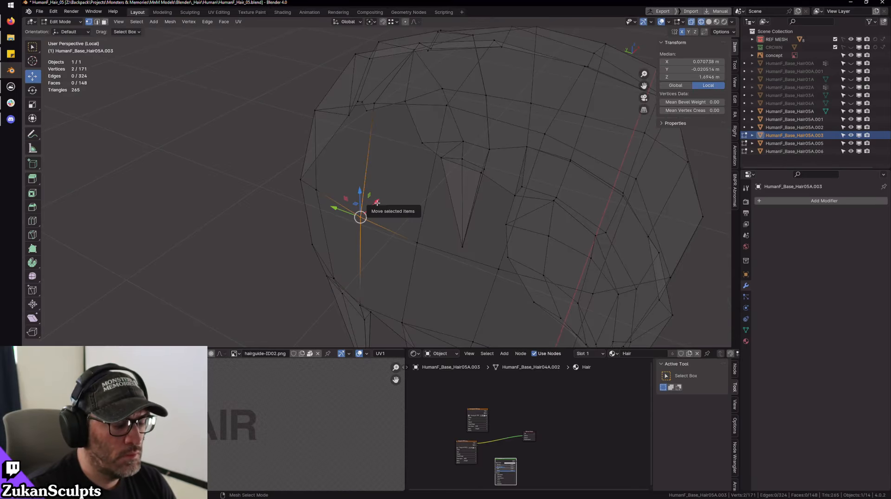
alt+drag(457, 178, 425, 197)
drag(341, 224, 391, 188)
key(m)
click(415, 189)
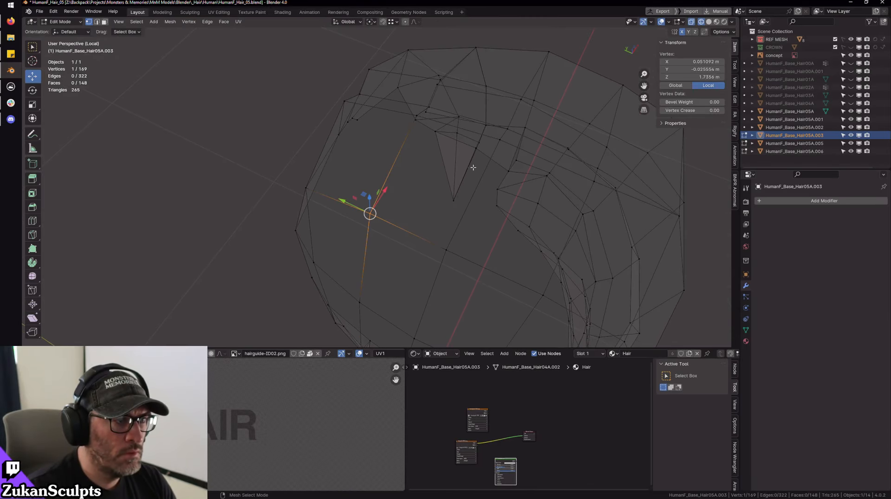
- Merge the doubled vertices where the front piece meets the crown across the top of the head
alt+drag(473, 168, 412, 199)
scroll(374, 213, up, 2)
key(m)
click(418, 202)
alt+drag(494, 215, 361, 222)
drag(361, 222, 386, 216)
key(m)
click(425, 195)
key(m)
click(403, 218)
alt+drag(572, 239, 375, 237)
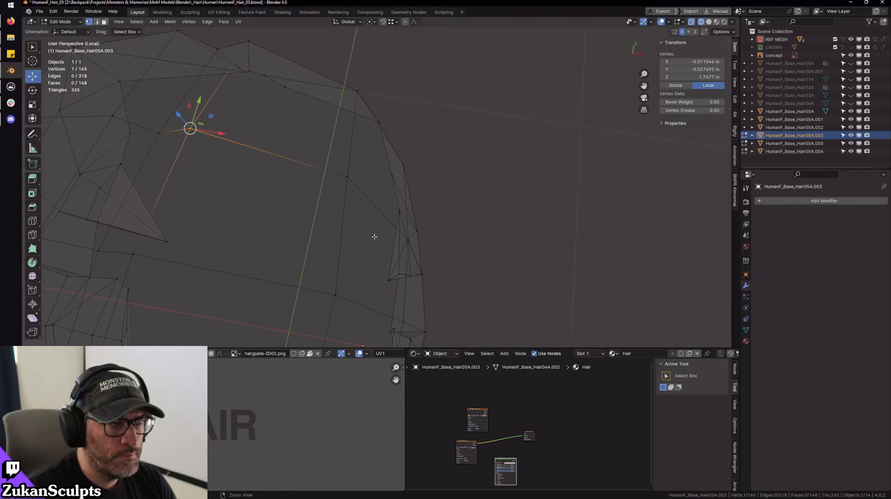
- Merge the doubled seam vertices along the upper part of the head's negative-X side
drag(297, 204, 353, 162)
key(m)
click(380, 186)
alt+drag(507, 250, 466, 226)
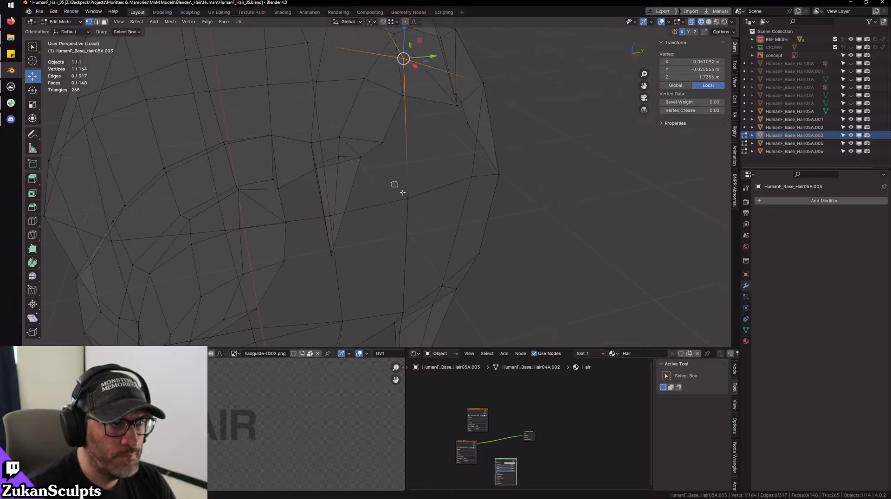
drag(395, 185, 422, 218)
key(m)
click(423, 253)
- Merge the remaining doubled seam vertices near the negative-X temple and return to solid shading
alt+drag(449, 321, 467, 190)
drag(441, 252, 446, 261)
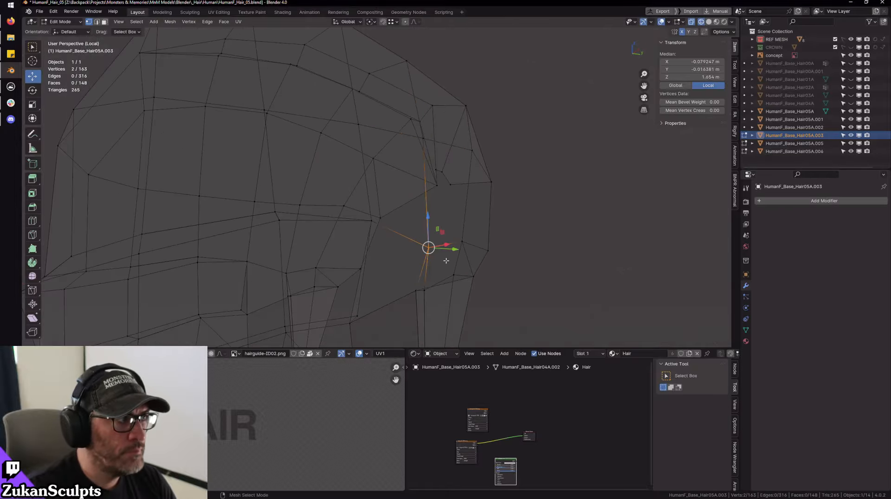
key(m)
click(446, 261)
alt+middle_drag(461, 300, 493, 193)
alt+right_drag(493, 193, 534, 197)
alt+drag(534, 197, 454, 176)
drag(483, 216, 497, 203)
mouse_move(484, 226)
middle_down()
mouse_move(473, 199)
mouse_move(438, 246)
mouse_move(525, 213)
mouse_move(447, 179)
mouse_move(540, 153)
mouse_move(529, 141)
mouse_move(478, 148)
mouse_move(403, 178)
mouse_move(407, 212)
mouse_move(388, 217)
middle_up()
key(shift+z)
- Knife-cut an edge across the face above the ear, from the gap edge to the front strand's corner vertex
key(shift+space)
key(k)
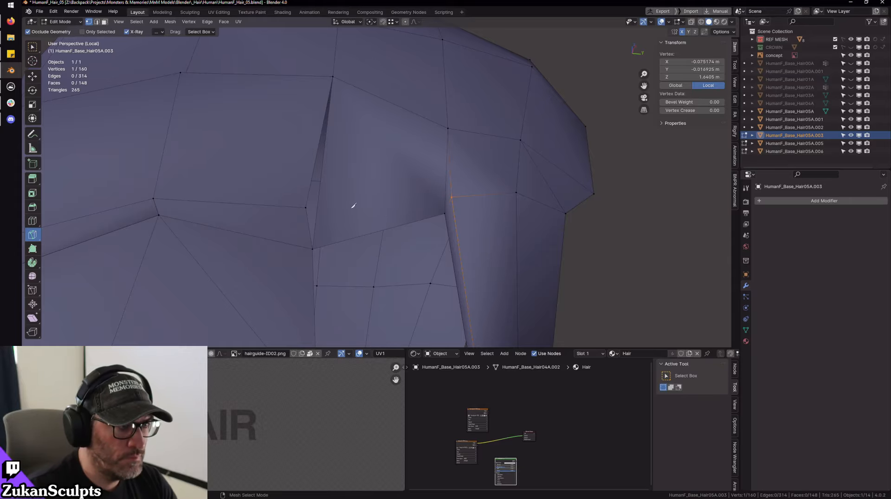
click(322, 210)
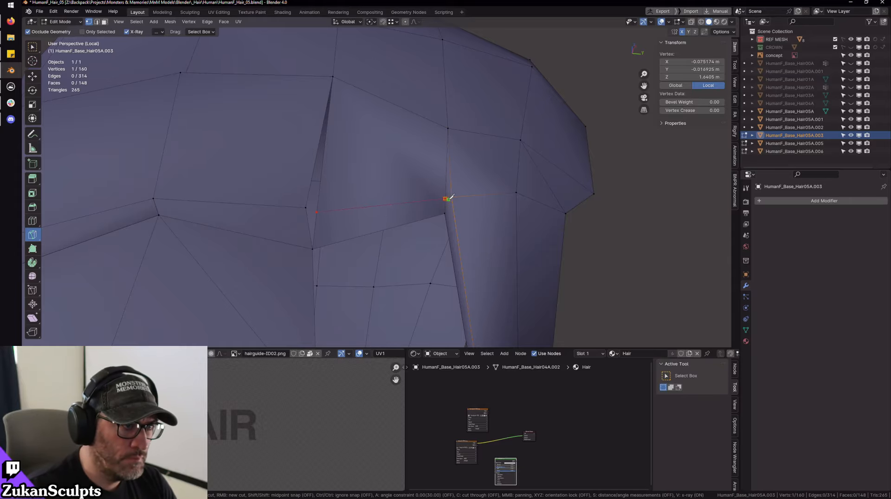
click(34, 47)
middle_drag(349, 224, 427, 204)
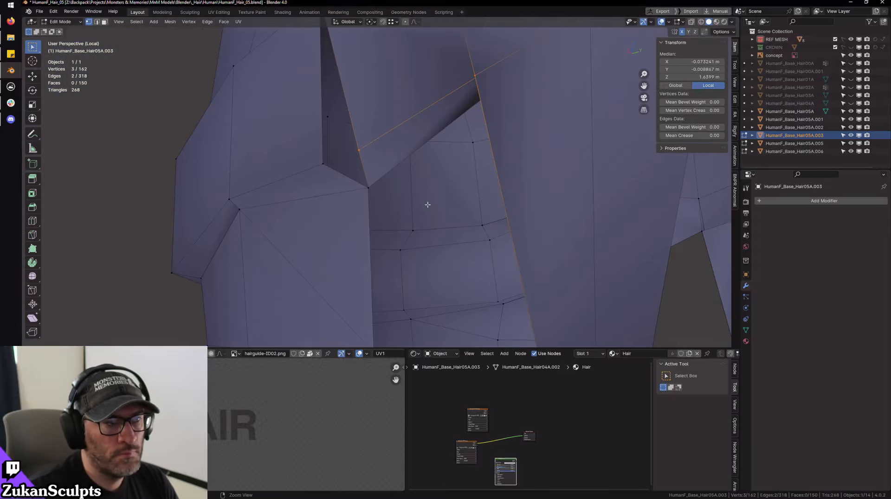
- Merge the new cut's rear vertex into the neighbouring lower corner vertex of the gap using At Last
click(361, 149)
shift+click(322, 164)
key(alt+m)
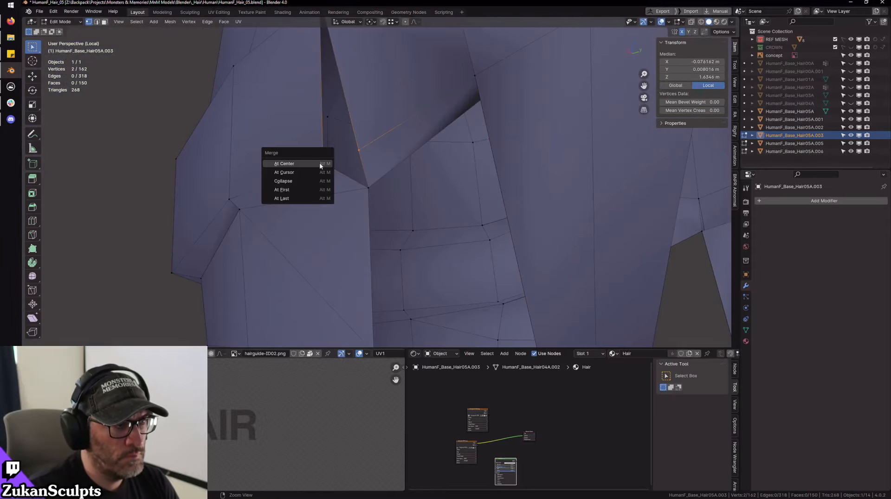
click(307, 199)
middle_drag(311, 197, 395, 179)
scroll(395, 175, up, 2)
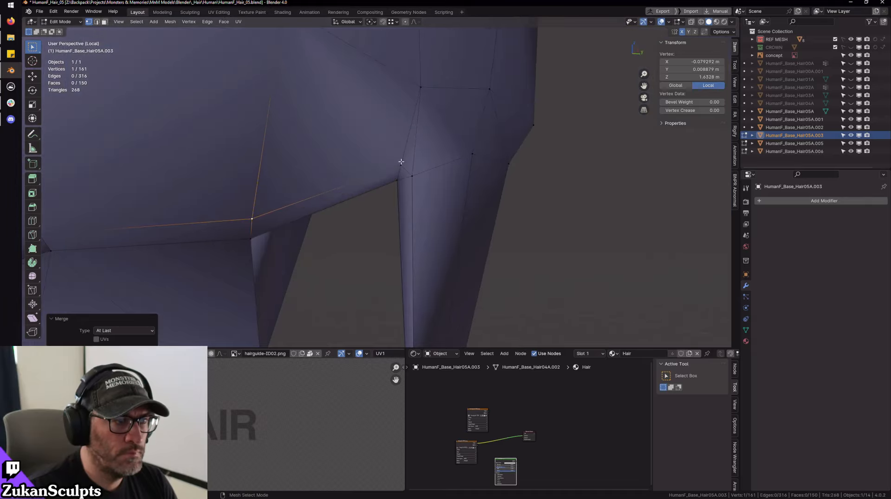
- Move the cut's front vertex beside the strand to about local X -0.075 m, Y -0.014 m, Z 1.641 m
click(401, 164)
alt+drag(401, 165, 419, 135)
key(w)
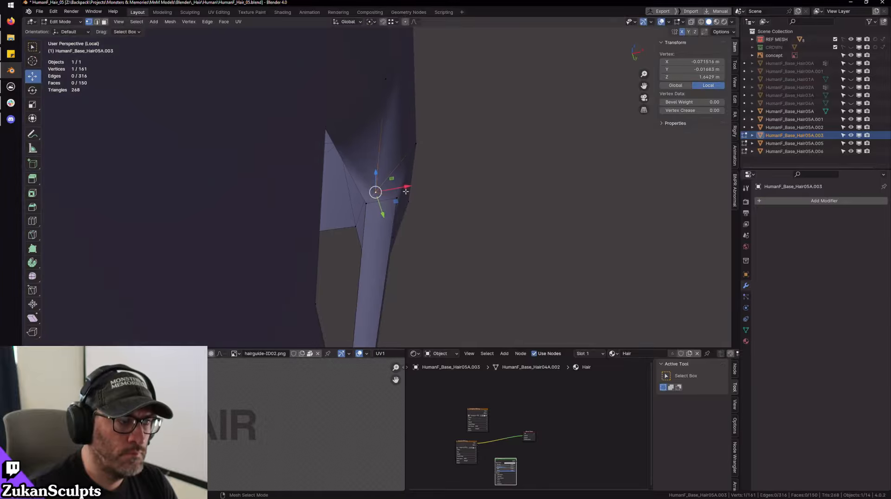
drag(407, 189, 422, 185)
alt+drag(424, 209, 421, 167)
alt+drag(433, 247, 444, 197)
alt+shift+drag(444, 197, 435, 223)
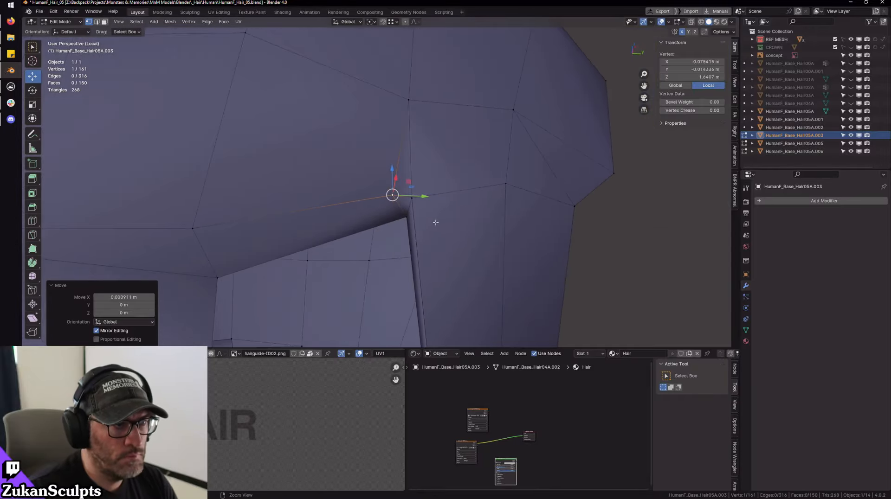
- Collapse the short edge between the cut's front vertex and the strand's corner, and return to vertex selection
key(ctrl+Tab)
click(416, 237)
click(404, 197)
key(m)
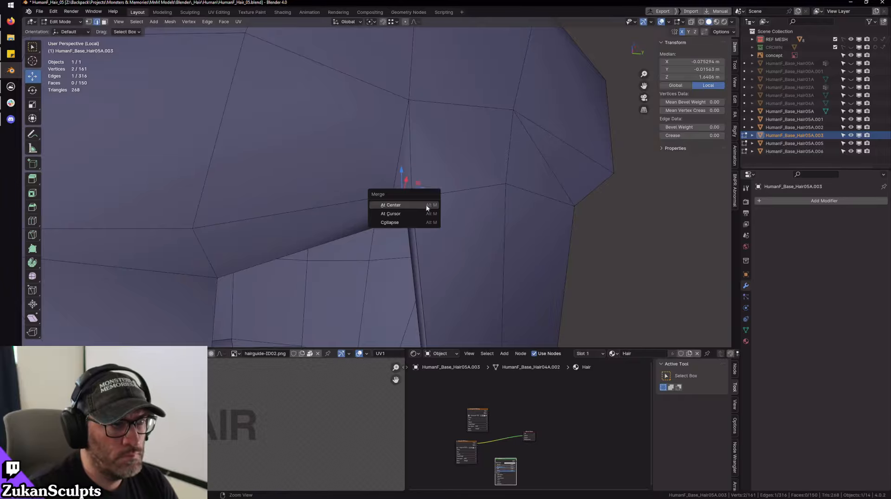
click(421, 223)
scroll(443, 222, down, 2)
key(ctrl+Tab)
click(421, 190)
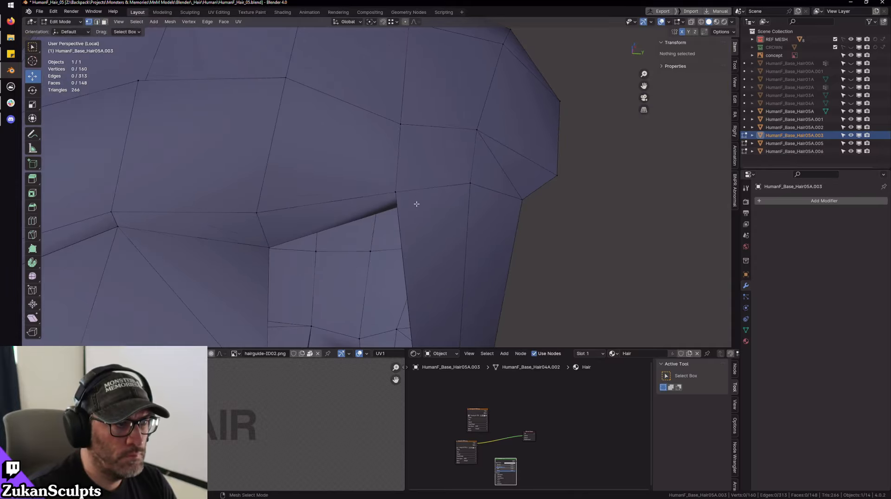
- Move the collapsed corner vertex forward to about local Y -0.018 m
click(396, 192)
mouse_move(416, 203)
alt+mouse_down()
mouse_move(410, 223)
mouse_move(429, 196)
alt+mouse_up()
alt+drag(436, 216, 445, 224)
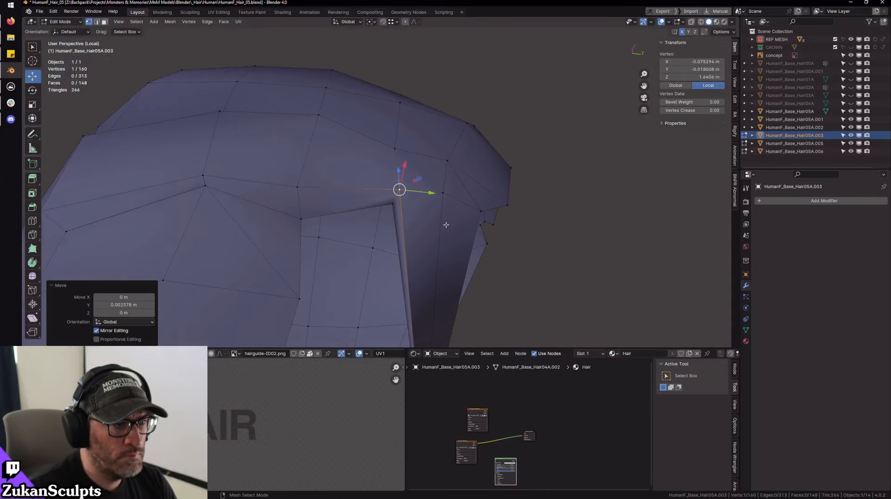
alt+middle_drag(446, 224, 444, 183)
alt+drag(444, 183, 441, 198)
alt+right_drag(441, 197, 434, 229)
- In wireframe shading, try to merge the two selected vertices at the front strand's tip
middle_drag(434, 229, 460, 284)
mouse_move(460, 284)
alt+mouse_down()
mouse_move(468, 260)
mouse_move(457, 236)
alt+mouse_up()
key(shift+z)
key(ctrl+Tab)
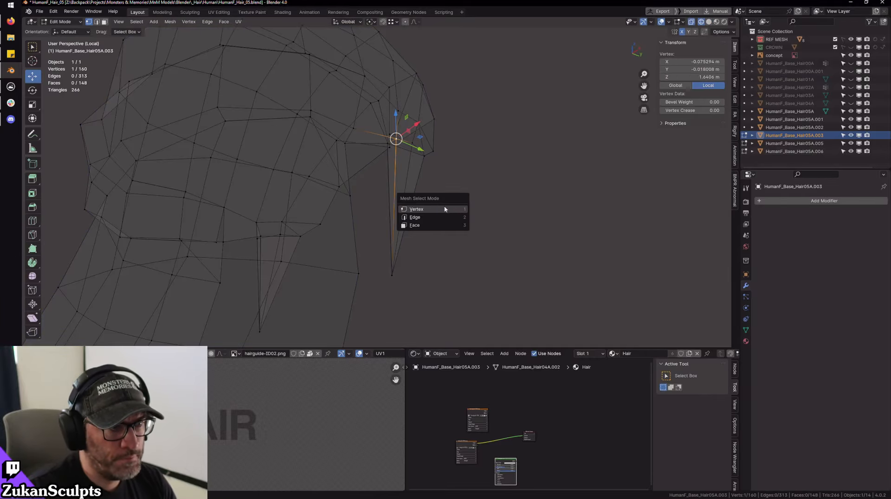
click(445, 208)
drag(388, 287, 430, 247)
middle_drag(430, 246, 478, 241)
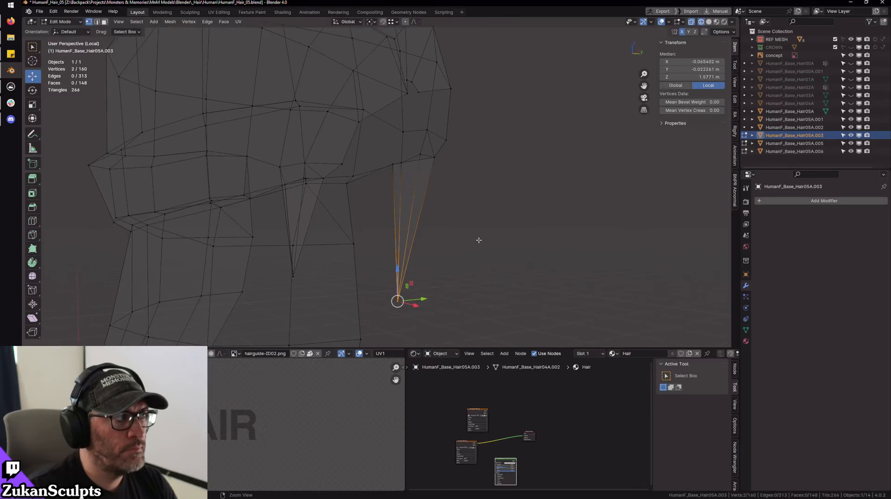
key(m)
click(481, 240)
- Try to merge any doubled vertices at the front strand's upper corners, then restore solid shading
scroll(425, 174, up, 1)
shift+middle_drag(425, 174, 410, 207)
scroll(410, 207, up, 2)
drag(386, 172, 413, 220)
key(m)
click(406, 211)
key(m)
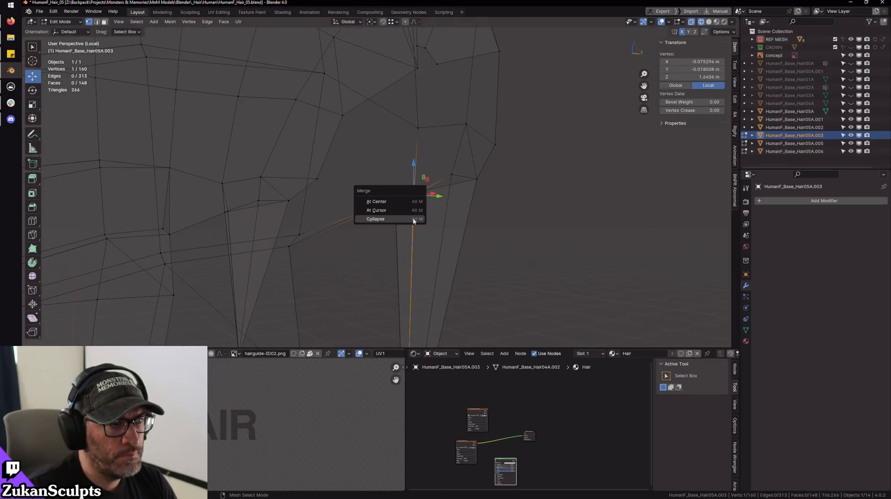
click(414, 219)
middle_drag(414, 219, 425, 160)
drag(426, 160, 479, 219)
key(shift+z)
alt+right_drag(543, 228, 595, 221)
alt+drag(595, 221, 490, 227)
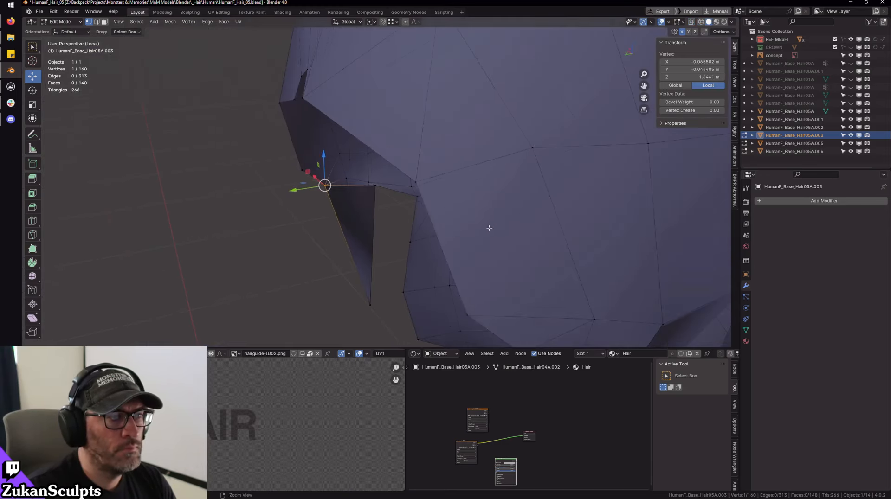
alt+right_drag(489, 227, 527, 225)
mouse_move(527, 225)
alt+mouse_down()
mouse_move(491, 203)
mouse_move(424, 201)
alt+mouse_up()
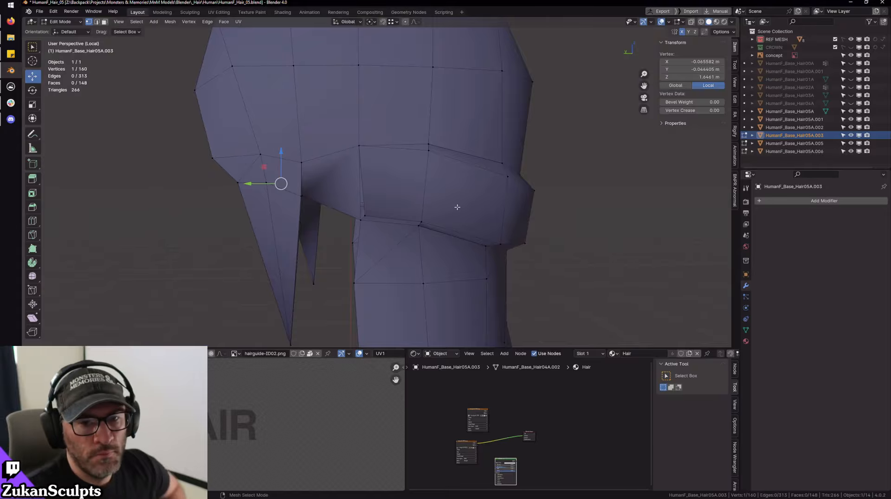
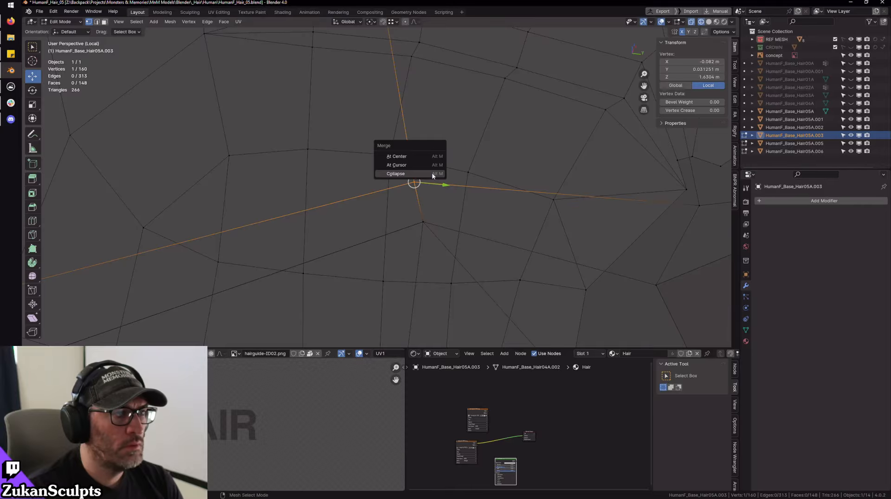
- Merge the doubled vertices at the hair's lower side seam, then restore solid shading and leave mesh editing
click(431, 158)
drag(409, 224, 441, 209)
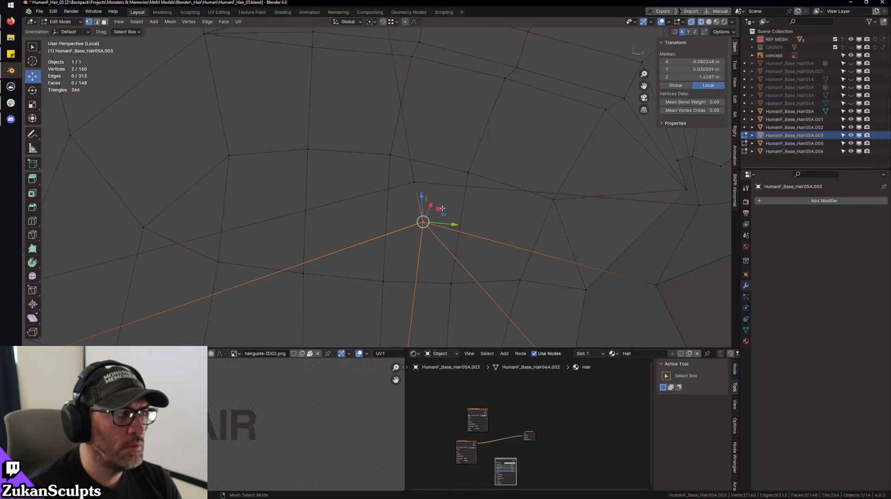
key(KP_Decimal)
key(shift+z)
scroll(464, 219, down, 4)
key(Tab)
mouse_move(465, 219)
middle_down()
mouse_move(452, 229)
mouse_move(382, 223)
mouse_move(452, 225)
mouse_move(477, 204)
middle_up()
scroll(382, 223, down, 3)
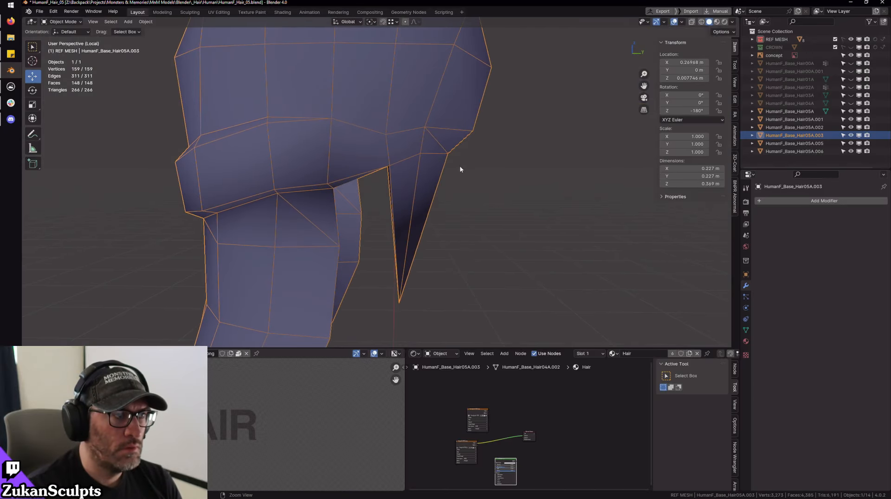
- On the opposite side, knife-cut from beside the front strand's corner vertex to the main hair's inner edge
middle_drag(460, 170, 371, 179)
key(Tab)
click(307, 121)
key(KP_Decimal)
key(k)
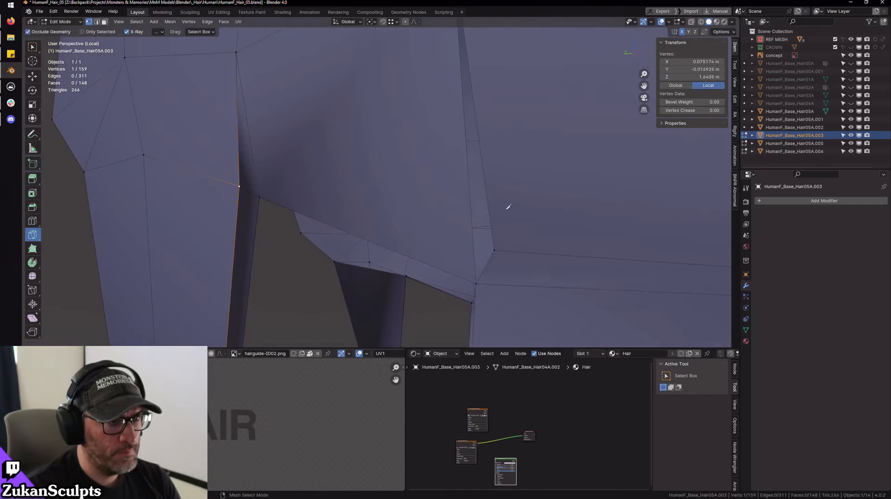
click(256, 179)
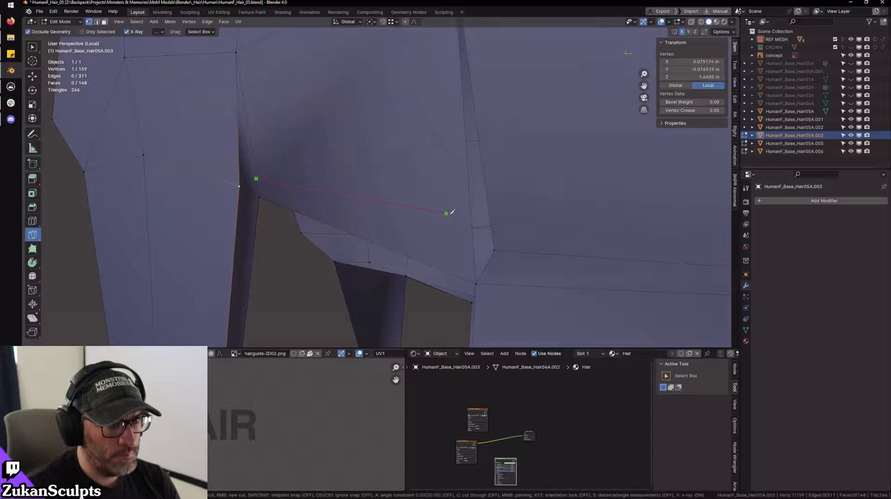
click(472, 226)
key(Return)
click(33, 47)
- Merge the new cut's end vertex and its neighbouring seam vertex at the first selected one
scroll(353, 176, down, 3)
middle_drag(432, 186, 503, 195)
click(402, 207)
key(m)
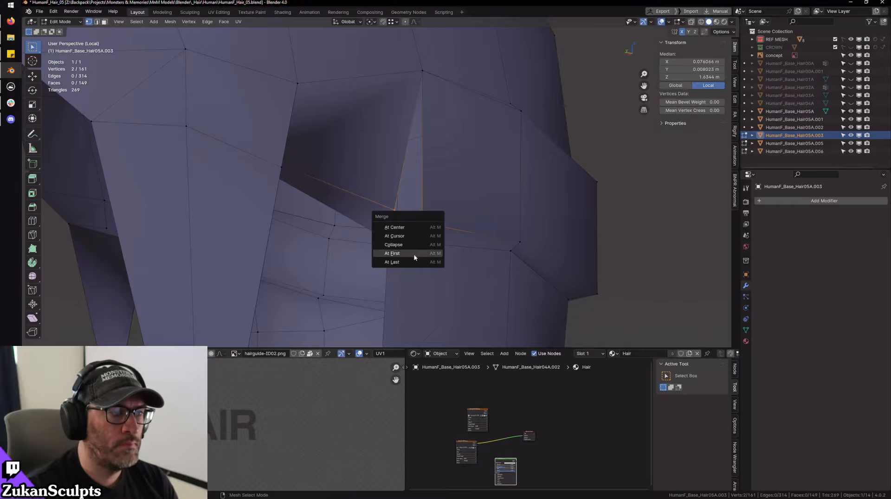
click(429, 255)
- In wireframe shading, merge the doubled vertices at this side's lower seam corner at their center
key(alt+z)
mouse_move(504, 239)
middle_down()
mouse_move(458, 200)
mouse_move(390, 218)
middle_up()
shift+drag(411, 193, 410, 184)
key(m)
click(404, 194)
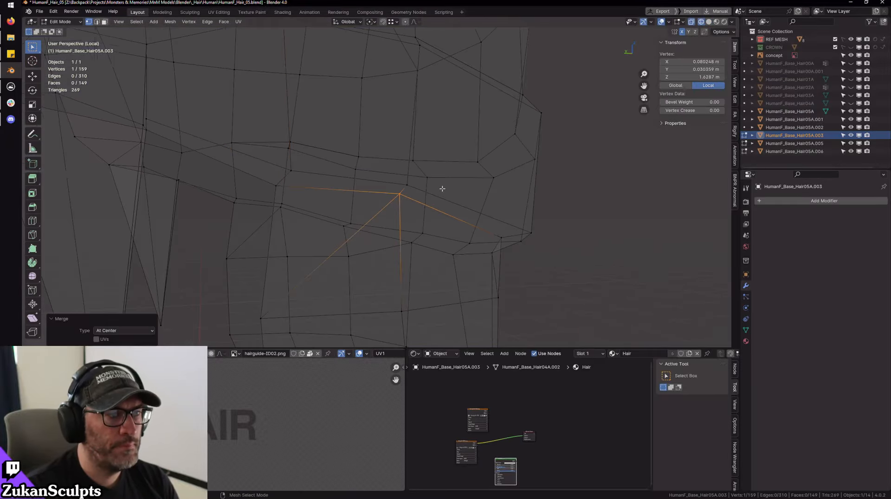
- Examine the neighbouring seam vertices one by one in wireframe for remaining doubles
middle_drag(440, 187, 330, 189)
key(1)
drag(354, 169, 353, 169)
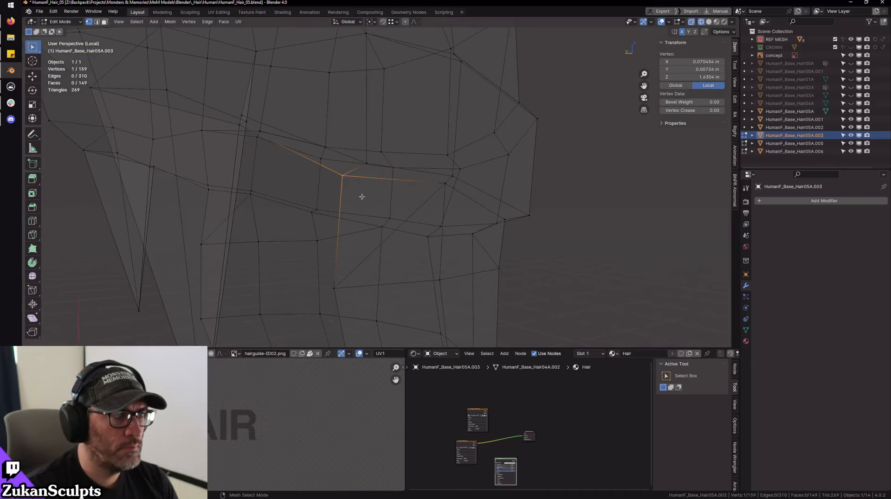
middle_drag(376, 208, 378, 195)
drag(382, 149, 362, 173)
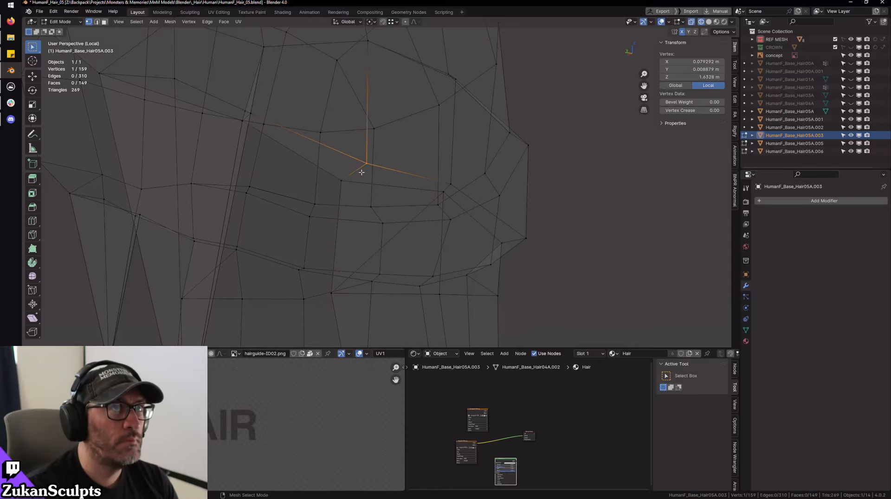
middle_drag(419, 166, 437, 78)
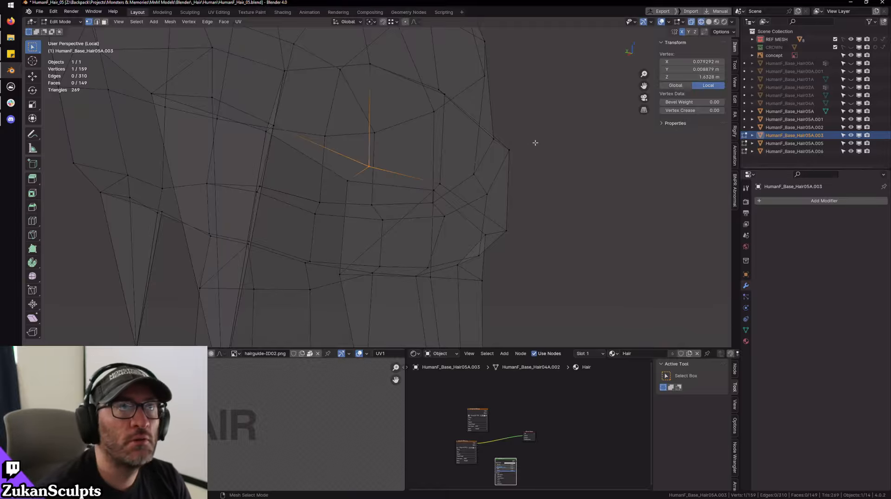
scroll(507, 169, down, 3)
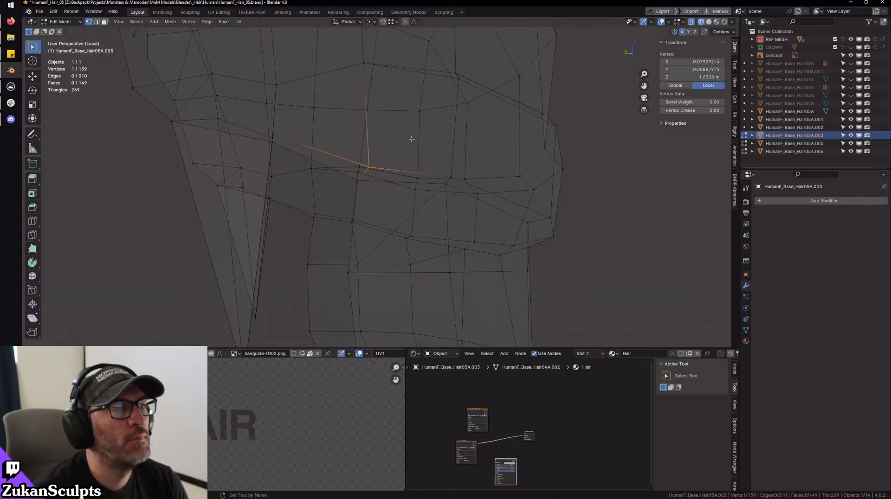
- In solid shading, merge the cut's front vertex into the front strand's upper corner vertex
key(a)
scroll(392, 132, up, 4)
scroll(322, 129, up, 5)
key(alt+z)
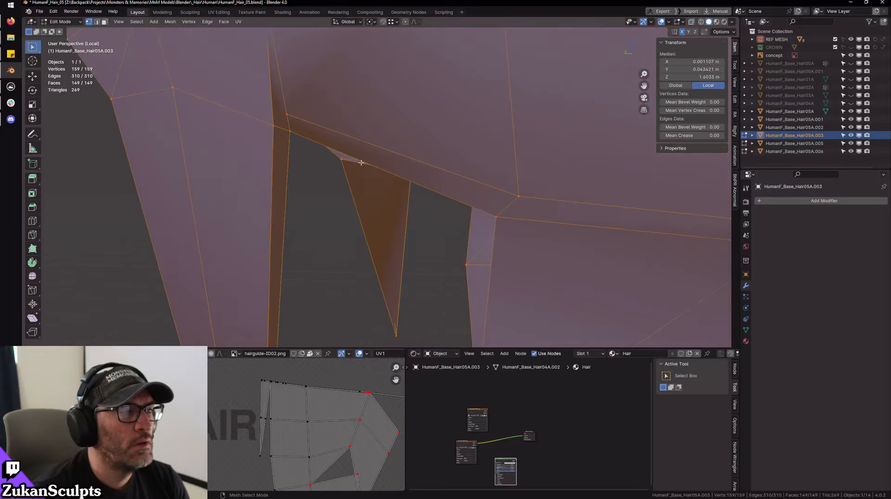
alt+drag(342, 199, 332, 199)
click(330, 191)
shift+click(314, 192)
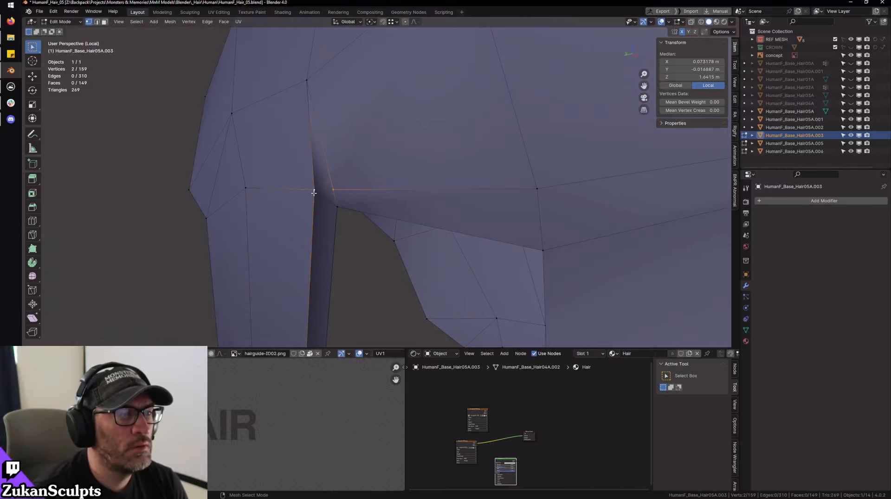
key(m)
click(294, 223)
- In wireframe, merge the doubled vertices at the strand's inner and outer upper corners, each pair at its center
alt+drag(293, 223, 367, 207)
key(alt+z)
shift+click(401, 213)
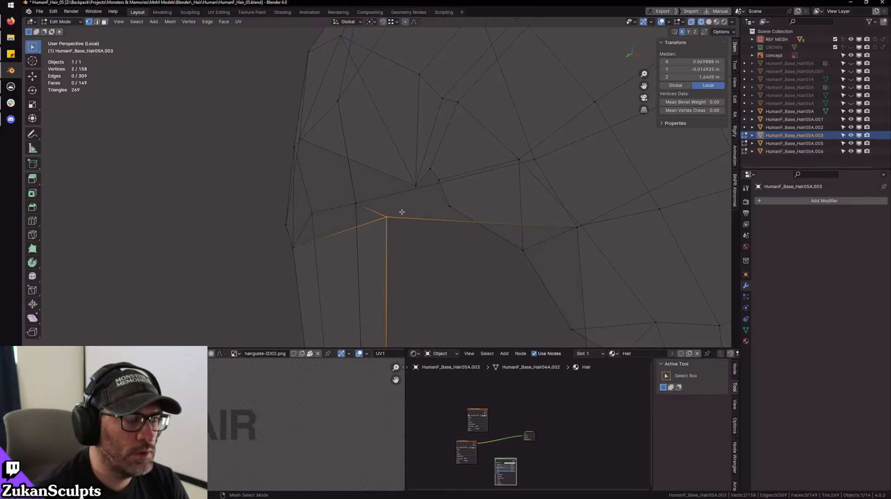
key(m)
click(403, 182)
alt+drag(403, 182, 407, 196)
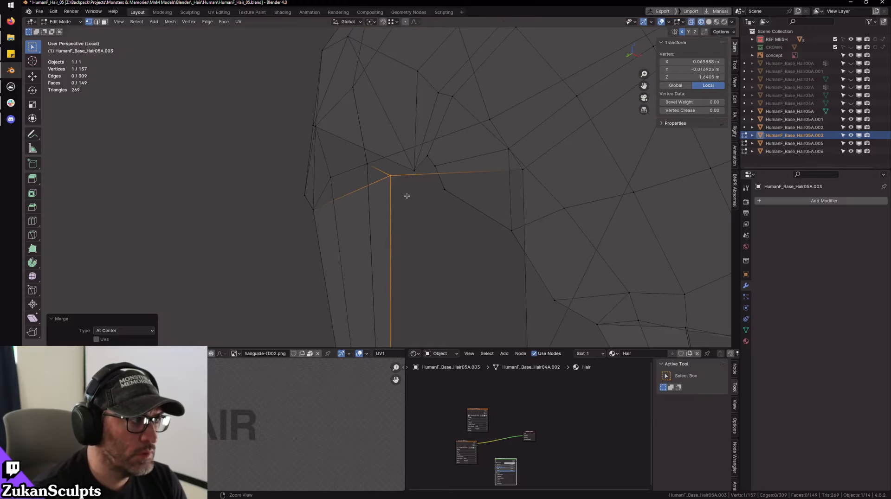
shift+click(363, 164)
alt+drag(363, 165, 414, 185)
key(m)
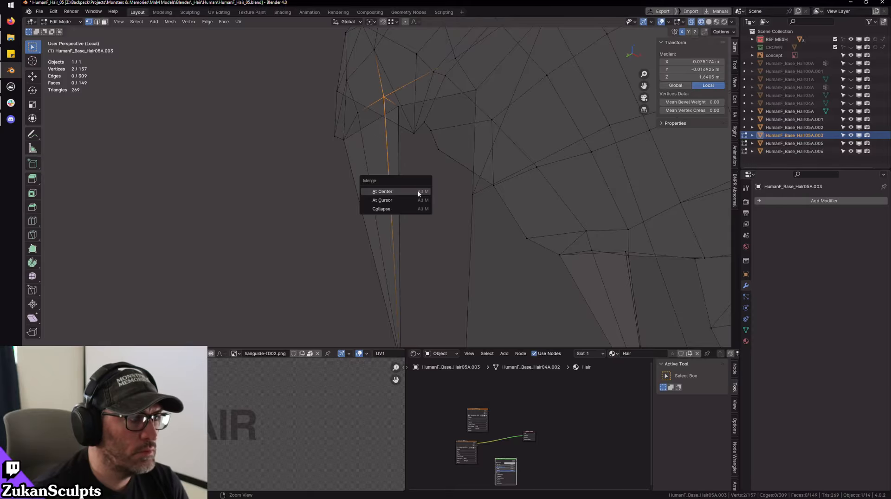
click(418, 193)
- Merge the two overlapping vertices at the front strand's tip
alt+right_drag(411, 209, 394, 234)
drag(352, 319, 413, 287)
drag(401, 301, 389, 334)
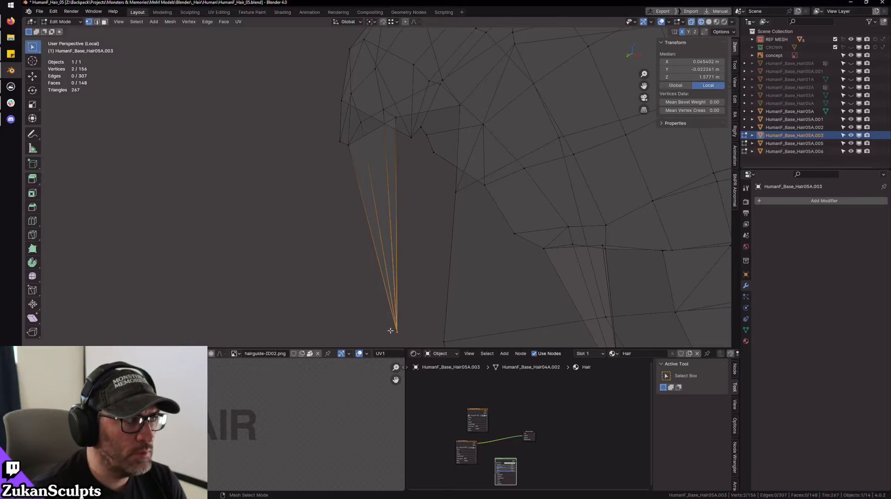
key(m)
click(393, 328)
- Select the whole hair mesh and merge its vertices by distance at 0.0001 m
alt+right_drag(400, 197, 384, 231)
alt+drag(384, 231, 433, 229)
alt+drag(383, 145, 357, 210)
key(a)
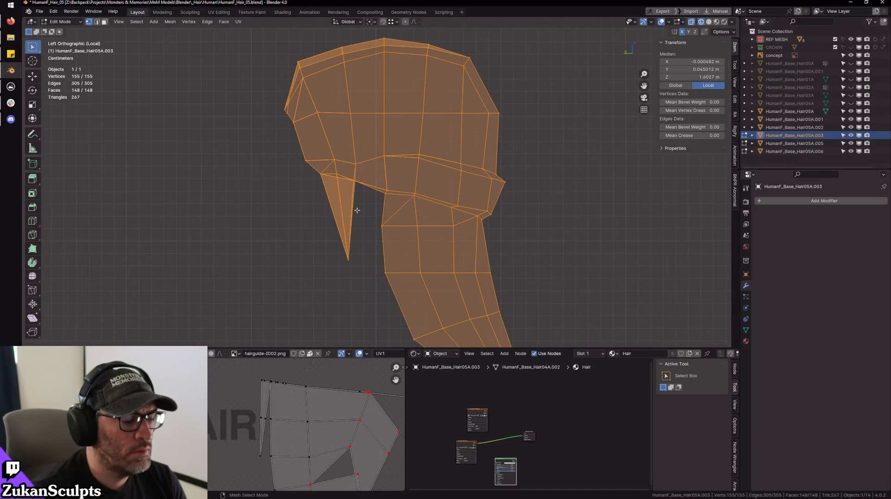
key(m)
key(b)
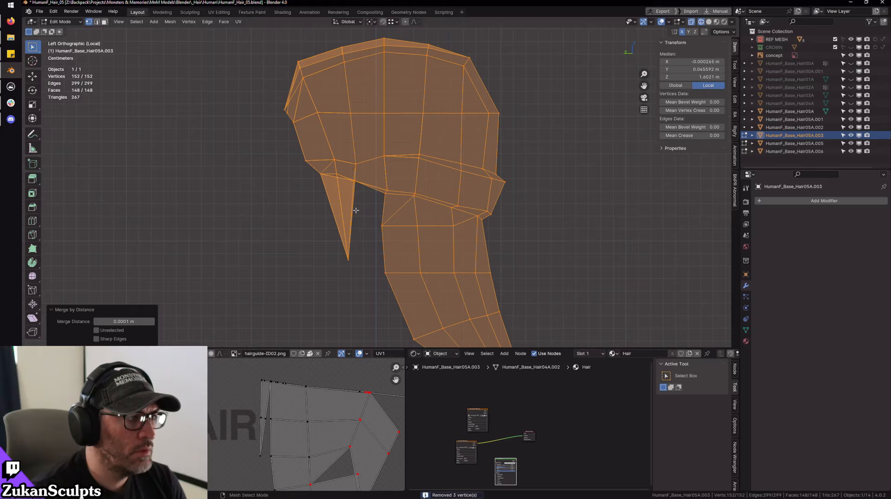
- Level the two strands' opposite upper middle vertices by scaling the pair to 0 on Z
alt+drag(356, 210, 357, 207)
alt+right_drag(356, 208, 377, 201)
mouse_move(378, 201)
alt+mouse_down()
mouse_move(394, 197)
mouse_move(364, 204)
alt+mouse_up()
scroll(364, 205, up, 5)
drag(383, 237, 382, 237)
key(r)
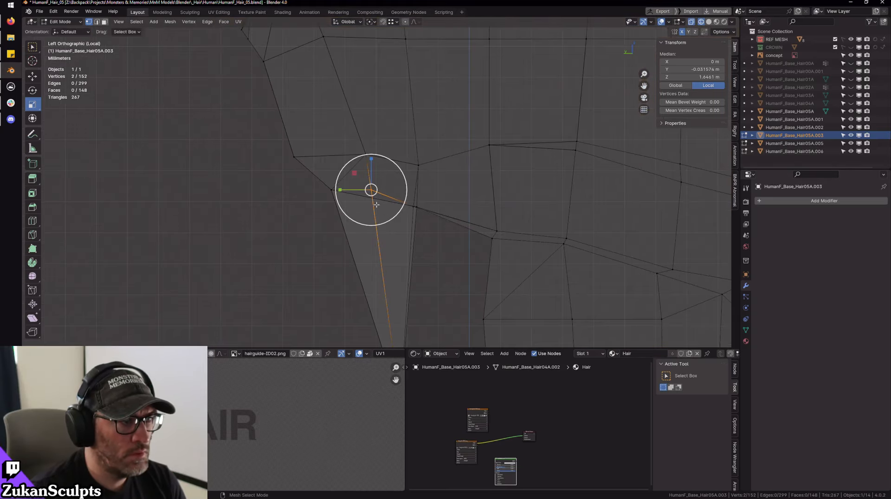
scroll(372, 190, down, 4)
key(alt+z)
mouse_move(371, 191)
alt+mouse_down()
mouse_move(326, 203)
mouse_move(408, 189)
mouse_move(373, 187)
alt+mouse_up()
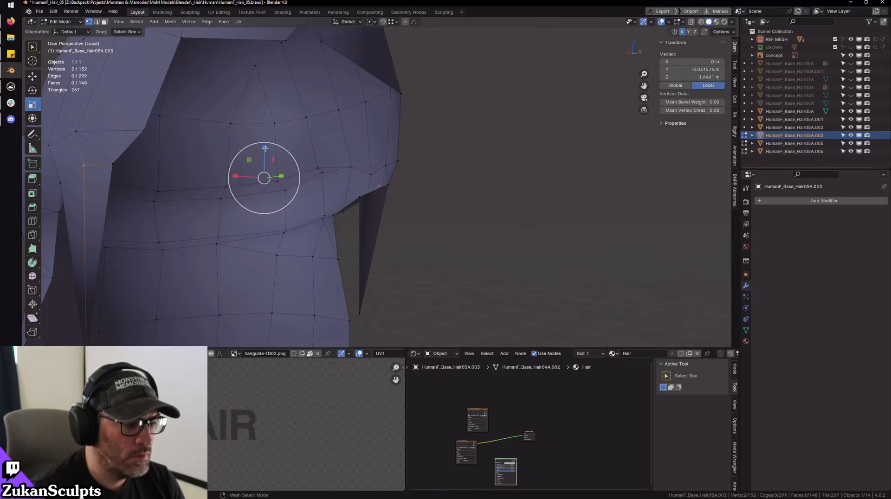
drag(265, 148, 348, 201)
key(0)
- Set the opposite strand's matching upper vertex to local X -0.071215 m, mirroring its counterpart
alt+drag(419, 220, 464, 200)
click(383, 194)
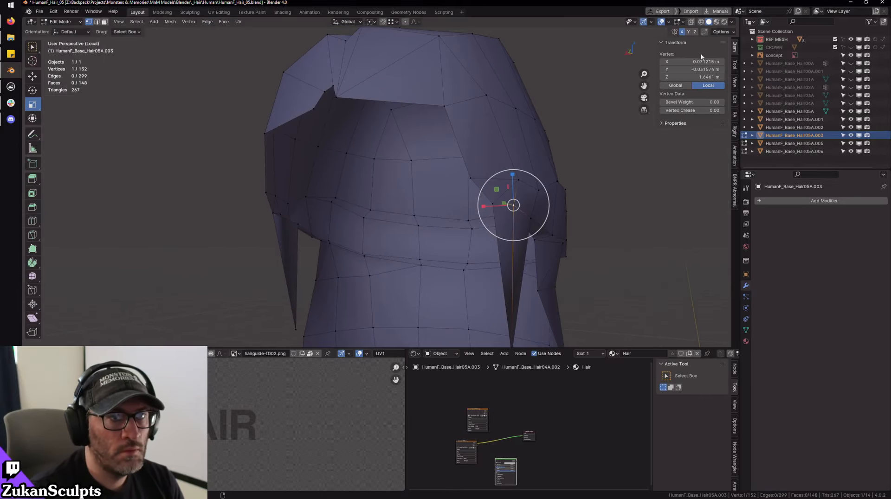
key(Home)
text(-)
key(Return)
alt+drag(226, 206, 510, 130)
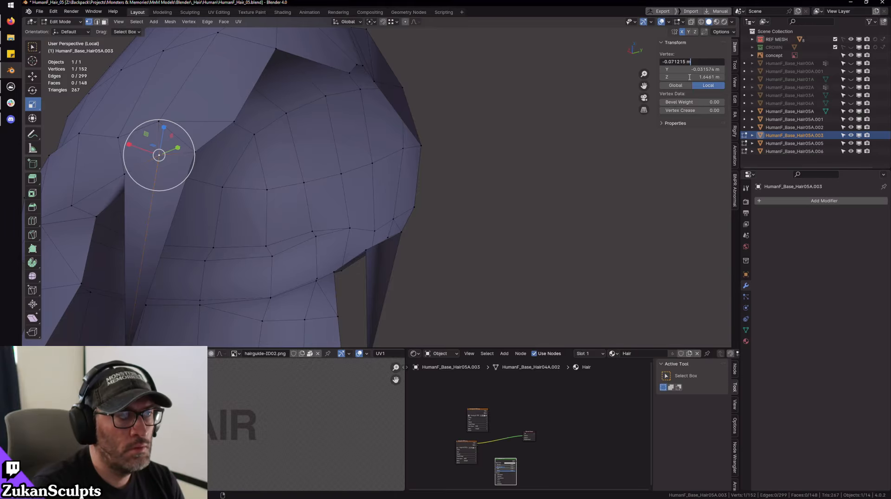
key(Return)
- Try moving one half of the hair mesh about -0.092 m in X and 0.039 m in Z, then undo it
key(w)
scroll(589, 113, down, 3)
alt+drag(462, 241, 198, 201)
mouse_move(232, 172)
alt+mouse_down()
mouse_move(501, 258)
mouse_move(489, 239)
alt+mouse_up()
key(shift+z)
key(ctrl+KP_1)
drag(501, 81, 377, 261)
drag(408, 192, 356, 213)
key(shift+z)
mouse_move(424, 252)
alt+mouse_down()
mouse_move(424, 205)
mouse_move(305, 161)
mouse_move(403, 216)
mouse_move(390, 219)
mouse_move(421, 211)
alt+mouse_up()
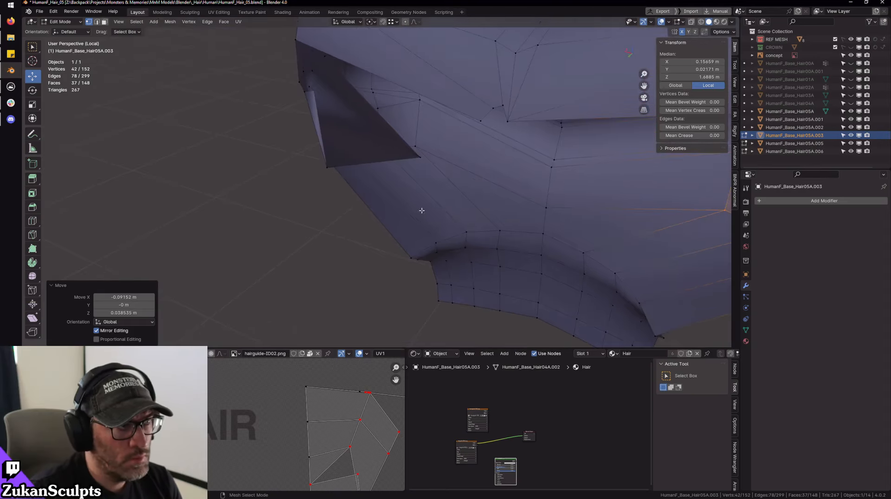
key(ctrl+z)
alt+drag(508, 237, 507, 228)
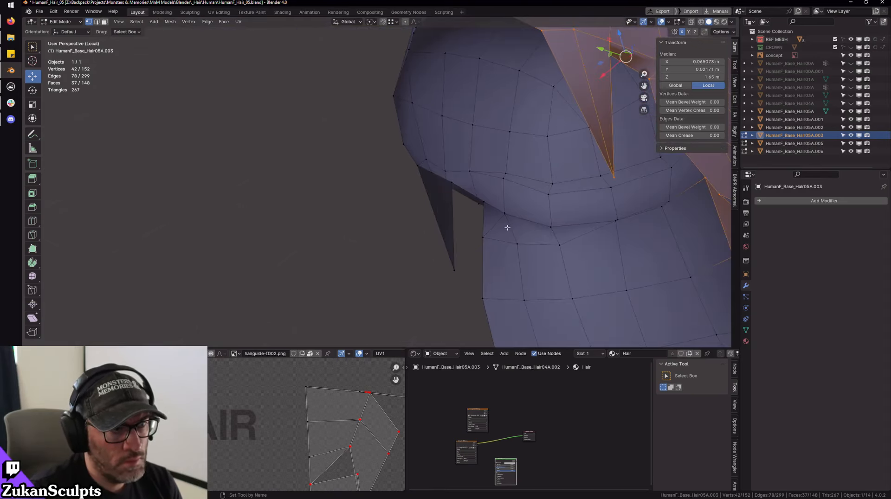
- Try to move the strand's inner upper corner vertex along X and Y, and cancel the move
alt+drag(457, 182, 445, 226)
click(414, 188)
key(g)
key(x)
click(385, 186)
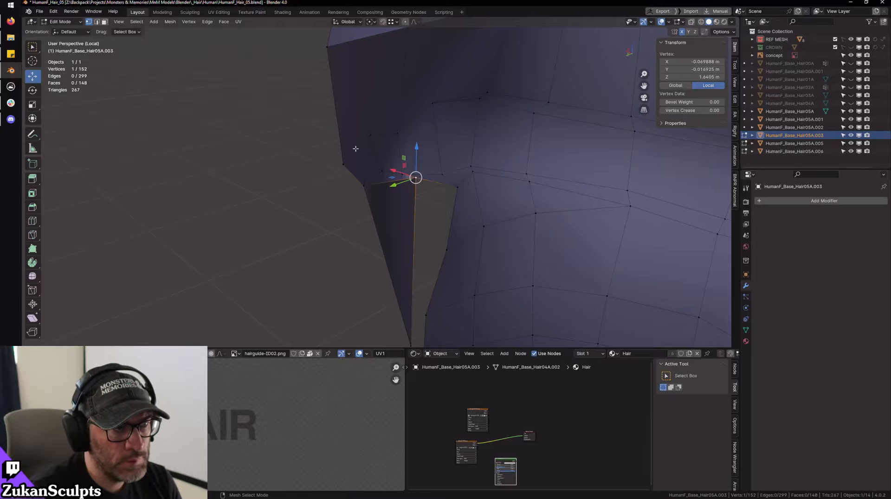
scroll(388, 199, down, 4)
alt+drag(327, 224, 350, 175)
key(g)
key(y)
right_click(340, 197)
- Try a free move of the inner corner vertex by about -0.013, -0.002 and -0.005 m, then undo it
scroll(437, 194, up, 3)
key(alt+a)
click(339, 178)
key(g)
click(337, 207)
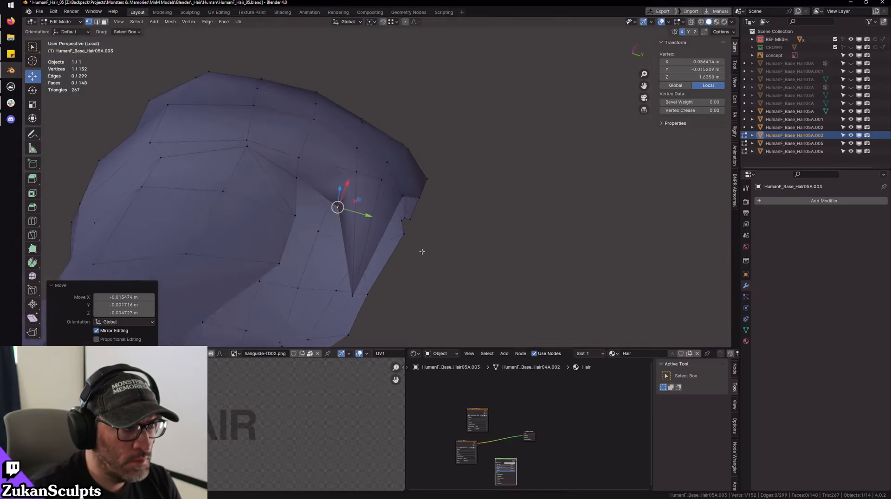
alt+drag(422, 251, 449, 141)
key(ctrl+z)
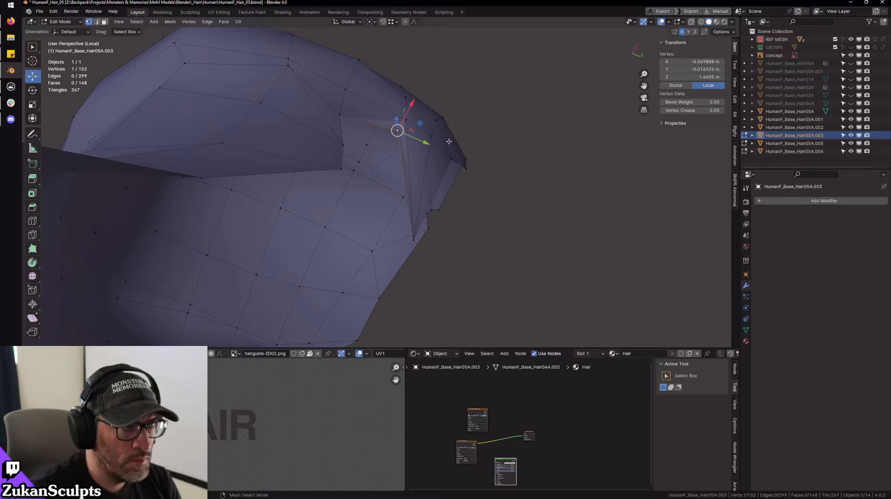
- Set the strand's outer upper corner vertex to local X -0.075174 m, mirroring the vertex on the other side
click(37, 48)
click(405, 120)
key(w)
scroll(403, 125, down, 3)
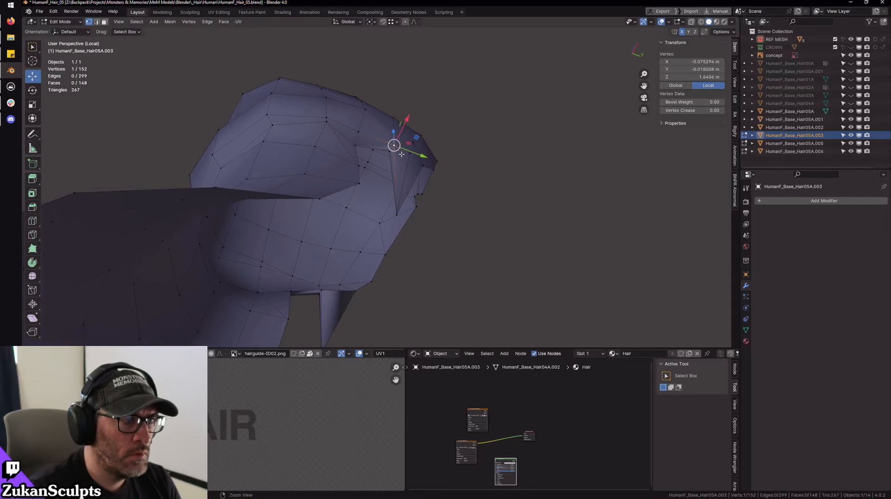
drag(396, 144, 402, 131)
alt+drag(506, 234, 450, 209)
alt+drag(329, 146, 350, 127)
scroll(344, 127, up, 5)
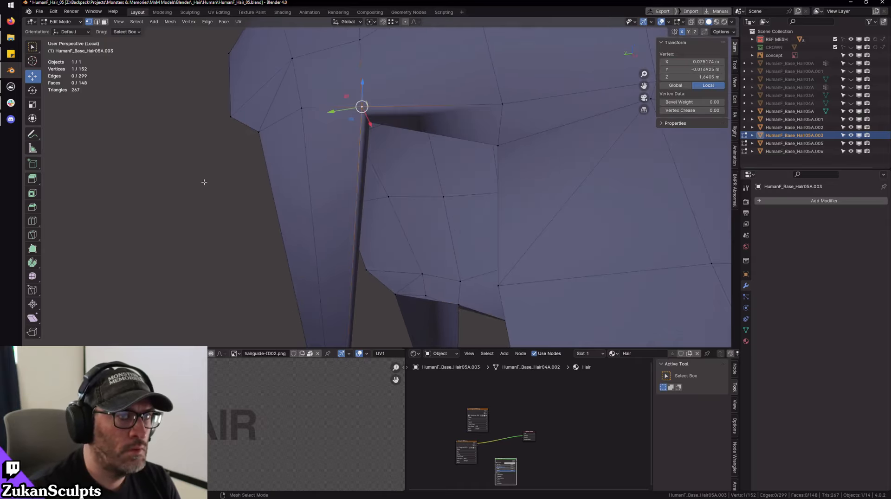
scroll(204, 182, down, 4)
alt+drag(204, 182, 410, 167)
click(403, 187)
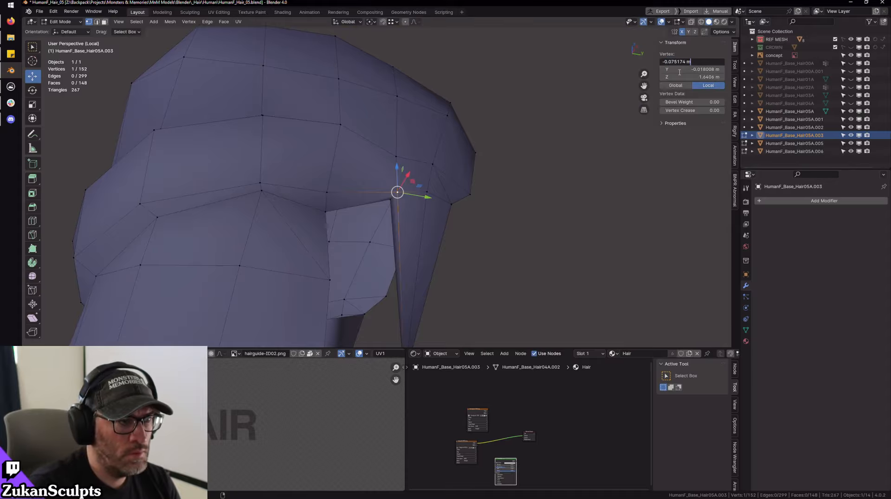
key(Return)
- Try moving the outer corner vertex along X, then undo the move
scroll(391, 229, down, 3)
middle_drag(391, 229, 323, 195)
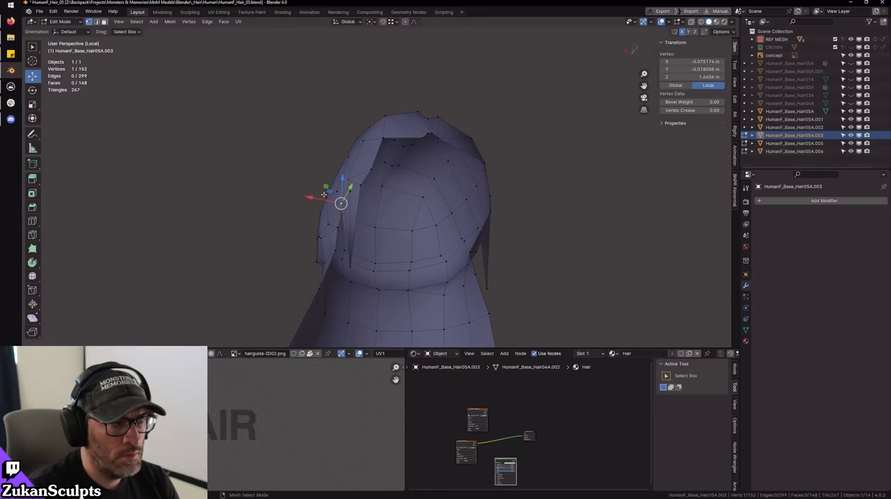
key(g)
key(x)
click(254, 198)
key(ctrl+z)
- In wireframe, align the two strands' opposite outer corner vertices by scaling the pair to 0 on Y, then restore solid shading
middle_drag(508, 249, 396, 215)
scroll(326, 157, up, 4)
middle_drag(318, 121, 436, 213)
key(shift+z)
drag(436, 213, 367, 314)
scroll(367, 314, up, 4)
key(s)
middle_drag(408, 200, 379, 191)
mouse_move(379, 190)
mouse_down()
mouse_move(369, 191)
mouse_move(381, 190)
mouse_up()
key(0)
drag(399, 161, 400, 164)
scroll(400, 164, down, 3)
key(shift+z)
- Check the aligned corner vertex, leave mesh editing, and examine the joined hair from the sides and front
middle_drag(397, 165, 359, 164)
click(257, 163)
key(w)
scroll(257, 164, down, 3)
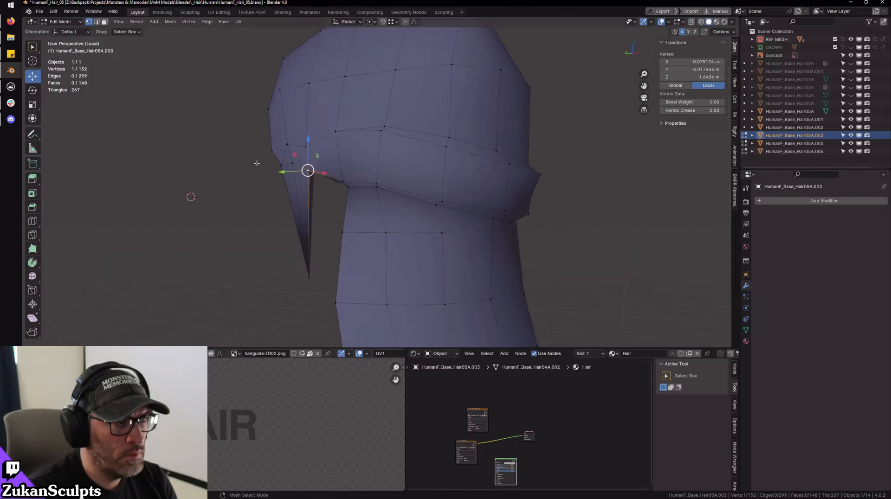
middle_drag(256, 163, 492, 173)
scroll(492, 173, down, 2)
middle_drag(452, 208, 575, 227)
key(Tab)
scroll(605, 257, up, 3)
middle_drag(605, 256, 562, 234)
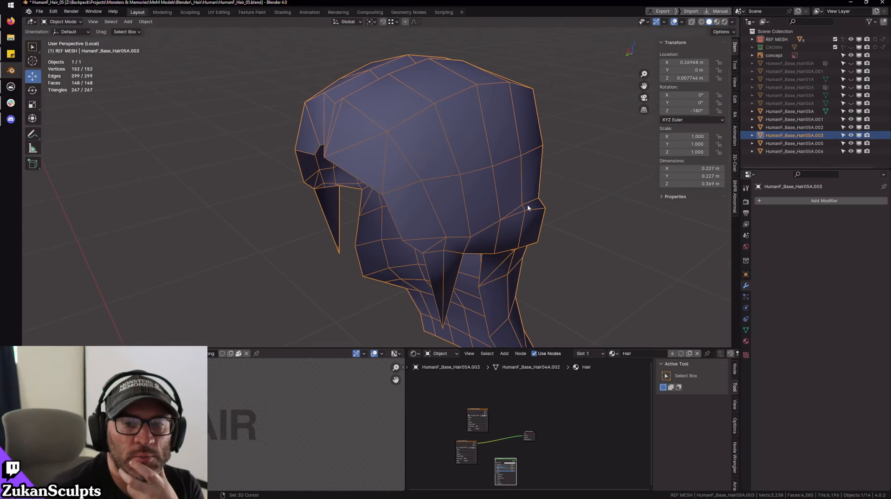
scroll(473, 190, up, 1)
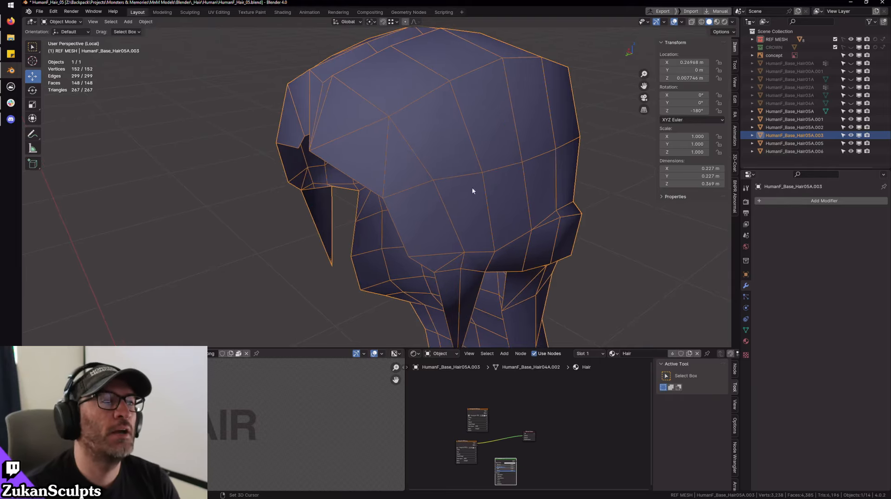
middle_drag(444, 170, 388, 165)
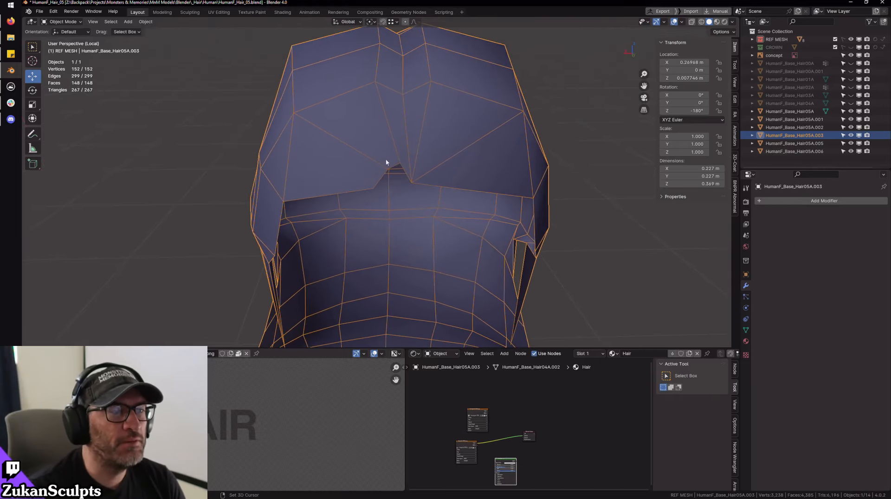
- Merge the extra vertex in the front hairline notch beside the parting into the neighbouring lower corner vertex, using At Last
key(Tab)
key(f)
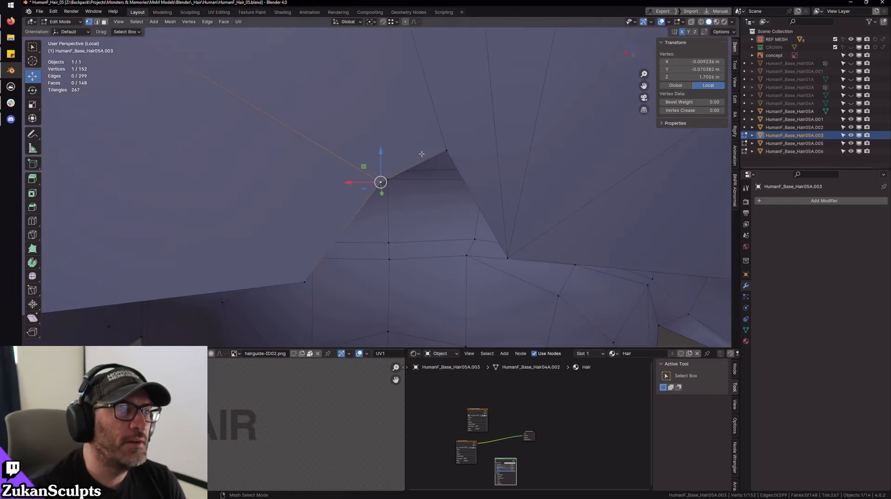
alt+right_drag(398, 171, 351, 178)
mouse_move(350, 179)
alt+mouse_down()
mouse_move(378, 155)
mouse_move(353, 178)
alt+mouse_up()
alt+right_drag(352, 178, 373, 190)
shift+click(355, 212)
scroll(355, 212, down, 2)
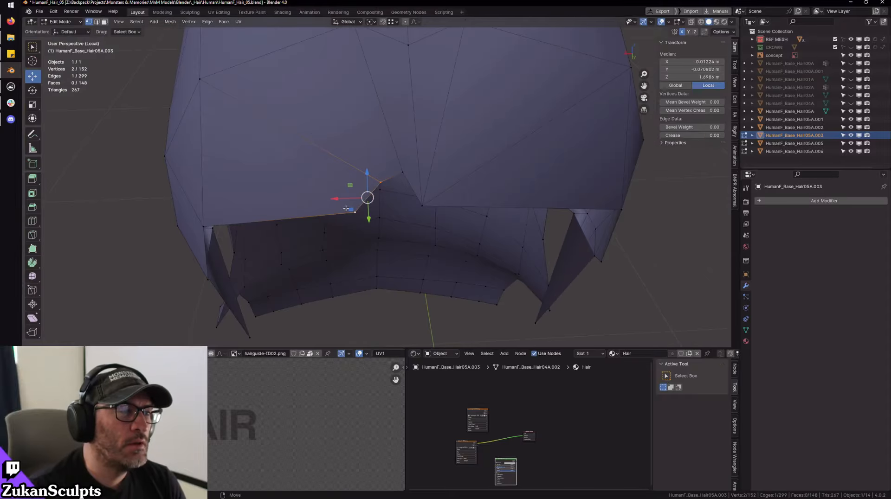
key(m)
click(325, 244)
middle_drag(432, 224, 416, 202)
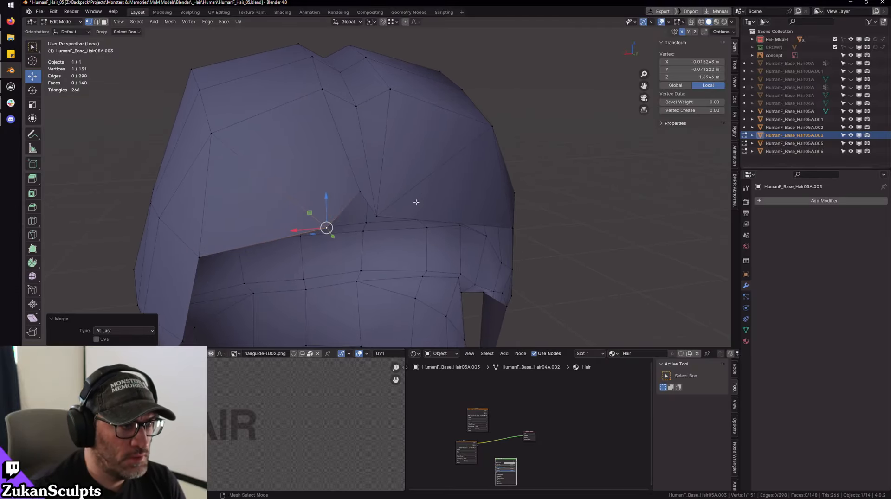
- Leave the isolated local view, reveal any hidden geometry, and exit mesh editing
key(KP_Divide)
key(alt+h)
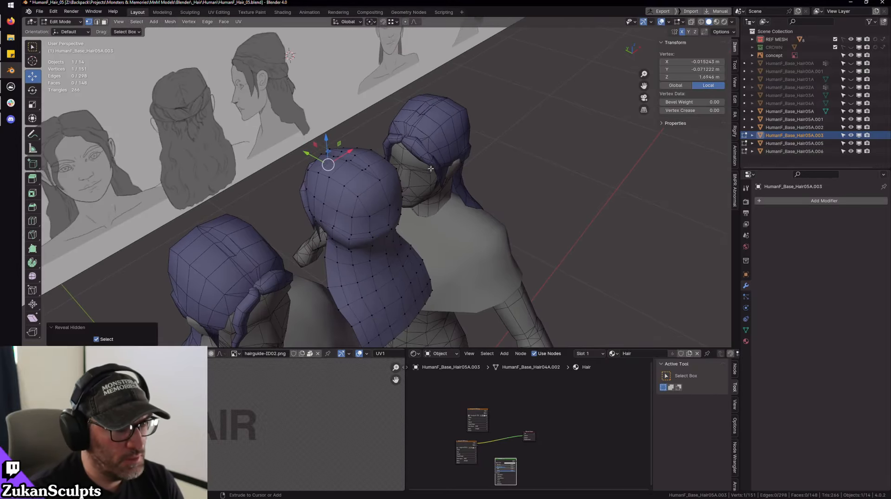
key(Tab)
- Try to join the front strand piece HumanF_Base_Hair05A.002 with a main hair mesh, then undo the join
middle_drag(355, 190, 390, 179)
shift+click(387, 196)
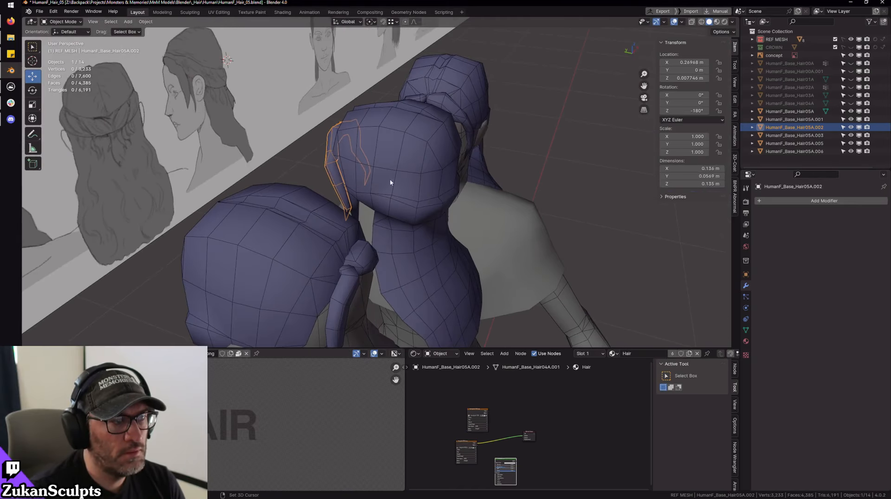
shift+click(467, 183)
key(ctrl+j)
middle_drag(463, 189, 449, 215)
click(326, 215)
key(Tab)
key(Tab)
key(ctrl+z)
key(ctrl+z)
key(ctrl+z)
key(ctrl+z)
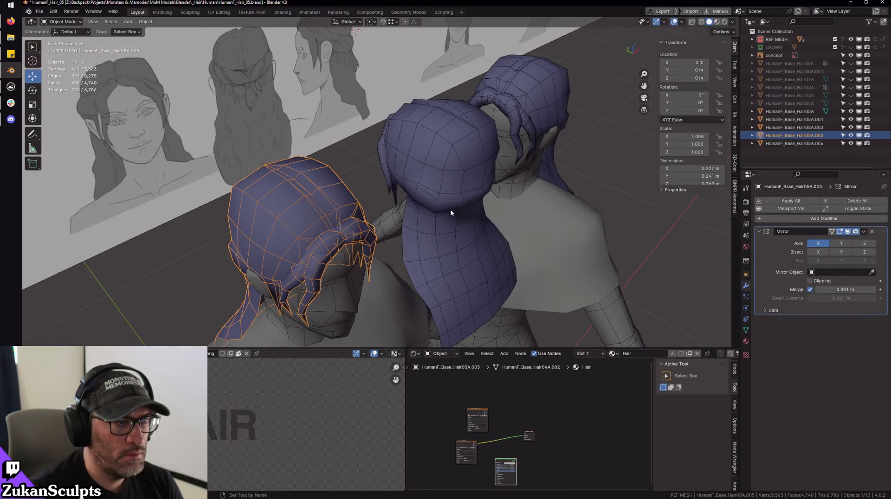
- Remove the Mirror modifier from HumanF_Base_Hair05A.005
click(322, 246)
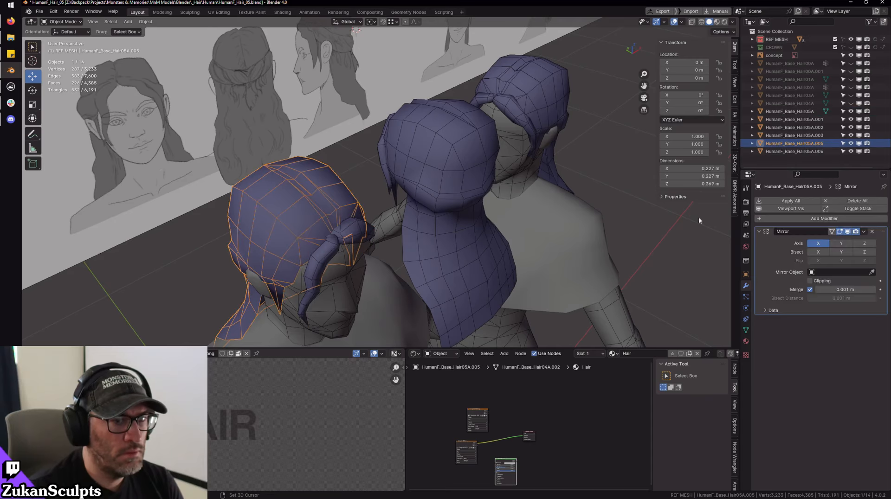
click(873, 231)
middle_drag(465, 247, 410, 189)
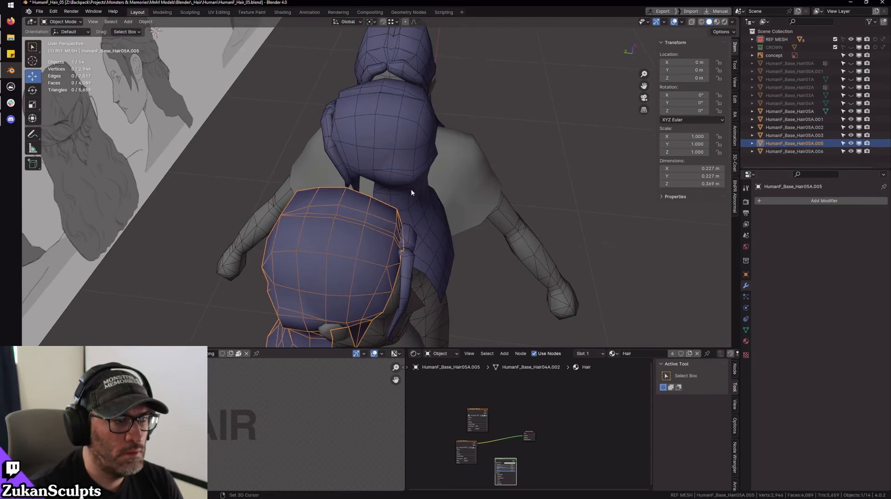
- Select the front strand piece HumanF_Base_Hair05A.002 together with HumanF_Base_Hair05A.003, keeping HumanF_Base_Hair05A.003 as the active object
click(356, 135)
middle_drag(362, 140, 408, 174)
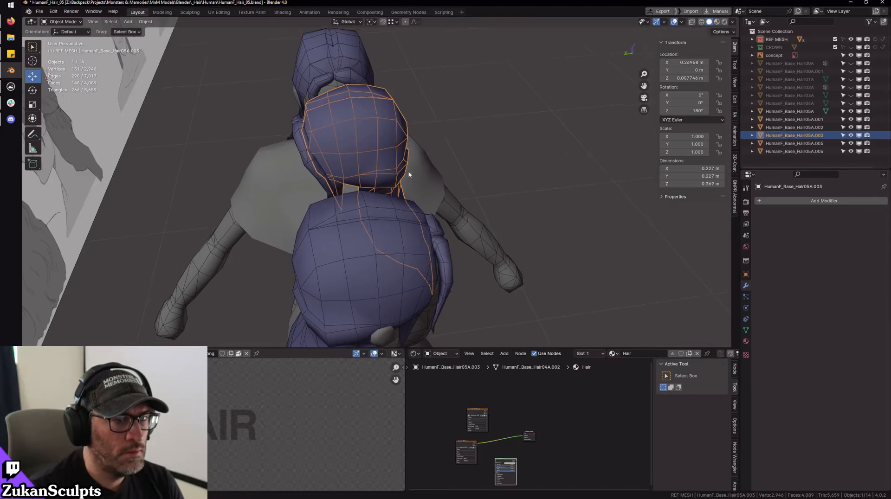
click(309, 153)
mouse_move(312, 161)
middle_down()
mouse_move(404, 159)
mouse_move(370, 155)
mouse_move(453, 169)
mouse_move(366, 256)
middle_up()
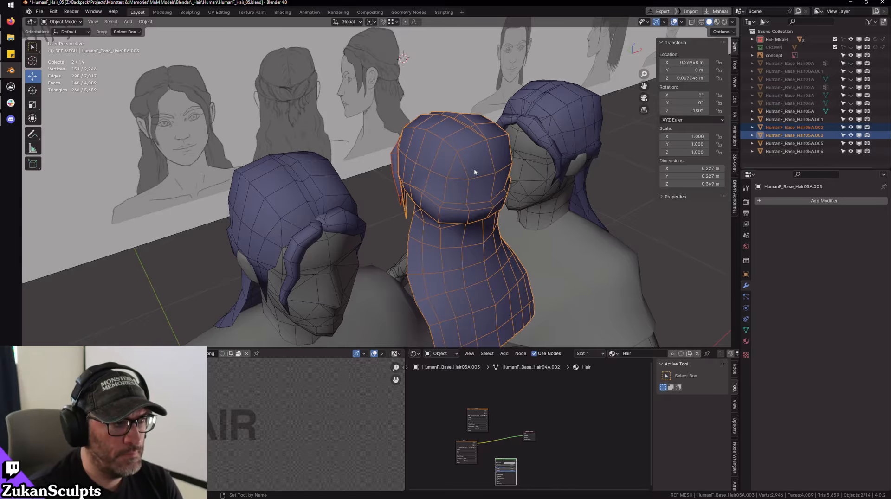
- Join the two selected back-view hair meshes and delete the separate front strand mesh, HumanF_Base_Hair05A, from the front-facing head
key(ctrl+j)
click(304, 244)
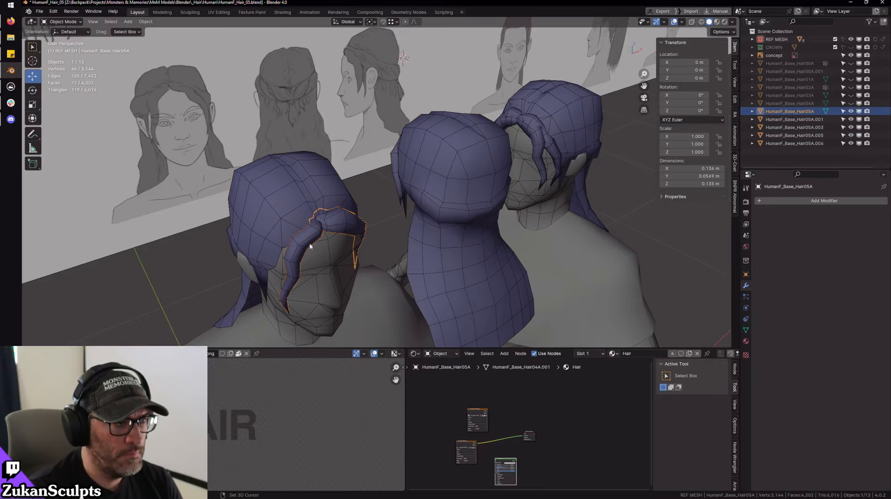
key(Delete)
click(316, 241)
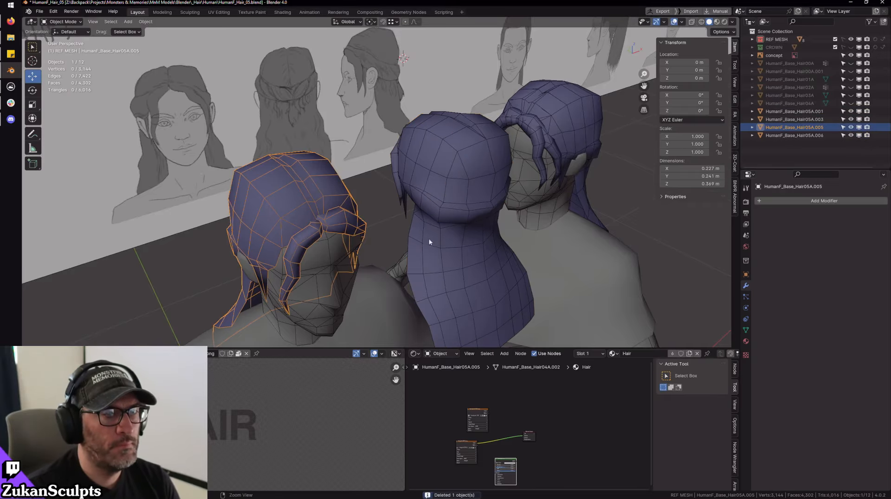
- Compare the three hair meshes with the concept drawings behind them from several angles and distances
middle_drag(429, 238, 403, 223)
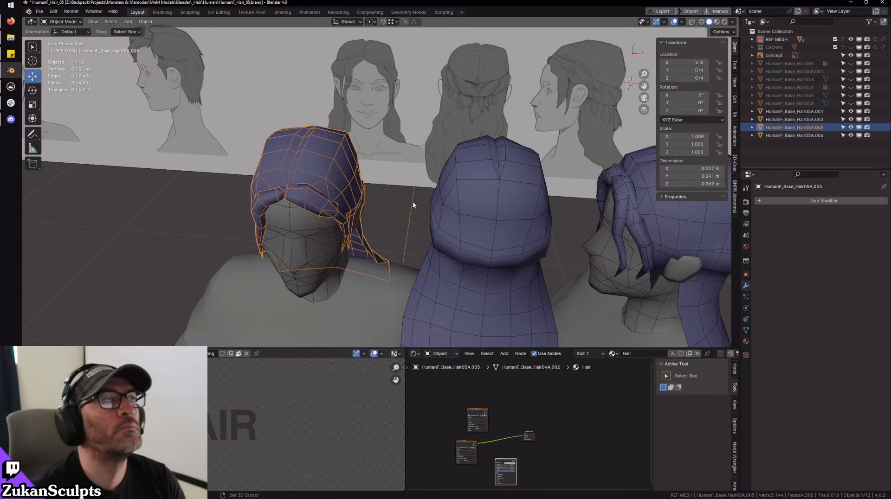
middle_drag(505, 185, 394, 168)
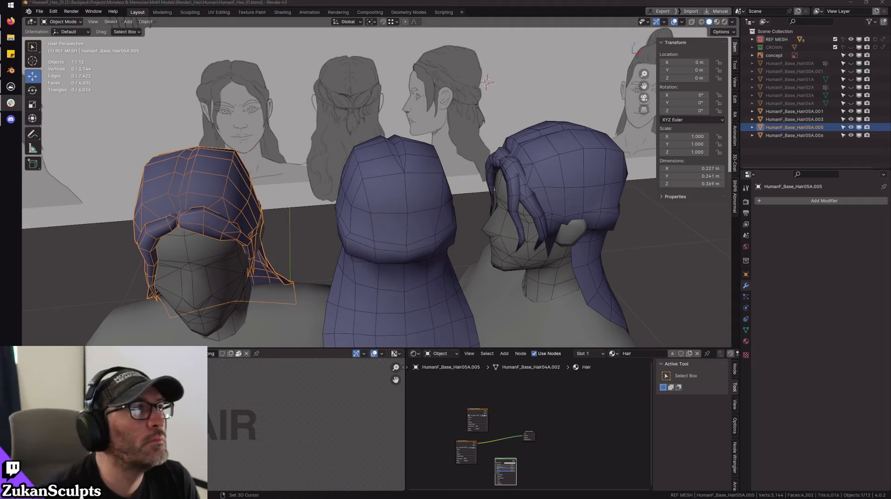
click(567, 4)
scroll(533, 189, down, 5)
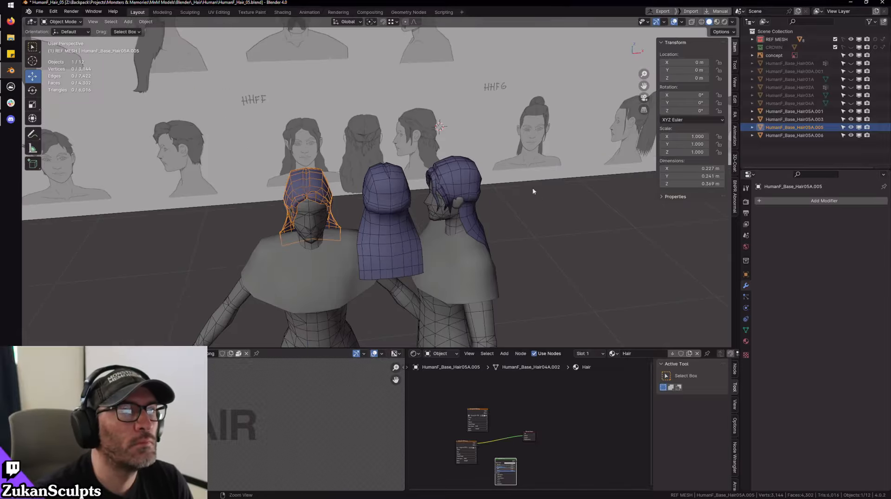
shift+middle_drag(533, 190, 483, 163)
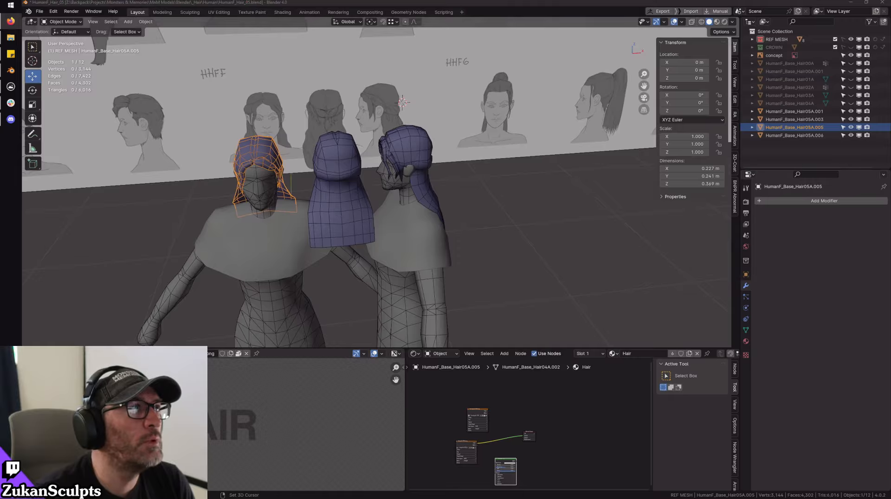
scroll(392, 297, down, 2)
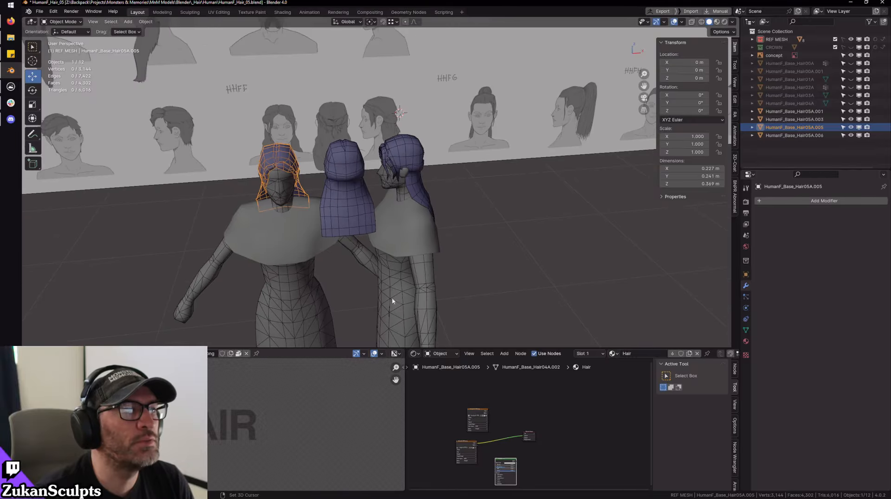
middle_drag(392, 297, 436, 286)
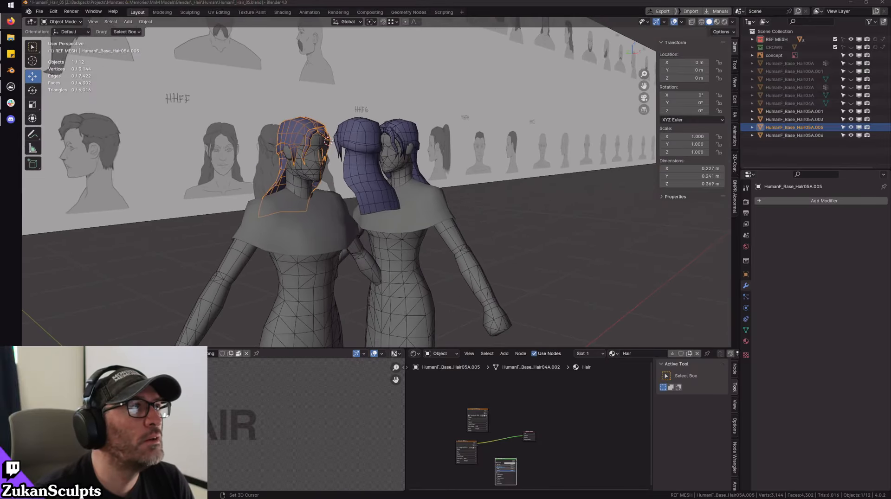
click(452, 179)
middle_drag(453, 179, 484, 205)
scroll(342, 168, up, 6)
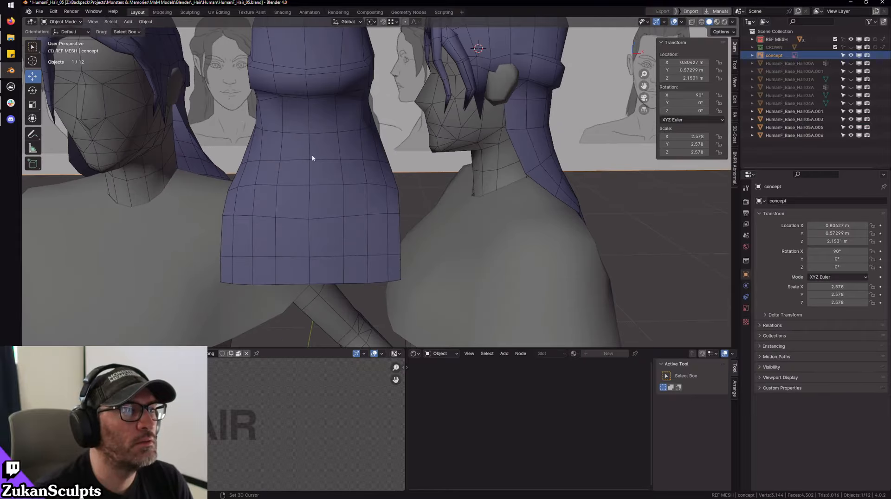
click(312, 154)
scroll(312, 154, down, 6)
middle_drag(315, 158, 316, 188)
scroll(492, 158, up, 5)
scroll(511, 145, down, 5)
- Try deleting the side-view hair mesh, HumanF_Base_Hair05A.006, and undo the deletion
click(395, 176)
scroll(406, 182, up, 4)
scroll(411, 179, down, 3)
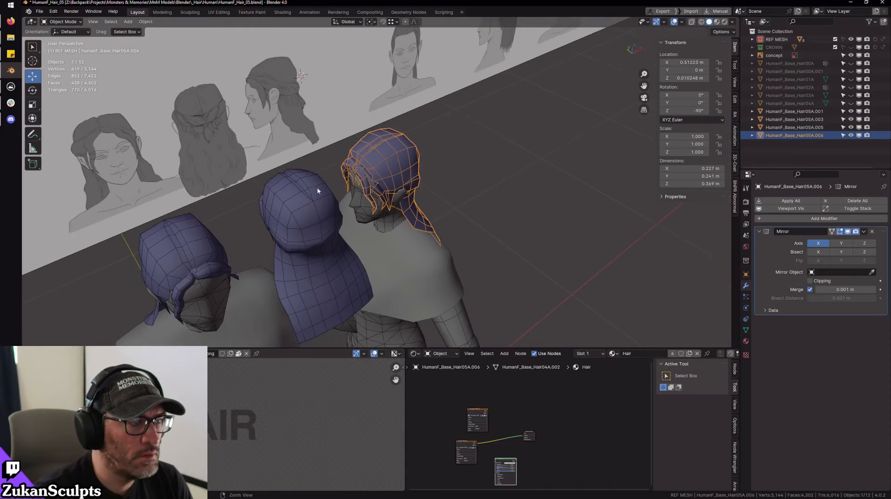
scroll(475, 168, up, 2)
middle_drag(414, 161, 394, 193)
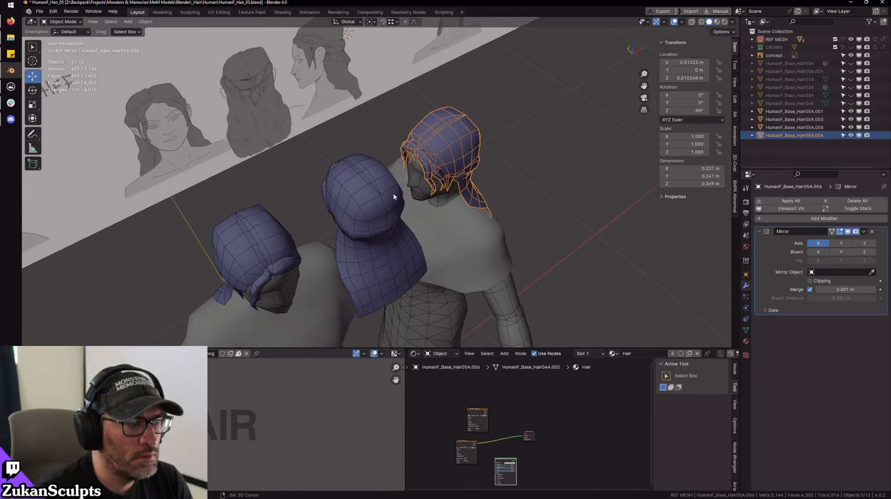
key(Delete)
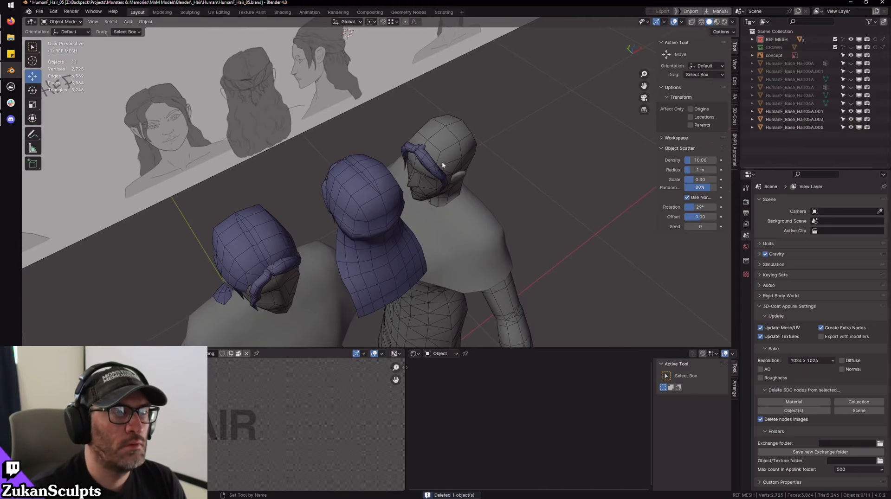
key(ctrl+z)
- Try moving the side-view hair mesh about 0.31 m along X and deleting the strand mesh on the exposed head
scroll(434, 209, up, 4)
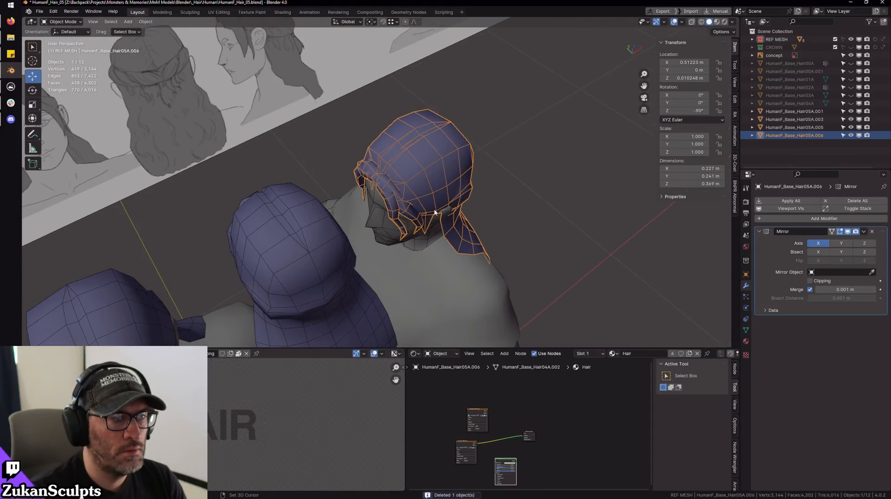
scroll(427, 214, down, 6)
drag(409, 282, 442, 259)
scroll(443, 259, up, 4)
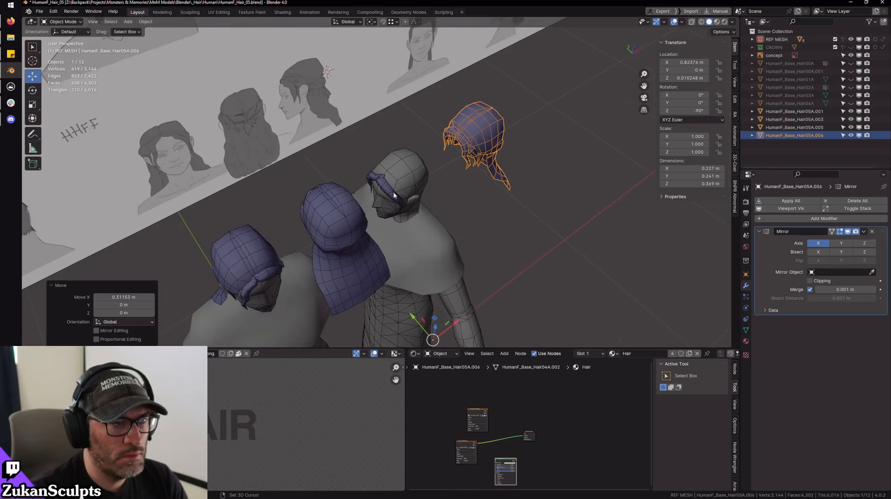
click(394, 191)
key(Delete)
- Try removing the Mirror modifier from the offset side-view hair mesh
click(491, 145)
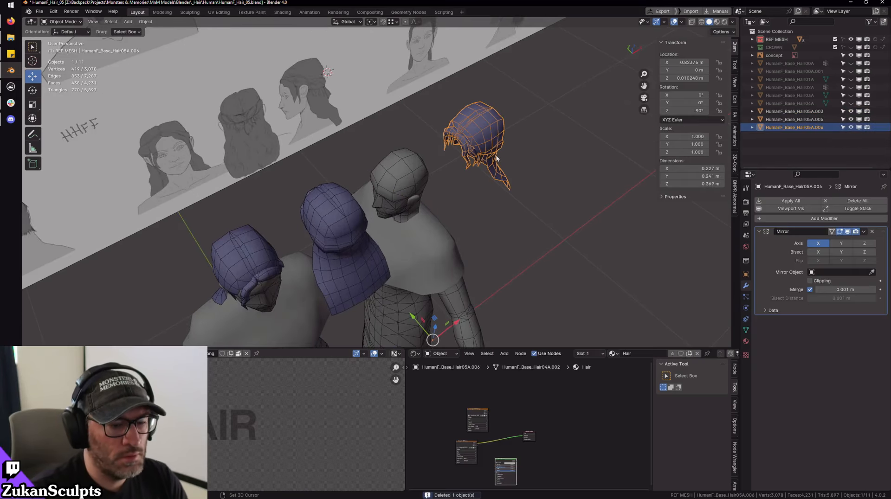
click(872, 232)
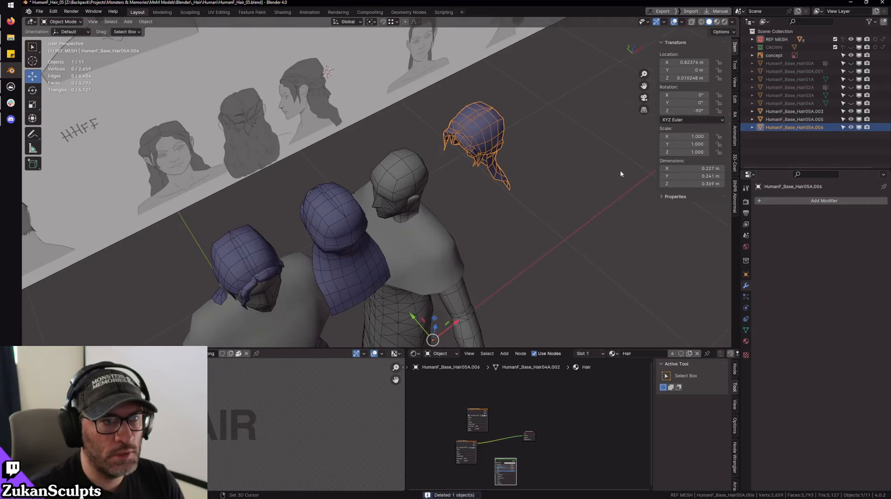
middle_drag(620, 174, 539, 210)
scroll(559, 178, up, 2)
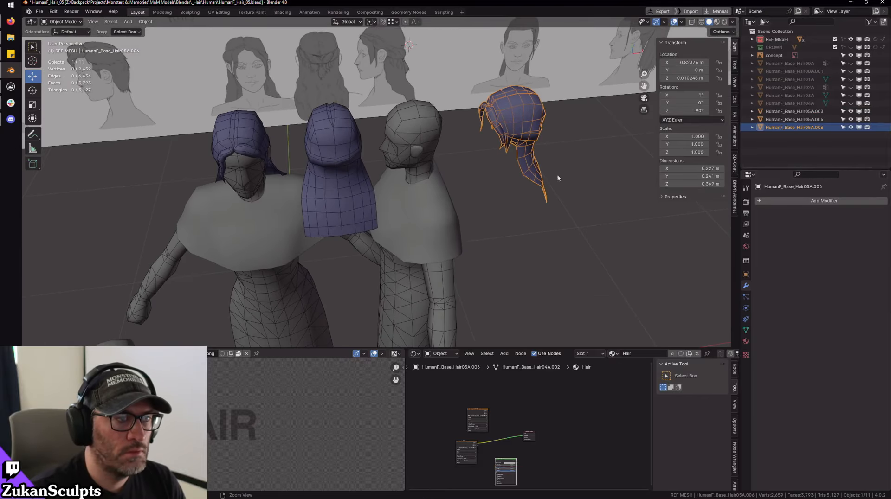
- Undo the modifier removal, the strand deletion and the move of the side-view hair mesh
key(ctrl+z)
key(ctrl+z)
key(ctrl+z)
key(ctrl+z)
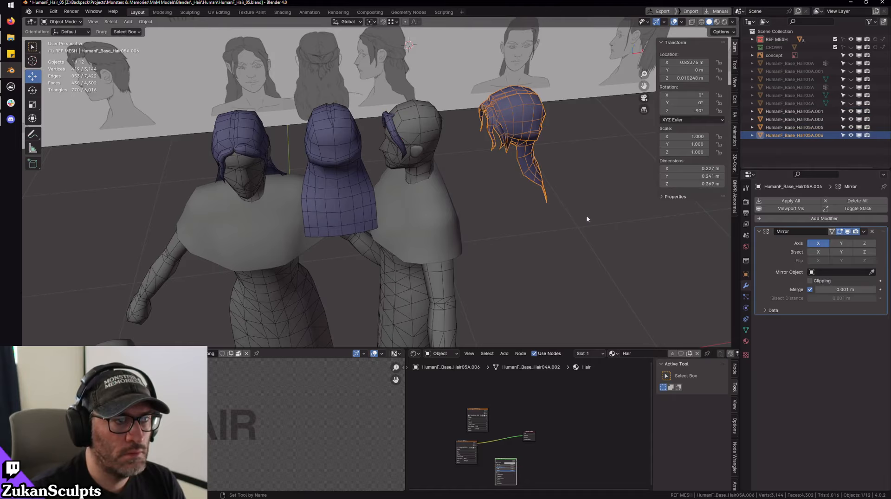
key(ctrl+z)
- Remove the Mirror modifier from the side-view hair mesh and delete the separate strand mesh overlapping its front
click(872, 232)
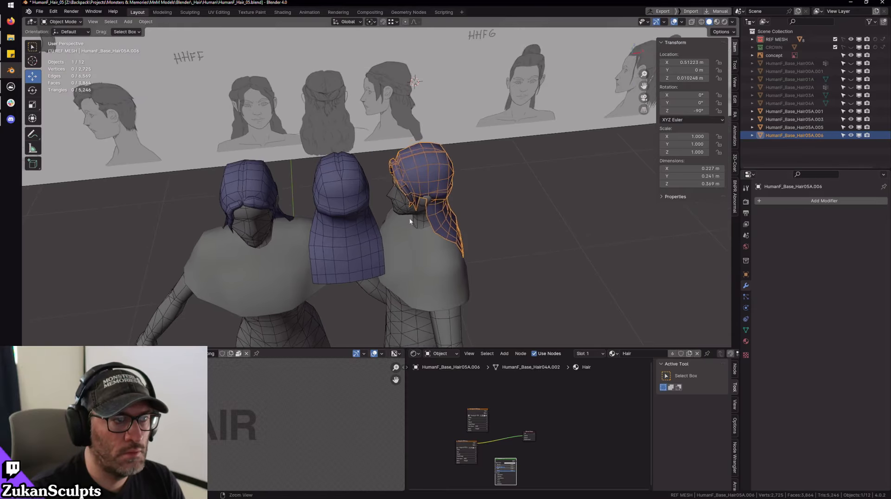
scroll(409, 218, up, 4)
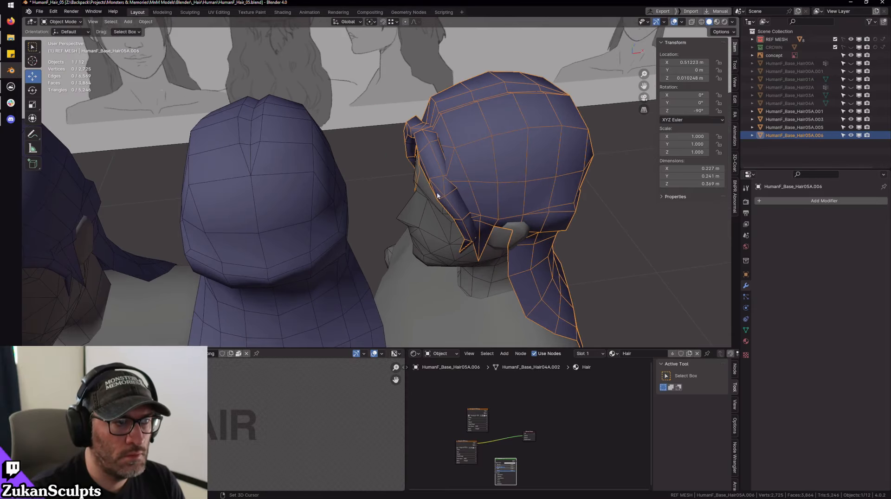
click(409, 142)
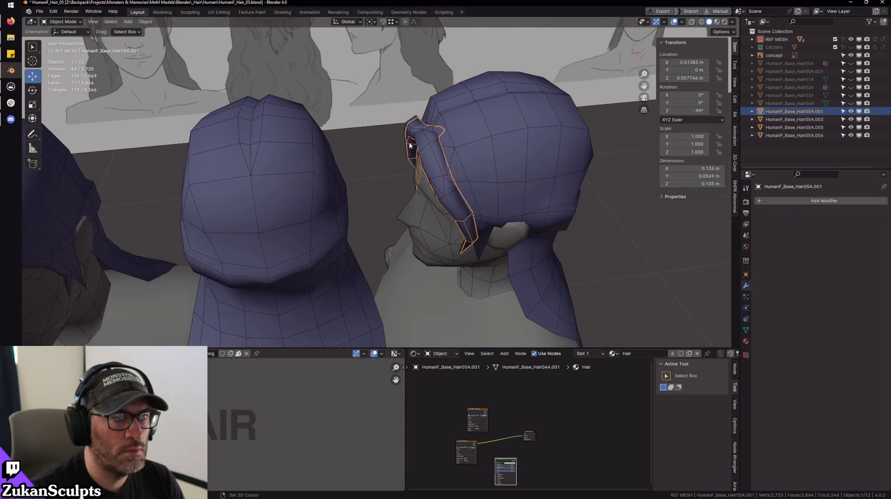
key(Delete)
click(454, 145)
- Compare the outlines of the three hair meshes with the concept art in front orthographic view
scroll(485, 221, down, 4)
scroll(471, 207, up, 2)
middle_drag(486, 221, 444, 178)
scroll(494, 152, up, 2)
scroll(412, 125, up, 3)
scroll(427, 172, down, 3)
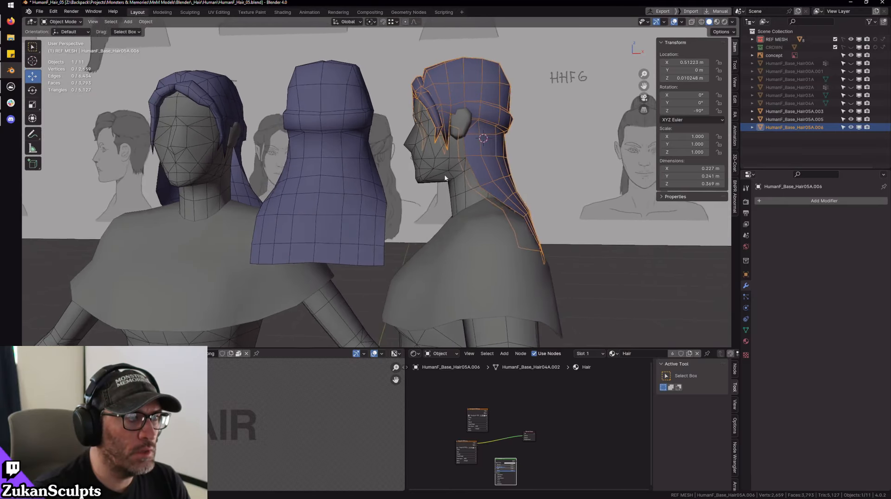
key(KP_1)
click(343, 119)
shift+middle_drag(344, 120, 404, 166)
key(KP_1)
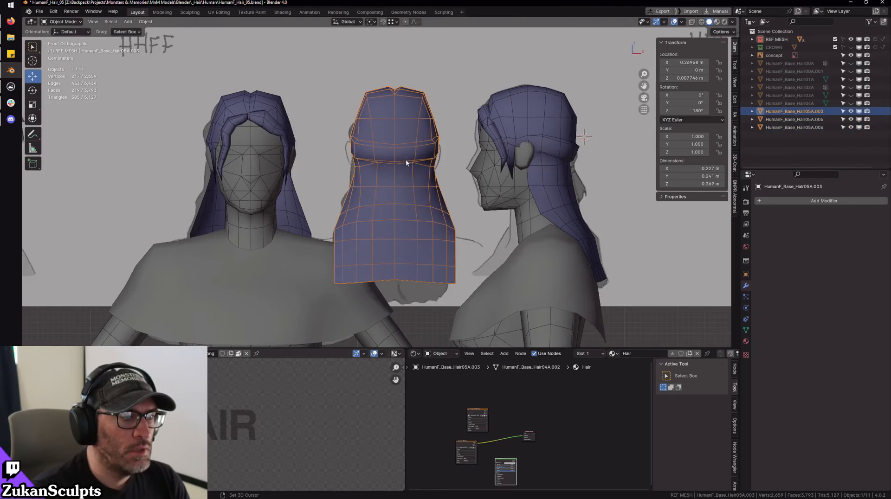
- Examine the front-facing hair mesh from several angles and check it against the concept sketch in see-through front view
middle_drag(263, 139, 504, 188)
click(341, 193)
middle_drag(340, 193, 382, 114)
mouse_move(357, 150)
middle_down()
mouse_move(313, 141)
mouse_move(395, 159)
mouse_move(360, 165)
middle_up()
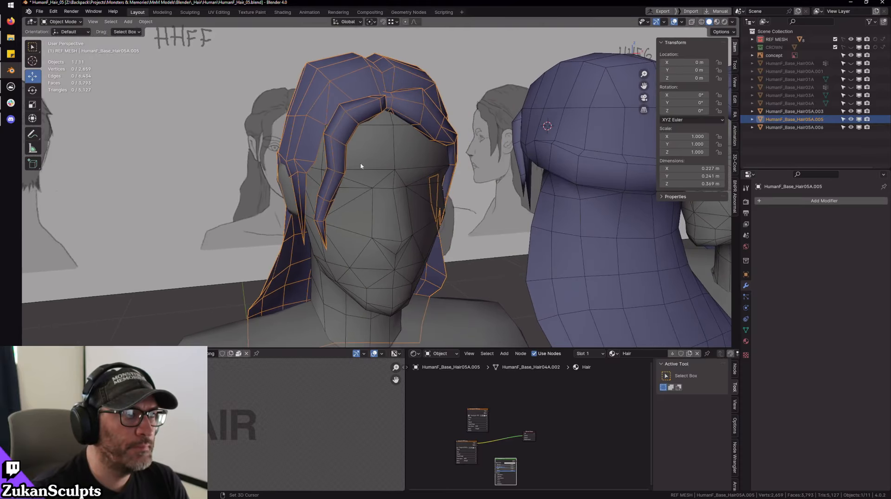
middle_drag(421, 179, 384, 176)
key(KP_1)
scroll(382, 188, up, 2)
key(alt+z)
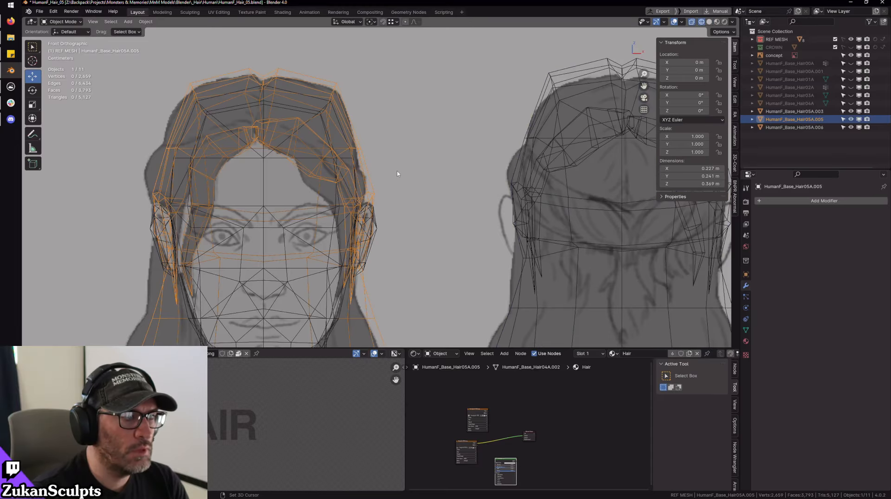
key(alt+z)
scroll(498, 196, down, 1)
shift+middle_drag(498, 196, 418, 195)
- Enter Edit Mode on the side-view hair mesh and raise the temple vertices about 0.005 m along Z
click(464, 186)
key(Tab)
key(KP_1)
key(alt+z)
scroll(371, 186, up, 5)
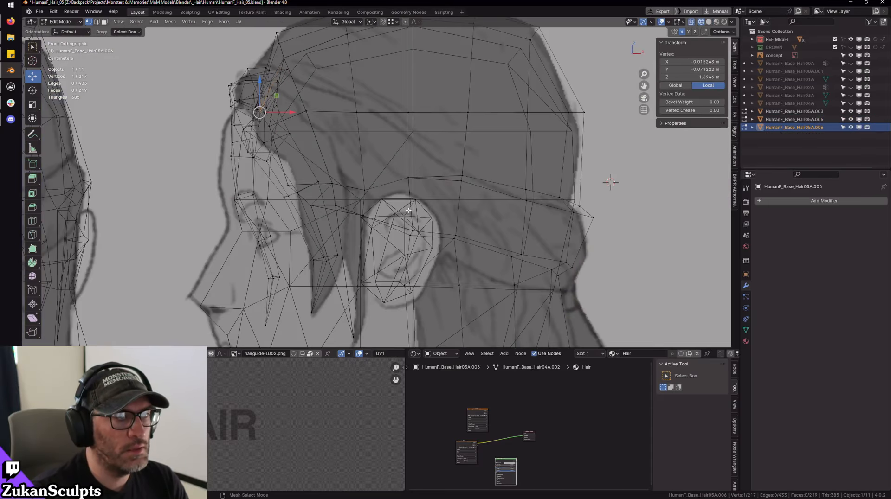
key(alt+z)
mouse_move(357, 167)
mouse_down()
mouse_move(359, 144)
mouse_move(311, 184)
mouse_move(316, 144)
mouse_up()
key(alt+z)
key(alt+z)
key(alt+z)
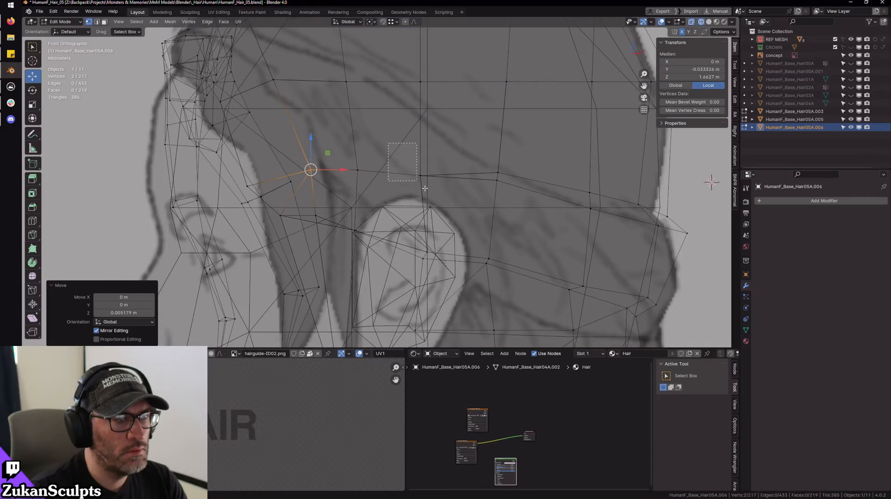
- Raise the vertices directly above the ear and those just in front of them in the side-view hair
key(g)
drag(422, 120, 424, 117)
drag(402, 144, 420, 123)
drag(352, 148, 369, 171)
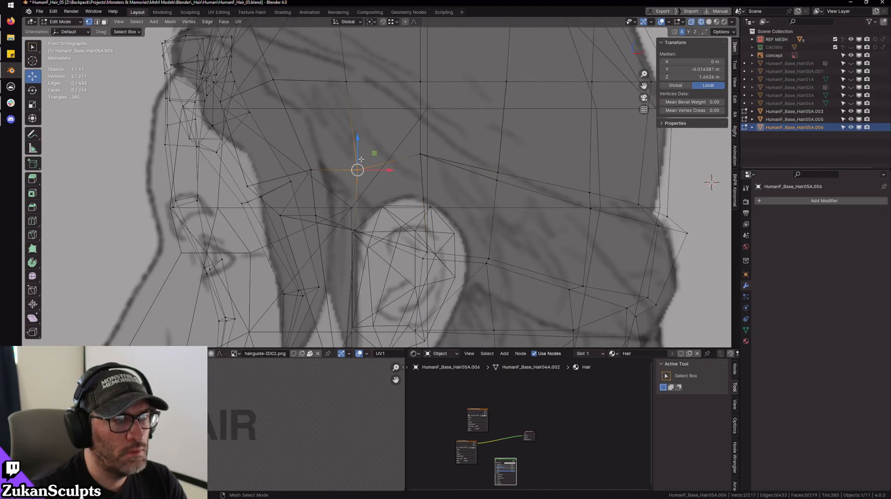
key(alt+z)
drag(357, 142, 358, 124)
key(alt+z)
click(336, 144)
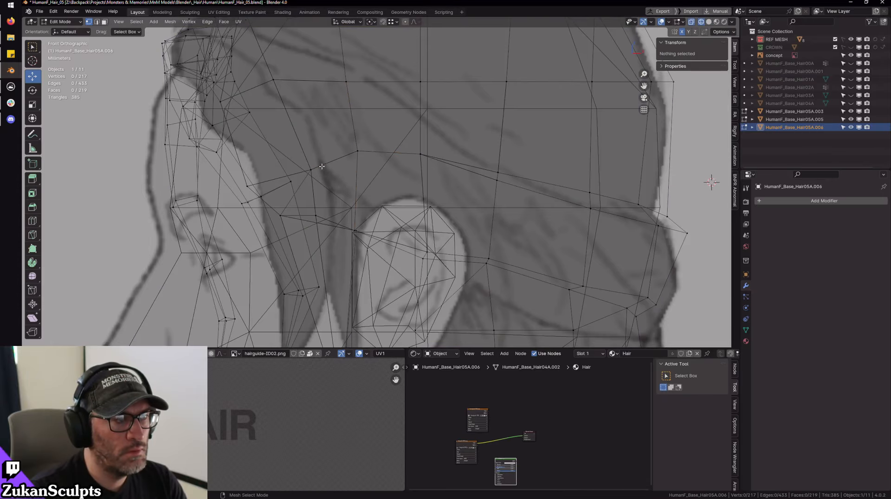
- Select the temple vertices and the neighbouring ones behind them, and level them by scaling to 0 along Z
key(alt+z)
key(alt+z)
drag(336, 139, 360, 163)
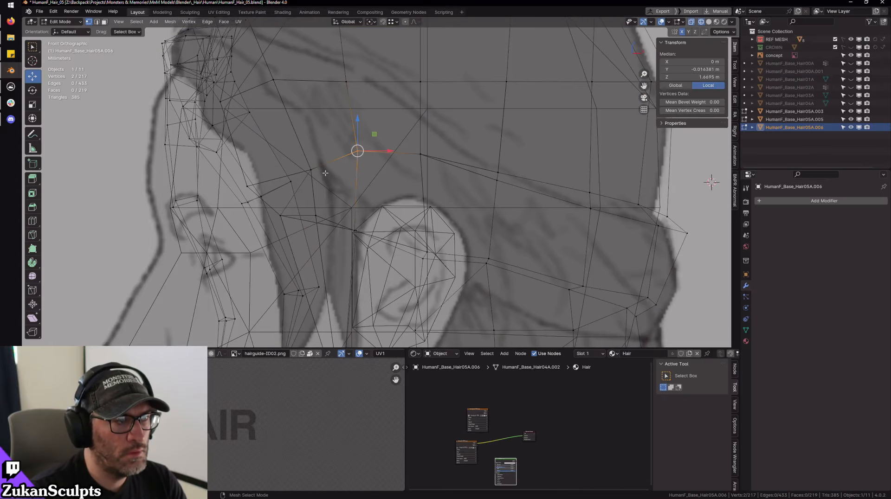
key(alt+z)
key(alt+z)
shift+drag(307, 142, 328, 179)
key(alt+z)
middle_drag(374, 138, 371, 144)
key(r)
drag(356, 135, 357, 136)
key(Return)
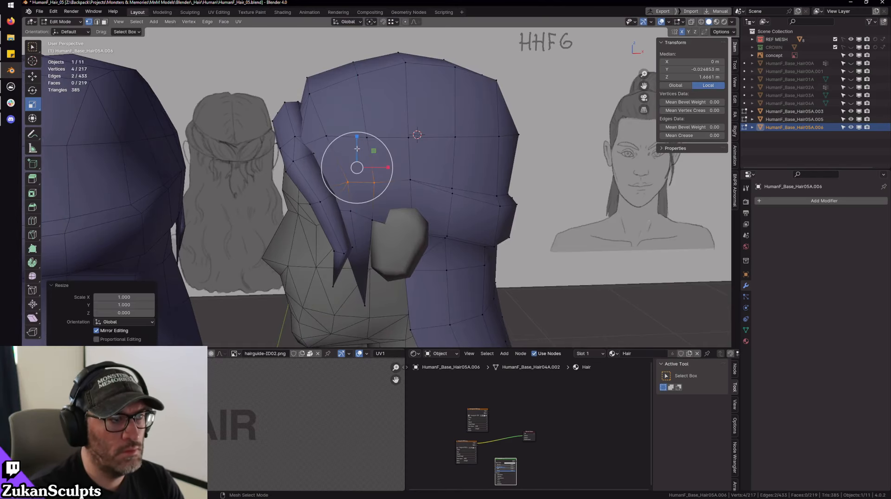
- Raise the levelled temple vertices to the height of the vertex above the ear and shift the front ones about -0.001 m along X
key(w)
key(alt+z)
key(KP_1)
scroll(374, 181, up, 2)
key(shift+z)
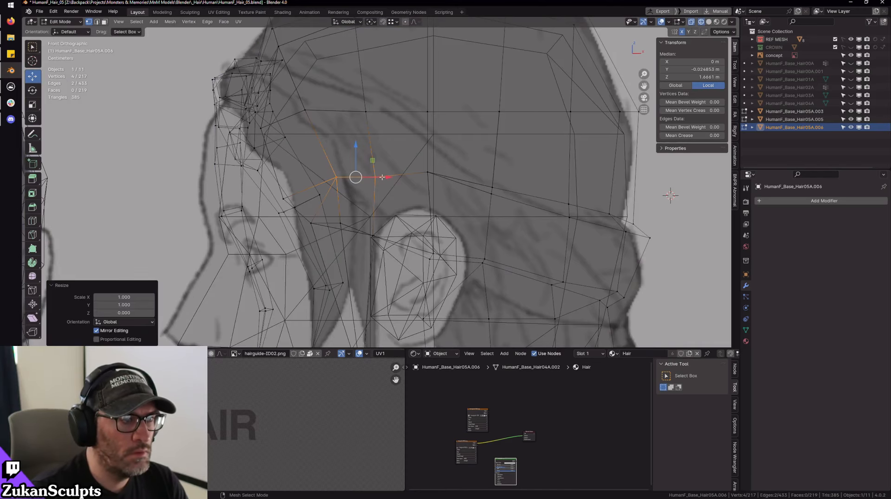
drag(359, 145, 360, 142)
drag(388, 174, 362, 173)
key(shift+z)
scroll(371, 164, down, 3)
scroll(547, 193, up, 2)
key(shift+z)
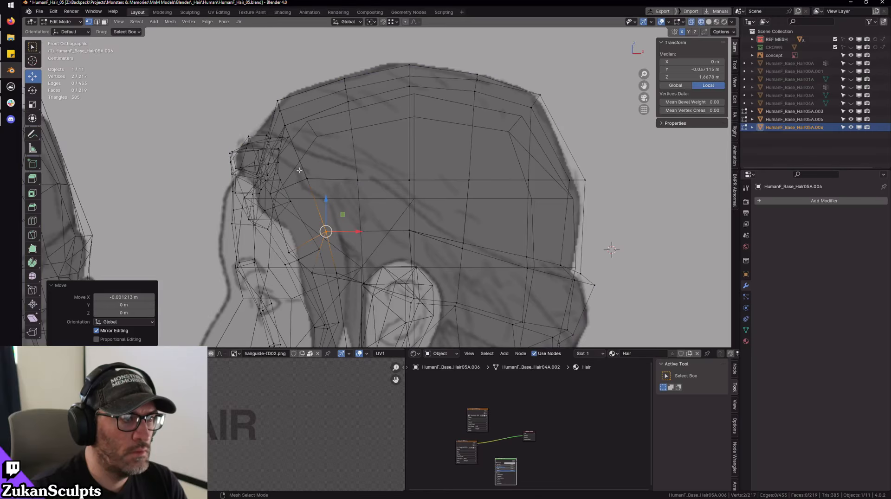
- Select the horizontal row of vertices across the side of the hair above the temple and level it by scaling to 0 along Z
drag(300, 171, 608, 191)
middle_drag(446, 164, 432, 160)
key(r)
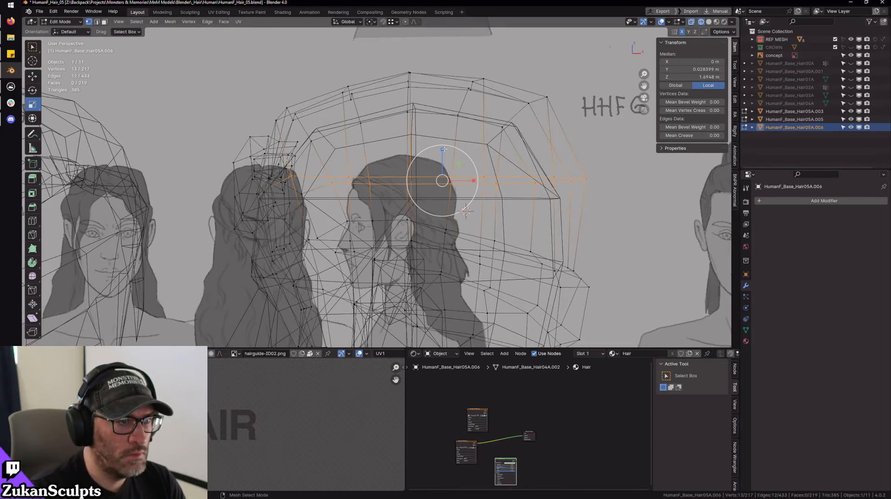
drag(444, 149, 442, 152)
text(0)
key(KP_1)
key(shift+z)
key(w)
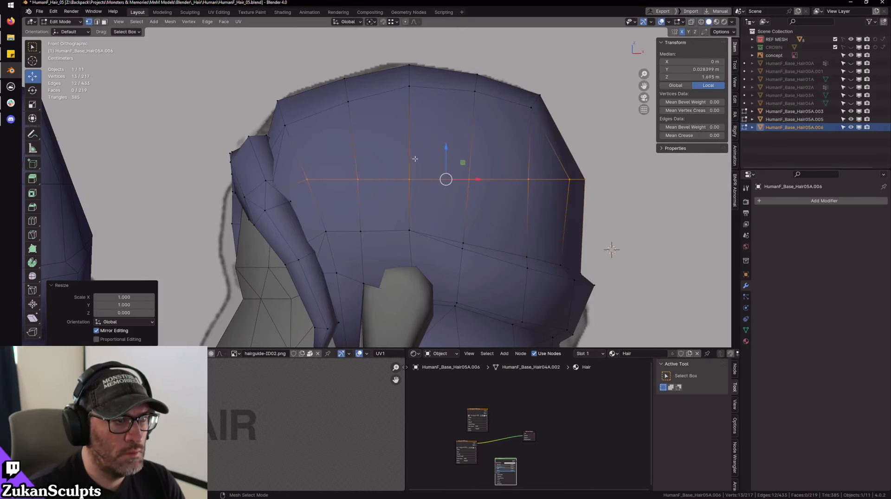
- Compare the side-view hair mesh with the concept drawing in solid and wireframe display
key(Tab)
scroll(502, 199, down, 5)
scroll(480, 205, up, 5)
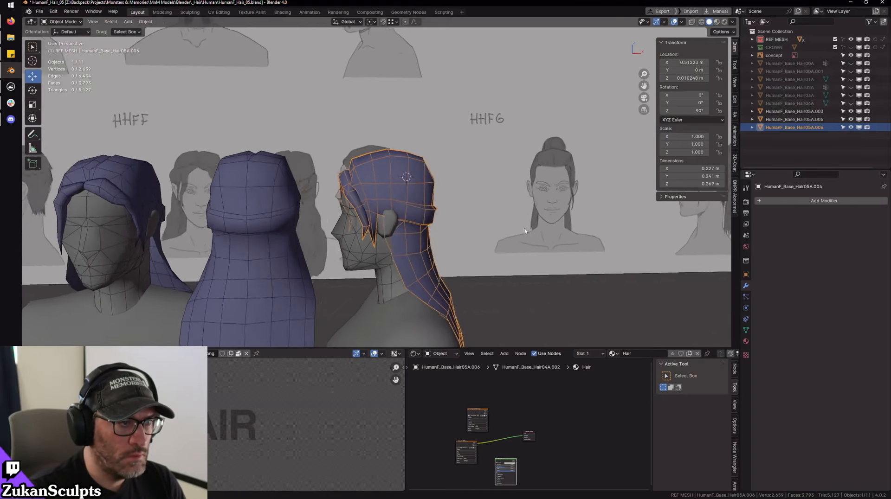
key(Tab)
key(shift+z)
shift+middle_drag(459, 205, 443, 192)
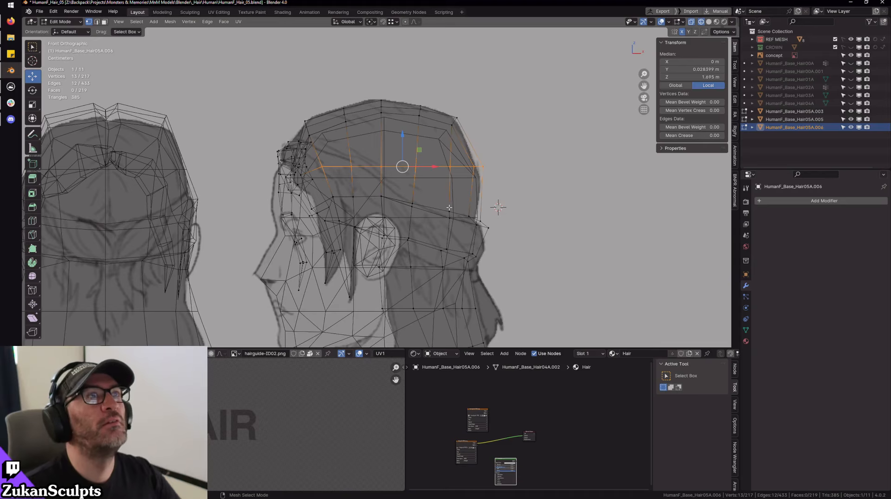
scroll(469, 162, up, 2)
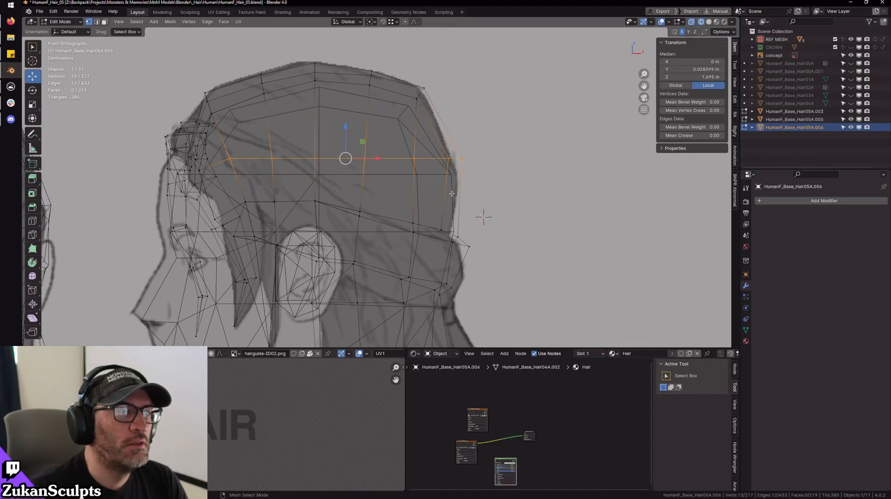
shift+middle_drag(489, 240, 474, 227)
scroll(474, 227, up, 2)
shift+middle_drag(221, 181, 307, 187)
scroll(306, 187, up, 2)
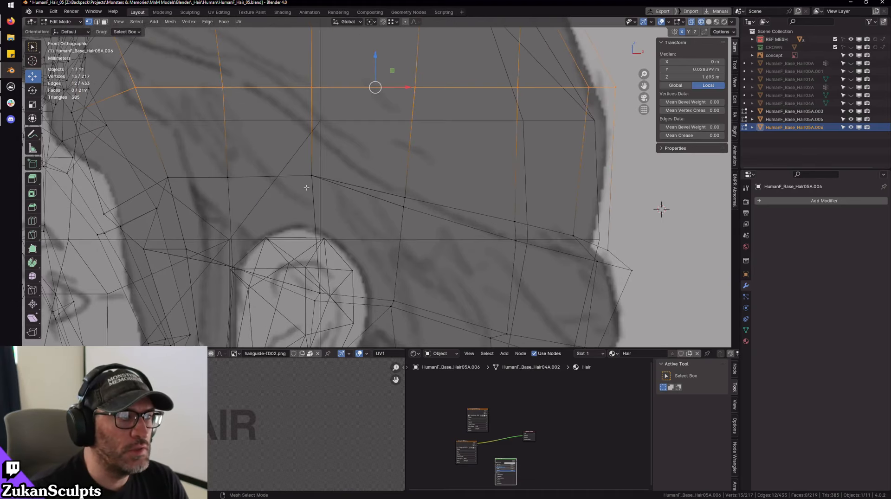
- Select the vertical column of vertices from the crown down to just above the ear and align it by scaling to 0 along X
drag(289, 156, 344, 205)
scroll(344, 205, down, 3)
shift+middle_drag(345, 206, 371, 233)
scroll(369, 207, down, 1)
shift+middle_drag(367, 202, 377, 241)
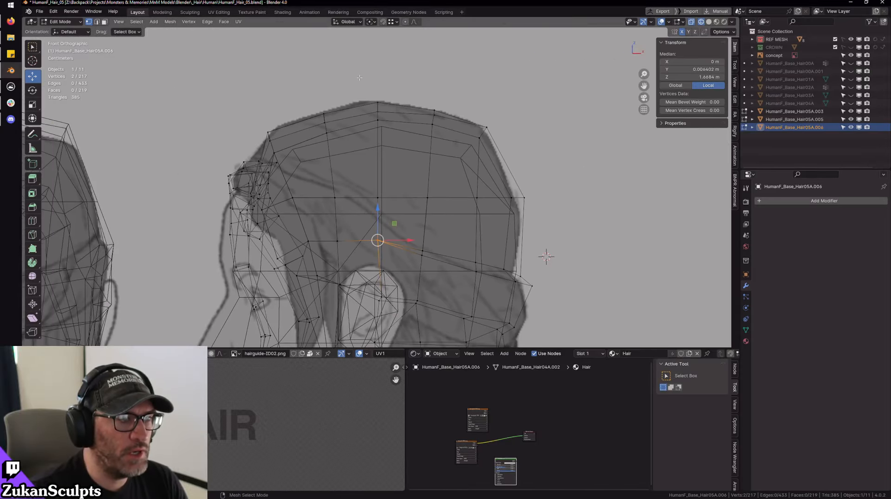
drag(360, 78, 386, 256)
scroll(407, 253, up, 1)
key(r)
middle_drag(408, 232, 404, 228)
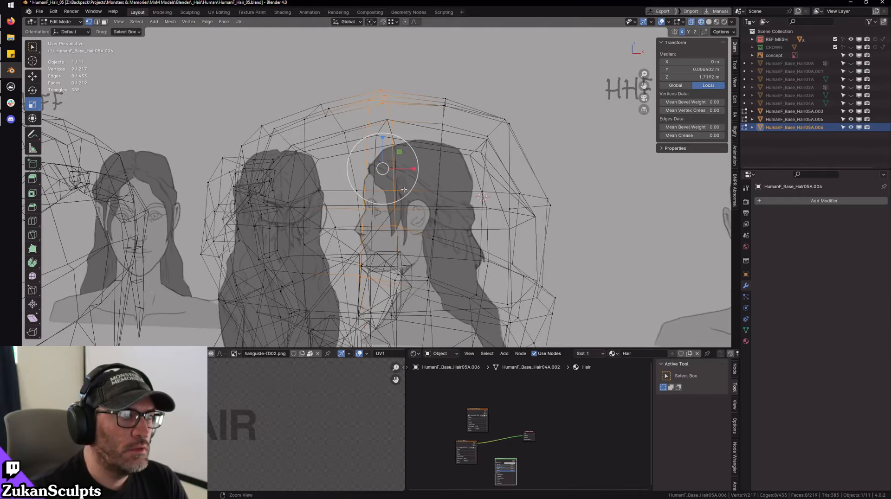
drag(413, 167, 408, 168)
key(0)
- Shift the aligned vertex column about 0.0009 m along X
key(KP_1)
key(w)
shift+middle_drag(408, 169, 414, 134)
- Move the vertex just inside the top outline in front of the crown about 0.0003 m along X
shift+middle_drag(307, 102, 396, 227)
scroll(410, 236, up, 3)
scroll(396, 227, up, 6)
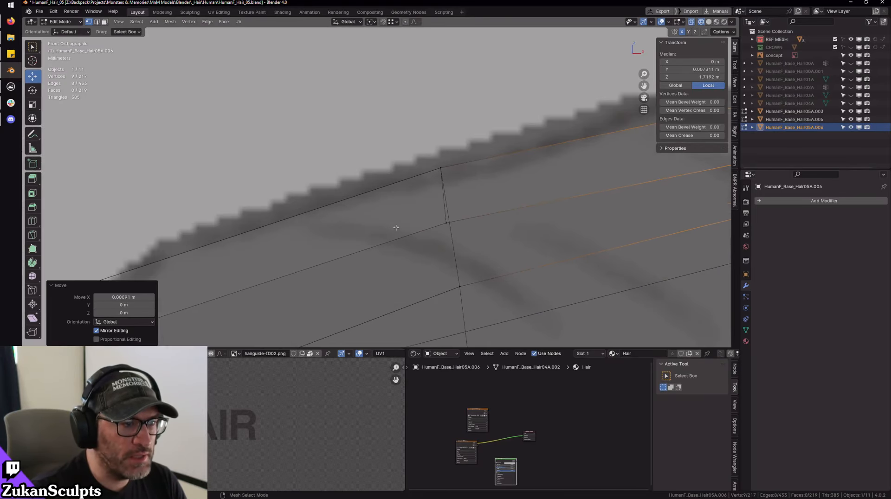
click(446, 223)
key(KP_Decimal)
mouse_move(406, 192)
middle_down()
mouse_move(444, 207)
mouse_move(469, 199)
mouse_move(450, 213)
middle_up()
scroll(444, 207, up, 4)
key(shift+z)
scroll(450, 213, down, 3)
key(KP_1)
key(shift+z)
scroll(407, 186, up, 7)
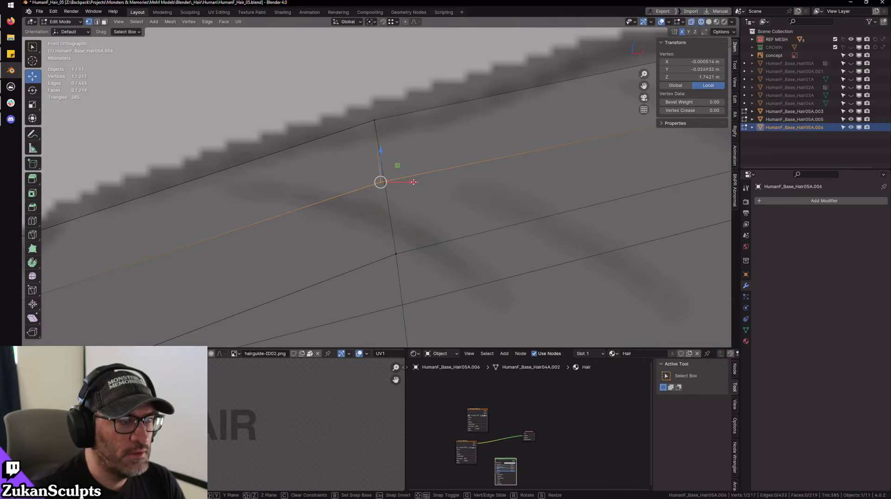
drag(406, 186, 411, 185)
- Shift the vertex just inside the top outline behind the crown slightly along X
shift+middle_drag(450, 183, 345, 213)
scroll(345, 213, down, 3)
scroll(345, 213, down, 2)
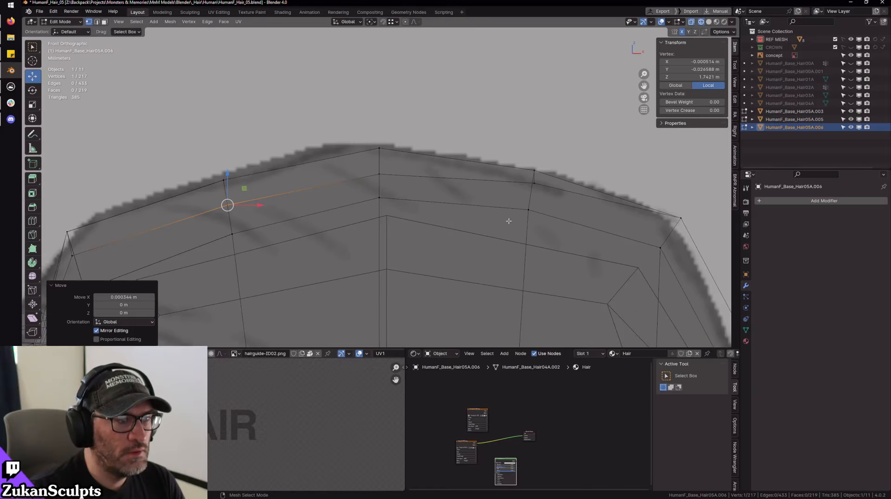
shift+middle_drag(507, 218, 312, 200)
scroll(339, 193, up, 4)
click(409, 222)
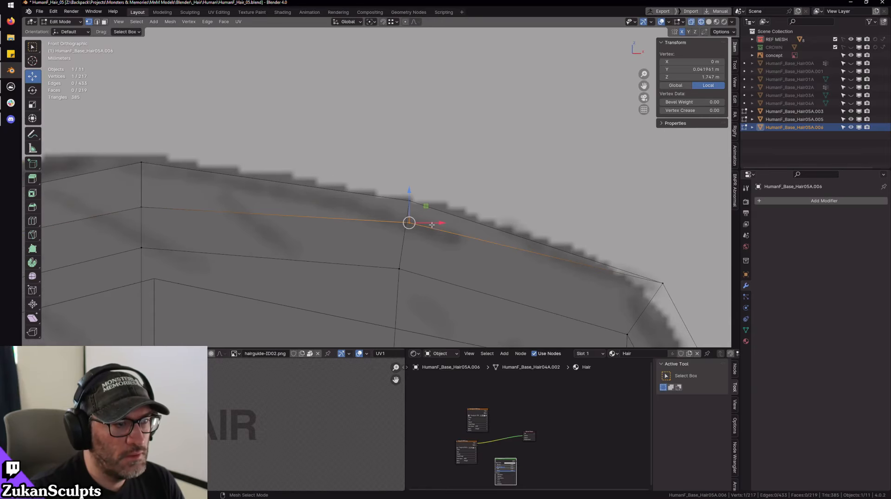
drag(434, 222, 429, 221)
- Move the vertex just inside the outline at the front top corner of the hair about 0.0004 m along X
scroll(446, 228, down, 3)
shift+middle_drag(564, 295, 486, 231)
scroll(464, 223, down, 4)
shift+middle_drag(241, 187, 474, 184)
scroll(439, 175, up, 4)
click(384, 191)
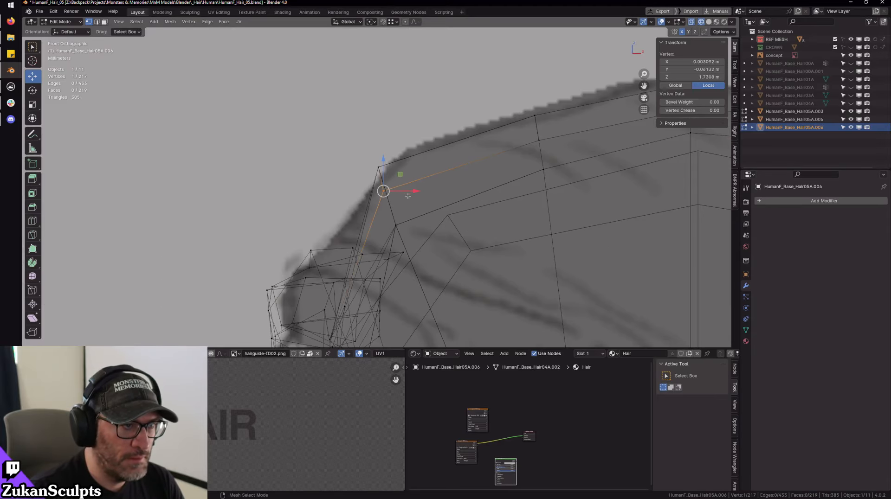
drag(417, 191, 411, 193)
- Inspect the back of the hair in solid display with the whole mesh selected in face mode
scroll(431, 223, down, 5)
shift+middle_drag(530, 247, 344, 169)
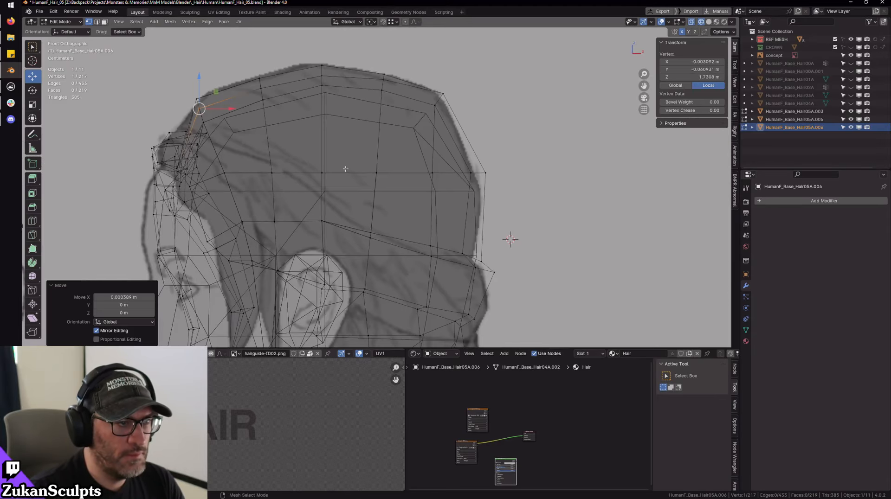
scroll(345, 170, down, 5)
key(shift+z)
key(a)
middle_drag(464, 207, 479, 241)
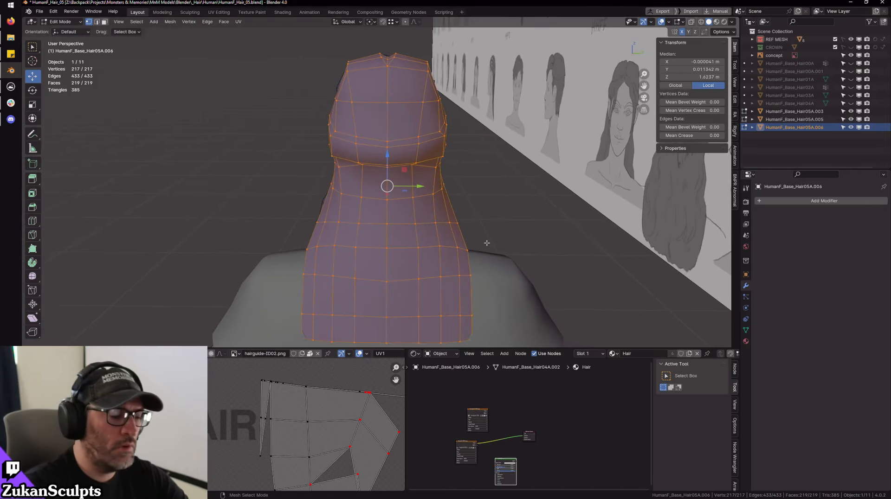
middle_drag(445, 203, 326, 161)
key(3)
key(ctrl+Tab)
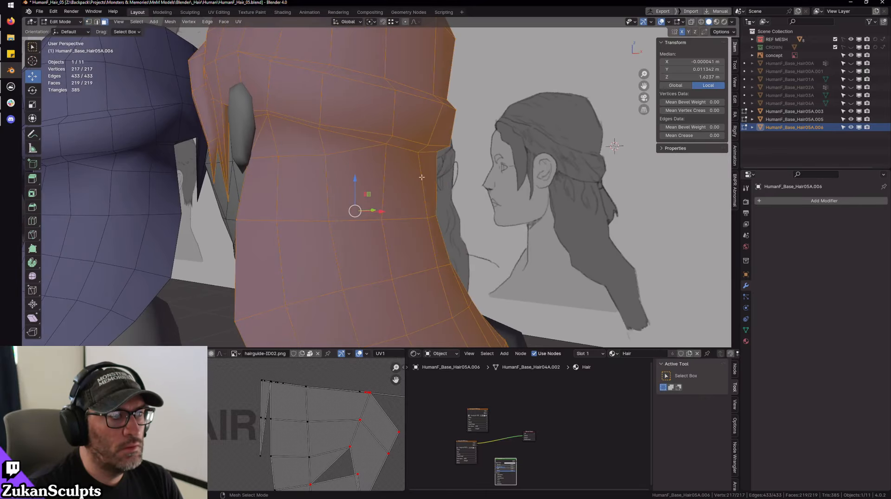
- Knife-cut a horizontal line across the three faces just below the hair band at the back of the neck
middle_drag(422, 177, 350, 194)
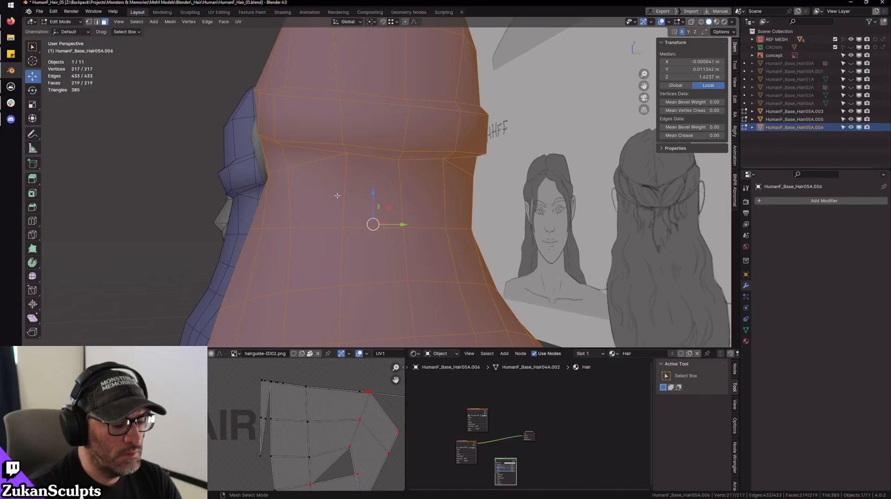
key(k)
click(288, 168)
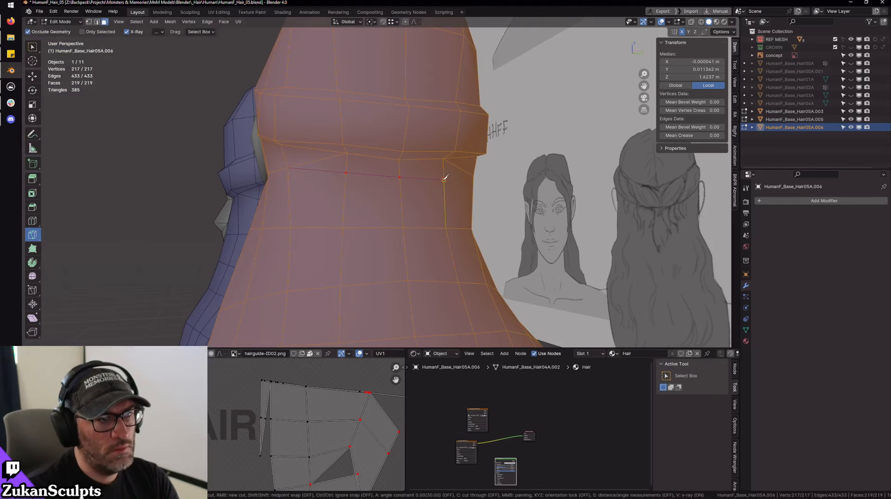
key(Return)
- Select the two central edges of the new neck cut in edge mode and level them by scaling to 0 along Z
middle_drag(444, 179, 426, 180)
click(32, 47)
right_click(426, 180)
click(398, 180)
click(410, 182)
right_click(409, 182)
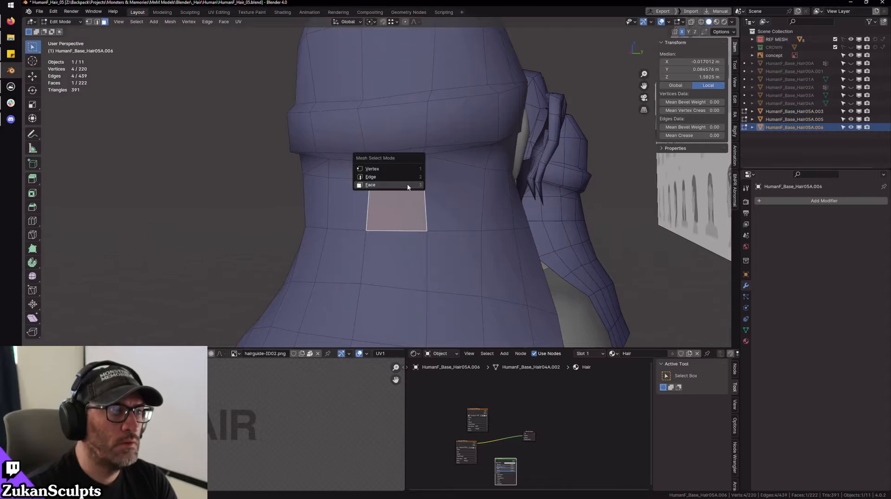
click(402, 177)
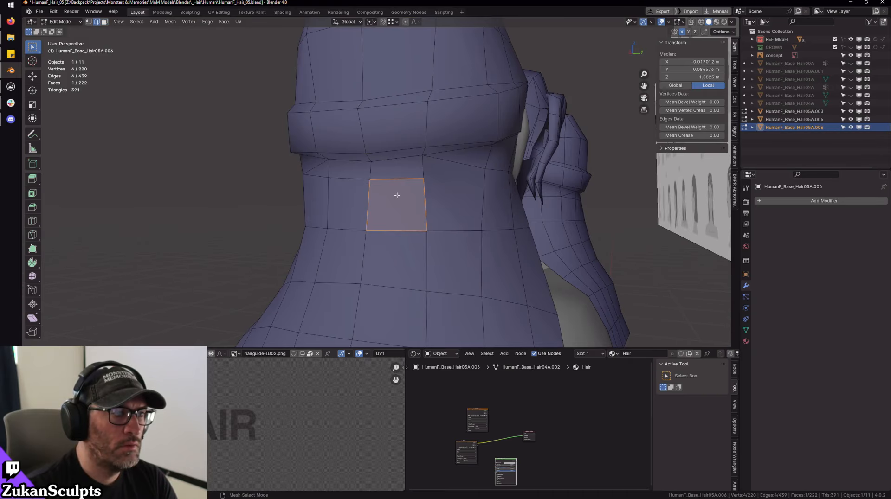
right_click(351, 180)
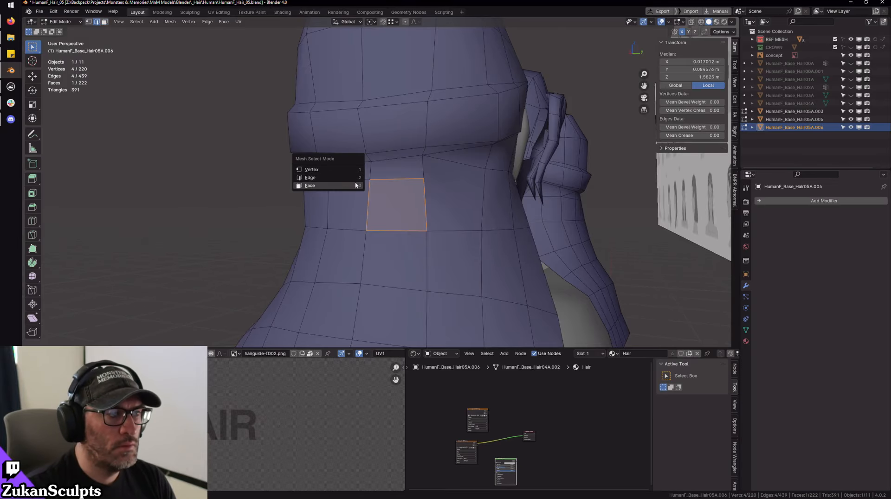
click(351, 178)
click(353, 179)
shift+click(397, 179)
key(KP_3)
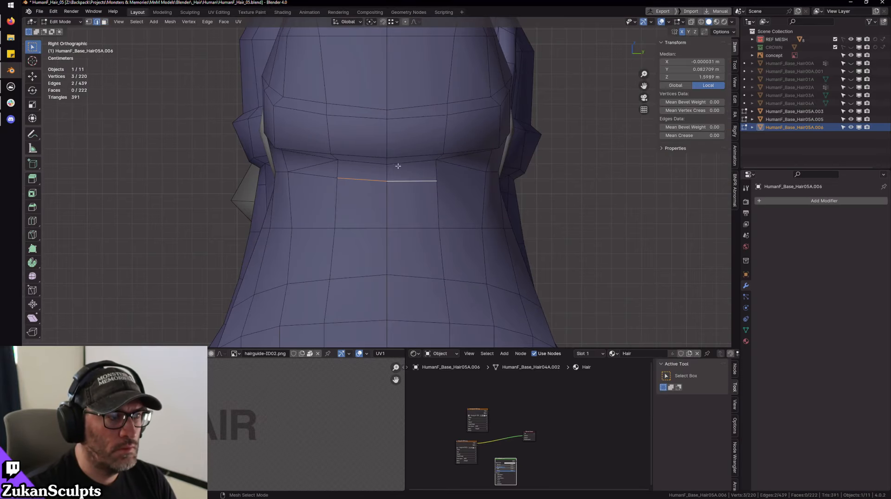
key(s)
key(z)
alt+middle_drag(421, 194, 412, 219)
scroll(412, 219, up, 1)
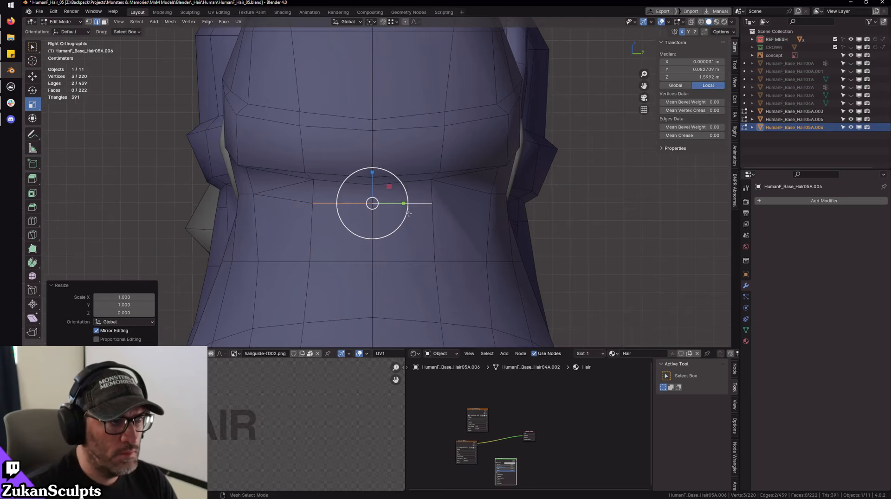
- Dissolve the slanted edges on both sides of the levelled cut below the hair band
key(w)
click(318, 203)
click(286, 195)
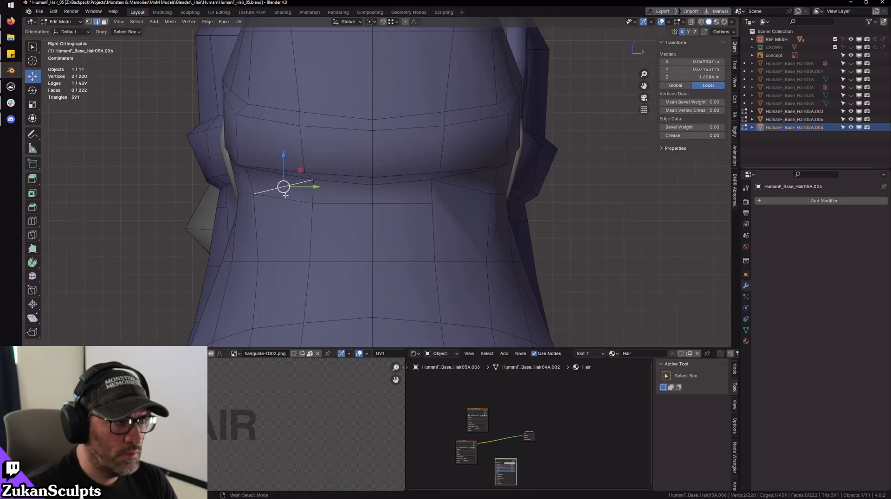
key(x)
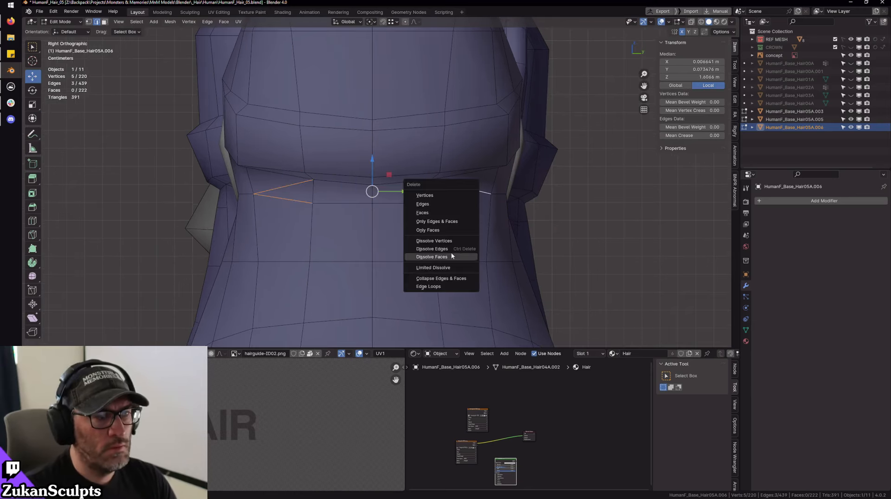
click(433, 249)
- Connect each end vertex of the central cut to the neighbouring outer vertex on its side with a new edge
key(ctrl+Tab)
click(279, 203)
click(253, 194)
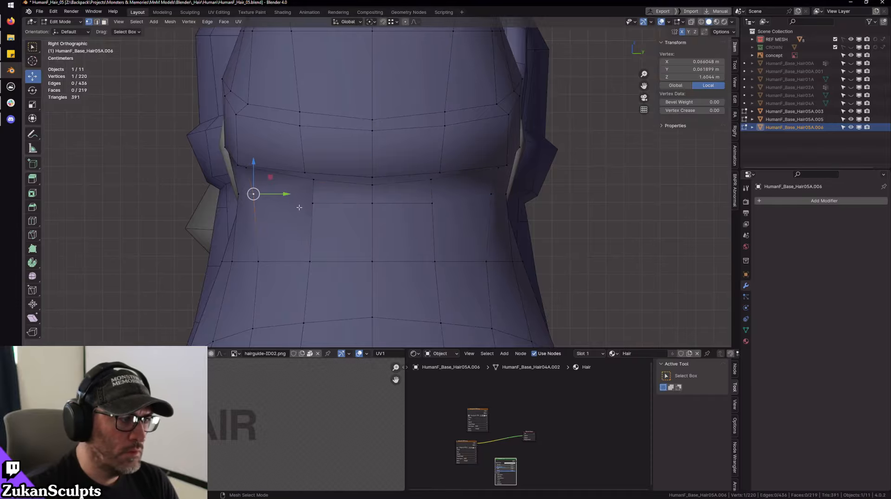
right_click(323, 207)
click(323, 204)
click(432, 203)
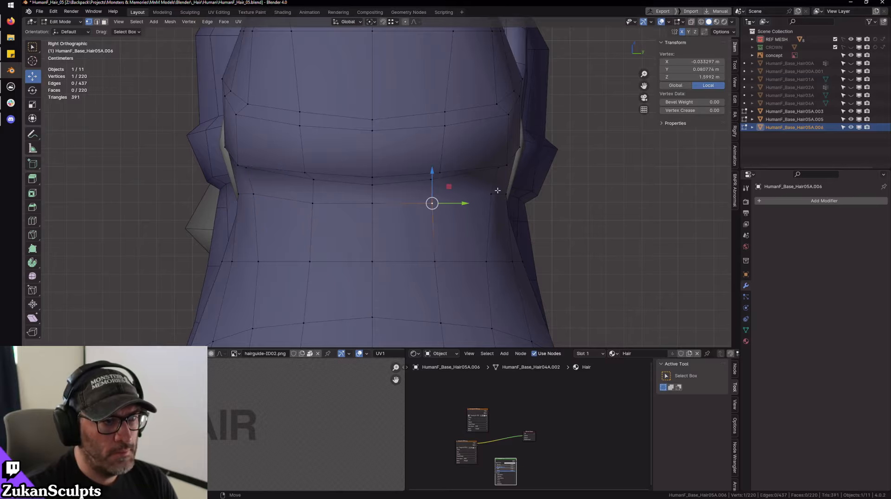
shift+click(494, 193)
key(j)
- Select the row of vertices just below the hair band in side view and level it by scaling to 0 along Z
scroll(464, 213, down, 2)
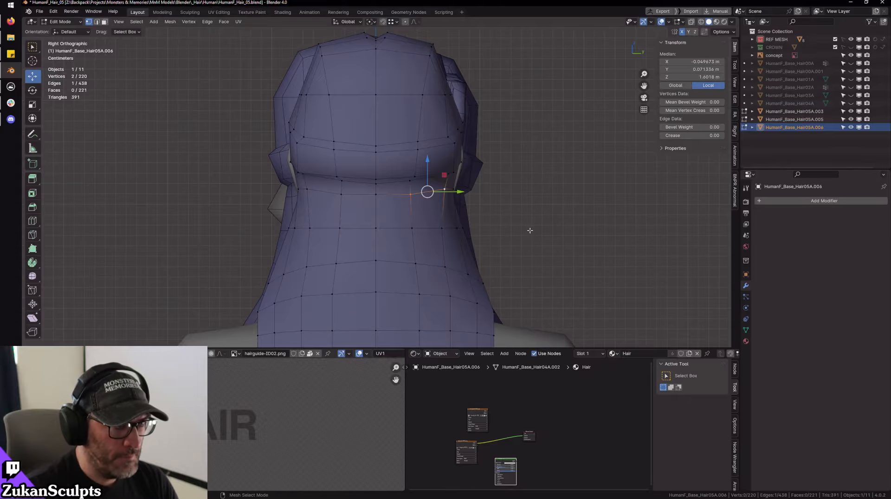
middle_drag(530, 231, 603, 229)
scroll(449, 209, up, 4)
key(shift+z)
drag(373, 220, 402, 186)
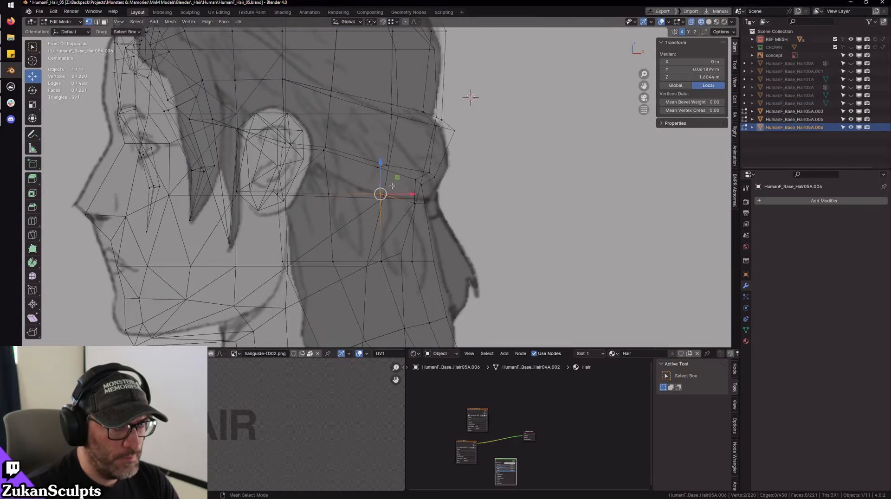
drag(421, 220, 421, 220)
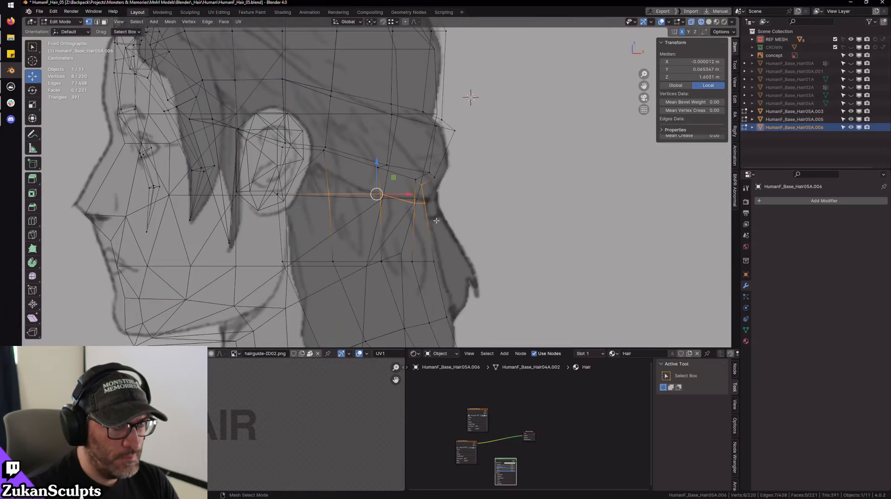
key(shift+space)
key(s)
drag(377, 166, 381, 173)
key(0)
key(shift+space)
key(g)
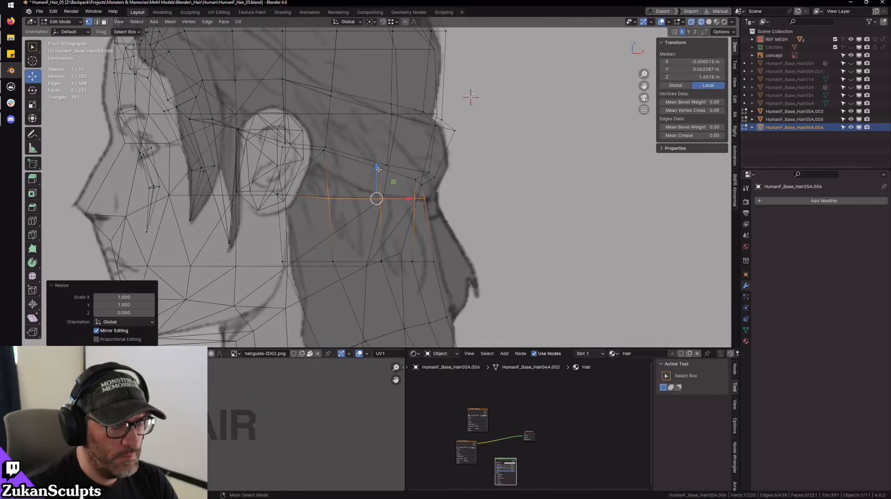
- Select the rearmost vertices of the levelled row below the hair band and lower them slightly along Z
mouse_move(340, 209)
mouse_down()
mouse_move(320, 185)
mouse_move(332, 171)
mouse_up()
drag(405, 223, 434, 189)
key(shift+z)
mouse_move(462, 209)
middle_down()
mouse_move(381, 235)
mouse_move(371, 185)
middle_up()
drag(369, 163, 367, 170)
middle_drag(379, 206, 373, 213)
- Select the outer edge on the hair band's lower border in edge mode and raise it about 0.004 m along Z
drag(334, 231, 365, 182)
alt+middle_drag(367, 195, 397, 189)
shift+middle_drag(285, 199, 352, 200)
right_click(277, 171)
click(277, 180)
click(266, 166)
scroll(306, 167, down, 3)
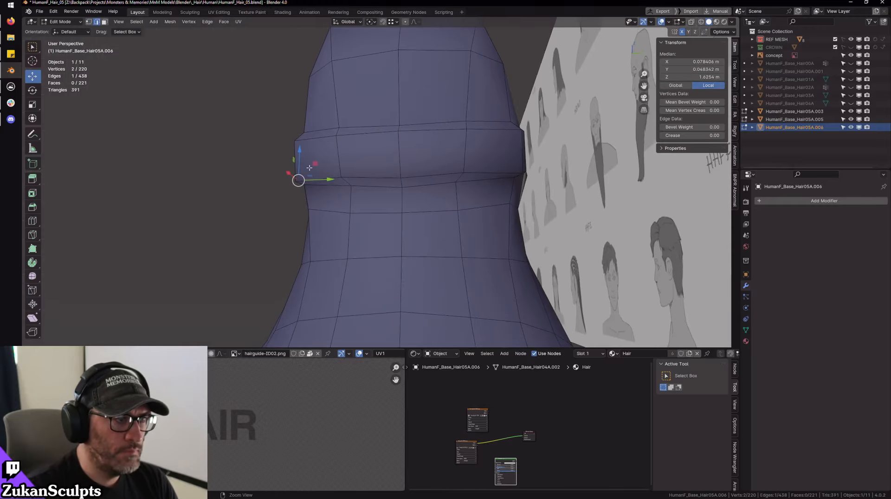
drag(299, 155, 392, 208)
- Select the short vertical edges of the hair band behind the ear and slide their vertices by a factor of about 0.112
mouse_move(391, 208)
middle_down()
mouse_move(320, 215)
mouse_move(412, 221)
middle_up()
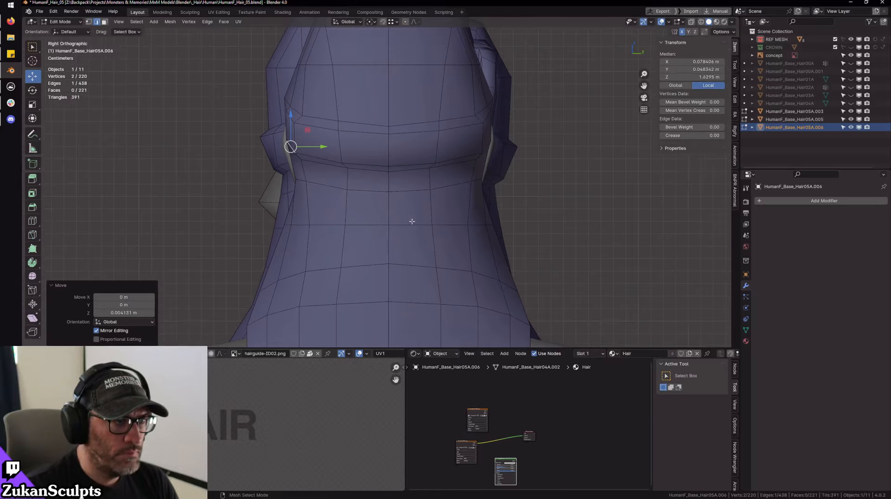
click(349, 180)
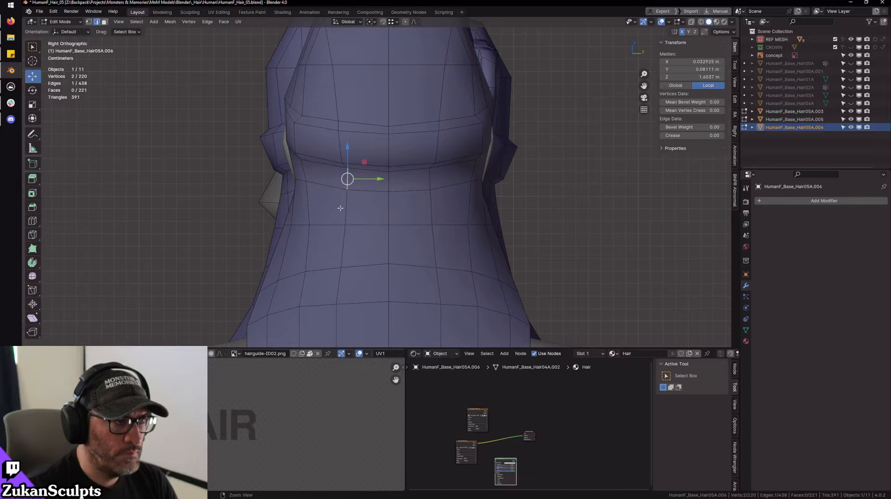
mouse_move(341, 208)
middle_down()
mouse_move(334, 155)
mouse_move(70, 265)
middle_up()
shift+click(313, 158)
click(33, 291)
scroll(278, 246, up, 3)
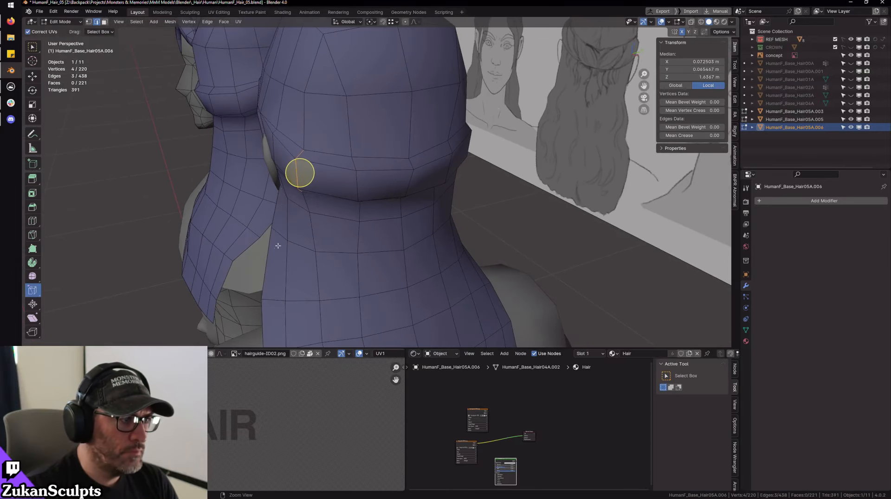
drag(298, 178, 306, 179)
middle_drag(305, 179, 418, 234)
- Rotate the selected hair-band edges about 29.1° around Z
key(shift+space)
key(r)
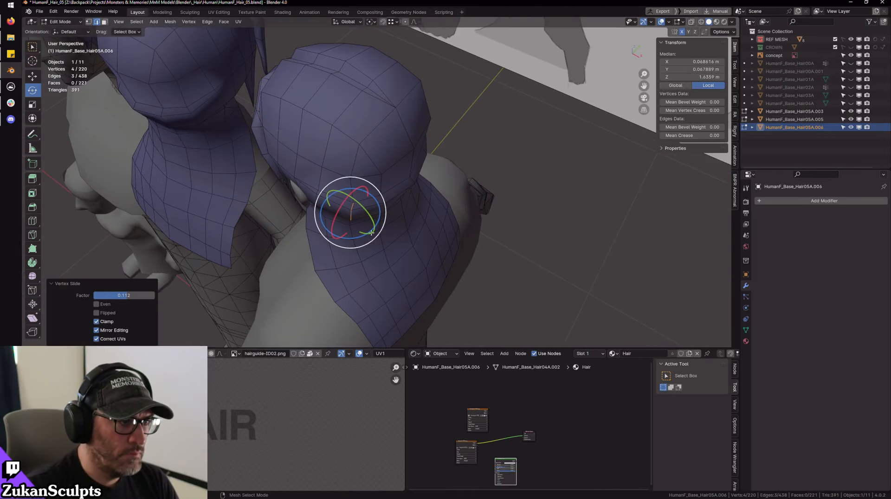
mouse_move(371, 233)
mouse_down()
mouse_move(357, 236)
mouse_move(368, 236)
mouse_up()
key(shift+space)
key(g)
mouse_move(368, 235)
middle_down()
mouse_move(399, 186)
mouse_move(434, 207)
mouse_move(404, 167)
mouse_move(418, 169)
mouse_move(368, 235)
mouse_move(378, 201)
mouse_move(380, 233)
middle_up()
key(shift+space)
key(r)
scroll(417, 133, up, 5)
scroll(417, 132, down, 5)
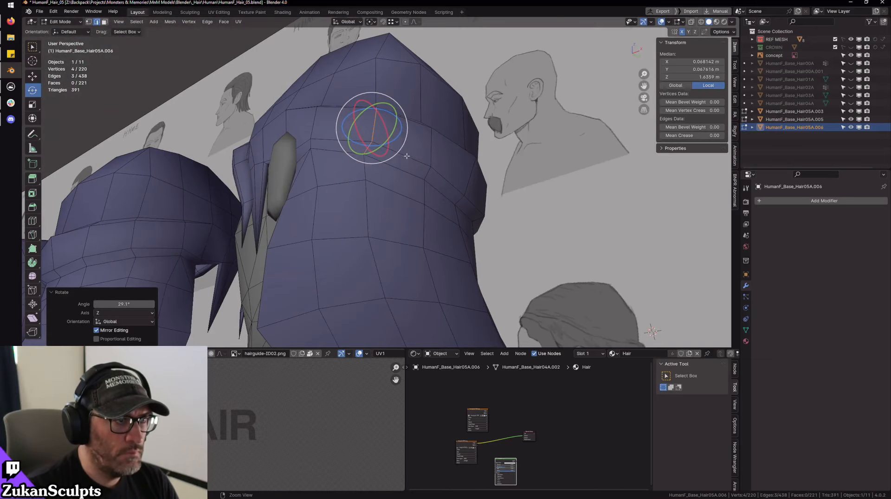
- Slide the vertices of the selected hair-band edges behind the ear by a factor of about 0.017
middle_drag(414, 141, 402, 119)
drag(402, 119, 372, 123)
key(shift+space)
key(g)
click(33, 291)
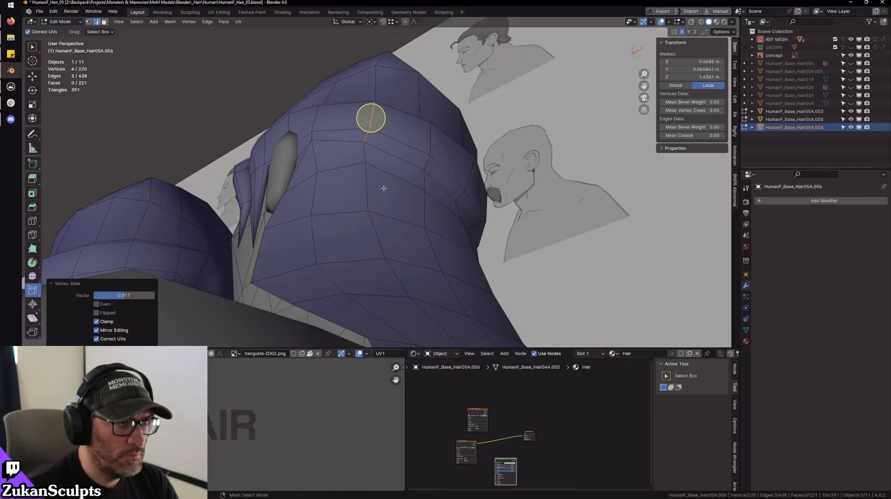
- Slide the hair band's vertical edge behind the ear slightly along the band to even out its spacing
middle_drag(337, 114, 356, 179)
drag(345, 184, 370, 85)
middle_drag(369, 85, 363, 145)
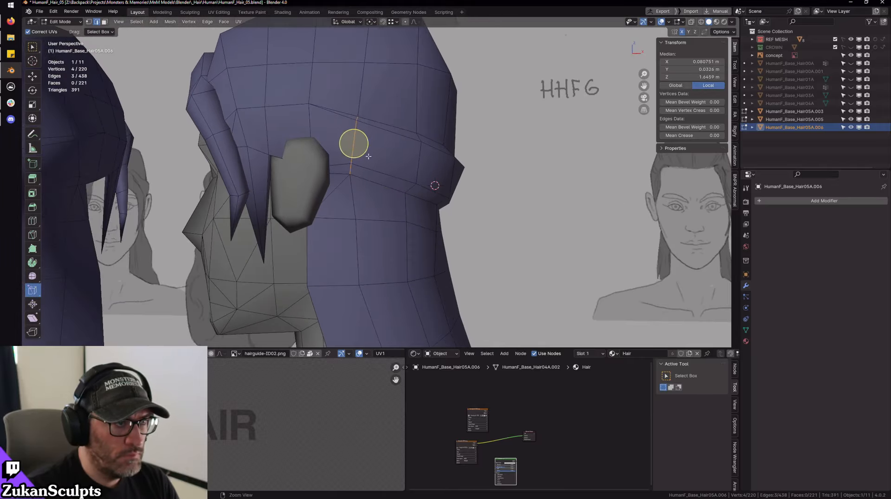
drag(362, 146, 364, 147)
scroll(397, 167, down, 4)
scroll(398, 168, up, 4)
middle_drag(397, 168, 358, 174)
- Examine the hair band's rear corner vertices from several angles and compare the whole head with the concept drawings
key(Tab)
scroll(399, 190, down, 2)
middle_drag(436, 186, 404, 194)
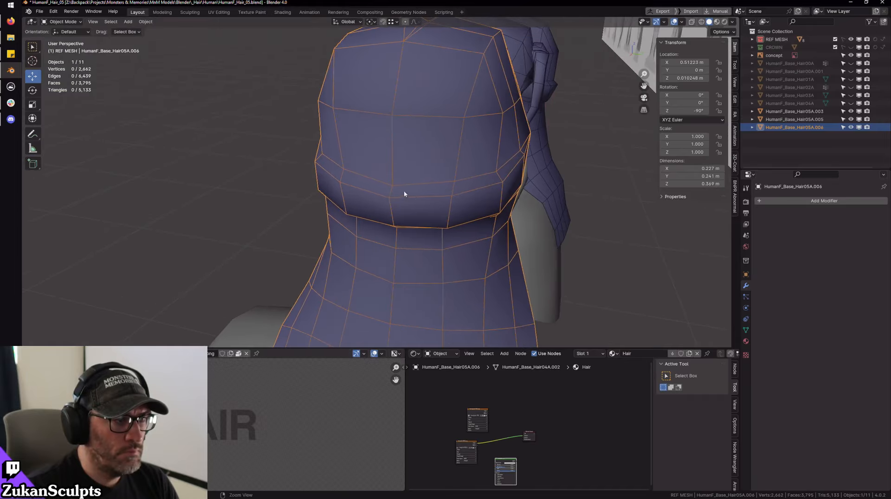
shift+middle_drag(451, 232, 348, 190)
key(Tab)
scroll(312, 181, up, 4)
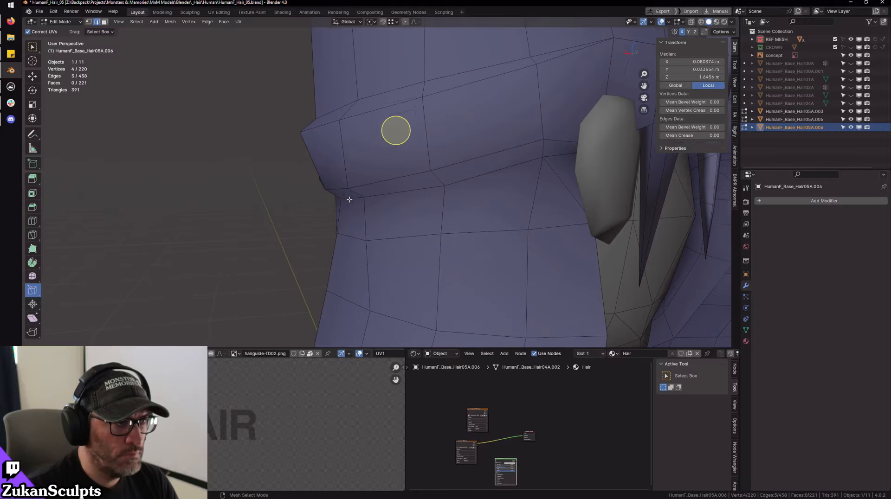
right_click(349, 198)
click(340, 188)
alt+drag(327, 187, 296, 188)
key(w)
click(327, 184)
mouse_move(303, 124)
alt+mouse_down()
mouse_move(305, 145)
mouse_move(288, 131)
alt+mouse_up()
click(300, 134)
alt+drag(289, 131, 369, 173)
alt+drag(369, 172, 280, 130)
key(Tab)
ctrl+alt+drag(297, 154, 504, 198)
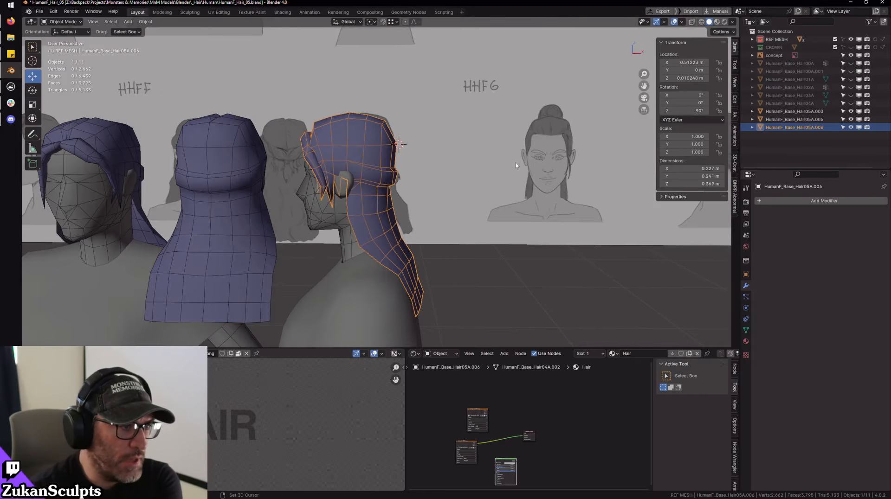
scroll(515, 163, up, 3)
- Box-select the mirrored hair vertices at the front corner of the ear opening in the front view
mouse_move(516, 163)
alt+mouse_down()
mouse_move(458, 175)
mouse_move(380, 111)
mouse_move(418, 165)
mouse_move(451, 157)
mouse_move(363, 165)
mouse_move(473, 156)
mouse_move(479, 178)
mouse_move(459, 163)
mouse_move(377, 145)
mouse_move(404, 178)
mouse_move(348, 148)
alt+mouse_up()
key(Tab)
key(KP_1)
key(KP_Decimal)
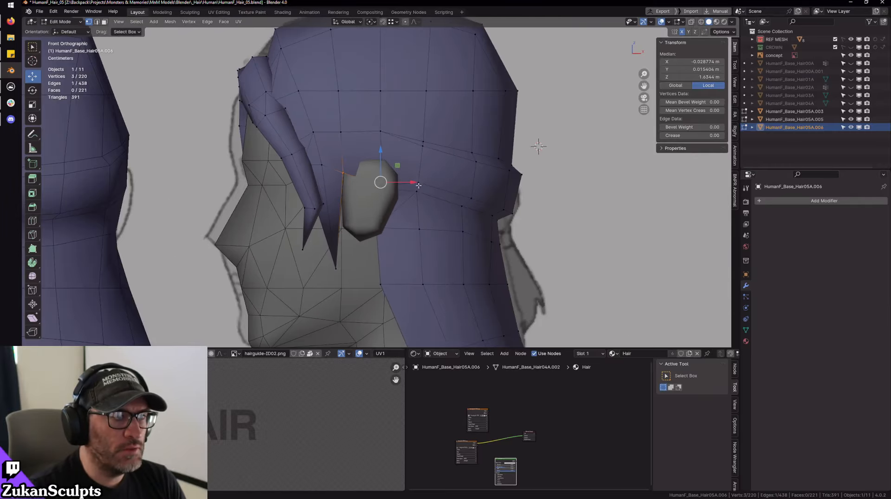
alt+drag(418, 186, 418, 211)
key(alt+z)
scroll(404, 181, down, 3)
key(a)
key(KP_1)
scroll(407, 213, up, 5)
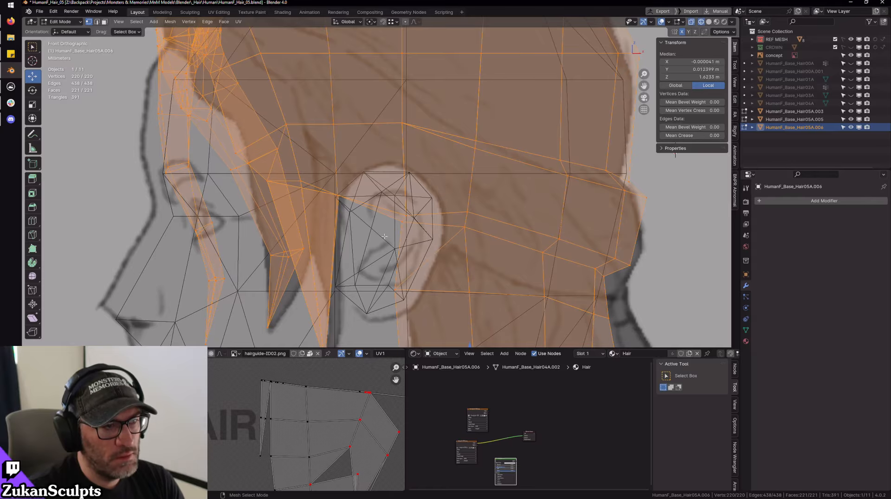
key(shift+z)
mouse_move(384, 237)
mouse_down()
mouse_move(415, 200)
mouse_move(410, 169)
mouse_up()
key(shift+z)
drag(347, 206, 327, 179)
key(shift+z)
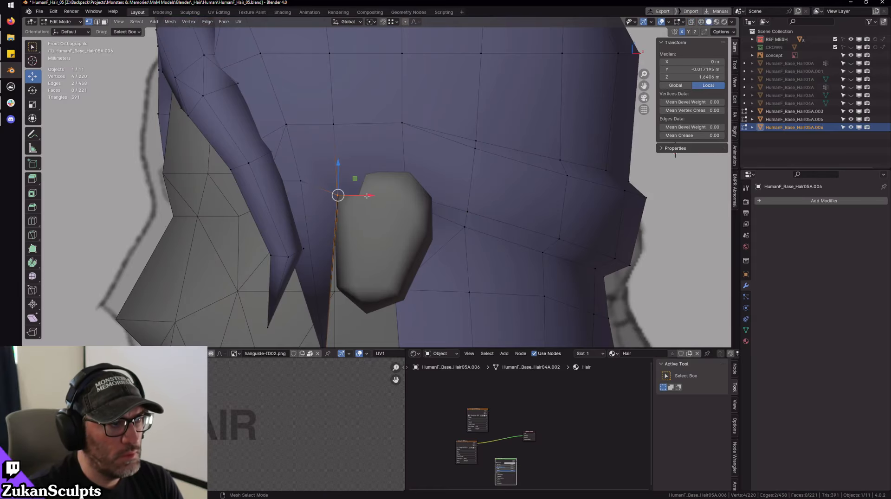
- Isolate the hair mesh to select only the single vertex at the ear's front corner, and restore the full scene
alt+middle_drag(335, 176, 362, 182)
mouse_move(412, 195)
middle_down()
mouse_move(445, 188)
mouse_move(413, 181)
middle_up()
key(KP_Divide)
scroll(410, 181, up, 6)
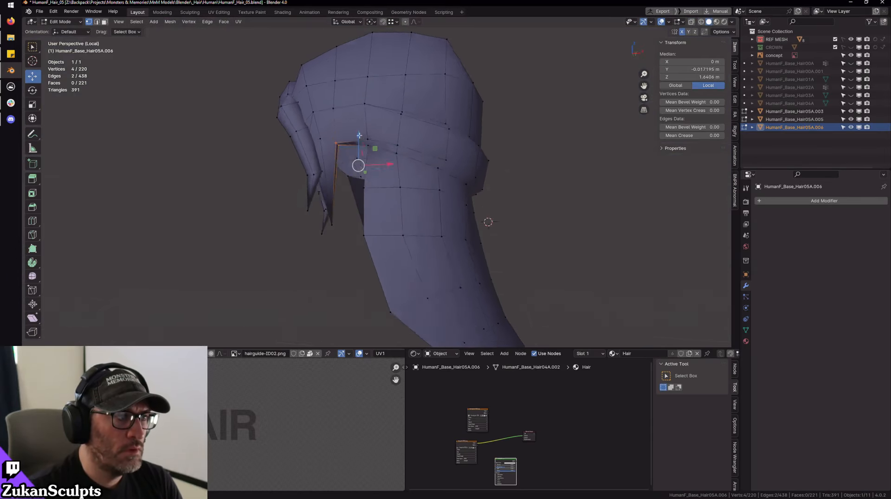
click(317, 151)
key(KP_Divide)
key(KP_1)
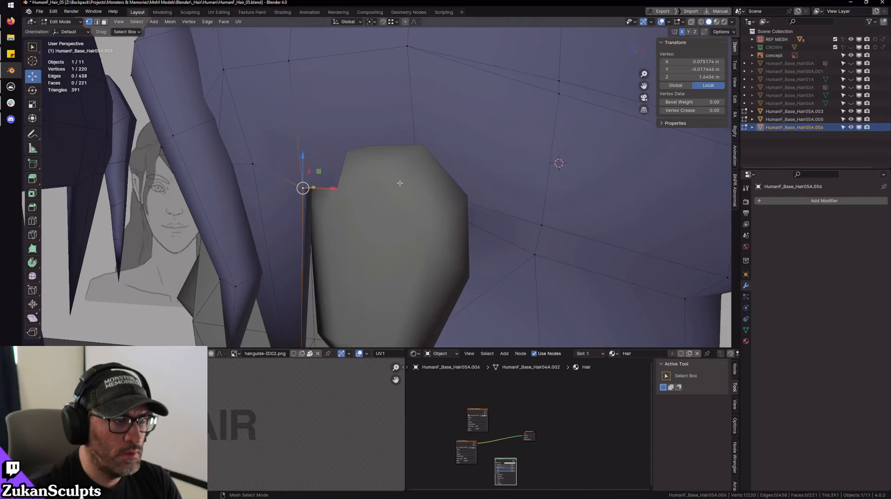
- Raise the selected vertex at the ear's front corner about 0.008 m along Z
drag(376, 157, 382, 135)
shift+middle_drag(462, 185, 453, 190)
click(444, 187)
drag(444, 158, 443, 140)
mouse_move(445, 140)
middle_down()
mouse_move(615, 156)
mouse_move(434, 222)
mouse_move(457, 235)
mouse_move(423, 244)
mouse_move(378, 224)
mouse_move(385, 218)
mouse_move(334, 209)
mouse_move(400, 200)
mouse_move(416, 215)
mouse_move(396, 167)
middle_up()
- Shift the ear's front corner vertex about -0.0018 m along X, towards the face
key(g)
key(x)
click(404, 198)
key(g)
key(y)
drag(407, 154, 395, 171)
middle_drag(395, 170, 425, 155)
scroll(372, 167, down, 3)
click(369, 165)
drag(393, 169, 388, 169)
scroll(369, 209, down, 1)
shift+middle_drag(360, 225, 382, 146)
shift+middle_drag(378, 113, 373, 125)
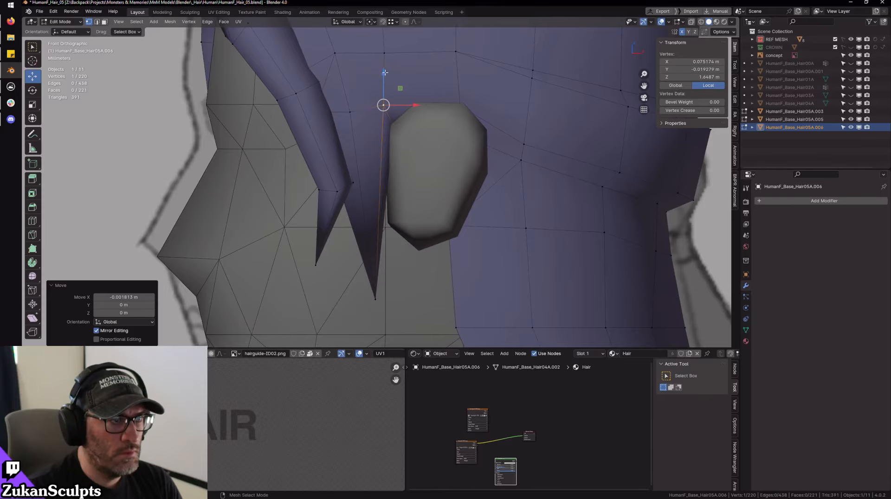
- Fine-tune the height of the ear's front corner vertex along Z and check the hairline in the front view
drag(385, 73, 350, 80)
click(350, 111)
scroll(434, 228, down, 2)
middle_drag(434, 228, 417, 240)
scroll(415, 209, down, 2)
key(Tab)
key(KP_1)
scroll(404, 210, up, 4)
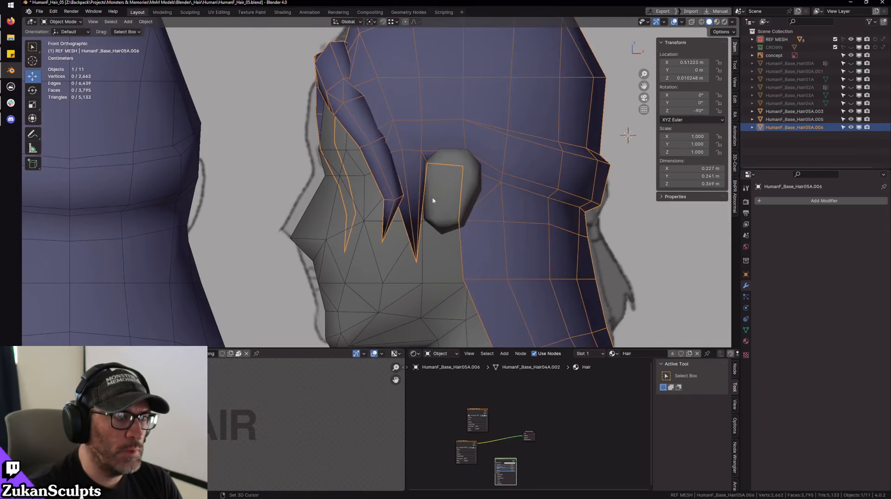
- Select a face on each front bang strand in face mode, extend the selection to the linked strands and hide them
key(Tab)
key(ctrl+Tab)
click(421, 232)
right_click(365, 152)
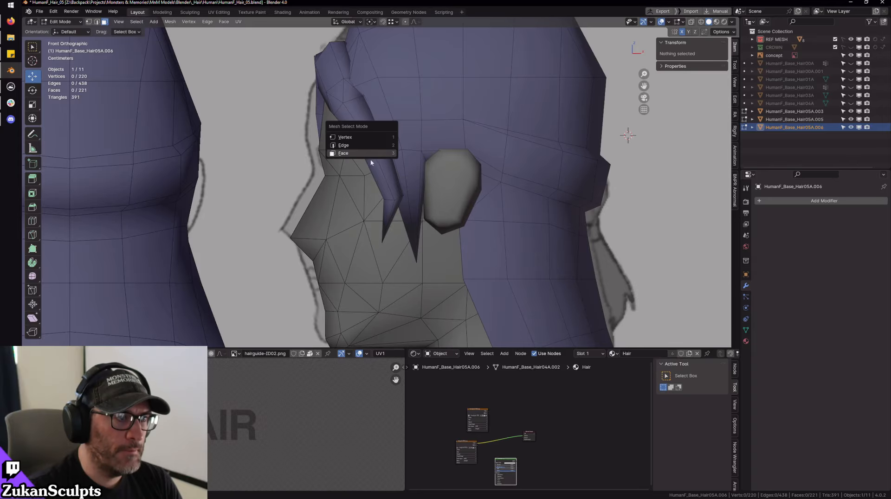
click(364, 152)
middle_drag(358, 133, 355, 128)
scroll(355, 127, down, 2)
click(355, 127)
click(341, 123)
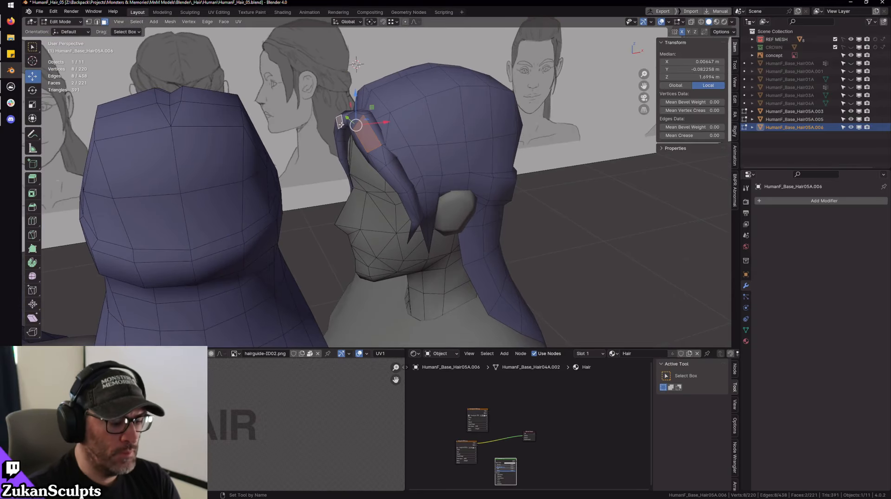
key(ctrl+l)
key(h)
- Select the faces of the pointed strands in front of the ears in the x-ray front view and bisect them with a horizontal cut
key(KP_1)
key(alt+z)
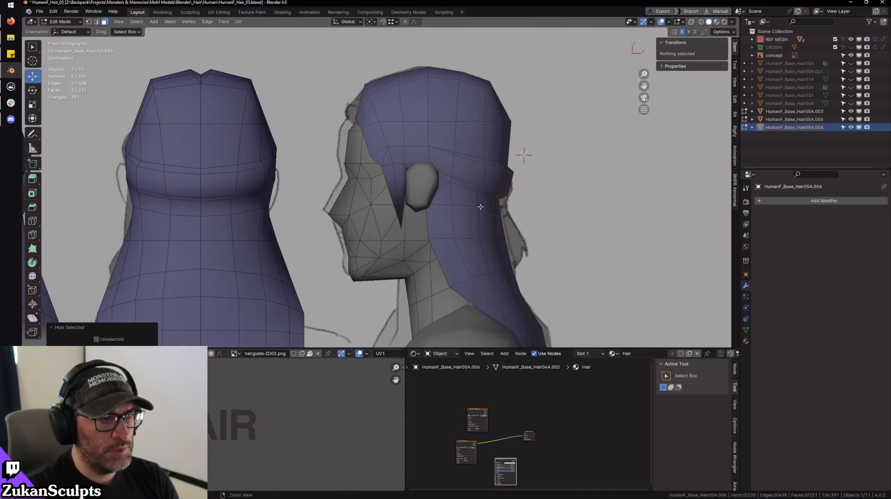
scroll(420, 225, up, 5)
key(ctrl+Tab)
alt+right_drag(400, 225, 376, 226)
drag(376, 226, 464, 177)
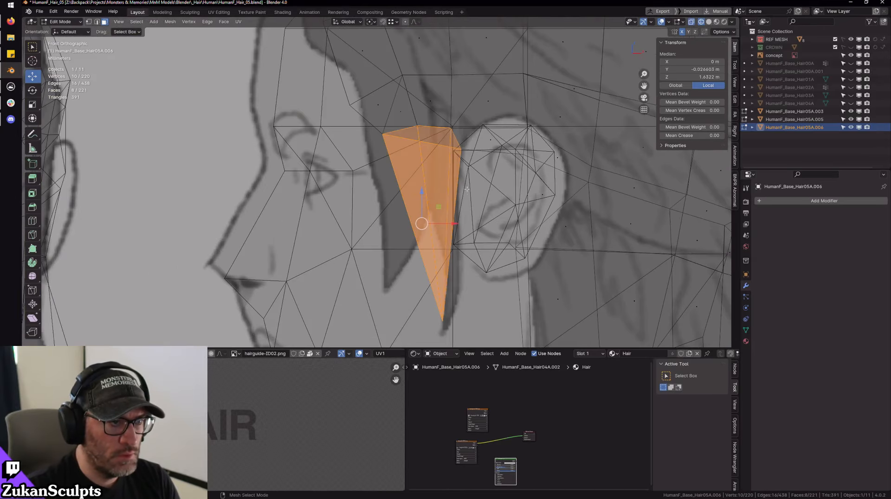
alt+middle_drag(370, 174, 344, 178)
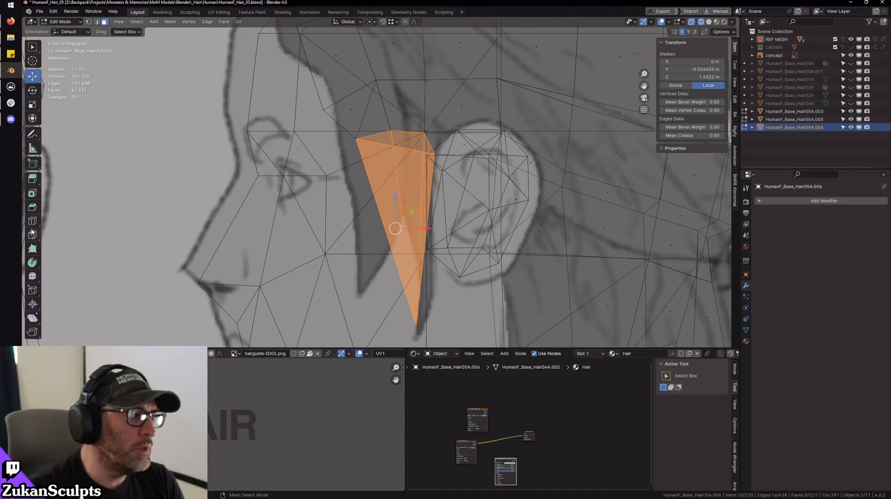
drag(32, 235, 61, 251)
drag(365, 213, 485, 213)
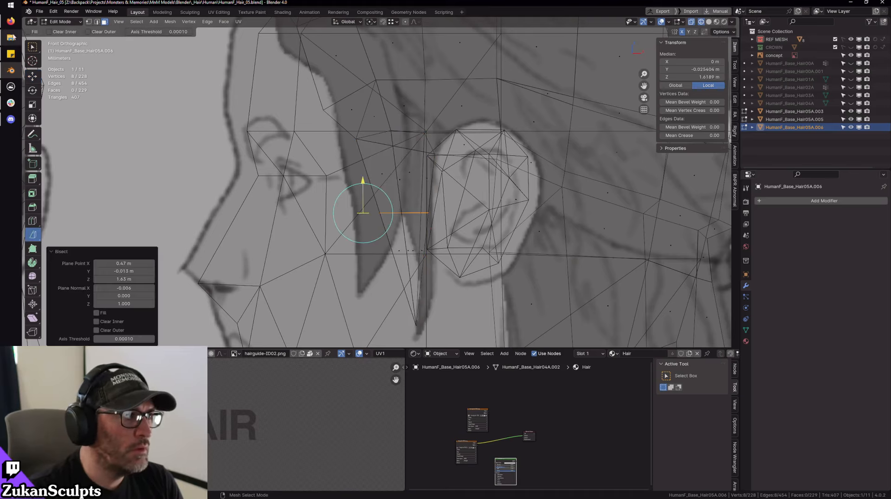
- Slide the new cut's vertices down the strand in front of the ear by a factor of about 0.286
click(33, 48)
key(ctrl+Tab)
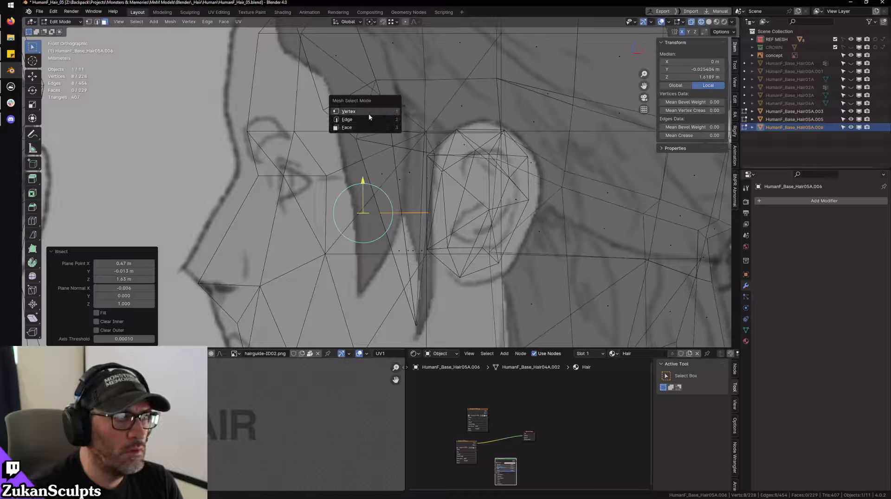
click(369, 114)
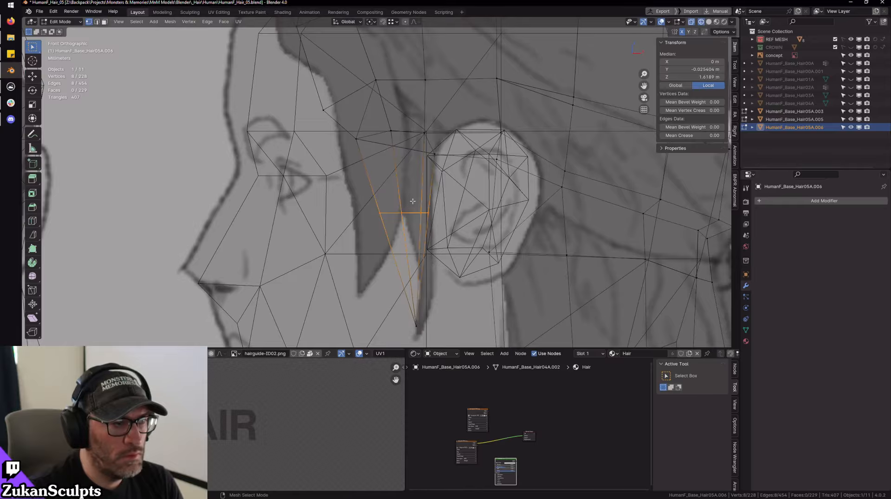
click(33, 288)
drag(410, 215, 411, 261)
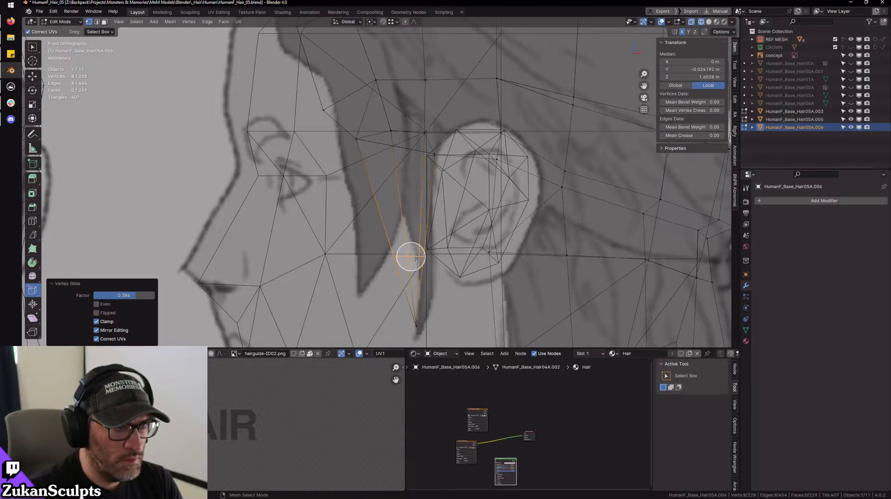
key(w)
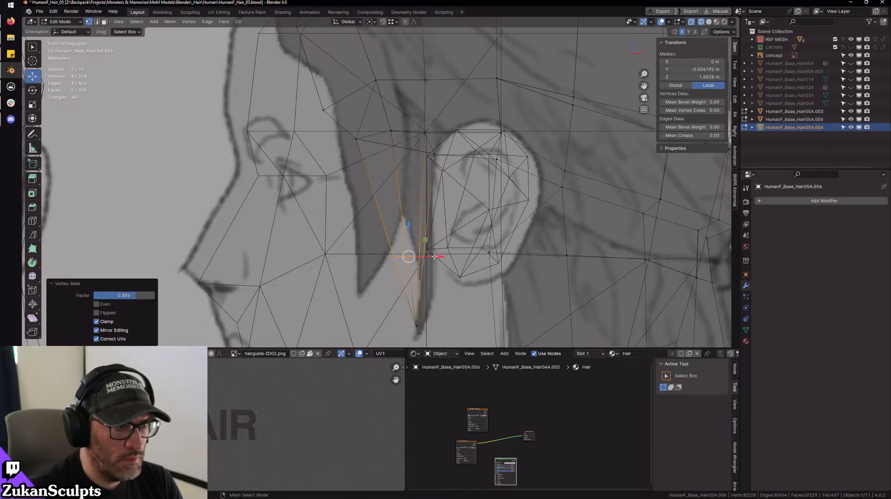
- Add one loop cut across the upper part of the pointed strand in front of the ear on both sides of the head
click(421, 203)
click(420, 203)
middle_drag(420, 203, 366, 199)
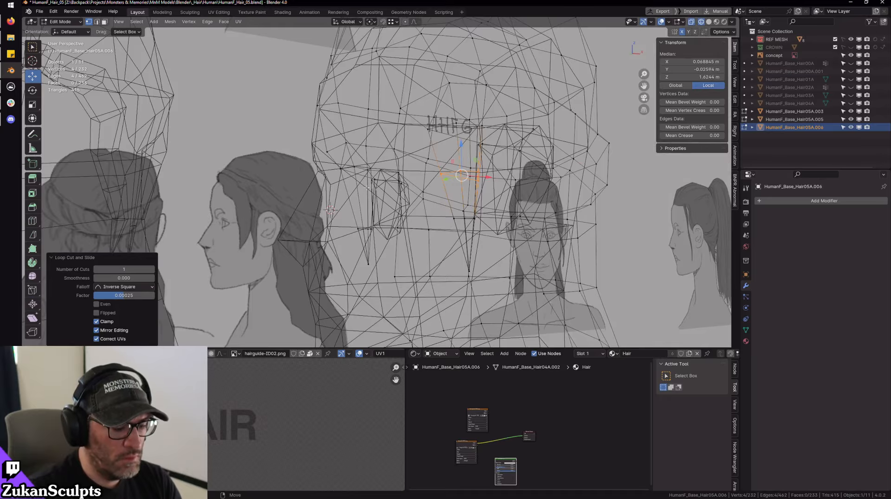
key(KP_Divide)
key(KP_Decimal)
scroll(158, 213, down, 2)
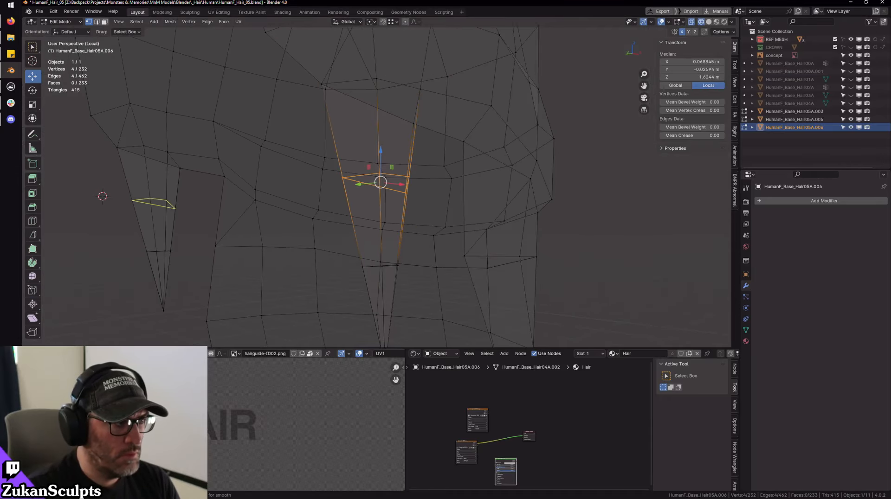
click(157, 215)
click(158, 214)
- Select both new upper strand loops and flatten them by scaling to 0 along Z
middle_drag(434, 227, 388, 221)
key(KP_1)
key(KP_Decimal)
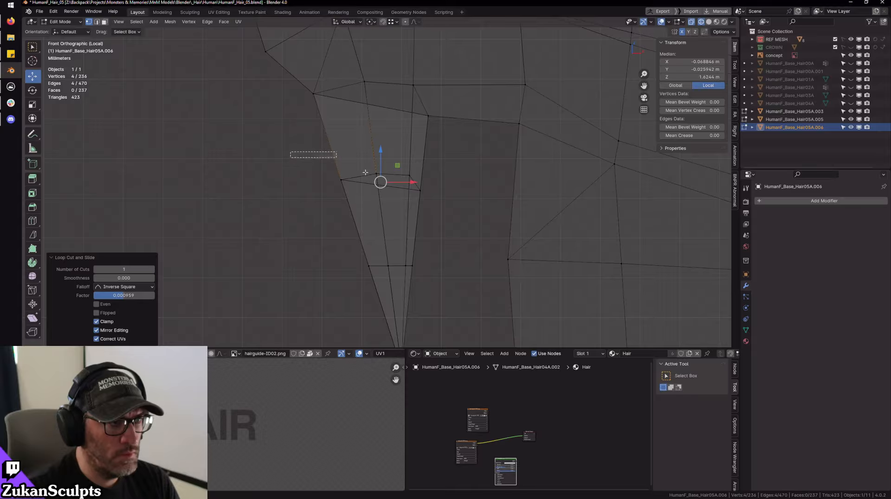
drag(365, 172, 458, 218)
key(r)
key(s)
key(z)
key(0)
key(Return)
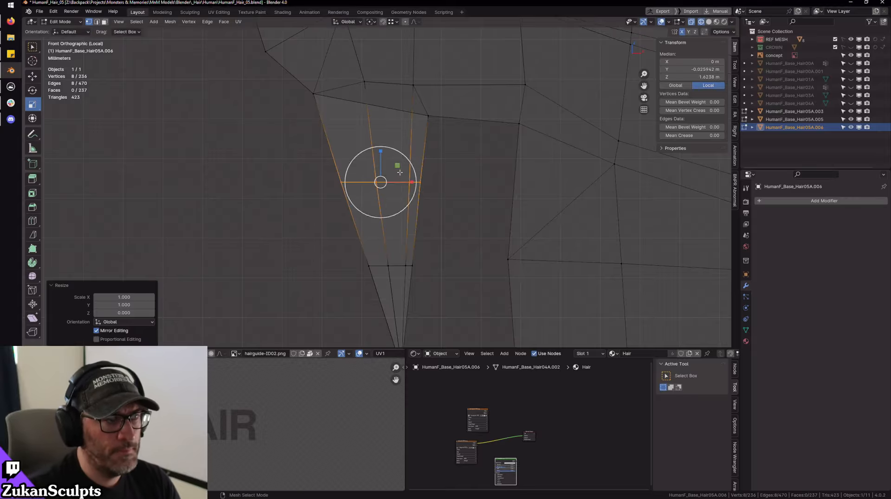
- Restore the full scene and shift the flattened strand loops about 0.0023 m along X, towards the ear
key(KP_Divide)
mouse_move(430, 189)
middle_down()
mouse_move(469, 204)
mouse_move(444, 223)
middle_up()
key(KP_1)
key(w)
scroll(479, 224, up, 5)
key(alt+z)
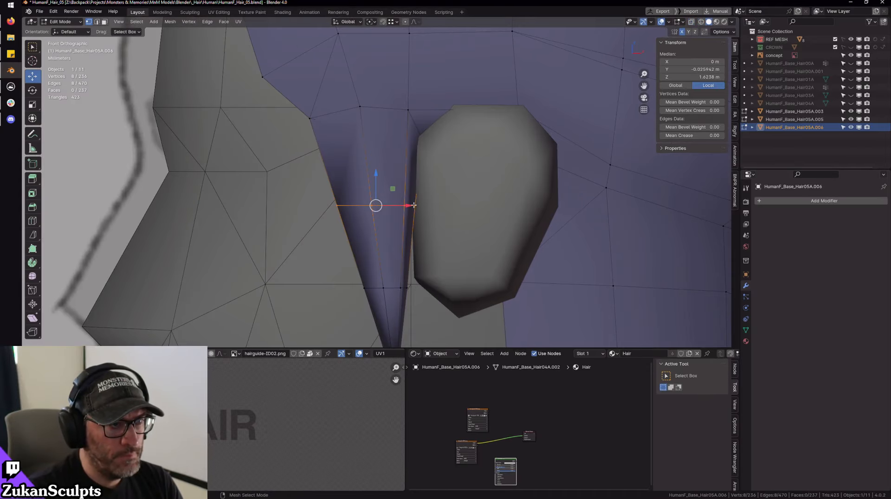
key(z)
mouse_move(303, 231)
mouse_down()
mouse_move(386, 191)
mouse_move(404, 207)
mouse_move(397, 218)
mouse_up()
key(z)
key(z)
key(z)
mouse_move(422, 210)
middle_down()
mouse_move(422, 257)
mouse_move(440, 207)
middle_up()
scroll(418, 253, down, 4)
scroll(419, 254, down, 4)
scroll(440, 208, up, 5)
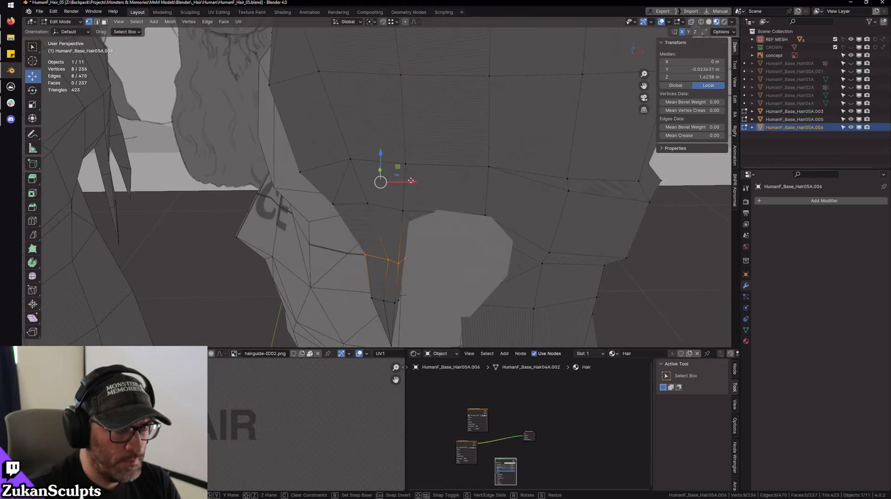
drag(410, 182, 415, 182)
middle_drag(414, 200, 429, 243)
- Select a single vertex of the upper strand loop and move it about -0.0022 m along X
click(399, 228)
drag(442, 221, 447, 226)
middle_drag(446, 226, 431, 240)
drag(455, 251, 447, 252)
middle_drag(446, 251, 424, 235)
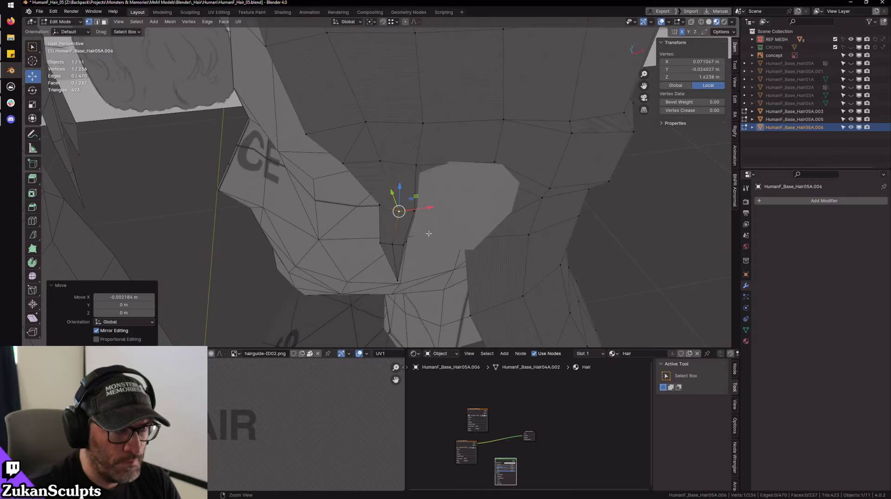
- Add the neighbouring vertex beside the ear to the selection and move the pair about -0.0027 m along Y
scroll(422, 237, up, 3)
key(alt+z)
key(ctrl+Tab)
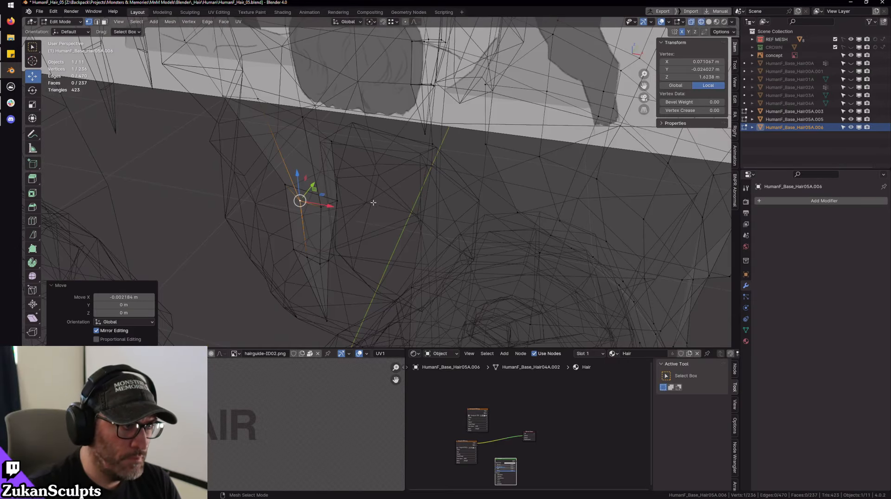
mouse_move(373, 203)
middle_down()
mouse_move(404, 193)
mouse_move(387, 237)
middle_up()
shift+click(391, 197)
key(shift+z)
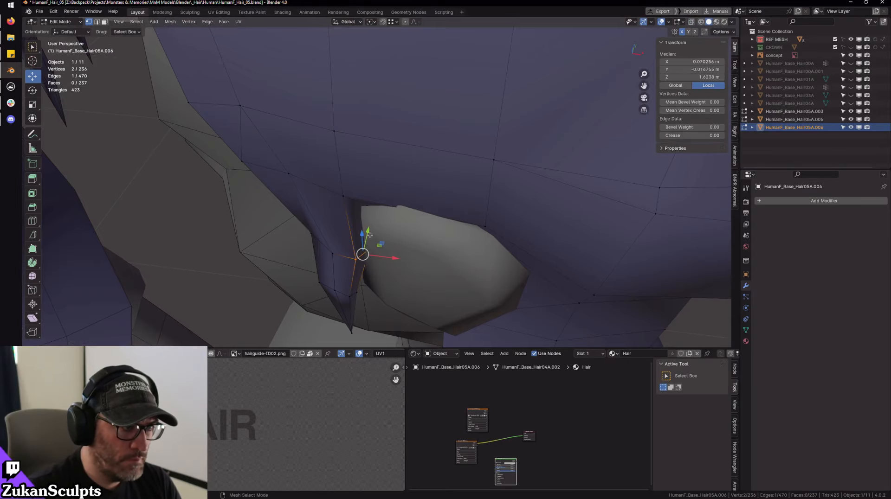
drag(369, 235, 365, 241)
middle_drag(365, 241, 413, 188)
- Select the lower loop vertices of the strands in front of the ears and move them about 0.0043 m along X
middle_drag(388, 104, 476, 243)
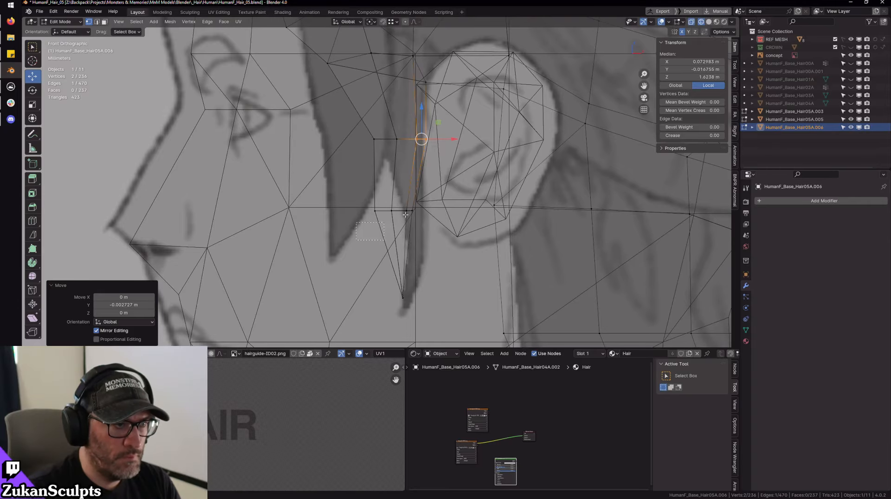
key(ctrl+l)
key(g)
key(x)
drag(435, 212, 436, 212)
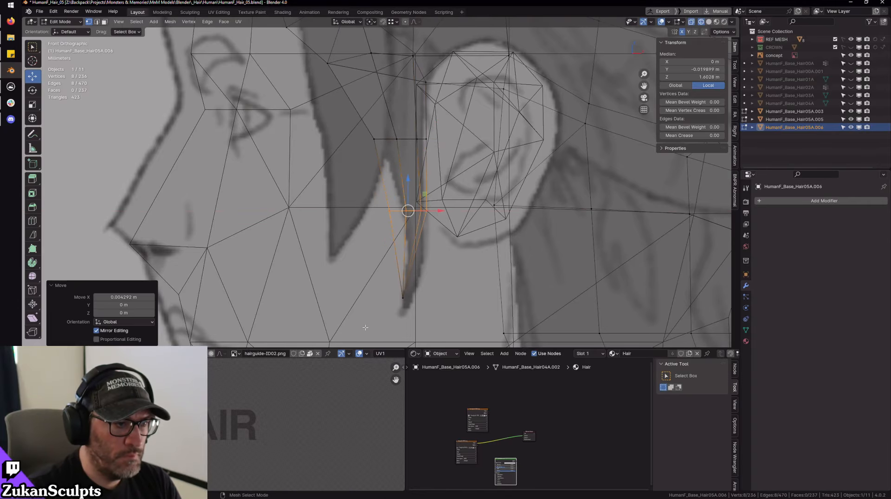
- Shift the tip of the strand in front of the ear along X and nudge its middle vertex pair about 0.0016 m along X
drag(389, 284, 426, 297)
key(g)
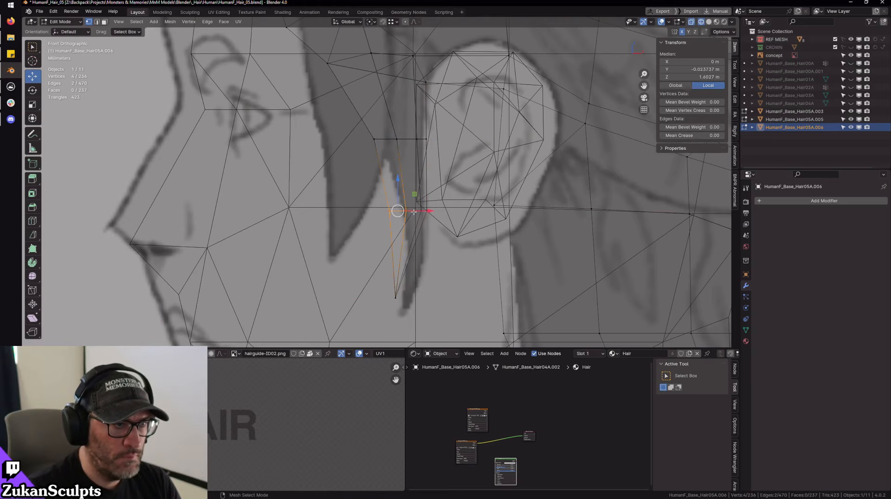
click(411, 210)
key(Tab)
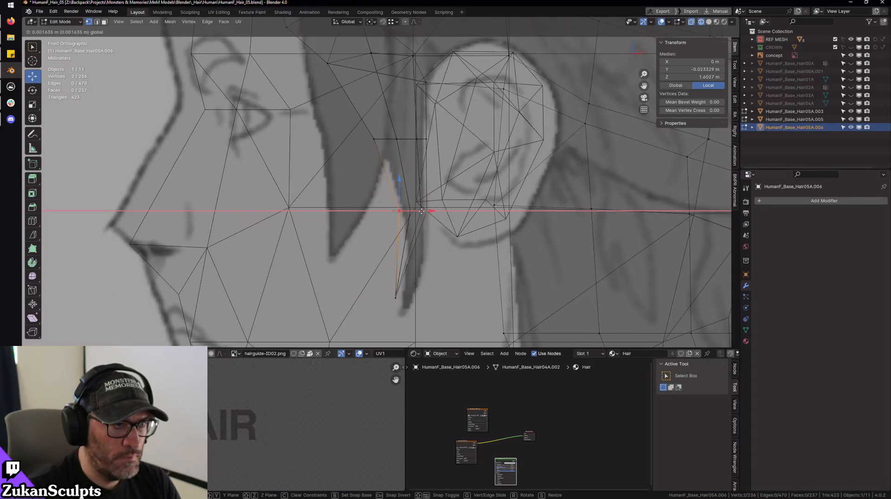
middle_drag(415, 213, 469, 239)
key(KP_1)
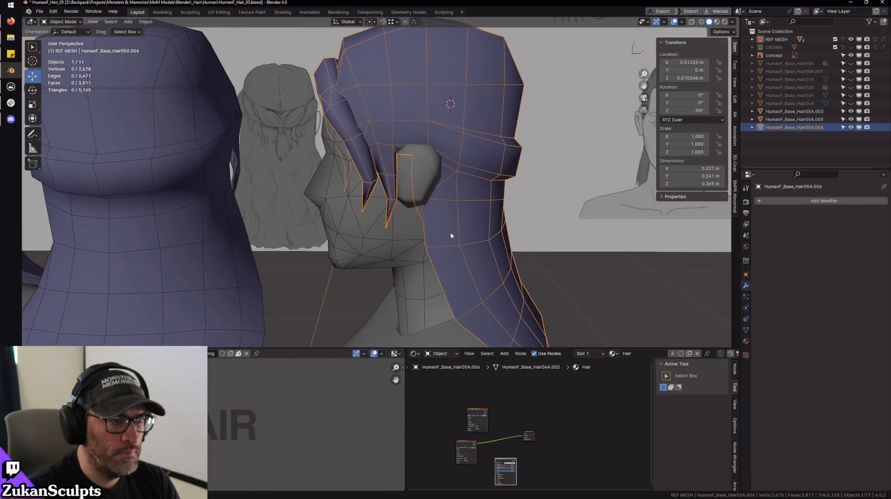
key(Tab)
key(KP_Decimal)
key(shift+z)
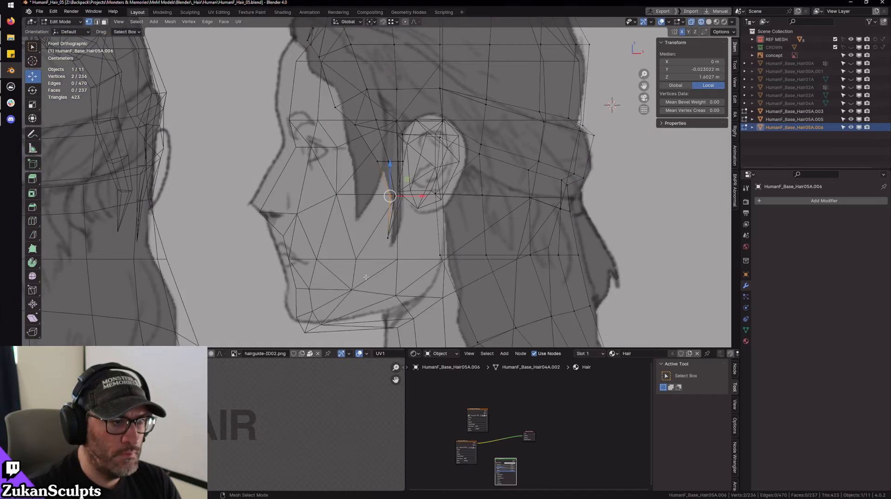
- Inspect the hair from several angles and reveal all hidden strand geometry of the mesh
drag(412, 239, 421, 235)
key(Tab)
scroll(422, 234, down, 3)
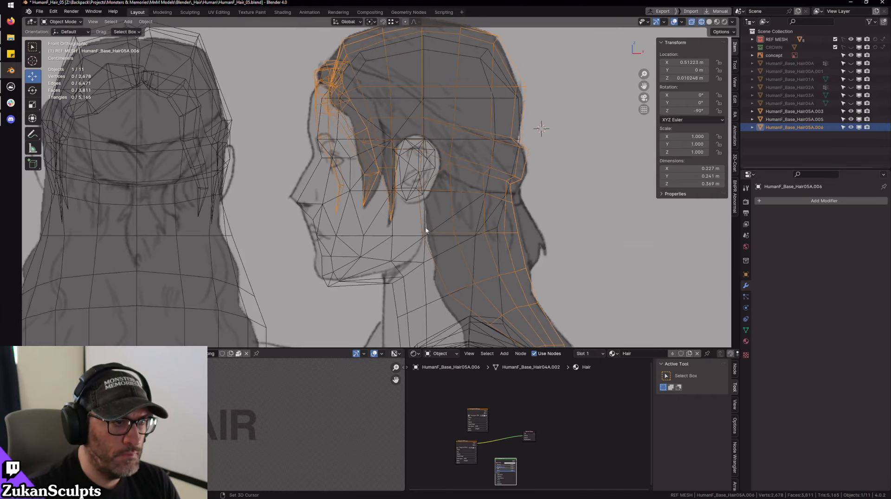
middle_drag(423, 234, 442, 218)
key(shift+z)
scroll(442, 218, down, 2)
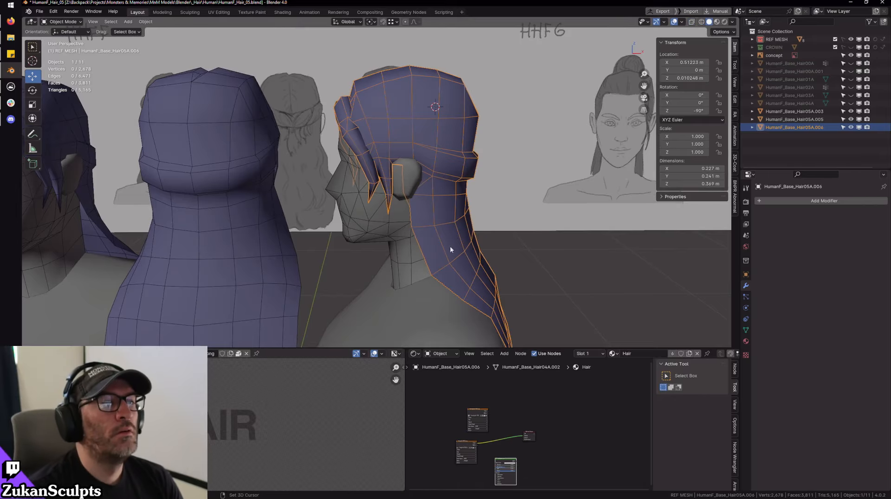
mouse_move(450, 250)
middle_down()
mouse_move(451, 190)
mouse_move(491, 145)
mouse_move(503, 179)
mouse_move(435, 179)
mouse_move(363, 197)
mouse_move(505, 181)
mouse_move(424, 186)
mouse_move(394, 207)
mouse_move(413, 138)
mouse_move(299, 199)
mouse_move(388, 226)
mouse_move(503, 219)
mouse_move(464, 222)
middle_up()
key(Tab)
key(alt+h)
key(Tab)
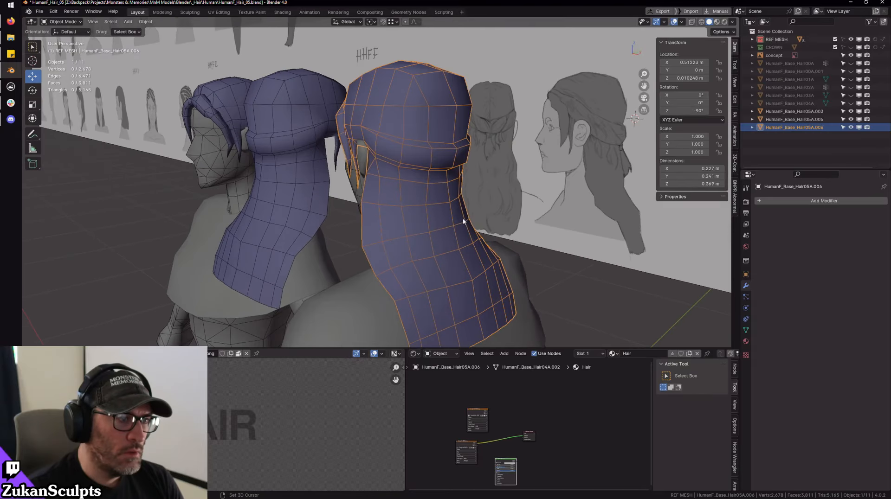
- Edit the side-view hair in wireframe and select the six centre faces at the back, just below the hair band
middle_drag(285, 196, 370, 205)
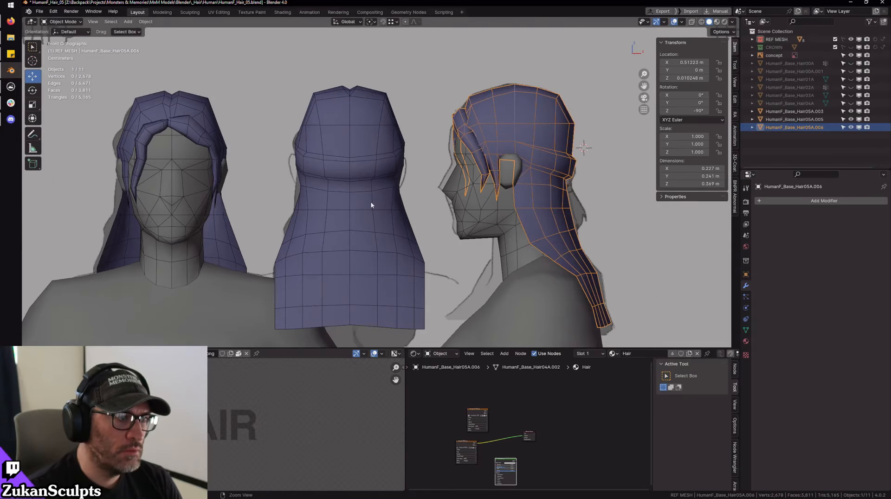
click(375, 203)
click(558, 213)
key(Tab)
scroll(433, 214, up, 6)
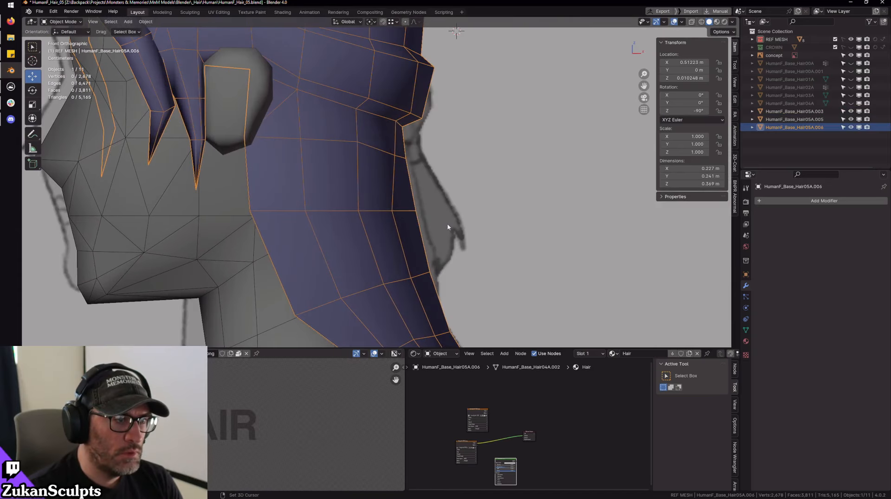
right_click(426, 215)
click(412, 228)
shift+middle_drag(412, 228, 389, 229)
key(shift+z)
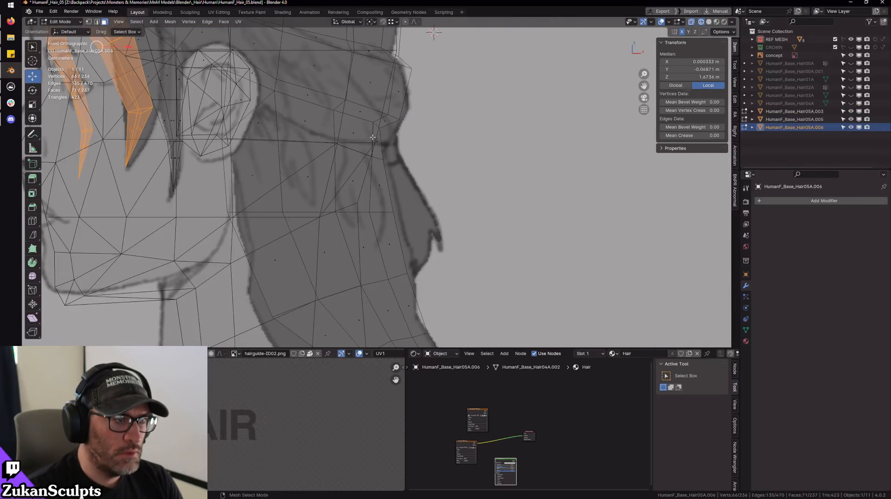
drag(370, 135, 423, 269)
- Try to extrude the selected back faces outward by about 0.0116 m
key(e)
click(462, 215)
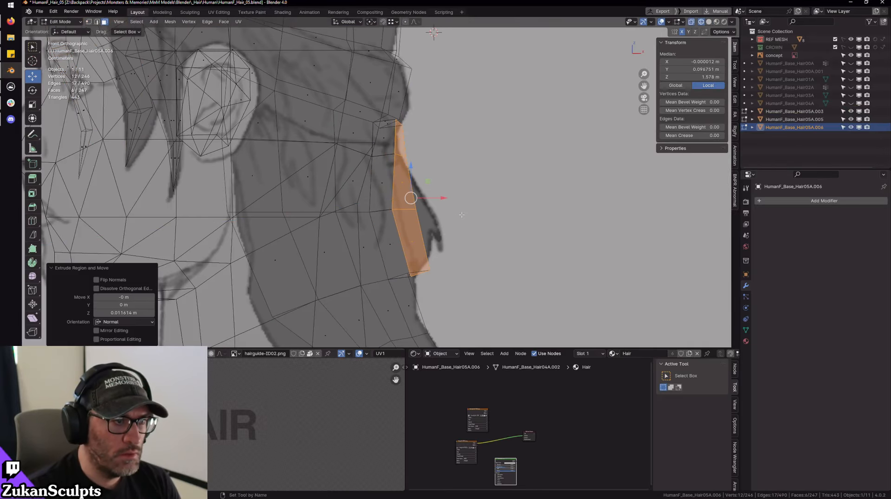
key(ctrl+z)
- Duplicate the selected faces and place the copy about 0.018 m away, behind the hair
key(shift+d)
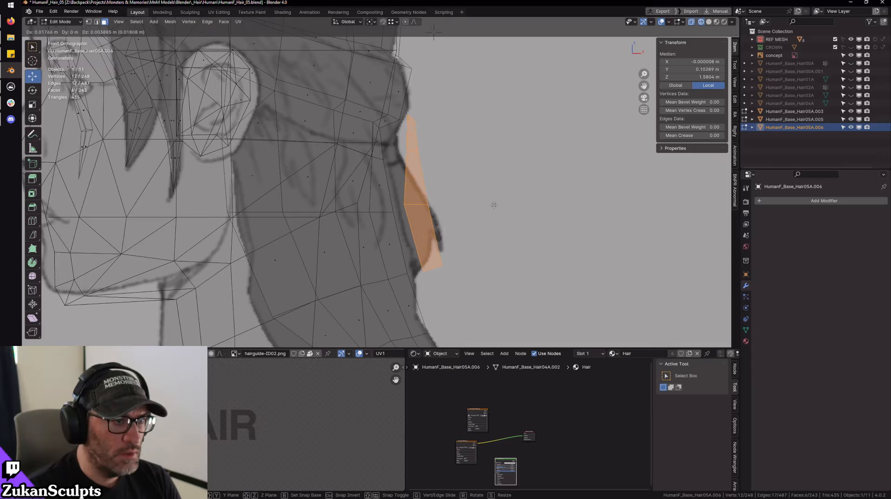
click(495, 206)
key(ctrl+Tab)
key(Escape)
middle_drag(510, 216, 390, 220)
- Edit the back-view hair copy and scale the duplicated face patch uniformly by about 0.644
key(Tab)
key(shift+z)
click(390, 220)
key(Tab)
key(KP_1)
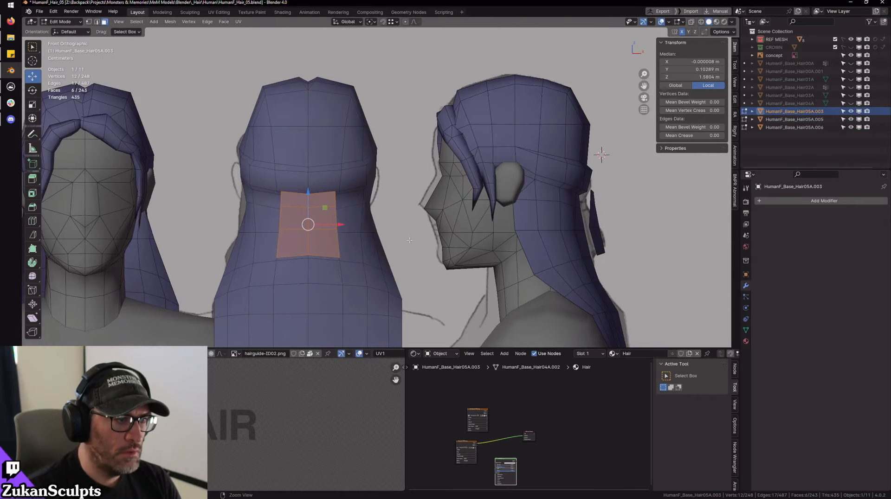
key(KP_Decimal)
key(shift+z)
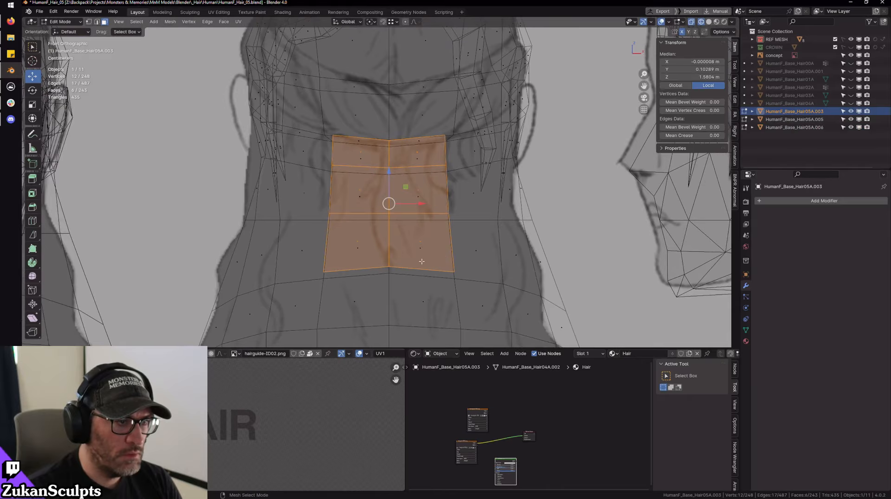
key(shift+z)
middle_drag(406, 234, 399, 234)
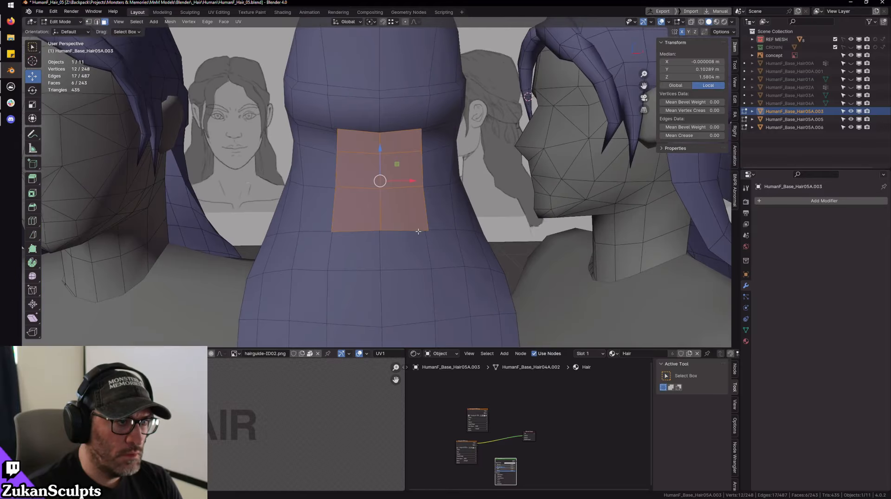
scroll(399, 234, up, 3)
key(ctrl+Tab)
click(395, 236)
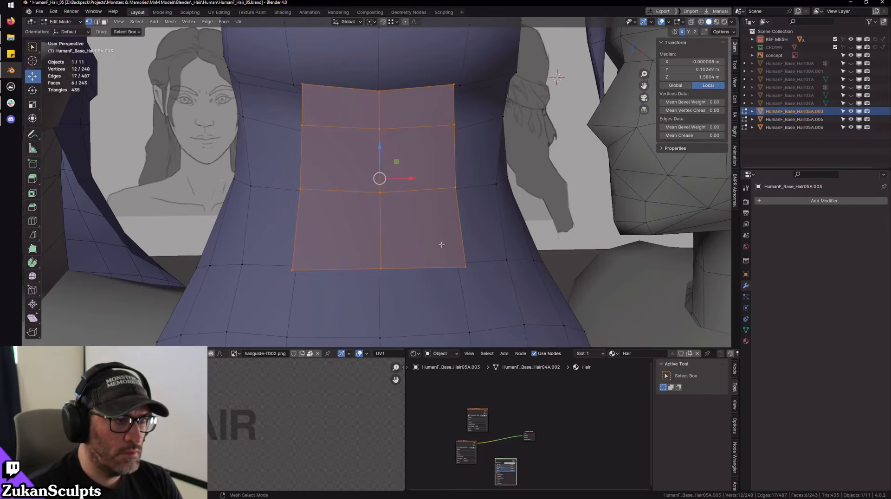
mouse_move(408, 193)
mouse_down()
mouse_move(392, 181)
mouse_move(399, 184)
mouse_up()
- Switch to the side-view hair copy and reposition the duplicated strip's vertices along the tied-back tuft's outline in the concept drawing
middle_drag(425, 215, 452, 176)
key(KP_1)
scroll(502, 185, up, 6)
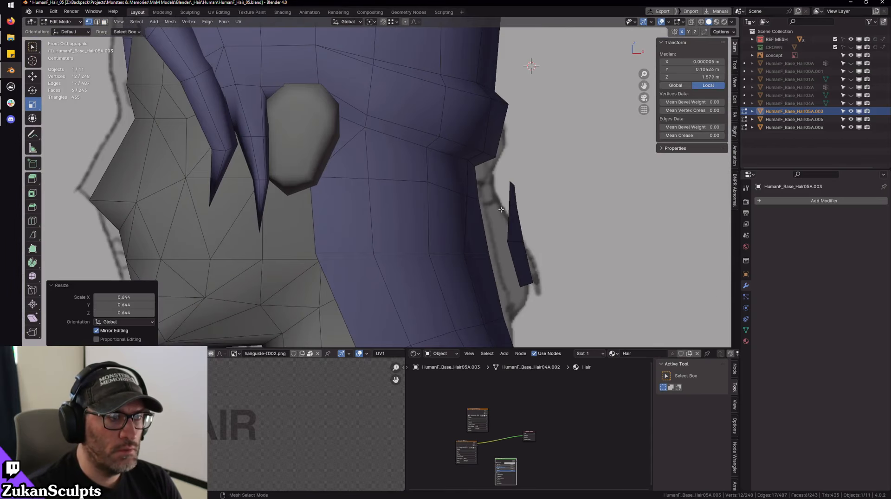
scroll(502, 185, up, 1)
key(shift+z)
right_click(455, 175)
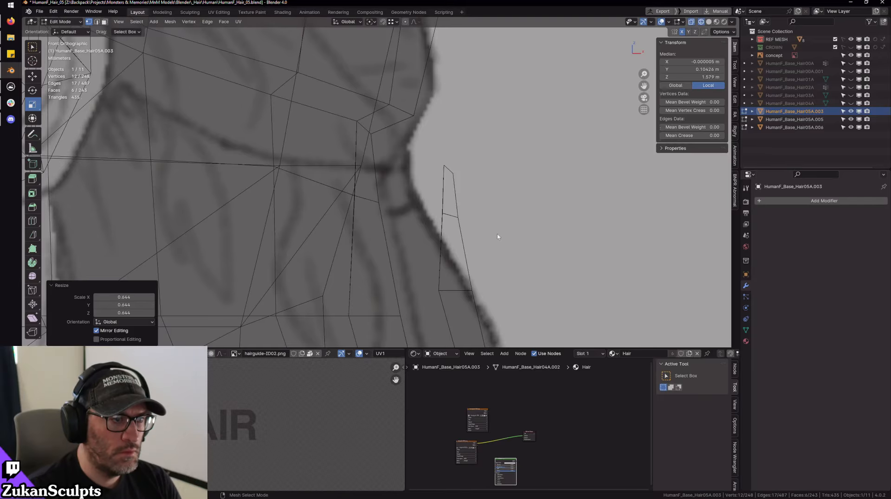
key(Tab)
click(461, 208)
click(461, 208)
key(Tab)
key(w)
drag(472, 190, 382, 146)
drag(415, 177, 479, 241)
drag(450, 215, 415, 207)
shift+middle_drag(486, 294, 493, 203)
scroll(493, 203, down, 1)
mouse_move(424, 189)
mouse_down()
mouse_move(486, 214)
mouse_move(440, 189)
mouse_up()
- Extrude the strip's bottom edge about 0.0175 m downward and slightly inward to form the tuft's curled-in end
drag(449, 251, 494, 300)
shift+middle_drag(497, 266, 523, 214)
key(e)
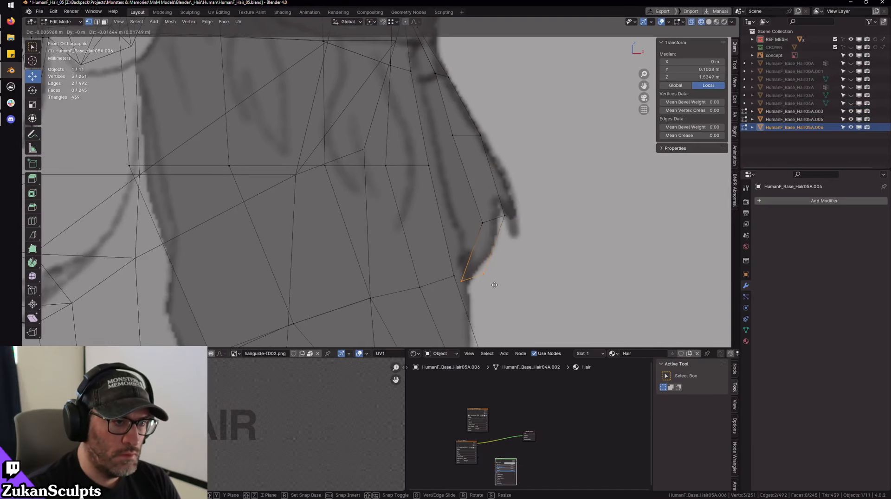
click(494, 285)
scroll(495, 285, down, 3)
middle_drag(494, 285, 423, 234)
scroll(539, 229, up, 3)
scroll(539, 228, down, 2)
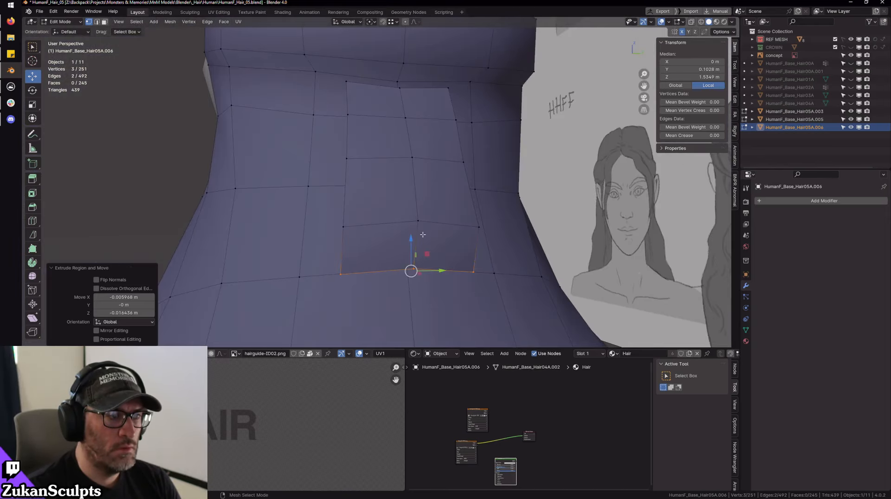
- Try to extrude a side edge loop of the back strip and shift it along X
click(358, 226)
ctrl+alt+click(354, 203)
mouse_move(485, 195)
middle_down()
mouse_move(471, 193)
mouse_move(473, 213)
mouse_move(440, 214)
mouse_move(444, 226)
mouse_move(452, 216)
mouse_move(412, 197)
mouse_move(490, 221)
mouse_move(350, 245)
mouse_move(459, 260)
mouse_move(352, 227)
mouse_move(400, 223)
middle_up()
alt+shift+click(473, 193)
key(e)
right_click(462, 215)
key(g)
key(x)
click(366, 183)
- Isolate the hair mesh, then extrude both side edge loops of the strip and move them about -0.0037 m along X
key(slash)
scroll(480, 264, up, 3)
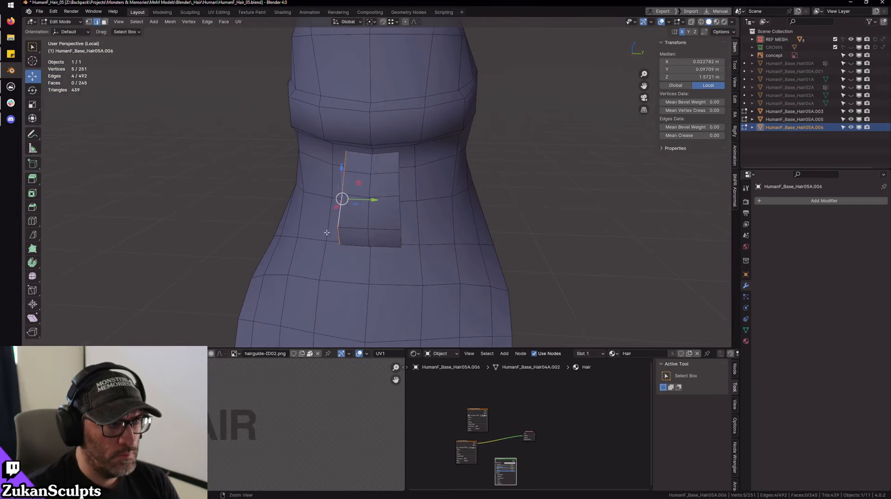
middle_drag(327, 233, 376, 229)
key(2)
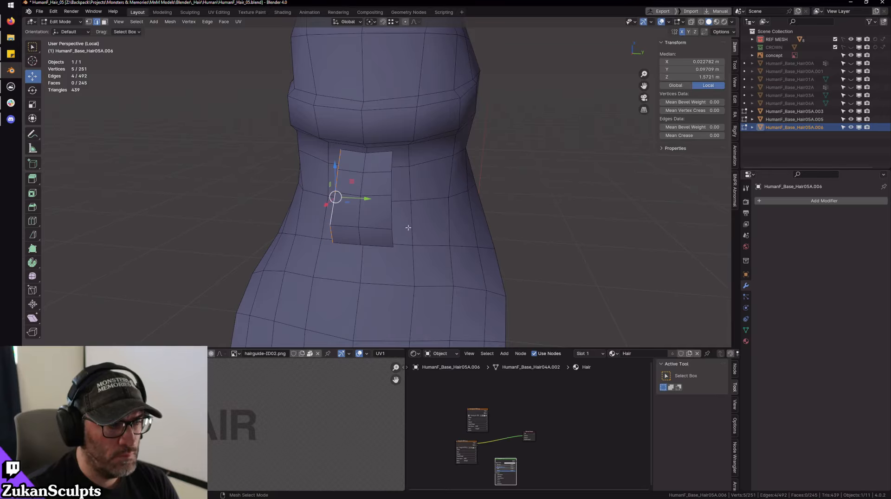
scroll(398, 222, up, 2)
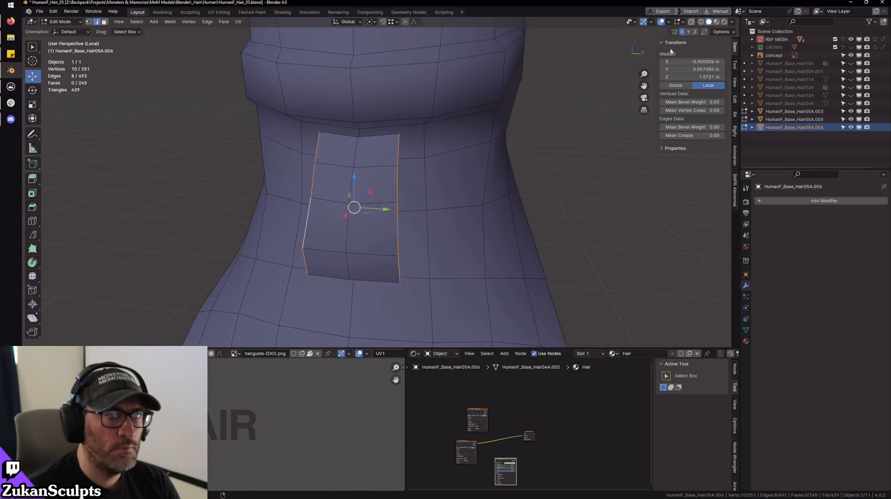
middle_drag(395, 181, 433, 209)
key(e)
key(Escape)
key(g)
key(x)
click(262, 181)
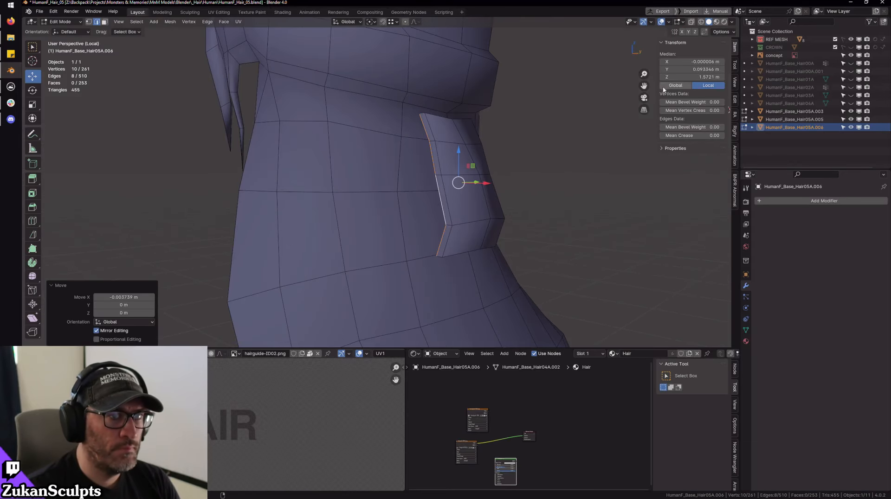
- Move two side vertices on the strip's extruded rim towards the hair along X, the upper one by about -0.0022 m
shift+middle_drag(528, 116, 486, 119)
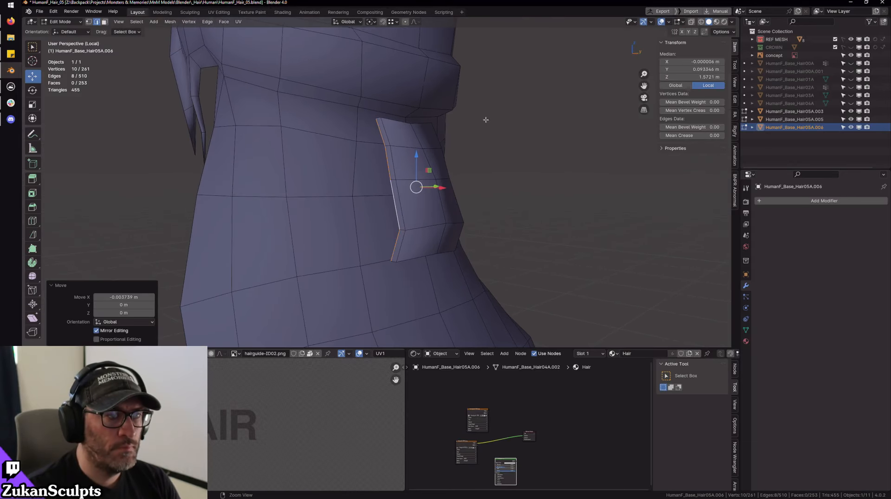
middle_drag(428, 209, 439, 214)
key(ctrl+Tab)
click(427, 219)
click(442, 230)
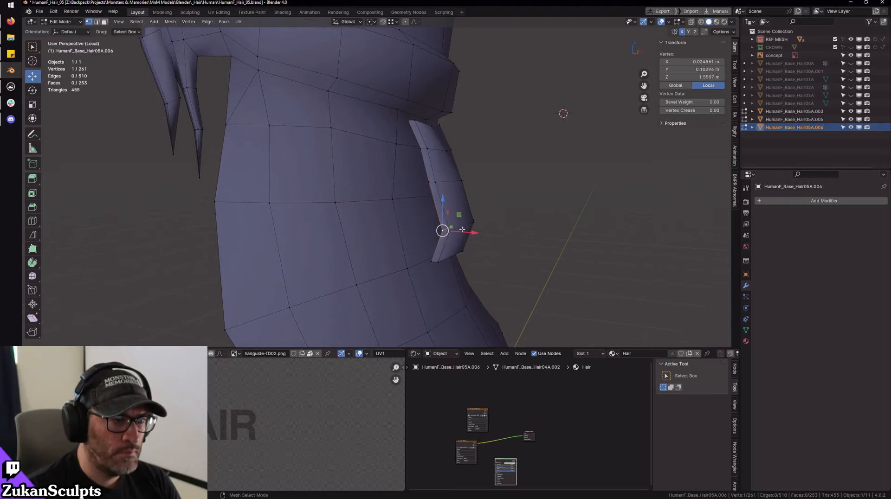
key(g)
key(x)
click(425, 190)
click(428, 181)
key(g)
key(x)
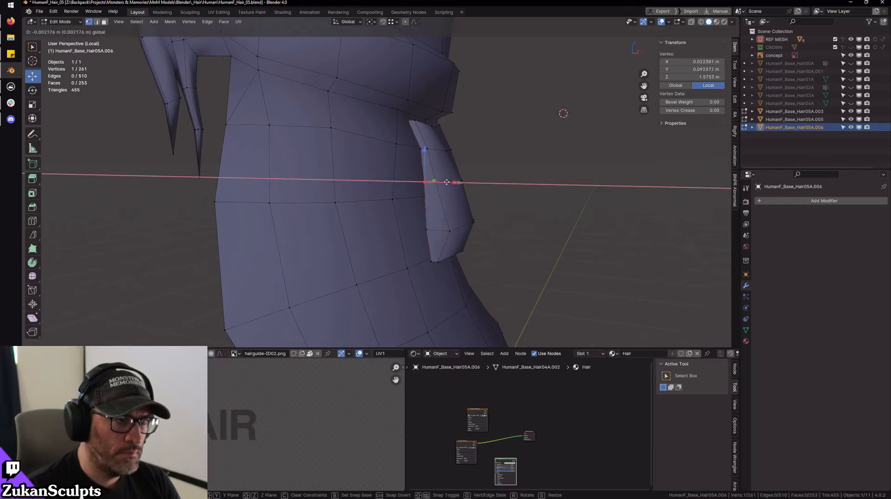
click(442, 185)
- Select the vertex beside the strip's bottom corner and move it about 0.0069 m towards the strip's centre
alt+drag(469, 268, 407, 229)
scroll(412, 219, up, 2)
click(389, 206)
middle_drag(407, 229, 340, 235)
key(g)
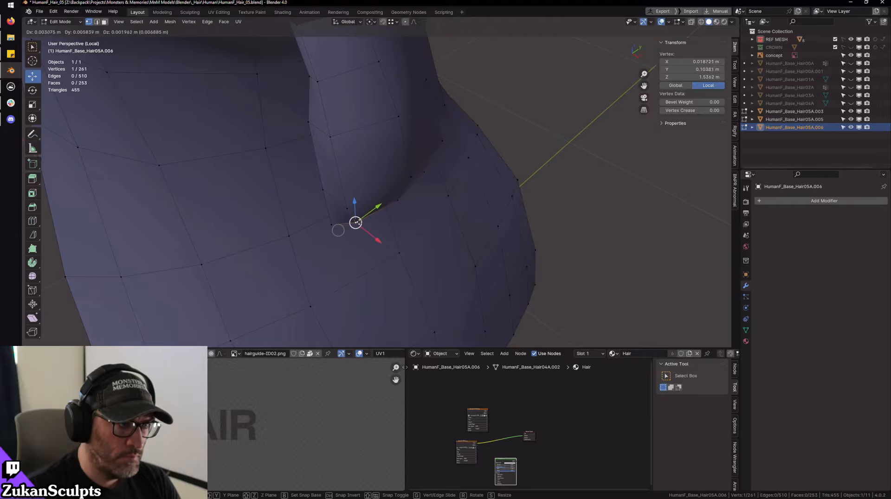
click(357, 222)
- Move the next vertex up by about 0.002, 0.0054 and 0.0025 m in X, Y and Z, and shift the one above it inward
key(g)
click(359, 201)
middle_drag(364, 195, 368, 232)
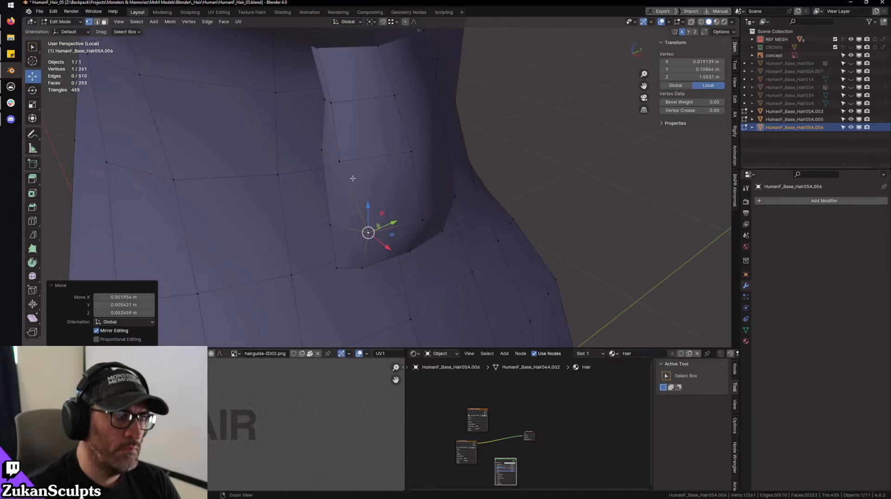
key(g)
click(349, 158)
- Move the strip's upper side vertex inward and its top one by about 0.0028, 0.0042 and -0.0006 m in X, Y and Z
middle_drag(348, 158, 355, 193)
key(g)
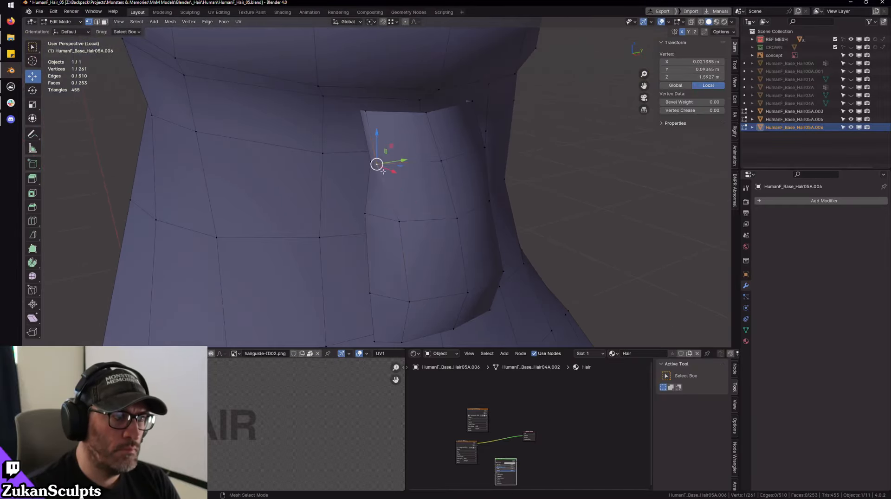
click(392, 156)
key(g)
click(361, 77)
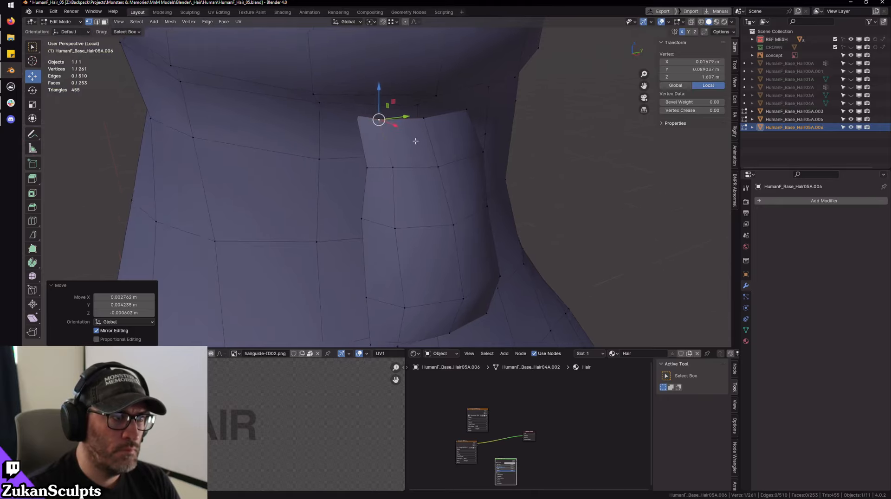
- Move the upper side vertex below the strip's top edge about 0.0017 m along Y and -0.0012 m along Z
middle_drag(361, 77, 360, 161)
key(g)
click(360, 161)
- Set the opposite upper side vertex's X to -0.014456 m and nudge it about 0.0003 m along Y and -0.0005 m along Z
scroll(618, 158, up, 2)
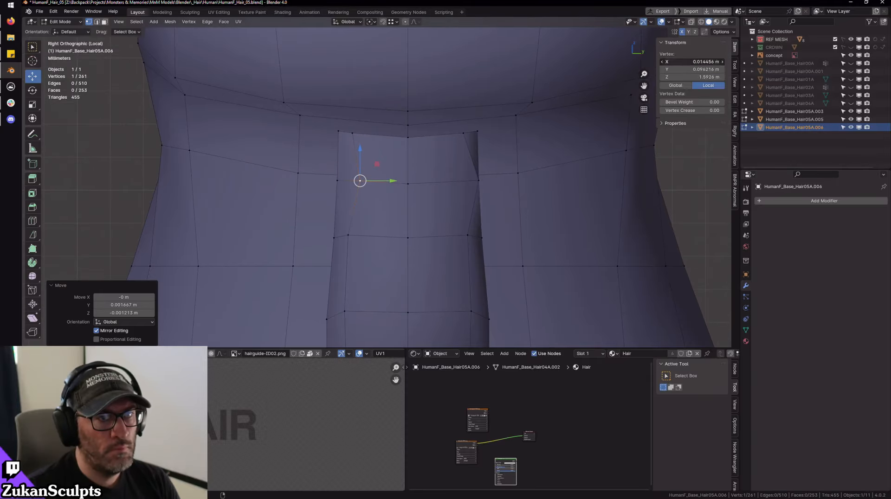
click(478, 180)
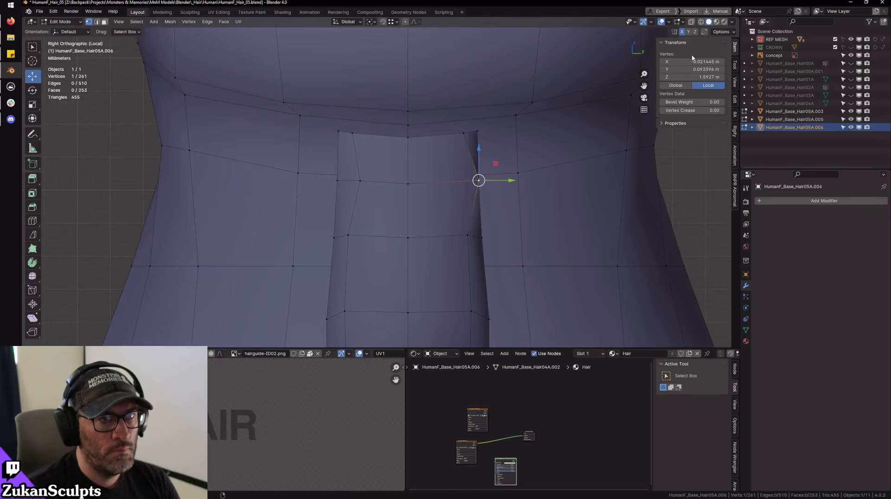
key(Return)
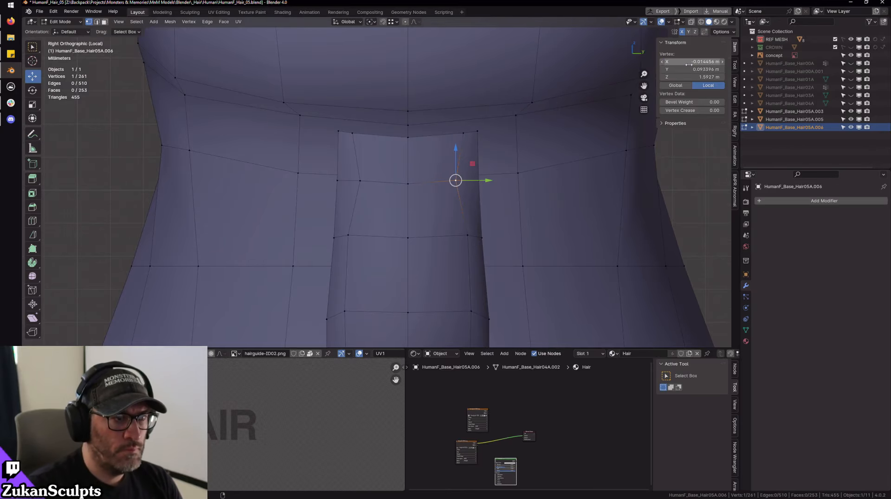
key(g)
click(456, 181)
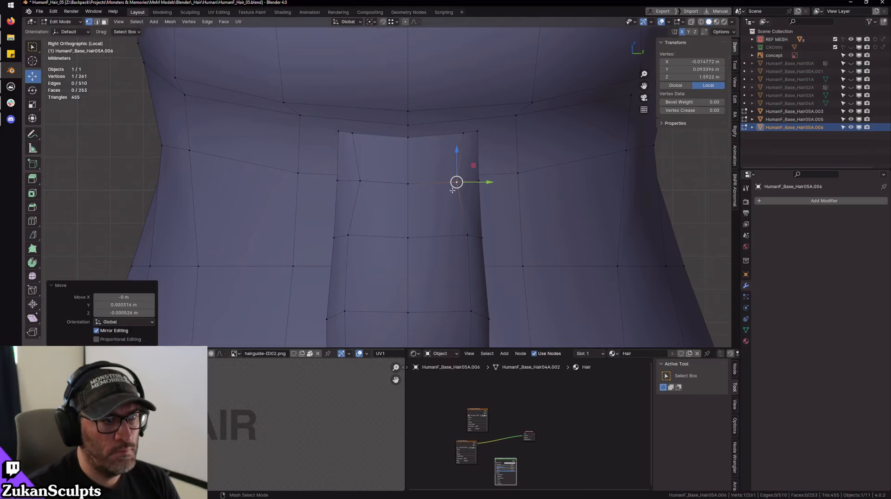
- Align the strip's two upper inner side vertices with each other in depth by scaling their spacing along X to 0
shift+click(370, 178)
middle_drag(370, 178, 439, 194)
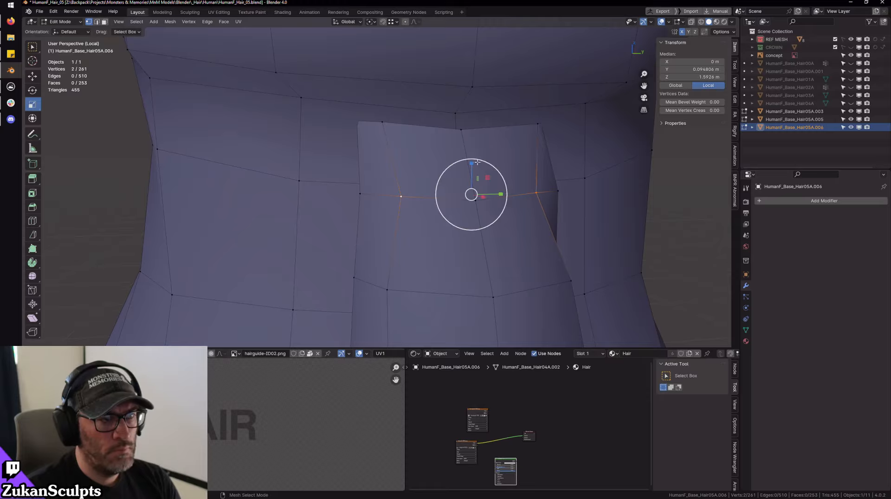
key(ctrl+x)
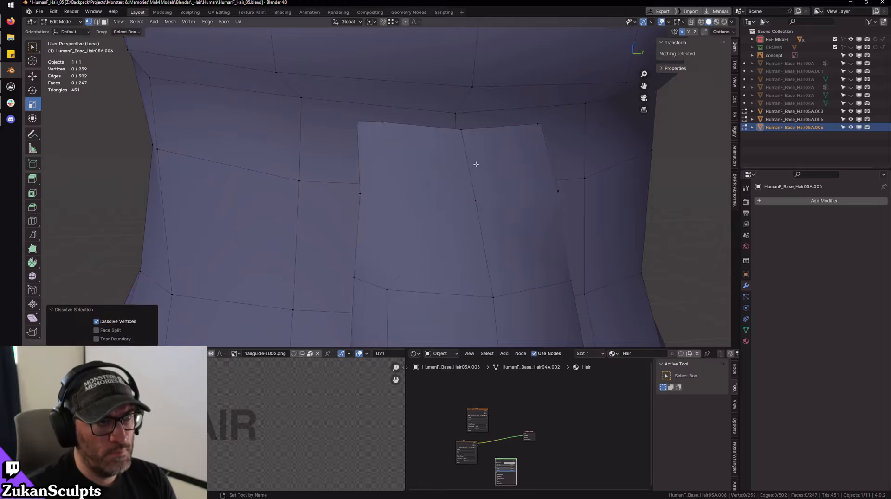
key(ctrl+z)
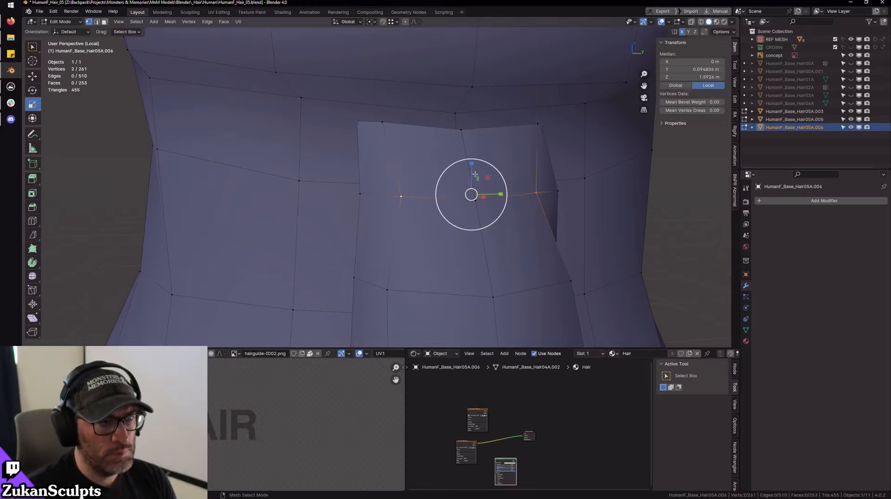
drag(471, 164, 463, 192)
key(0)
middle_drag(519, 203, 496, 214)
drag(485, 212, 482, 211)
middle_drag(434, 284, 350, 287)
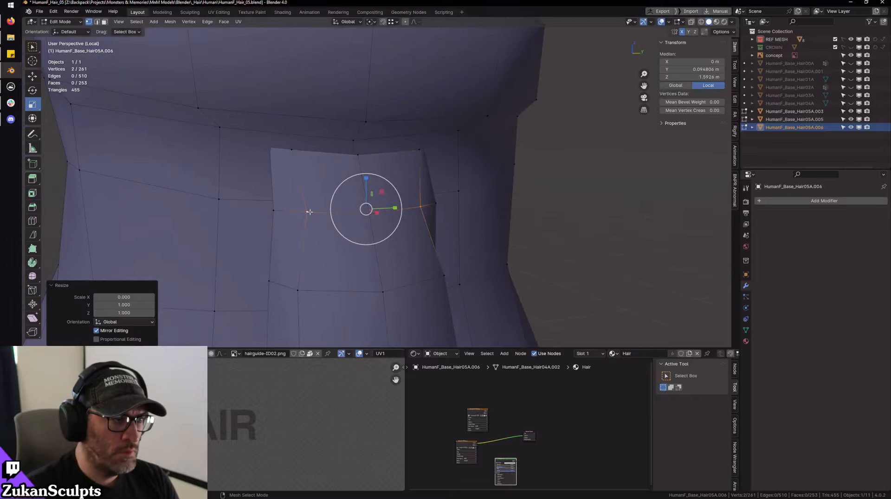
- Shift the strip's top inner vertex about 0.0074 m and its adjacent top corner about 0.0068 m along Y toward the centre
click(309, 212)
key(w)
middle_drag(361, 232, 329, 210)
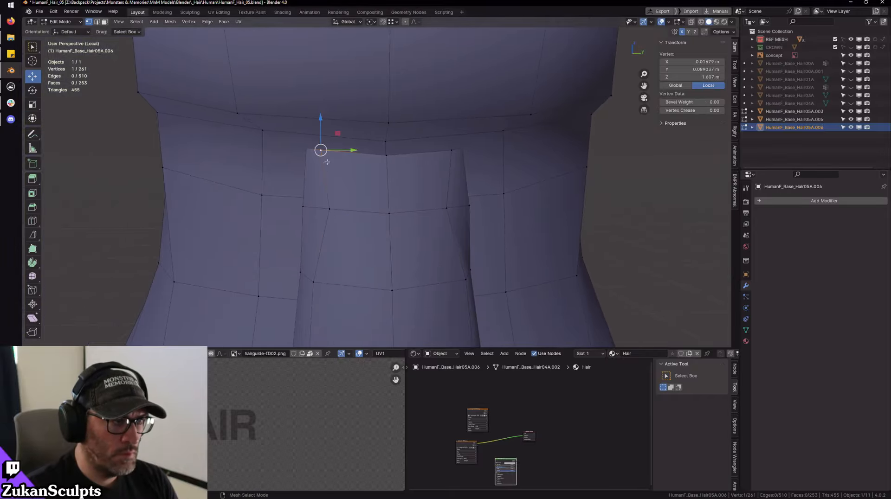
drag(328, 154, 355, 156)
middle_drag(320, 156, 332, 161)
key(alt+z)
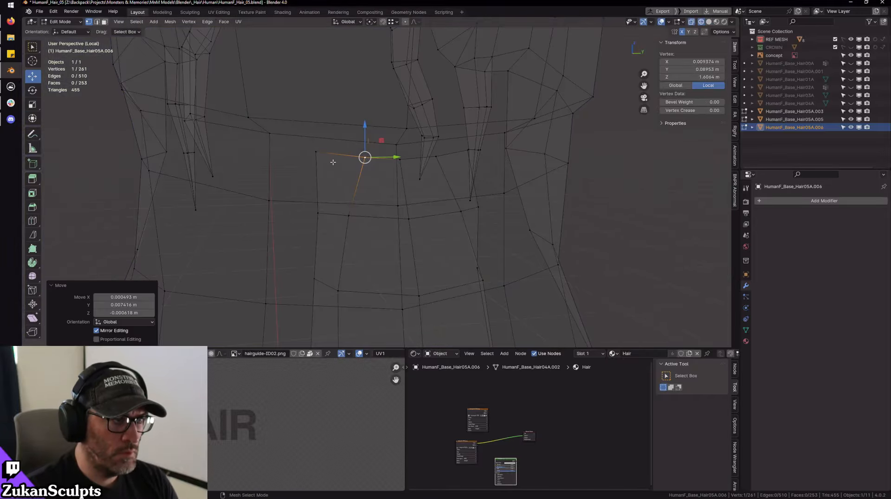
click(319, 153)
key(alt+z)
drag(324, 156, 348, 157)
key(alt+z)
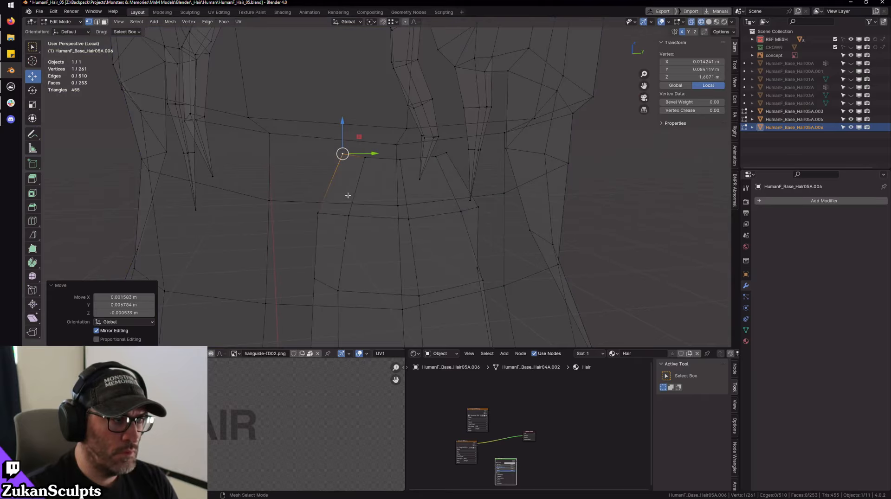
- Leave the isolated mesh view and select the back-view hair copy HumanF_Base_Hair05A.003 over its concept drawing
key(Tab)
key(KP_Divide)
scroll(434, 245, up, 5)
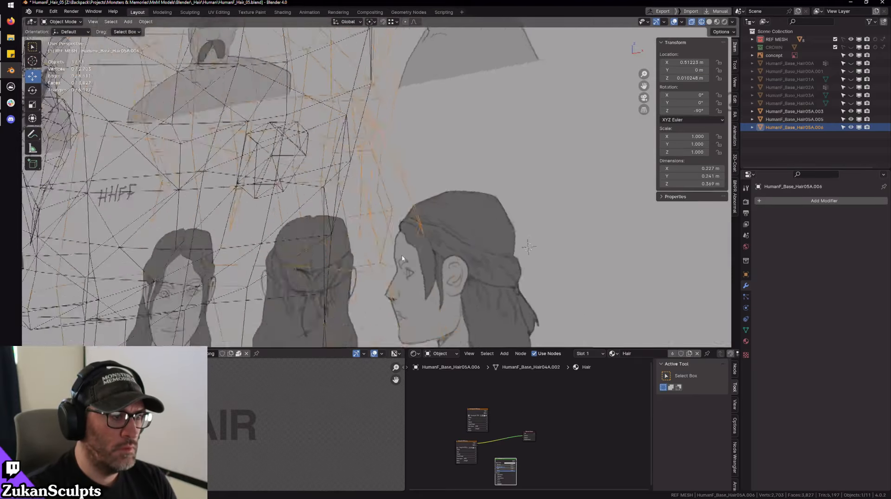
key(shift+z)
scroll(434, 245, down, 9)
shift+middle_drag(320, 239, 452, 211)
scroll(451, 211, up, 3)
click(304, 155)
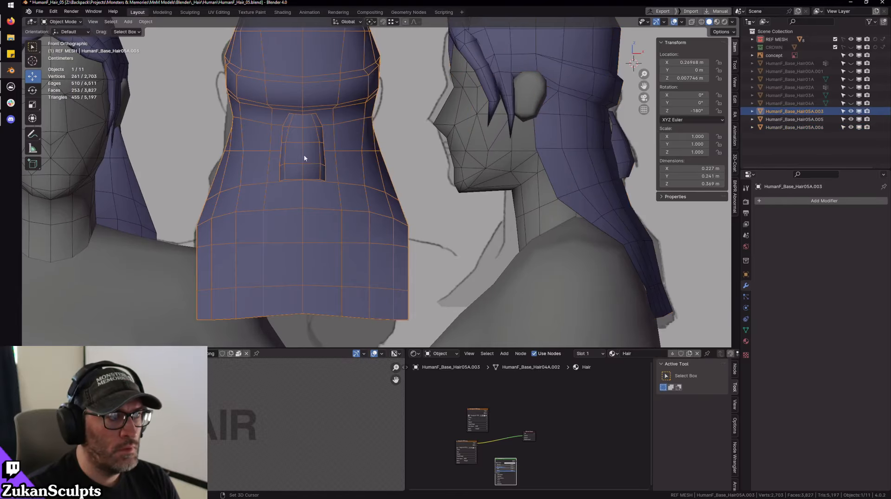
- Edit the back-view hair mesh and move the tuft's top side vertex pair about 0.0029 m inward along X
scroll(395, 220, up, 3)
key(shift+z)
mouse_move(305, 156)
shift+middle_down()
mouse_move(395, 219)
mouse_move(420, 252)
shift+middle_up()
scroll(395, 218, up, 2)
key(Tab)
scroll(419, 253, up, 6)
shift+middle_drag(409, 222, 377, 218)
drag(268, 163, 395, 214)
key(g)
key(x)
click(372, 170)
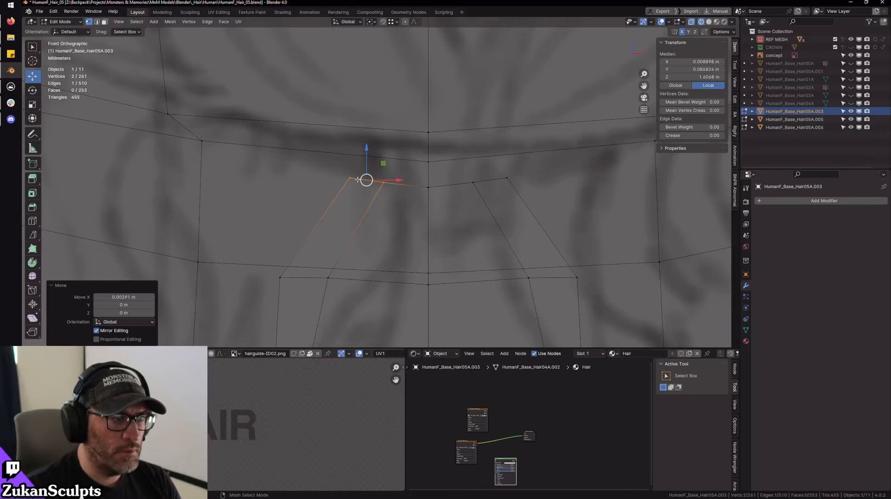
- Raise the tuft's top side vertex pair and the top centre vertex about 0.003 m toward the hair band
key(alt+a)
drag(342, 169, 398, 200)
key(g)
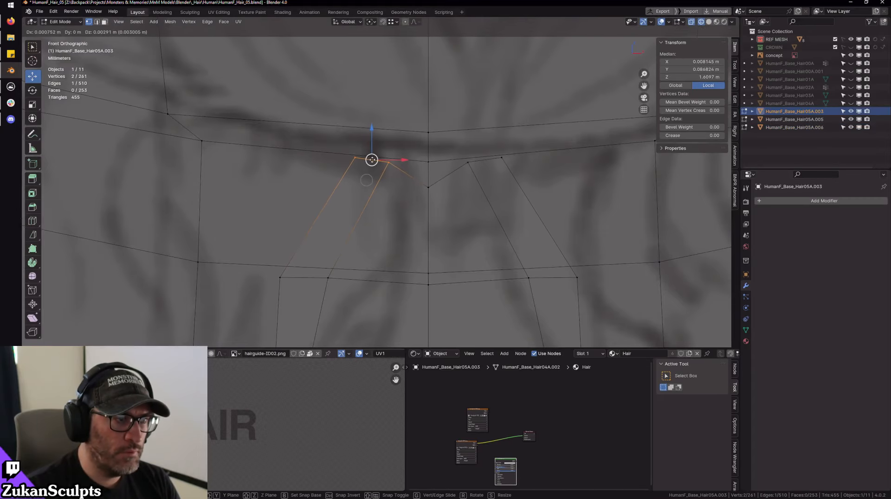
click(417, 182)
click(429, 186)
key(g)
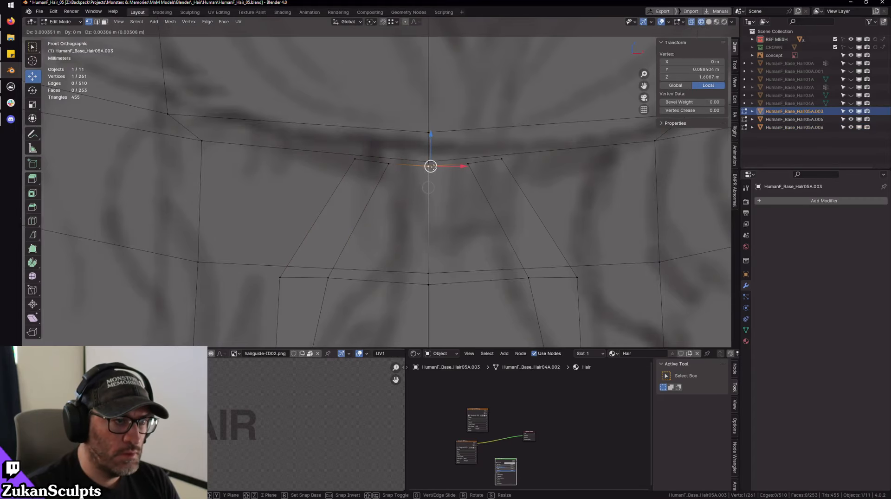
click(431, 166)
- Move the side vertex pair in the tuft's second row about 0.0052 m along X and -0.0003 m along Z
scroll(384, 182, down, 3)
alt+click(342, 204)
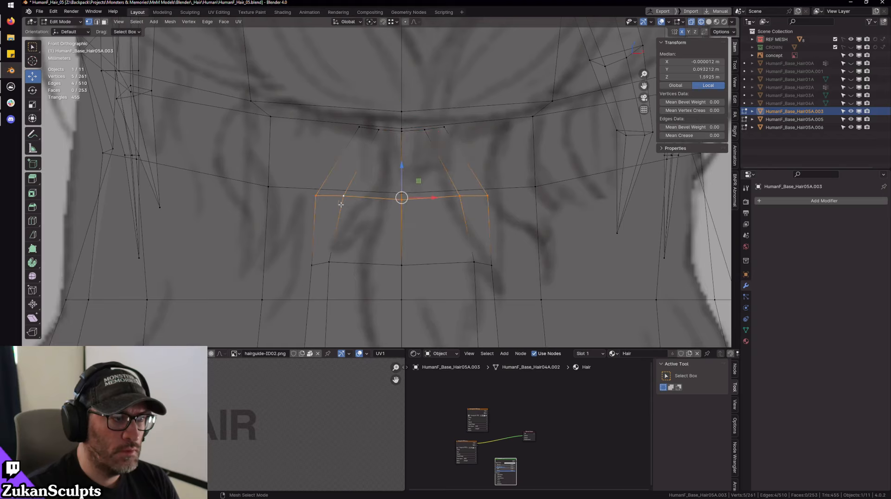
drag(304, 184, 334, 198)
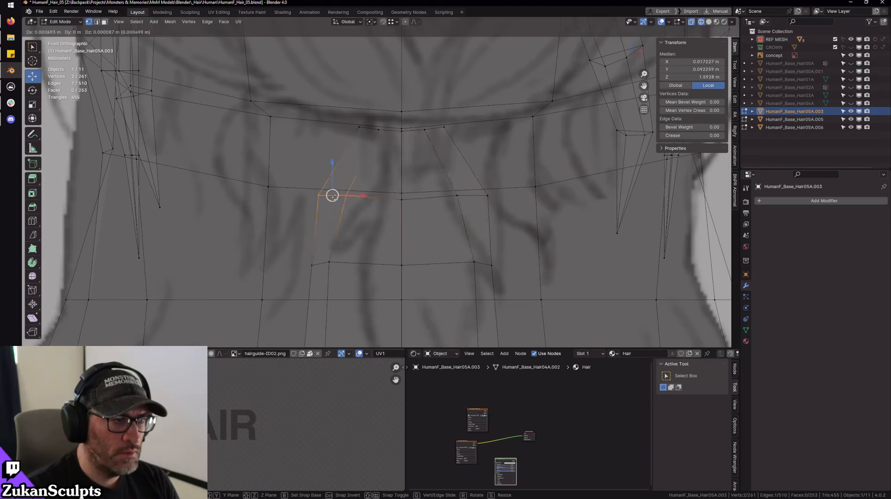
click(350, 197)
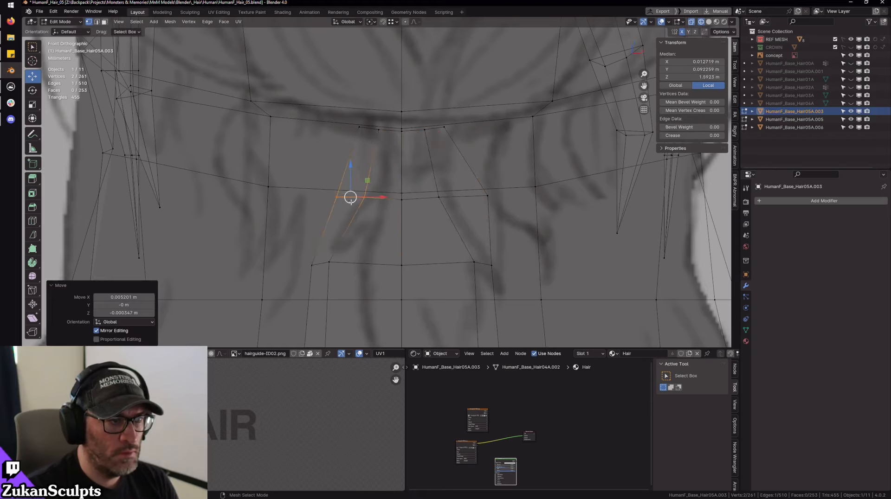
- Level the second row's opposite outer side vertices with each other by scaling them to 0 along Z
click(334, 204)
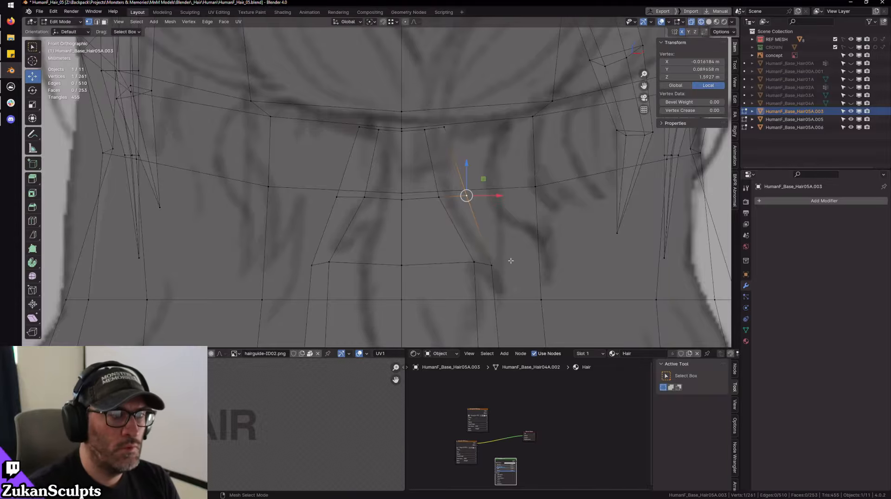
shift+click(332, 195)
middle_drag(335, 198, 375, 189)
key(f)
key(r)
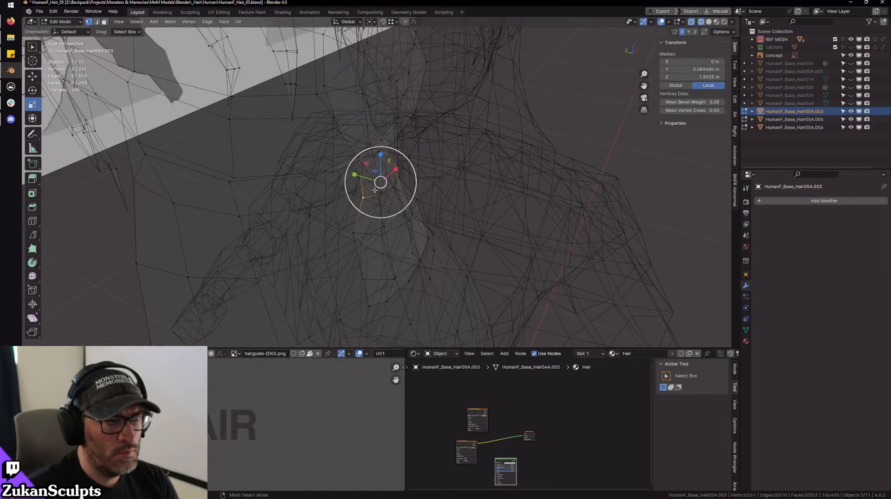
middle_drag(529, 140, 351, 176)
drag(354, 174, 503, 210)
key(0)
key(0)
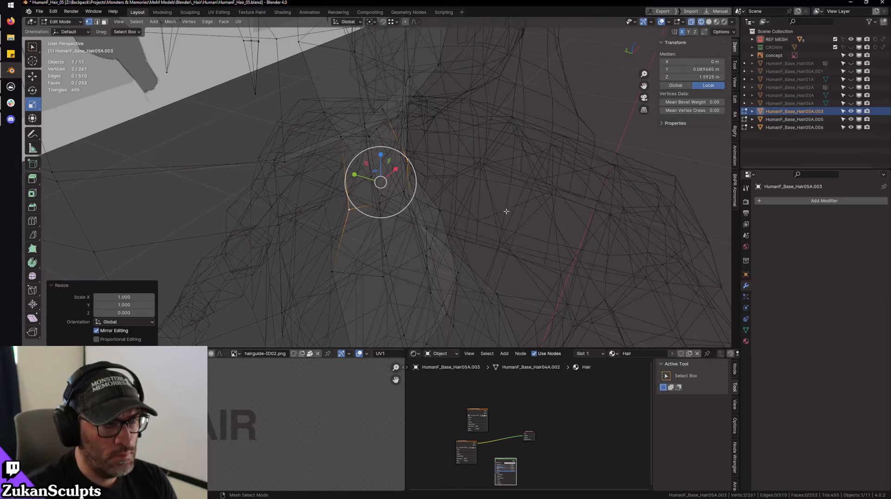
- Move the second row's side vertex pair inward to about X 0.0081 m and lower it about 0.001 m
key(KP_1)
scroll(355, 226, up, 5)
click(318, 196)
key(w)
drag(318, 198, 373, 190)
drag(351, 196, 370, 168)
scroll(401, 216, down, 1)
key(shift+z)
scroll(381, 184, down, 4)
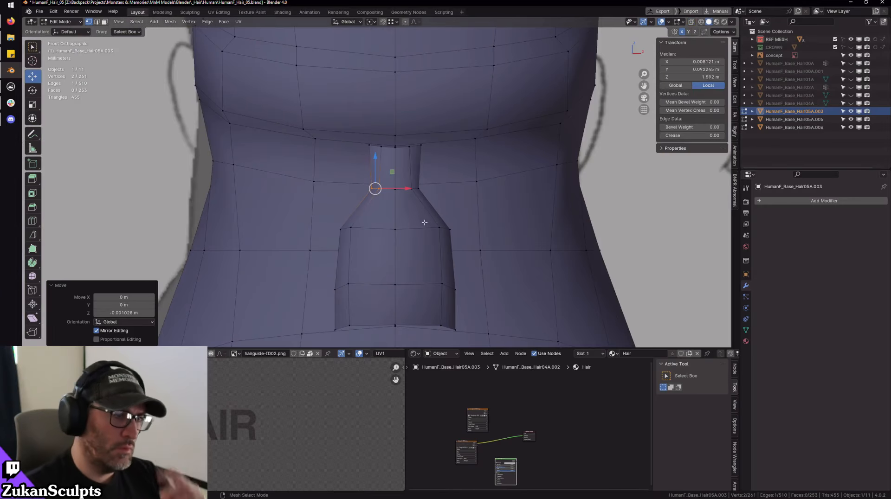
- Switch editing to the side-view hair copy HumanF_Base_Hair05A.006 with the tuft framed over the side concept drawing
shift+scroll(427, 222, down, 2)
key(shift+z)
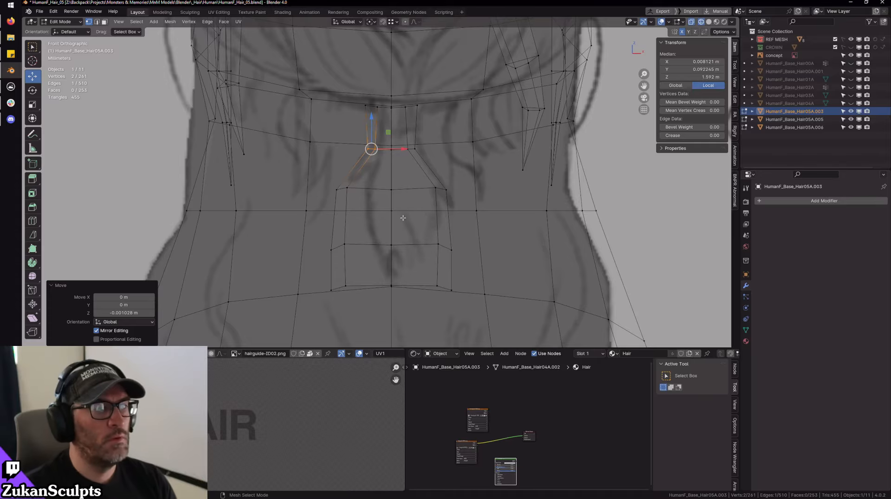
scroll(407, 218, down, 6)
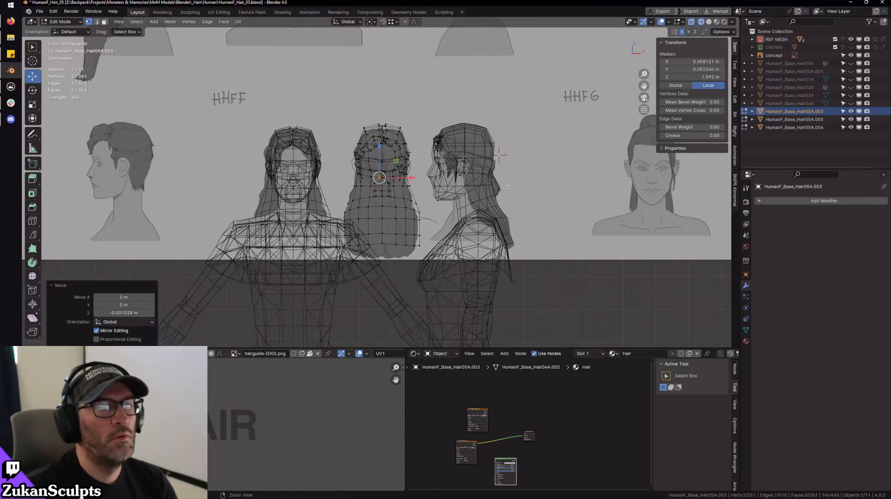
scroll(507, 185, up, 8)
key(Tab)
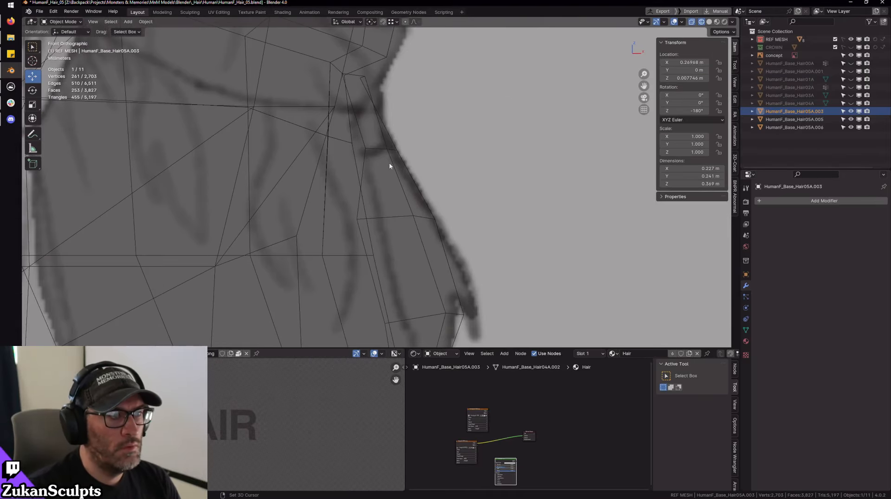
click(397, 162)
click(393, 162)
key(Tab)
shift+middle_drag(405, 166, 423, 202)
scroll(424, 202, up, 2)
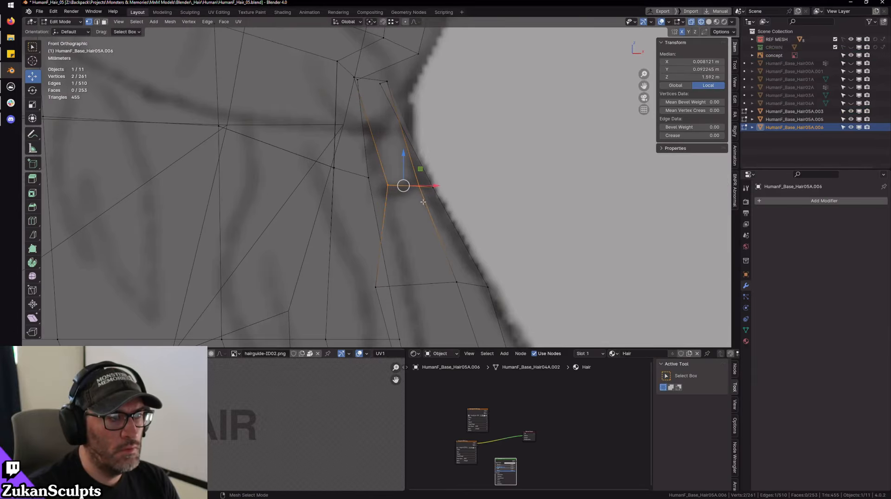
- Rotate the tuft's second-row side edge so it slopes with the tie in the side drawing
key(e)
drag(437, 200, 396, 190)
key(w)
- Move the tuft's top centre vertex outward about 0.0025 m along X in the side view
click(372, 173)
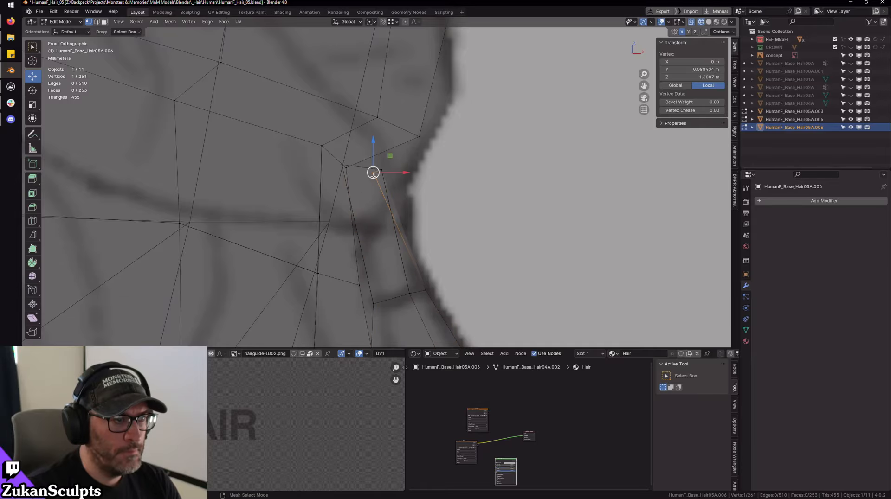
middle_drag(372, 173, 478, 197)
drag(415, 183, 442, 184)
alt+middle_drag(499, 228, 498, 201)
key(shift+z)
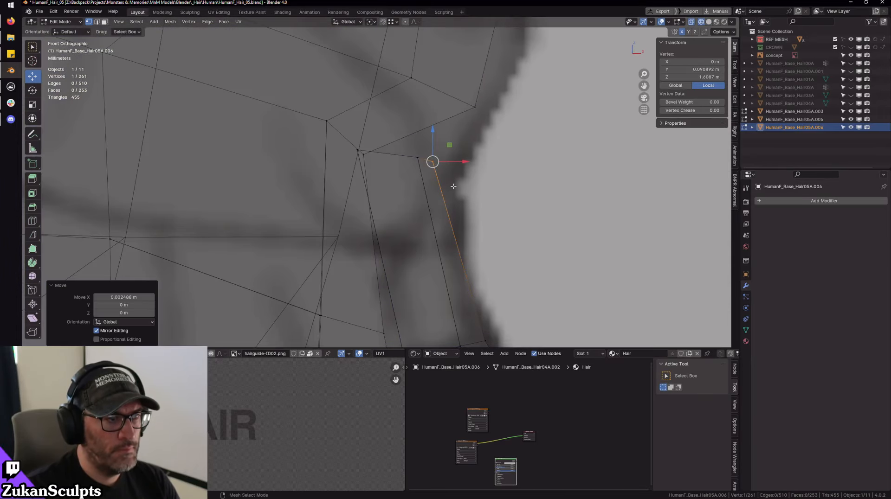
- Scale the tuft's top edge row along Z and rotate it to slope with the hair band above
alt+click(414, 158)
key(shift+space)
key(r)
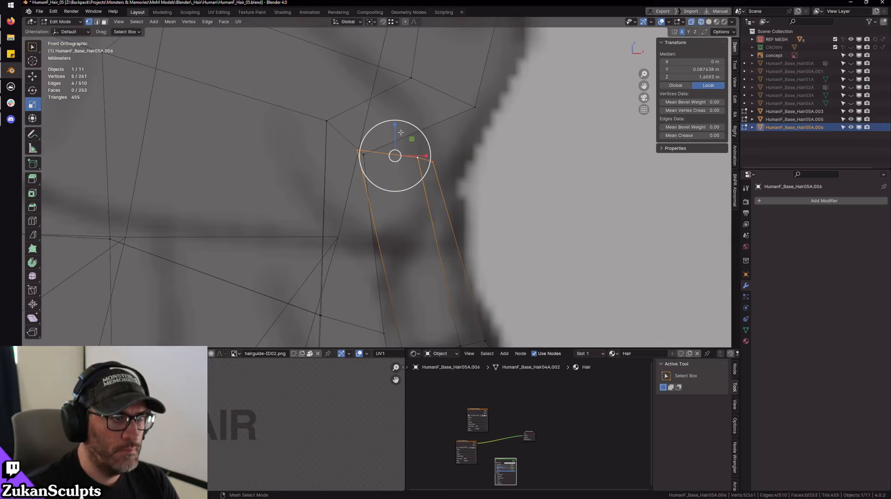
drag(395, 125, 396, 130)
key(e)
drag(427, 173, 389, 175)
scroll(417, 167, down, 3)
- Move the tuft's top edge row about -0.0024 m along X and 0.0051 m along Z into the hair band
key(w)
drag(405, 162, 373, 138)
ctrl+alt+shift+click(386, 168)
scroll(377, 162, down, 7)
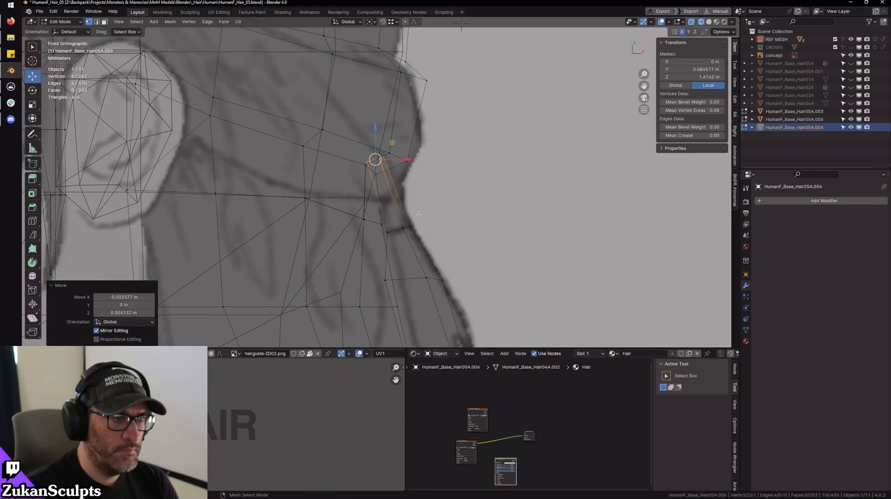
- Examine the tuft's top end and outer corner vertices against the hair band and the side concept outline
middle_drag(432, 204, 384, 215)
scroll(384, 215, up, 8)
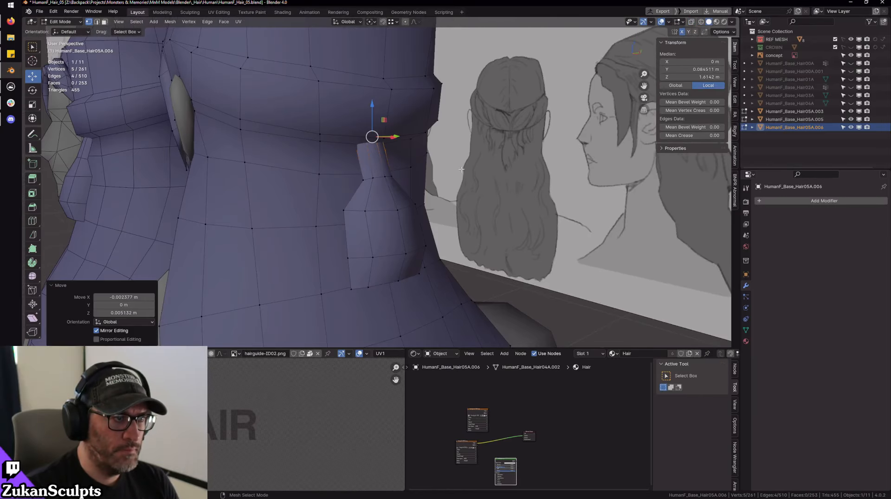
middle_drag(439, 177, 452, 134)
scroll(367, 163, up, 8)
shift+middle_drag(281, 106, 307, 128)
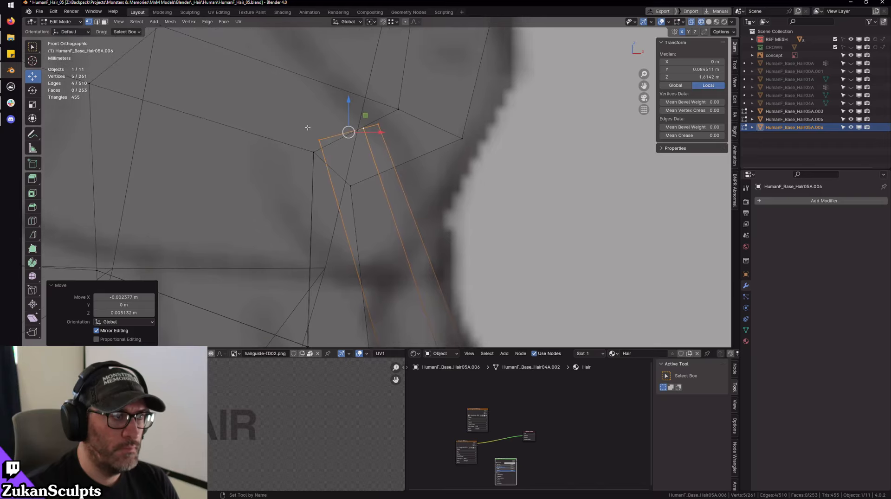
ctrl+drag(333, 156, 334, 156)
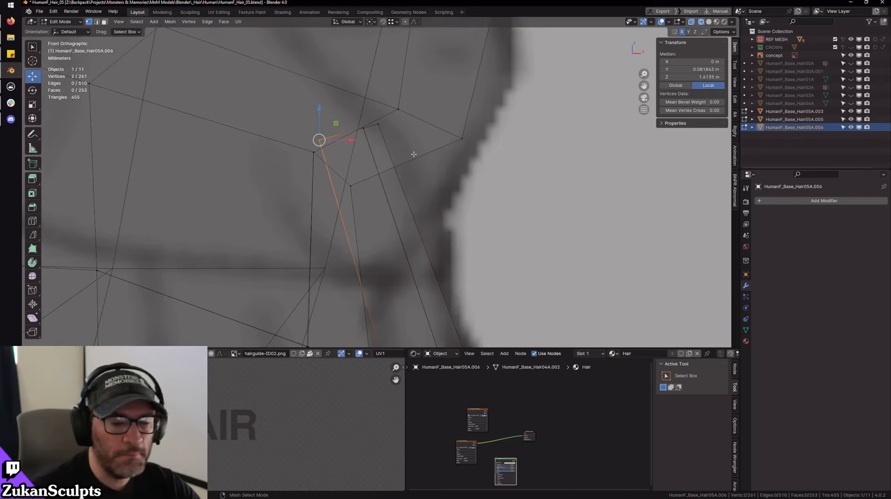
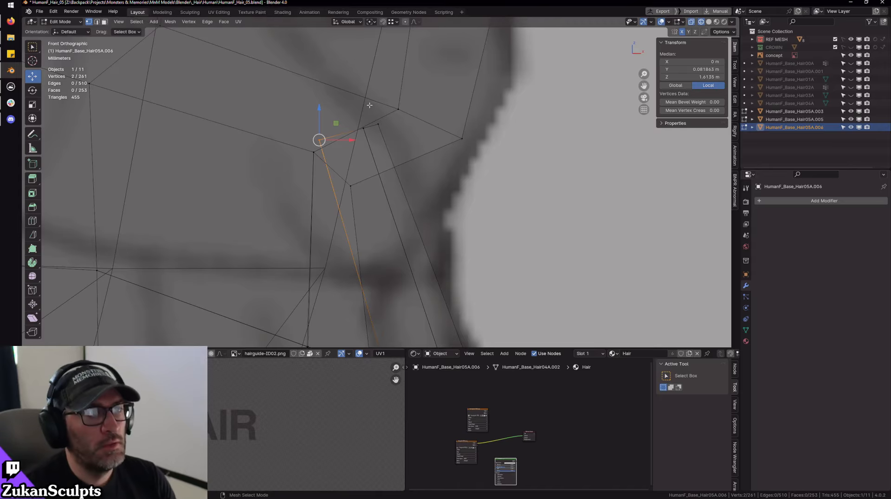
mouse_move(369, 105)
middle_down()
mouse_move(333, 178)
mouse_move(409, 139)
mouse_move(316, 160)
mouse_move(298, 174)
middle_up()
key(shift+z)
scroll(418, 134, up, 5)
key(KP_1)
key(alt+z)
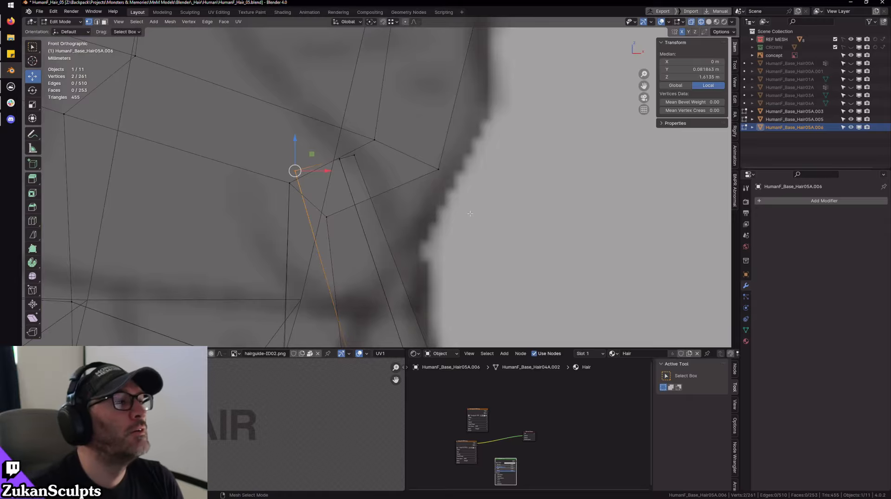
scroll(390, 173, down, 5)
scroll(403, 174, up, 6)
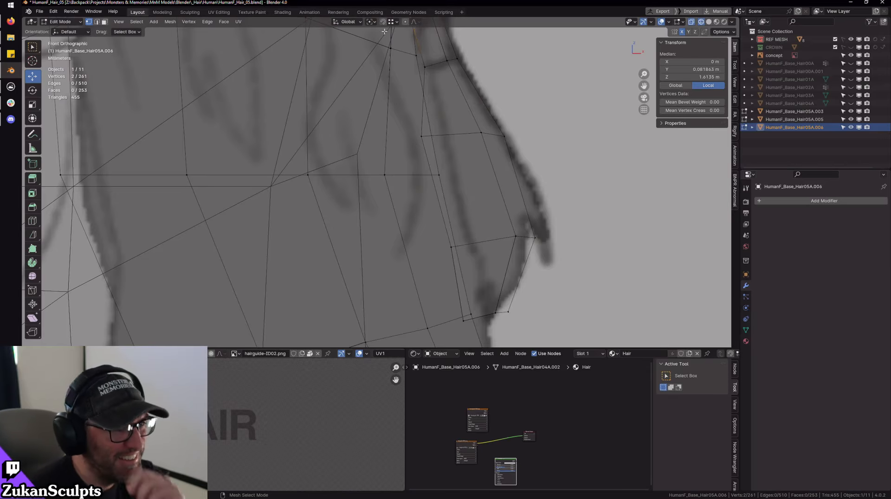
- Move the outer side vertex pair in the tuft's third row about 0.0032 m along X
shift+middle_drag(395, 163, 330, 159)
scroll(343, 201, up, 2)
click(343, 191)
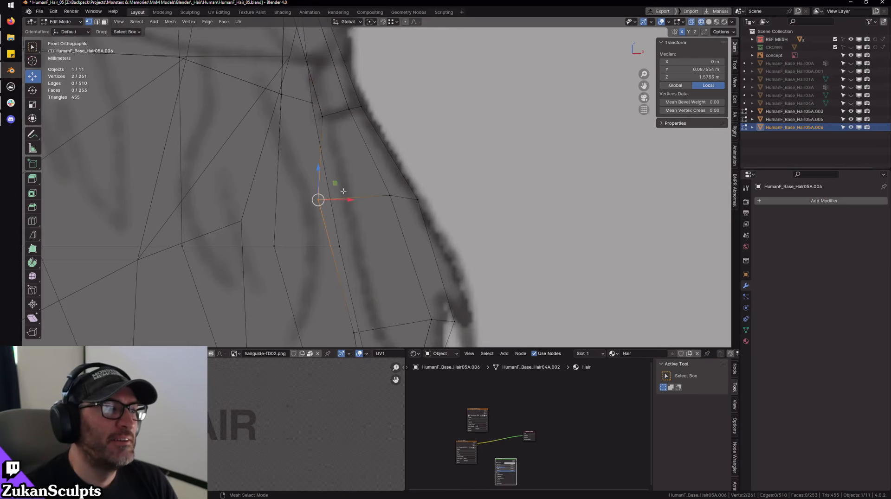
key(g)
key(x)
click(348, 197)
shift+middle_drag(376, 314, 394, 208)
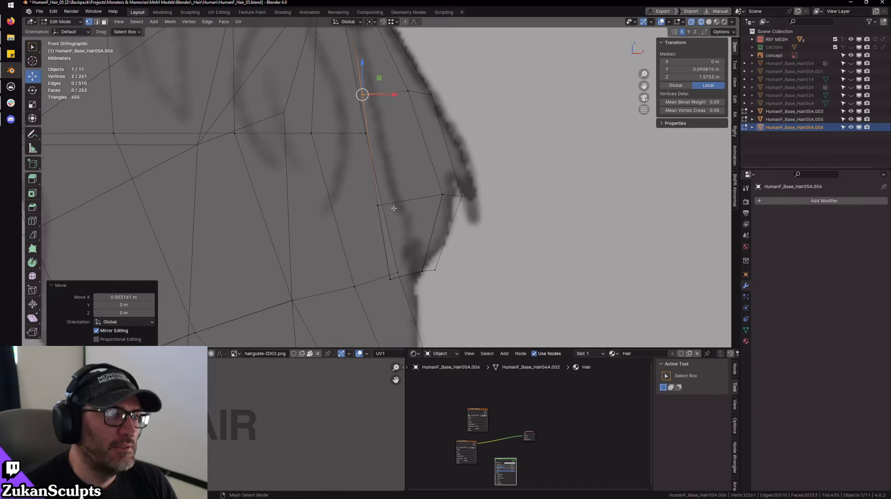
- Move the inner side vertex pair at the tuft's bottom end about 0.0028 m along X and 0.0038 m along Z
drag(384, 295, 397, 276)
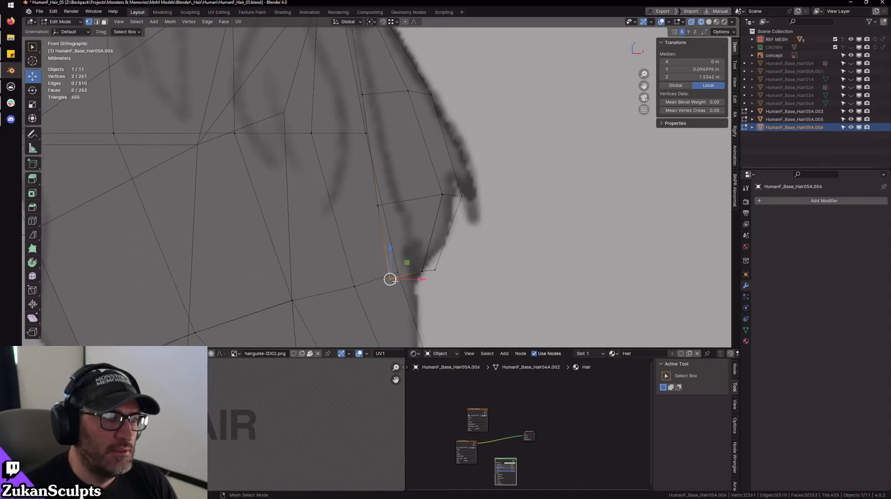
key(g)
click(400, 261)
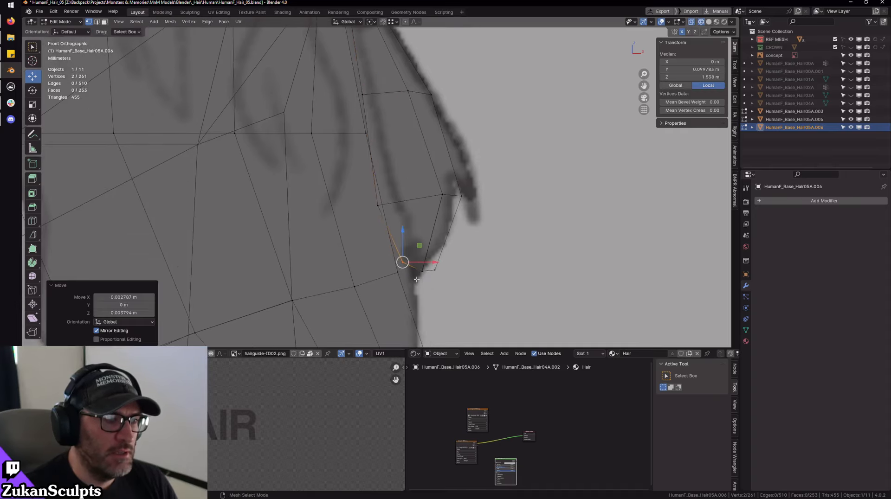
- Lower the tuft's bottom tip vertex, and move the neighbouring vertex pair about -0.001 m along X and -0.0015 m along Z
click(430, 275)
click(435, 270)
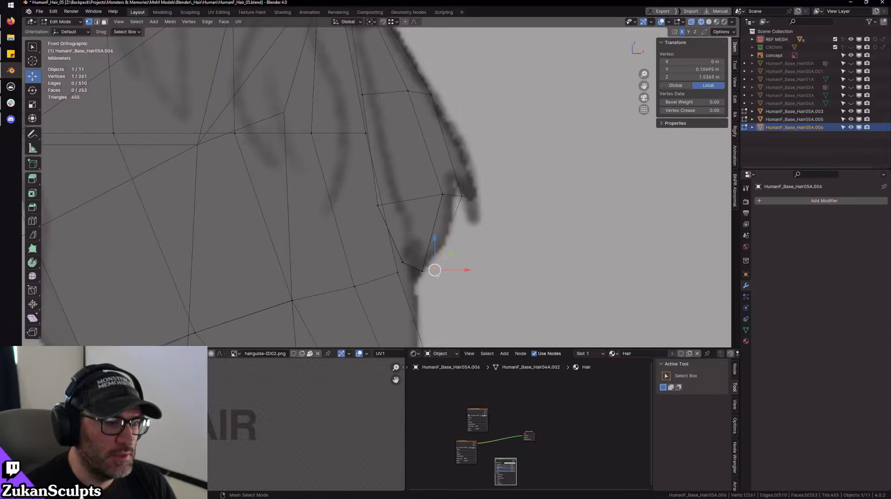
key(g)
click(433, 283)
shift+click(420, 268)
key(g)
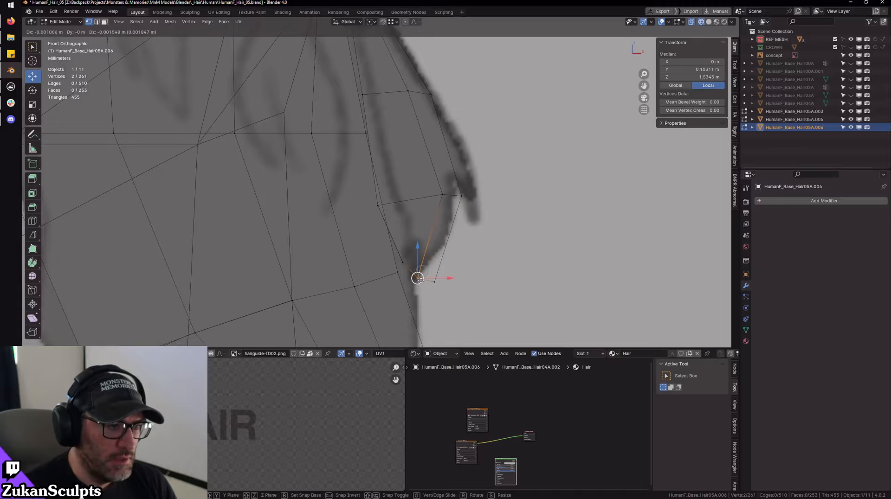
click(417, 276)
- Move the inner side vertex pair in the tuft's fourth row about 0.0018 m along X and 0.0012 m along Z
shift+middle_drag(418, 275, 417, 293)
drag(376, 220, 380, 226)
key(g)
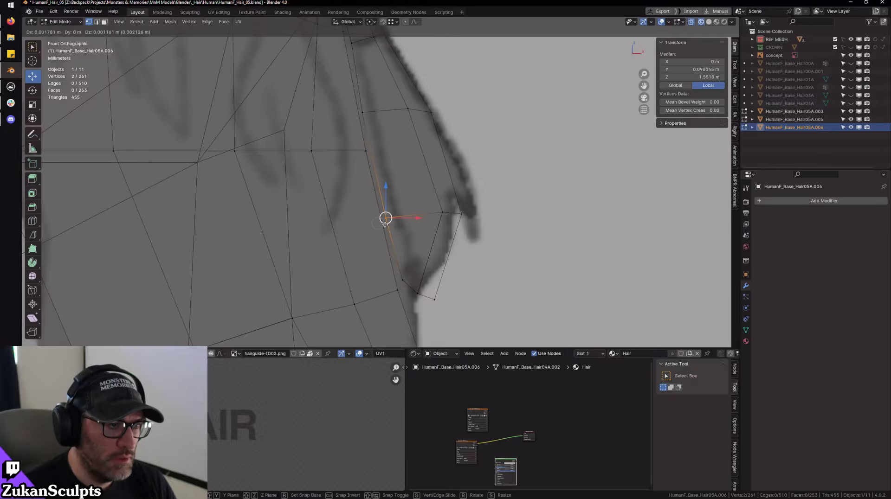
click(386, 218)
- Rotate the tuft's third row of vertices by -14.1° in the side view
shift+middle_drag(457, 209, 464, 276)
scroll(458, 260, up, 2)
alt+click(419, 173)
scroll(414, 195, down, 3)
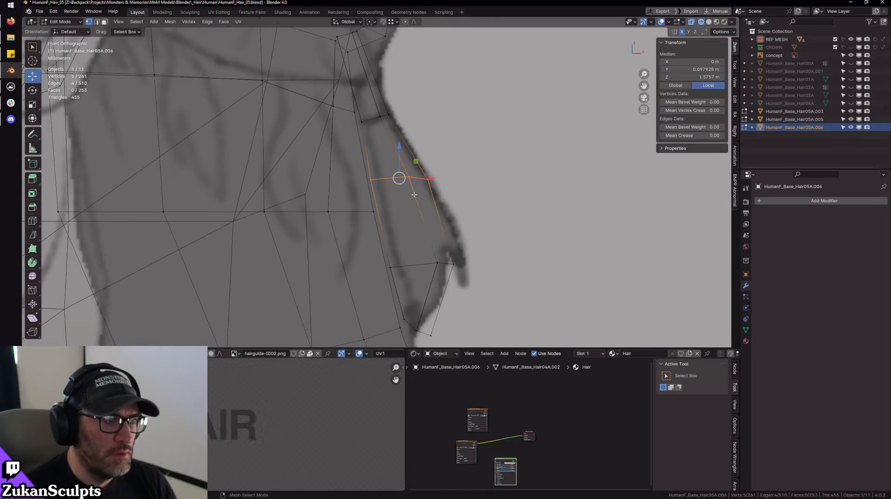
key(shift+space)
key(r)
drag(434, 187, 441, 189)
mouse_move(452, 261)
middle_down()
mouse_move(325, 202)
mouse_move(410, 213)
mouse_move(448, 233)
middle_up()
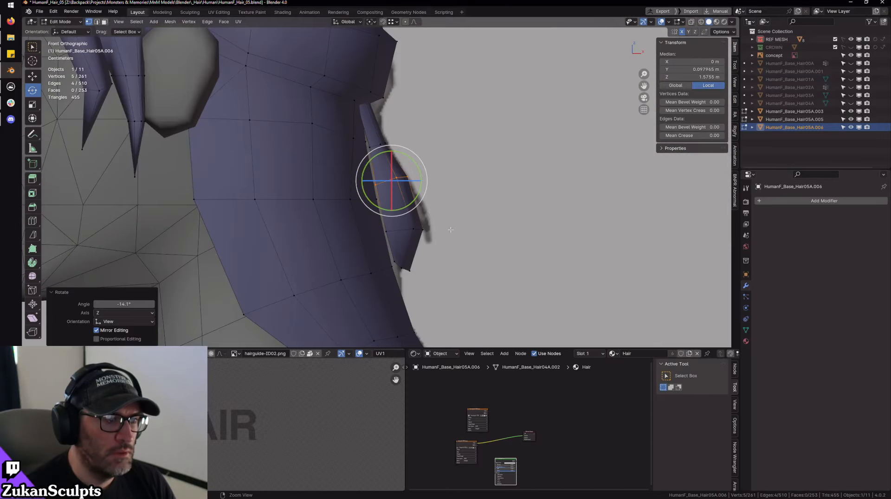
- Move the tuft's third row of vertices about 0.0014 m along X and -0.0067 m along Z
key(shift+z)
scroll(469, 225, up, 3)
drag(508, 210, 420, 264)
scroll(457, 237, down, 1)
key(shift+z)
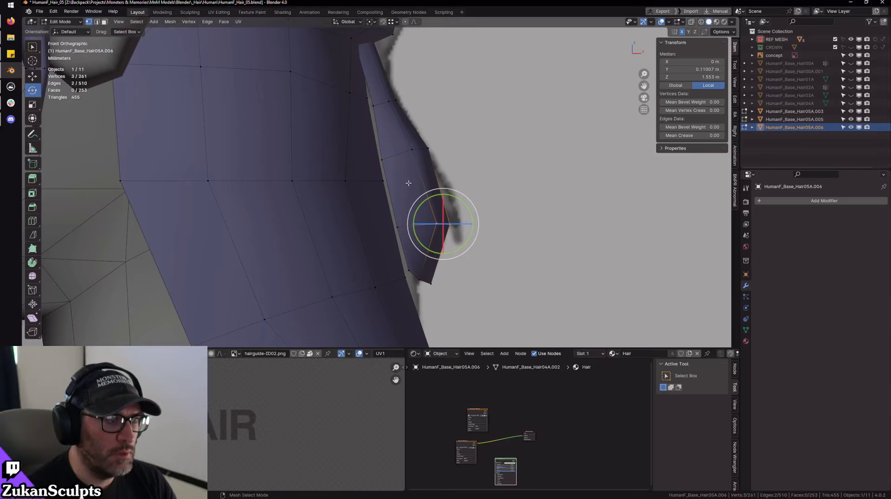
alt+click(404, 155)
key(shift+z)
key(w)
drag(403, 155, 408, 176)
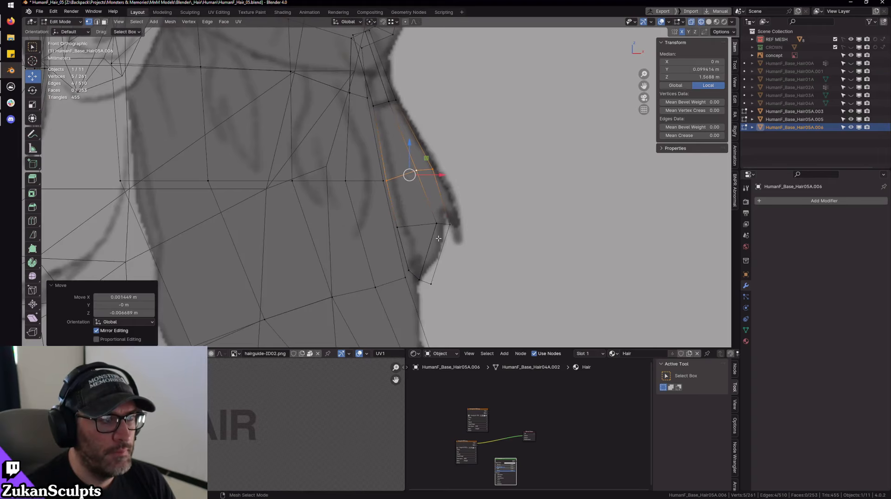
- Move the tuft's second row of vertices about -0.0025 m along Z
shift+middle_drag(439, 239, 441, 264)
key(shift+z)
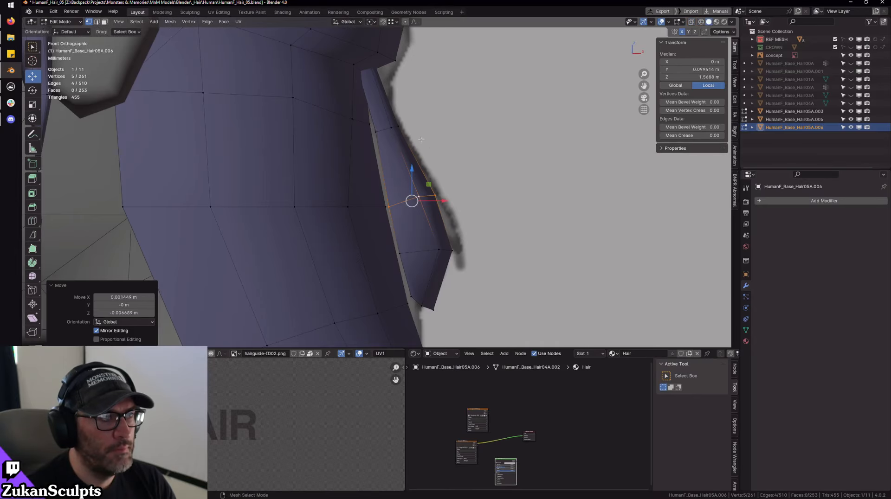
key(shift+z)
scroll(441, 159, up, 2)
shift+middle_drag(385, 113, 431, 237)
alt+click(435, 230)
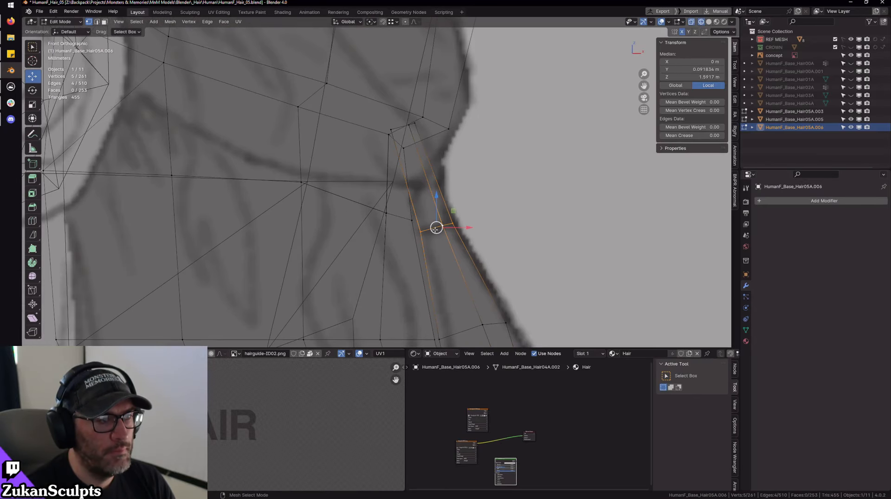
drag(436, 227, 435, 226)
- Move the hair vertex just below the band at the side of the head about 0.0018 m along Y and -0.0033 m along Z
mouse_move(371, 224)
mouse_down()
mouse_move(425, 208)
mouse_move(400, 187)
mouse_move(401, 195)
mouse_up()
key(shift+z)
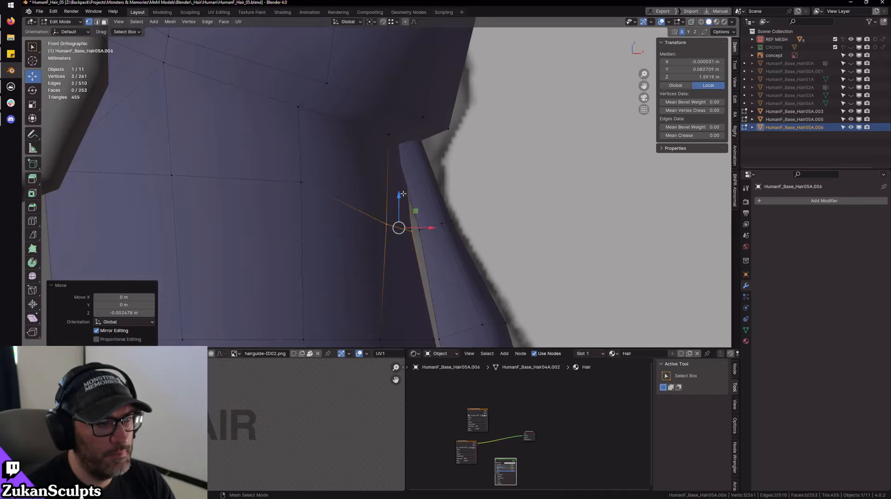
mouse_move(480, 222)
middle_down()
mouse_move(327, 224)
mouse_move(245, 188)
mouse_move(325, 180)
middle_up()
click(292, 179)
drag(334, 180, 336, 180)
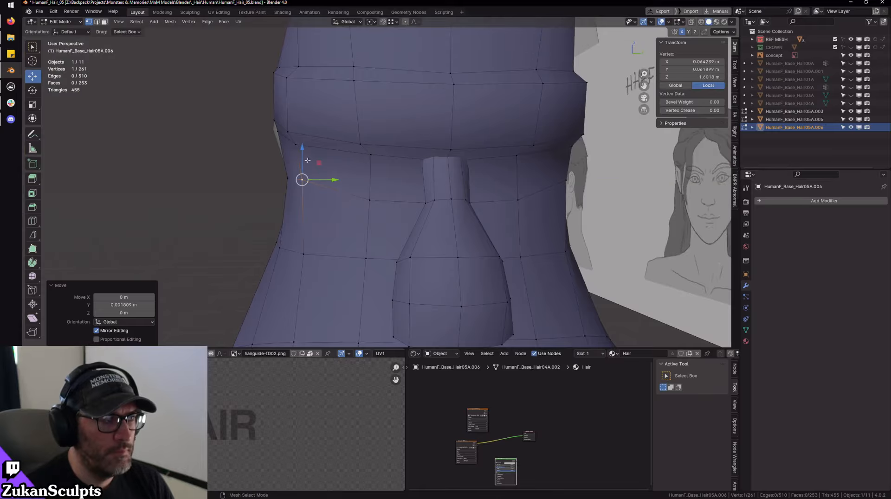
drag(302, 153, 332, 187)
- Connect the moved side hair vertex to the vertex diagonally below it with a new edge
middle_drag(333, 186, 452, 194)
scroll(404, 197, up, 3)
scroll(403, 196, up, 3)
scroll(452, 194, down, 3)
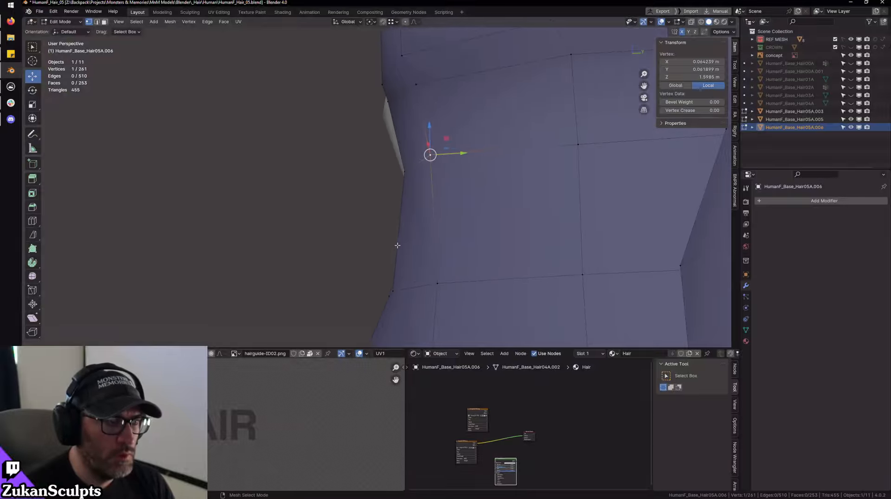
click(401, 291)
shift+click(433, 163)
right_click(432, 164)
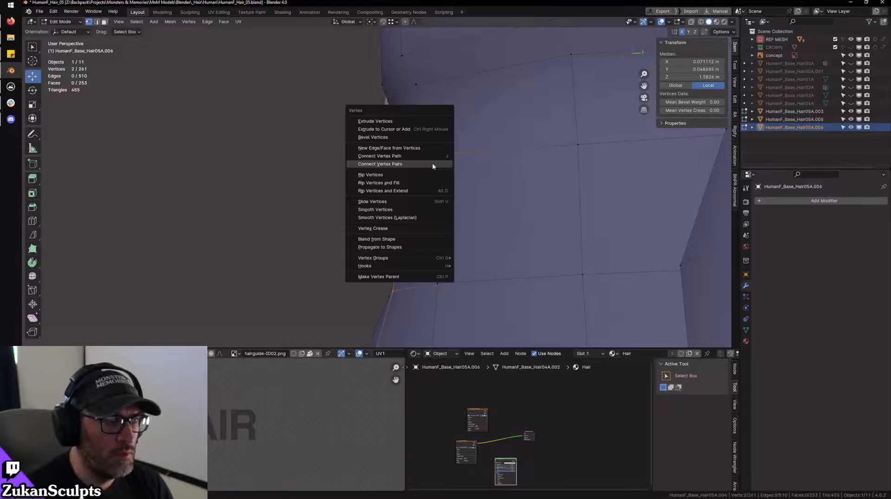
click(432, 161)
mouse_move(441, 166)
middle_down()
mouse_move(446, 187)
mouse_move(474, 211)
mouse_move(450, 170)
middle_up()
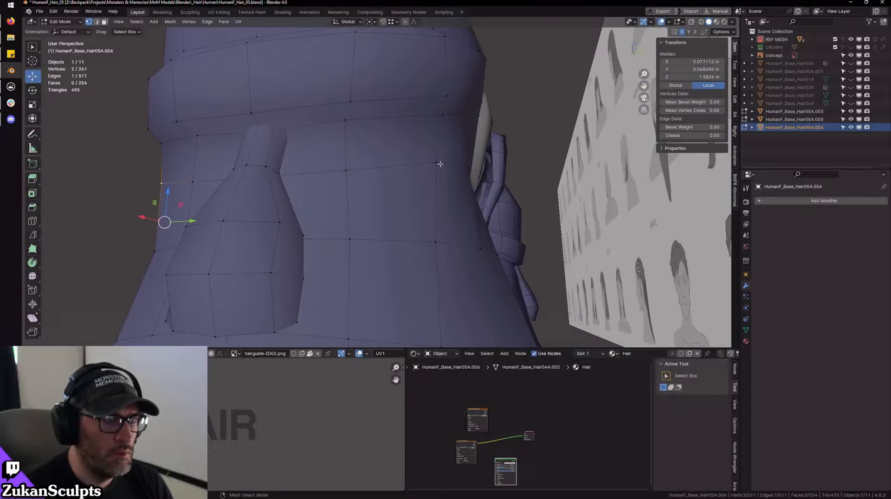
- Connect the matching vertices on the opposite side of the hair with the same diagonal edge
click(441, 163)
shift+click(485, 255)
right_click(485, 255)
click(485, 255)
middle_drag(486, 255, 549, 234)
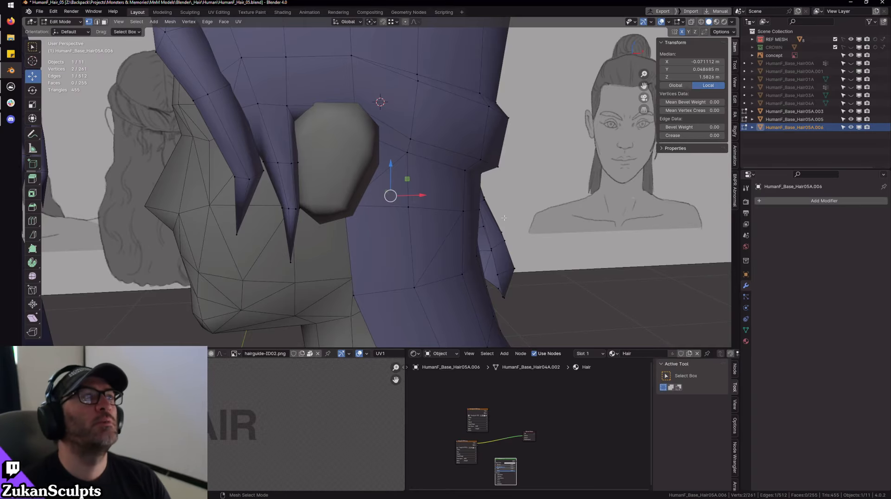
- Pull the outer vertices of the tuft's fourth row in toward the head and check the side silhouette
middle_drag(463, 144, 523, 213)
scroll(442, 197, up, 3)
scroll(523, 209, up, 3)
key(shift+z)
mouse_move(543, 190)
mouse_down()
mouse_move(413, 230)
mouse_move(434, 212)
mouse_up()
key(shift+z)
mouse_move(449, 205)
middle_down()
mouse_move(469, 188)
mouse_move(423, 208)
mouse_move(298, 235)
mouse_move(446, 221)
mouse_move(493, 233)
mouse_move(463, 205)
mouse_move(372, 232)
mouse_move(354, 213)
mouse_move(302, 208)
mouse_move(537, 193)
mouse_move(457, 179)
mouse_move(462, 188)
mouse_move(447, 196)
mouse_move(440, 172)
middle_up()
key(shift+z)
key(shift+z)
key(Tab)
key(Tab)
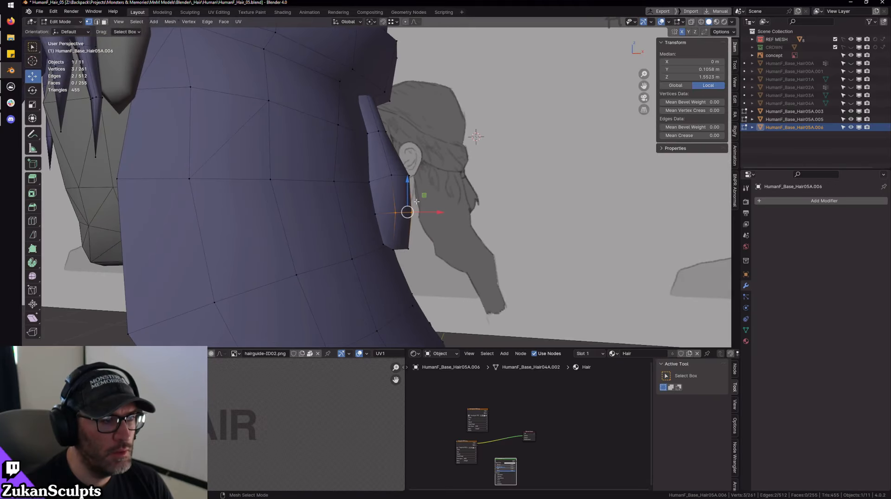
- Isolate the hair object in local view and hide everything except the tuft, ready for edge editing
key(ctrl+Tab)
click(388, 208)
key(KP_Divide)
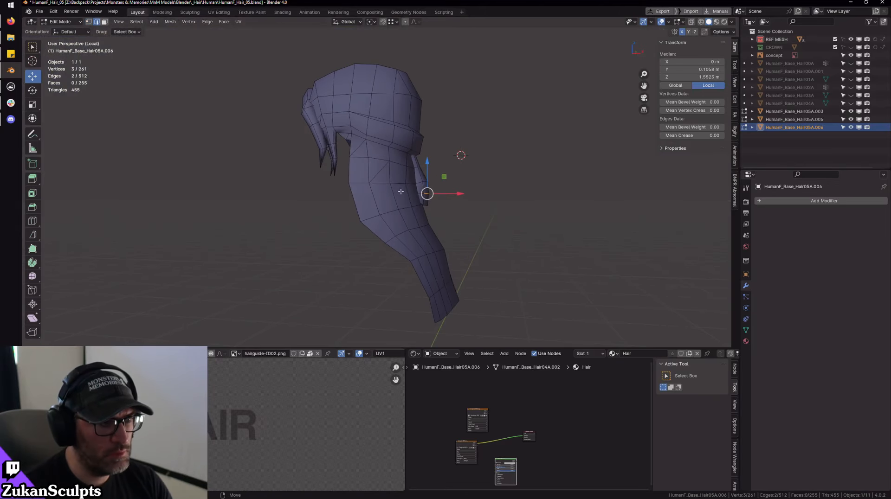
key(ctrl+l)
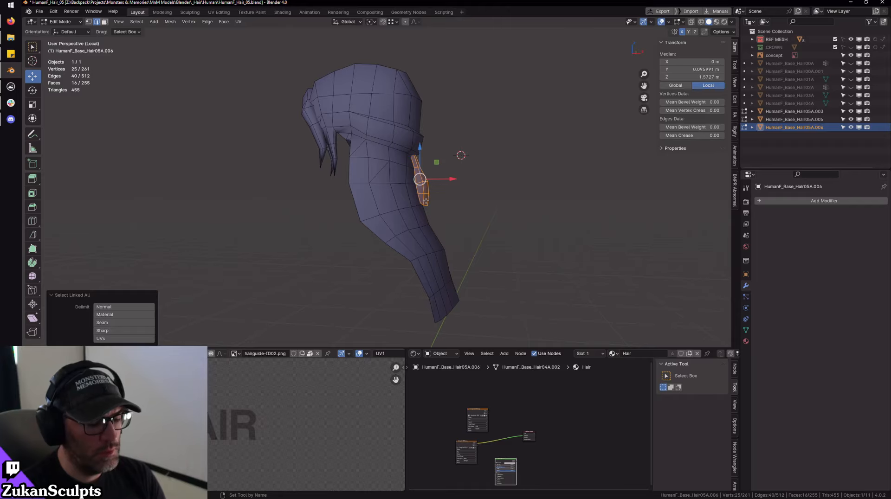
key(alt+a)
key(alt+h)
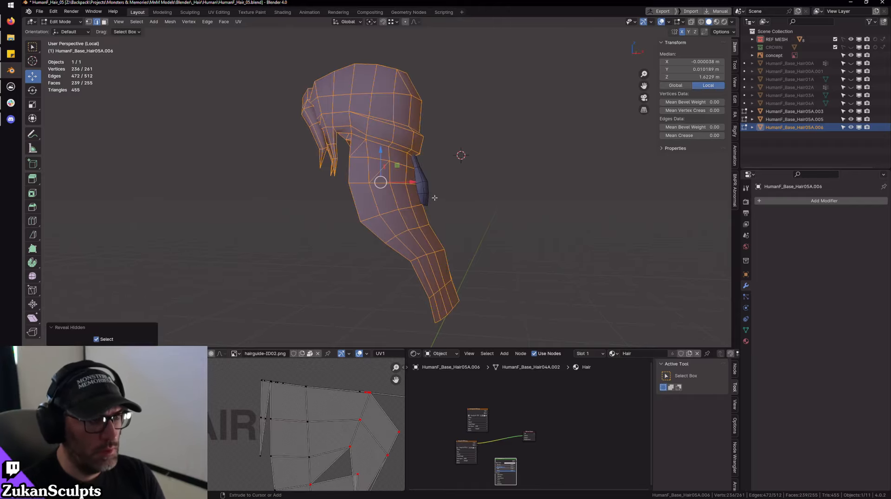
key(h)
scroll(424, 191, up, 2)
click(423, 182)
key(KP_Decimal)
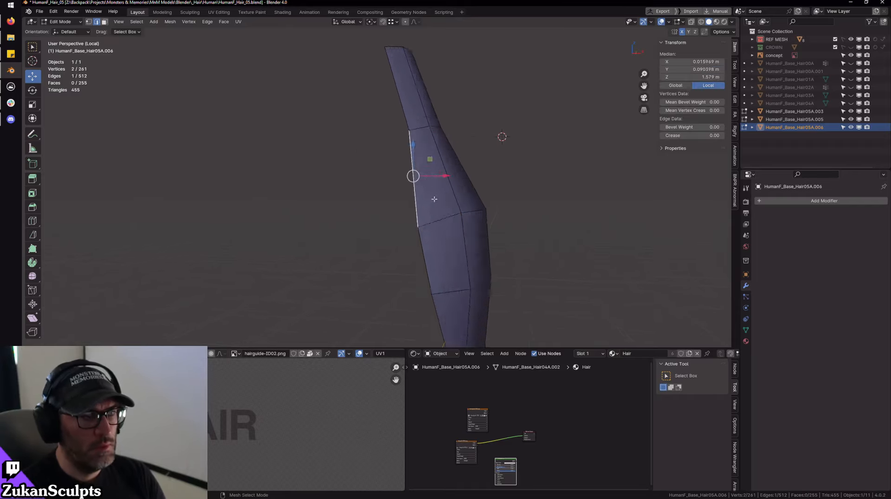
- Turn off X mirroring and fill a face between the tuft's opposite side edges in the third segment of its open back
middle_drag(433, 192, 401, 234)
scroll(404, 251, down, 3)
click(682, 34)
click(401, 233)
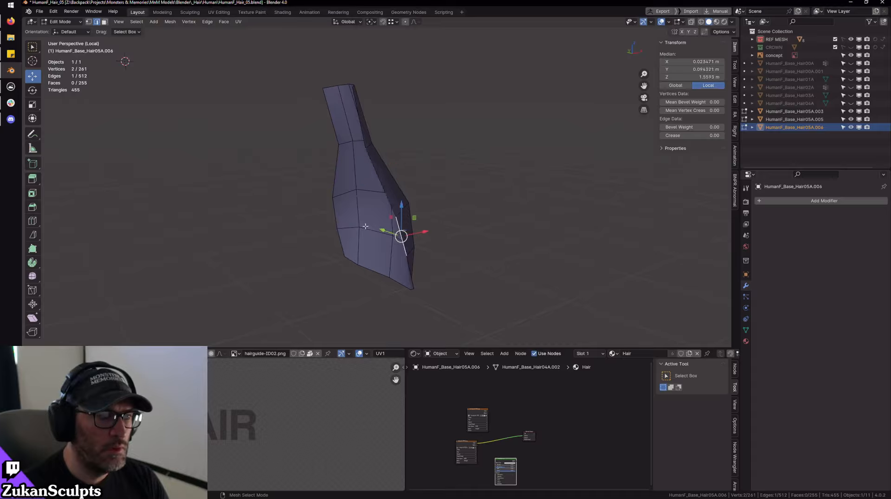
shift+click(365, 227)
right_click(325, 212)
click(325, 213)
- Fill faces across the second and top segments of the tuft's open back between their opposite side edges
shift+middle_drag(388, 187, 403, 225)
click(401, 214)
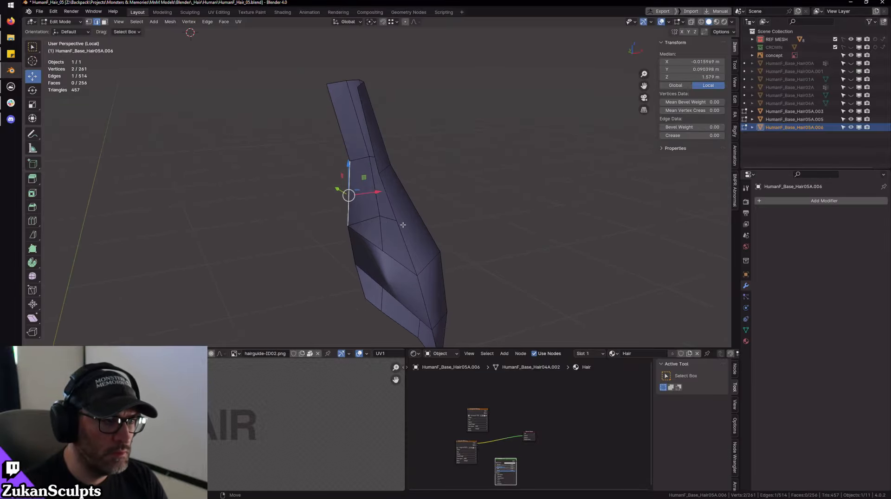
shift+click(403, 225)
key(f)
click(379, 124)
click(340, 131)
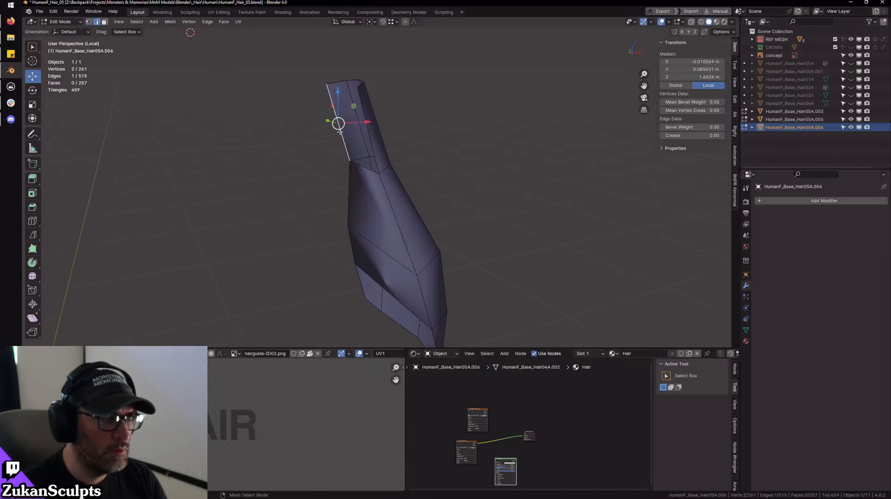
shift+click(372, 149)
key(f)
middle_drag(373, 149, 464, 239)
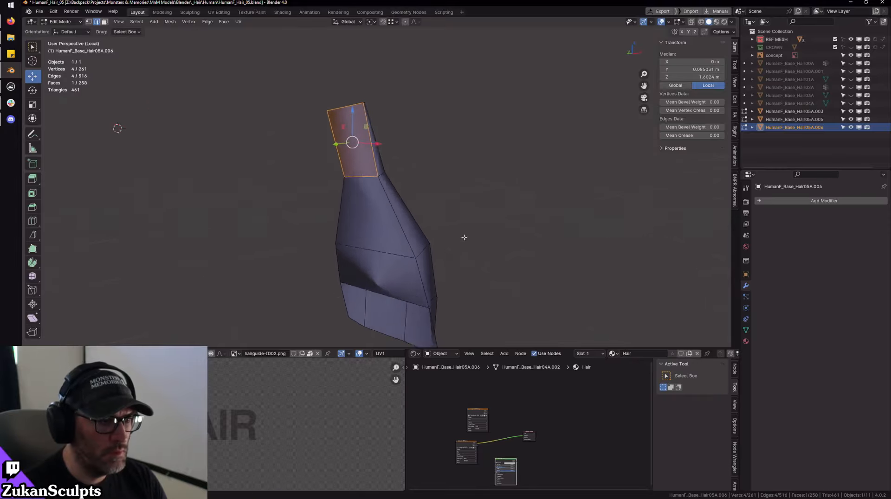
- Leave local view, reveal the hidden hair geometry and return to the front view of the tuft
scroll(493, 201, up, 5)
key(ctrl+Tab)
click(477, 214)
mouse_move(502, 179)
middle_down()
mouse_move(354, 206)
mouse_move(523, 216)
middle_up()
key(slash)
key(alt+h)
scroll(502, 173, down, 3)
scroll(353, 205, up, 3)
key(KP_1)
scroll(461, 181, up, 3)
shift+middle_drag(460, 181, 473, 204)
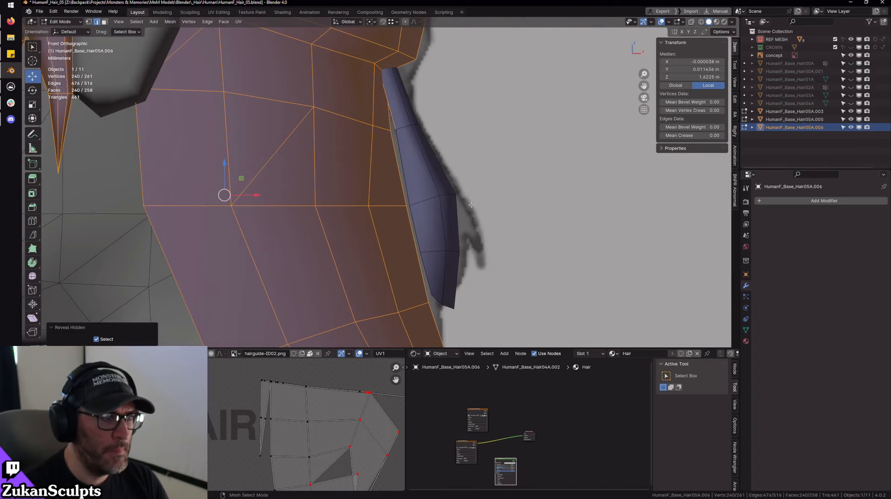
- Select the tuft's linked faces in face mode and check how the piece sits against the hair
right_click(473, 204)
click(456, 210)
click(454, 215)
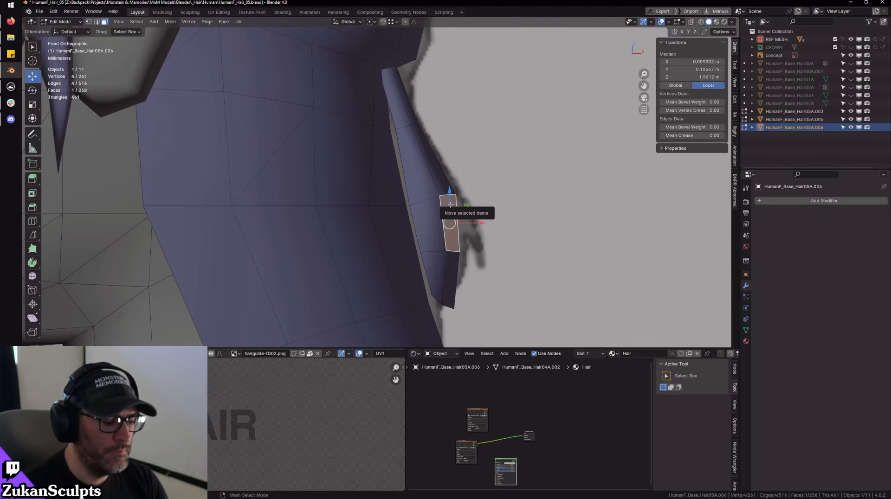
key(ctrl+l)
scroll(430, 200, down, 2)
middle_drag(430, 199, 420, 195)
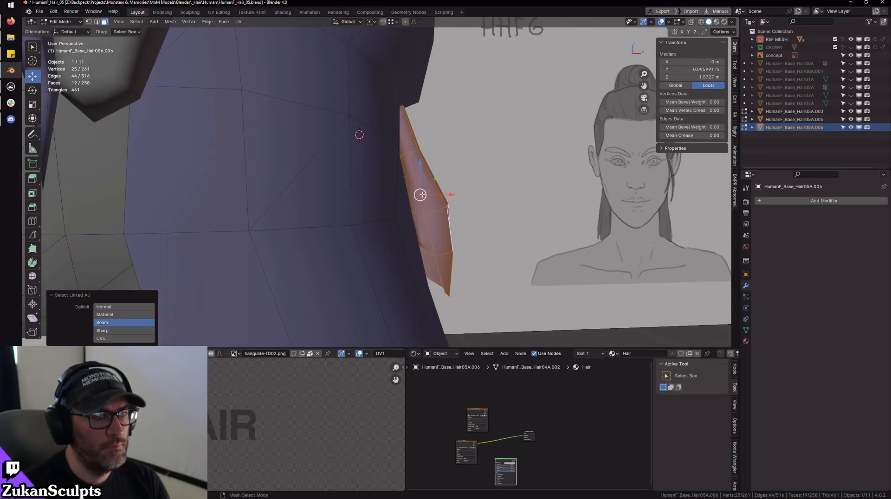
- Shift the tuft's second row along X closer to the hair, working in see-through front view
key(KP_1)
key(alt+z)
key(ctrl+Tab)
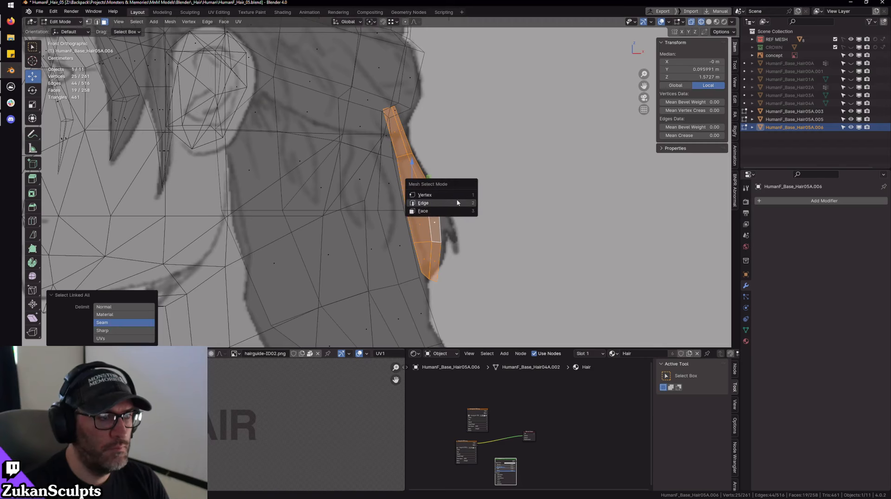
click(458, 197)
scroll(458, 197, up, 1)
drag(402, 176, 402, 177)
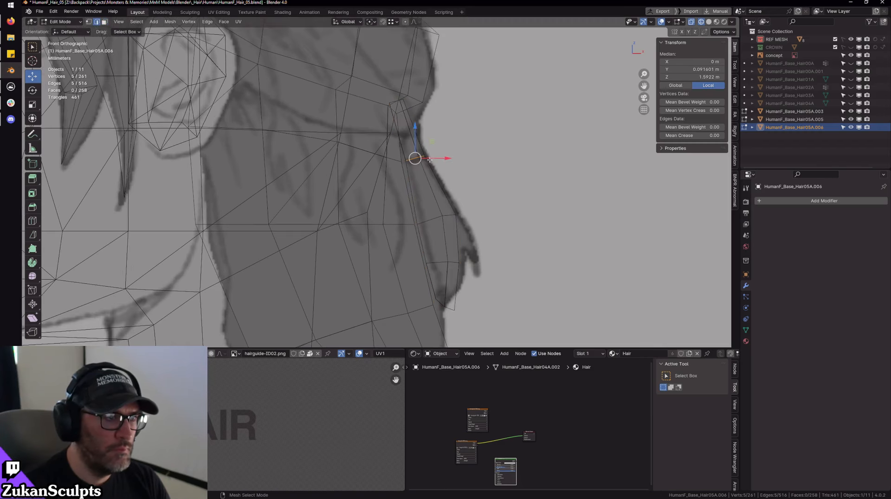
key(g)
key(x)
click(396, 176)
- Move the tuft's third row about -0.0024 m along X
drag(482, 205, 439, 217)
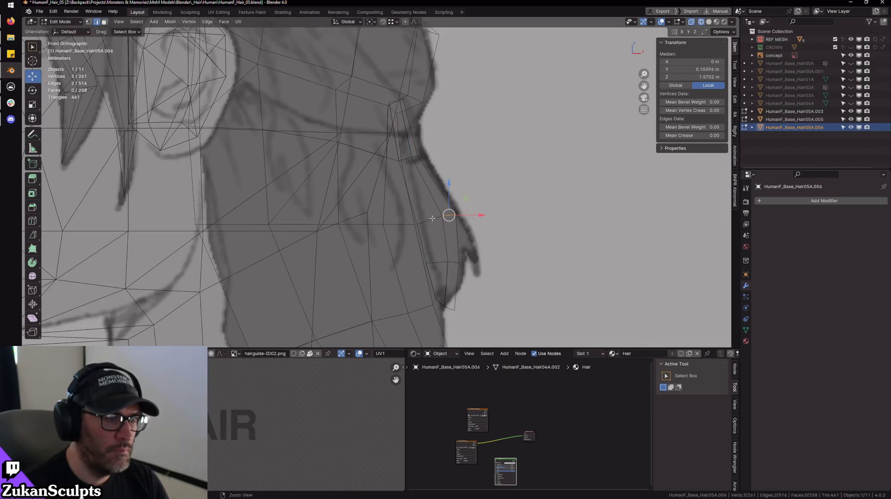
key(g)
key(x)
click(448, 218)
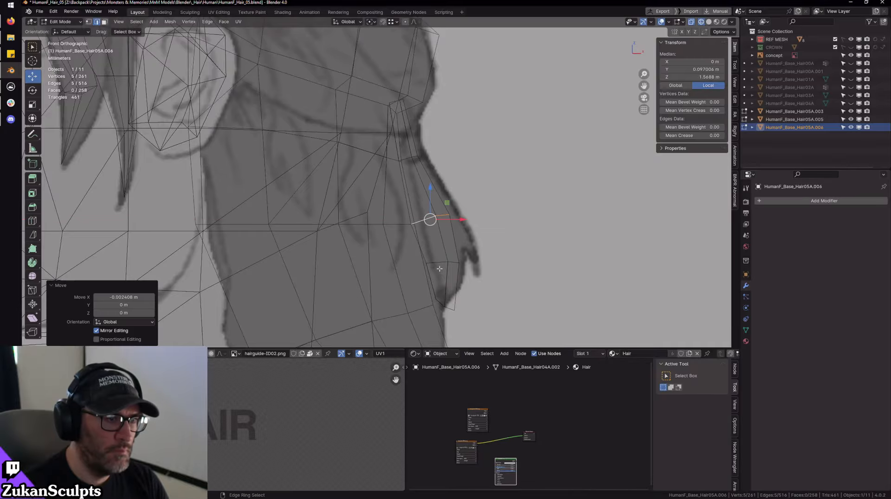
- Move the tuft's fourth row about -0.0023 m along X and check the result in solid shading
ctrl+alt+click(450, 260)
key(g)
key(x)
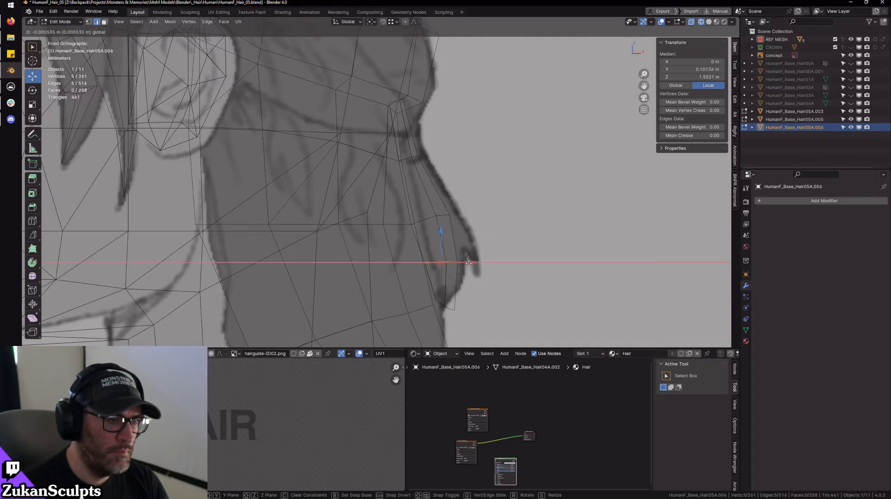
click(474, 263)
key(shift+z)
scroll(474, 263, down, 2)
alt+drag(449, 263, 438, 229)
alt+right_drag(438, 229, 377, 226)
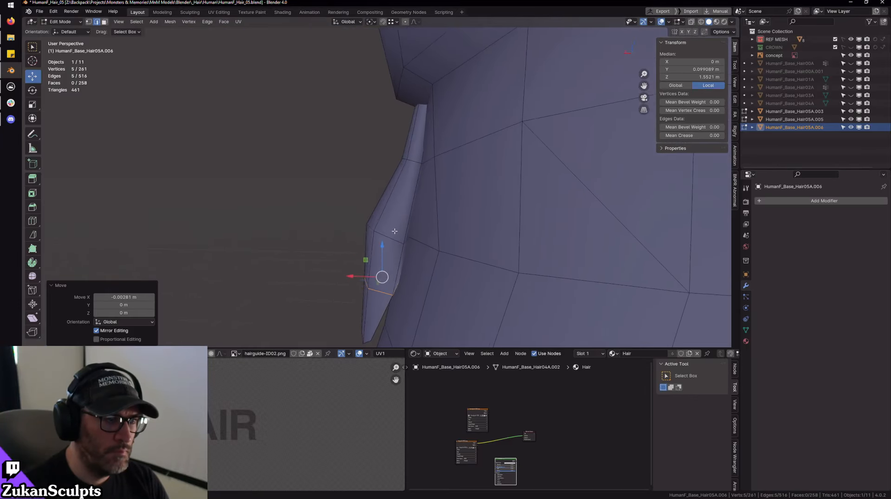
- Move the tuft's next row up about -0.001 m along X and check how the piece sits against the hair
mouse_move(417, 235)
middle_down()
mouse_move(408, 230)
mouse_move(392, 267)
mouse_move(515, 223)
mouse_move(314, 215)
mouse_move(345, 198)
mouse_move(355, 225)
mouse_move(325, 204)
mouse_move(350, 211)
mouse_move(329, 197)
mouse_move(408, 200)
mouse_move(399, 200)
middle_up()
key(shift+z)
key(shift+z)
key(g)
key(x)
click(309, 194)
scroll(325, 195, down, 5)
scroll(408, 200, up, 3)
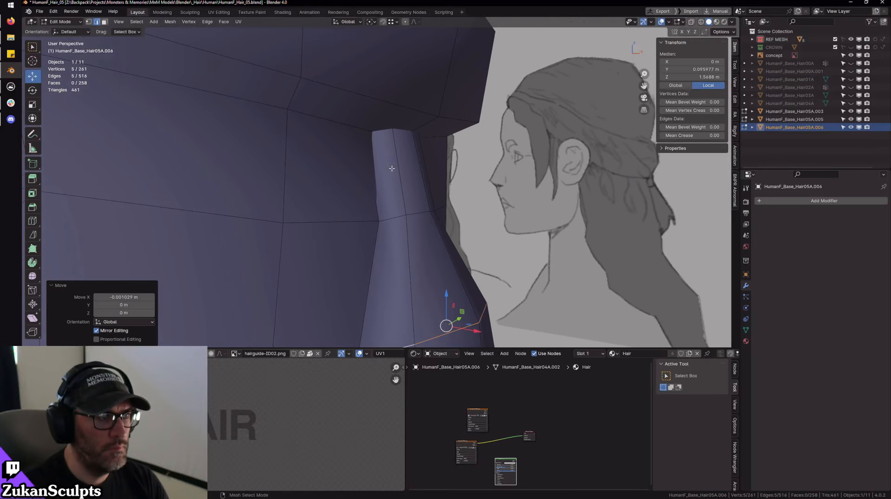
- Try to raise the tuft's top row about 0.0015 m, working in see-through front view
key(shift+z)
scroll(397, 147, down, 5)
key(KP_1)
scroll(397, 148, up, 5)
ctrl+alt+click(385, 153)
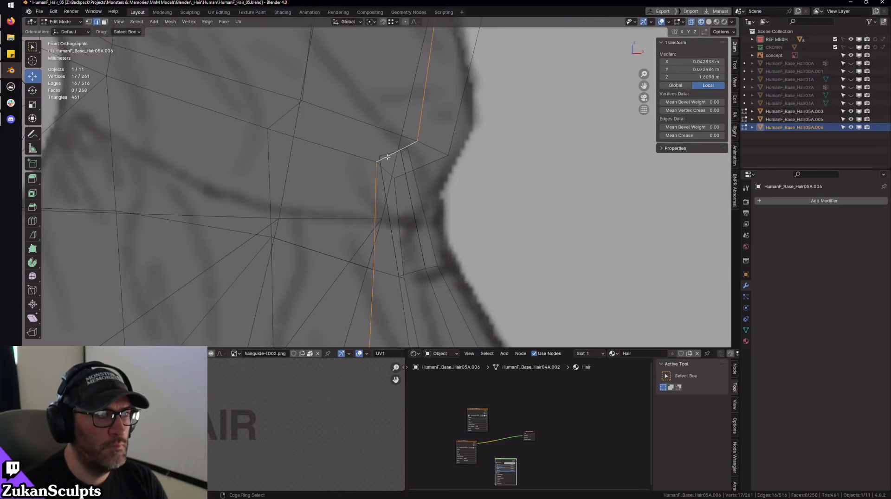
key(ctrl+z)
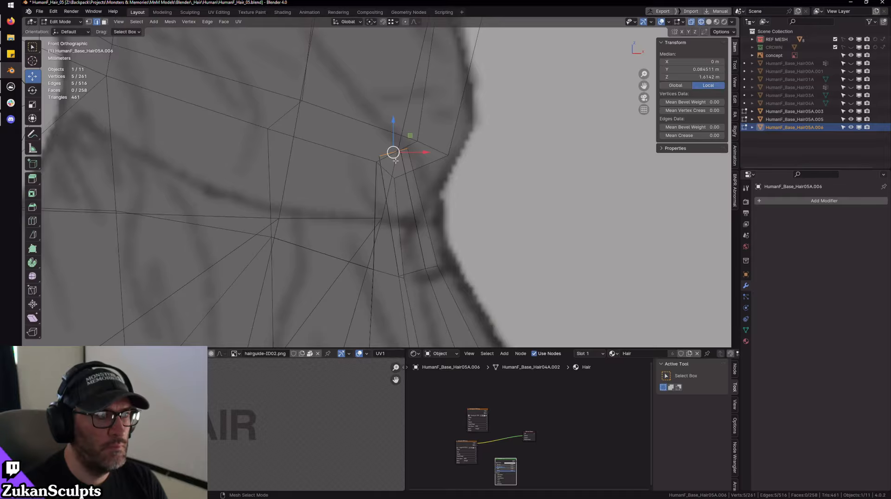
mouse_move(396, 160)
mouse_down()
mouse_move(387, 141)
mouse_move(393, 148)
mouse_up()
scroll(393, 148, down, 5)
middle_drag(434, 162, 300, 186)
ctrl+middle_drag(427, 182, 411, 178)
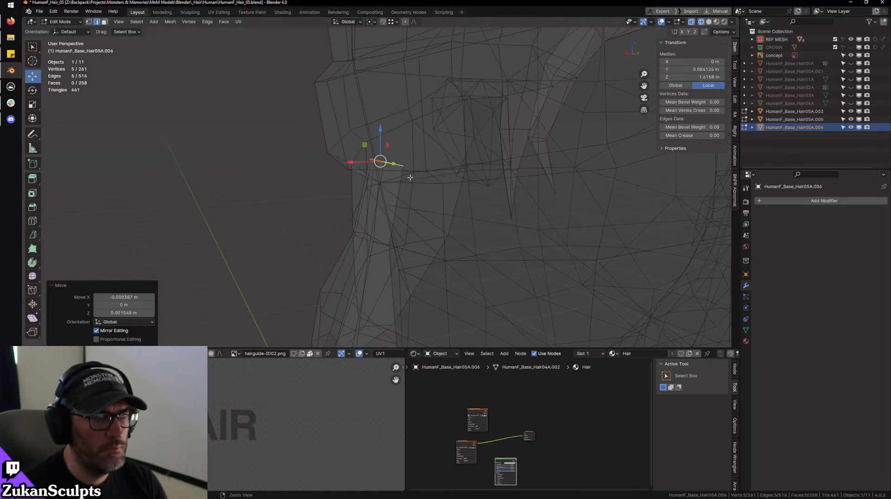
alt+click(401, 182)
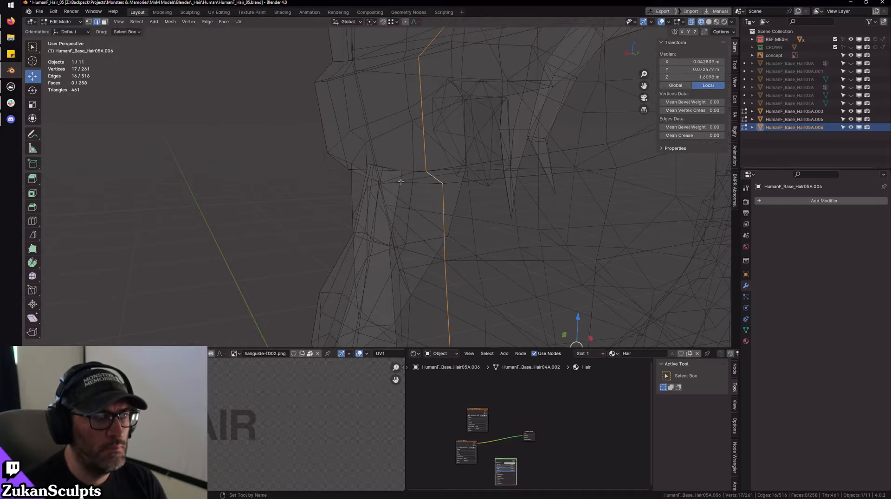
key(ctrl+z)
key(ctrl+z)
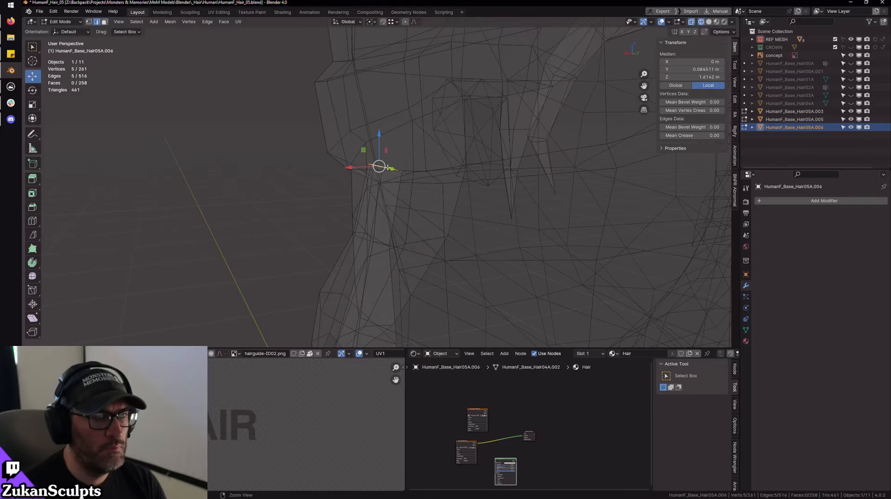
- Extrude the tuft's top row upward about 0.007 m behind the band and nudge the new edge slightly higher
key(e)
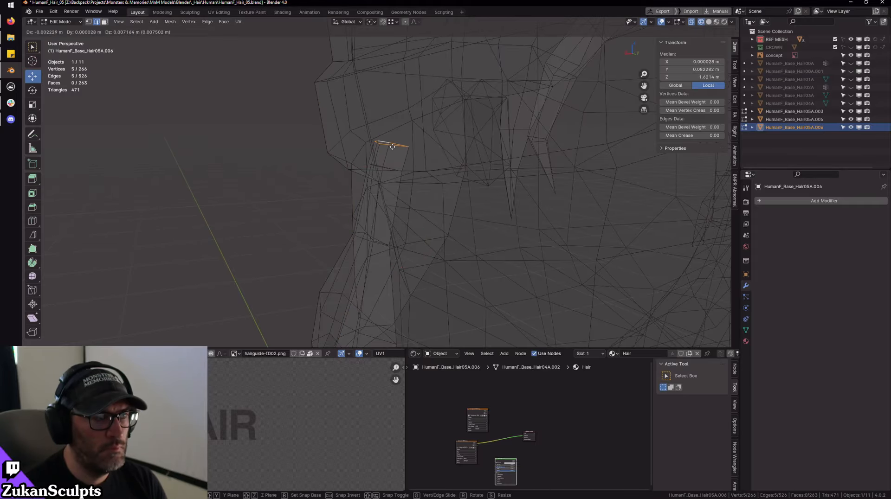
click(392, 147)
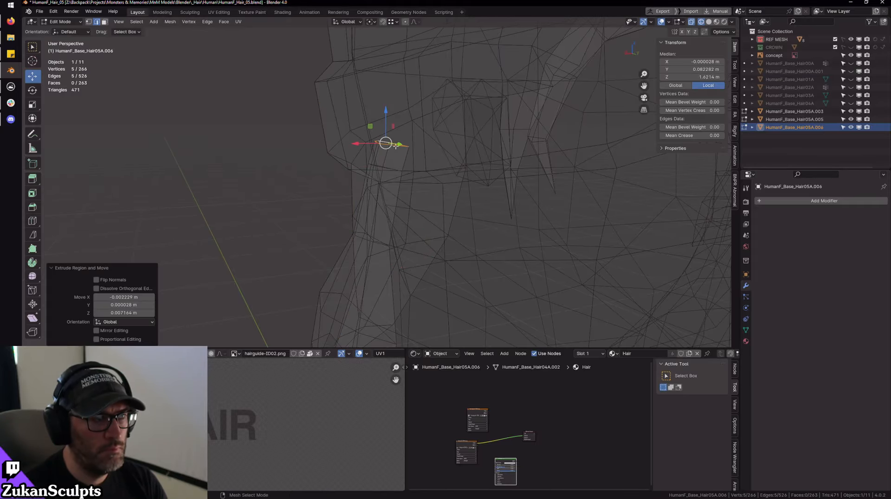
key(KP_1)
scroll(402, 149, up, 4)
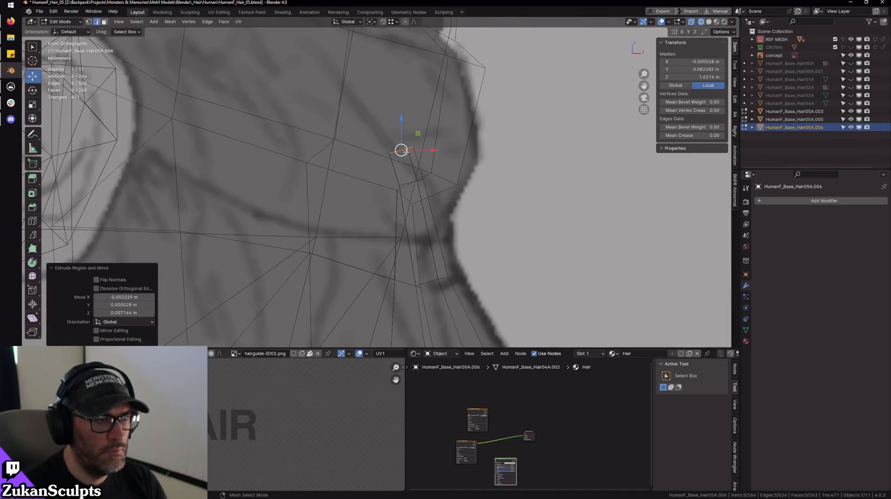
drag(407, 152, 406, 147)
- Lower the row beneath the new extrusion about 0.002 m along Z and check the tuft in solid shading
alt+click(409, 183)
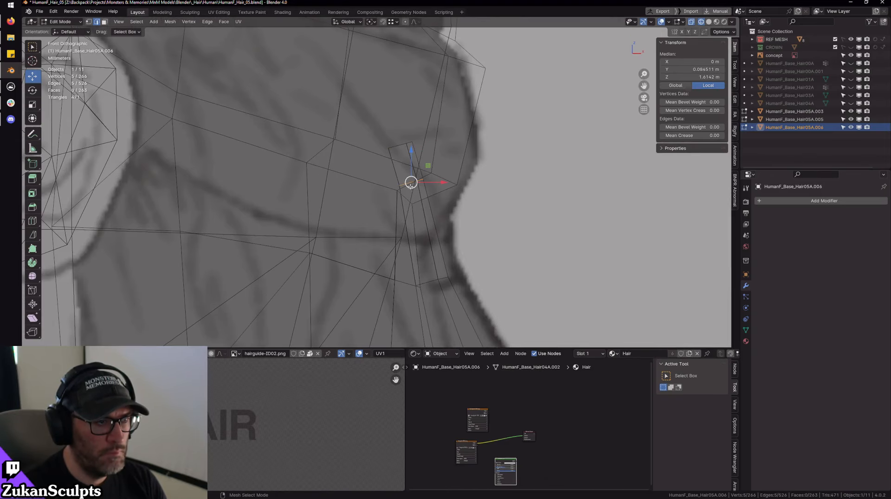
drag(411, 183, 401, 189)
key(alt+z)
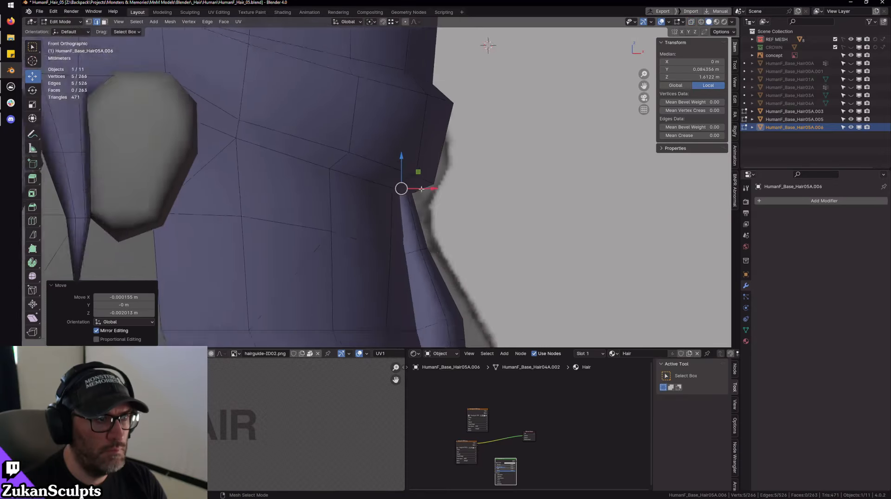
scroll(421, 189, down, 5)
key(Tab)
mouse_move(409, 186)
middle_down()
mouse_move(421, 221)
mouse_move(475, 264)
mouse_move(438, 214)
mouse_move(498, 173)
mouse_move(383, 178)
mouse_move(446, 195)
mouse_move(511, 194)
mouse_move(408, 176)
mouse_move(386, 205)
mouse_move(537, 196)
mouse_move(438, 165)
middle_up()
scroll(383, 178, down, 3)
scroll(408, 176, up, 4)
scroll(439, 165, up, 2)
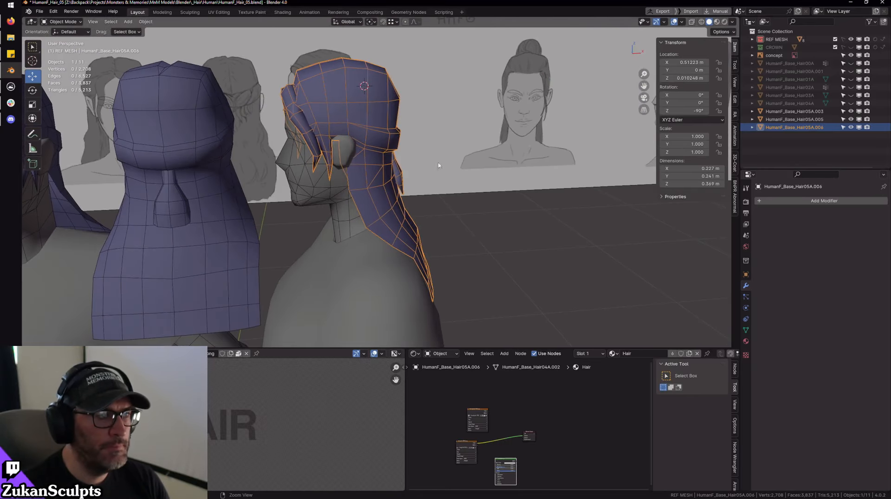
scroll(483, 208, down, 3)
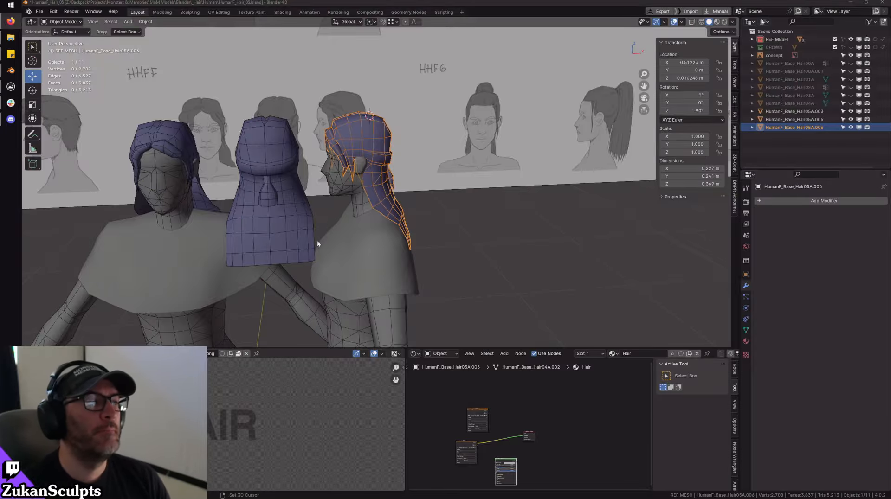
- Flatten the bottom row of the back-view hair by scaling it to 0 along Z, and narrow it along X
key(KP_1)
scroll(361, 168, up, 5)
click(418, 154)
key(Tab)
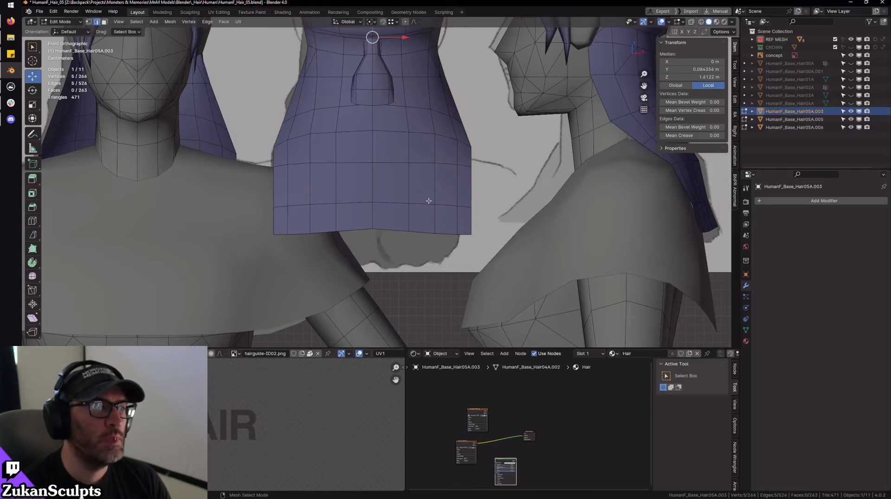
key(1)
key(alt+z)
scroll(429, 201, up, 2)
drag(179, 283, 569, 228)
key(r)
drag(370, 224, 371, 226)
key(0)
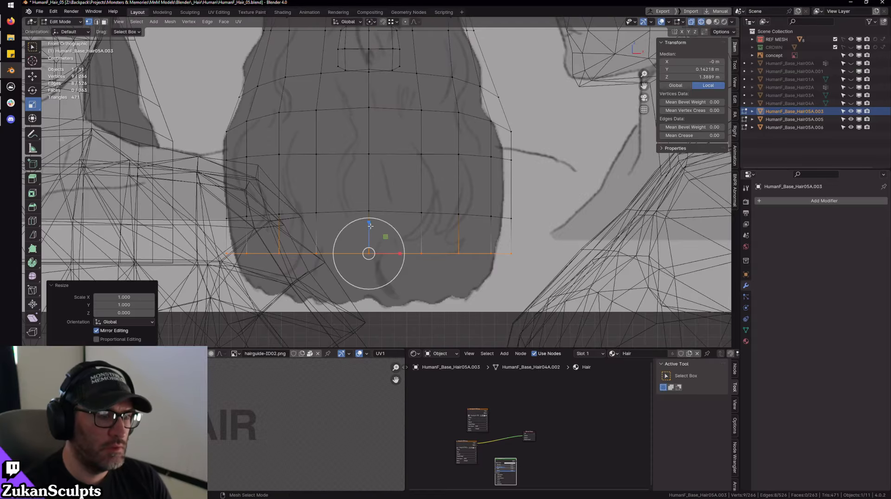
shift+middle_drag(427, 229, 428, 243)
drag(402, 268, 399, 268)
- Scale the row above the hem to 0 along Z and narrow it along X to fit the concept outline
alt+click(346, 223)
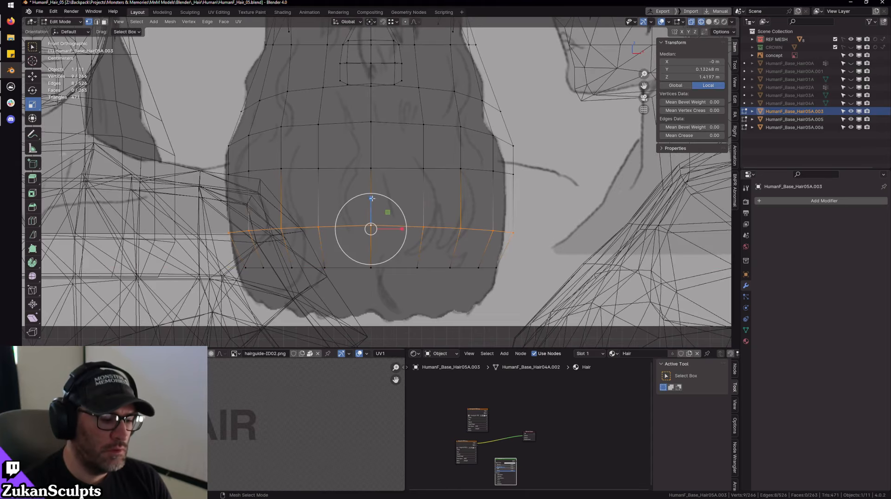
drag(370, 198, 388, 218)
key(0)
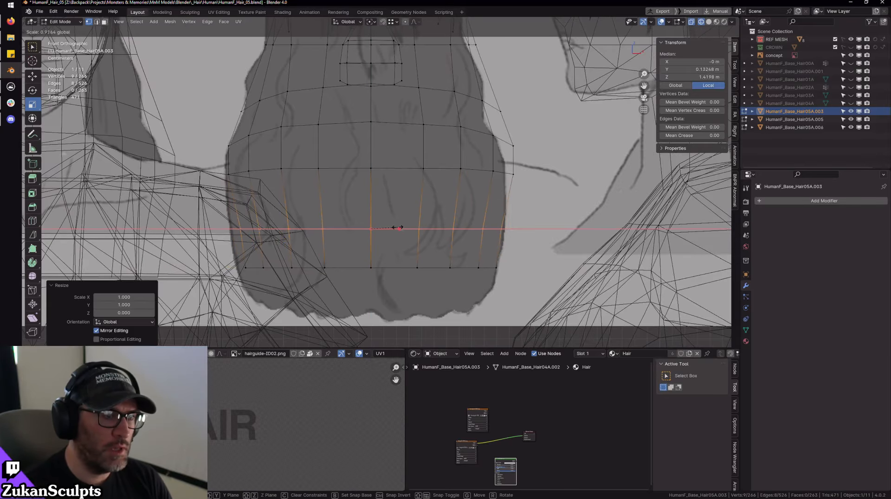
alt+click(405, 168)
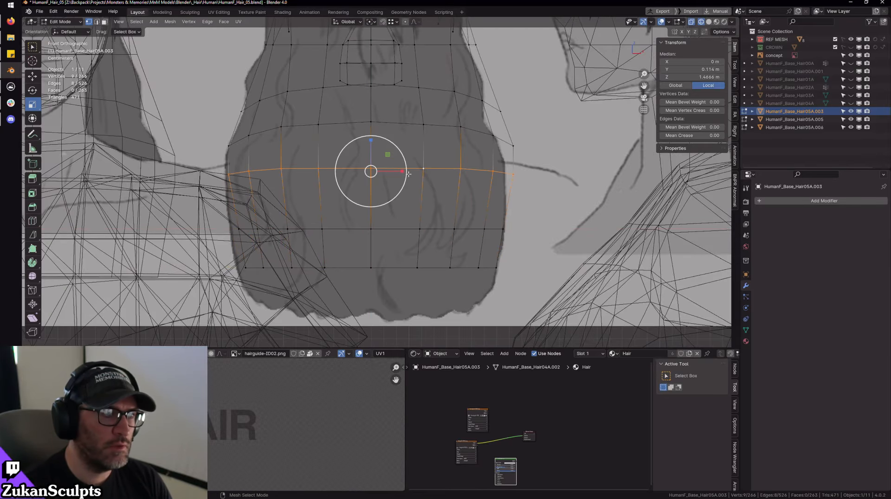
scroll(404, 176, down, 1)
- Extrude the hair's bottom row downward to the concept's hem and narrow the new edge along X
alt+click(396, 258)
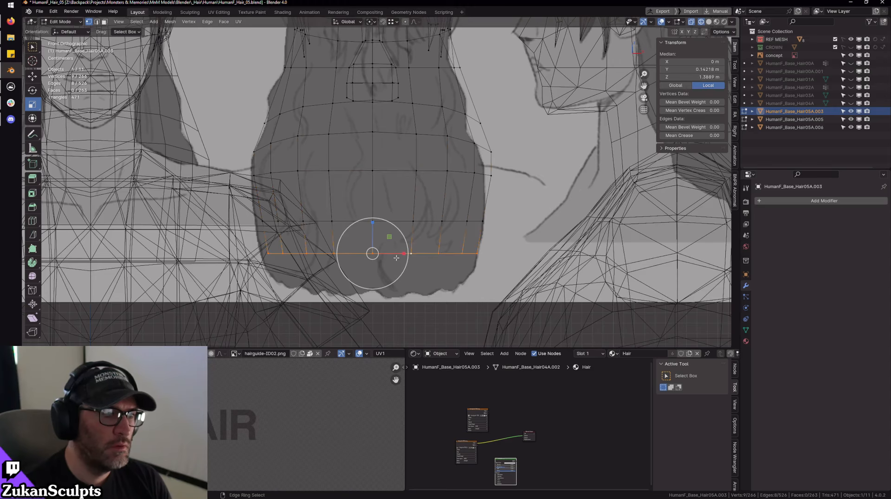
key(e)
right_click(397, 259)
key(w)
drag(372, 226, 371, 256)
key(r)
drag(406, 283, 402, 283)
key(w)
drag(371, 255, 372, 263)
scroll(372, 263, down, 5)
middle_drag(372, 264, 420, 206)
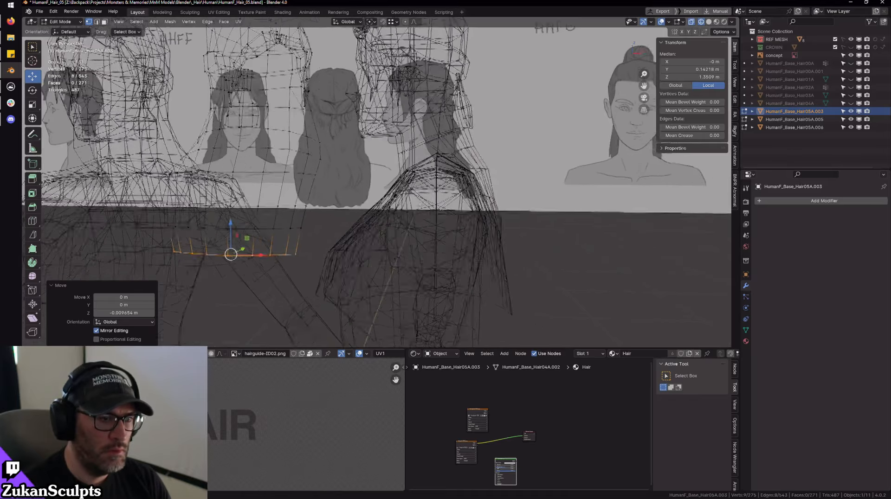
- On the side-view hair, shift the third row from the bottom outward along X in stages toward the concept's back outline
key(KP_1)
scroll(434, 205, up, 5)
key(Tab)
key(shift+z)
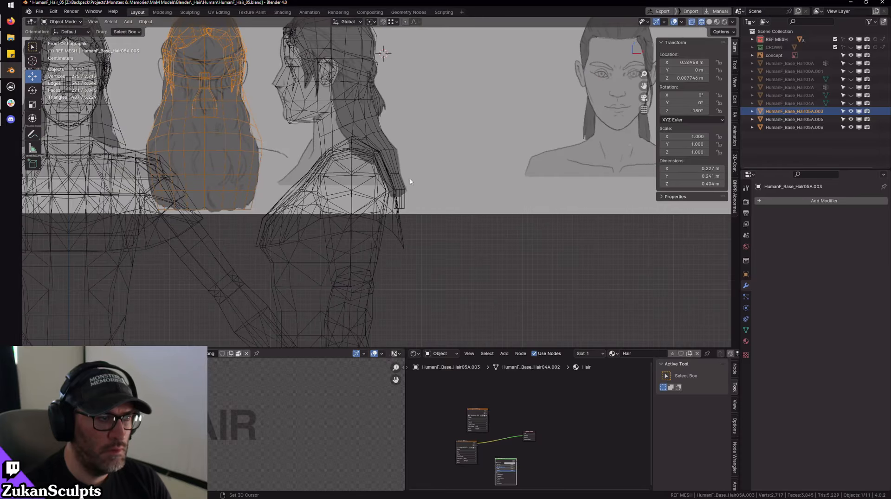
click(403, 166)
click(400, 167)
key(Tab)
scroll(408, 218, up, 8)
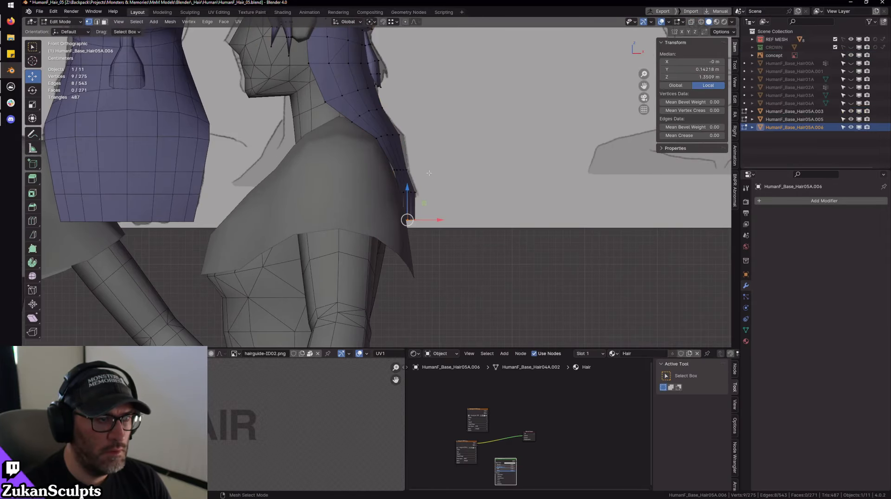
drag(450, 219, 388, 261)
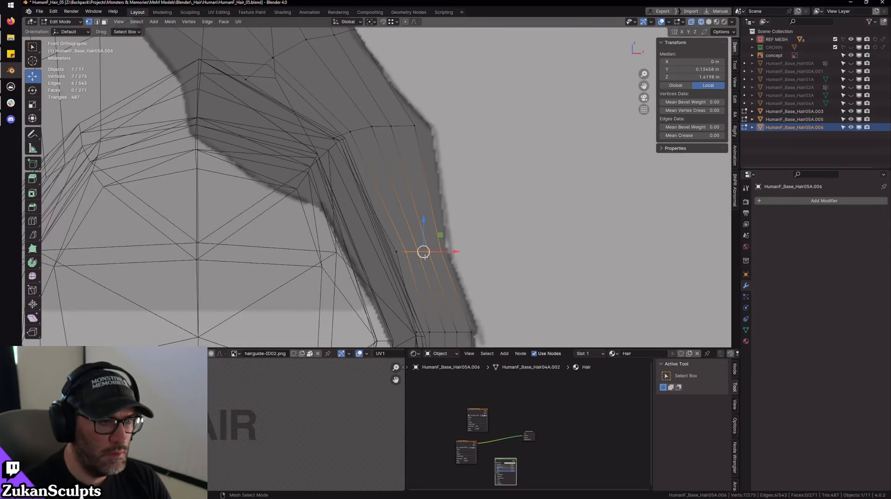
drag(457, 250, 462, 246)
ctrl+drag(376, 272, 461, 251)
mouse_move(380, 292)
ctrl+mouse_down()
mouse_move(429, 244)
mouse_move(464, 250)
ctrl+mouse_up()
scroll(467, 246, down, 9)
key(shift+z)
click(475, 239)
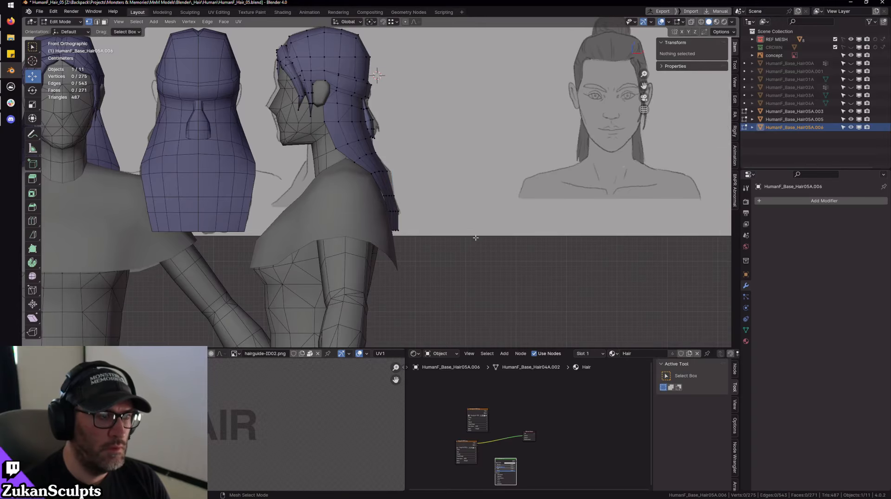
- Move the outermost back vertex of the third row from the bottom about 0.0008 m along X
scroll(463, 239, up, 7)
key(Tab)
key(Tab)
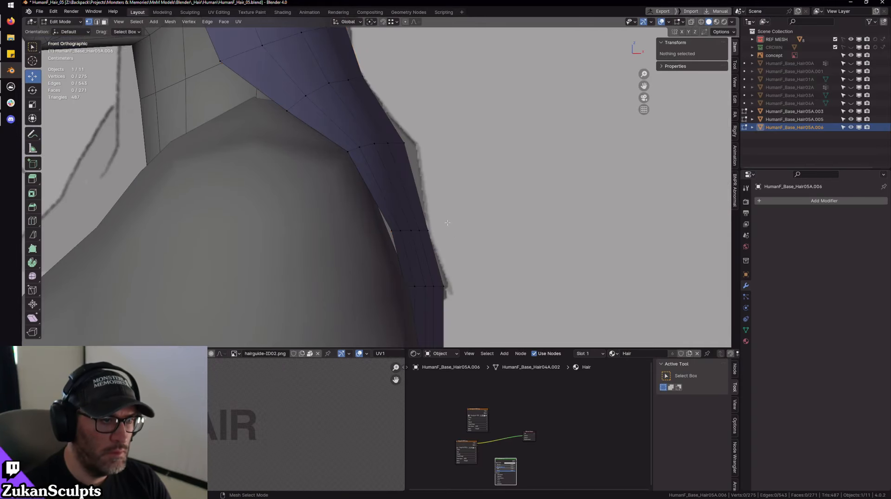
key(alt+z)
click(427, 230)
drag(453, 231, 451, 231)
key(shift+z)
scroll(386, 186, down, 10)
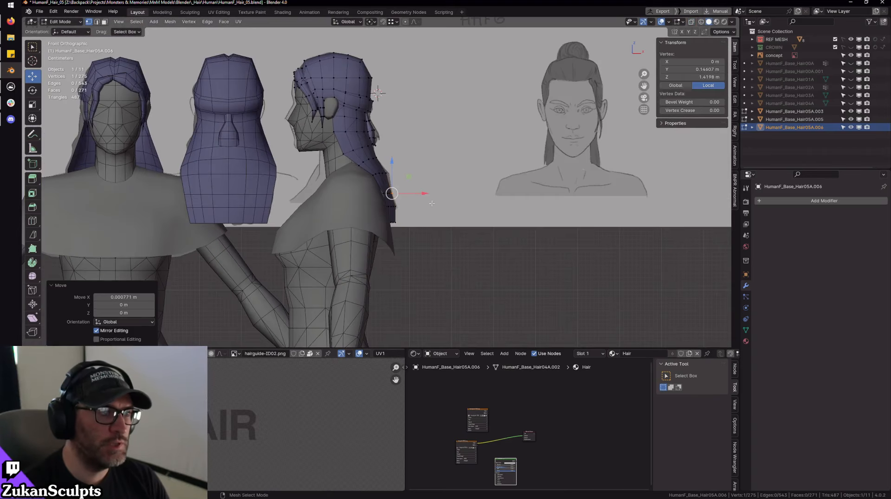
- Examine the lengthened hair's shape from behind and beside the concept drawings
scroll(386, 185, up, 10)
scroll(388, 142, down, 7)
mouse_move(388, 143)
middle_down()
mouse_move(360, 188)
mouse_move(418, 263)
middle_up()
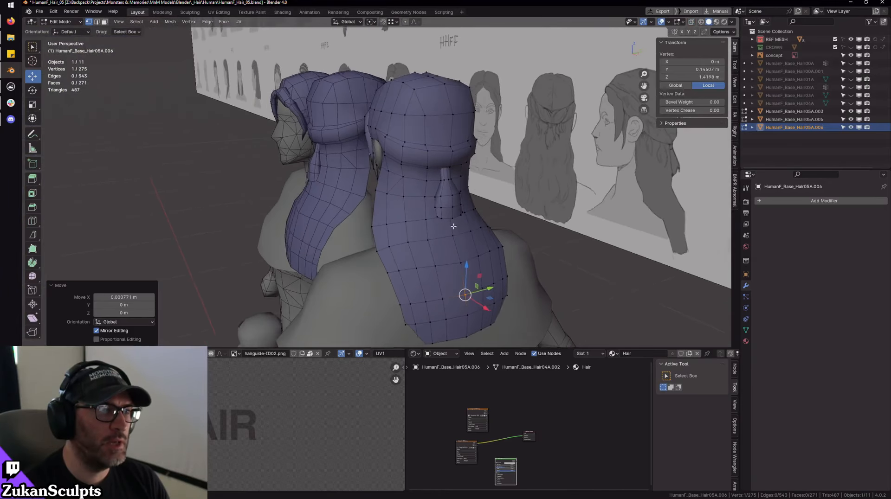
middle_drag(469, 225, 525, 237)
key(Tab)
scroll(431, 175, down, 4)
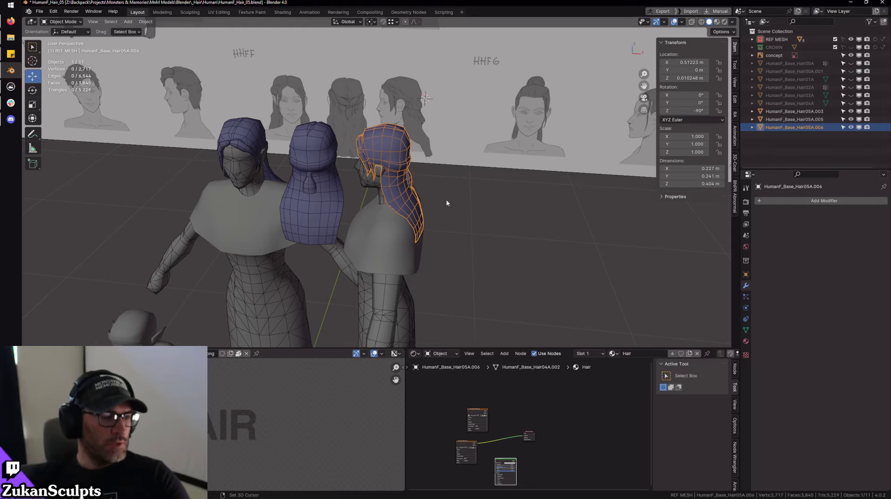
scroll(447, 200, up, 3)
middle_drag(445, 199, 424, 139)
key(Tab)
scroll(427, 204, up, 1)
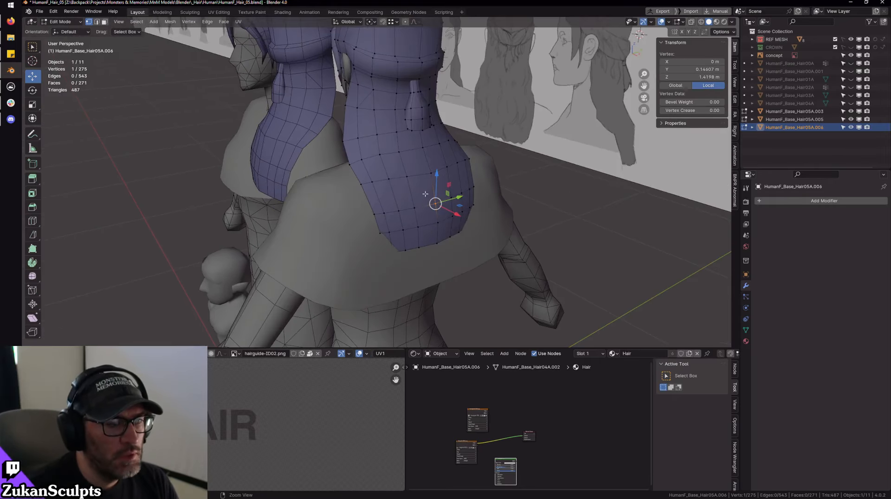
- Rotate the third row from the bottom about -4° in front view to follow the slope of the hair
middle_drag(401, 195, 493, 210)
alt+click(422, 205)
scroll(422, 205, up, 2)
ctrl+middle_drag(493, 211, 485, 230)
shift+middle_drag(485, 230, 436, 238)
key(r)
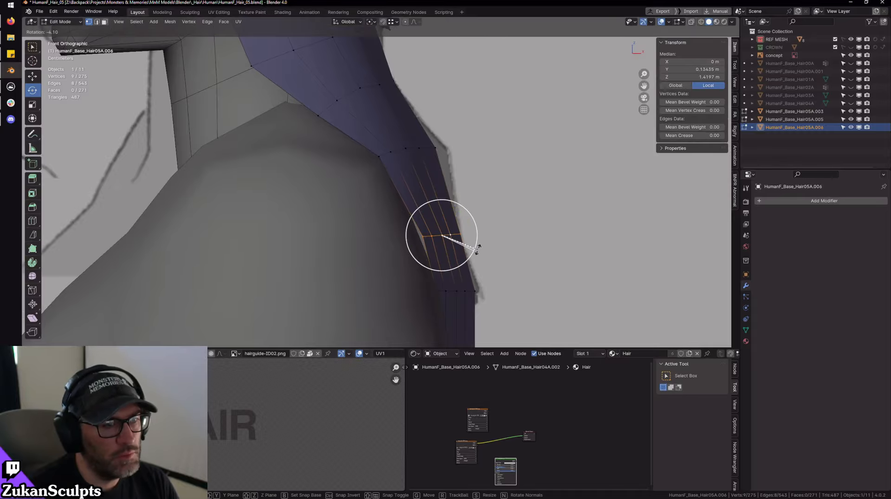
click(474, 247)
- Slide the third row from the bottom upward along the hair's edges, undoing the stray adjustment made after it
click(33, 292)
drag(438, 234, 453, 222)
scroll(459, 185, down, 5)
shift+middle_drag(466, 151, 577, 190)
drag(578, 191, 601, 204)
key(ctrl+z)
key(ctrl+z)
- Slide the same row on the back-view hair by a factor of about 0.059 and finish editing the mesh
alt+click(333, 197)
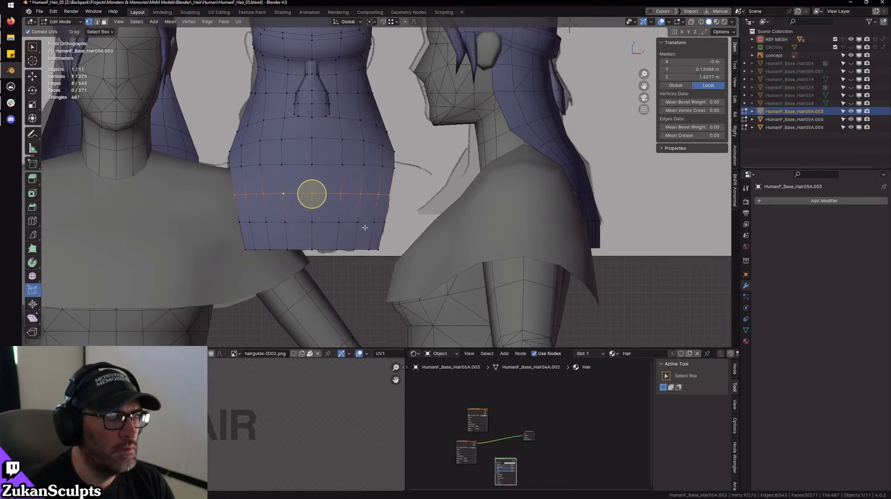
scroll(333, 199, up, 2)
drag(347, 215, 349, 213)
scroll(310, 250, down, 3)
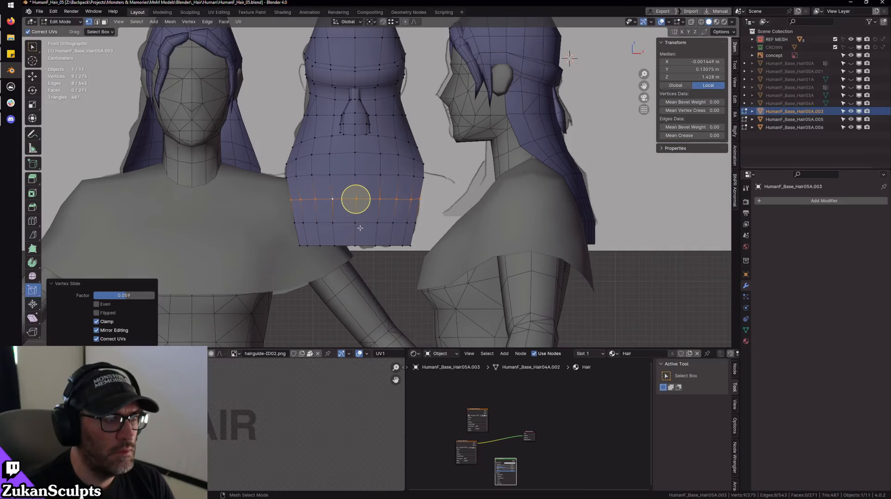
key(Tab)
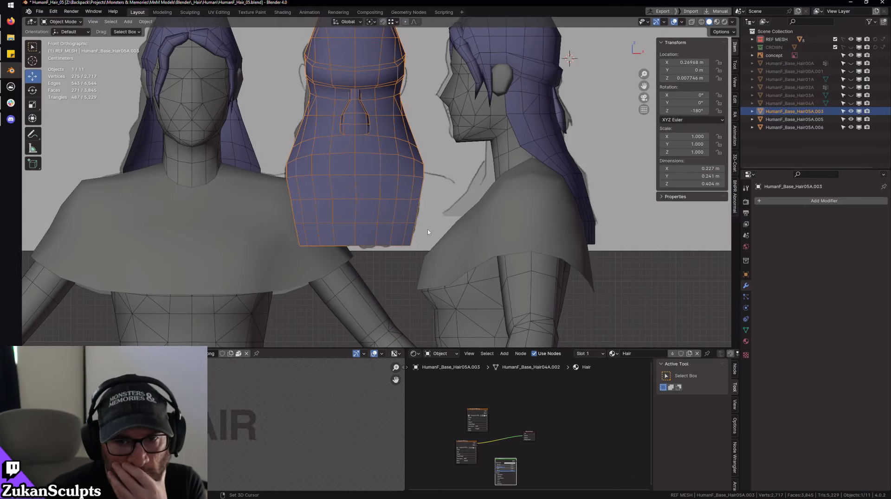
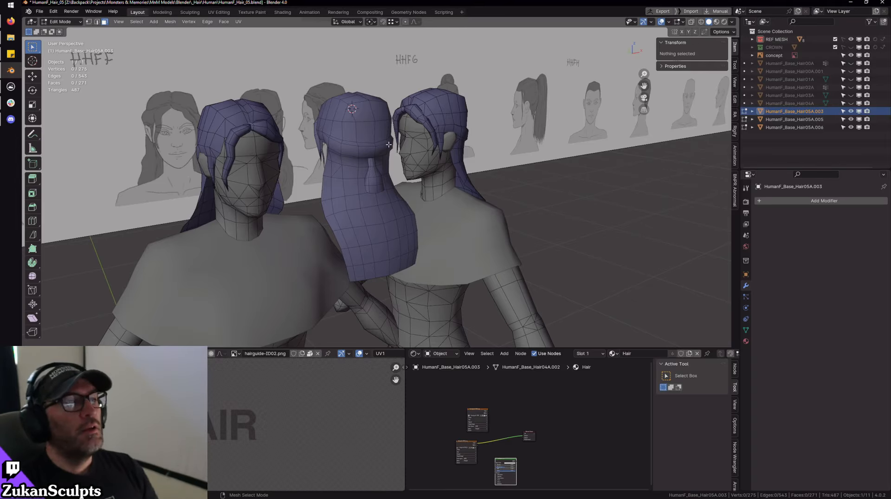
alt+right_drag(399, 121, 384, 113)
alt+drag(384, 113, 365, 132)
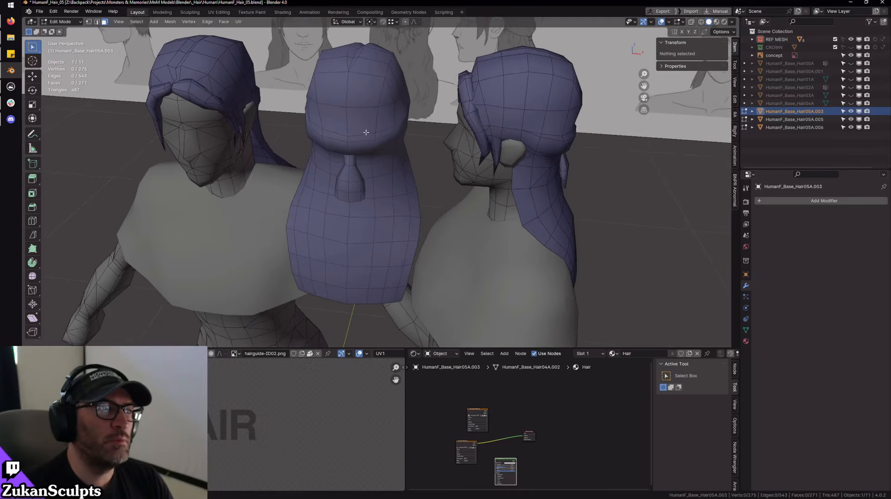
- Leave mesh editing and examine the hair copies from behind, from the side and from above against the concept drawings
alt+right_drag(366, 132, 397, 190)
alt+drag(397, 191, 400, 157)
key(Tab)
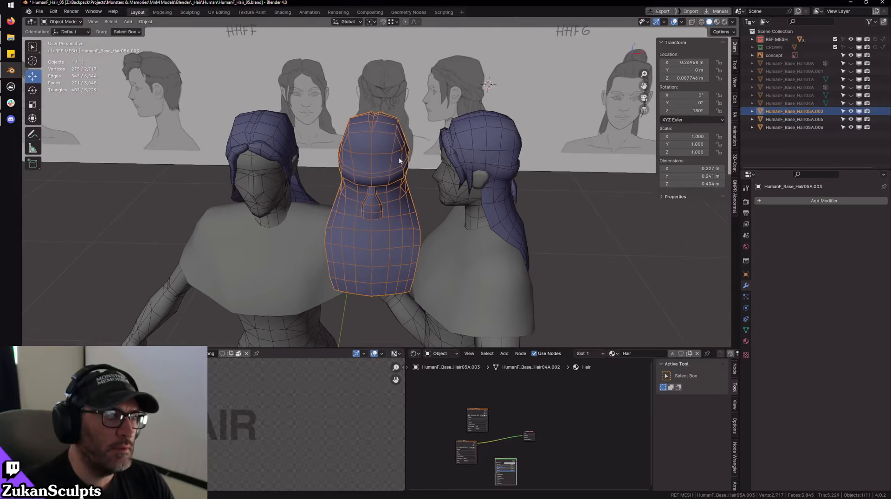
alt+middle_drag(519, 229, 416, 211)
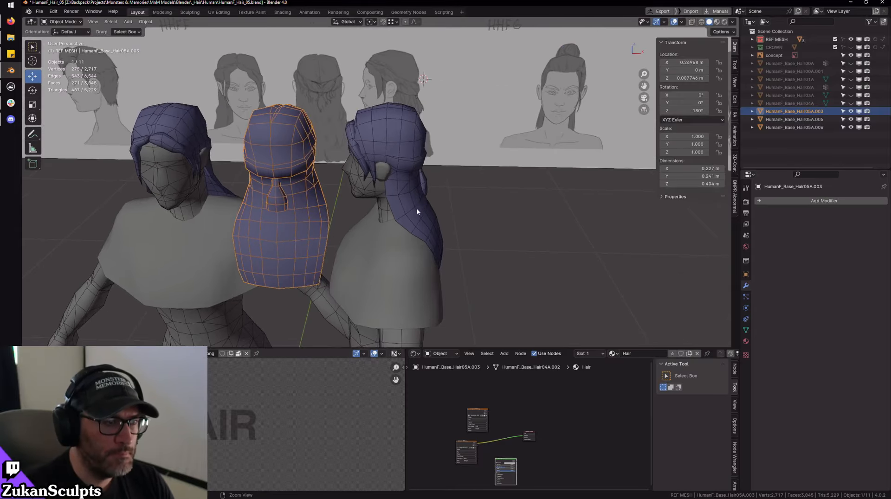
alt+drag(415, 210, 445, 201)
alt+right_drag(444, 202, 429, 212)
mouse_move(429, 212)
alt+mouse_down()
mouse_move(450, 214)
mouse_move(424, 206)
alt+mouse_up()
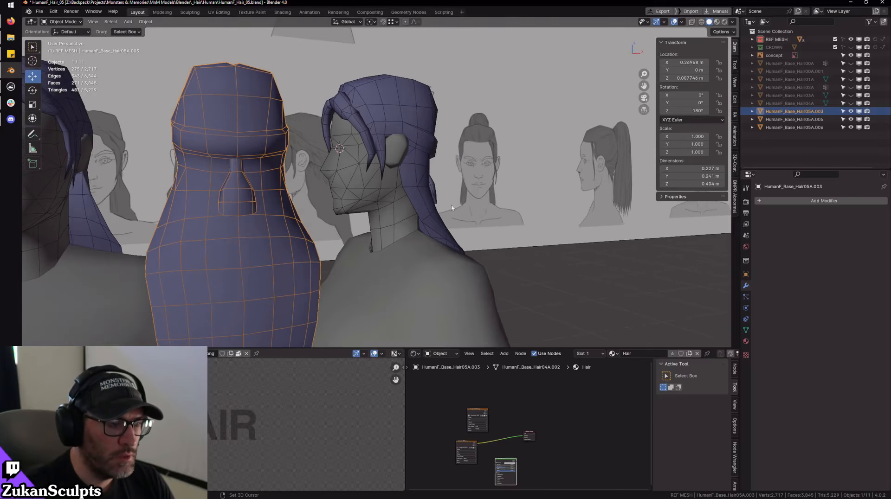
click(438, 205)
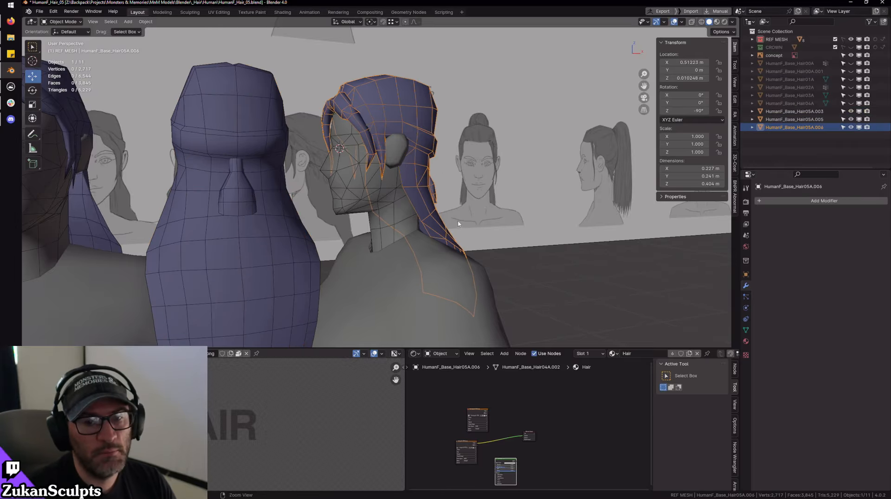
middle_drag(458, 223, 471, 200)
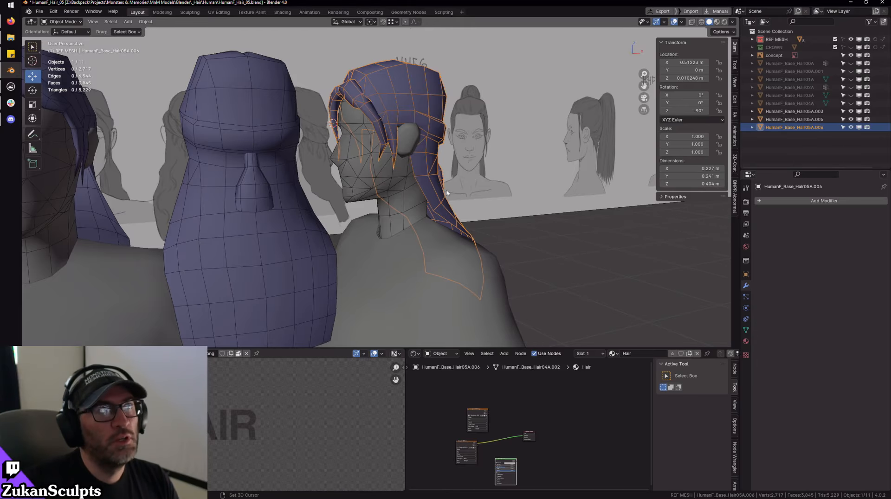
scroll(453, 193, up, 3)
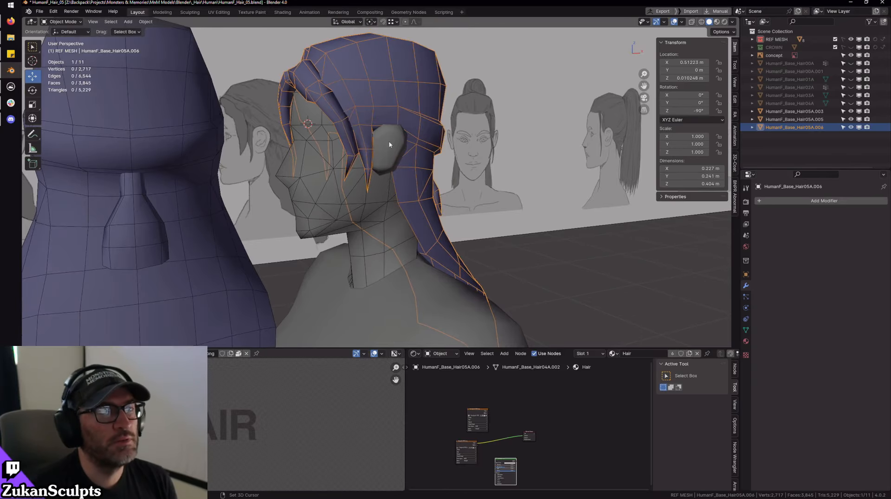
middle_drag(448, 157, 444, 226)
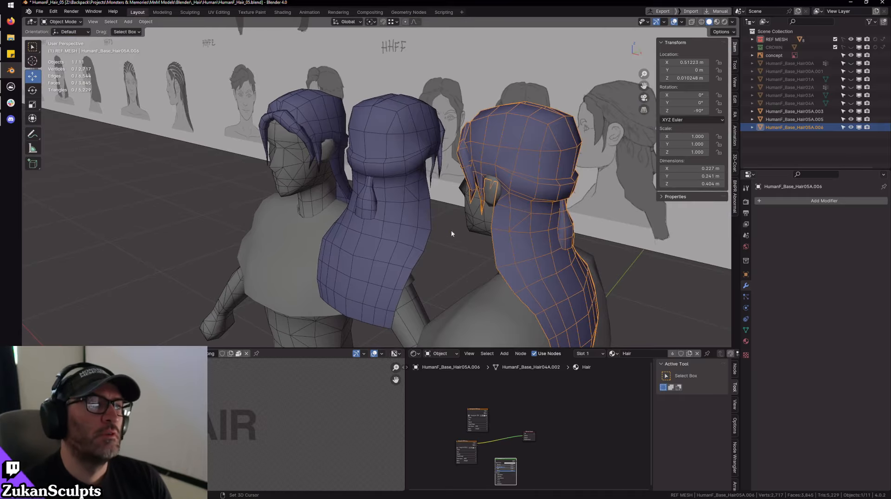
middle_drag(452, 231, 381, 164)
scroll(398, 192, up, 4)
- Open the back-view hair for editing and select the vertical centre-line edge on the upper back of the head
click(383, 165)
key(Tab)
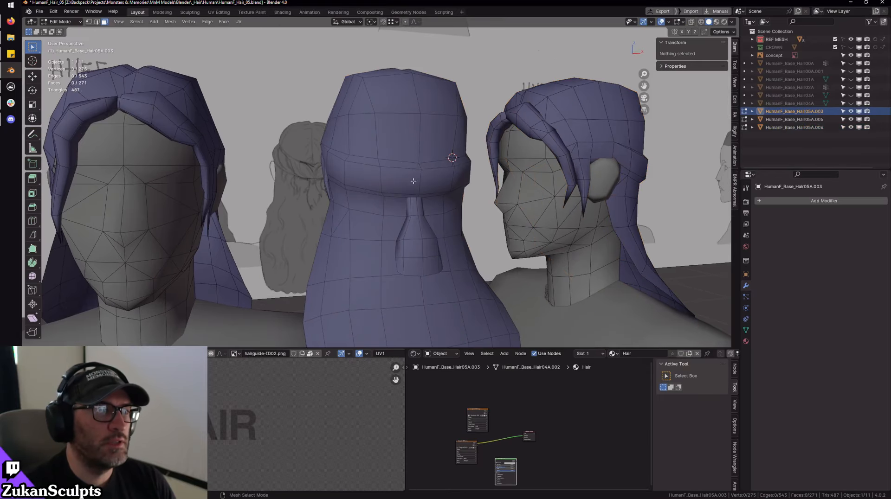
key(ctrl+Tab)
click(399, 160)
middle_drag(411, 130, 395, 140)
scroll(395, 139, up, 2)
middle_drag(483, 135, 478, 161)
key(ctrl+Tab)
click(425, 134)
key(ctrl+Tab)
click(386, 153)
click(399, 145)
scroll(408, 182, down, 3)
scroll(353, 195, up, 3)
scroll(454, 229, down, 3)
scroll(461, 191, up, 2)
scroll(461, 192, down, 3)
key(k)
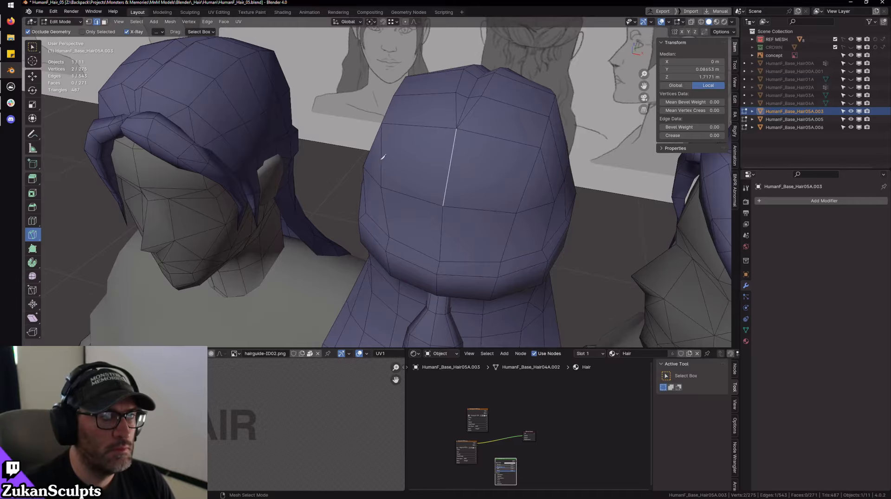
key(w)
key(ctrl+Tab)
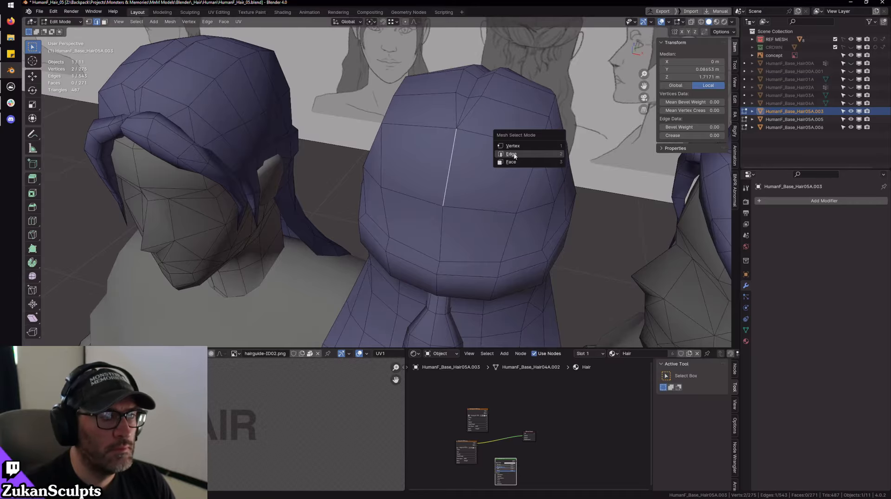
click(514, 155)
scroll(397, 229, up, 3)
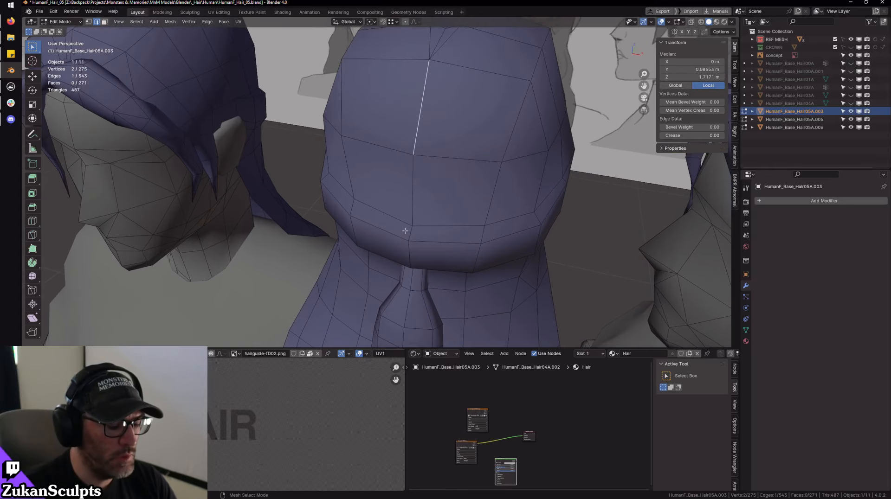
- Knife a short diagonal edge from the centre vertex above the band to the row above, left of the centre line
key(k)
scroll(411, 235, down, 4)
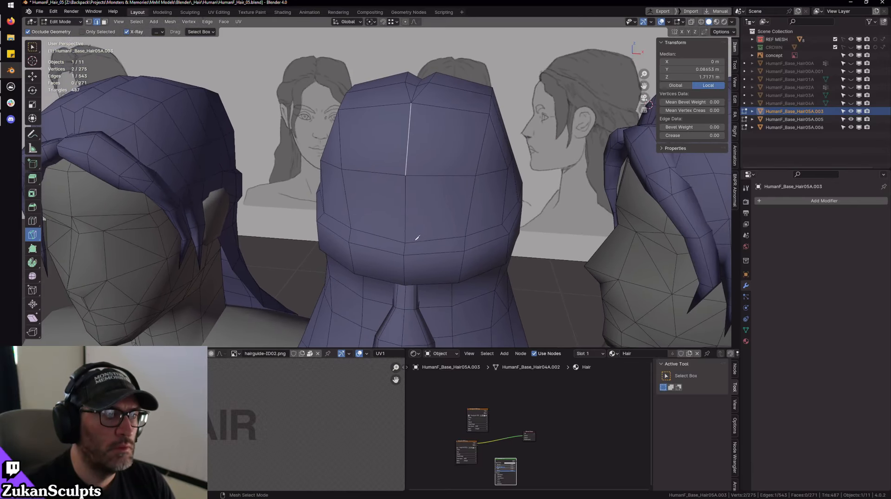
click(405, 243)
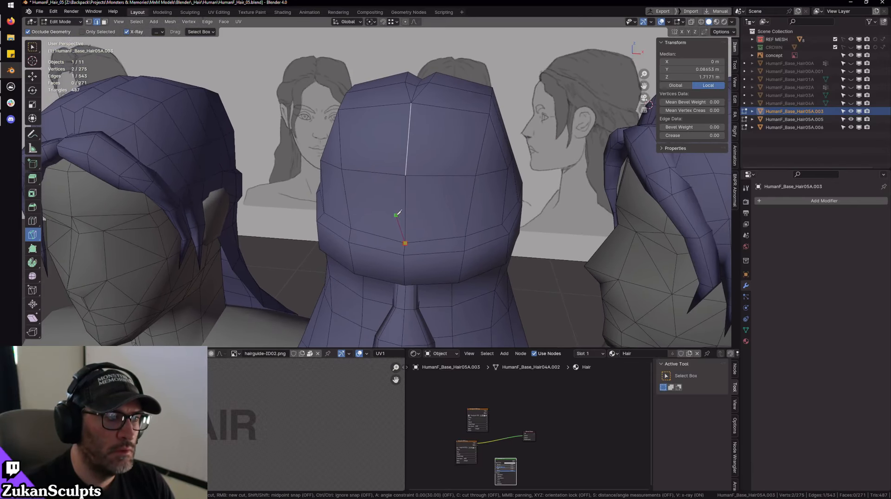
key(Escape)
click(402, 253)
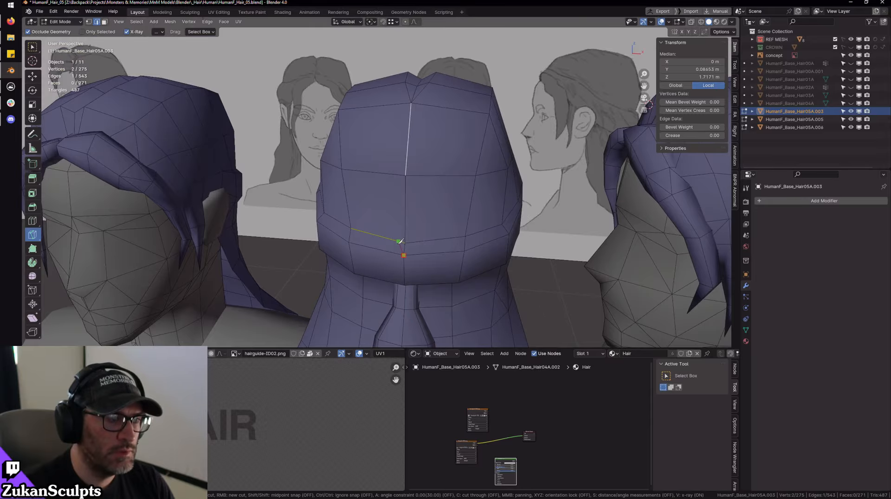
click(397, 242)
key(Return)
- Knife the matching diagonal edge right of the centre line from the same vertex, completing a V-shaped cut
key(k)
click(404, 254)
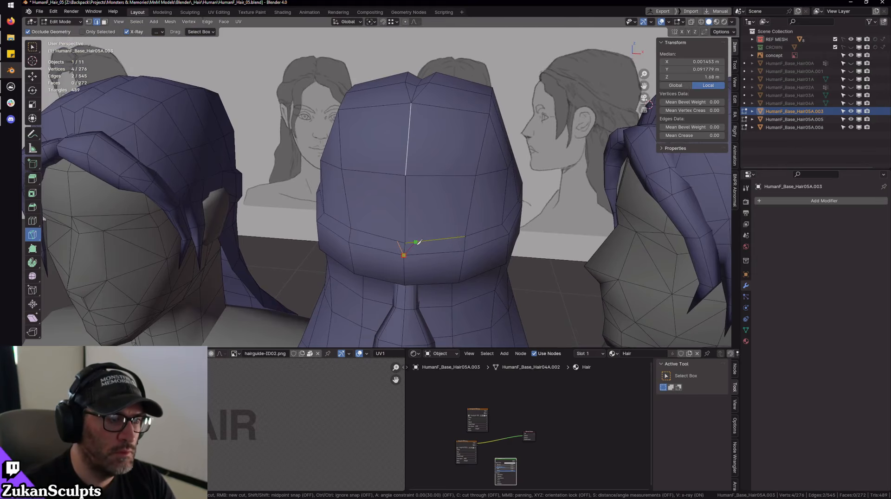
click(414, 242)
key(Return)
click(32, 47)
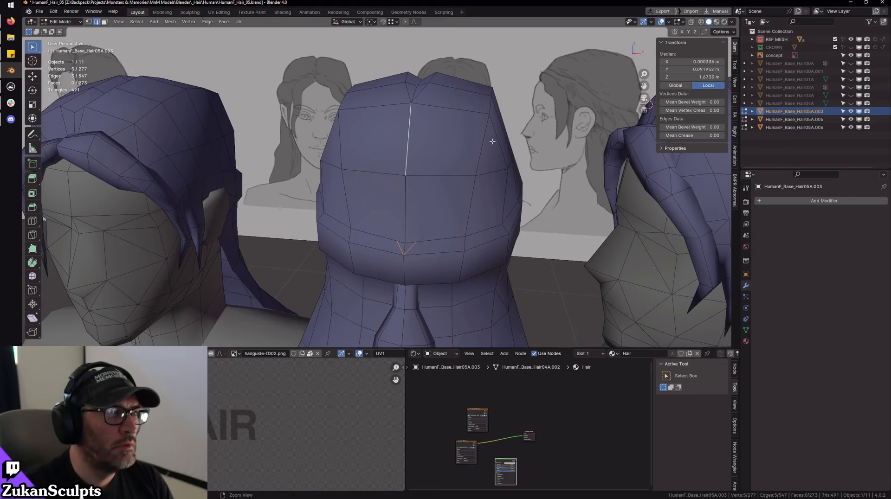
- Dissolve the two diagonal edges that meet at the centre line near the top of the crown
middle_drag(493, 139, 416, 127)
key(ctrl+Tab)
click(409, 128)
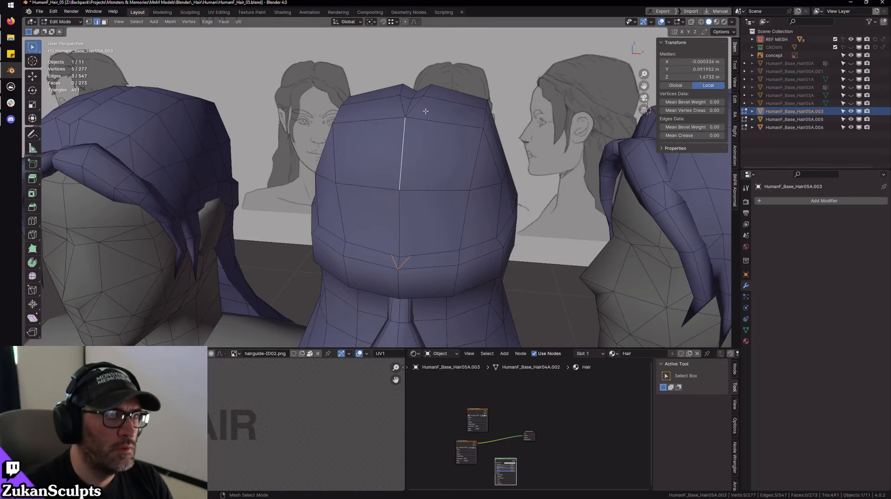
click(441, 119)
click(403, 105)
key(x)
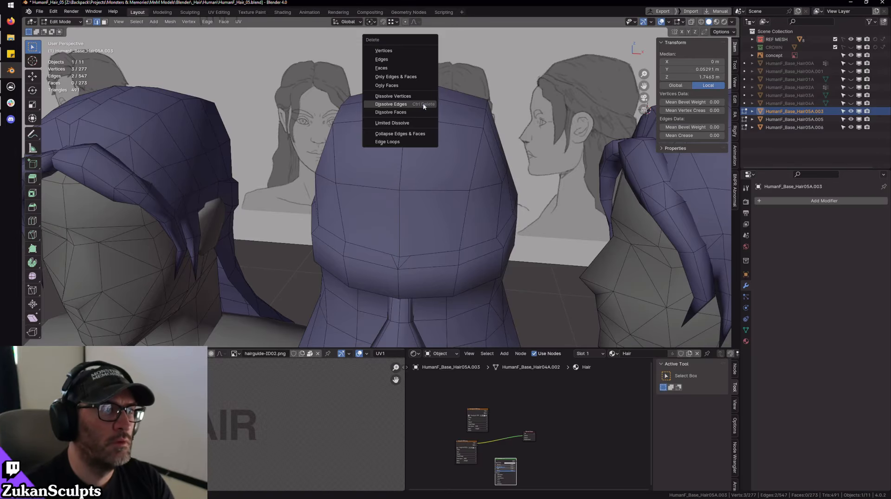
click(422, 103)
- Connect each upper end of the V-shaped cut to the crown vertex beside the parting, adding an edge path on both sides
key(ctrl+Tab)
click(412, 235)
click(410, 255)
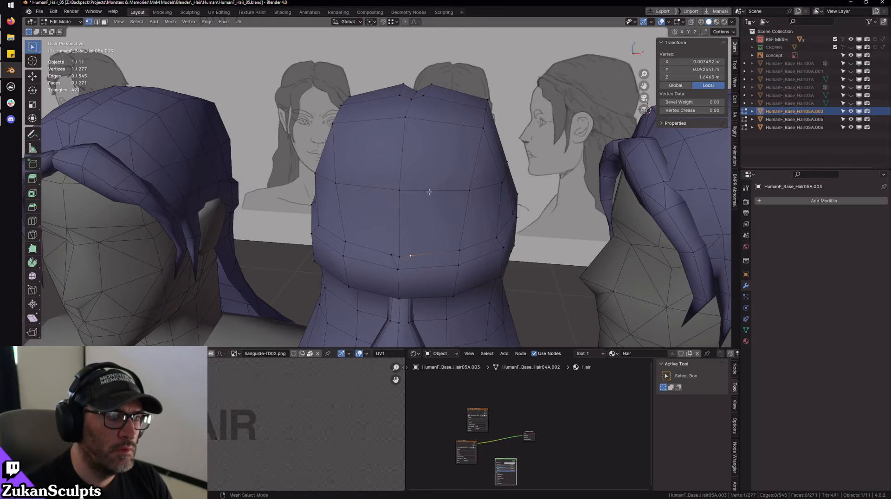
shift+click(425, 98)
key(ctrl+v)
click(425, 98)
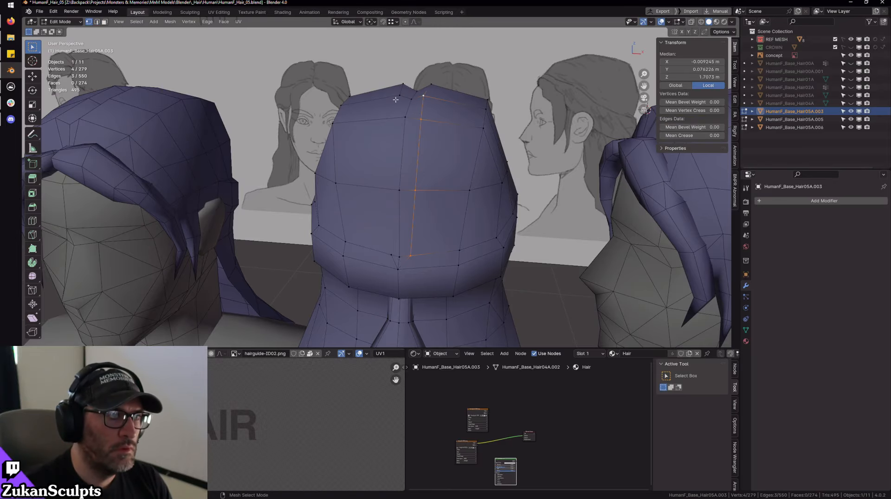
key(j)
- In front view, move the top crown vertex beside the parting 0.002132 m along X with mirror editing
key(KP_1)
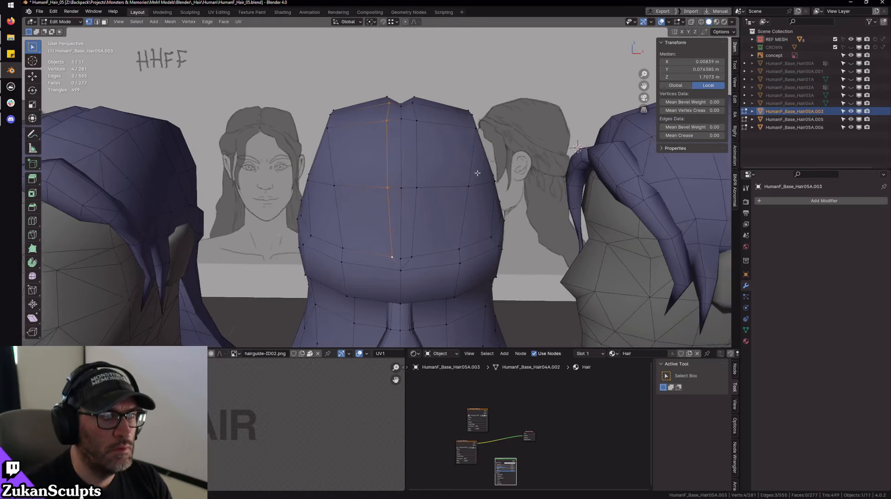
scroll(398, 172, up, 3)
key(alt+z)
scroll(398, 170, up, 1)
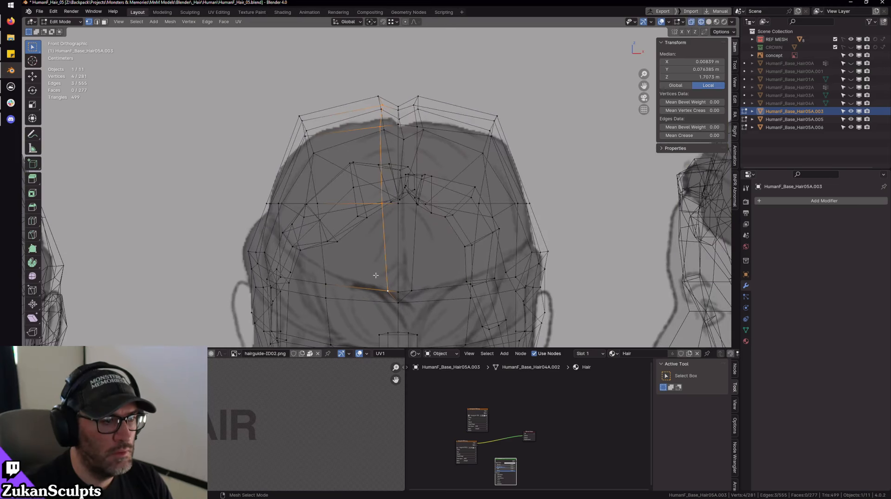
shift+middle_drag(421, 279, 419, 260)
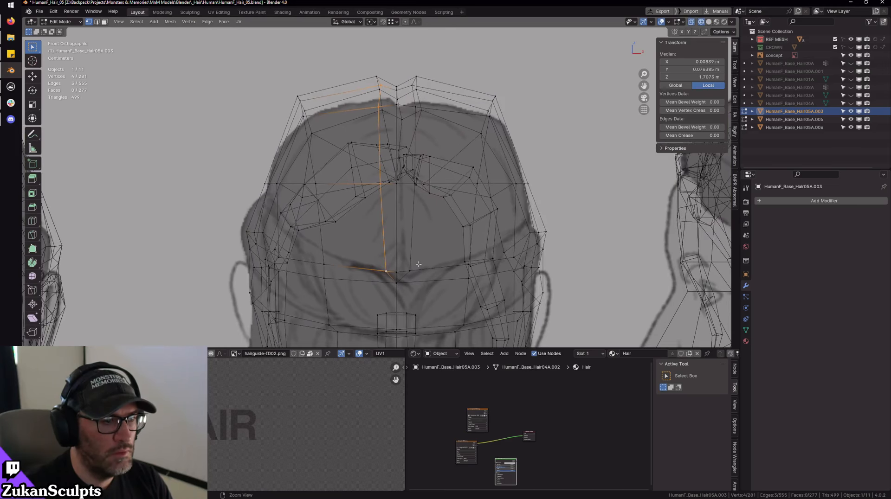
key(shift+z)
click(382, 86)
key(w)
drag(414, 86, 448, 85)
click(413, 85)
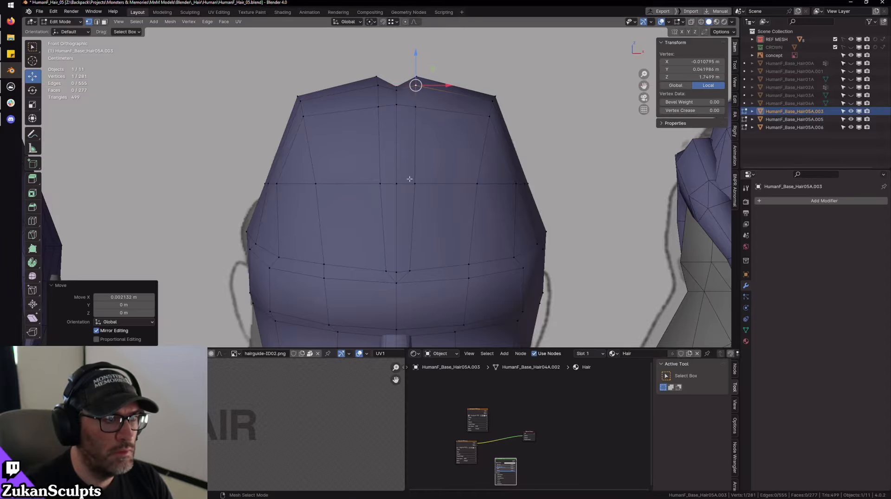
- Move the centre-line vertex near the top of the crown by X 0.00055 m, Y 0.002607 m and Z -0.002118 m
click(398, 183)
ctrl+middle_drag(414, 156, 411, 237)
ctrl+middle_drag(411, 237, 405, 219)
drag(381, 217, 389, 215)
click(400, 189)
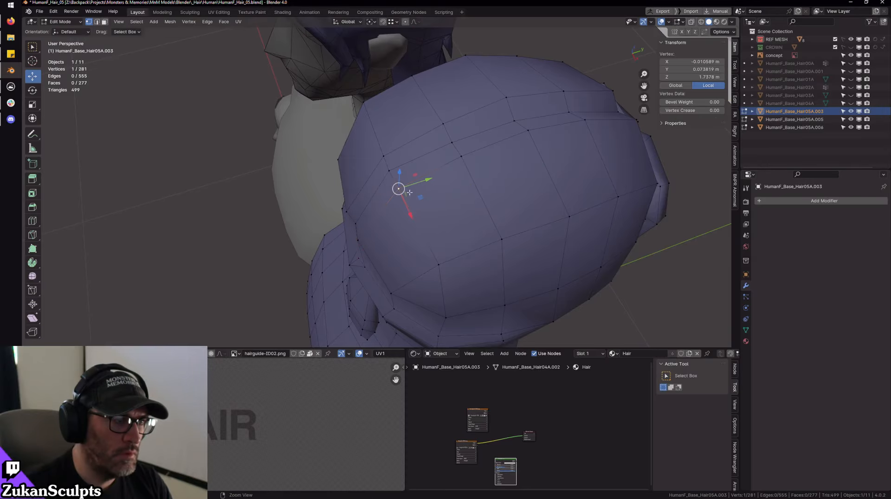
middle_drag(410, 192, 354, 122)
click(395, 144)
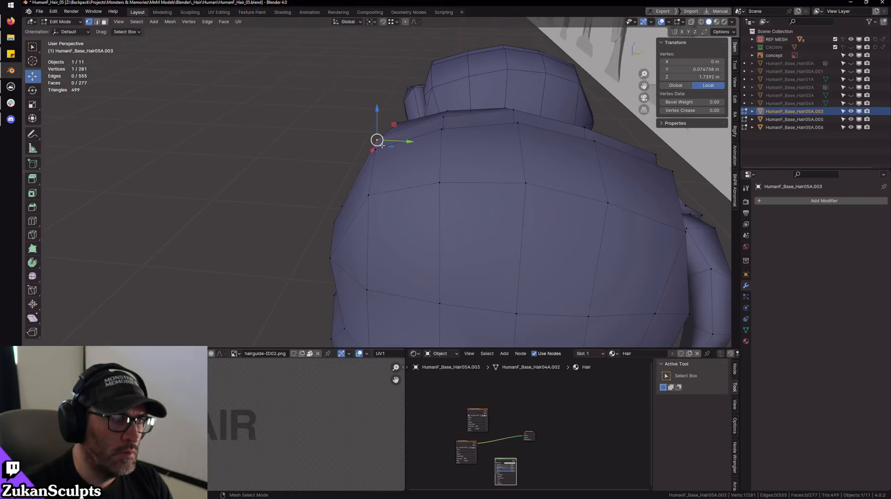
drag(381, 146, 388, 148)
mouse_move(388, 148)
middle_down()
mouse_move(465, 190)
mouse_move(452, 195)
middle_up()
- Examine the reworked crown's outline and edge flow in front, top and perspective views, comparing wireframe with the concept drawing
key(shift+z)
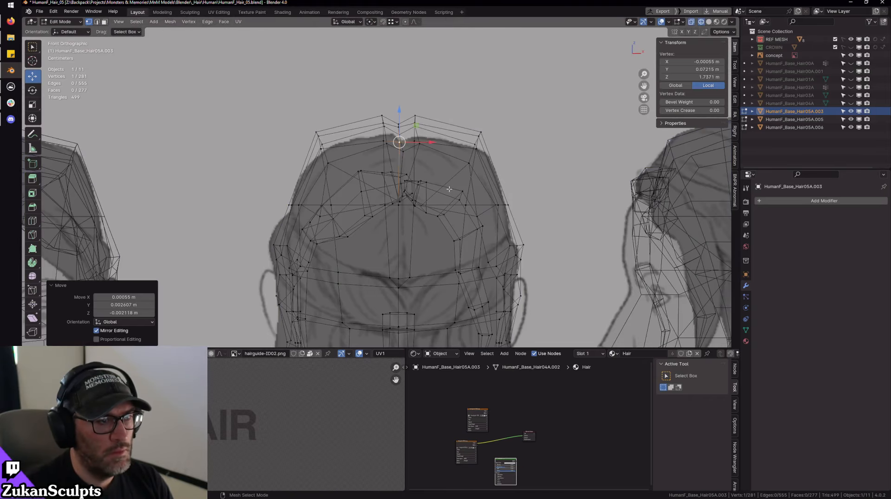
scroll(434, 179, up, 2)
key(shift+z)
scroll(425, 151, down, 6)
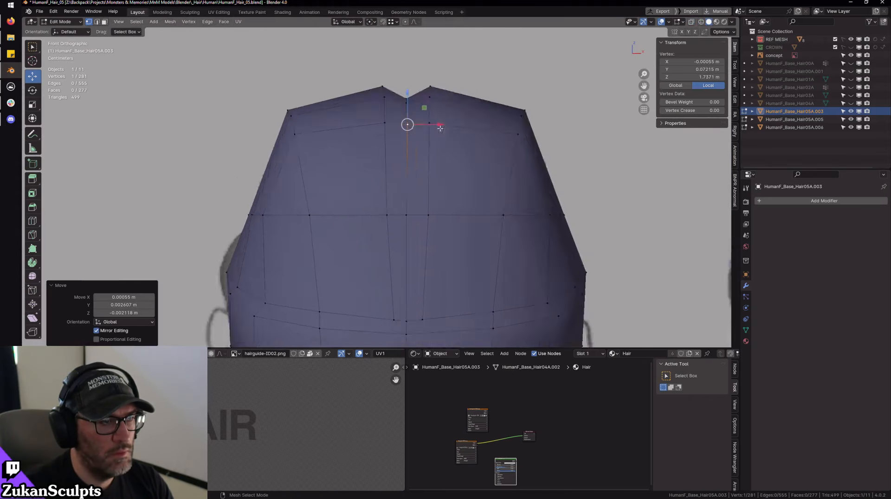
alt+middle_drag(425, 151, 456, 197)
shift+middle_drag(448, 162, 432, 222)
scroll(432, 223, up, 2)
scroll(433, 222, up, 1)
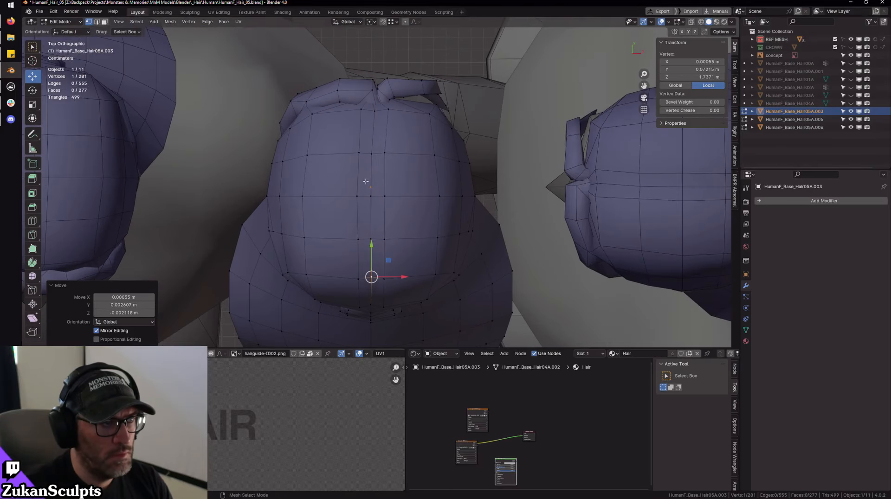
scroll(432, 222, down, 6)
middle_drag(307, 270, 420, 229)
scroll(436, 203, up, 3)
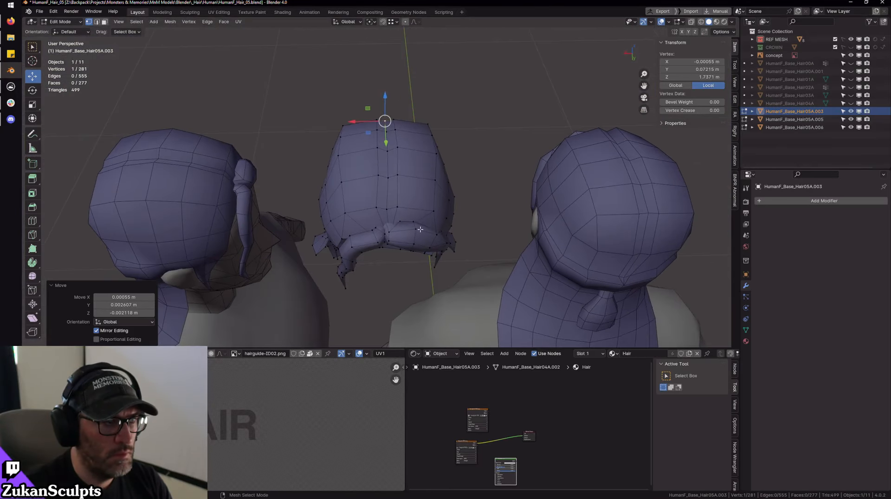
middle_drag(425, 164, 441, 188)
- Finish editing the back-view hair mesh and switch it to Sculpt Mode
key(Tab)
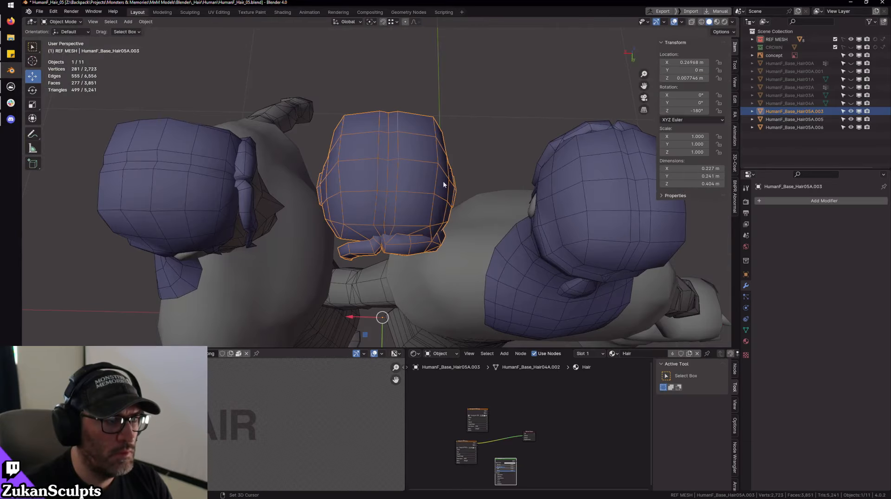
scroll(430, 192, up, 2)
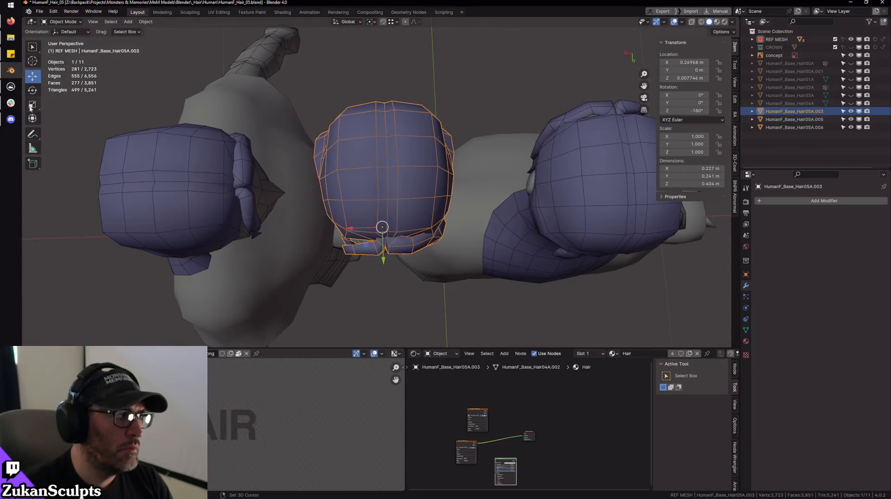
click(65, 31)
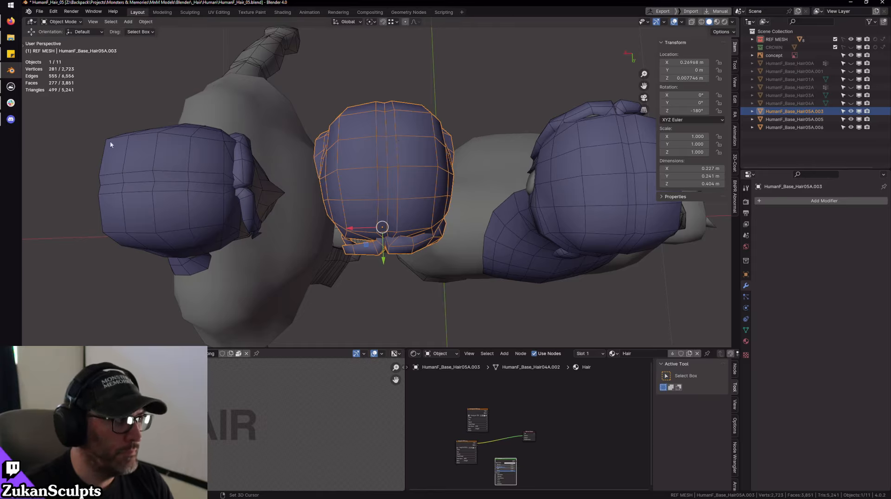
click(63, 21)
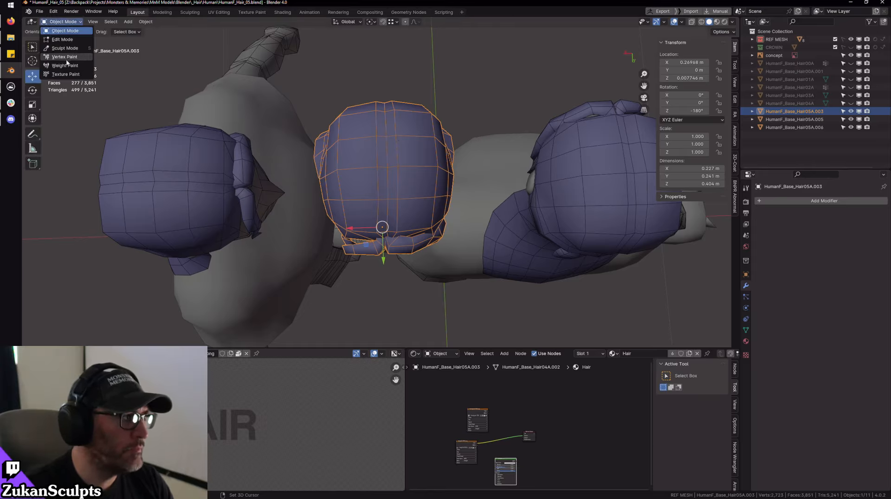
click(64, 48)
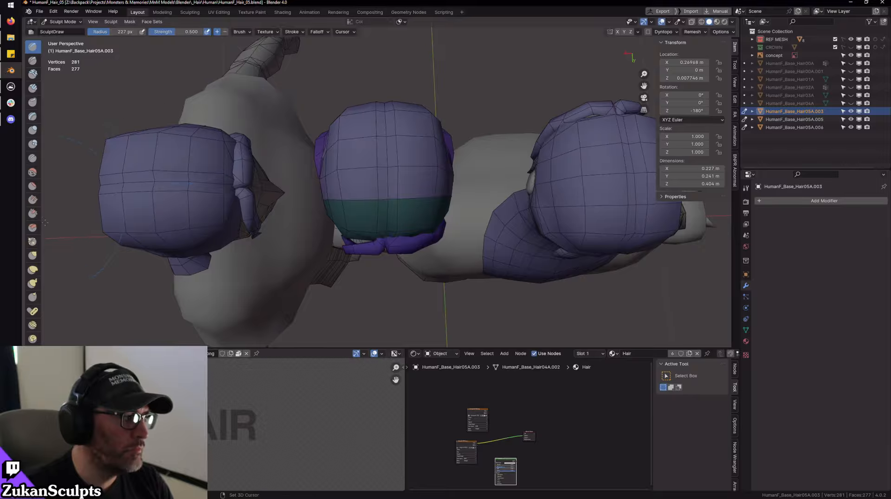
- Choose the Grab brush and examine the crown's centre parting from above and from both ends of the head
click(33, 255)
alt+middle_drag(372, 200, 387, 216)
scroll(389, 212, up, 3)
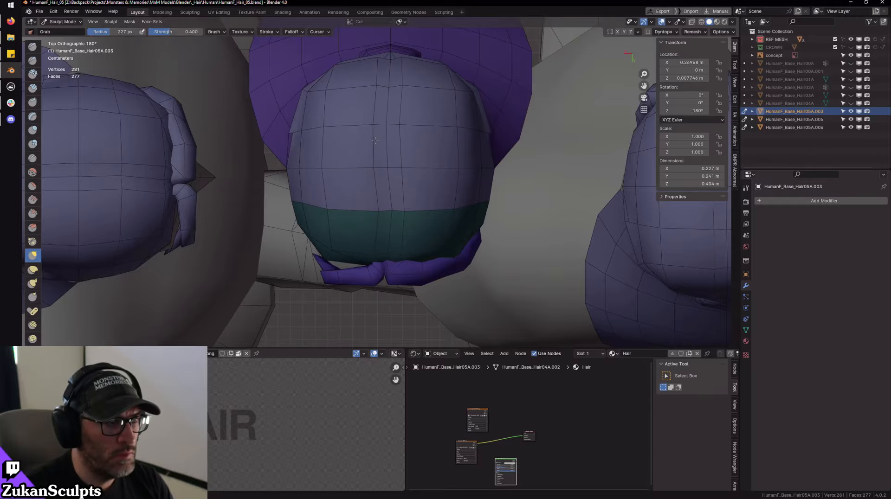
mouse_move(375, 140)
middle_down()
mouse_move(350, 179)
mouse_move(468, 163)
mouse_move(444, 212)
middle_up()
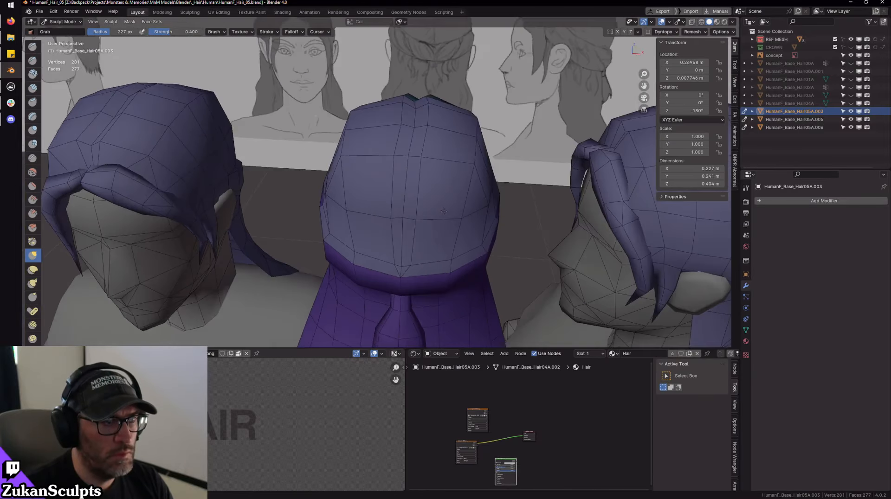
scroll(444, 211, up, 2)
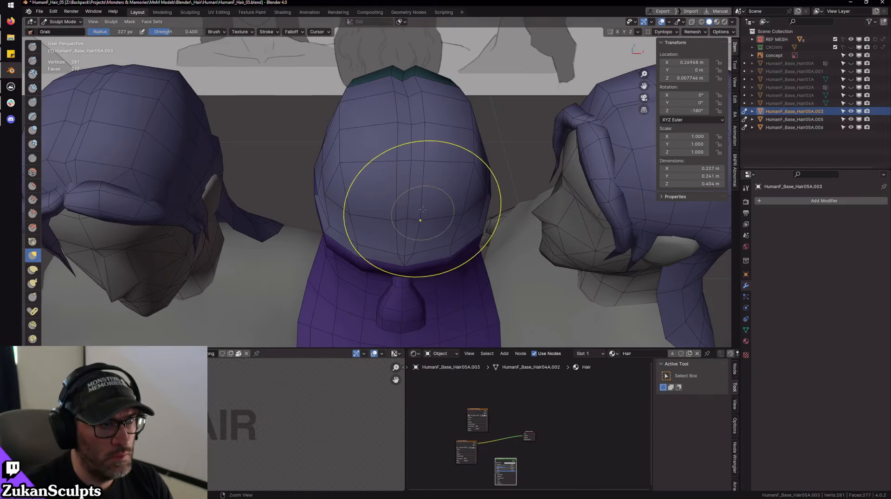
scroll(423, 210, down, 3)
mouse_move(408, 199)
middle_down()
mouse_move(436, 192)
mouse_move(416, 199)
mouse_move(423, 185)
mouse_move(402, 193)
mouse_move(385, 214)
middle_up()
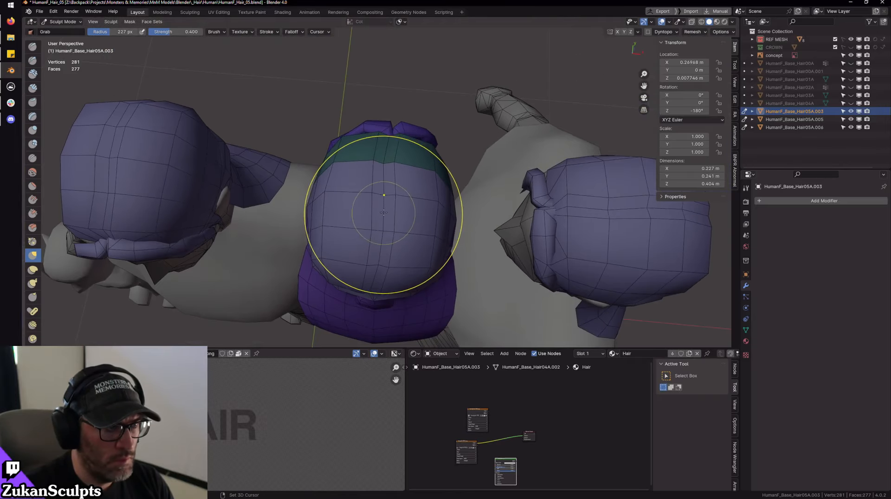
mouse_move(382, 173)
middle_down()
mouse_move(324, 171)
mouse_move(318, 158)
middle_up()
scroll(362, 195, up, 3)
middle_drag(369, 232, 379, 211)
scroll(399, 202, up, 3)
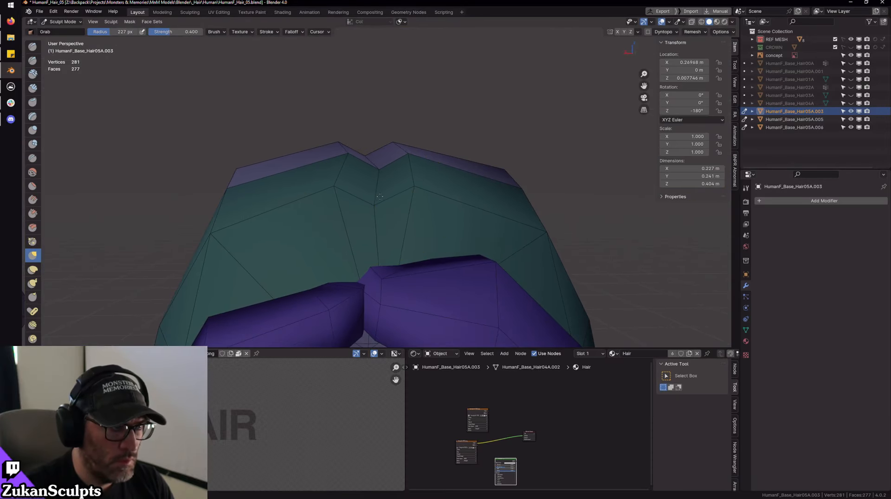
scroll(368, 199, down, 1)
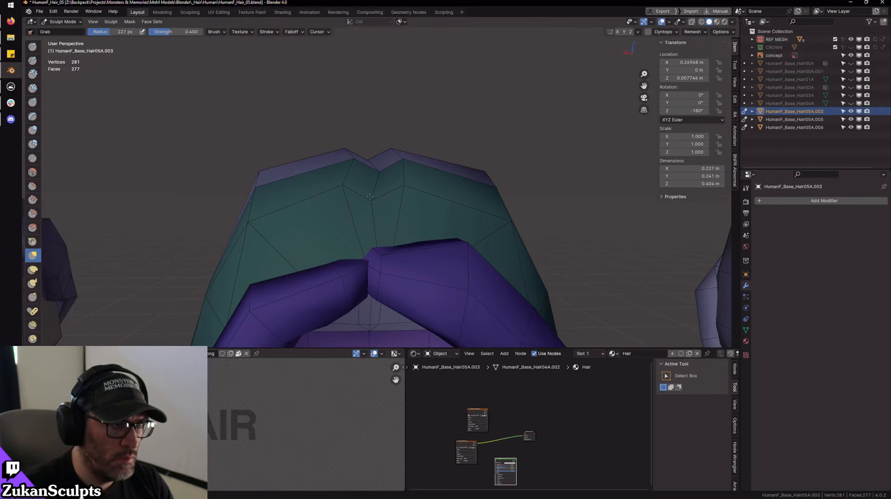
middle_drag(370, 197, 378, 229)
scroll(388, 227, down, 4)
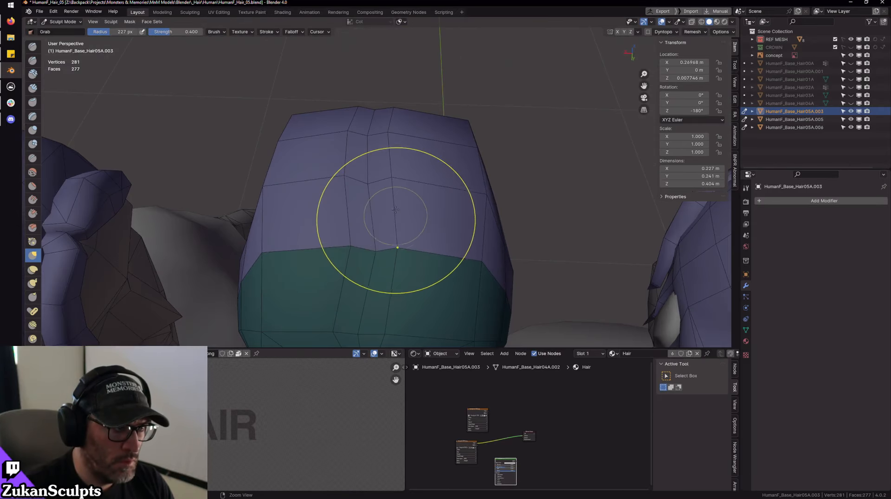
middle_drag(417, 179, 461, 223)
scroll(461, 223, up, 4)
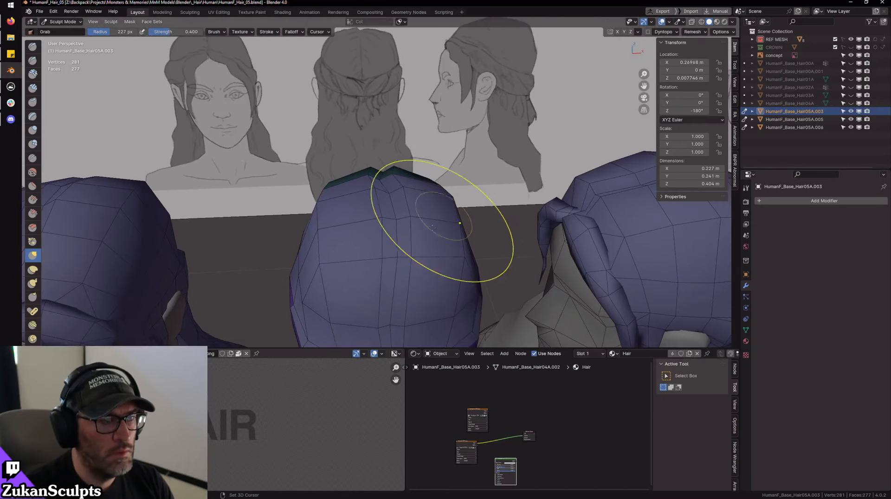
- Compare the crown with the concept drawings and inspect where the parting meets the purple band on the back hair
middle_drag(397, 211, 397, 174)
drag(397, 166, 391, 168)
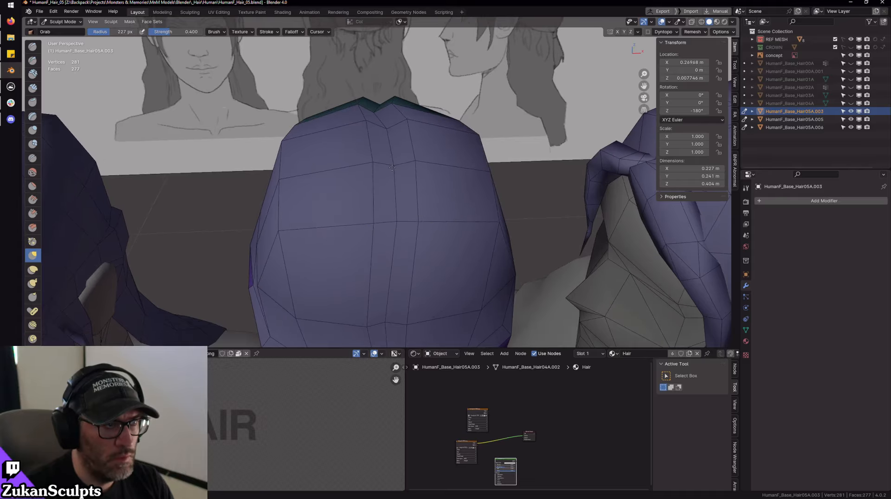
mouse_move(391, 219)
middle_down()
mouse_move(397, 149)
mouse_move(380, 230)
middle_up()
scroll(384, 161, down, 4)
drag(379, 230, 427, 173)
mouse_move(428, 173)
middle_down()
mouse_move(282, 228)
mouse_move(491, 167)
middle_up()
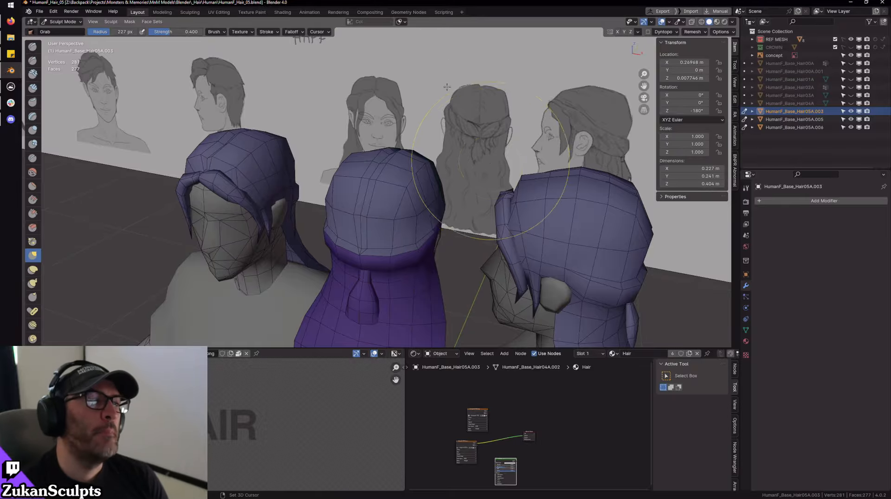
scroll(411, 90, up, 5)
scroll(411, 90, up, 6)
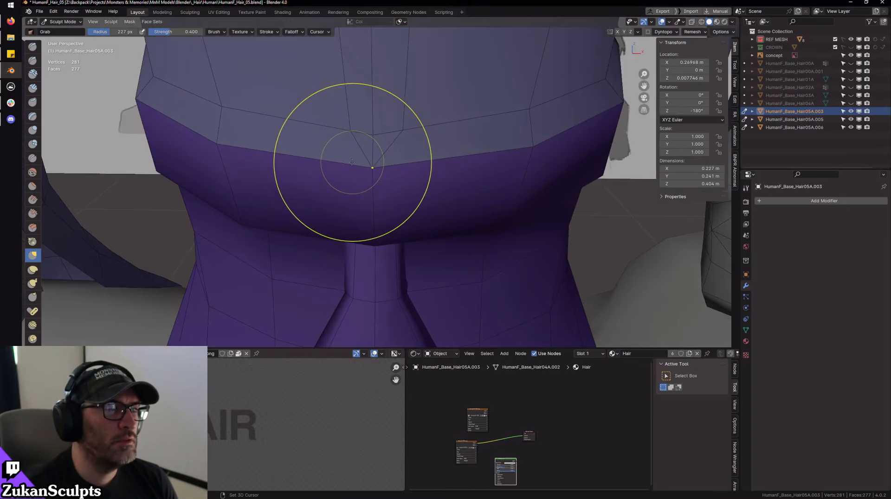
scroll(324, 199, up, 6)
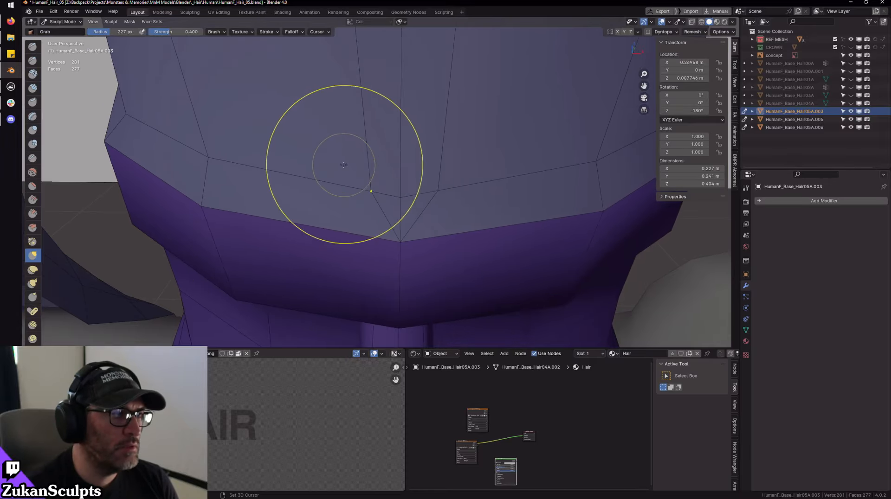
scroll(427, 200, down, 8)
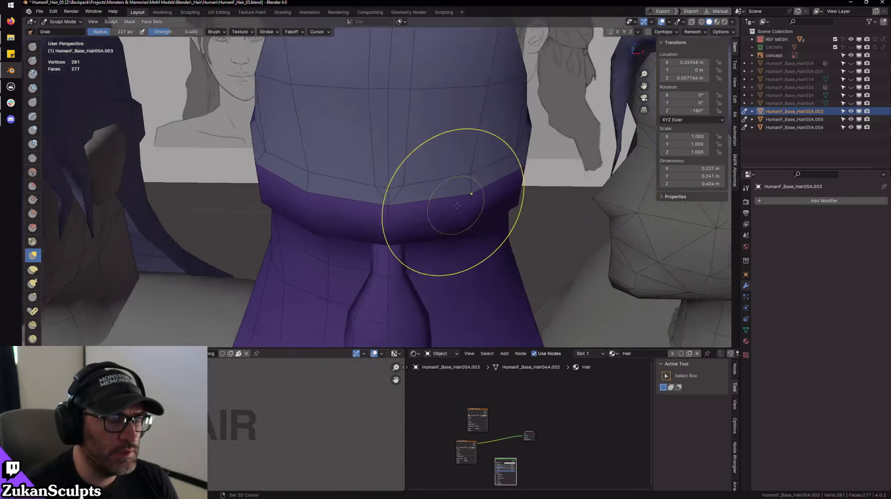
scroll(441, 204, up, 8)
drag(515, 202, 515, 210)
scroll(515, 209, down, 8)
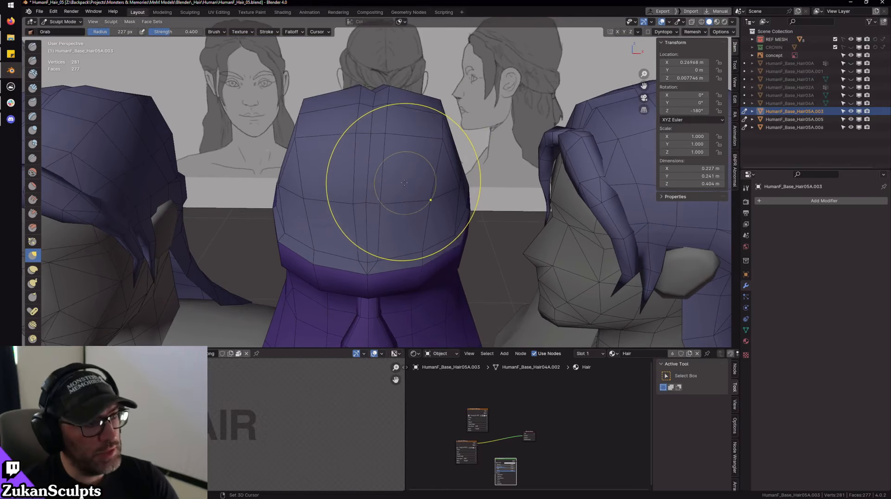
middle_drag(396, 204, 445, 191)
scroll(432, 209, up, 4)
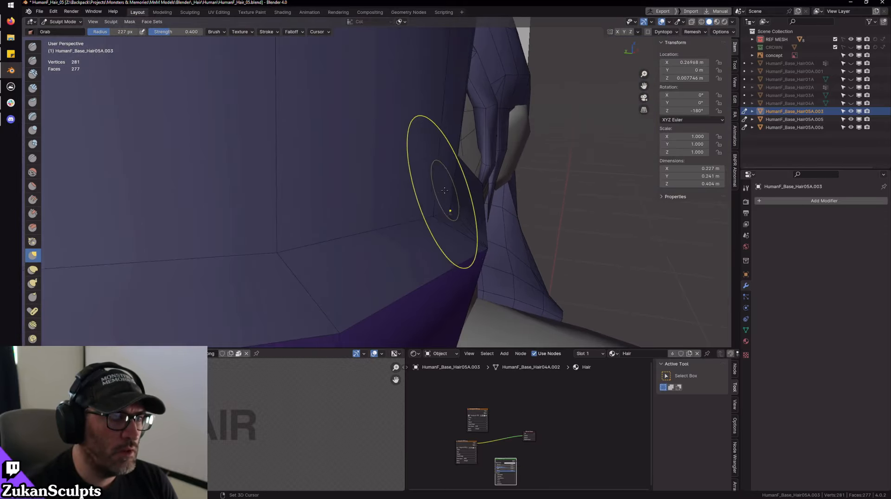
scroll(446, 191, up, 4)
- Switch to Edit Mode and move the centre vertex at the parting's lower end 0.000961 m along Y
click(62, 21)
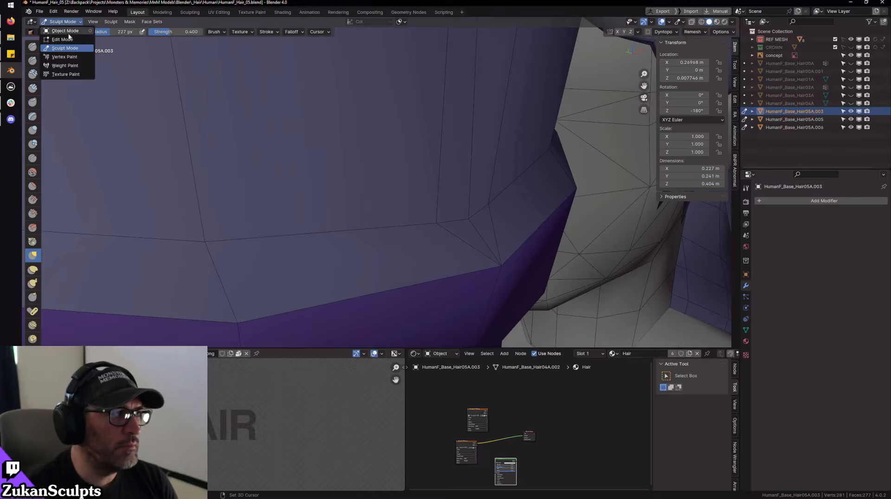
click(62, 39)
click(466, 219)
middle_drag(481, 221, 458, 176)
key(g)
key(y)
click(419, 180)
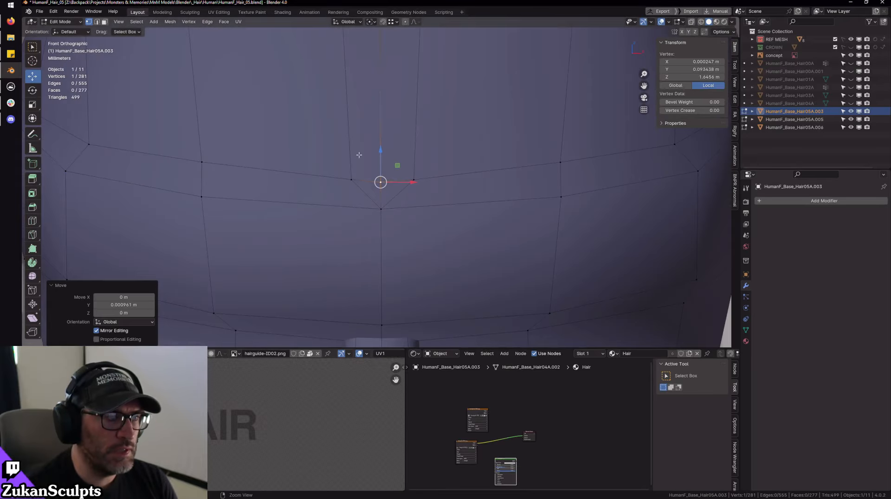
- Level the three vertices at the parting's lower end by scaling them to 0 along Z
drag(311, 165, 445, 194)
key(r)
drag(384, 151, 384, 161)
key(0)
middle_drag(384, 161, 452, 202)
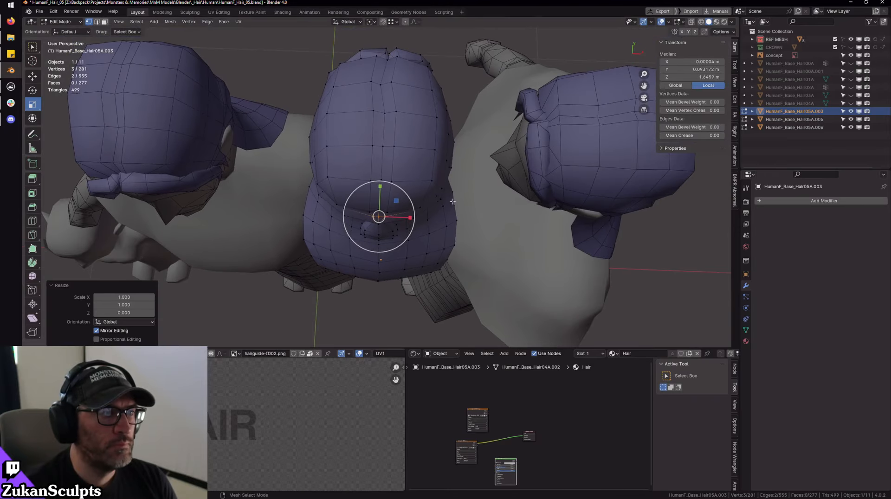
middle_drag(450, 130, 435, 226)
- Align the two lowest centre-line vertices of the parting vertically by scaling them to 0 along X
key(Tab)
key(KP_1)
key(KP_Decimal)
key(Tab)
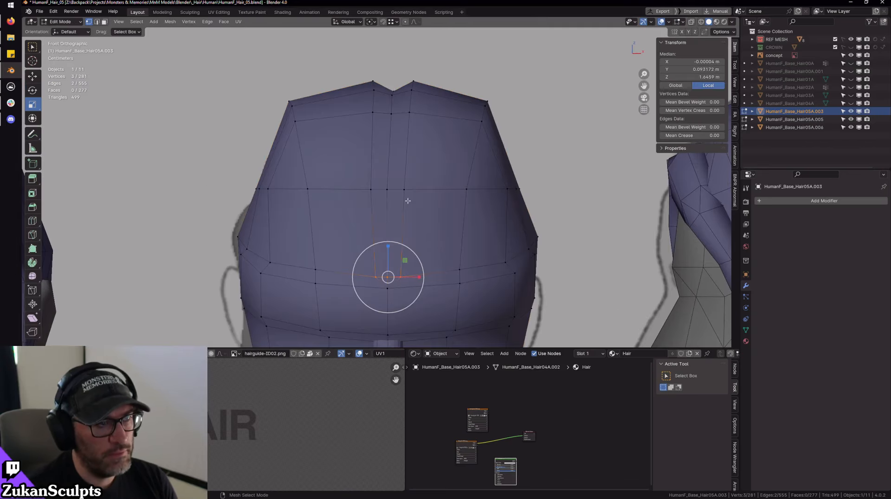
scroll(388, 197, up, 2)
click(388, 200)
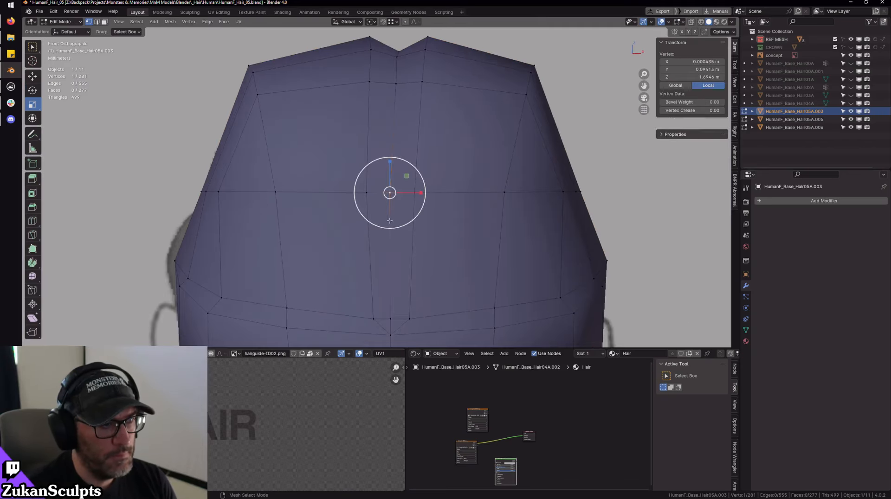
middle_drag(388, 201, 404, 218)
click(404, 223)
scroll(426, 240, up, 4)
scroll(425, 240, down, 4)
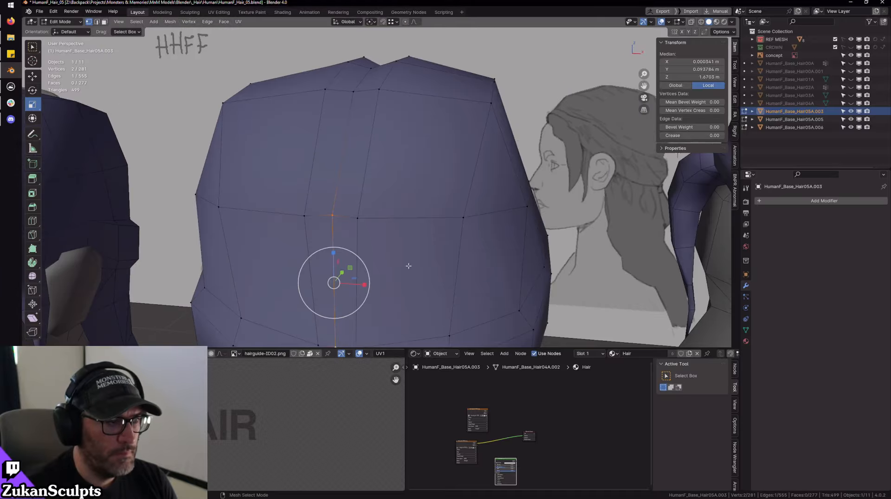
scroll(417, 246, up, 2)
text(sx)
text(0)
key(Return)
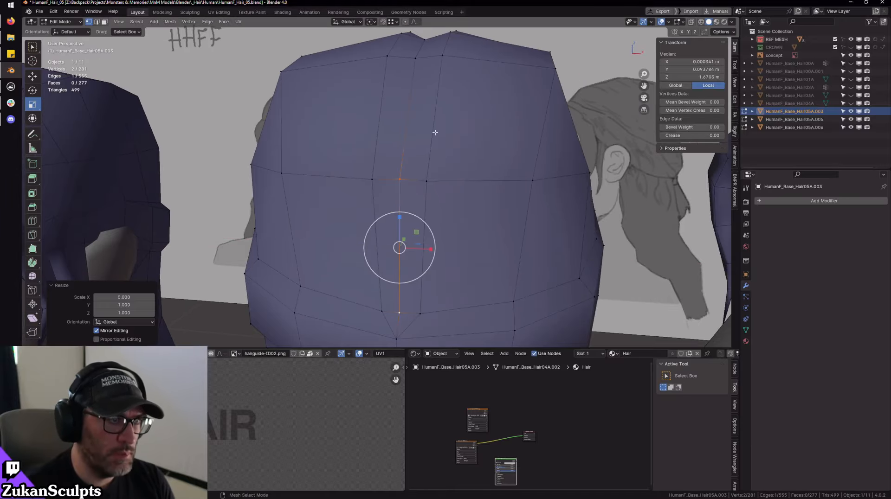
scroll(403, 246, down, 3)
key(KP_1)
scroll(408, 127, up, 2)
click(409, 126)
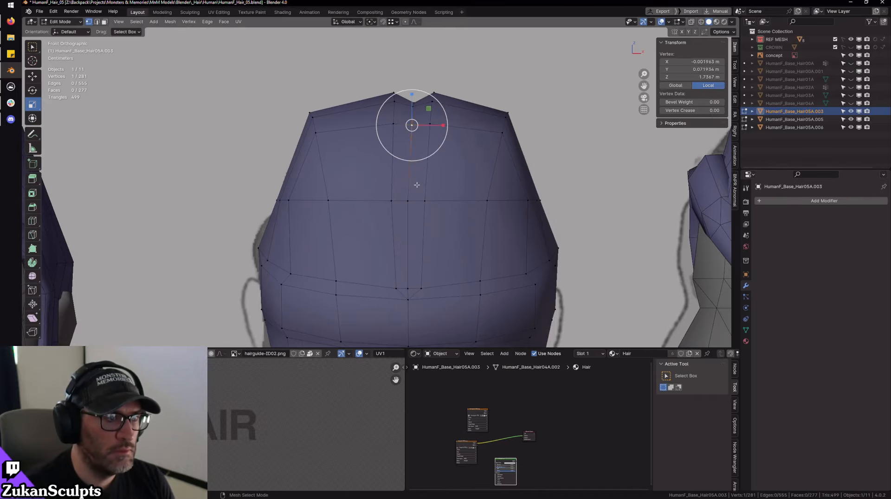
shift+click(407, 200)
scroll(450, 189, down, 3)
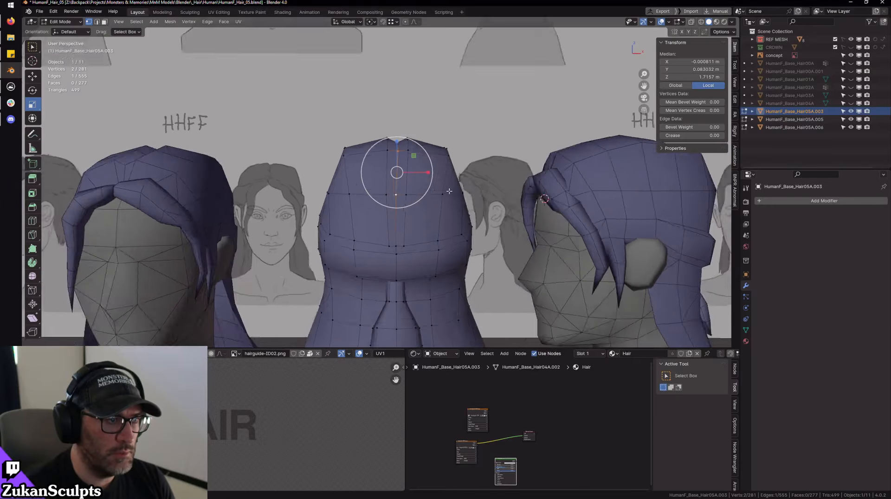
scroll(460, 189, up, 3)
middle_drag(460, 189, 400, 260)
scroll(476, 215, down, 3)
key(Tab)
key(Tab)
- Straighten the parting by selecting five centre-line vertices over the crown and scaling them to 0 along X
scroll(415, 193, up, 4)
click(399, 149)
shift+click(404, 197)
ctrl+click(400, 264)
scroll(437, 207, up, 1)
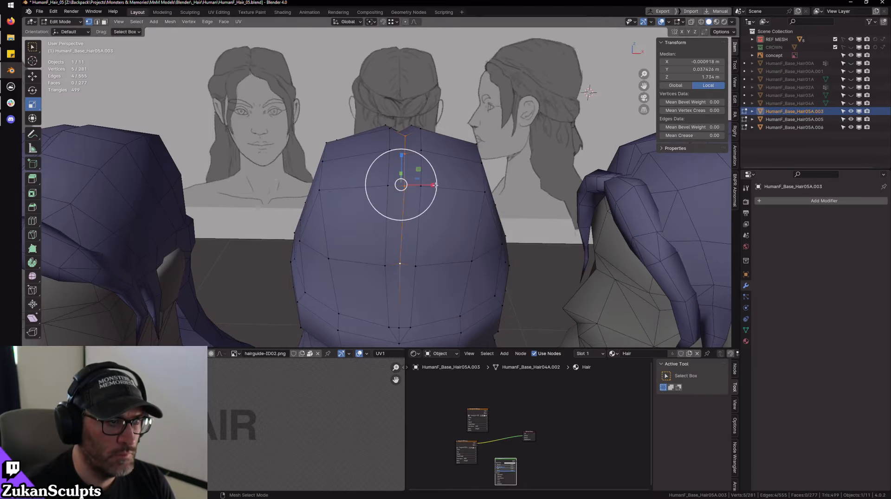
key(s)
key(x)
key(0)
key(Return)
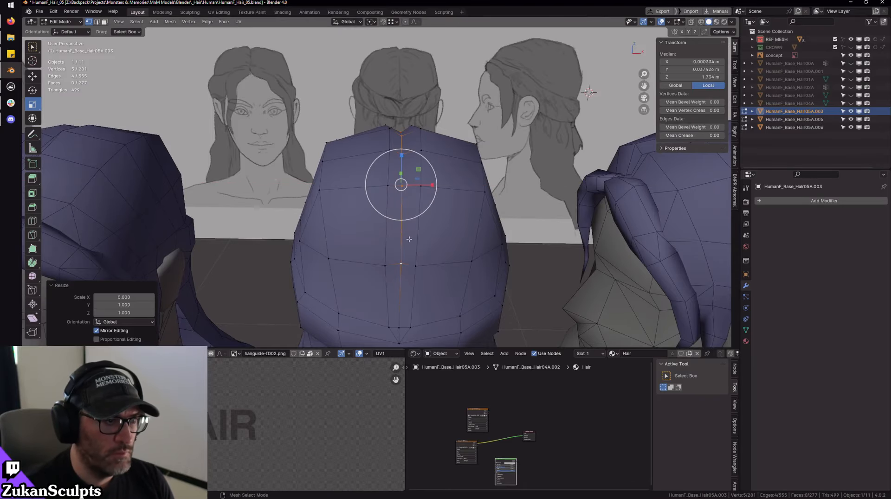
- Select the row of five vertices along one side of the parting to check its line over the crown
click(386, 268)
middle_drag(386, 268, 396, 219)
scroll(396, 219, up, 1)
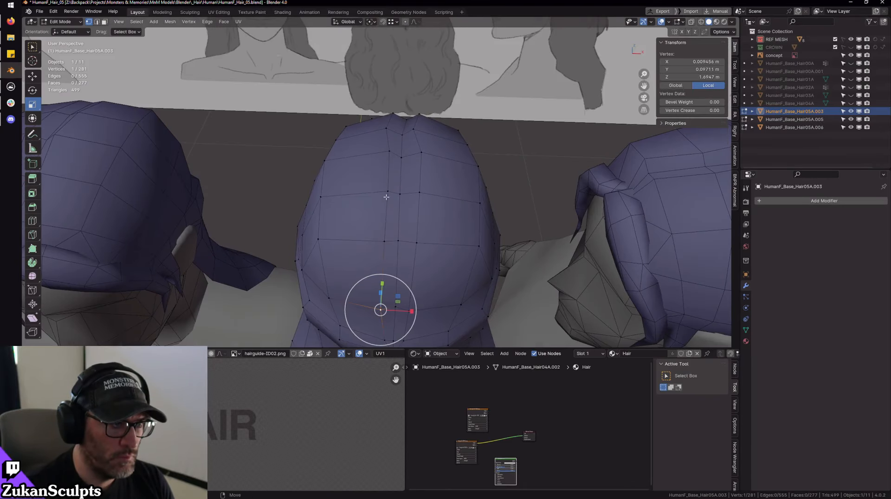
shift+click(385, 240)
shift+click(388, 193)
shift+click(389, 152)
middle_drag(389, 148, 391, 163)
shift+click(389, 145)
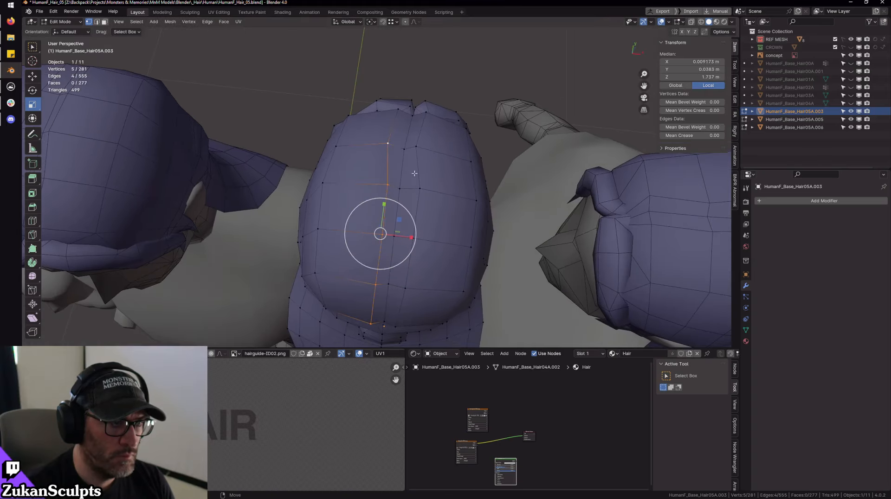
- Select the matching five vertices on the parting's other side and check them against the concept in front-view wireframe
click(416, 146)
shift+click(419, 188)
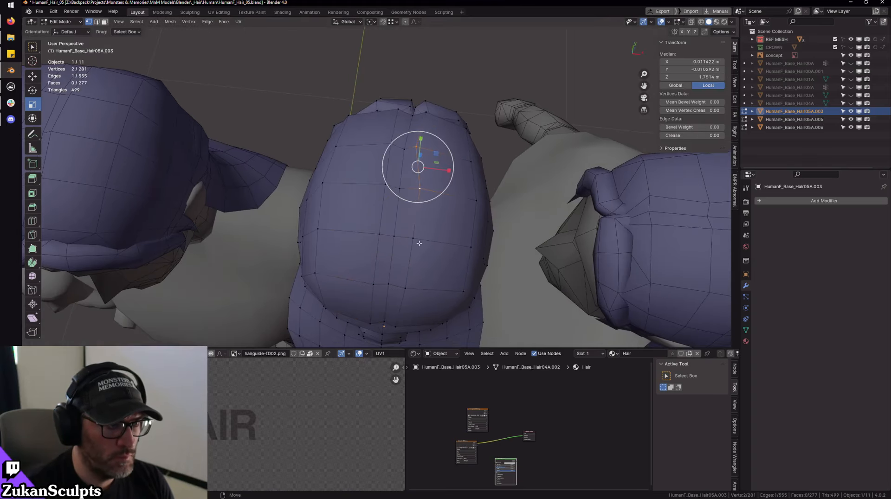
shift+click(413, 238)
middle_drag(414, 301, 420, 207)
shift+click(415, 195)
shift+click(407, 273)
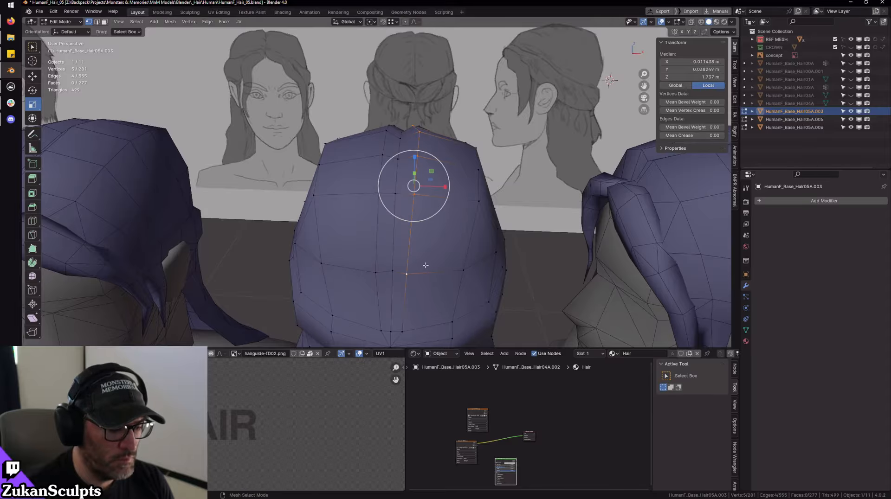
key(KP_1)
scroll(455, 251, up, 2)
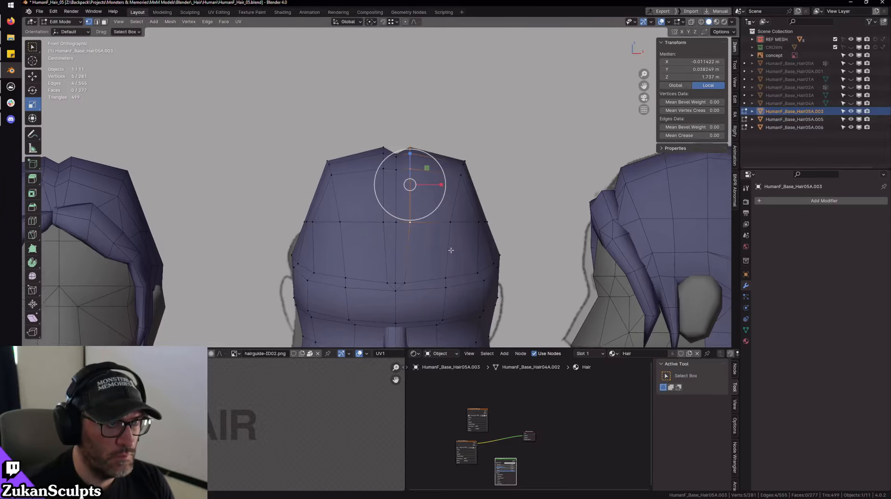
key(alt+z)
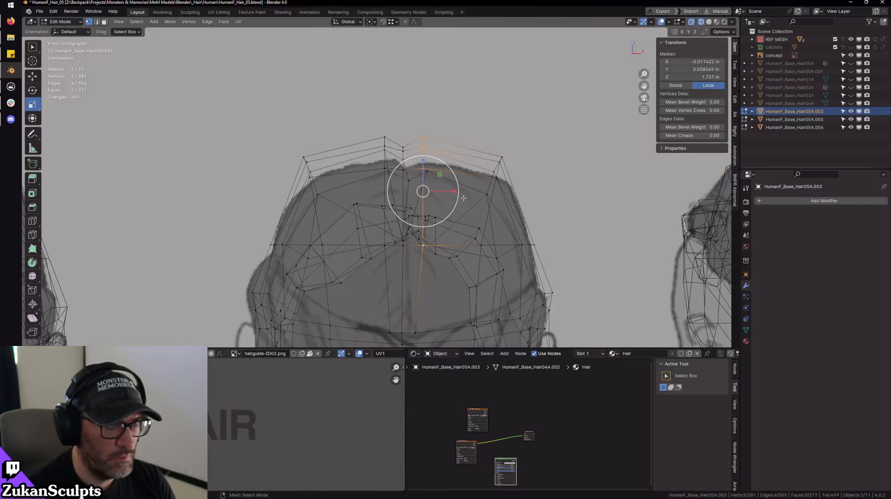
key(alt+z)
- Select the four centre-line vertices at the front of the parting over the crown
middle_drag(541, 150, 352, 263)
click(351, 264)
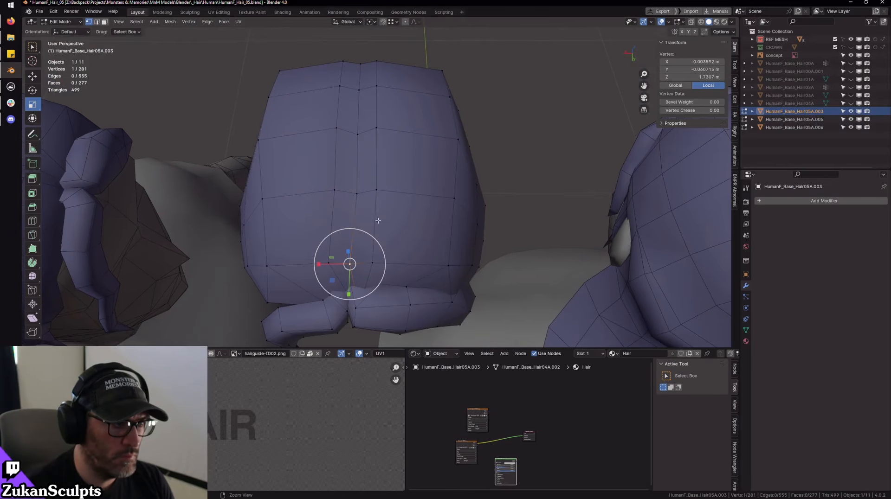
shift+click(361, 193)
shift+click(360, 135)
shift+click(371, 94)
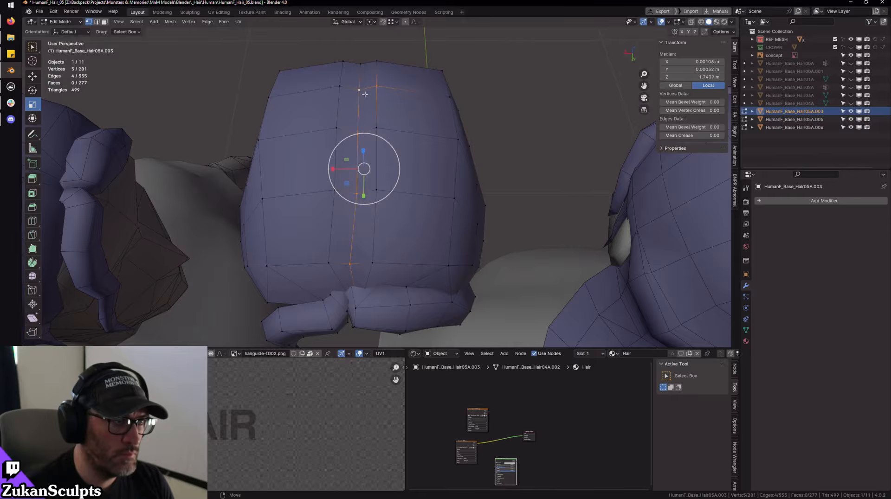
shift+click(374, 84)
middle_drag(503, 150, 279, 139)
- Extend the selection down the back to seven centre-line parting vertices, leaving out the stray vertex beside the line
shift+middle_drag(408, 246, 468, 174)
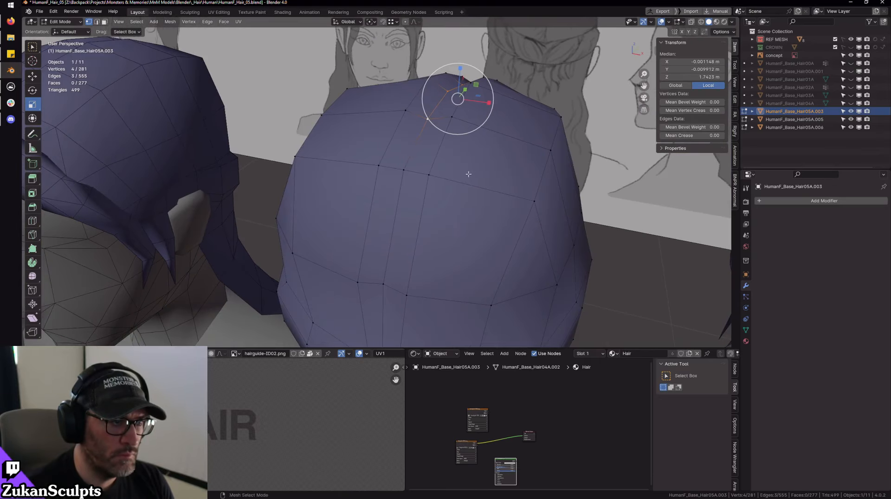
shift+click(388, 168)
shift+click(407, 171)
middle_drag(407, 186, 418, 167)
scroll(413, 204, down, 3)
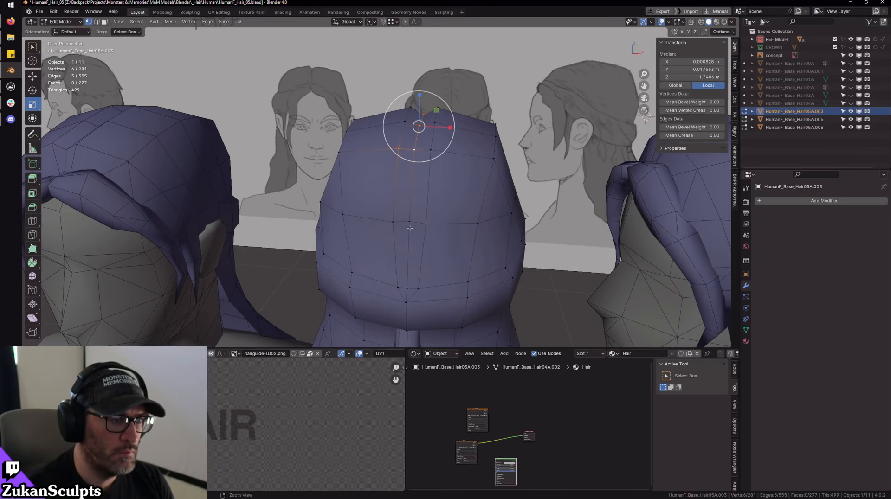
shift+click(412, 232)
shift+click(409, 278)
middle_drag(420, 211, 421, 262)
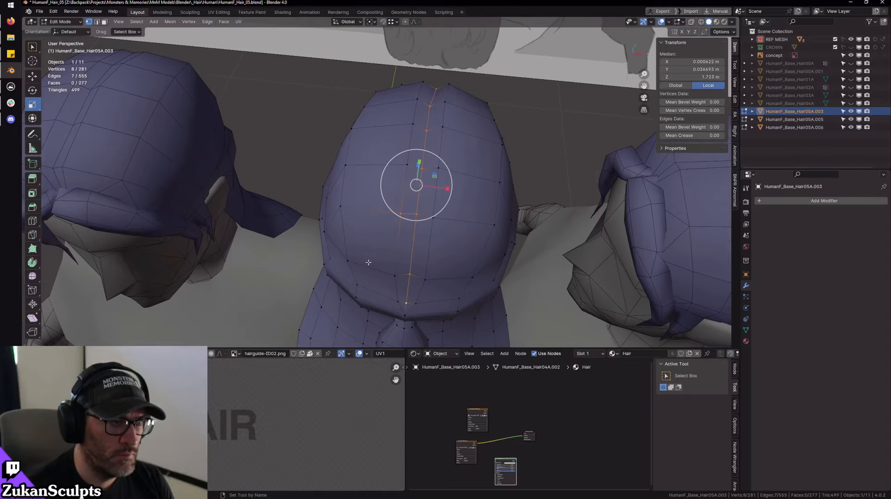
ctrl+drag(380, 251, 414, 156)
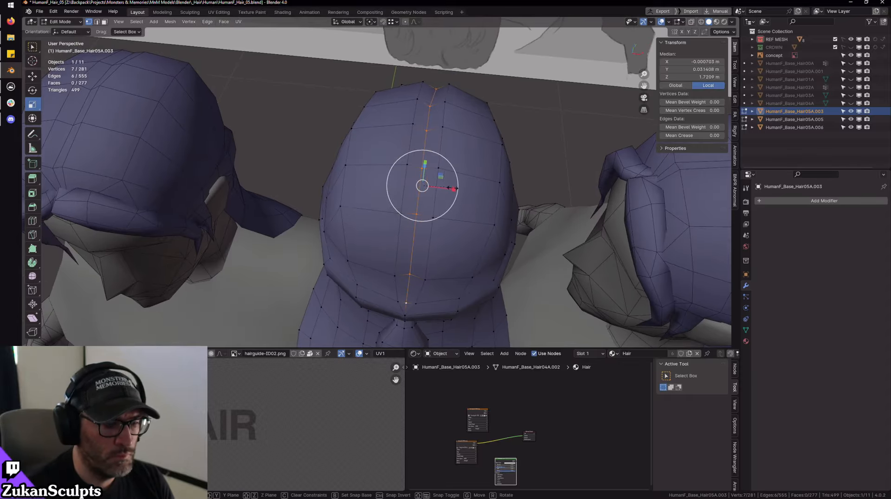
- Drop the lowest vertex from the centre-line selection and align the remaining six by scaling them to 0 along X
key(s)
key(x)
key(0)
key(Return)
shift+click(408, 303)
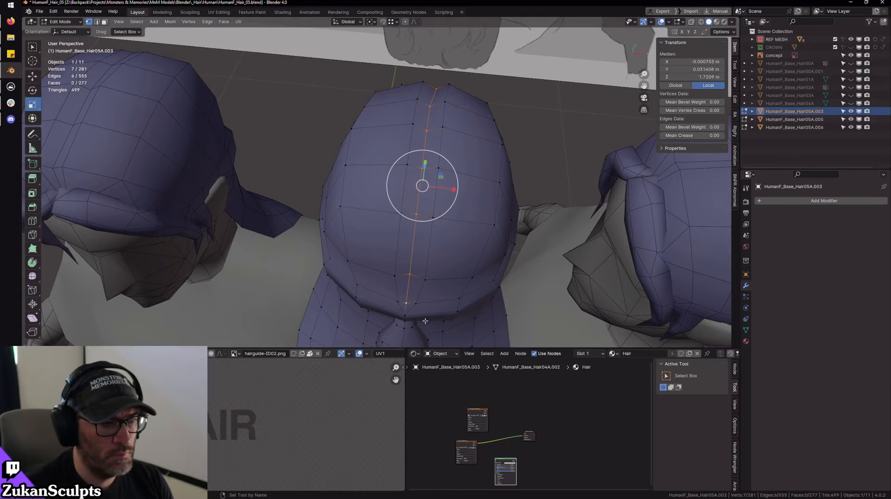
shift+click(409, 303)
key(s)
key(x)
key(0)
drag(455, 168, 454, 168)
- Move the six aligned parting vertices along X with snapping onto the head's centre line
key(w)
middle_drag(463, 235, 470, 201)
key(shift+Tab)
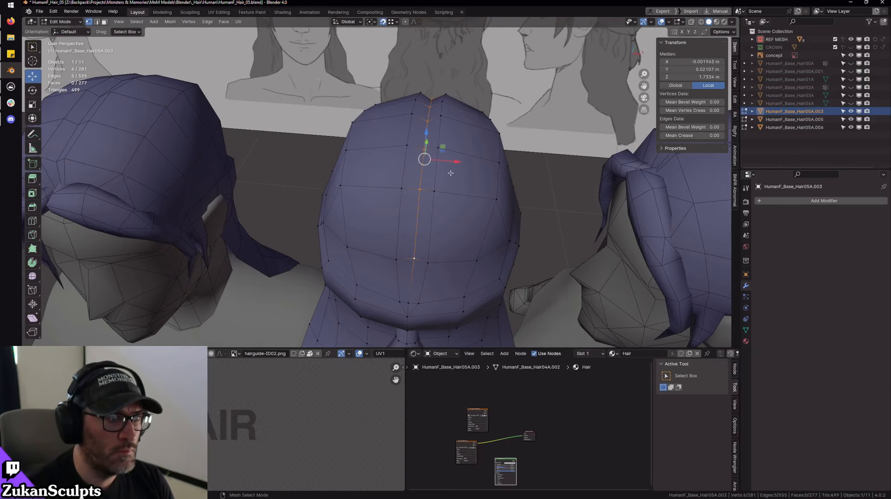
key(g)
key(x)
click(417, 267)
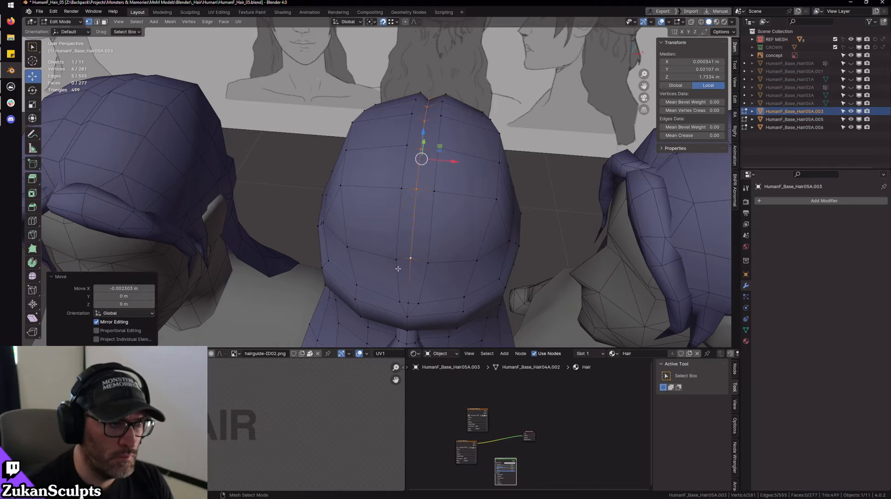
- Select the row of seven vertices along one side of the parting and align them by scaling to 0 along X
click(398, 266)
shift+click(400, 189)
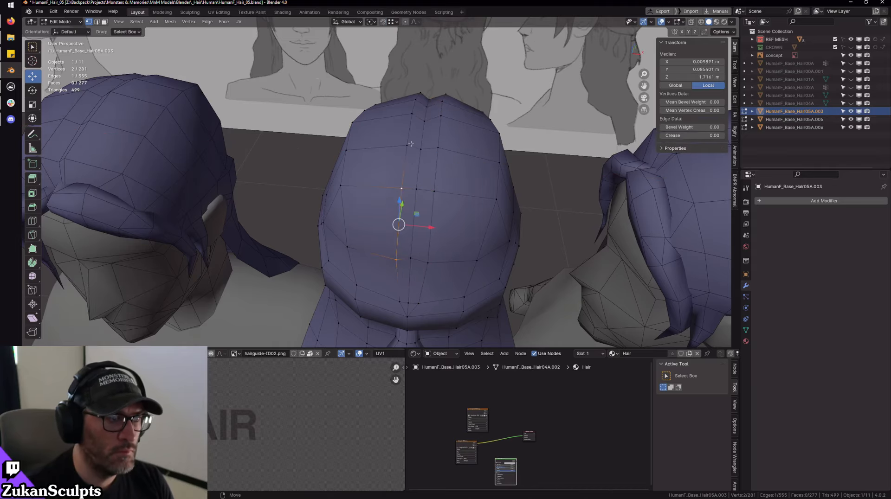
shift+click(409, 145)
middle_drag(502, 155, 405, 155)
shift+click(413, 154)
shift+click(455, 166)
shift+click(439, 194)
mouse_move(396, 216)
middle_down()
mouse_move(377, 234)
mouse_move(385, 289)
mouse_move(401, 301)
middle_up()
shift+click(413, 284)
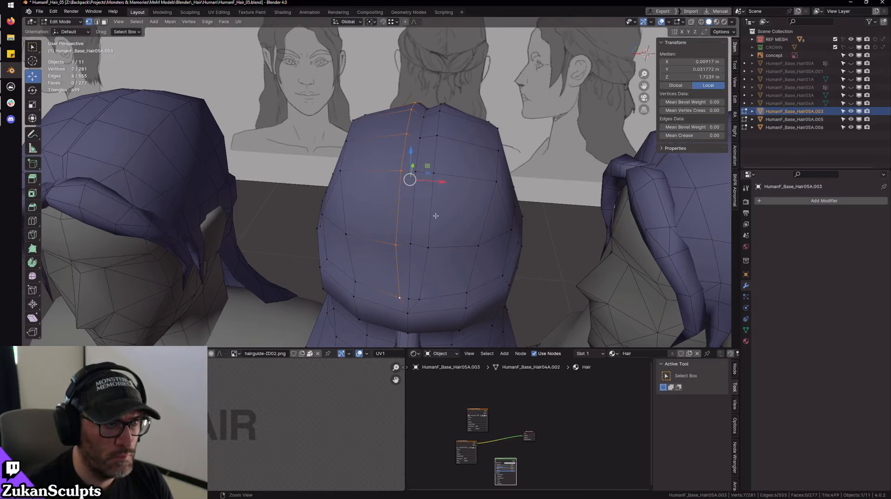
key(s)
drag(441, 182, 423, 175)
key(0)
- Snap the aligned side row onto the centre line along X, and with snapping off move it back out by -0.005706 m
key(shift+Tab)
key(g)
click(423, 175)
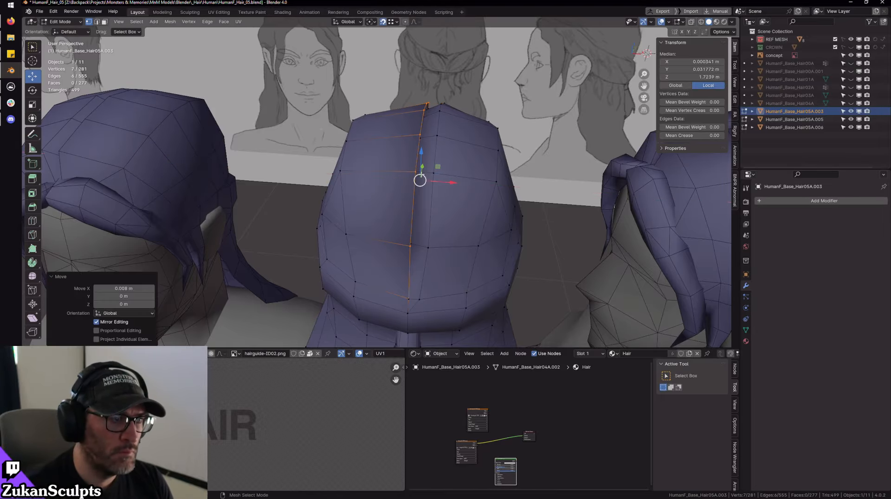
key(shift+Tab)
key(g)
key(x)
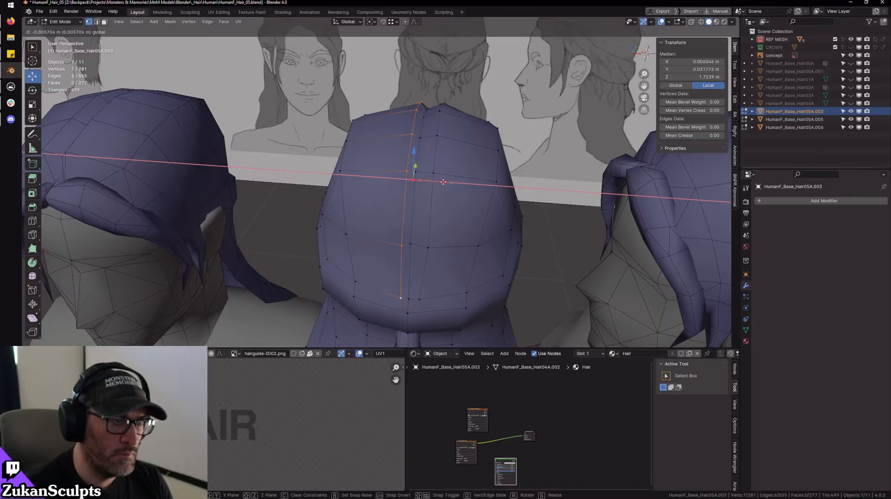
click(443, 182)
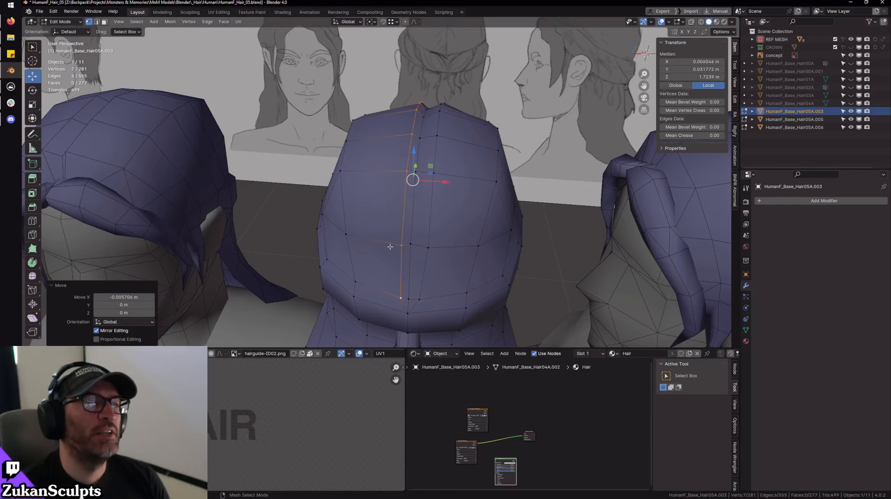
- Select the first five vertices of the row along the parting's opposite side, starting from the back of the crown
scroll(429, 197, up, 2)
click(390, 277)
shift+click(396, 212)
middle_drag(418, 127, 409, 167)
shift+click(406, 131)
shift+click(405, 136)
middle_drag(511, 144, 434, 172)
shift+click(428, 134)
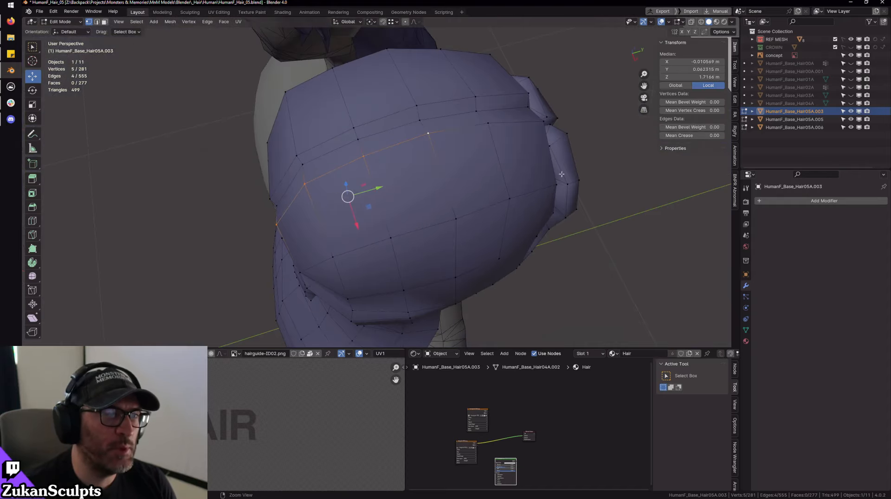
- Extend the opposite row's selection to seven vertices and align them by scaling to 0 along X
middle_drag(562, 173, 454, 166)
shift+click(454, 168)
middle_drag(534, 235, 411, 262)
shift+click(428, 237)
middle_drag(353, 241, 457, 261)
key(r)
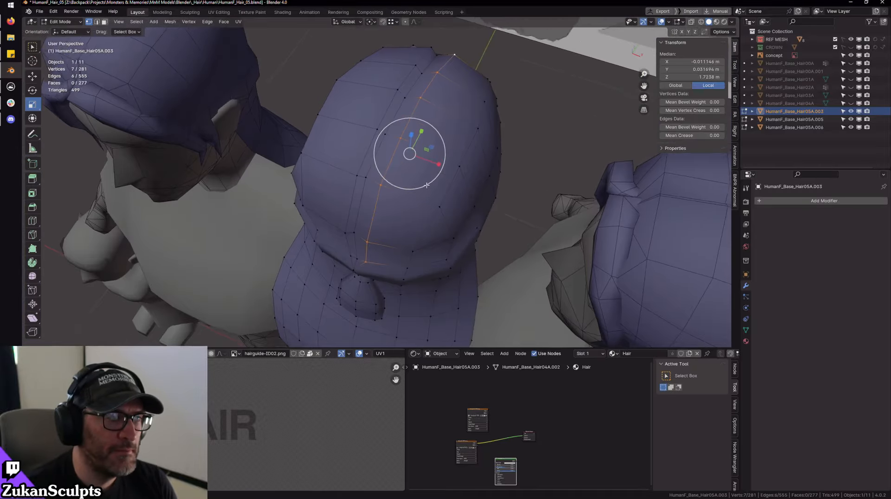
drag(439, 165, 439, 165)
text(0)
key(Return)
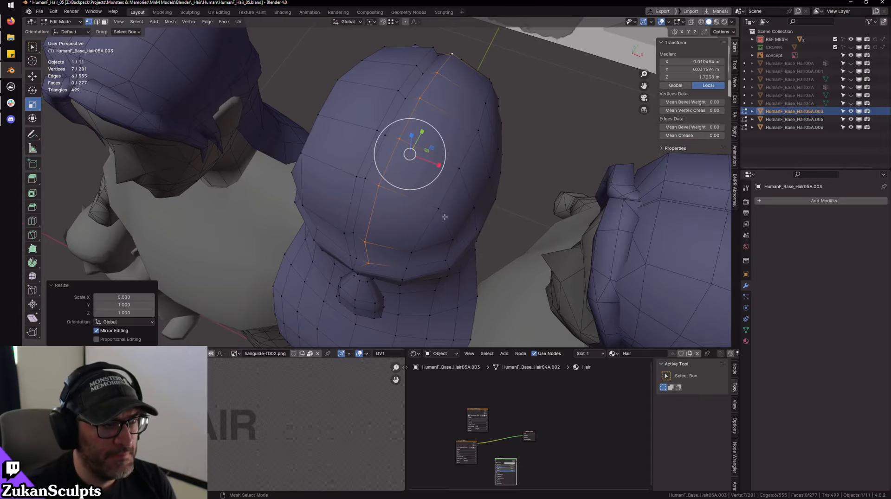
- Move the aligned opposite row close to the centre line, offsetting it 0.004765 m along X
middle_drag(438, 166, 410, 153)
key(w)
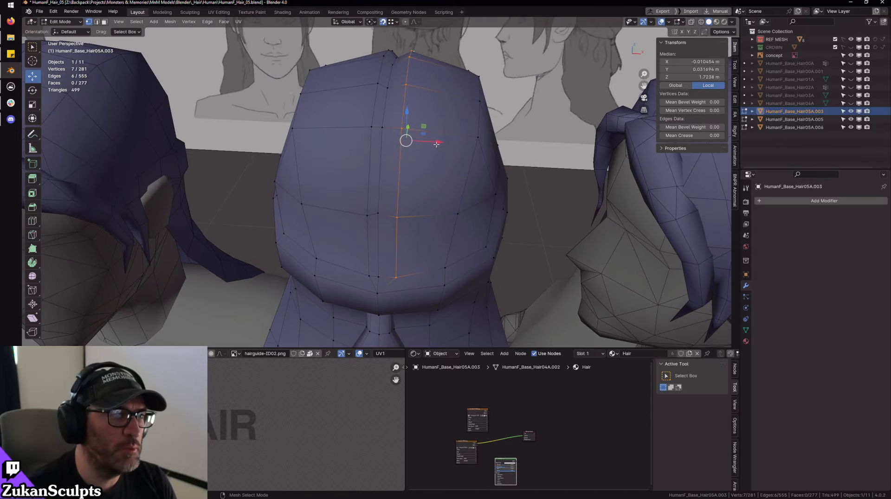
mouse_move(430, 142)
mouse_down()
mouse_move(383, 130)
mouse_move(424, 143)
mouse_up()
key(KP_1)
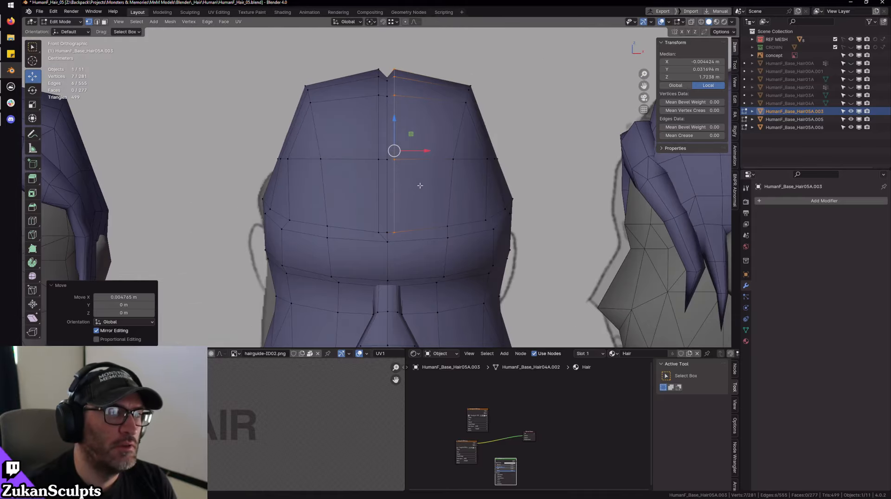
- In front view, nudge the opposite row outward by 0.000672 m along X to even out the parting's width
click(432, 228)
key(ctrl+z)
scroll(444, 211, up, 3)
shift+middle_drag(420, 159, 406, 165)
drag(419, 132, 421, 133)
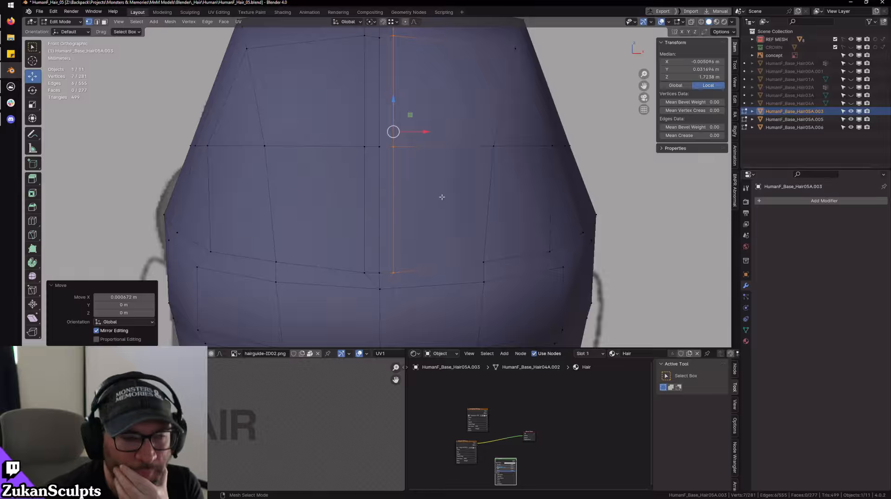
- Check the parting's spacing in front view, and leave Edit Mode to review the hair against the neighbouring heads and concepts
scroll(473, 185, down, 1)
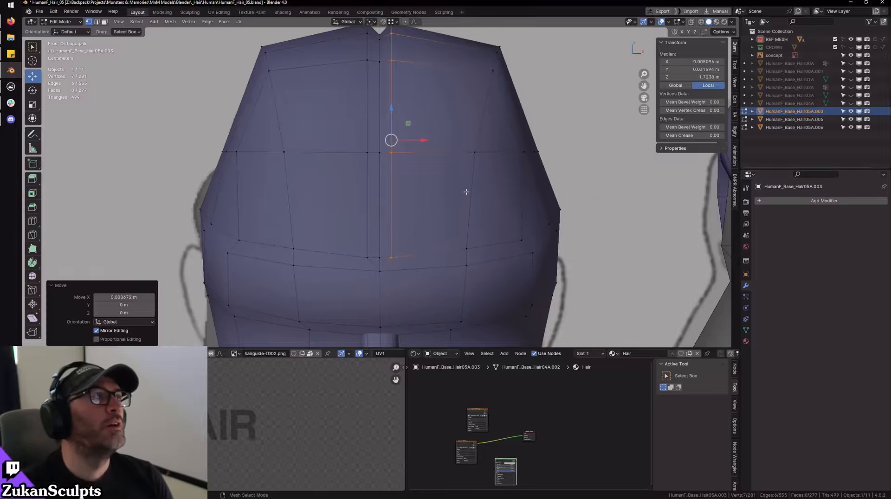
scroll(473, 159, up, 3)
scroll(472, 155, down, 1)
shift+middle_drag(470, 136, 462, 162)
scroll(465, 133, down, 3)
middle_drag(477, 127, 468, 185)
key(Tab)
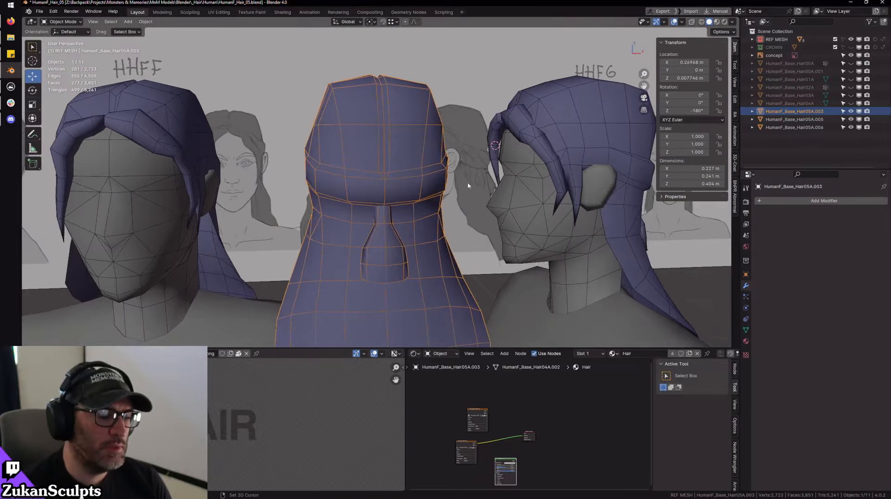
scroll(468, 185, down, 2)
middle_drag(397, 199, 418, 173)
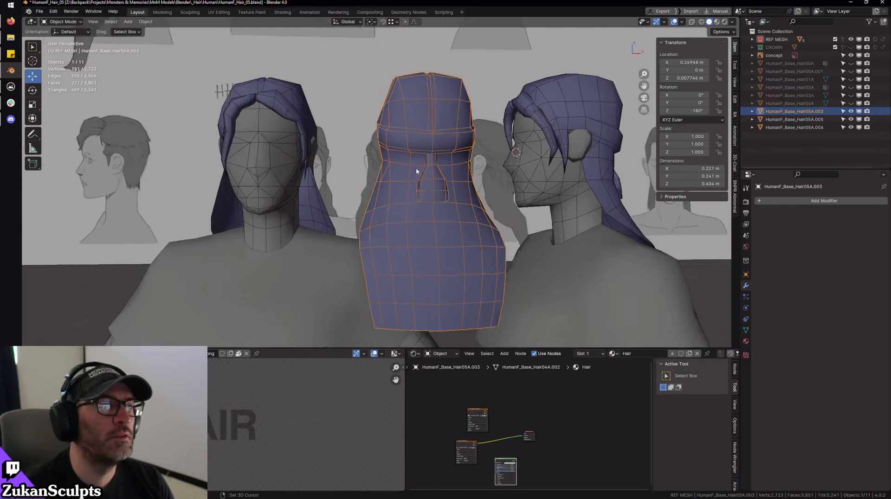
scroll(425, 174, up, 3)
scroll(427, 170, down, 5)
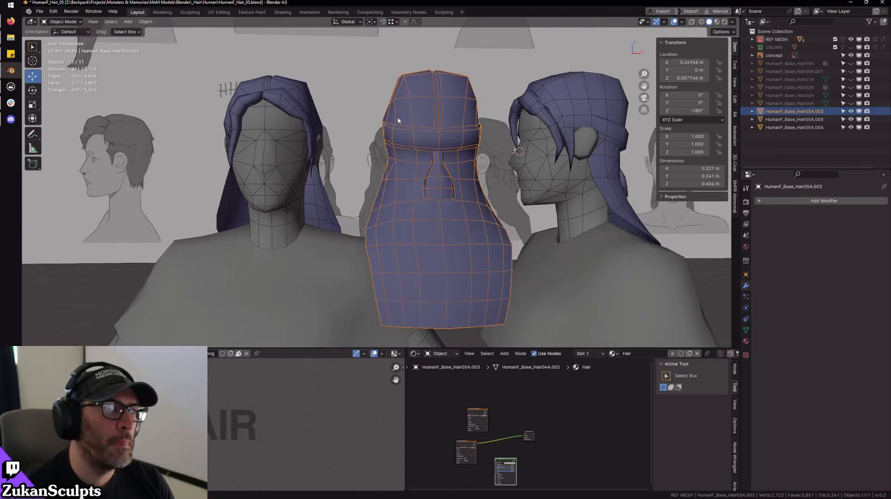
- Open the front-facing hair copy HumanF_Base_Hair05A.005 in Edit Mode and isolate it in Local View
middle_drag(397, 117, 352, 202)
click(353, 203)
key(Tab)
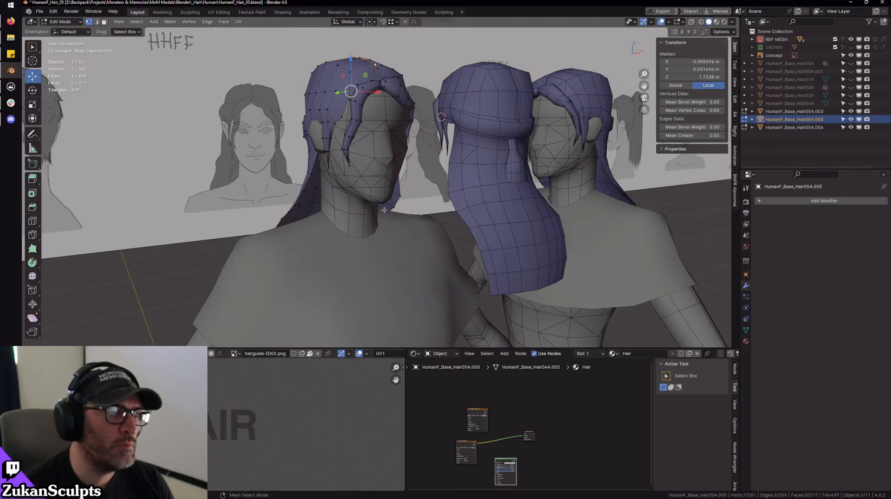
key(KP_Divide)
scroll(367, 199, up, 3)
middle_drag(452, 193, 466, 195)
- In edge select mode, bridge the two opposing outer side edges of the long back hair with Bridge Edge Loops
key(ctrl+Tab)
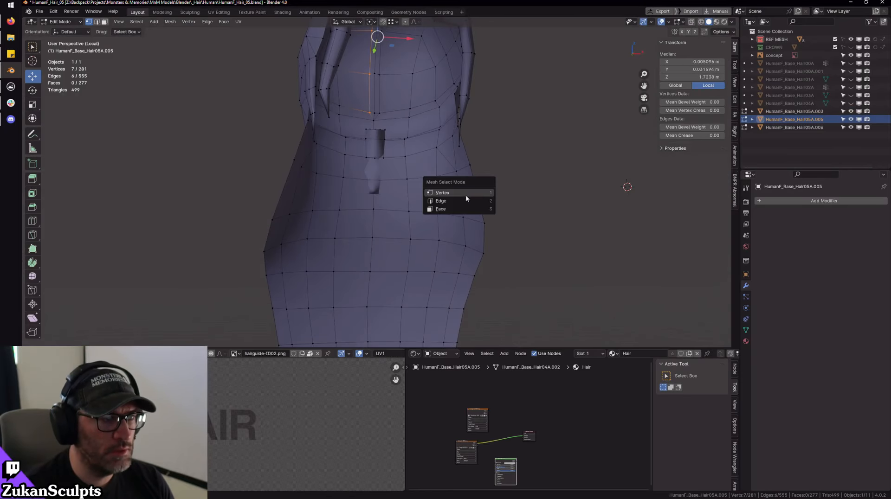
click(466, 200)
click(469, 192)
shift+click(288, 178)
key(ctrl+e)
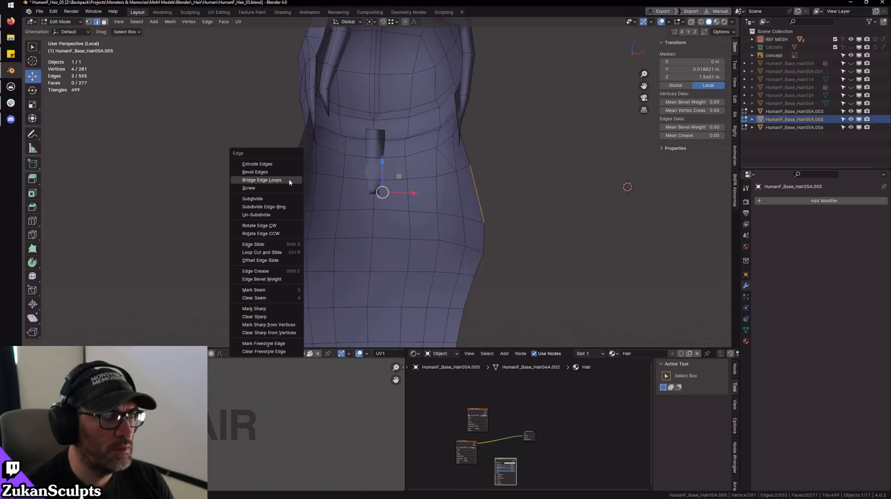
click(289, 182)
middle_drag(384, 193, 425, 189)
scroll(426, 188, up, 2)
- Fill a face between the opposing side edges directly above the bridged face
click(448, 147)
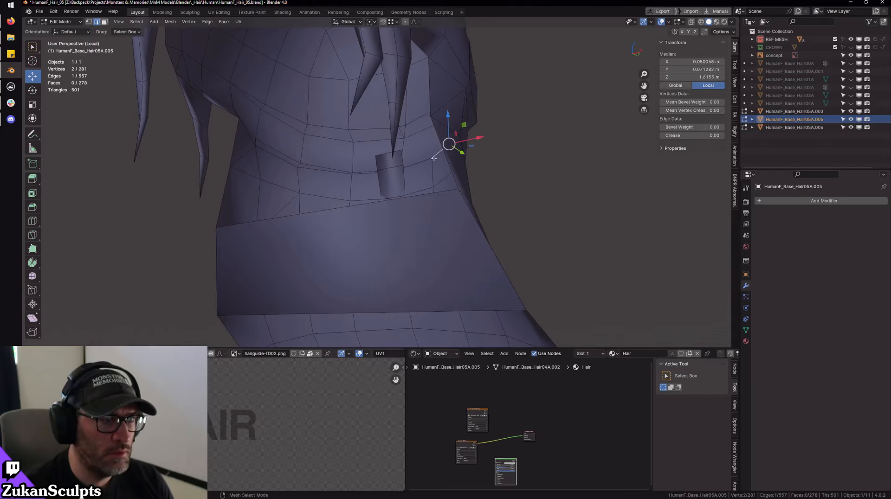
middle_drag(448, 149, 370, 197)
key(alt+a)
click(395, 185)
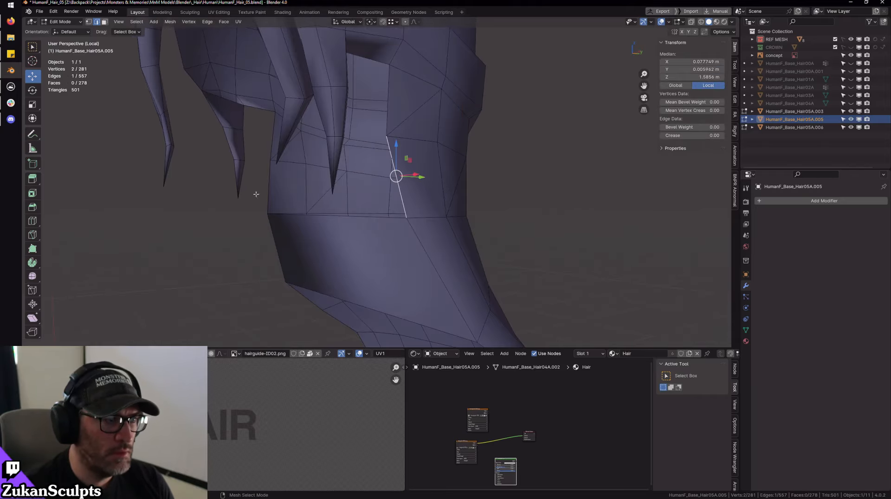
shift+click(269, 179)
key(f)
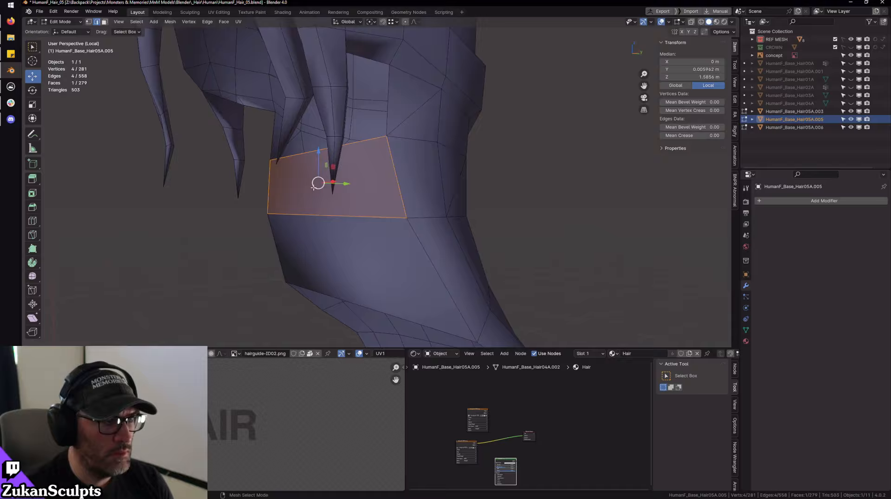
- Fill another face between the next pair of opposing side edges up, near the nape
click(390, 119)
middle_drag(258, 166, 276, 151)
shift+click(250, 146)
key(f)
scroll(420, 231, down, 2)
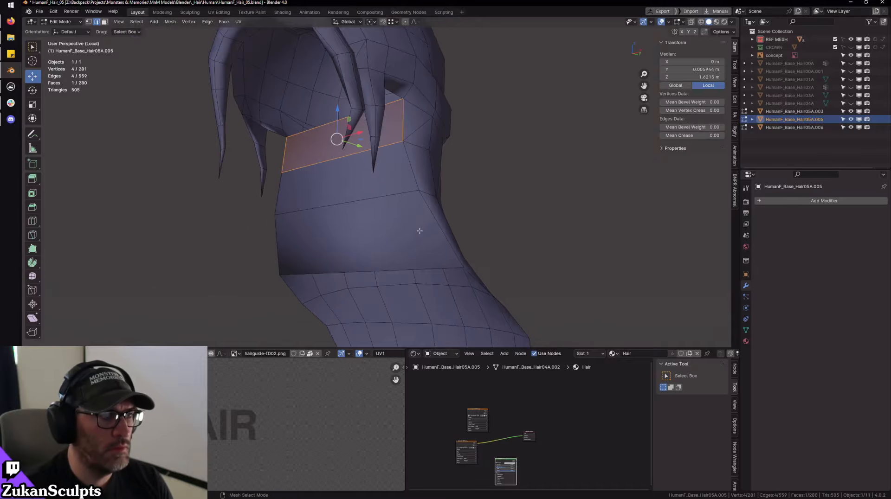
- Fill two consecutive faces between the opposing side edges below the bridged face, down the hair's length
shift+middle_drag(419, 231, 469, 199)
click(468, 199)
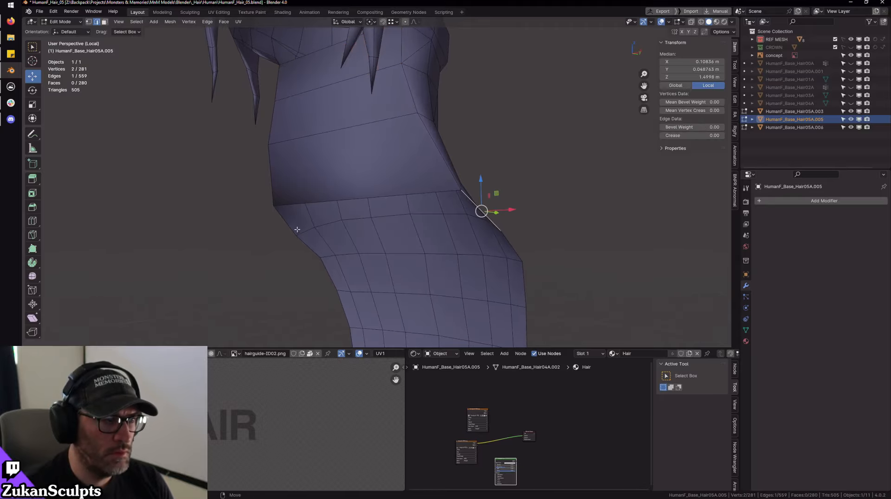
shift+click(300, 225)
key(f)
middle_drag(517, 279, 446, 191)
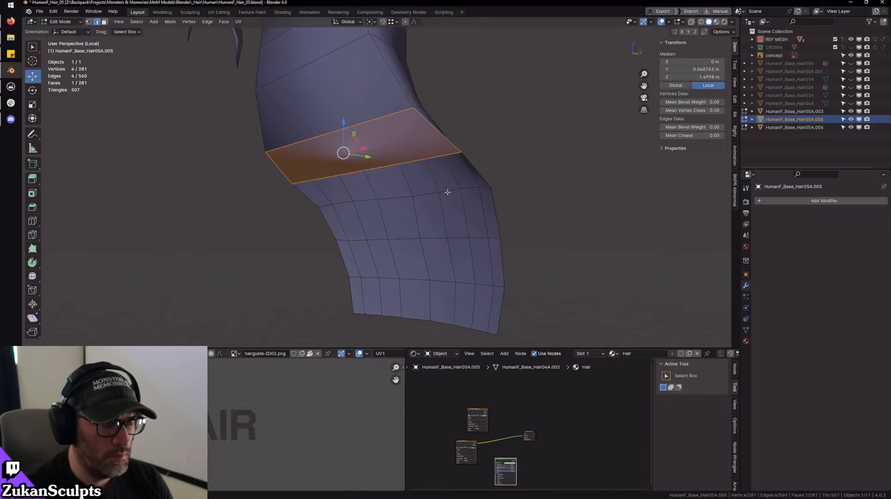
click(469, 163)
shift+click(314, 200)
key(f)
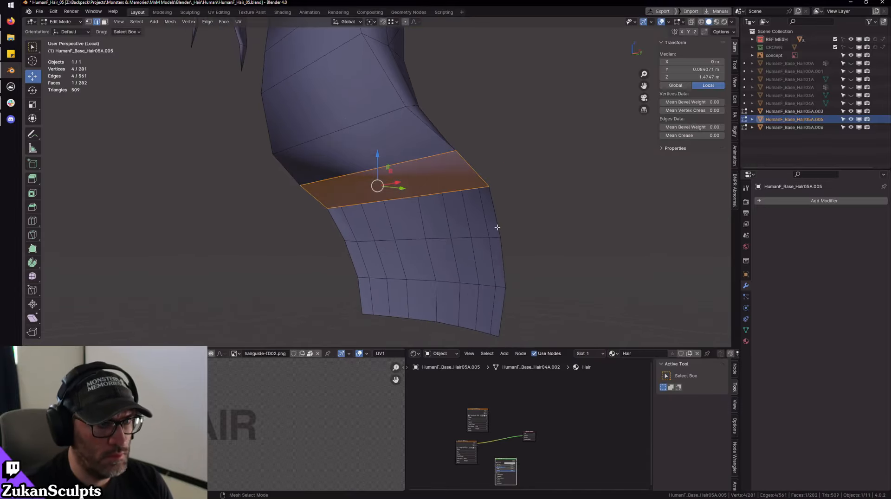
- Fill the next face down between the opposing side edges and leave Local View
click(493, 208)
shift+click(330, 245)
key(f)
key(KP_Divide)
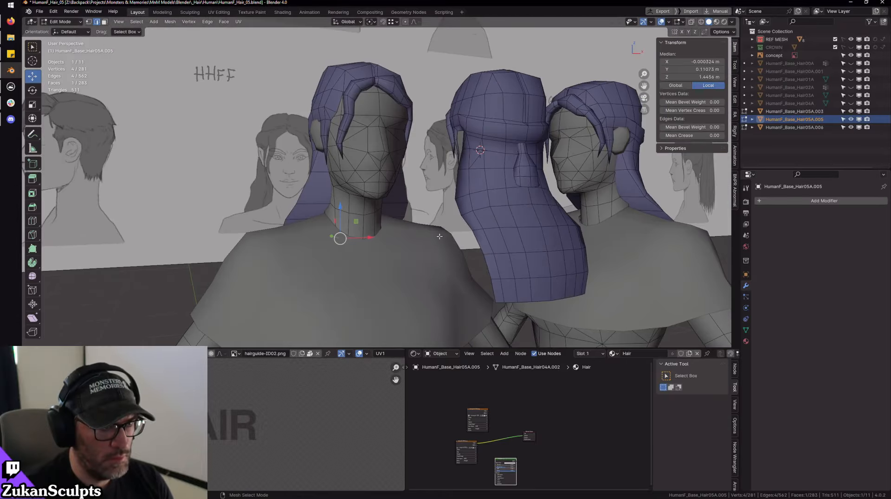
- Isolate the hair mesh in Local View and bridge the next pair of opposing side edges near the lower end of the back hair
middle_drag(440, 237, 263, 184)
scroll(436, 224, up, 3)
key(KP_Divide)
key(KP_Decimal)
key(alt+a)
click(430, 189)
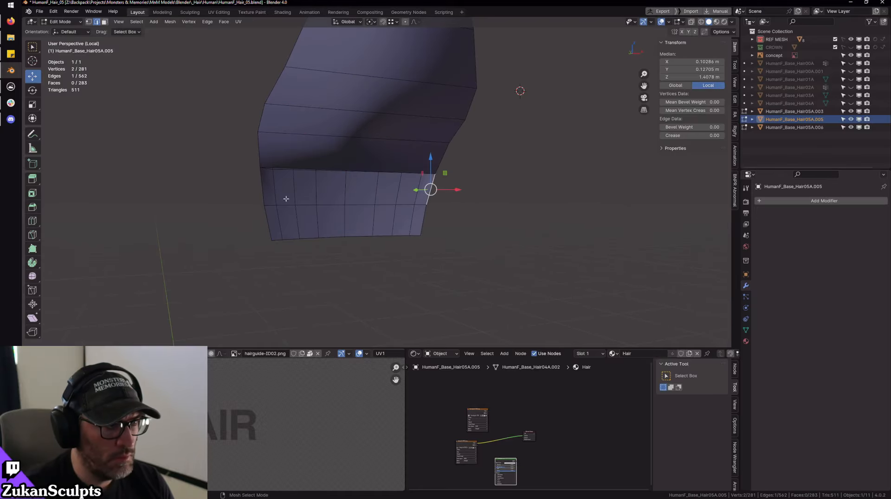
shift+click(263, 193)
right_click(282, 191)
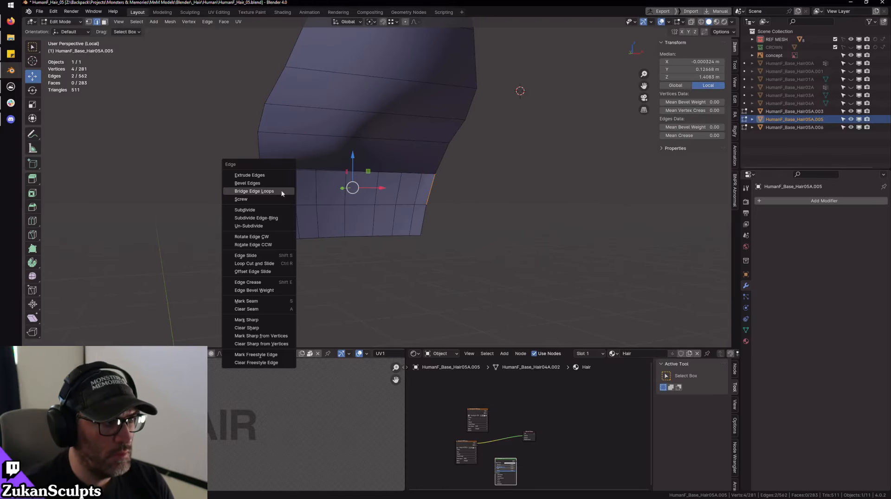
click(281, 191)
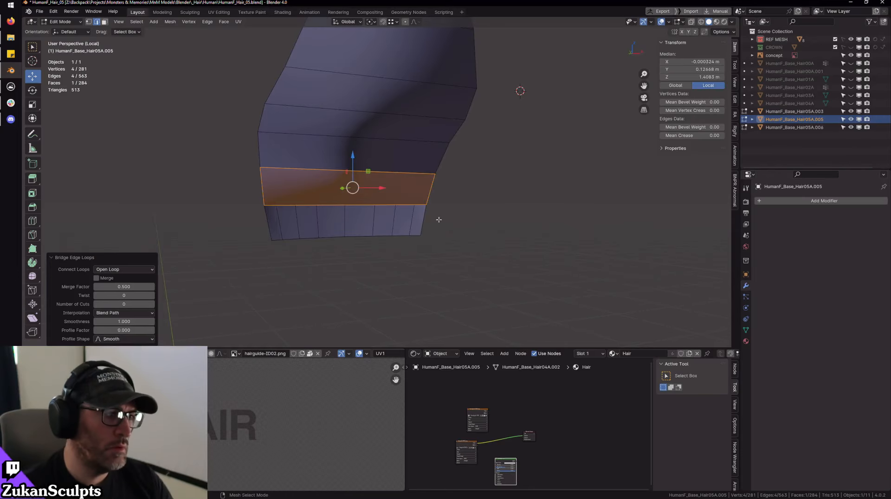
- Examine the back hair's inner side and the separate hanging lock, both isolated and alongside the other models
alt+right_drag(439, 220, 417, 241)
alt+drag(418, 241, 444, 211)
alt+right_drag(444, 211, 418, 219)
alt+drag(418, 219, 394, 200)
key(KP_Divide)
key(Tab)
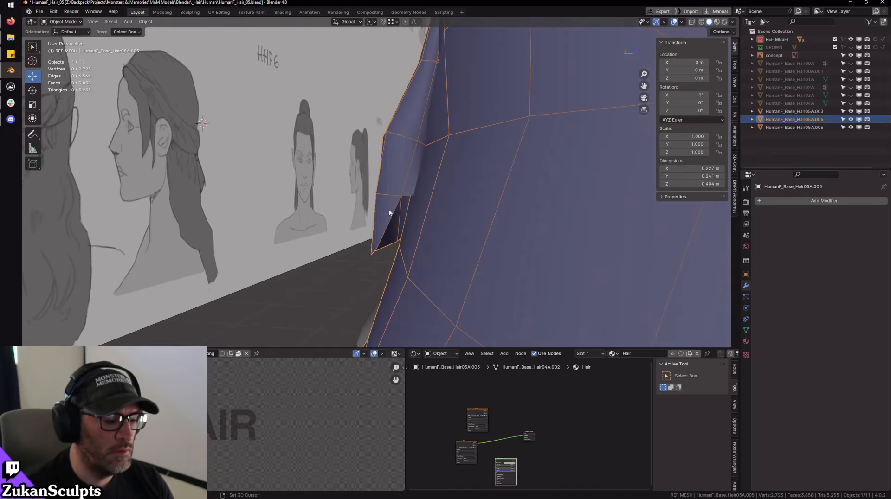
key(KP_Divide)
key(Tab)
scroll(338, 208, up, 3)
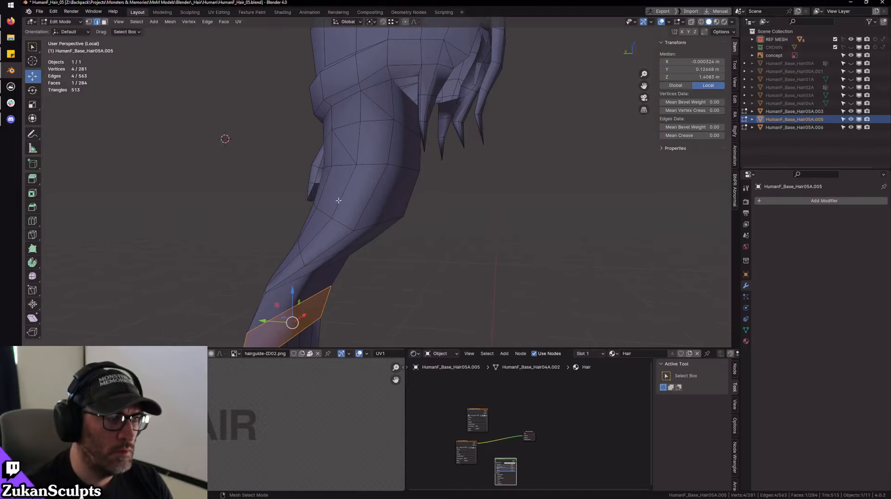
- Hide all hair geometry except the separate lock hanging behind the long back hair
click(326, 177)
key(ctrl+l)
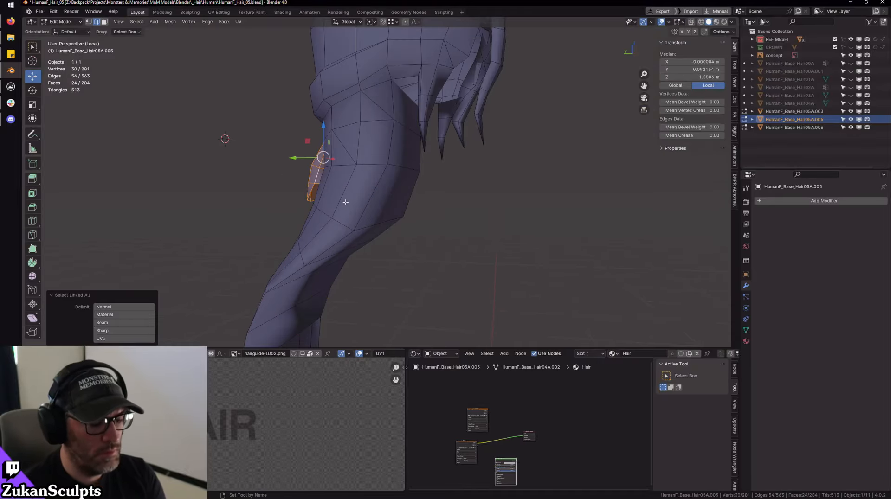
key(ctrl+i)
key(h)
scroll(390, 211, up, 3)
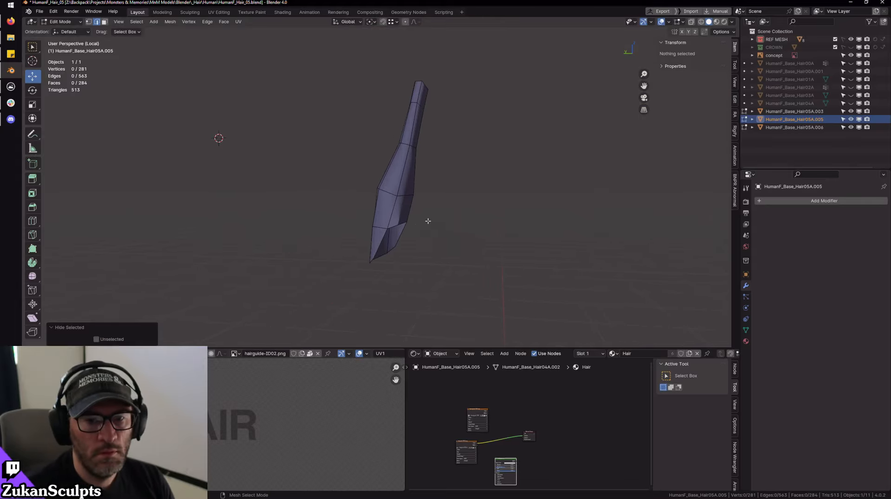
- Bridge the two opposing side edges at the lock's lowest segment to close its open inner side
alt+click(392, 203)
key(KP_Decimal)
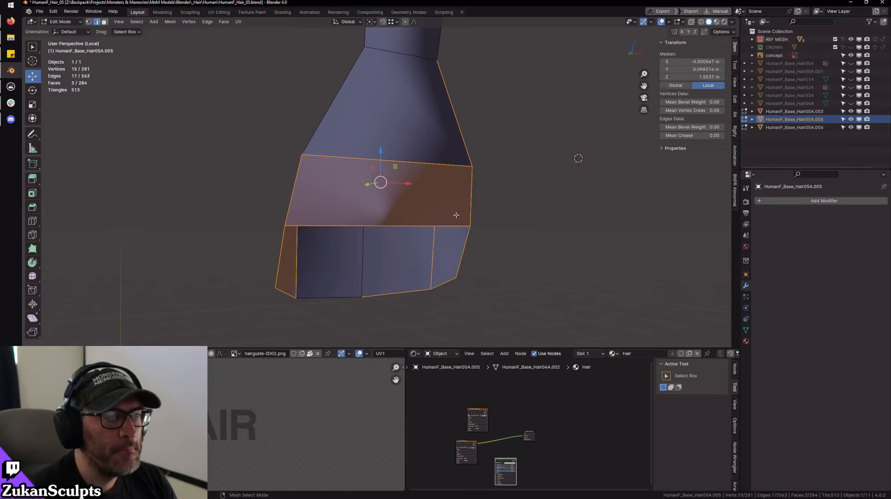
alt+right_drag(456, 216, 433, 201)
alt+drag(440, 258, 478, 231)
click(469, 237)
shift+click(295, 230)
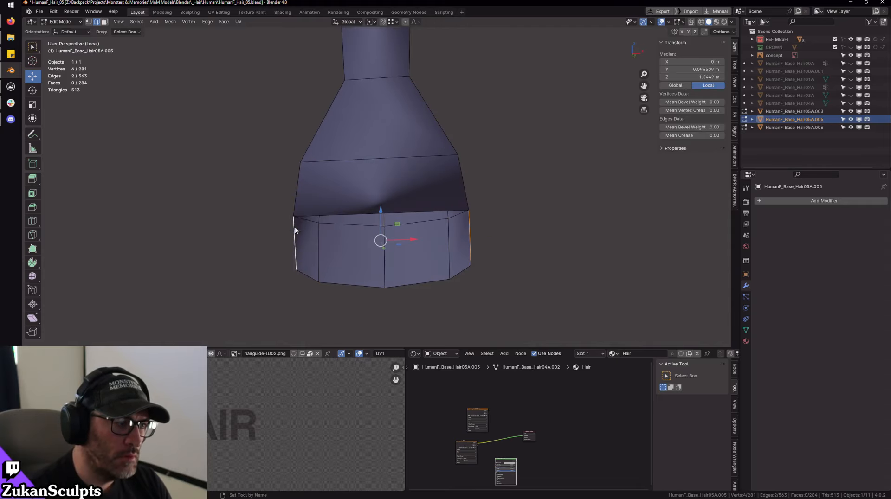
key(ctrl+e)
click(284, 227)
alt+drag(283, 227, 468, 203)
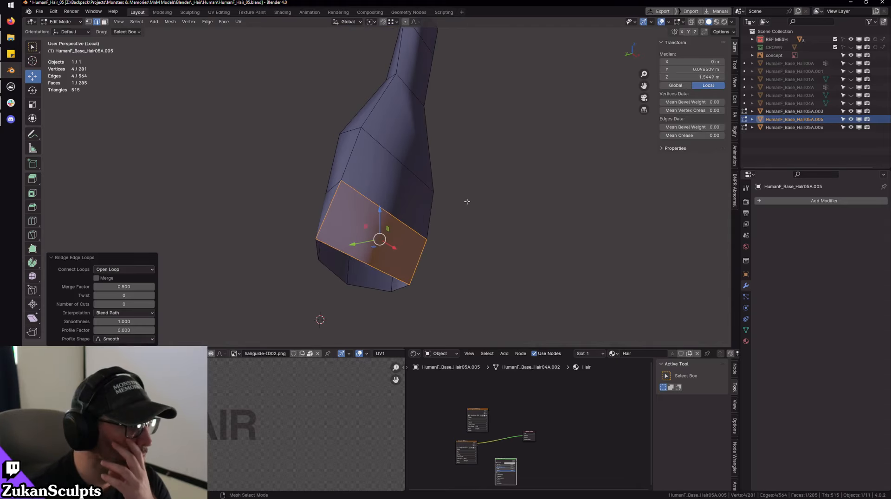
- Add a single centred loop cut lengthwise down the lock's inner faces
alt+drag(455, 262, 397, 200)
click(412, 159)
right_click(412, 177)
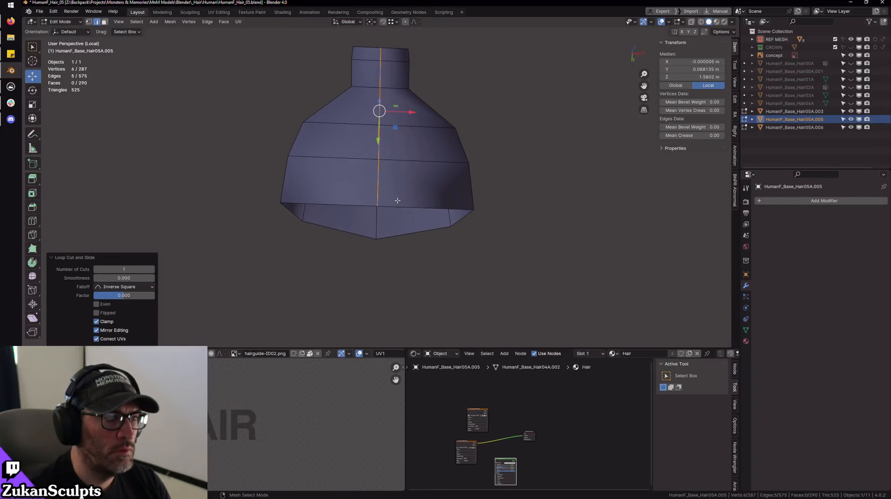
- Fill the two openings at the lock's bottom between its inner and outer rim edges
click(398, 203)
shift+click(390, 232)
key(f)
click(347, 203)
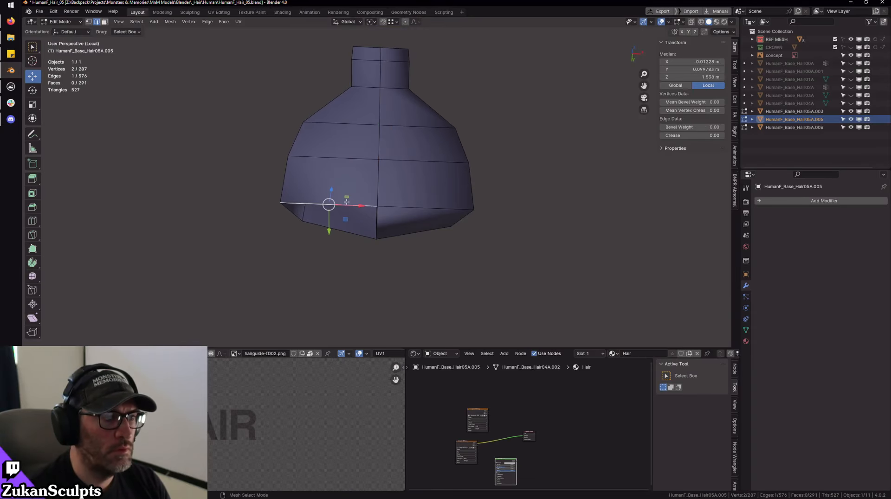
shift+click(350, 231)
alt+drag(349, 231, 466, 244)
key(f)
- Nudge the centre vertex of the lock's outer tip slightly inward and down in the left orthographic view with X-ray on
middle_drag(465, 244, 353, 239)
key(ctrl+Tab)
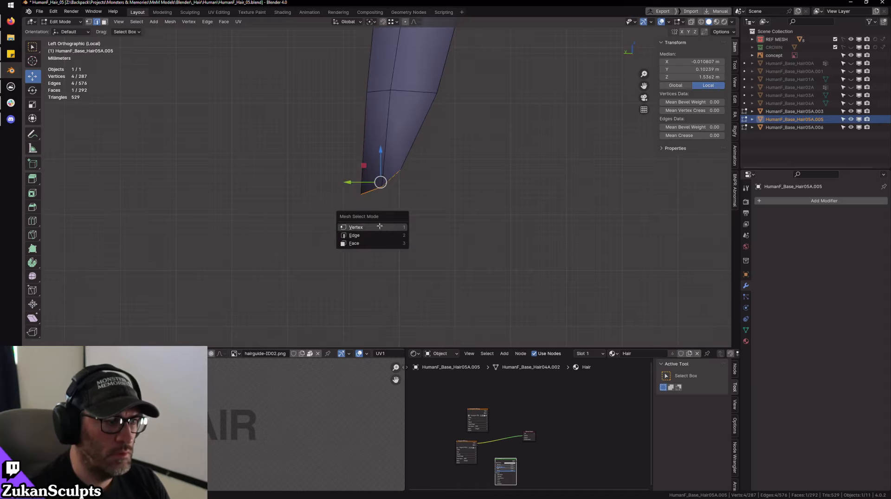
click(380, 226)
scroll(332, 264, up, 2)
drag(352, 243, 319, 246)
key(alt+z)
key(g)
click(372, 208)
key(g)
click(353, 219)
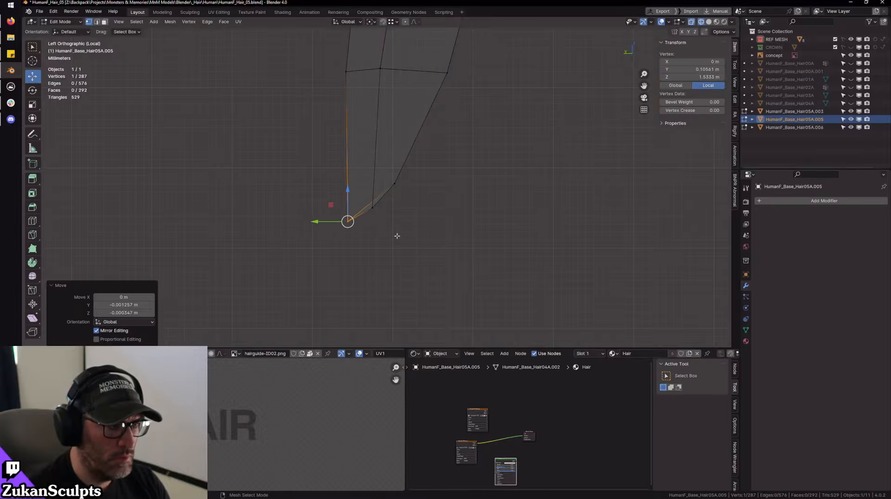
- Extrude the four outer edges along the lock's bottom rim in place
key(alt+z)
key(ctrl+Tab)
middle_drag(354, 219, 395, 217)
click(380, 247)
scroll(418, 189, up, 2)
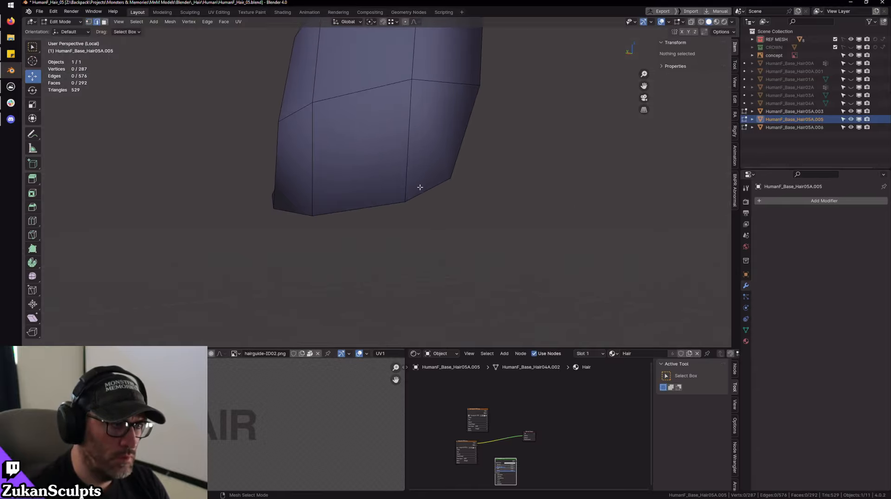
click(418, 200)
scroll(417, 200, up, 1)
shift+click(395, 206)
shift+click(245, 203)
alt+drag(245, 203, 279, 197)
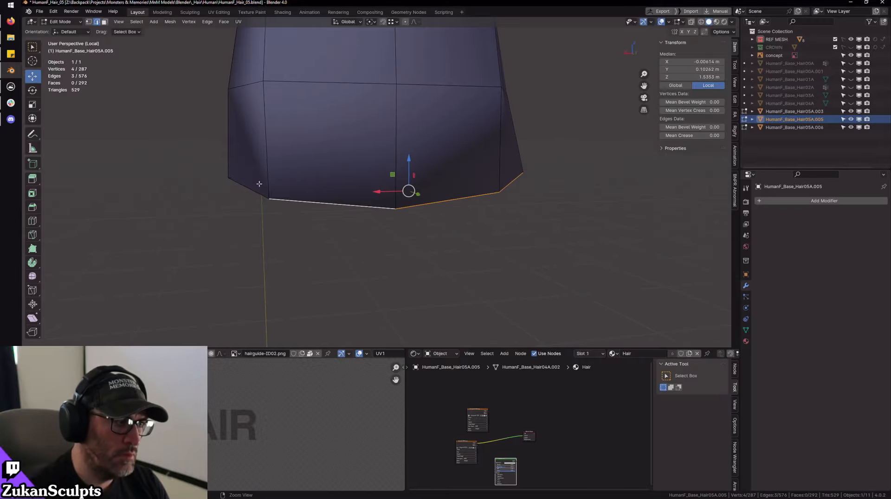
shift+click(267, 188)
scroll(418, 222, down, 2)
alt+drag(454, 230, 444, 233)
key(e)
right_click(444, 244)
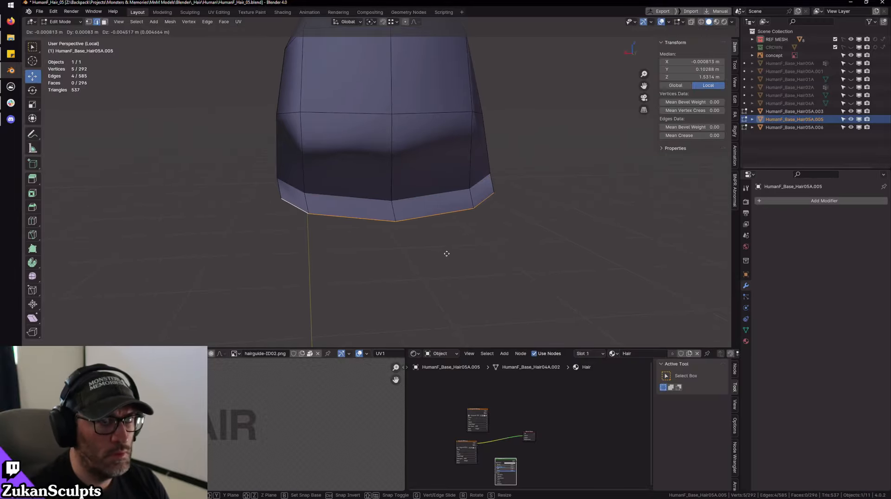
- Lower the extruded rim edges about 5 mm along Z to form a short band below the lock
middle_drag(467, 252, 584, 120)
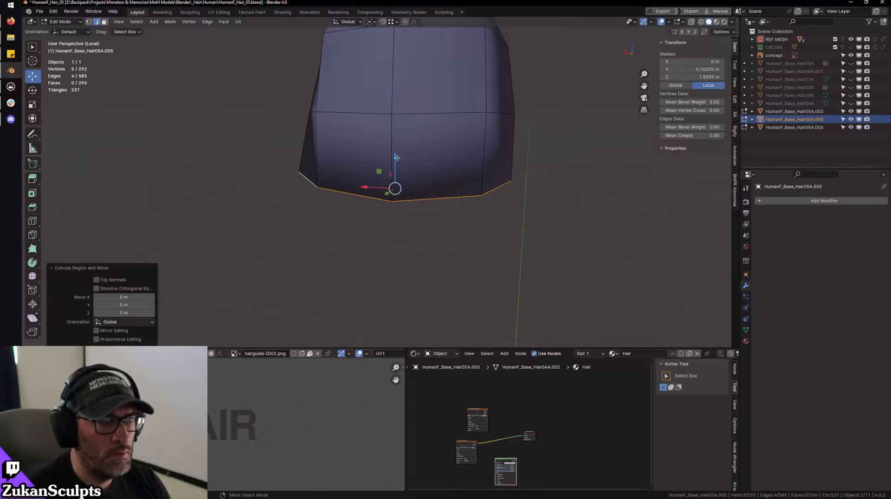
drag(397, 158, 398, 190)
mouse_move(398, 190)
middle_down()
mouse_move(428, 221)
mouse_move(151, 137)
mouse_move(398, 194)
middle_up()
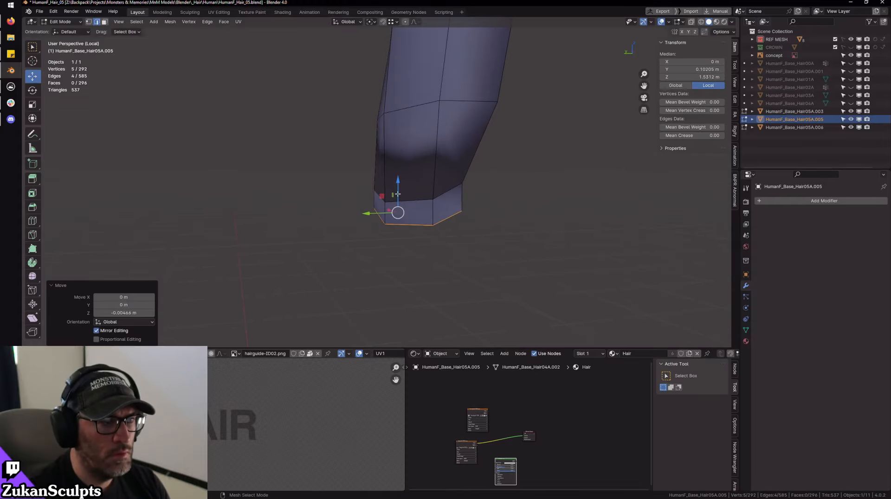
drag(398, 194, 398, 201)
middle_drag(398, 200, 365, 195)
- Split the six inner faces at the lock's lower end, including the two bottom cap faces, from the surrounding geometry
key(ctrl+Tab)
click(365, 199)
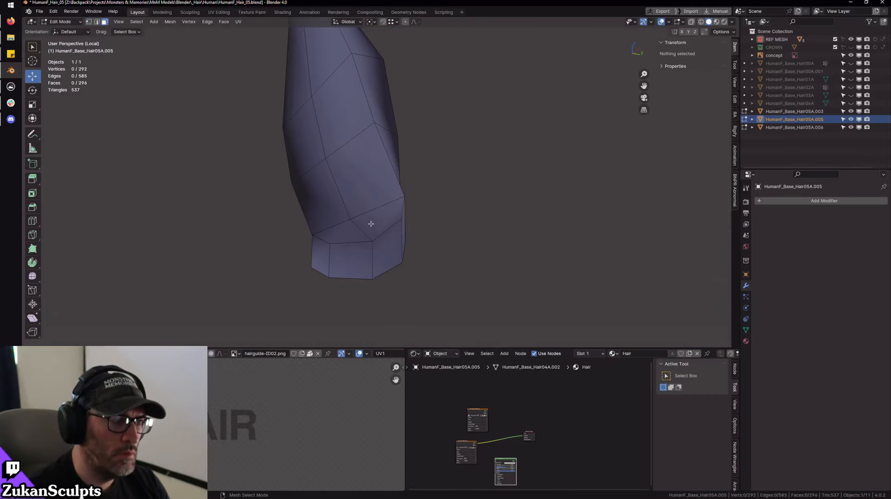
key(ctrl+Tab)
click(364, 225)
middle_drag(368, 222, 353, 246)
click(346, 228)
shift+click(321, 232)
shift+click(341, 219)
shift+click(315, 216)
shift+click(294, 169)
shift+drag(356, 155, 377, 175)
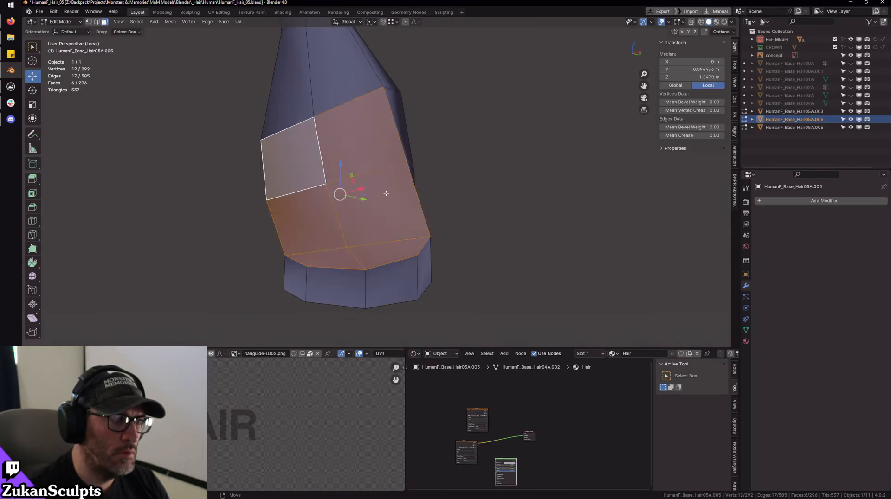
click(375, 256)
shift+click(338, 258)
shift+click(365, 224)
shift+click(316, 216)
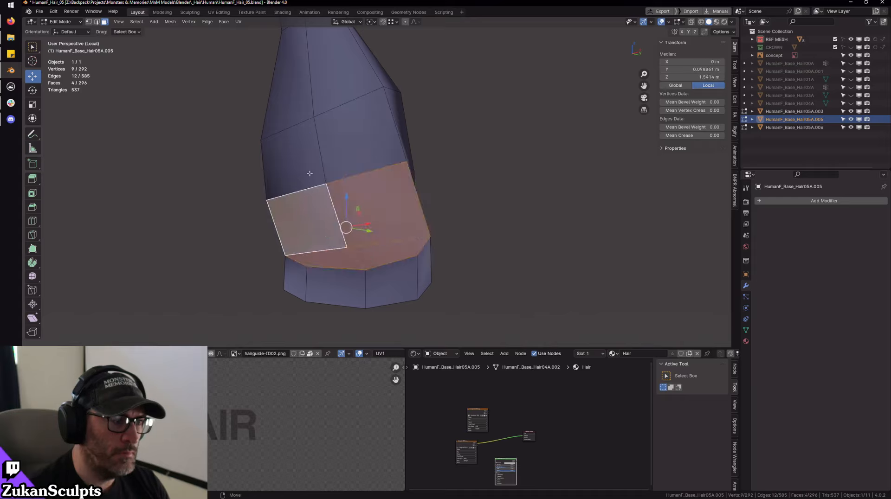
shift+click(308, 171)
shift+click(347, 155)
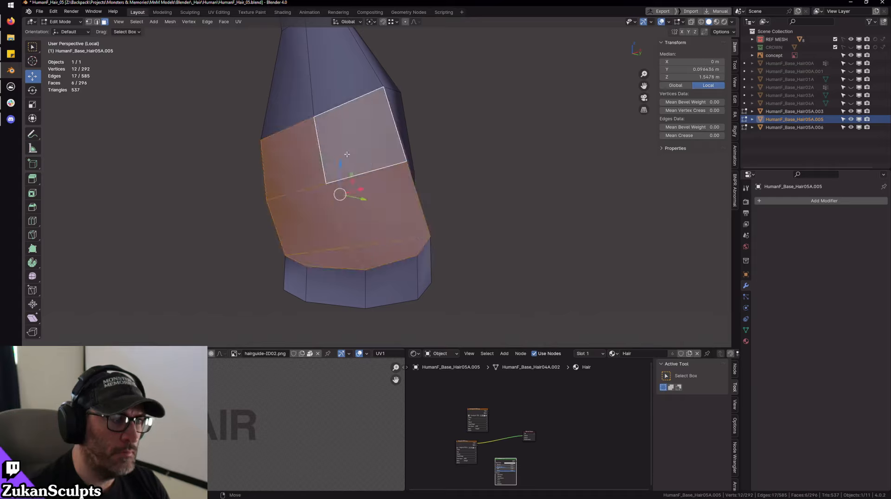
click(207, 22)
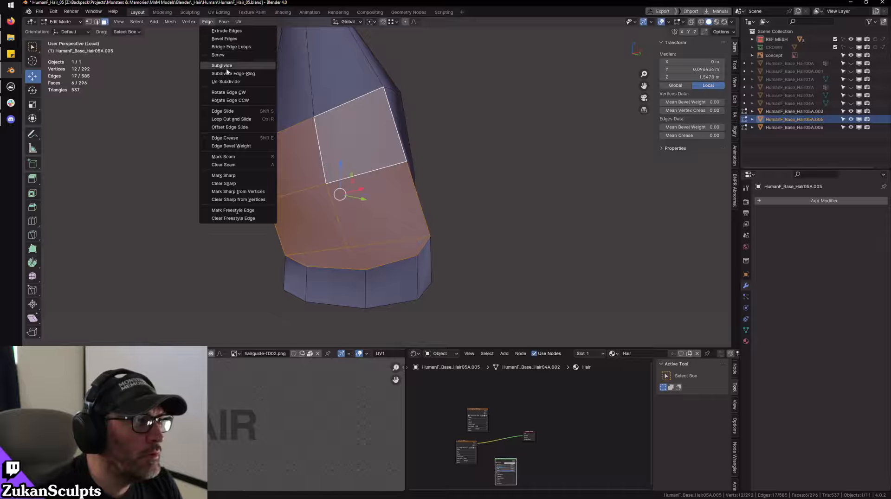
click(174, 21)
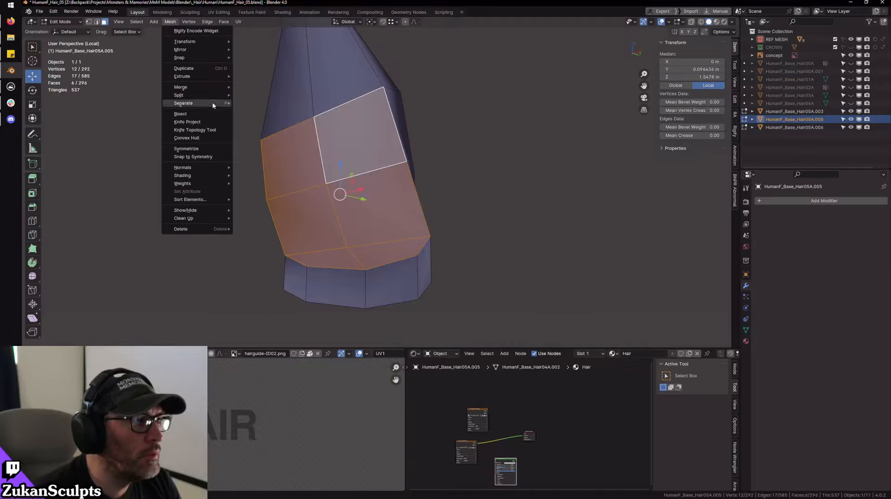
mouse_move(213, 94)
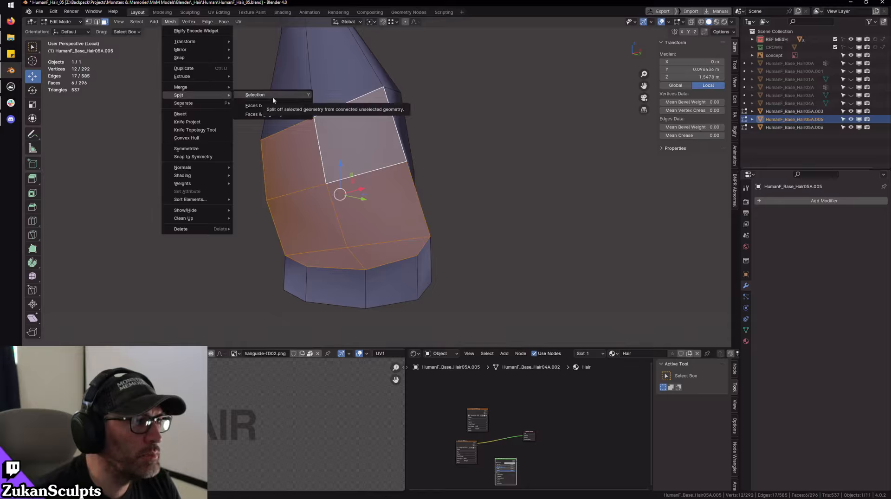
click(273, 96)
- Merge by distance (0.0001 m) the duplicate vertices on the two split rows above the bottom cap, using the right orthographic wireframe view
alt+drag(456, 252, 463, 241)
key(ctrl+Tab)
click(464, 214)
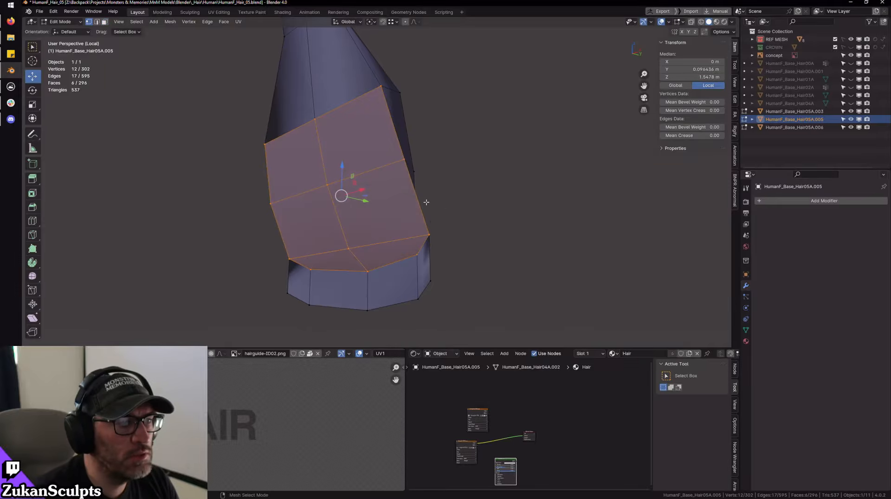
alt+drag(426, 201, 417, 189)
key(shift+z)
mouse_move(307, 145)
alt+mouse_down()
mouse_move(298, 150)
mouse_move(336, 174)
alt+mouse_up()
drag(311, 177, 373, 116)
key(m)
key(b)
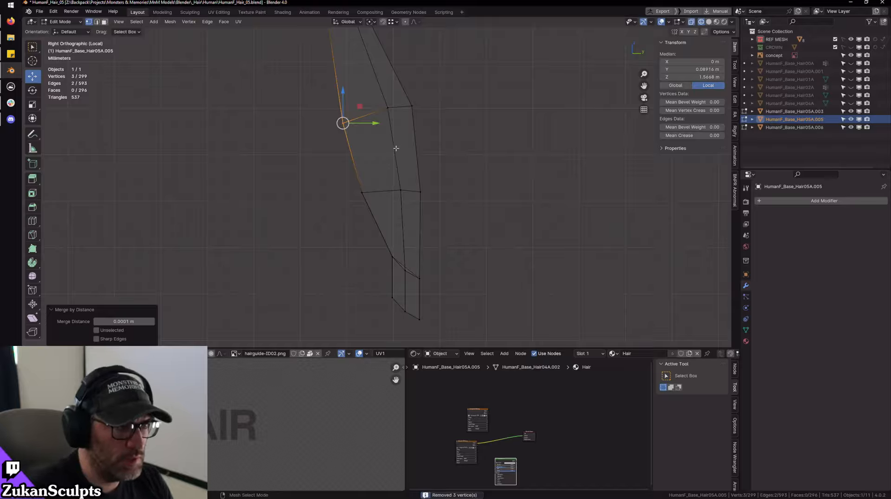
drag(336, 230, 392, 178)
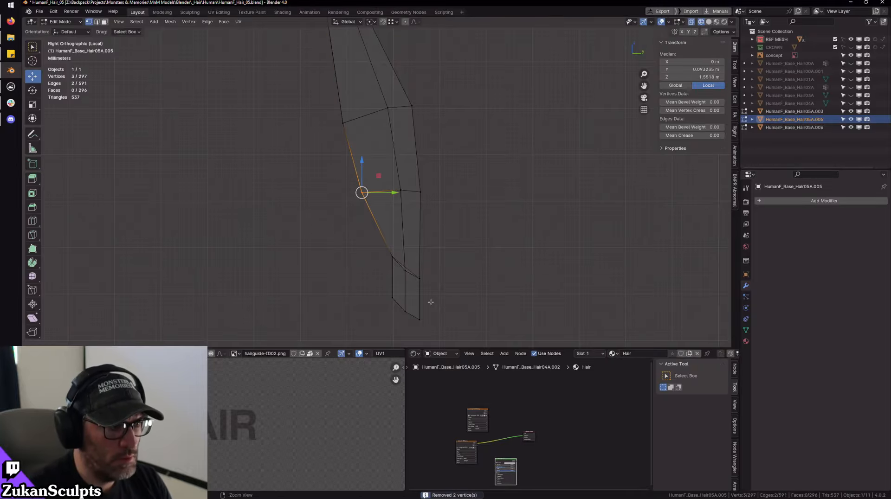
key(shift+z)
- Examine the seam between the split inner faces and the bottom band, growing the selection to check how the geometry connects
mouse_move(431, 302)
middle_down()
mouse_move(477, 279)
mouse_move(440, 217)
mouse_move(434, 221)
mouse_move(493, 247)
mouse_move(408, 234)
middle_up()
key(ctrl+Tab)
middle_drag(466, 265, 519, 291)
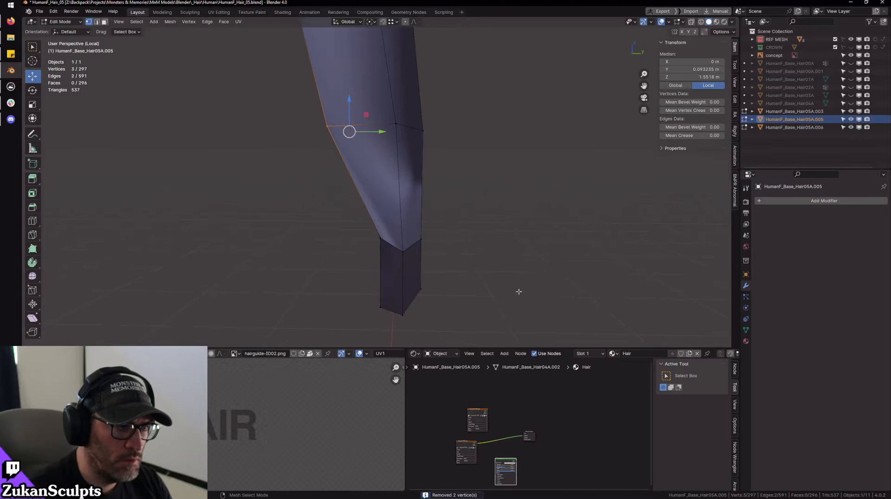
key(alt+z)
key(alt+z)
middle_drag(464, 275, 362, 227)
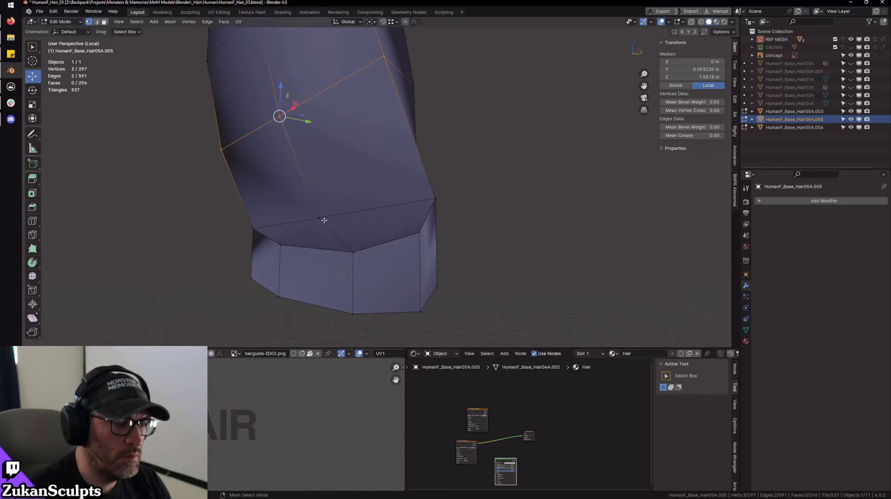
key(ctrl+KP_Add)
key(ctrl+KP_Add)
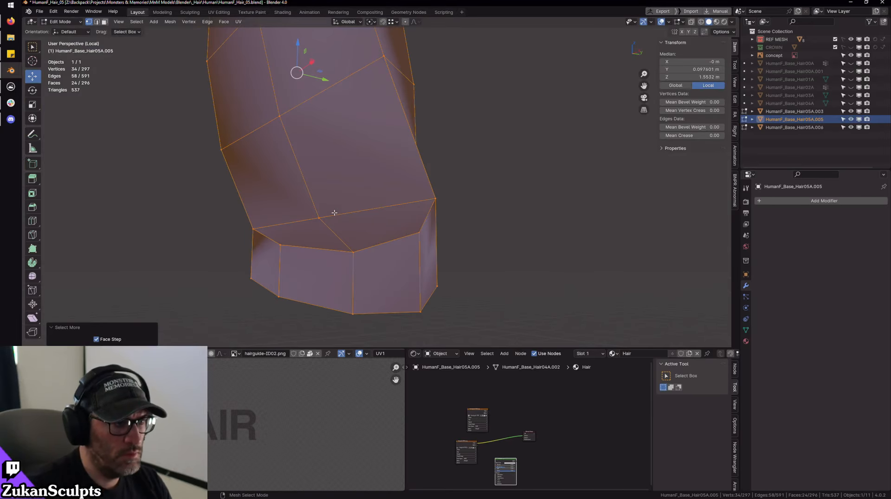
middle_drag(412, 243, 386, 246)
alt+drag(419, 244, 457, 238)
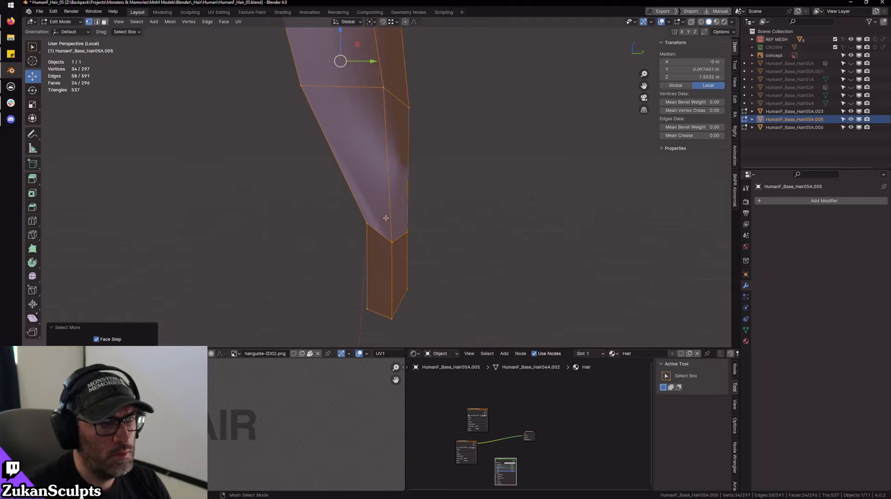
- Select one of the lock's two inner faces directly above the bottom cap in face selection mode
click(370, 221)
alt+drag(411, 111, 368, 127)
key(ctrl+Tab)
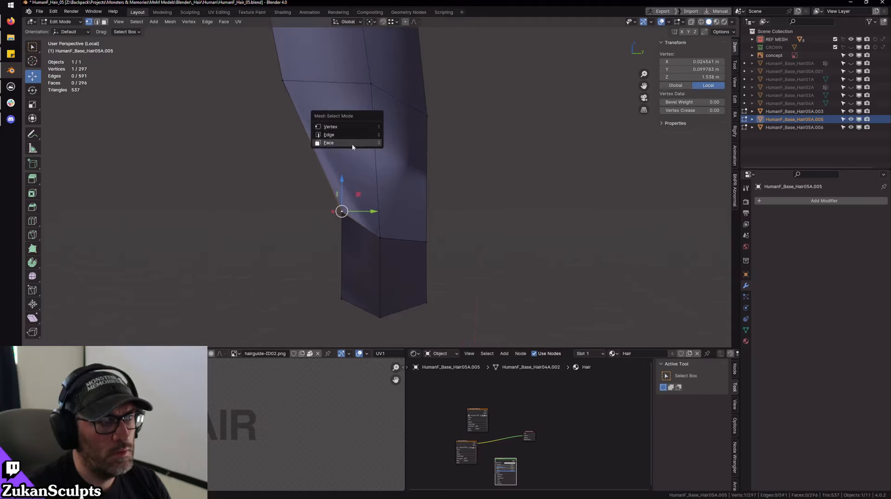
click(352, 143)
key(ctrl+l)
middle_drag(430, 195, 376, 174)
click(388, 188)
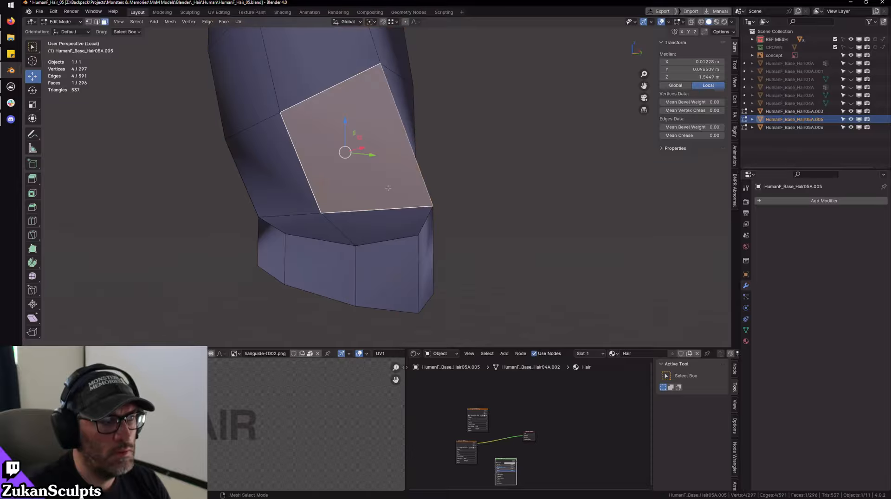
- Hide four adjoining faces near the lower end of the small central hair strand and switch to vertex selection
click(370, 232)
shift+click(274, 169)
shift+click(350, 135)
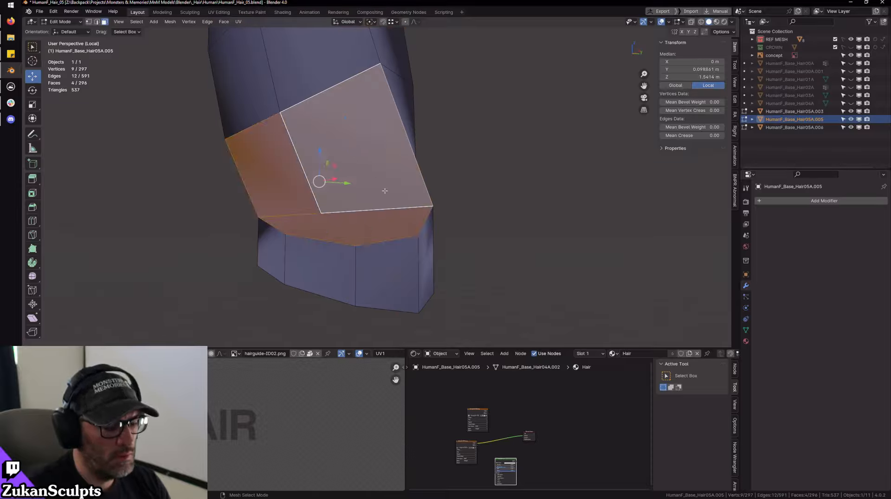
key(h)
key(ctrl+Tab)
click(418, 176)
middle_drag(419, 179, 372, 140)
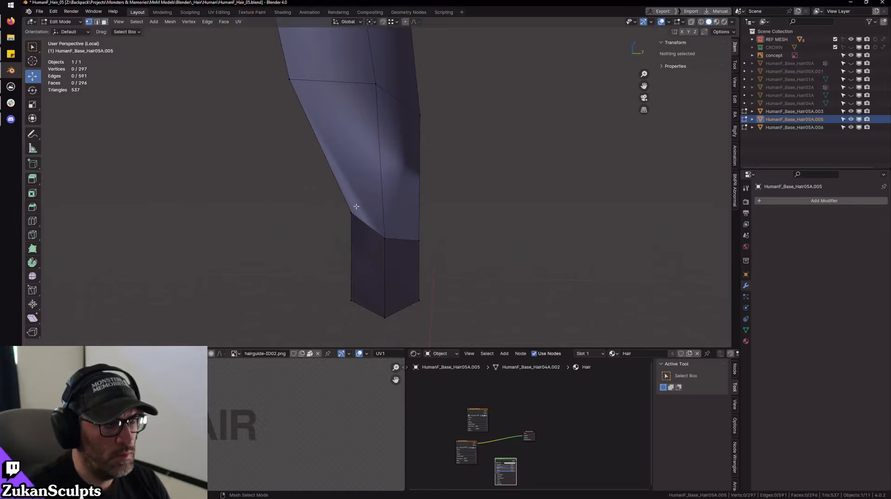
- Connect the vertex pairs diagonally across the faces on both sides of the small strand's lower end
click(352, 213)
shift+click(377, 86)
right_click(378, 97)
click(378, 98)
middle_drag(509, 199, 393, 77)
click(376, 87)
shift+click(441, 218)
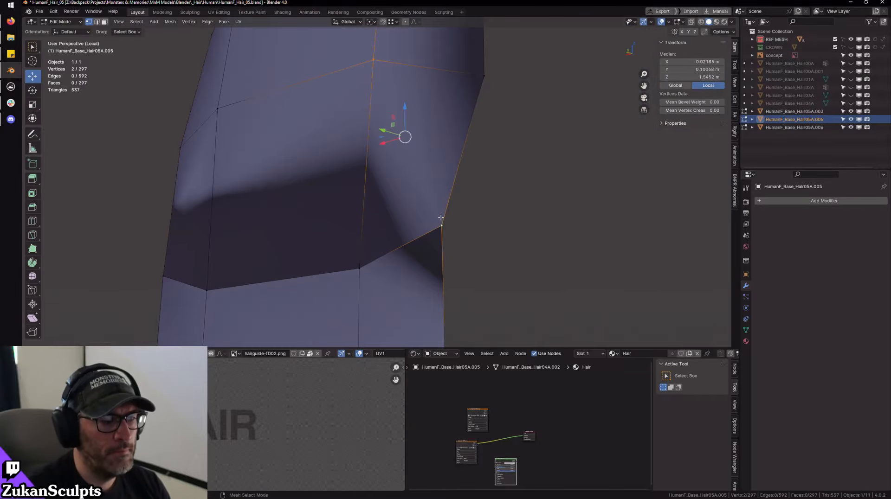
key(j)
middle_drag(441, 218, 438, 175)
- Reveal all hidden faces of the hair mesh and return to Object Mode
key(alt+a)
middle_drag(418, 249, 469, 260)
key(ctrl+Tab)
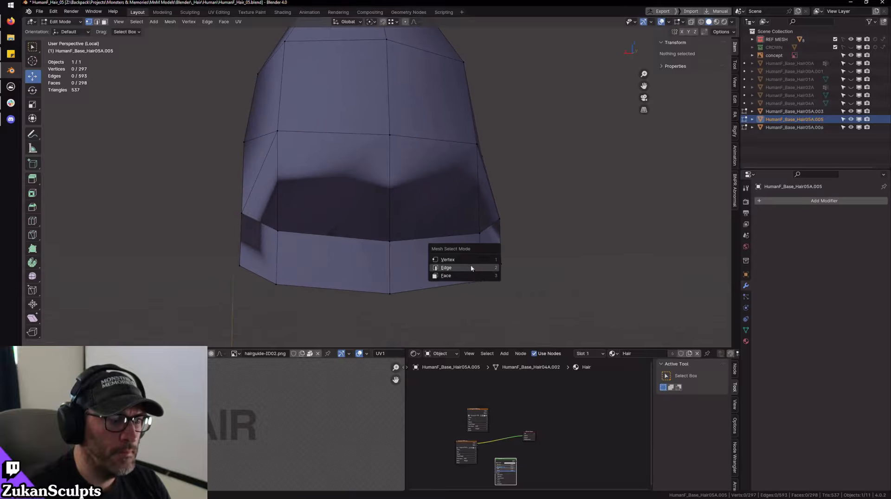
click(464, 276)
key(alt+h)
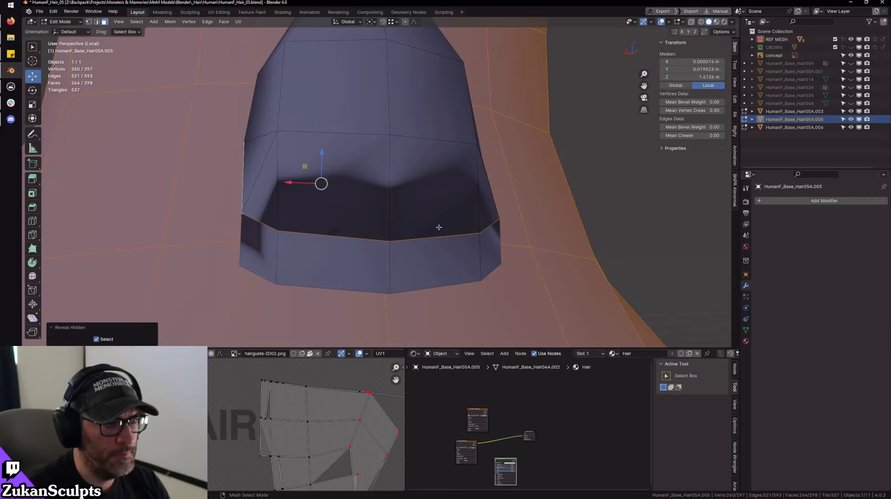
middle_drag(438, 227, 427, 241)
key(Tab)
scroll(490, 227, down, 4)
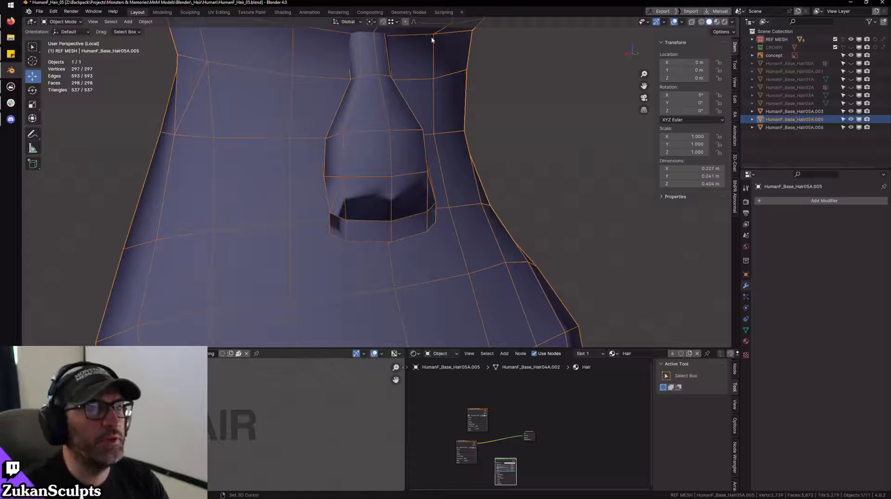
alt+right_drag(263, 133, 420, 154)
alt+drag(420, 153, 460, 155)
key(Tab)
key(Tab)
alt+right_drag(460, 155, 440, 172)
alt+drag(439, 171, 488, 112)
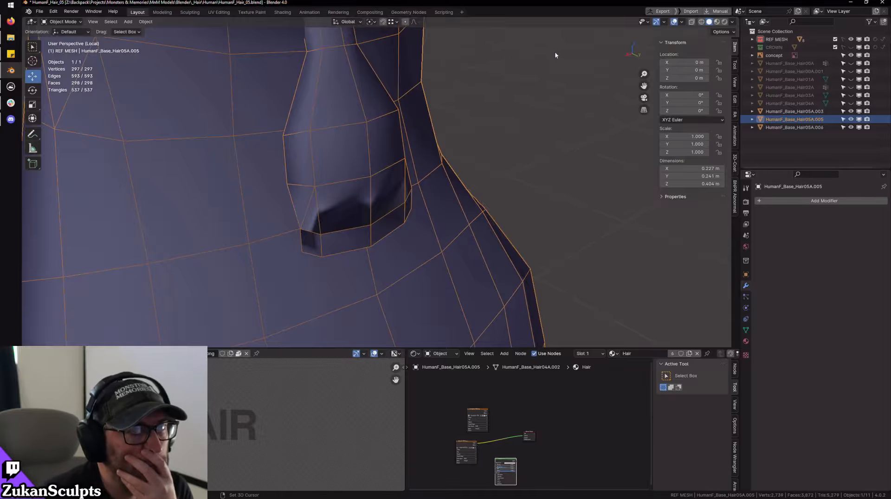
click(145, 22)
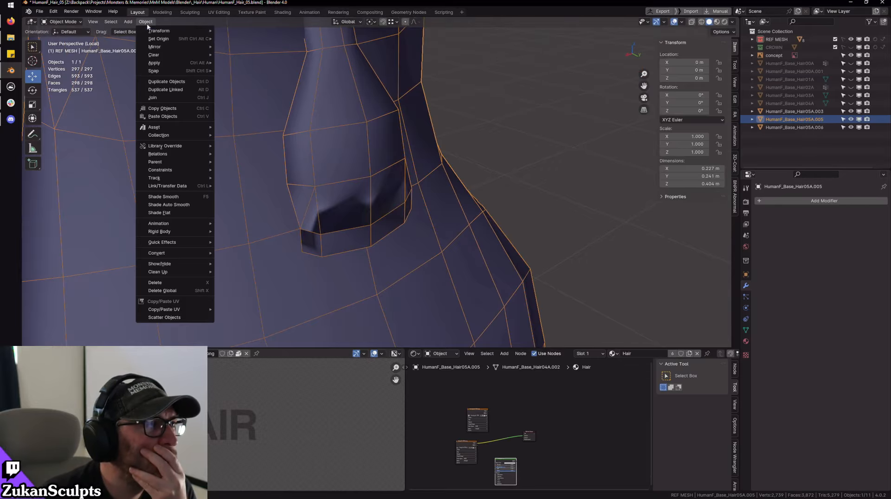
mouse_move(126, 27)
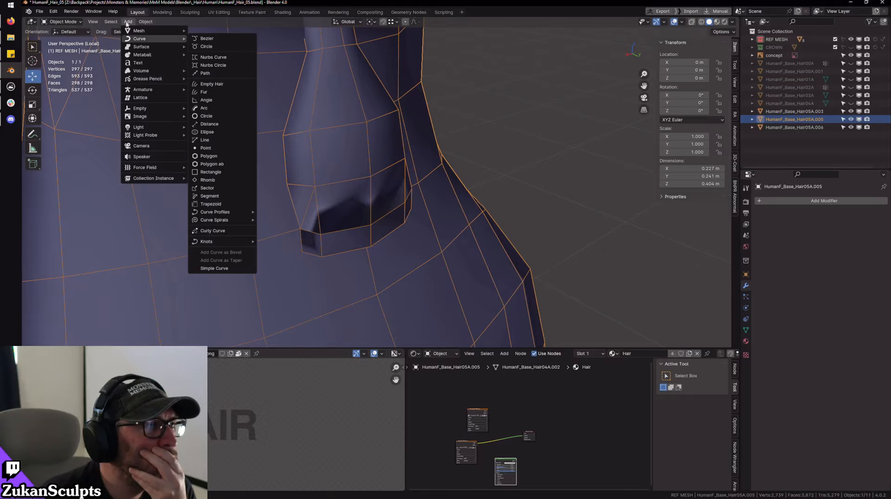
- Turn on the Face Orientation overlay and enter Edit Mode on the hair mesh
click(682, 23)
click(651, 172)
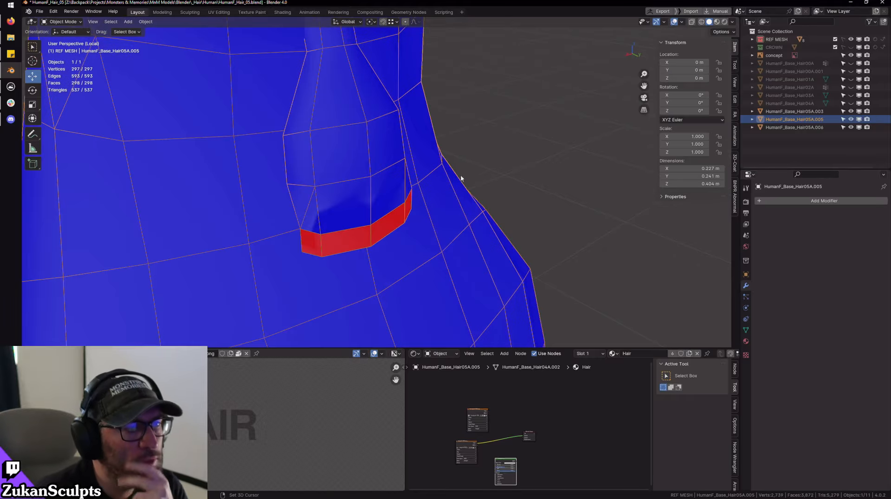
middle_drag(441, 175, 434, 242)
key(Tab)
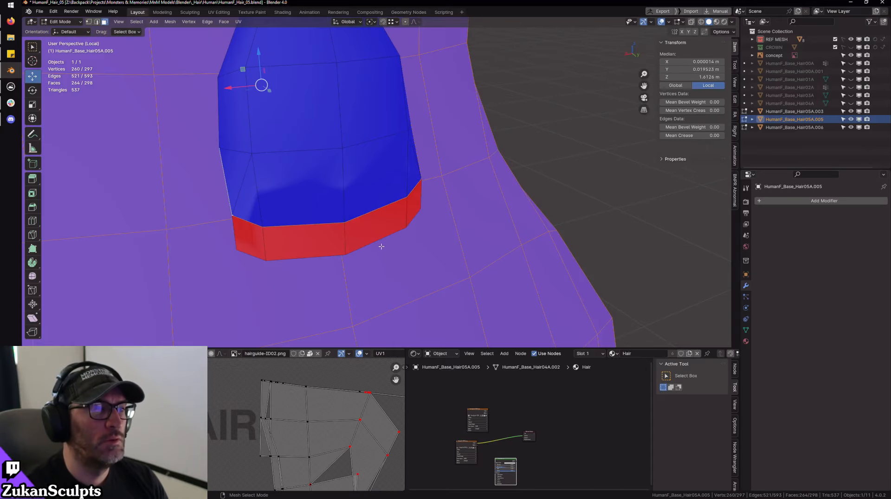
- Flip the normals of the four inverted faces along the lower rim of the small central strand
key(ctrl+Tab)
key(3)
click(251, 237)
shift+click(330, 243)
shift+click(374, 230)
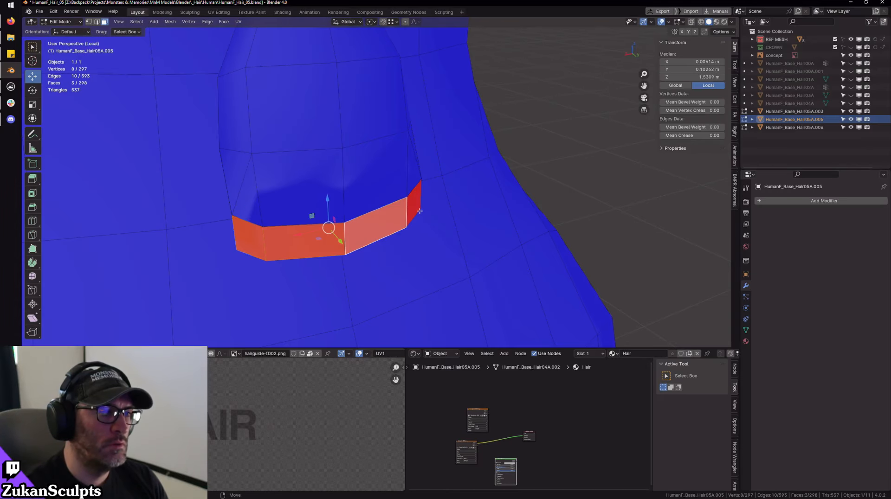
shift+click(420, 214)
middle_drag(432, 216, 407, 216)
click(407, 216)
shift+click(360, 221)
shift+click(288, 220)
middle_drag(246, 207, 278, 209)
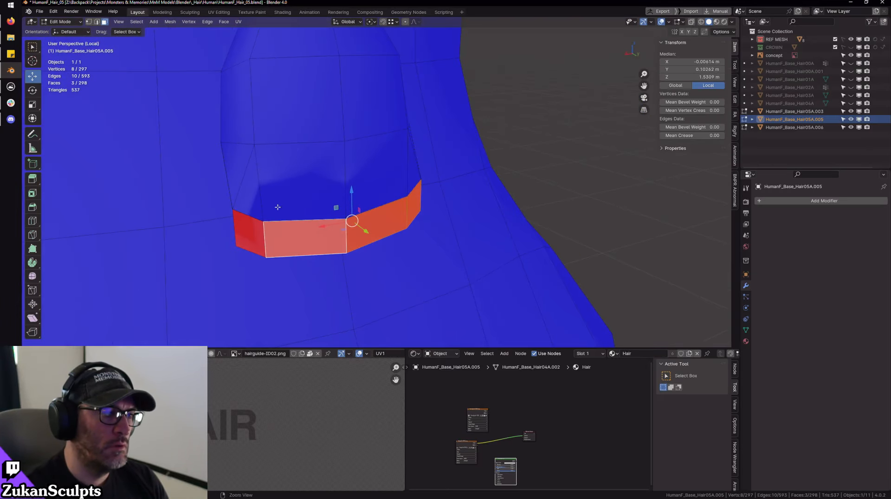
shift+click(251, 232)
click(183, 21)
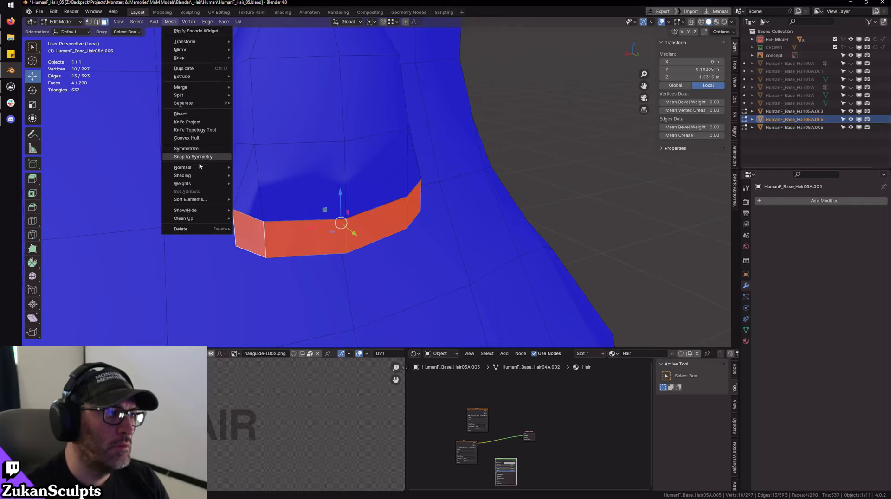
mouse_move(199, 168)
click(266, 169)
- Check the rest of the hair mesh for inverted faces and turn off the Face Orientation overlay
alt+drag(571, 180, 539, 181)
scroll(539, 181, down, 3)
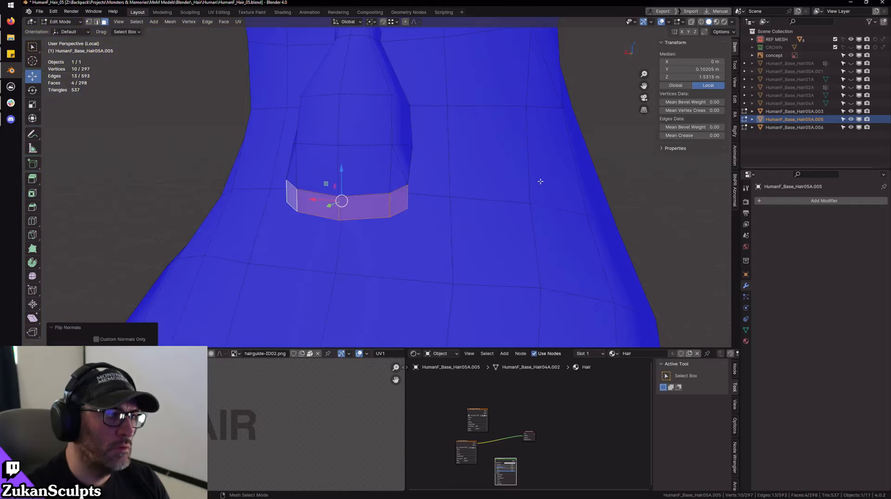
click(539, 181)
alt+drag(395, 185, 512, 189)
scroll(464, 200, down, 5)
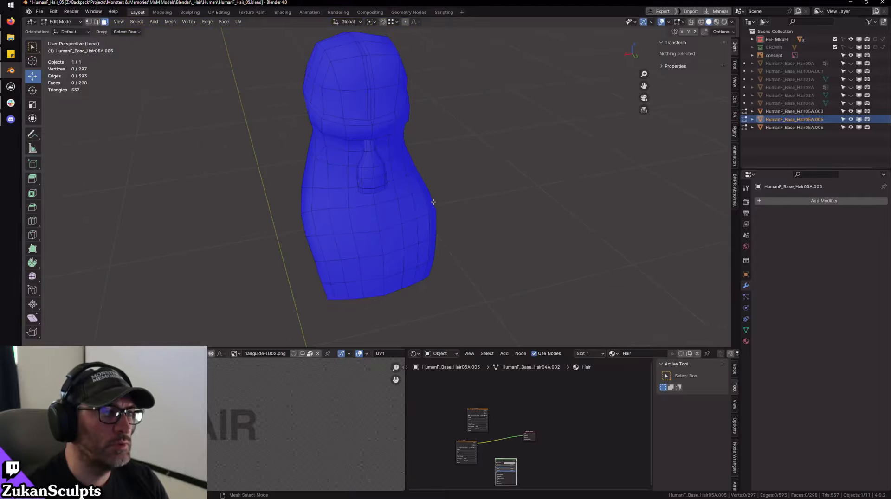
middle_drag(433, 199, 480, 145)
scroll(503, 197, up, 6)
middle_drag(455, 59, 406, 158)
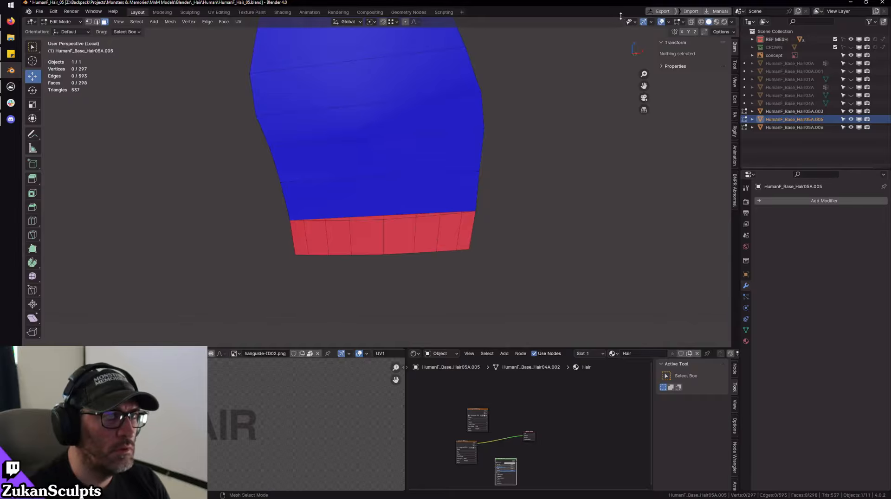
click(668, 22)
click(620, 180)
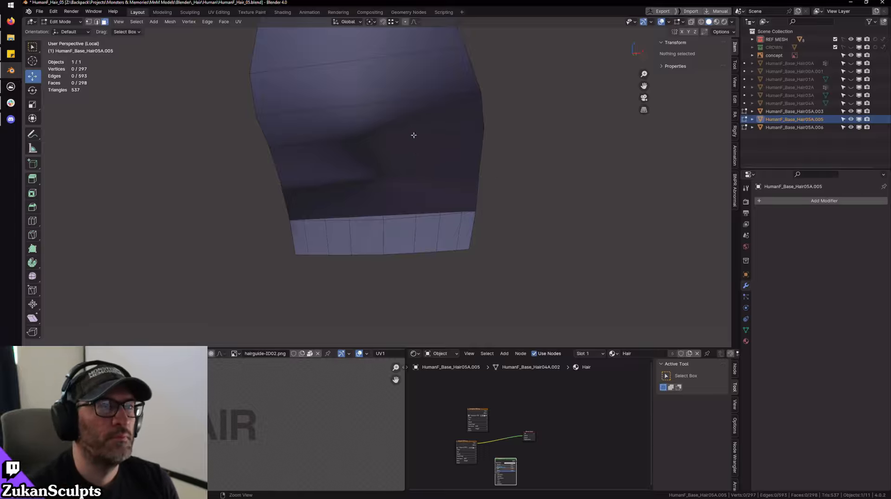
scroll(413, 135, down, 3)
middle_drag(413, 135, 396, 163)
key(ctrl+r)
click(381, 170)
right_click(381, 170)
scroll(377, 202, down, 2)
key(ctrl+x)
key(3)
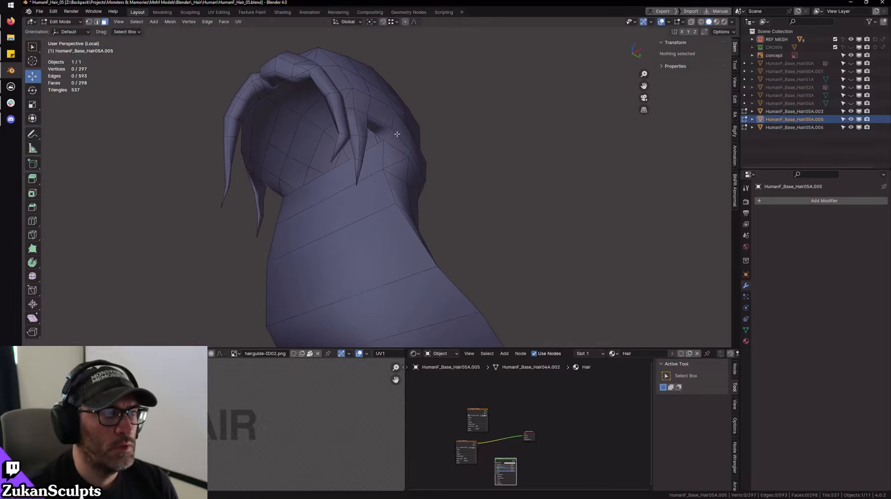
- Bridge the two open edges across the nape on the inner side of the hair mesh with Bridge Edge Loops
scroll(397, 134, up, 3)
click(331, 131)
key(ctrl+Tab)
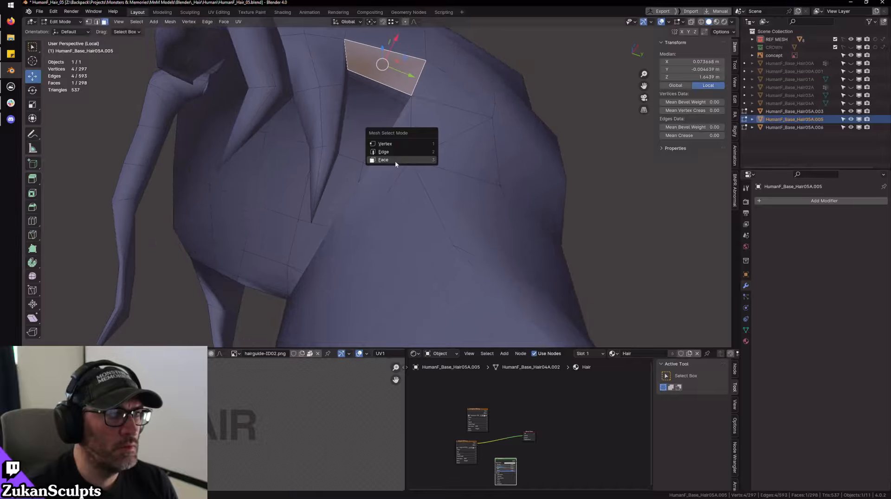
click(395, 152)
click(402, 93)
middle_drag(326, 207, 332, 206)
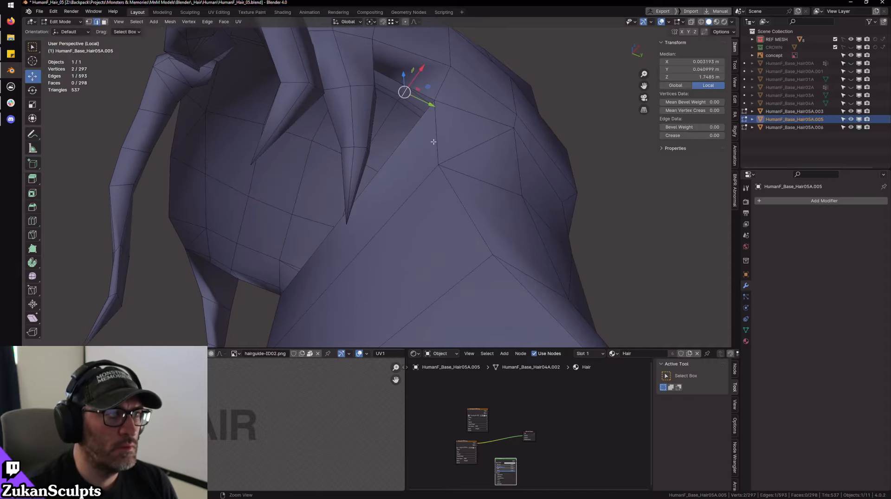
alt+drag(434, 142, 436, 135)
click(378, 92)
alt+drag(343, 197, 265, 156)
shift+click(265, 156)
key(ctrl+e)
click(265, 156)
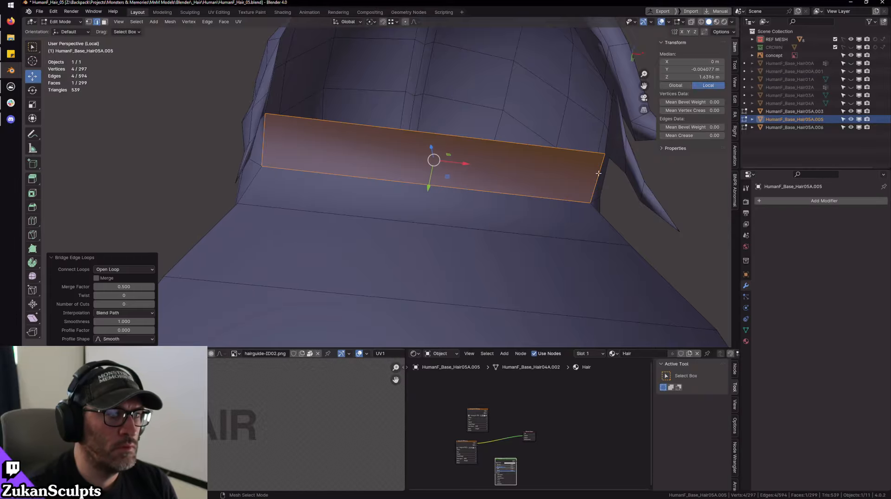
- Leave local view to examine the hair on the head beside the concept sketches, and isolate the hair mesh again
mouse_move(598, 173)
alt+mouse_down()
mouse_move(436, 205)
mouse_move(481, 213)
mouse_move(440, 189)
mouse_move(463, 183)
mouse_move(445, 197)
mouse_move(441, 183)
mouse_move(450, 183)
mouse_move(415, 190)
mouse_move(404, 197)
mouse_move(423, 195)
mouse_move(424, 203)
mouse_move(417, 199)
mouse_move(403, 235)
alt+mouse_up()
key(KP_Divide)
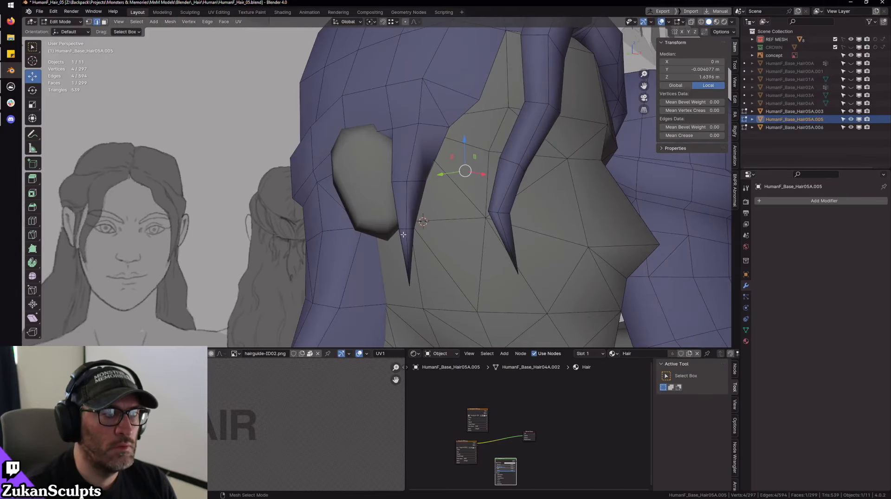
alt+right_drag(404, 234, 422, 209)
alt+drag(423, 209, 460, 217)
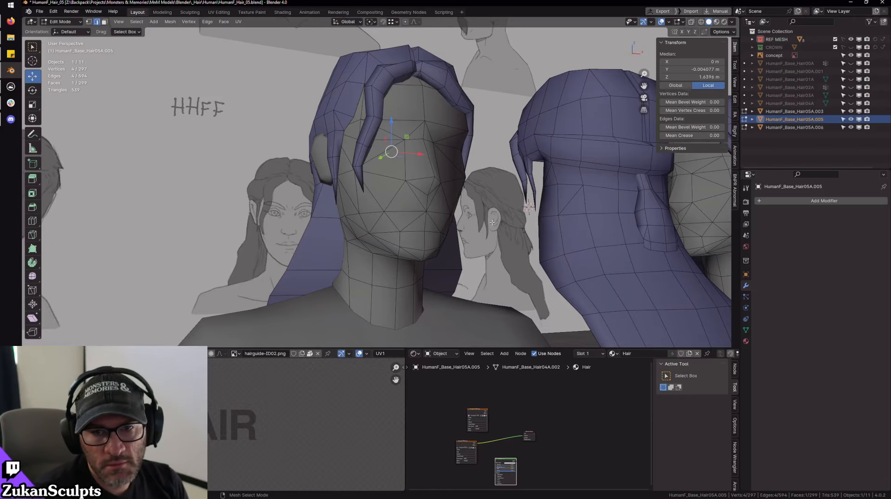
middle_drag(472, 156, 454, 228)
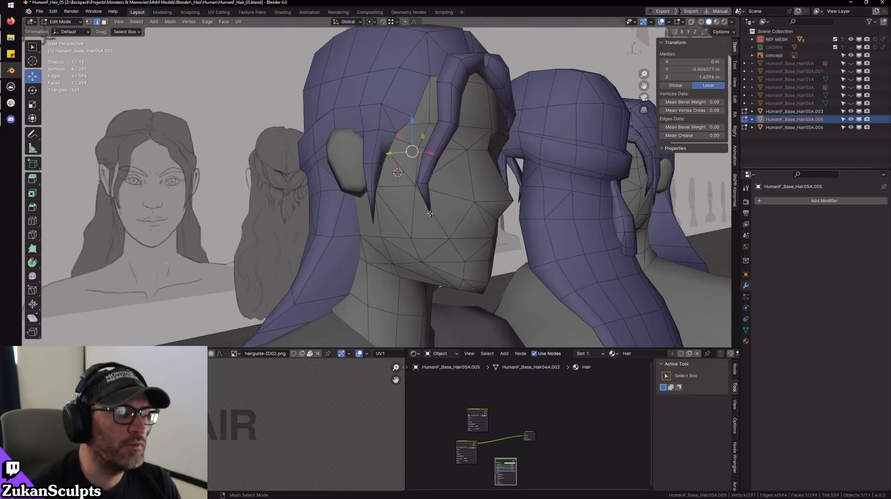
scroll(455, 229, up, 2)
key(KP_Divide)
scroll(406, 174, up, 4)
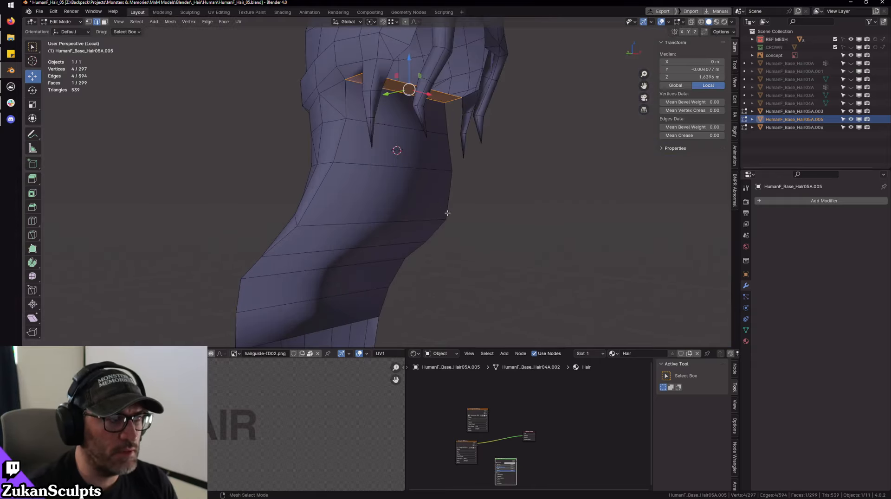
- In a wireframe back view, scale the four lowest centre-line vertices of the hair to 0 along X
middle_drag(406, 174, 461, 241)
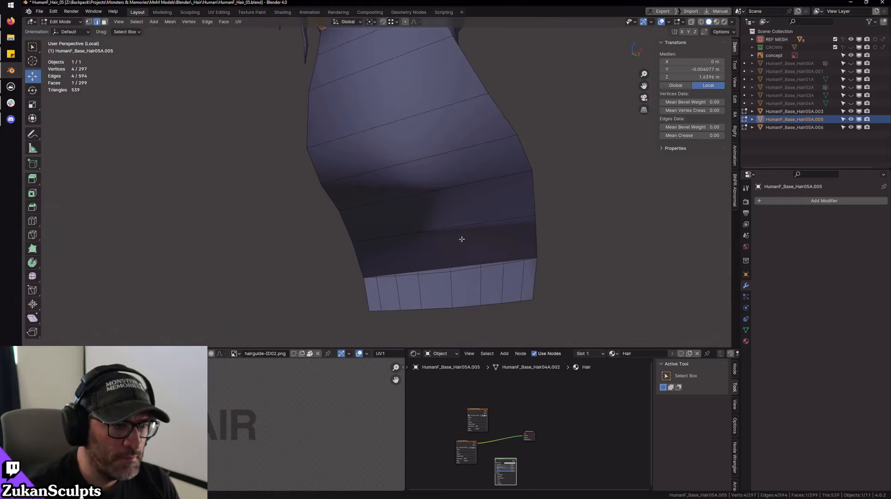
scroll(513, 200, up, 3)
middle_drag(513, 200, 402, 204)
key(shift+z)
key(ctrl+Tab)
click(392, 241)
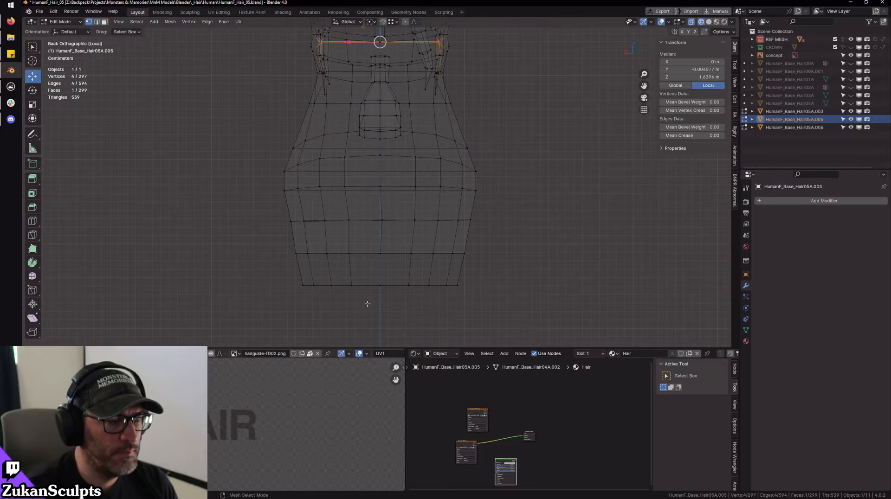
drag(365, 308, 402, 162)
key(shift+space)
key(s)
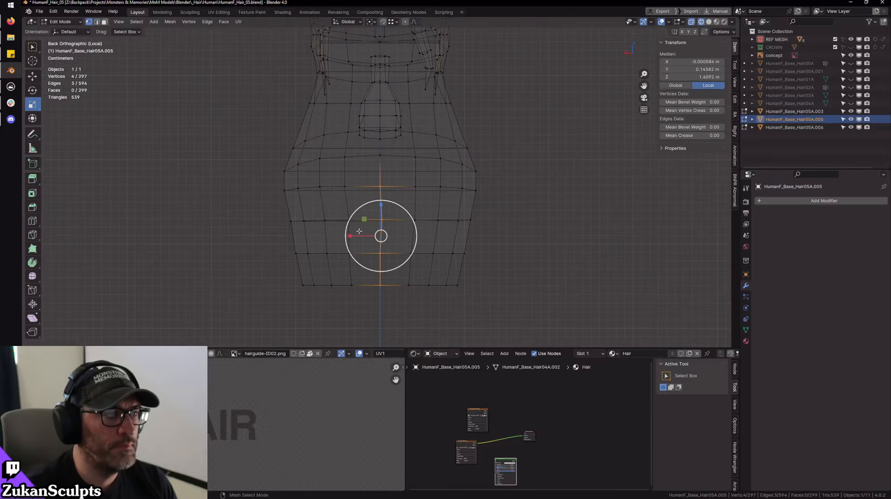
drag(352, 236, 354, 236)
key(0)
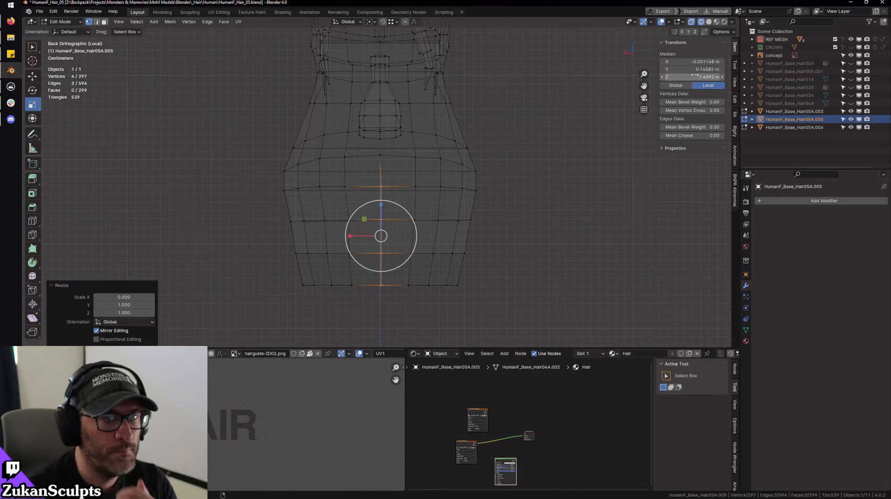
- Set the median X of the selected centre-line vertices to 0 m
click(703, 61)
text(0)
key(Return)
- Flatten the third horizontal row of vertices above the hair's lower edge along Z
scroll(322, 293, up, 1)
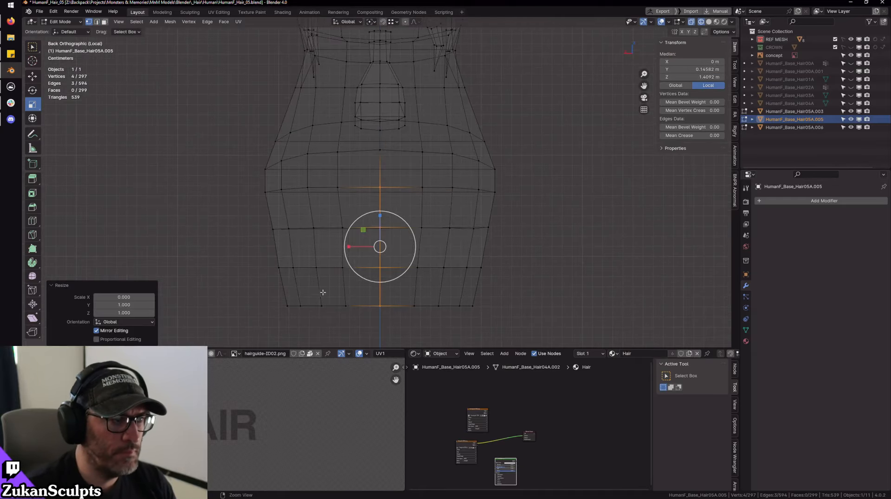
shift+middle_drag(379, 206, 363, 236)
scroll(363, 236, up, 1)
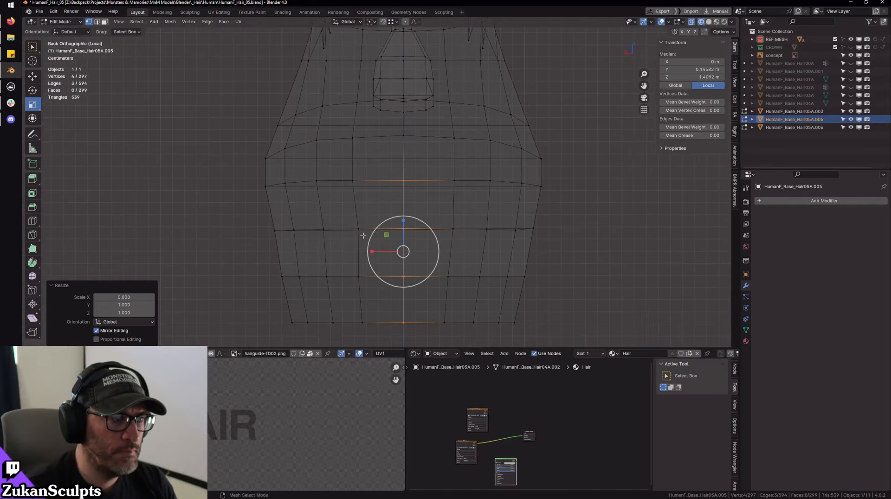
drag(238, 212, 571, 236)
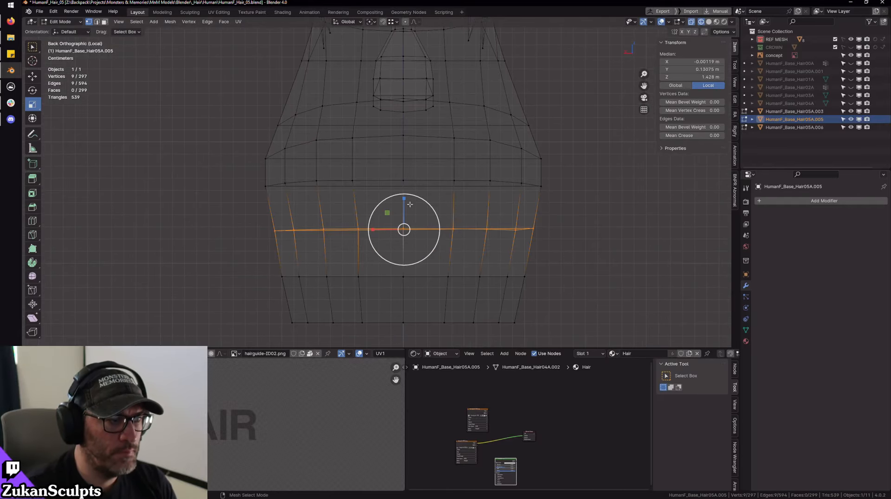
drag(404, 199, 404, 201)
drag(227, 262, 590, 288)
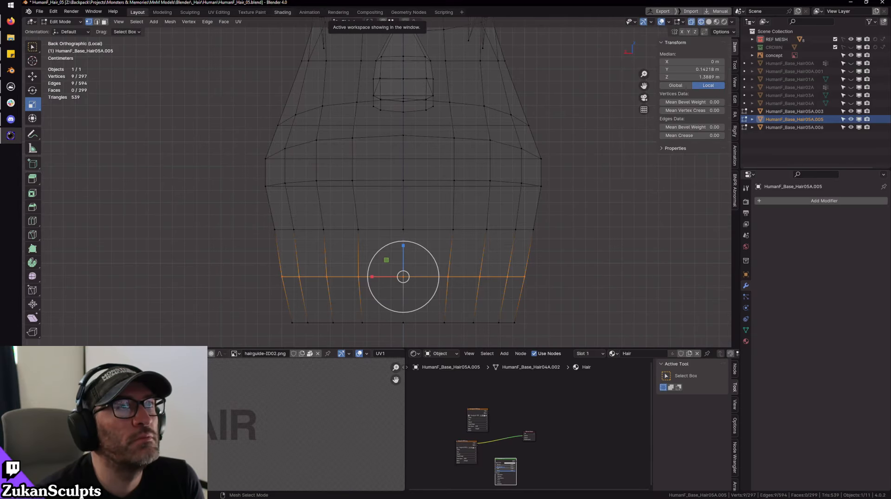
key(ctrl+z)
key(KP_3)
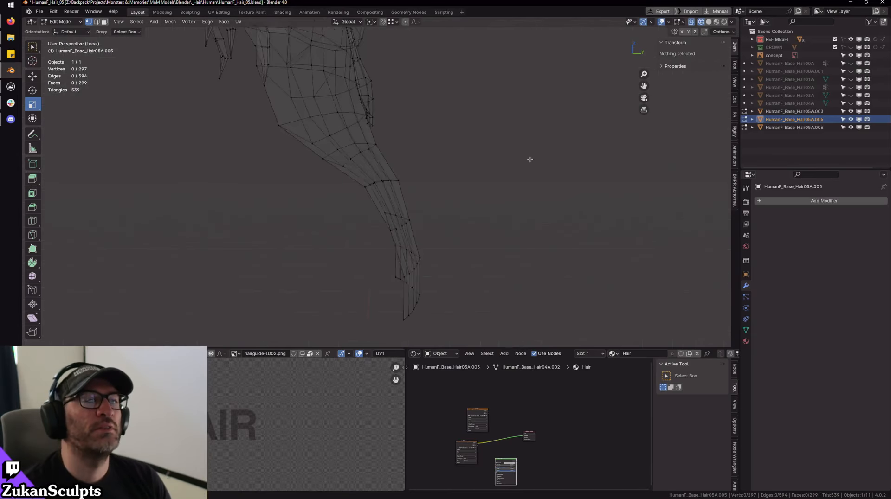
- In side view, select the whole cross row of vertices just above the point where the hair narrows into its tail
scroll(431, 165, up, 5)
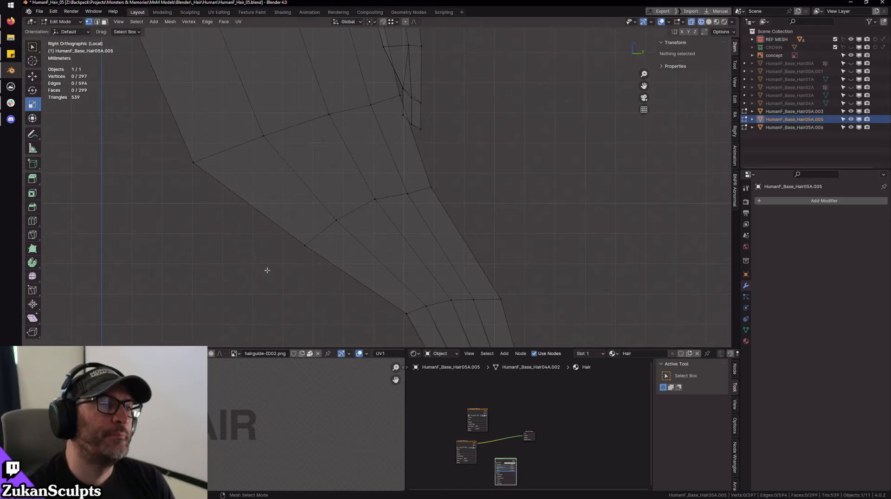
drag(278, 196, 384, 288)
shift+drag(499, 173, 377, 225)
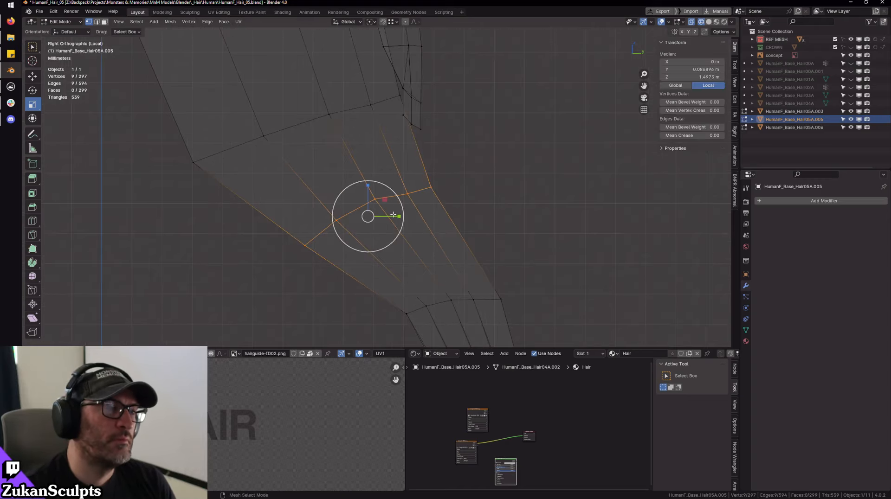
scroll(519, 169, down, 5)
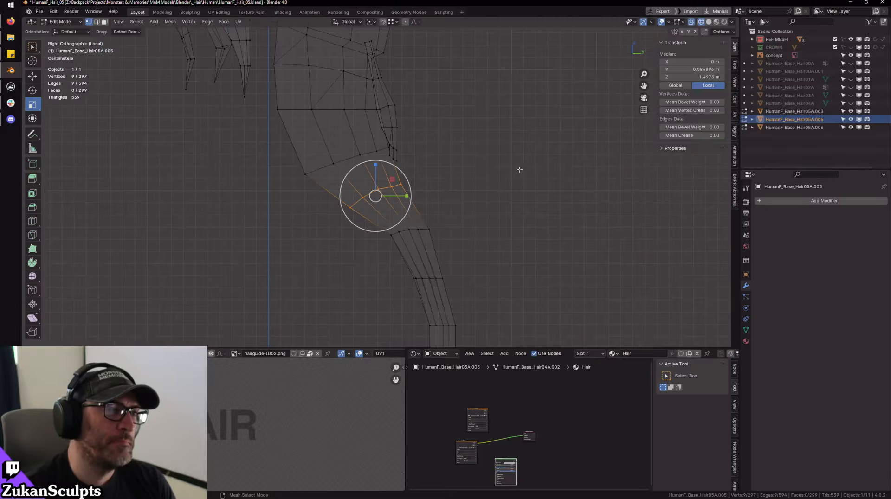
- Make a linked duplicate of the hair object, moved 0.35363 m along Y and 0.21563 m along Z
key(Tab)
scroll(447, 207, down, 5)
key(alt+d)
click(542, 157)
shift+middle_drag(542, 157, 462, 234)
scroll(462, 234, up, 3)
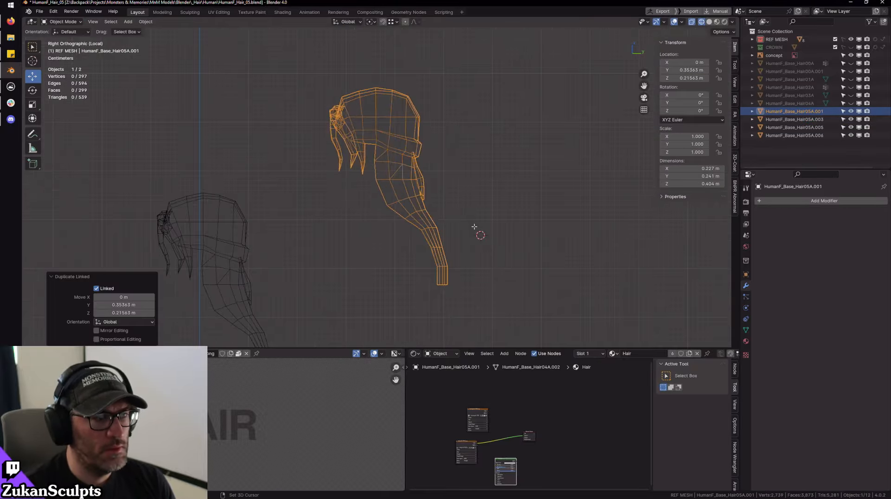
key(Tab)
key(Tab)
scroll(460, 185, down, 2)
scroll(414, 134, up, 4)
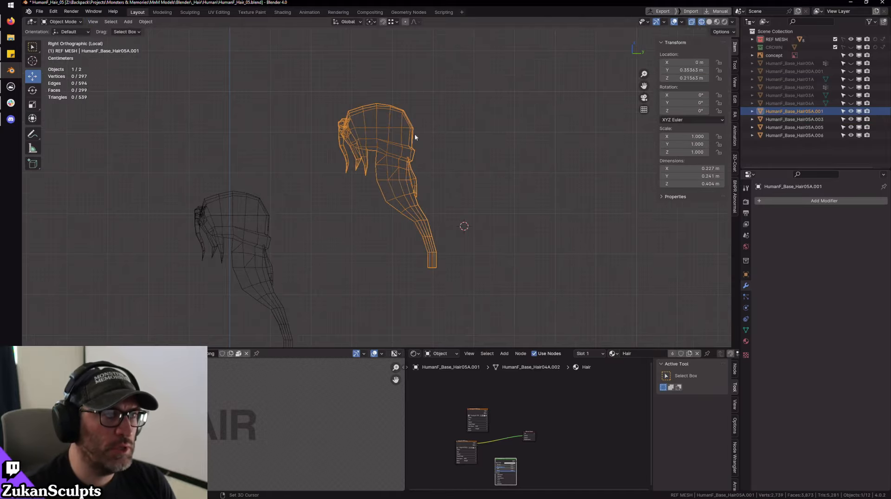
- Rotate the linked duplicate about the 3D cursor until its tail hangs roughly vertical, and open its mesh for editing
click(373, 23)
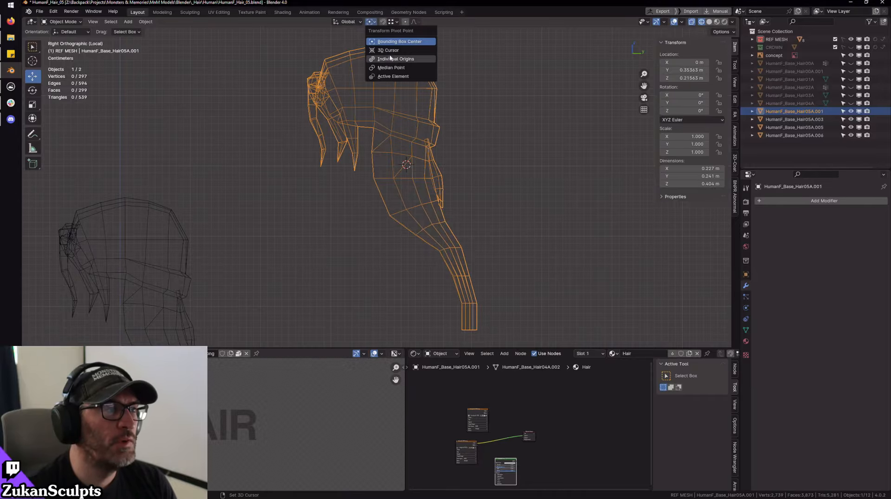
click(391, 50)
key(r)
drag(441, 173, 437, 184)
click(435, 185)
key(Tab)
scroll(434, 213, up, 4)
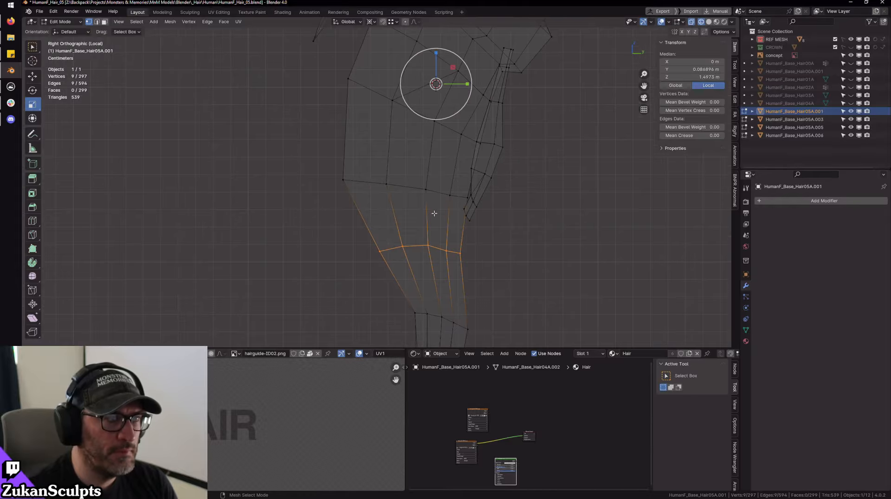
- With Bounding Box Center as the pivot, scale the selected cross row to 0 along Z
click(373, 22)
click(391, 43)
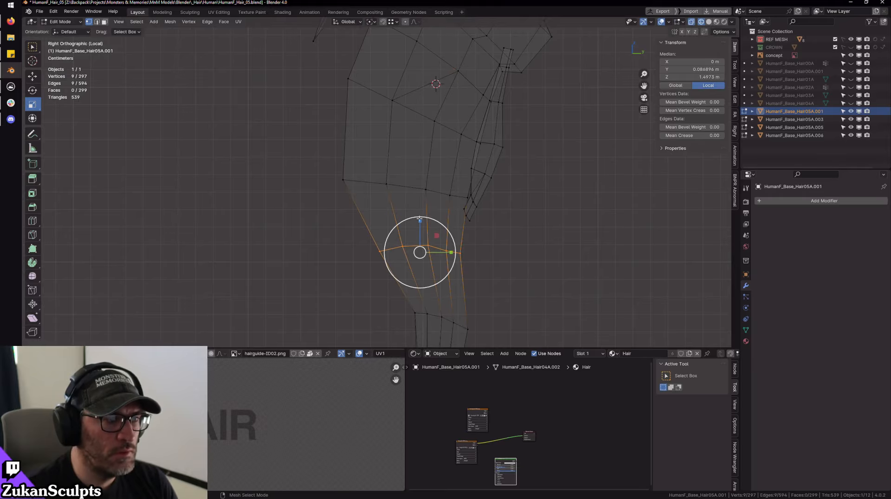
drag(419, 219, 422, 228)
key(0)
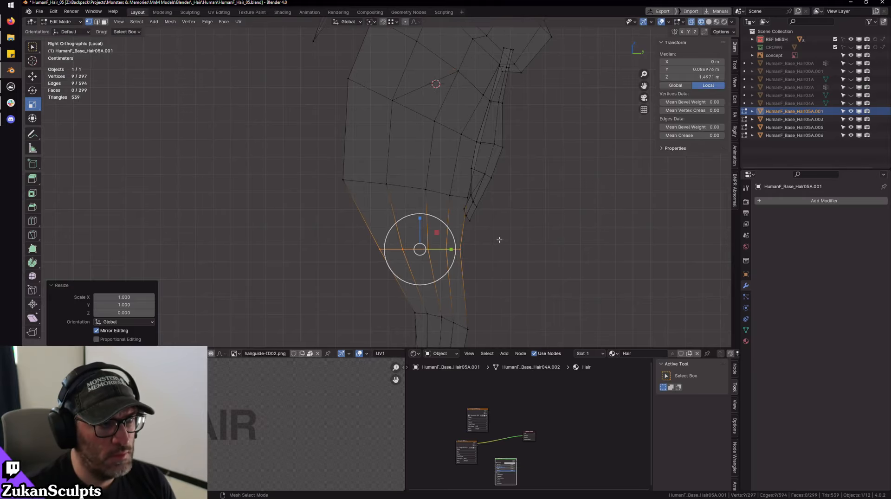
shift+middle_drag(466, 267, 508, 229)
- Rotate the flattened row by 3.82°, and from the left view beside the head rotate it by another -4.68°
scroll(472, 229, down, 4)
key(e)
drag(453, 211, 453, 214)
ctrl+middle_drag(453, 214, 409, 159)
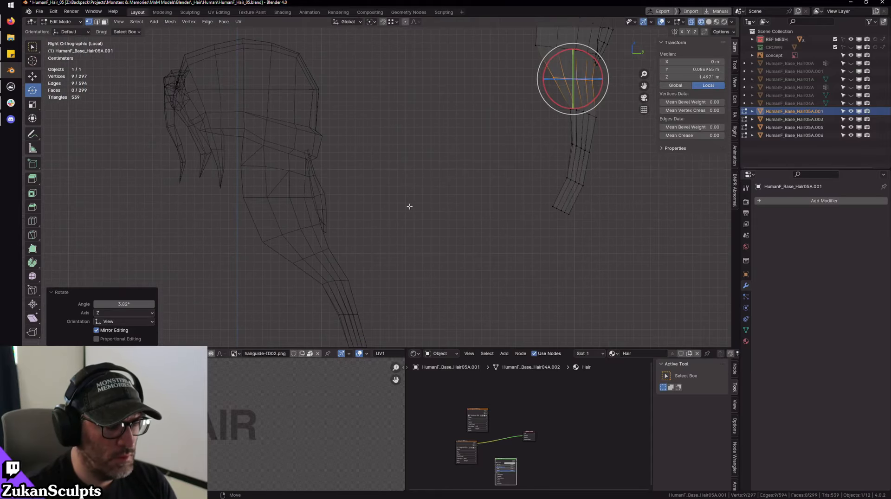
mouse_move(409, 207)
middle_down()
mouse_move(457, 187)
mouse_move(453, 177)
middle_up()
key(shift+z)
scroll(453, 186, up, 3)
scroll(466, 196, down, 2)
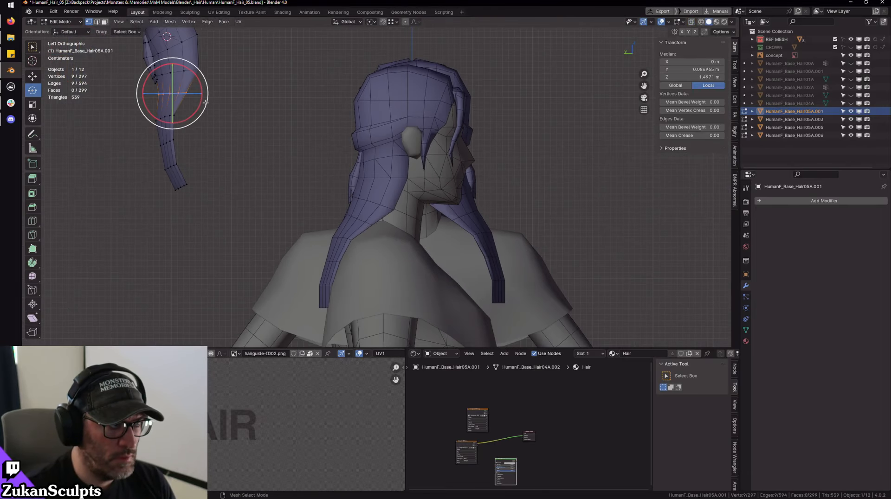
drag(206, 99, 216, 102)
scroll(177, 106, up, 3)
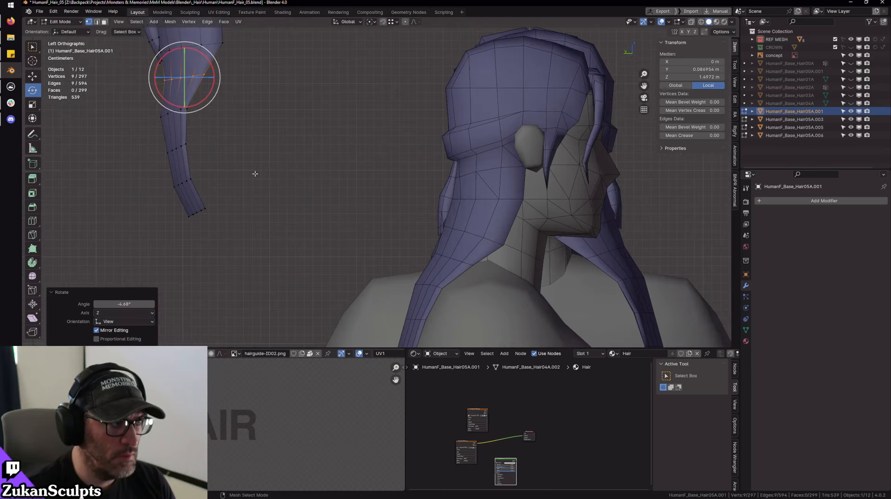
- Select the next cross row down the tail in see-through display and rotate it by 8.17°
alt+click(187, 144)
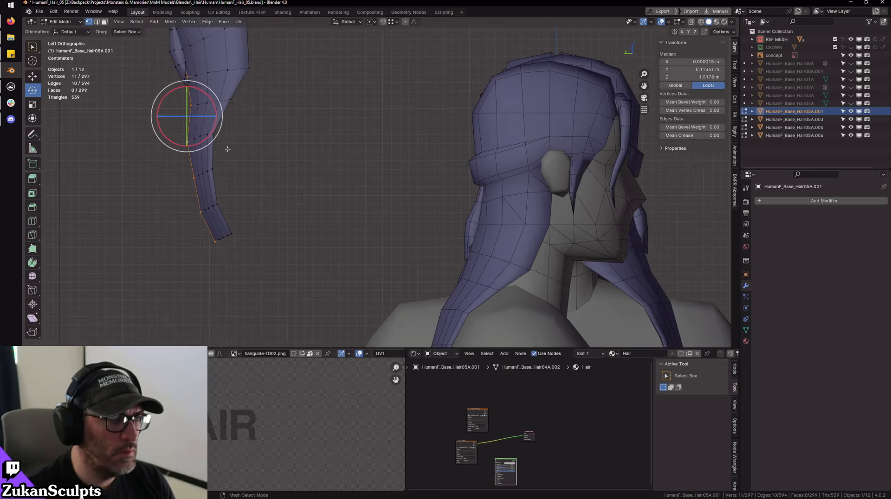
shift+middle_drag(227, 149, 266, 164)
scroll(267, 164, up, 1)
key(z)
drag(148, 173, 253, 136)
key(z)
scroll(300, 170, down, 2)
shift+middle_drag(322, 174, 260, 164)
key(z)
shift+middle_drag(292, 191, 287, 176)
drag(232, 132, 234, 136)
shift+middle_drag(283, 155, 458, 207)
scroll(458, 207, up, 6)
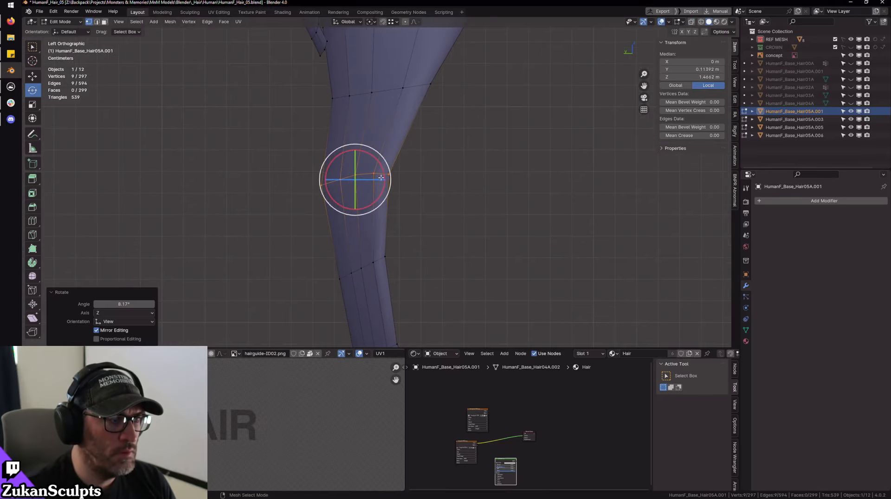
- Flatten the same tail row along Z and rotate it by -4.79°
key(s)
drag(351, 154, 362, 167)
scroll(473, 216, down, 7)
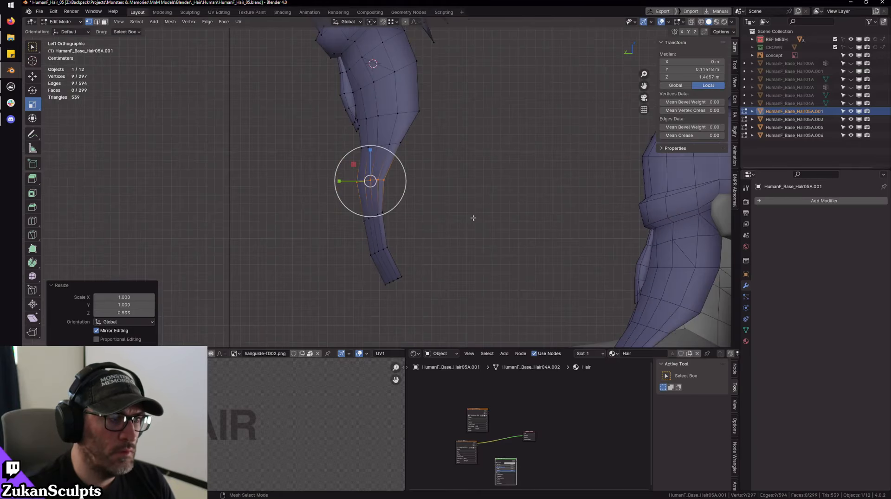
shift+middle_drag(434, 197, 356, 195)
key(r)
key(s)
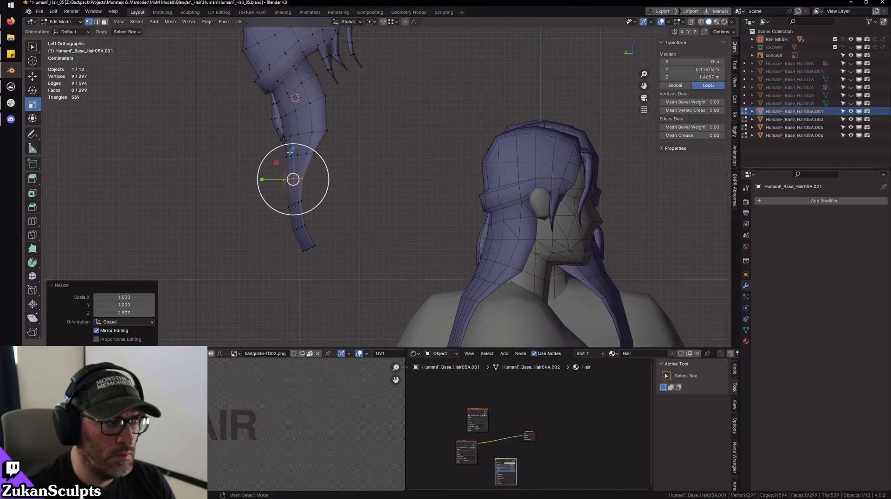
ctrl+drag(293, 149, 327, 185)
key(r)
scroll(367, 227, up, 3)
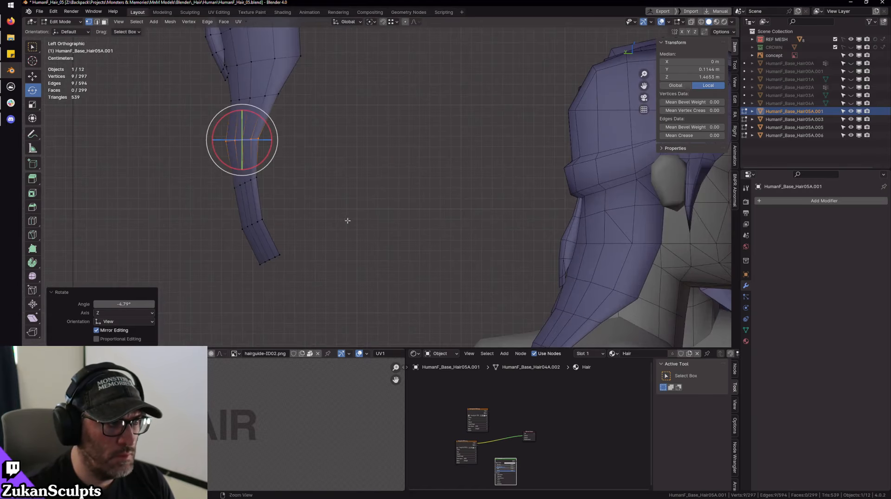
- Select the next lower tail row, scale it to 0 along Z and rotate it by about -16°
ctrl+scroll(365, 226, up, 3)
alt+click(365, 226)
scroll(455, 218, down, 5)
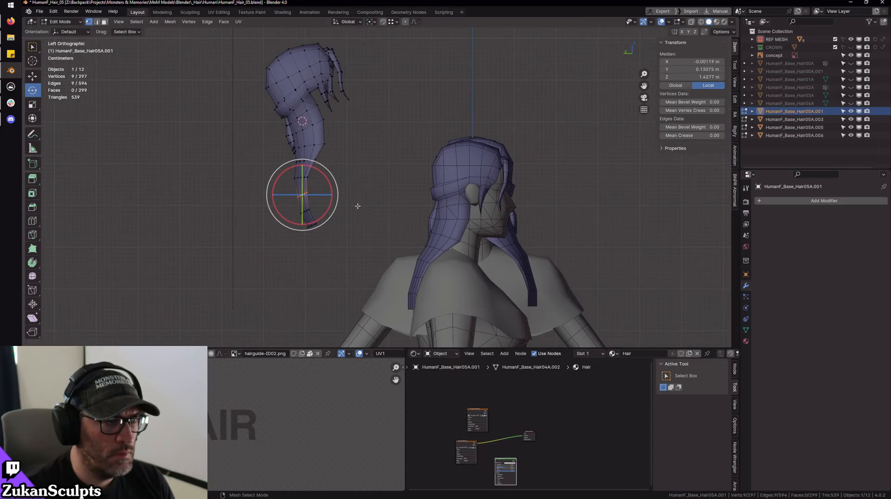
key(s)
drag(271, 169, 299, 215)
key(r)
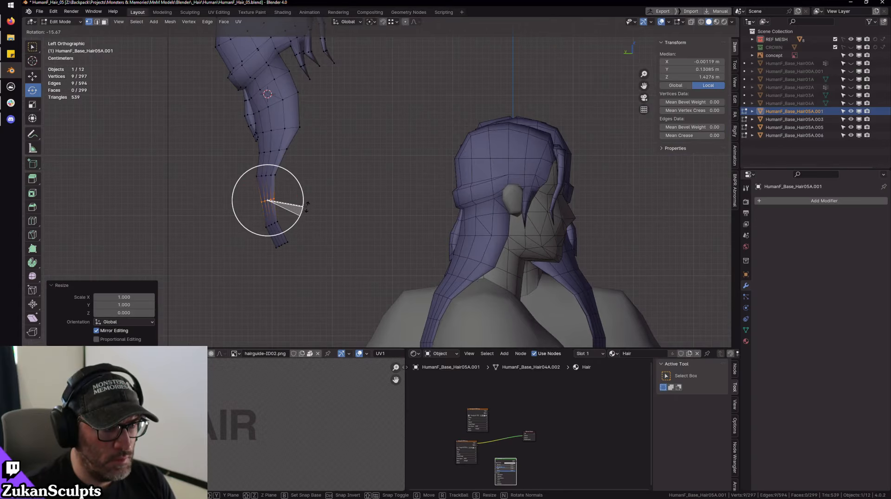
drag(304, 208, 303, 208)
- Even out the spacing of that row's vertices along Y, progressively deselecting those nearest the front edge
key(w)
shift+middle_drag(317, 213, 408, 200)
drag(321, 187, 328, 189)
scroll(302, 195, up, 4)
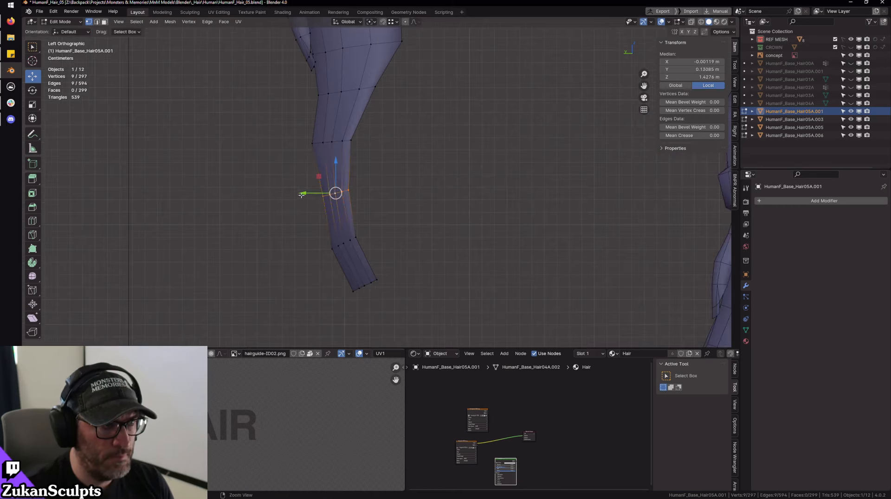
scroll(302, 195, up, 2)
key(alt+z)
ctrl+drag(455, 145, 377, 210)
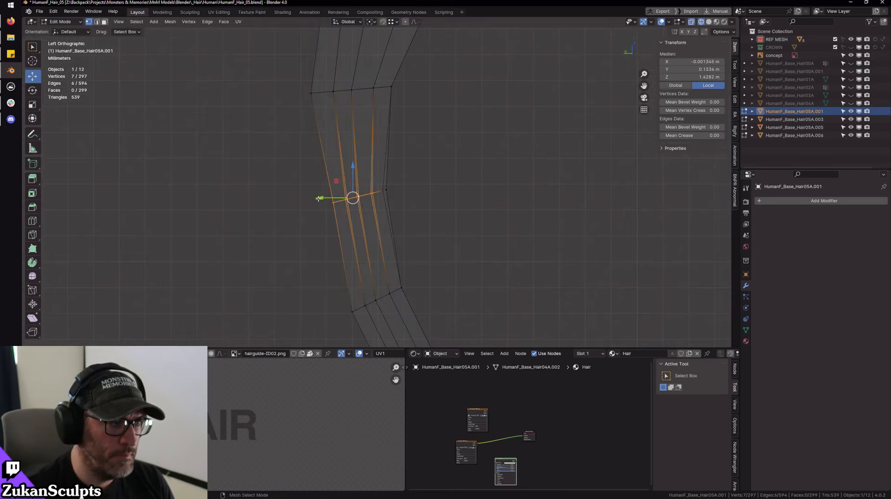
drag(318, 198, 315, 198)
ctrl+drag(431, 155, 364, 207)
ctrl+drag(422, 160, 305, 202)
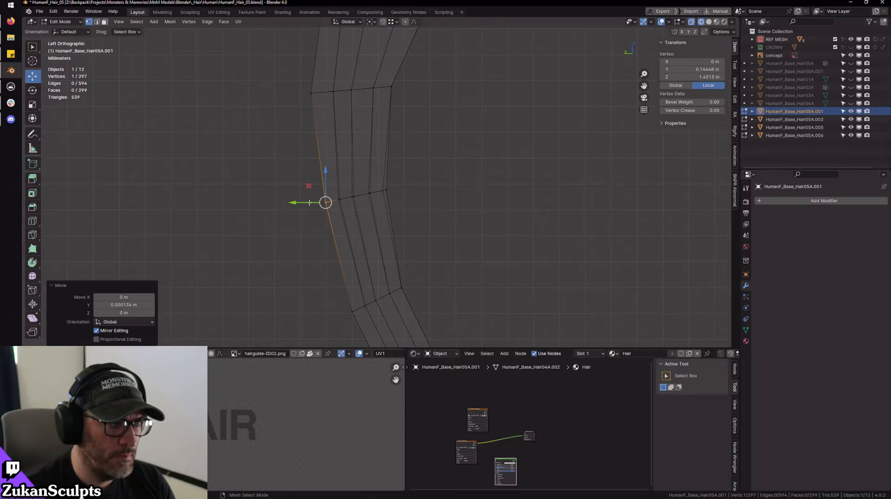
- Leave mesh editing and delete the rotated linked duplicate of the hair
scroll(468, 217, down, 8)
shift+middle_drag(468, 217, 353, 204)
key(Tab)
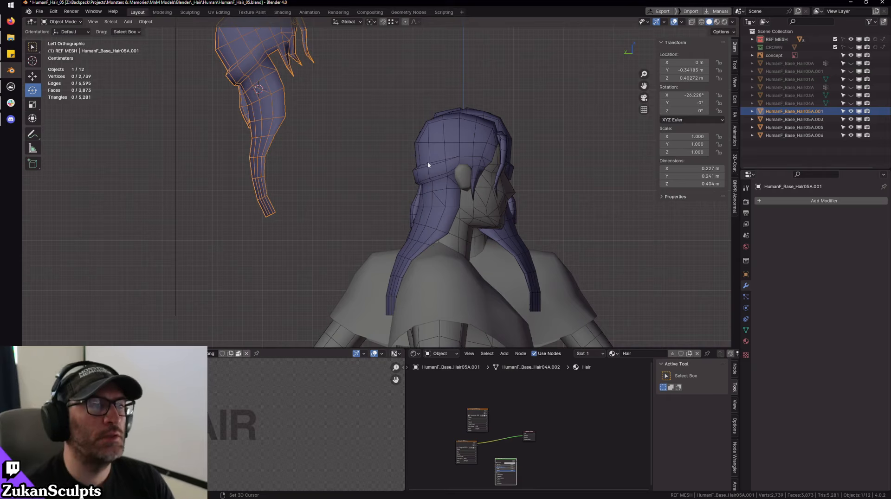
middle_drag(428, 165, 252, 80)
click(253, 79)
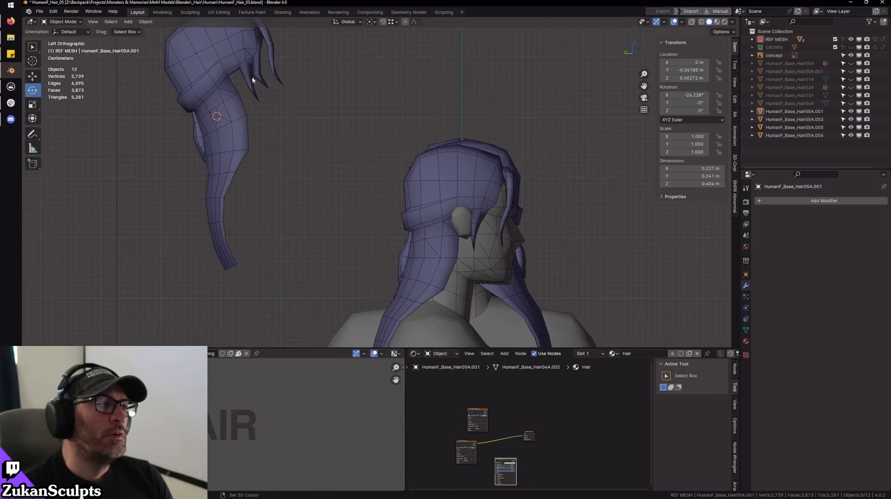
click(252, 80)
key(Delete)
shift+middle_drag(527, 186, 506, 173)
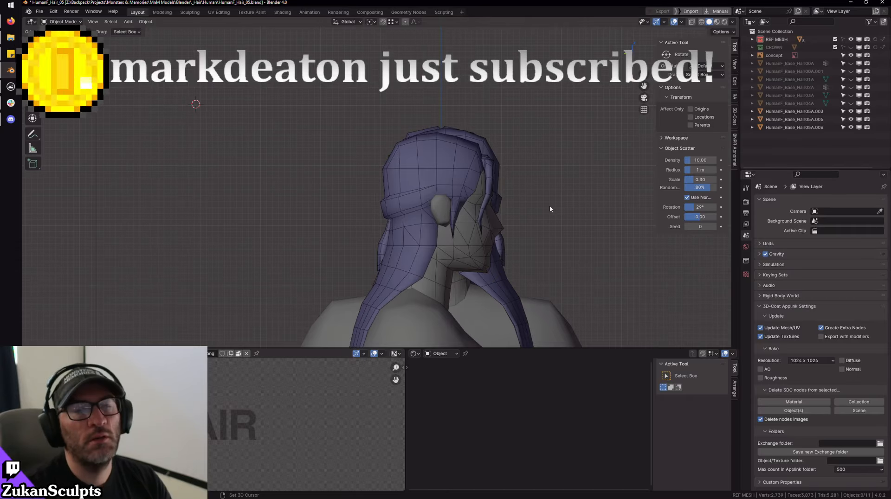
- Examine the hair around the ear from the side and across the back of the head
scroll(551, 144, up, 2)
scroll(418, 158, up, 2)
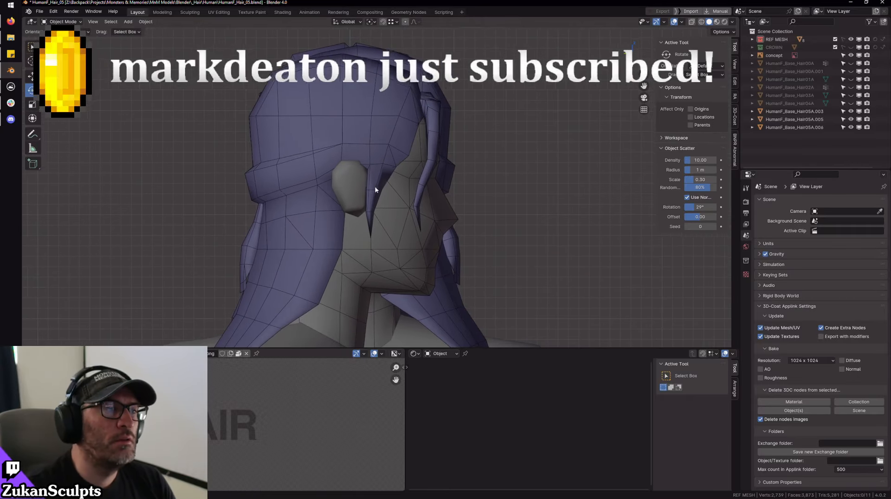
scroll(401, 193, up, 2)
scroll(401, 193, down, 5)
middle_drag(397, 162, 414, 195)
scroll(420, 236, up, 2)
scroll(455, 143, up, 2)
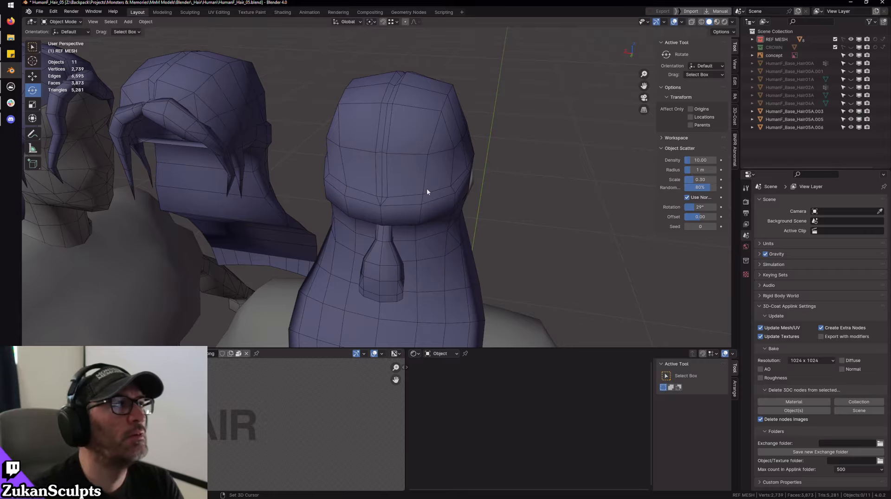
middle_drag(464, 127, 531, 217)
scroll(431, 202, down, 3)
- Isolate the hair object HumanF_Base_Hair05A.003 and open its mesh for editing in edge selection mode
click(403, 202)
key(KP_Divide)
key(Tab)
scroll(427, 161, up, 5)
key(ctrl+Tab)
- Bridge the two opposite lower side edges inside the hair cap with one face using Bridge Edge Loops
click(380, 134)
alt+drag(531, 218, 445, 226)
click(503, 234)
scroll(503, 236, down, 2)
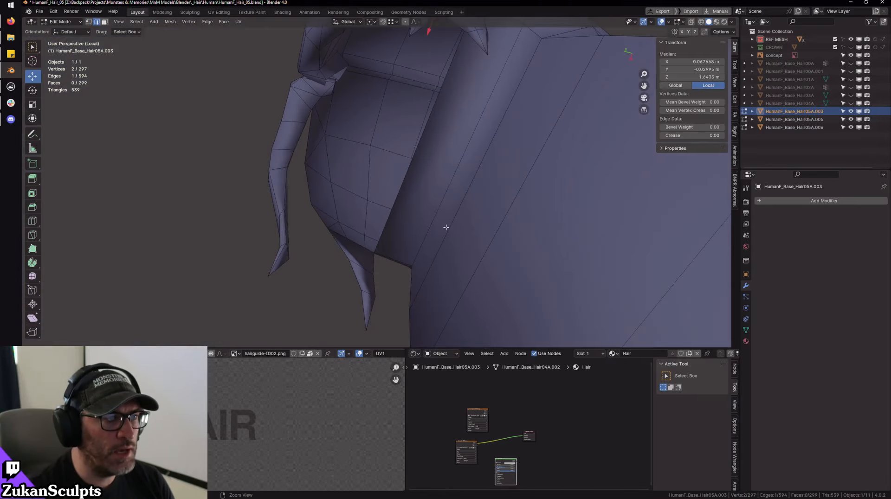
alt+drag(384, 236, 374, 165)
click(331, 213)
scroll(582, 250, up, 2)
key(ctrl+e)
click(469, 191)
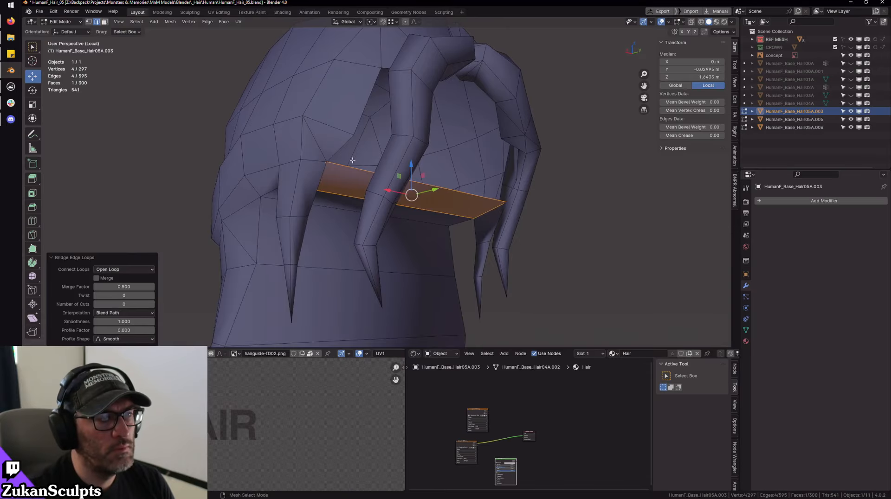
- Select the connected geometry of the loose front bang strands and hide it
click(341, 147)
alt+drag(562, 205, 522, 197)
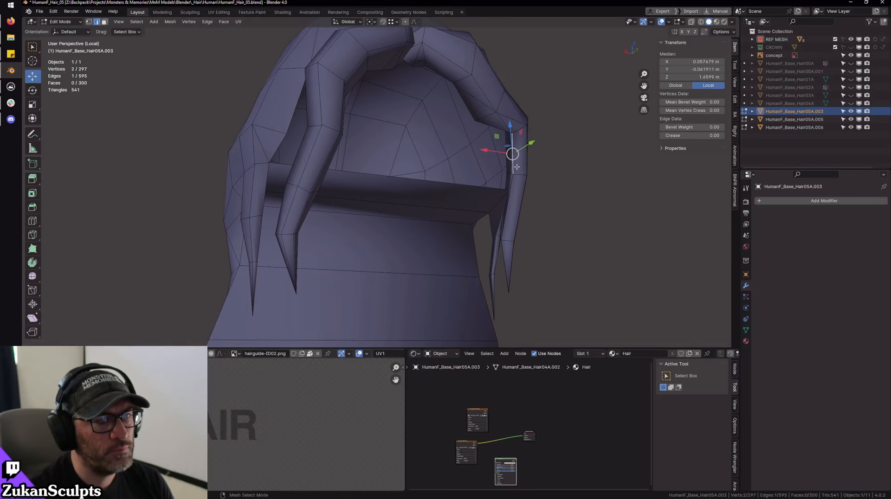
key(ctrl+l)
key(h)
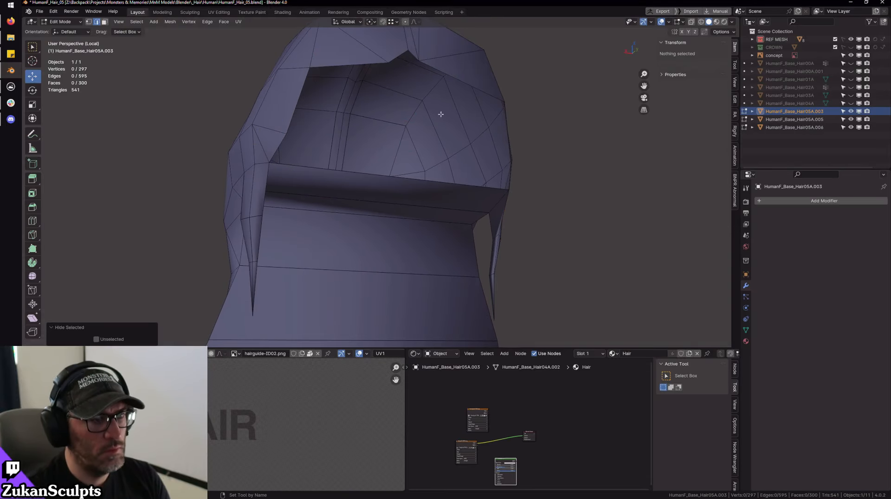
- Bridge the next pair of opposite side edges in front of the new inner face
click(291, 152)
scroll(457, 207, up, 3)
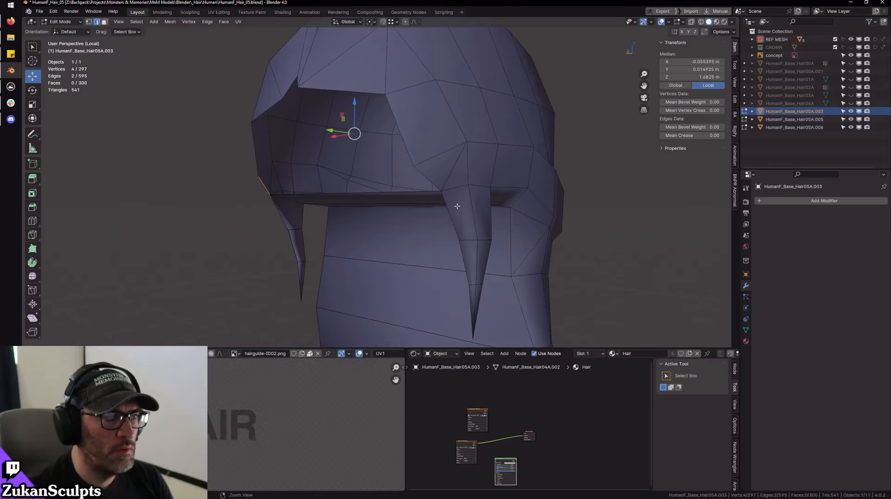
middle_drag(257, 188, 400, 137)
shift+click(413, 183)
key(ctrl+e)
click(385, 176)
- Leave local view, make HumanF_Base_Hair05A.005 the active object and frame the selected face beside the concept sketches
key(KP_Divide)
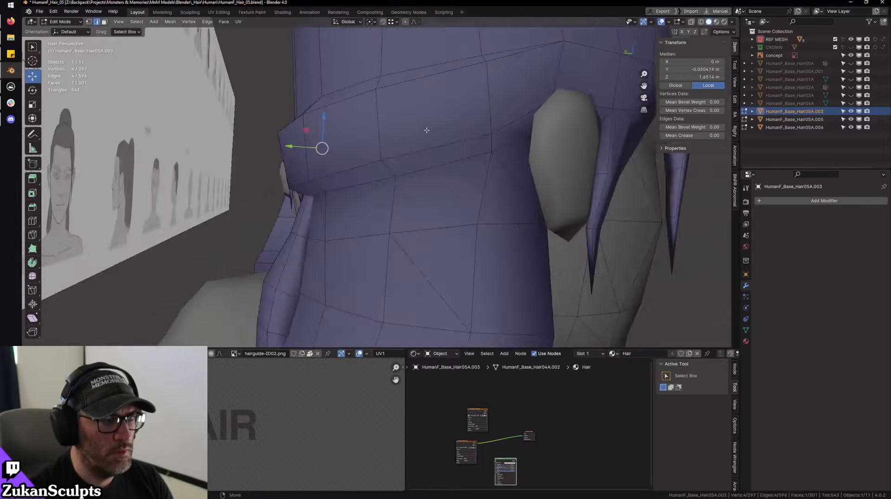
key(KP_Decimal)
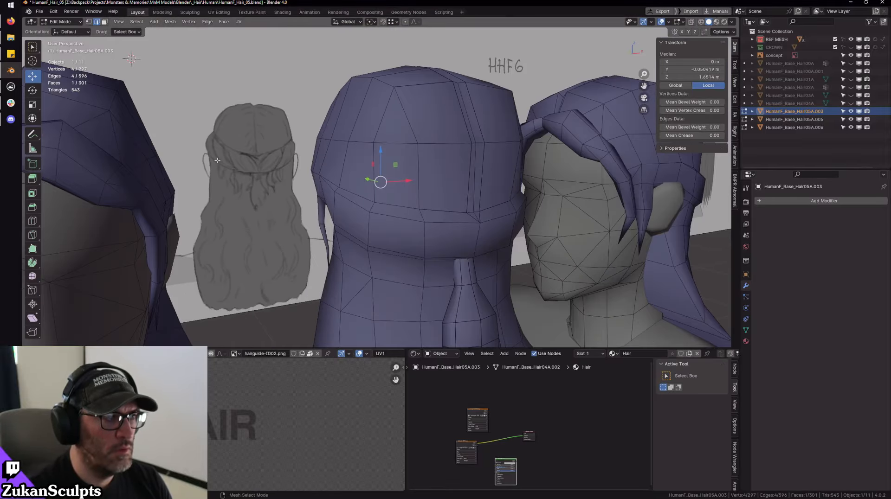
click(794, 120)
key(KP_Decimal)
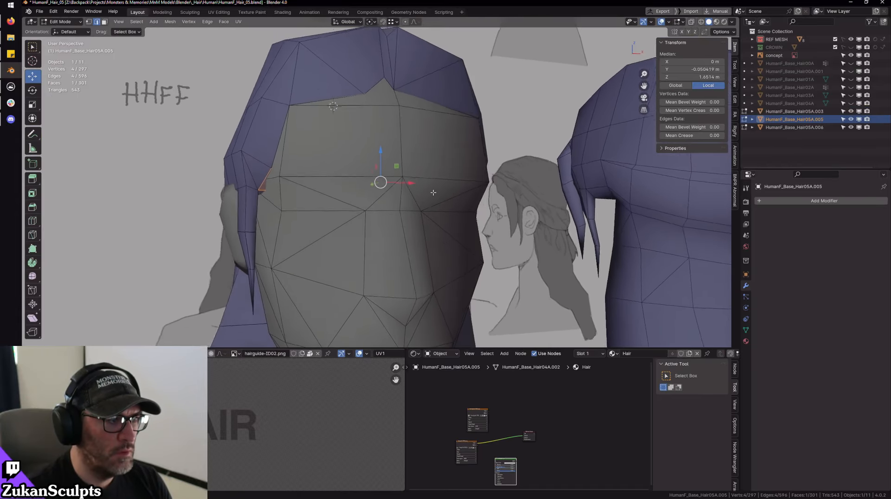
- Isolate the hair in local view and bridge the opposite side edges between the inner face and the forehead hairline corners
middle_drag(434, 192, 445, 220)
key(KP_Divide)
scroll(432, 183, up, 4)
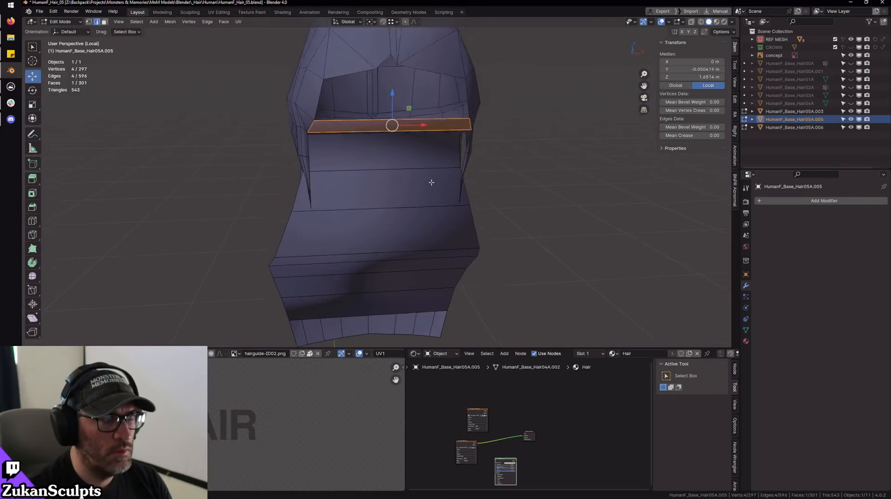
shift+middle_drag(432, 182, 421, 274)
scroll(427, 189, up, 3)
scroll(501, 232, down, 1)
middle_drag(503, 232, 430, 199)
click(464, 164)
shift+click(242, 162)
key(ctrl+e)
click(242, 161)
- Bridge the two opposite side edges at the lower tip of the long back hair to close its inner side
scroll(400, 179, down, 4)
scroll(471, 205, up, 4)
scroll(430, 204, down, 3)
shift+middle_drag(451, 246, 445, 97)
middle_drag(437, 306, 467, 219)
click(381, 184)
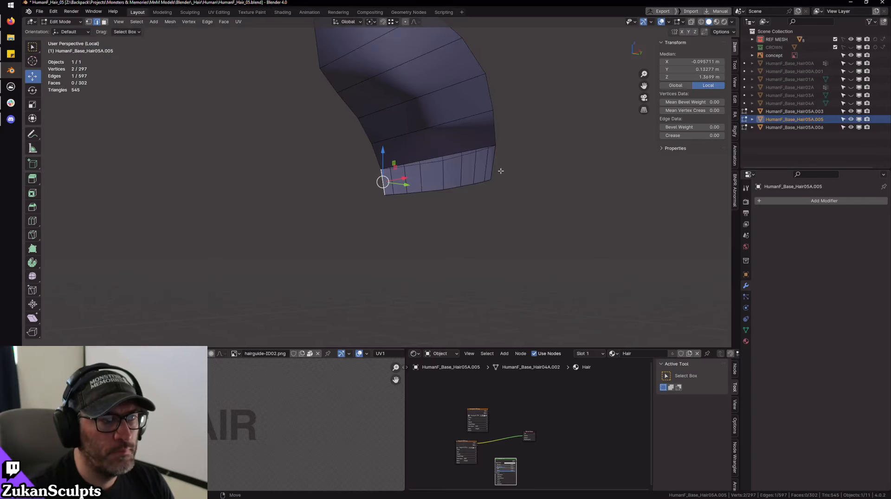
key(shift+r)
- Add one centred loop cut lengthwise down the inner strip, with a slide factor of 0
middle_drag(477, 181, 463, 96)
scroll(463, 95, up, 4)
click(383, 158)
middle_drag(383, 158, 413, 207)
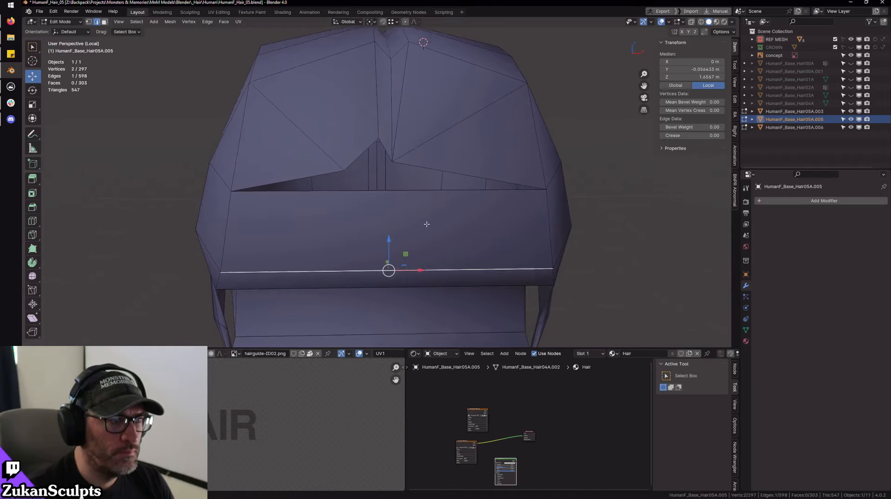
scroll(413, 206, up, 3)
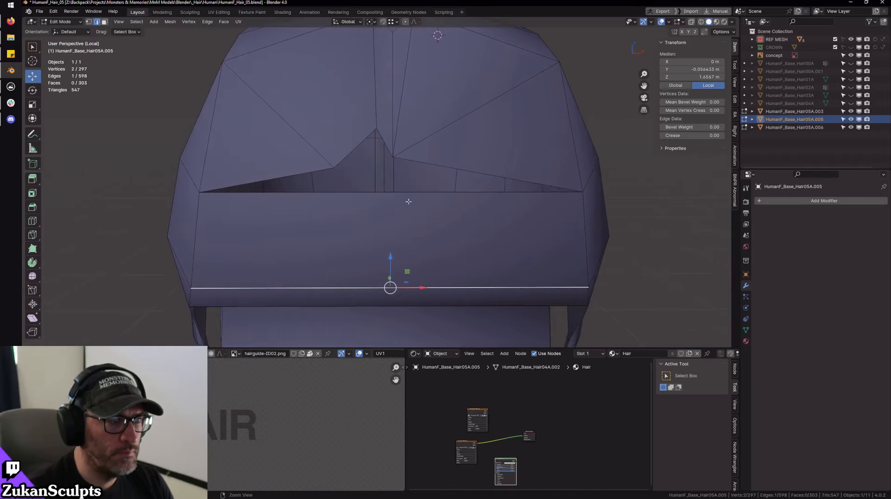
click(387, 223)
right_click(387, 223)
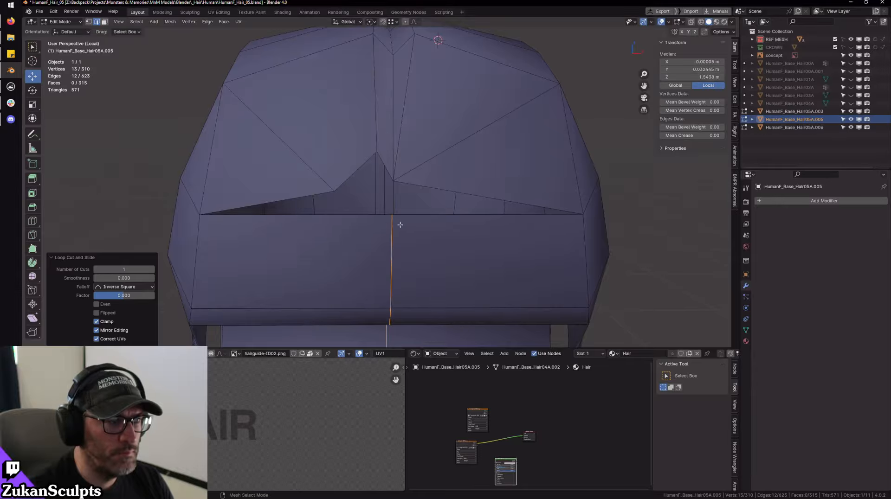
scroll(397, 224, up, 3)
scroll(399, 230, down, 2)
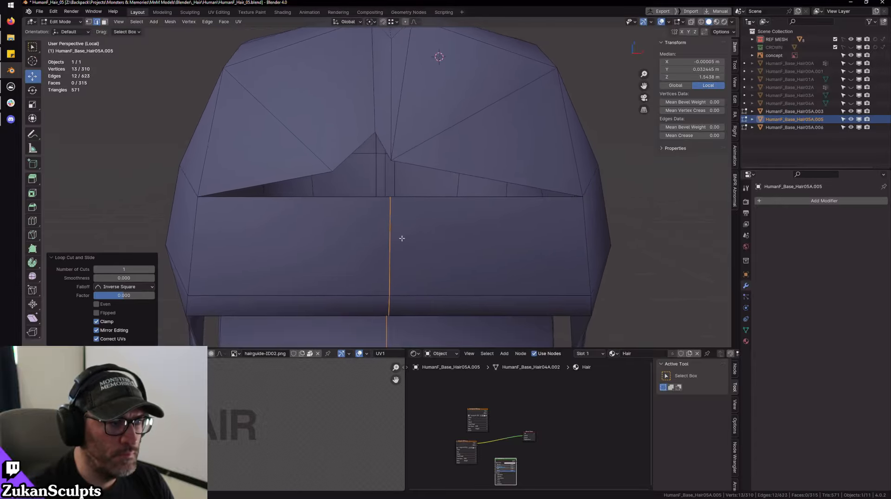
- Extrude the longer straight hairline edge and merge its new end vertices at last onto the inner strip's middle and corner vertices
click(426, 168)
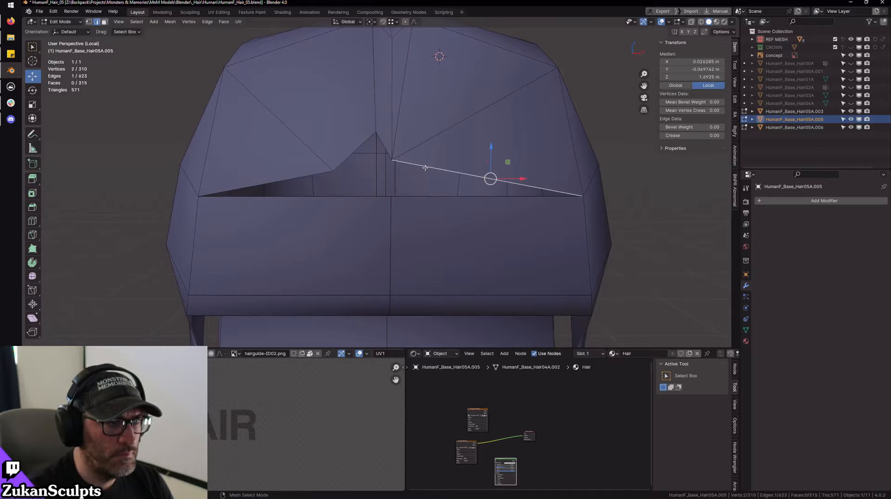
key(e)
click(423, 182)
key(ctrl+Tab)
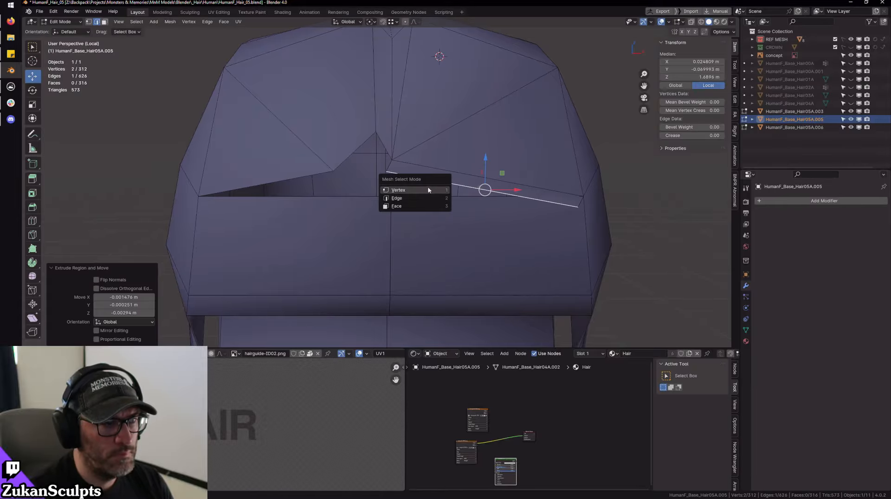
click(390, 185)
key(m)
click(400, 209)
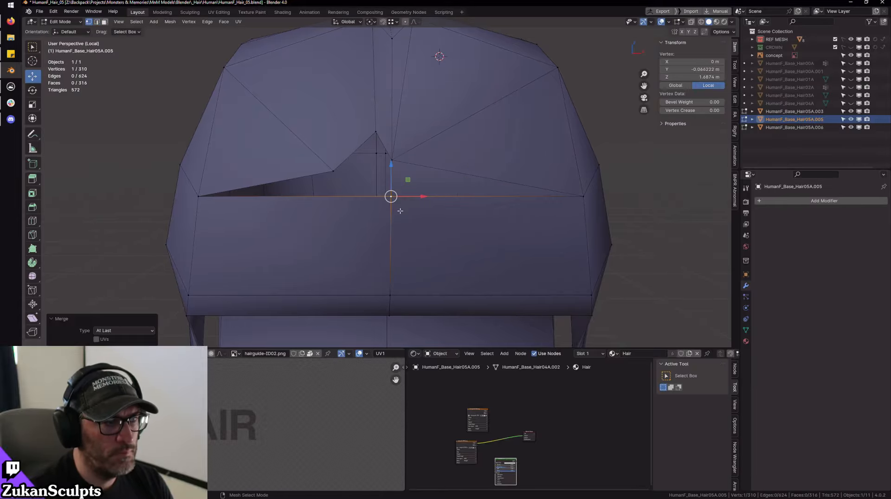
shift+middle_drag(399, 211, 419, 225)
- Select the open border around the remaining hairline gap and close it with Fill
key(ctrl+Tab)
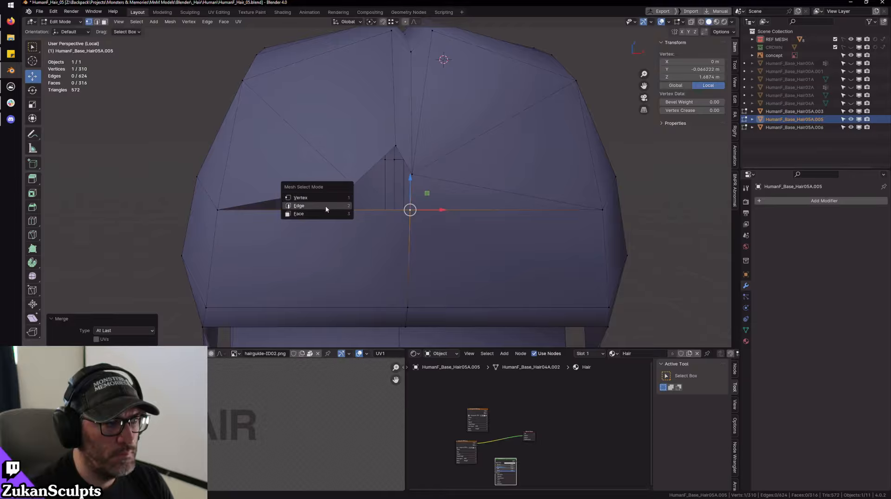
click(330, 206)
scroll(384, 228, up, 2)
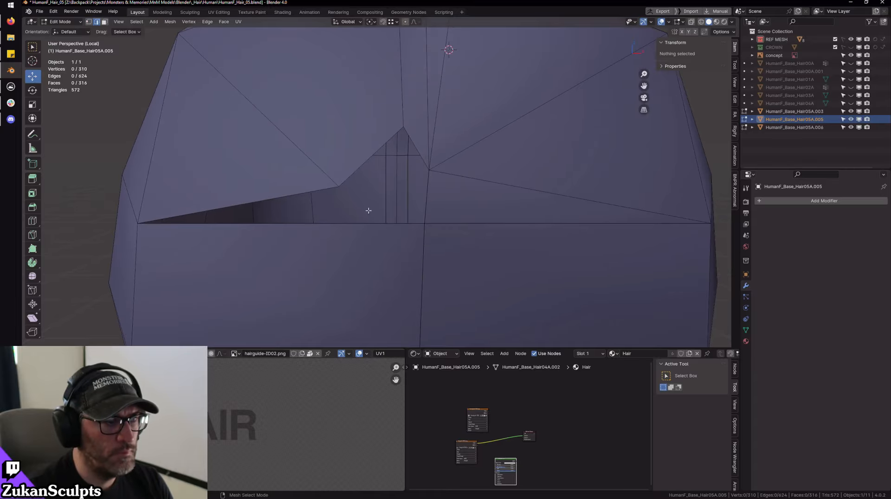
ctrl+alt+click(354, 224)
key(ctrl+f)
click(356, 224)
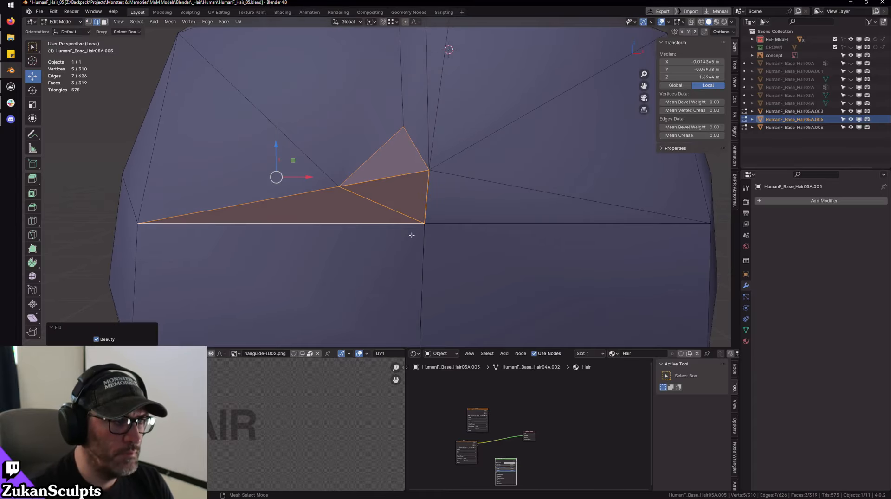
click(409, 227)
- Connect the inner strip's middle vertex to the hairline peak vertex with a vertex path across the new triangles
middle_drag(408, 228, 459, 187)
key(ctrl+Tab)
click(433, 176)
click(431, 177)
key(ctrl+Tab)
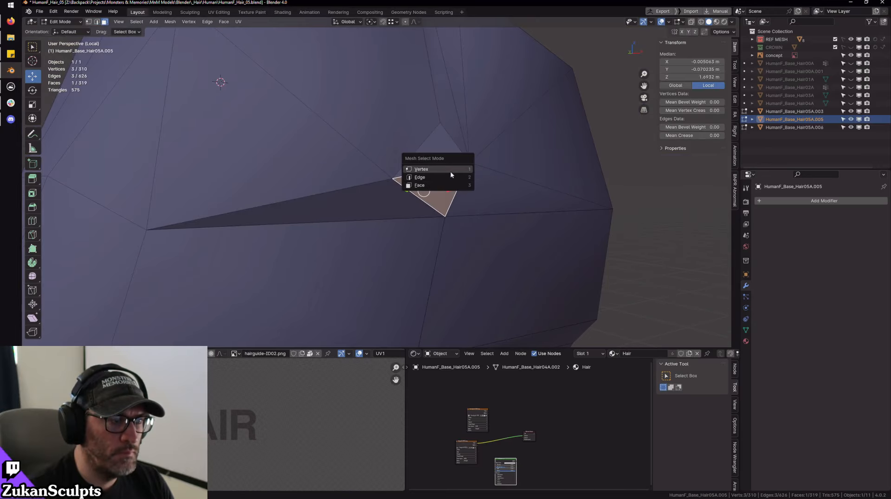
click(451, 173)
click(445, 217)
shift+click(440, 125)
right_click(438, 129)
click(436, 130)
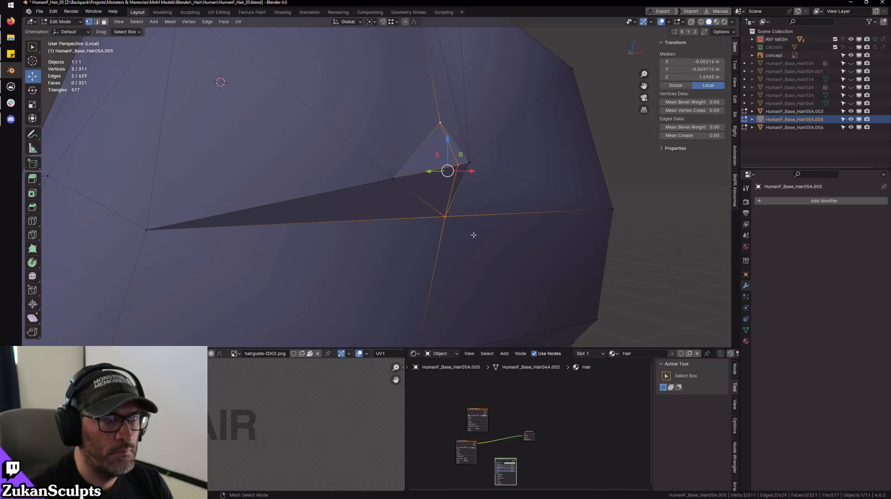
- Reposition the new vertex on the connecting path beneath the hairline peak
click(459, 166)
middle_drag(467, 187, 481, 207)
drag(472, 199, 448, 188)
middle_drag(448, 189, 394, 110)
drag(391, 180, 402, 186)
mouse_move(402, 187)
middle_down()
mouse_move(424, 192)
mouse_move(431, 179)
mouse_move(442, 196)
mouse_move(427, 187)
mouse_move(445, 187)
mouse_move(404, 181)
mouse_move(436, 176)
middle_up()
- Leave local view and examine the filled hairline against the head mesh
key(KP_Divide)
key(Tab)
scroll(432, 179, up, 1)
key(Tab)
scroll(443, 197, up, 3)
key(shift+z)
key(shift+z)
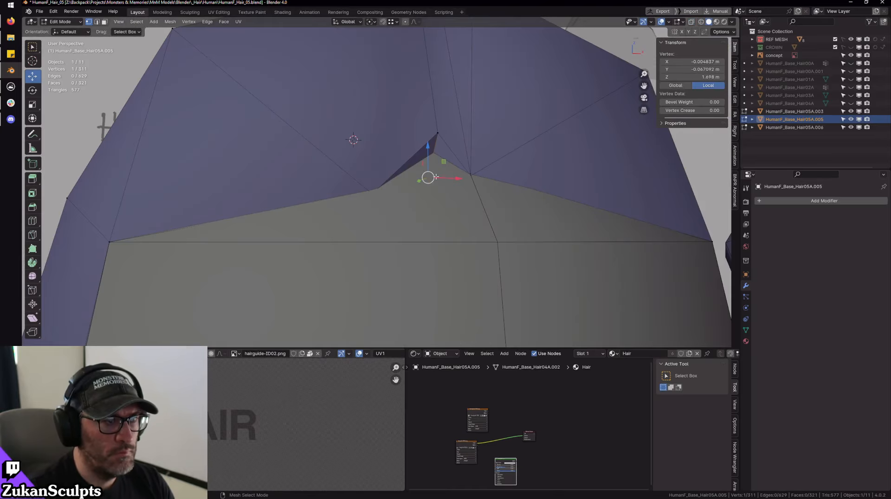
scroll(447, 171, down, 5)
key(Tab)
key(Tab)
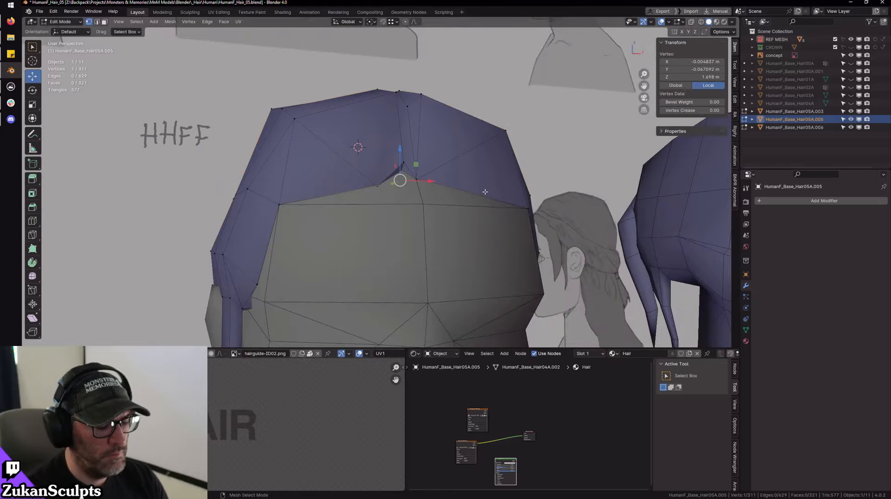
- Reveal the hidden bang strands, leave Edit Mode and shade the hair object smooth
key(alt+h)
key(Tab)
key(shift+s)
middle_drag(477, 184, 352, 179)
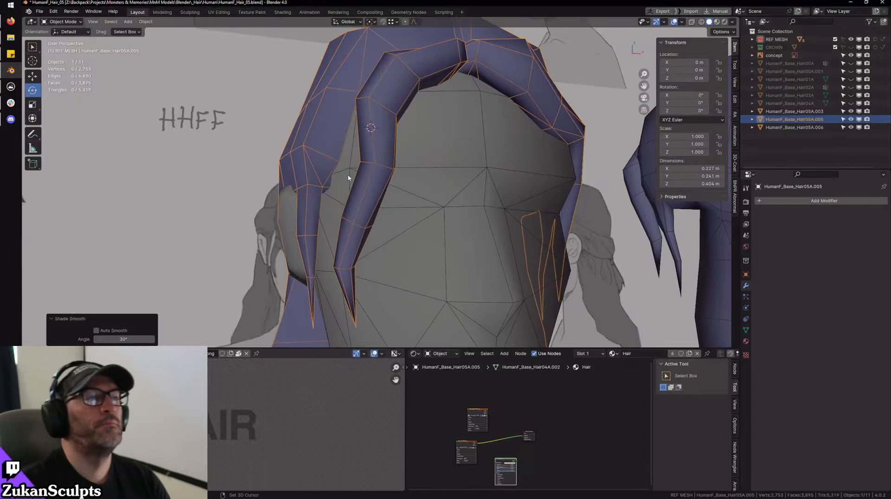
- Return to Edit Mode, select an edge on each front bang strand, extend to all linked geometry and hide it
scroll(348, 176, up, 5)
key(Tab)
click(305, 163)
scroll(306, 165, down, 3)
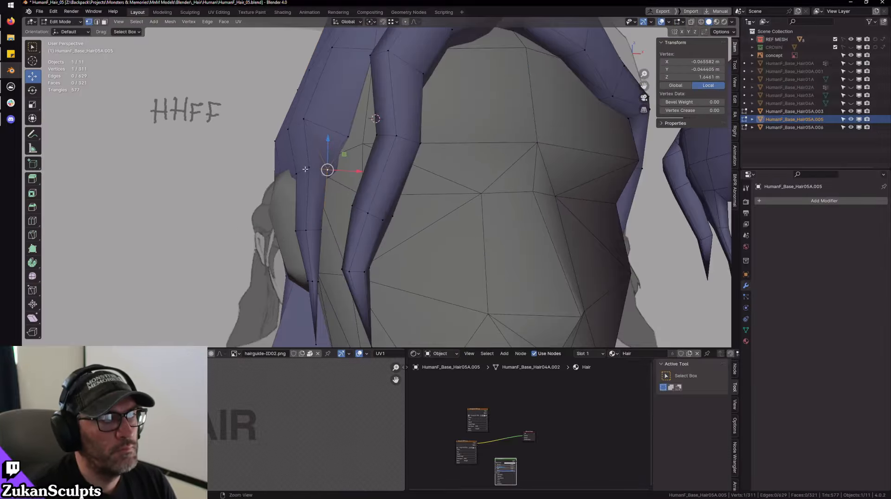
alt+middle_drag(525, 159, 390, 154)
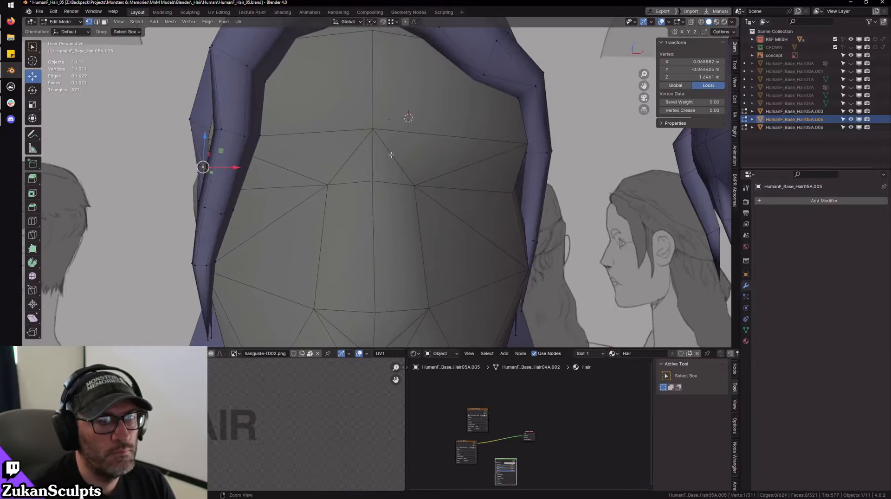
alt+drag(457, 157, 408, 180)
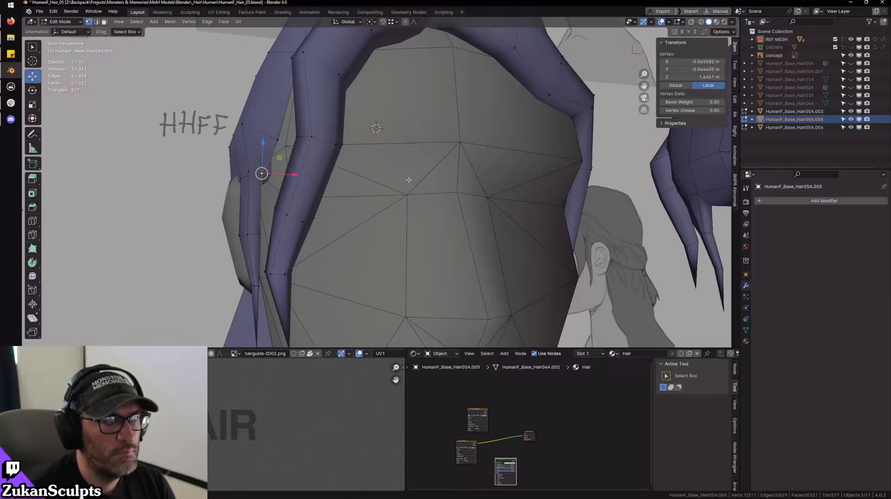
click(387, 166)
click(309, 88)
alt+drag(355, 126, 353, 149)
shift+click(503, 118)
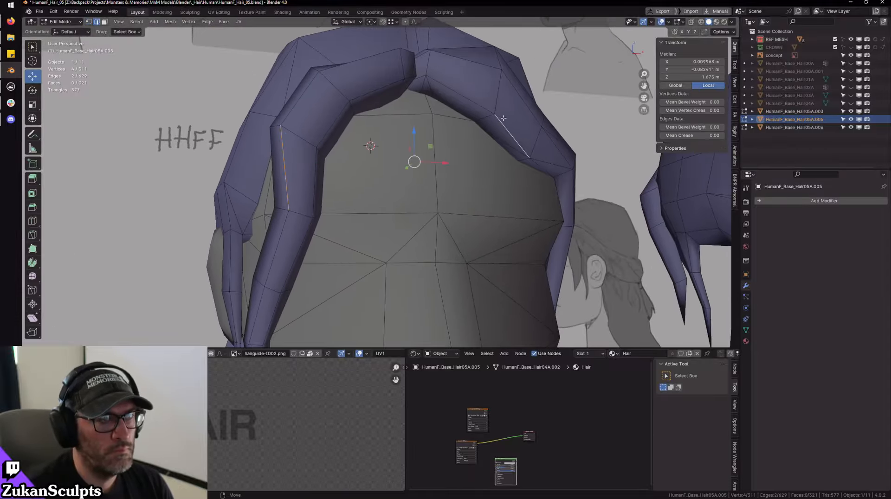
key(ctrl+l)
key(h)
scroll(525, 228, up, 3)
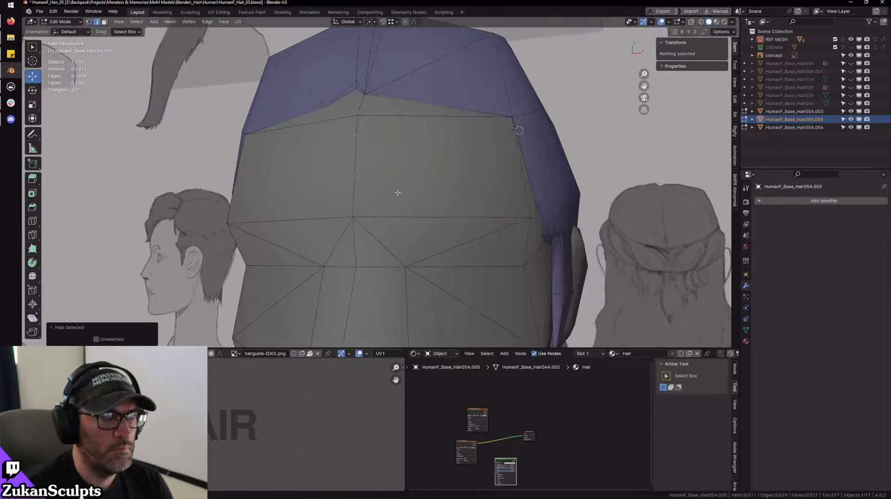
- Enable X-axis mirror editing and nudge the inner temple vertex in front of the ear
alt+middle_drag(517, 218, 483, 158)
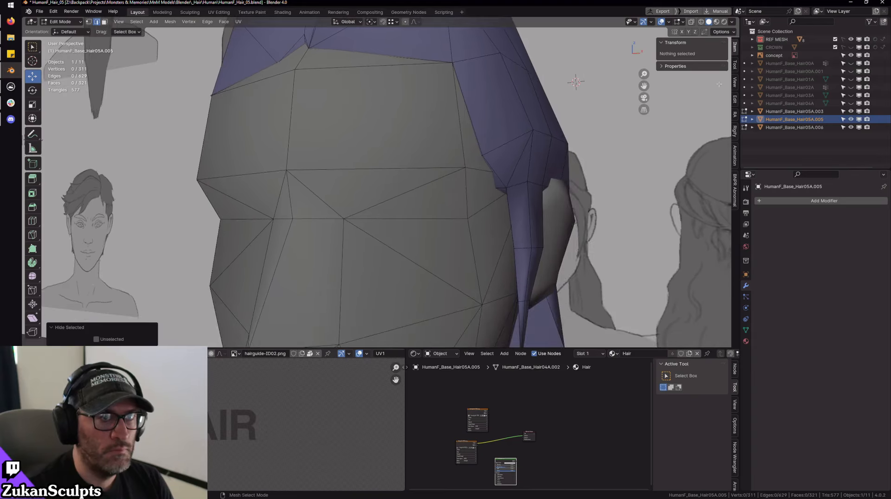
click(682, 33)
alt+drag(512, 183, 540, 172)
key(ctrl+Tab)
click(519, 171)
click(516, 175)
key(ctrl+z)
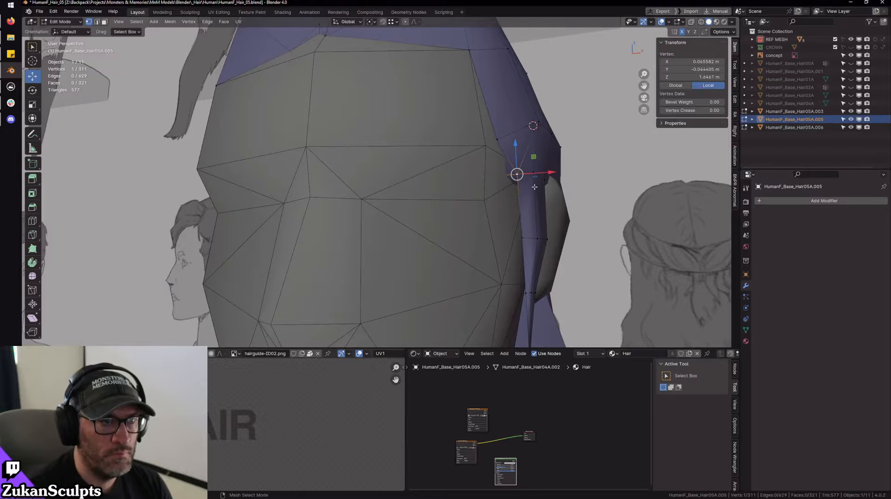
ctrl+middle_drag(534, 183, 525, 137)
drag(493, 175, 495, 176)
shift+middle_drag(495, 176, 507, 208)
- Raise the hairline's corner vertex by 0.000878 m and its centre vertex by 0.001202 m in Z, and nudge the neighbouring hairline vertex upward
click(454, 123)
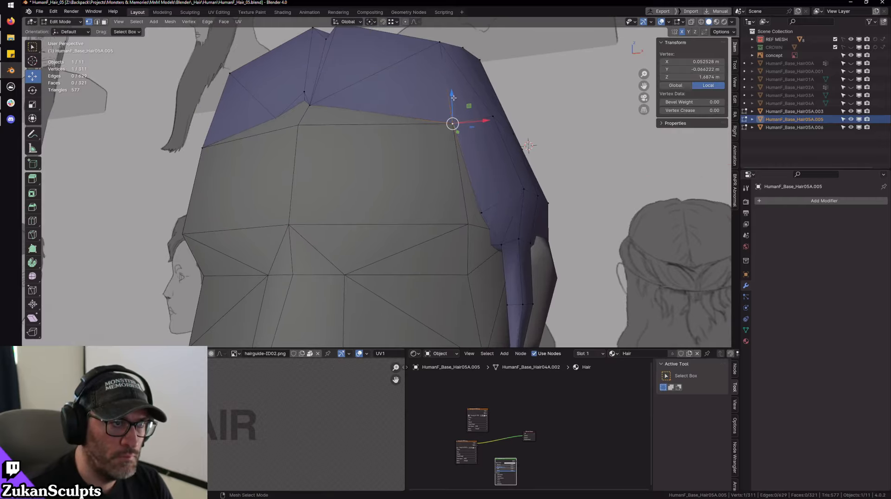
drag(454, 98, 455, 94)
shift+middle_drag(307, 120, 401, 151)
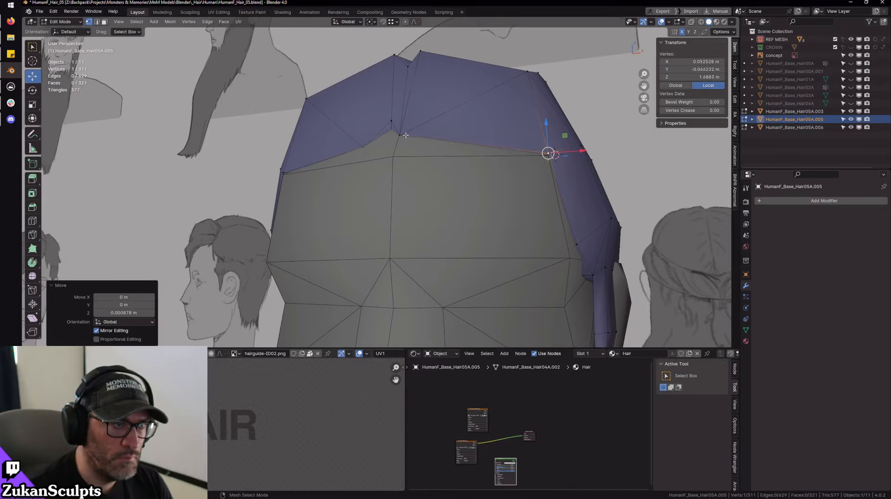
click(402, 136)
drag(400, 109, 401, 105)
shift+middle_drag(401, 107, 437, 110)
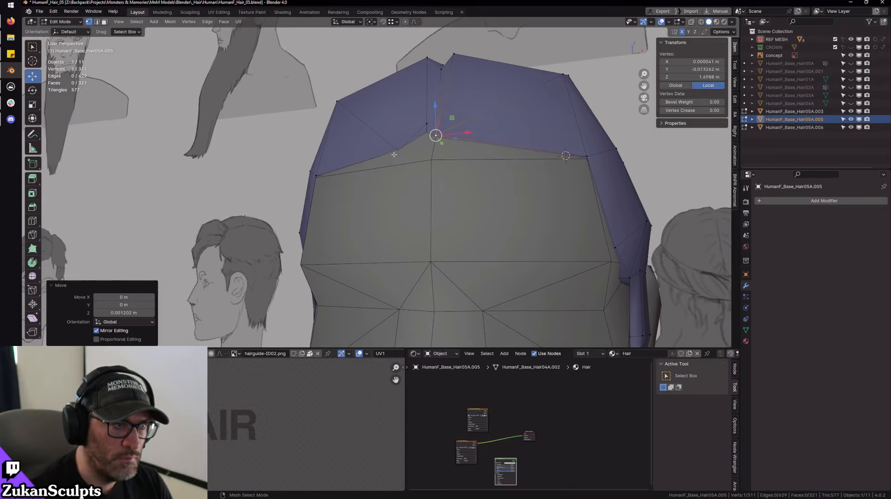
click(398, 148)
drag(398, 121, 396, 118)
- Leave Edit Mode, isolate the hair in local view and examine its front, back and lower tip
alt+drag(352, 196, 413, 221)
alt+right_drag(413, 221, 447, 213)
alt+drag(447, 214, 423, 231)
key(Tab)
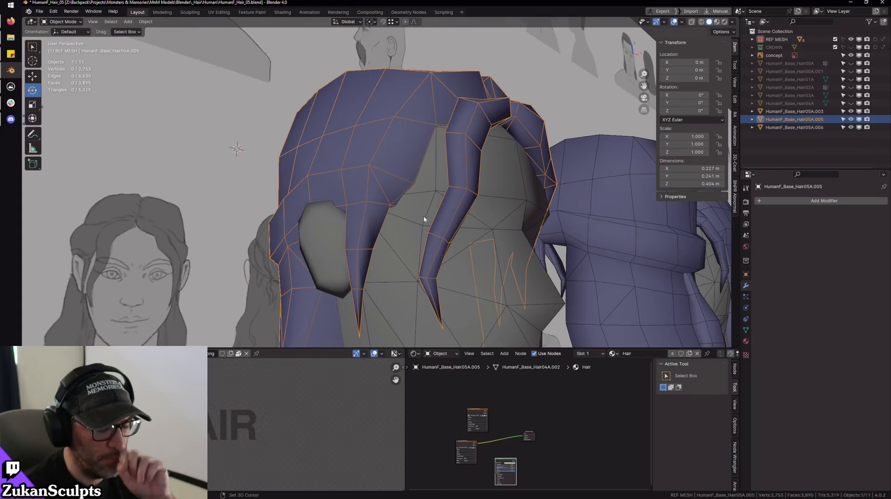
key(KP_Divide)
alt+drag(419, 193, 320, 235)
scroll(397, 186, up, 4)
key(Tab)
key(Tab)
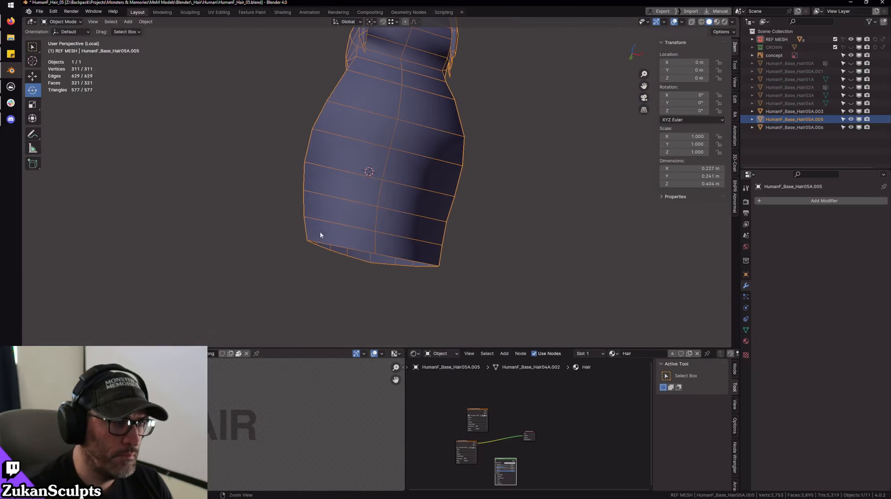
- Try to delete the two faces at the upper end of the long hair's inner side
alt+drag(399, 207, 424, 207)
key(Tab)
key(ctrl+Tab)
click(400, 204)
click(365, 178)
shift+click(419, 180)
key(x)
click(414, 210)
key(ctrl+z)
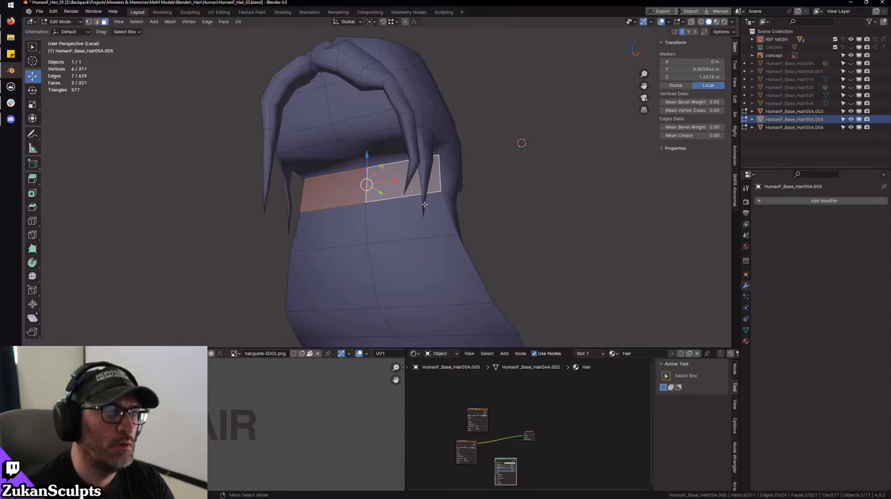
key(x)
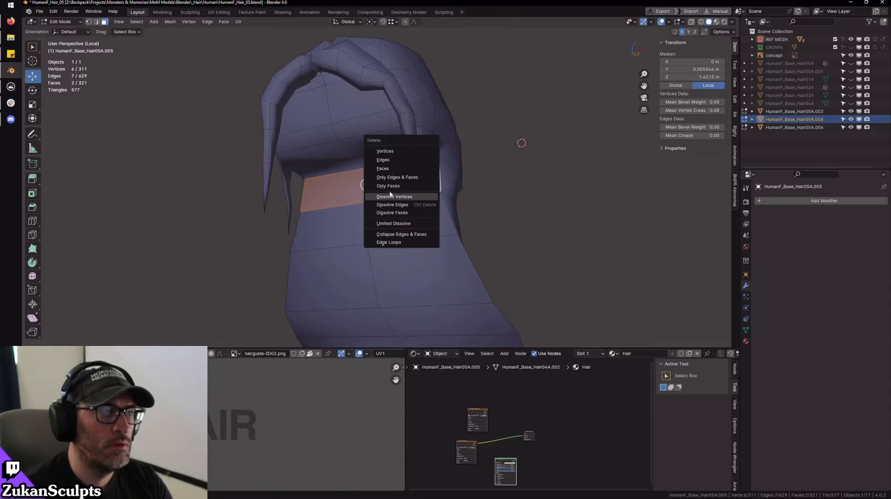
ctrl+alt+drag(355, 188, 412, 283)
- Delete the pair of narrow faces bridging the inner cap and the long back hair
click(330, 145)
shift+click(381, 133)
key(x)
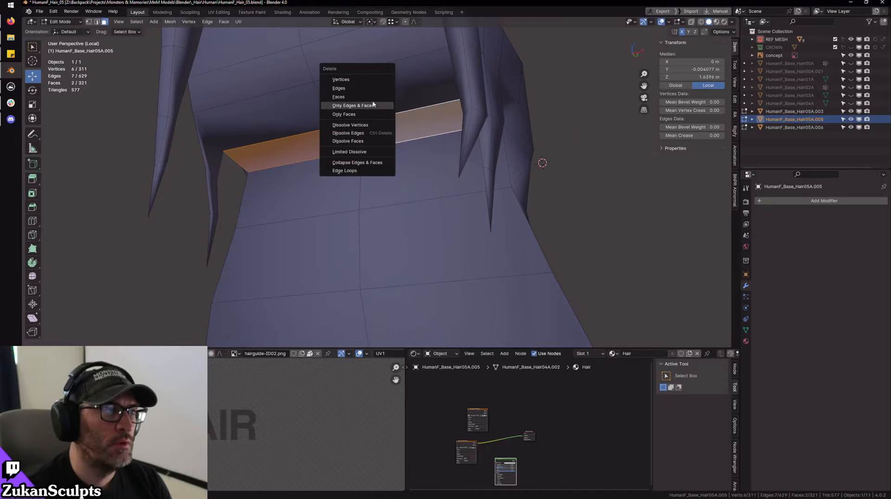
click(374, 104)
- Add two lengthwise loop cuts to the long back hair, one on each side of the centre line, with a slide factor of 0
scroll(370, 131, down, 5)
key(ctrl+r)
click(379, 145)
click(378, 145)
scroll(411, 195, down, 3)
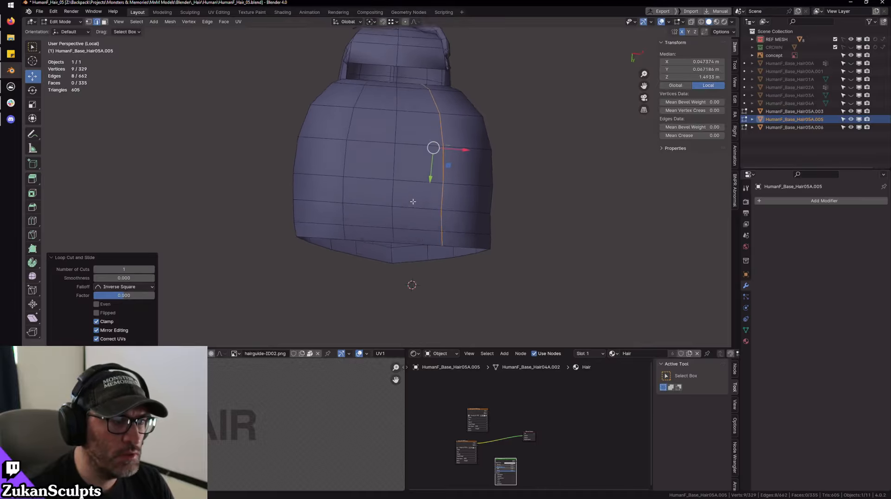
scroll(412, 282, up, 4)
key(ctrl+r)
click(440, 231)
right_click(440, 231)
alt+drag(440, 231, 427, 227)
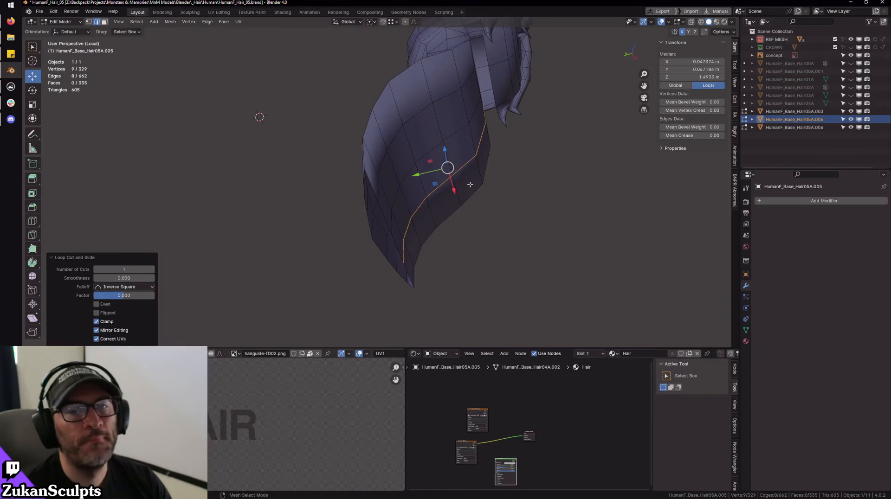
scroll(470, 185, up, 3)
middle_drag(466, 229, 419, 135)
scroll(418, 125, down, 2)
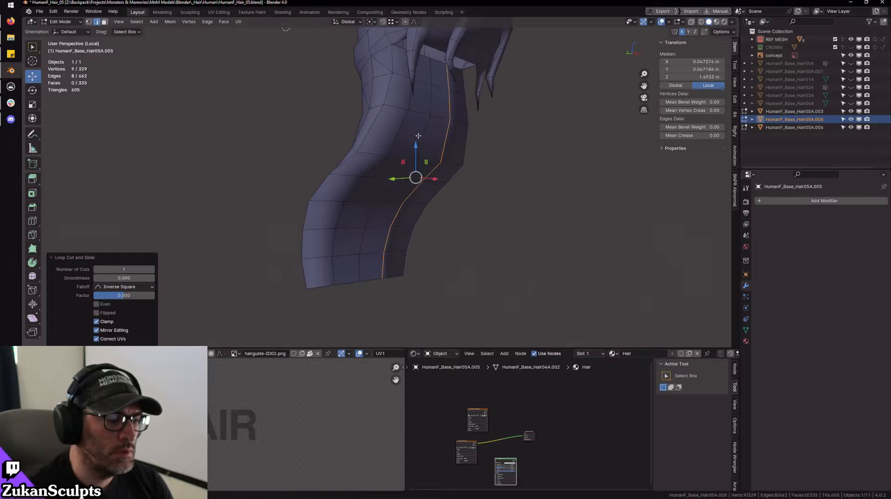
- Add a centred lengthwise loop cut on each side of the long back hair, between its outer edge and the existing cut
key(KP_Divide)
scroll(391, 185, up, 5)
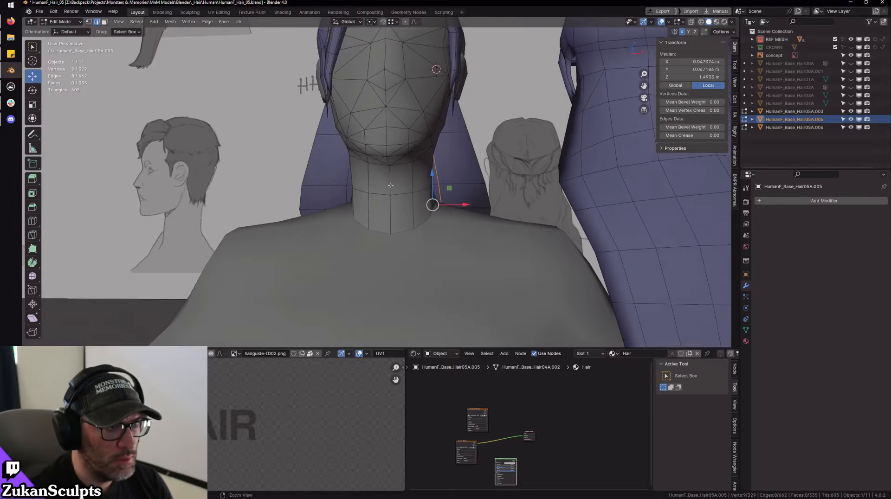
alt+shift+click(440, 171)
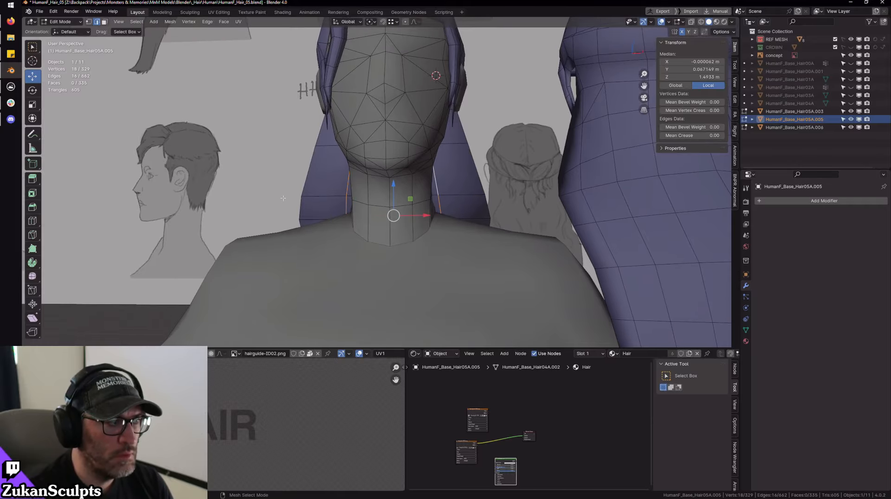
scroll(385, 225, down, 2)
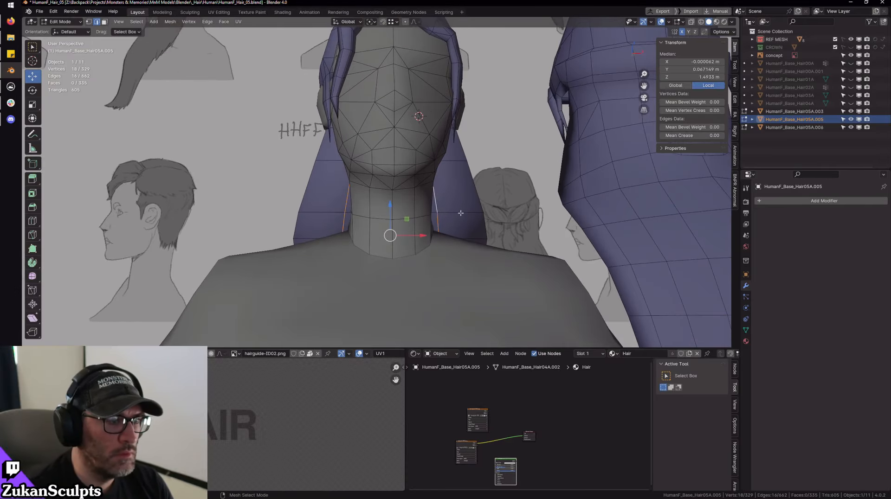
key(ctrl+r)
click(332, 222)
right_click(332, 223)
- In vertex selection mode, reposition the new cut's vertex just above the shoulder on the inner side of the long hair
middle_drag(334, 235, 373, 198)
click(345, 211)
key(ctrl+Tab)
key(1)
click(310, 227)
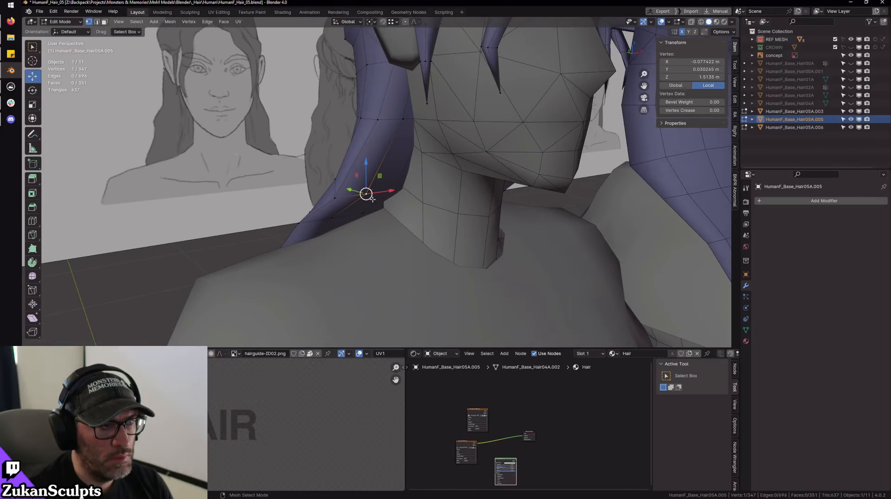
mouse_move(372, 198)
mouse_down()
mouse_move(383, 210)
mouse_move(370, 198)
mouse_up()
- With proportional editing enabled, move the inner hair vertices beside the neck so they follow the shoulder
key(o)
middle_drag(370, 199, 342, 207)
drag(345, 210, 354, 217)
middle_drag(354, 216, 366, 210)
drag(371, 217, 370, 218)
middle_drag(370, 218, 444, 205)
click(449, 200)
drag(444, 205, 432, 222)
middle_drag(432, 221, 405, 211)
- Isolate the hair in local view and turn off proportional editing
key(1)
key(KP_Divide)
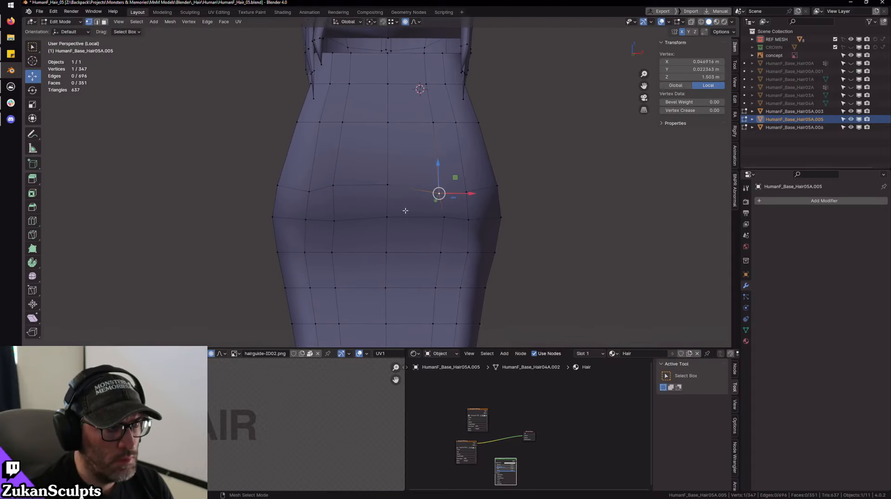
drag(439, 194, 435, 197)
right_click(435, 206)
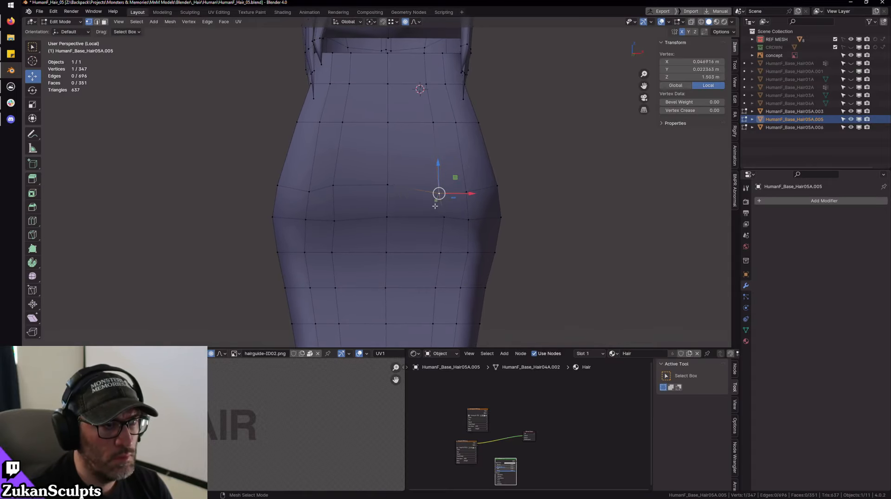
middle_drag(418, 187, 415, 189)
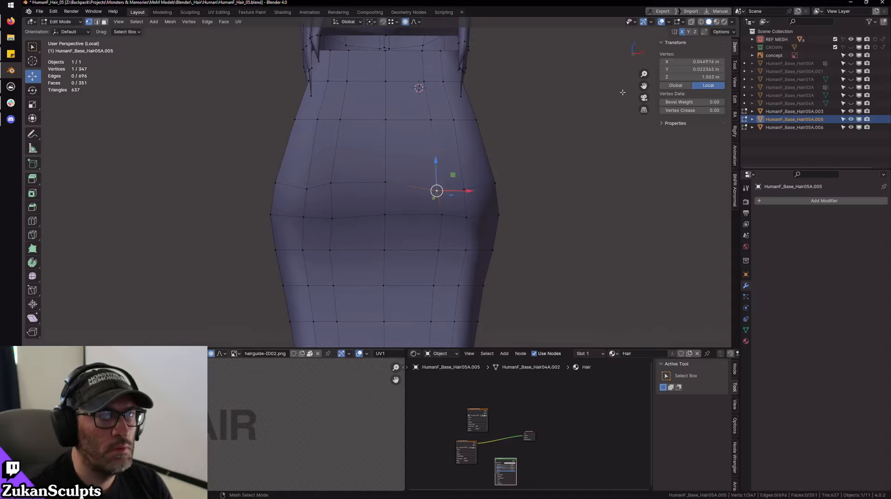
key(o)
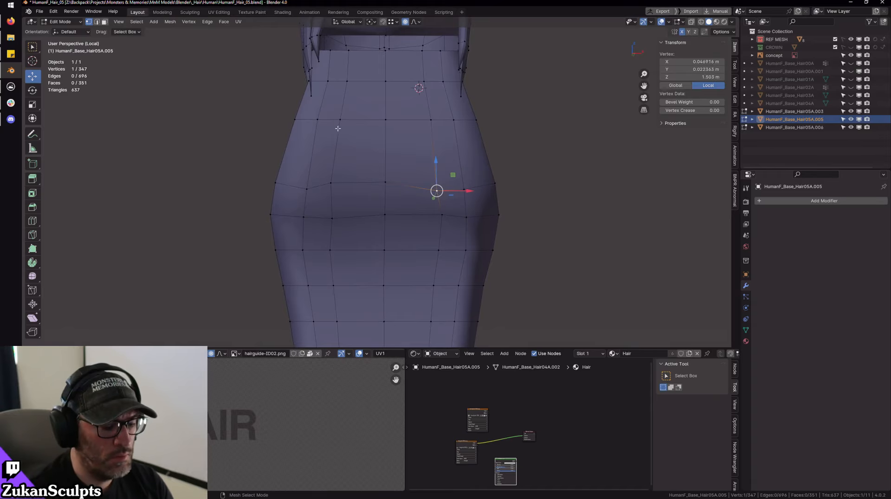
- Set the X coordinate of the opposite inner vertex to -0.046916 m to mirror its counterpart
scroll(307, 211, up, 2)
double_click(676, 62)
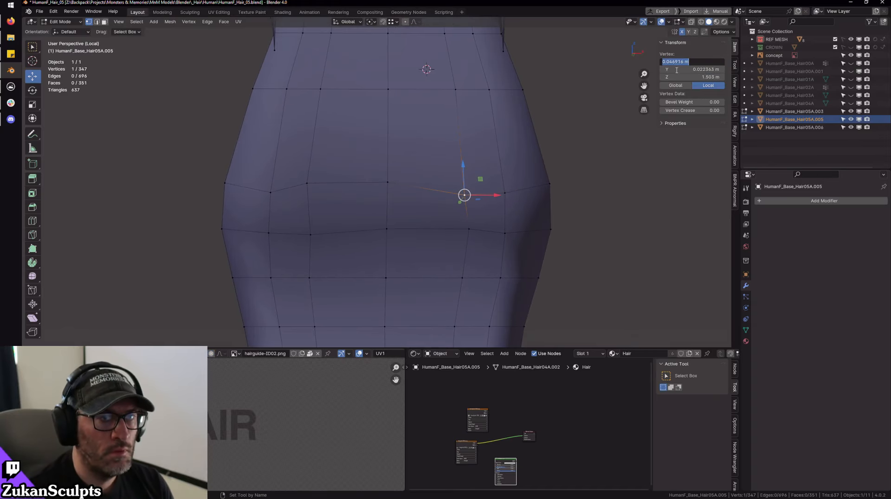
key(l)
click(304, 187)
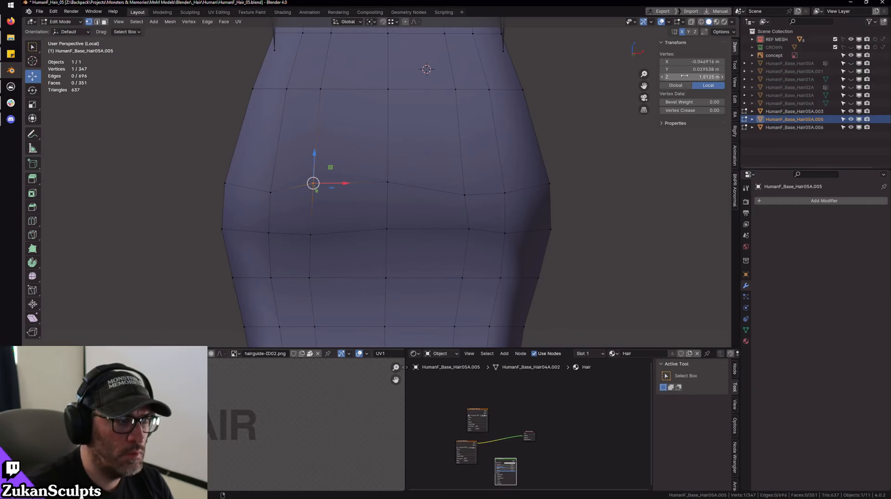
- Select the two mirrored inner vertices and scale them to 0 along Z so they are level
shift+click(465, 194)
key(shift+space)
key(s)
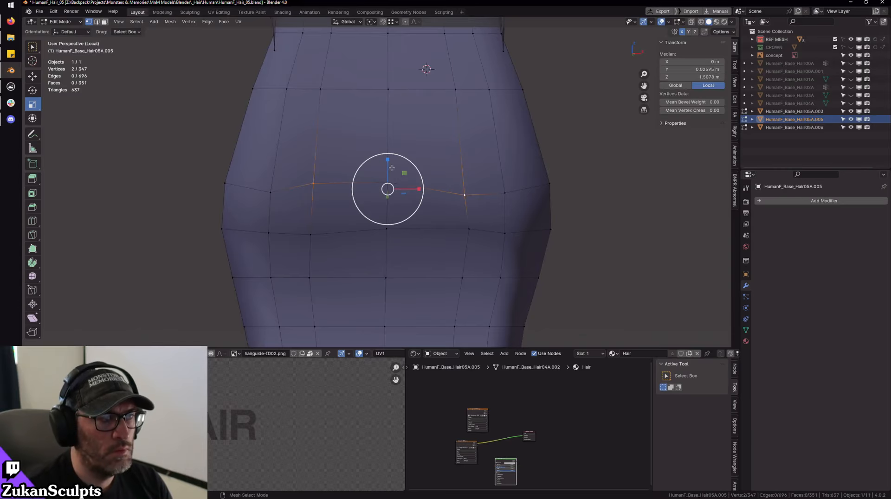
drag(387, 160, 391, 170)
key(0)
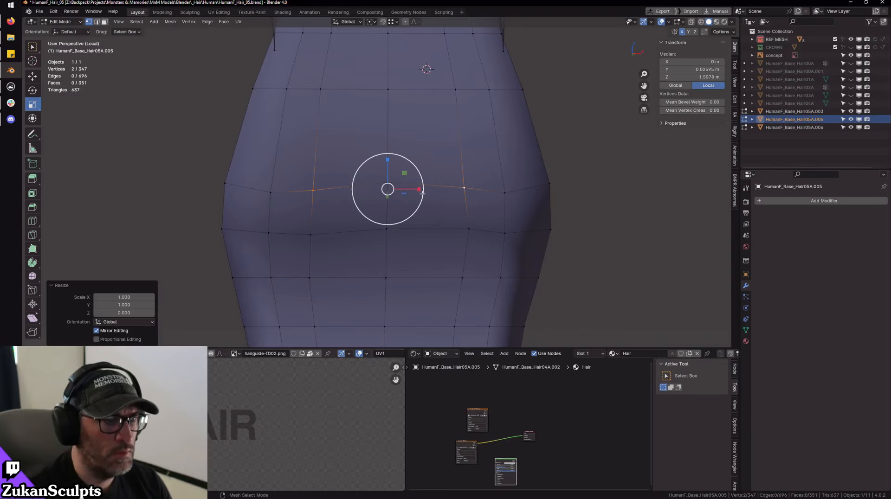
- Set the Y coordinate of the negative-X inner vertex to 0.022363 m to match its mirrored counterpart
click(470, 189)
click(320, 190)
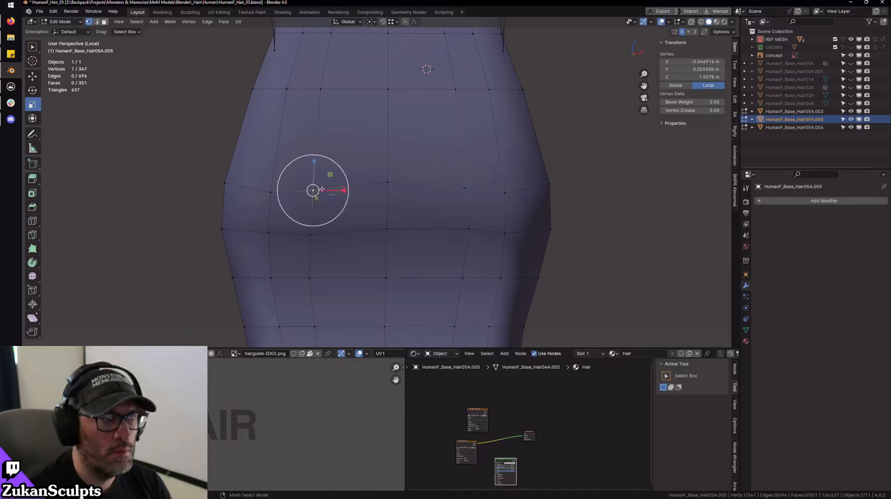
click(700, 77)
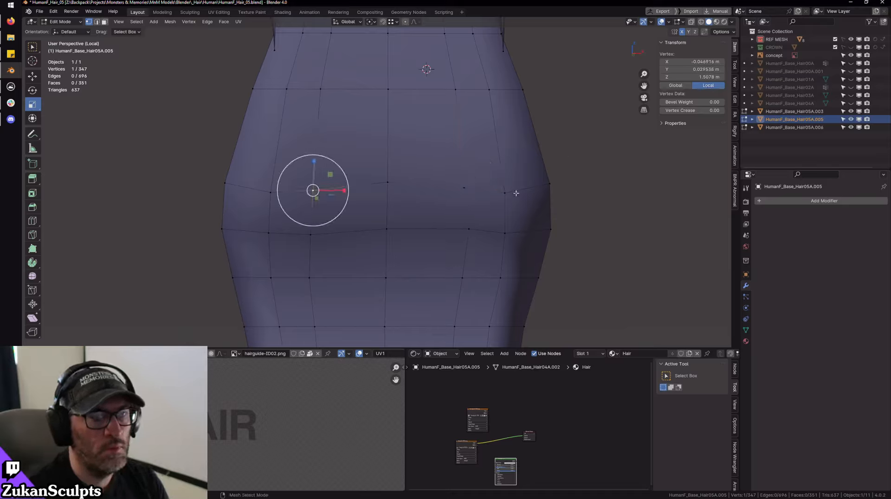
click(464, 187)
click(702, 69)
click(311, 188)
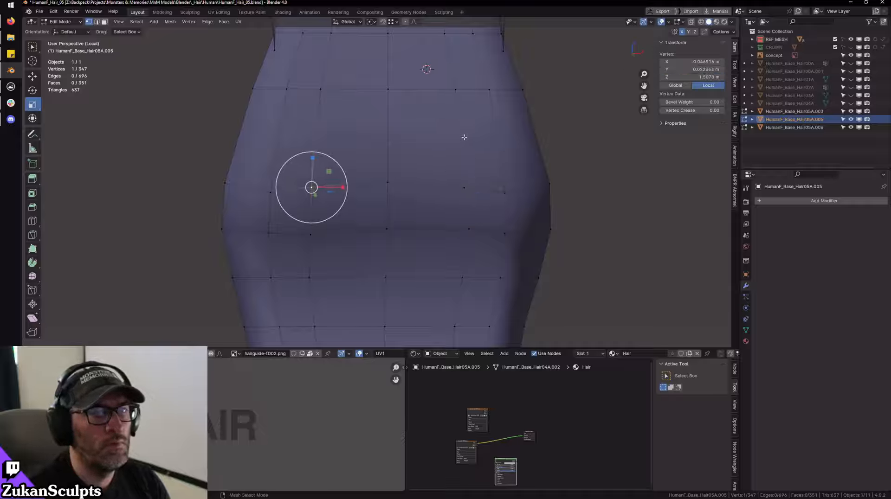
- Leave local view and lower the inner hair vertex beside the neck by about 0.004 m
scroll(388, 189, down, 2)
key(KP_Divide)
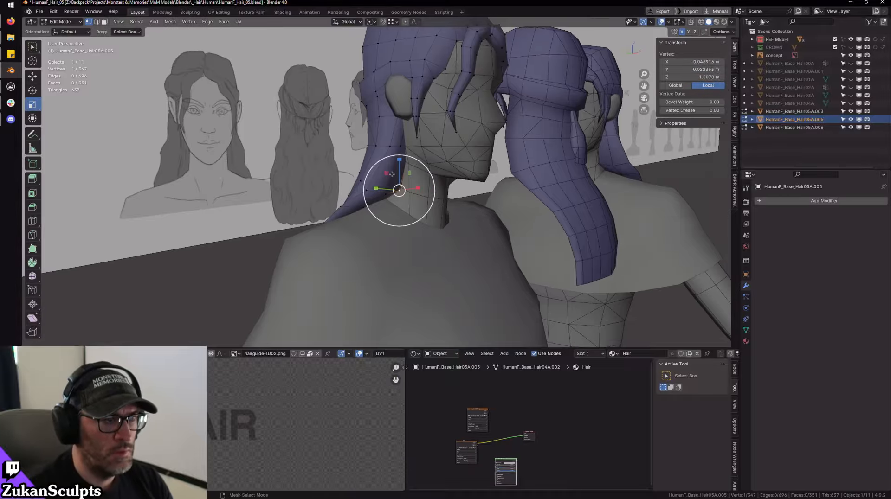
key(w)
scroll(393, 181, up, 4)
middle_drag(441, 186, 367, 184)
drag(367, 184, 365, 190)
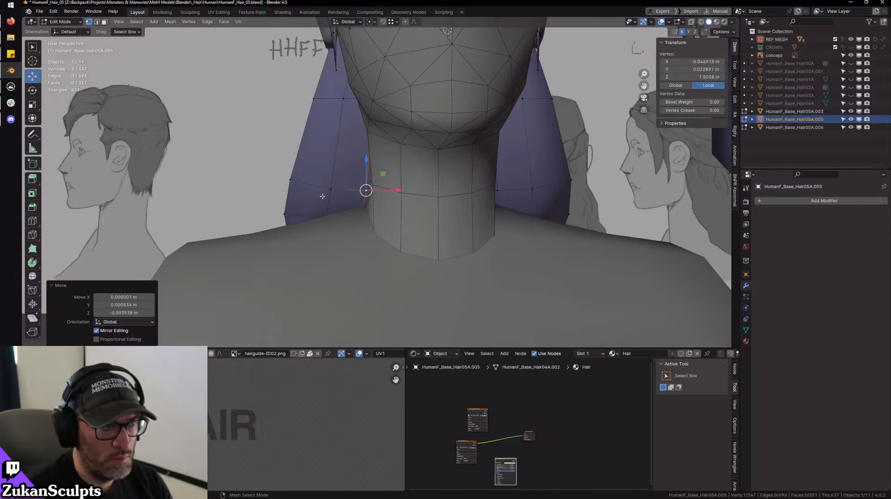
- Move the same inner vertex along X towards the centre, to about -0.037 m
mouse_move(397, 197)
middle_down()
mouse_move(444, 204)
mouse_move(422, 221)
middle_up()
key(shift+z)
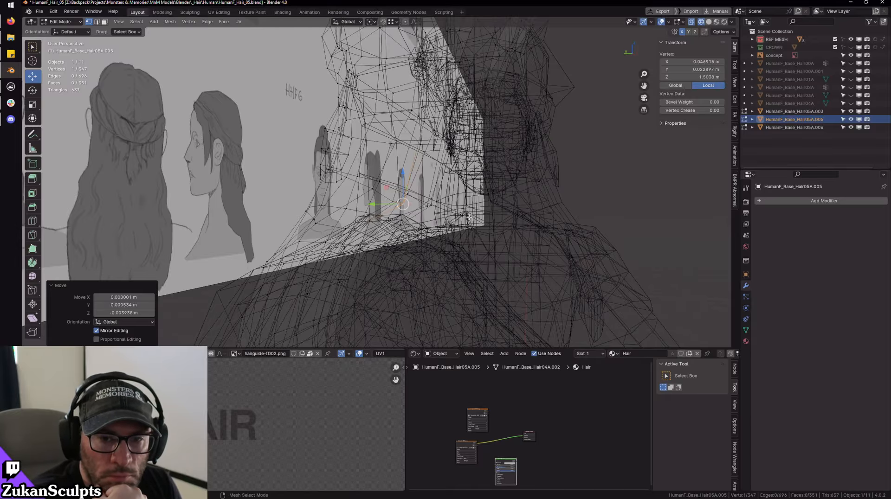
ctrl+middle_drag(470, 217, 478, 205)
mouse_move(478, 204)
alt+mouse_down()
mouse_move(393, 216)
mouse_move(402, 203)
alt+mouse_up()
key(shift+z)
scroll(392, 217, down, 2)
key(g)
key(x)
middle_drag(402, 203, 448, 200)
- Adjust the inner hair vertices where the long hair meets the shoulder, then clear the selection
click(338, 201)
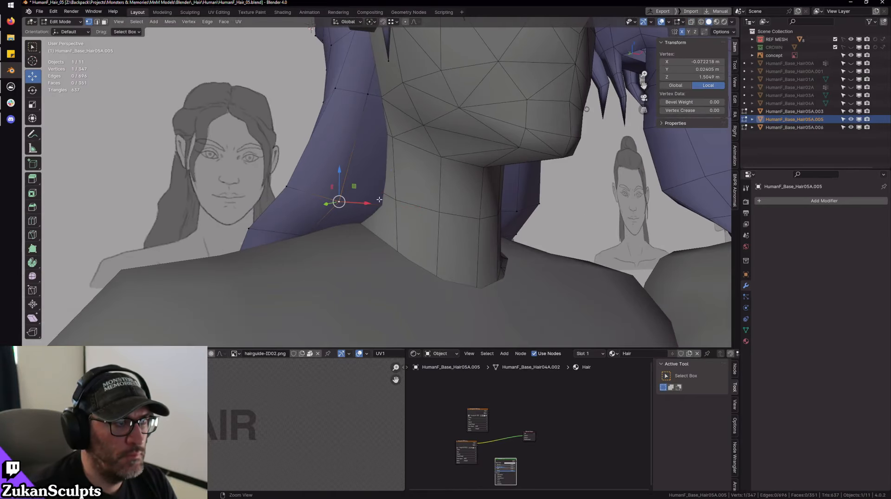
middle_drag(390, 159, 402, 183)
middle_drag(347, 228, 373, 228)
click(372, 228)
scroll(371, 228, down, 3)
middle_drag(448, 185, 357, 228)
click(358, 228)
drag(355, 227, 385, 231)
middle_drag(385, 231, 424, 226)
click(415, 217)
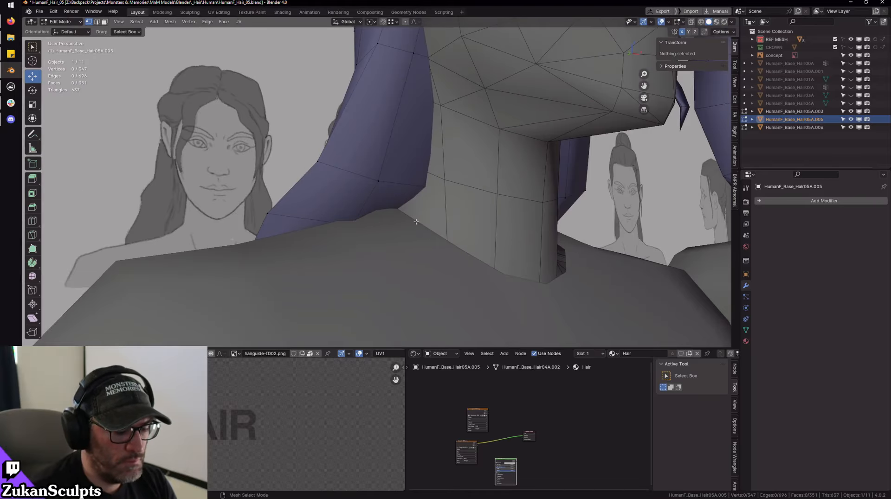
- Isolate the hair, select the three central vertices at the inner bend and scale them to 0 along Z
key(KP_Divide)
scroll(380, 223, up, 4)
click(361, 207)
scroll(325, 227, up, 1)
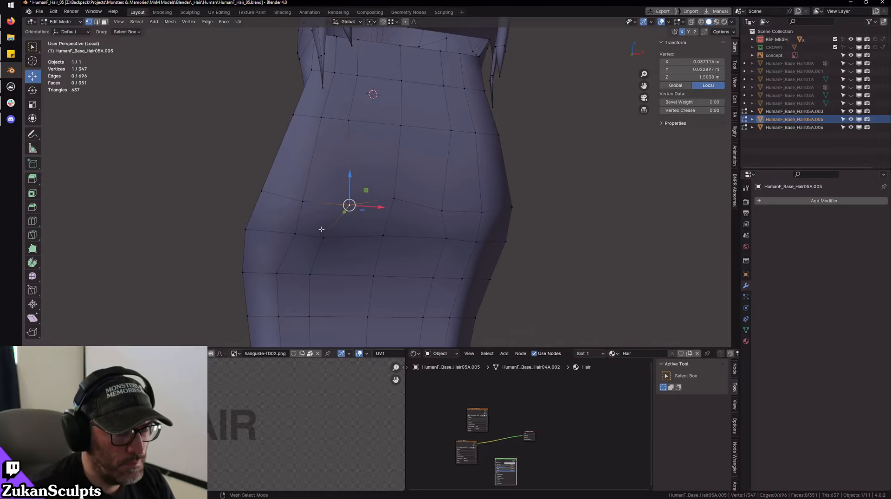
drag(461, 250, 462, 251)
middle_drag(440, 258, 385, 246)
key(s)
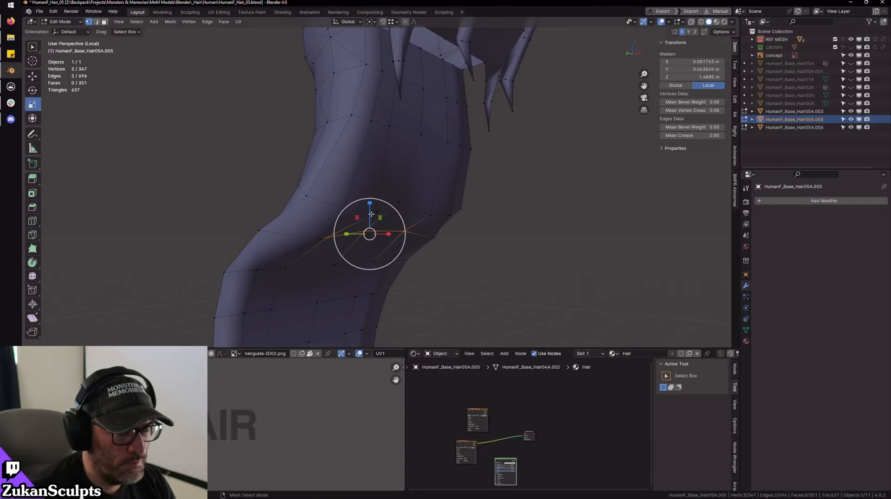
drag(371, 202, 371, 205)
key(Return)
- Move the three flattened vertices about -0.02 m along Y and deselect them
middle_drag(364, 232, 360, 234)
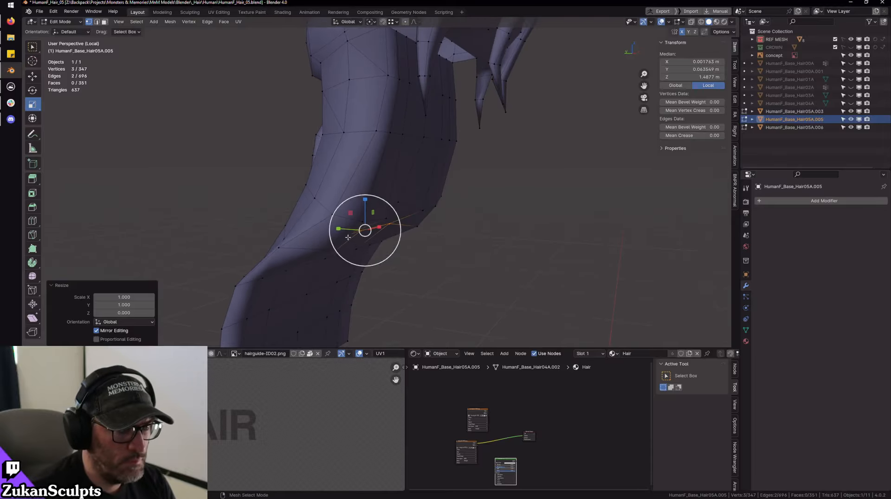
key(g)
key(y)
drag(359, 234, 364, 234)
middle_drag(439, 245, 393, 212)
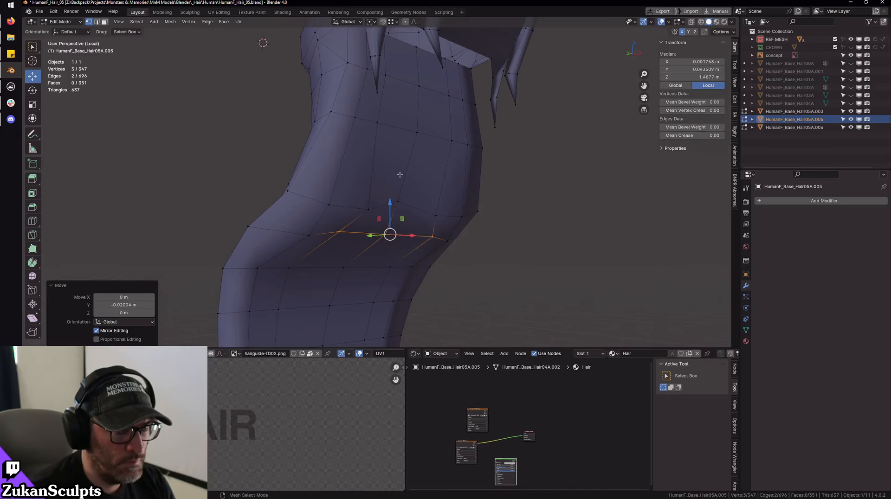
key(alt+a)
- Try to move the inner vertex one row above the bend about 0.0076 m along X towards the centre
drag(409, 222, 409, 222)
alt+drag(409, 223, 361, 174)
click(325, 173)
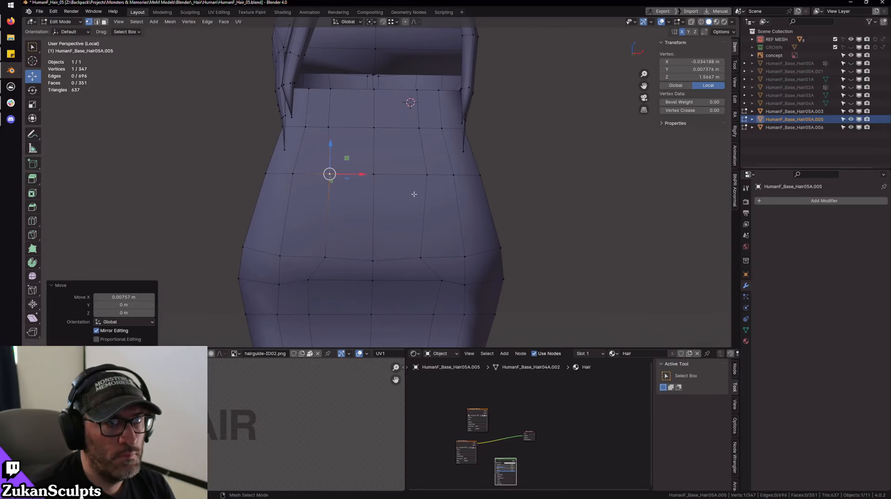
key(ctrl+z)
scroll(417, 209, up, 2)
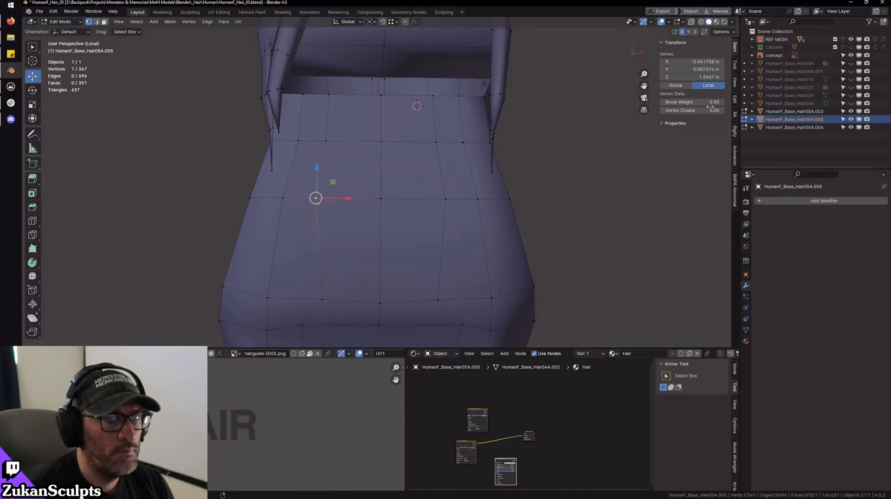
- Set the X coordinate of the negative-X vertex above the bend to -0.04178 m to mirror its counterpart
click(450, 188)
click(448, 200)
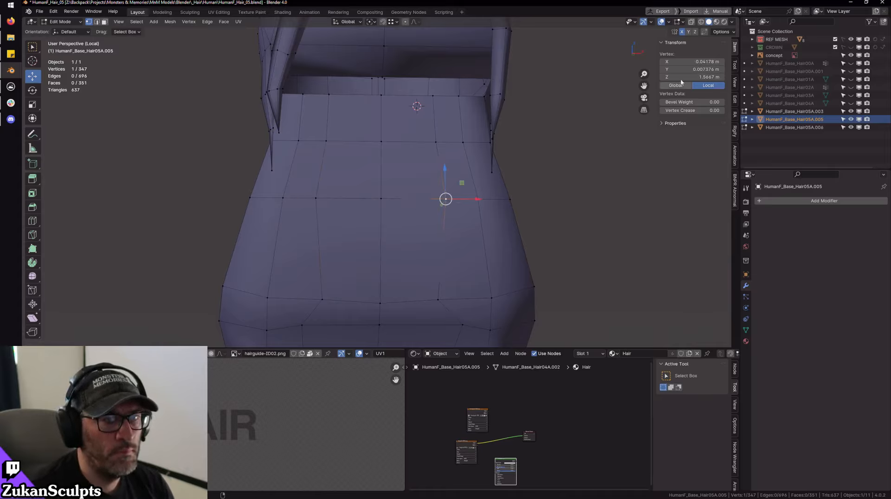
key(Return)
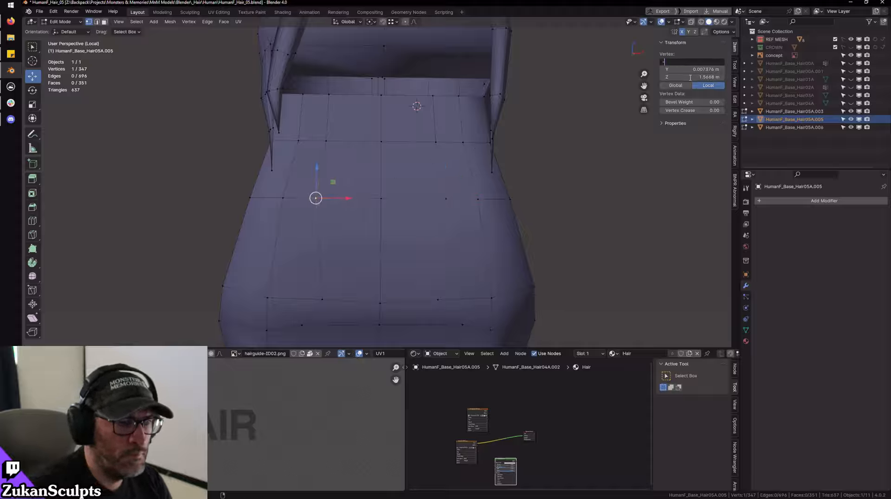
text(0.04178)
key(Return)
- Move the mirrored vertex pair above the bend about 0.0105 m inward along X
key(g)
key(x)
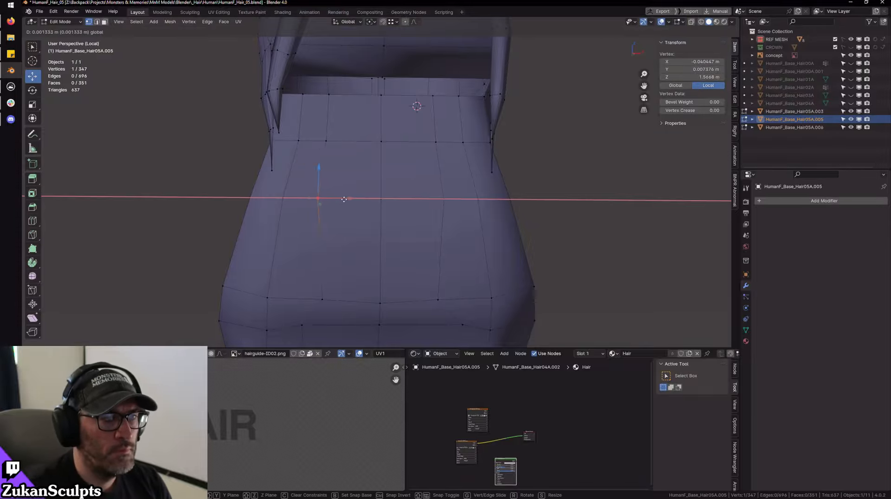
drag(356, 200, 358, 200)
- In edge selection mode, move the inner cut's uppermost edge about 0.0095 m along X towards the centre
key(ctrl+Tab)
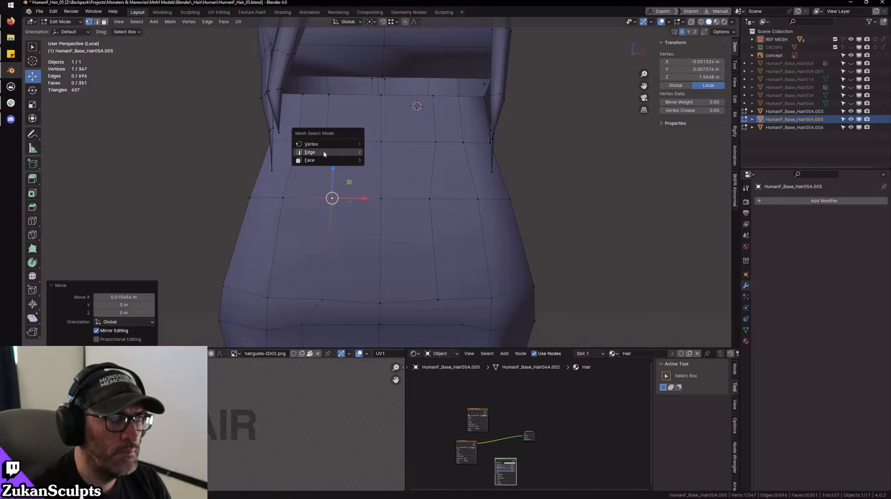
click(324, 154)
click(328, 118)
drag(354, 121, 367, 123)
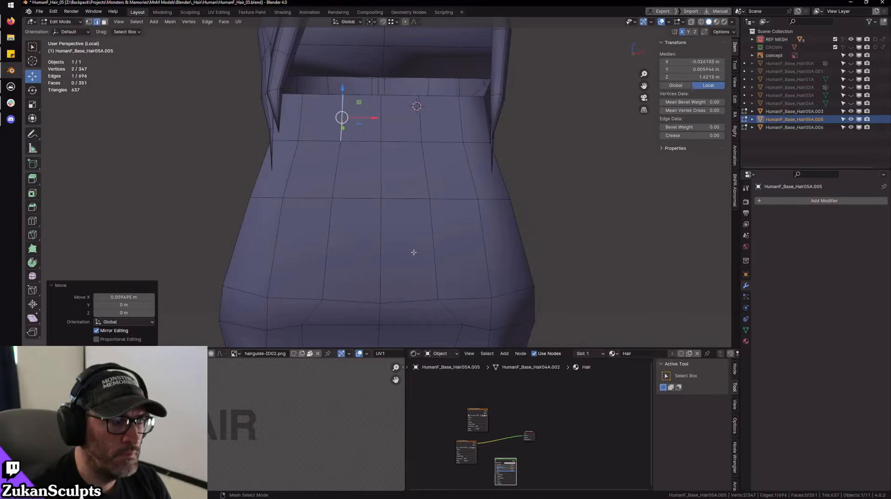
- Select the five-vertex row at the inner bend and move it about -0.0064 m in Y and 0.0054 m in Z
shift+middle_drag(414, 252, 422, 162)
scroll(422, 161, down, 1)
key(ctrl+Tab)
click(365, 193)
mouse_move(374, 204)
alt+mouse_down()
mouse_move(467, 213)
mouse_move(444, 213)
alt+mouse_up()
scroll(422, 246, up, 2)
key(shift+z)
drag(381, 261, 403, 247)
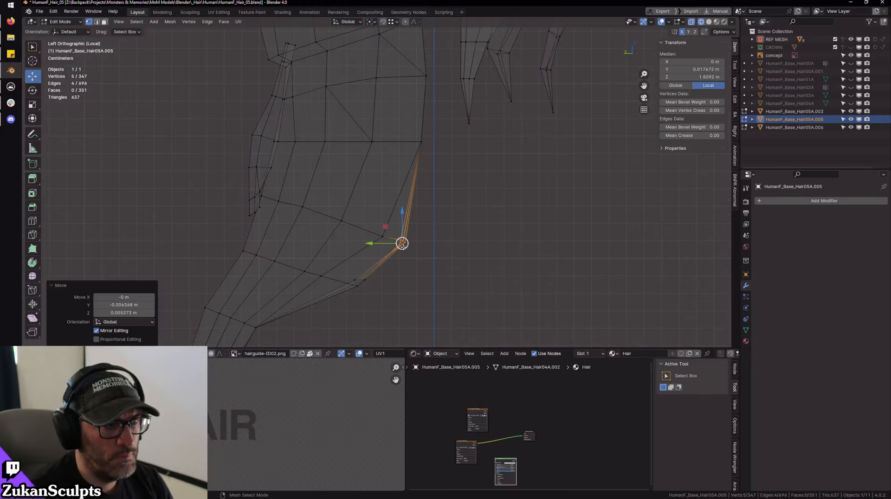
- Flatten the five-vertex row at the inner bend by scaling it to 0 along Z
key(r)
drag(402, 210, 403, 218)
mouse_move(460, 157)
shift+middle_down()
mouse_move(436, 217)
mouse_move(404, 223)
mouse_move(372, 215)
mouse_move(380, 203)
mouse_move(365, 200)
shift+middle_up()
key(shift+z)
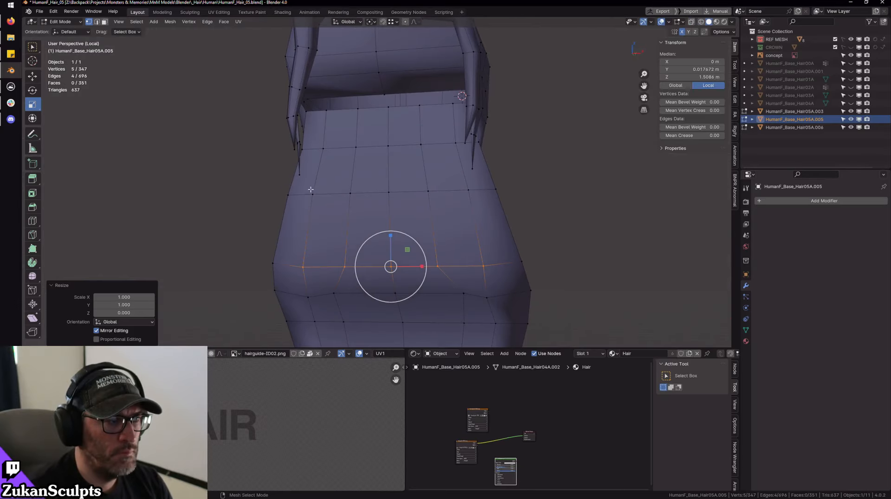
- Select the five inner vertices in the row above the bend and move them forward along Y in side view
drag(309, 187, 476, 205)
middle_drag(476, 205, 409, 202)
key(shift+z)
scroll(401, 203, up, 4)
key(g)
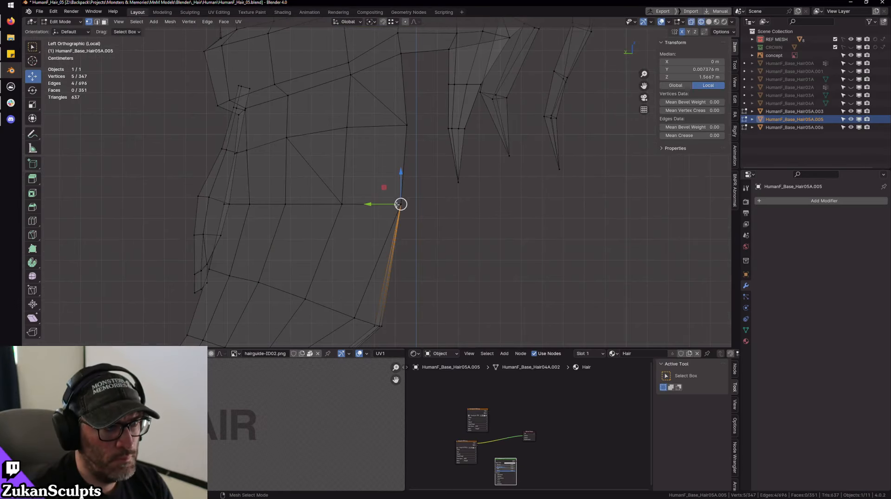
drag(377, 204, 385, 208)
- Select the five-vertex inner row above the previously moved one and move it about -0.004 m along Y
middle_drag(385, 208, 279, 124)
key(shift+z)
drag(266, 107, 525, 146)
alt+middle_drag(357, 149, 458, 172)
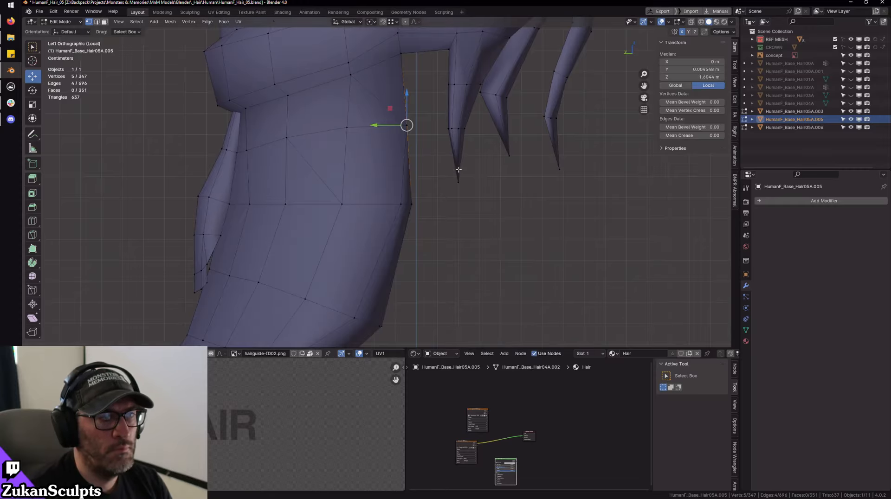
key(shift+z)
drag(381, 130, 389, 129)
key(shift+z)
alt+right_drag(432, 158, 475, 193)
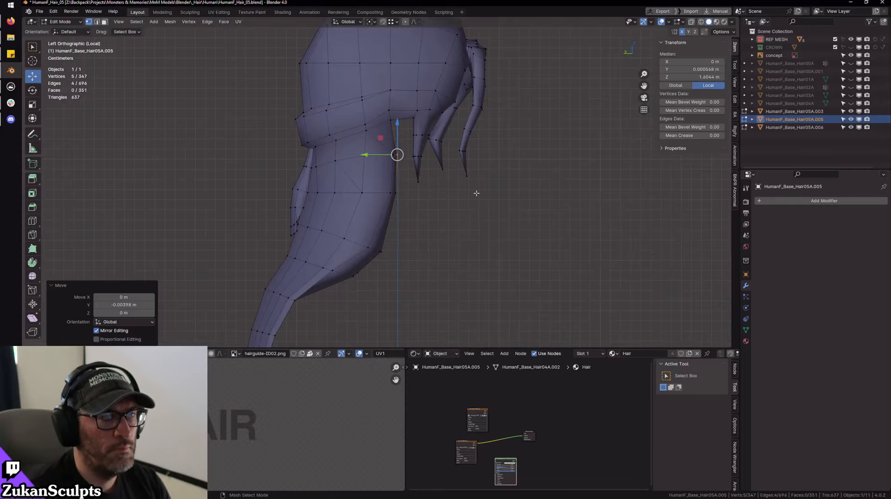
alt+drag(476, 193, 370, 198)
alt+right_drag(370, 198, 397, 211)
- Leave Edit Mode and local view, and examine how the long hair's inner side sits against the neck and shoulders
key(Tab)
key(KP_Divide)
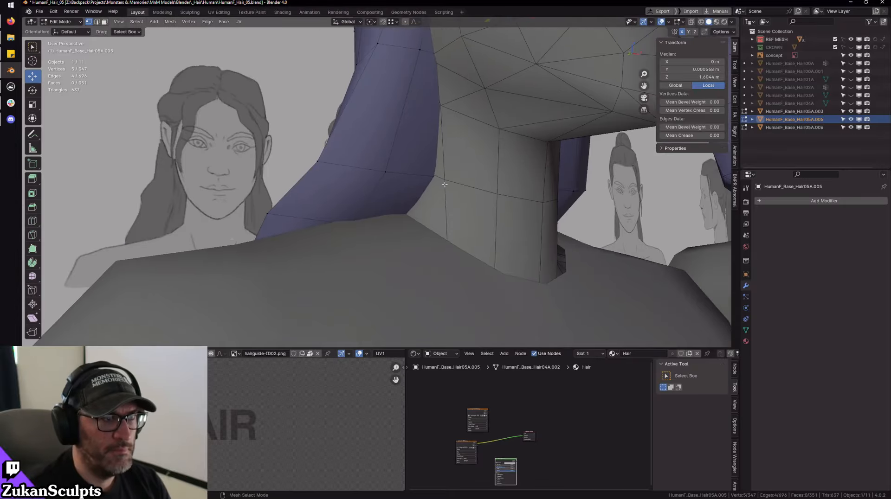
mouse_move(404, 194)
middle_down()
mouse_move(433, 141)
mouse_move(384, 190)
mouse_move(391, 198)
middle_up()
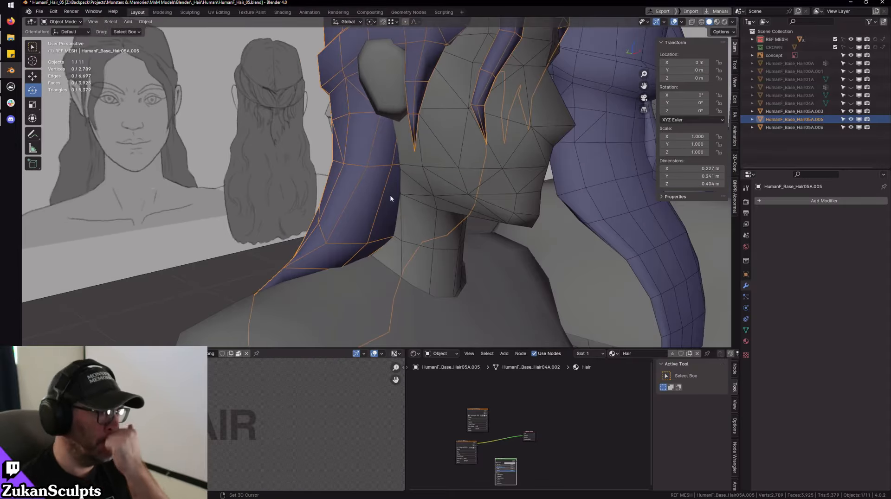
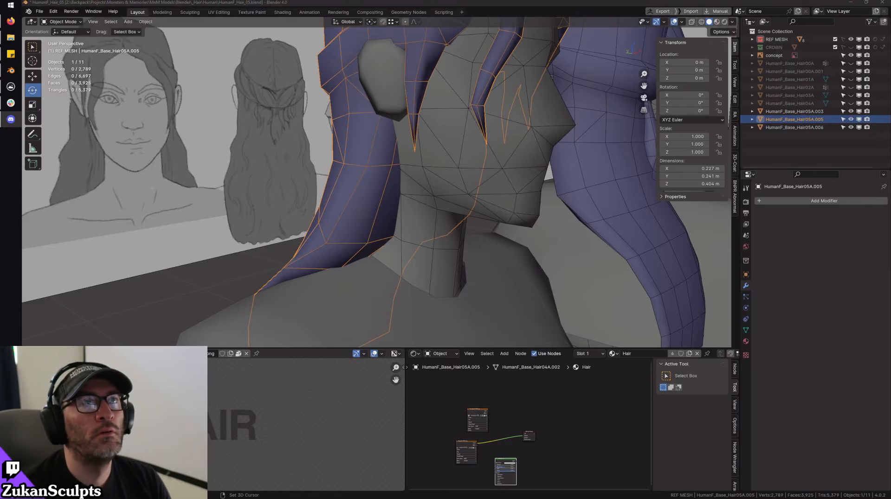
scroll(545, 159, down, 5)
middle_drag(545, 159, 399, 198)
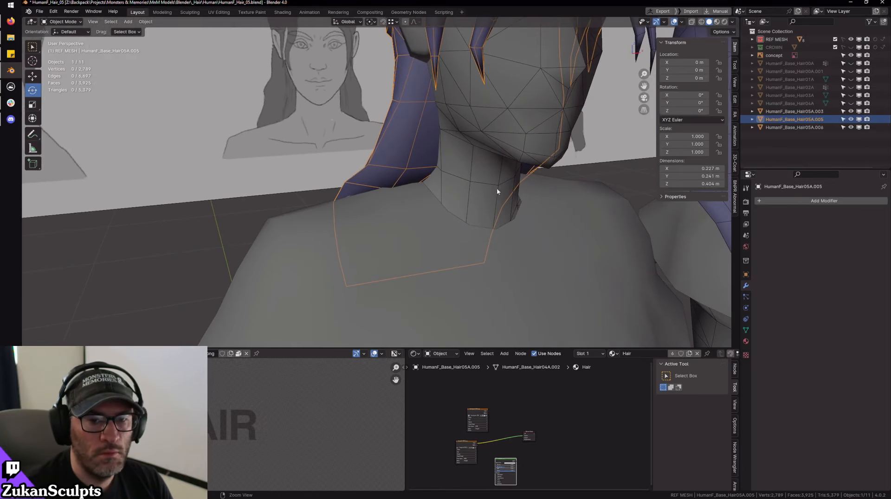
middle_drag(496, 189, 463, 198)
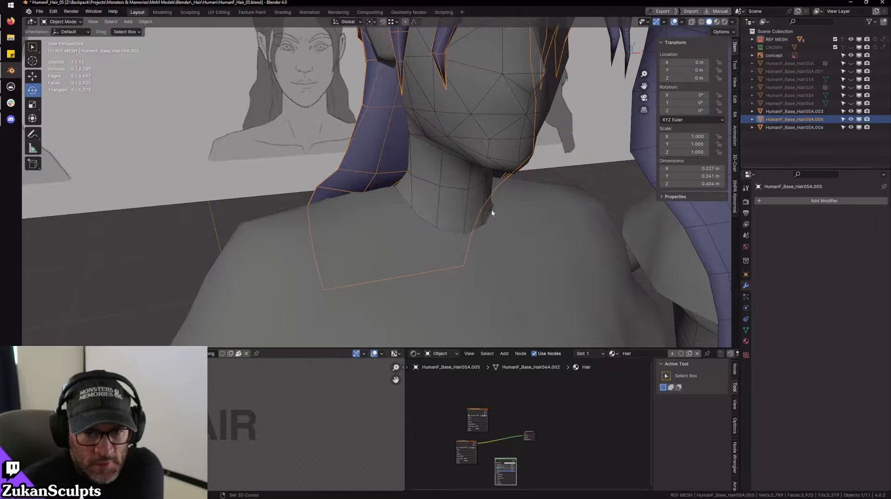
scroll(436, 190, up, 3)
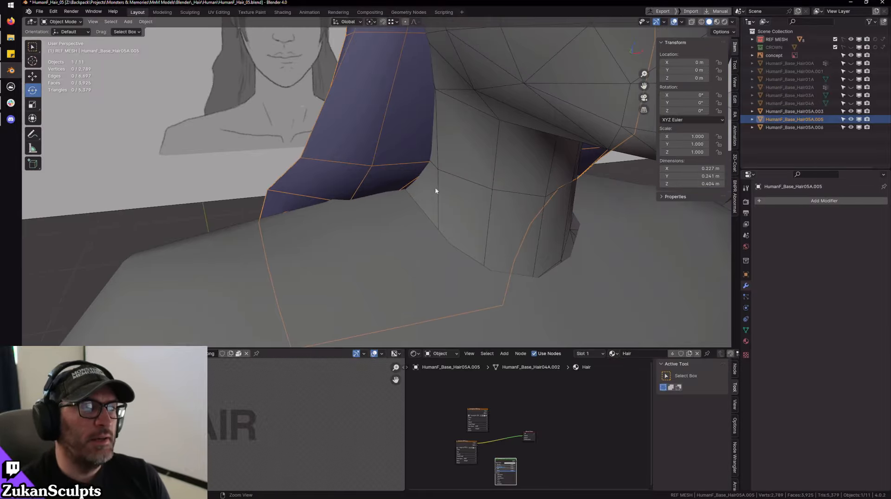
scroll(388, 193, down, 1)
middle_drag(388, 193, 441, 191)
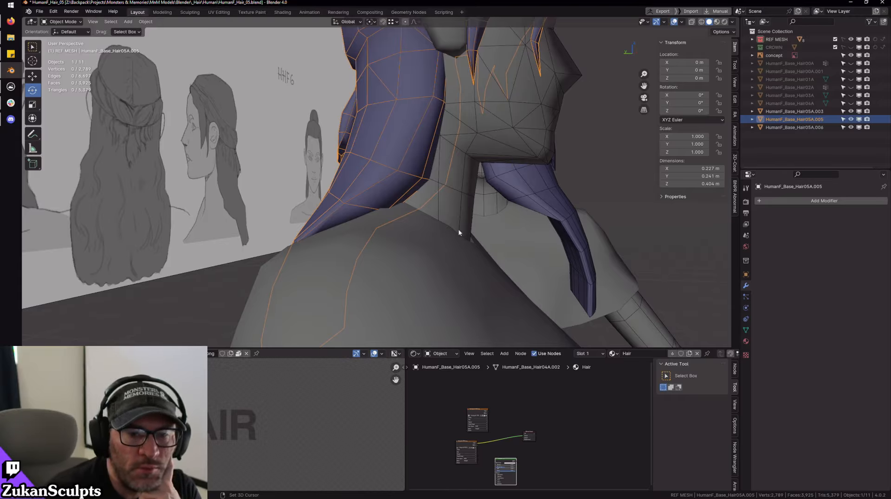
middle_drag(401, 163, 383, 233)
- Isolate the hair mesh in Edit Mode and try to move the bend row's -X inner vertex towards the centre along X
key(KP_Divide)
scroll(383, 232, up, 5)
key(Tab)
middle_drag(399, 196, 338, 185)
click(338, 183)
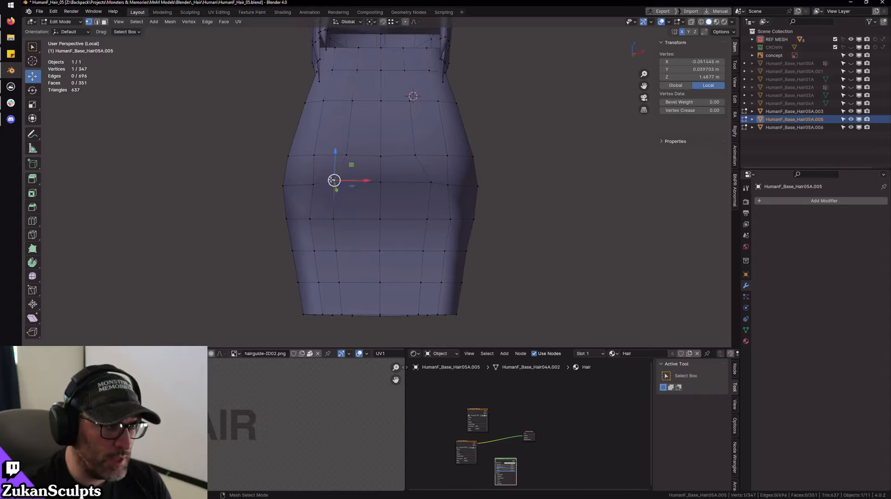
drag(365, 180, 374, 180)
key(ctrl+z)
- Copy the X coordinate of the bend row's +X inner vertex and set the opposite vertex's X to -0.056733 m
scroll(453, 200, up, 1)
click(441, 182)
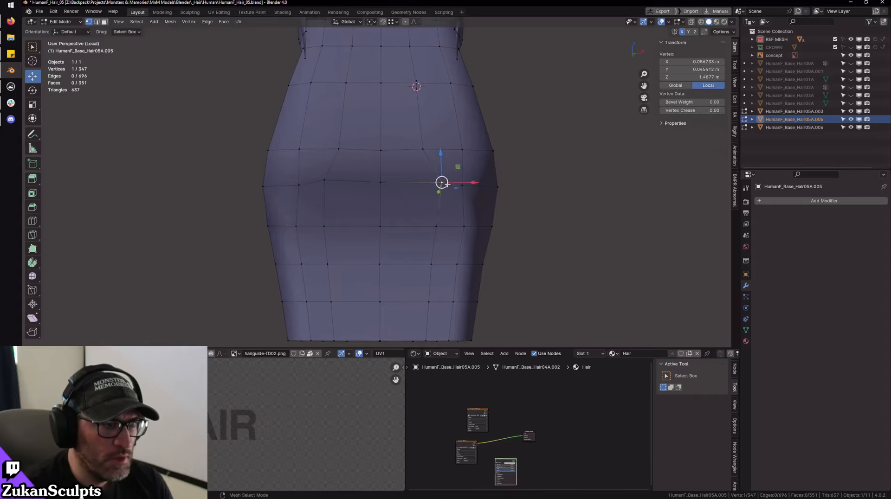
double_click(691, 61)
key(ctrl+c)
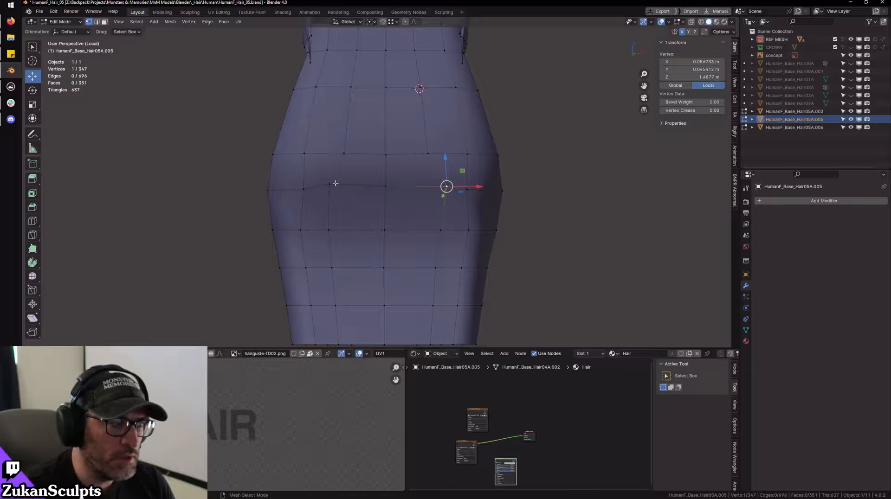
click(329, 185)
double_click(692, 61)
text(-)
key(ctrl+v)
key(Return)
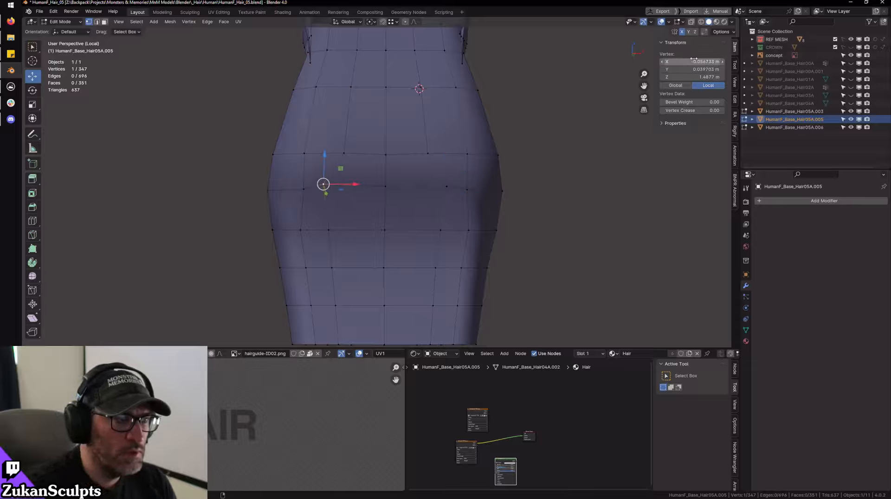
- Compare the two mirrored bend-row vertices and copy the +X vertex's Y coordinate, 0.045412 m, to the -X vertex
click(445, 187)
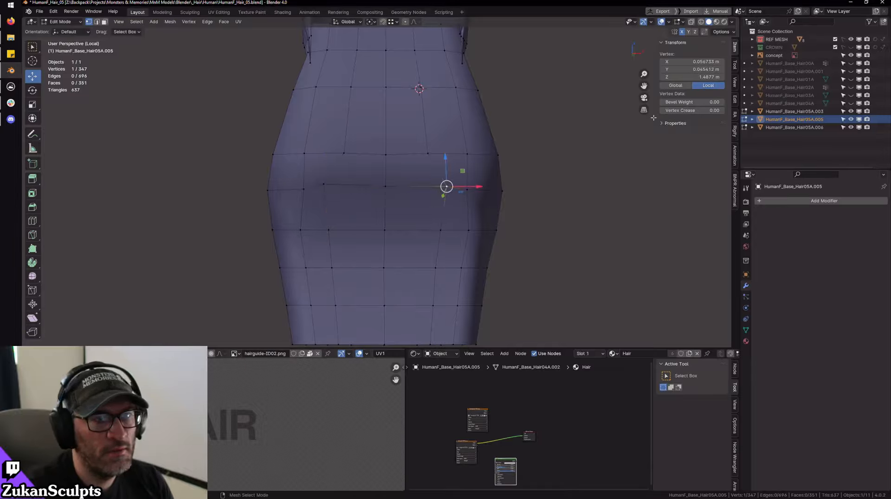
click(323, 185)
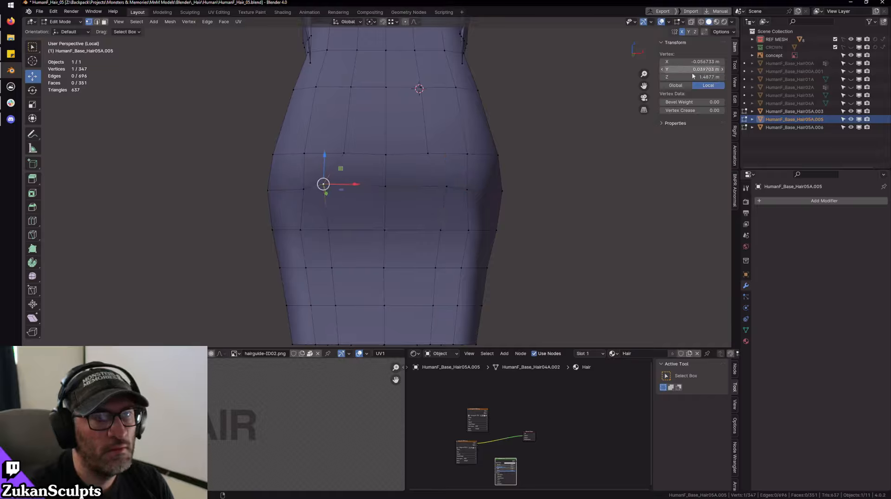
click(697, 77)
click(696, 79)
key(Return)
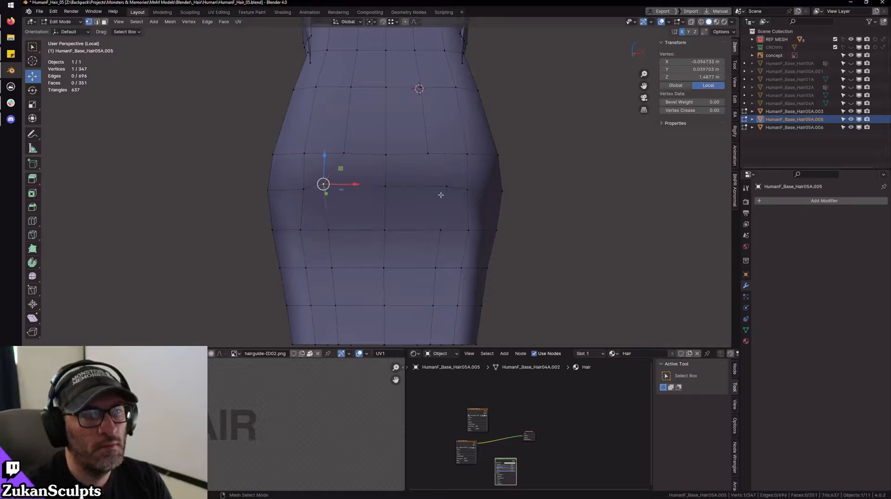
click(446, 186)
click(691, 69)
key(ctrl+c)
click(329, 186)
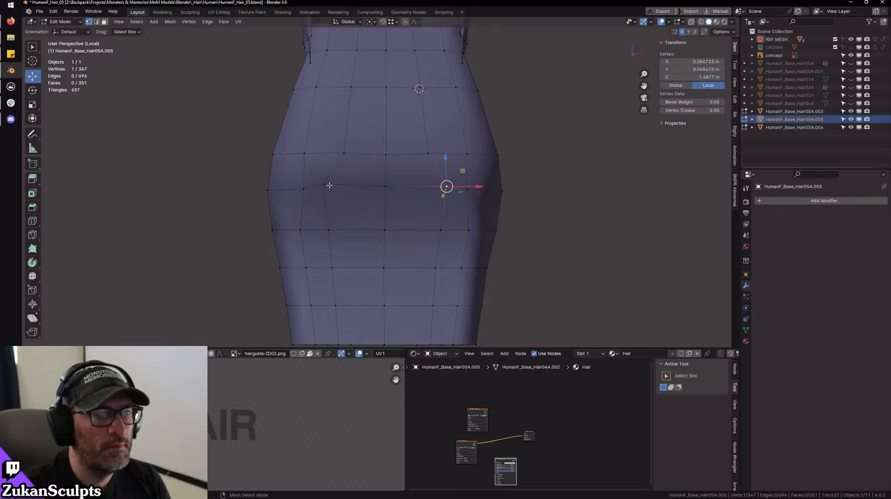
click(327, 185)
click(676, 69)
key(ctrl+v)
key(Return)
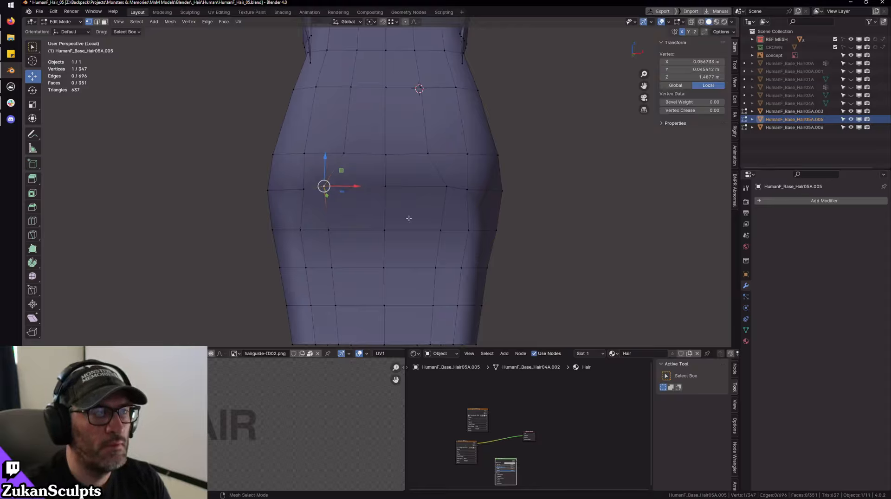
- Move the bend row's mirrored inner vertex pair towards the centre along X, and try the same with the -X vertex directly below
drag(357, 185, 372, 185)
click(328, 230)
drag(356, 232, 368, 232)
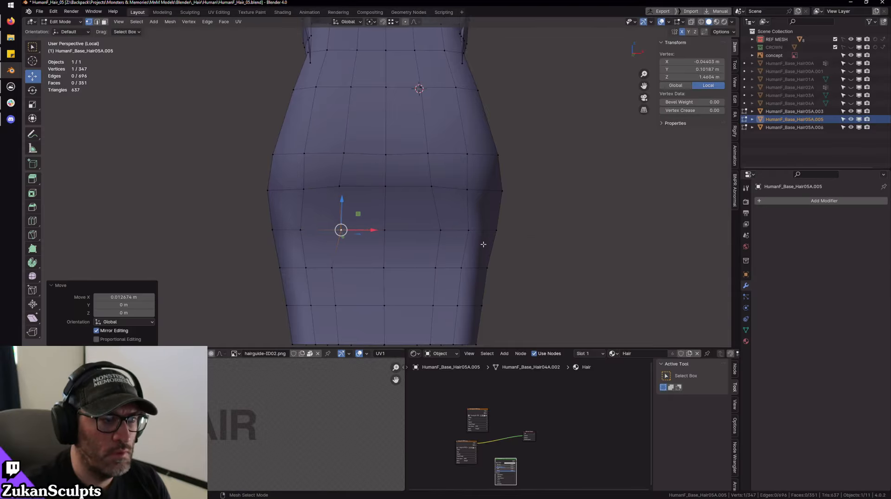
key(ctrl+z)
- Flatten the five-vertex inner row below the bend by scaling it to 0 along Z, and move it about -0.013 m in Y
drag(297, 221, 493, 246)
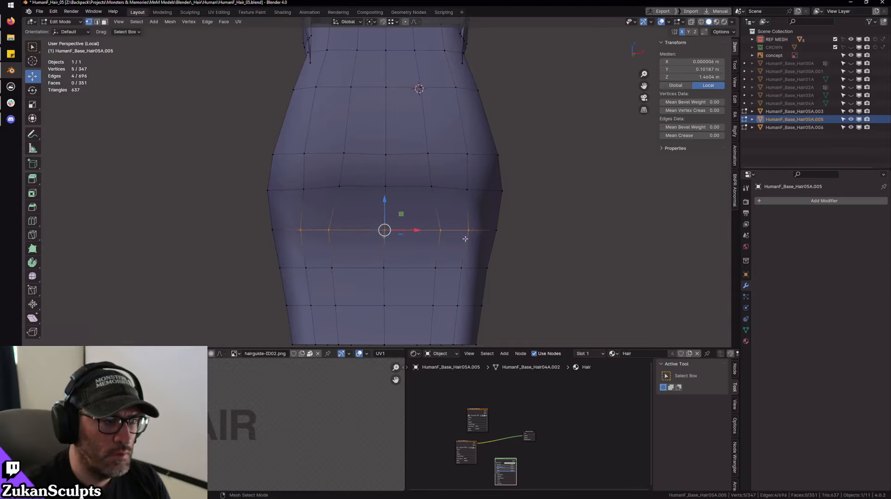
key(r)
drag(386, 202, 387, 205)
key(0)
middle_drag(378, 262, 450, 290)
drag(336, 221, 351, 223)
key(w)
- Select the five-vertex inner row third from the hair's bottom edge and move it forward along Y
middle_drag(334, 250, 279, 251)
drag(283, 249, 484, 278)
middle_drag(484, 279, 366, 271)
drag(305, 258, 315, 258)
- Select the five-vertex inner row just above the bottom edge and move it about -0.007 m along Y
shift+middle_drag(358, 287, 324, 239)
drag(304, 228, 466, 260)
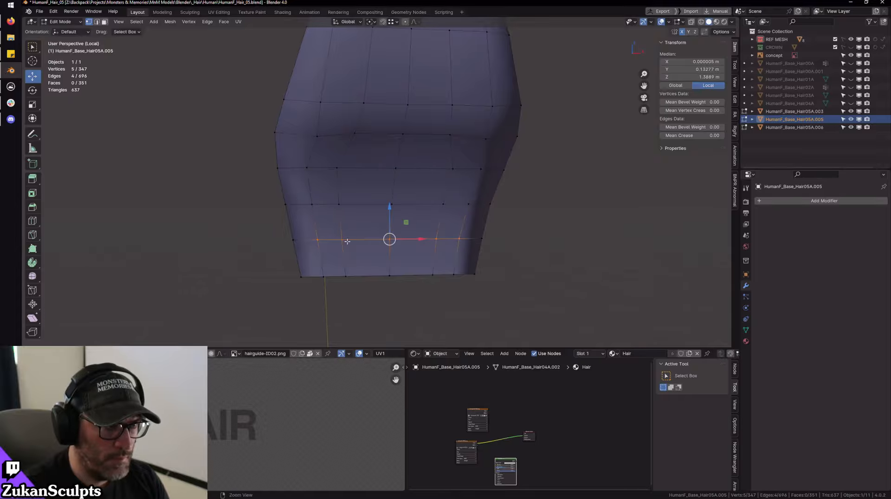
middle_drag(467, 260, 350, 232)
drag(350, 233, 339, 238)
- Try to merge the -X inner vertex on the bottom edge into the facing outer vertex, using Merge At Last
shift+middle_drag(409, 283, 471, 204)
scroll(465, 246, up, 3)
middle_drag(464, 263, 440, 257)
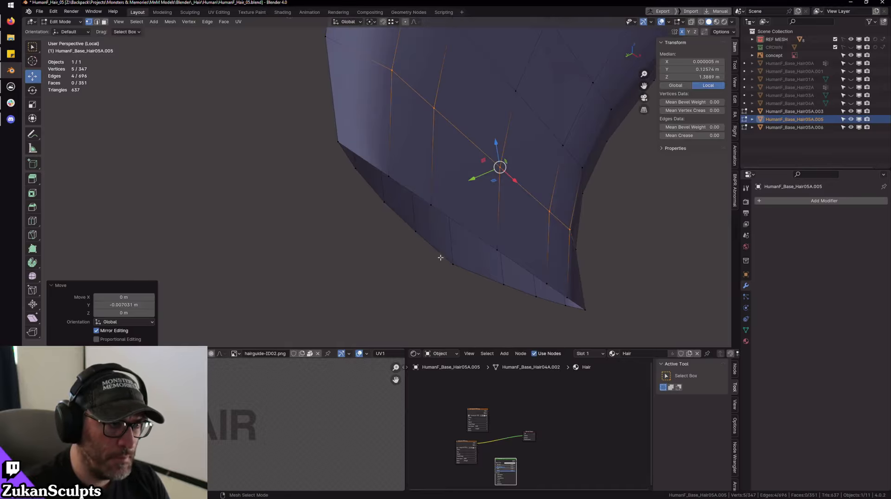
click(435, 205)
alt+drag(441, 237, 440, 226)
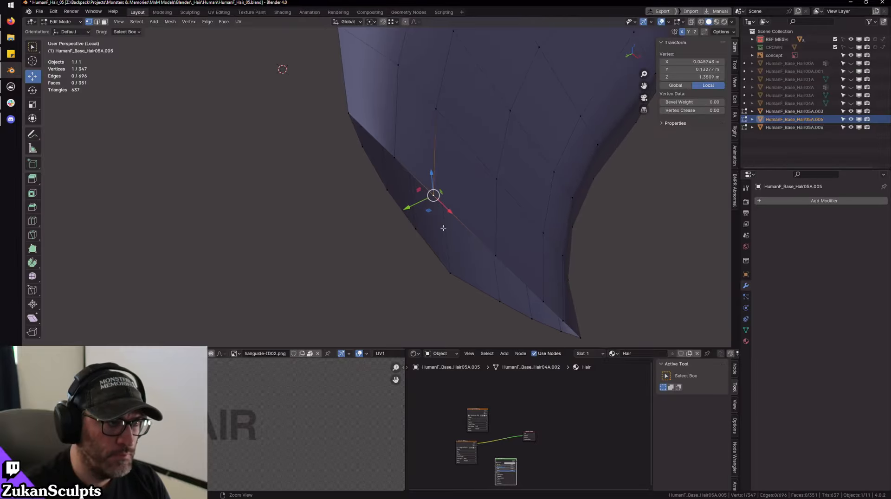
shift+click(423, 234)
key(m)
click(423, 234)
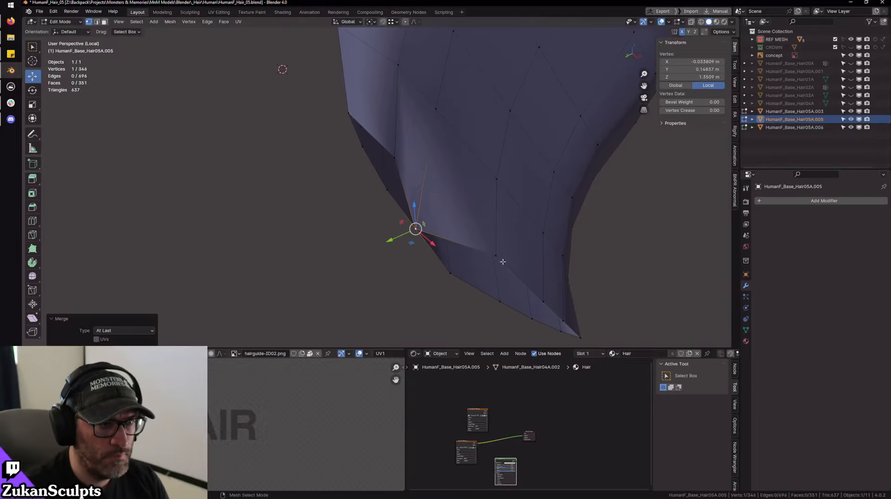
- Try to merge the middle and +X inner bottom-edge vertices into their facing outer vertices with Merge At Last
click(502, 261)
shift+click(439, 281)
key(m)
click(443, 283)
middle_drag(443, 284, 493, 204)
click(470, 157)
shift+click(456, 193)
key(m)
click(455, 194)
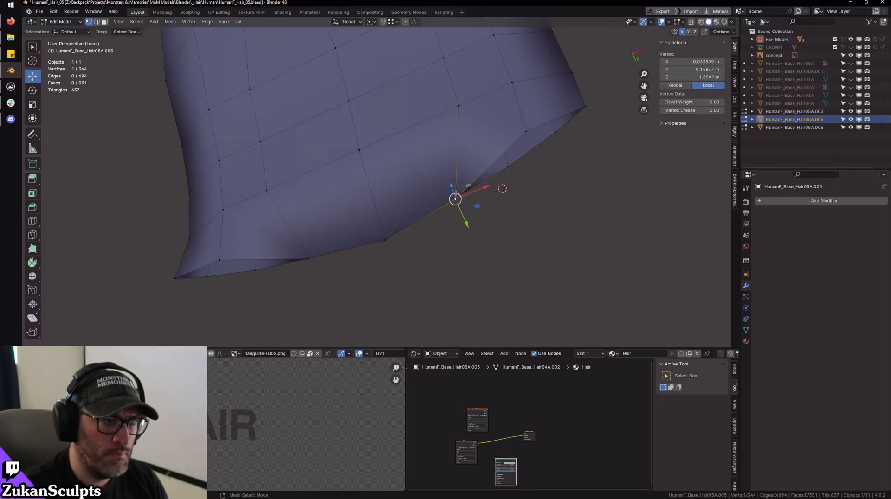
- Undo the vertex merges along the hair's bottom edge
key(ctrl+z)
mouse_move(499, 200)
middle_down()
mouse_move(537, 185)
mouse_move(514, 199)
middle_up()
key(ctrl+z)
key(ctrl+z)
key(ctrl+z)
key(ctrl+z)
key(ctrl+z)
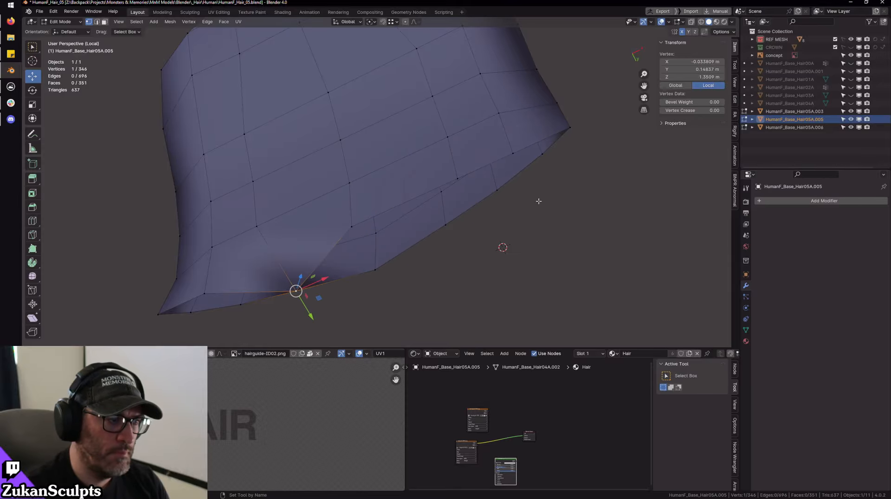
- In edge selection mode, select the two symmetric vertical edges in the lowest inner row, one on each side of the centre edge
alt+right_drag(539, 200, 445, 180)
middle_drag(446, 180, 445, 201)
key(2)
click(445, 201)
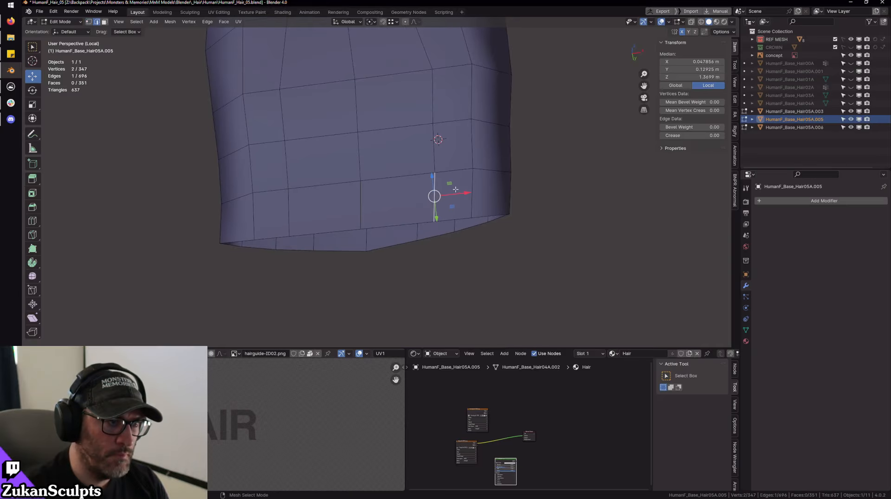
key(g)
key(x)
right_click(438, 195)
shift+click(289, 218)
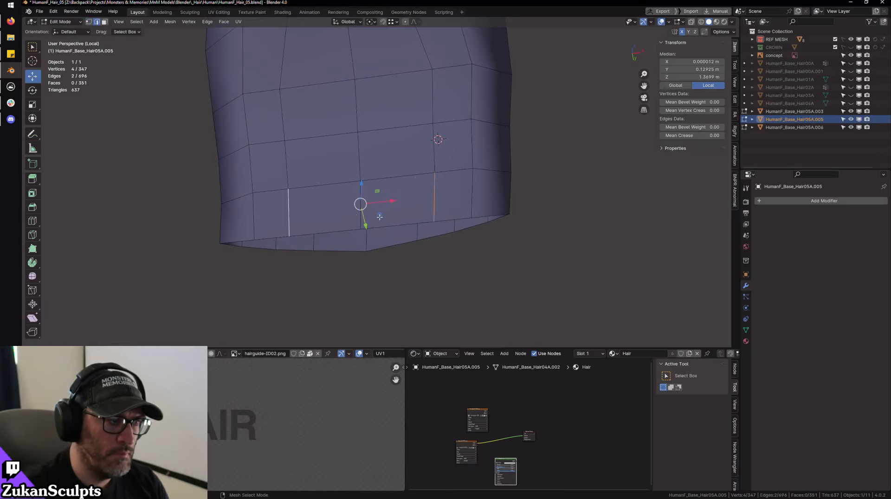
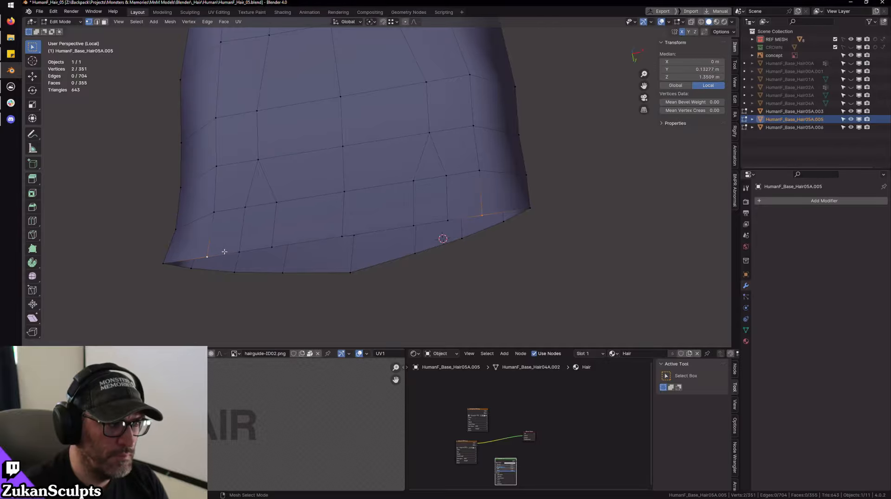
- Scale the outermost inner-side vertex pairs on the bottom edge and the row above it outwards along X
key(r)
drag(366, 233, 376, 231)
click(232, 205)
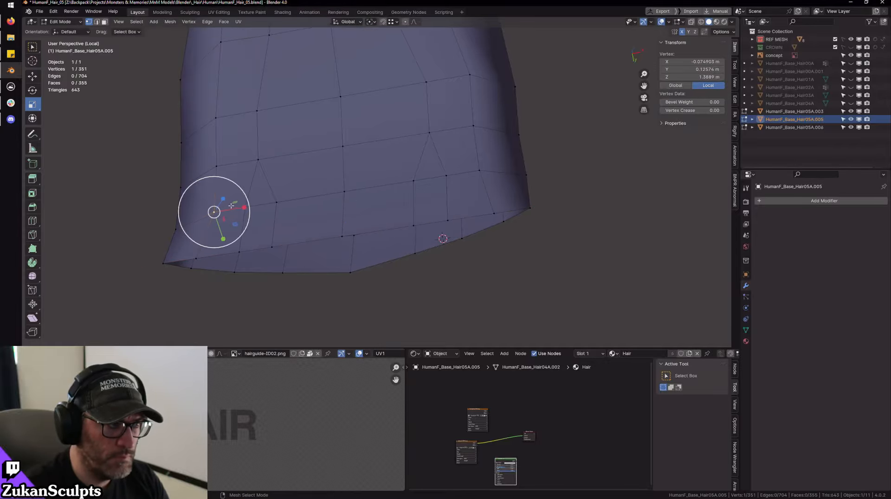
shift+click(466, 164)
drag(380, 188, 384, 186)
- Scale the outermost inner-side vertex pairs of the next two rows up outwards along X, the upper pair by about 1.094
click(472, 126)
shift+click(216, 165)
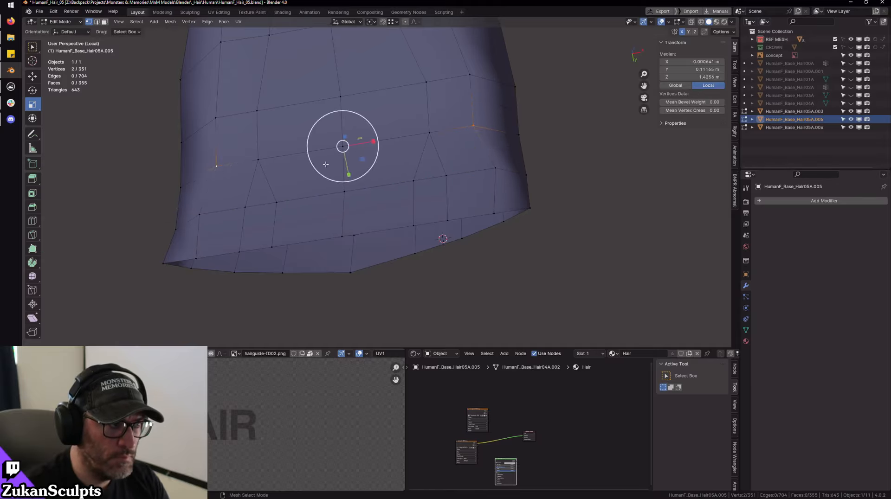
drag(374, 139, 378, 140)
middle_drag(275, 117, 260, 153)
click(208, 159)
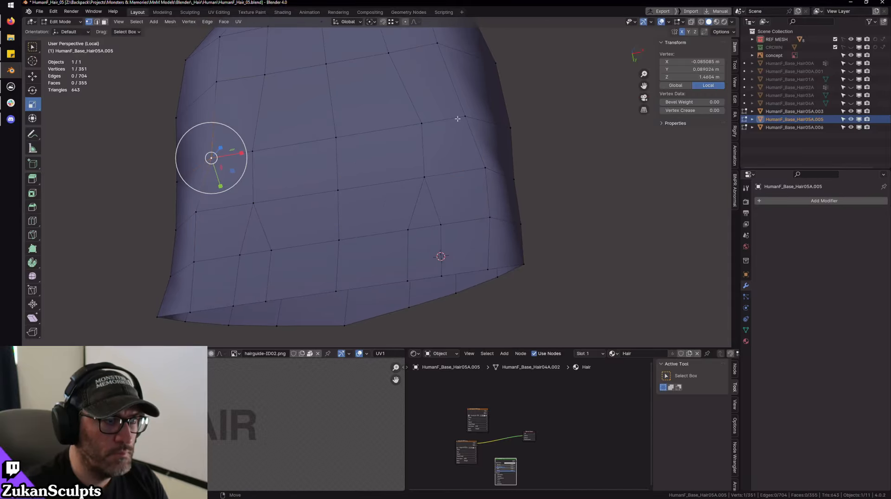
shift+click(469, 116)
drag(362, 135, 366, 134)
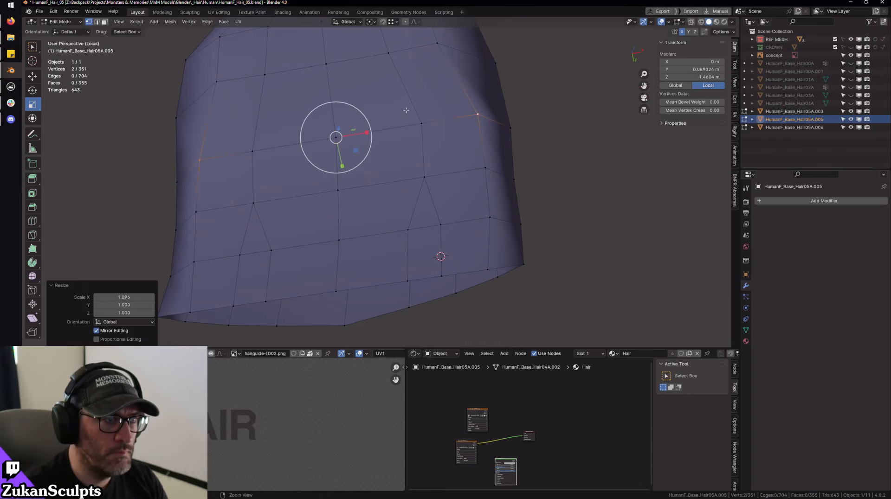
- Select the outermost inner-side vertex pair of the bend row and scale it outwards along X
middle_drag(353, 140, 344, 176)
click(205, 164)
shift+click(425, 129)
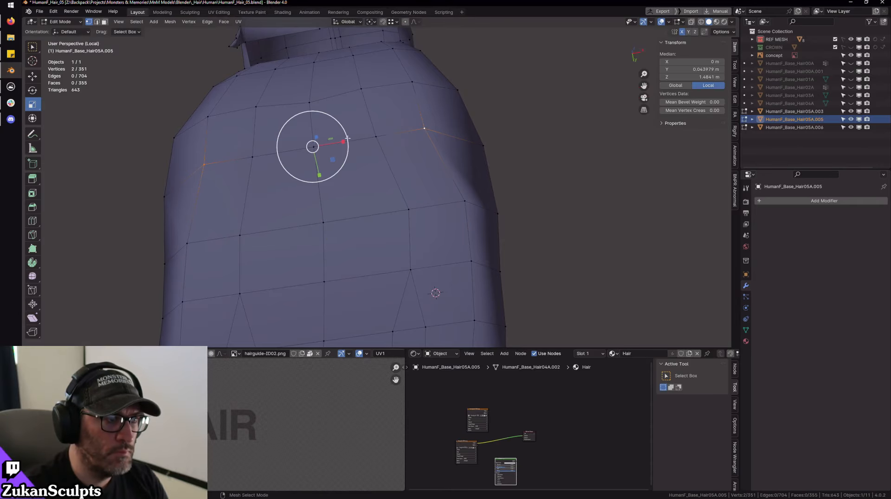
drag(348, 138, 347, 138)
click(348, 138)
- Select the outermost inner-side vertex pair in the row above the bend row and scale it outwards along X
click(412, 82)
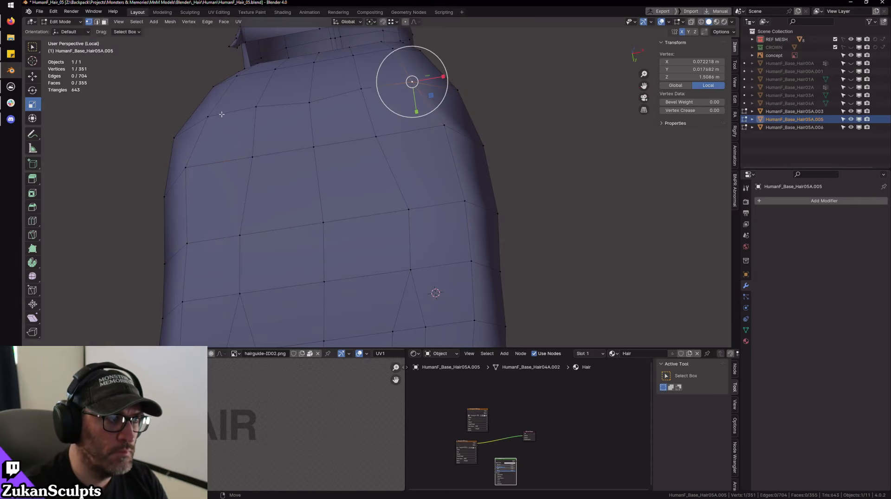
shift+click(208, 116)
drag(334, 93, 342, 93)
- In edge mode, fill the underside gap between the inner and outer bottom edges with faces, working symmetrically from the centre towards both corners
middle_drag(343, 93, 438, 247)
key(ctrl+Tab)
click(453, 234)
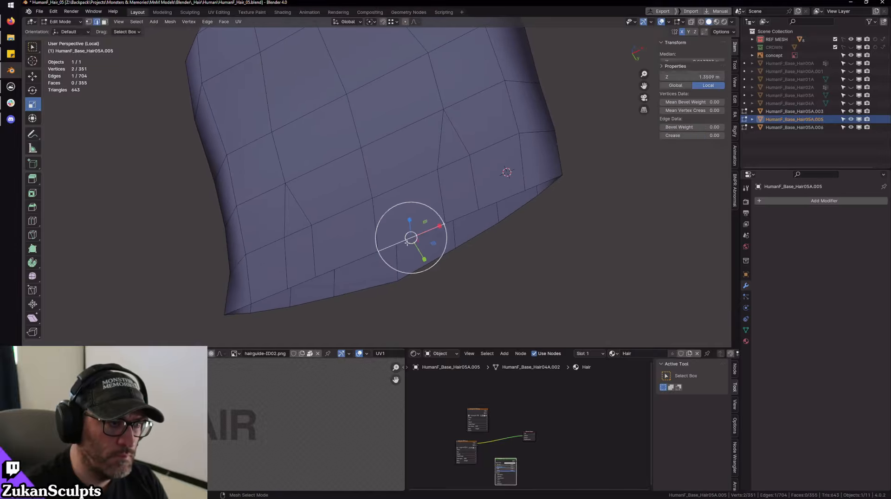
key(w)
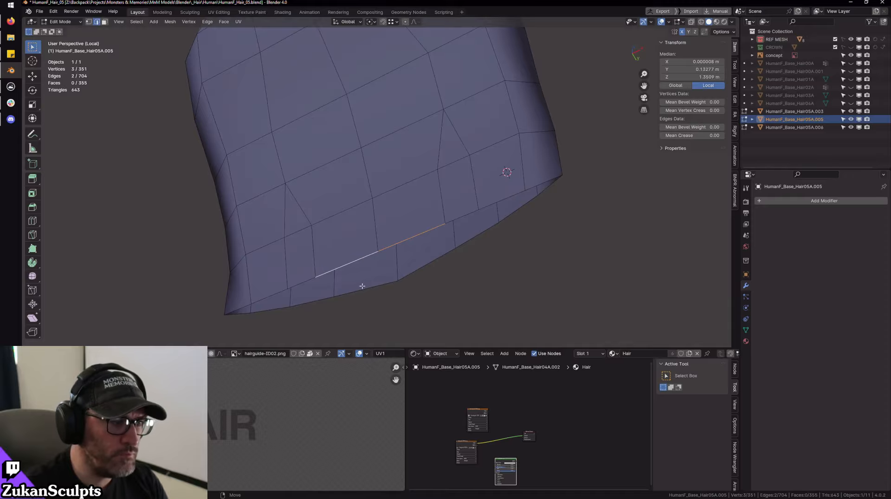
right_click(438, 271)
click(438, 270)
click(464, 217)
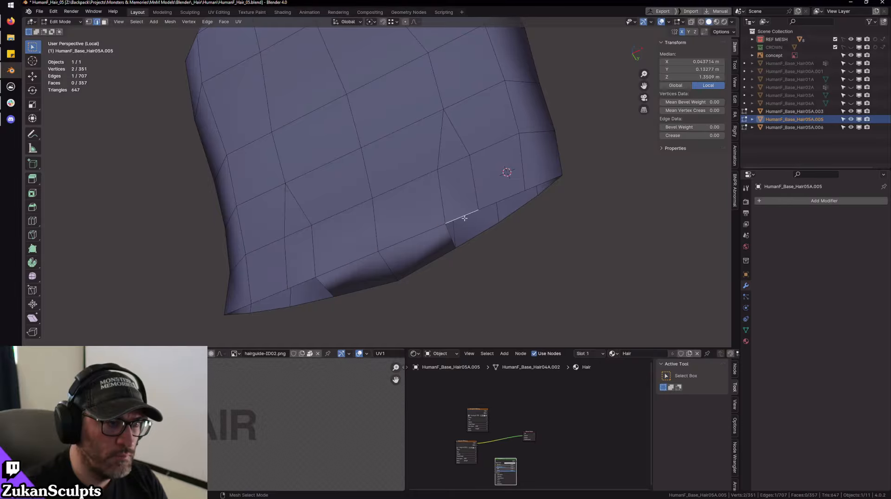
key(f)
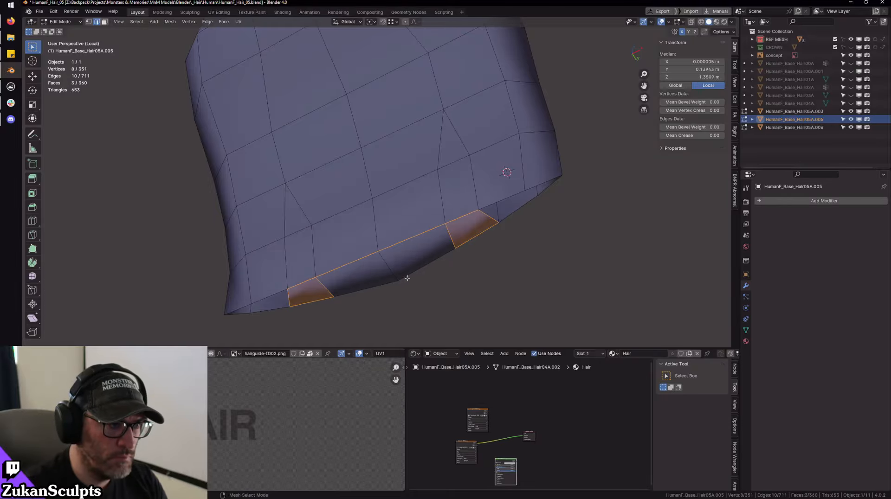
click(508, 200)
shift+click(513, 213)
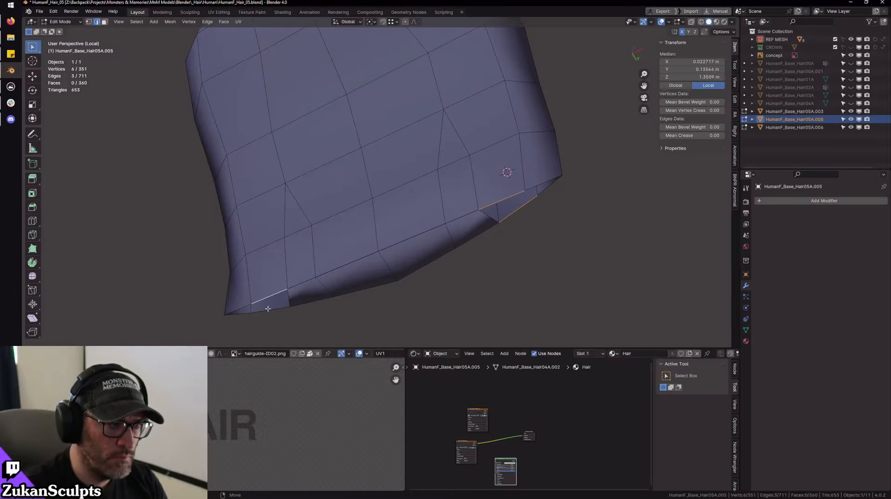
key(f)
- Select the bottom edge vertices with see-through display and try to merge them
mouse_move(551, 229)
middle_down()
mouse_move(477, 255)
mouse_move(469, 234)
mouse_move(508, 252)
mouse_move(425, 251)
mouse_move(410, 239)
mouse_move(418, 241)
mouse_move(411, 231)
mouse_move(429, 219)
mouse_move(421, 227)
middle_up()
key(shift+z)
scroll(426, 250, up, 1)
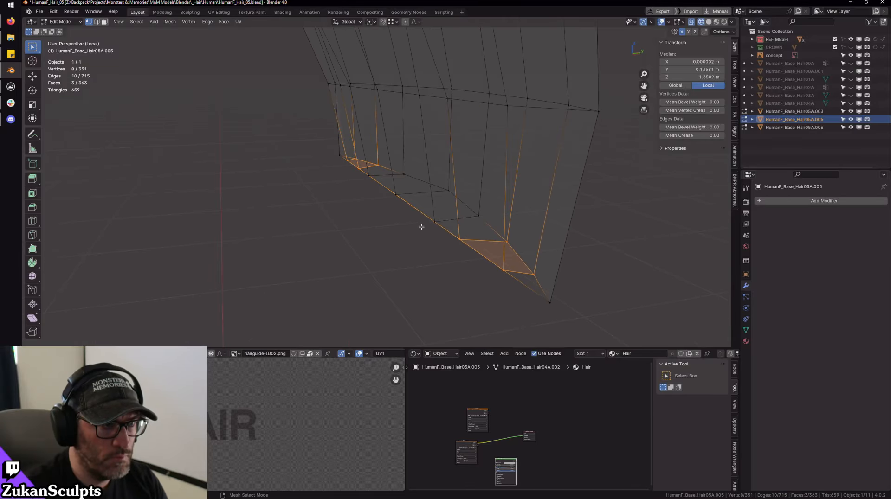
middle_drag(473, 259, 422, 294)
drag(428, 285, 394, 185)
mouse_move(394, 185)
middle_down()
mouse_move(442, 225)
mouse_move(441, 247)
mouse_move(468, 209)
mouse_move(482, 213)
mouse_move(464, 193)
mouse_move(534, 165)
mouse_move(511, 183)
mouse_move(477, 183)
mouse_move(424, 213)
middle_up()
key(m)
click(445, 247)
key(alt+z)
- Select the whole inner bottom vertex row in the right side view and move it up along Z
key(ctrl+Tab)
click(530, 170)
key(ctrl+Tab)
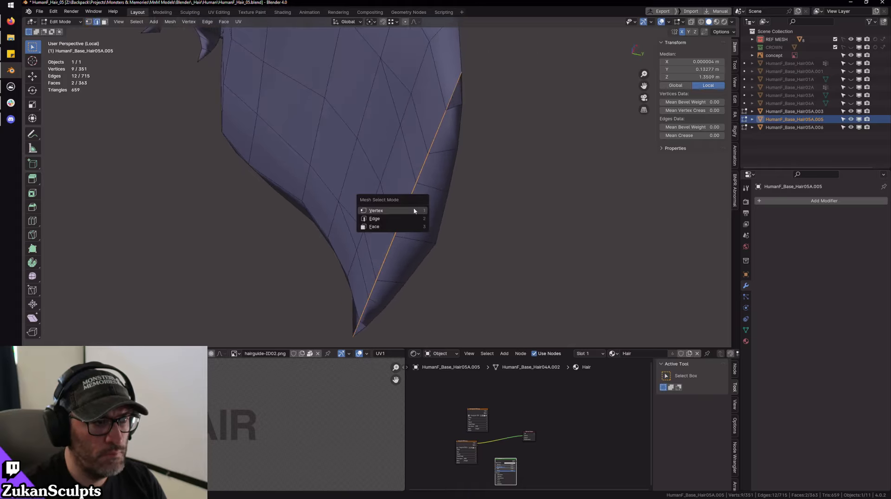
click(414, 211)
click(395, 233)
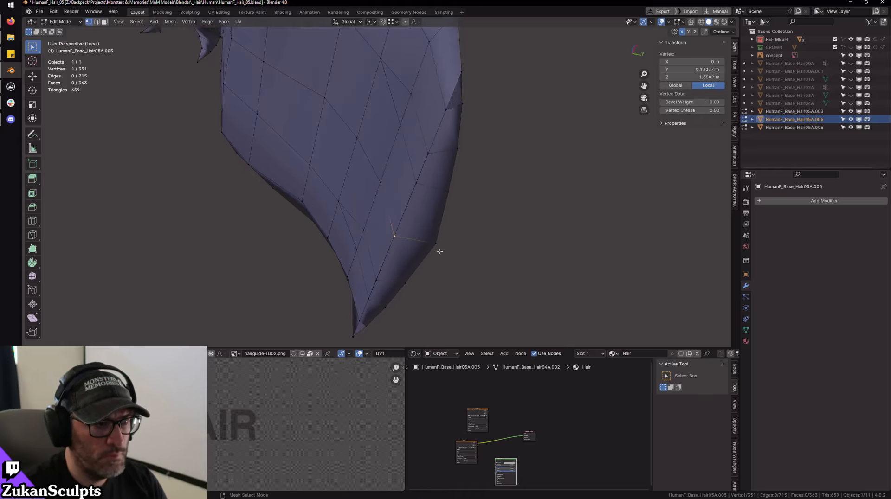
middle_drag(396, 241, 416, 249)
key(KP_3)
scroll(417, 257, up, 3)
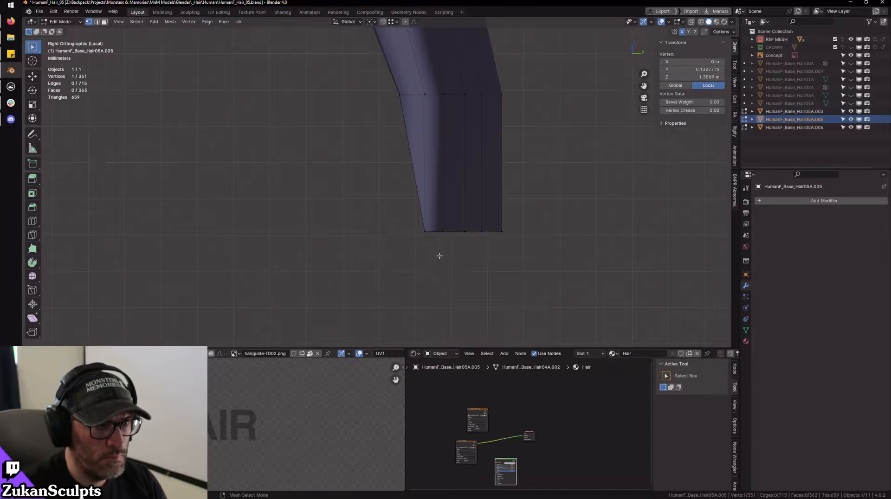
key(ctrl+Tab)
click(406, 256)
drag(382, 258, 434, 219)
middle_drag(423, 219, 430, 205)
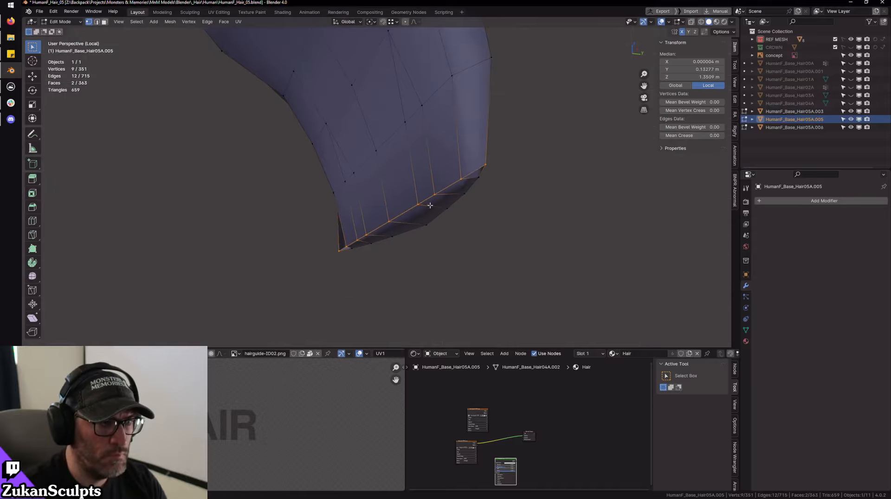
key(w)
drag(391, 196, 391, 182)
- Select the outer bottom vertices in the right side view, rotate them about 38.3° and shift them slightly downwards
middle_drag(392, 182, 466, 235)
key(KP_3)
drag(436, 260, 524, 208)
key(e)
drag(506, 239, 490, 261)
key(w)
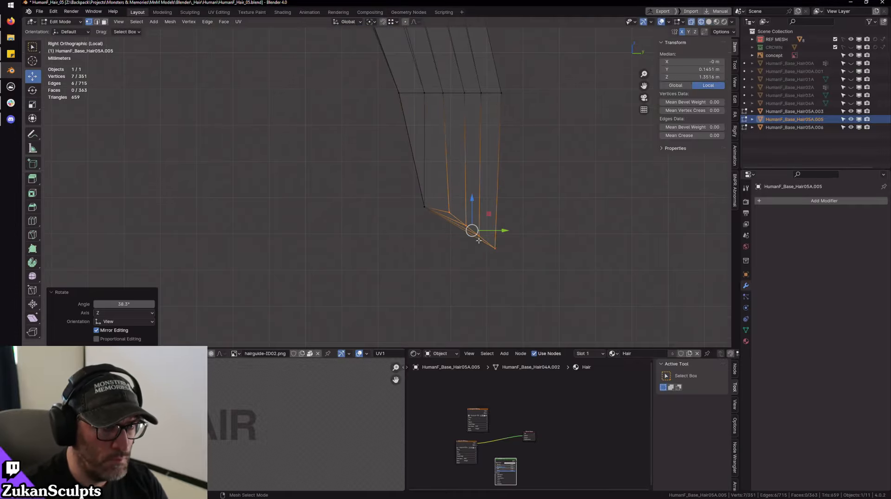
mouse_move(471, 229)
mouse_down()
mouse_move(459, 243)
mouse_move(485, 264)
mouse_move(464, 242)
mouse_up()
key(e)
key(w)
key(shift+z)
middle_drag(467, 242, 389, 209)
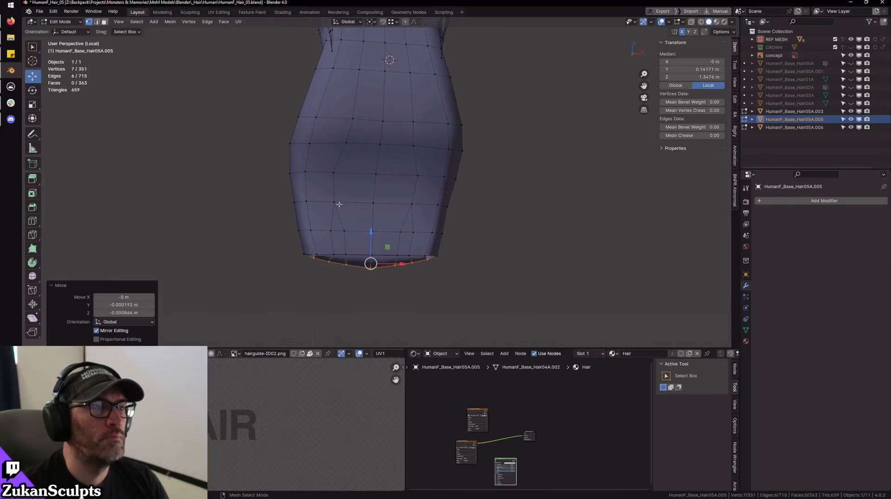
- Select the two stacked vertices beside the centre line on the inner side's left half and move them inwards along X
drag(331, 181, 349, 223)
drag(364, 189, 370, 189)
scroll(441, 211, up, 2)
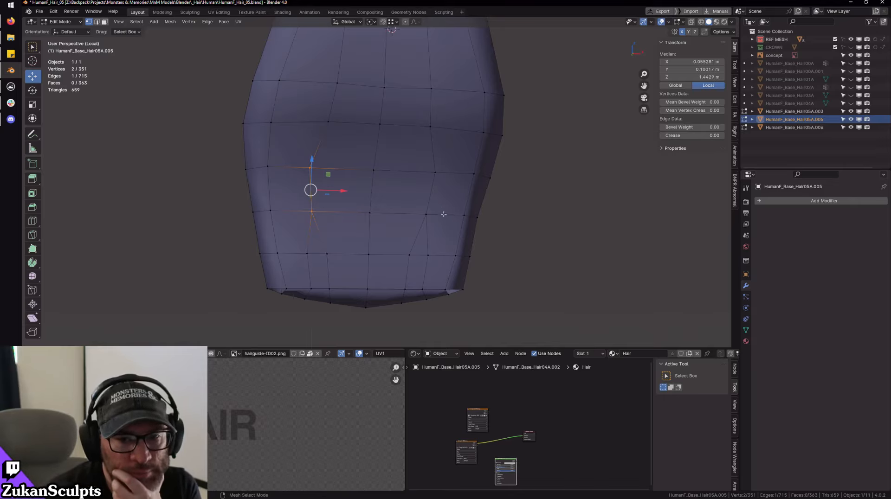
- Match the lower left vertex to its right-hand counterpart by setting its local Y to 0.11198 m and Z to 1.4257 m
mouse_move(440, 209)
middle_down()
mouse_move(412, 219)
mouse_move(433, 208)
middle_up()
click(419, 214)
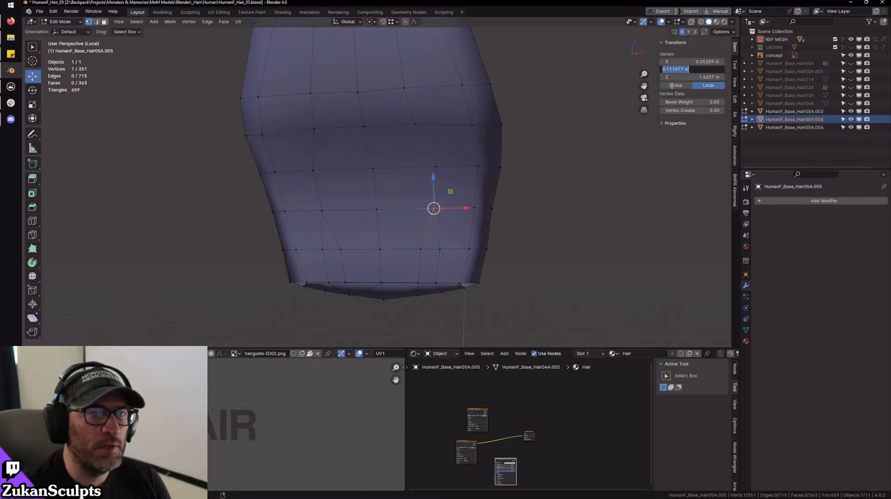
click(291, 192)
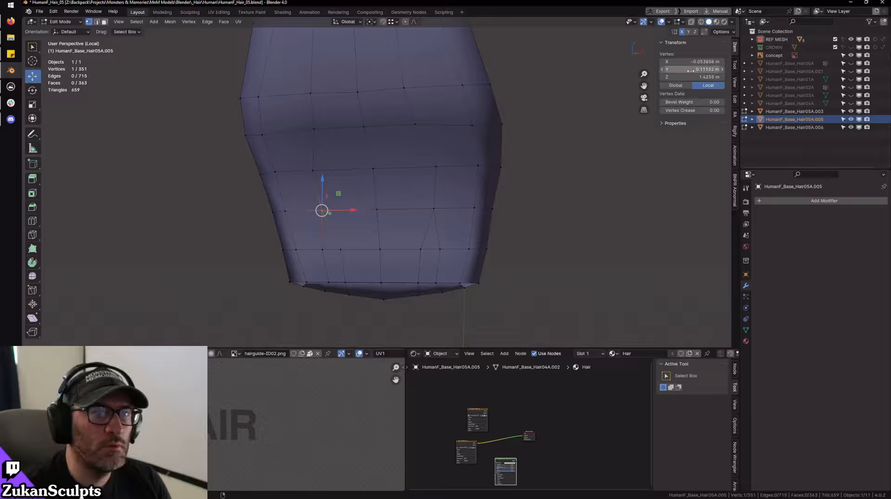
click(435, 208)
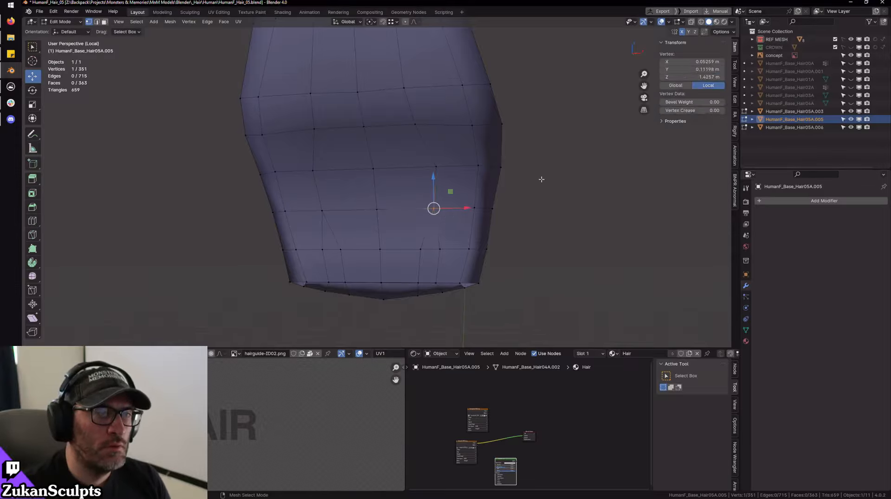
click(676, 86)
click(700, 84)
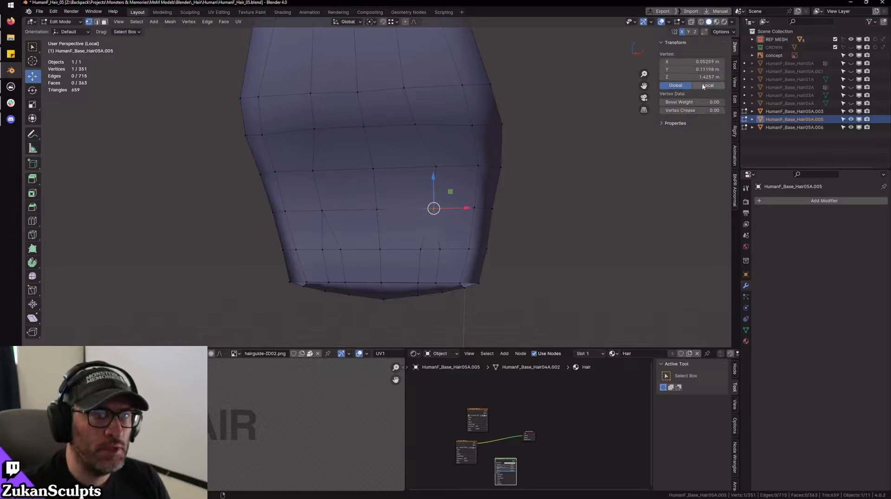
click(702, 76)
click(308, 191)
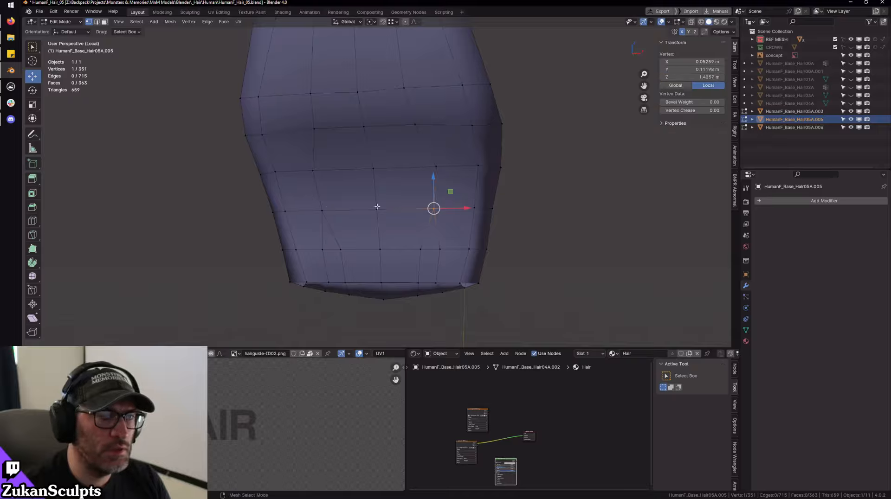
click(321, 211)
click(708, 85)
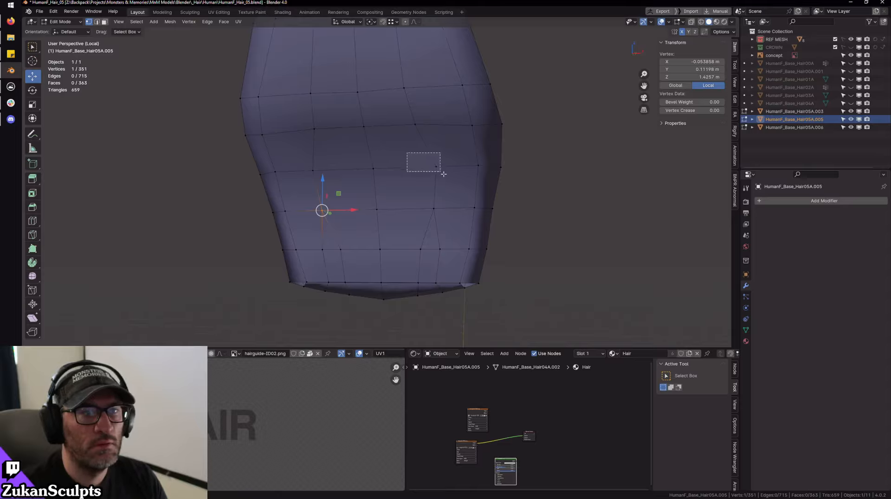
- Set the lower left vertex's X to -0.05259 m to mirror its counterpart, and move the symmetric pair inwards along X
click(429, 171)
click(429, 208)
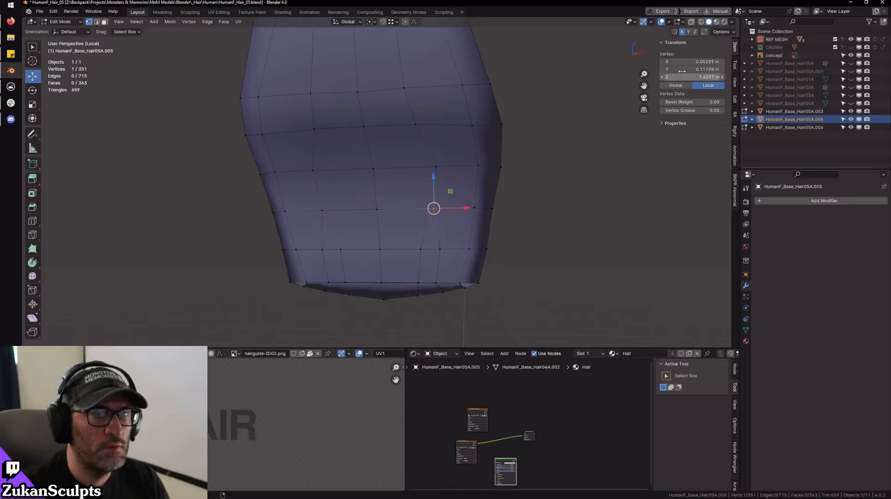
drag(304, 193, 361, 221)
click(682, 64)
text(-0.05259)
key(Return)
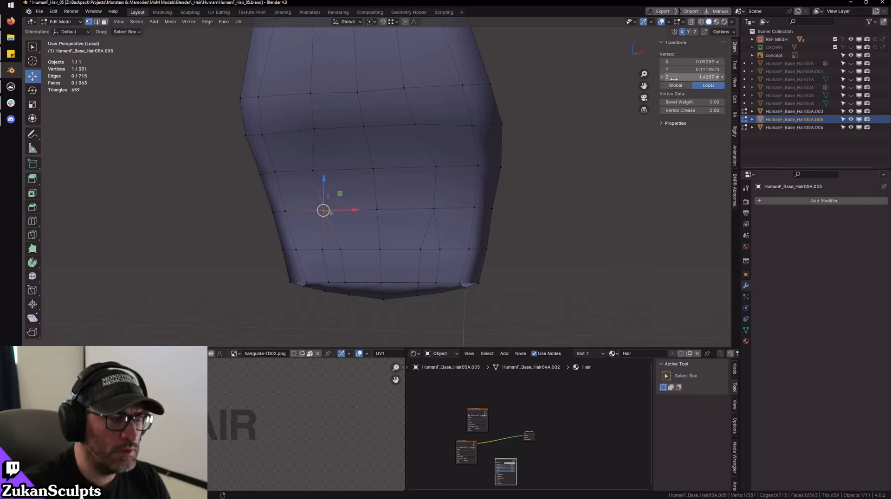
drag(350, 210, 355, 210)
- Set the X of the left vertex in the row above to -0.056733 m to mirror its right-hand counterpart
click(320, 177)
click(439, 172)
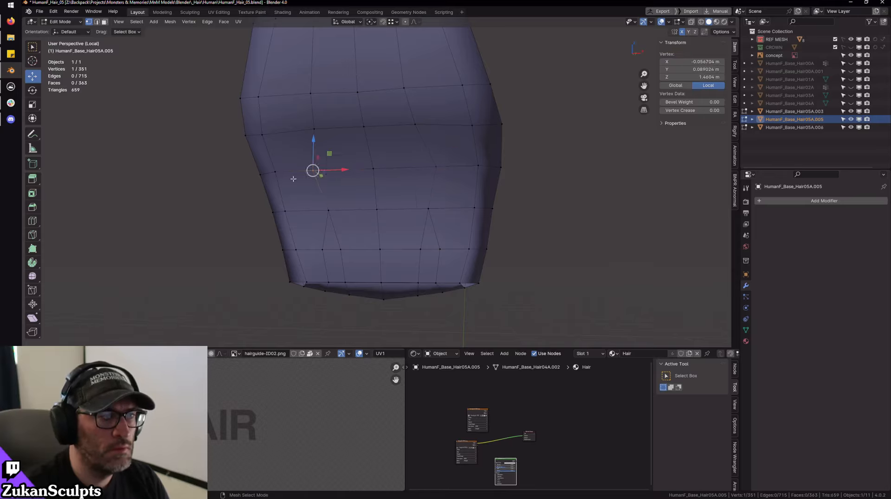
click(692, 62)
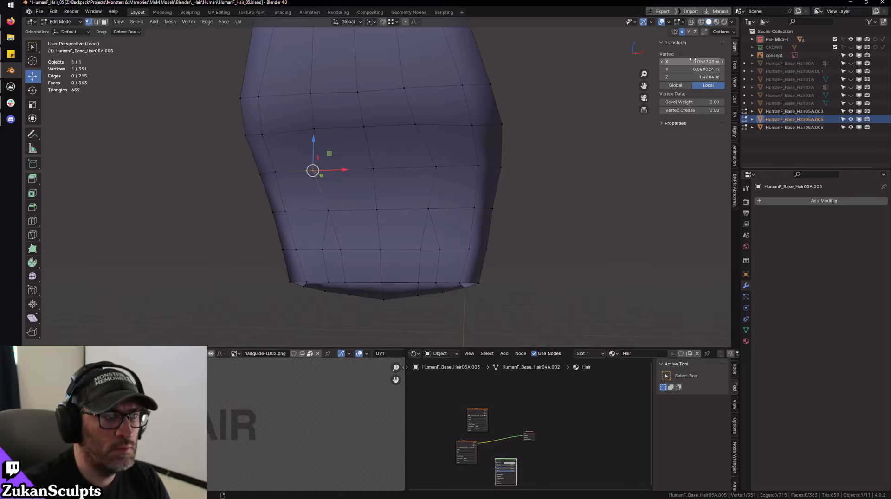
- Select both vertices of that upper pair and level them by scaling to 0 along Z and Y
shift+click(437, 167)
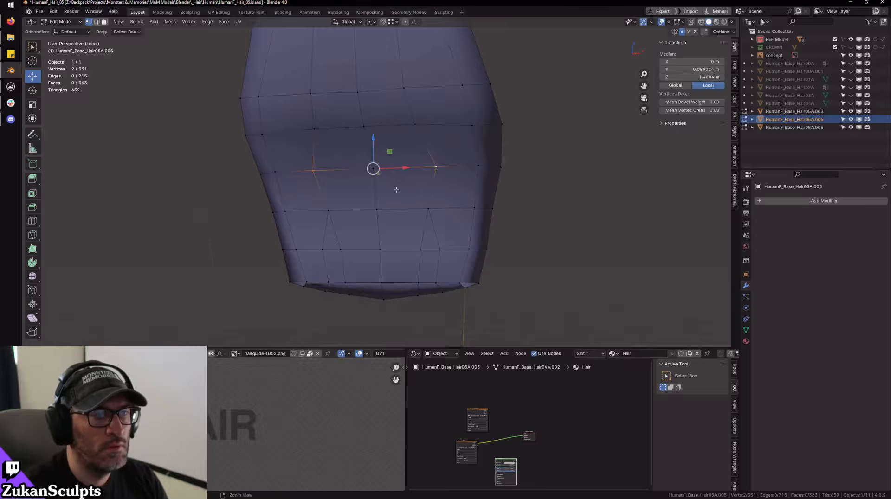
key(shift+space)
key(s)
middle_drag(436, 167, 406, 158)
drag(411, 145, 411, 146)
key(0)
middle_drag(411, 145, 418, 149)
drag(398, 177, 398, 177)
key(0)
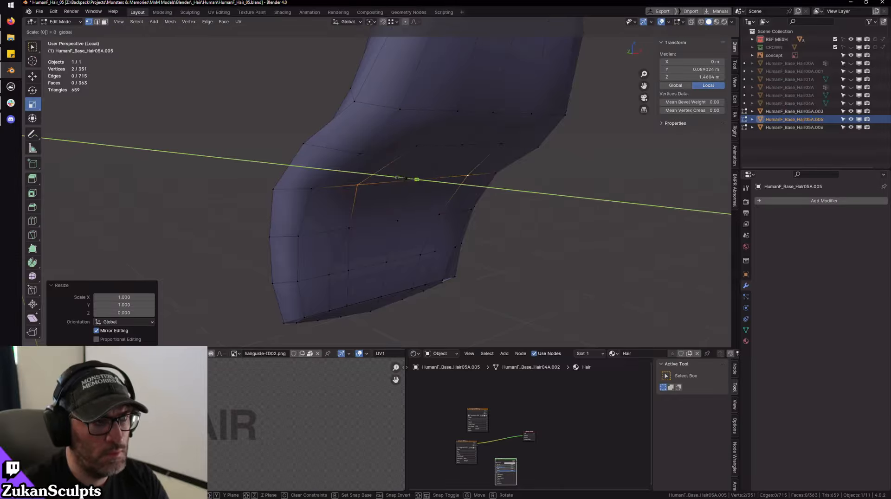
- Select the left vertex of the upper pair and move it 0.009975 m inwards along X with mirror editing
middle_drag(561, 252, 473, 205)
drag(283, 132, 350, 154)
key(shift+space)
key(g)
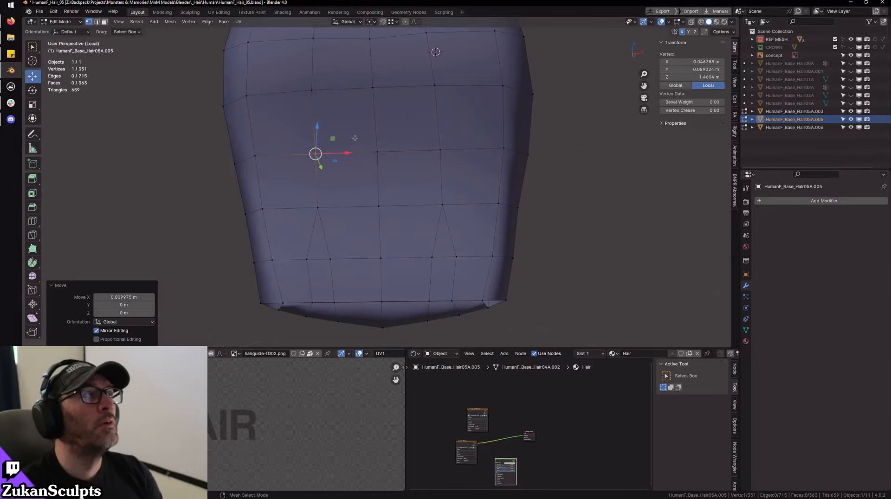
- Exit local view and examine the long back hair against the body in object mode
middle_drag(410, 123, 429, 187)
key(KP_Divide)
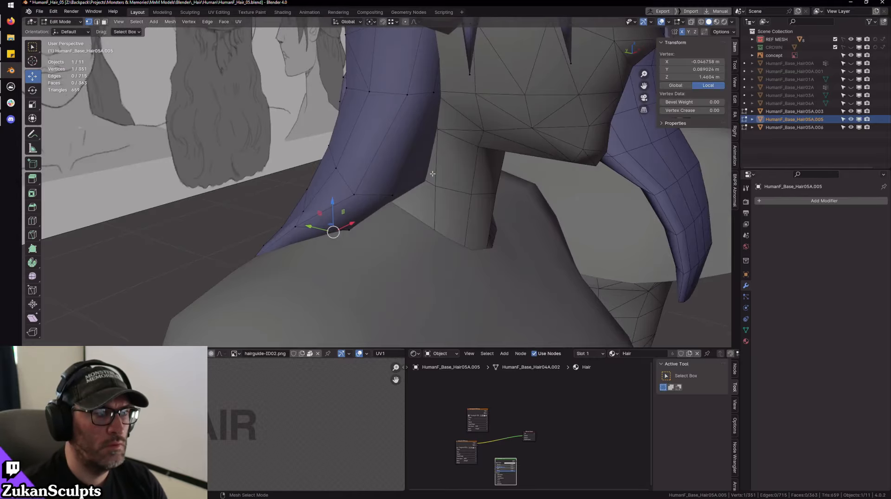
key(Tab)
mouse_move(343, 173)
middle_down()
mouse_move(513, 183)
mouse_move(457, 260)
mouse_move(458, 195)
mouse_move(347, 228)
mouse_move(410, 238)
middle_up()
key(Tab)
- Select the bottom corner vertex of the back hair and move it along Y to 0.13736 m with an enlarged proportional editing radius
key(shift+z)
drag(409, 238, 432, 266)
key(shift+z)
middle_drag(455, 237, 432, 242)
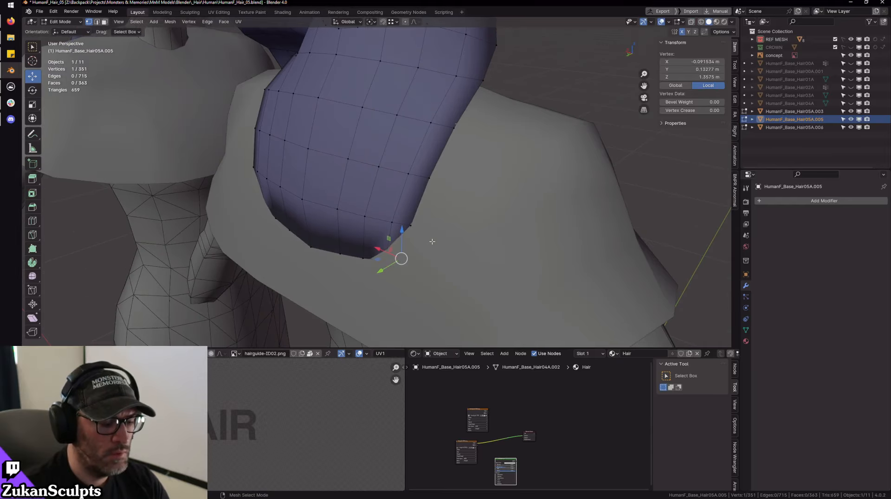
key(g)
key(y)
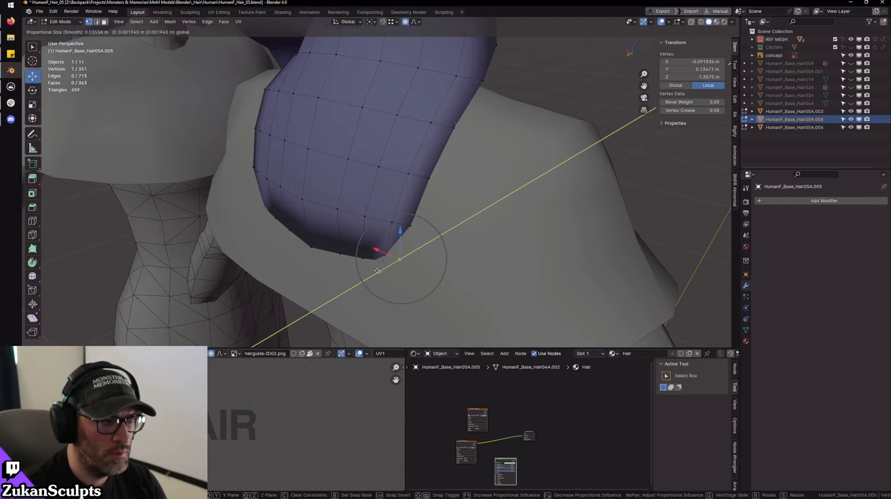
scroll(383, 270, down, 8)
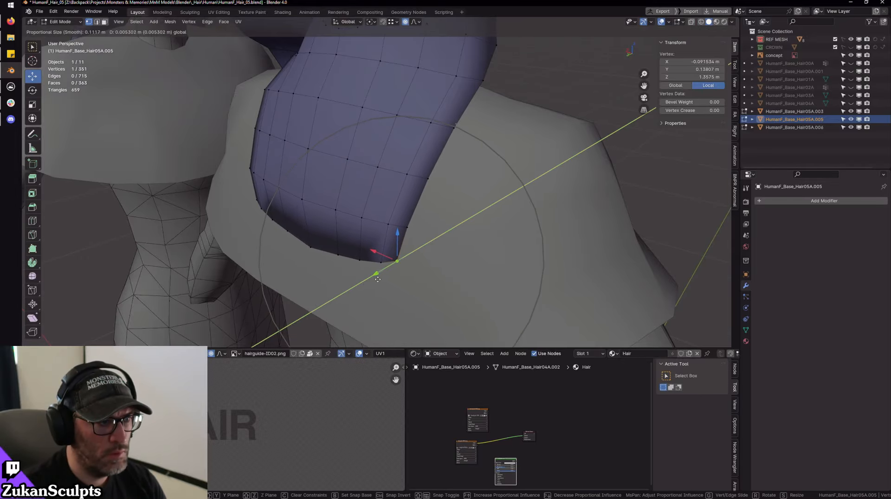
click(380, 280)
middle_drag(379, 281, 395, 267)
scroll(400, 263, up, 3)
- Turn off proportional editing and move the bottom corner vertex 0.00106 m along Y and up to Z 1.3626 m
key(o)
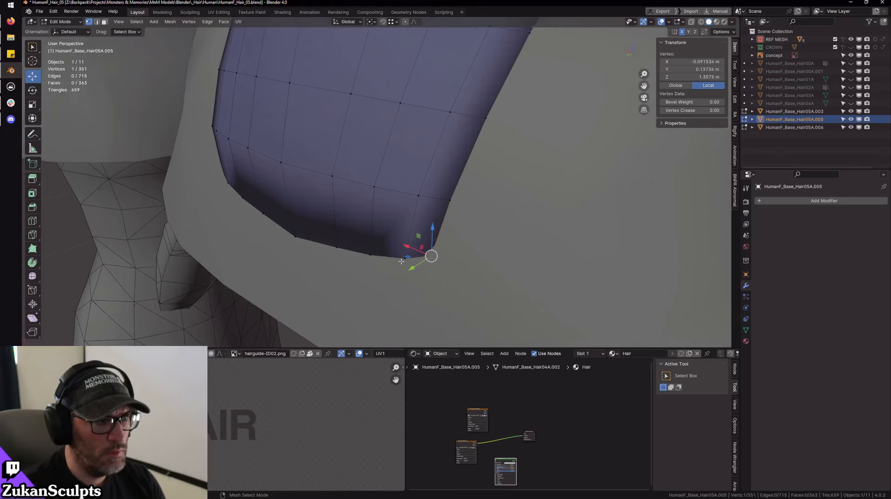
key(g)
key(y)
click(411, 270)
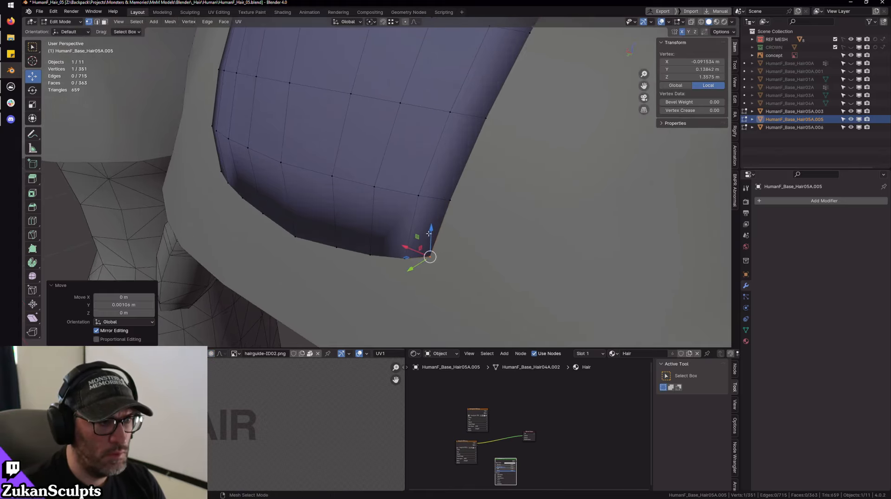
key(g)
key(z)
click(431, 223)
- Isolate the back hair in local view and fill the triangular gap at its bottom corner on the negative X side
key(KP_Divide)
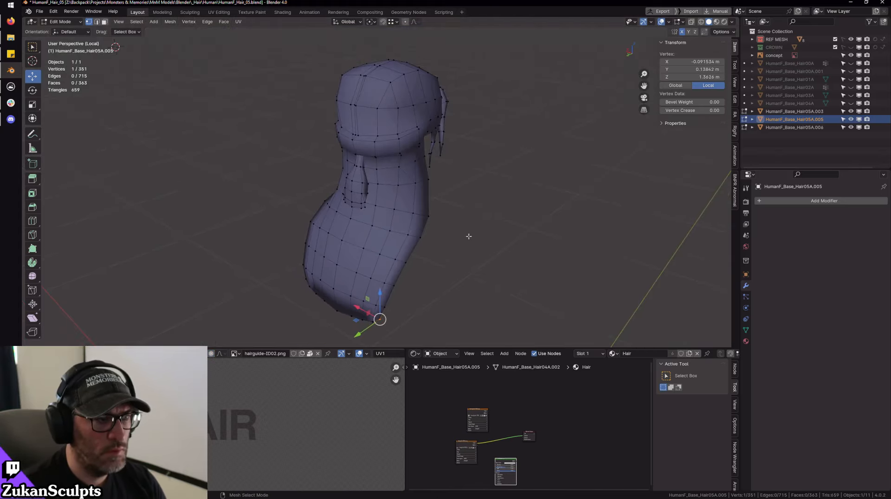
scroll(459, 251, up, 5)
middle_drag(446, 214, 375, 224)
key(ctrl+KP_1)
key(g)
click(414, 215)
key(ctrl+Tab)
click(399, 233)
click(375, 224)
ctrl+alt+click(413, 261)
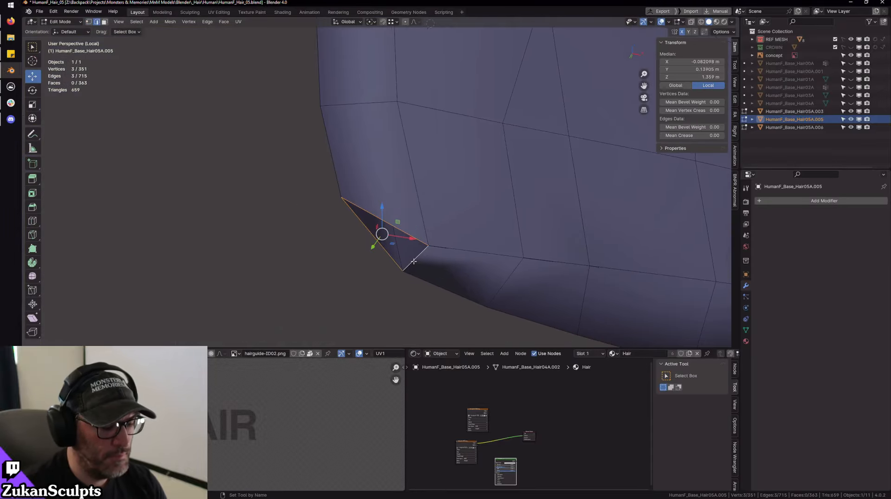
key(ctrl+f)
click(415, 263)
- Fill the matching triangular gap at the opposite bottom corner, on the positive X side
scroll(415, 262, down, 3)
middle_drag(551, 221, 376, 204)
scroll(375, 203, up, 2)
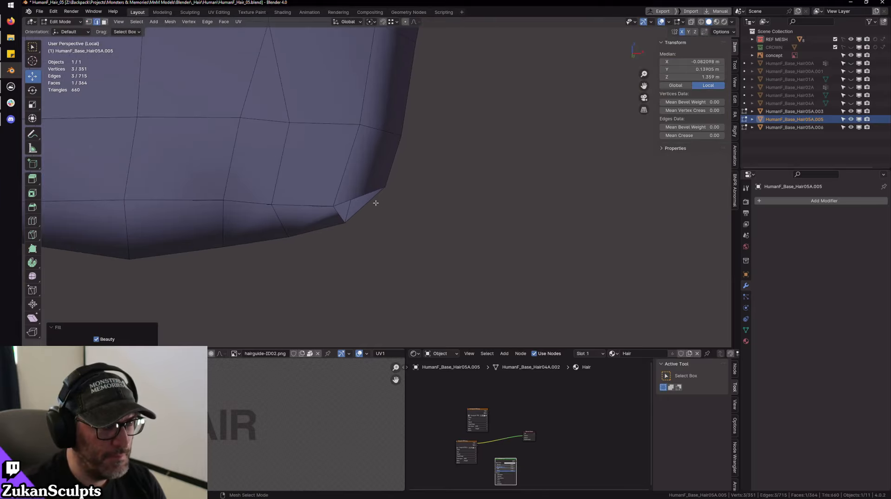
ctrl+alt+click(350, 197)
key(ctrl+f)
click(350, 197)
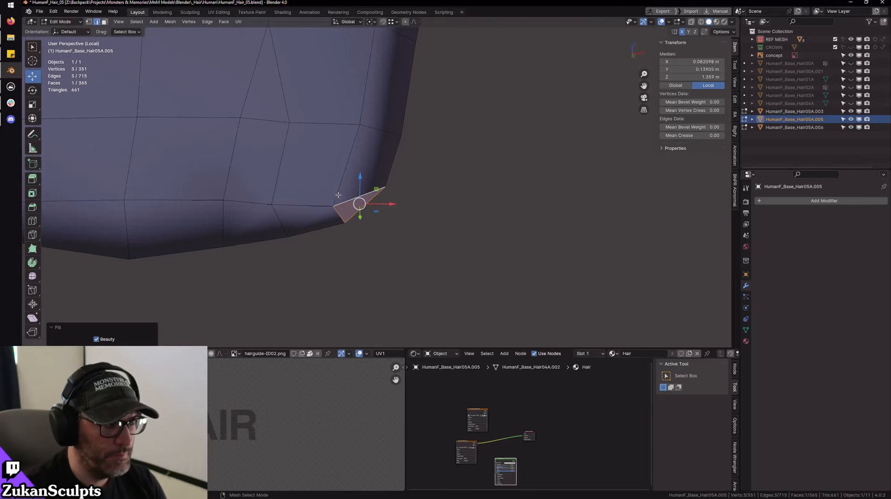
- Select an inner bottom-row vertex and examine the geometry inside the bottom edge in wireframe
shift+middle_drag(288, 224, 404, 244)
scroll(403, 245, up, 3)
key(1)
drag(420, 258, 422, 260)
key(KP_Decimal)
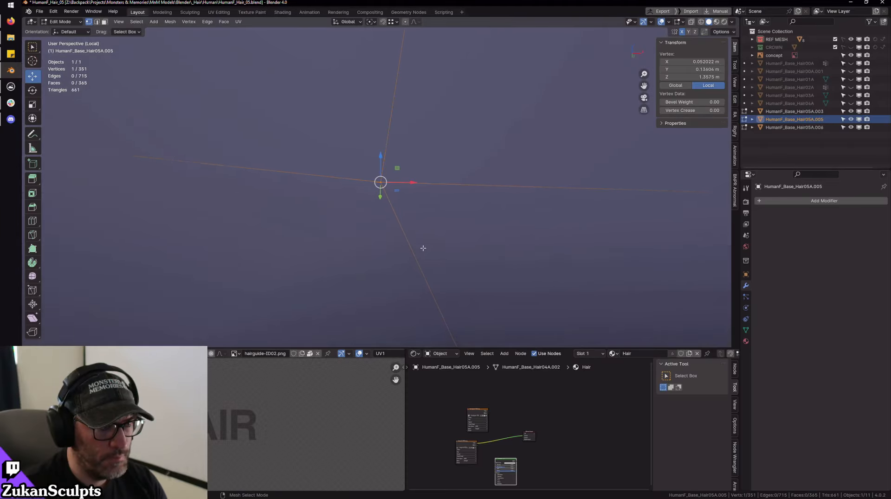
key(shift+z)
scroll(418, 228, down, 4)
middle_drag(355, 208, 284, 215)
shift+middle_drag(283, 216, 342, 264)
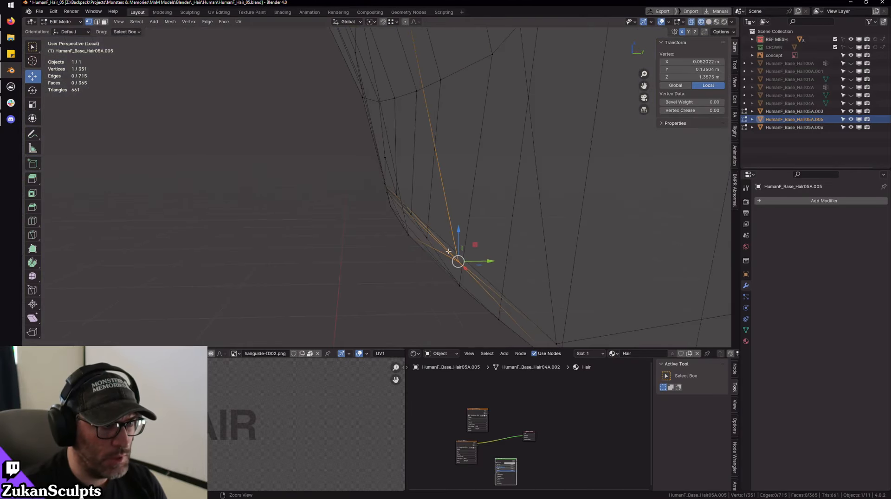
shift+middle_drag(400, 188, 385, 241)
scroll(385, 240, up, 2)
key(ctrl+Tab)
click(368, 254)
middle_drag(411, 283, 410, 275)
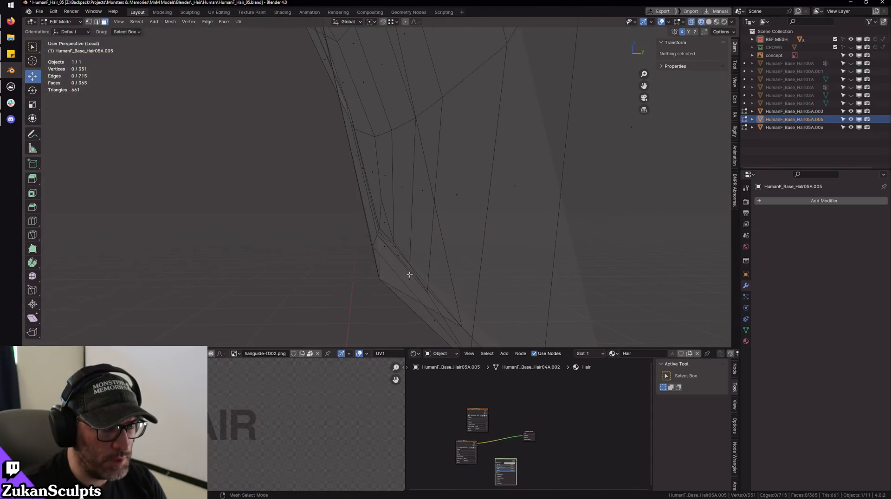
- Reapply smooth shading to the hair and delete the two thin hidden faces inside its bottom edge
key(shift+z)
middle_drag(485, 260, 424, 282)
click(412, 261)
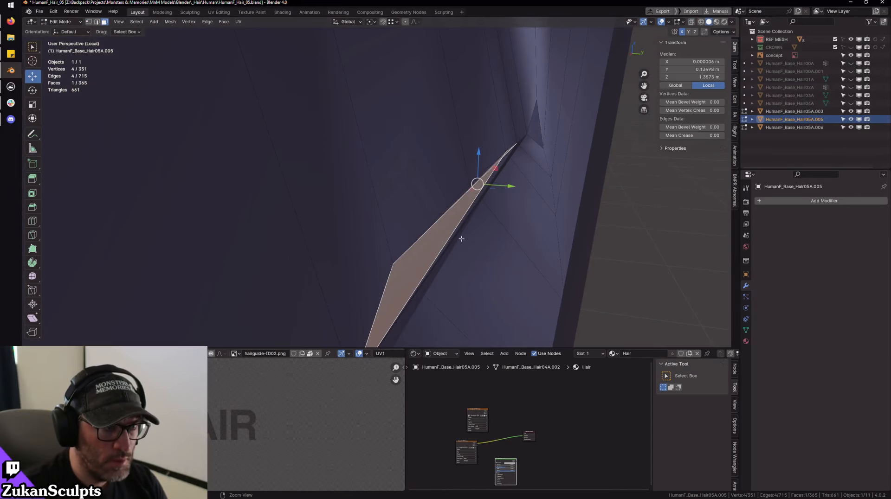
shift+click(449, 249)
mouse_move(451, 247)
middle_down()
mouse_move(497, 227)
mouse_move(451, 238)
middle_up()
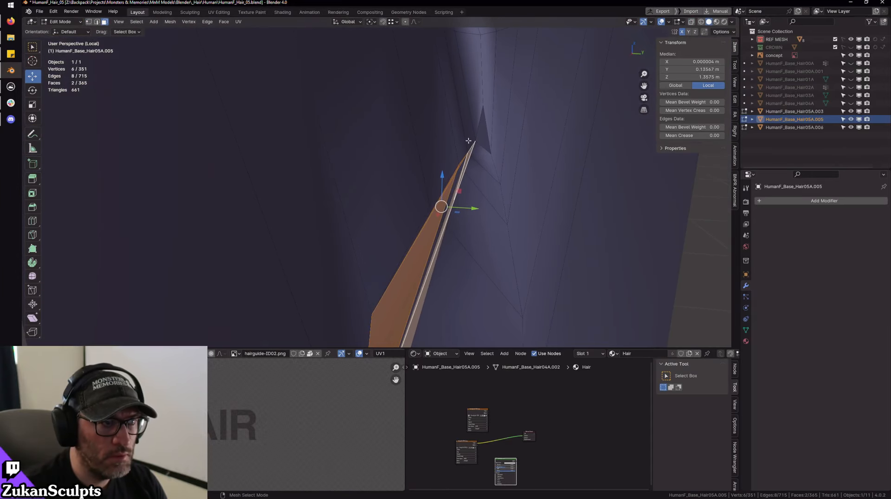
scroll(481, 157, down, 2)
key(Tab)
key(shift+r)
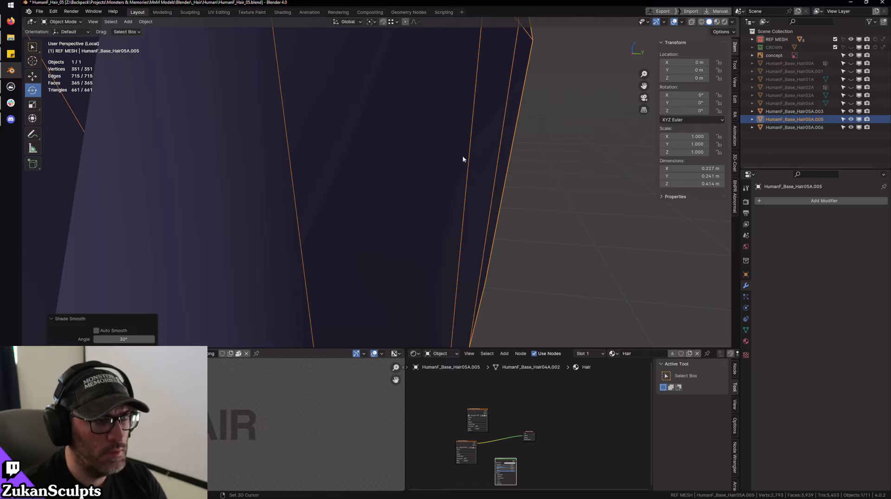
key(Tab)
scroll(462, 157, up, 2)
middle_drag(462, 157, 470, 194)
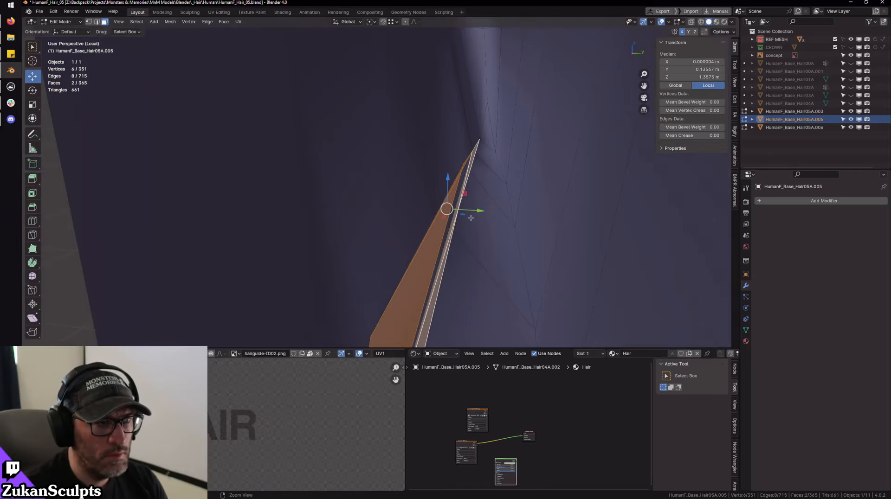
alt+drag(470, 218, 471, 221)
alt+drag(434, 260, 431, 271)
alt+right_drag(431, 271, 444, 260)
alt+drag(444, 260, 429, 239)
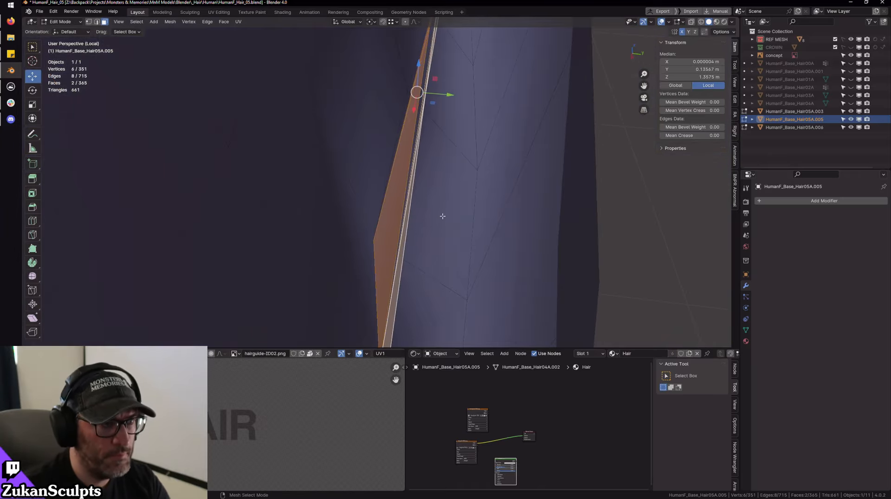
key(x)
click(441, 219)
alt+drag(446, 171, 443, 67)
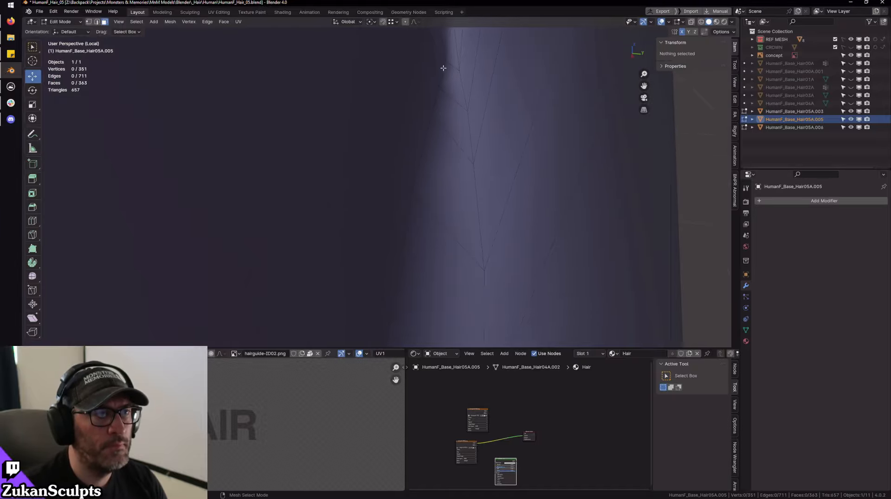
- Select the faces around the lower side and examine the bottom in side-view wireframe and in object mode
double_click(466, 124)
alt+drag(466, 124, 476, 134)
alt+right_drag(475, 134, 446, 171)
key(KP_3)
key(shift+z)
scroll(432, 223, up, 3)
right_click(430, 251)
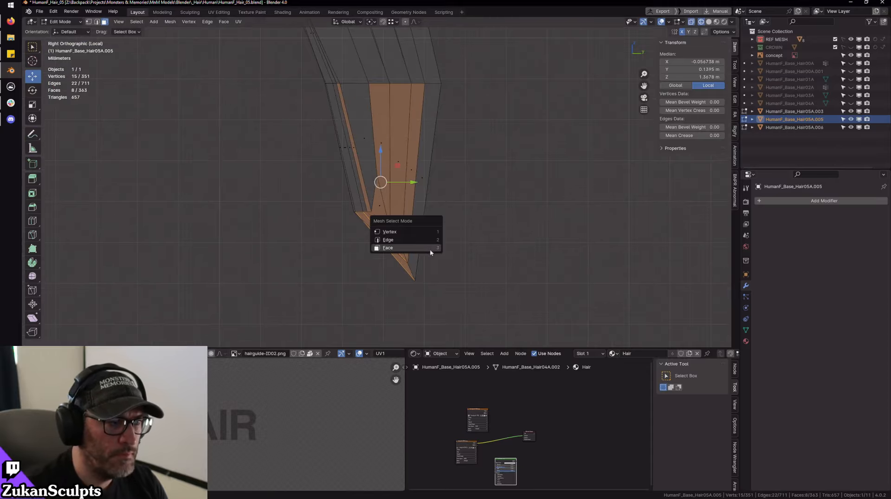
click(420, 235)
alt+drag(420, 234, 460, 219)
key(shift+z)
mouse_move(460, 219)
alt+right_down()
mouse_move(466, 195)
mouse_move(506, 195)
alt+right_up()
key(Tab)
alt+drag(505, 194, 448, 213)
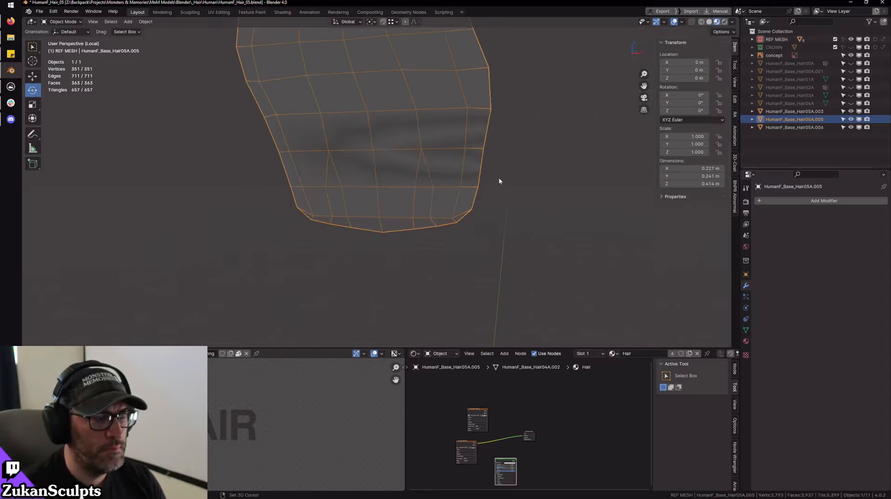
alt+drag(500, 181, 403, 181)
- Select all vertices of the lower back hair in side view and merge them by distance at 0.0101 m
key(Tab)
key(KP_3)
right_click(466, 207)
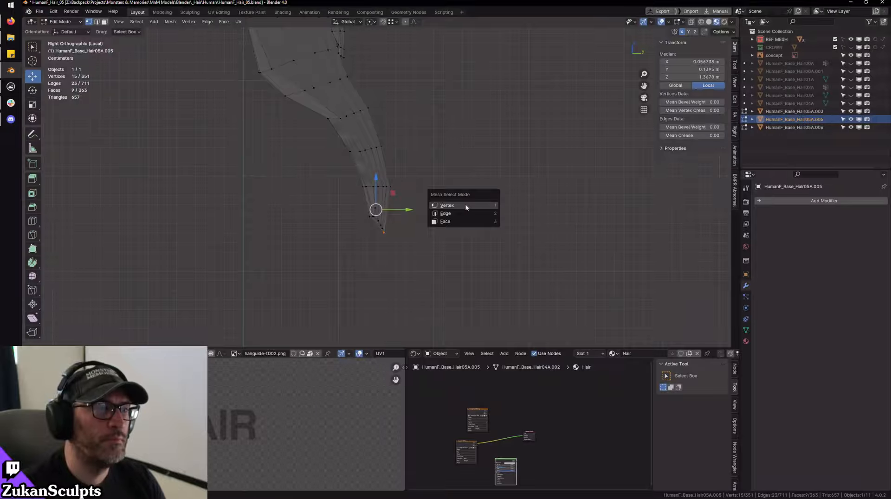
click(465, 206)
alt+middle_drag(376, 162, 417, 205)
scroll(417, 205, up, 2)
drag(333, 123, 517, 331)
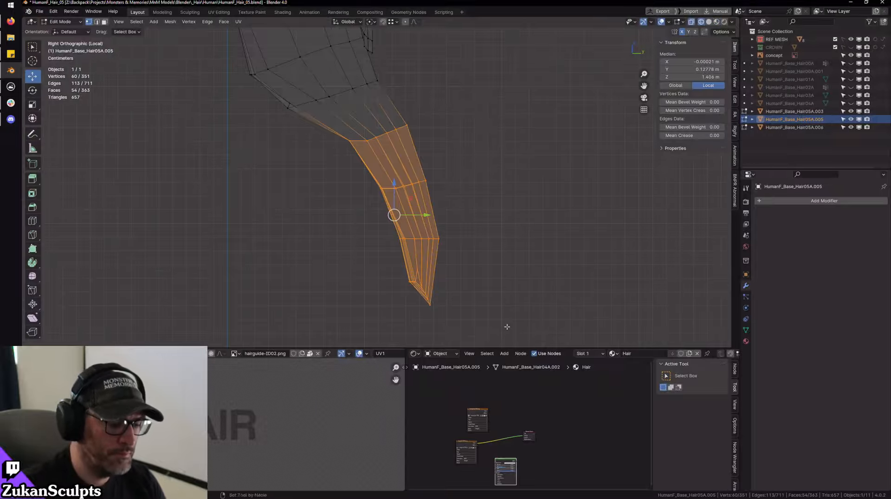
key(m)
click(507, 327)
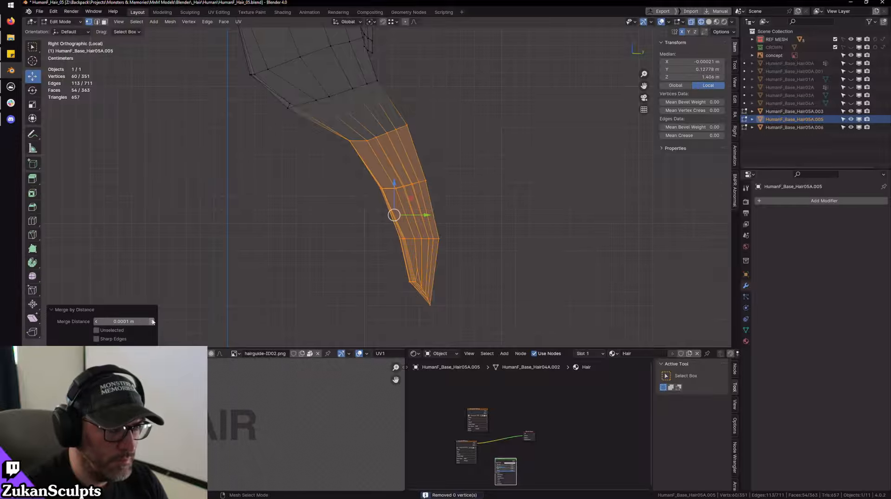
click(152, 322)
- Merge the protruding corner vertex on the negative X side into its neighbouring bottom vertex using At Last
key(shift+z)
alt+drag(388, 269, 457, 255)
alt+middle_drag(457, 255, 423, 185)
alt+drag(440, 203, 504, 178)
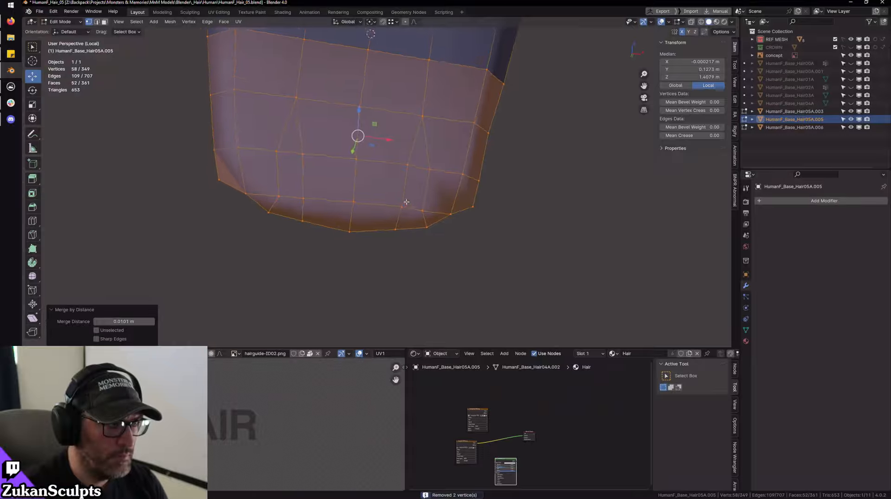
alt+drag(256, 208, 283, 192)
alt+middle_drag(283, 192, 352, 216)
alt+drag(352, 217, 390, 227)
key(ctrl+Tab)
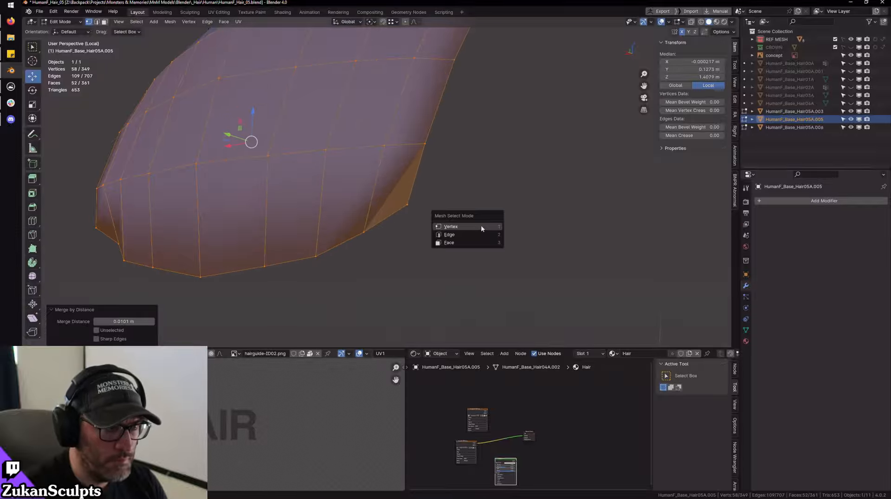
key(Tab)
key(Tab)
scroll(437, 237, up, 1)
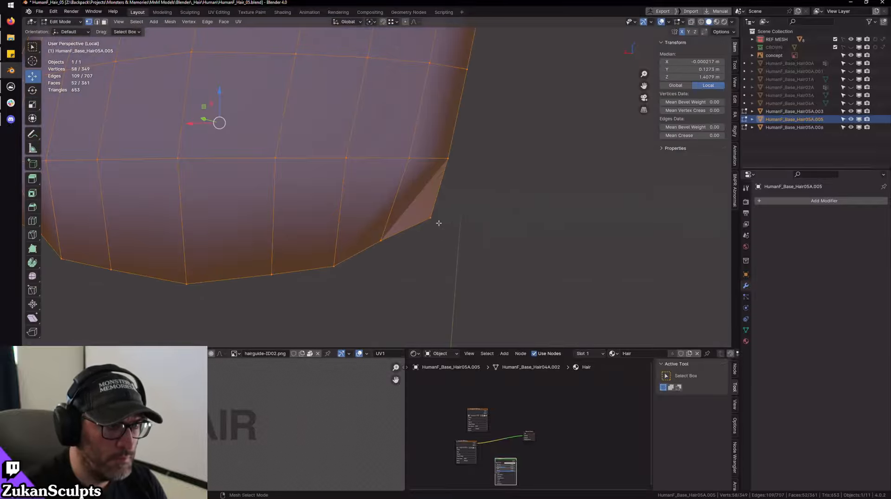
click(439, 223)
click(384, 241)
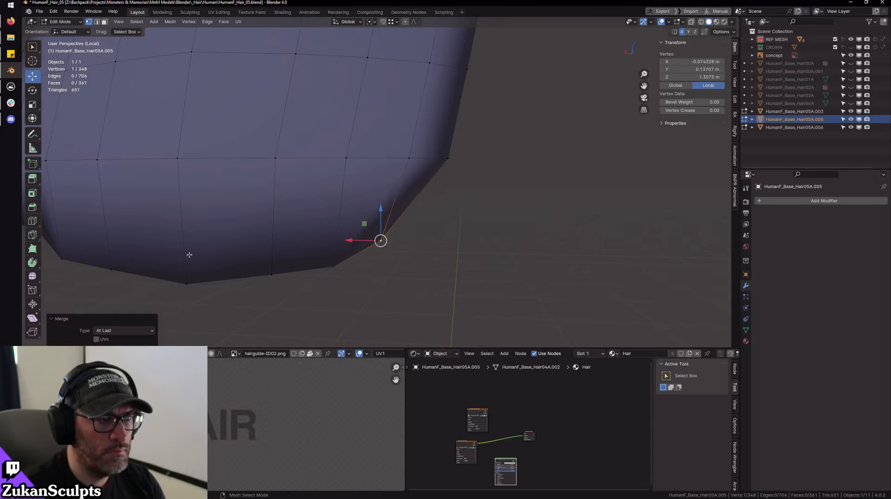
- Merge the mirrored corner vertex on the positive X side into its neighbouring bottom vertex using At Last
middle_drag(190, 255, 256, 224)
key(m)
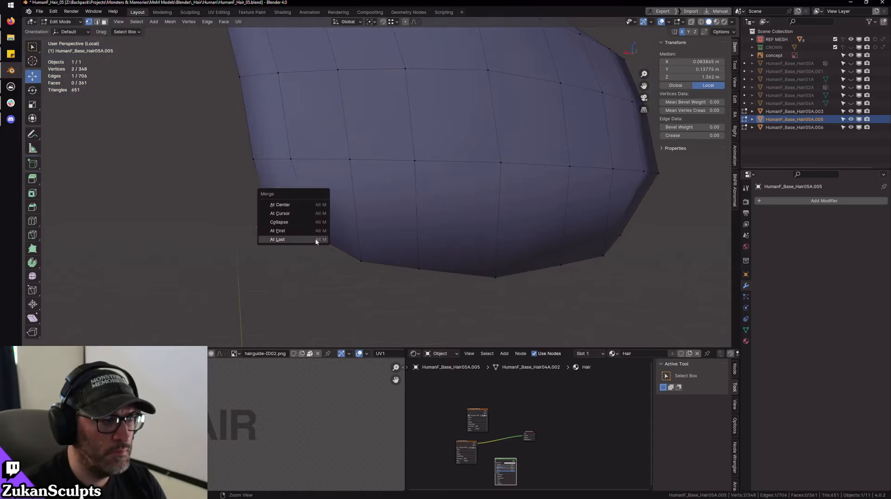
click(316, 239)
middle_drag(316, 239, 455, 246)
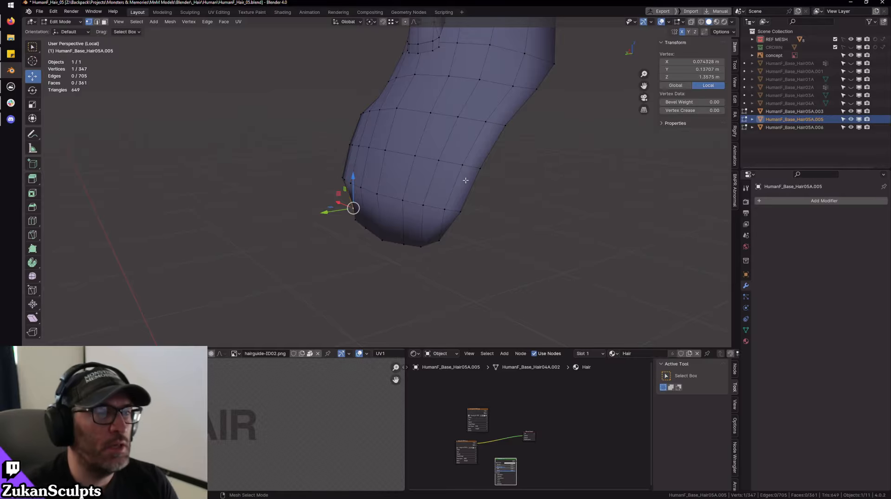
- Select both merged corner vertices and flatten them to the same depth by scaling Y to 0
middle_drag(475, 221, 390, 260)
drag(348, 287, 427, 245)
key(shift+space)
key(s)
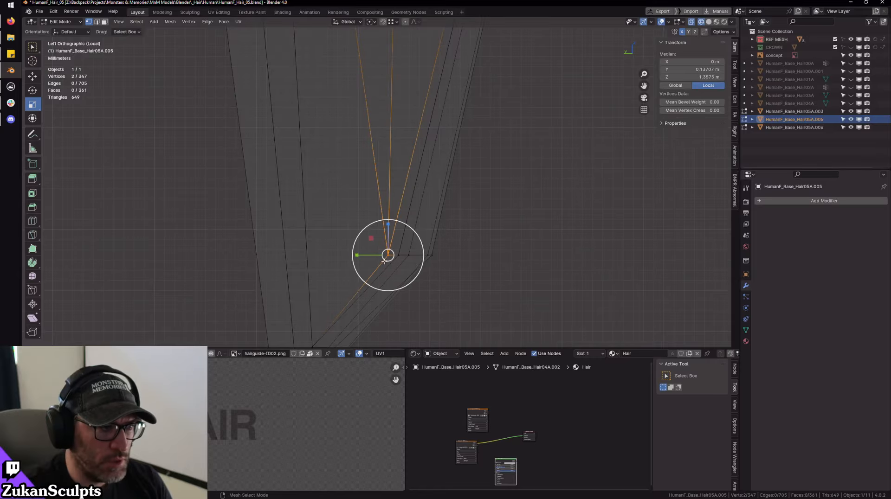
middle_drag(427, 245, 386, 233)
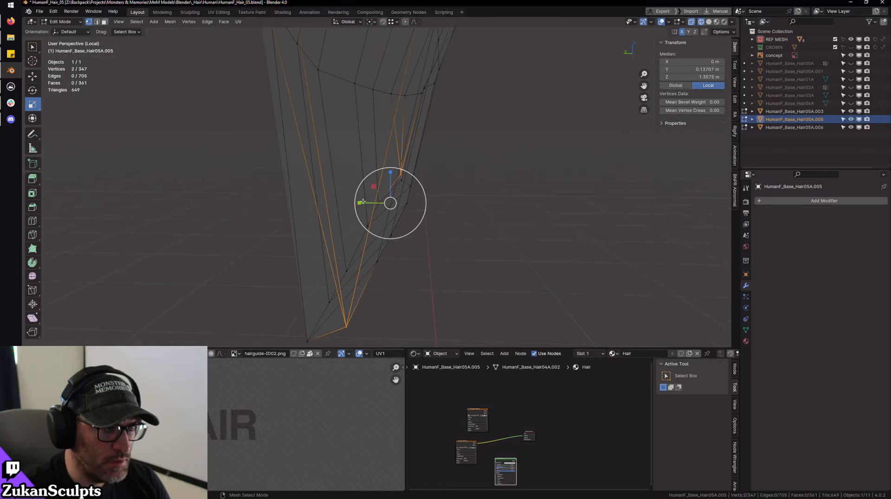
drag(363, 202, 360, 201)
key(0)
- Move the two merged corner vertices 0.002754 m along Y in side view
key(shift+space)
key(g)
middle_drag(468, 239, 382, 227)
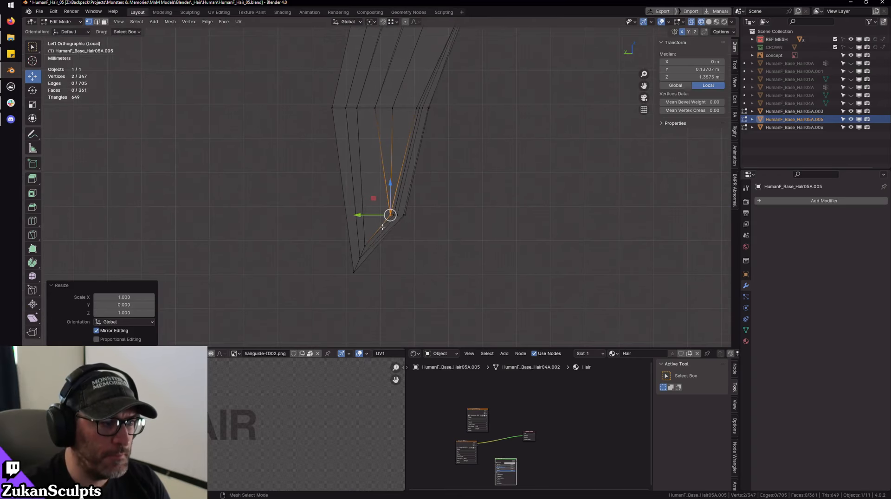
drag(364, 215, 355, 216)
- Select the pair of inner bottom-row vertices next to the corners and move them 0.000738 m along Y
scroll(327, 232, up, 4)
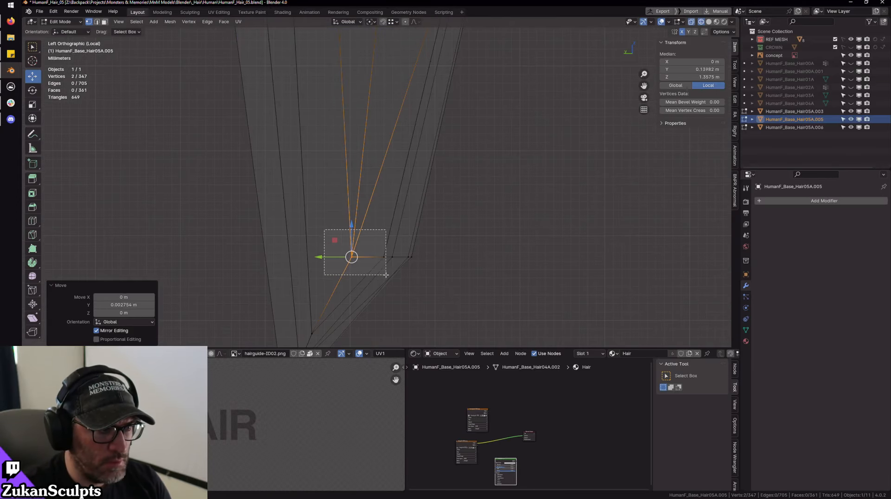
key(shift+z)
mouse_move(386, 276)
mouse_down()
mouse_move(388, 251)
mouse_move(364, 255)
mouse_up()
key(shift+z)
key(shift+z)
middle_drag(364, 255, 434, 213)
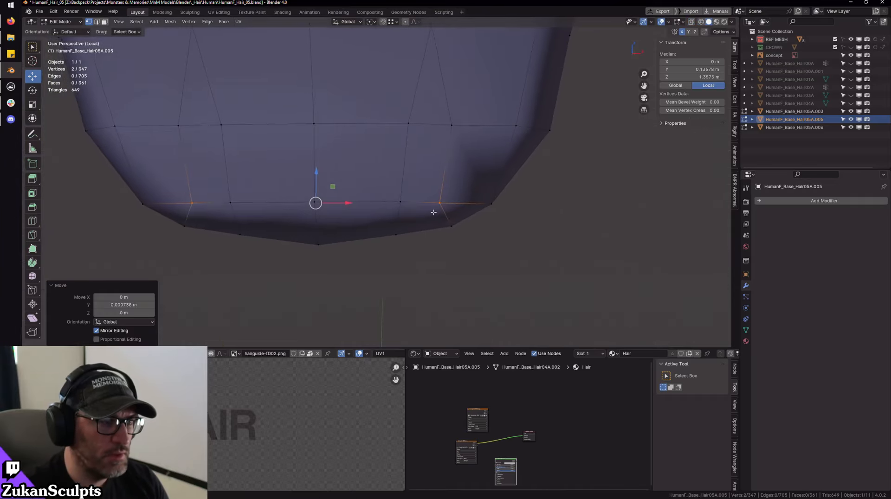
- Select the positive X vertex of that inner pair and move it outwards along X with mirror editing
click(445, 213)
drag(466, 204, 488, 204)
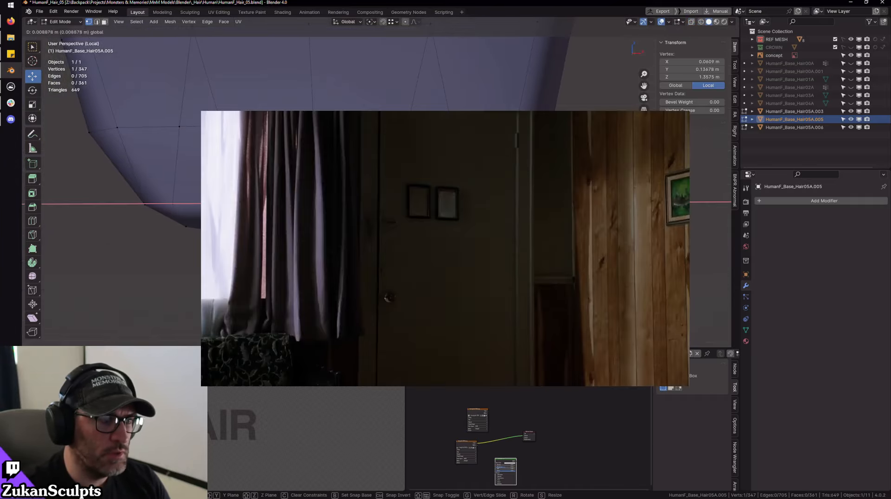
mouse_move(487, 204)
middle_down()
mouse_move(469, 220)
mouse_move(492, 209)
middle_up()
- Connect the inner bottom-row vertex to the outer vertex of the row above with a diagonal edge on each side
click(526, 111)
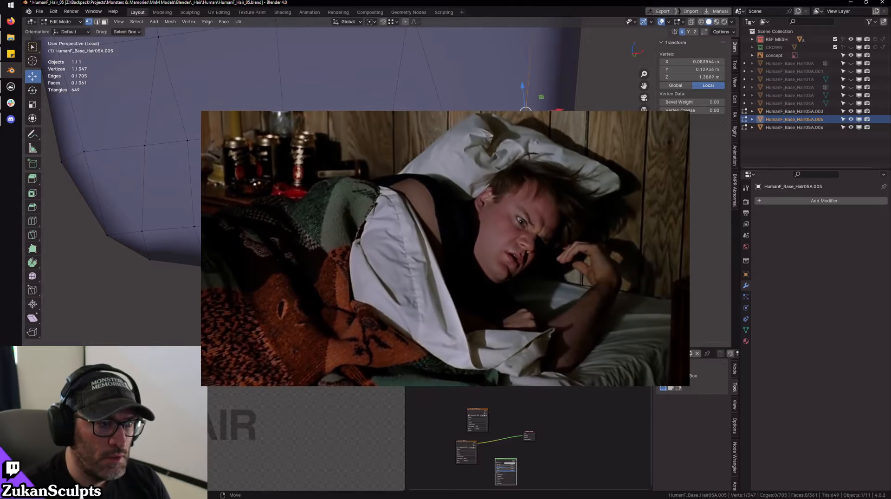
shift+click(468, 196)
key(j)
scroll(353, 200, down, 2)
mouse_move(221, 161)
middle_down()
mouse_move(203, 160)
mouse_move(222, 155)
middle_up()
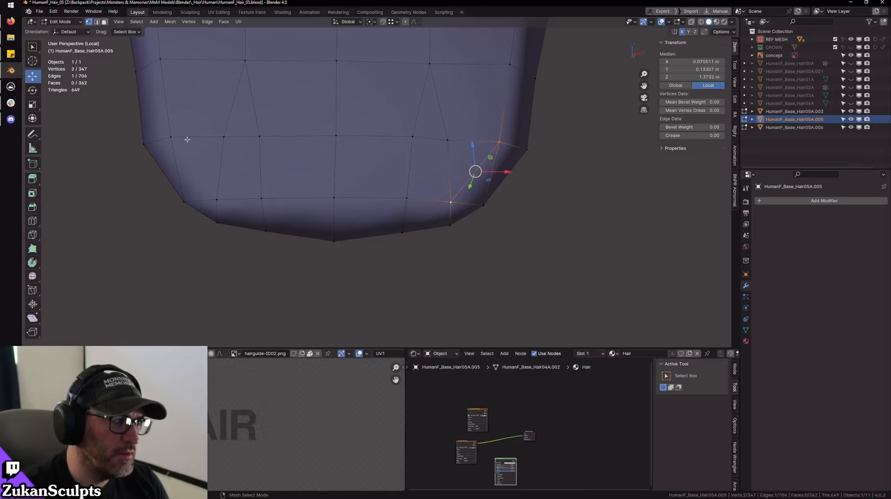
click(171, 138)
shift+click(216, 200)
key(j)
scroll(371, 177, down, 1)
shift+middle_drag(374, 177, 382, 193)
click(508, 266)
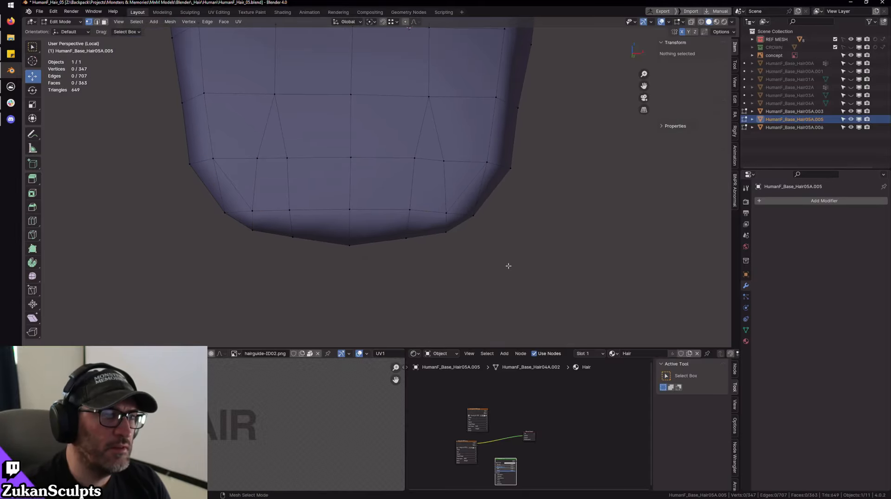
- Select the inner bottom row's centre vertex and move it 0.00408 m along Y and -0.005407 m along Z
middle_drag(508, 266, 328, 233)
click(336, 226)
middle_drag(374, 250, 398, 211)
drag(398, 210, 415, 230)
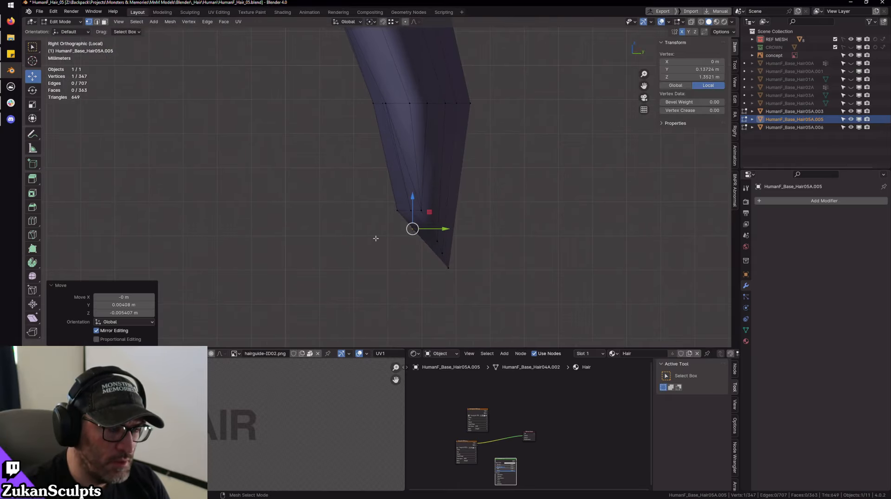
- Set the X of the negative-X bottom-row vertex beside the centre to -0.035406 m, the negated X of its opposite vertex
middle_drag(376, 239, 445, 214)
click(231, 236)
click(235, 233)
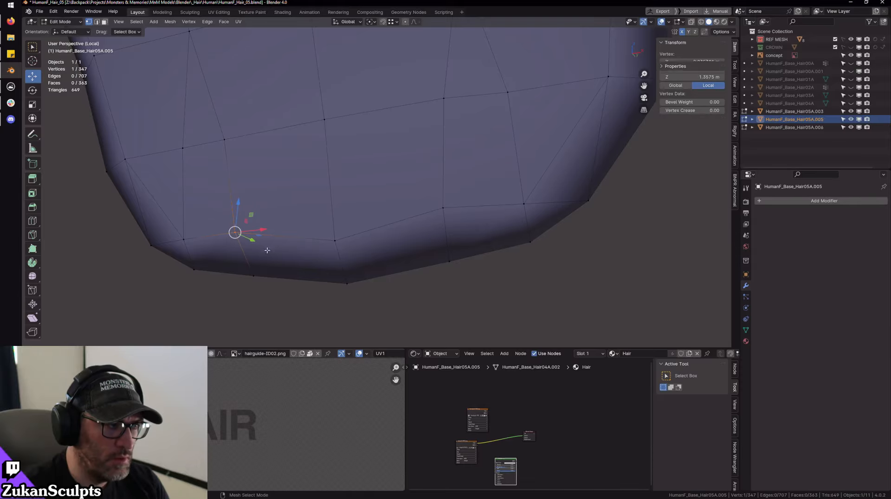
middle_drag(235, 232, 404, 207)
drag(404, 207, 412, 227)
middle_drag(412, 227, 479, 197)
click(452, 207)
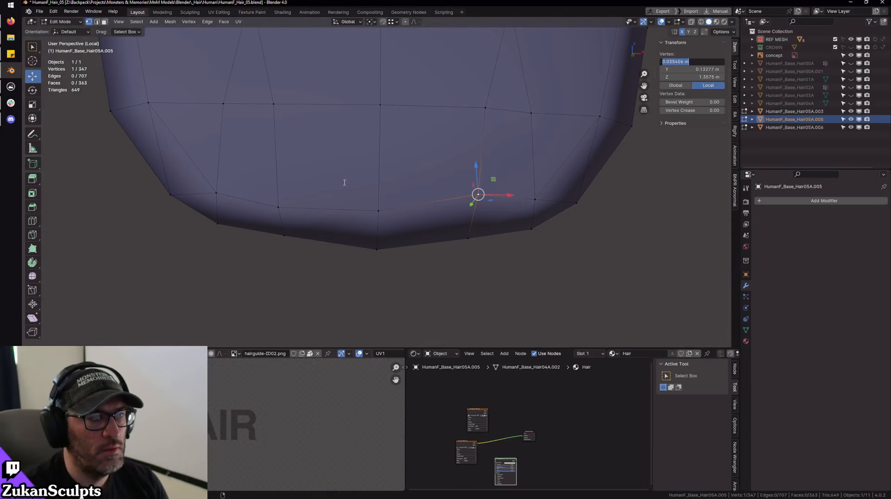
key(Escape)
click(278, 207)
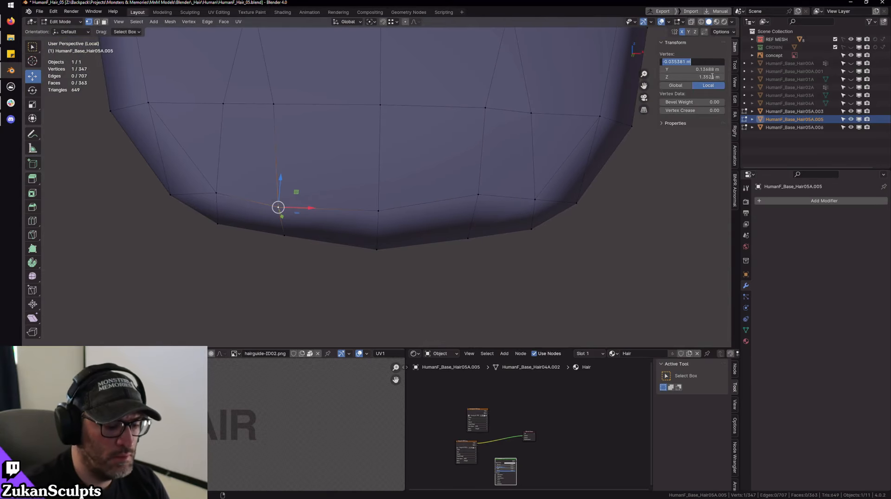
key(Escape)
click(479, 194)
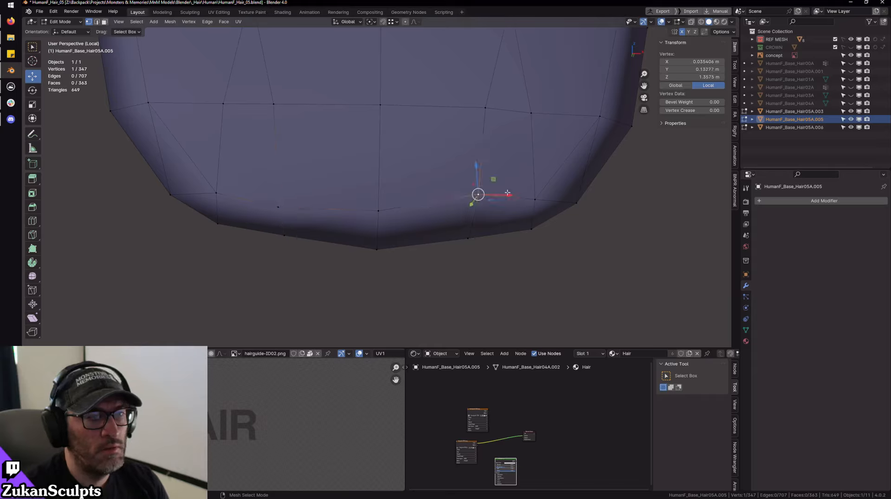
key(Escape)
click(278, 208)
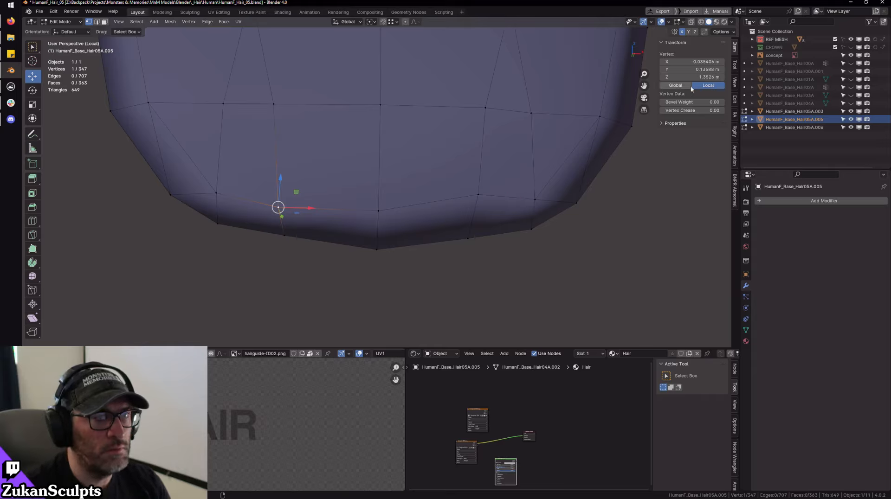
- Set that vertex's Y to 0.13277 m and Z to 1.3575 m, copying the opposite vertex's coordinates
drag(703, 69, 698, 70)
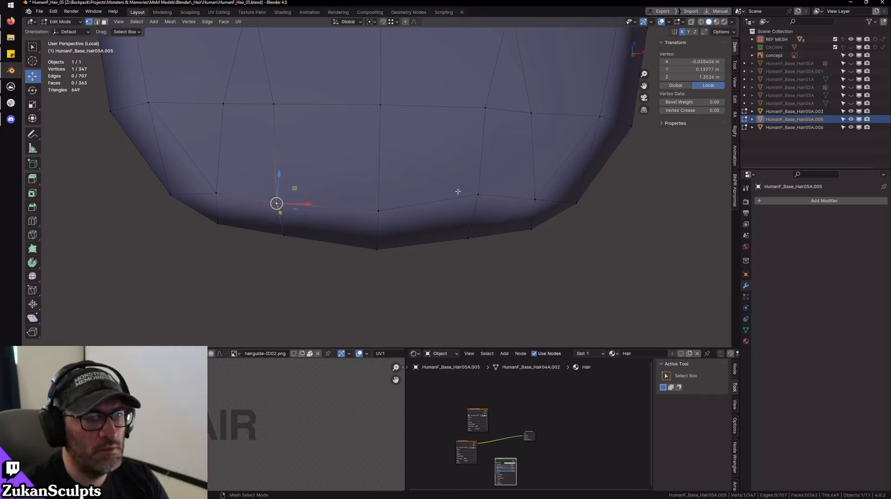
key(Escape)
click(277, 204)
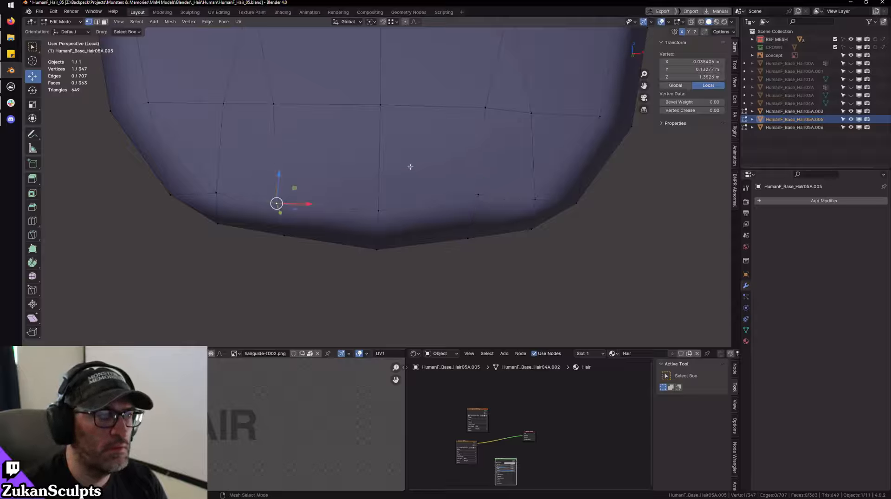
key(Return)
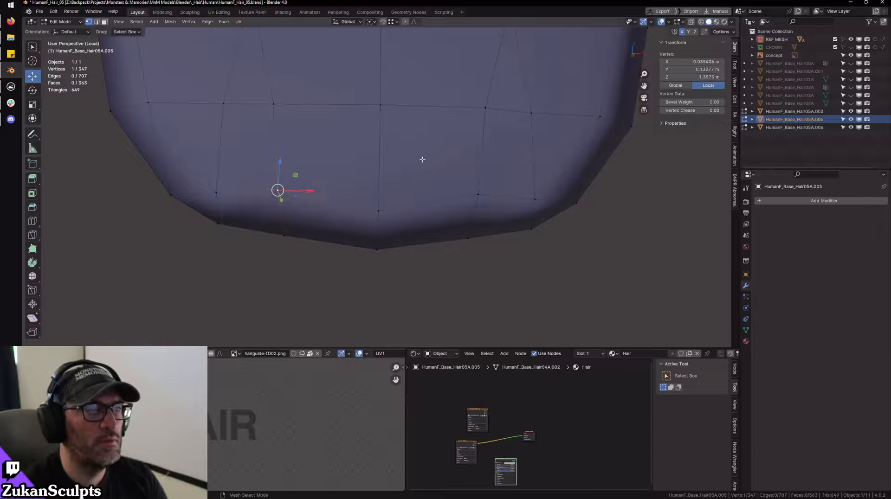
- Move the negative-X vertex beside the centre -0.005573 m along Z with mirror editing
key(g)
key(g)
click(279, 205)
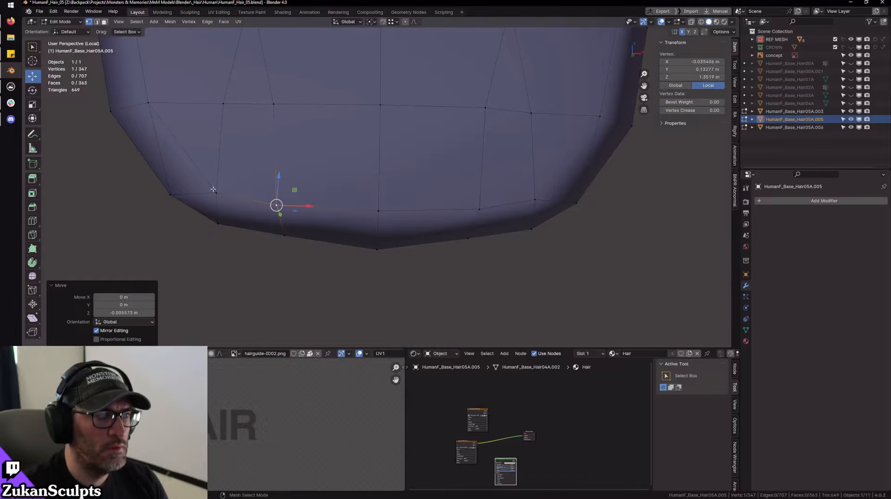
- Move the next outer bottom-row vertex on the negative X side -0.000363 m along X with mirror editing
click(217, 193)
key(g)
key(x)
click(228, 194)
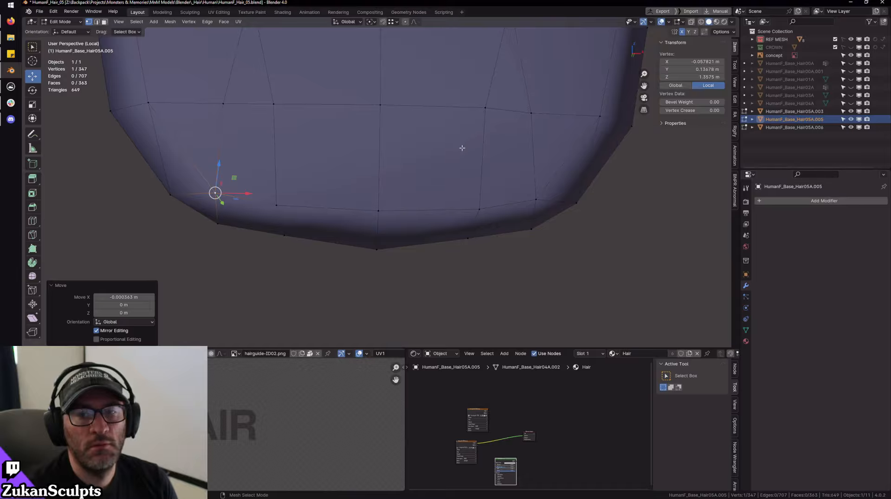
- Move the negative-X vertex beside the bottom row's centre 0.004448 m along Y with mirror editing
scroll(461, 166, down, 3)
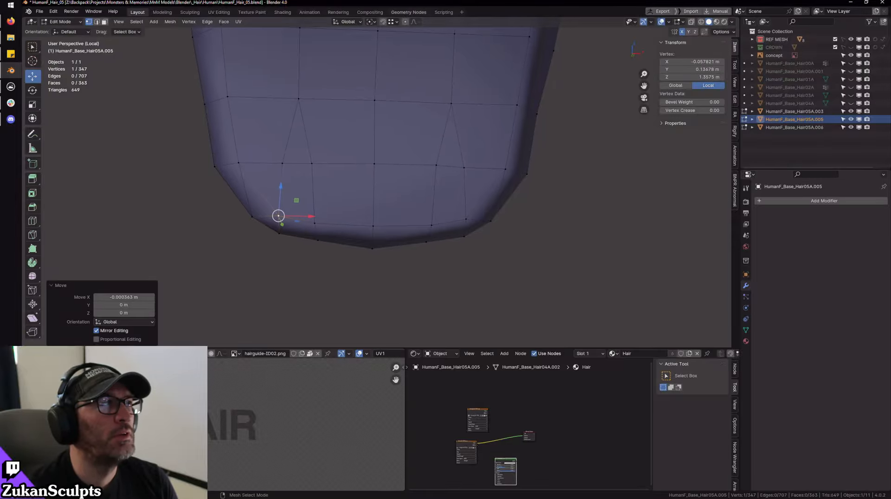
middle_drag(483, 190, 469, 210)
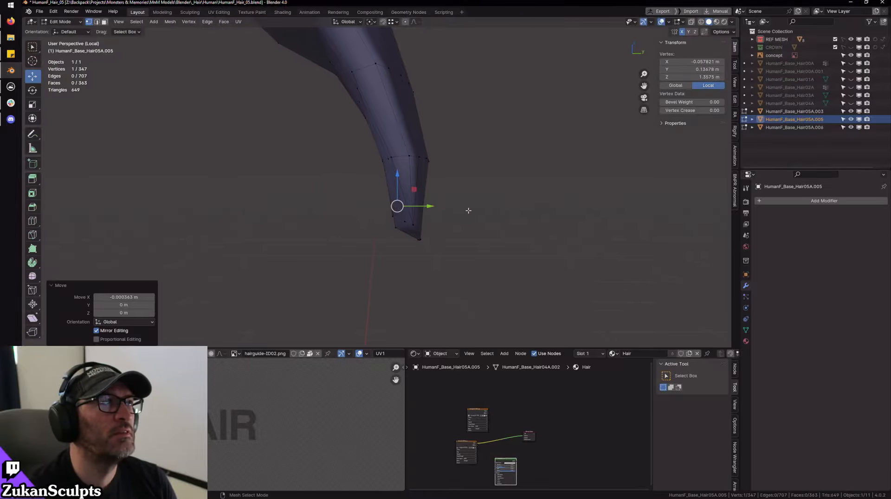
scroll(470, 211, up, 2)
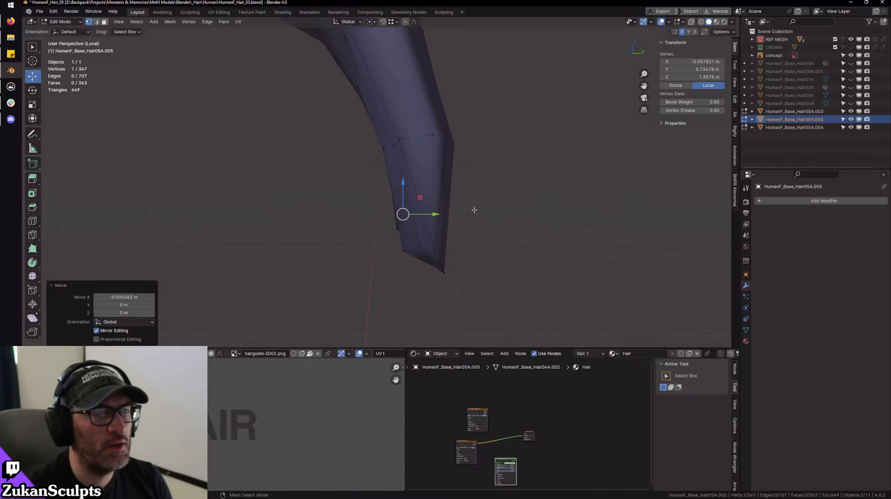
scroll(475, 210, up, 5)
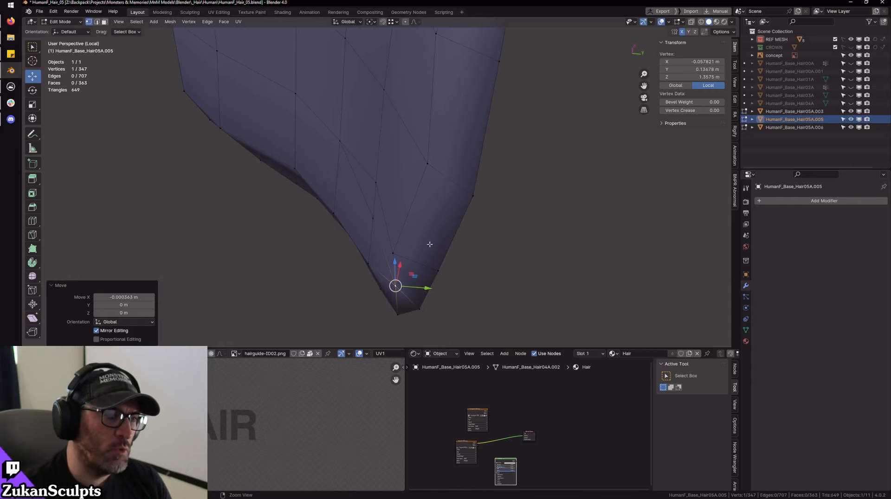
middle_drag(430, 244, 412, 273)
key(g)
key(y)
click(420, 274)
scroll(420, 274, down, 8)
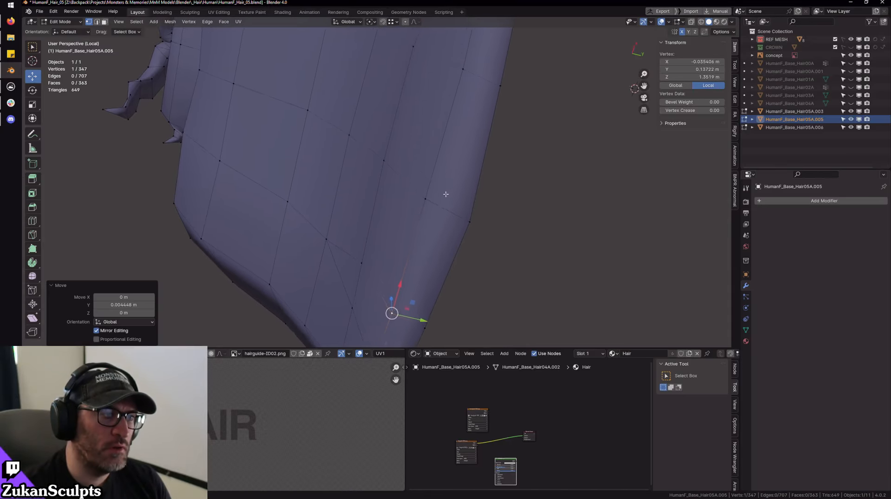
- Select the inner bottom row's centre vertex and move it -0.001443 m along Z
middle_drag(447, 190, 414, 202)
key(alt+a)
click(392, 217)
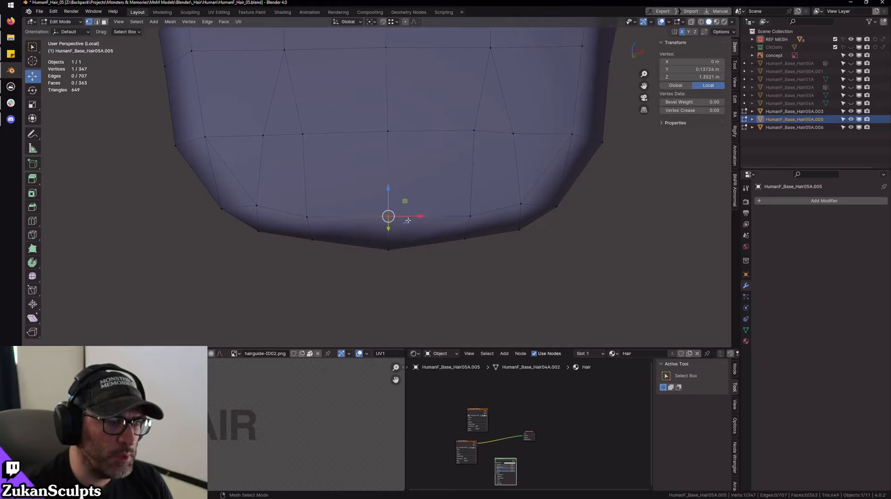
scroll(392, 218, up, 2)
key(g)
key(z)
drag(404, 225, 404, 225)
scroll(488, 212, down, 2)
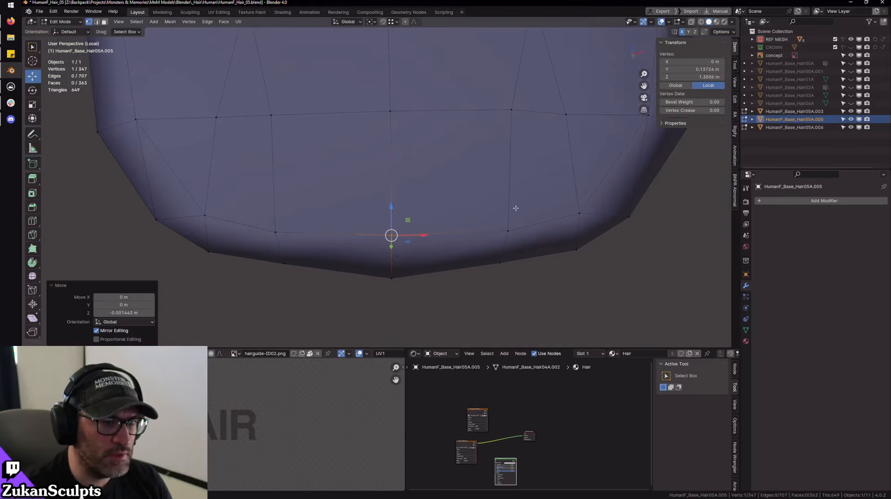
- Move the positive-X vertex beside the bottom row's centre 0.001428 m along Z with mirror editing
shift+middle_drag(515, 207, 472, 217)
click(470, 248)
drag(464, 223, 463, 220)
scroll(464, 220, down, 2)
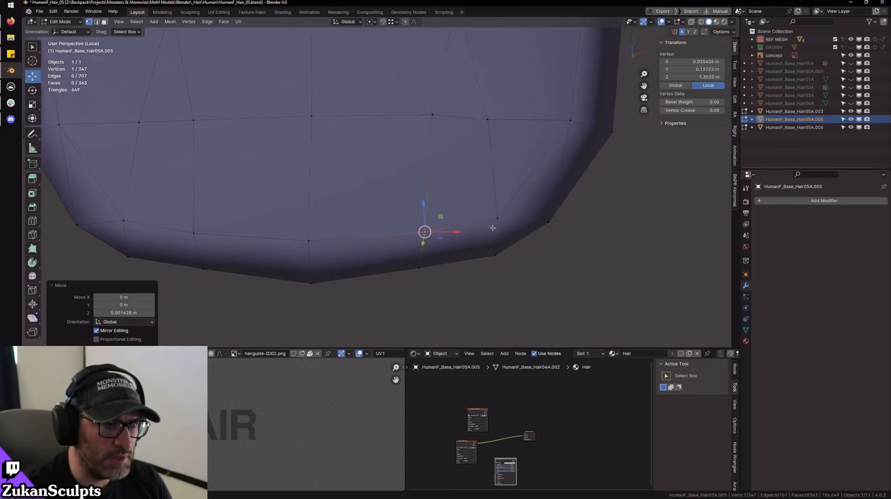
- Leave isolation and mesh editing, and examine the back hair's reshaped bottom on the character from several sides
middle_drag(464, 220, 385, 212)
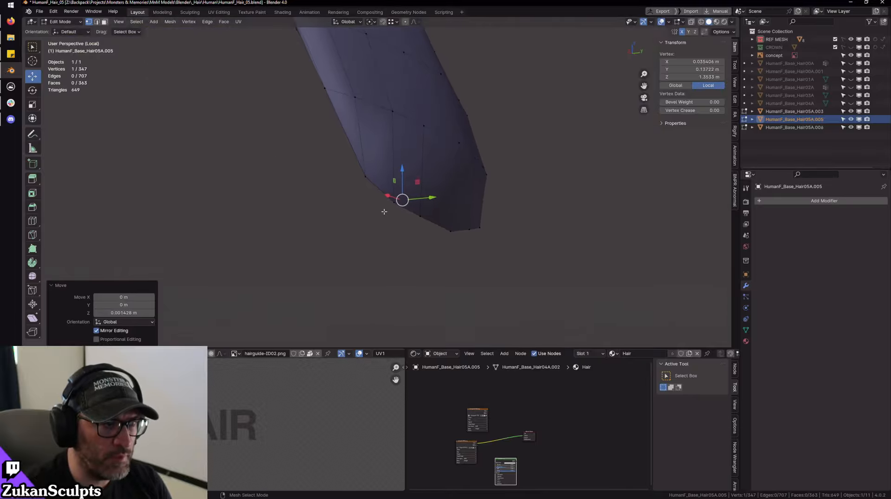
middle_drag(541, 155, 516, 125)
shift+middle_drag(515, 126, 445, 197)
key(KP_Divide)
key(Tab)
scroll(414, 164, down, 7)
scroll(443, 163, up, 4)
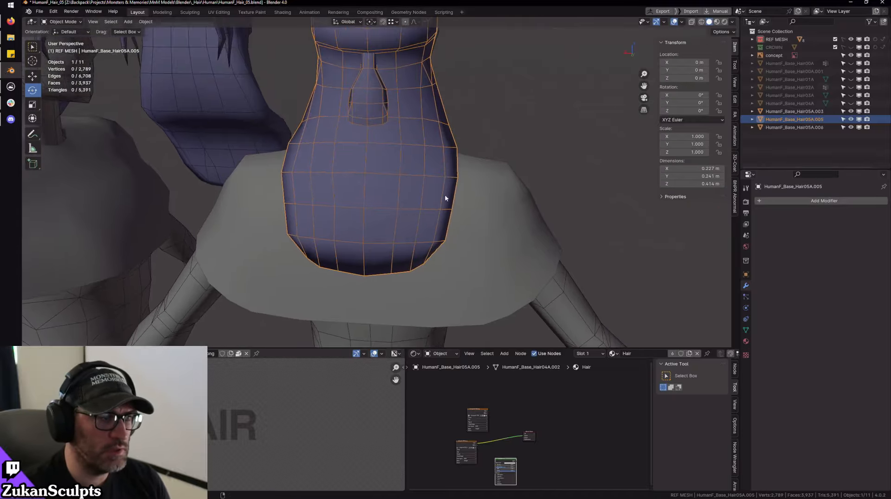
scroll(467, 186, down, 4)
middle_drag(605, 180, 287, 215)
scroll(414, 177, down, 3)
scroll(433, 169, up, 5)
- Split the hair's inner side face above the shoulder by connecting two of its vertices with an edge on each side
key(Tab)
shift+click(333, 190)
key(ctrl+v)
click(332, 193)
scroll(581, 207, down, 3)
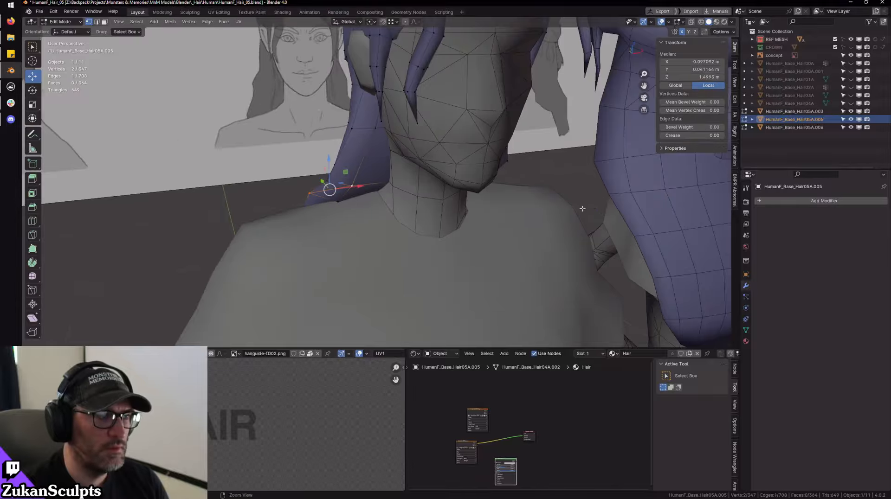
middle_drag(581, 207, 452, 189)
scroll(492, 197, up, 3)
key(f)
- Isolate the hair and move the positive-X inner edge beside the neck 0.003771 m along X with mirror editing
key(ctrl+Tab)
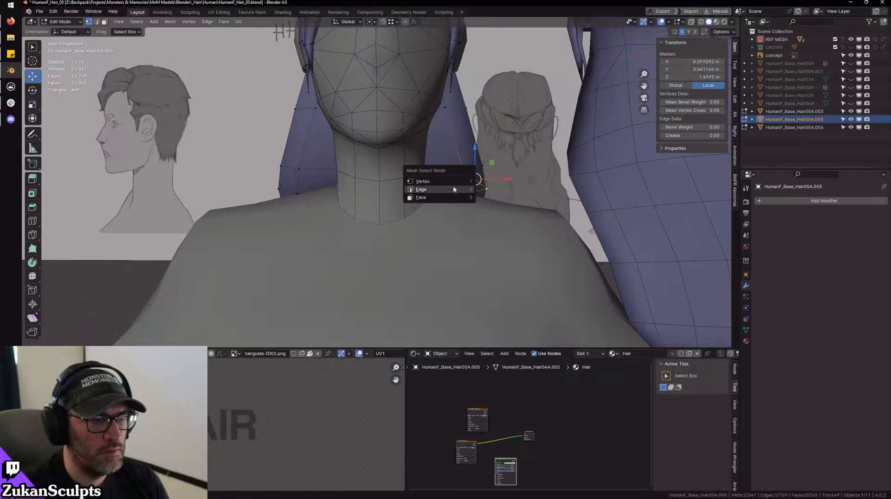
click(459, 182)
drag(486, 183, 485, 182)
key(KP_Divide)
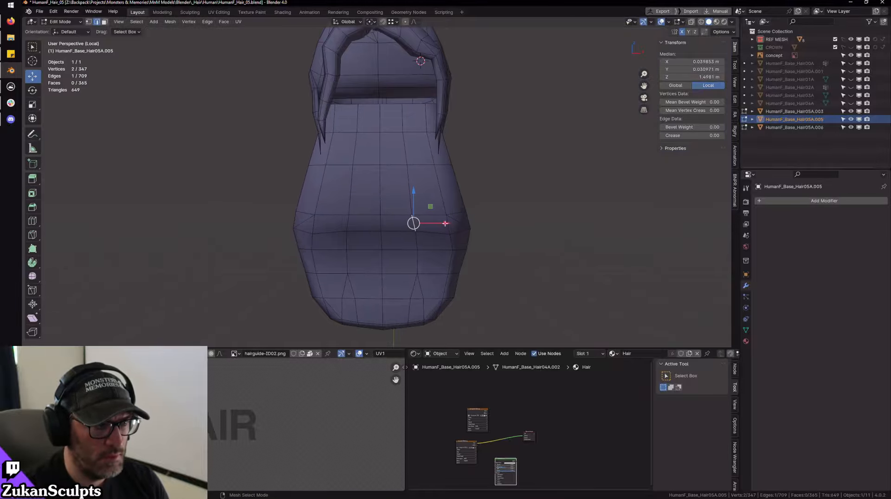
drag(445, 224, 445, 224)
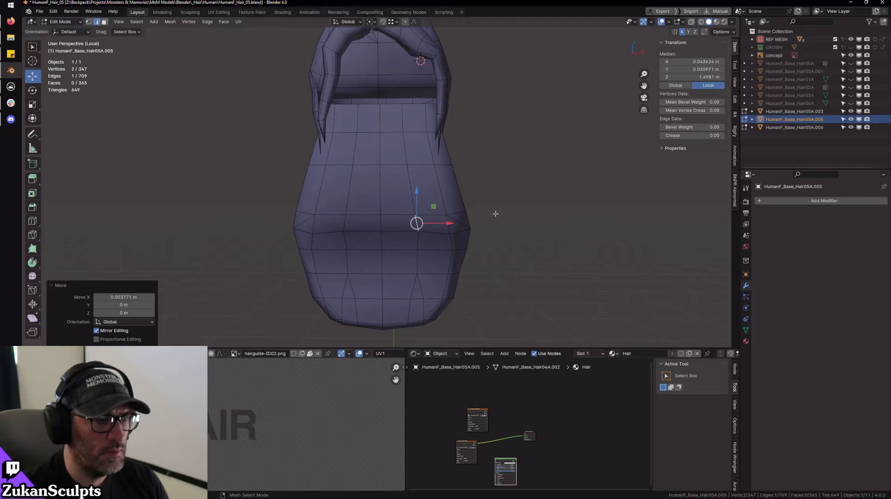
key(KP_Divide)
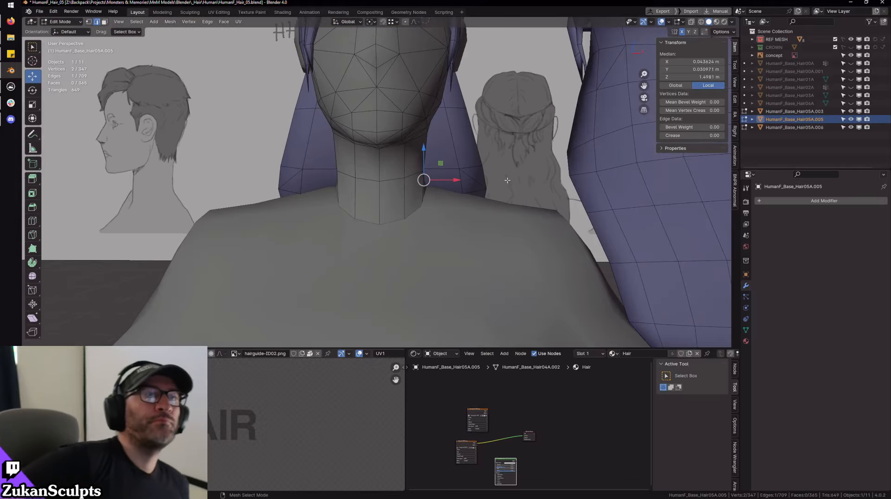
- Examine how the hair sits around the neck and shoulders from several angles
scroll(542, 113, down, 4)
middle_drag(481, 154, 395, 176)
scroll(480, 159, up, 3)
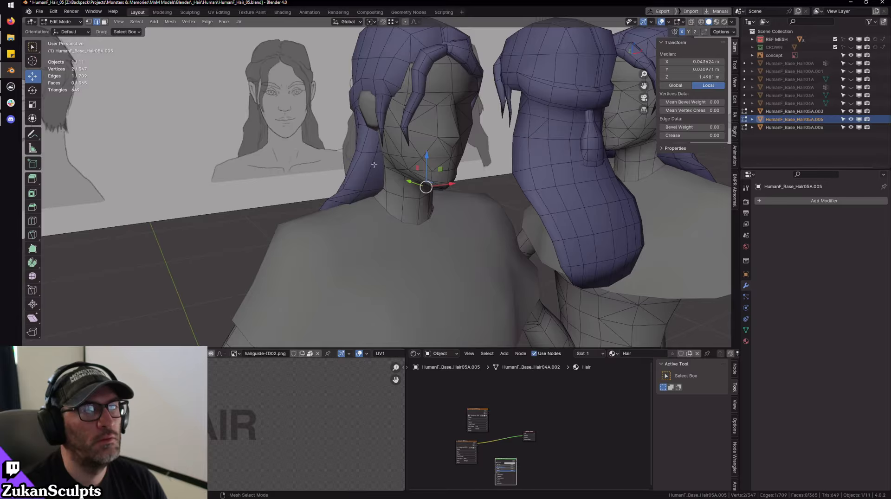
scroll(426, 183, down, 3)
middle_drag(498, 182, 533, 193)
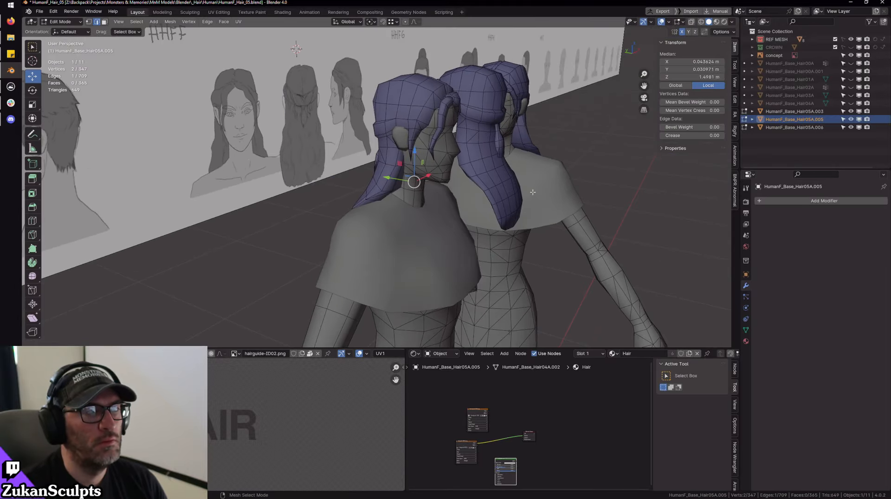
scroll(532, 192, up, 3)
mouse_move(502, 167)
middle_down()
mouse_move(459, 157)
mouse_move(491, 154)
middle_up()
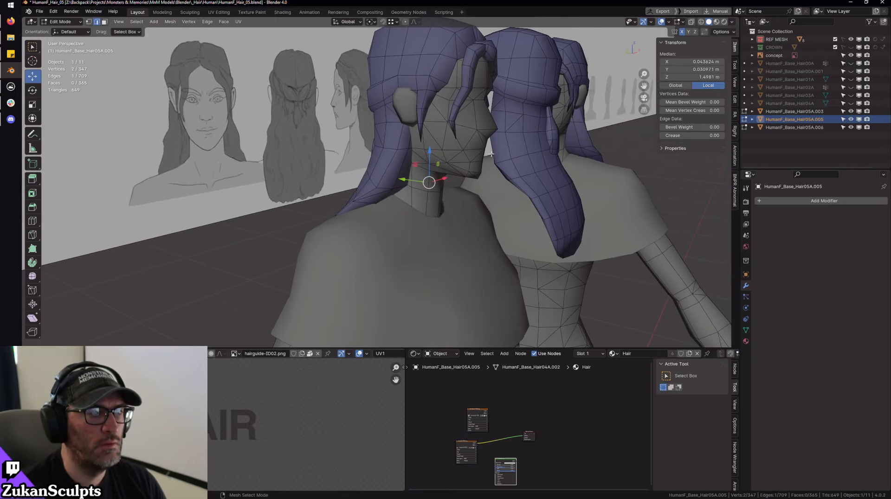
- Isolate the hair and select its bottom rim edges plus one adjoining edge at each end
key(KP_Divide)
middle_drag(358, 304, 488, 213)
scroll(488, 213, up, 3)
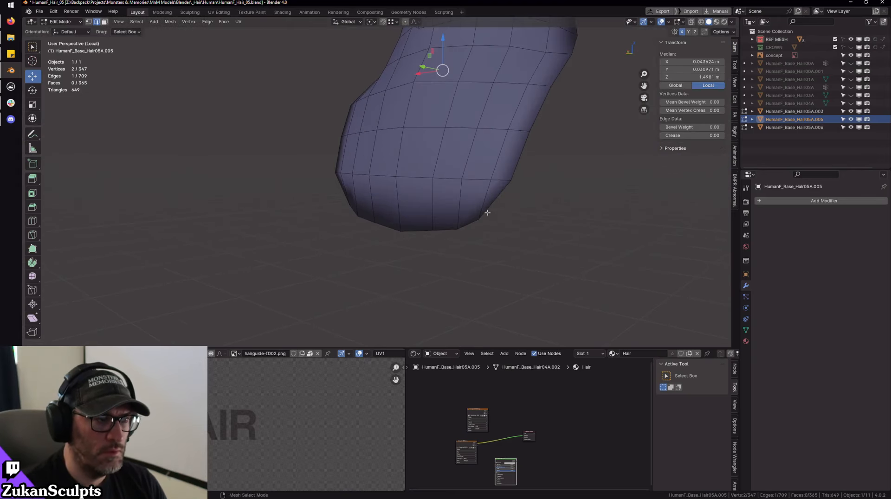
key(ctrl+Tab)
click(484, 218)
alt+click(474, 231)
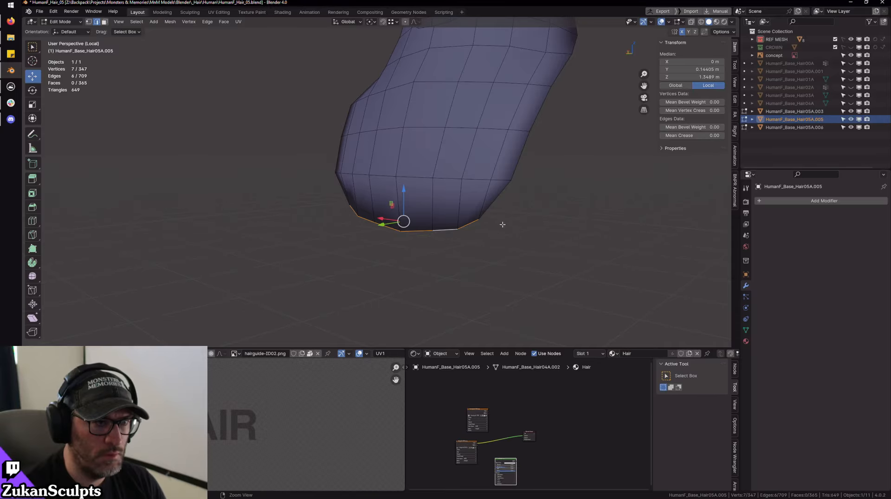
shift+click(492, 200)
middle_drag(353, 226, 420, 221)
shift+click(352, 191)
middle_drag(355, 192, 441, 197)
- Extrude the selected bottom rim edges and move the new row about 0.028 m down along Z
key(e)
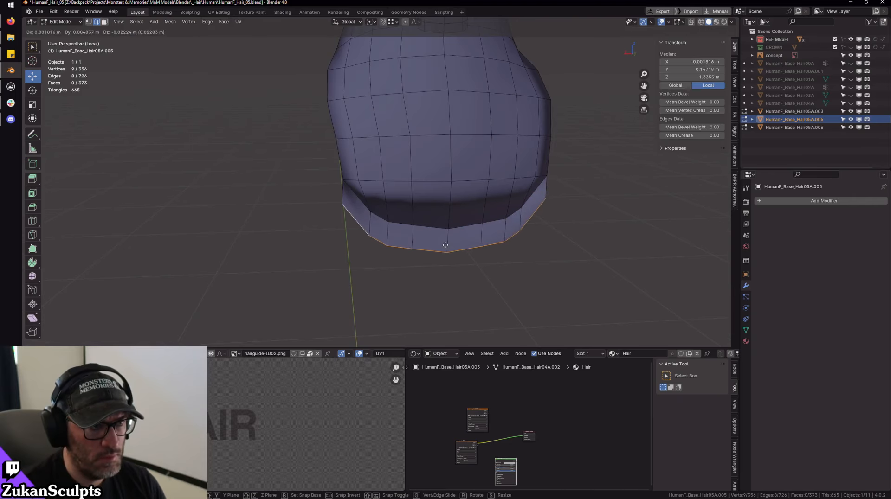
key(Escape)
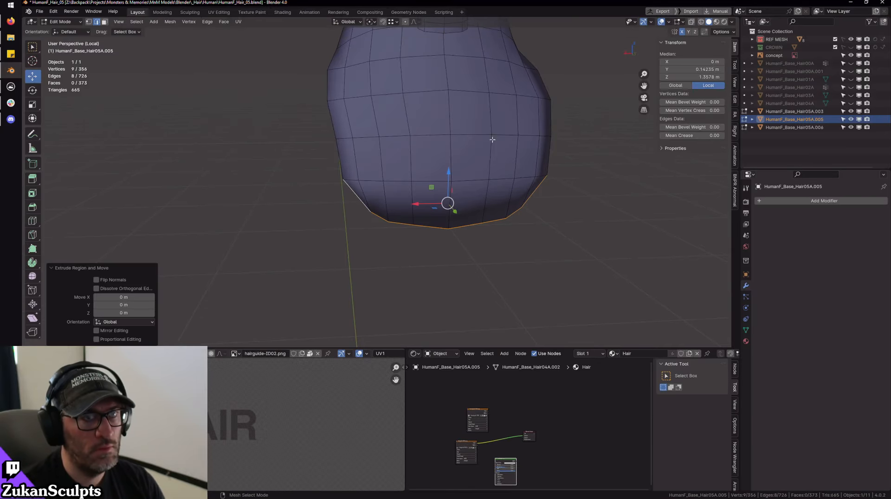
key(g)
key(z)
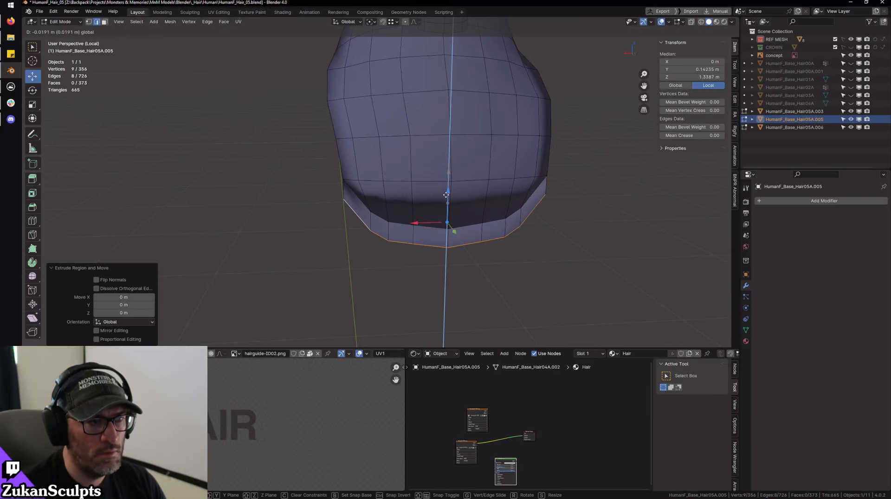
click(449, 208)
middle_drag(557, 223, 448, 272)
- Scale the extruded edge row along Y with the character visible, and switch to vertex selection
key(KP_Divide)
key(r)
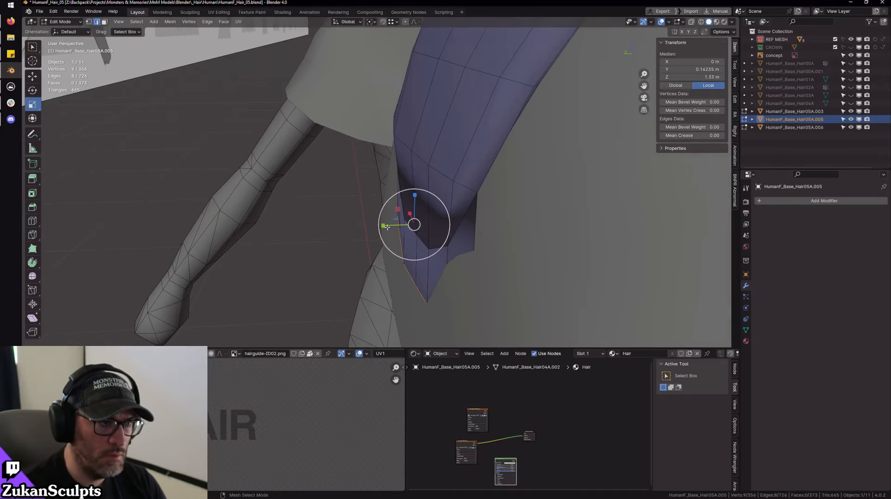
mouse_move(386, 227)
mouse_down()
mouse_move(395, 226)
mouse_move(383, 225)
mouse_up()
key(w)
middle_drag(404, 232, 530, 223)
key(ctrl+Tab)
click(550, 193)
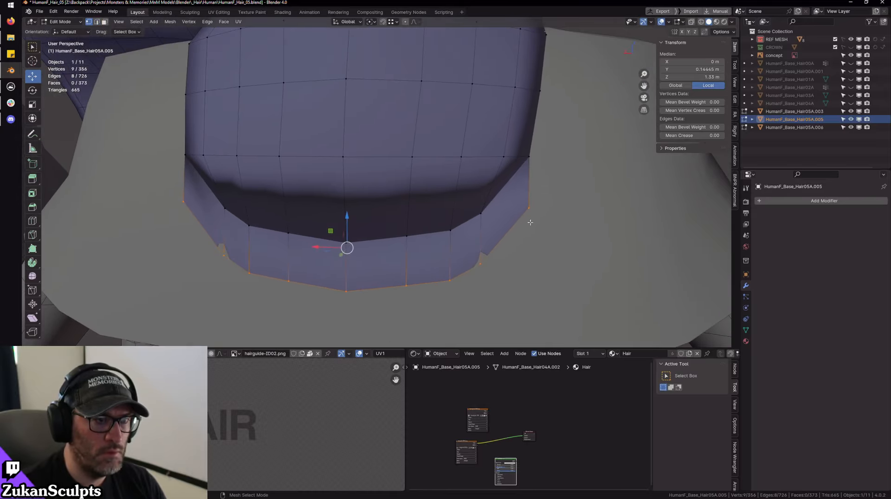
- Select the whole extruded strip's face loop, reorient its normals, and return to Object Mode
key(Tab)
scroll(478, 225, down, 2)
key(Tab)
right_click(469, 231)
click(444, 246)
alt+click(453, 218)
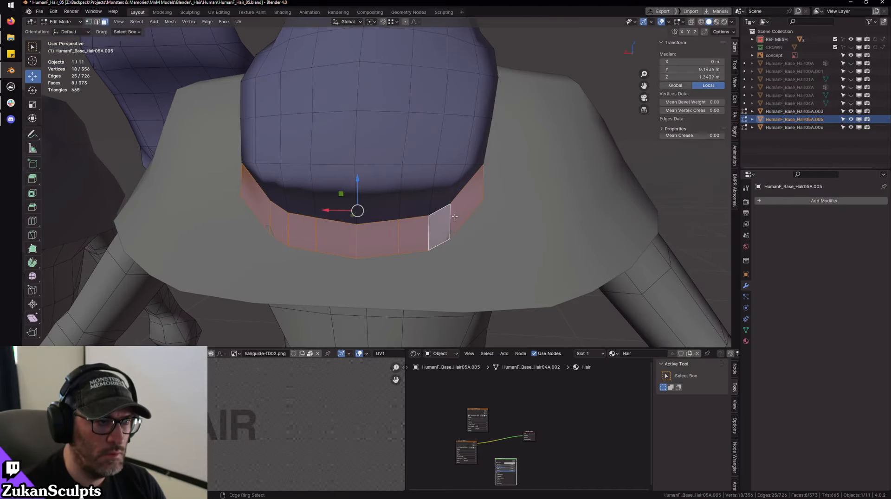
click(170, 21)
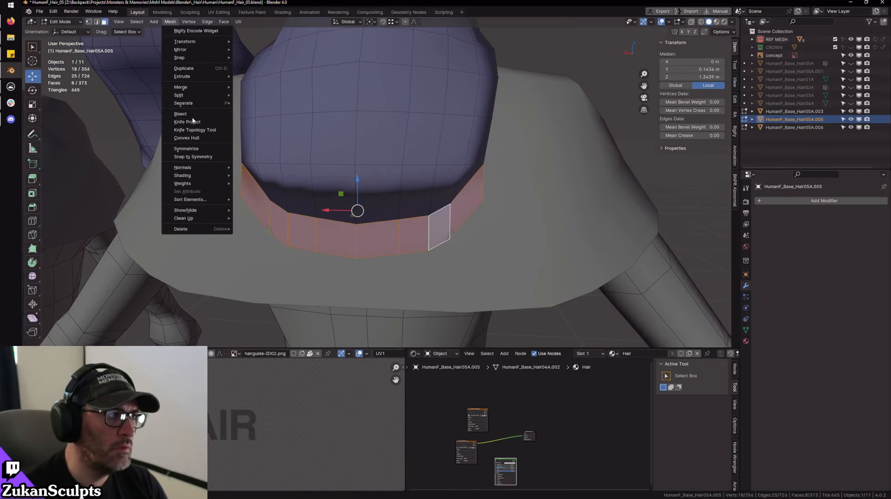
mouse_move(199, 170)
click(266, 175)
key(Tab)
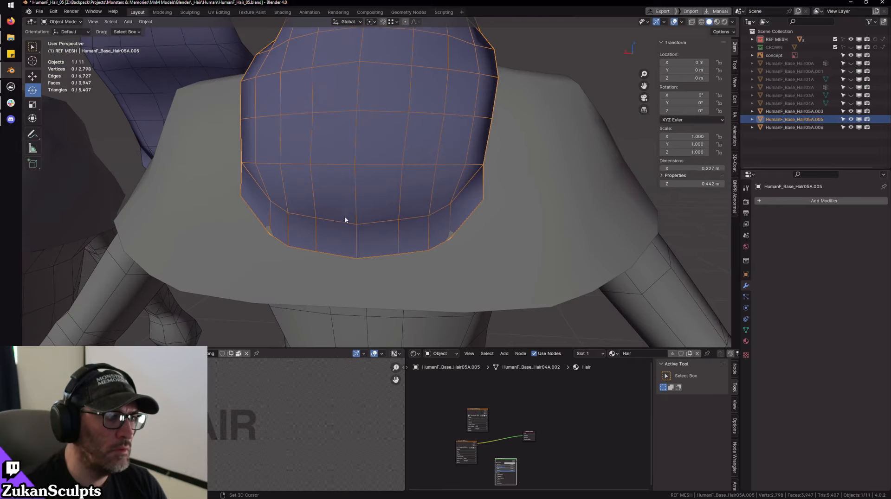
- Isolate the hair, face its inner side, and start selecting the triangular faces along one end of the inner bottom rim
scroll(442, 226, down, 3)
middle_drag(452, 170, 412, 233)
scroll(482, 222, up, 2)
key(KP_Divide)
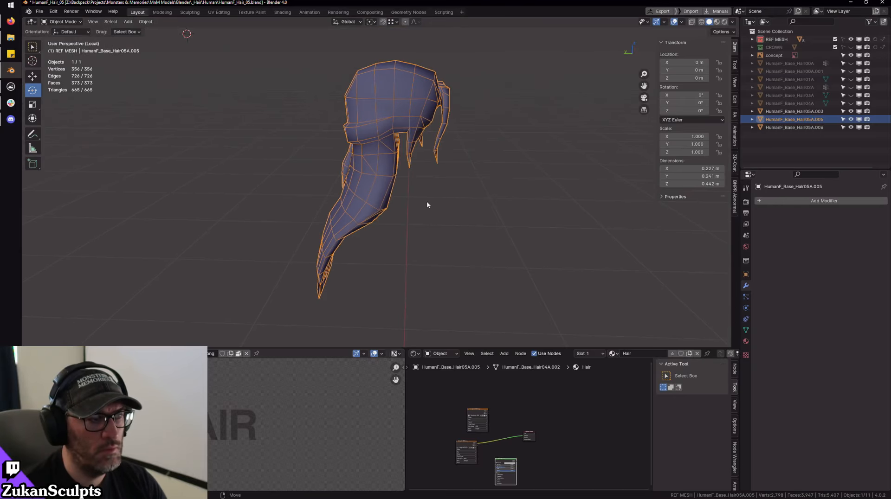
middle_drag(427, 201, 374, 212)
alt+right_drag(374, 212, 416, 279)
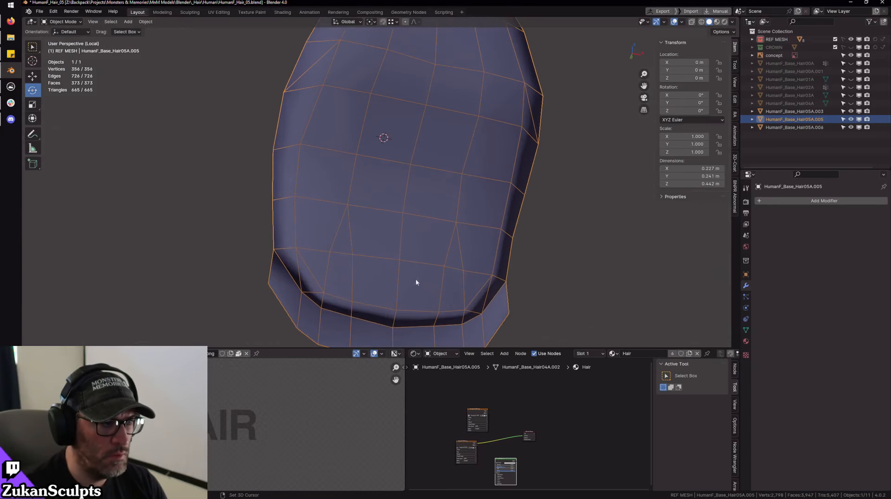
alt+middle_drag(416, 280, 405, 213)
key(Tab)
right_click(327, 188)
click(327, 187)
click(292, 203)
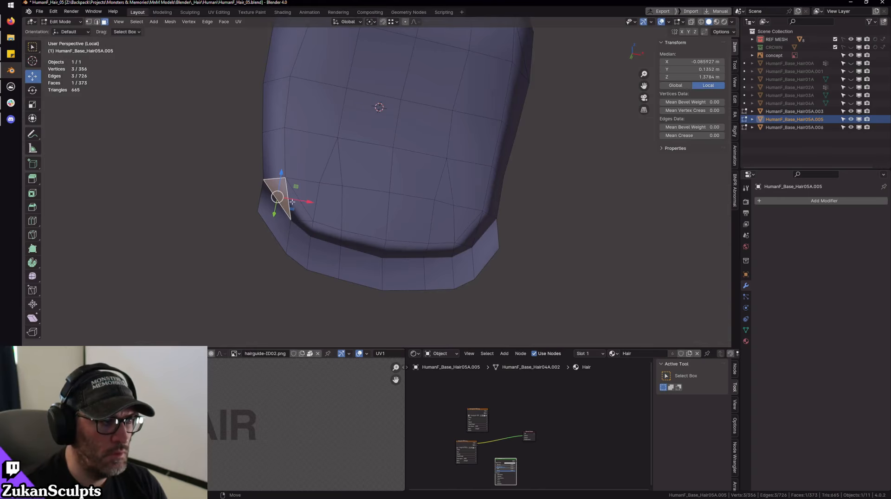
click(32, 47)
shift+click(286, 194)
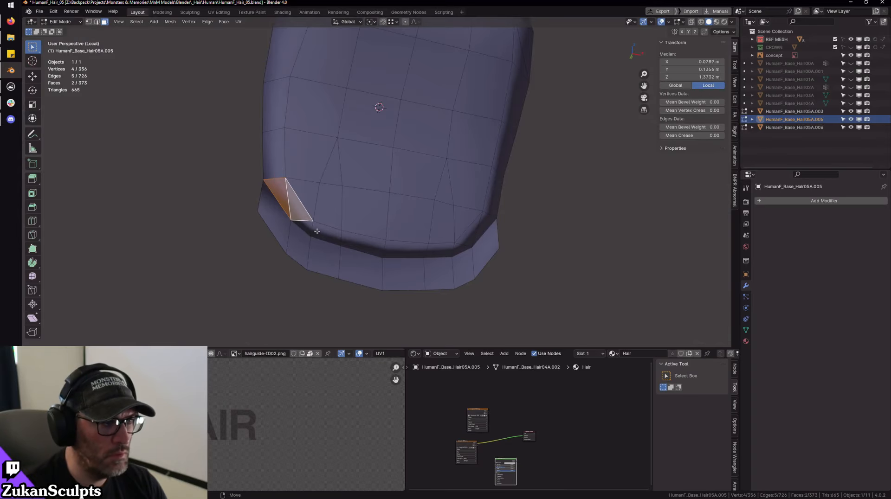
shift+click(301, 219)
- Extend the face selection along the inner bottom rim to the triangular faces at the opposite end
shift+click(326, 233)
shift+click(392, 246)
shift+click(371, 247)
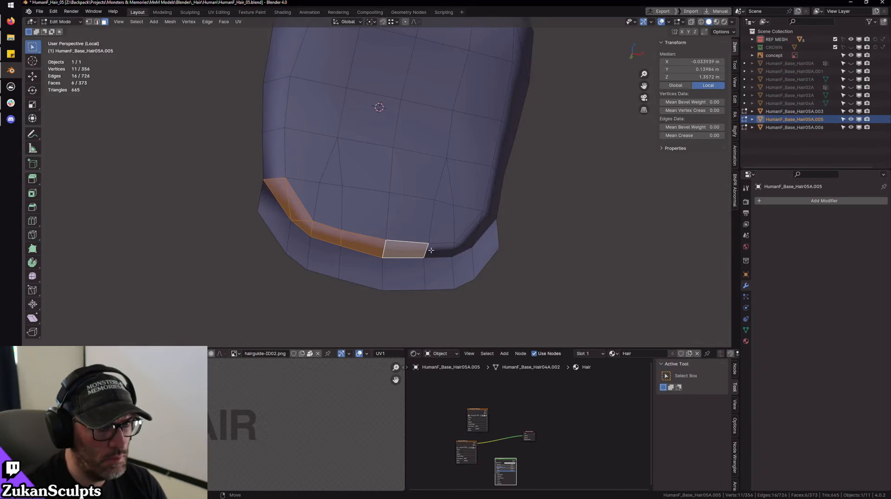
shift+click(431, 251)
scroll(434, 251, up, 2)
shift+middle_drag(458, 249, 467, 252)
shift+click(503, 246)
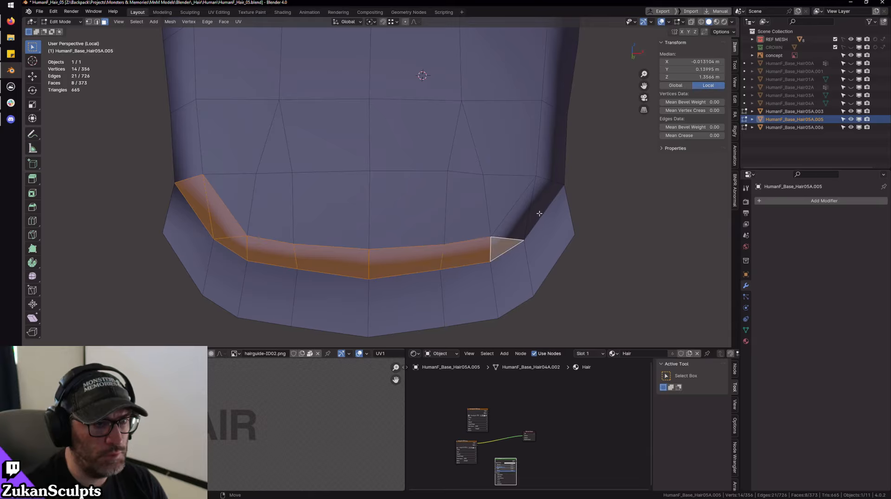
shift+click(536, 205)
shift+click(531, 211)
shift+click(516, 221)
scroll(511, 213, down, 2)
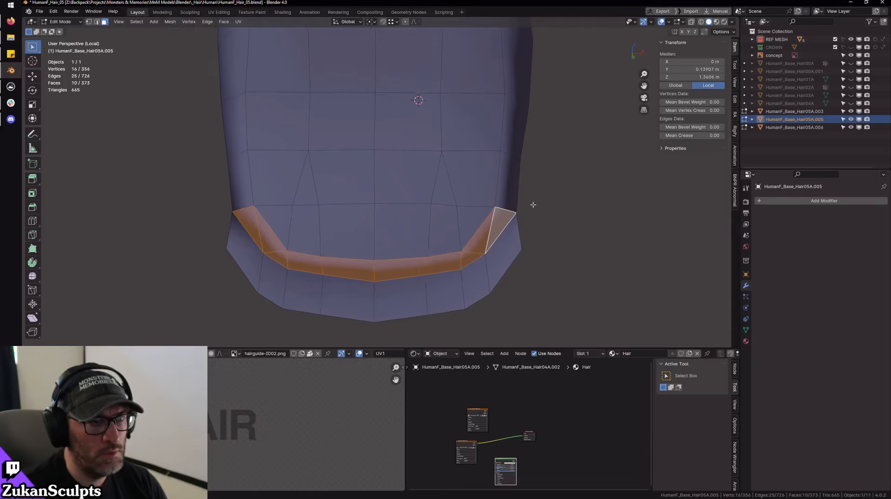
- Add the two rows of inner faces above the rim to the selection and split the selected faces from the mesh
shift+click(502, 203)
shift+drag(245, 175, 449, 228)
shift+click(259, 277)
shift+click(259, 277)
middle_drag(334, 302, 509, 242)
key(p)
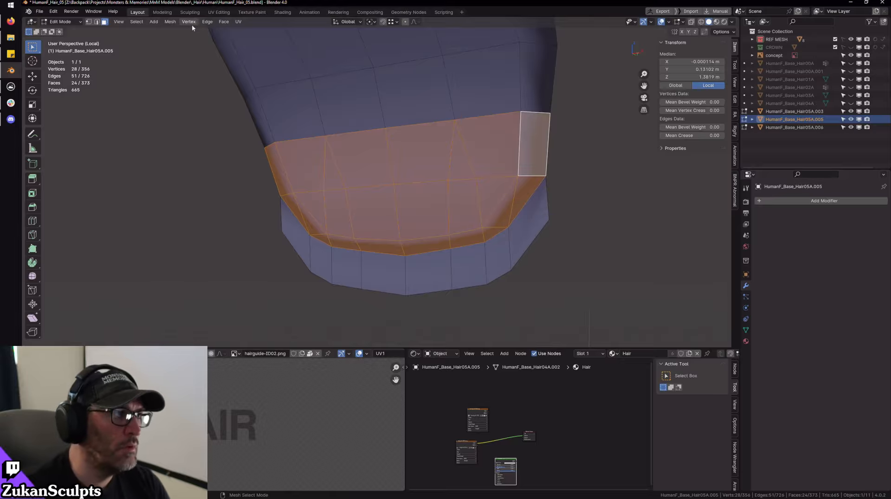
click(192, 24)
mouse_move(175, 25)
mouse_move(196, 92)
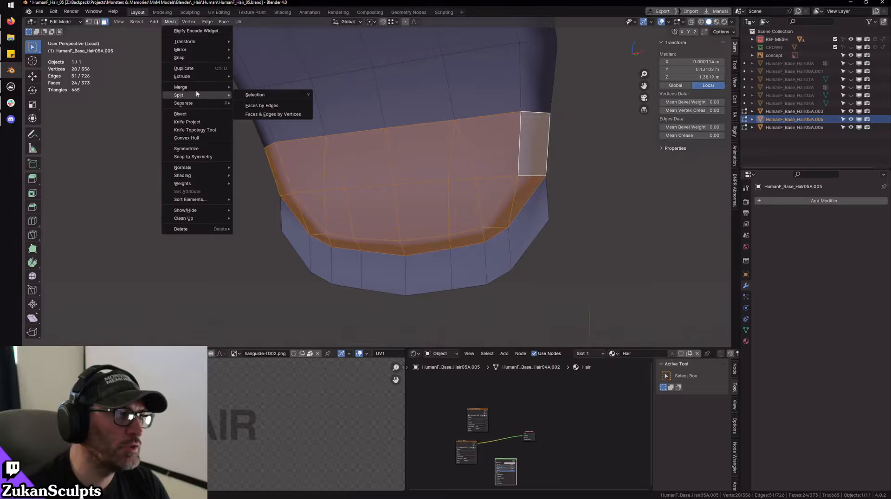
click(253, 98)
- Try collapsing the three short crosswise edges in each narrow column of the split inner faces, and undo both merges
middle_drag(486, 201, 444, 206)
key(ctrl+Tab)
click(452, 199)
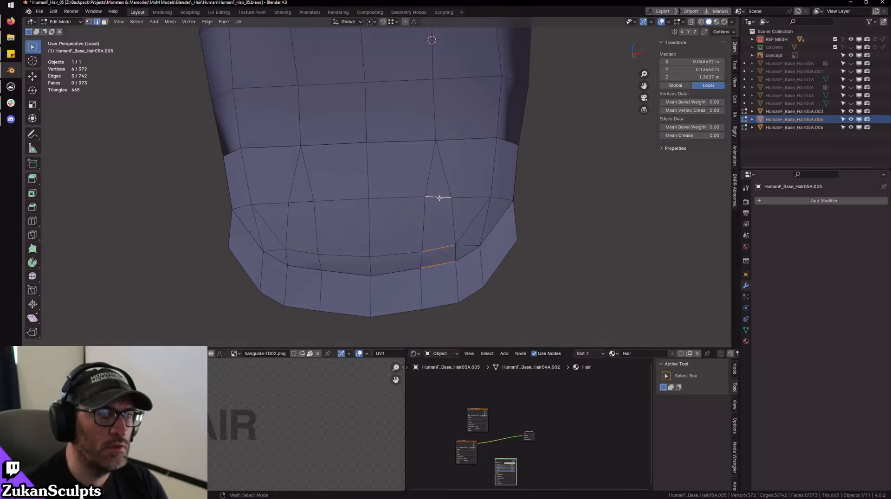
key(m)
click(430, 214)
click(305, 205)
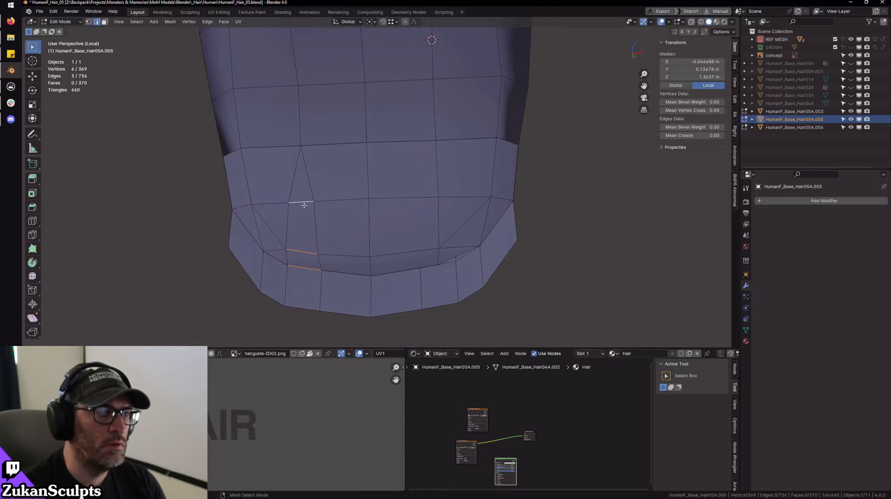
key(m)
click(305, 205)
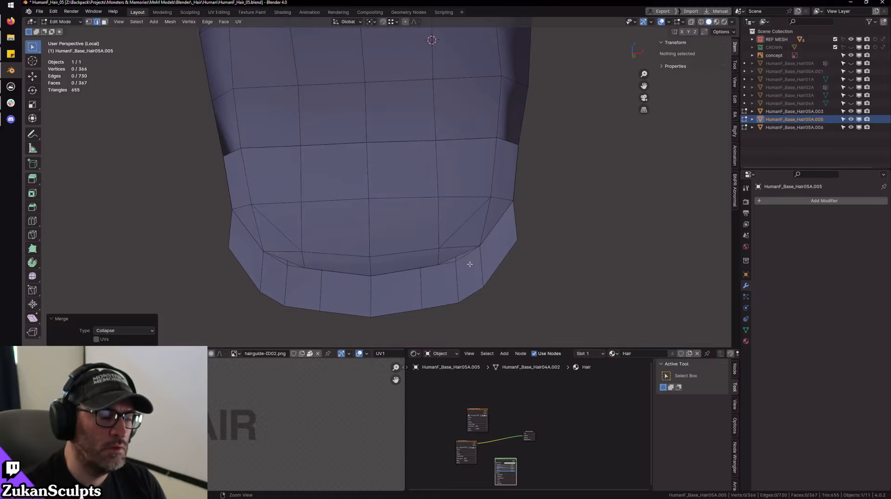
scroll(500, 271, up, 2)
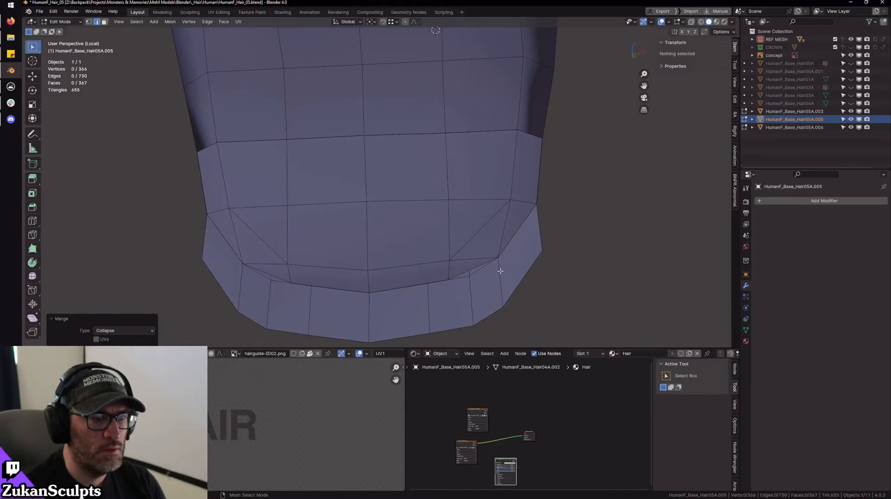
key(ctrl+z)
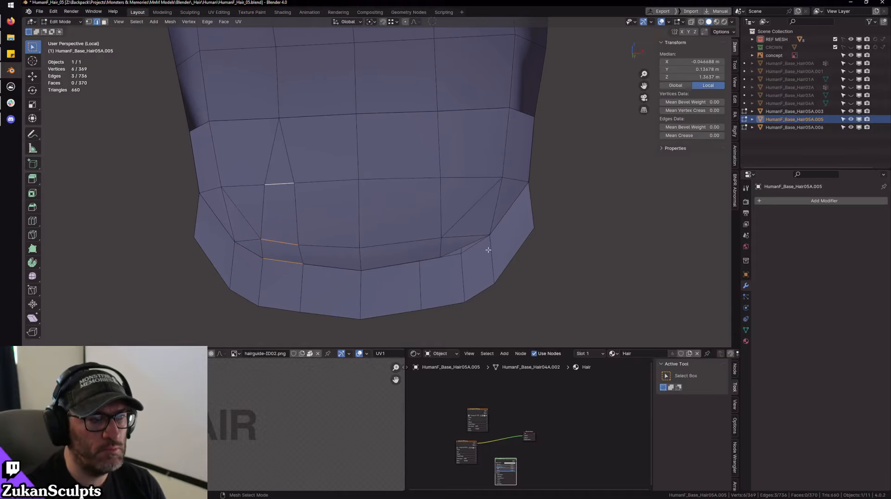
key(ctrl+z)
key(ctrl+z)
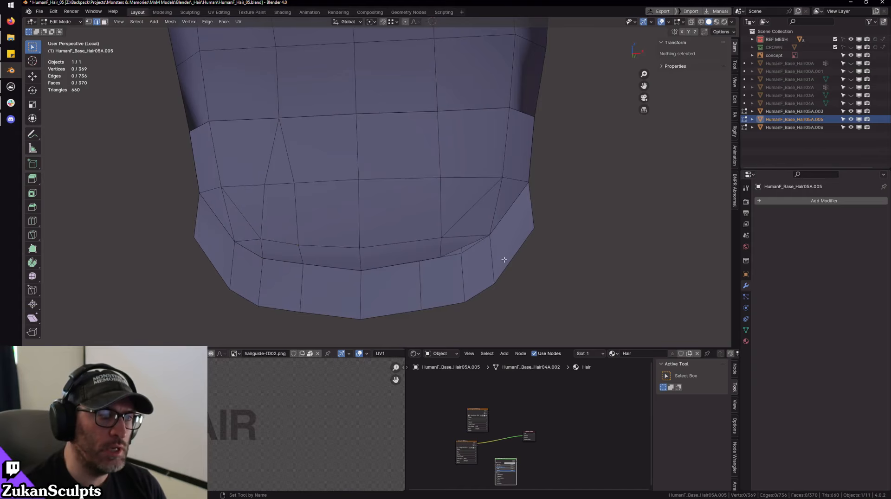
- In edge selection, merge the upper short crosswise edge of both narrow inner columns with Collapse
middle_drag(480, 245, 486, 198)
key(ctrl+Tab)
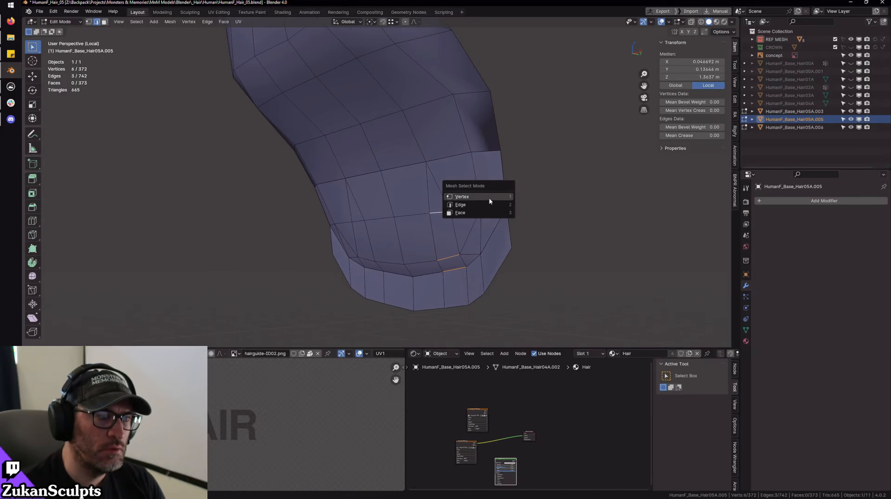
click(491, 199)
key(ctrl+Tab)
middle_drag(483, 230, 424, 222)
click(432, 233)
key(ctrl+Tab)
click(423, 222)
click(424, 221)
shift+click(303, 226)
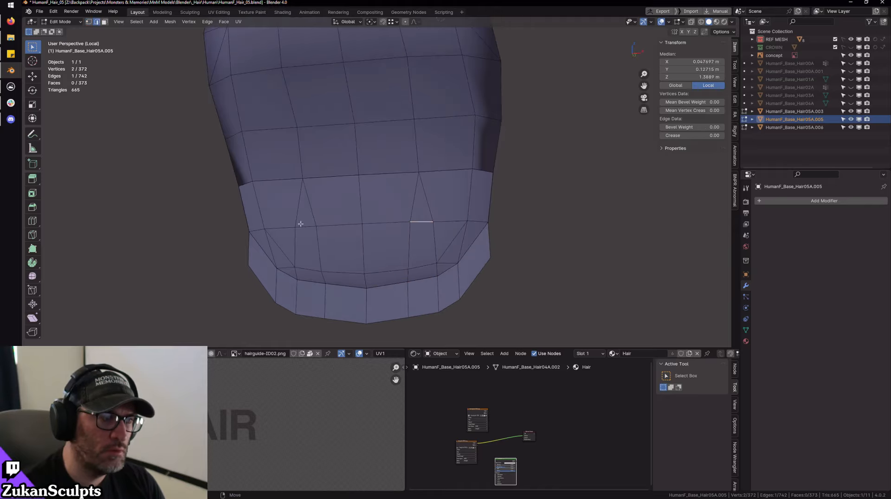
key(m)
click(376, 243)
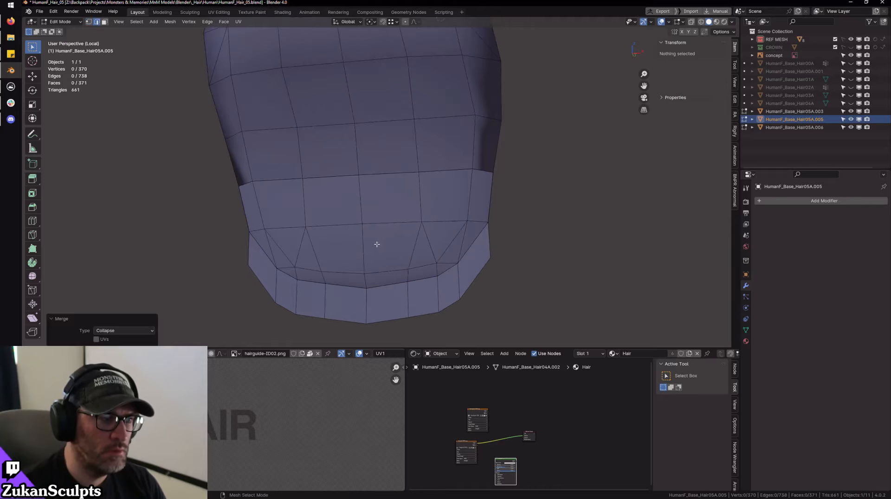
- Collapse the lower short crosswise edge of both narrow inner columns, just above the rim
click(316, 268)
shift+click(430, 263)
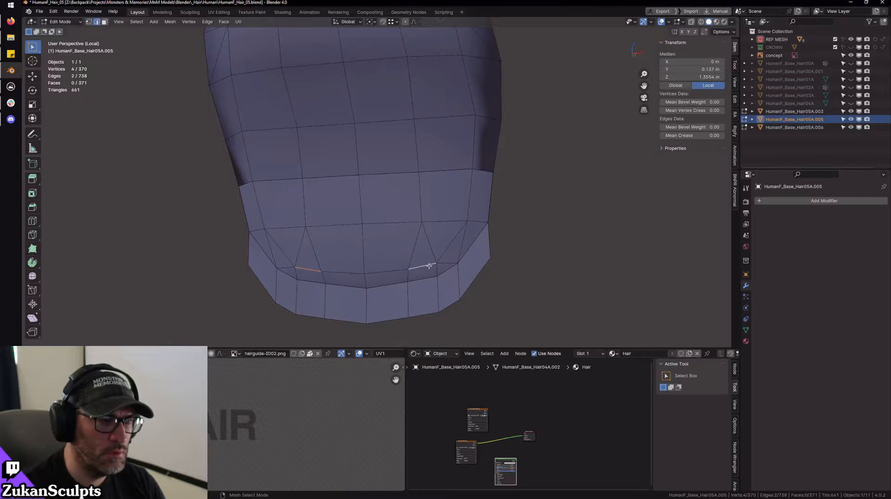
key(m)
click(430, 263)
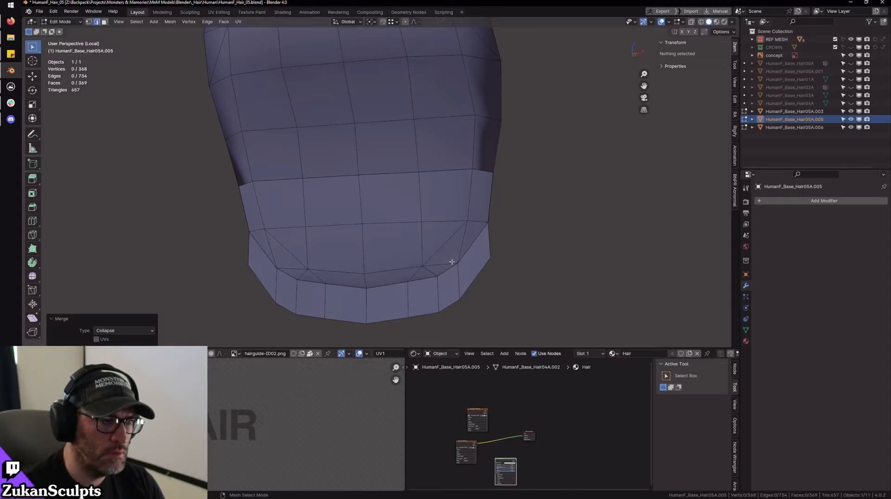
- Dissolve the two diagonal edges at the lower corners of the inner faces
middle_drag(452, 262, 467, 249)
click(467, 249)
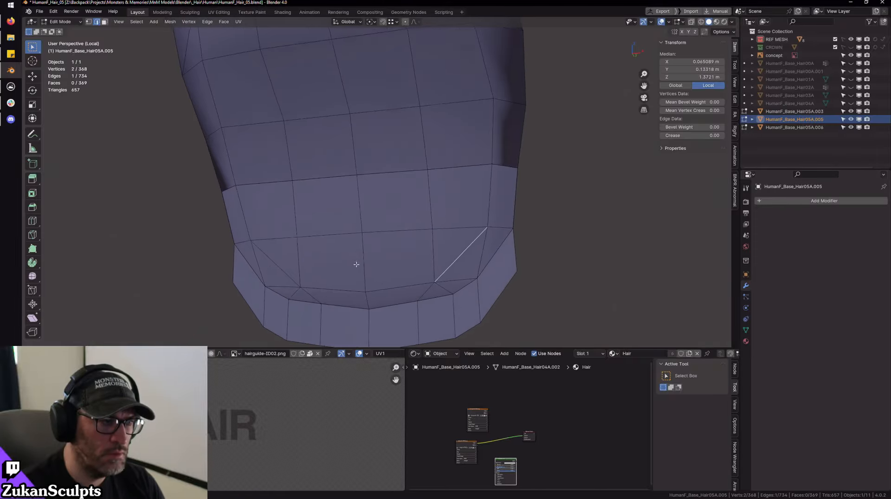
shift+click(274, 263)
key(x)
click(483, 313)
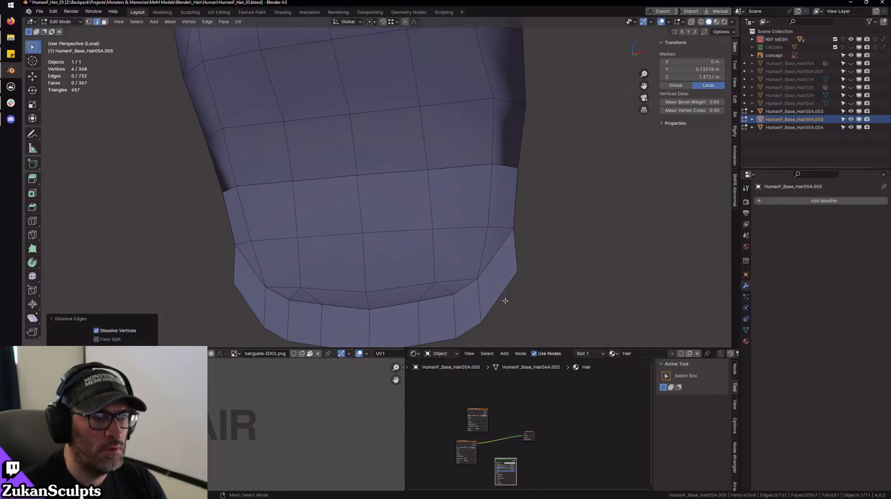
- In wireframe from the right side, select the vertex row along the split's upper boundary and merge it by distance
middle_drag(505, 301, 468, 227)
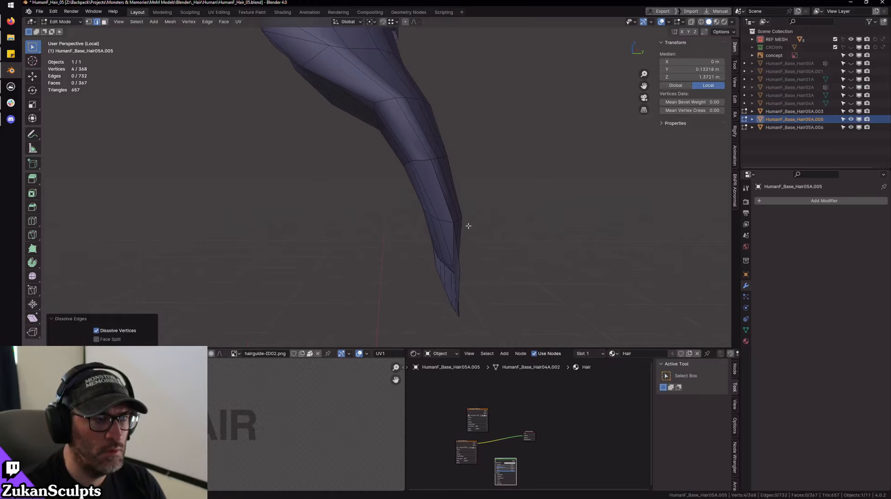
right_click(483, 206)
click(479, 201)
right_click(476, 200)
click(472, 193)
key(shift+z)
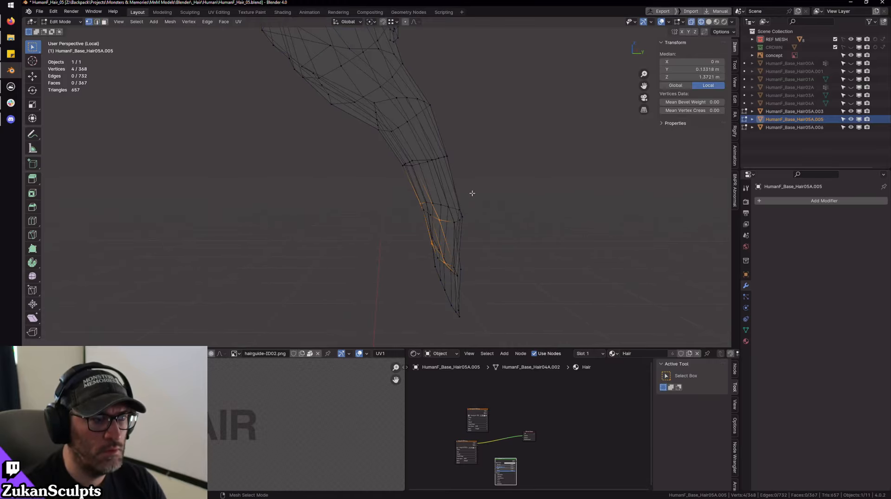
middle_drag(467, 194, 434, 198)
key(KP_3)
drag(378, 207, 474, 161)
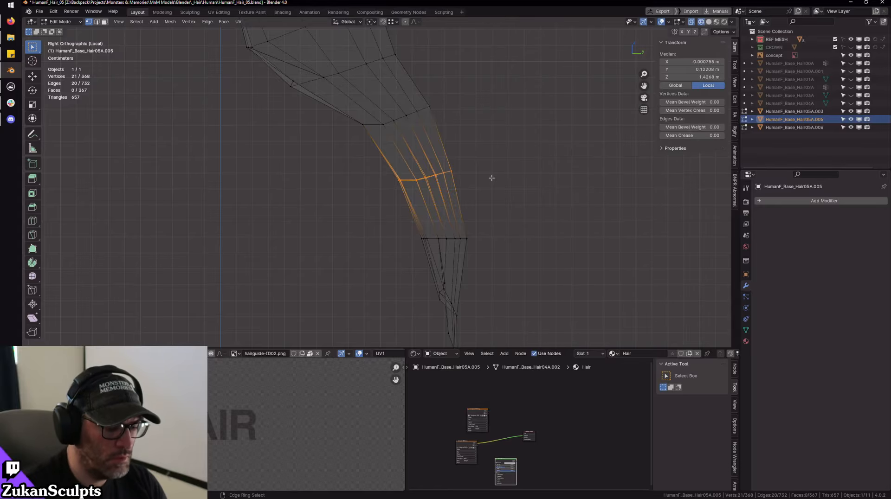
key(ctrl+alt+m)
- Select the next vertex row down, level with the rim's upper corners, and merge it by distance at 0.0101 m
middle_drag(460, 170, 418, 209)
drag(342, 175, 520, 218)
middle_drag(520, 219, 537, 215)
key(shift+z)
scroll(532, 229, up, 3)
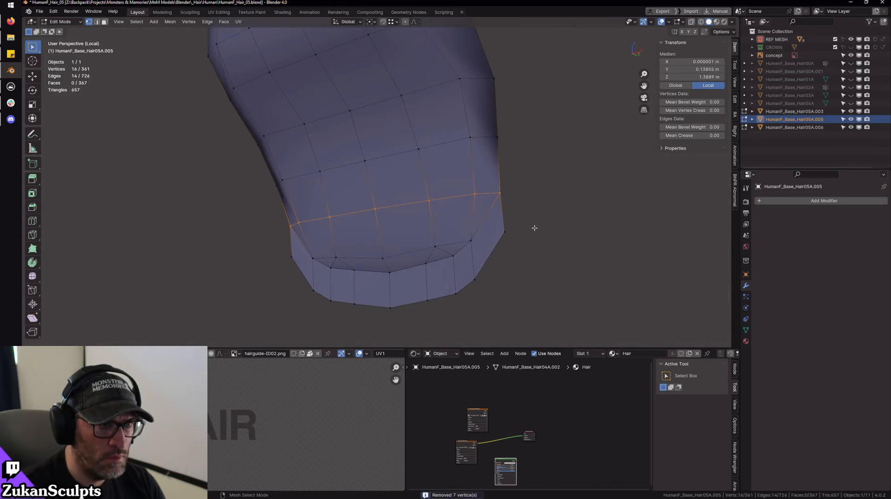
key(ctrl+alt+m)
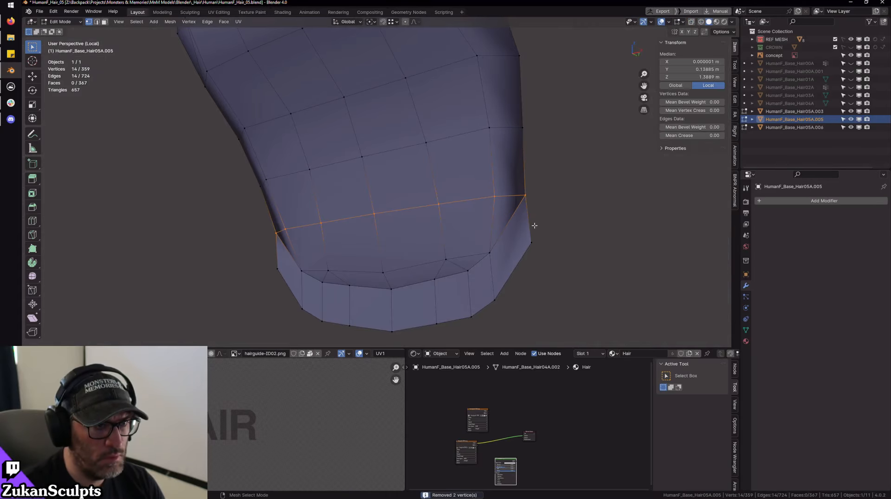
shift+middle_drag(548, 238, 536, 229)
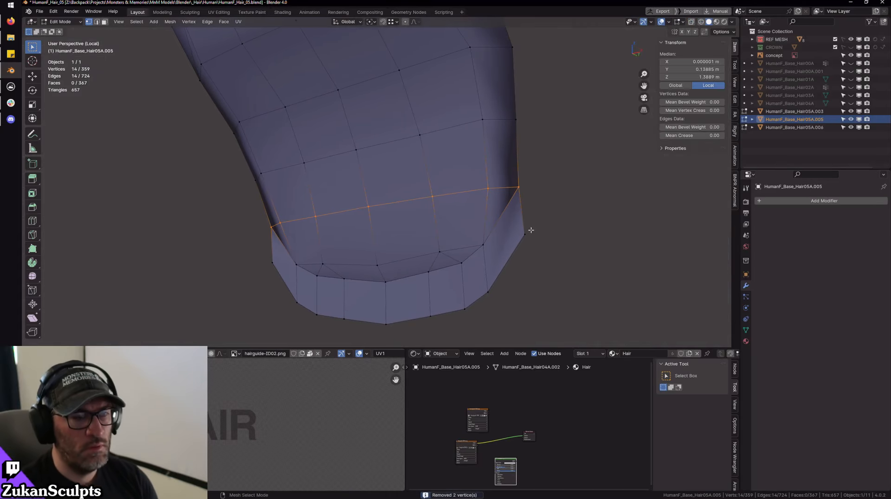
key(ctrl+z)
scroll(533, 215, down, 2)
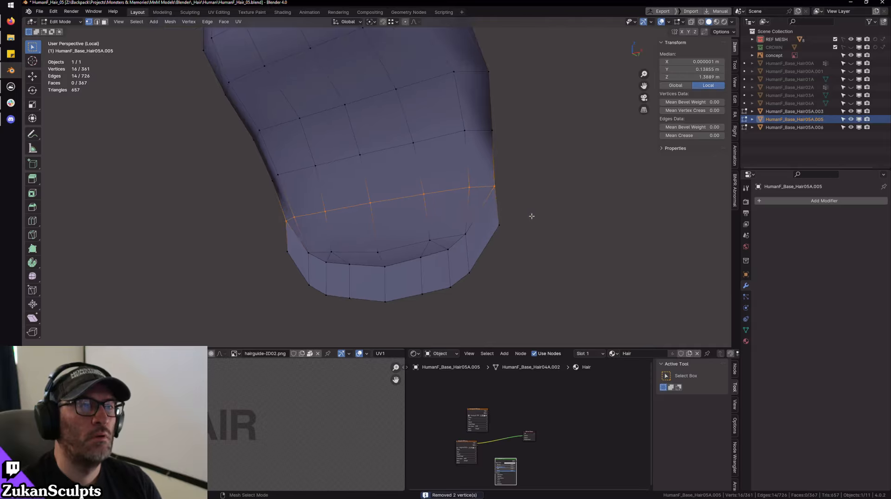
middle_drag(533, 215, 543, 235)
key(m)
click(549, 239)
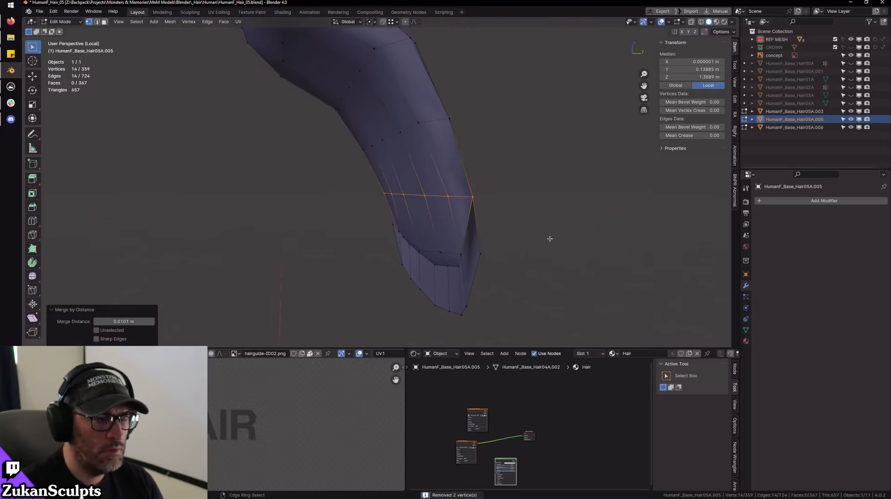
- Clear the selection and examine the hair's lower end from the inner and outer sides
middle_drag(492, 202, 553, 222)
key(alt+a)
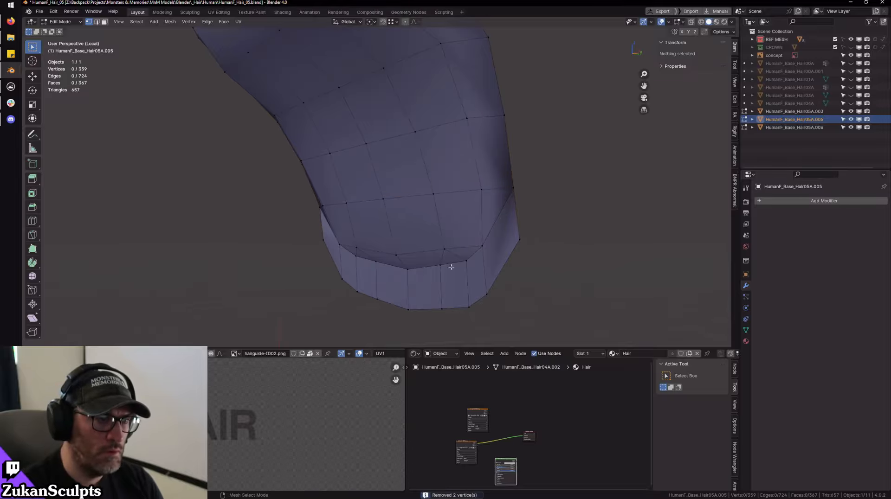
ctrl+middle_drag(425, 302, 420, 258)
key(Tab)
middle_drag(474, 255, 365, 263)
key(Tab)
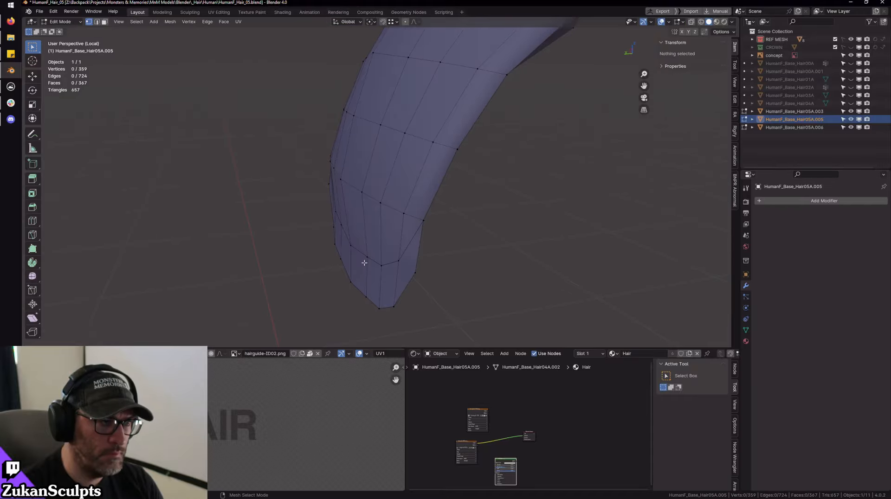
- Select the coinciding vertices at the inner lower corner of the hair, turn on X mirroring, and move them about 0.00489 m along Y
middle_drag(429, 249, 430, 222)
click(426, 274)
key(shift+space)
key(g)
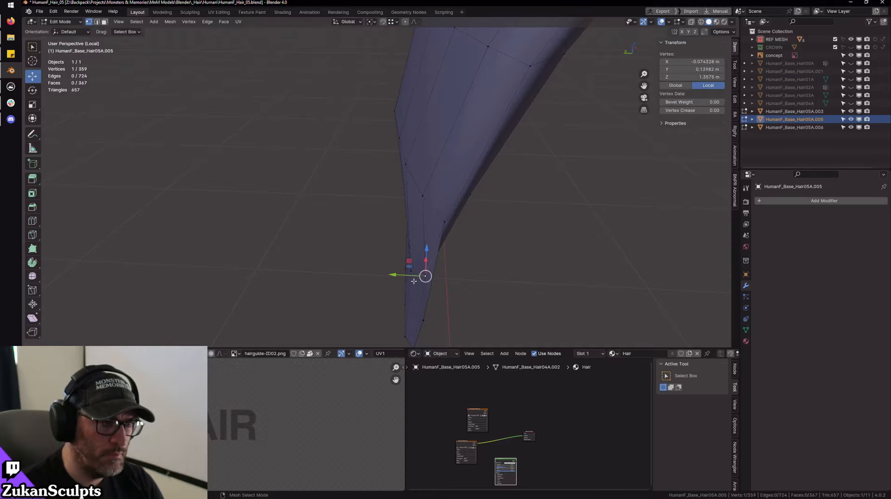
middle_drag(454, 294, 366, 281)
key(alt+z)
drag(364, 280, 317, 240)
key(alt+z)
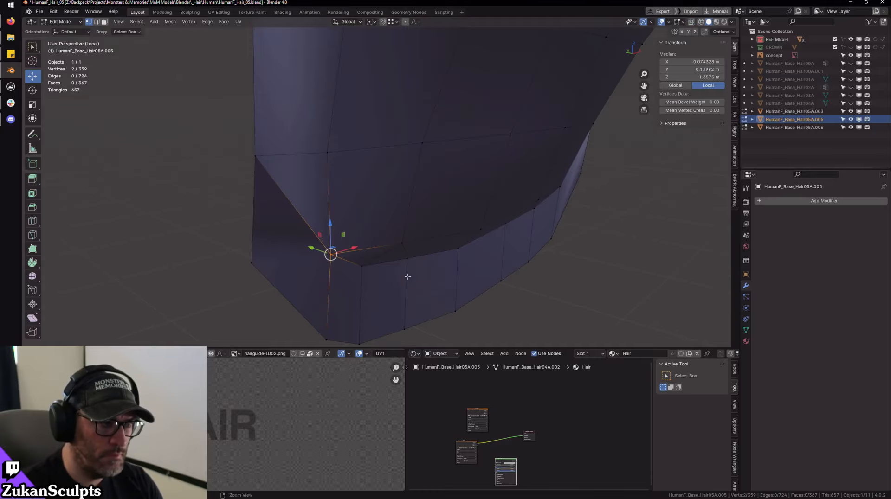
alt+middle_drag(408, 276, 420, 231)
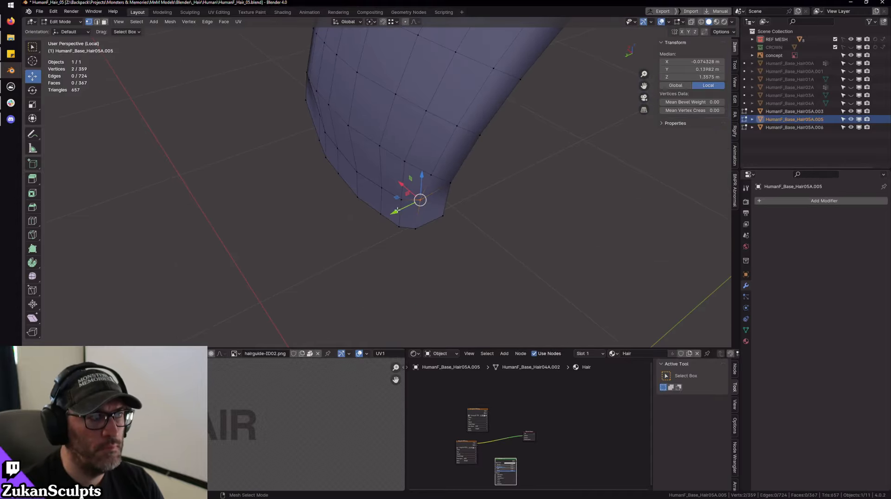
drag(398, 210, 328, 245)
key(ctrl+z)
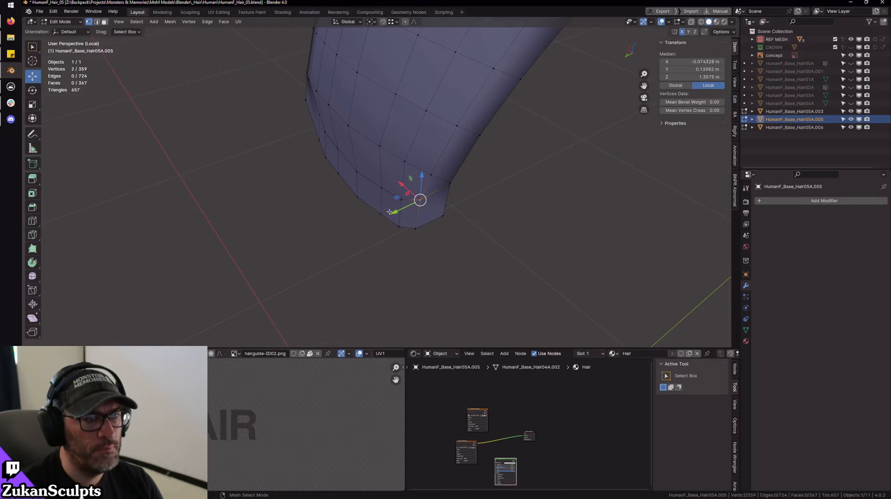
drag(390, 212, 390, 211)
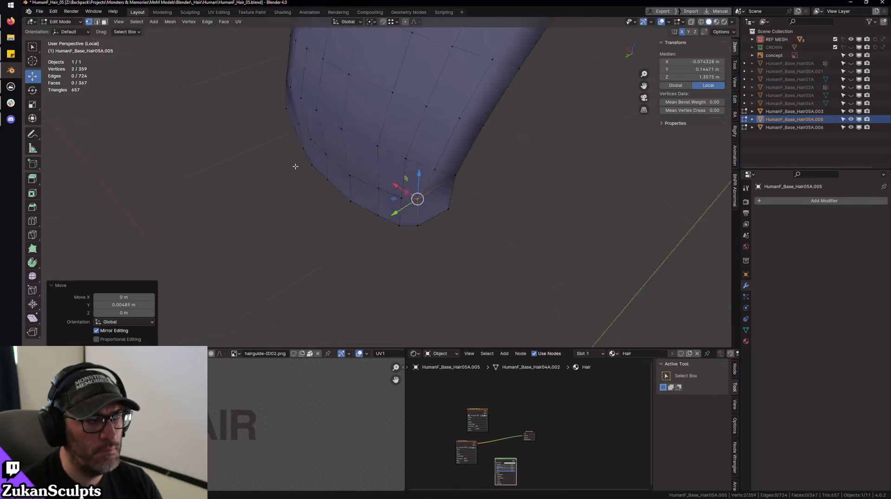
- Connect the outer rim's corner vertex to the adjacent vertex of the lower strip with an edge on one side
ctrl+middle_drag(295, 166, 303, 196)
click(304, 197)
shift+click(345, 203)
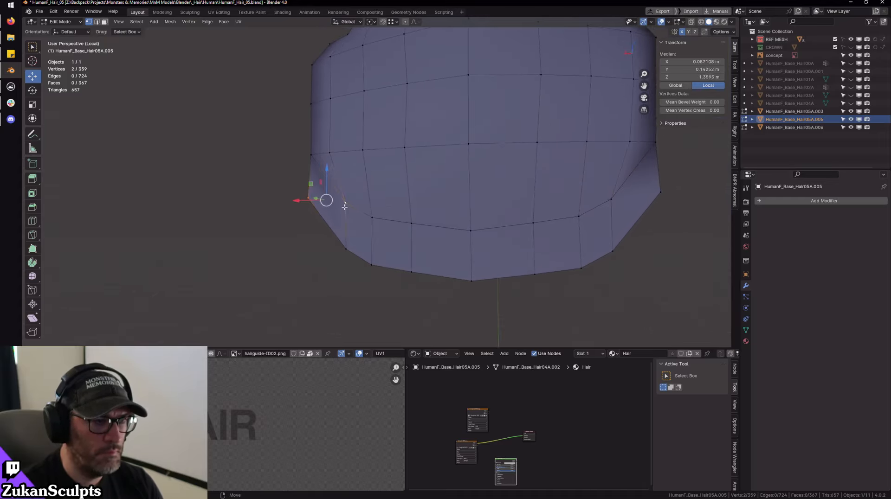
key(j)
- Try to connect the matching two vertices at the opposite lower corner of the strip
scroll(500, 242, down, 1)
click(515, 216)
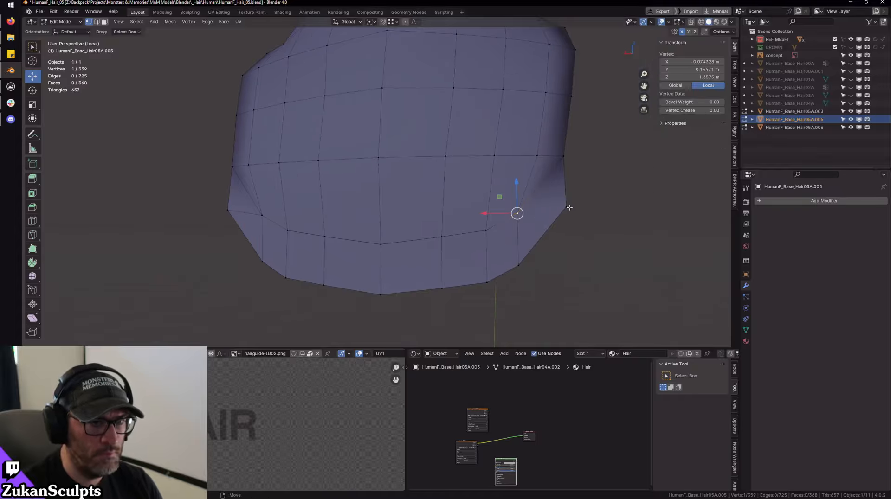
right_click(568, 207)
click(622, 248)
key(ctrl+z)
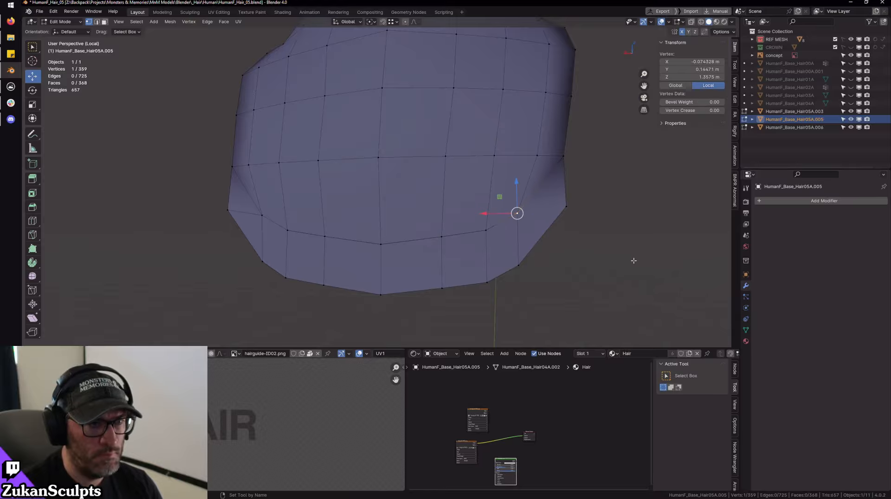
scroll(596, 257, up, 5)
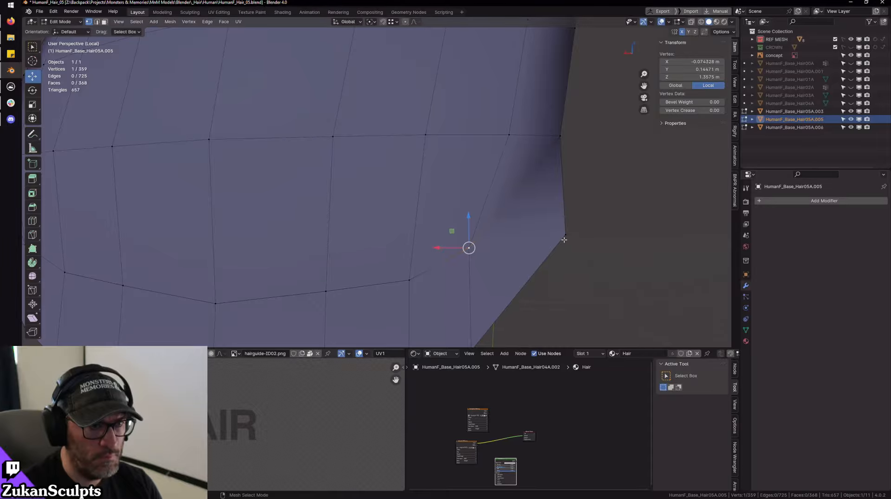
shift+click(564, 240)
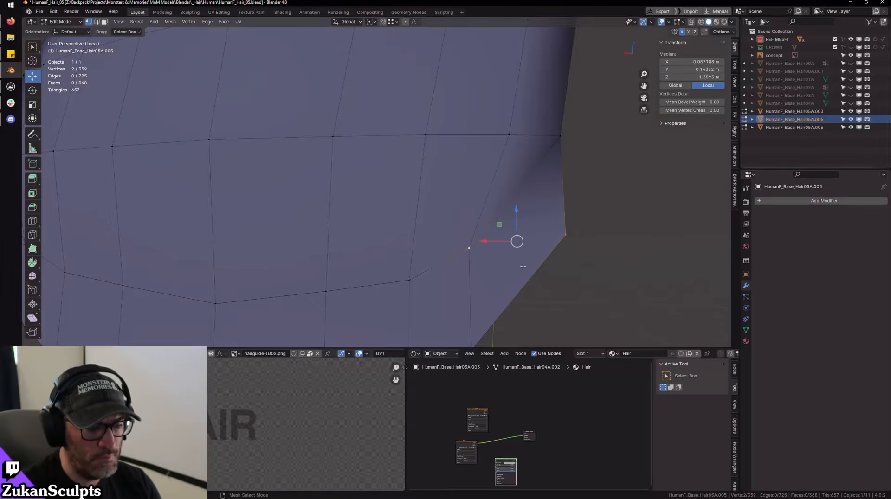
scroll(523, 266, down, 5)
key(ctrl+Tab)
click(389, 253)
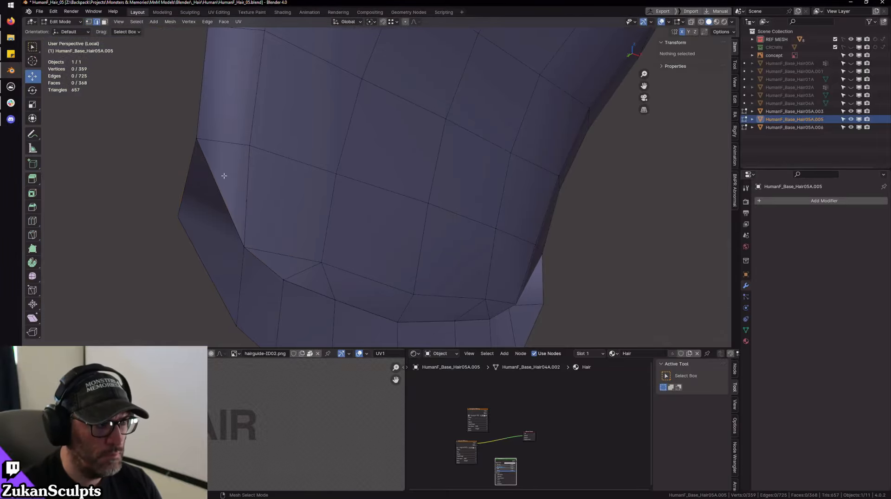
- Select the inner face beside the lower corner, grow the selection to the surrounding faces, and hide them
click(282, 217)
key(ctrl+Tab)
click(302, 229)
click(286, 210)
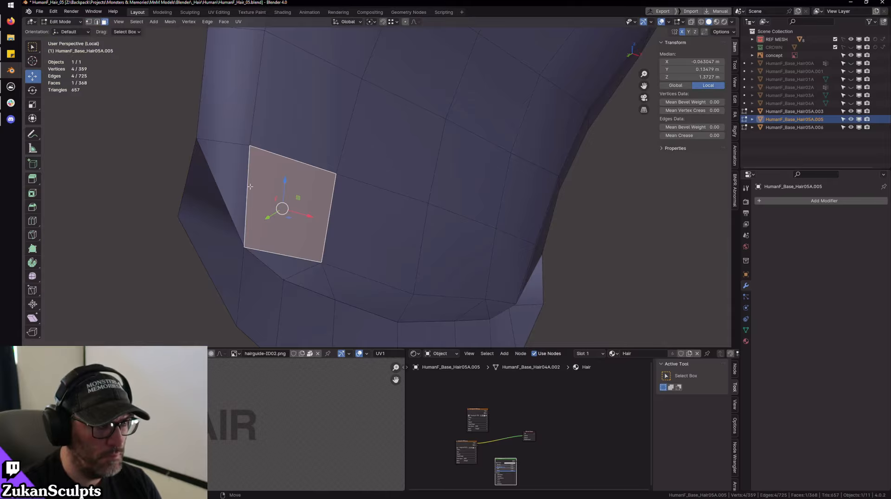
key(ctrl+plus)
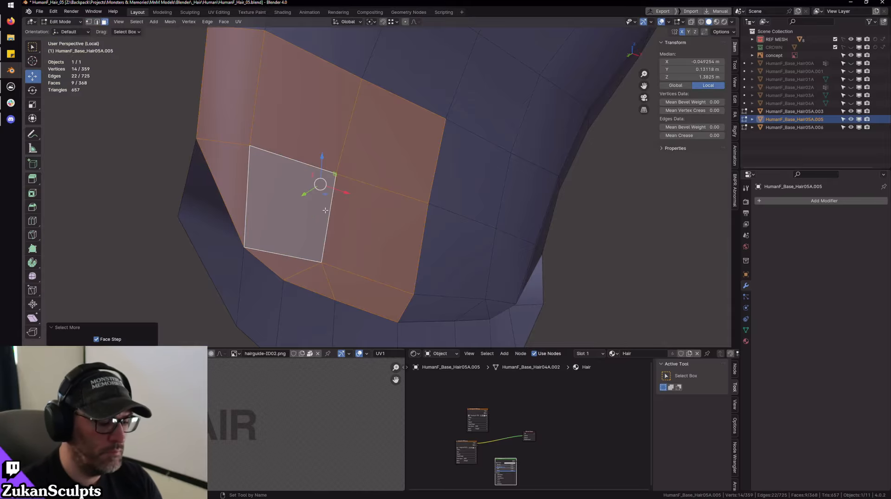
key(alt+a)
- Connect the strip's vertex to the outer rim corner with an edge on the remaining side, and clear the selection
scroll(372, 242, up, 3)
key(ctrl+Tab)
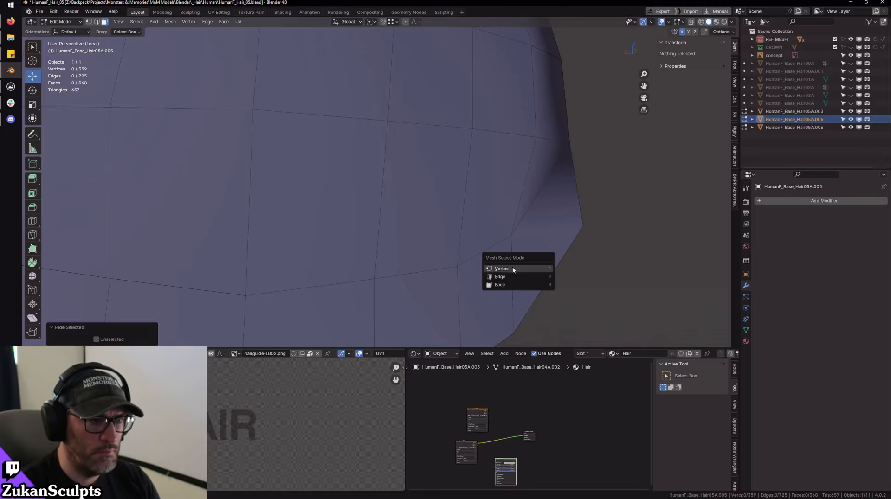
click(513, 267)
middle_drag(515, 267, 493, 263)
click(485, 234)
shift+click(574, 222)
key(j)
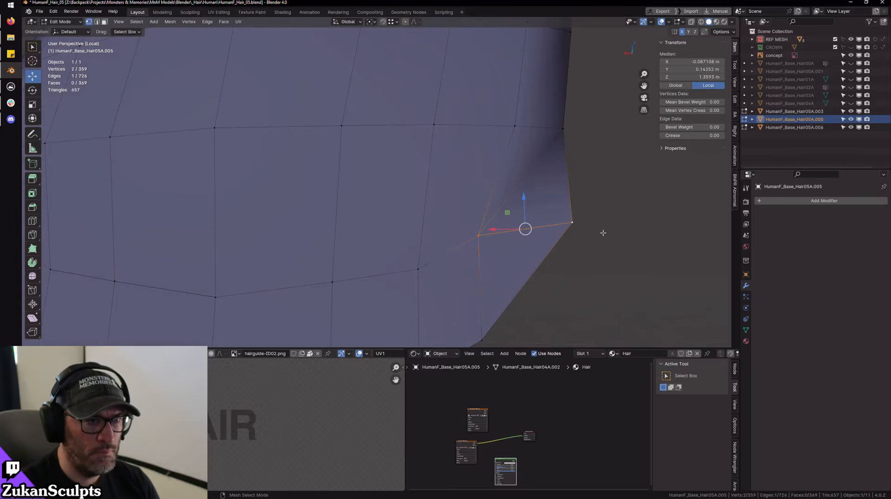
scroll(526, 246, down, 2)
key(alt+a)
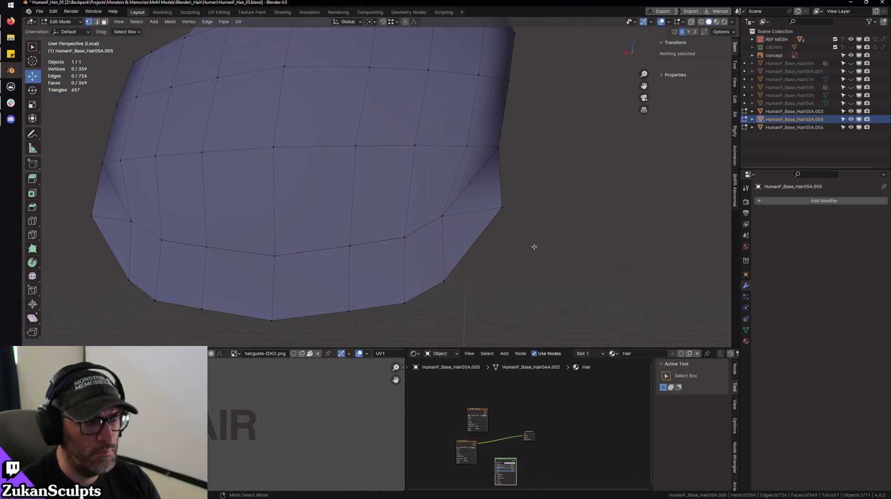
- In the back view, select the strip's inner corner vertices and move them -0.002904 m along X with mirroring
middle_drag(533, 249, 486, 245)
key(Tab)
scroll(453, 281, down, 2)
scroll(453, 277, up, 2)
scroll(486, 245, up, 2)
key(Tab)
key(ctrl+Tab)
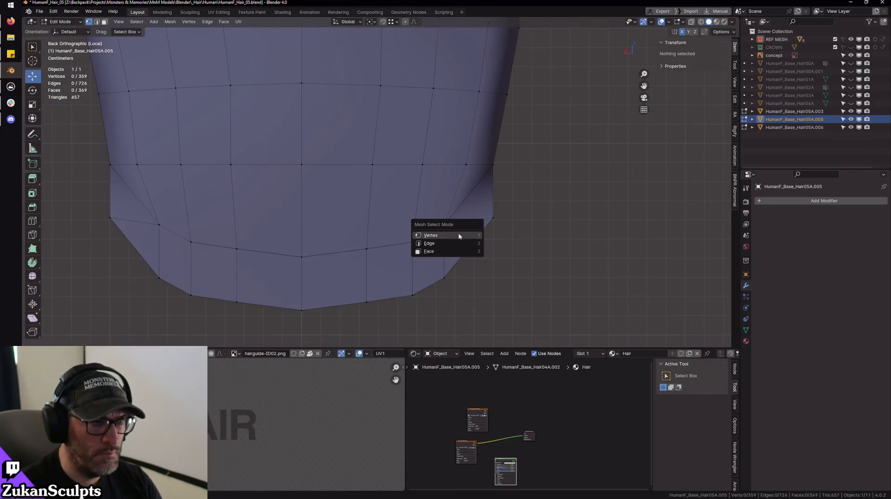
click(459, 236)
mouse_move(427, 216)
mouse_down()
mouse_move(455, 236)
mouse_move(429, 224)
mouse_up()
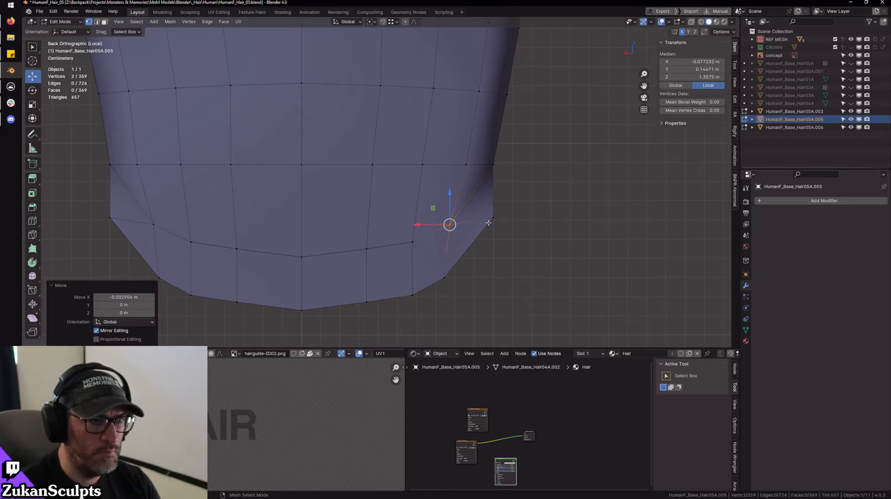
shift+middle_drag(473, 227, 464, 238)
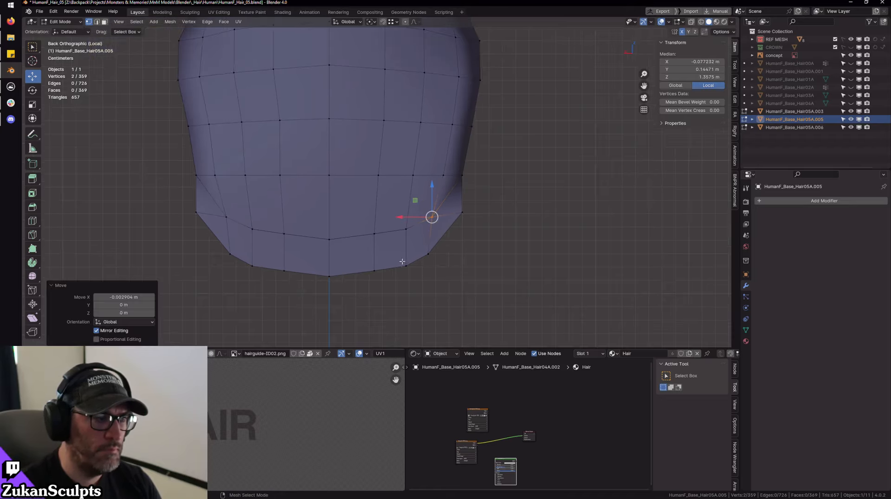
- Leave local view and, from the left side, move the selected corner vertices -0.000775 m along Y
middle_drag(369, 260, 442, 212)
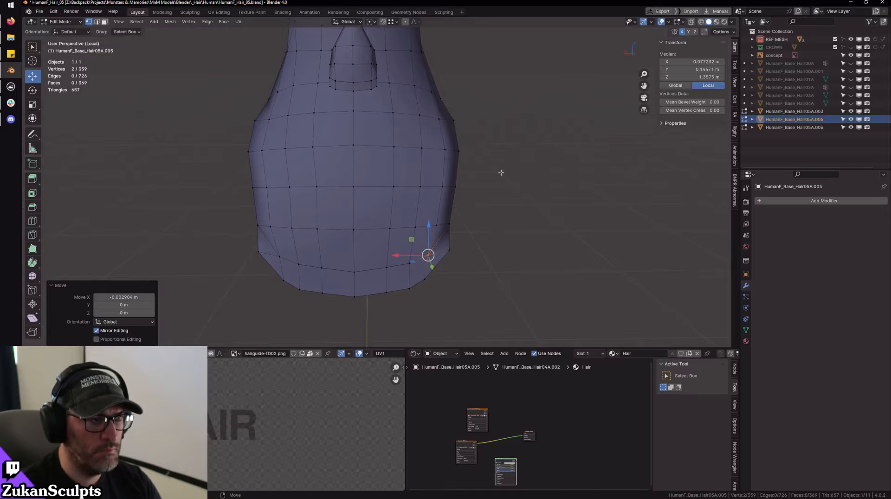
key(KP_Divide)
key(Tab)
scroll(503, 175, down, 4)
middle_drag(503, 175, 382, 213)
scroll(563, 168, up, 2)
scroll(441, 196, up, 3)
key(Tab)
shift+middle_drag(430, 242, 433, 220)
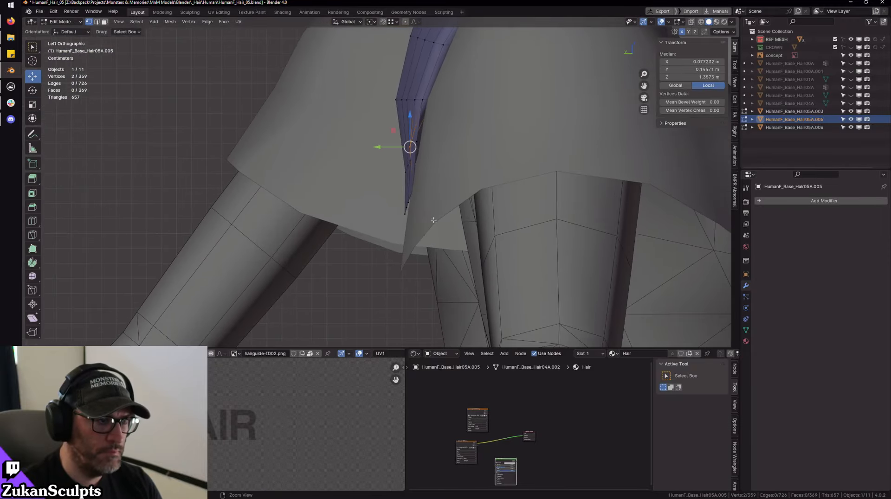
scroll(416, 194, up, 5)
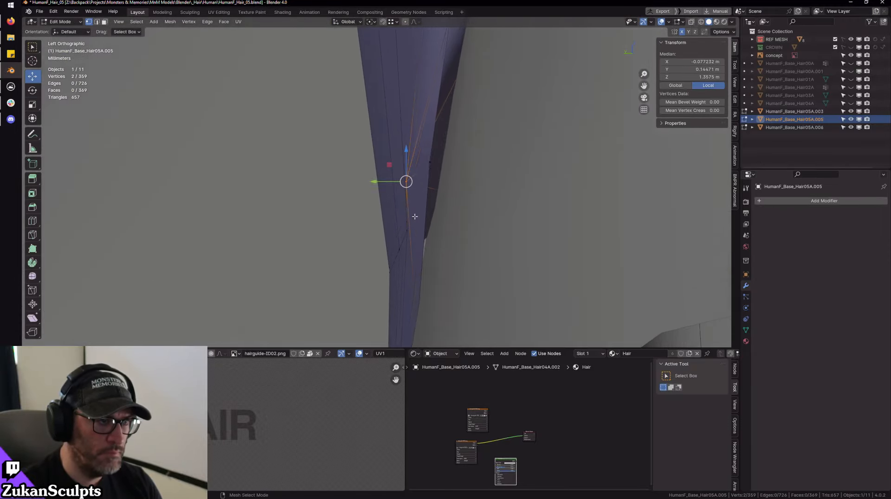
drag(373, 180, 377, 182)
- Examine the hair's lower end against the body, comparing wireframe and solid shading
key(shift+z)
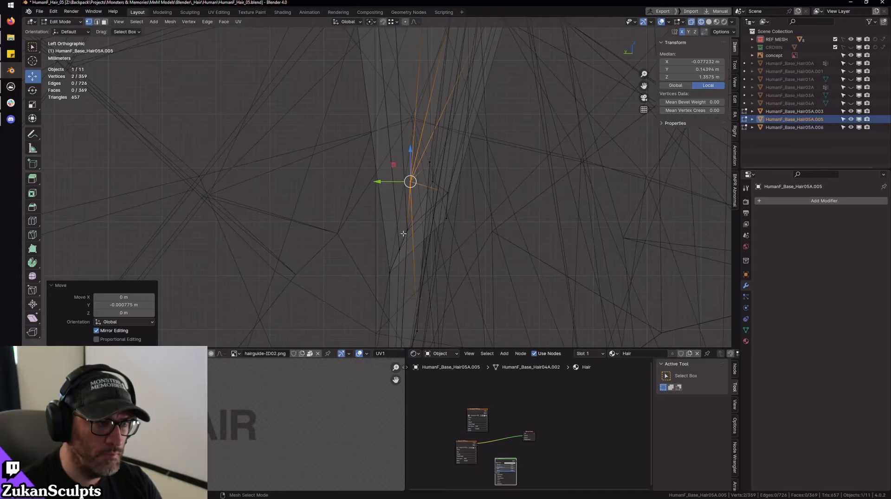
key(shift+z)
mouse_move(413, 221)
mouse_down()
mouse_move(383, 227)
mouse_move(404, 244)
mouse_move(377, 246)
mouse_move(393, 239)
mouse_move(383, 230)
mouse_up()
key(shift+z)
key(shift+z)
key(shift+z)
key(shift+z)
middle_drag(382, 229, 441, 195)
middle_drag(475, 238, 426, 281)
- Select the bottom rim's corner vertex and pull it outward and up to round the hair's lower outline
click(423, 292)
drag(423, 293, 398, 290)
scroll(457, 279, up, 6)
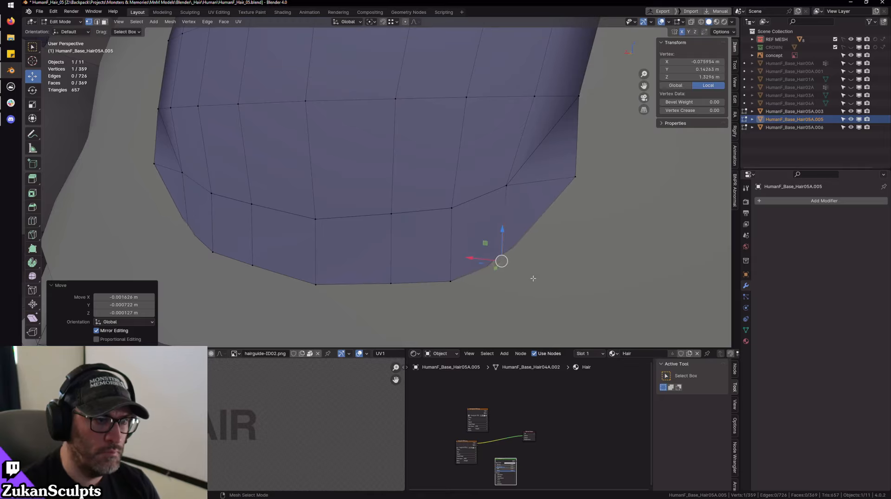
middle_drag(502, 260, 442, 300)
drag(441, 301, 434, 301)
middle_drag(435, 302, 450, 260)
drag(450, 260, 467, 241)
- Move the neighbouring bottom rim vertex slightly up and outward to even out the curve, and clear the selection
shift+middle_drag(403, 283, 444, 256)
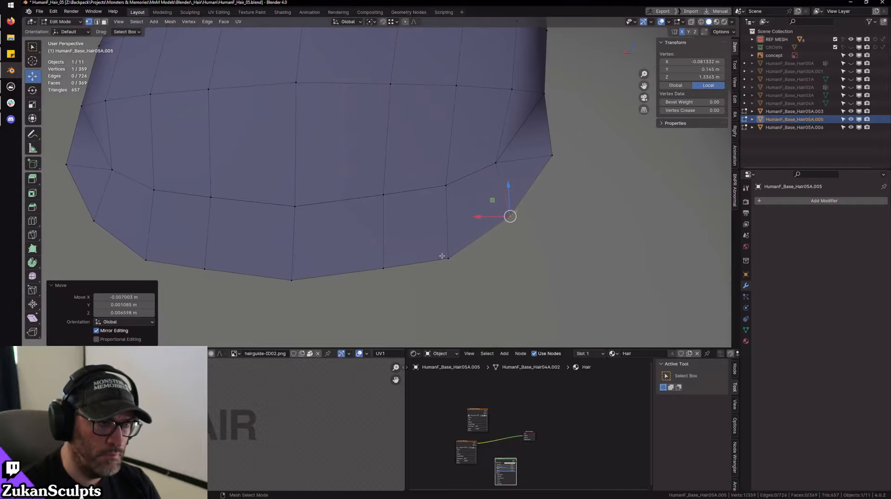
click(449, 260)
key(l)
drag(447, 263, 452, 252)
click(393, 285)
- Leave mesh editing and examine the reshaped back hair on the character from several angles
key(Tab)
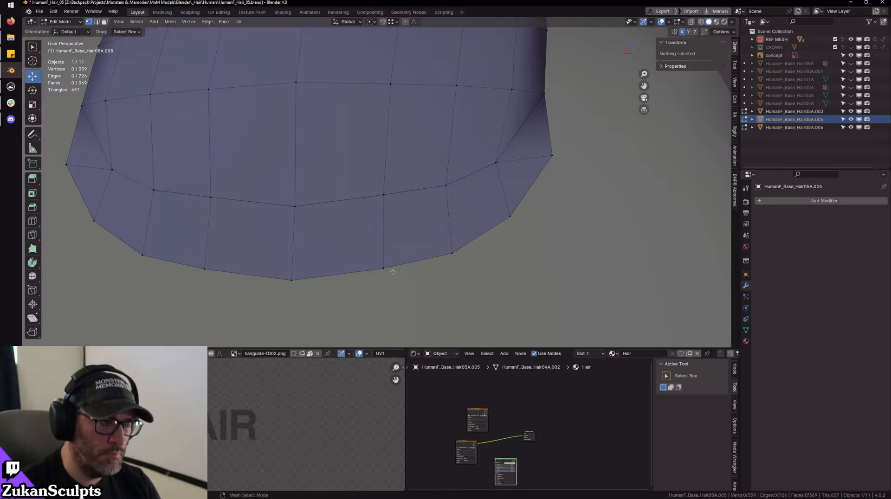
scroll(392, 271, down, 8)
middle_drag(463, 236, 498, 184)
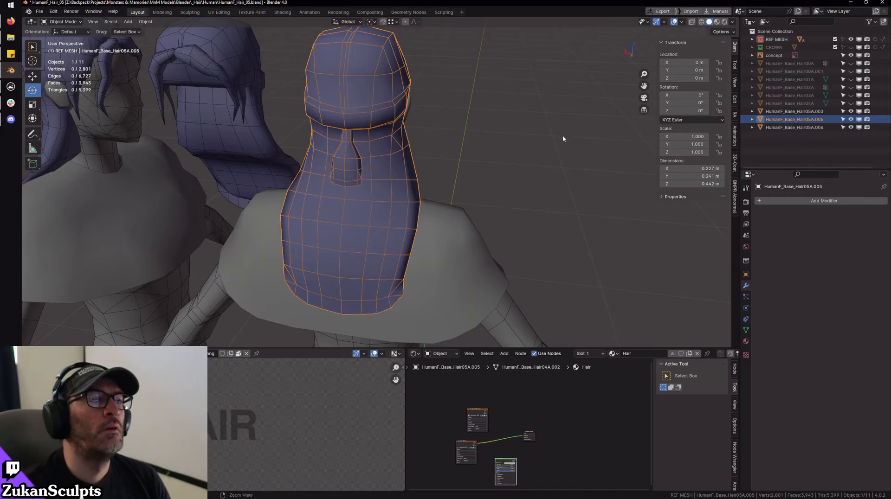
middle_drag(563, 138, 483, 169)
middle_drag(483, 169, 523, 161)
mouse_move(523, 161)
alt+right_down()
mouse_move(500, 170)
mouse_move(523, 167)
alt+right_up()
alt+middle_drag(523, 167, 494, 177)
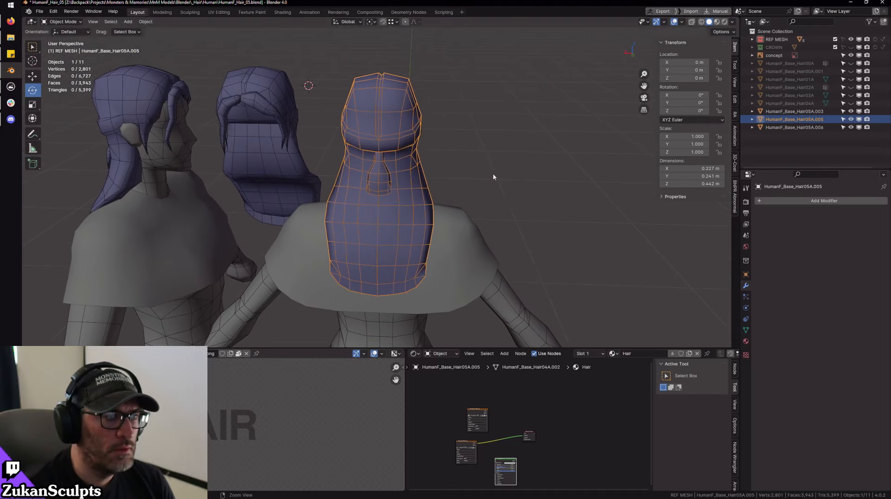
- Check the hair mesh for non-quad faces by selecting faces with 4 sides, and leave mesh editing
key(Tab)
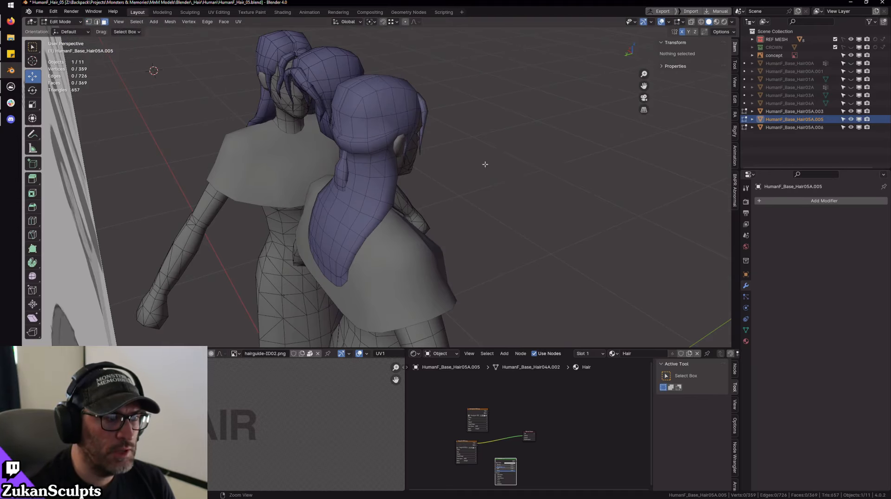
click(171, 22)
key(Escape)
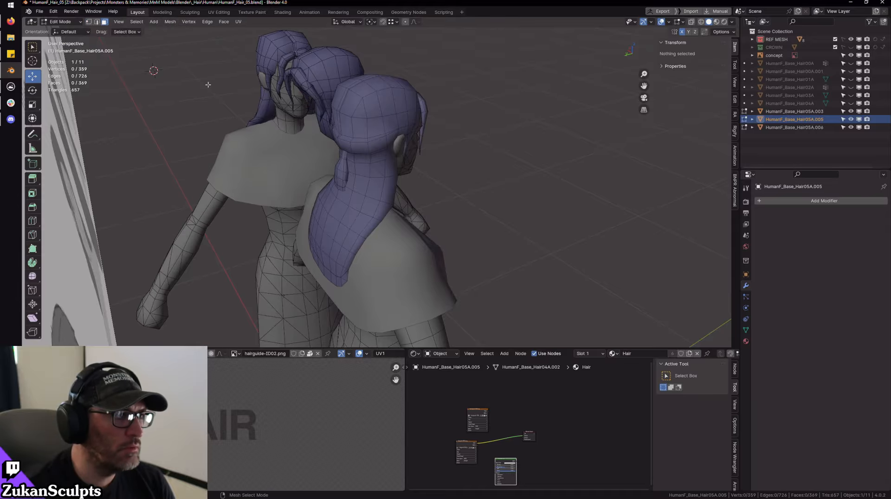
click(171, 22)
mouse_move(199, 101)
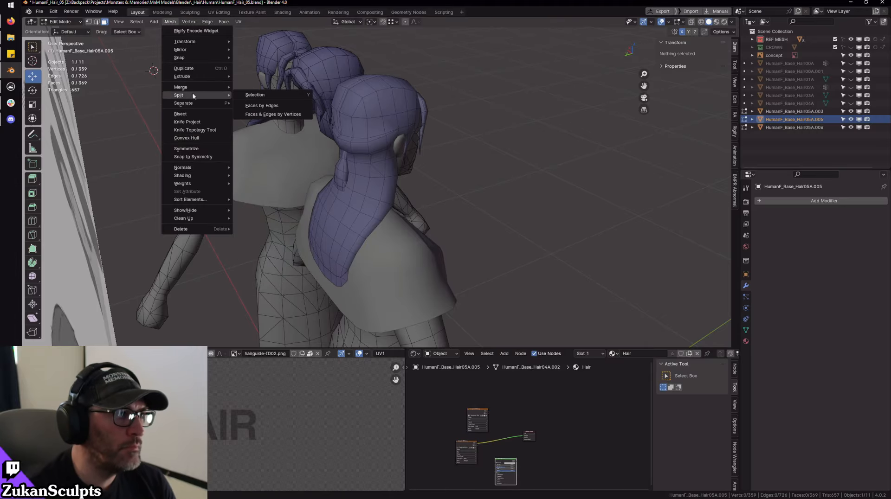
mouse_move(179, 40)
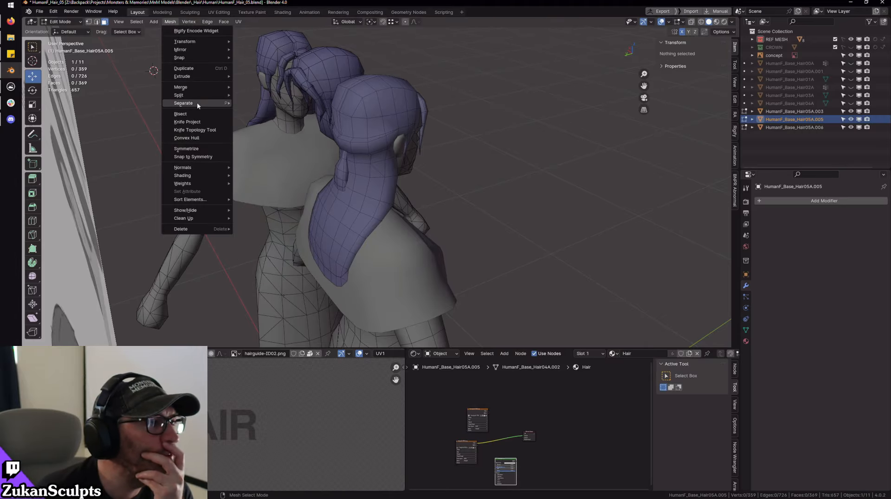
click(137, 22)
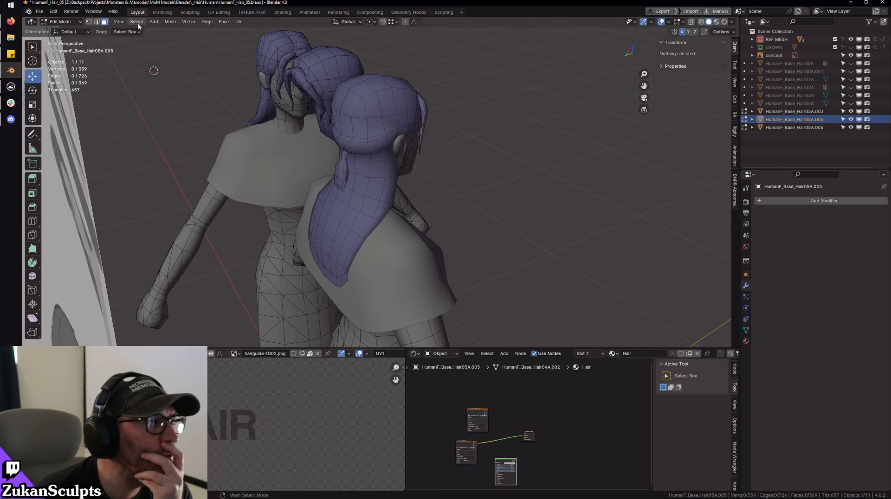
click(136, 22)
mouse_move(178, 124)
click(251, 141)
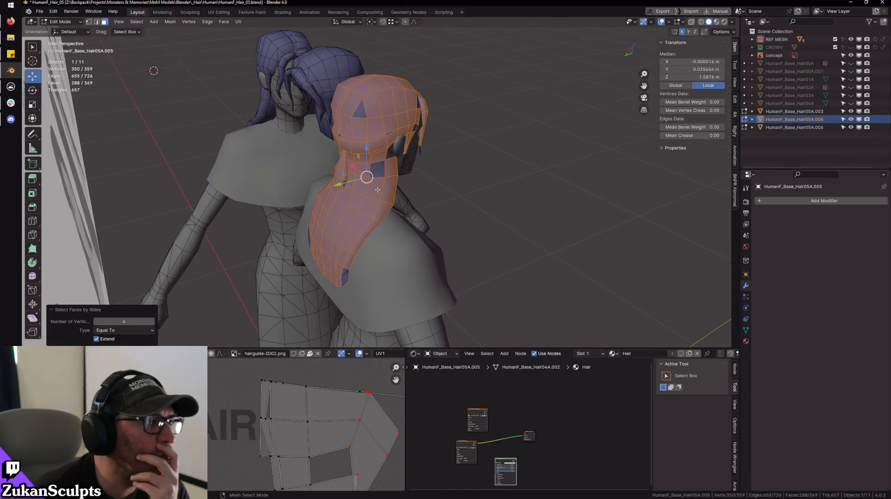
click(139, 330)
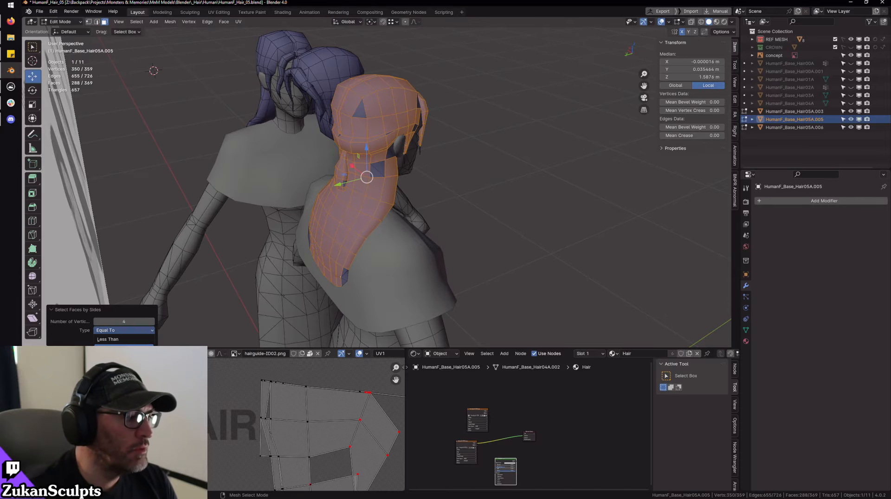
click(139, 348)
middle_drag(524, 184, 343, 221)
scroll(407, 166, up, 3)
key(Tab)
- Save the current hair file
scroll(403, 227, down, 2)
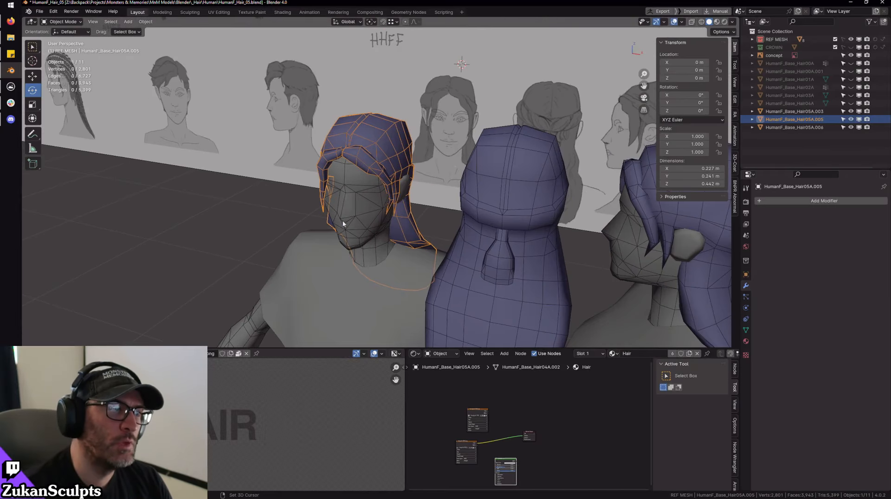
scroll(342, 221, up, 3)
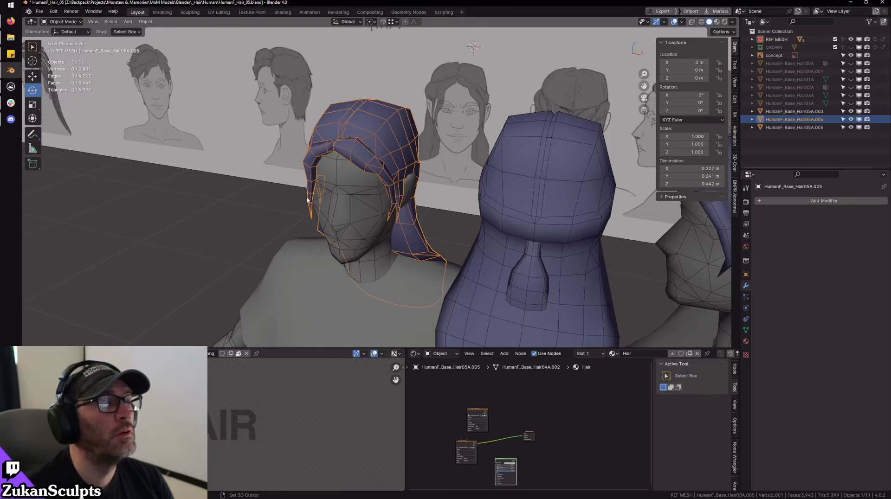
middle_drag(353, 212, 412, 80)
scroll(412, 80, down, 3)
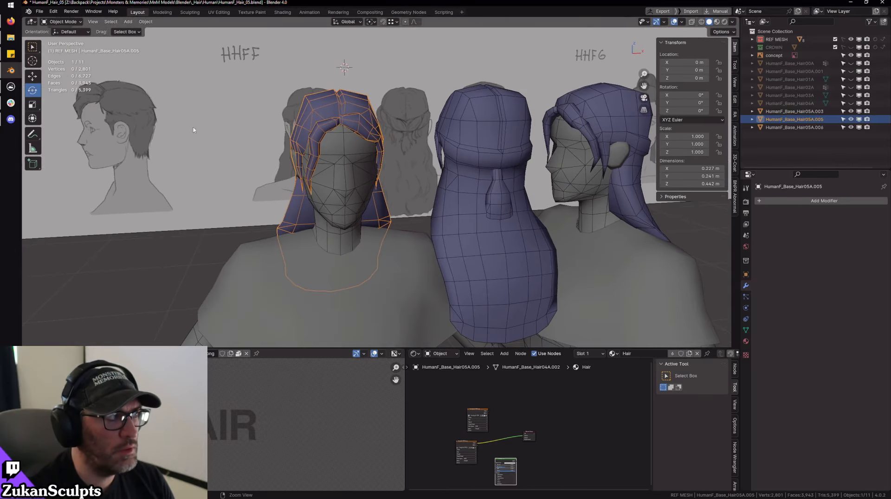
click(40, 11)
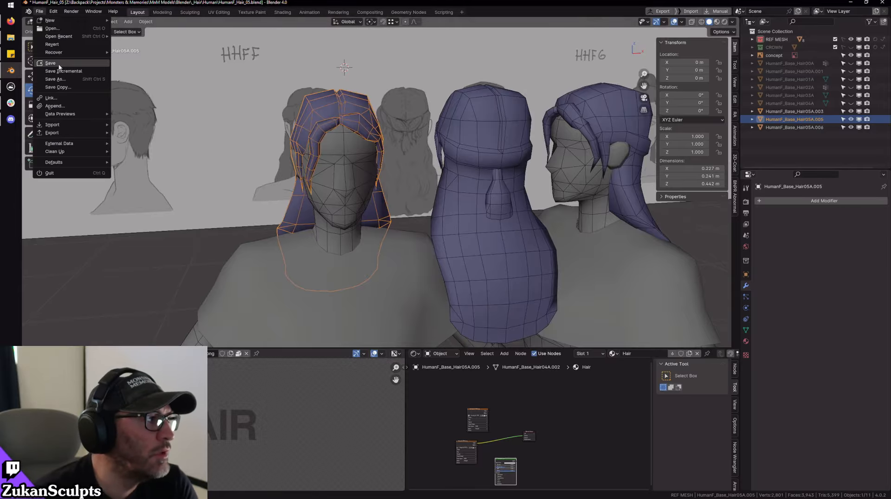
click(50, 64)
- Delete the two spare hair copies, HumanF_Base_Hair05A.003 and HumanF_Base_Hair05A.006
middle_drag(354, 189, 526, 180)
scroll(453, 222, down, 3)
scroll(258, 171, up, 4)
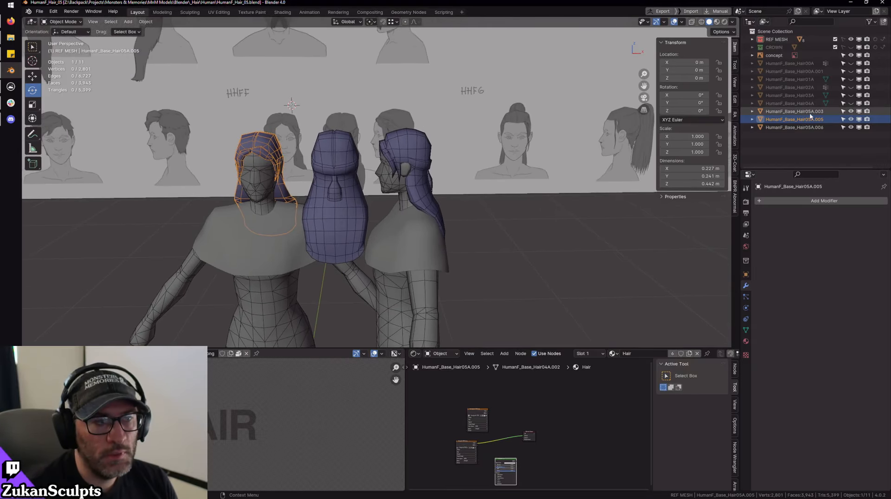
click(794, 111)
shift+click(419, 153)
key(Delete)
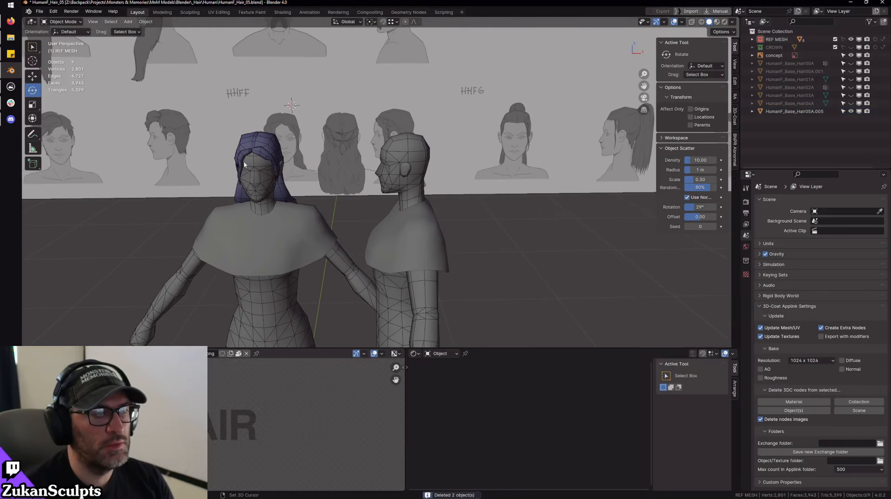
- Select the finished hair on the front-facing character and unhide HumanF_Base_Hair04A, HumanF_Base_Hair03A and HumanF_Base_Hair02A
shift+middle_drag(244, 161, 520, 221)
scroll(379, 183, up, 1)
click(382, 182)
scroll(520, 221, up, 2)
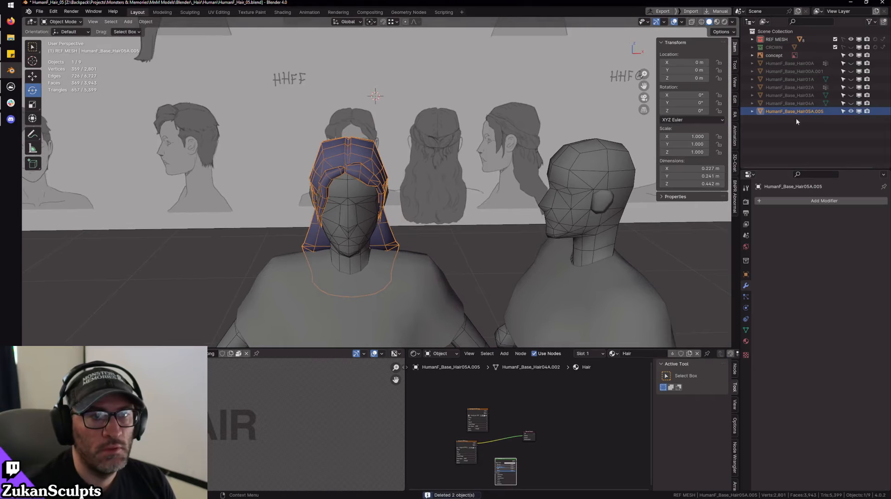
click(851, 103)
click(851, 95)
click(851, 87)
scroll(605, 132, down, 2)
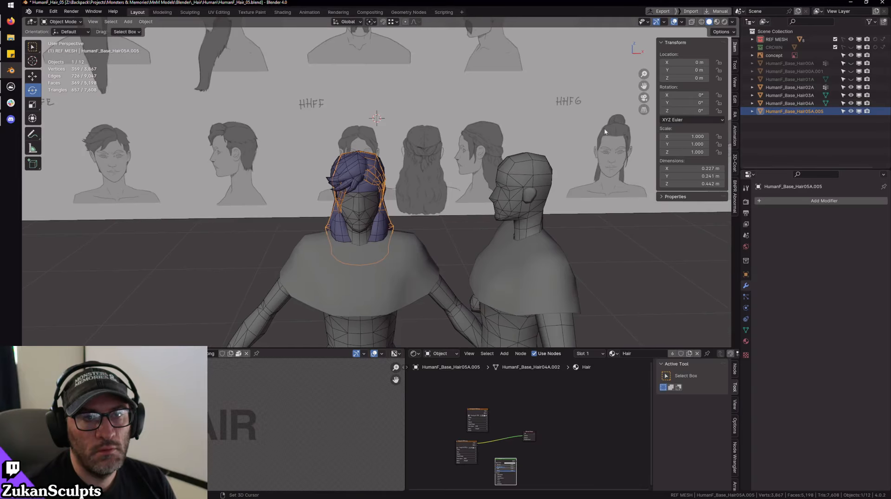
- Remove all the vertex groups from HumanF_Base_Hair02A
click(801, 88)
scroll(426, 179, up, 1)
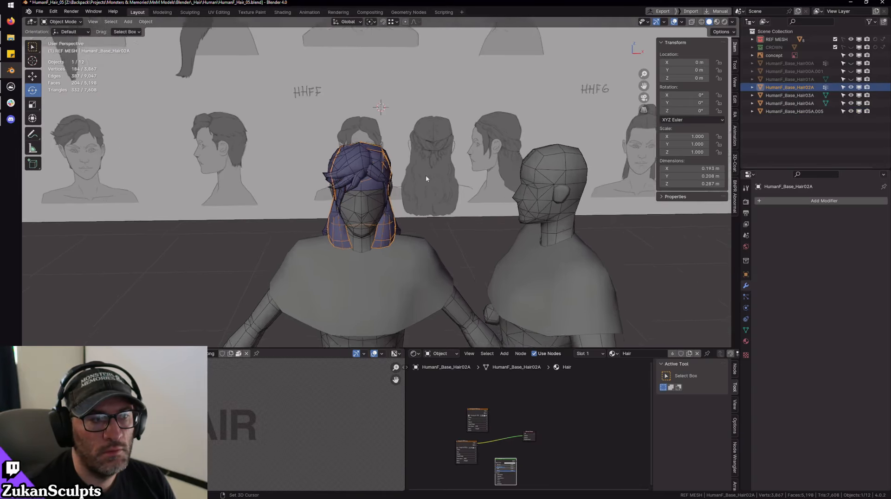
middle_drag(426, 179, 746, 332)
click(746, 330)
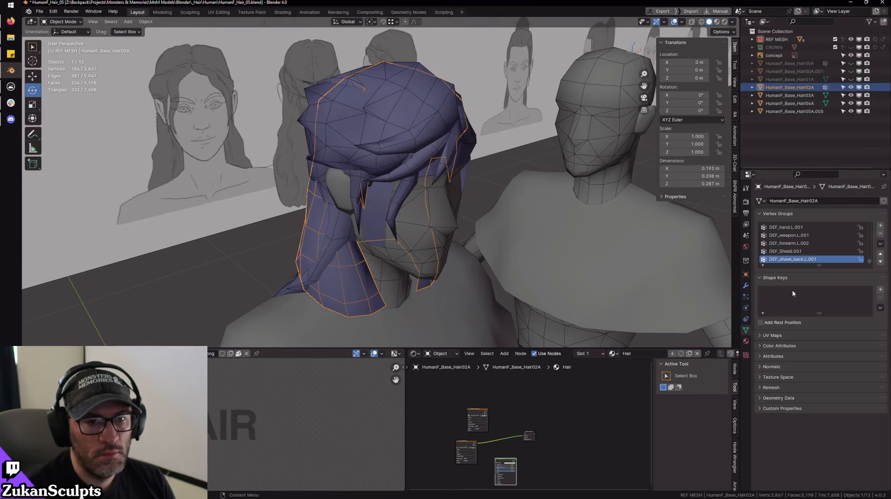
click(880, 235)
click(880, 236)
click(880, 236)
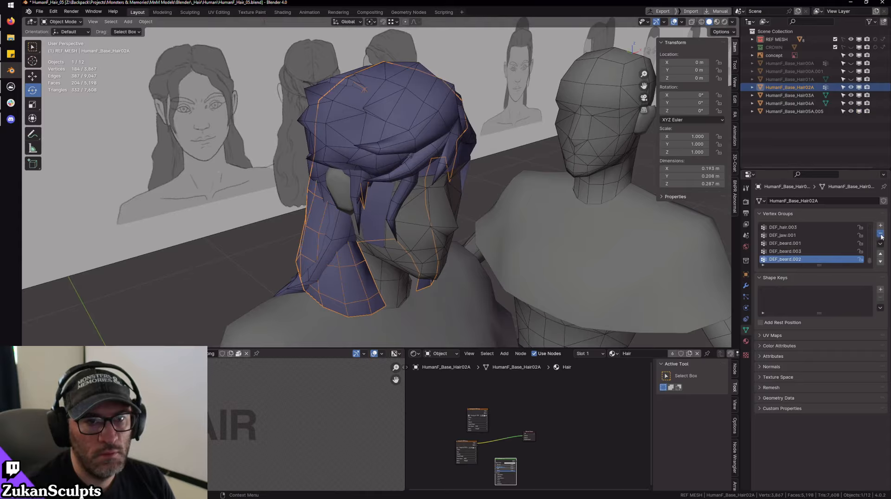
click(881, 237)
click(881, 236)
click(880, 237)
click(881, 237)
click(881, 236)
click(881, 236)
click(880, 236)
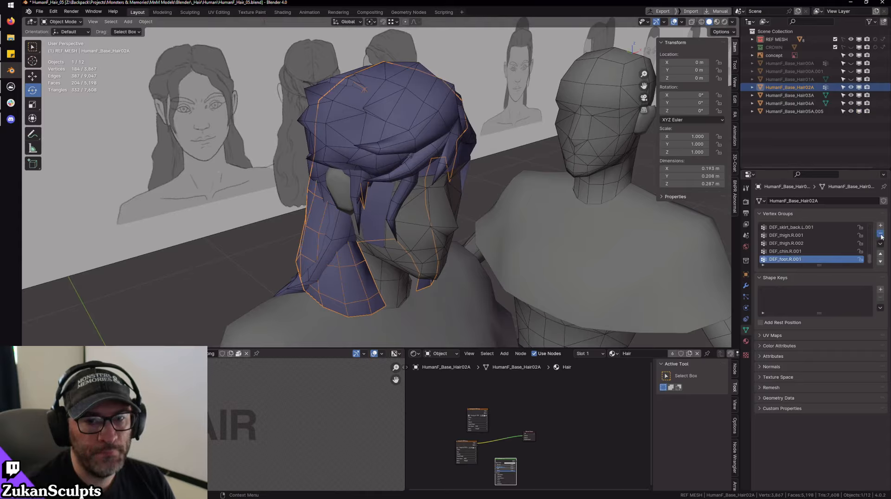
click(880, 236)
click(880, 237)
click(880, 236)
click(881, 236)
click(881, 236)
click(880, 236)
click(881, 237)
click(880, 236)
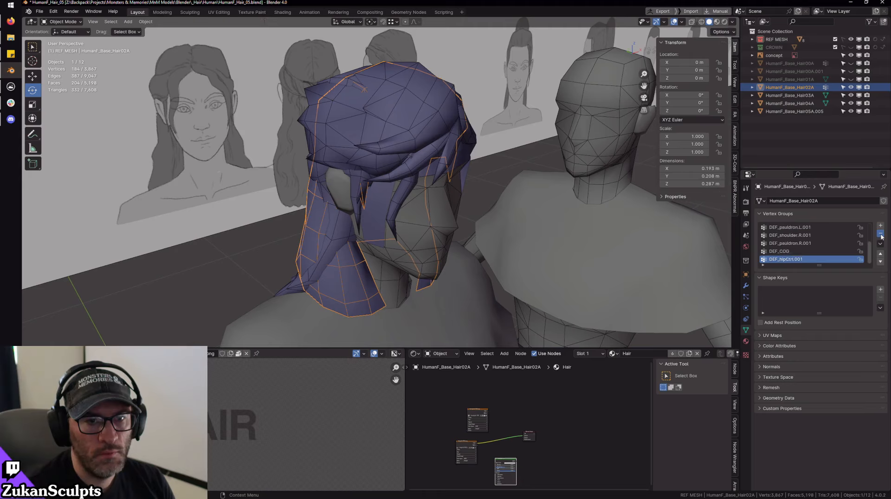
click(881, 237)
click(880, 236)
click(881, 236)
click(880, 236)
click(880, 236)
click(880, 236)
click(880, 237)
- Unhide HumanF_Base_Hair01A and select it on the character
middle_drag(464, 200, 748, 123)
click(851, 80)
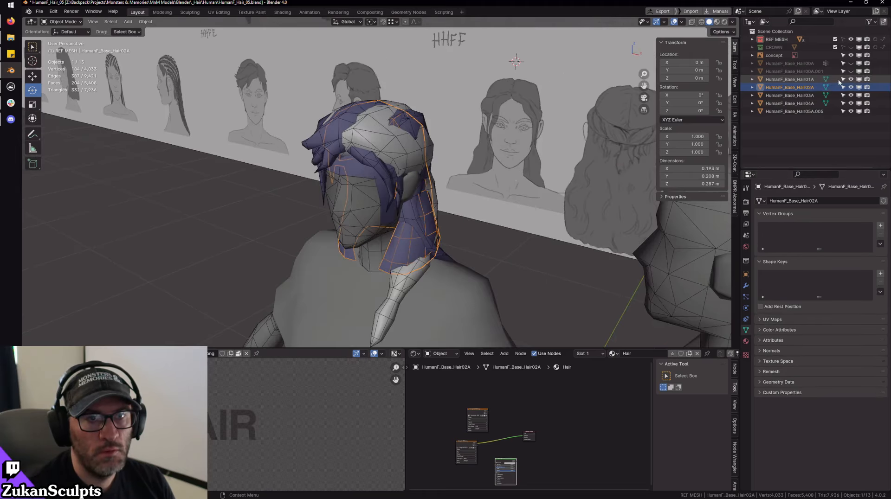
mouse_move(417, 153)
middle_down()
mouse_move(477, 155)
mouse_move(469, 218)
mouse_move(463, 195)
mouse_move(429, 225)
mouse_move(401, 168)
mouse_move(417, 188)
mouse_move(422, 169)
middle_up()
click(466, 202)
click(423, 169)
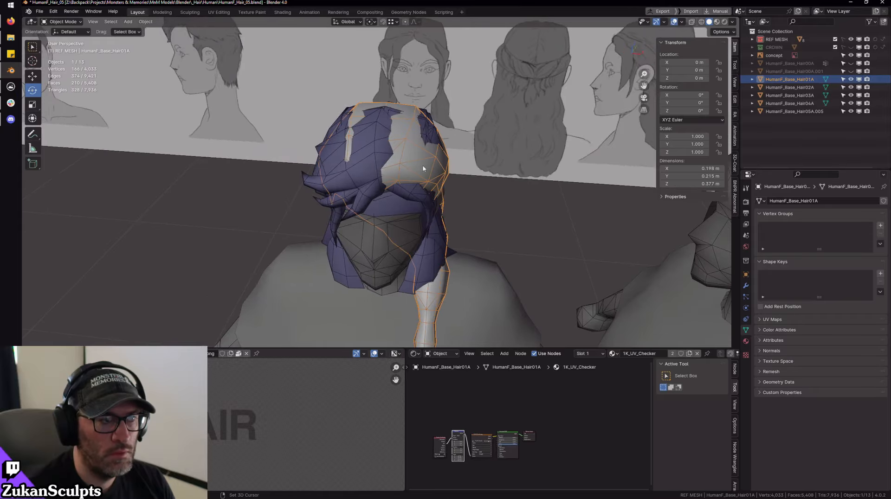
- Replace the 1K_UV_Checker material on HumanF_Base_Hair01A with the Hair material and inspect the braid on the character
click(746, 342)
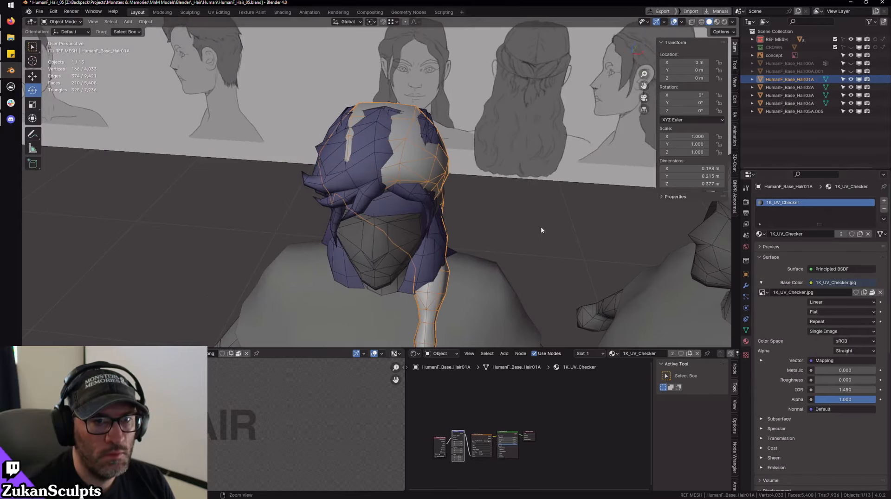
ctrl+middle_drag(541, 231, 737, 241)
scroll(538, 235, down, 8)
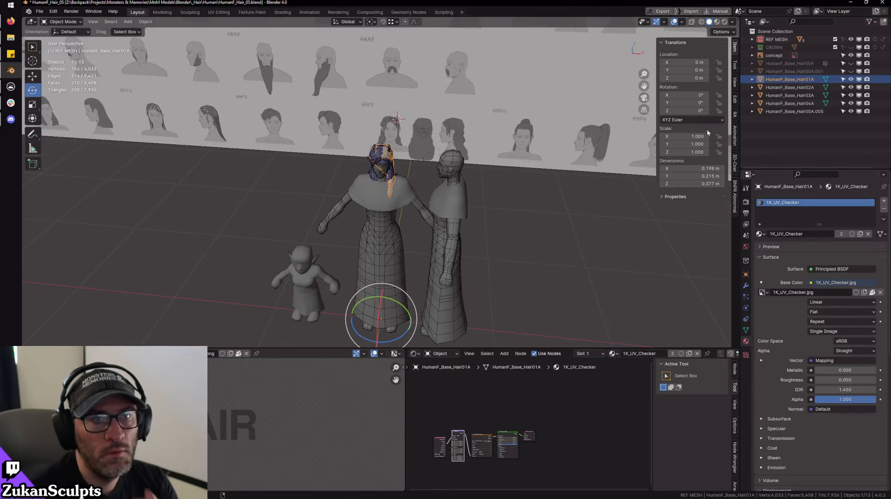
click(753, 40)
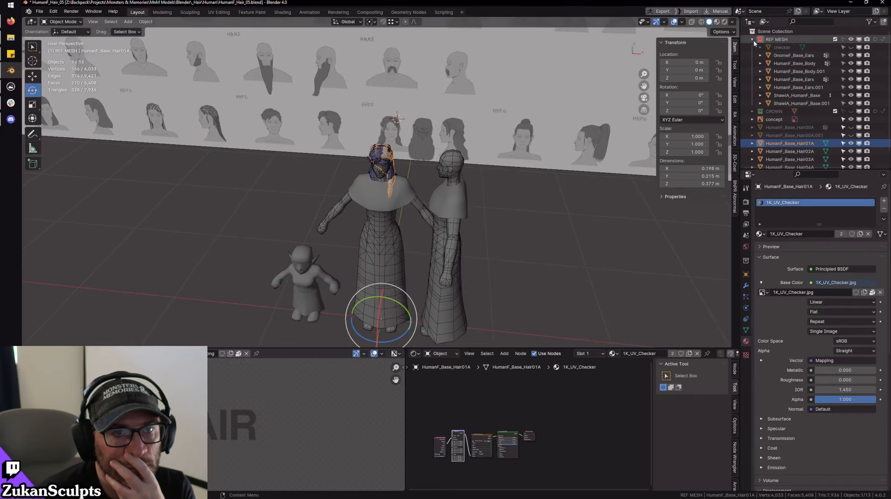
click(753, 40)
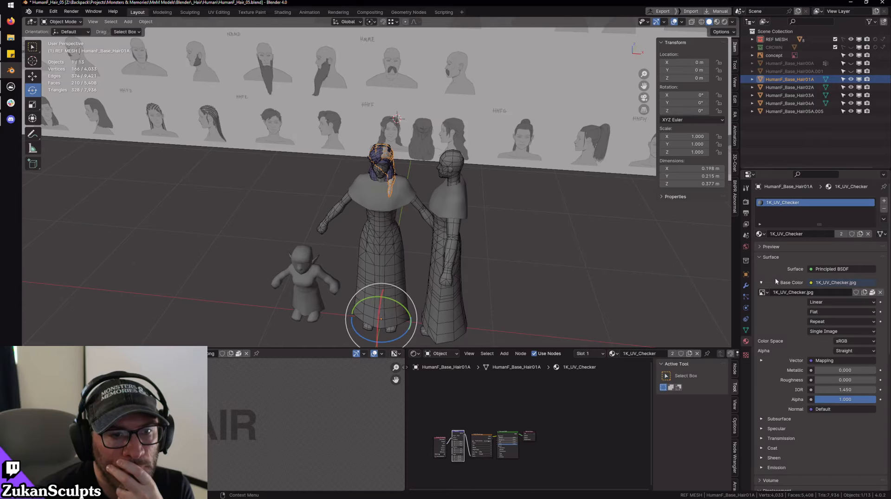
click(762, 235)
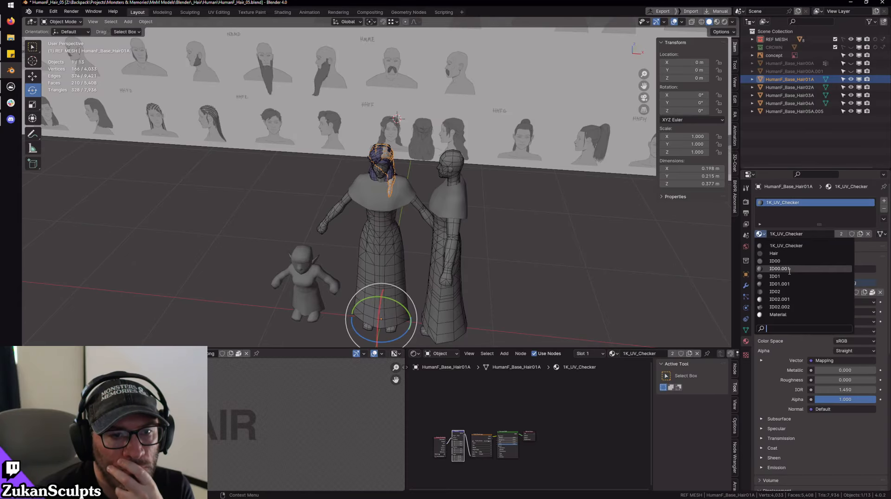
click(789, 254)
key(KP_Decimal)
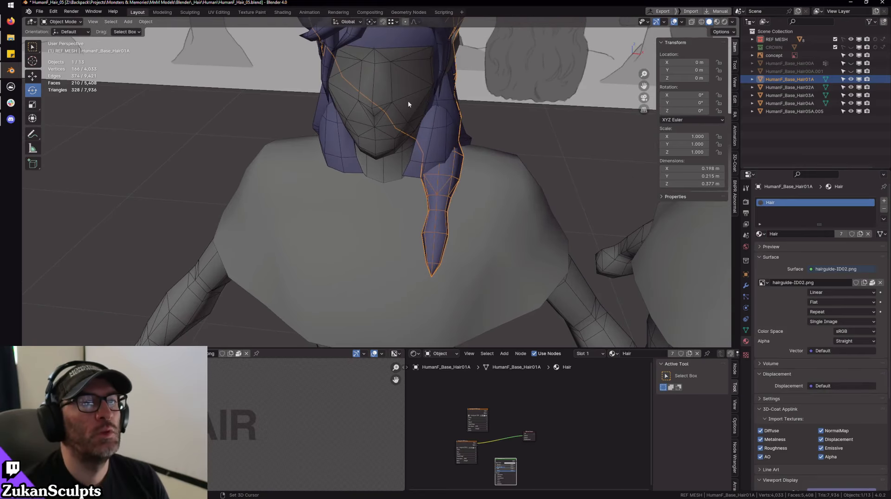
middle_drag(408, 101, 604, 102)
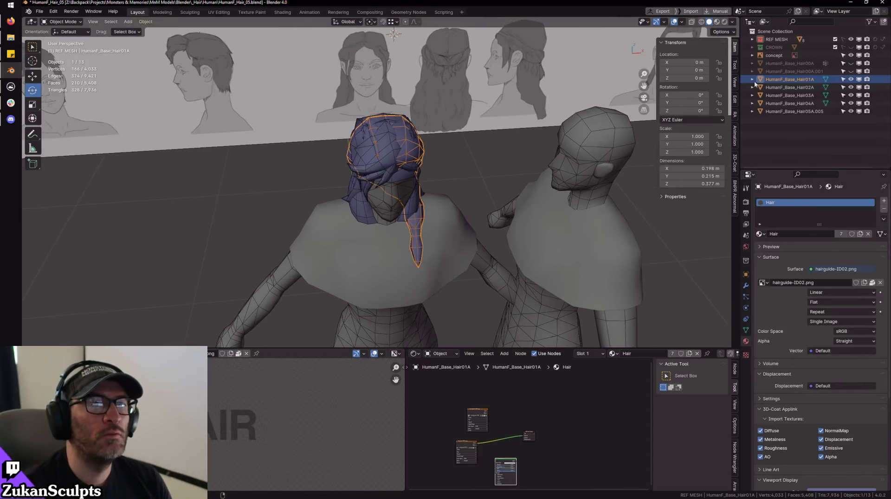
- Rename the object HumanF_Base_Hair05A.005 as HumanF_Base_Hair05A, reusing the name copied from HumanF_Base_Hair04A
click(793, 88)
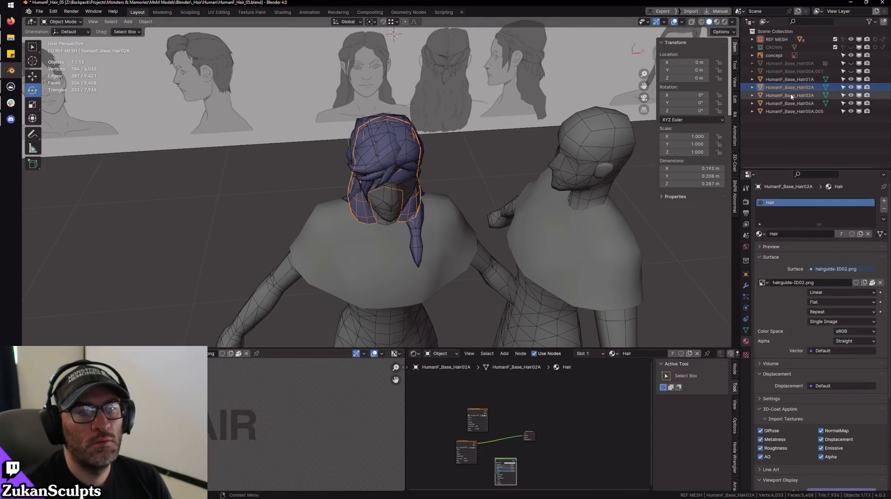
click(790, 94)
click(787, 103)
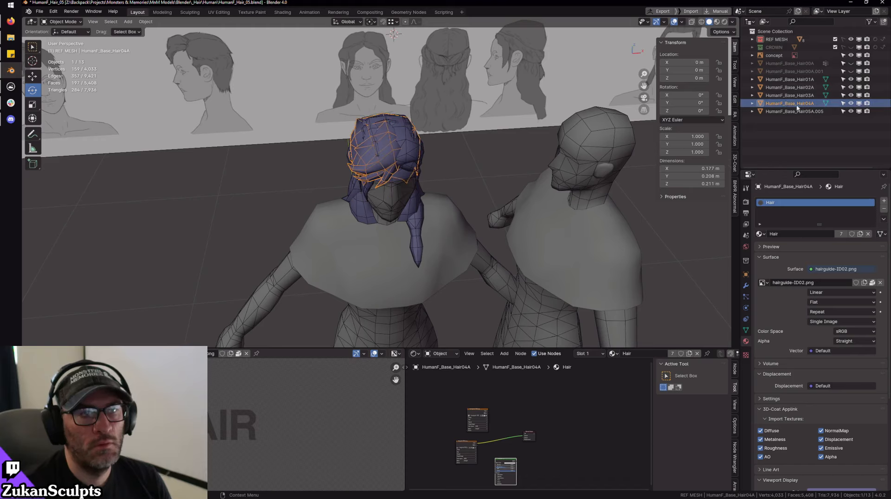
double_click(790, 104)
key(ctrl+c)
ctrl+click(795, 112)
key(ctrl+v)
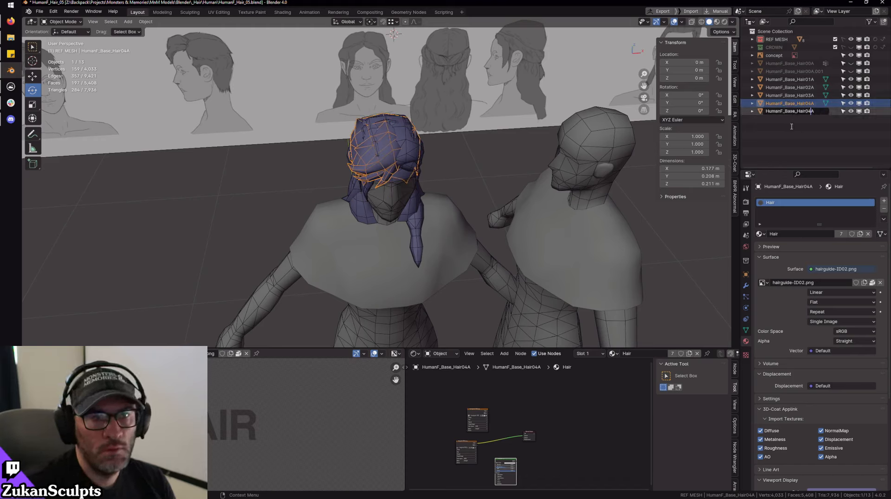
key(Return)
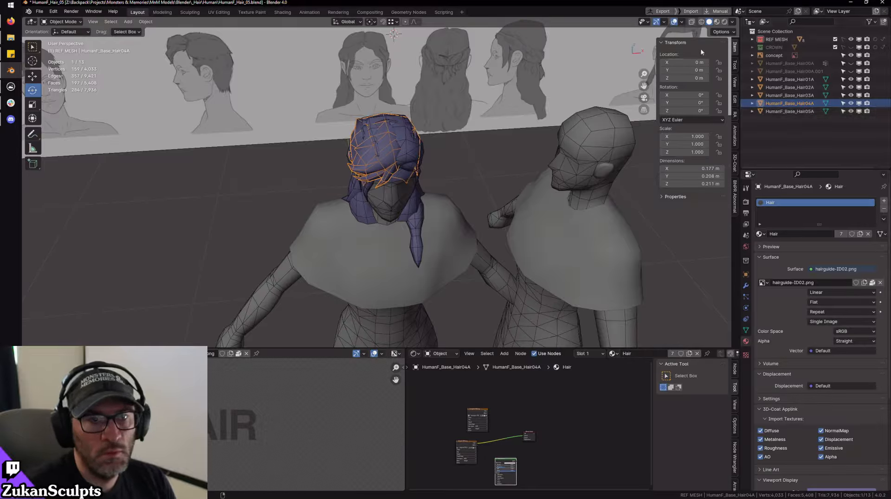
- Rename the mesh data inside HumanF_Base_Hair05A to match its object's name
click(752, 112)
double_click(795, 120)
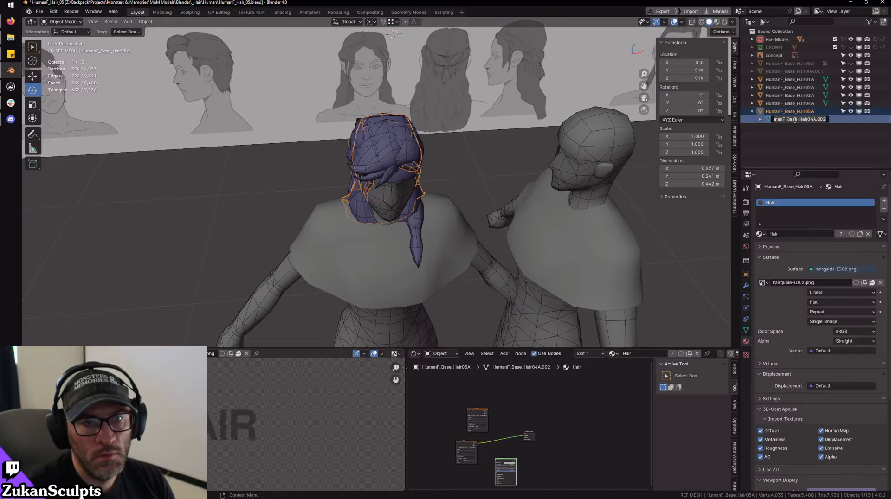
key(ctrl+v)
key(Return)
click(753, 111)
- Examine the HHFG ponytail concept drawings in front orthographic view
middle_drag(418, 176, 581, 190)
key(KP_1)
scroll(429, 213, up, 3)
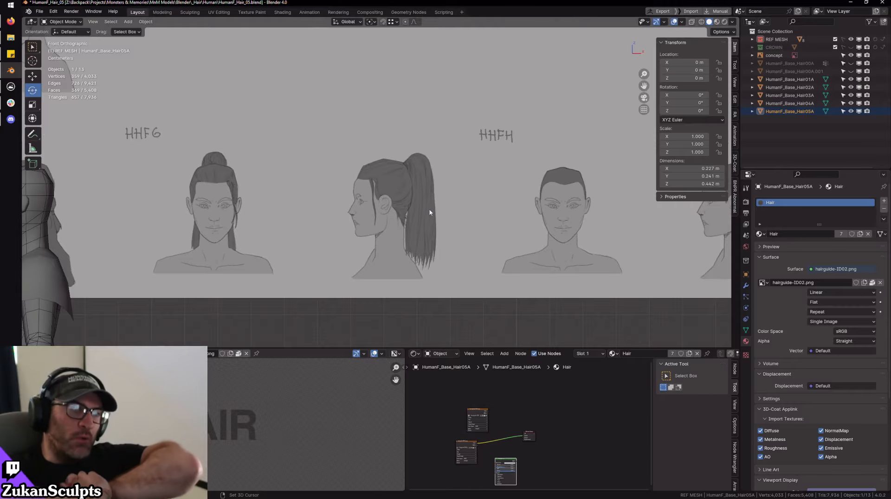
- Examine the HHFH cropped-hair and HHFG ponytail concept drawings and compare them with the HHFF row behind the character
shift+middle_drag(498, 178, 217, 163)
scroll(460, 129, up, 4)
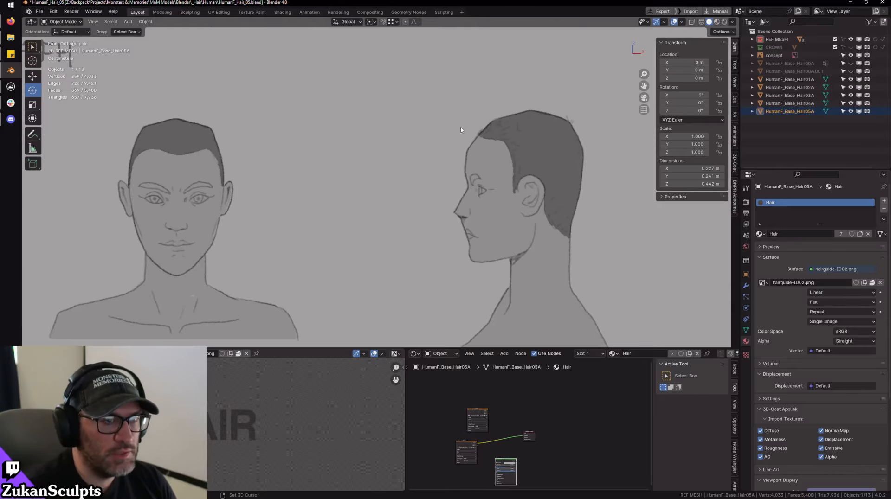
scroll(519, 135, down, 1)
scroll(519, 135, down, 4)
scroll(465, 155, up, 3)
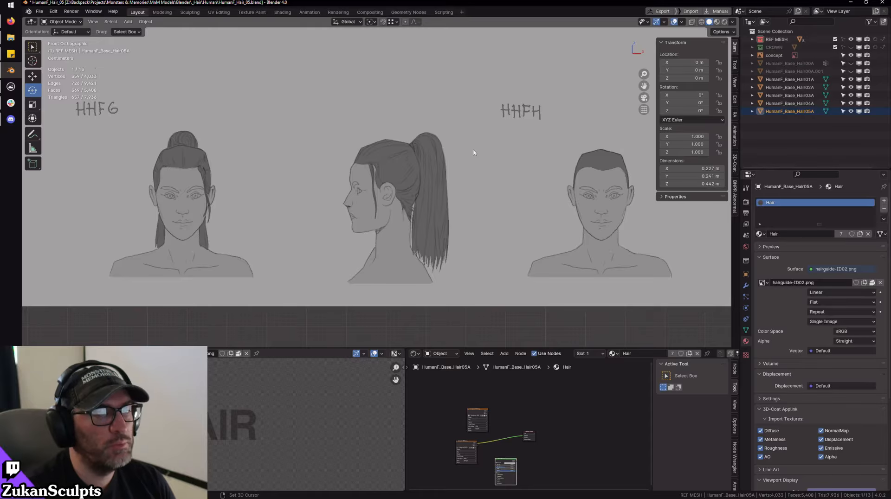
shift+middle_drag(475, 163, 483, 164)
scroll(483, 164, down, 3)
shift+middle_drag(371, 163, 518, 163)
shift+middle_drag(195, 183, 399, 163)
scroll(371, 172, up, 1)
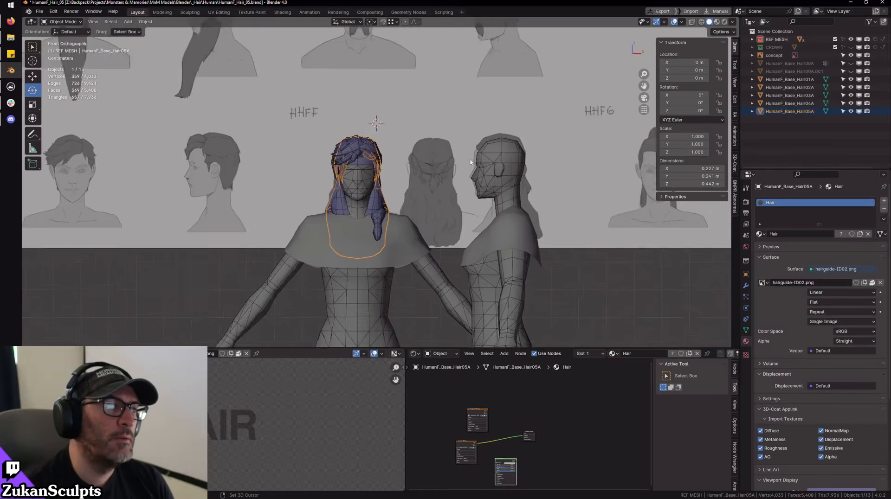
- Inspect the complete mesh and UV layout of HumanF_Base_Hair05A in Edit Mode and view the hair objects against the concept drawings
scroll(362, 197, up, 2)
middle_drag(320, 169, 400, 211)
key(alt+a)
click(394, 205)
scroll(469, 227, up, 3)
key(Tab)
key(a)
scroll(310, 405, down, 5)
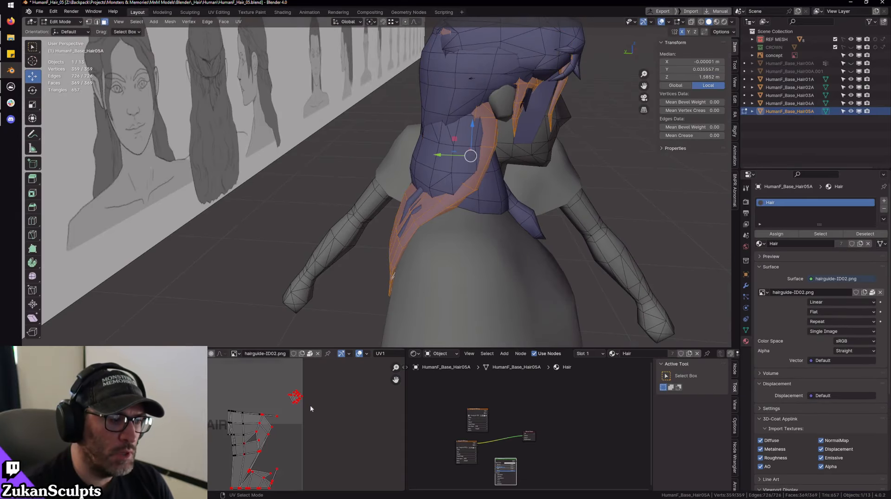
key(Tab)
mouse_move(565, 187)
middle_down()
mouse_move(429, 160)
mouse_move(362, 201)
mouse_move(426, 220)
middle_up()
scroll(428, 163, down, 3)
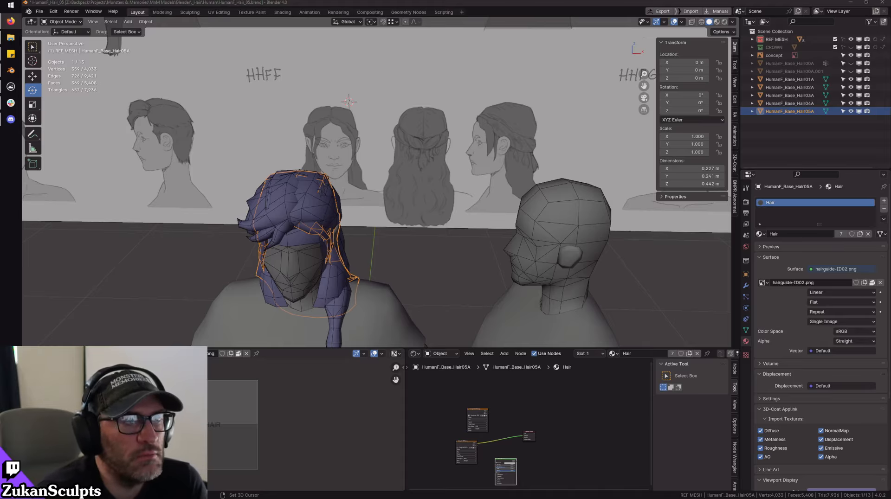
scroll(597, 163, down, 5)
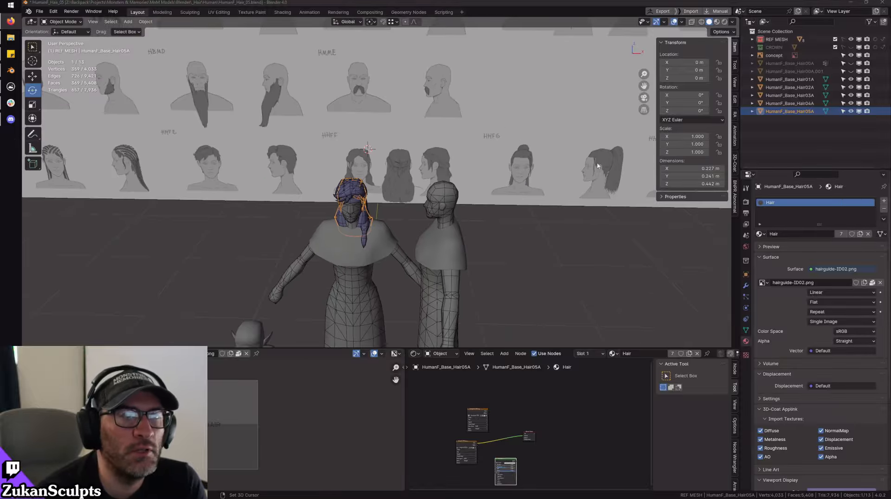
scroll(471, 135, up, 5)
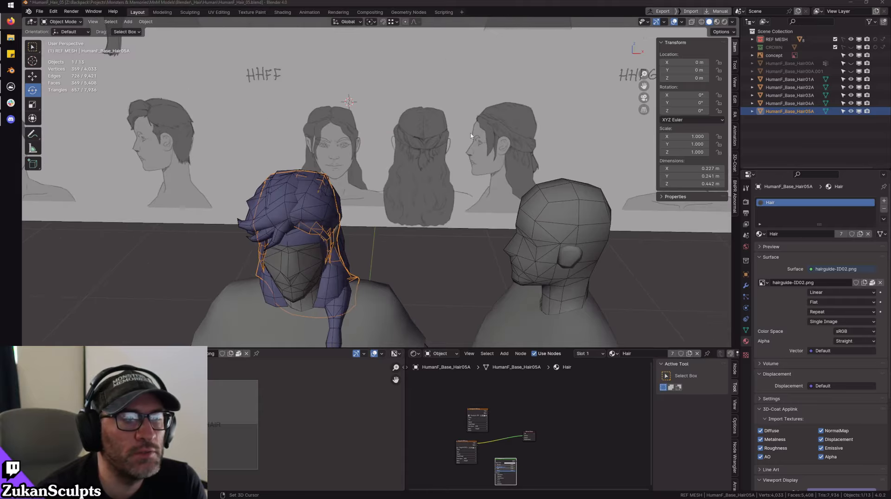